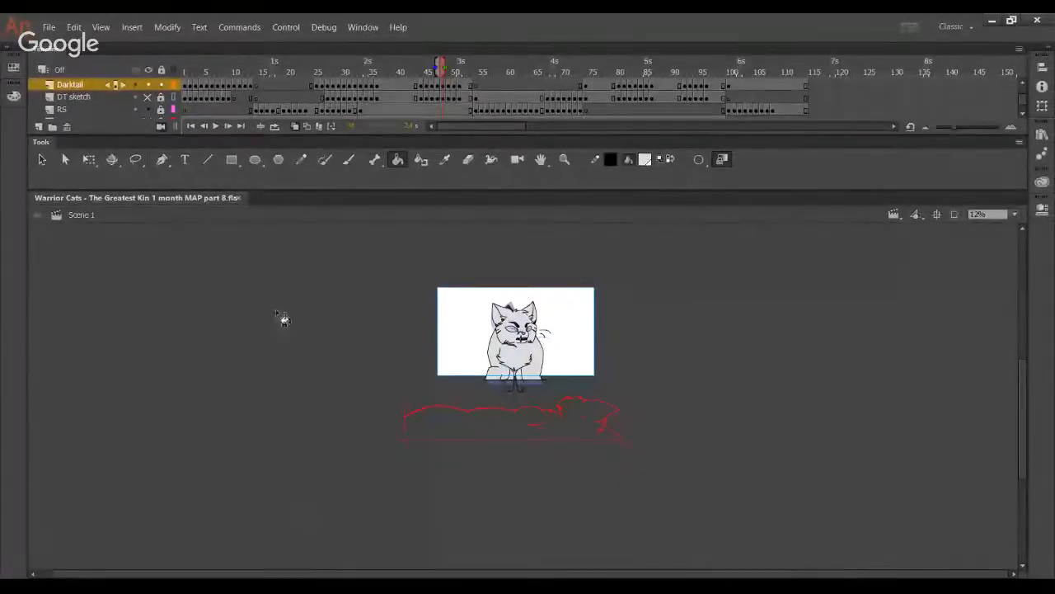
- Fill the scars on the cat's nose and mouth with the red of its neck scar
click(564, 159)
drag(403, 278, 641, 422)
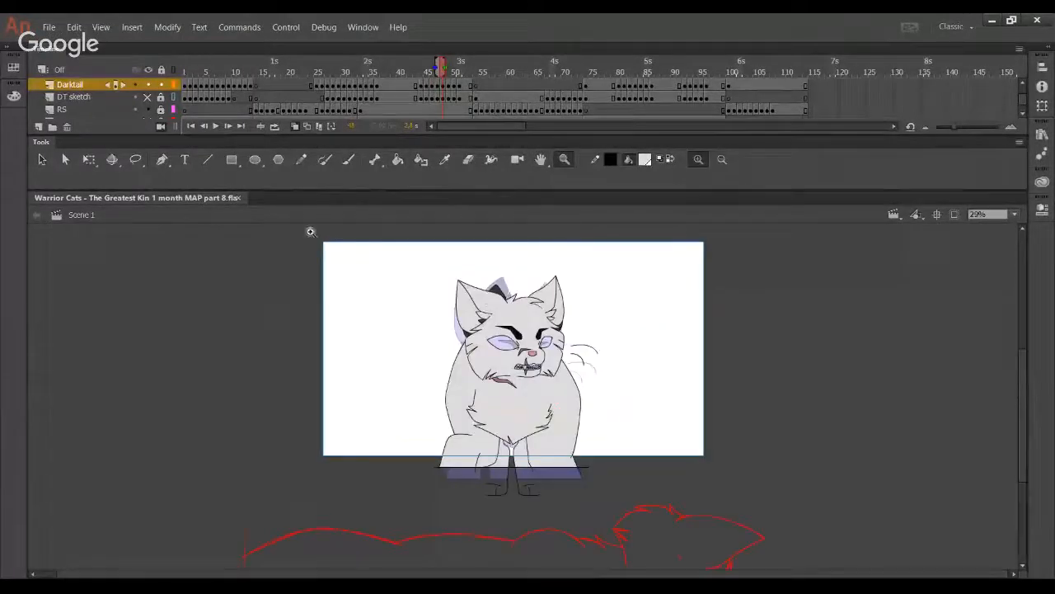
drag(309, 243, 813, 515)
click(445, 159)
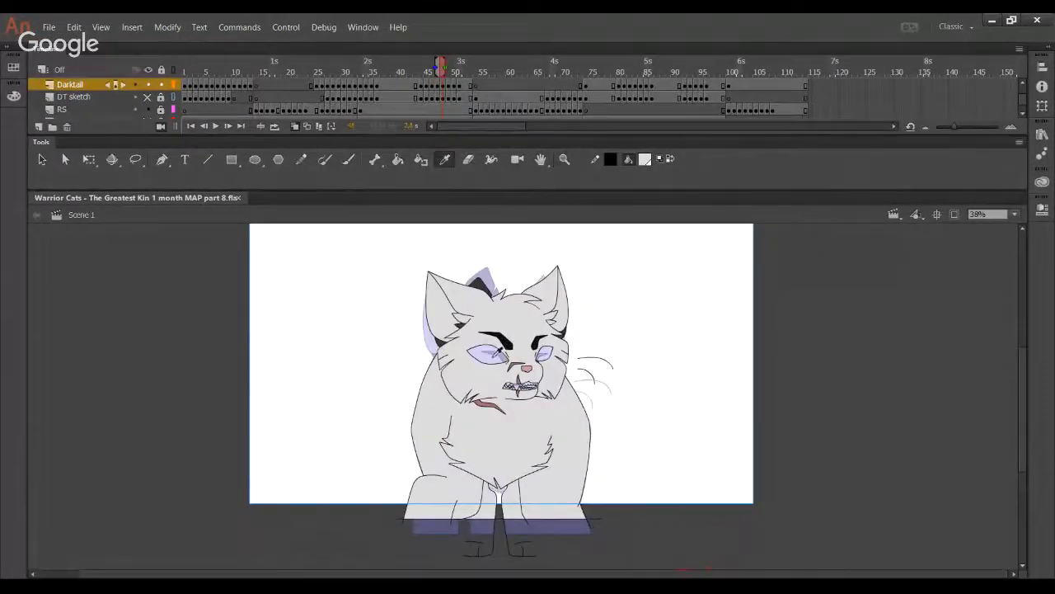
click(508, 305)
click(323, 162)
click(303, 160)
mouse_move(288, 329)
mouse_down()
mouse_move(298, 426)
mouse_move(301, 385)
mouse_up()
key(ctrl+z)
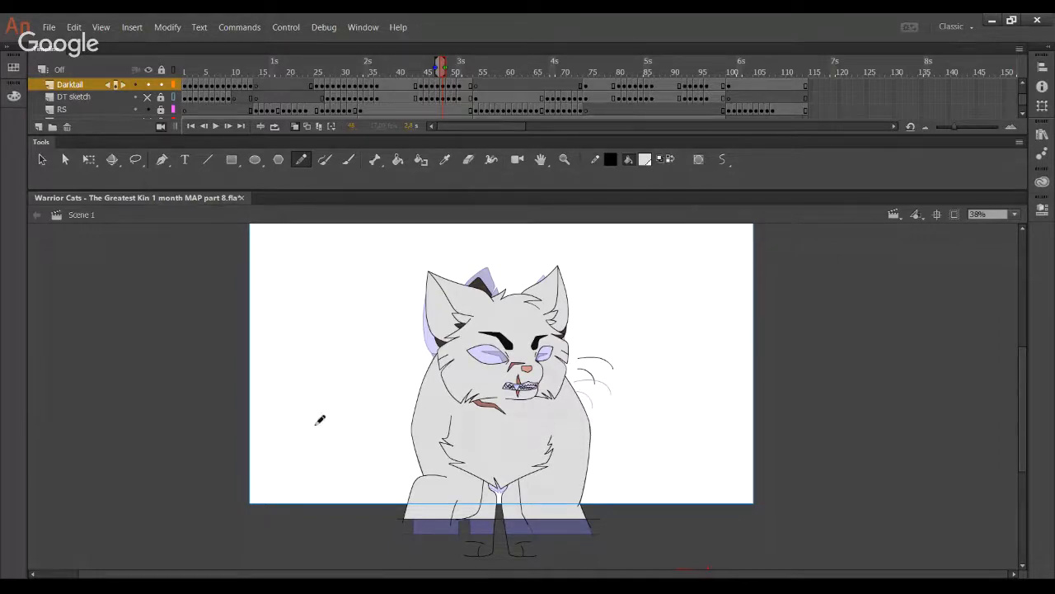
mouse_move(361, 311)
mouse_down()
mouse_move(444, 363)
mouse_move(674, 454)
mouse_up()
key(ctrl+z)
drag(560, 279, 648, 403)
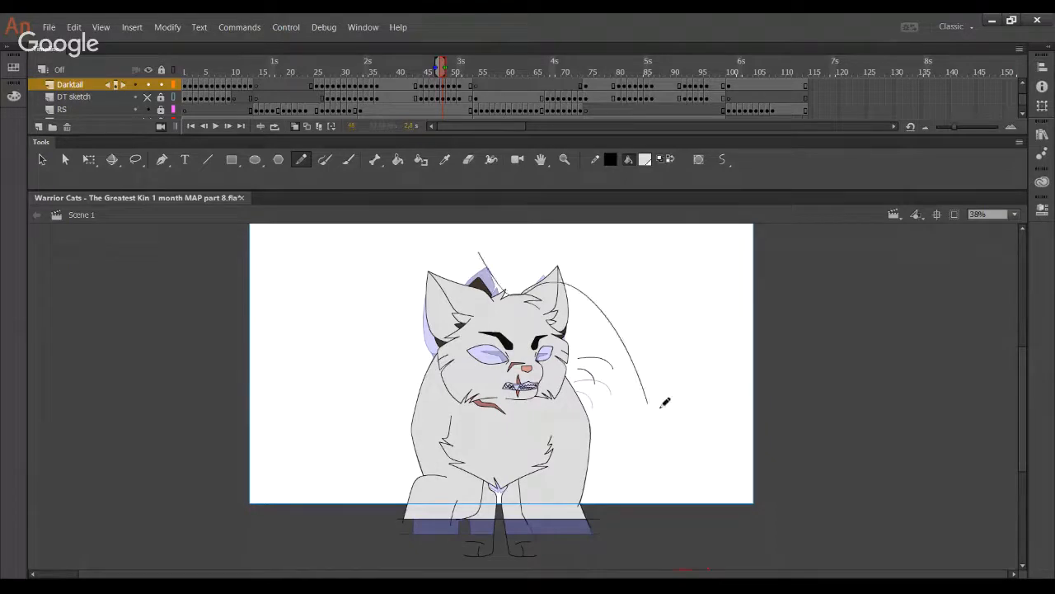
key(ctrl+z)
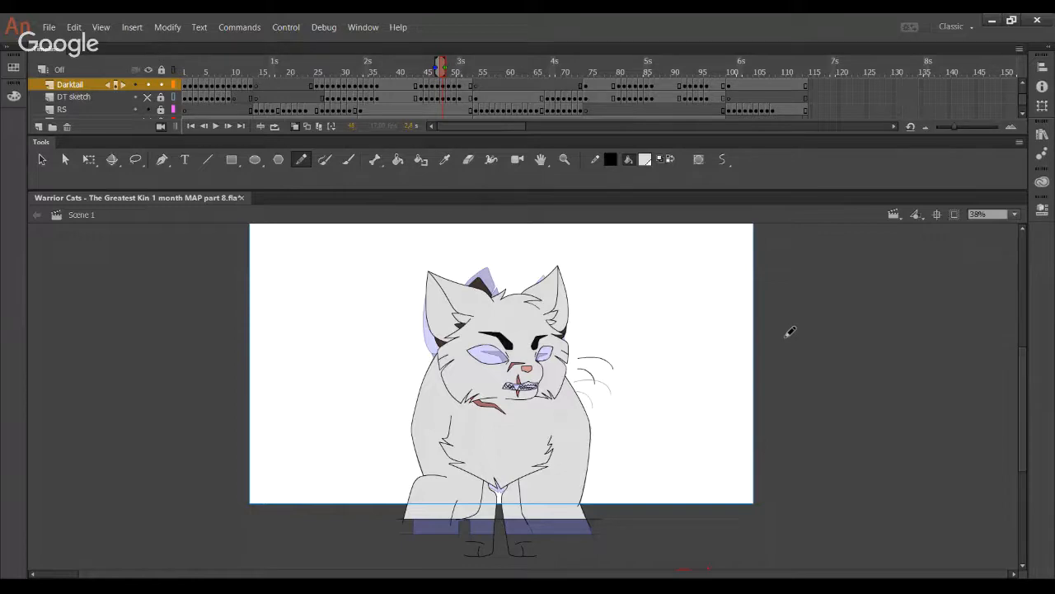
drag(471, 295, 613, 357)
- Advance to the next frame of the Darktail layer and show the DT sketch layer over the cat's face
click(564, 159)
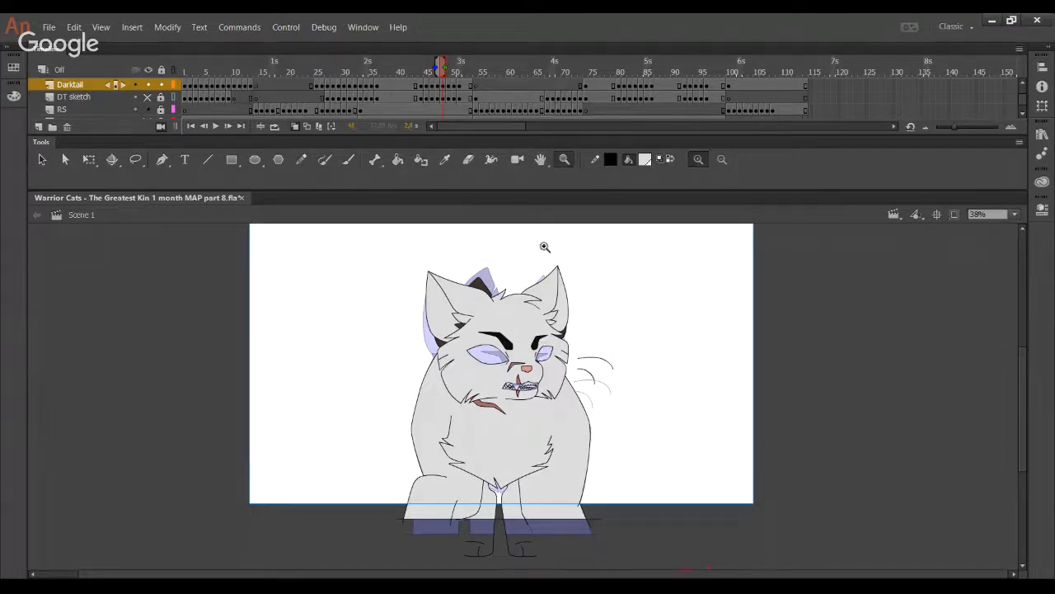
drag(431, 257, 664, 407)
drag(306, 349, 494, 495)
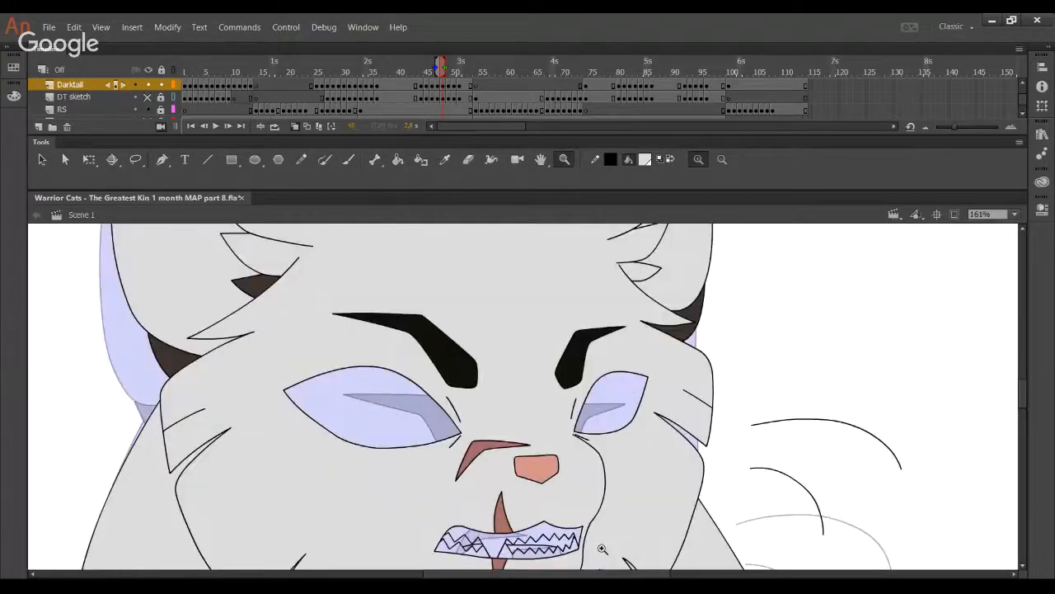
key(y)
key(.)
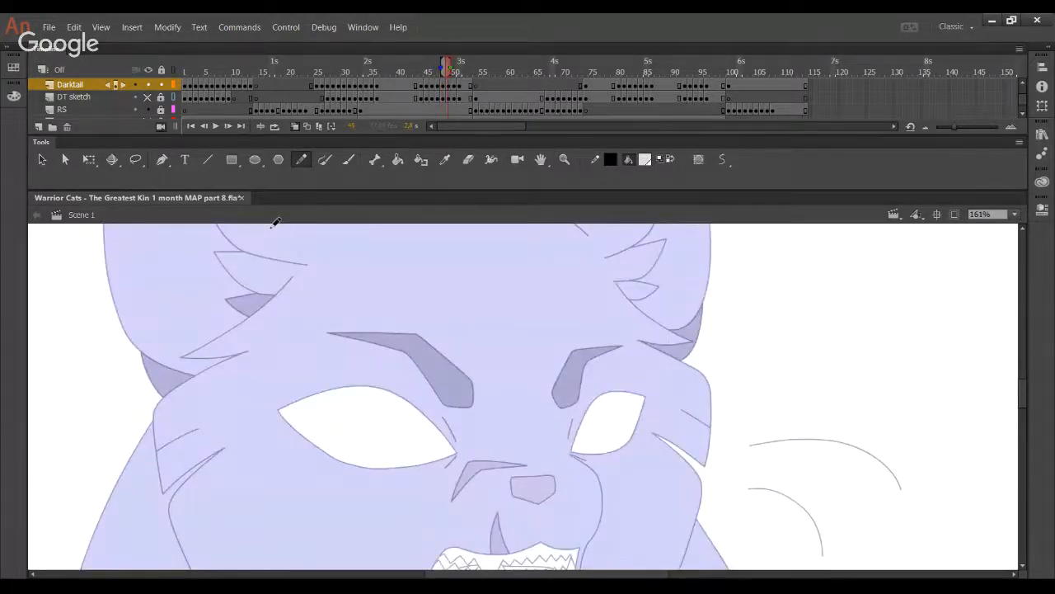
click(147, 97)
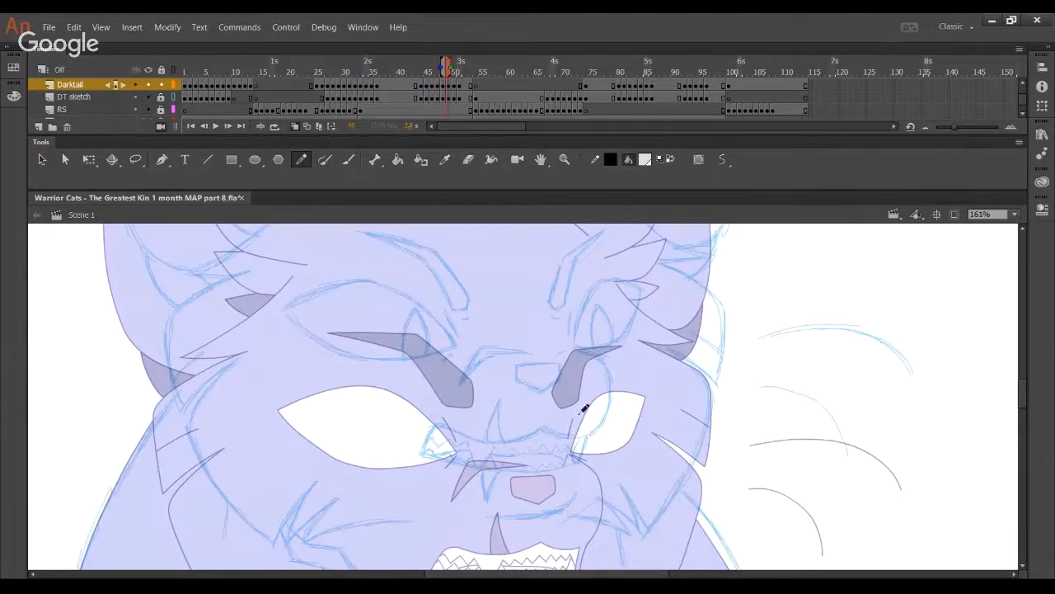
- Trace the sketched nose outline with the Pencil tool as a closed shape, trim stray line ends, and check it without the sketch
click(565, 160)
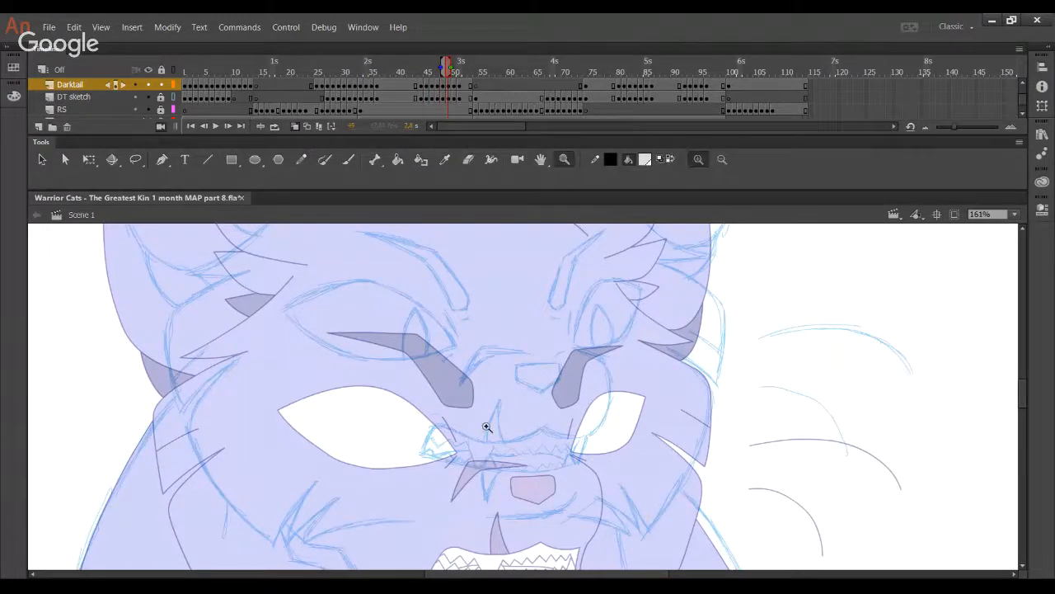
drag(389, 340, 730, 557)
click(301, 159)
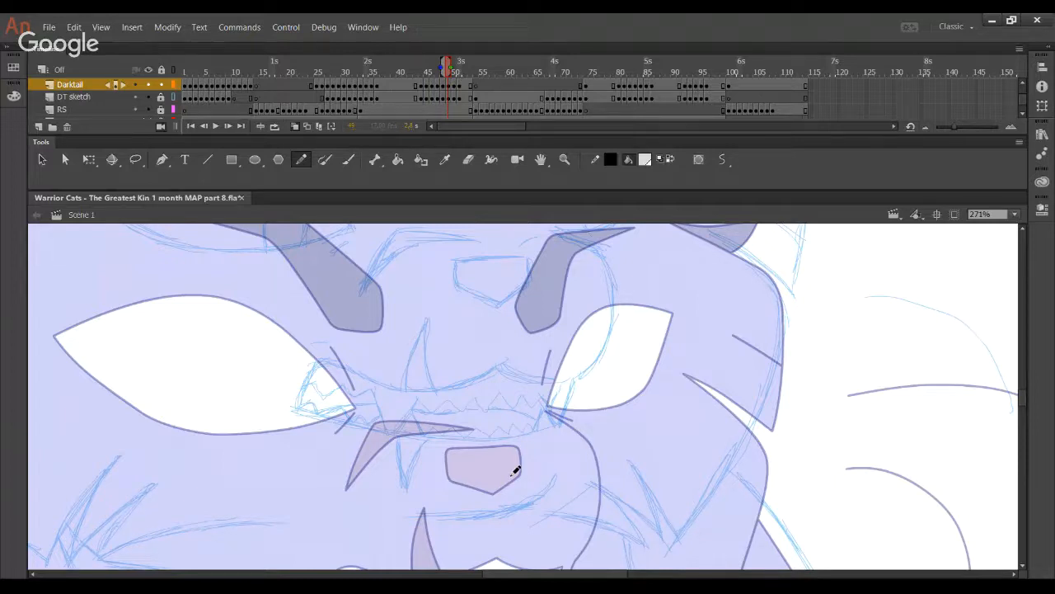
mouse_move(480, 265)
mouse_down()
mouse_move(532, 311)
mouse_move(464, 294)
mouse_up()
key(ctrl+z)
key(ctrl+z)
mouse_move(526, 314)
mouse_down()
mouse_move(469, 290)
mouse_move(459, 270)
mouse_move(468, 258)
mouse_move(530, 254)
mouse_move(537, 281)
mouse_move(522, 298)
mouse_move(539, 288)
mouse_move(493, 302)
mouse_move(472, 297)
mouse_move(516, 306)
mouse_move(466, 290)
mouse_move(461, 258)
mouse_move(524, 253)
mouse_move(535, 263)
mouse_move(511, 302)
mouse_move(482, 329)
mouse_up()
key(ctrl+z)
ctrl+click(488, 320)
key(Delete)
key(Delete)
mouse_move(531, 287)
mouse_down()
mouse_move(532, 262)
mouse_move(466, 257)
mouse_up()
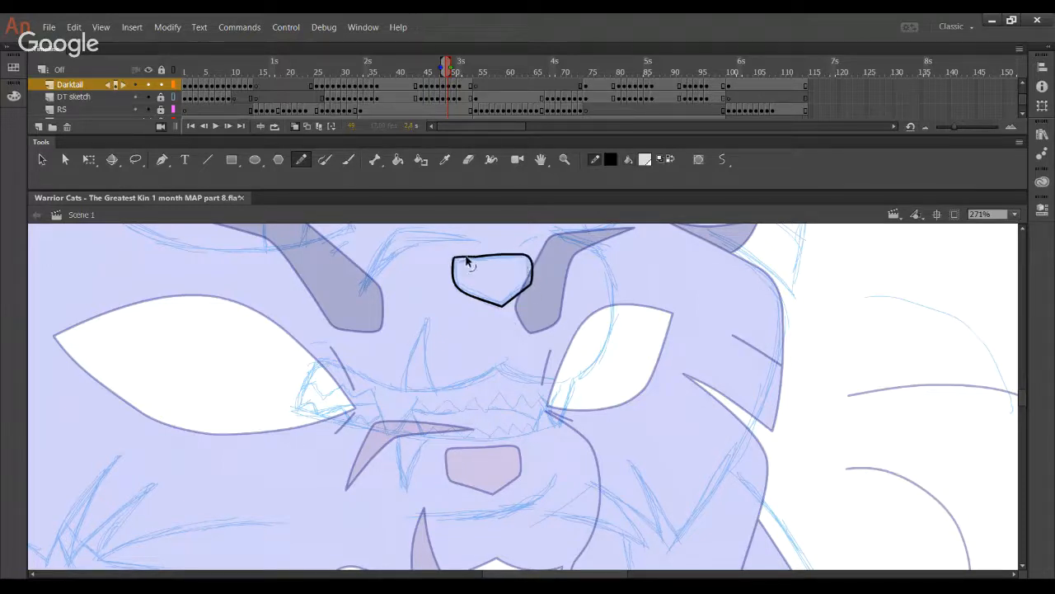
click(147, 97)
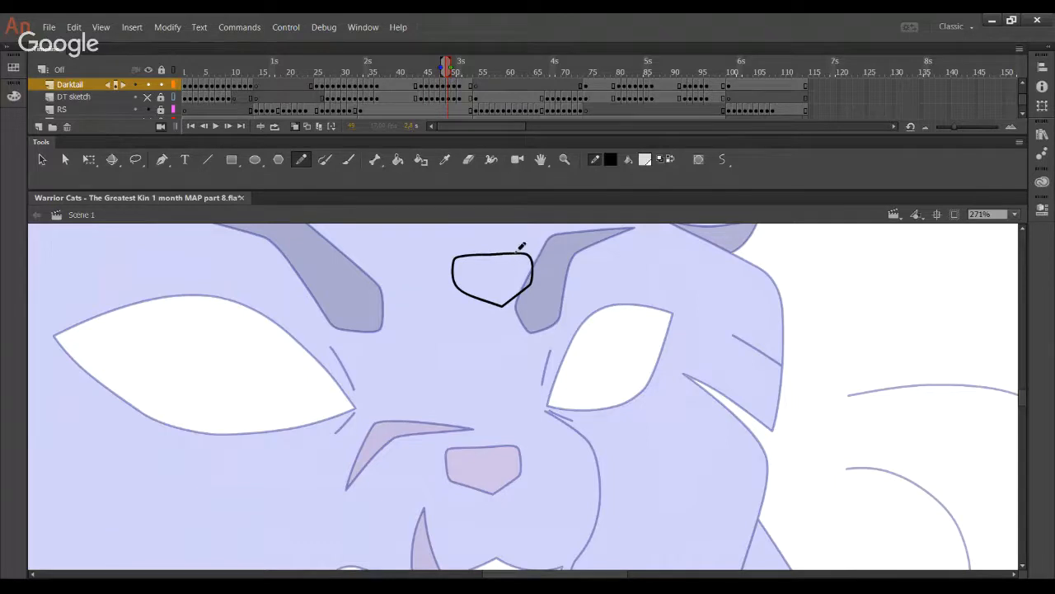
click(149, 96)
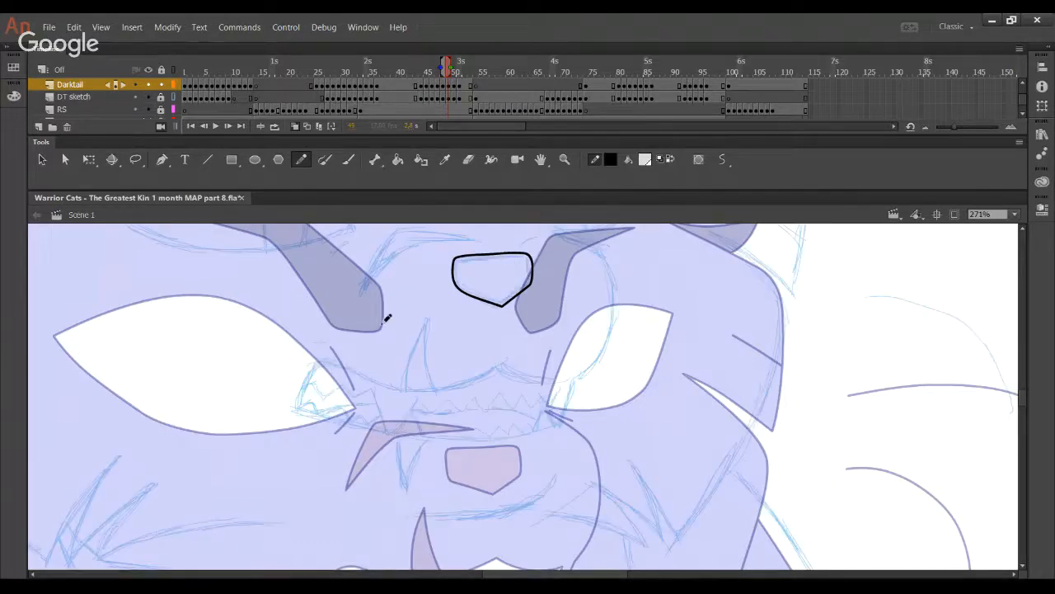
- Draw a short, slightly arched crease line just above the left corner of the sketched mouth
mouse_move(484, 405)
mouse_down()
mouse_move(471, 393)
mouse_move(430, 415)
mouse_up()
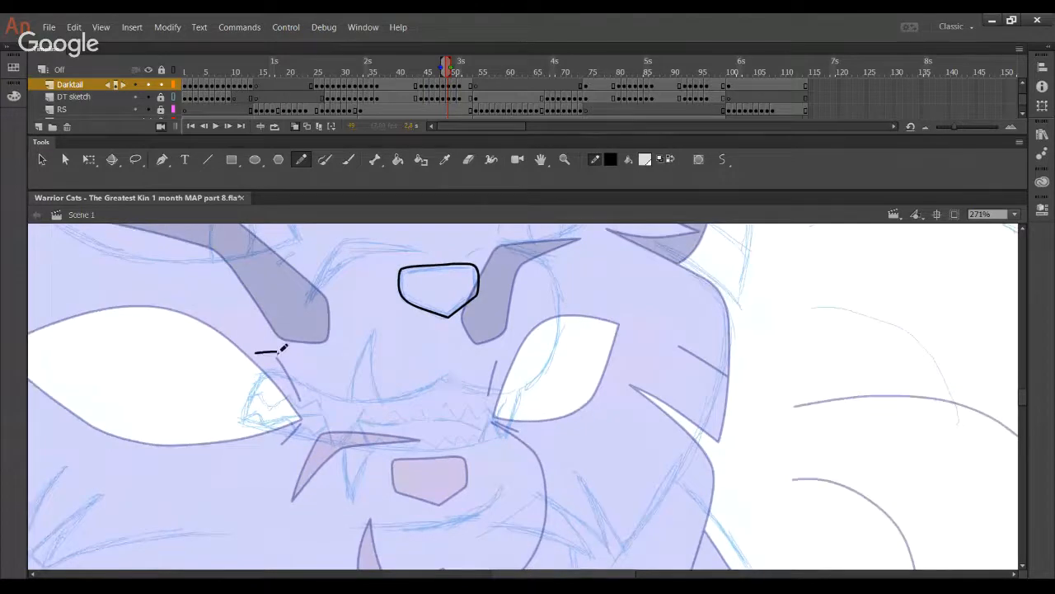
mouse_move(254, 356)
mouse_down()
mouse_move(274, 355)
mouse_move(263, 353)
mouse_up()
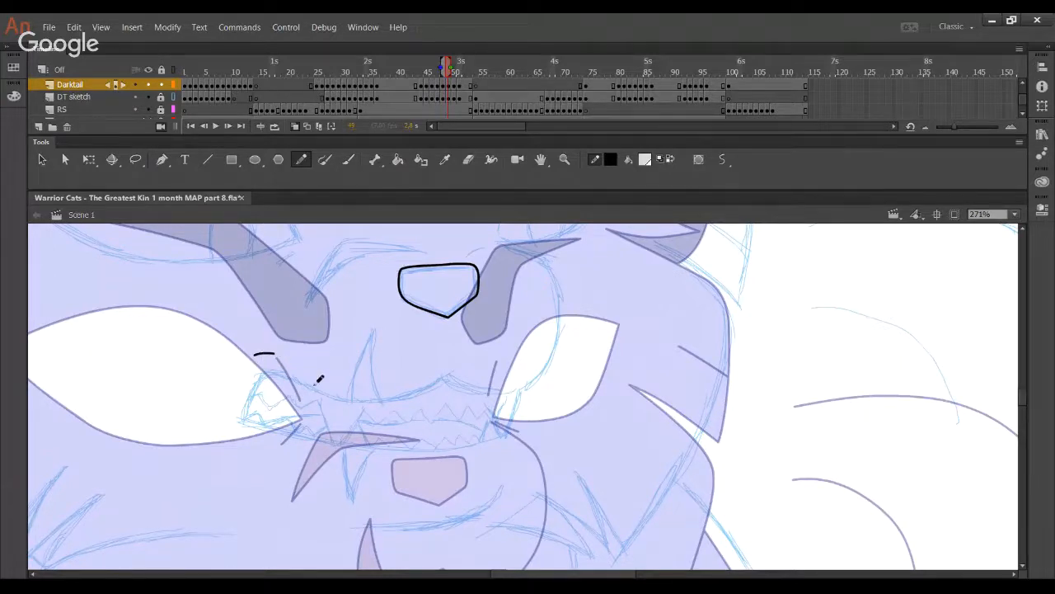
drag(343, 415, 341, 360)
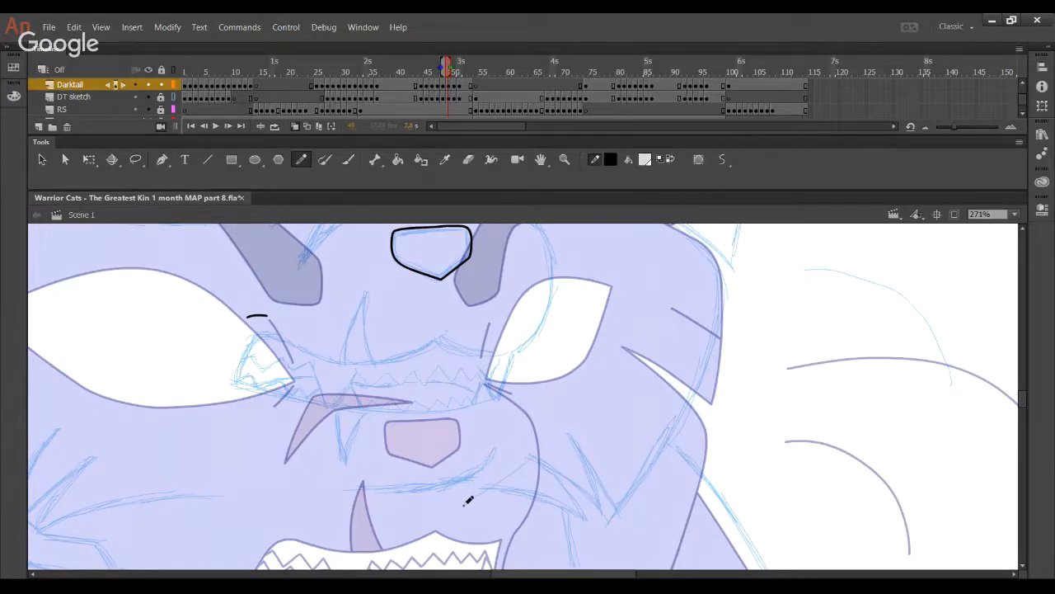
drag(354, 350, 417, 368)
key(ctrl+z)
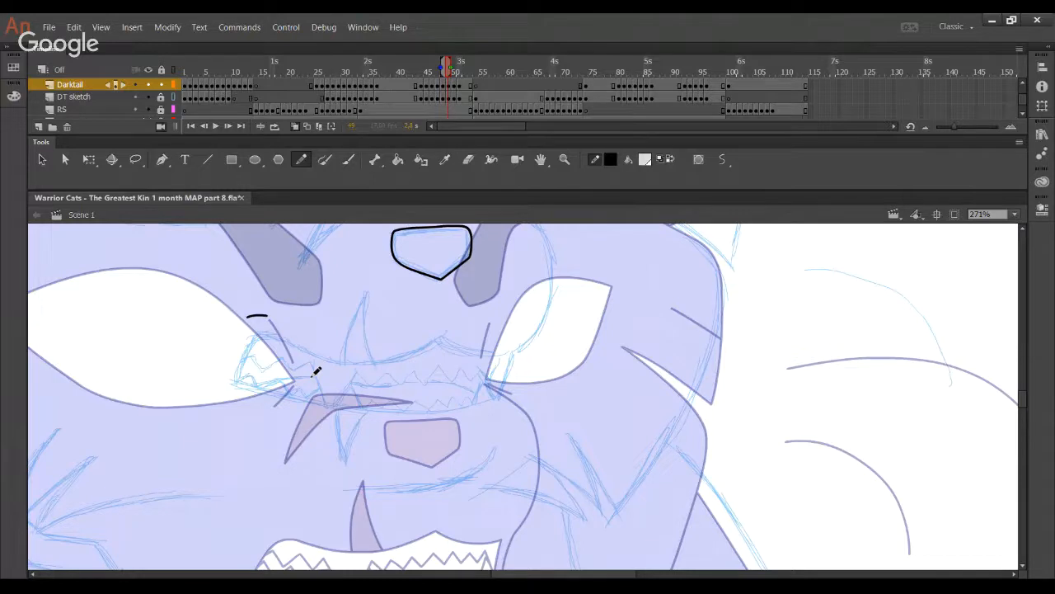
drag(383, 318, 464, 332)
key(ctrl+z)
mouse_move(454, 320)
mouse_down()
mouse_move(434, 339)
mouse_move(389, 353)
mouse_move(326, 356)
mouse_up()
key(ctrl+z)
- Draw the upper lip curve from its central peak past the left mouth corner and bend it to fit the sketch
mouse_move(463, 317)
mouse_down()
mouse_move(423, 339)
mouse_move(299, 355)
mouse_move(367, 363)
mouse_move(269, 337)
mouse_move(219, 461)
mouse_up()
key(ctrl+z)
drag(257, 343, 255, 343)
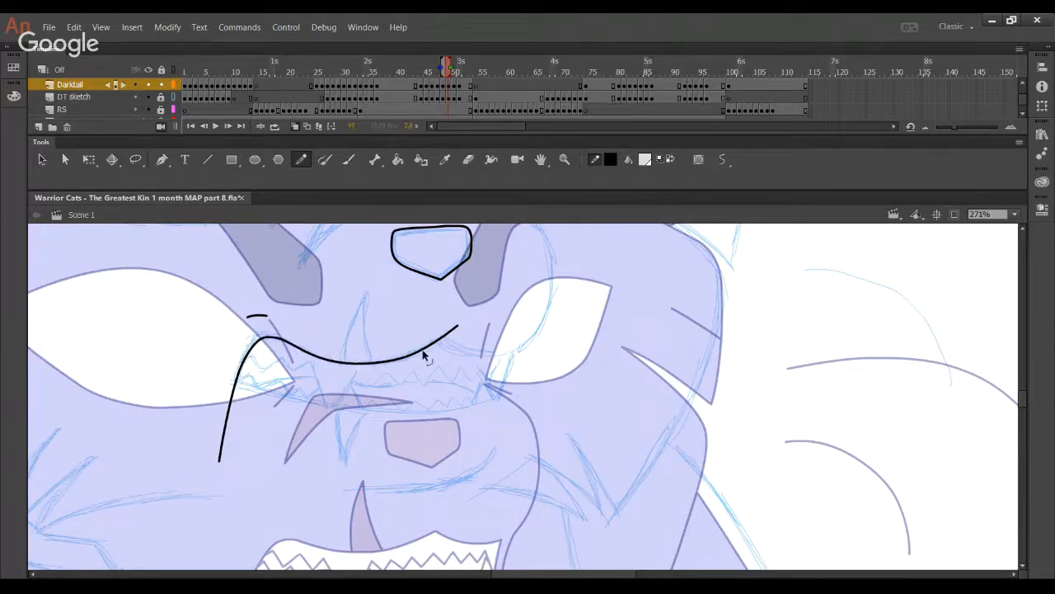
drag(427, 351, 437, 343)
drag(257, 341, 256, 345)
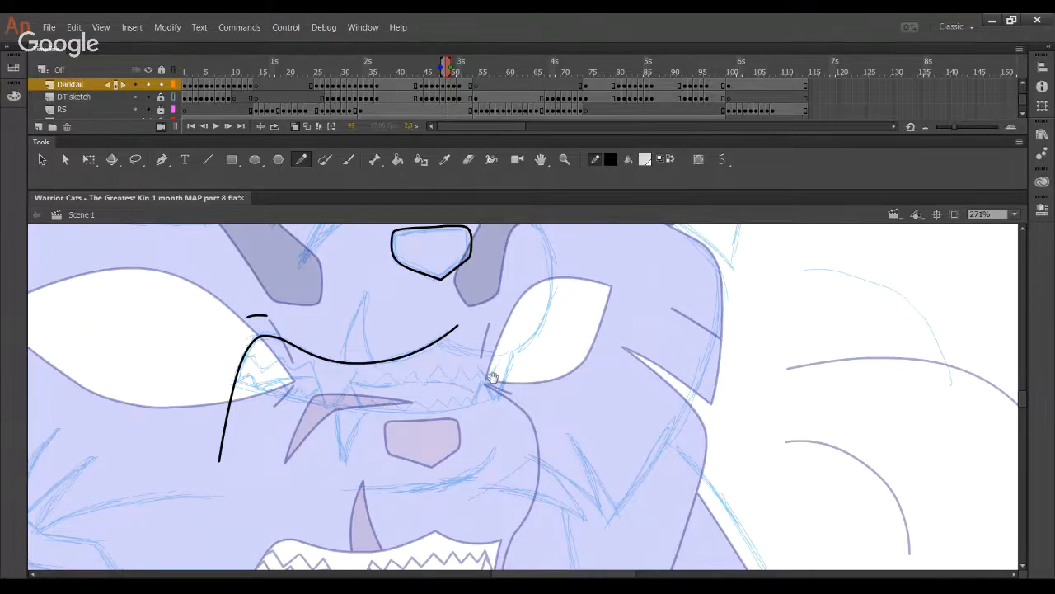
- Draw the right upper lip and muzzle outline as one curve up beside the nose and bend it onto the sketch
scroll(487, 375, up, 3)
mouse_move(431, 429)
mouse_down()
mouse_move(500, 451)
mouse_move(539, 424)
mouse_move(557, 385)
mouse_move(556, 336)
mouse_move(498, 297)
mouse_up()
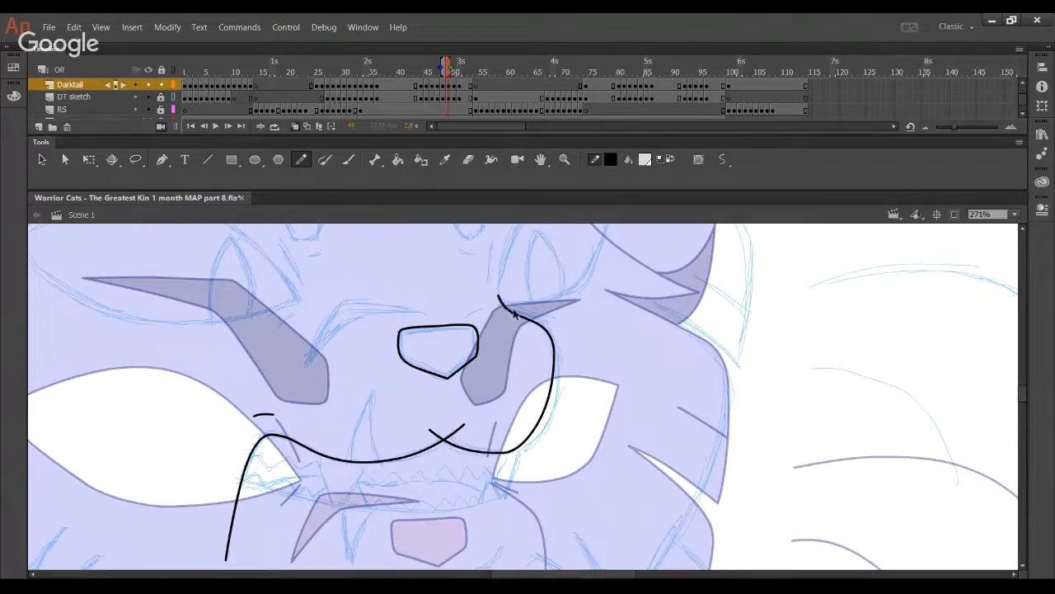
drag(519, 317, 545, 320)
drag(553, 361, 556, 362)
- Delete the crossing line ends at the upper lip's central peak and fine-tune the curve of the right muzzle outline
drag(536, 463, 448, 408)
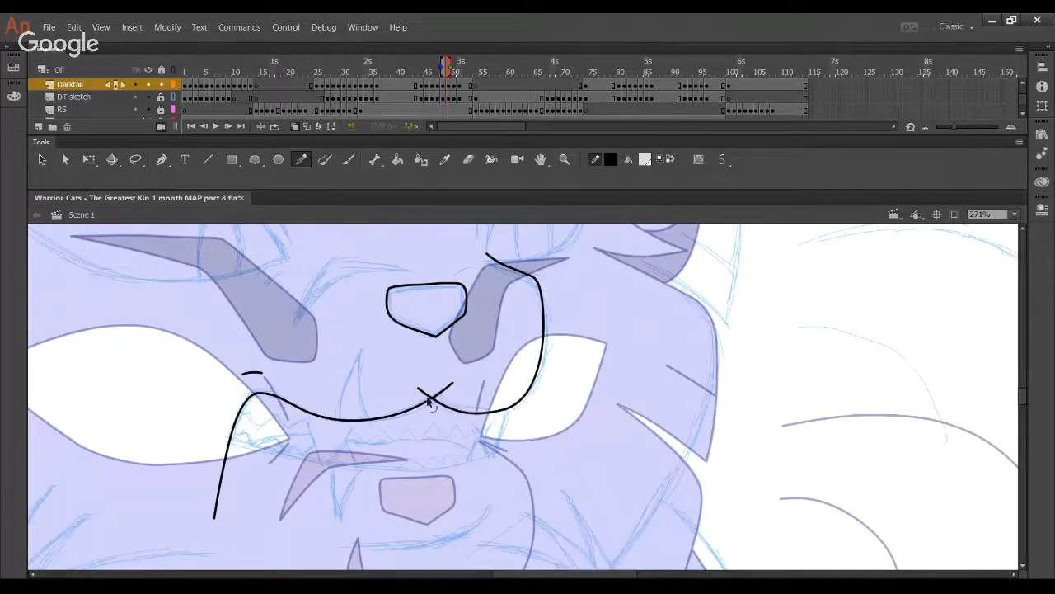
click(427, 394)
key(Delete)
click(445, 389)
key(Delete)
drag(544, 339, 545, 340)
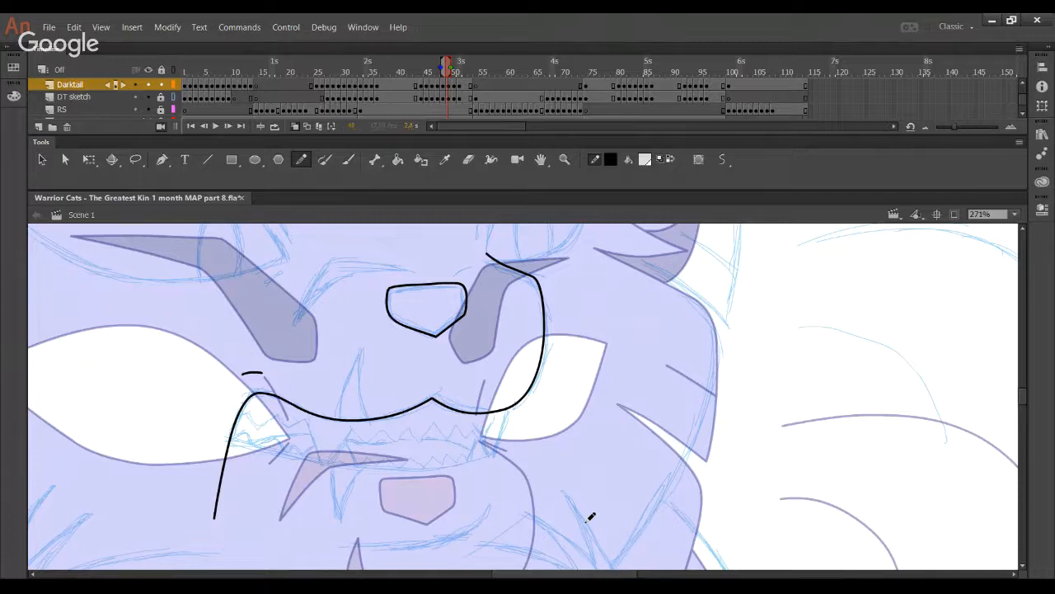
drag(343, 376, 430, 404)
key(ctrl+z)
drag(209, 431, 315, 454)
key(ctrl+z)
- Draw the lower lip line across the mouth and delete the excess ends at the left mouth corner
mouse_move(209, 439)
mouse_down()
mouse_move(427, 468)
mouse_move(490, 455)
mouse_move(511, 438)
mouse_up()
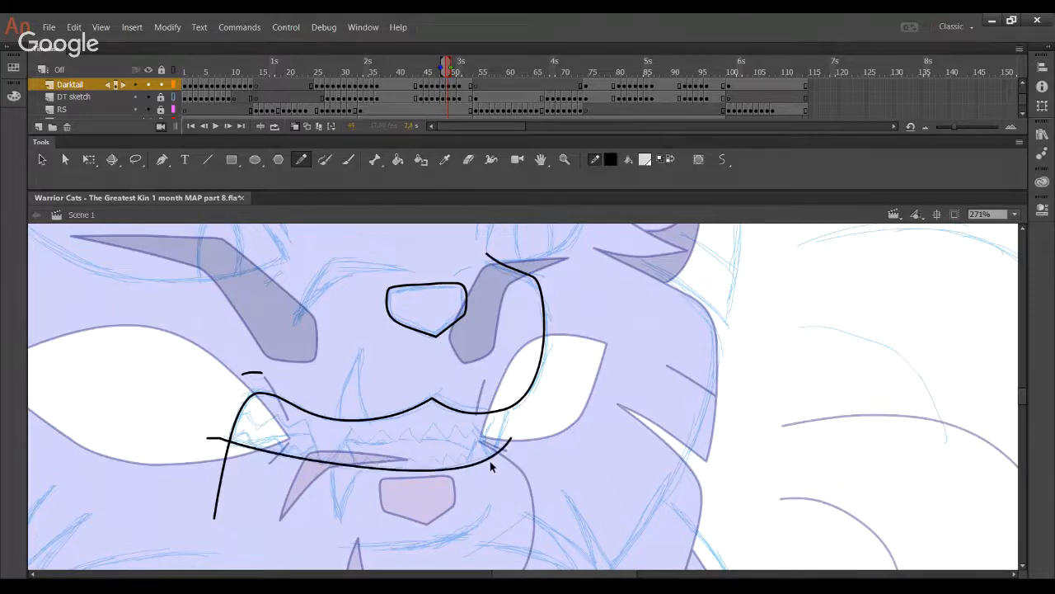
ctrl+click(217, 439)
key(Delete)
ctrl+click(226, 441)
key(Delete)
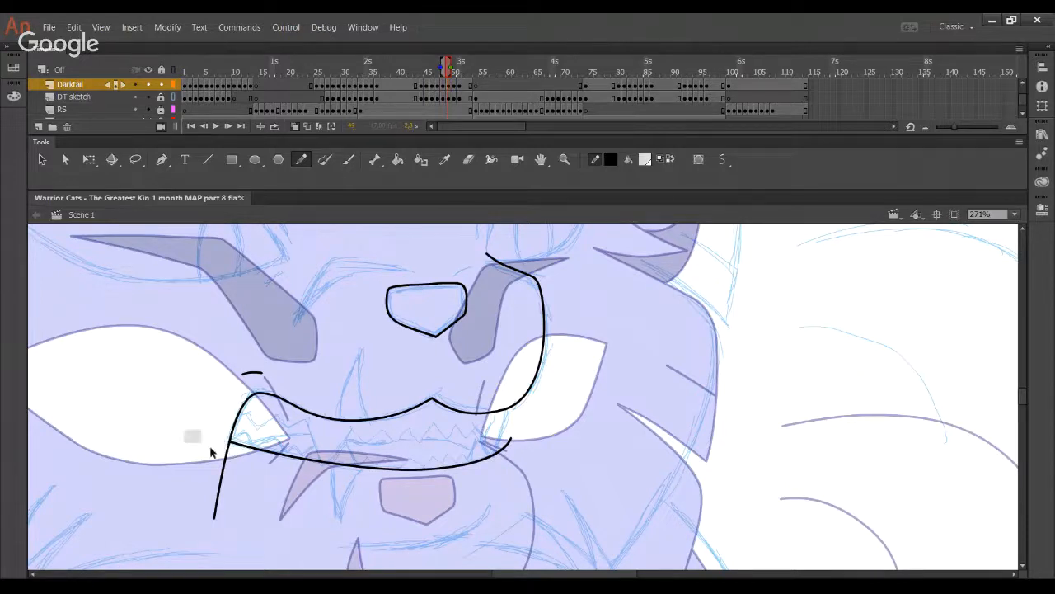
ctrl+click(225, 466)
key(Delete)
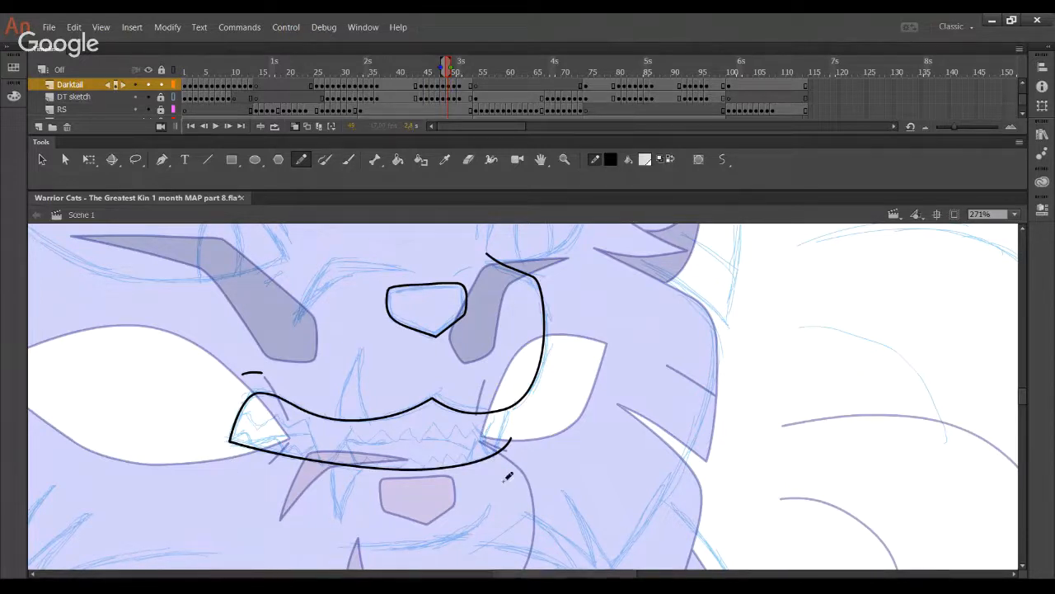
- Close the right side of the mouth with a short curved line between the lips and delete the overhanging ends
mouse_move(496, 492)
mouse_down()
mouse_move(495, 460)
mouse_move(535, 353)
mouse_up()
key(ctrl+z)
drag(497, 489, 530, 360)
key(ctrl+z)
ctrl+click(506, 403)
ctrl+shift+click(502, 448)
ctrl+shift+click(494, 468)
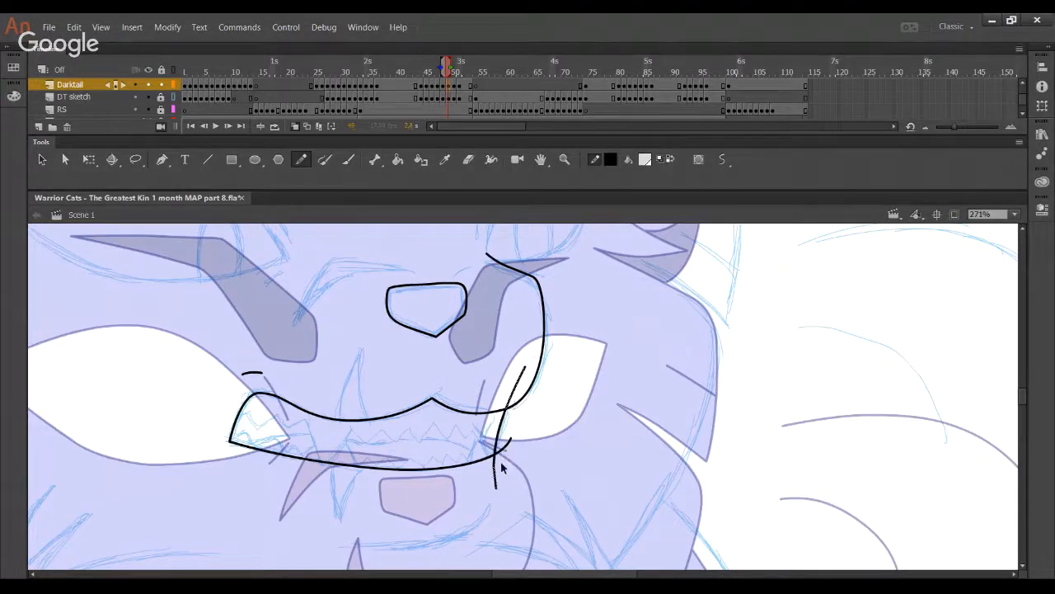
key(Delete)
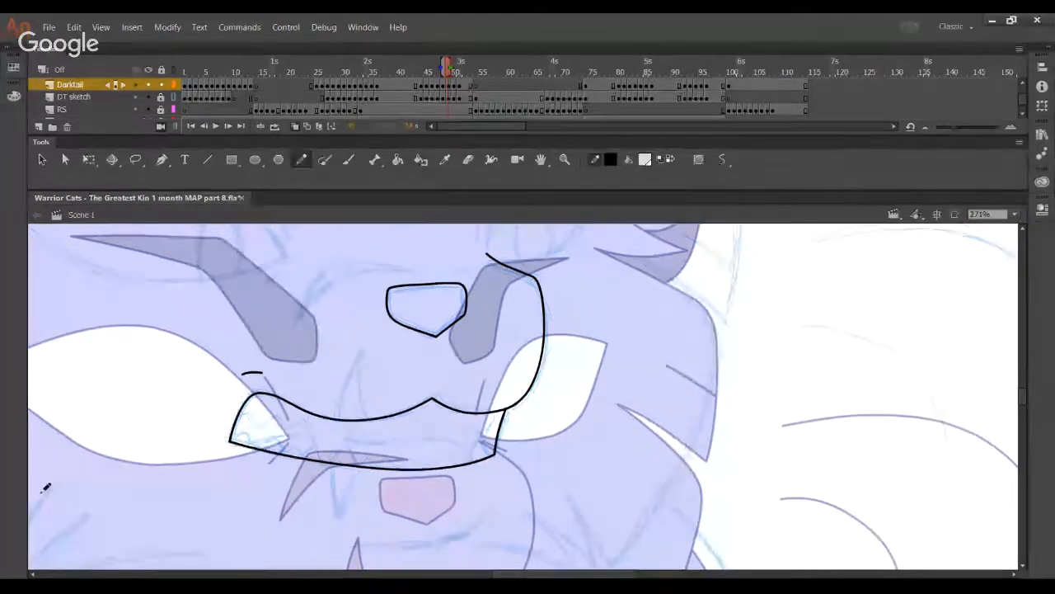
mouse_move(235, 394)
mouse_down()
mouse_move(408, 467)
mouse_move(376, 434)
mouse_move(364, 308)
mouse_up()
key(ctrl+z)
key(ctrl+z)
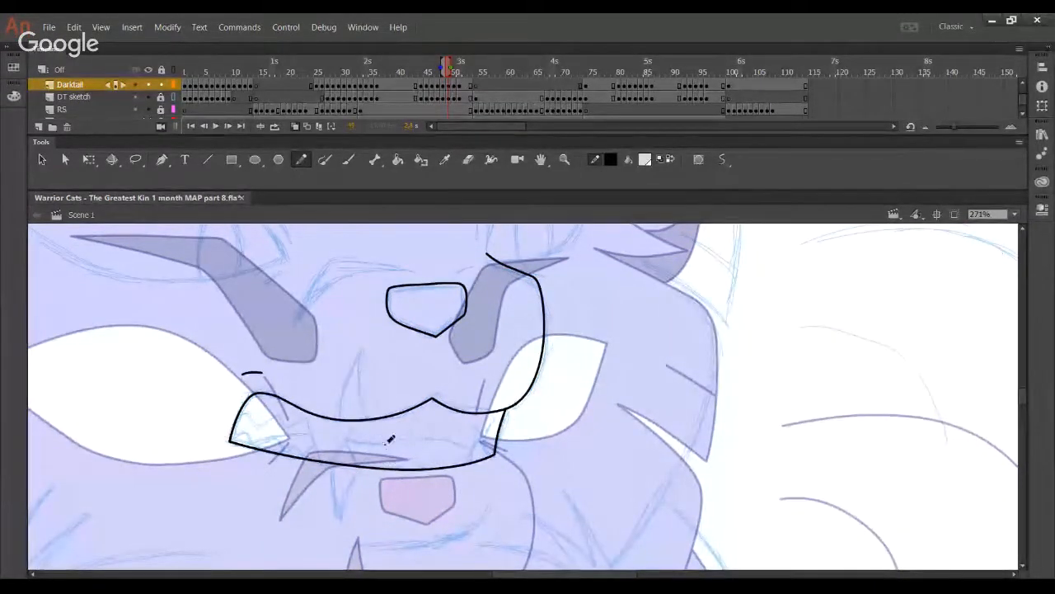
drag(385, 447, 376, 300)
key(ctrl+z)
mouse_move(388, 445)
mouse_down()
mouse_move(372, 284)
mouse_move(356, 361)
mouse_move(364, 302)
mouse_up()
key(ctrl+z)
key(ctrl+z)
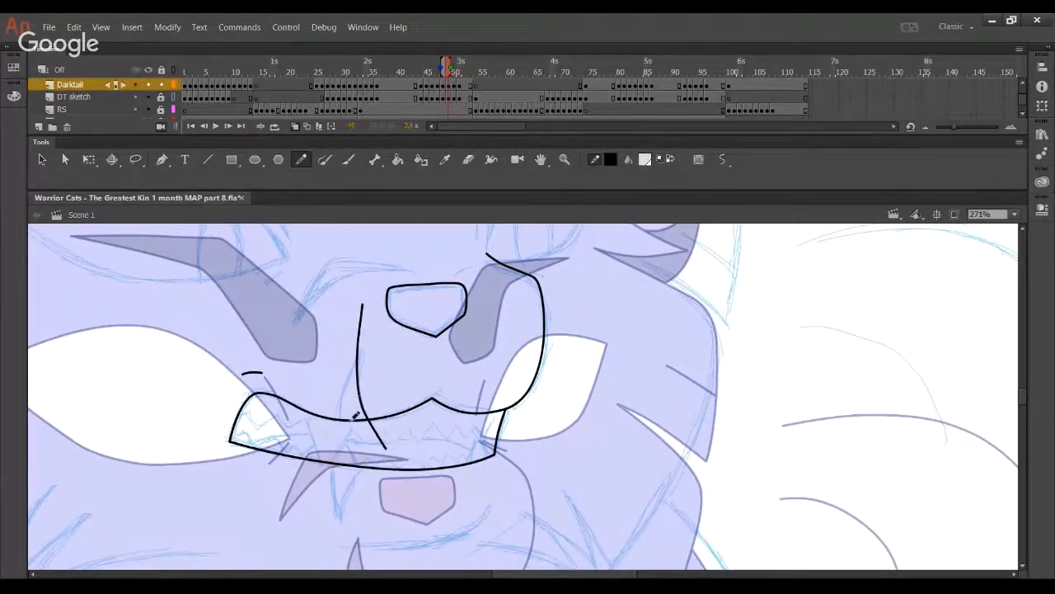
key(ctrl+z)
- Draw the pointed scar above the upper lip with two meeting curves and delete the ends beyond its tip and lip line
drag(385, 447, 365, 302)
drag(340, 445, 366, 302)
ctrl+click(364, 327)
key(Delete)
ctrl+click(359, 329)
key(Delete)
ctrl+click(336, 444)
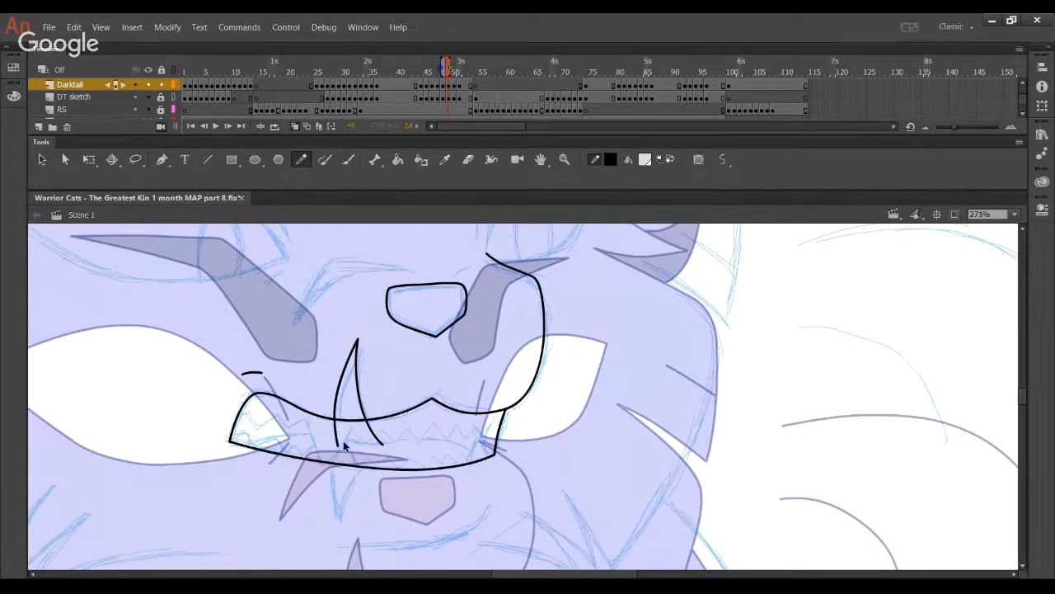
key(Delete)
- Draw the pointed scar below the lower lip with two crossing curves and delete the ends beyond its tip and lip line
scroll(371, 346, down, 5)
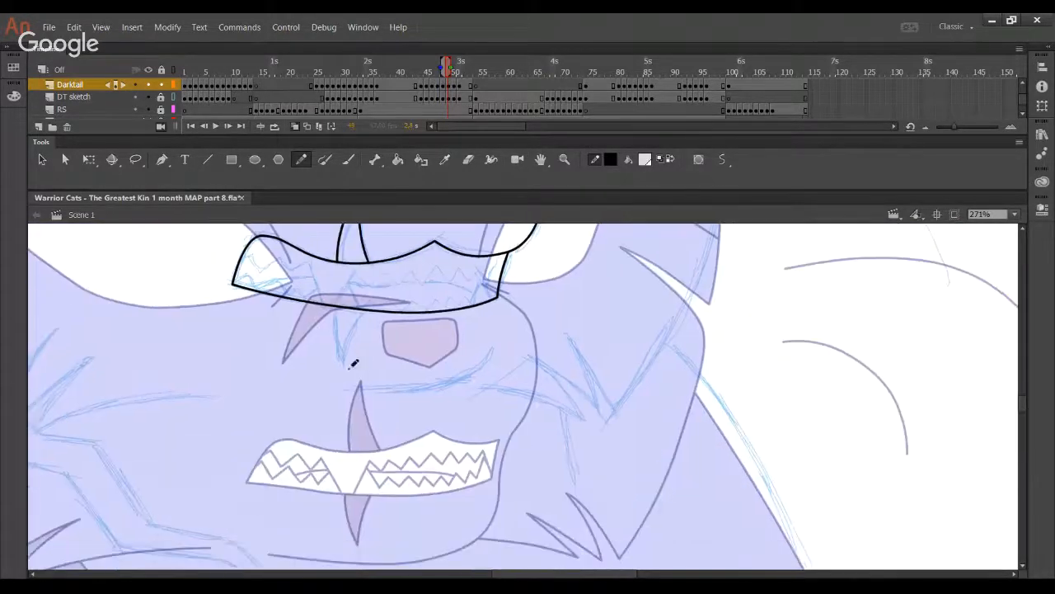
mouse_move(395, 286)
mouse_down()
mouse_move(347, 395)
mouse_move(387, 287)
mouse_up()
key(ctrl+z)
mouse_move(357, 402)
mouse_down()
mouse_move(340, 274)
mouse_move(339, 297)
mouse_move(341, 287)
mouse_up()
key(ctrl+z)
key(ctrl+z)
drag(354, 388, 340, 287)
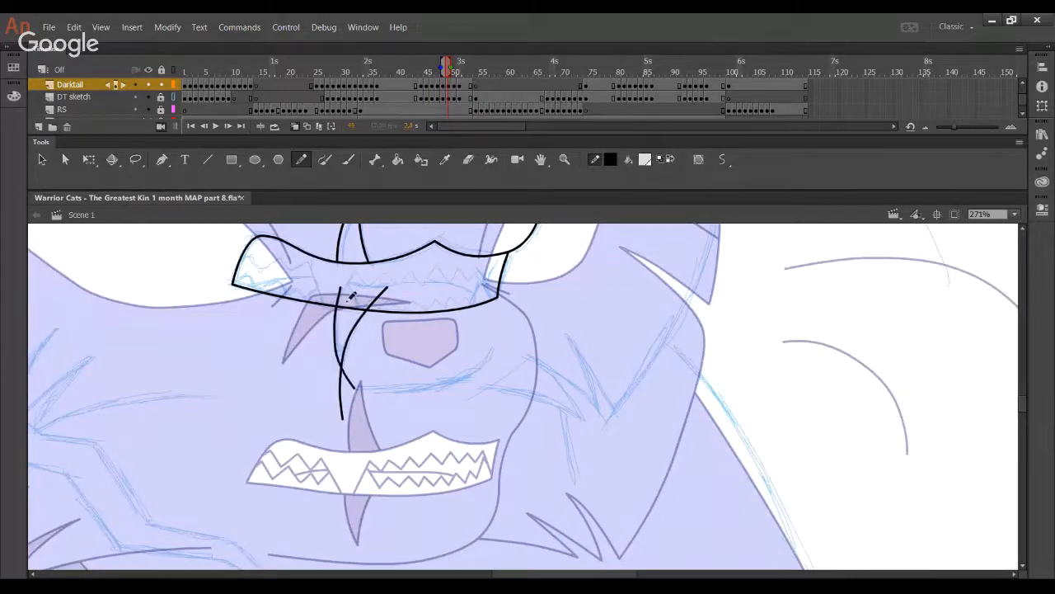
ctrl+click(339, 298)
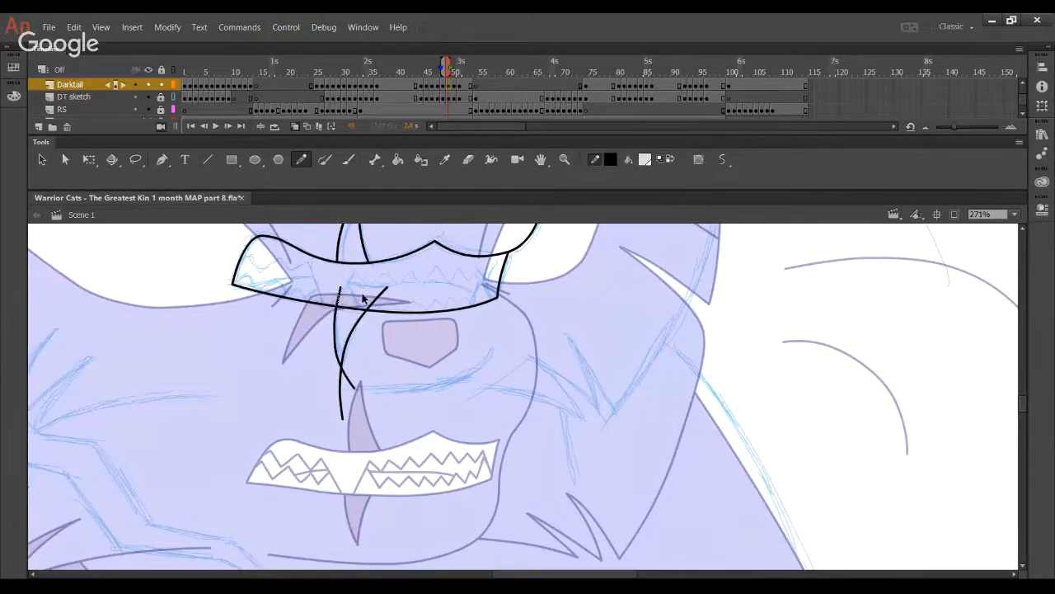
ctrl+click(342, 404)
key(Delete)
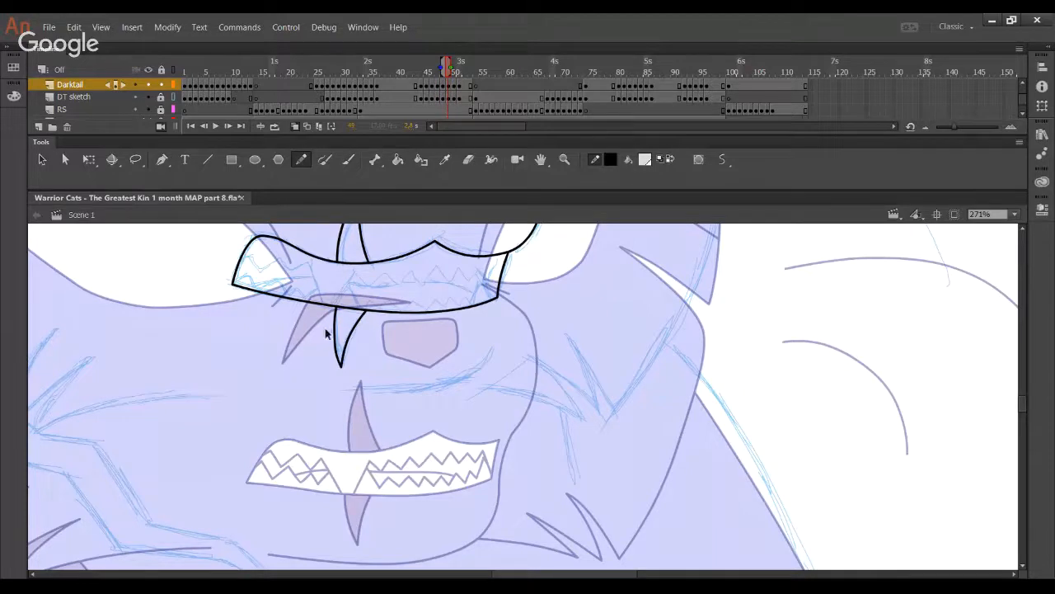
- Adjust the curve of the left edge of the scar below the lower lip
drag(335, 332, 333, 325)
mouse_move(463, 388)
mouse_down()
mouse_move(429, 441)
mouse_move(431, 471)
mouse_up()
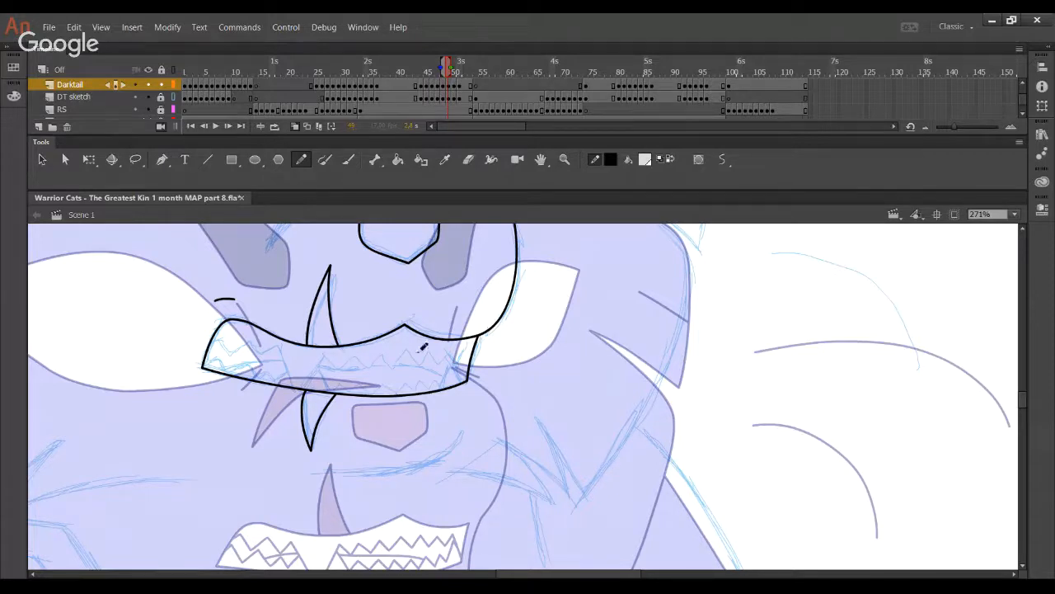
drag(445, 442, 354, 384)
key(ctrl+z)
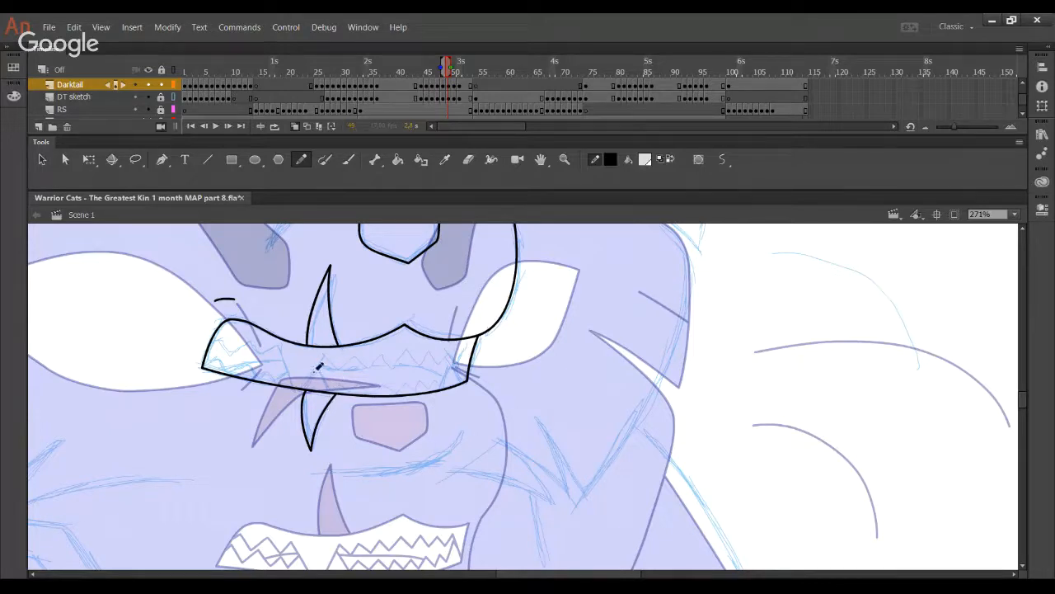
drag(318, 366, 401, 429)
key(ctrl+z)
- Draw a short slanted tooth line at the right mouth corner down to the lower lip and delete its overhanging end
drag(462, 348, 488, 446)
ctrl+click(475, 397)
key(Delete)
- Draw a steep tooth line left of the scars and an oppositely slanted line just right of it, both reaching the lower lip
drag(277, 338, 296, 412)
key(ctrl+z)
drag(328, 353, 288, 418)
key(ctrl+z)
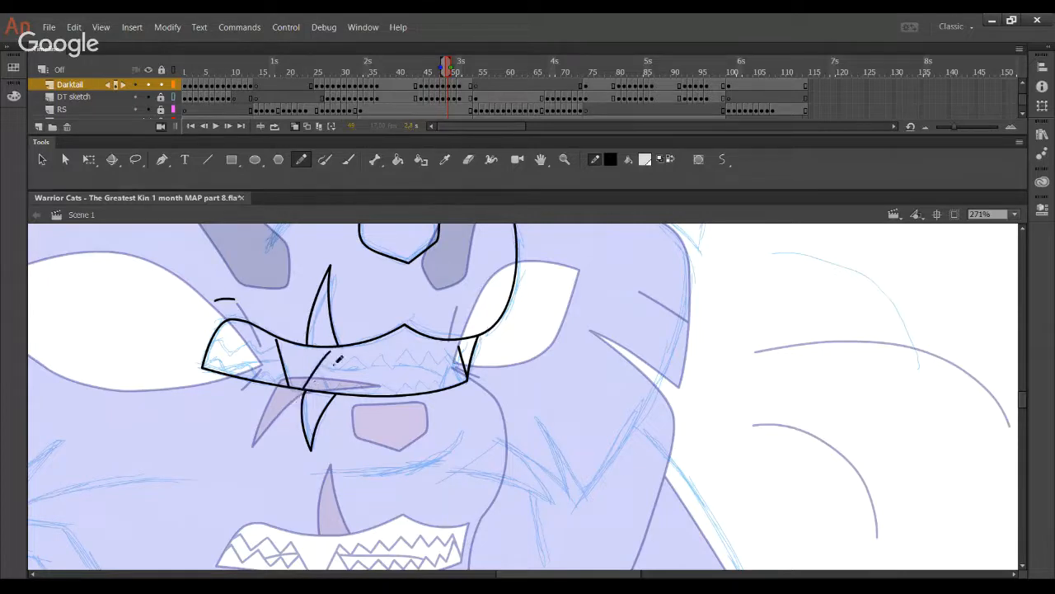
- Draw the right edge of the small fang under the slanted line and delete the ends beyond its tip and the lower lip
scroll(355, 371, down, 1)
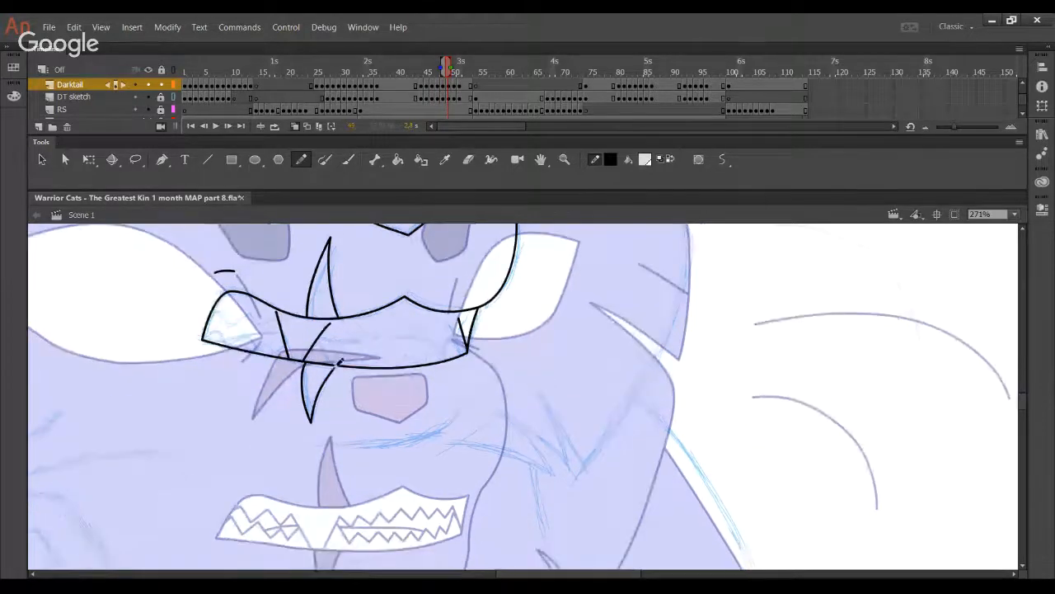
key(ctrl+z)
drag(319, 321, 332, 368)
key(ctrl+z)
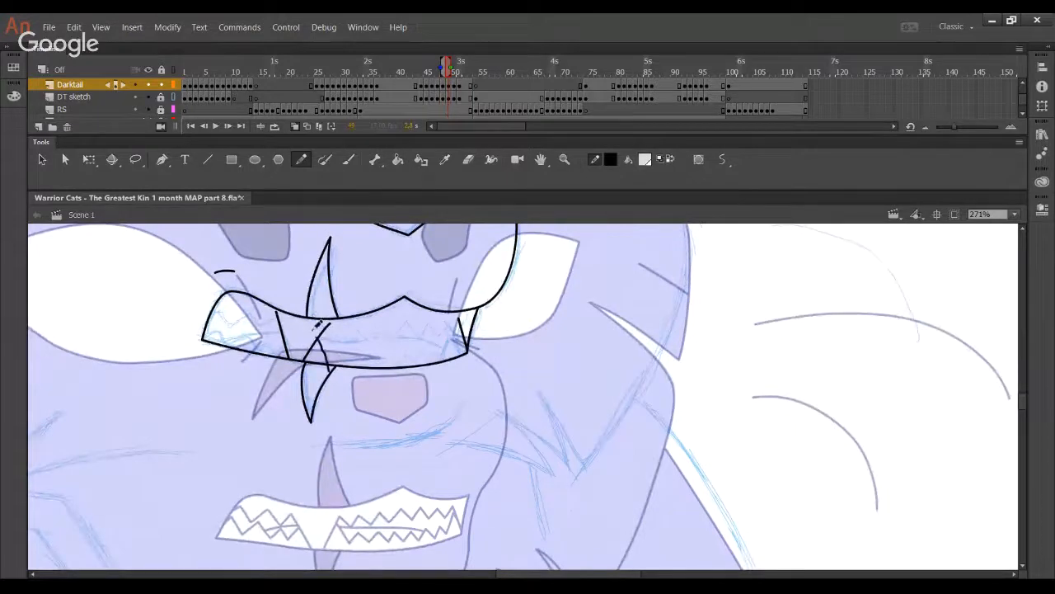
drag(310, 327, 331, 374)
key(ctrl+z)
ctrl+click(314, 332)
key(Delete)
ctrl+click(329, 370)
key(Delete)
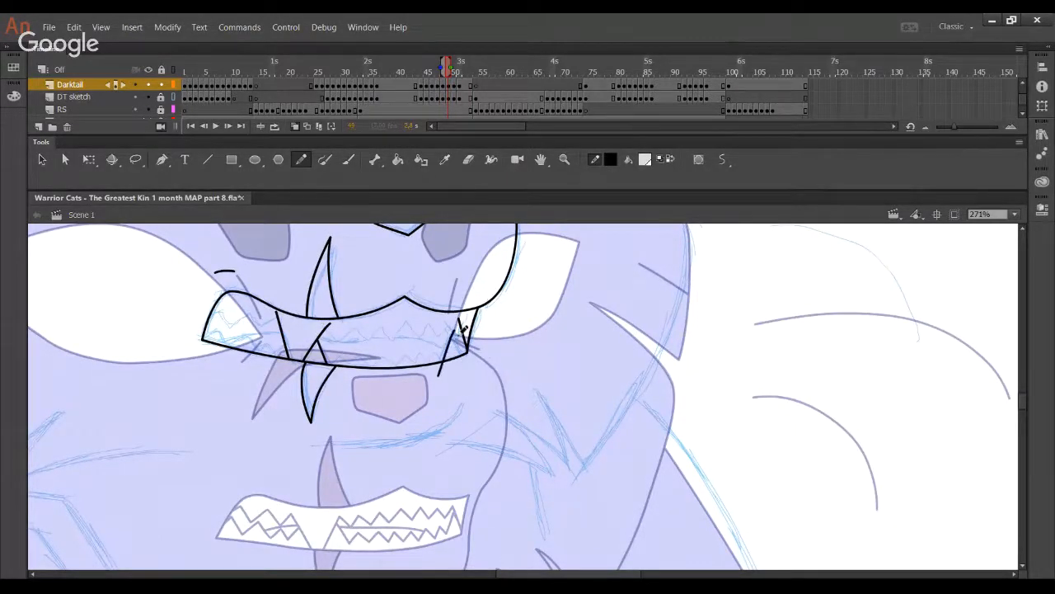
- Draw the long curved chin line below the mouth and hide the DT sketch layer to check the lines
scroll(414, 471, up, 1)
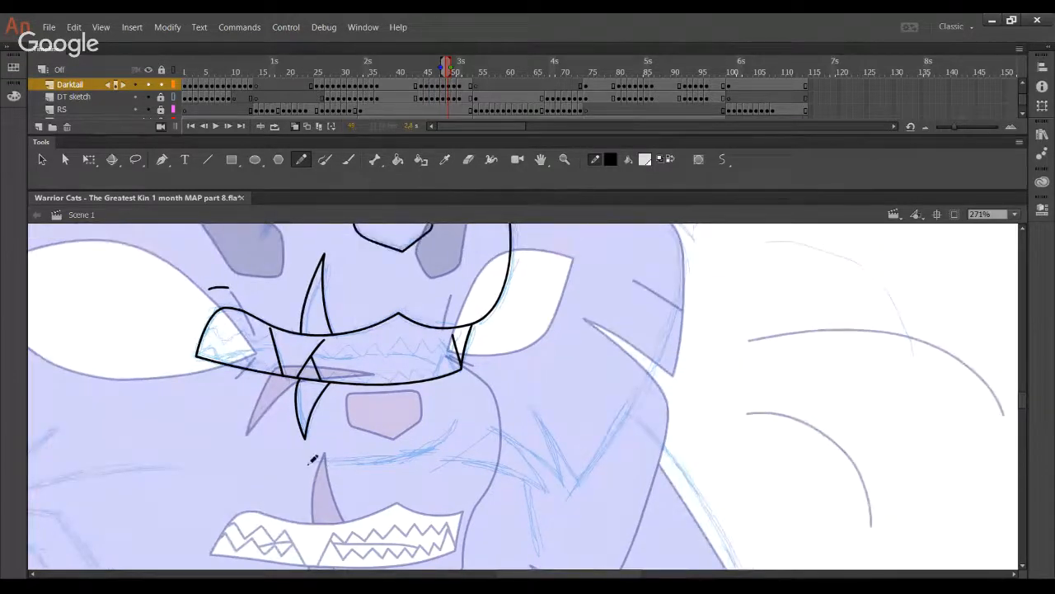
mouse_move(302, 463)
mouse_down()
mouse_move(413, 453)
mouse_move(462, 422)
mouse_up()
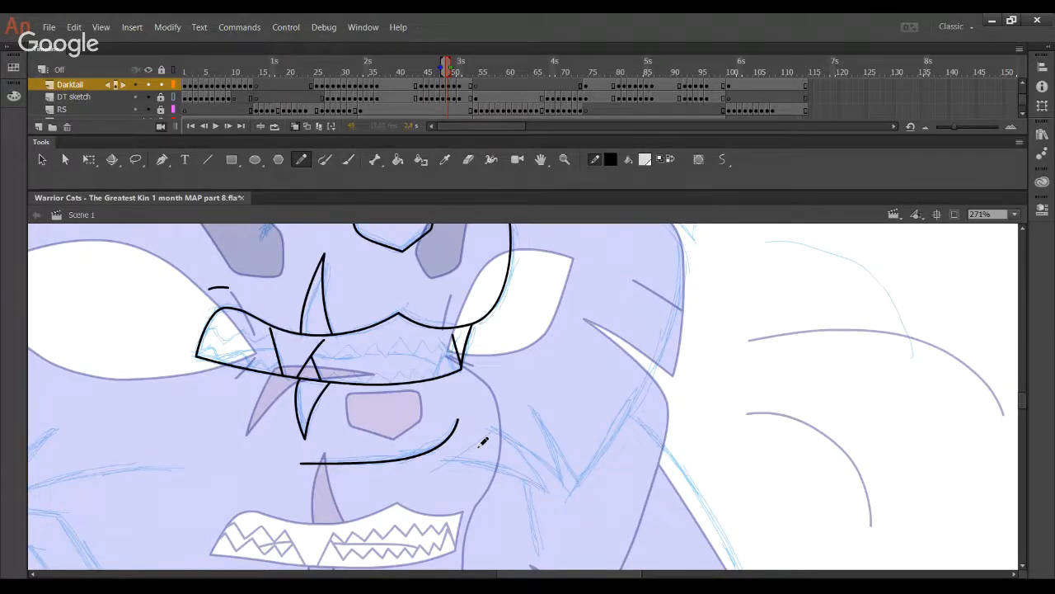
click(148, 97)
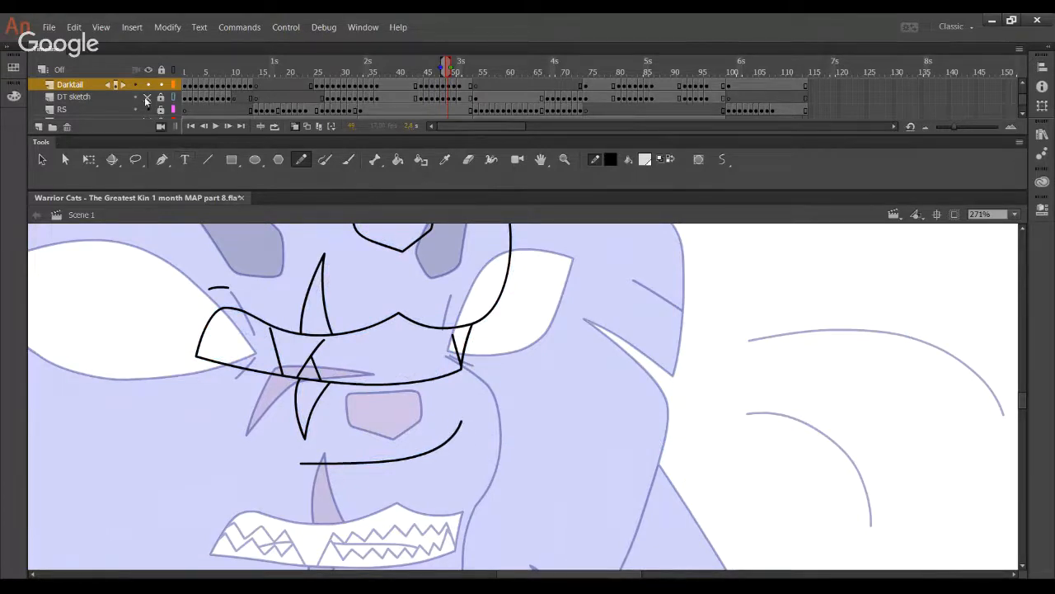
- Draw the zigzag upper teeth on the left side of the mouth and delete the end beyond the mouth corner
key(z)
drag(183, 277, 554, 425)
key(y)
mouse_move(122, 360)
mouse_down()
mouse_move(148, 343)
mouse_move(169, 346)
mouse_move(186, 372)
mouse_move(224, 348)
mouse_move(262, 375)
mouse_move(290, 356)
mouse_up()
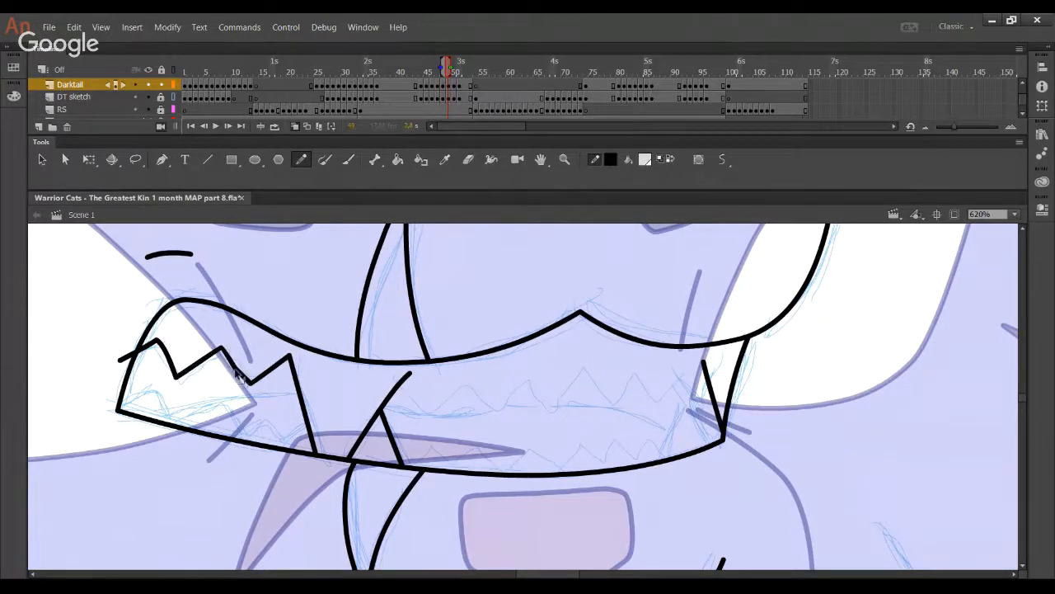
drag(250, 381, 252, 422)
key(ctrl+z)
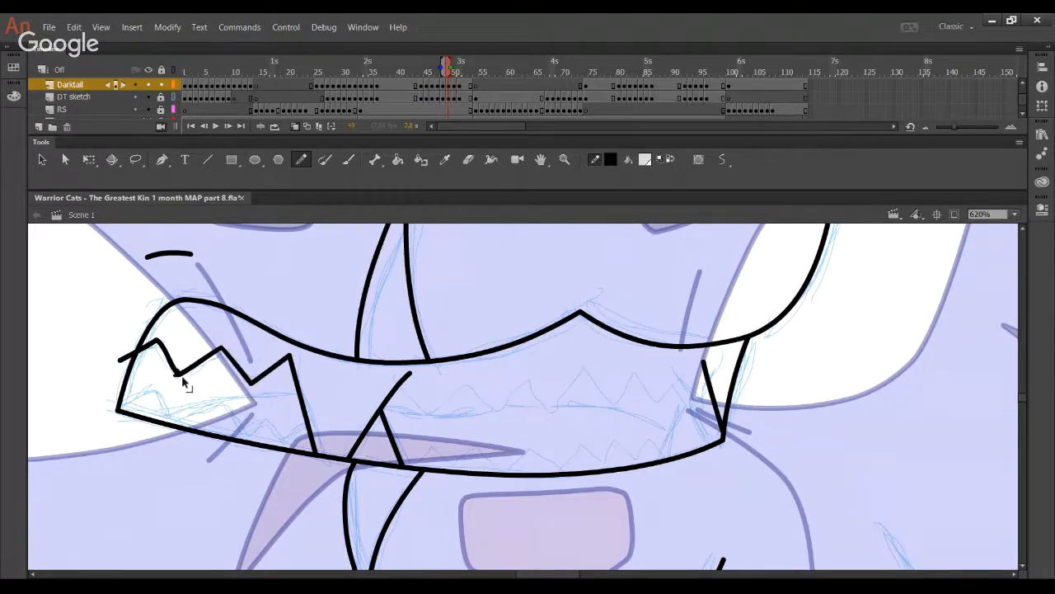
ctrl+click(129, 355)
key(Delete)
- Sharpen the first notch of the left upper teeth with the DT sketch layer hidden, and show the layer again
click(149, 97)
drag(179, 379, 164, 358)
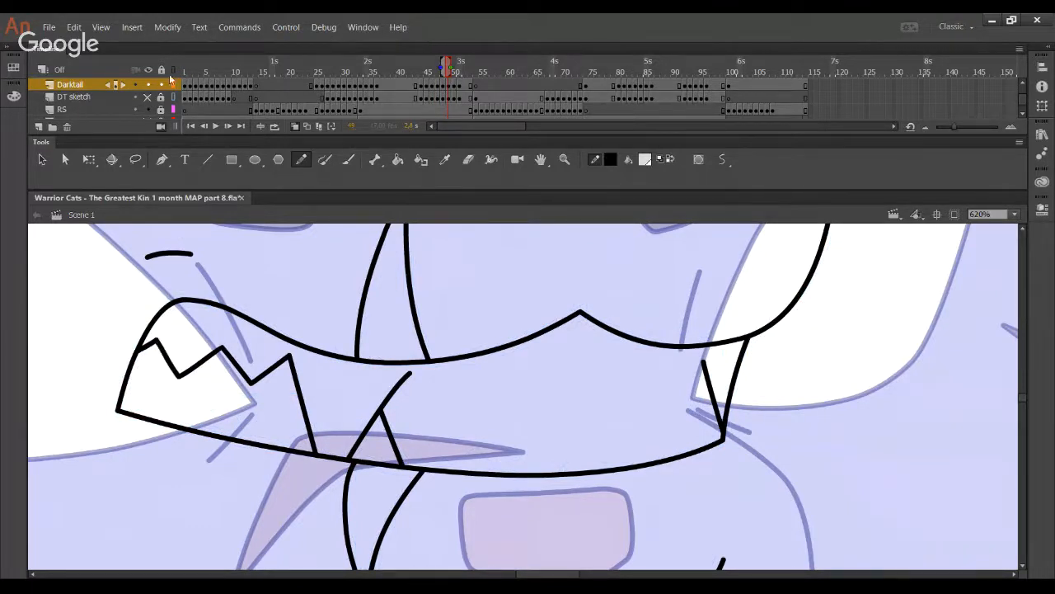
click(147, 96)
- Draw the zigzag upper teeth from the small fang to below the upper lip's peak and reshape their edges
mouse_move(378, 403)
mouse_down()
mouse_move(326, 378)
mouse_move(200, 391)
mouse_move(257, 407)
mouse_up()
key(ctrl+z)
mouse_move(208, 360)
mouse_down()
mouse_move(264, 404)
mouse_move(285, 378)
mouse_up()
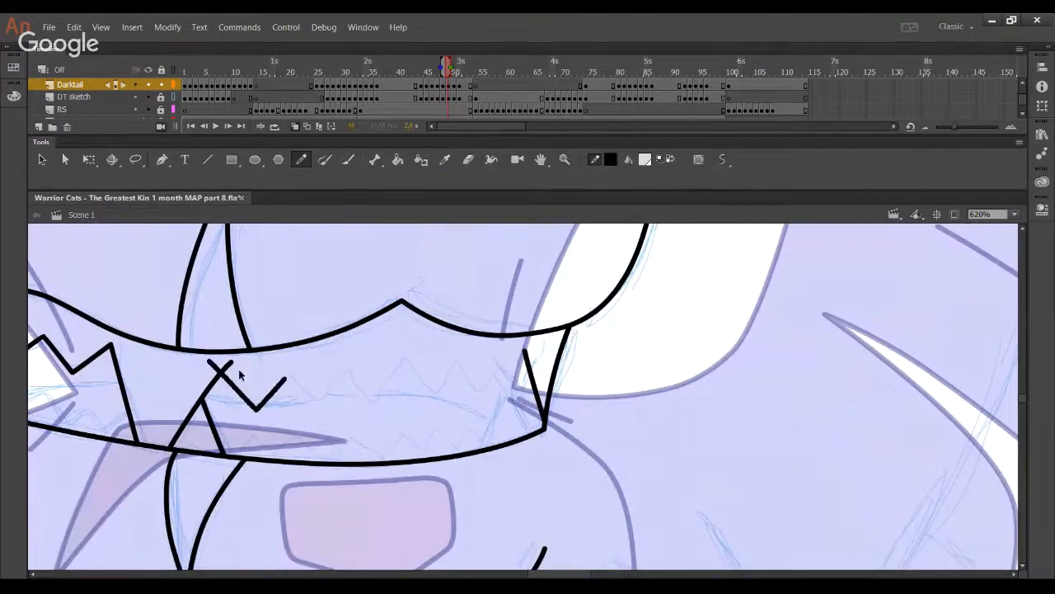
key(ctrl+z)
mouse_move(209, 364)
mouse_down()
mouse_move(252, 403)
mouse_move(281, 368)
mouse_move(316, 398)
mouse_move(344, 366)
mouse_move(376, 399)
mouse_move(421, 324)
mouse_up()
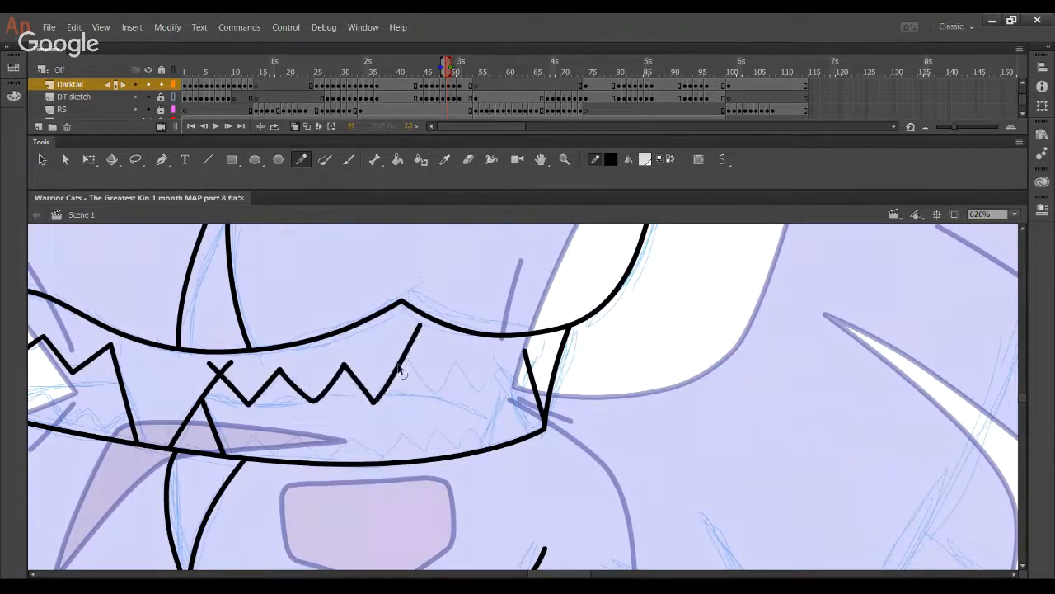
drag(399, 365, 410, 353)
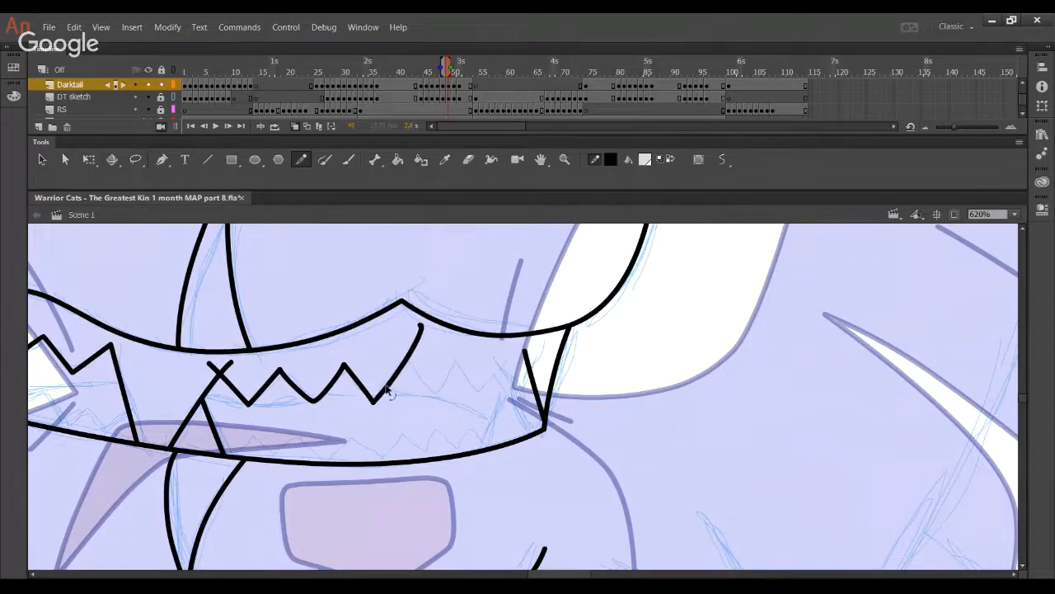
drag(388, 388, 393, 384)
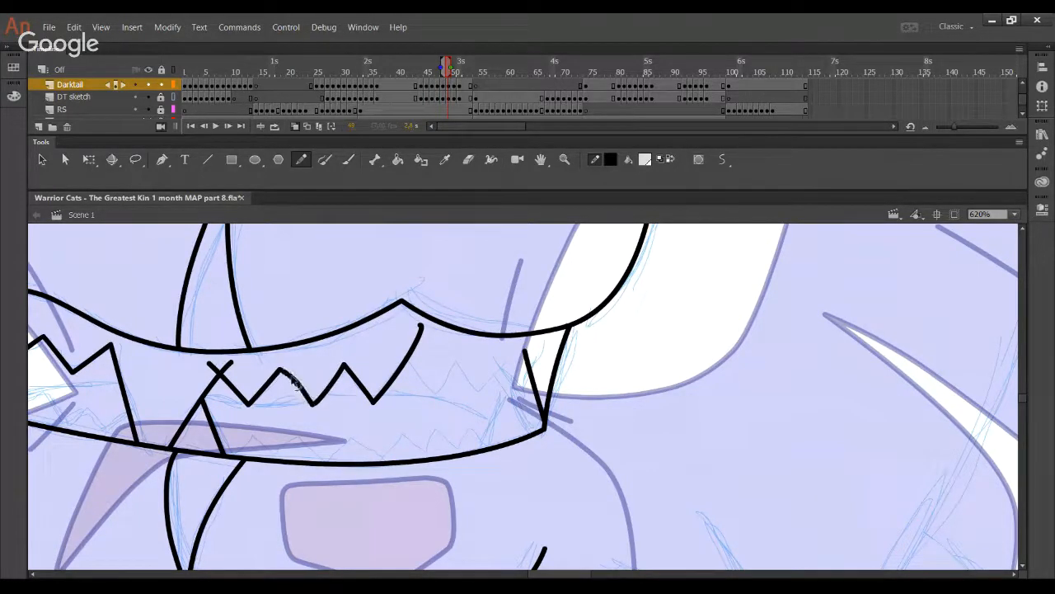
click(303, 393)
- Delete the two crossing ends where the upper zigzag meets the small fang's slanted line
ctrl+click(214, 368)
key(Delete)
ctrl+click(229, 369)
key(Delete)
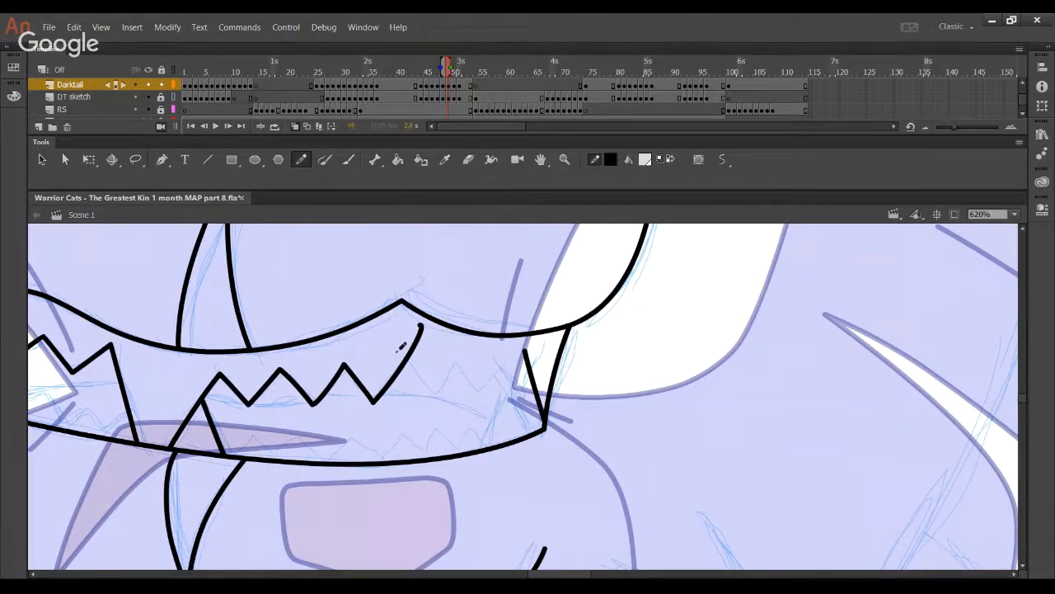
- Continue the zigzag upper teeth to the right mouth corner and delete the overlapping ends at both joints
mouse_move(397, 345)
mouse_down()
mouse_move(439, 387)
mouse_move(457, 360)
mouse_move(483, 385)
mouse_move(503, 362)
mouse_move(520, 386)
mouse_move(535, 352)
mouse_up()
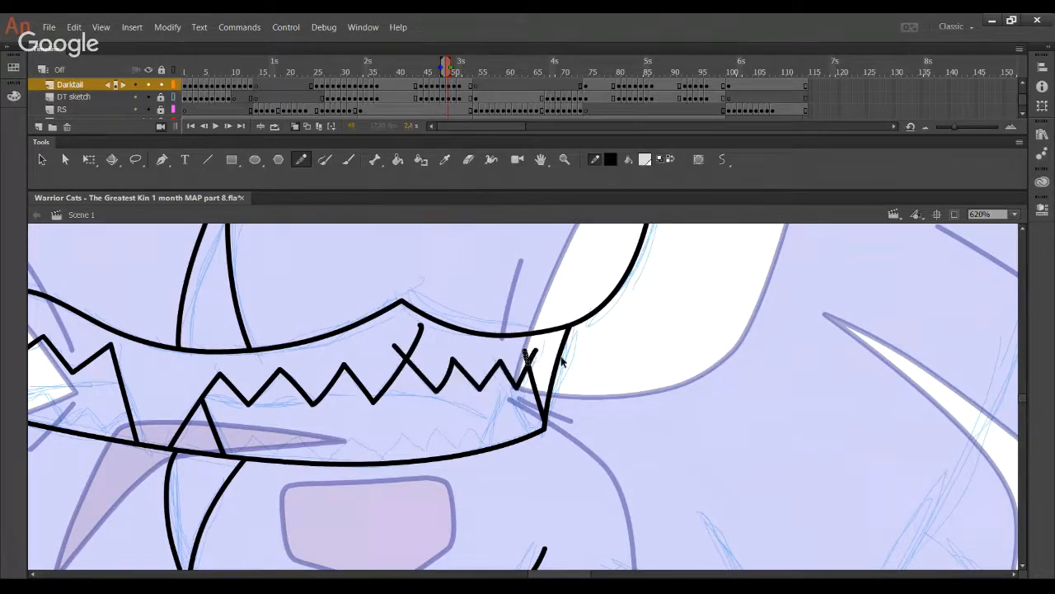
key(Delete)
ctrl+click(398, 351)
key(Delete)
ctrl+click(417, 339)
mouse_move(396, 442)
mouse_down()
mouse_move(420, 424)
mouse_move(608, 400)
mouse_up()
mouse_move(383, 413)
mouse_down()
mouse_move(414, 374)
mouse_move(433, 390)
mouse_move(461, 370)
mouse_move(486, 392)
mouse_move(511, 370)
mouse_move(593, 447)
mouse_up()
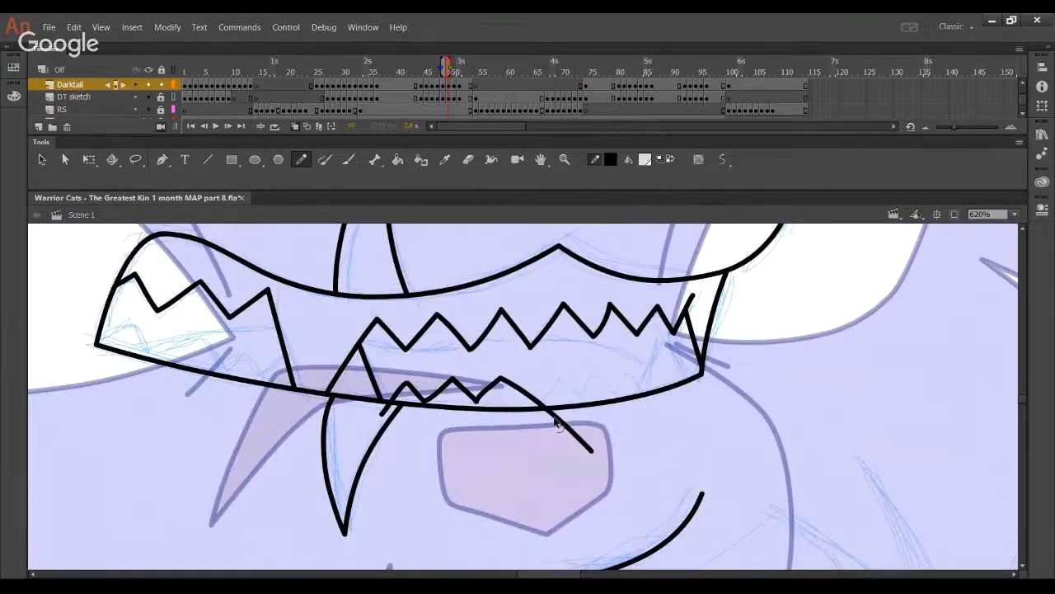
key(ctrl+z)
mouse_move(379, 415)
mouse_down()
mouse_move(430, 393)
mouse_move(460, 456)
mouse_up()
key(ctrl+z)
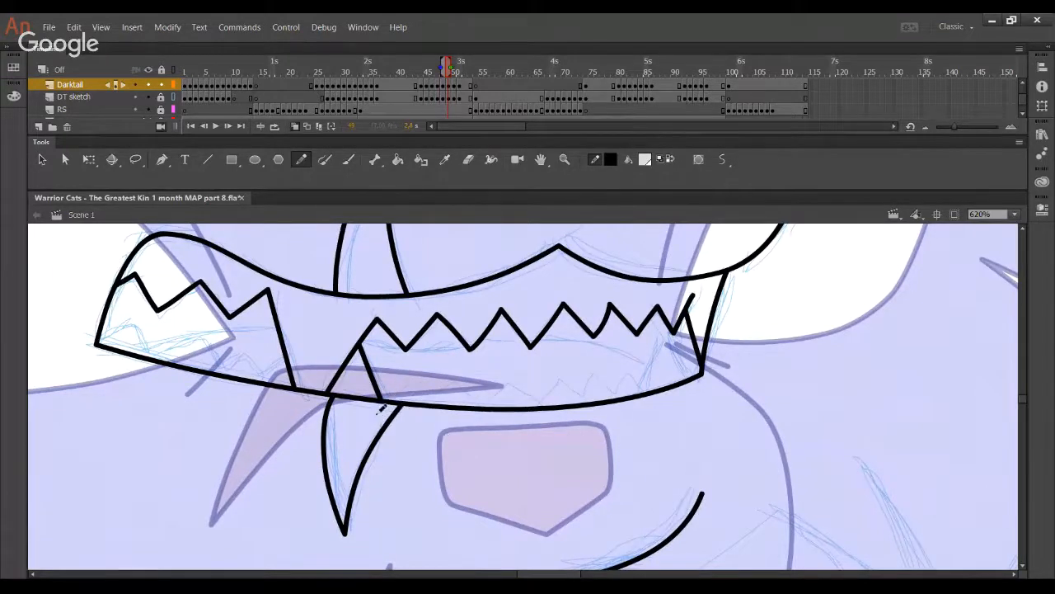
- Draw the first small pointed lower tooth right of the small fang and delete its ends below the lower lip
mouse_move(378, 416)
mouse_down()
mouse_move(418, 373)
mouse_move(478, 463)
mouse_up()
key(ctrl+z)
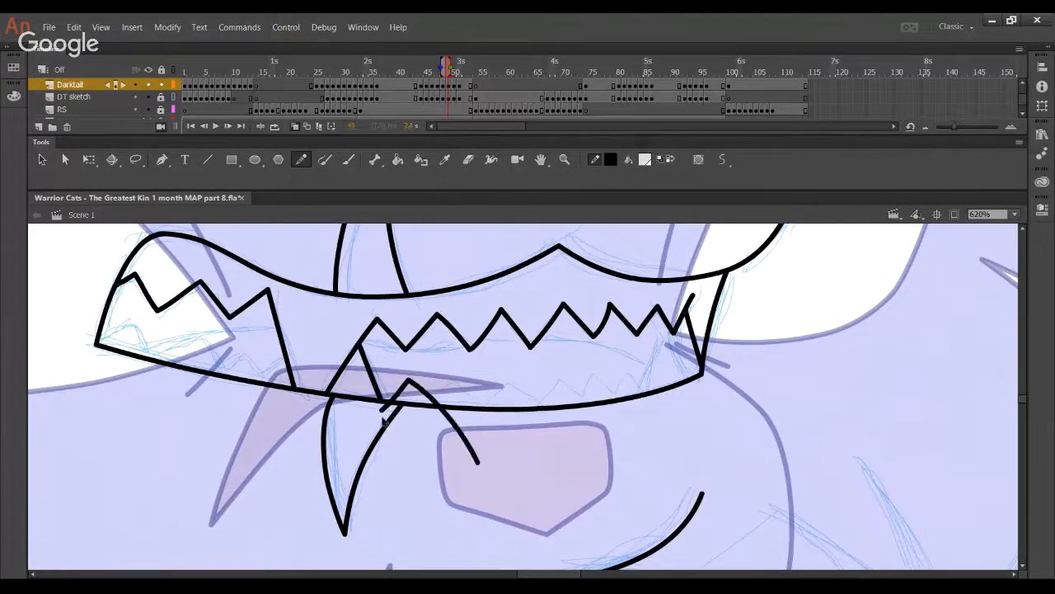
ctrl+click(446, 417)
key(Delete)
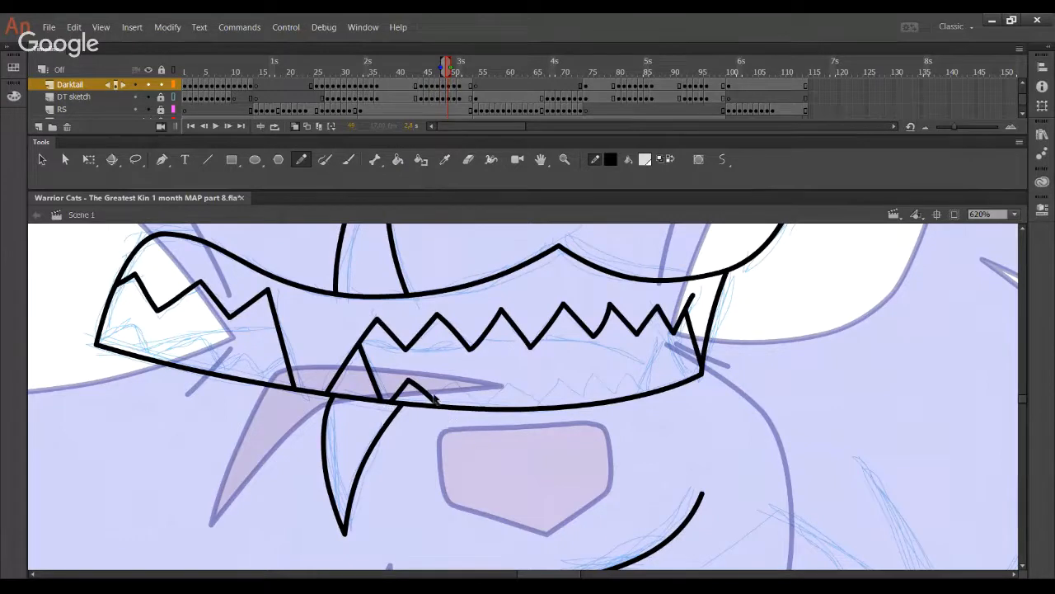
ctrl+click(433, 397)
key(Delete)
- Draw the second small lower tooth beside the first and delete the ends that cross the lower lip
mouse_move(409, 380)
mouse_down()
mouse_move(458, 442)
mouse_move(458, 385)
mouse_move(510, 452)
mouse_move(509, 385)
mouse_up()
ctrl+click(445, 423)
key(Delete)
ctrl+click(493, 429)
key(Delete)
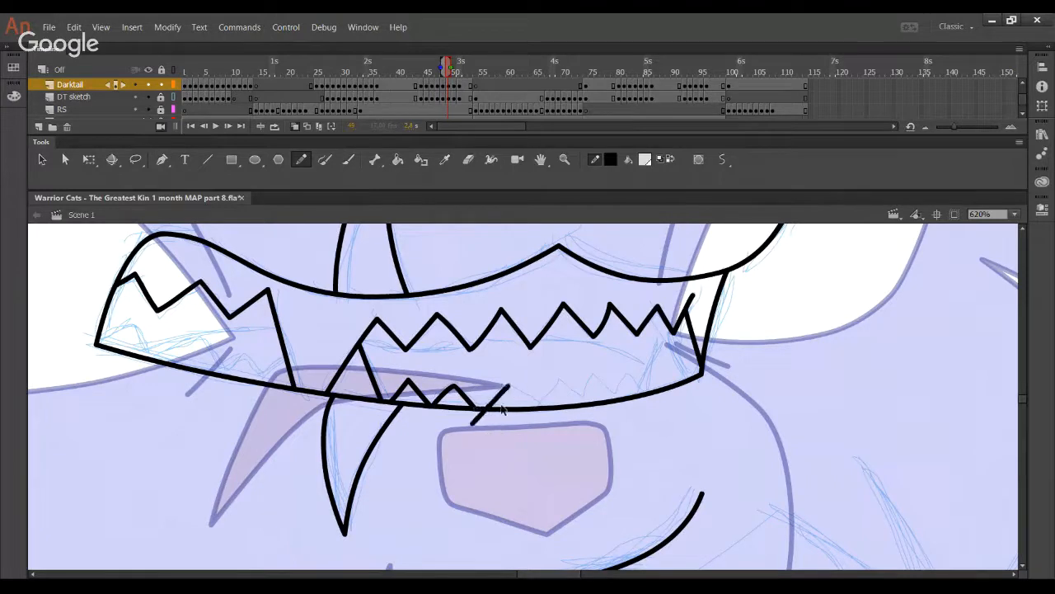
- Draw the third and fourth lower teeth along the lower lip and delete their ends below the lip line
key(ctrl+z)
mouse_move(476, 418)
mouse_down()
mouse_move(517, 377)
mouse_move(582, 456)
mouse_up()
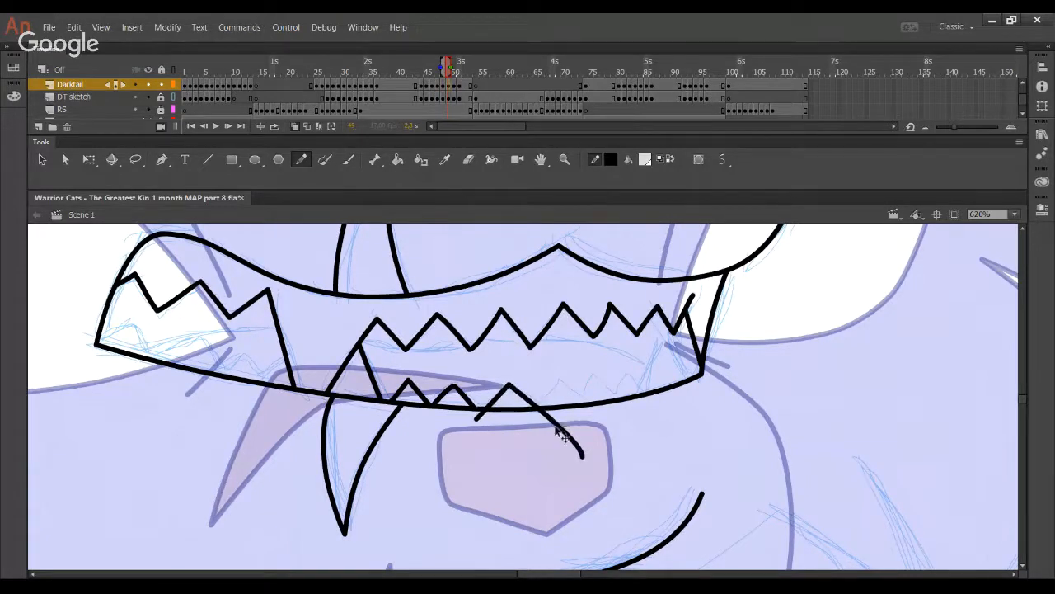
key(ctrl+z)
mouse_move(537, 427)
mouse_down()
mouse_move(564, 389)
mouse_move(635, 447)
mouse_up()
ctrl+click(546, 417)
key(Delete)
ctrl+click(607, 419)
key(Delete)
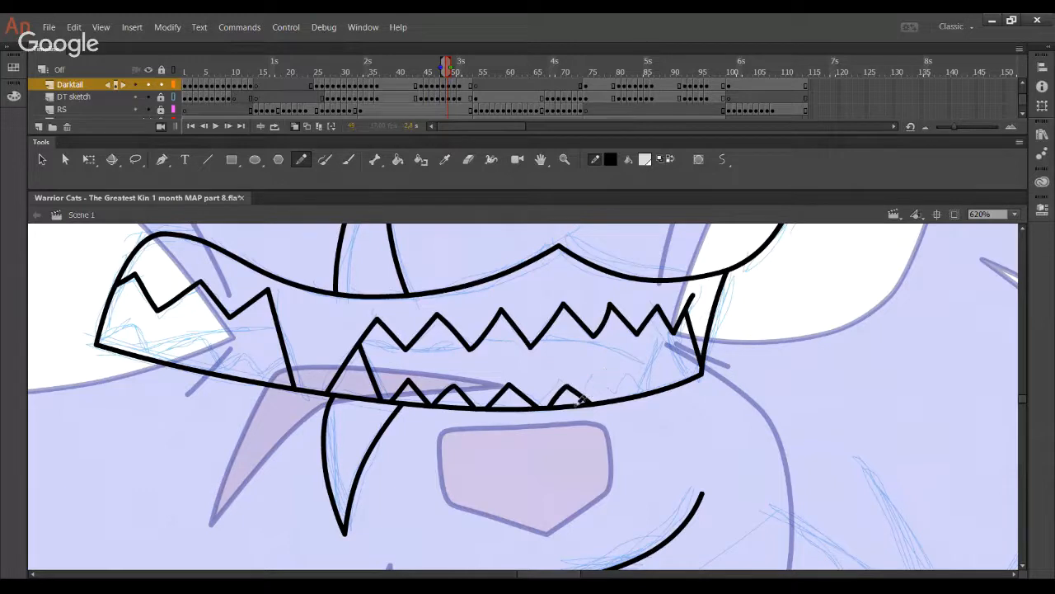
- Draw the narrow fifth lower tooth with two crossing strokes and delete the ends beyond its tip and the lip line
drag(641, 431, 603, 422)
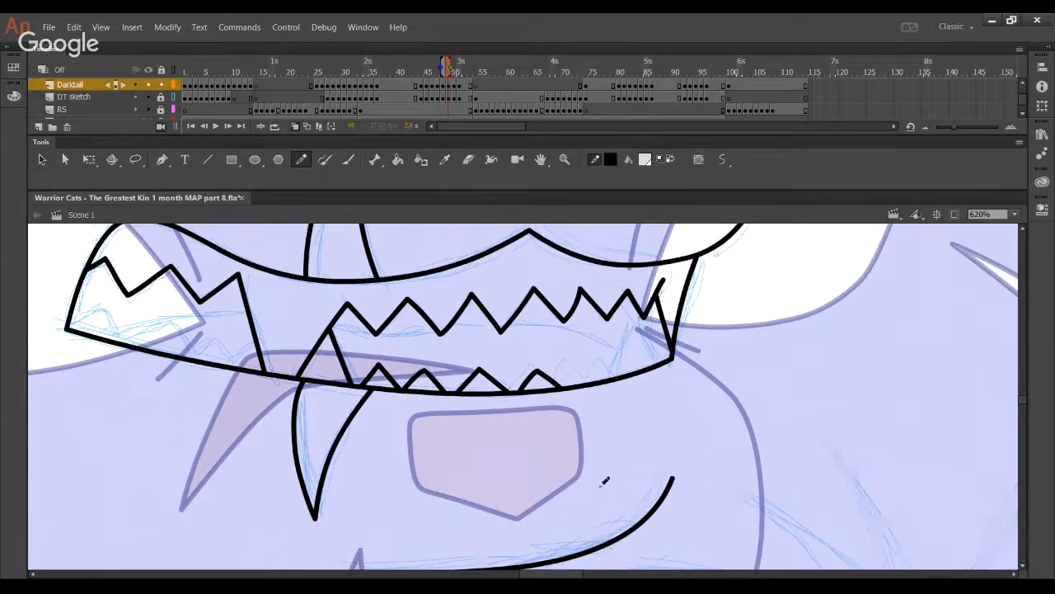
mouse_move(554, 430)
mouse_down()
mouse_move(599, 338)
mouse_move(577, 345)
mouse_move(611, 428)
mouse_up()
key(ctrl+z)
key(ctrl+z)
drag(563, 359, 610, 427)
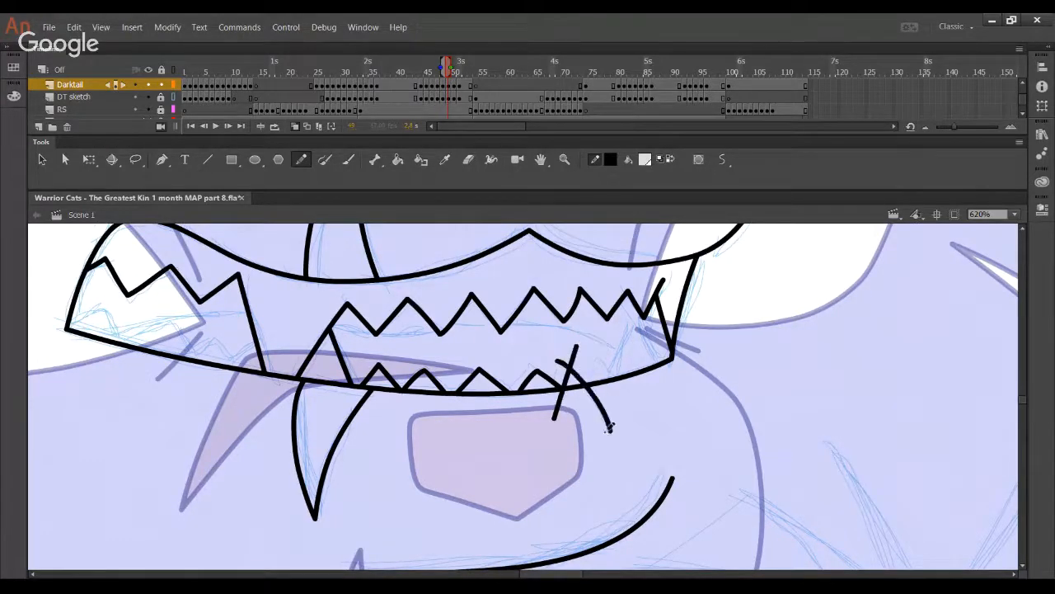
ctrl+click(609, 419)
key(Delete)
ctrl+click(556, 412)
ctrl+click(567, 365)
key(Delete)
ctrl+click(562, 406)
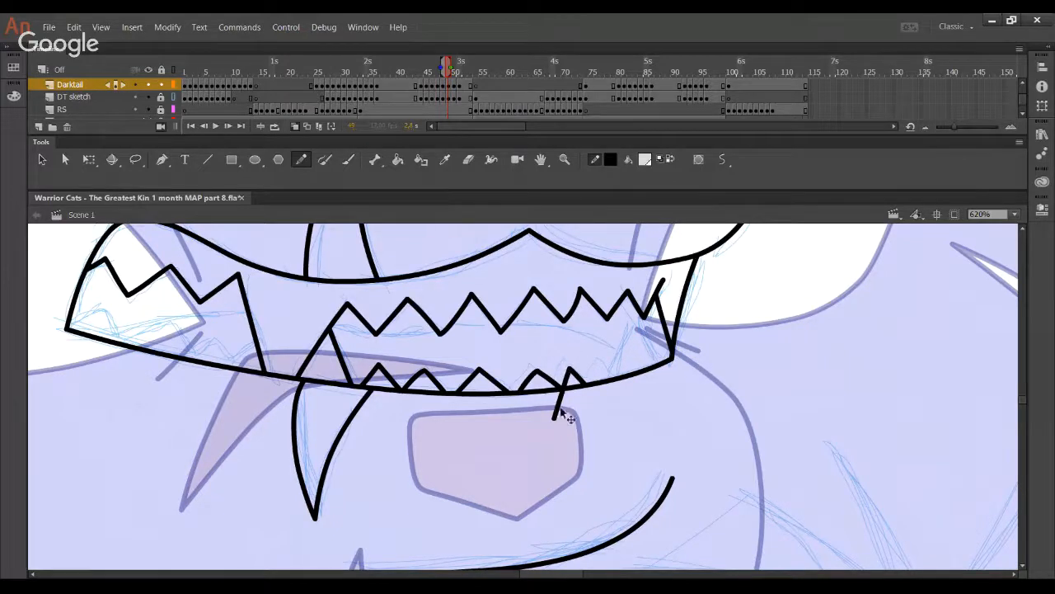
key(Delete)
- Draw the sixth lower tooth with two crossing strokes and delete the ends beyond its tip and the lip line
mouse_move(582, 409)
mouse_down()
mouse_move(601, 353)
mouse_move(649, 412)
mouse_up()
ctrl+click(630, 394)
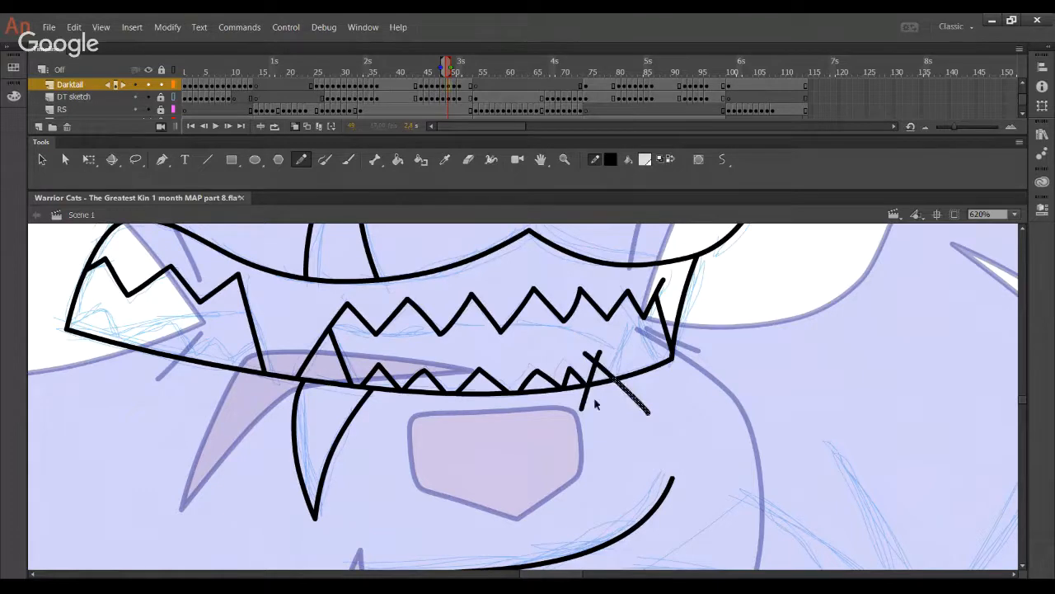
key(Delete)
ctrl+click(590, 358)
key(Delete)
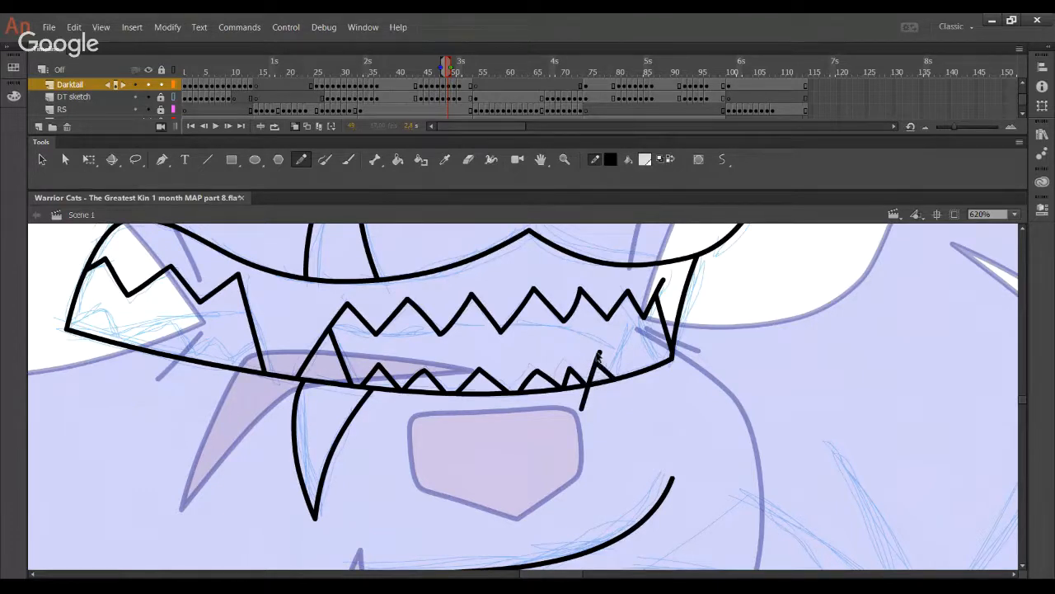
ctrl+click(598, 356)
key(Delete)
ctrl+click(584, 400)
key(Delete)
drag(568, 385, 553, 408)
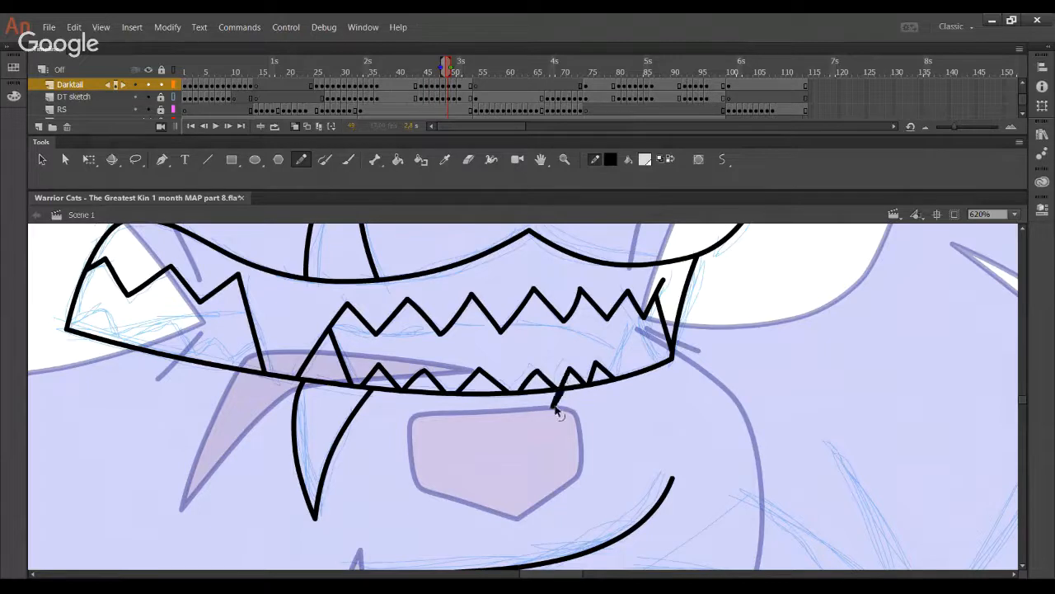
key(ctrl+z)
- Draw the left edge of the tall lower fang near the right mouth corner, redoing the stroke until it fits
mouse_move(617, 406)
mouse_down()
mouse_move(625, 345)
mouse_move(633, 320)
mouse_up()
key(ctrl+z)
mouse_move(610, 409)
mouse_down()
mouse_move(638, 319)
mouse_move(695, 428)
mouse_up()
key(ctrl+z)
drag(633, 316, 695, 428)
key(ctrl+z)
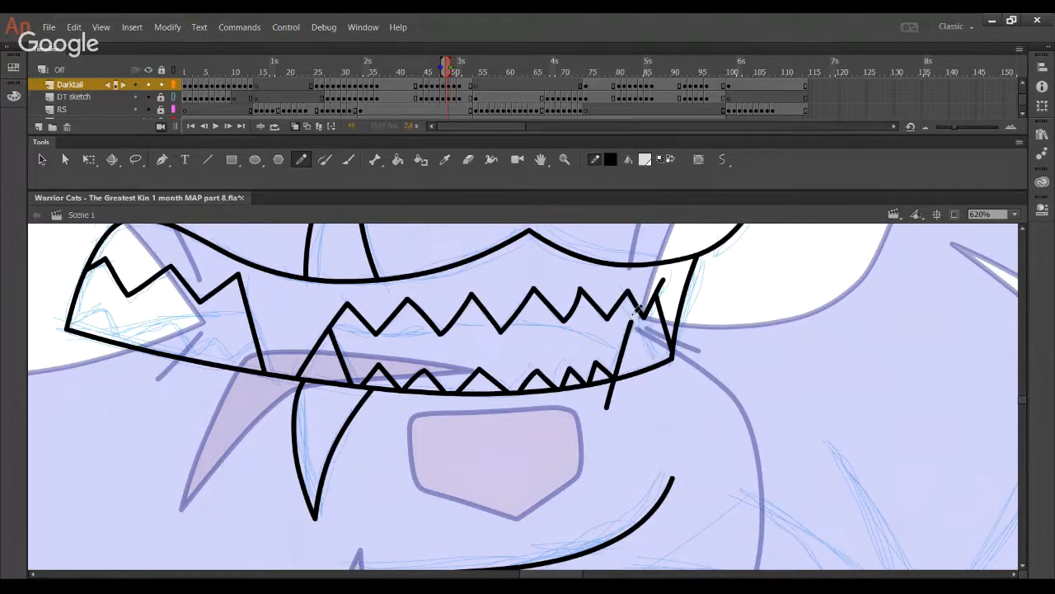
- Draw the right edge of the tall lower fang and delete both of the fang's ends below the lower lip
drag(631, 317, 695, 428)
drag(632, 322, 667, 337)
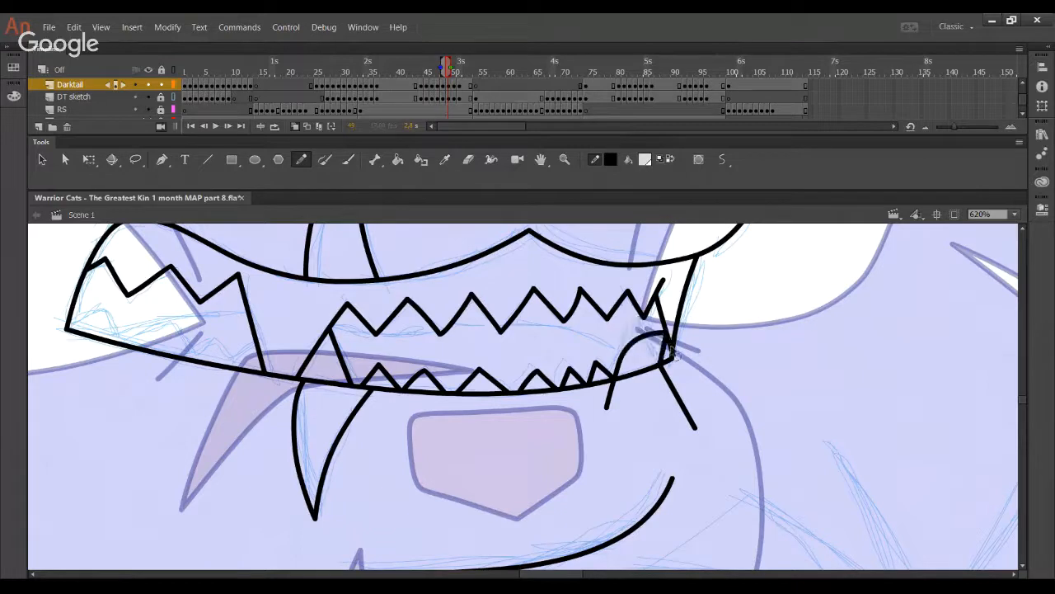
key(ctrl+z)
ctrl+click(610, 398)
key(Delete)
ctrl+click(684, 407)
key(Delete)
- Draw the jagged lower teeth at the left mouth corner, delete the stroke end outside the mouth and adjust the first tooth's curve
drag(664, 399, 754, 469)
drag(561, 408, 622, 426)
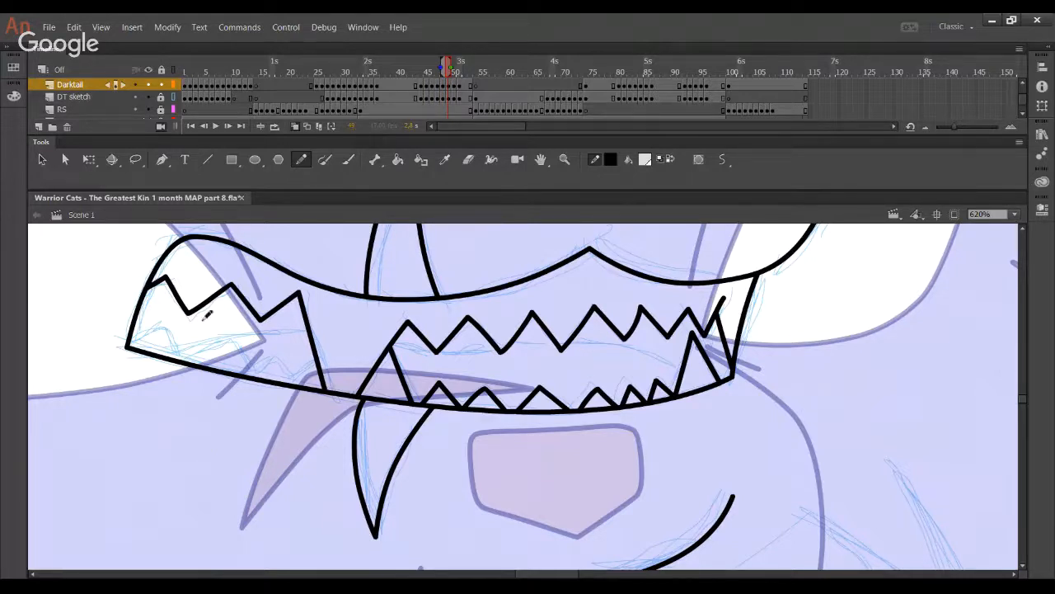
mouse_move(109, 363)
mouse_down()
mouse_move(171, 319)
mouse_move(178, 350)
mouse_move(236, 336)
mouse_move(253, 372)
mouse_up()
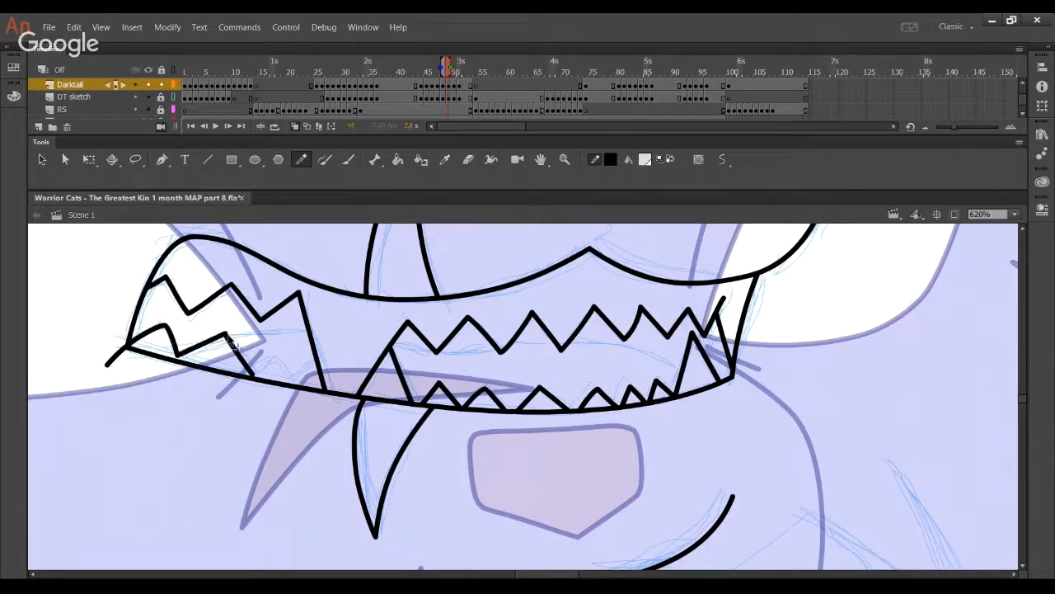
ctrl+click(117, 357)
key(Delete)
drag(149, 329, 155, 334)
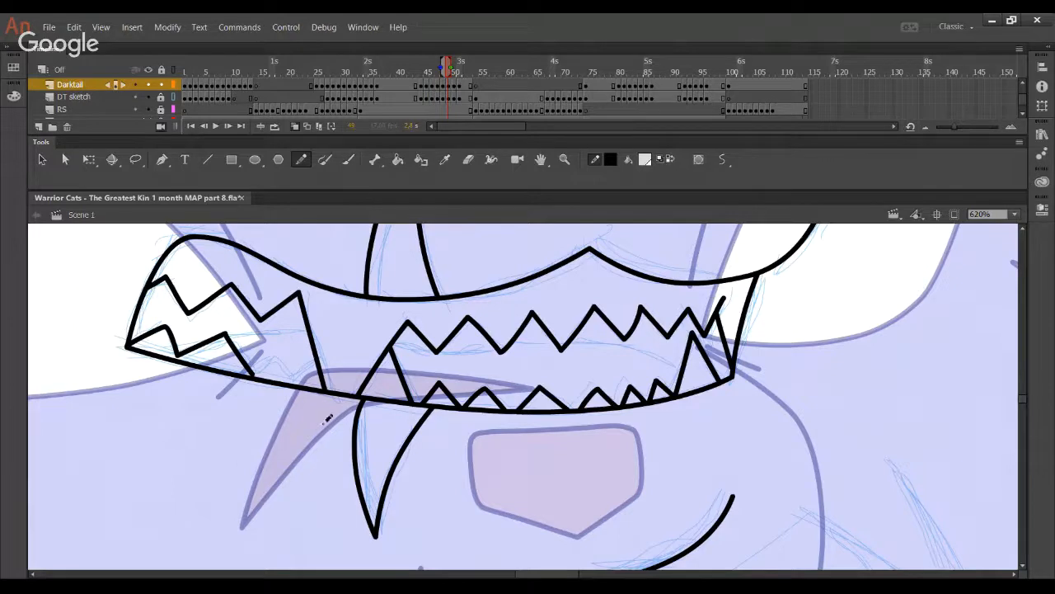
- Draw the small lower teeth up to the long tooth edge in the mouth's left part, redoing the stroke and deleting the end beyond that edge
drag(275, 358, 354, 394)
key(ctrl+z)
mouse_move(233, 386)
mouse_down()
mouse_move(258, 365)
mouse_move(291, 377)
mouse_move(355, 330)
mouse_up()
ctrl+click(336, 344)
key(Delete)
- Delete the crossing stroke ends above the small lower tooth's tip and the end sticking out below the lower lip
ctrl+click(270, 356)
ctrl+shift+click(281, 350)
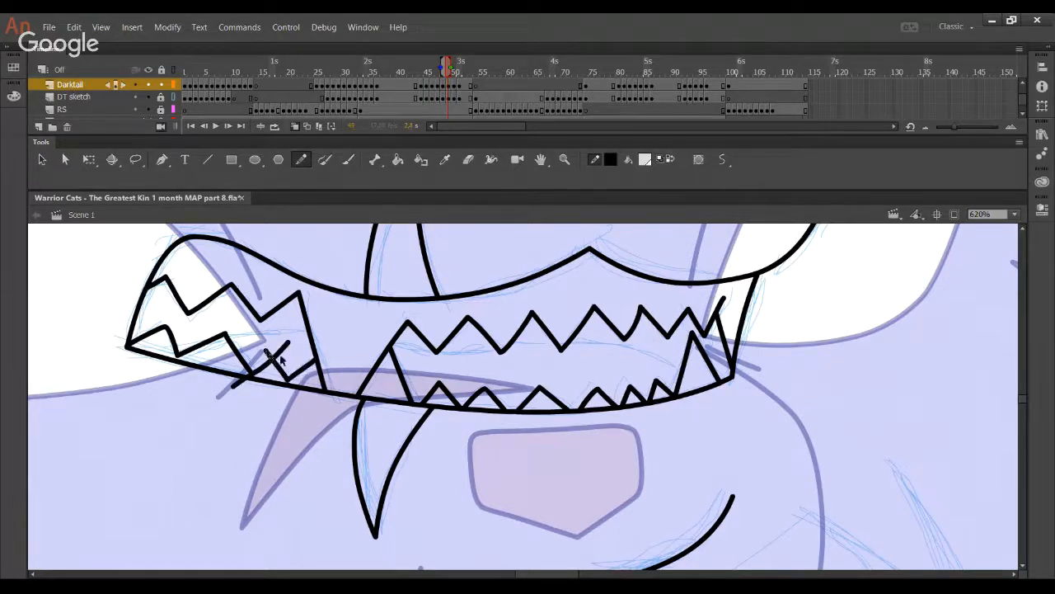
key(Delete)
drag(245, 379, 265, 334)
key(ctrl+z)
ctrl+click(242, 381)
key(Delete)
key(ctrl+z)
- Draw a wavy inner line across the mouth between the tooth rows, redoing it once, and delete the pieces crossing the teeth and lip
mouse_move(161, 349)
mouse_down()
mouse_move(258, 330)
mouse_move(444, 353)
mouse_move(570, 333)
mouse_move(667, 346)
mouse_move(696, 368)
mouse_move(718, 429)
mouse_up()
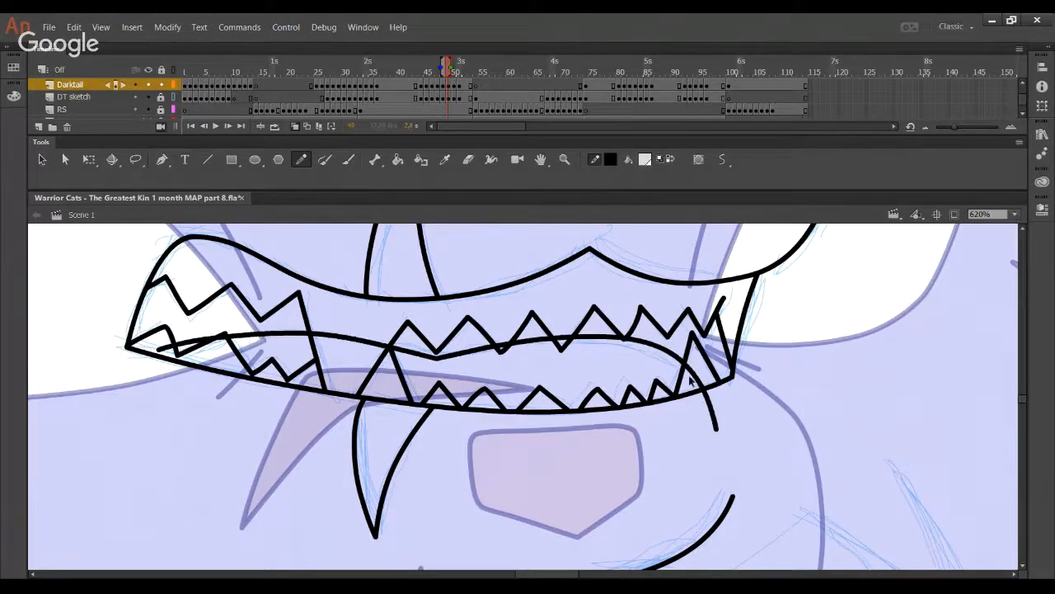
key(ctrl+z)
mouse_move(701, 383)
mouse_down()
mouse_move(632, 343)
mouse_move(461, 348)
mouse_move(282, 328)
mouse_move(137, 362)
mouse_move(191, 345)
mouse_up()
key(Delete)
ctrl+click(211, 342)
key(Delete)
ctrl+click(146, 359)
key(Delete)
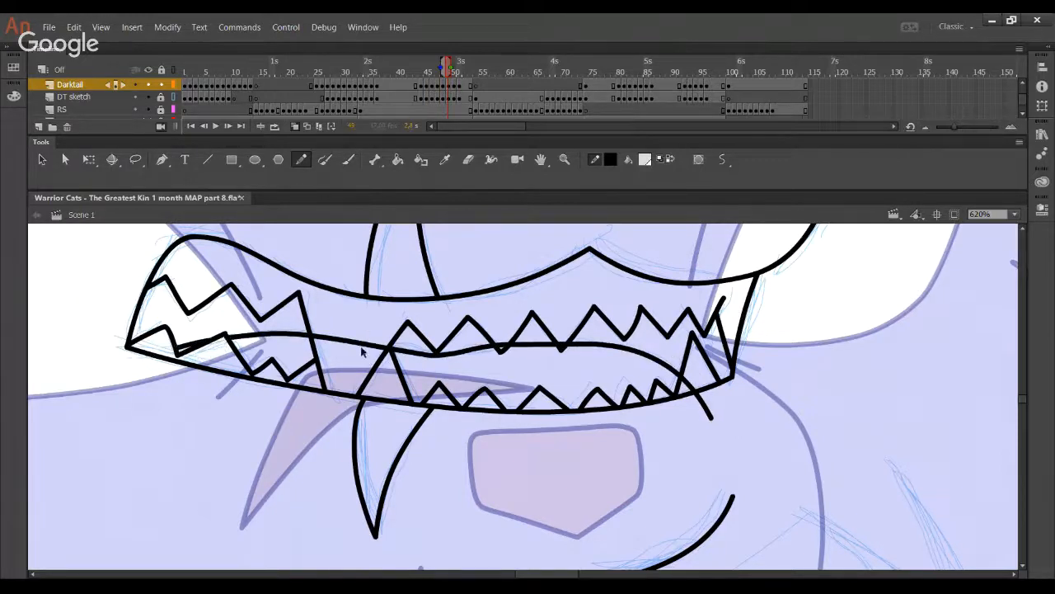
ctrl+click(381, 347)
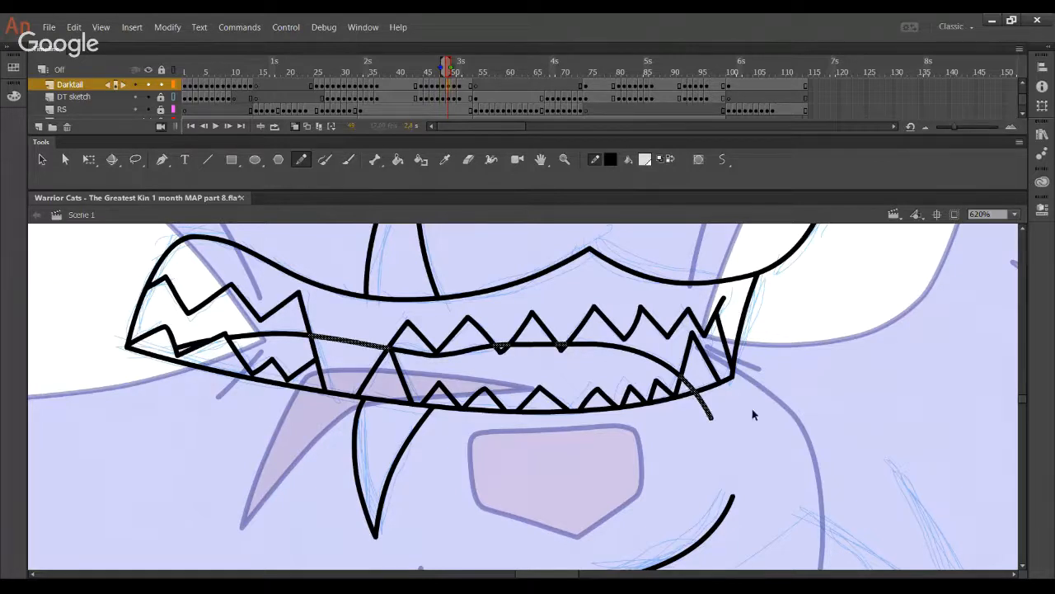
key(Delete)
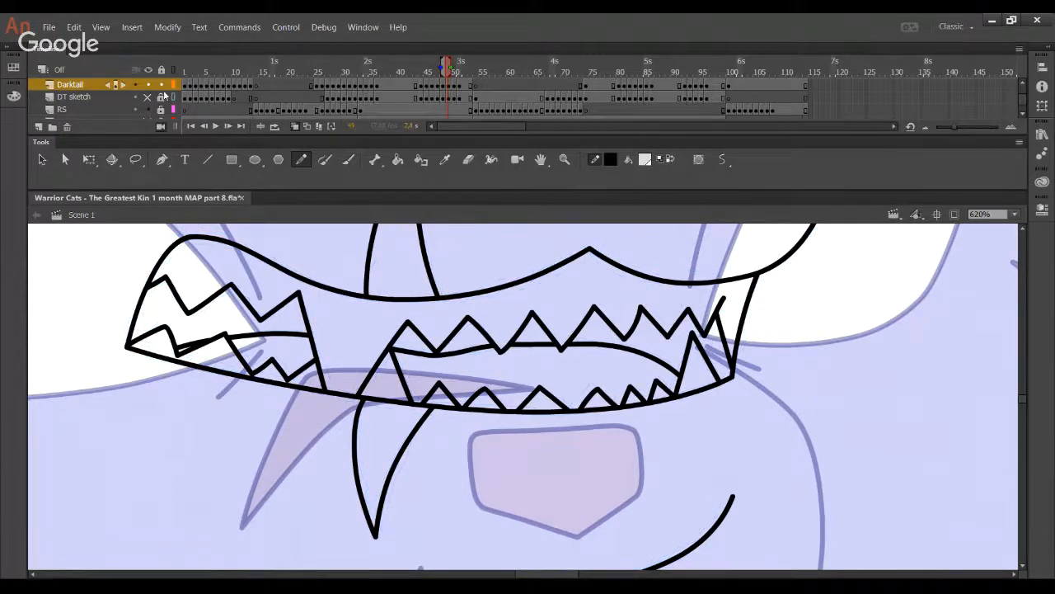
- Inspect the mouth's line joins in outline view, then restore the normal view with the DT sketch layer shown
click(173, 85)
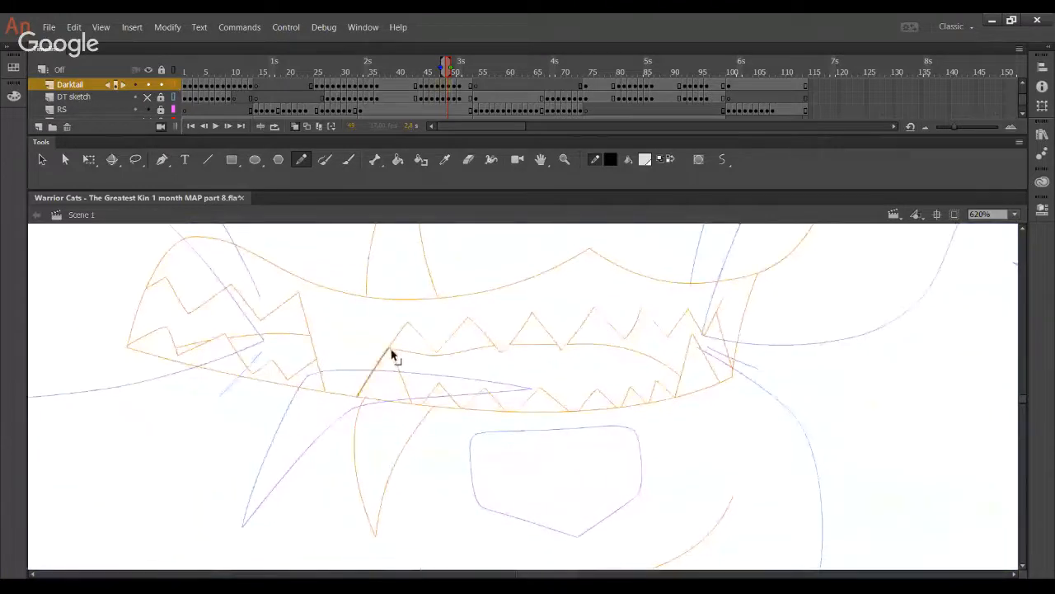
click(148, 97)
click(173, 71)
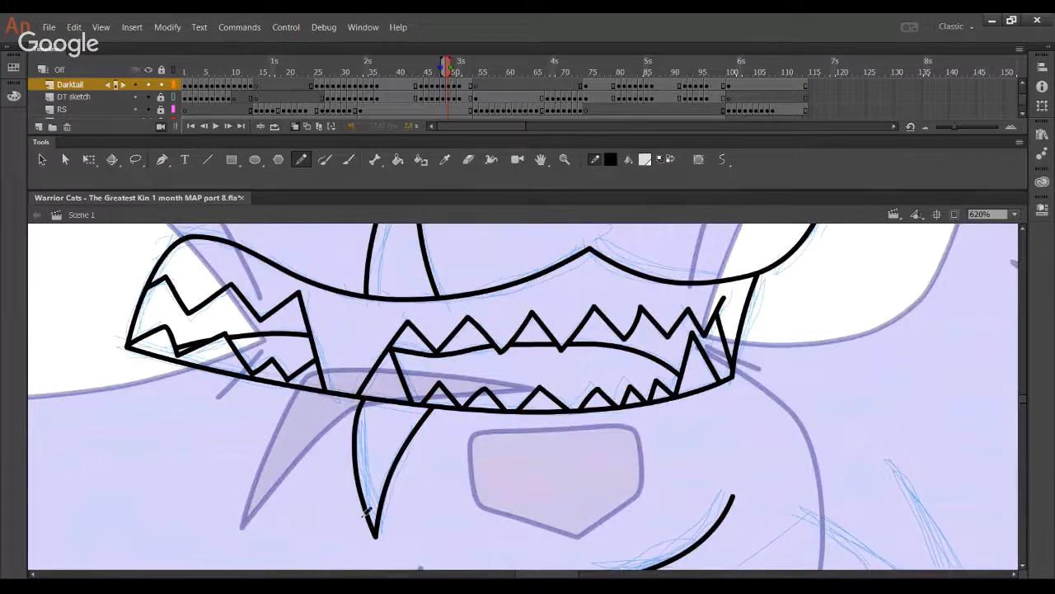
- Fill the nose with light pink
click(399, 165)
drag(567, 361, 569, 504)
drag(595, 279, 597, 511)
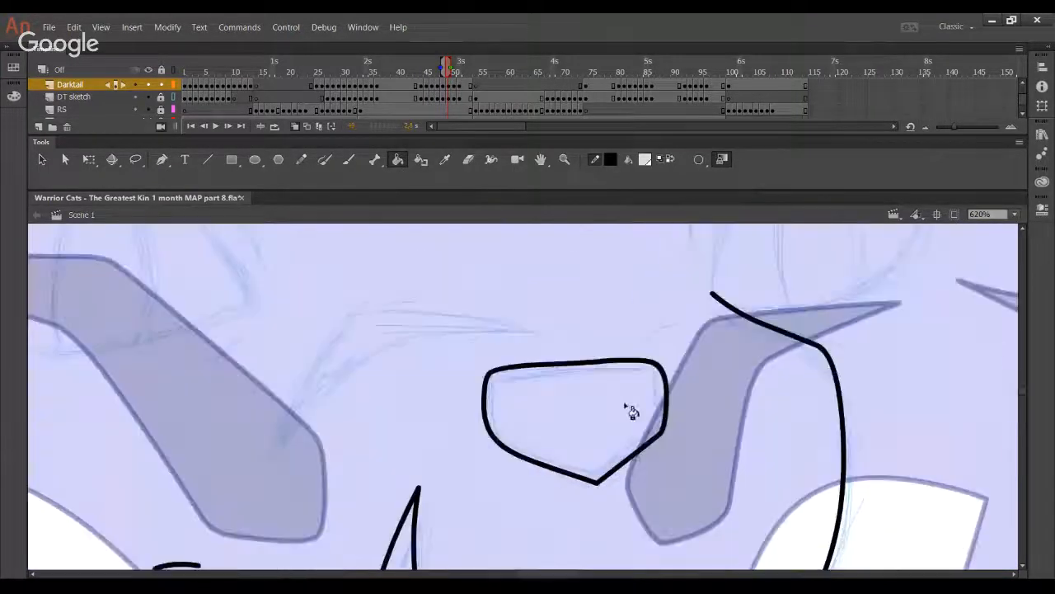
click(643, 161)
click(651, 268)
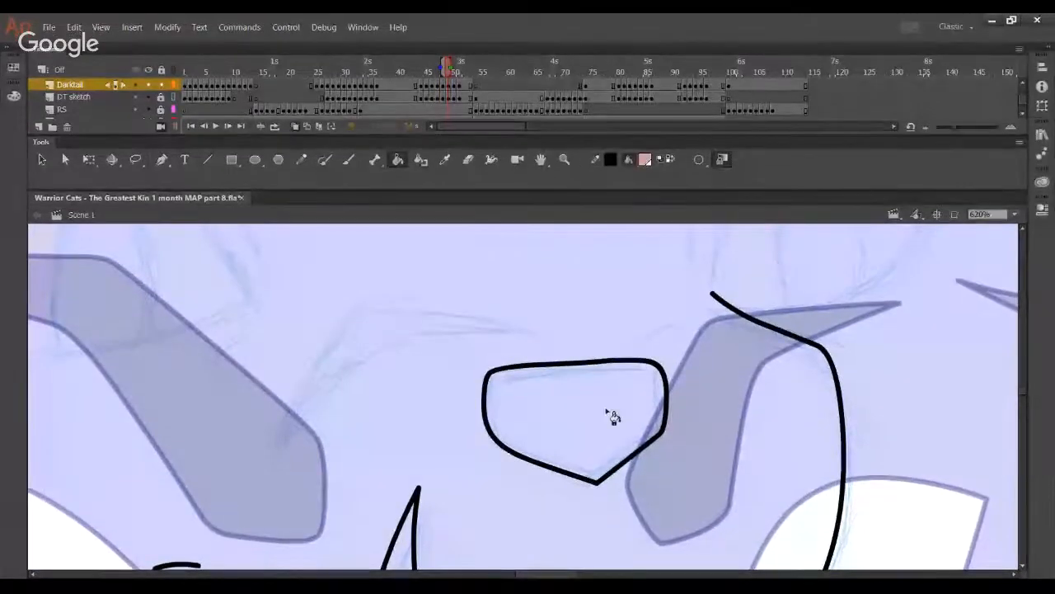
click(614, 417)
- Fill the curved pointed mark above the upper lip and its continuation below the lower lip with reddish brown
scroll(490, 373, down, 6)
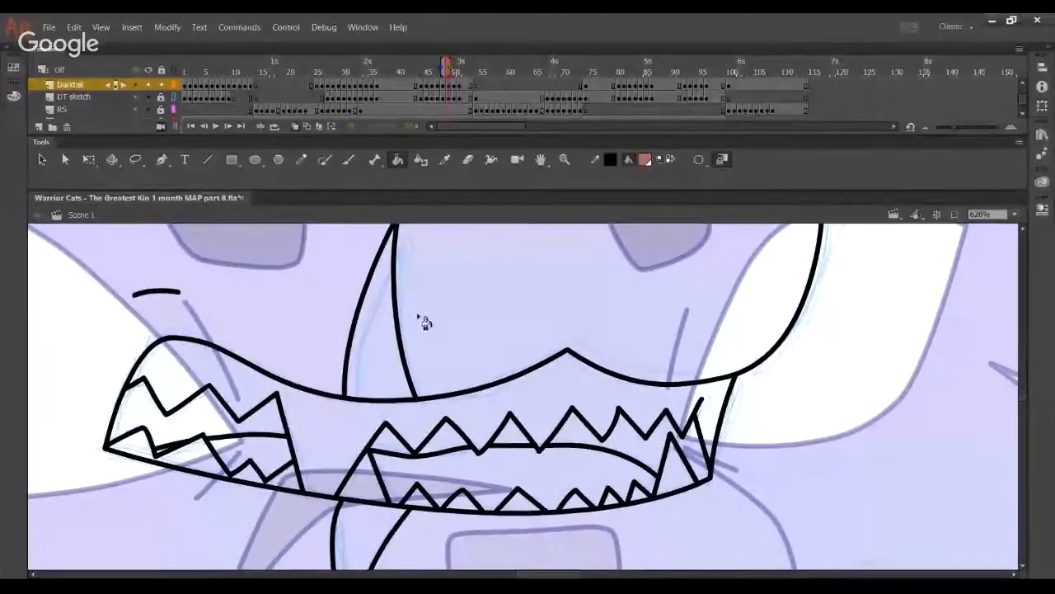
click(384, 366)
click(376, 540)
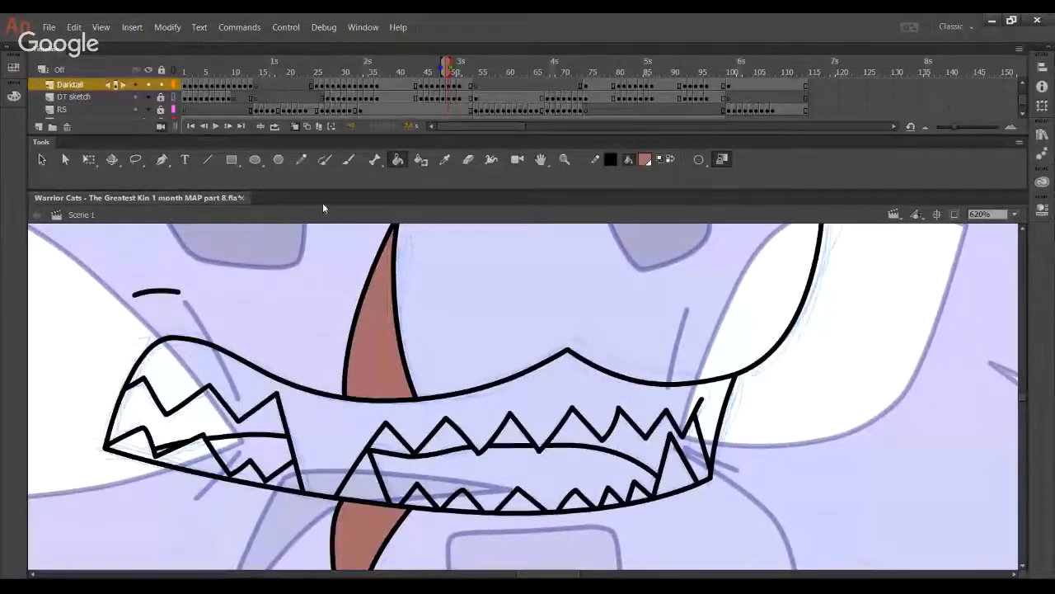
- Draw the upper edge of the bent pointed mark left of the nose and reshape its corner and long side
click(299, 159)
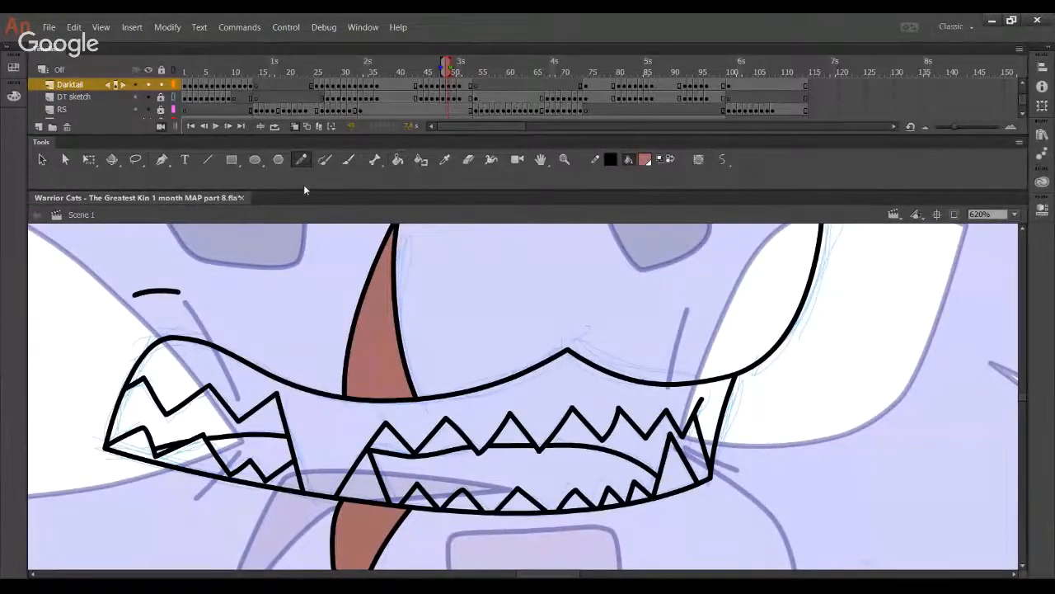
scroll(441, 333, up, 3)
drag(437, 235, 432, 442)
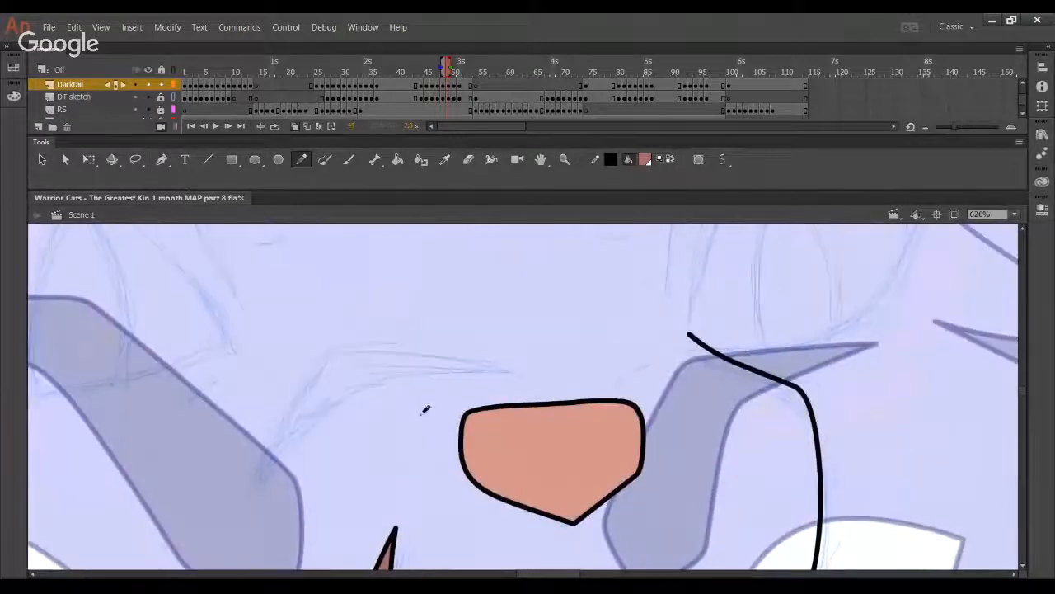
drag(343, 445, 364, 410)
mouse_move(261, 502)
mouse_down()
mouse_move(282, 424)
mouse_move(352, 316)
mouse_move(589, 341)
mouse_up()
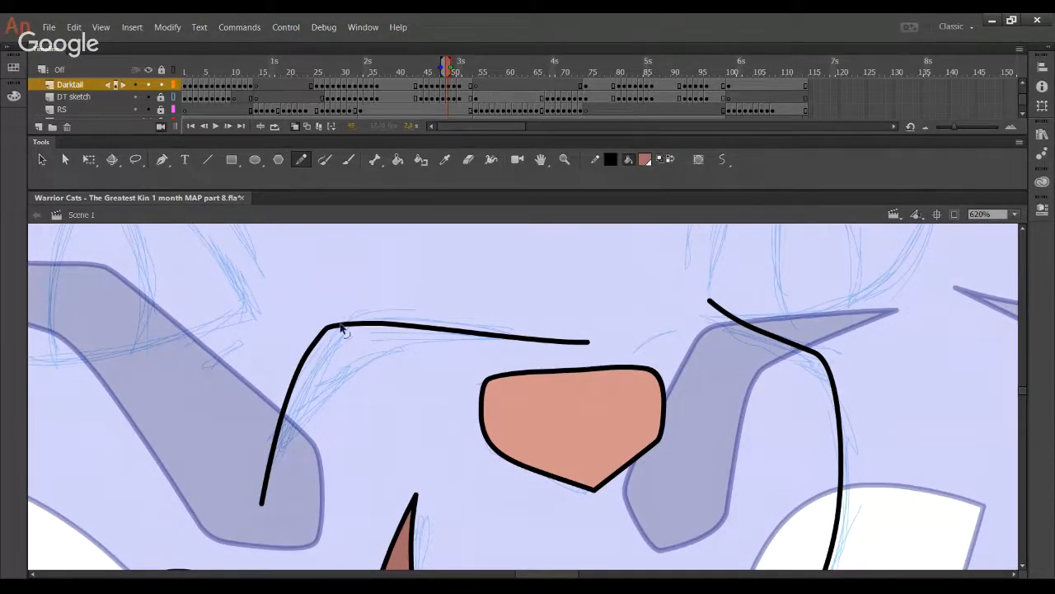
drag(340, 325, 343, 322)
drag(460, 333, 571, 332)
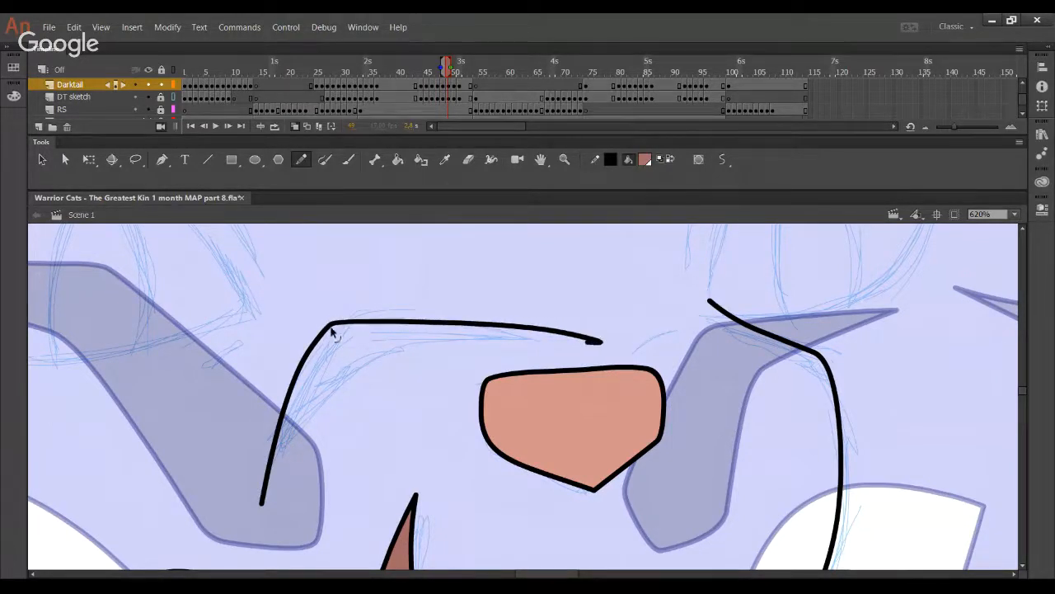
drag(332, 325, 327, 328)
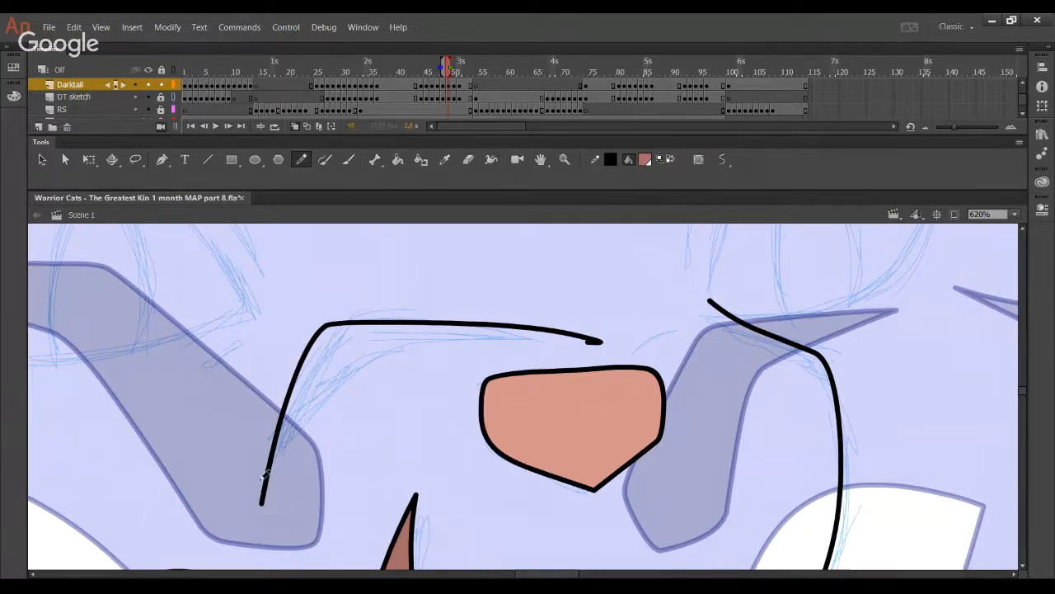
- Draw the lower edge of the bent mark left of the nose, delete the ends beyond both tips and adjust its corner
mouse_move(257, 480)
mouse_down()
mouse_move(387, 348)
mouse_move(594, 339)
mouse_move(596, 327)
mouse_up()
ctrl+click(592, 328)
key(Delete)
key(Delete)
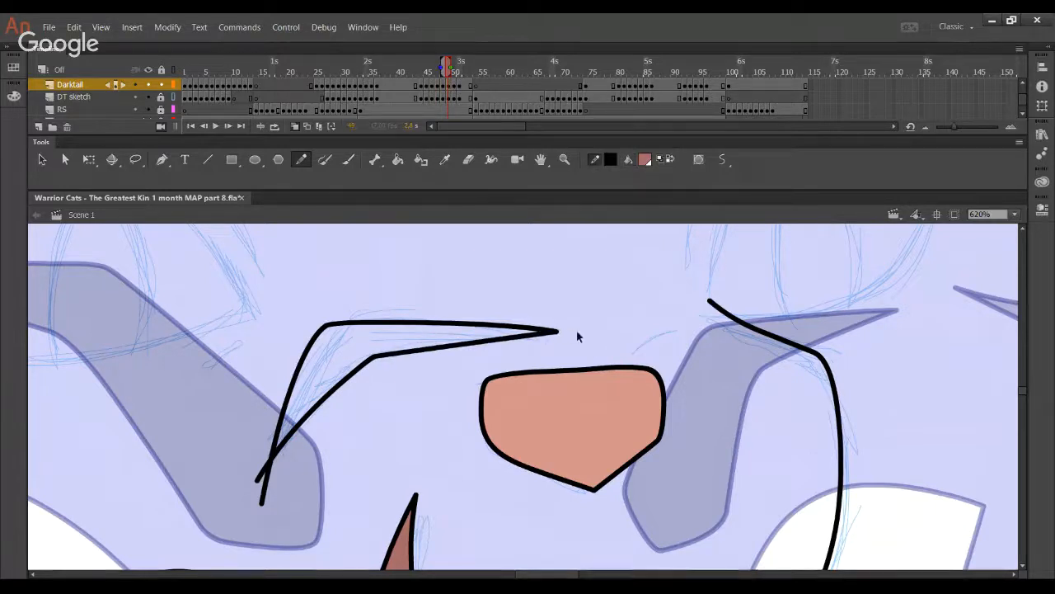
ctrl+click(264, 470)
key(Delete)
ctrl+click(265, 484)
key(Delete)
drag(373, 357, 364, 359)
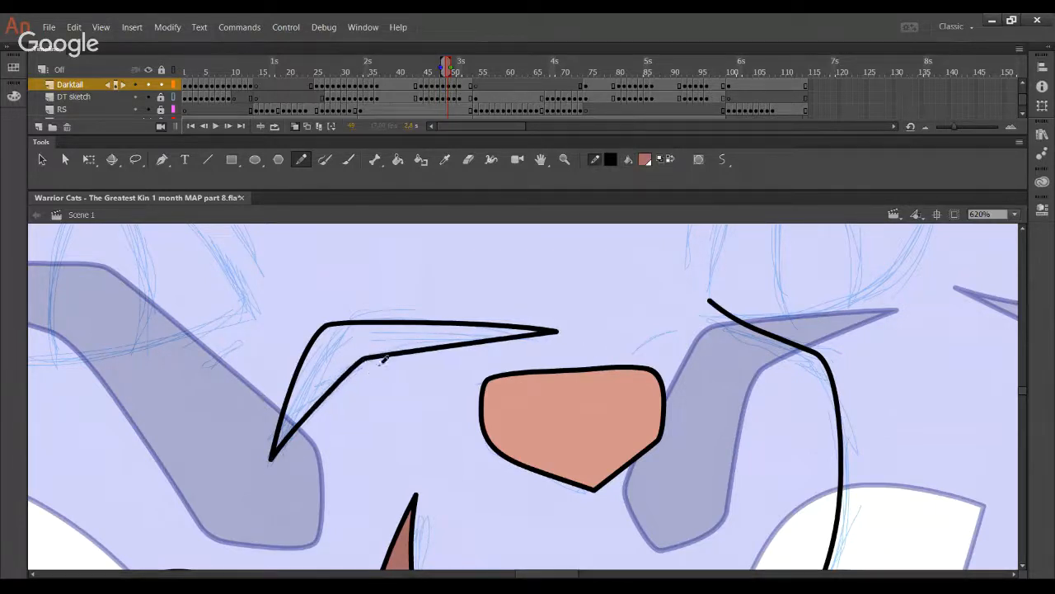
- Fill the bent pointed mark left of the nose with reddish brown
mouse_move(456, 371)
mouse_down()
mouse_move(445, 350)
mouse_move(454, 272)
mouse_up()
key(k)
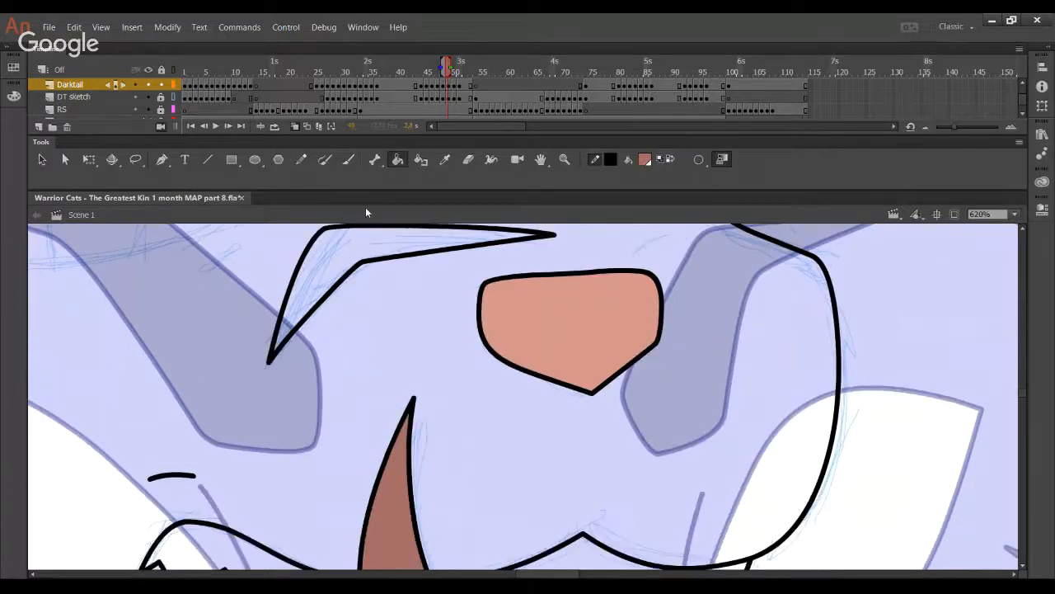
click(340, 249)
- Draw two curved fur strokes over the sketch left of the face, redoing the first, and extend and bend the longer one
key(shift+y)
drag(282, 469, 376, 283)
mouse_move(351, 411)
mouse_down()
mouse_move(363, 338)
mouse_move(457, 366)
mouse_move(473, 412)
mouse_up()
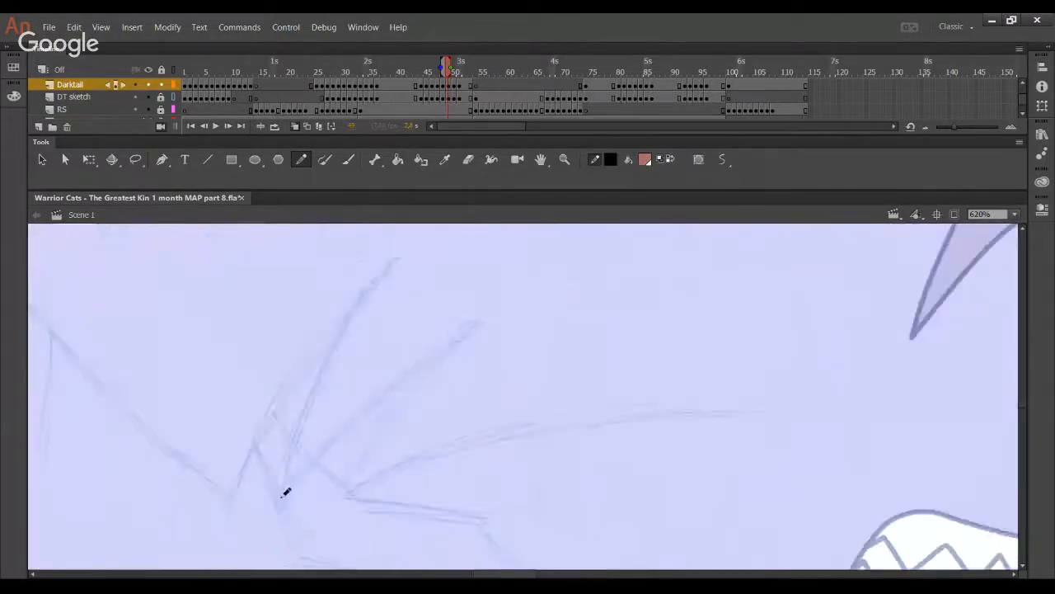
drag(286, 486, 326, 438)
key(ctrl+z)
mouse_move(283, 489)
mouse_down()
mouse_move(356, 421)
mouse_move(468, 347)
mouse_move(485, 324)
mouse_up()
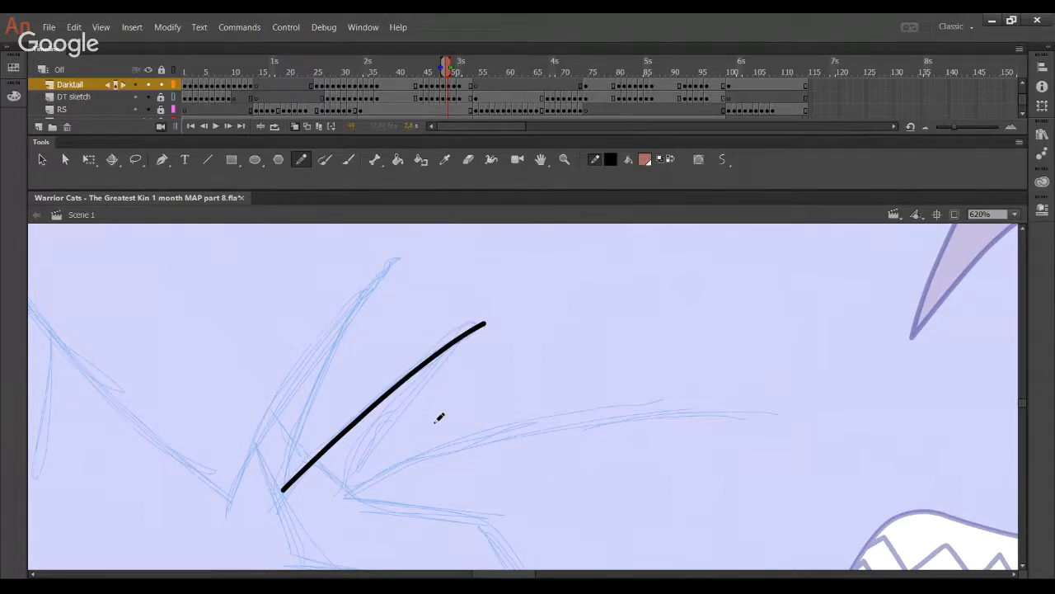
mouse_move(346, 492)
mouse_down()
mouse_move(572, 415)
mouse_move(779, 415)
mouse_move(734, 419)
mouse_move(665, 397)
mouse_up()
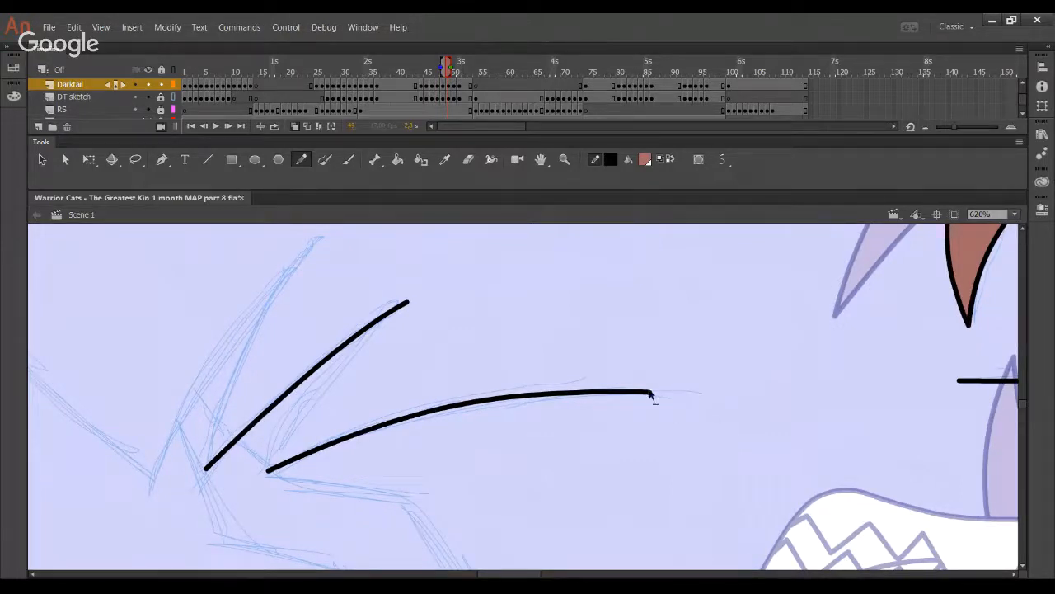
drag(652, 394, 707, 396)
drag(606, 400, 611, 375)
- Draw the upper edge of the pointed fur tuft below the short curved line end and bend it toward the sketch
scroll(610, 374, down, 10)
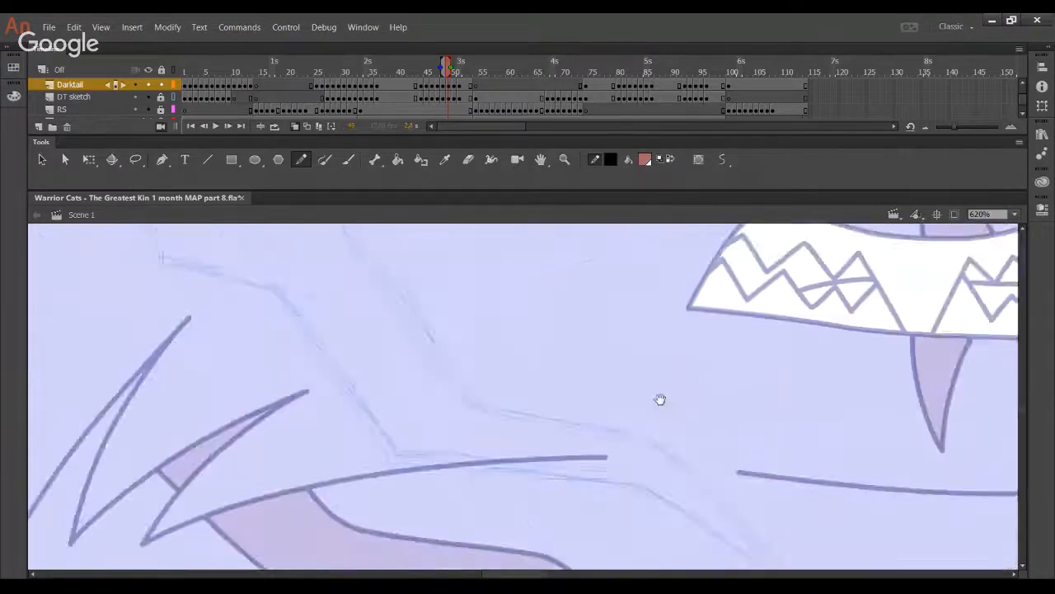
scroll(647, 447, down, 10)
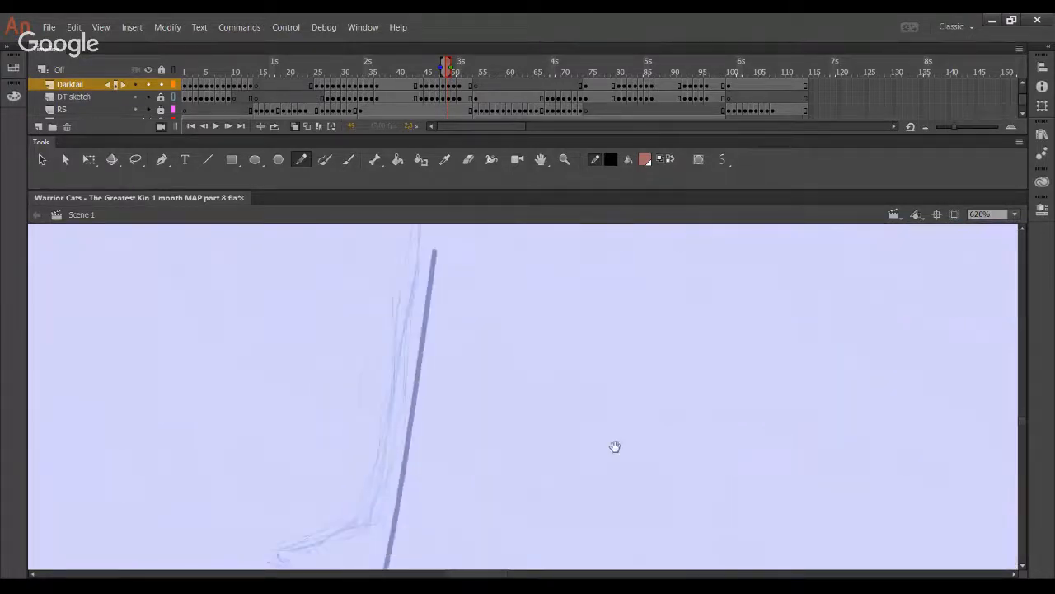
scroll(606, 306, down, 10)
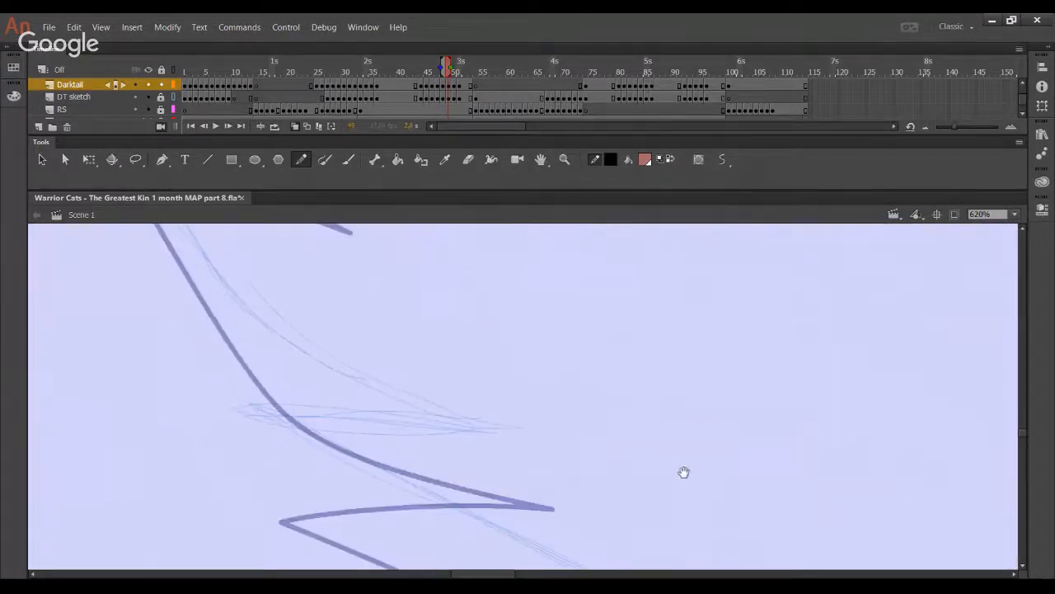
scroll(700, 464, right, 5)
scroll(631, 330, up, 10)
scroll(632, 329, right, 5)
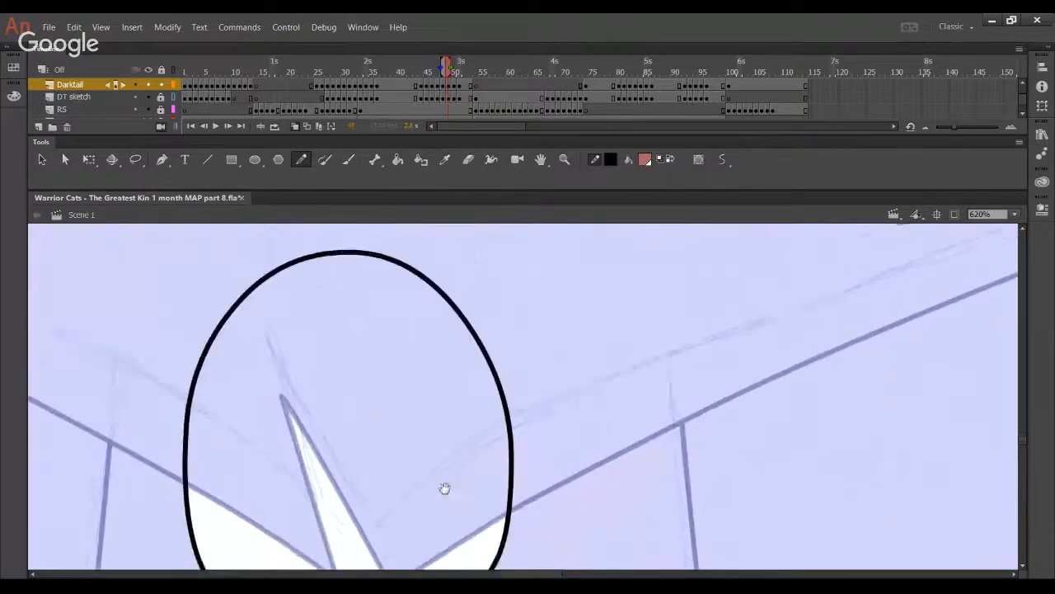
mouse_move(774, 247)
mouse_down()
mouse_move(687, 377)
mouse_move(735, 370)
mouse_move(598, 473)
mouse_move(557, 371)
mouse_move(580, 290)
mouse_up()
drag(570, 489, 593, 301)
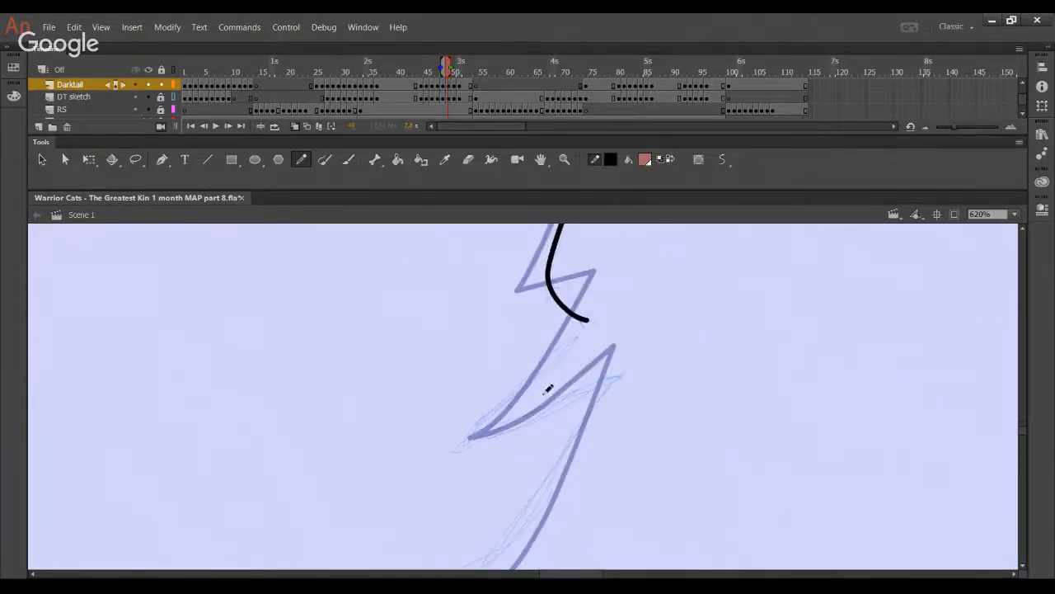
mouse_move(474, 464)
mouse_down()
mouse_move(561, 346)
mouse_move(796, 159)
mouse_up()
drag(679, 310, 646, 381)
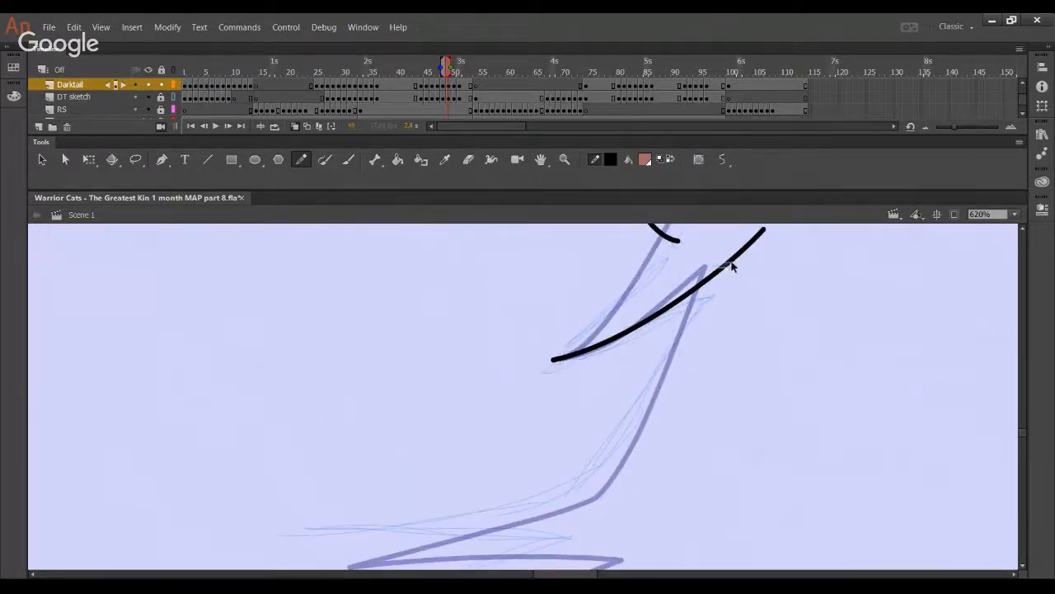
drag(718, 274, 753, 263)
- Draw the tuft's long lower edge down to the next fur point and delete the excess beyond the tuft's tip
drag(577, 386, 613, 335)
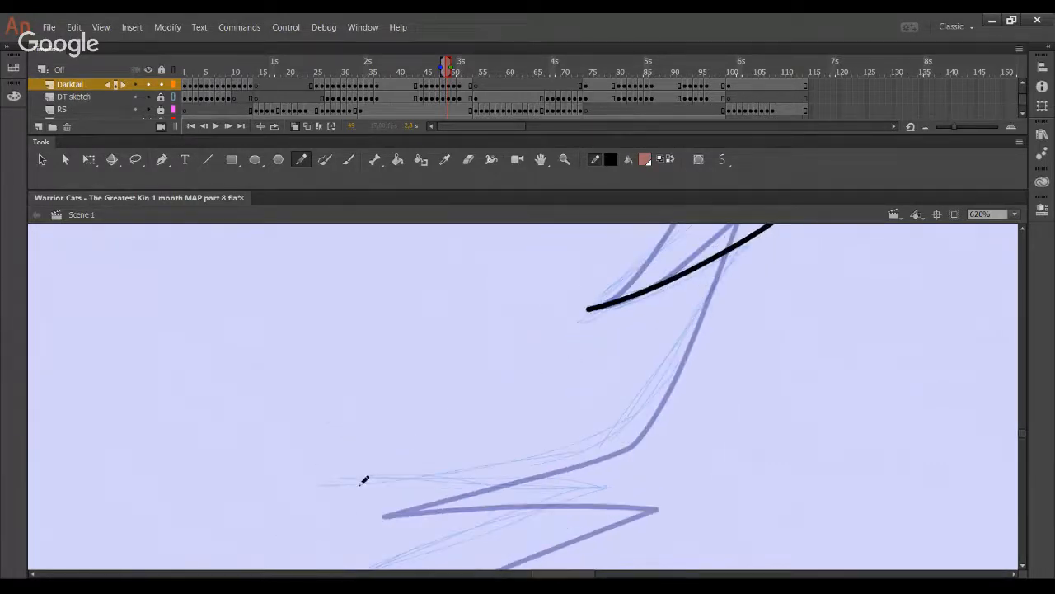
mouse_move(336, 480)
mouse_down()
mouse_move(546, 456)
mouse_move(641, 409)
mouse_move(702, 308)
mouse_move(716, 356)
mouse_move(723, 271)
mouse_up()
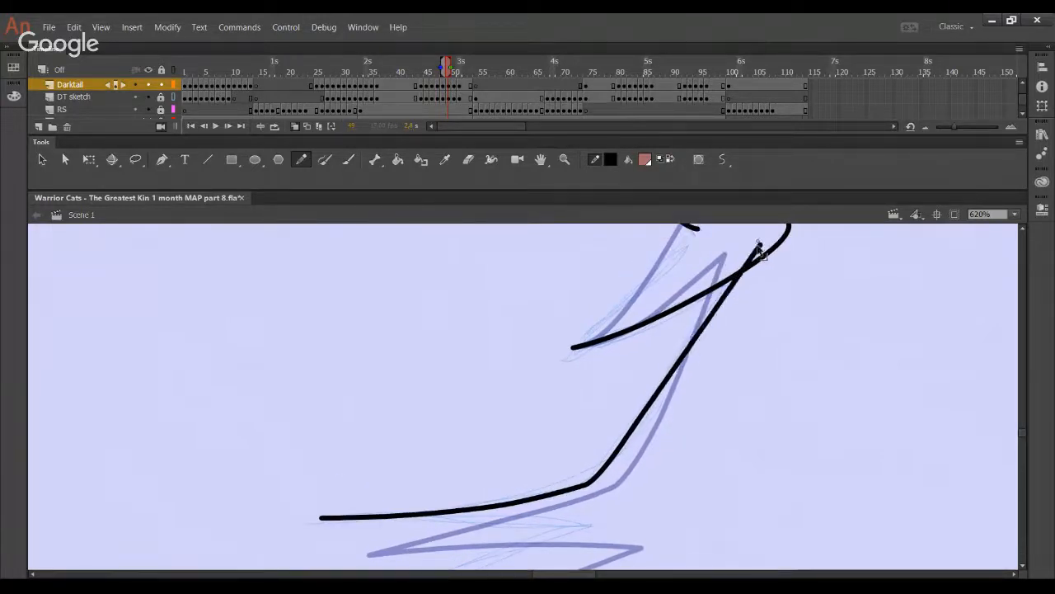
ctrl+click(758, 259)
key(Delete)
drag(776, 340, 761, 389)
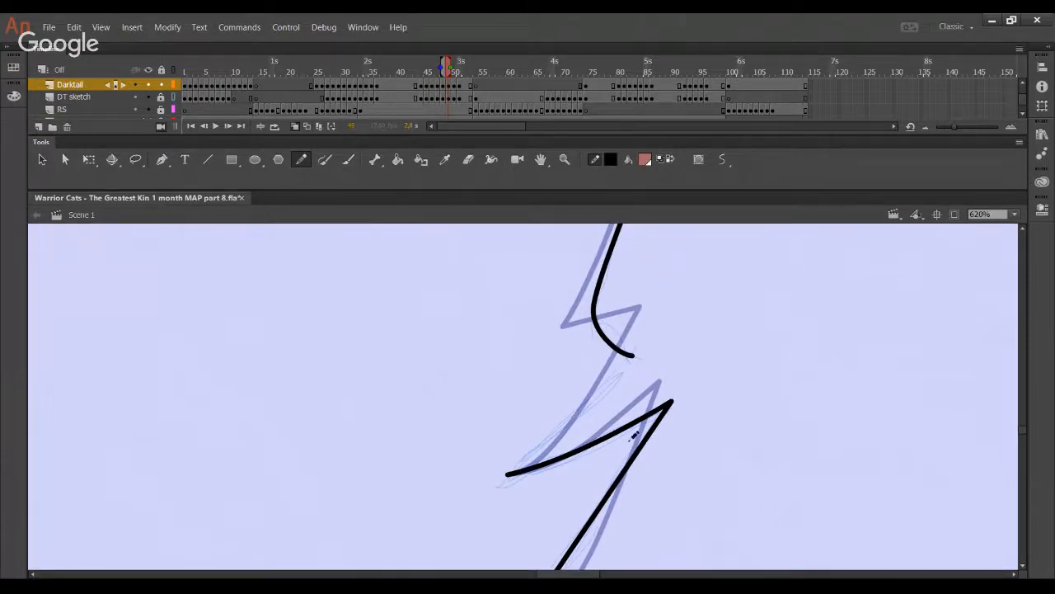
mouse_move(546, 506)
mouse_down()
mouse_move(561, 448)
mouse_move(602, 368)
mouse_up()
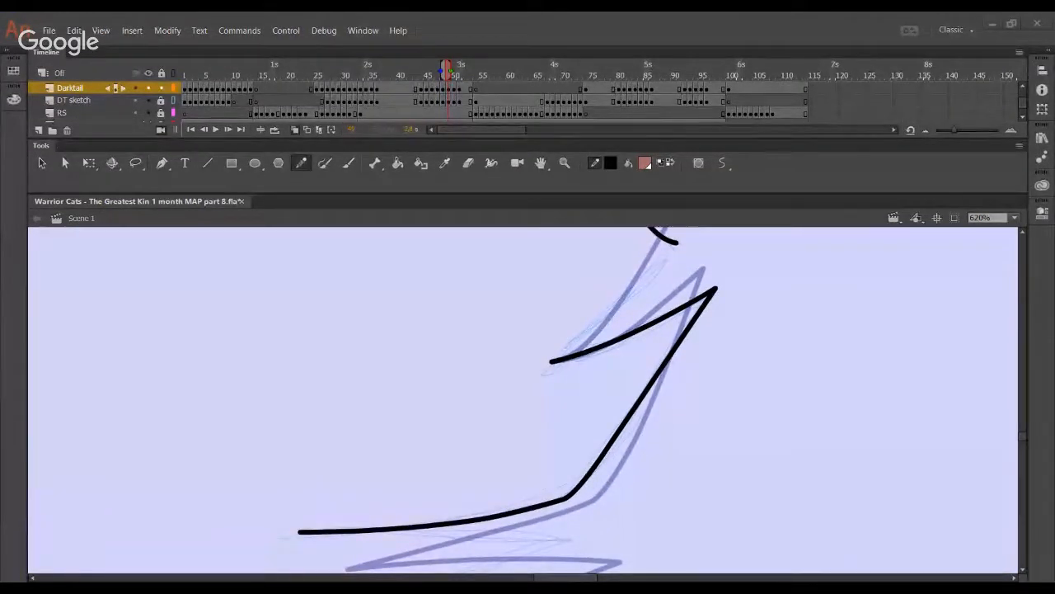
- Bend the long lower edge of the fur tuft at the chest's right side into a slightly smoother curve
drag(333, 381, 509, 425)
key(ctrl+z)
mouse_move(589, 507)
mouse_down()
mouse_move(643, 315)
mouse_move(595, 322)
mouse_move(602, 312)
mouse_up()
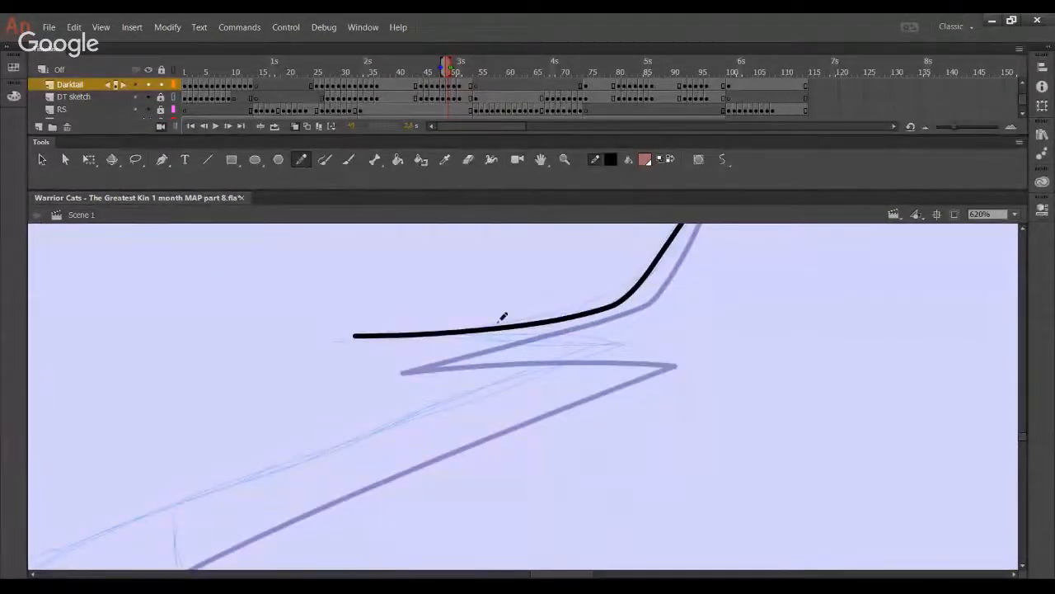
drag(534, 322, 516, 323)
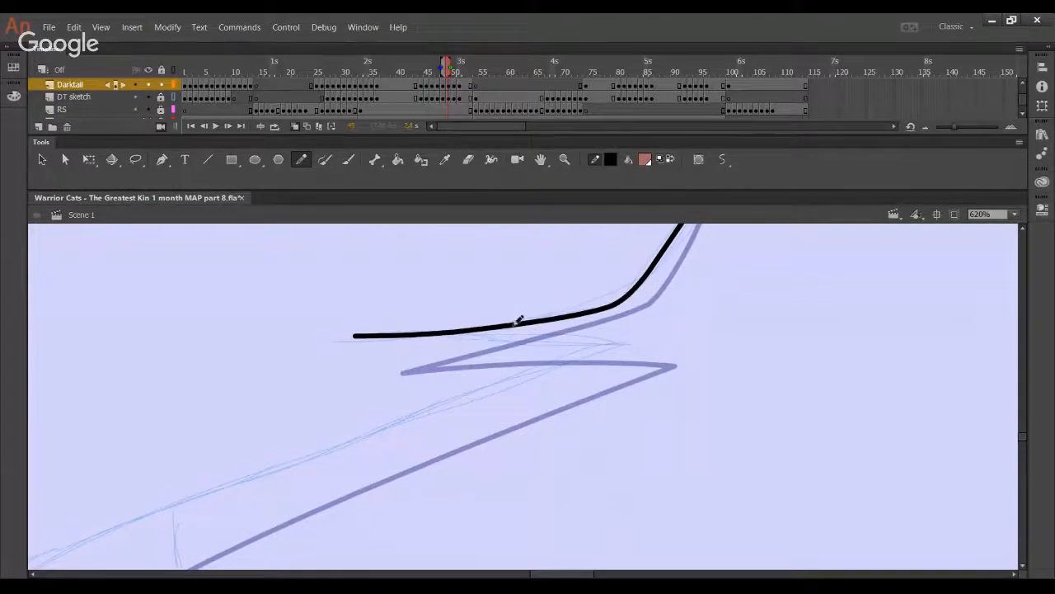
- Draw the slanted line at the chest's centre point and the long right chest edge, and delete the excess below their meeting point
drag(453, 416, 697, 309)
click(1014, 214)
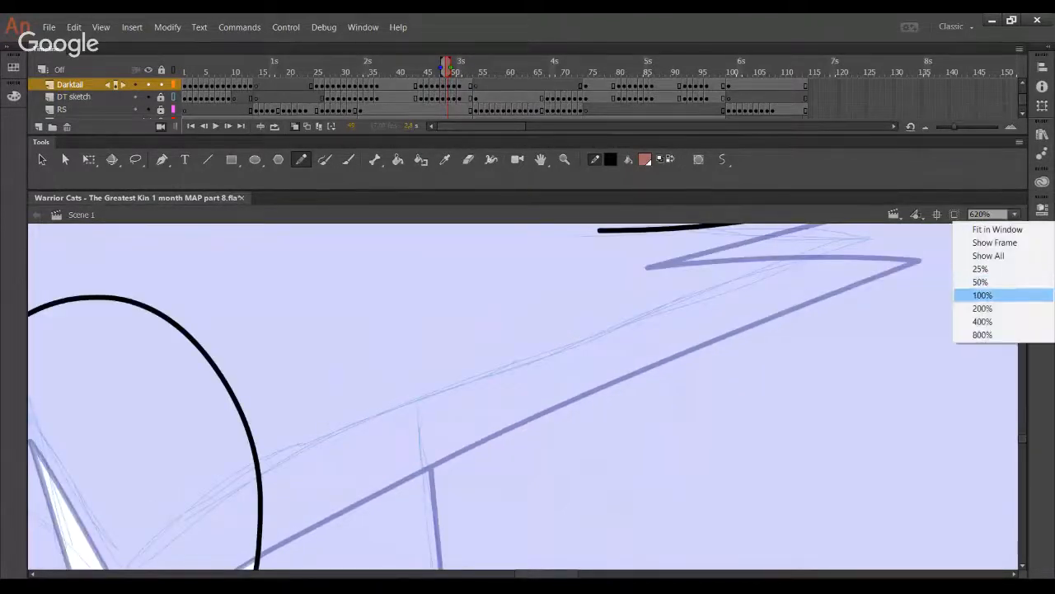
click(981, 308)
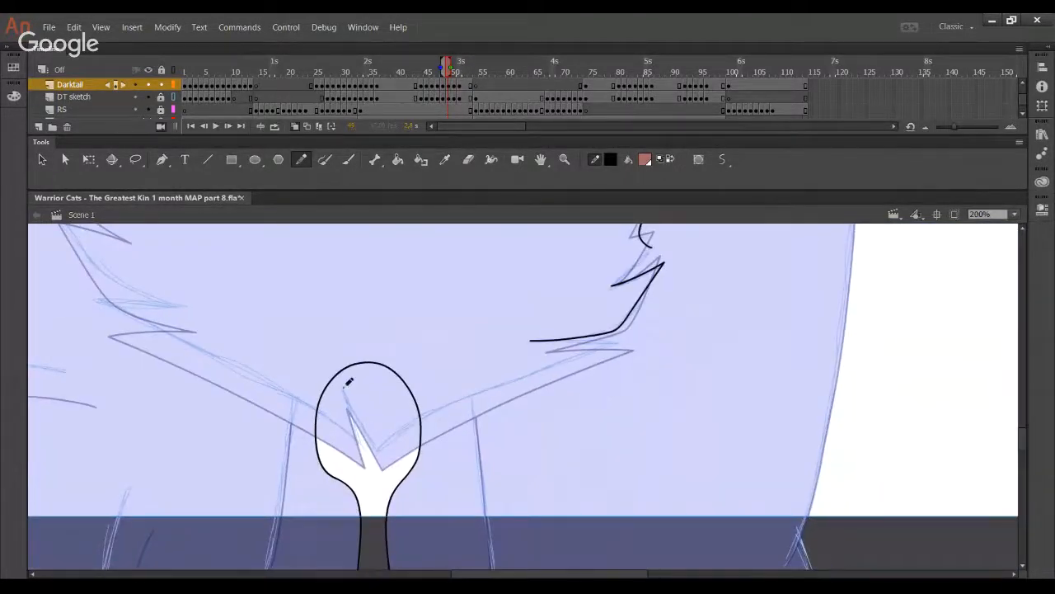
drag(343, 385, 399, 486)
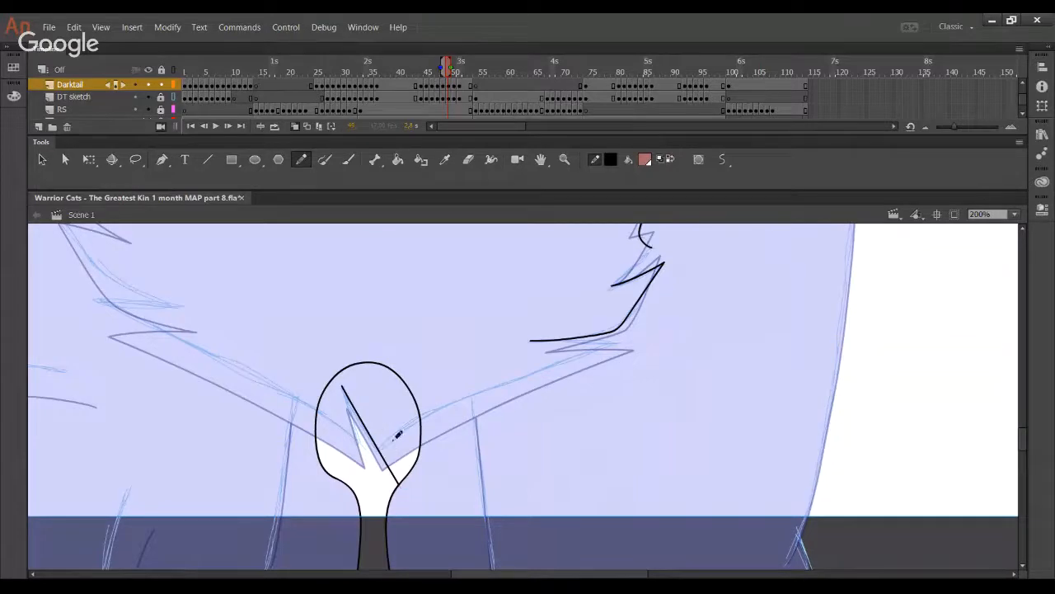
drag(366, 460, 619, 345)
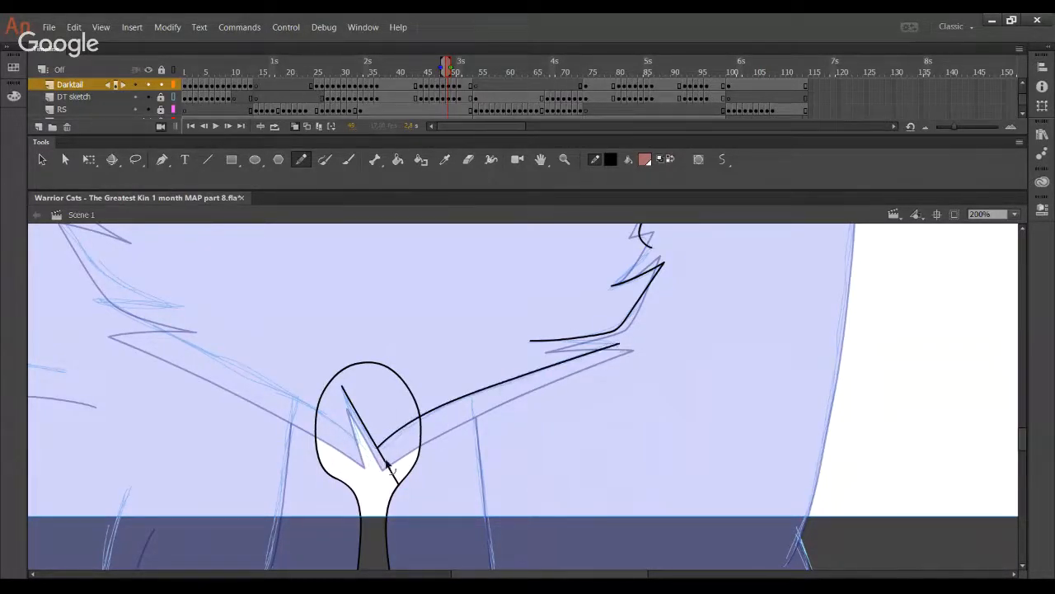
ctrl+click(386, 462)
key(Delete)
- Draw the long left chest edge down to the centre point and delete the rounded outline top above the chest edges
drag(363, 446, 417, 474)
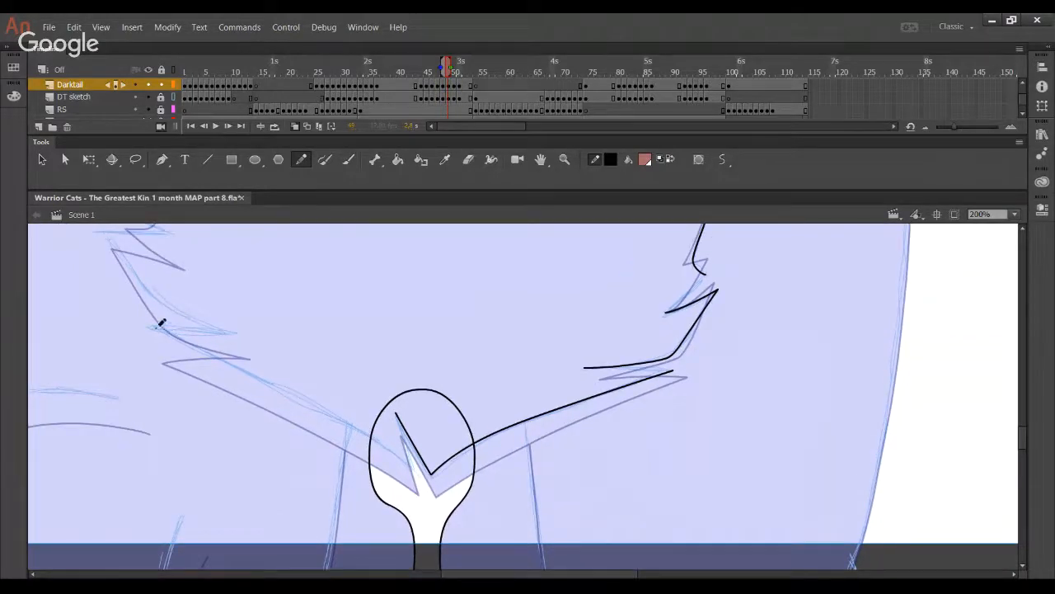
mouse_move(154, 327)
mouse_down()
mouse_move(338, 413)
mouse_move(410, 467)
mouse_up()
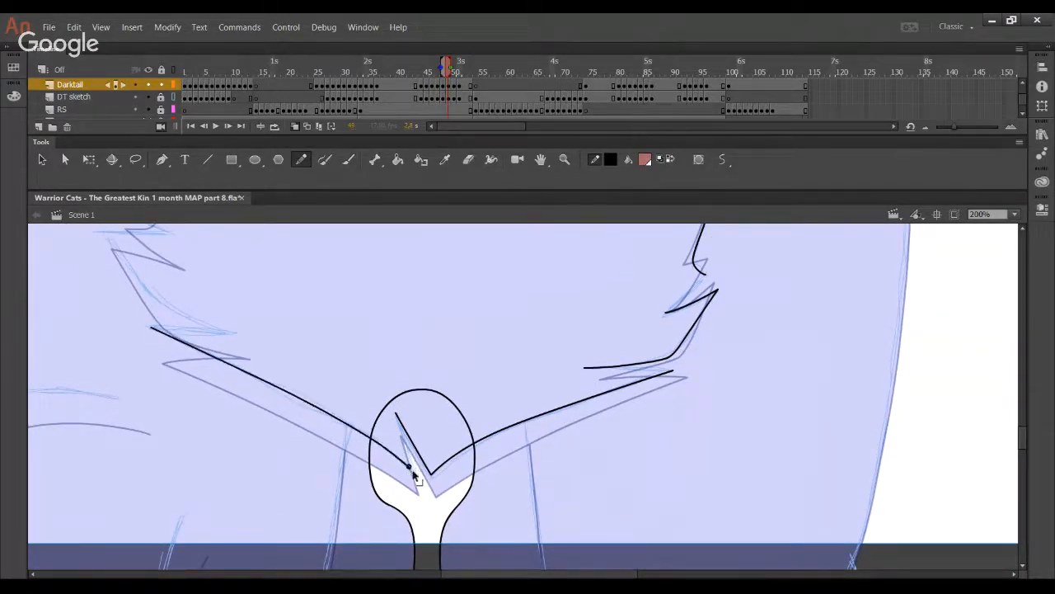
ctrl+click(377, 426)
key(Delete)
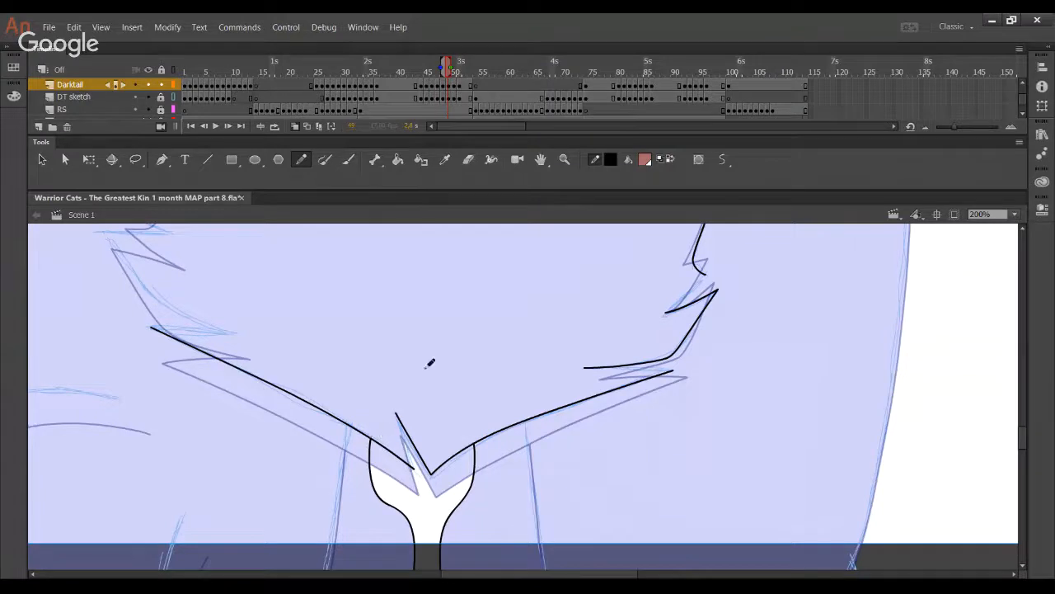
- Draw a straight horizontal line across the legs below the canvas and extend it beyond the body's right side
drag(391, 362, 497, 443)
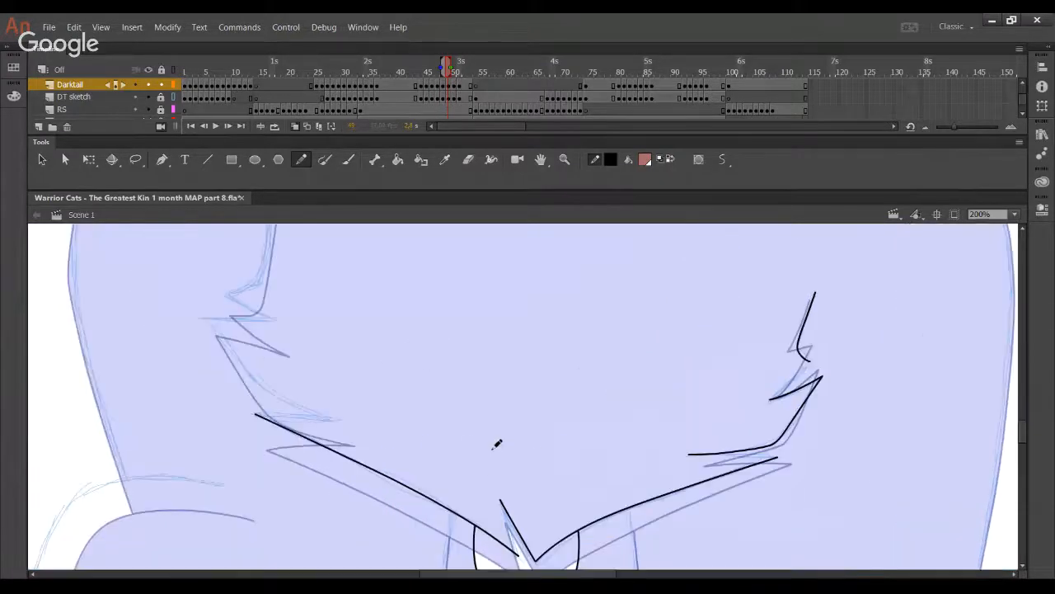
scroll(341, 254, down, 5)
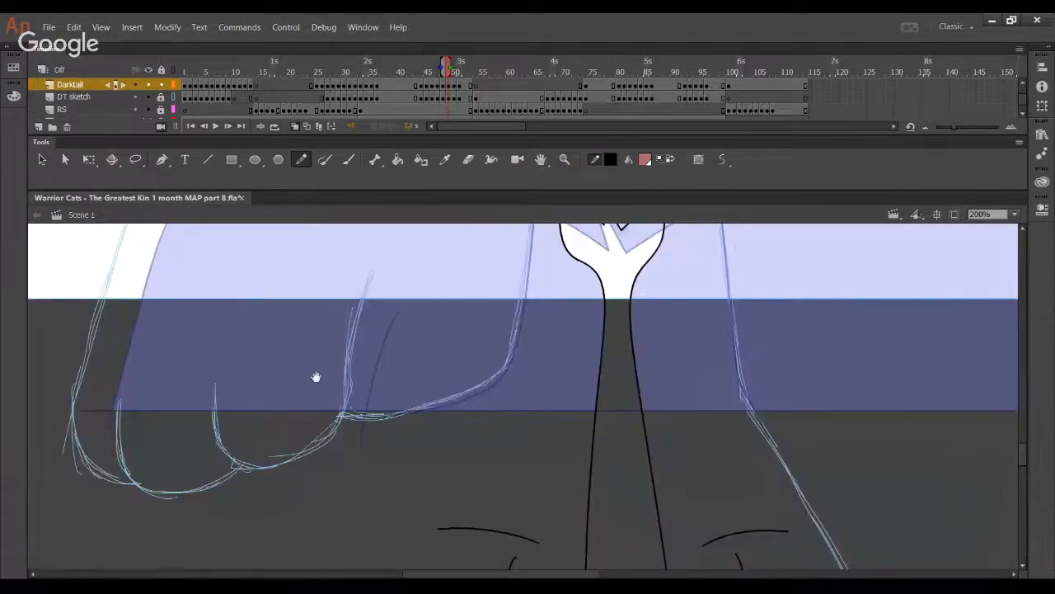
drag(315, 377, 348, 454)
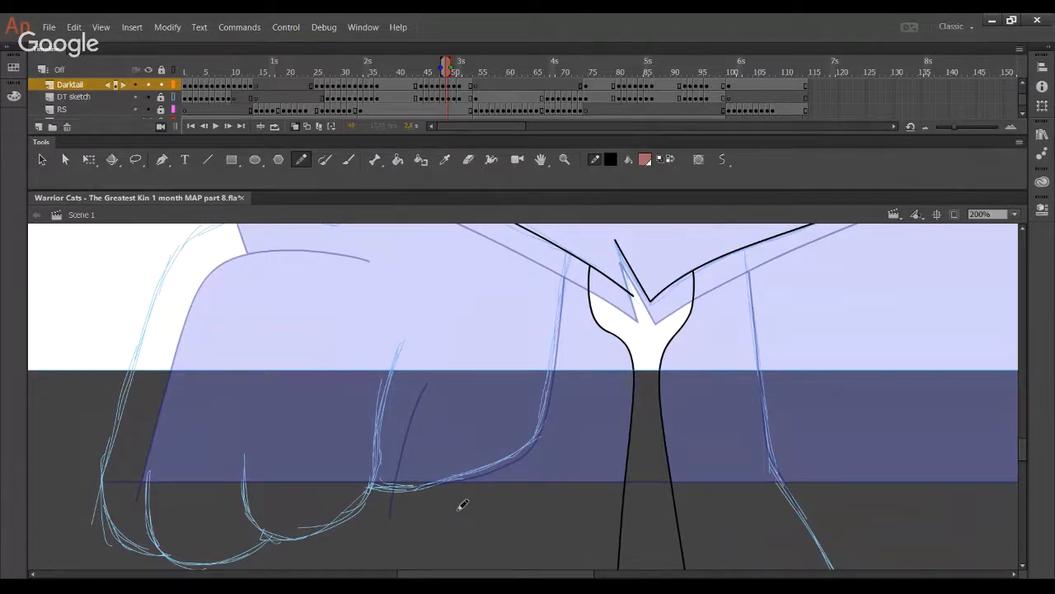
drag(83, 452, 1054, 461)
key(space)
drag(903, 497, 436, 506)
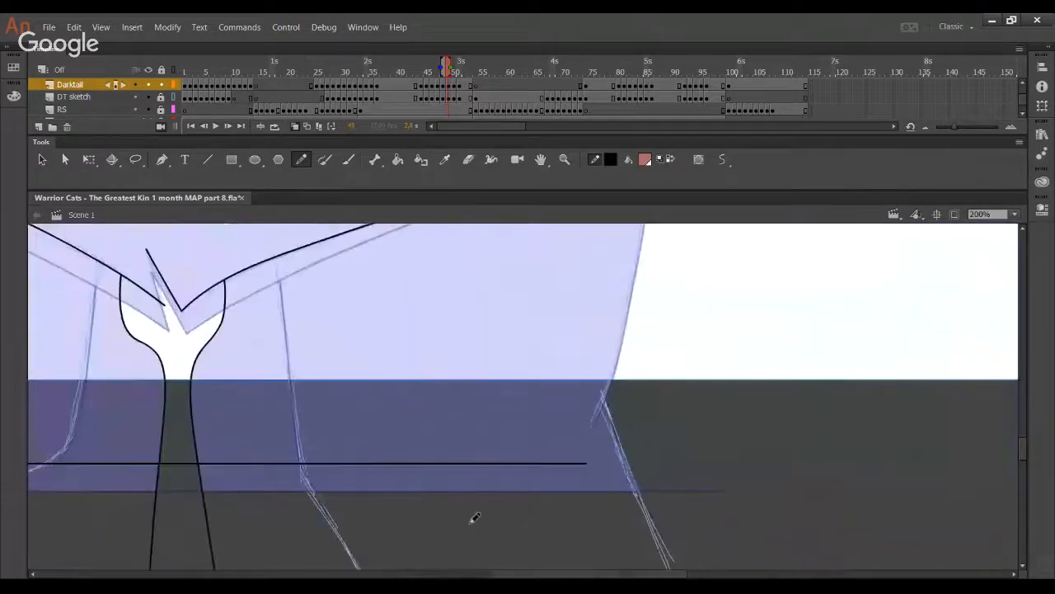
drag(585, 463, 657, 465)
key(space)
drag(503, 432, 652, 379)
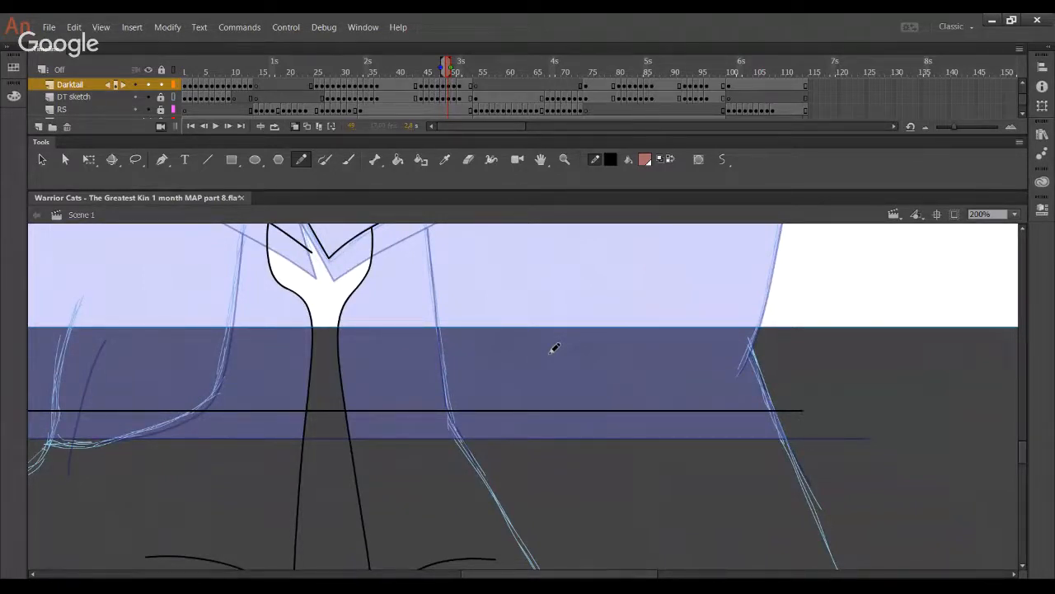
drag(405, 379, 463, 414)
key(ctrl+z)
key(space)
drag(469, 376, 507, 443)
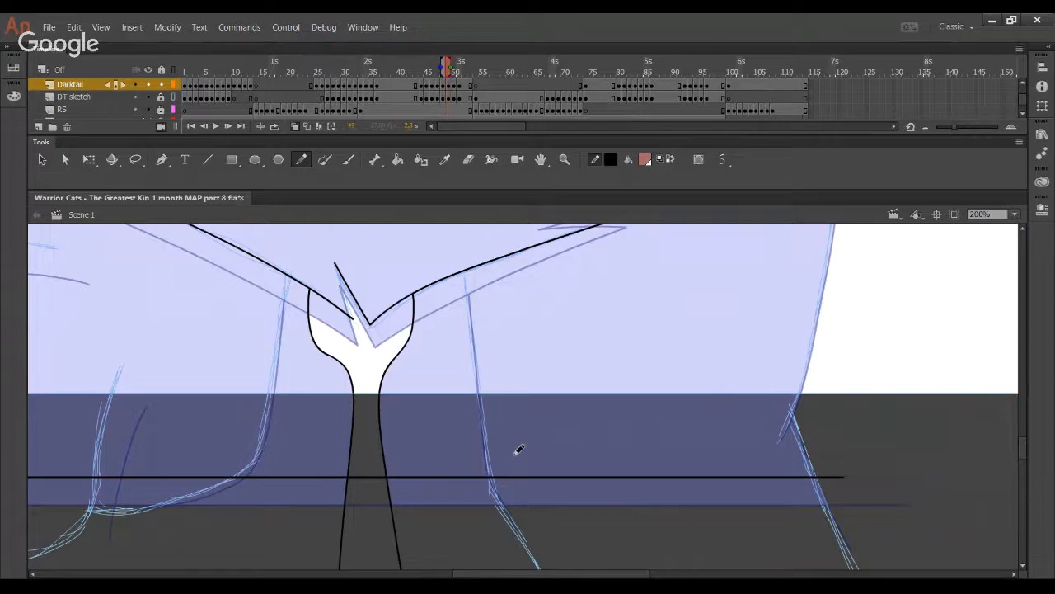
drag(469, 301, 619, 478)
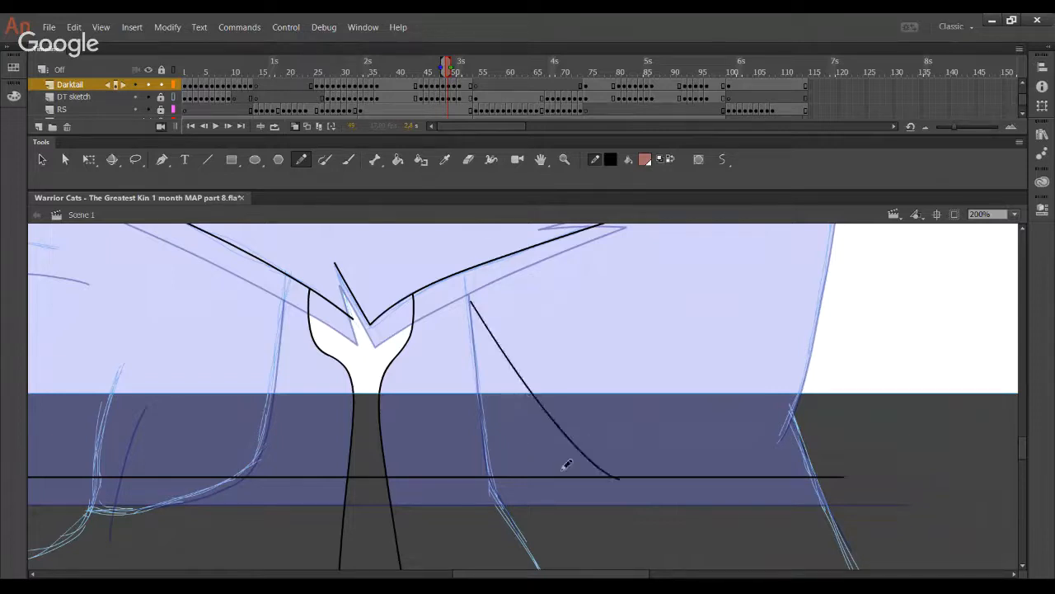
key(ctrl+z)
drag(495, 492, 491, 364)
key(ctrl+z)
- Draw the inner edge of the right front leg and delete the horizontal line's segment inside the narrow central outline
mouse_move(496, 493)
mouse_down()
mouse_move(459, 250)
mouse_move(470, 257)
mouse_move(463, 254)
mouse_move(464, 270)
mouse_up()
drag(385, 430, 460, 388)
ctrl+click(453, 435)
key(Delete)
- Draw the inner edge of the left front leg from its lower curve up to the chest, redoing it once, and bend it toward the sketch
mouse_move(306, 436)
mouse_down()
mouse_move(478, 494)
mouse_move(498, 478)
mouse_up()
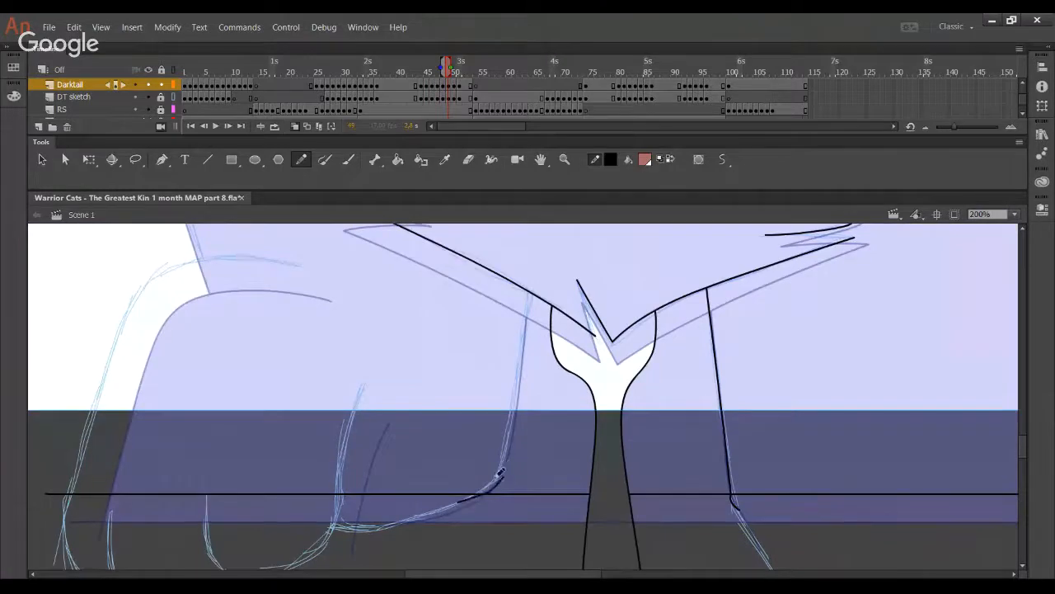
key(ctrl+z)
mouse_move(454, 505)
mouse_down()
mouse_move(504, 459)
mouse_move(537, 257)
mouse_move(530, 291)
mouse_up()
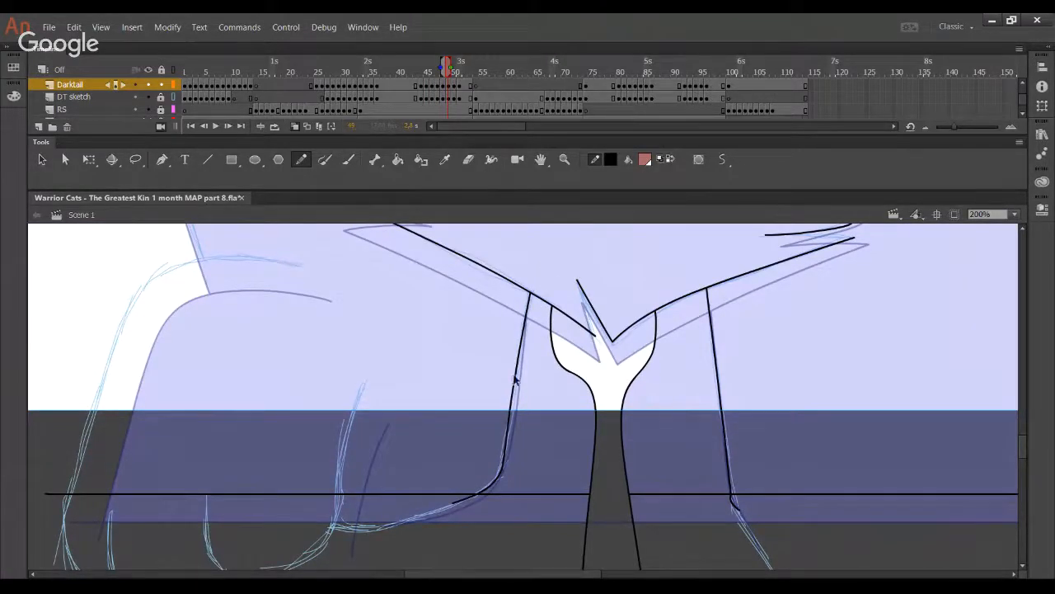
drag(512, 396, 518, 391)
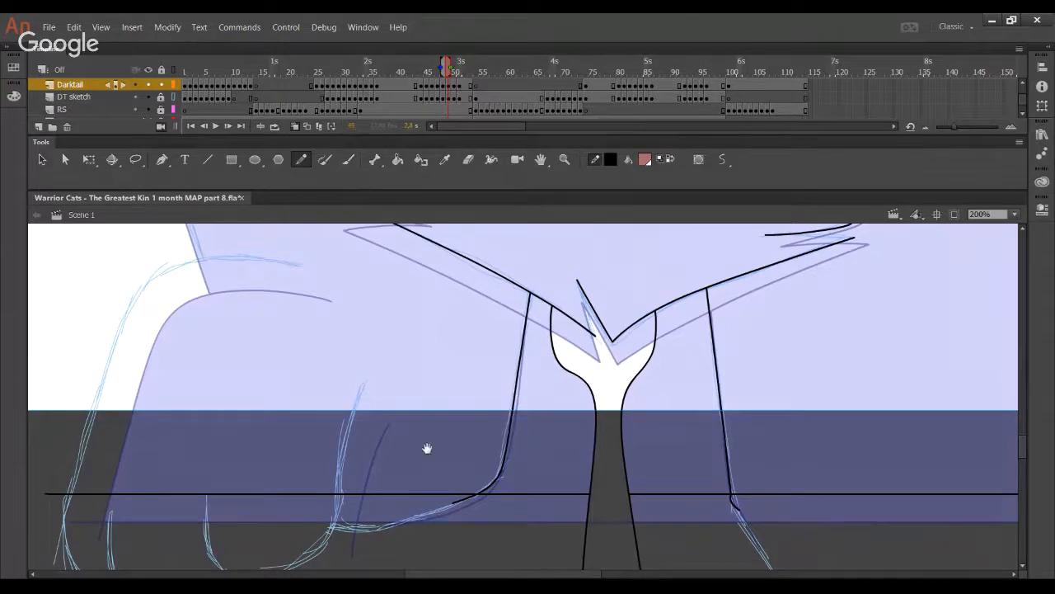
- Draw the short curved line inside the left leg and its rounded outer edge, undoing the last bend of that edge
drag(427, 448, 481, 366)
drag(396, 419, 421, 297)
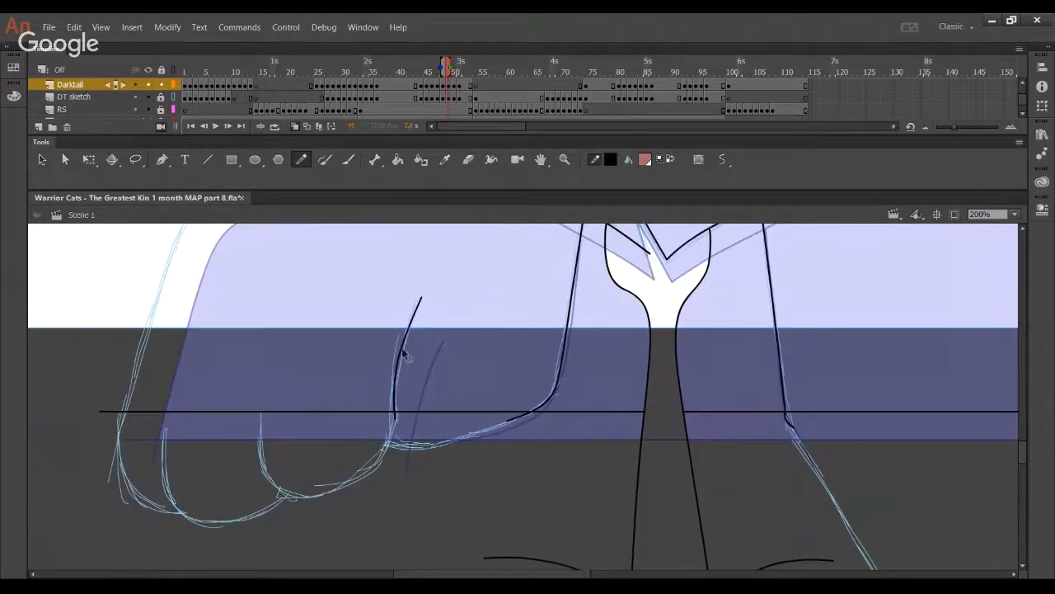
drag(422, 389, 435, 467)
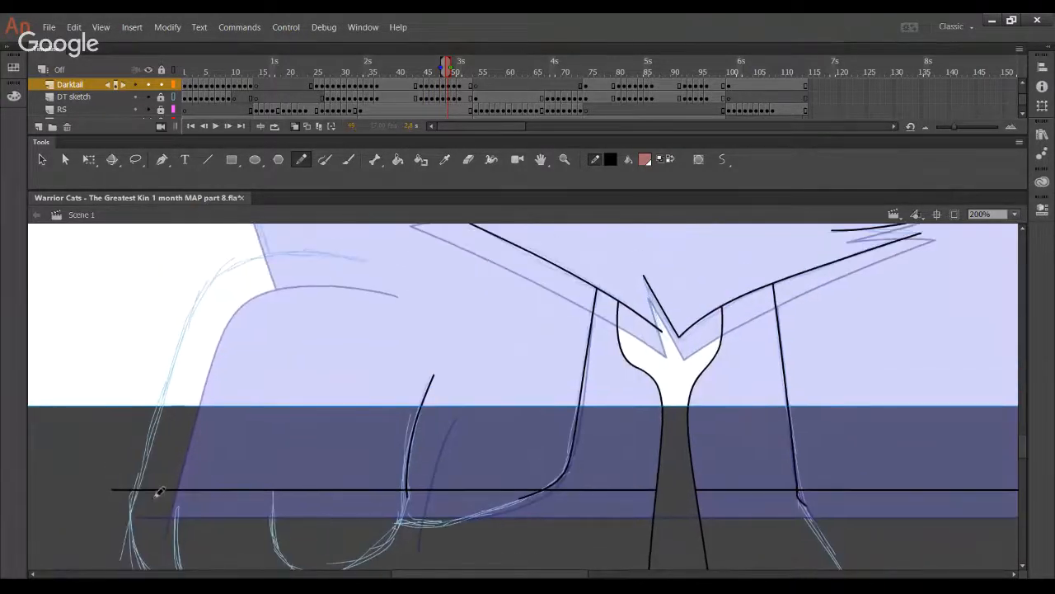
mouse_move(139, 493)
mouse_down()
mouse_move(192, 313)
mouse_move(244, 254)
mouse_move(369, 261)
mouse_up()
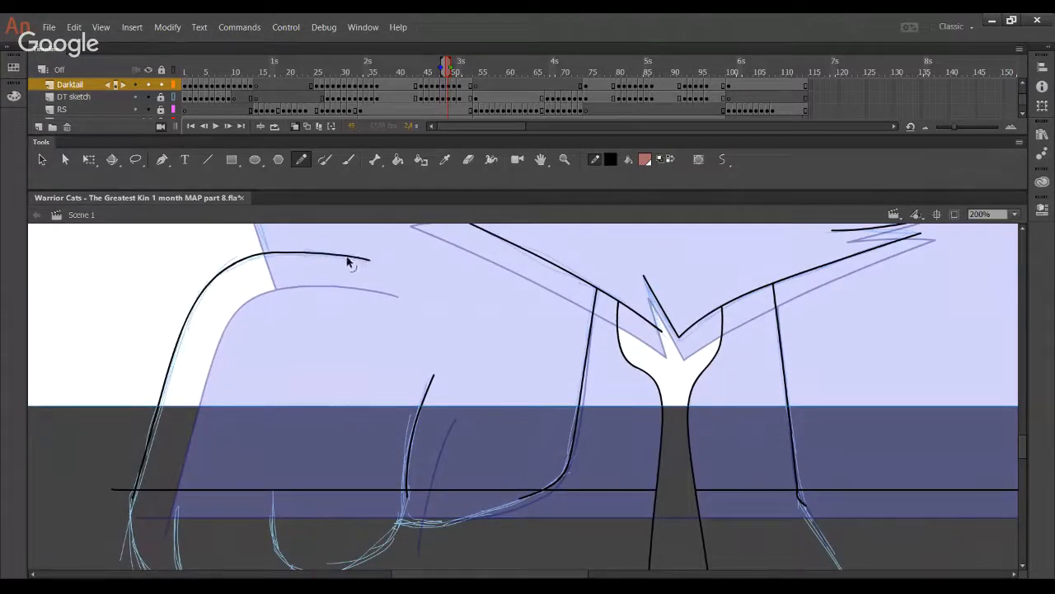
drag(252, 257, 253, 259)
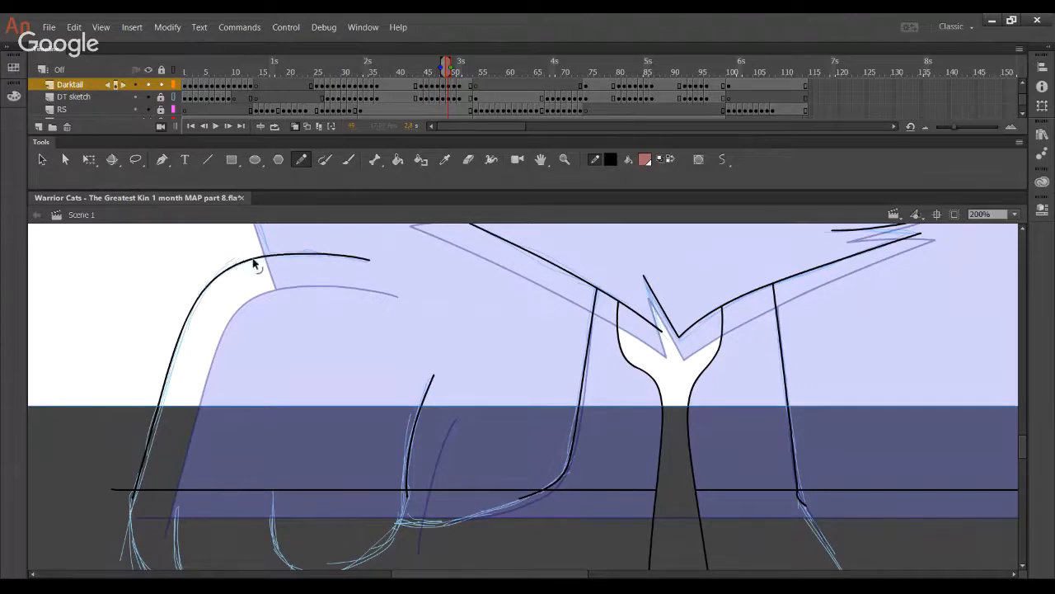
key(ctrl+z)
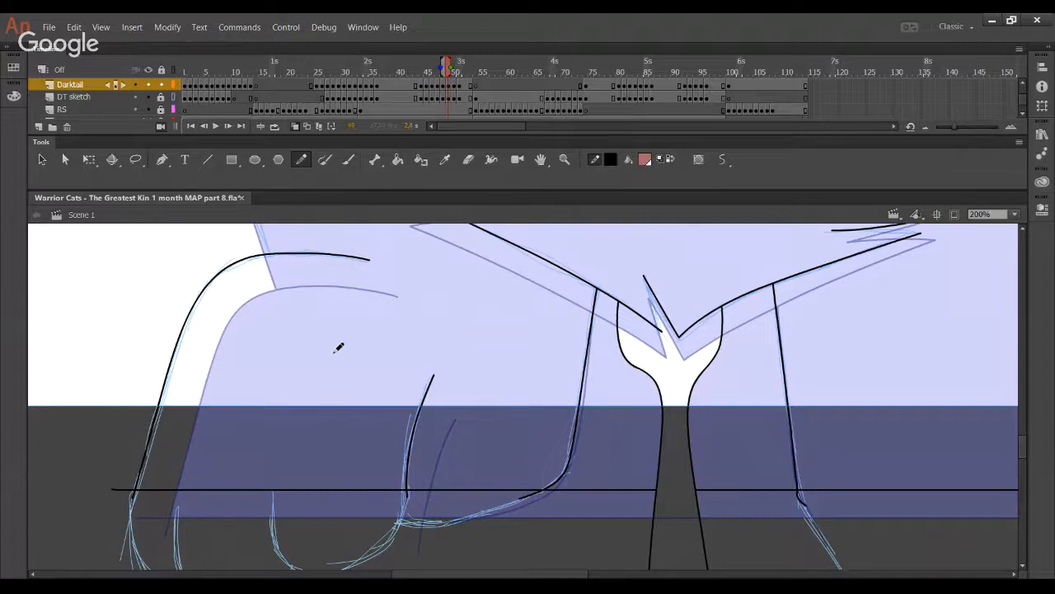
- Draw the curved lower edge and straight upper edge of the left chest fur tuft and delete the excess beyond its tip
scroll(502, 271, up, 5)
scroll(502, 271, right, 2)
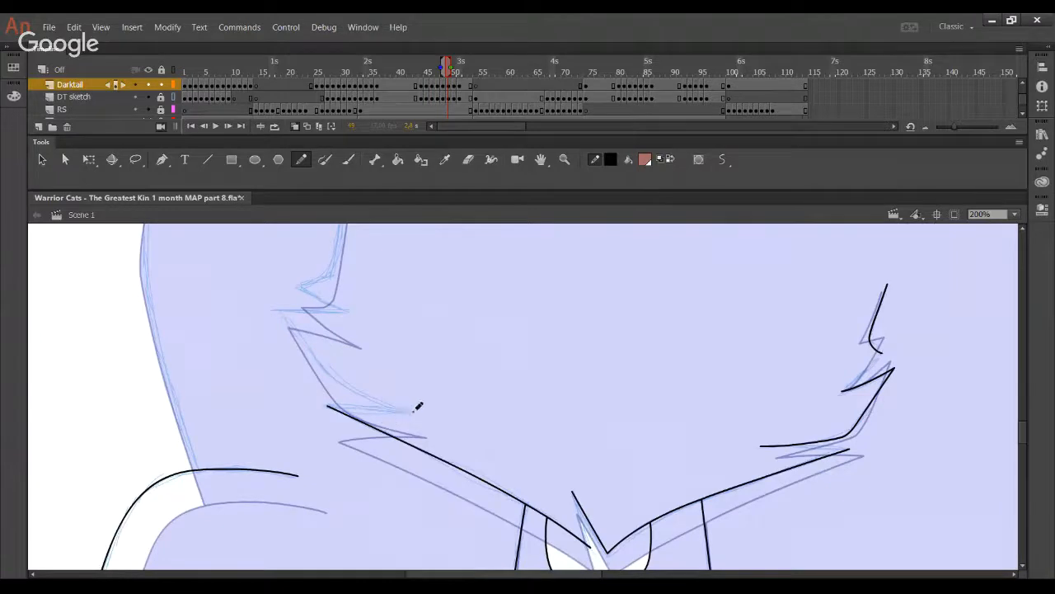
mouse_move(412, 411)
mouse_down()
mouse_move(336, 376)
mouse_move(269, 294)
mouse_up()
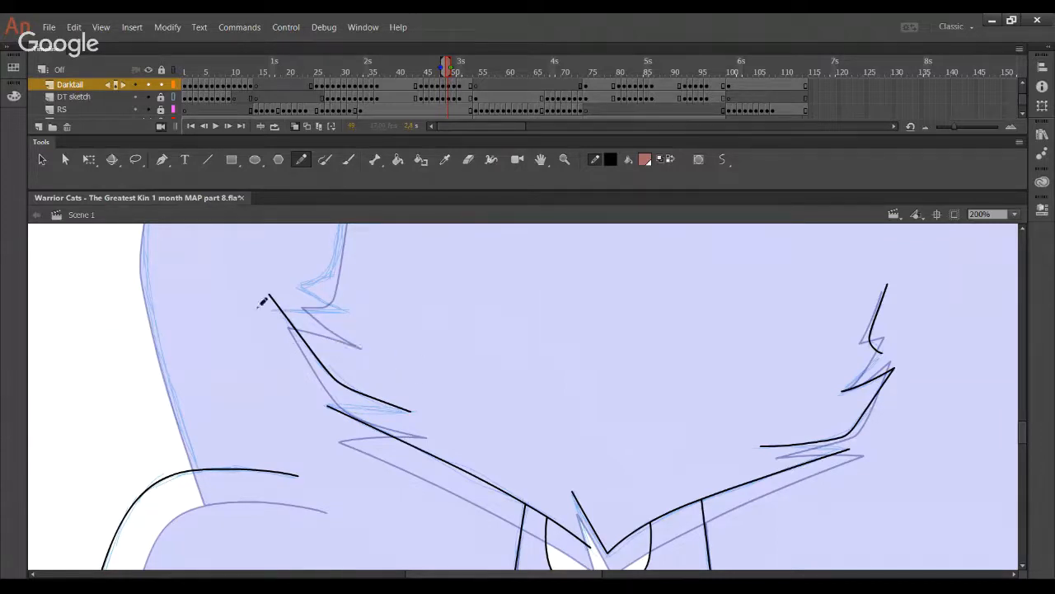
drag(257, 307, 348, 300)
key(ctrl+z)
mouse_move(253, 310)
mouse_down()
mouse_move(349, 310)
mouse_move(378, 424)
mouse_up()
ctrl+click(271, 310)
key(Delete)
ctrl+click(273, 298)
key(Delete)
- Draw the long fur line above the left chest tuft and bend it toward the sketch, redoing the first stroke
mouse_move(303, 381)
mouse_down()
mouse_move(280, 393)
mouse_move(333, 298)
mouse_move(328, 242)
mouse_move(323, 354)
mouse_move(282, 396)
mouse_up()
key(ctrl+z)
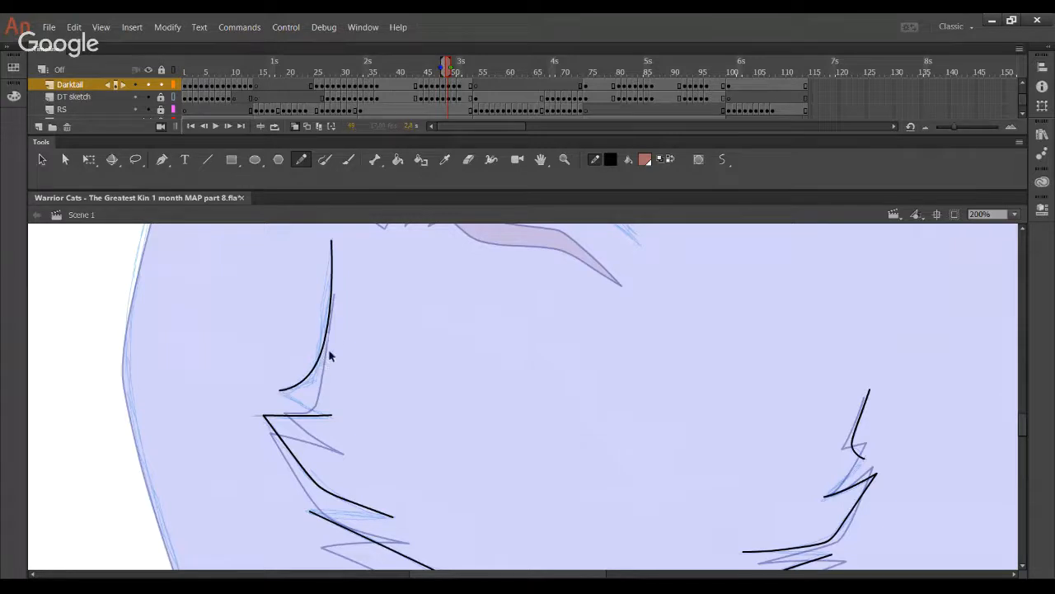
drag(330, 338, 322, 332)
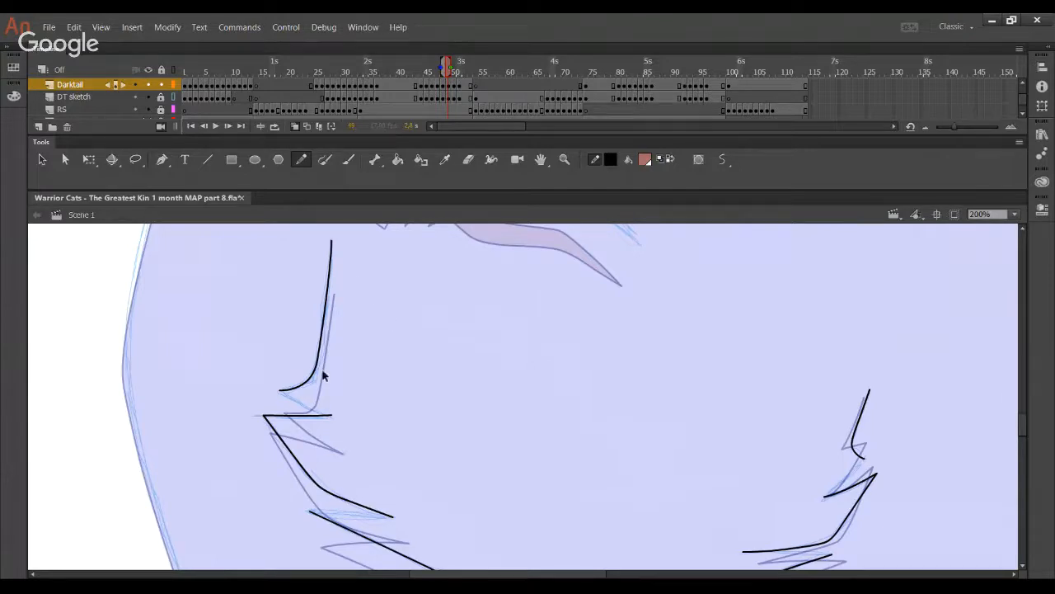
drag(305, 384, 317, 373)
drag(323, 320, 326, 313)
drag(326, 308, 324, 307)
mouse_move(317, 360)
mouse_down()
mouse_move(302, 383)
mouse_move(319, 359)
mouse_up()
- Draw the left upper cheek outline and a short fur stroke branching inward from it, deleting the excess outside the outline
drag(479, 325, 414, 481)
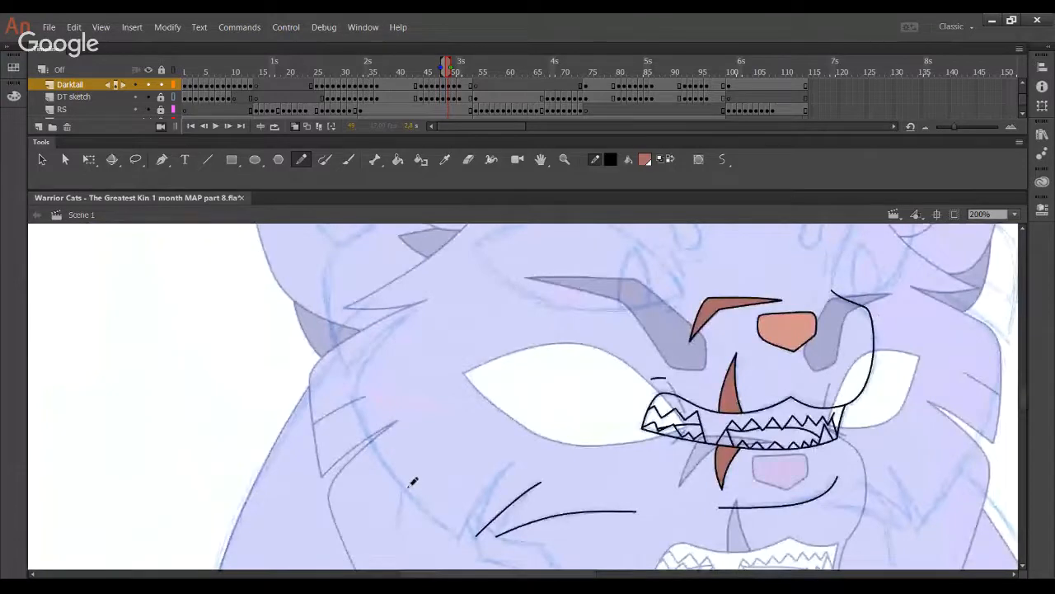
drag(434, 349, 384, 423)
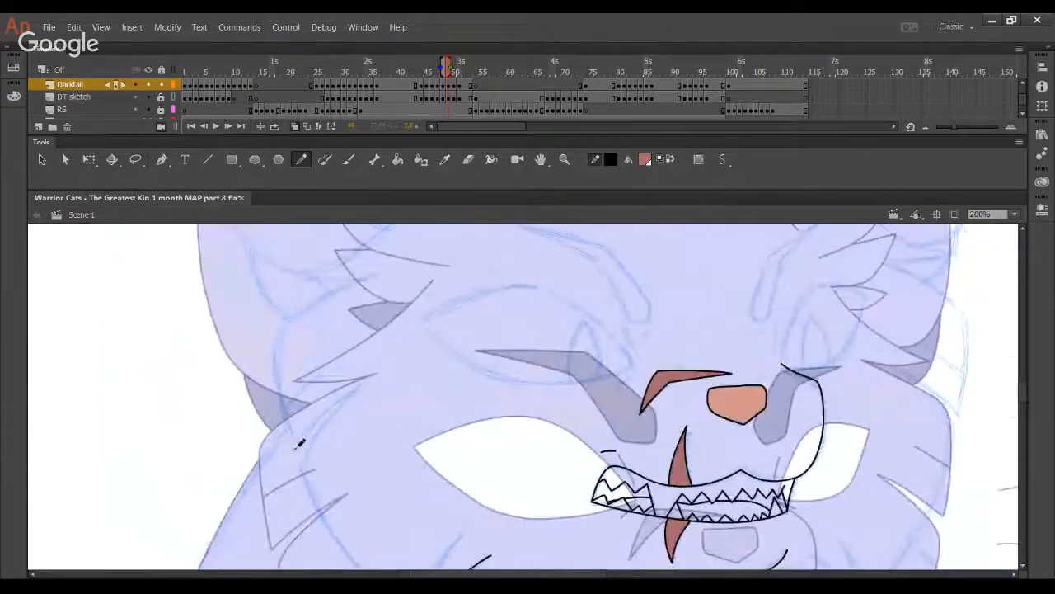
mouse_move(295, 449)
mouse_down()
mouse_move(274, 342)
mouse_move(281, 325)
mouse_move(375, 274)
mouse_up()
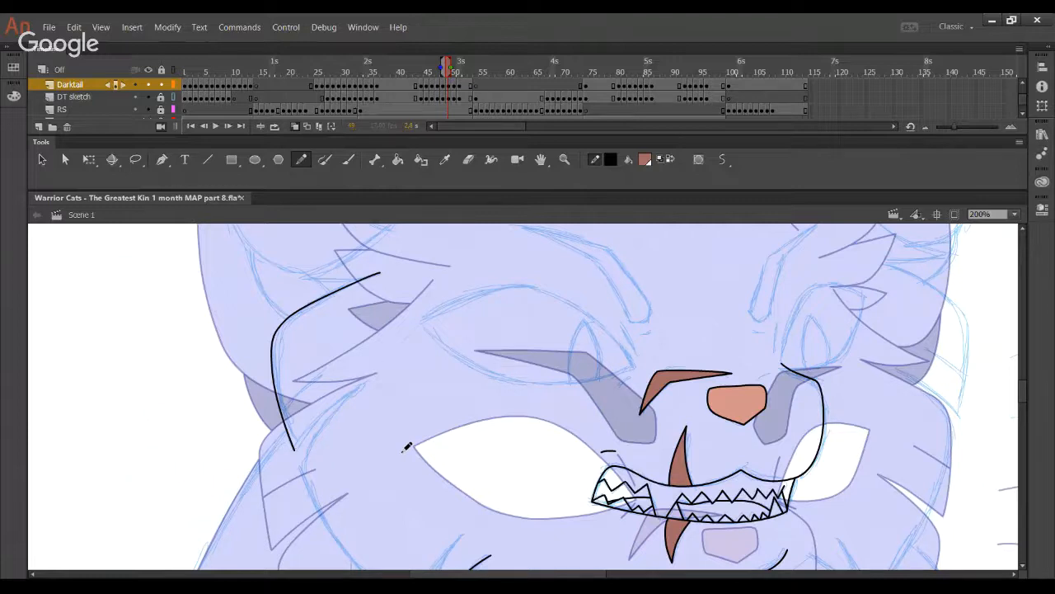
drag(263, 446, 330, 367)
key(ctrl+z)
key(ctrl+z)
mouse_move(264, 434)
mouse_down()
mouse_move(327, 368)
mouse_move(279, 407)
mouse_move(310, 382)
mouse_up()
ctrl+click(274, 419)
key(Delete)
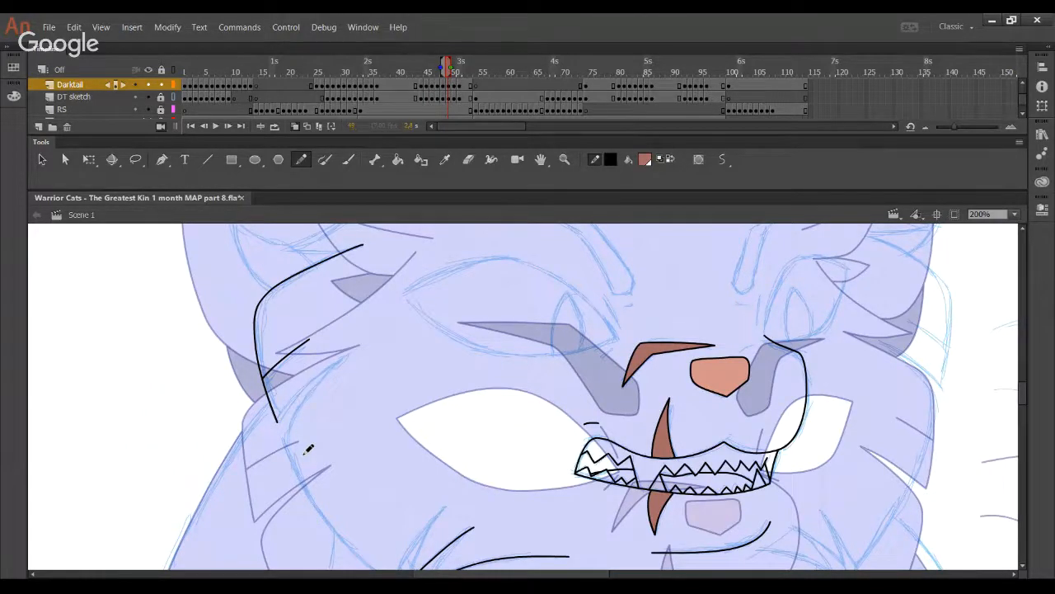
- Draw the curved left lower cheek outline down to its tip and the first fur stroke rising inward from it
scroll(377, 330, down, 3)
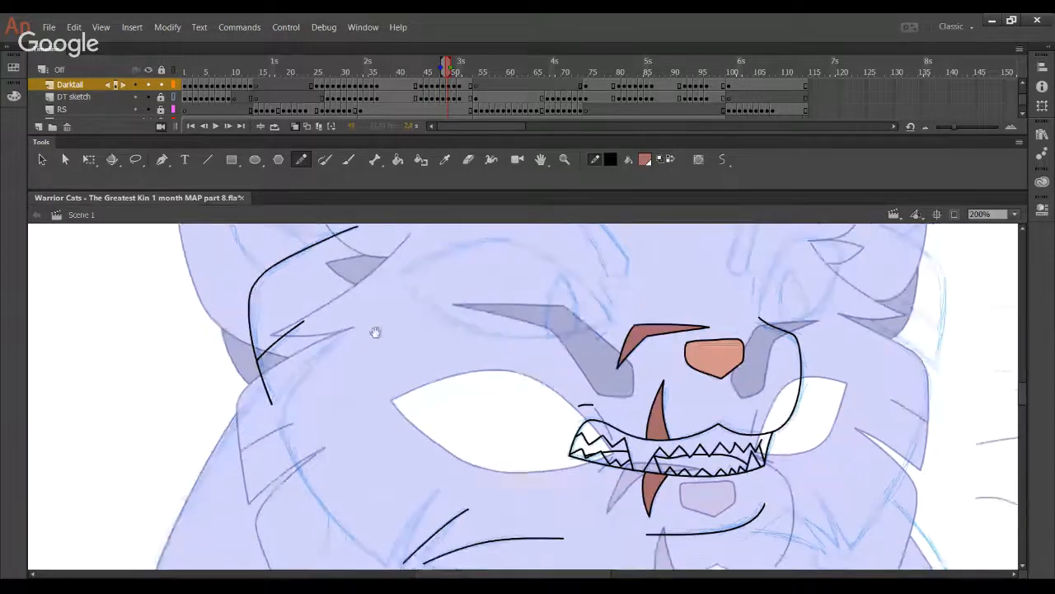
mouse_move(341, 243)
mouse_down()
mouse_move(288, 308)
mouse_move(284, 350)
mouse_move(350, 442)
mouse_move(441, 507)
mouse_up()
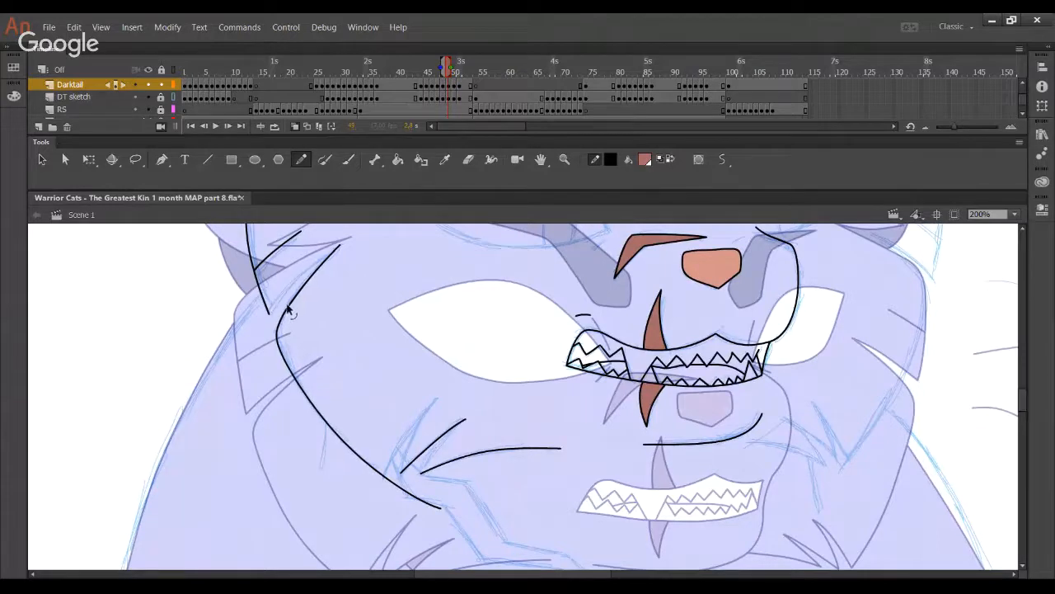
drag(376, 500, 439, 398)
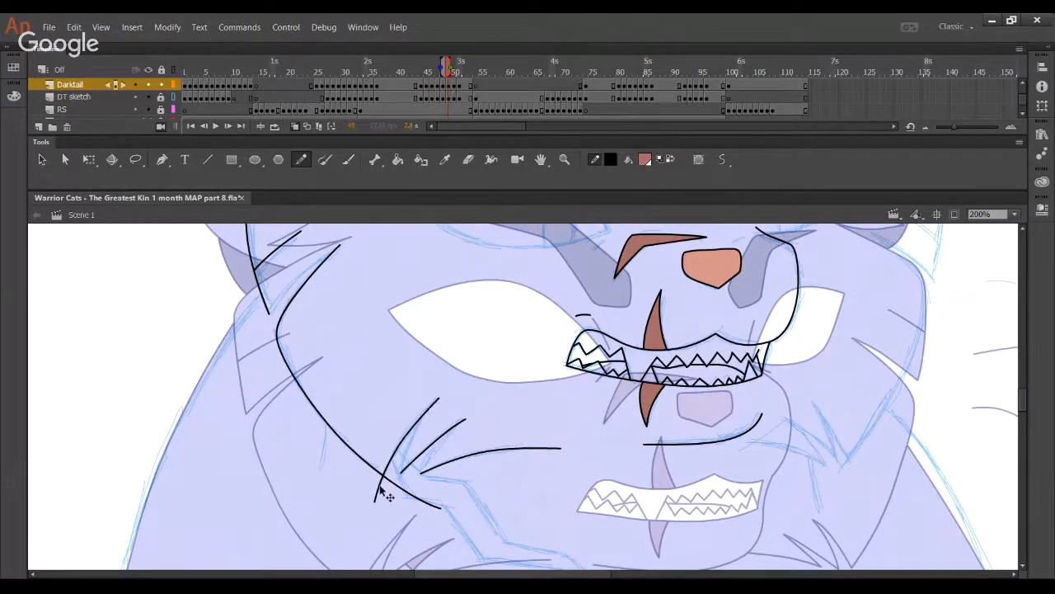
- Draw a short line descending from the left lower cheek outline and delete the part that crosses inside the cheek
drag(509, 469, 507, 385)
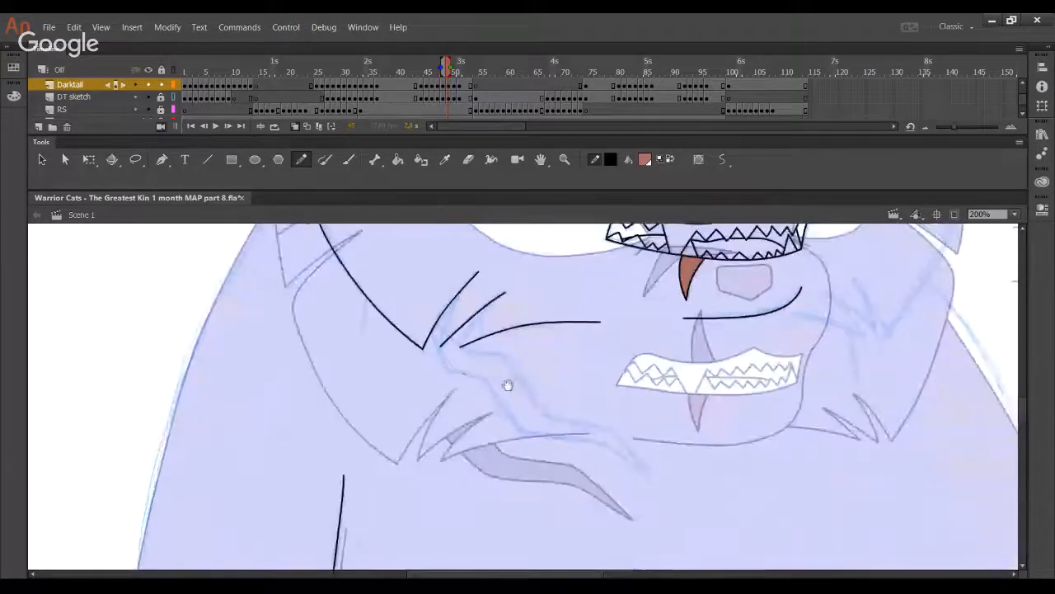
drag(360, 343, 371, 270)
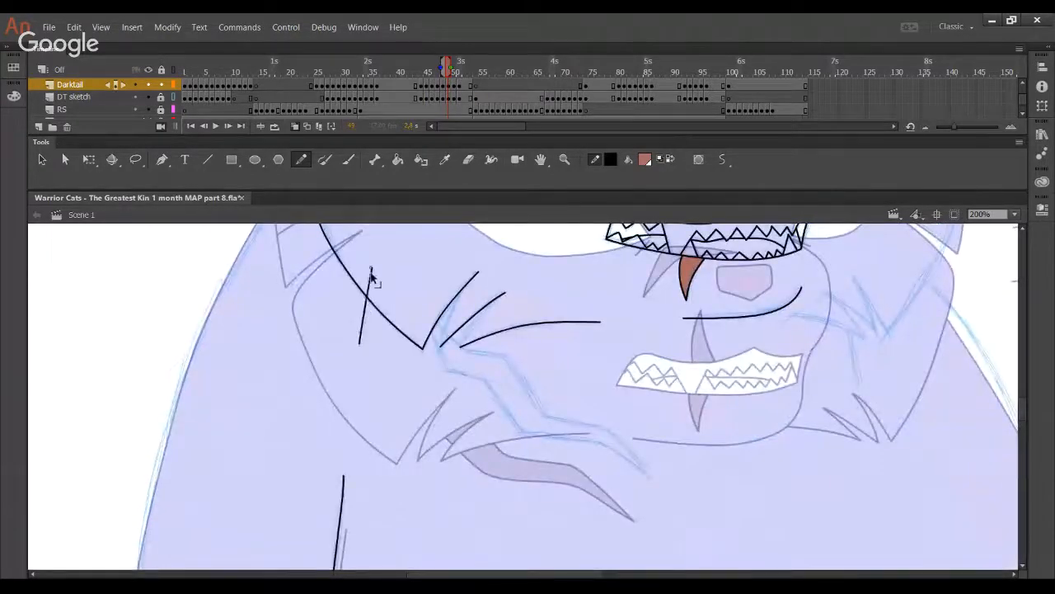
ctrl+click(370, 277)
key(Delete)
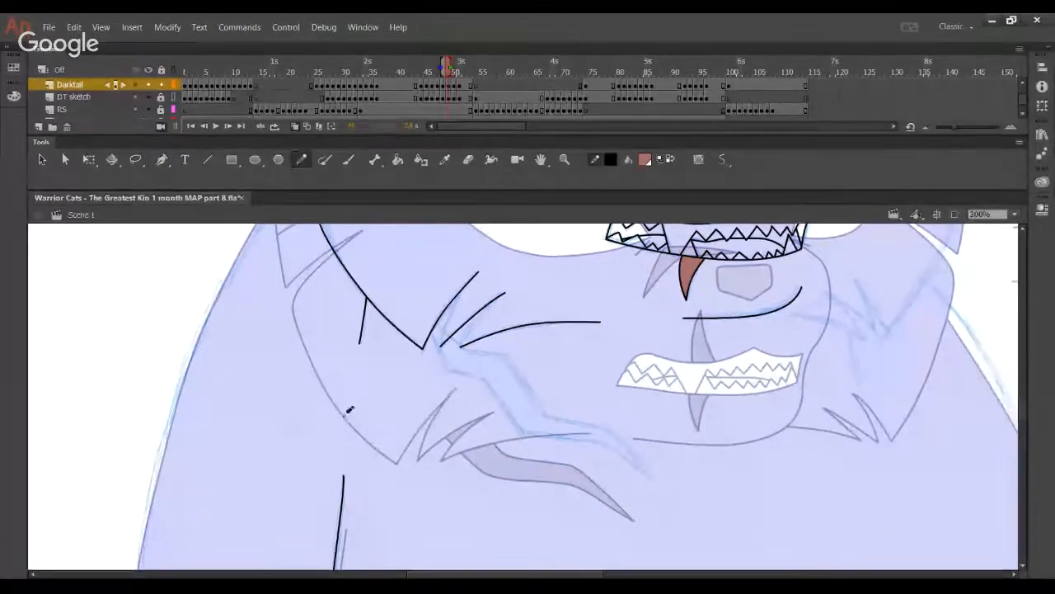
mouse_move(332, 427)
mouse_down()
mouse_move(375, 475)
mouse_move(357, 364)
mouse_up()
key(Delete)
drag(337, 434, 381, 470)
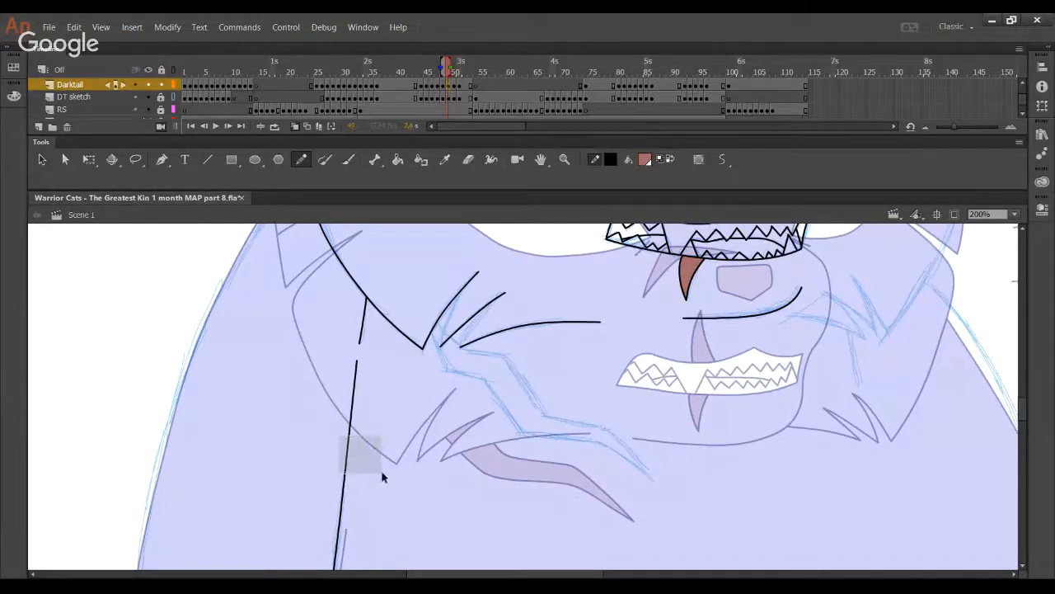
key(Delete)
click(353, 427)
key(Delete)
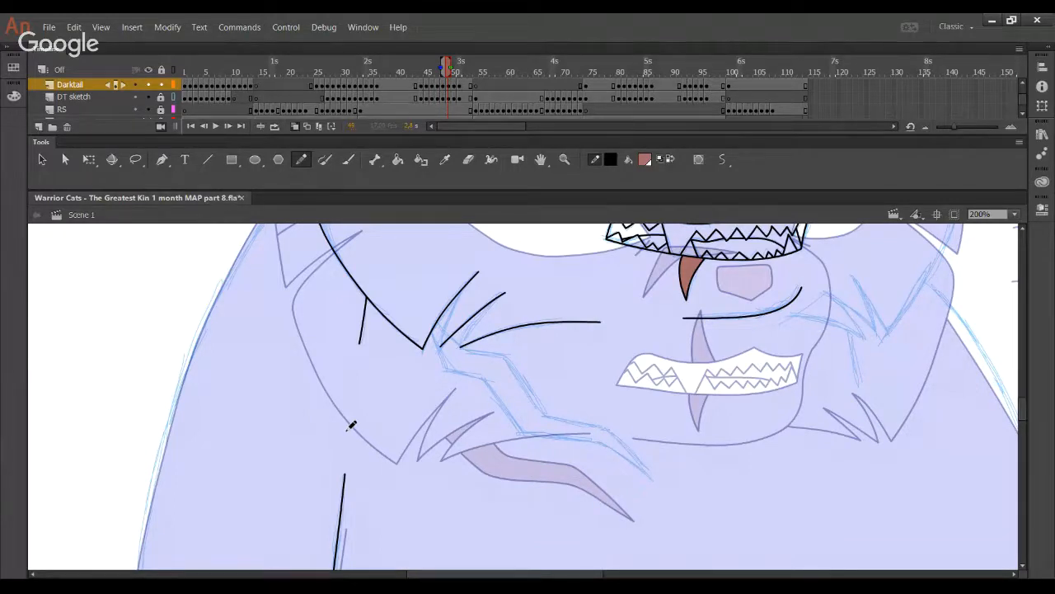
- Look over the inked chest fur, legs and left cheek against the sketch
drag(409, 434, 384, 314)
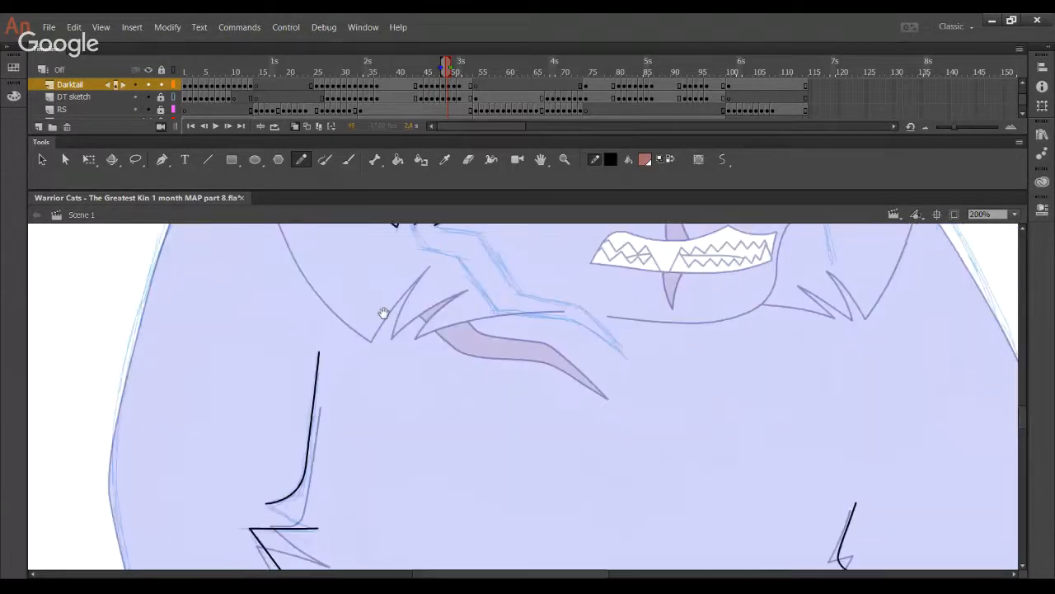
drag(534, 304, 520, 264)
drag(371, 562, 449, 294)
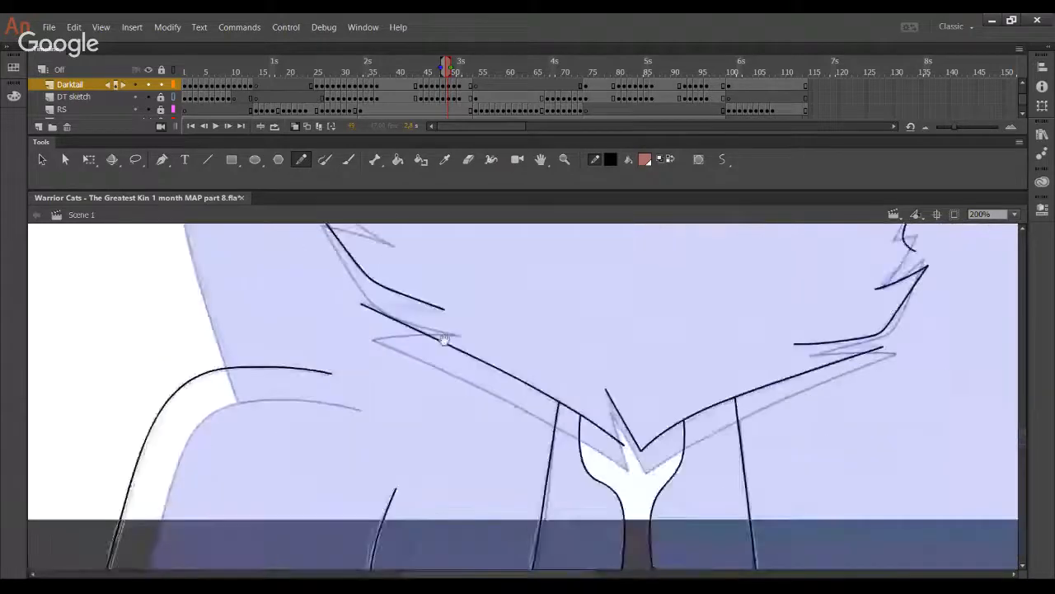
drag(322, 228, 401, 363)
drag(382, 240, 398, 478)
drag(405, 276, 402, 376)
drag(455, 269, 442, 353)
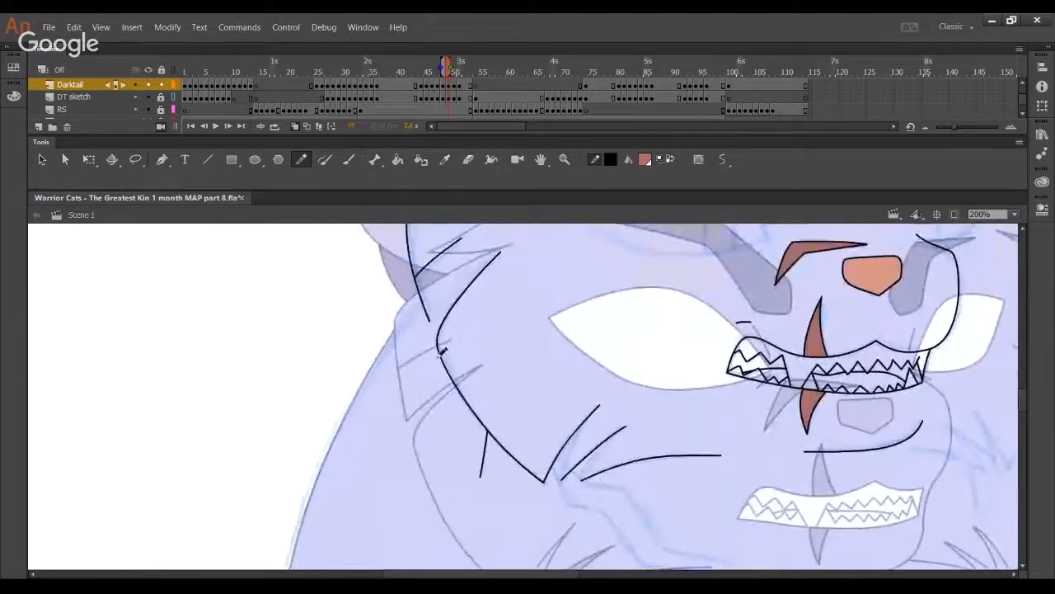
- Draw the upper part of the body's right outline from beneath the cheek down its side, redoing the unsatisfactory strokes
drag(496, 392, 518, 255)
drag(937, 497, 505, 148)
drag(648, 404, 623, 161)
drag(689, 368, 613, 551)
mouse_move(633, 340)
mouse_down()
mouse_move(602, 543)
mouse_move(634, 507)
mouse_up()
mouse_move(522, 236)
mouse_down()
mouse_move(557, 283)
mouse_move(652, 462)
mouse_up()
key(ctrl+z)
mouse_move(518, 235)
mouse_down()
mouse_move(572, 299)
mouse_move(652, 447)
mouse_move(671, 514)
mouse_move(666, 567)
mouse_up()
mouse_move(681, 476)
mouse_down()
mouse_move(680, 418)
mouse_move(680, 433)
mouse_up()
key(ctrl+z)
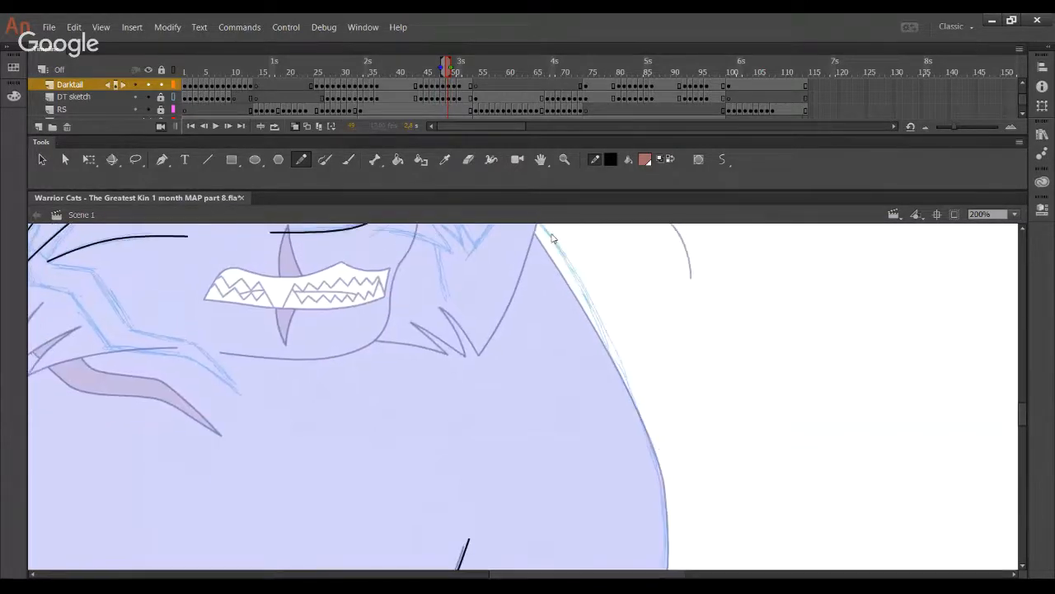
mouse_move(544, 224)
mouse_down()
mouse_move(632, 373)
mouse_move(666, 464)
mouse_move(666, 568)
mouse_up()
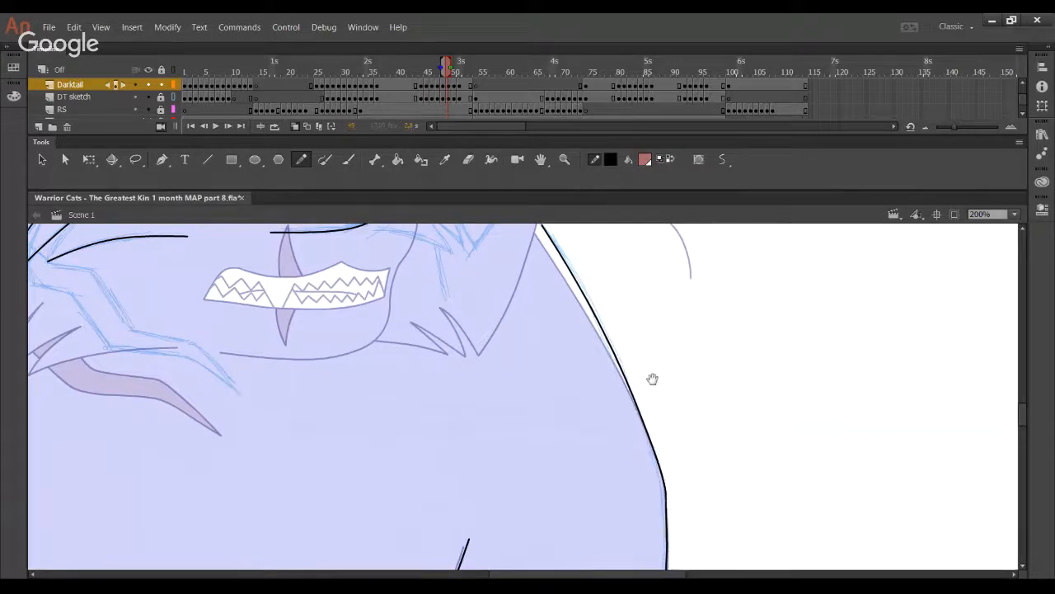
- Continue the body's right outline from the widest point of its side down toward the leg
drag(652, 380, 670, 526)
mouse_move(537, 349)
mouse_down()
mouse_move(567, 396)
mouse_move(555, 367)
mouse_up()
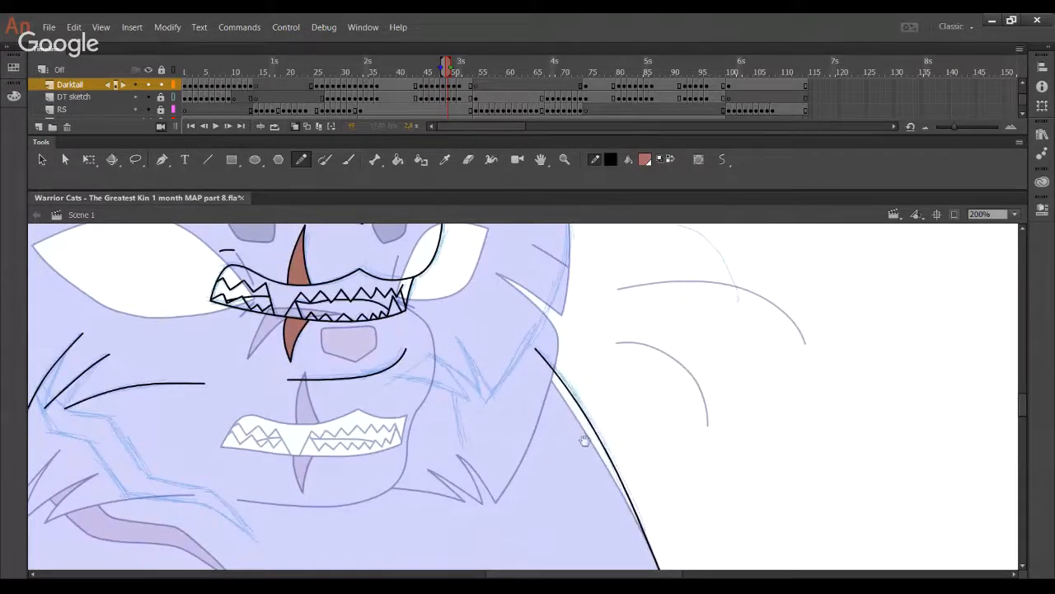
drag(604, 532, 548, 305)
drag(584, 478, 564, 356)
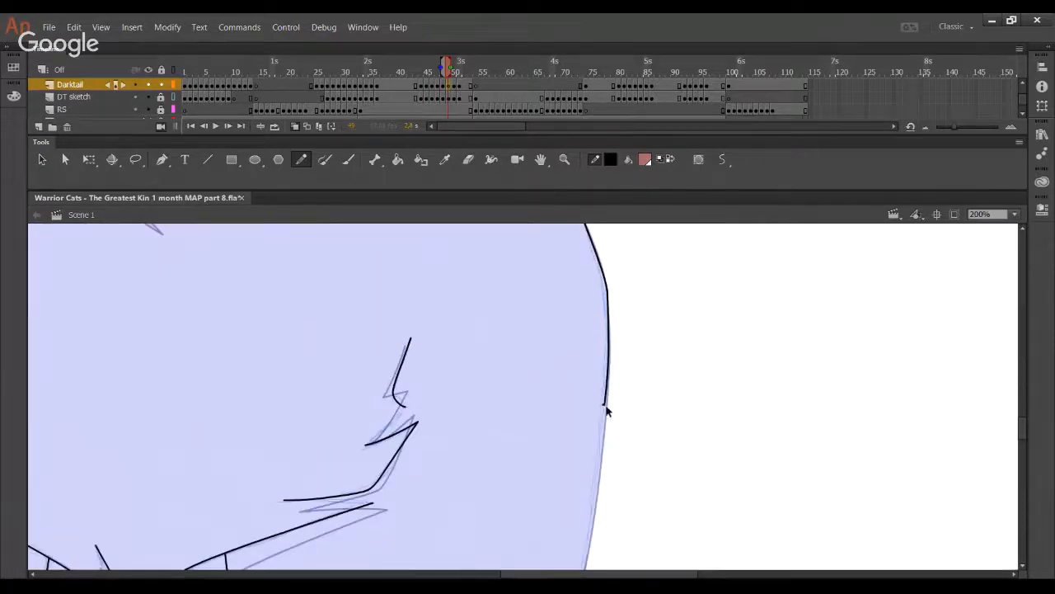
mouse_move(604, 406)
mouse_down()
mouse_move(580, 570)
mouse_move(610, 438)
mouse_move(591, 377)
mouse_move(551, 525)
mouse_move(592, 400)
mouse_up()
scroll(630, 351, up, 5)
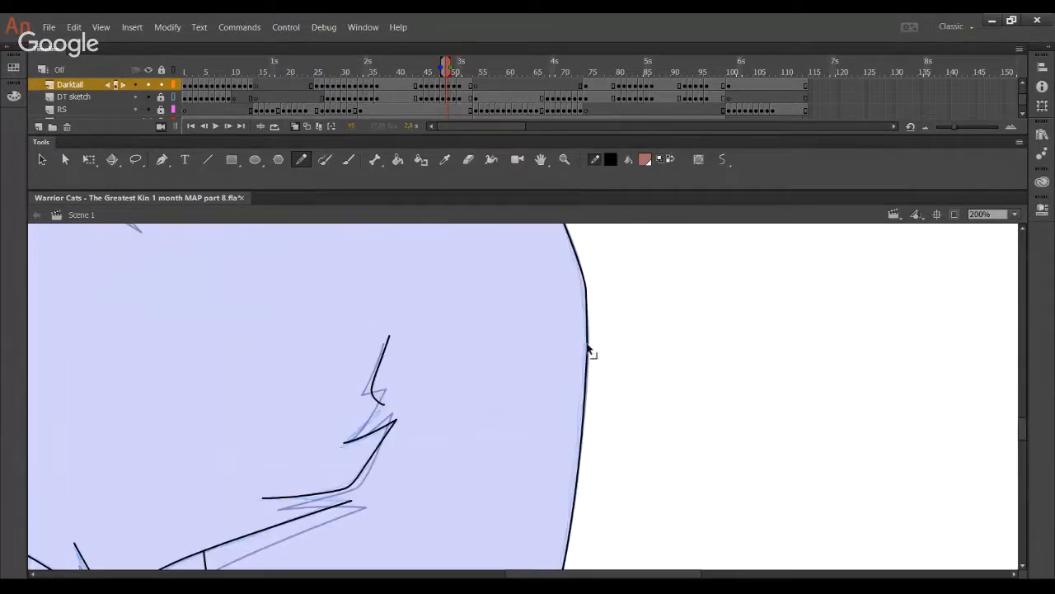
- Bend the segments of the body's right outline into one smooth curve, checking it with the DT sketch layer hidden
mouse_move(588, 348)
mouse_down()
mouse_move(586, 401)
mouse_move(588, 358)
mouse_up()
drag(584, 417, 597, 307)
drag(593, 361, 594, 353)
scroll(572, 385, down, 3)
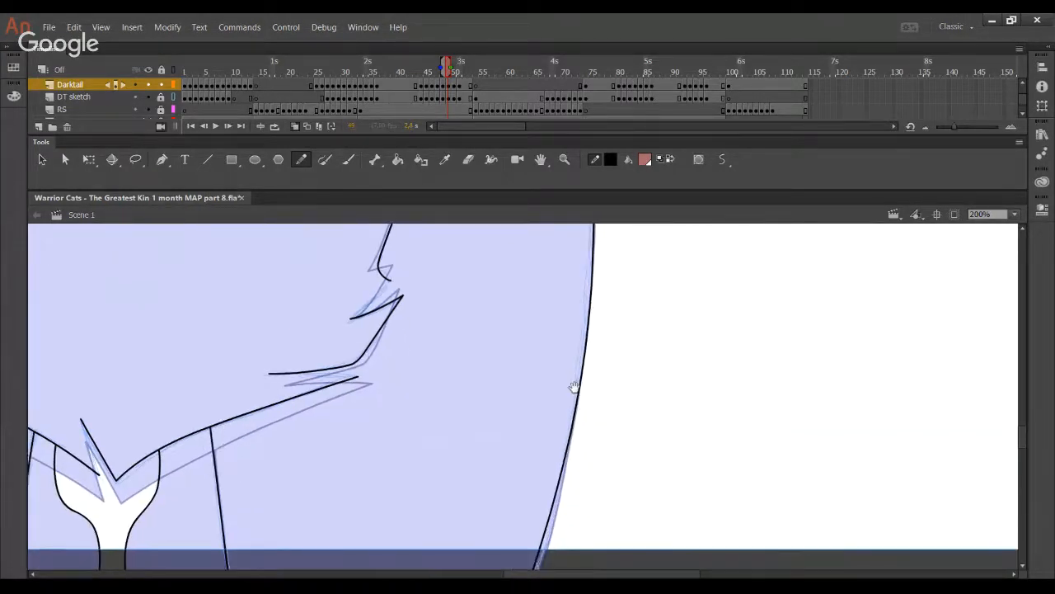
mouse_move(562, 439)
mouse_down()
mouse_move(542, 520)
mouse_move(536, 501)
mouse_up()
scroll(587, 350, up, 5)
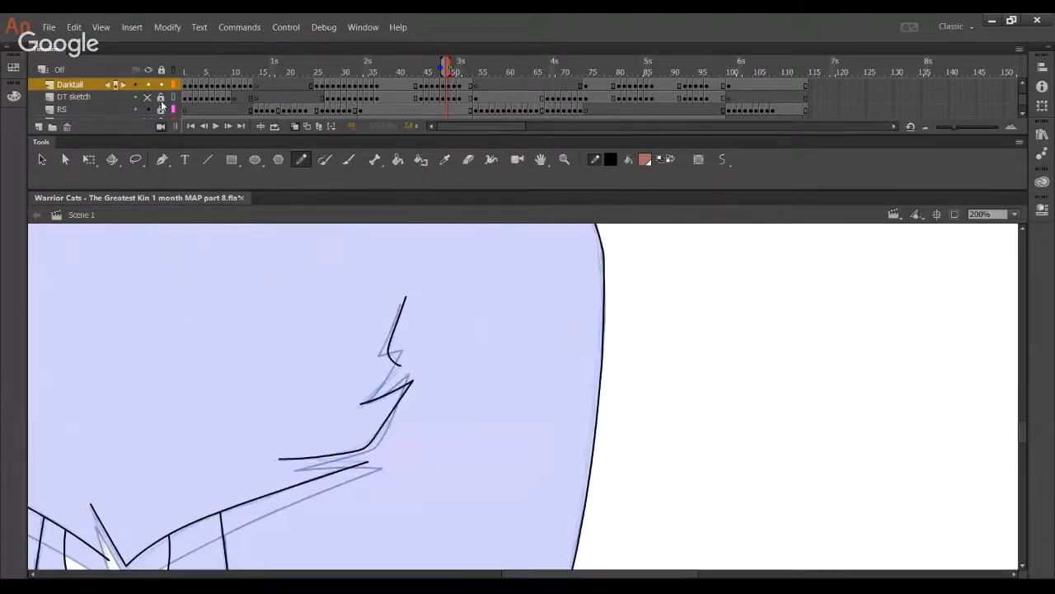
mouse_move(603, 371)
mouse_down()
mouse_move(602, 345)
mouse_move(604, 369)
mouse_up()
scroll(615, 349, up, 5)
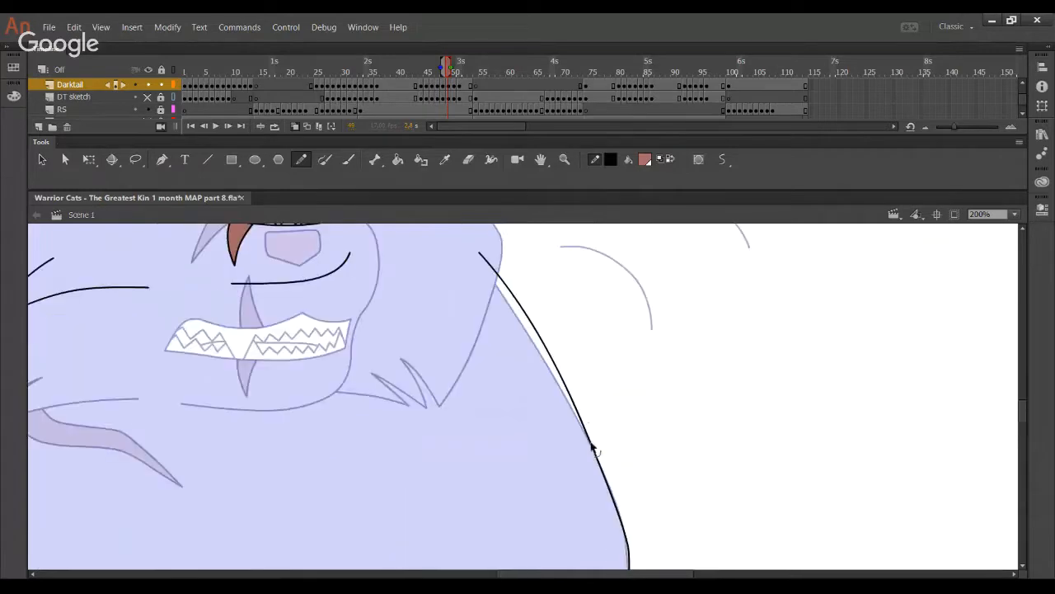
drag(592, 448, 596, 451)
scroll(494, 505, down, 3)
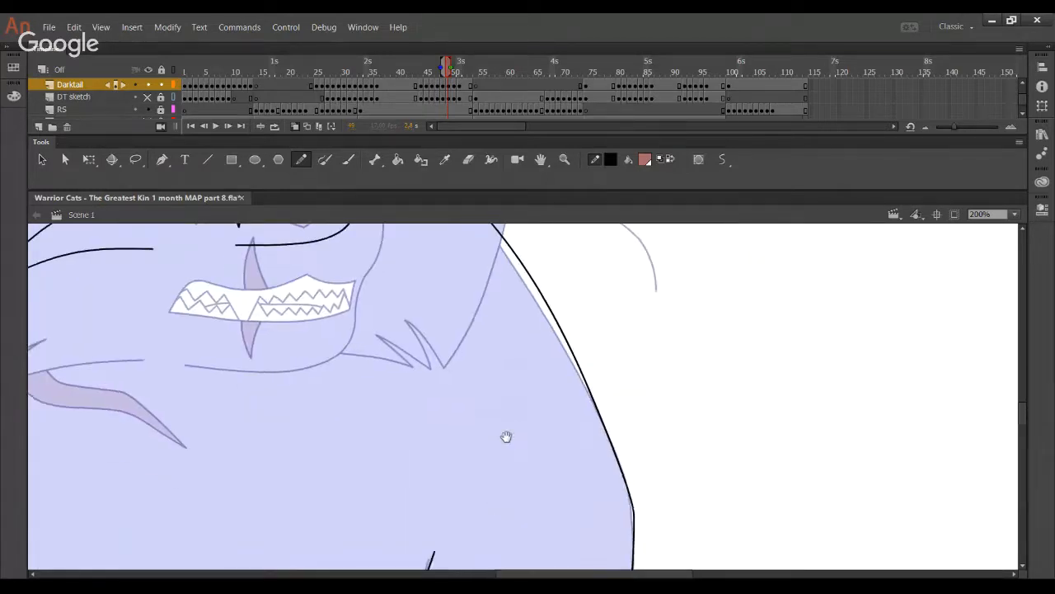
- Draw the short leg line descending from the lower end of the right body outline, redoing the stroke and deleting its excess
scroll(556, 509, down, 5)
scroll(536, 514, down, 5)
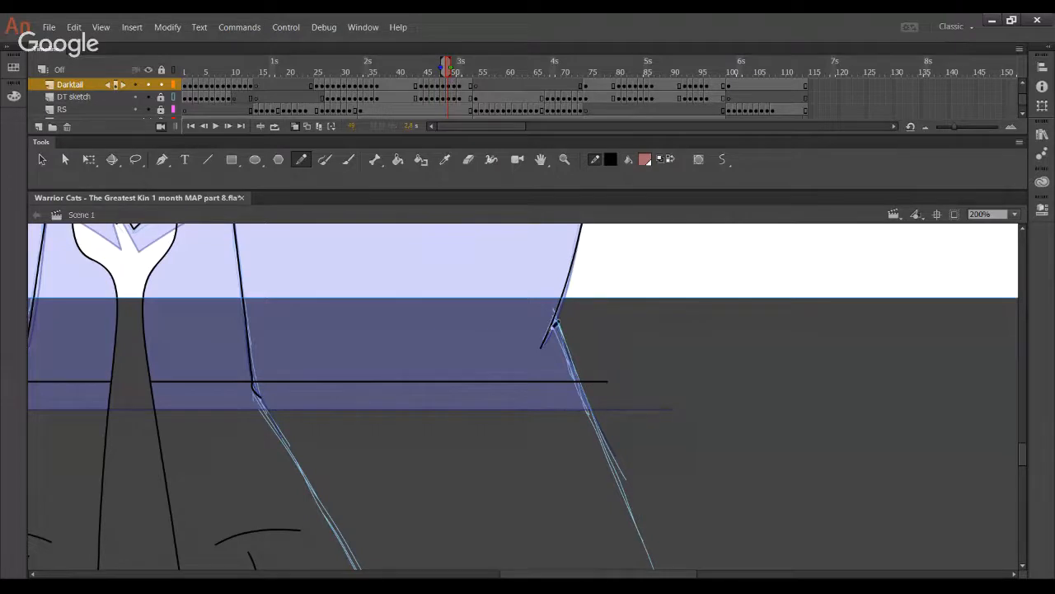
drag(544, 295, 602, 432)
key(ctrl+z)
key(Delete)
ctrl+click(545, 301)
key(Delete)
- Draw the three fur strokes converging toward the lower tip of the right cheek
drag(415, 257, 533, 476)
drag(567, 372, 679, 271)
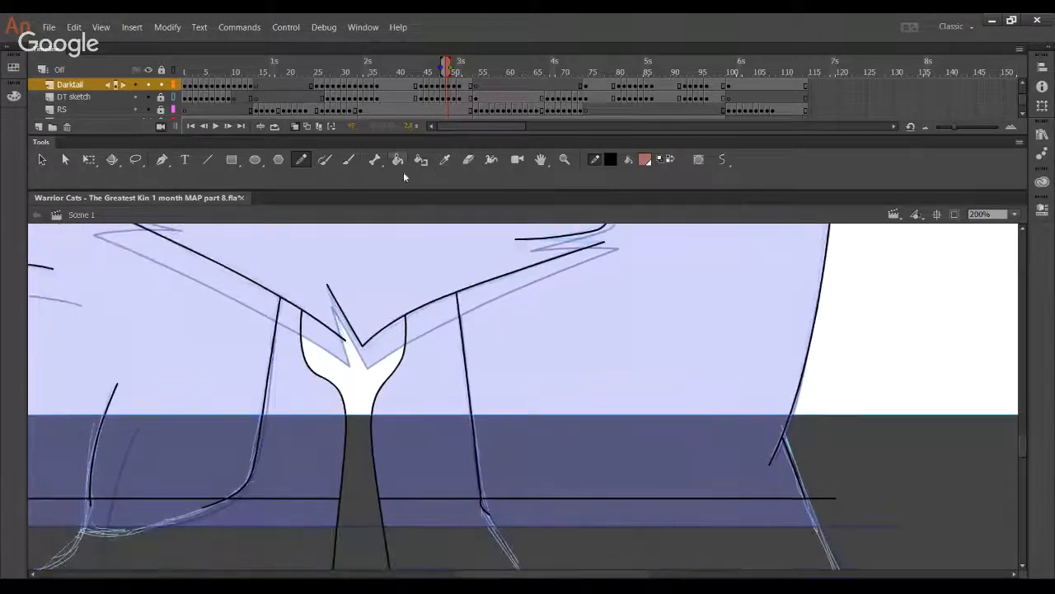
drag(412, 249, 506, 500)
drag(497, 298, 541, 453)
mouse_move(575, 257)
mouse_down()
mouse_move(565, 393)
mouse_move(482, 481)
mouse_up()
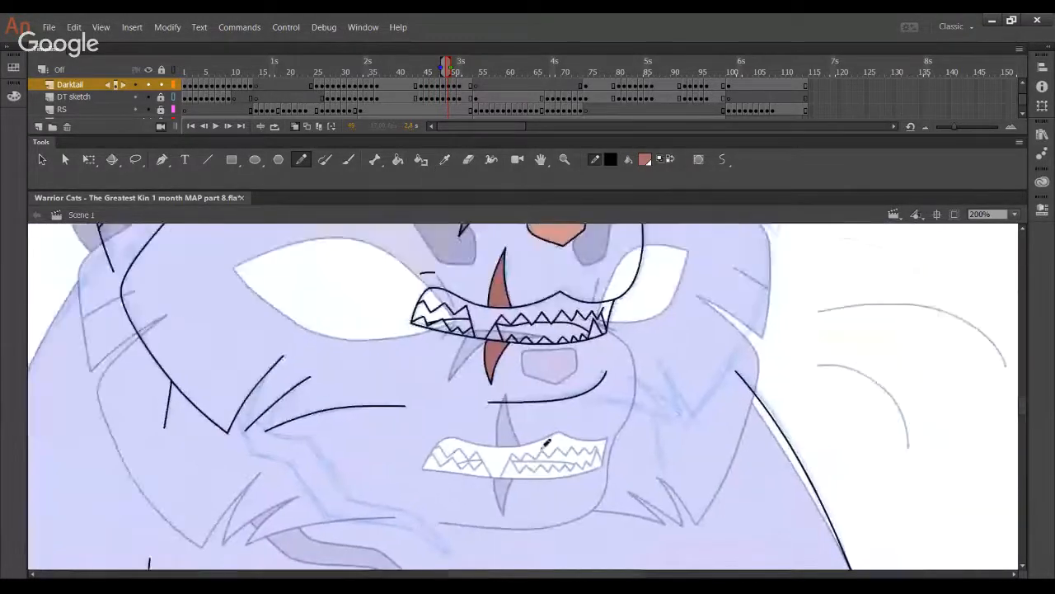
mouse_move(586, 399)
mouse_down()
mouse_move(672, 424)
mouse_move(648, 410)
mouse_up()
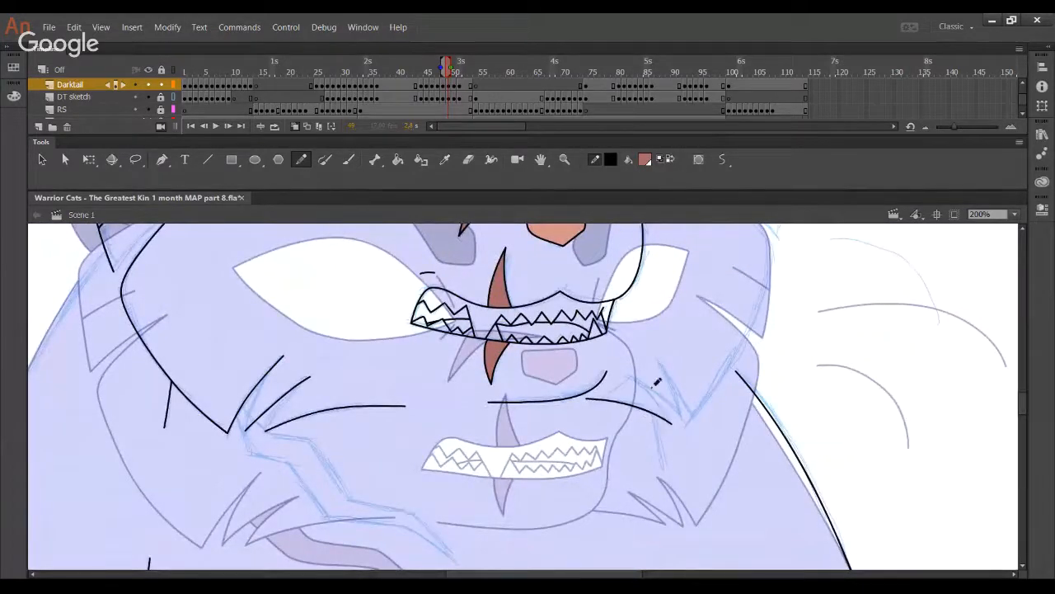
drag(626, 375, 681, 419)
mouse_move(658, 359)
mouse_down()
mouse_move(702, 422)
mouse_move(722, 476)
mouse_up()
- Draw the right cheek outline up from its lower tip, redoing the first stroke, and bend it toward the sketch
drag(697, 405, 633, 478)
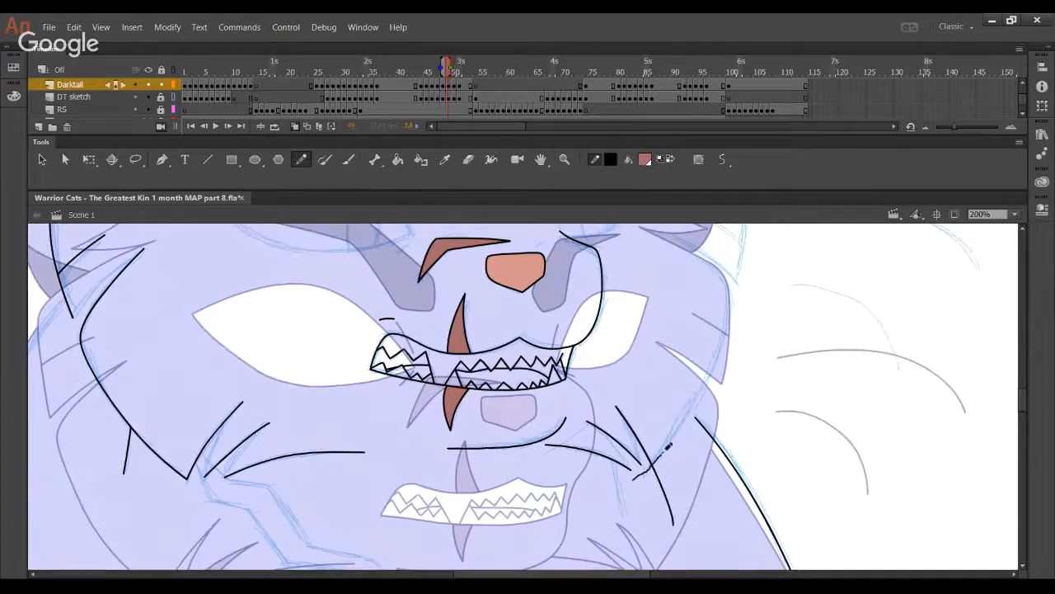
drag(668, 446, 691, 421)
key(ctrl+z)
mouse_move(641, 471)
mouse_down()
mouse_move(687, 421)
mouse_move(722, 354)
mouse_move(730, 295)
mouse_move(676, 236)
mouse_up()
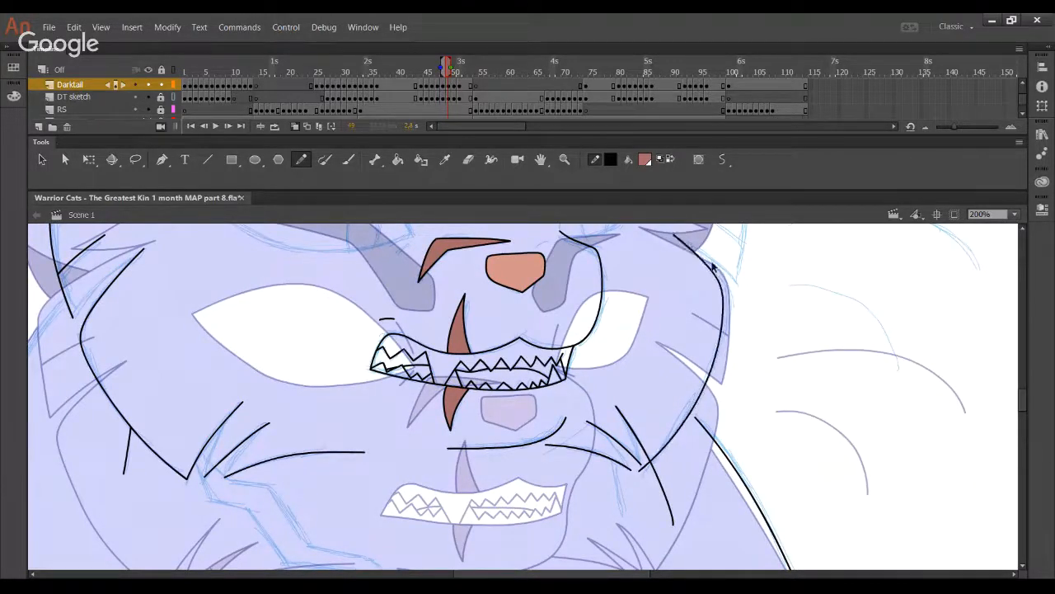
drag(714, 265, 721, 271)
drag(726, 308, 727, 308)
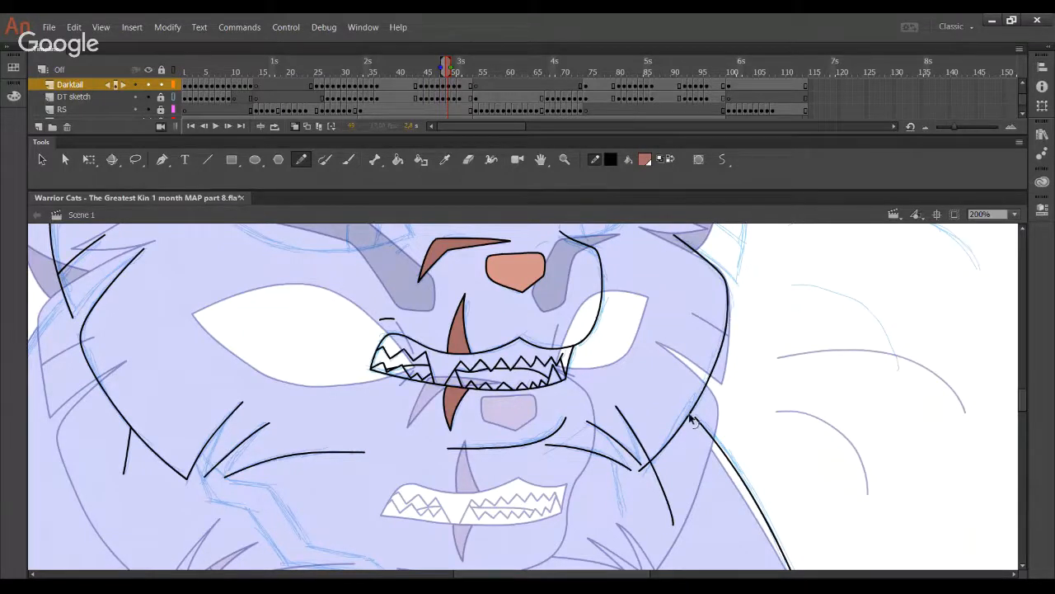
drag(690, 418, 680, 399)
- Delete the excess line ends at the right cheek's lower tip and where the body outline crosses the cheek
ctrl+click(641, 471)
key(Delete)
ctrl+click(658, 478)
key(Delete)
ctrl+click(684, 403)
key(Delete)
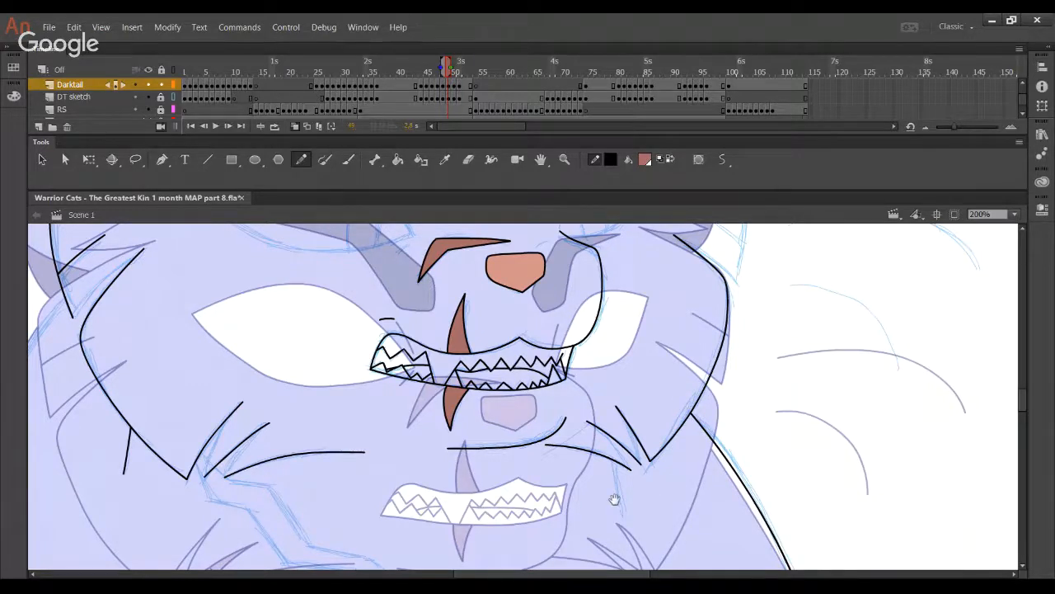
- Draw the short line descending beneath the fur strokes of the right cheek
drag(645, 424, 660, 324)
mouse_move(581, 475)
mouse_down()
mouse_move(577, 341)
mouse_move(715, 523)
mouse_up()
drag(614, 432, 589, 555)
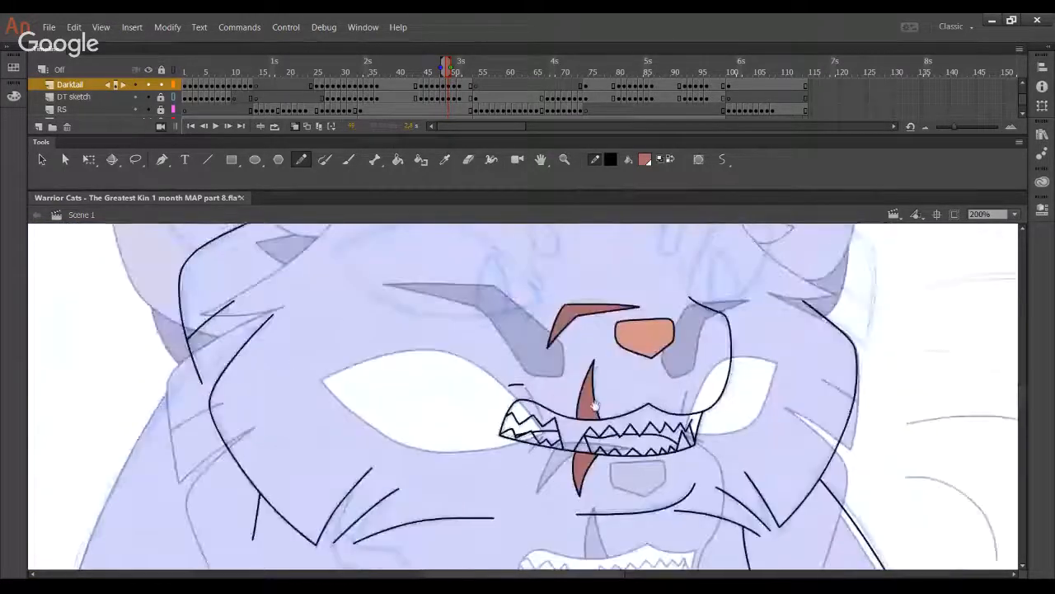
- Draw the right upper cheek outline and a short fur stroke branching inward, deleting the excess outside the outline
drag(630, 352, 614, 455)
mouse_move(771, 295)
mouse_down()
mouse_move(849, 334)
mouse_move(862, 420)
mouse_move(849, 445)
mouse_up()
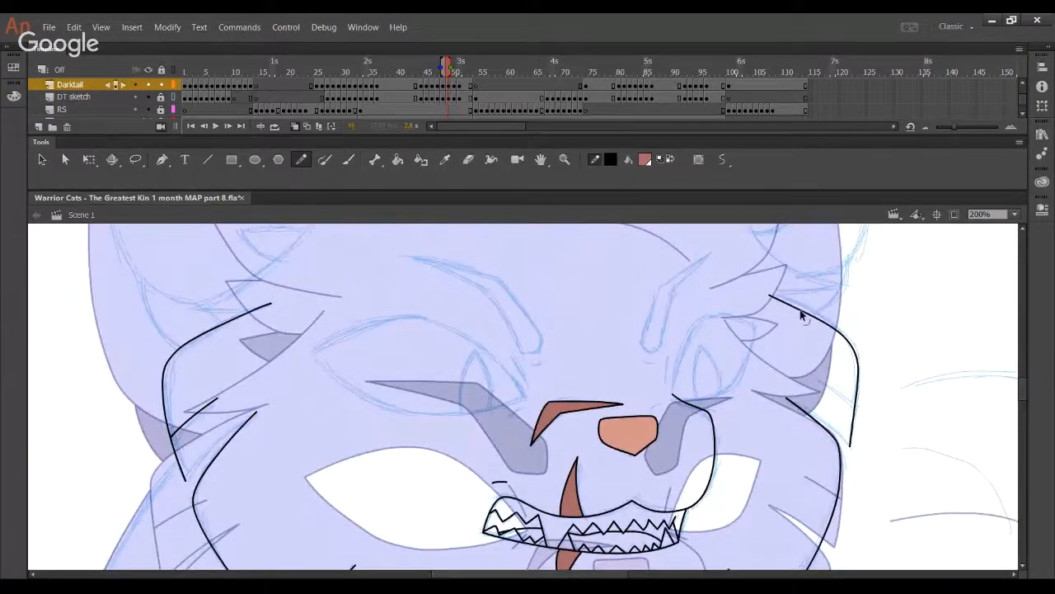
drag(877, 410, 576, 427)
drag(516, 397, 608, 462)
key(Delete)
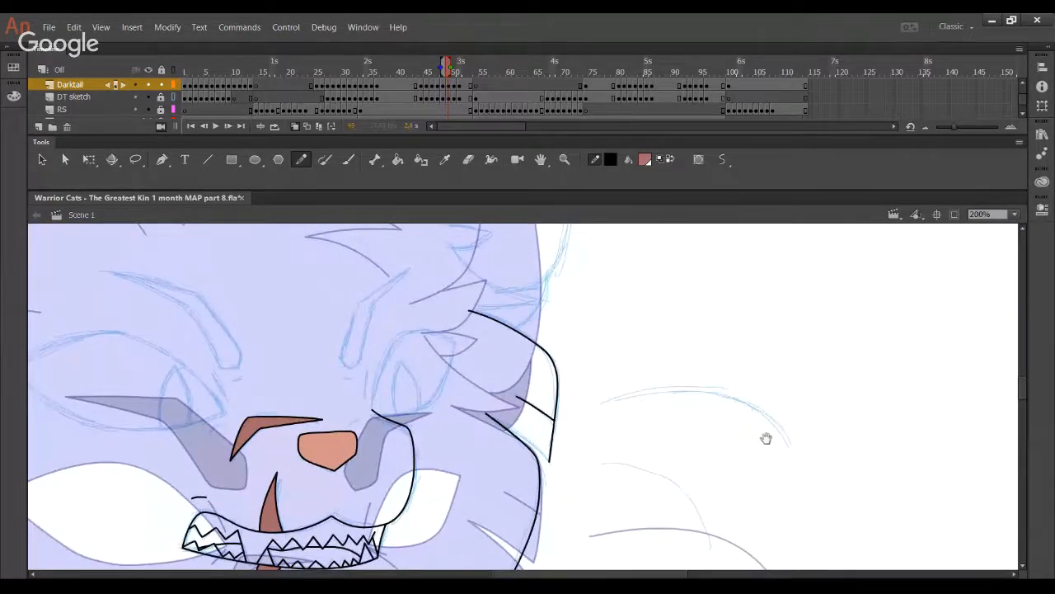
- Draw the long and short curved lines beyond the right cheek, redoing the first stroke, trimming stray ends and bending the lower line
drag(766, 438, 672, 330)
mouse_move(513, 288)
mouse_down()
mouse_move(618, 280)
mouse_move(552, 275)
mouse_move(672, 302)
mouse_move(699, 341)
mouse_move(694, 326)
mouse_up()
key(ctrl+z)
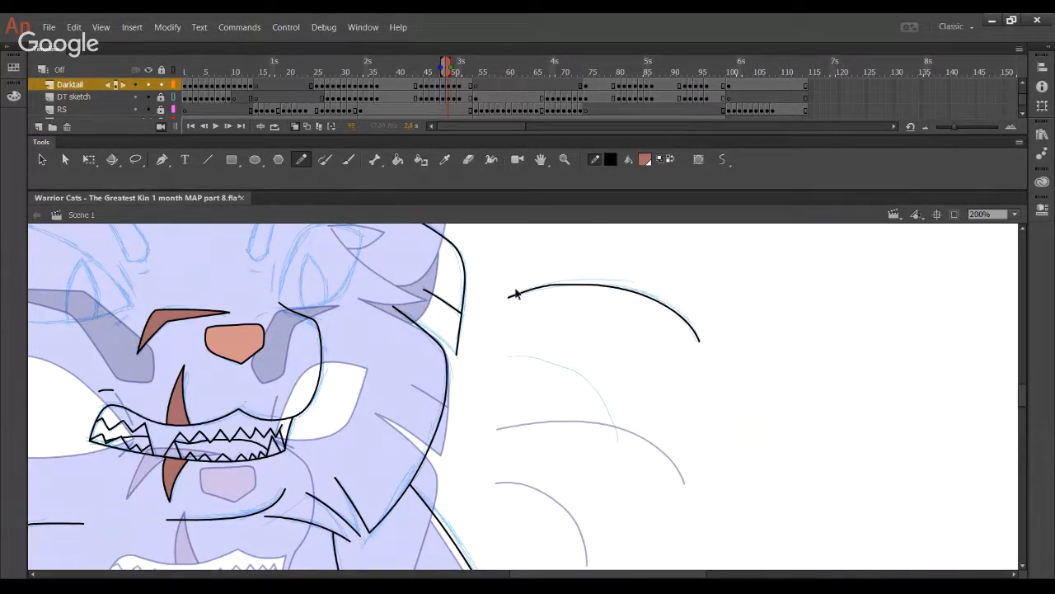
mouse_move(541, 288)
mouse_down()
mouse_move(548, 277)
mouse_move(500, 298)
mouse_move(542, 286)
mouse_move(608, 399)
mouse_move(605, 382)
mouse_up()
click(535, 289)
key(Delete)
scroll(559, 373, down, 2)
drag(584, 344, 583, 342)
click(510, 314)
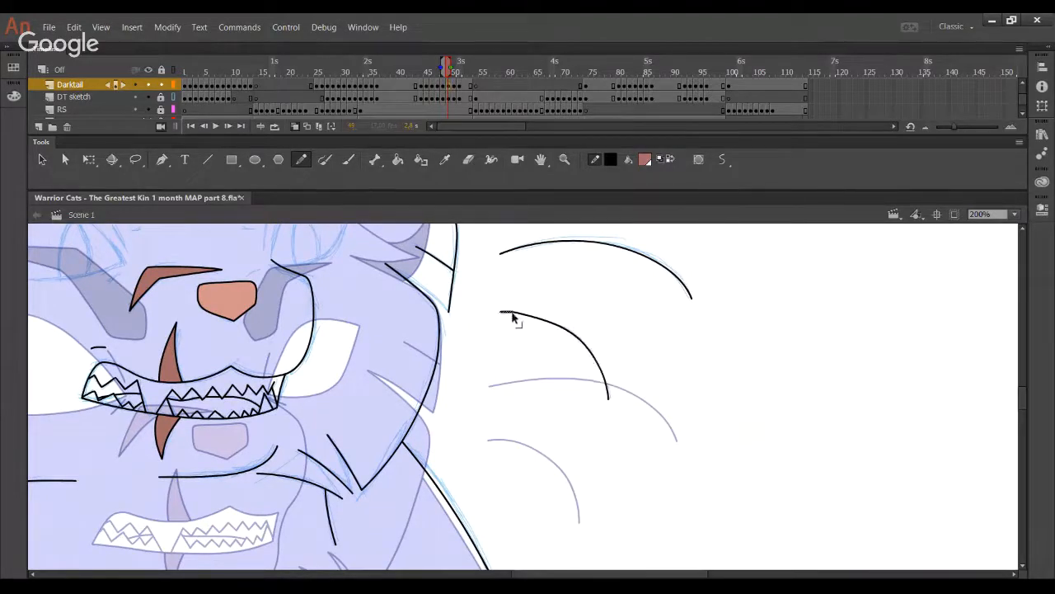
key(Delete)
mouse_move(512, 313)
mouse_down()
mouse_move(501, 315)
mouse_move(530, 319)
mouse_up()
- Draw the fur line rising inward across the base of the left ear
drag(361, 434, 692, 495)
drag(329, 437, 486, 239)
drag(428, 503, 486, 239)
drag(434, 483, 478, 278)
mouse_move(476, 239)
mouse_down()
mouse_move(431, 473)
mouse_move(454, 391)
mouse_up()
mouse_move(594, 239)
mouse_down()
mouse_move(539, 325)
mouse_move(511, 456)
mouse_up()
drag(331, 532, 444, 347)
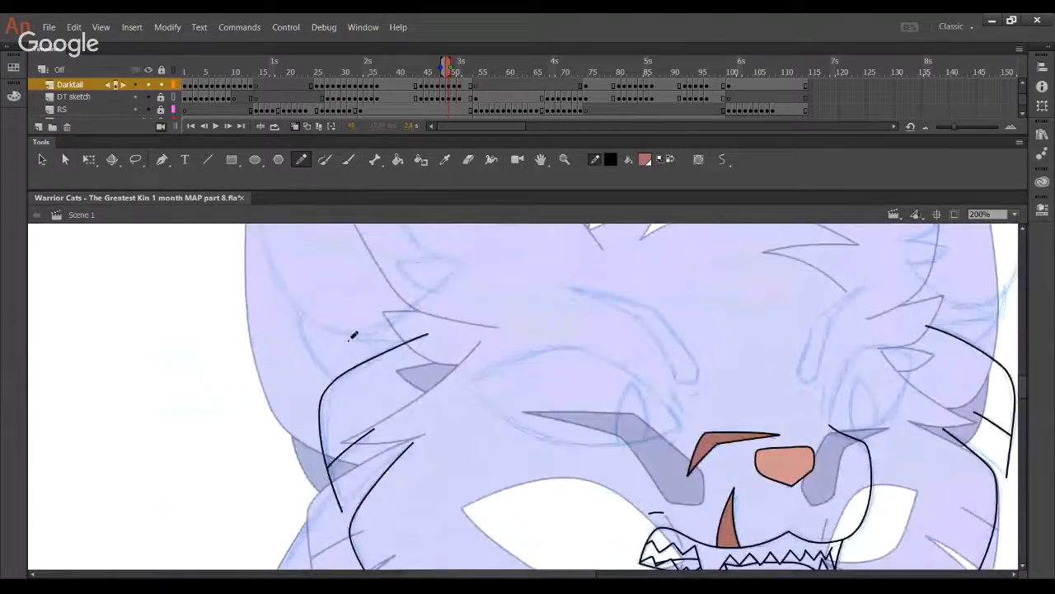
drag(441, 432, 429, 496)
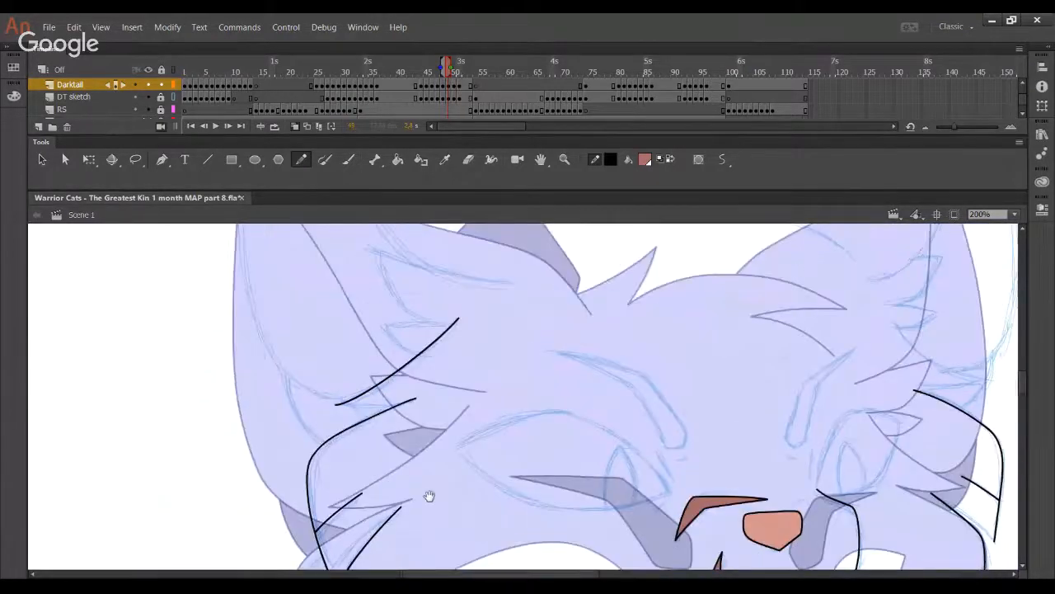
- Draw the curved top-of-head line between the ears and the shorter fur line beneath it, redoing the first attempts
mouse_move(912, 344)
mouse_down()
mouse_move(734, 476)
mouse_move(787, 499)
mouse_move(784, 513)
mouse_move(808, 513)
mouse_up()
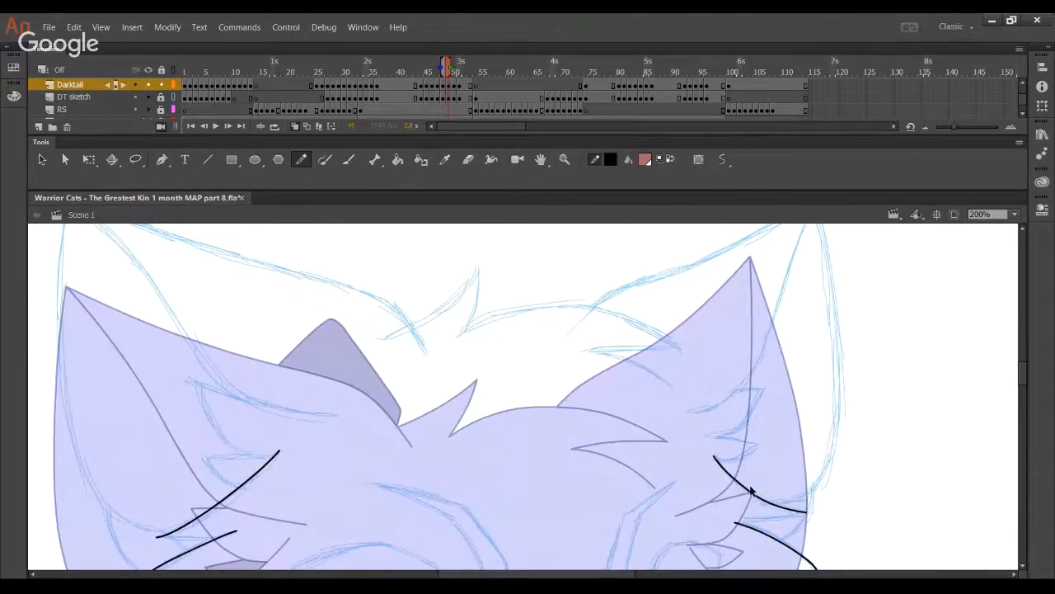
drag(613, 404, 635, 434)
drag(478, 364, 658, 341)
key(ctrl+z)
mouse_move(483, 366)
mouse_down()
mouse_move(579, 337)
mouse_move(693, 365)
mouse_up()
key(ctrl+z)
mouse_move(487, 360)
mouse_down()
mouse_move(536, 340)
mouse_move(617, 340)
mouse_move(704, 380)
mouse_up()
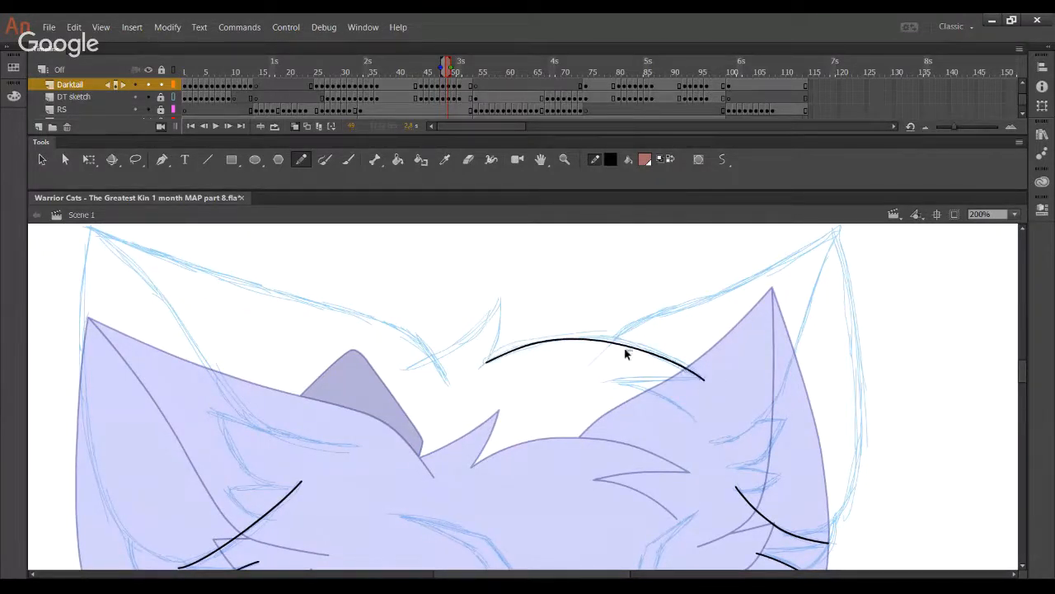
mouse_move(606, 382)
mouse_down()
mouse_move(681, 389)
mouse_move(660, 388)
mouse_move(667, 382)
mouse_move(691, 421)
mouse_move(648, 391)
mouse_move(602, 384)
mouse_up()
key(ctrl+z)
drag(457, 402, 529, 425)
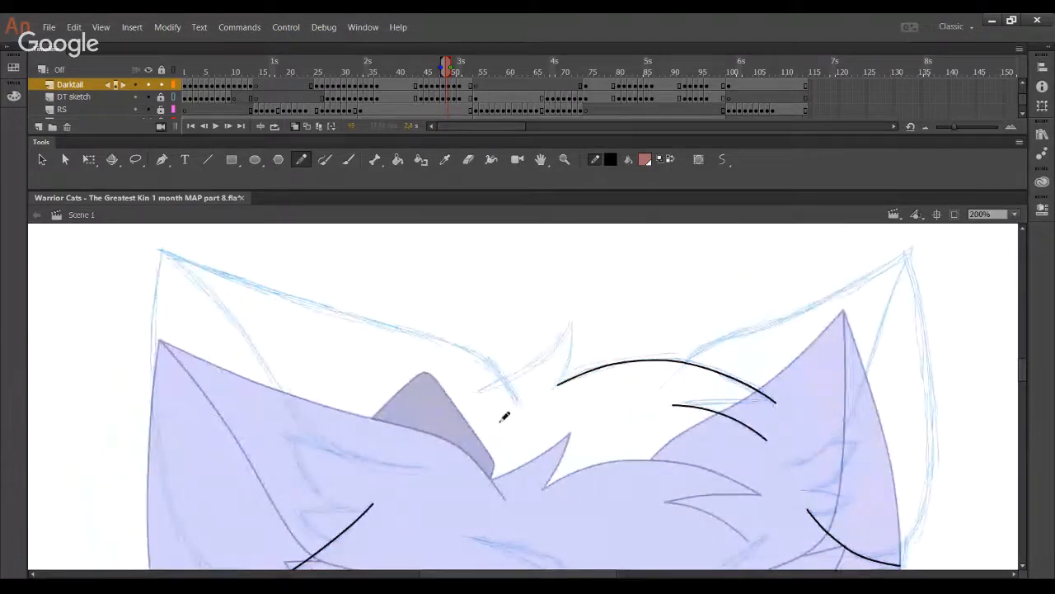
- Draw the inner edge line of the left ear from its base past the tip, redoing early attempts and bending it to the sketch
drag(417, 435, 483, 456)
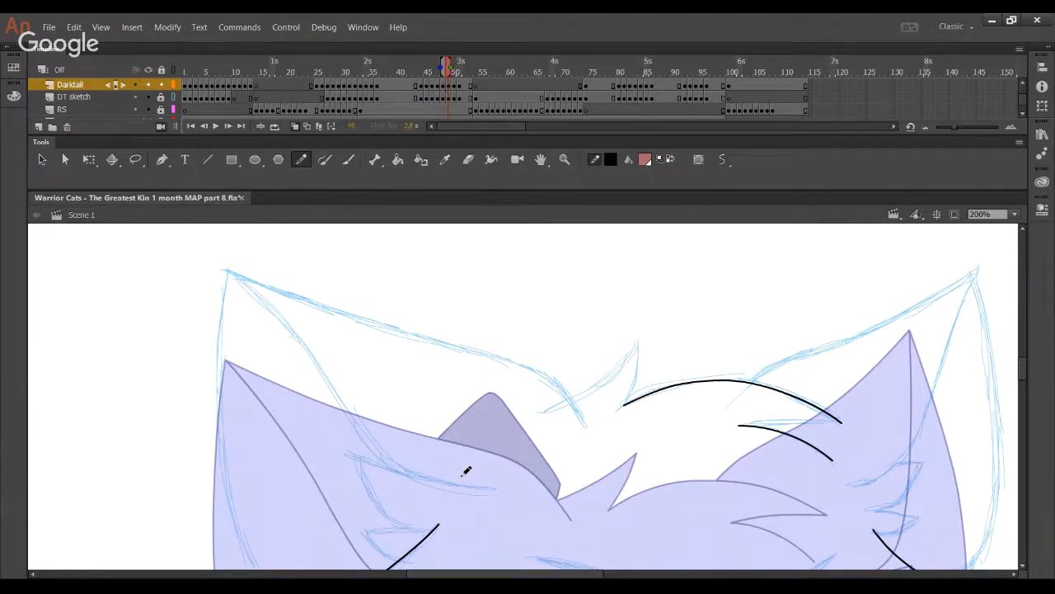
drag(357, 303, 427, 341)
key(ctrl+z)
drag(493, 490, 430, 478)
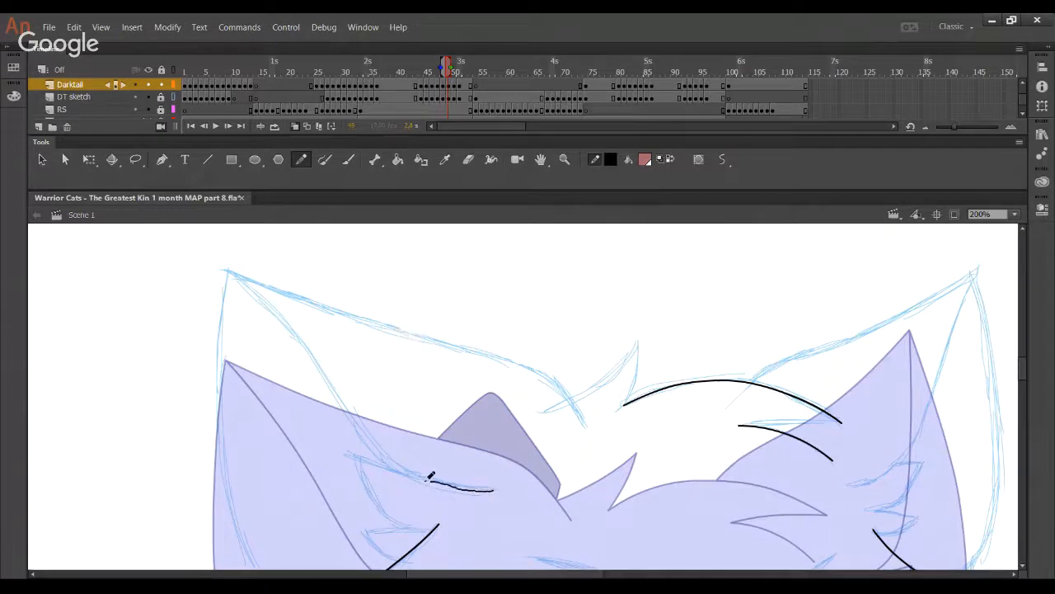
key(ctrl+z)
mouse_move(493, 488)
mouse_down()
mouse_move(413, 476)
mouse_move(380, 457)
mouse_move(295, 334)
mouse_move(205, 252)
mouse_up()
drag(348, 414, 345, 412)
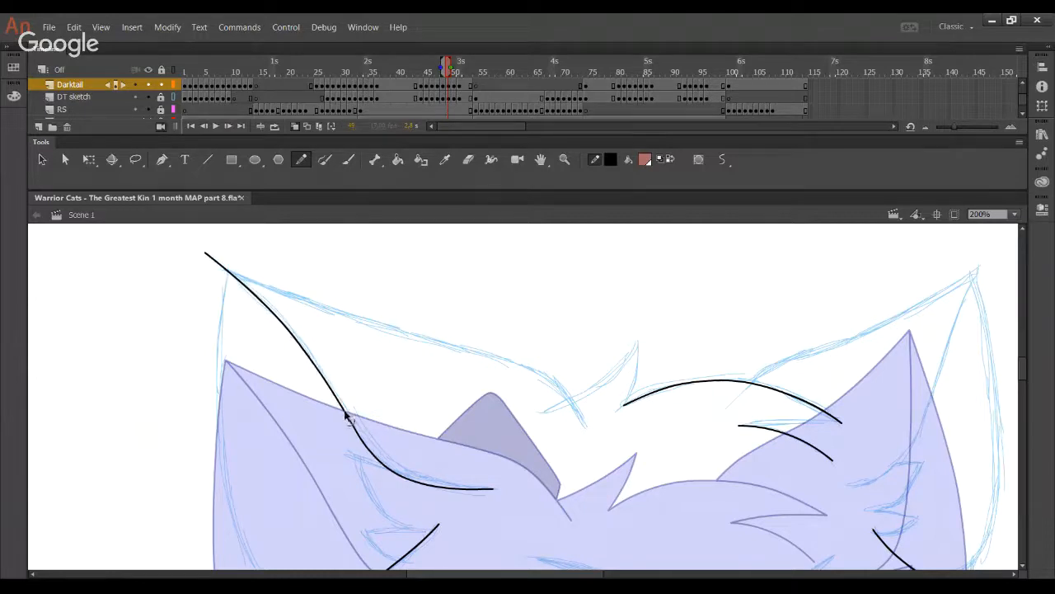
mouse_move(377, 457)
mouse_down()
mouse_move(404, 473)
mouse_move(498, 491)
mouse_move(486, 490)
mouse_up()
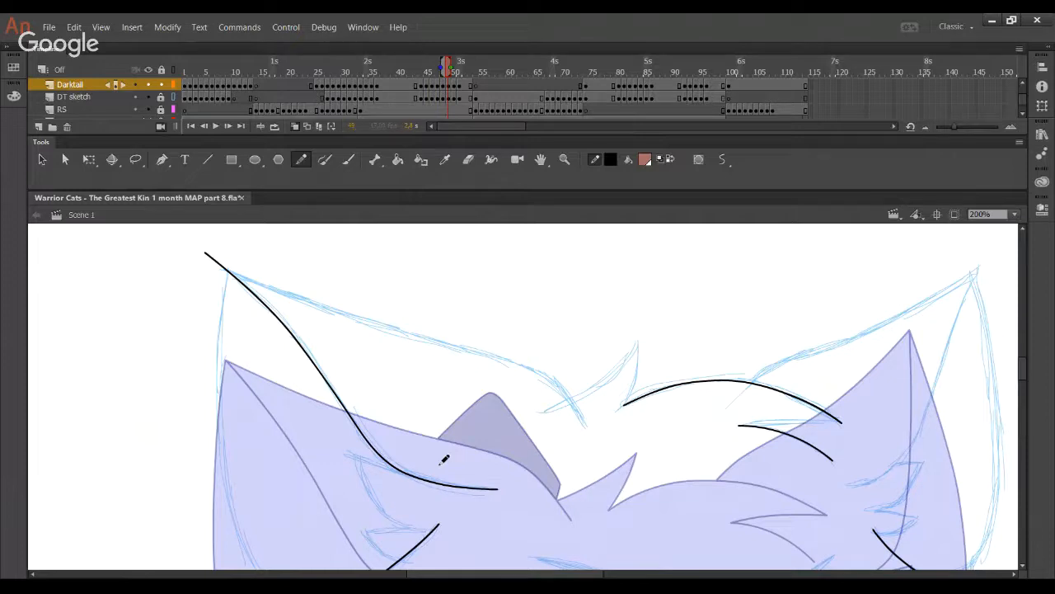
- Draw the upper edge of the left ear from the tip to the forehead and bend it to follow the sketch
mouse_move(313, 424)
mouse_down()
mouse_move(324, 301)
mouse_move(324, 321)
mouse_up()
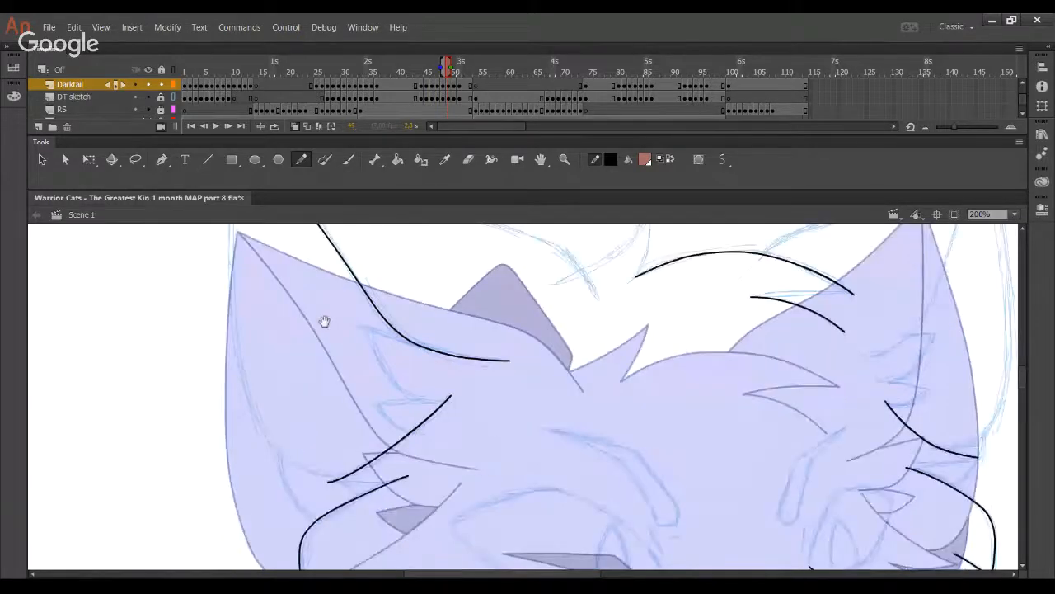
drag(409, 333, 371, 493)
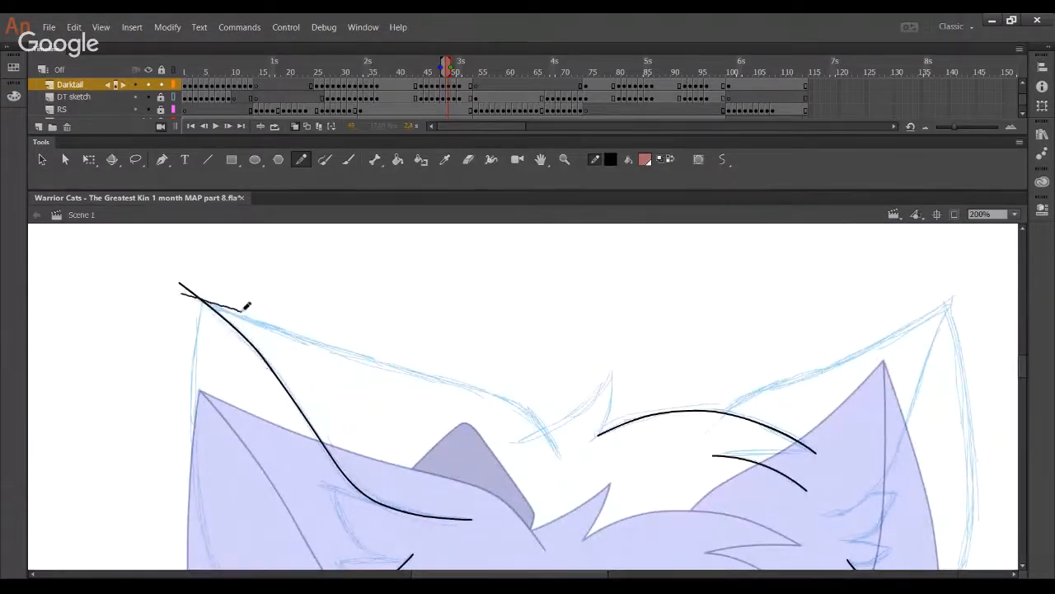
mouse_move(185, 294)
mouse_down()
mouse_move(512, 399)
mouse_move(558, 456)
mouse_up()
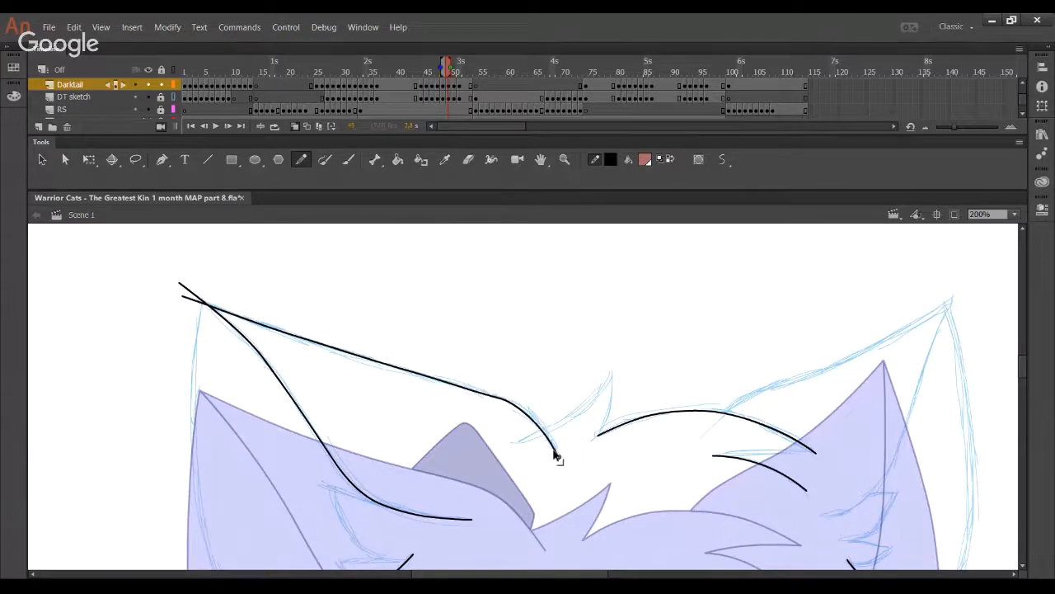
drag(529, 414, 471, 386)
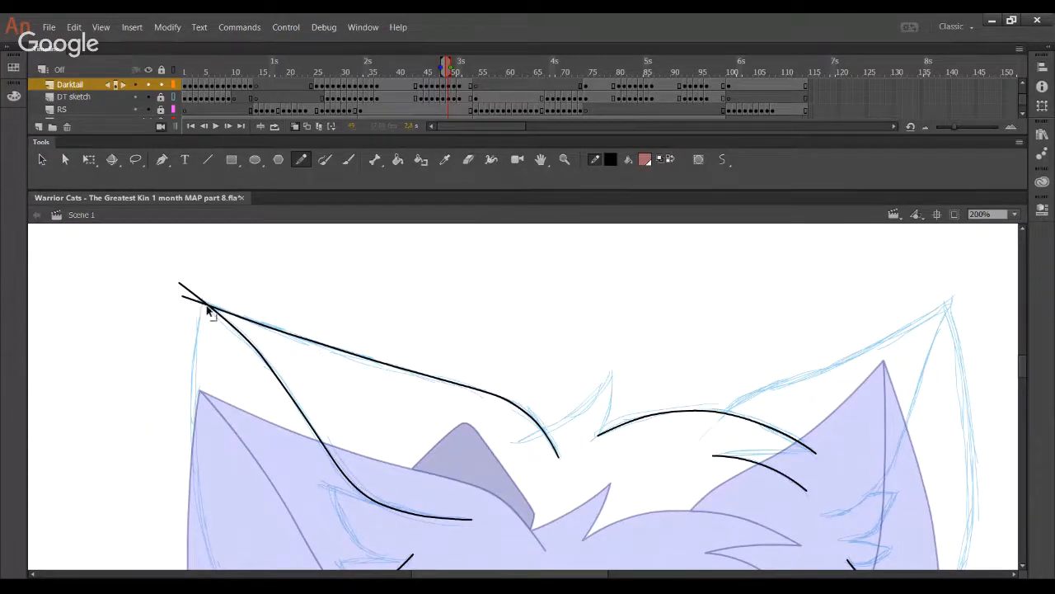
drag(202, 303, 200, 301)
- Draw the forehead tuft line rising from the left ear's upper edge and delete the excess end
mouse_move(511, 450)
mouse_down()
mouse_move(346, 342)
mouse_move(433, 286)
mouse_move(448, 262)
mouse_move(400, 315)
mouse_up()
click(363, 328)
key(Delete)
mouse_move(309, 415)
mouse_down()
mouse_move(491, 327)
mouse_move(502, 214)
mouse_move(536, 366)
mouse_up()
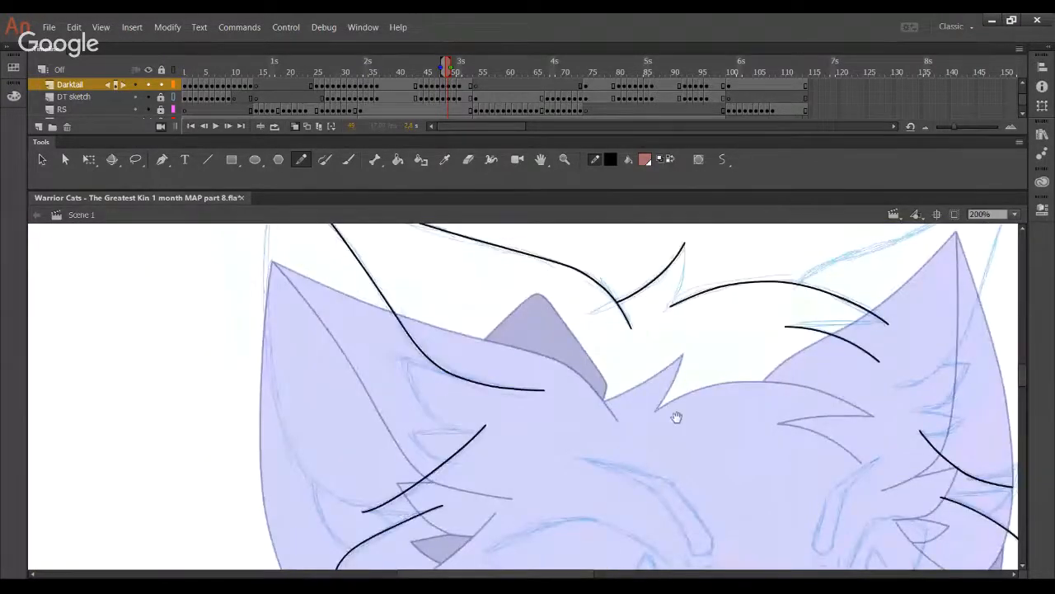
- Look over the inked chest, mouth and cheek lines against the sketch
drag(678, 419, 455, 277)
drag(346, 441, 438, 249)
drag(514, 389, 593, 235)
drag(596, 367, 740, 207)
drag(487, 457, 369, 523)
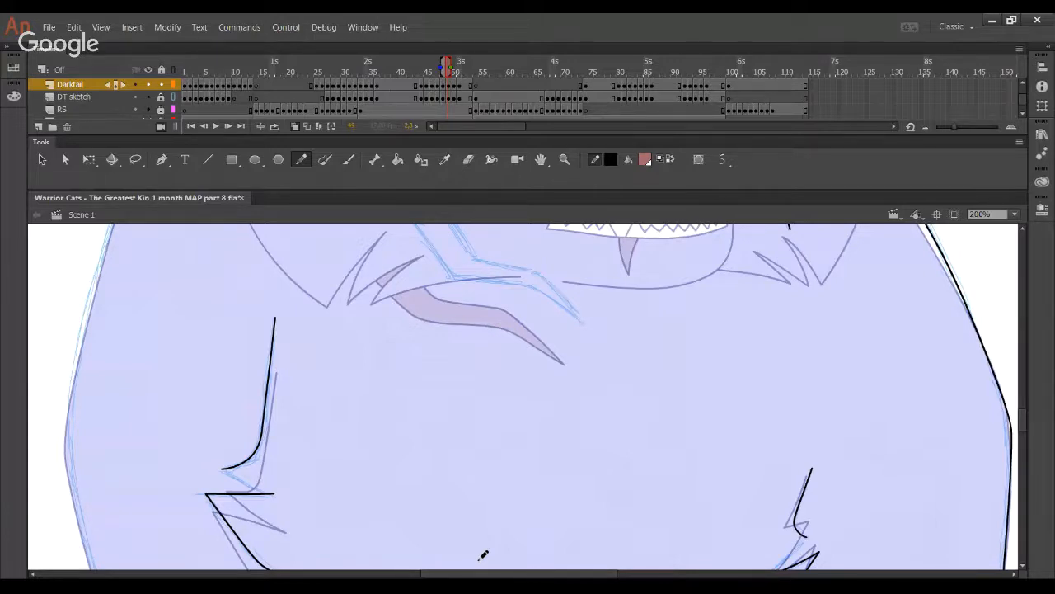
key(space)
drag(448, 288, 421, 498)
drag(458, 402, 530, 476)
key(ctrl+z)
key(space)
drag(740, 285, 582, 424)
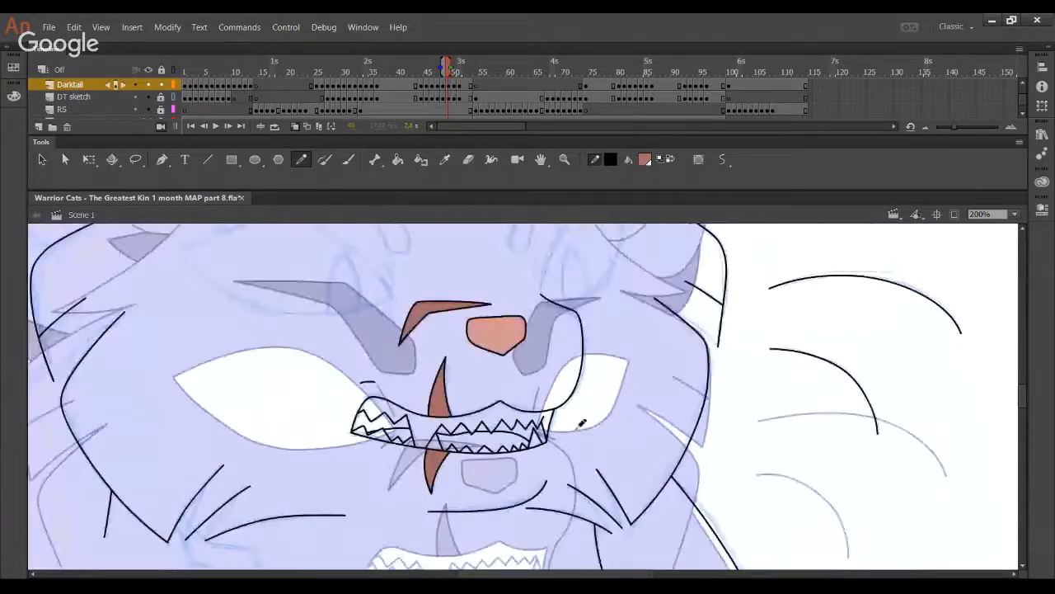
- Draw the inner edge line of the right ear, redo it, extend it past the tip and bend it to the sketch
key(space)
drag(640, 246, 590, 481)
mouse_move(574, 381)
mouse_down()
mouse_move(606, 470)
mouse_move(524, 534)
mouse_up()
mouse_move(508, 492)
mouse_down()
mouse_move(564, 463)
mouse_move(613, 329)
mouse_up()
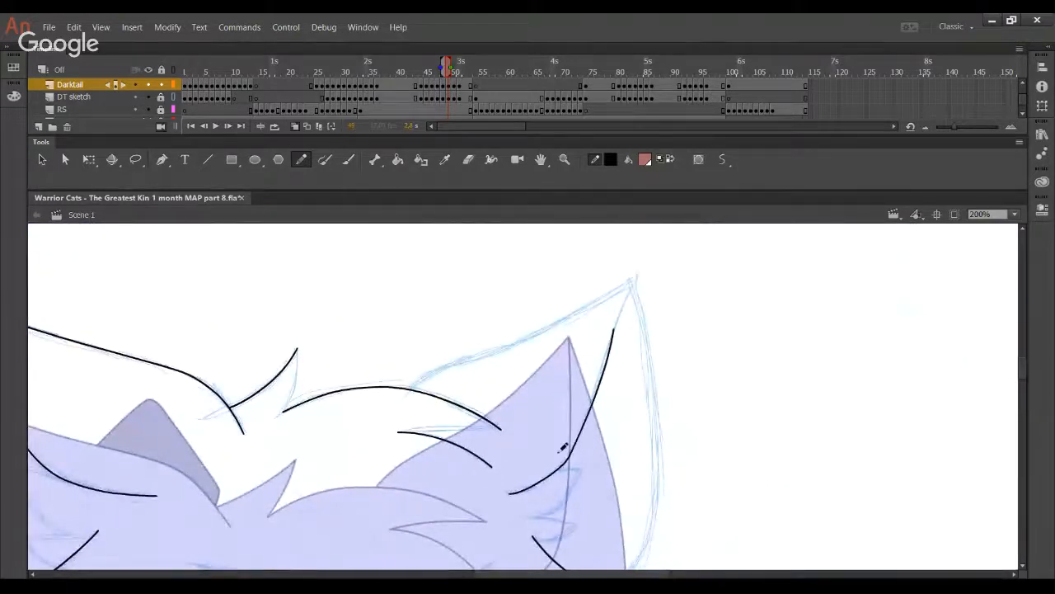
key(ctrl+z)
mouse_move(509, 492)
mouse_down()
mouse_move(565, 464)
mouse_move(620, 289)
mouse_move(625, 320)
mouse_move(644, 270)
mouse_up()
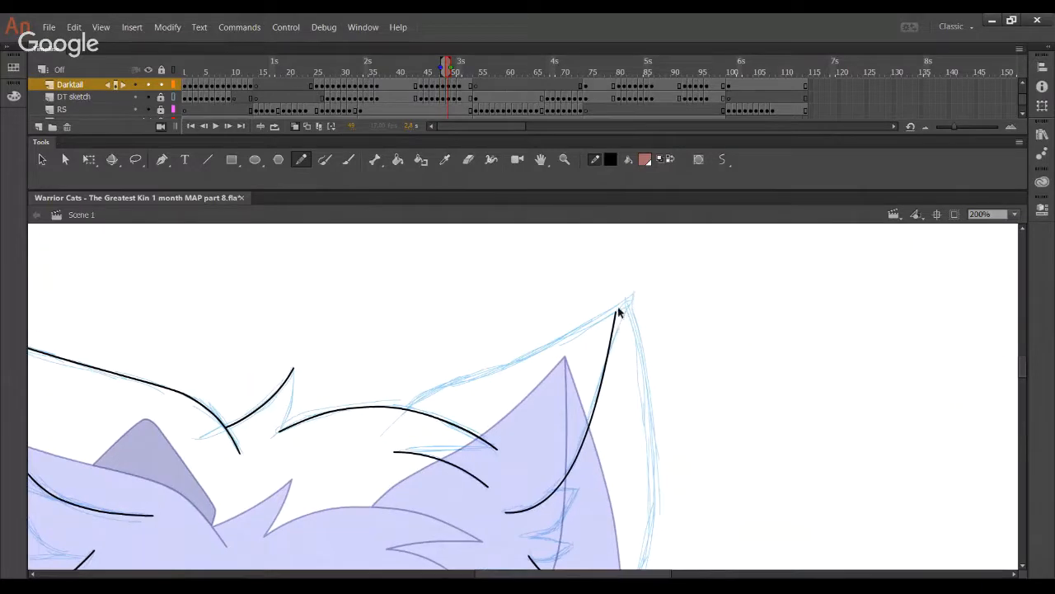
drag(617, 312, 657, 237)
mouse_move(617, 342)
mouse_down()
mouse_move(624, 301)
mouse_move(628, 309)
mouse_up()
drag(536, 499, 549, 496)
drag(658, 239, 664, 239)
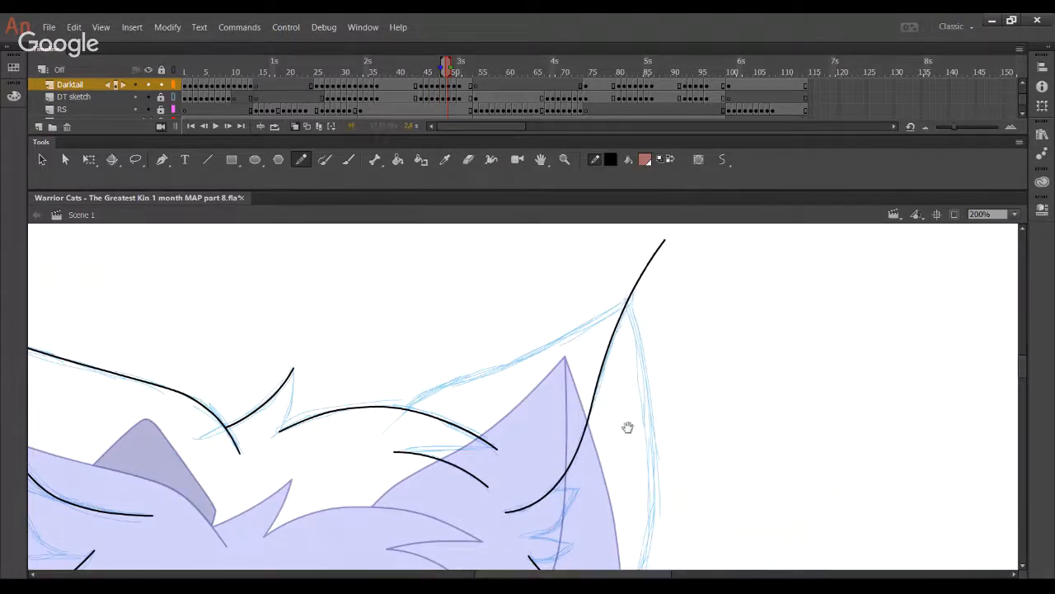
- Draw the outer edge of the right ear from its base up past the tip, redoing the strokes that miss the sketch
drag(624, 424, 565, 317)
drag(504, 496, 571, 483)
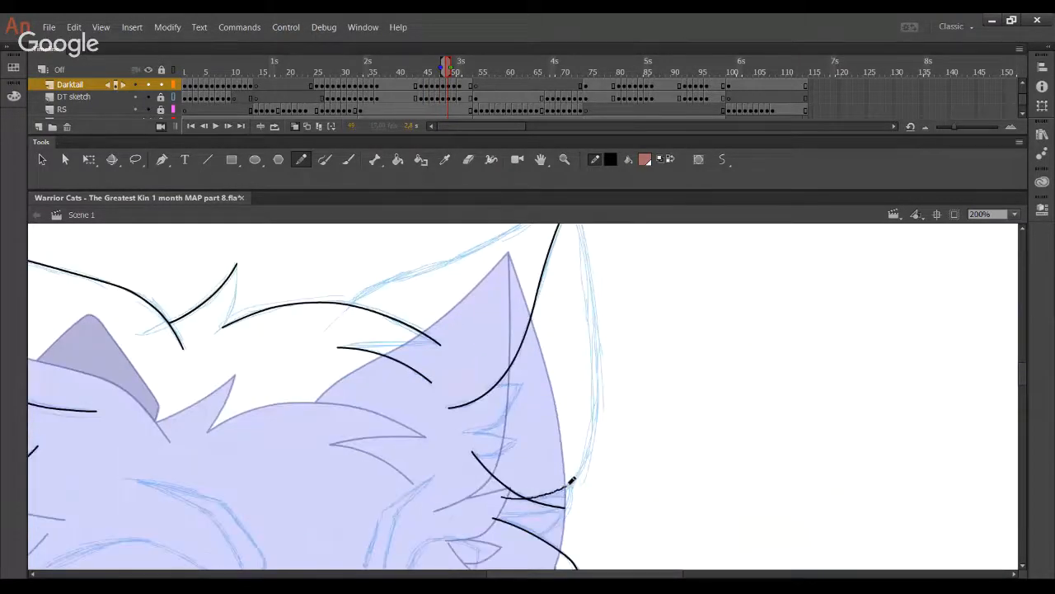
key(ctrl+z)
drag(505, 494, 573, 485)
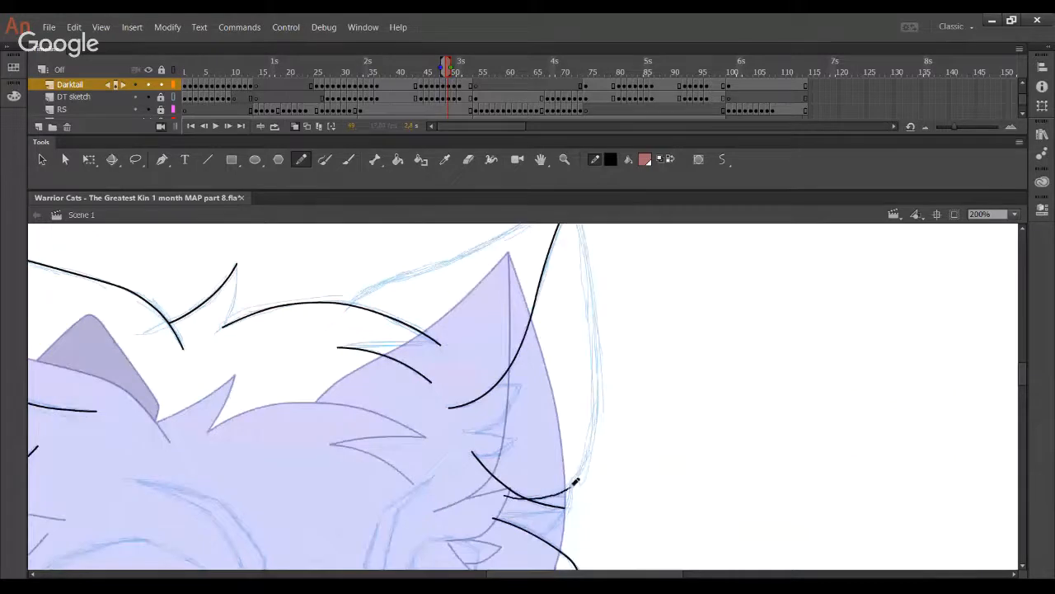
scroll(581, 403, up, 4)
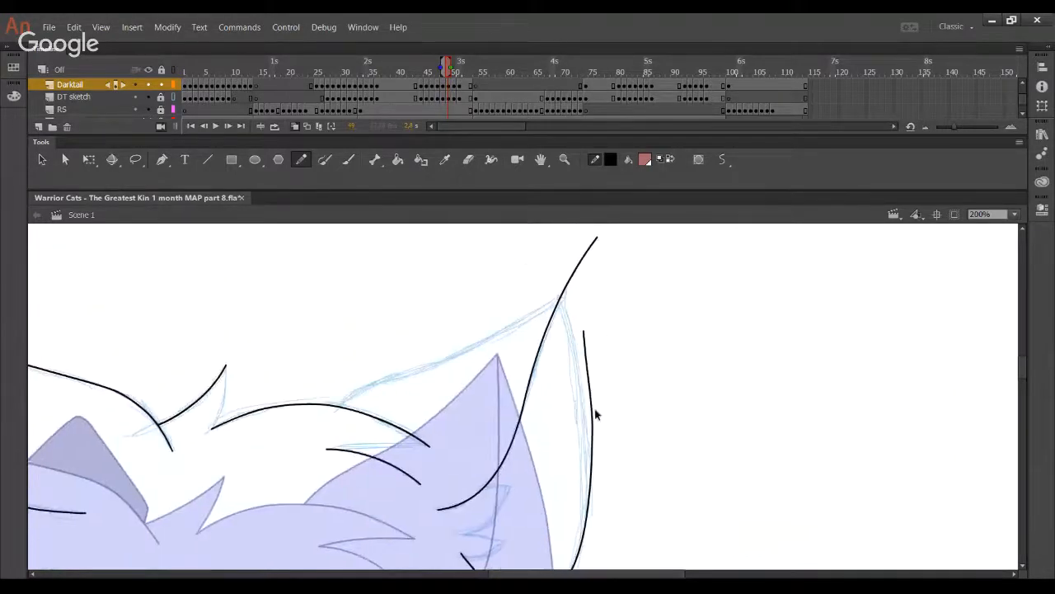
key(ctrl+z)
drag(592, 419, 557, 266)
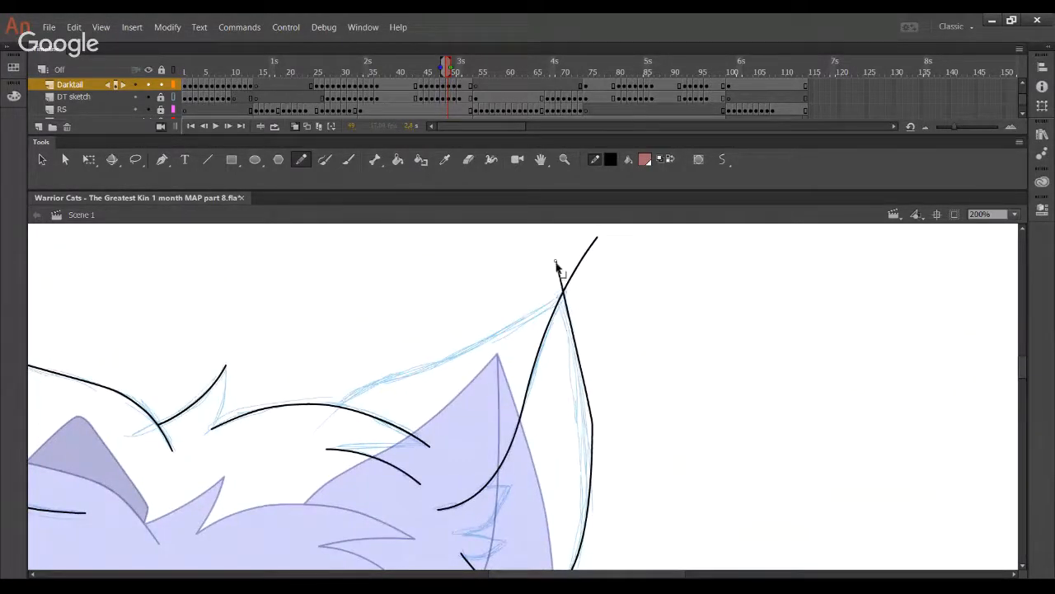
- Delete the crossing line ends above the right ear's tip and bend its outer edge into a smooth curve
ctrl+click(561, 276)
key(Delete)
ctrl+click(572, 276)
key(Delete)
drag(589, 398, 580, 364)
- Draw the curved fur line below the base of the right ear and delete its excess ends
key(space)
mouse_move(567, 452)
mouse_down()
mouse_move(556, 391)
mouse_move(576, 322)
mouse_up()
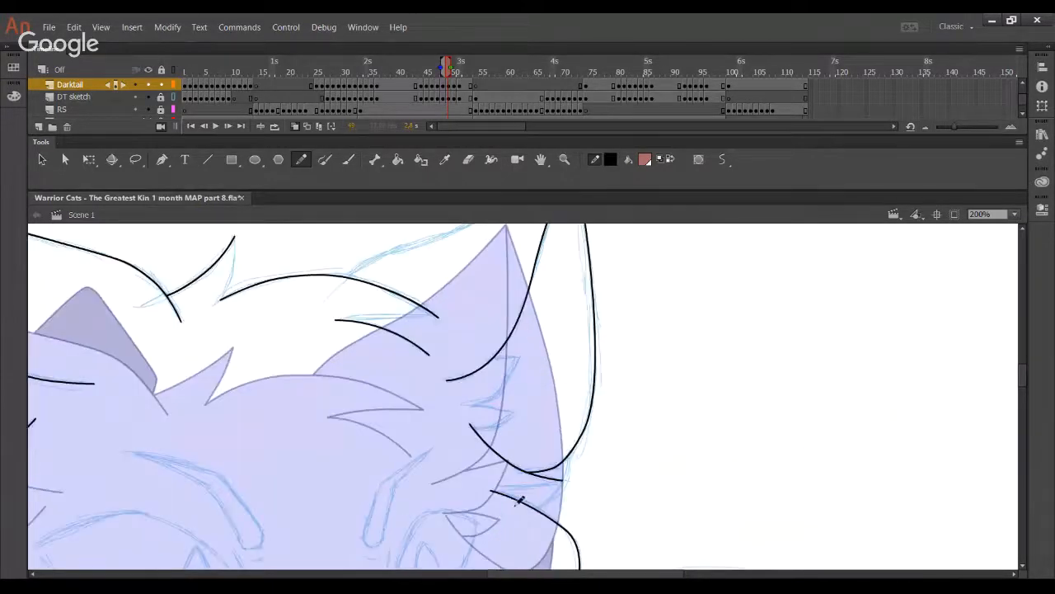
drag(514, 508, 576, 403)
ctrl+click(576, 434)
ctrl+shift+click(523, 510)
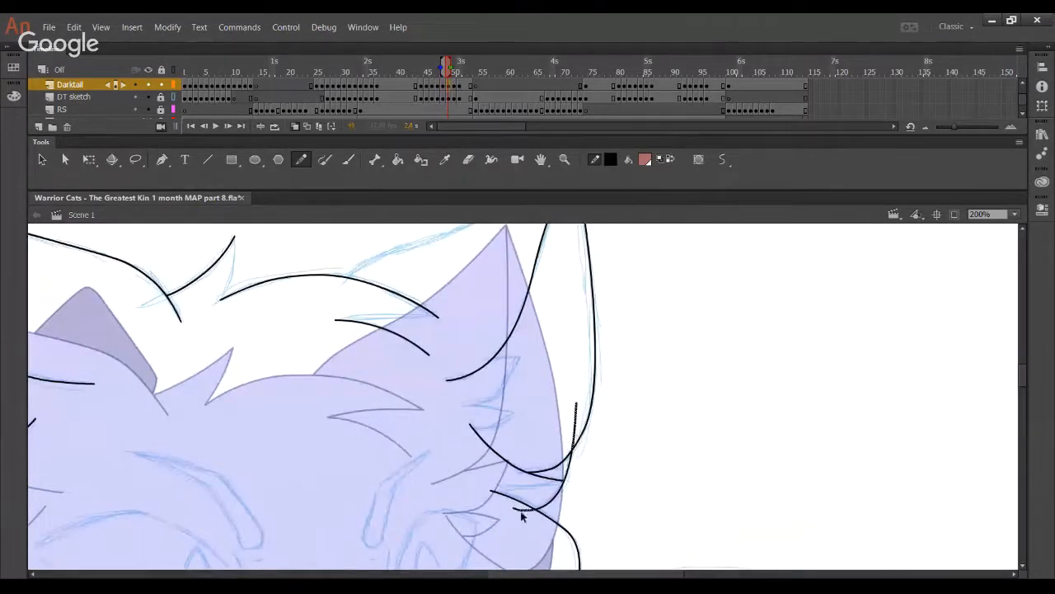
key(Delete)
- Draw the upper edge of the right ear from the head line to the tip, hiding the DT sketch layer, and smooth it
drag(459, 331, 511, 449)
drag(388, 412, 438, 366)
drag(410, 385, 554, 320)
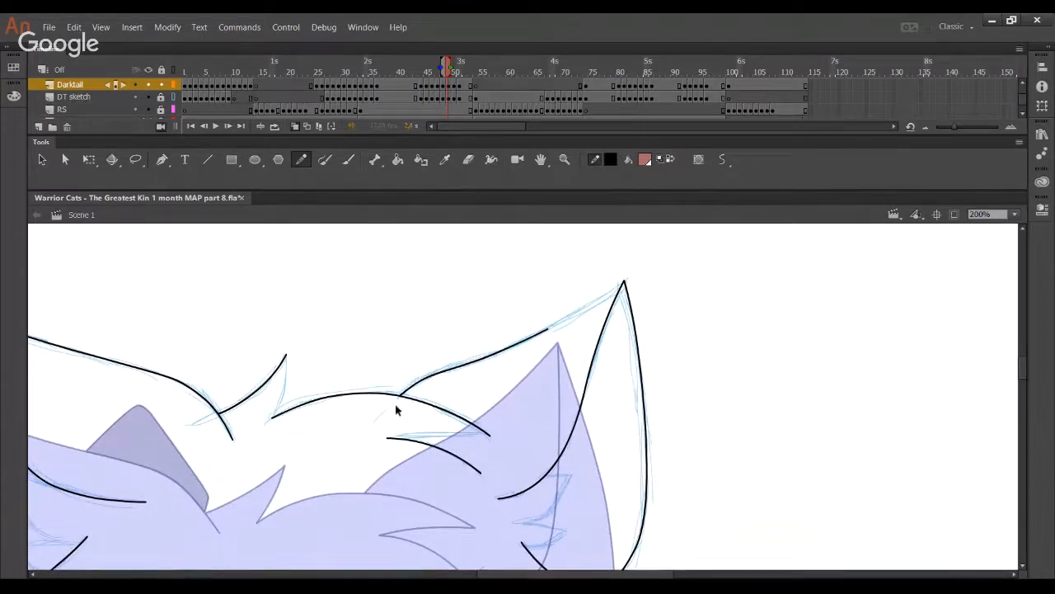
click(147, 96)
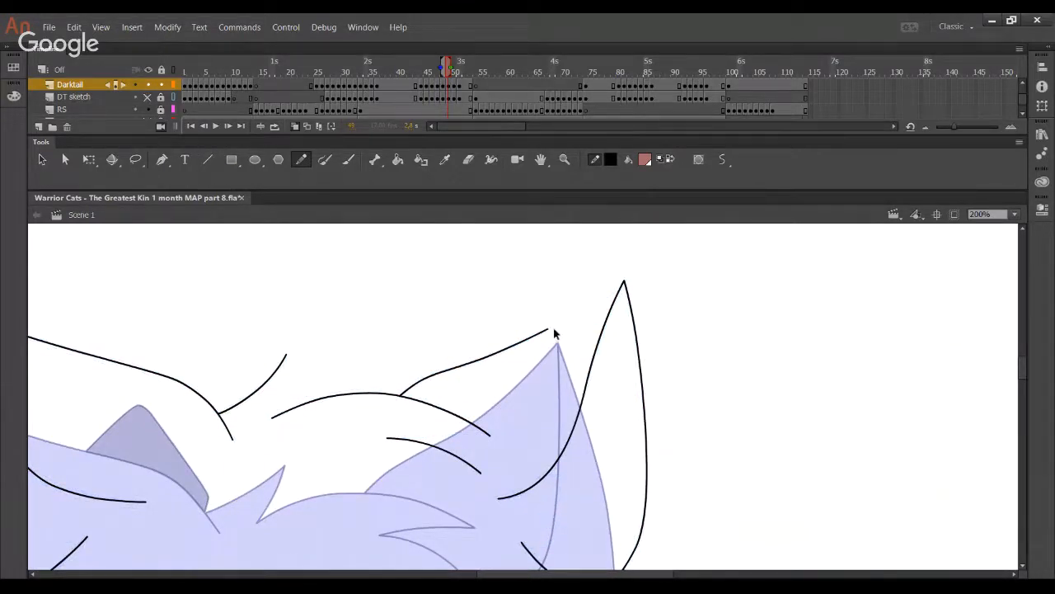
drag(552, 332, 624, 282)
drag(548, 324, 554, 326)
drag(499, 348, 504, 349)
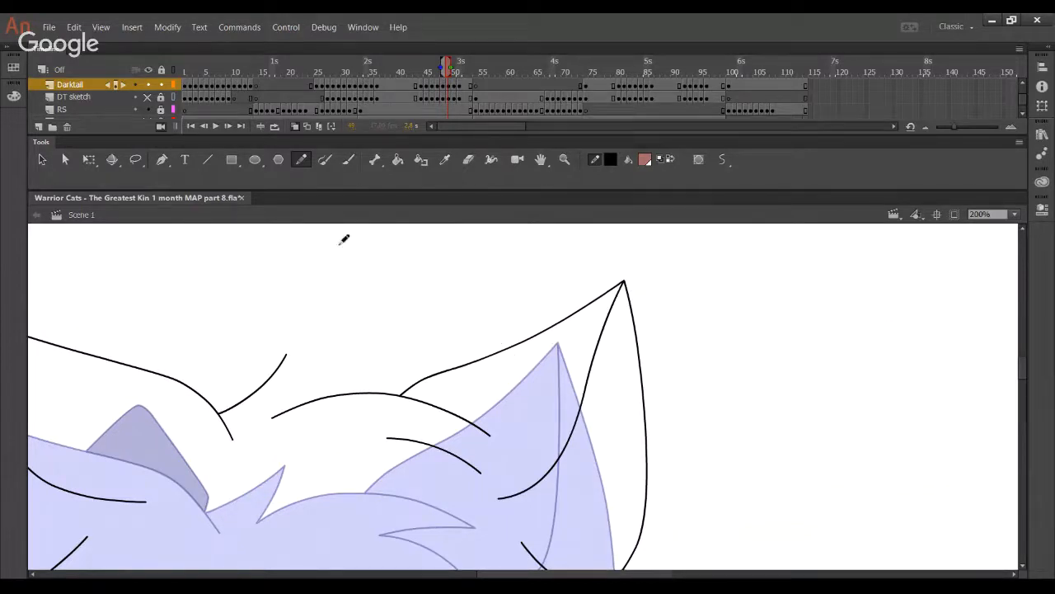
- Show the DT sketch layer again and look over the inked lines of the head, chest and cheeks
click(146, 85)
click(146, 85)
click(147, 98)
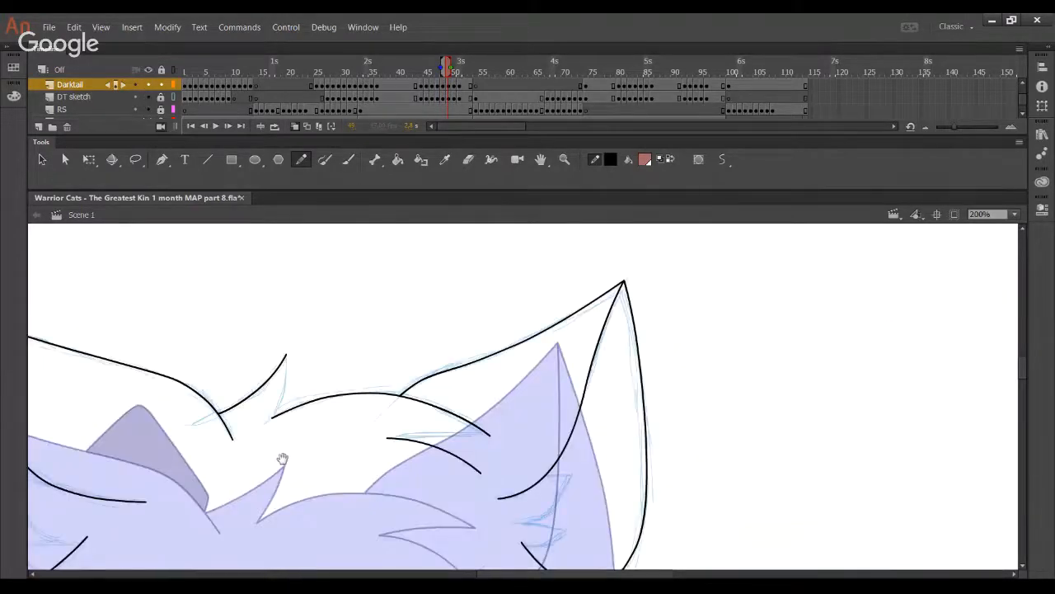
drag(283, 459, 440, 349)
mouse_move(351, 520)
mouse_down()
mouse_move(438, 386)
mouse_move(540, 477)
mouse_move(592, 493)
mouse_up()
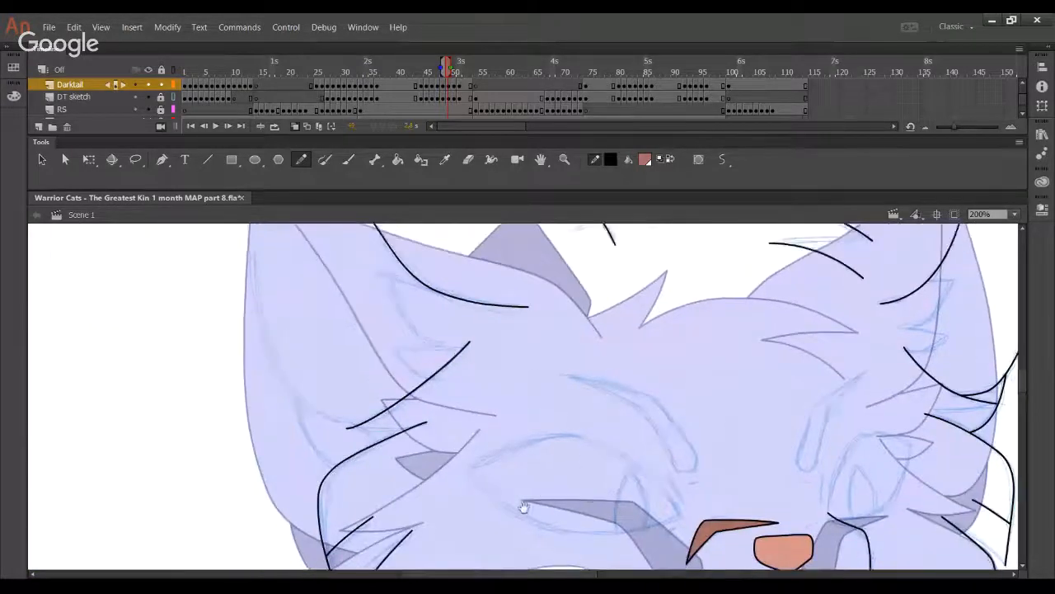
drag(523, 507, 444, 356)
drag(480, 490, 471, 327)
drag(438, 504, 399, 295)
drag(374, 557, 391, 417)
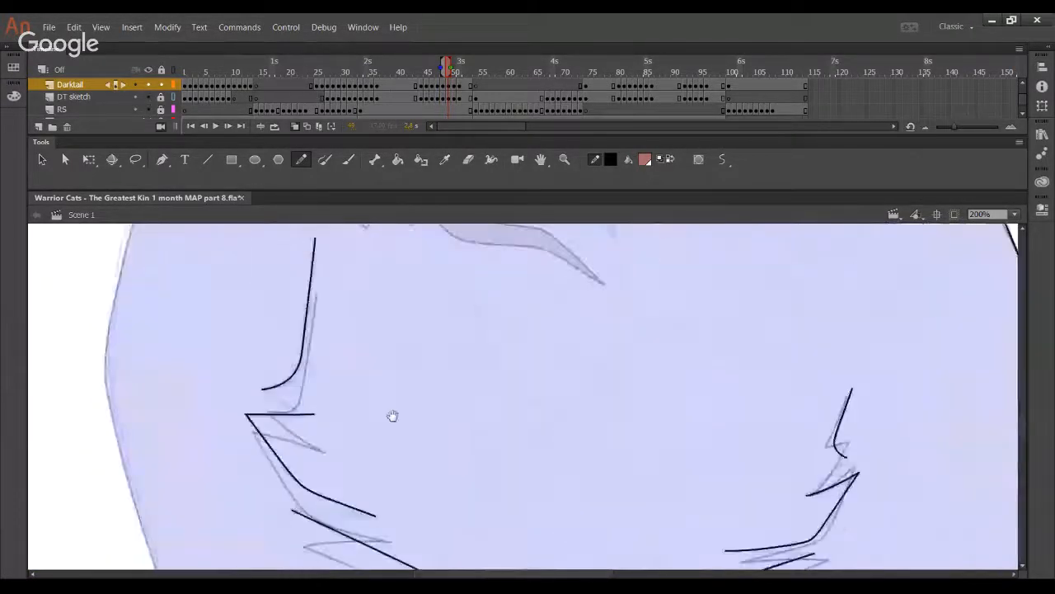
drag(423, 554, 444, 573)
drag(587, 506, 479, 408)
drag(477, 554, 476, 511)
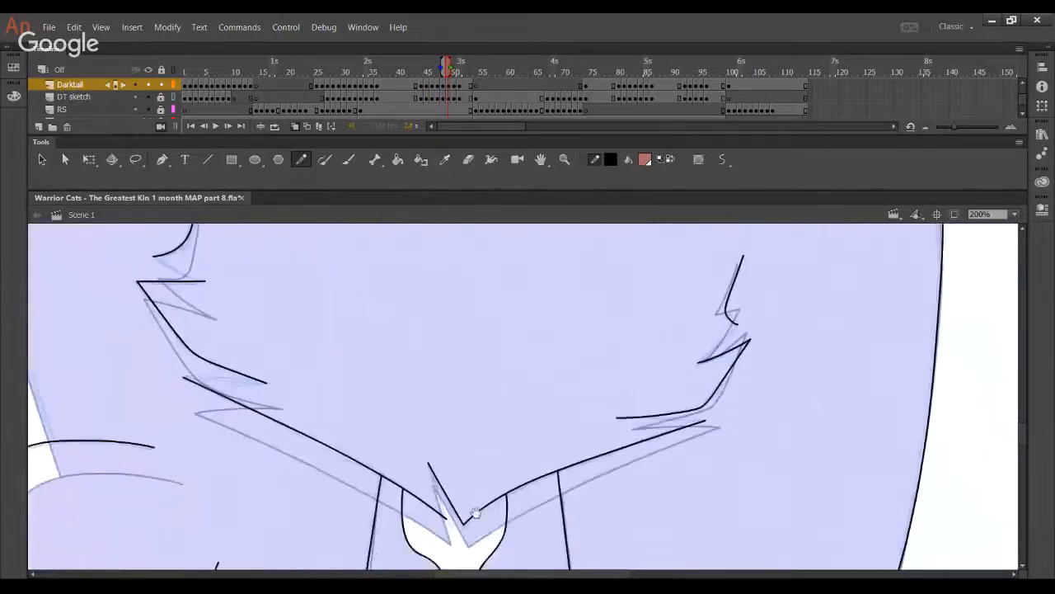
drag(520, 235, 485, 567)
drag(512, 320, 487, 516)
drag(460, 316, 488, 487)
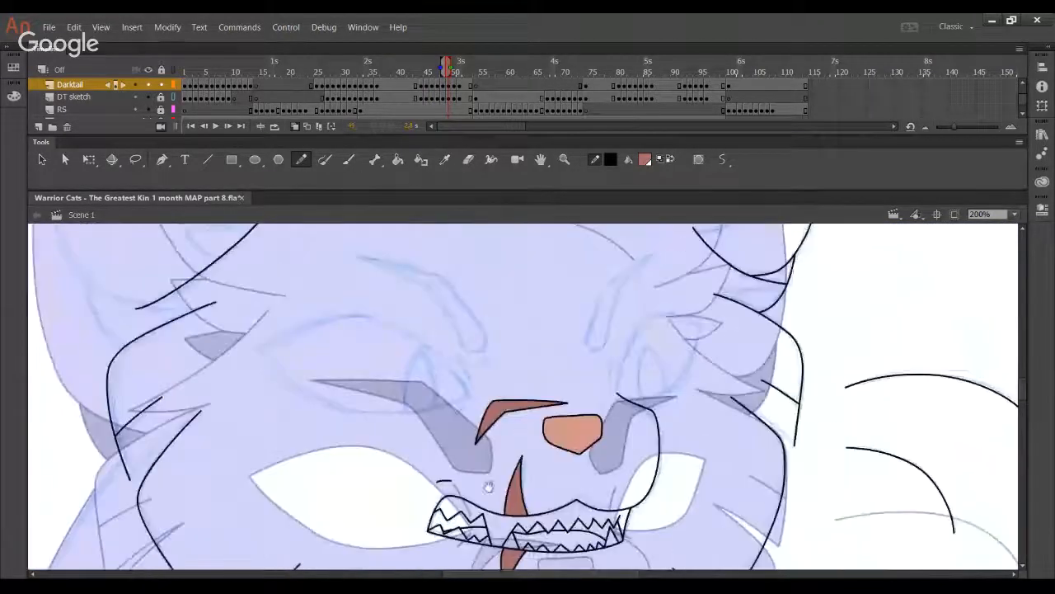
drag(464, 409, 493, 473)
mouse_move(485, 372)
mouse_down()
mouse_move(500, 449)
mouse_move(528, 445)
mouse_move(642, 507)
mouse_up()
- Hide the DT sketch layer and draw the short line closing the fur spike between the left ear base and cheek
click(149, 97)
drag(344, 432, 399, 232)
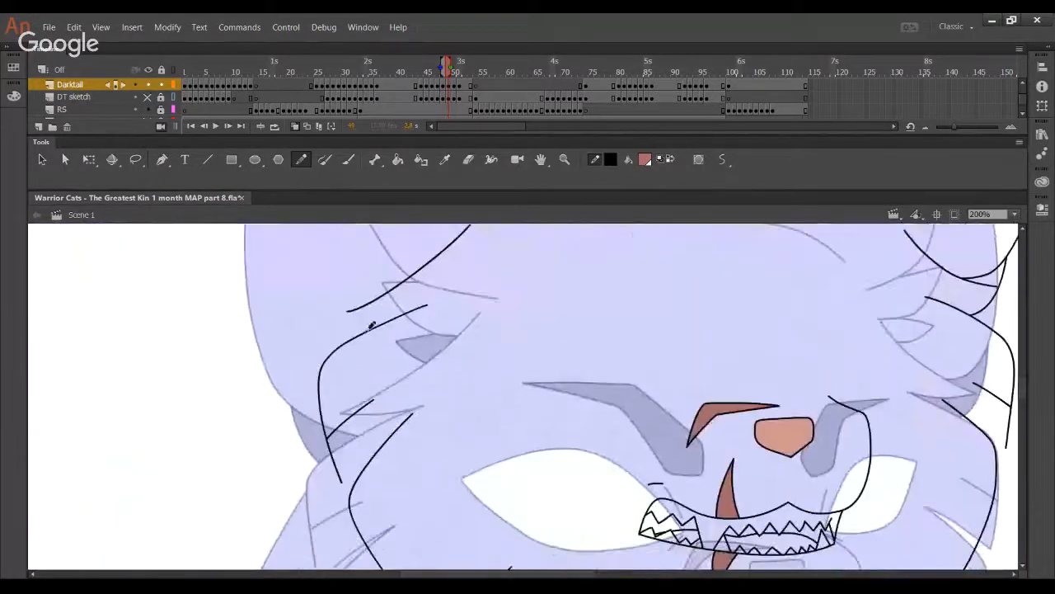
drag(353, 313, 423, 305)
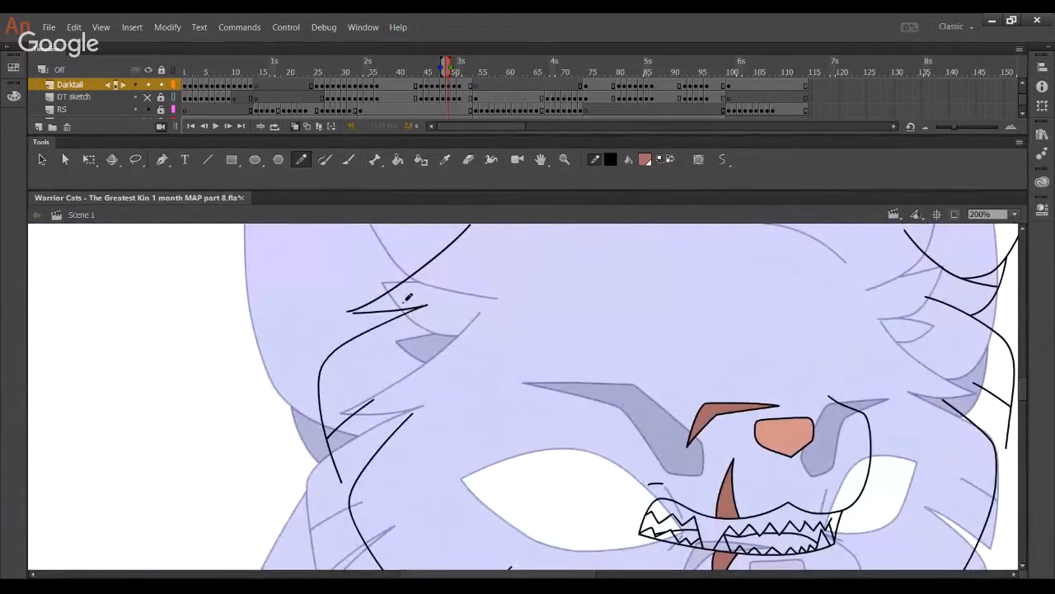
key(ctrl+z)
key(ctrl+y)
- Draw the line closing the spike between the upper and lower outlines of the left cheek
drag(383, 390, 320, 262)
mouse_move(283, 351)
mouse_down()
mouse_move(349, 285)
mouse_move(335, 298)
mouse_up()
drag(287, 354, 278, 353)
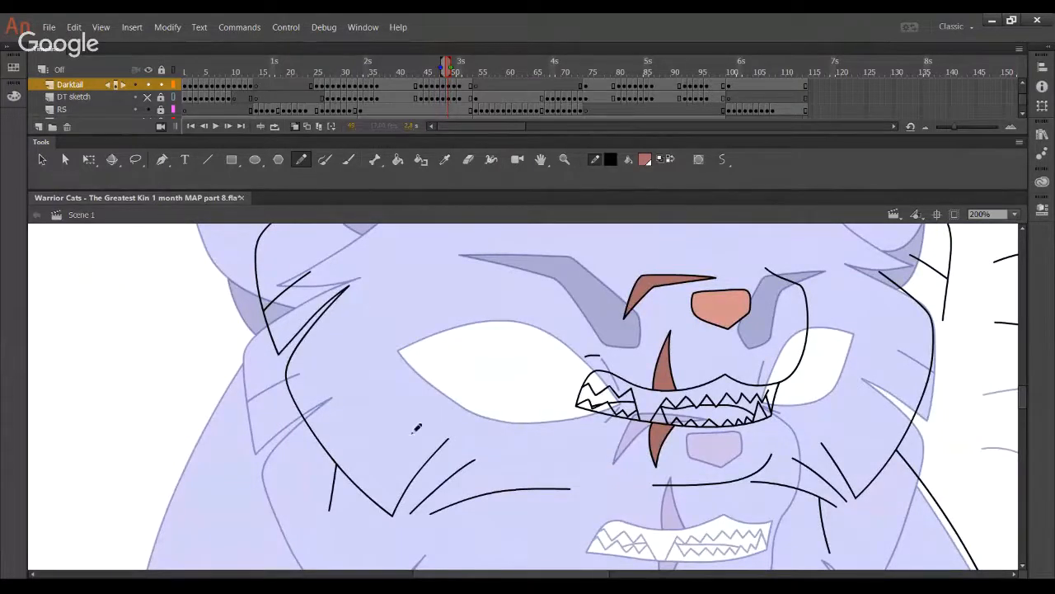
- Connect the fur strokes at the bottom of the left cheek into pointed spikes, redoing the first attempt
mouse_move(429, 488)
mouse_down()
mouse_move(321, 411)
mouse_move(371, 401)
mouse_up()
key(ctrl+z)
drag(340, 435, 385, 394)
drag(341, 435, 335, 444)
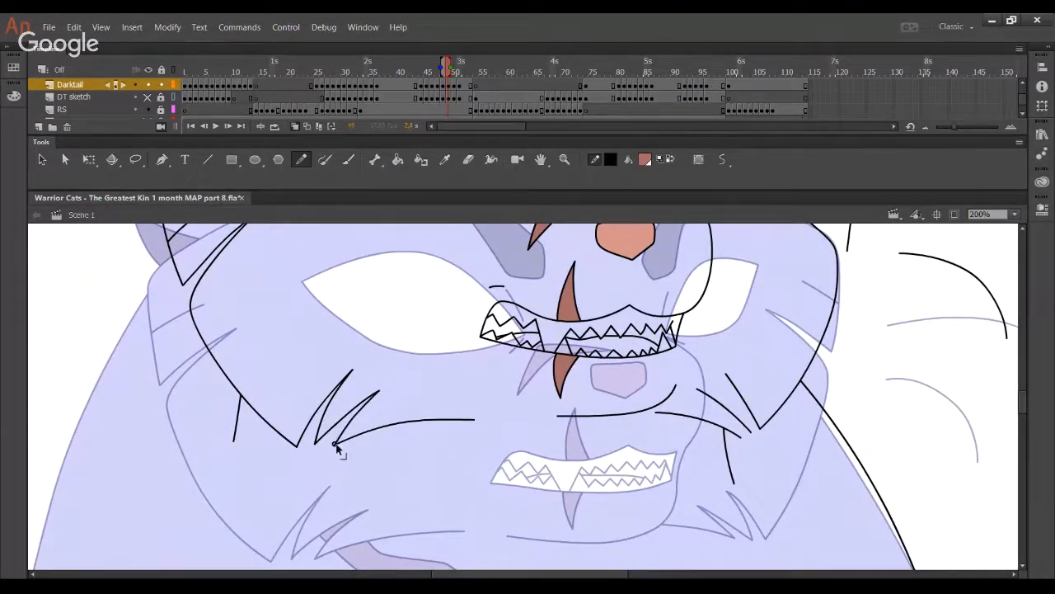
- Close the fur tuft on top of the head and the spike beside it near the right ear with short lines
drag(374, 397, 406, 400)
key(ctrl+z)
drag(516, 304, 422, 572)
mouse_move(428, 202)
mouse_down()
mouse_move(395, 355)
mouse_move(400, 321)
mouse_up()
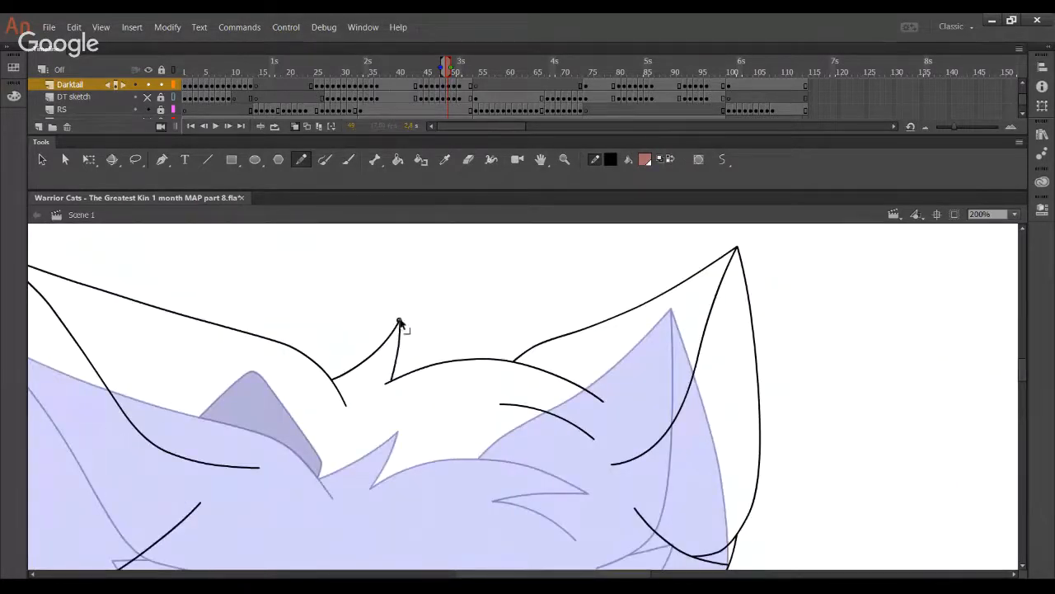
drag(392, 379, 399, 358)
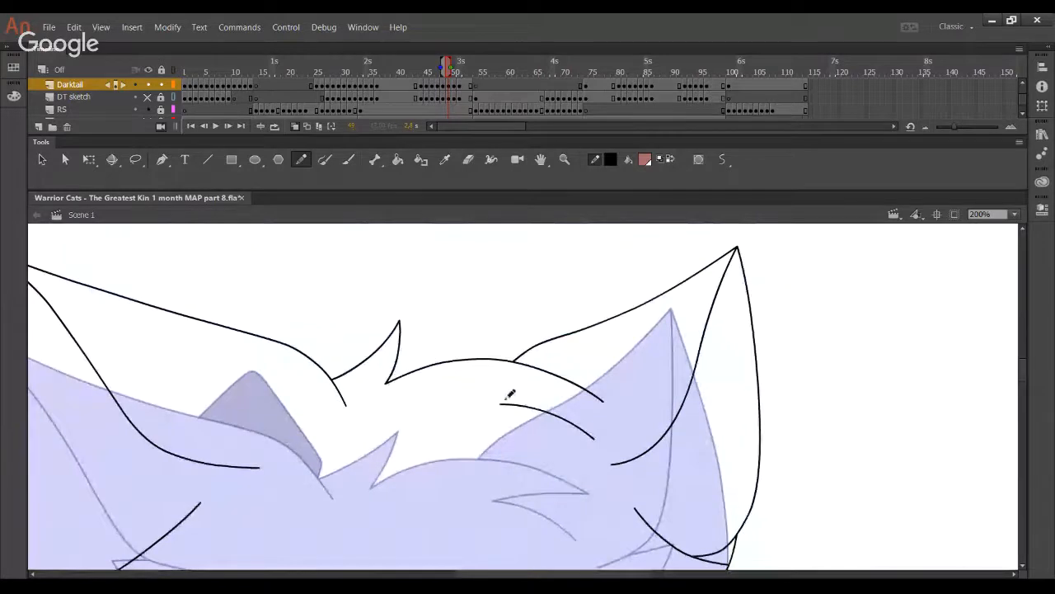
drag(502, 401, 603, 402)
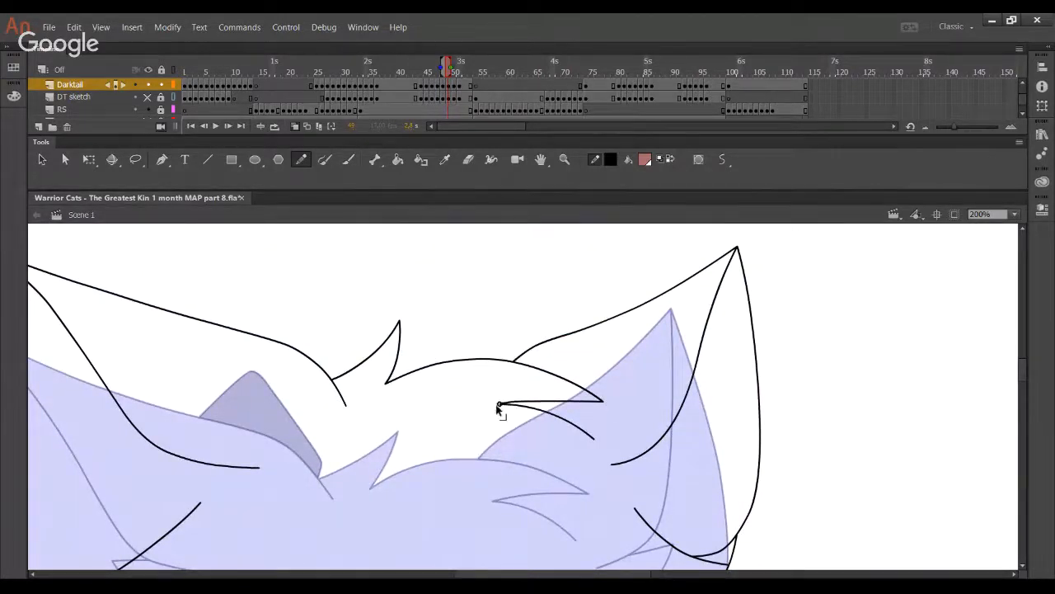
drag(499, 404, 502, 405)
- Draw the lines closing the fur spikes at the right ear base and along the upper right cheek
mouse_move(547, 502)
mouse_down()
mouse_move(455, 423)
mouse_move(371, 258)
mouse_up()
drag(499, 314, 575, 302)
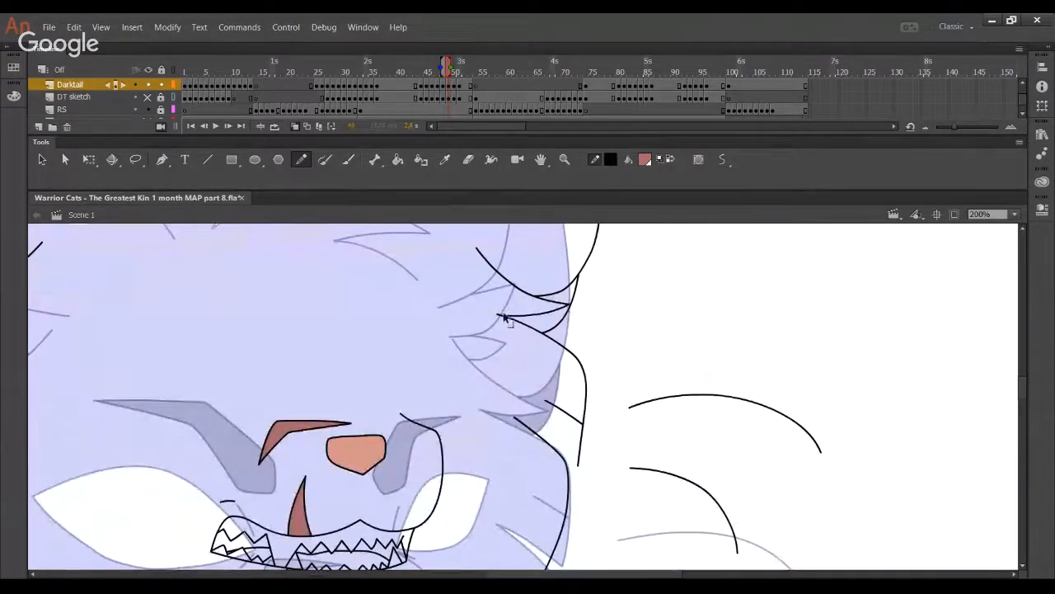
drag(511, 451, 491, 332)
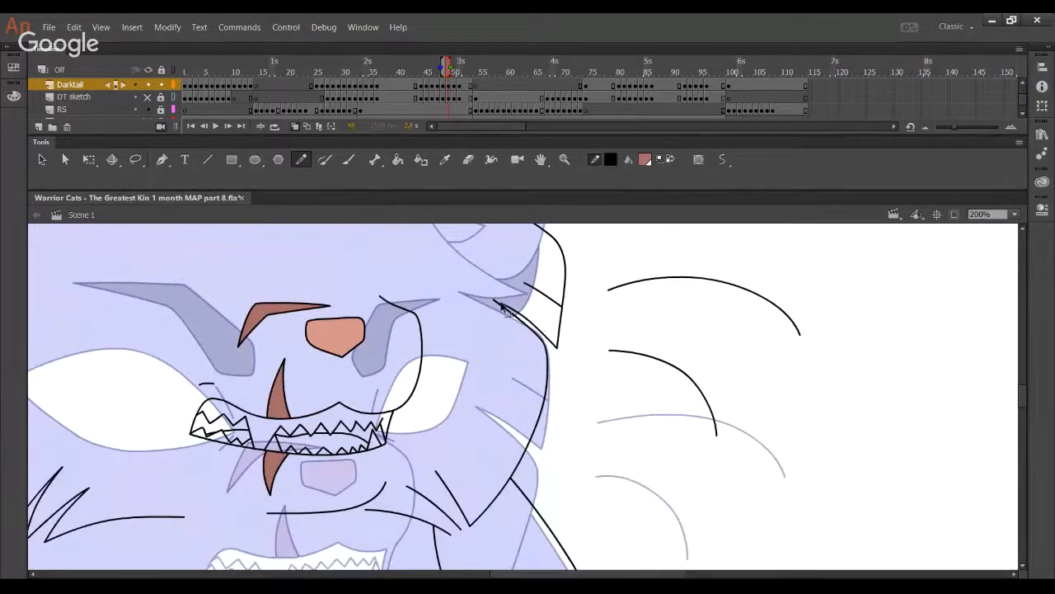
drag(498, 304, 545, 345)
- Connect the fur strokes at the bottom of the right cheek into pointed spikes
drag(422, 508, 492, 377)
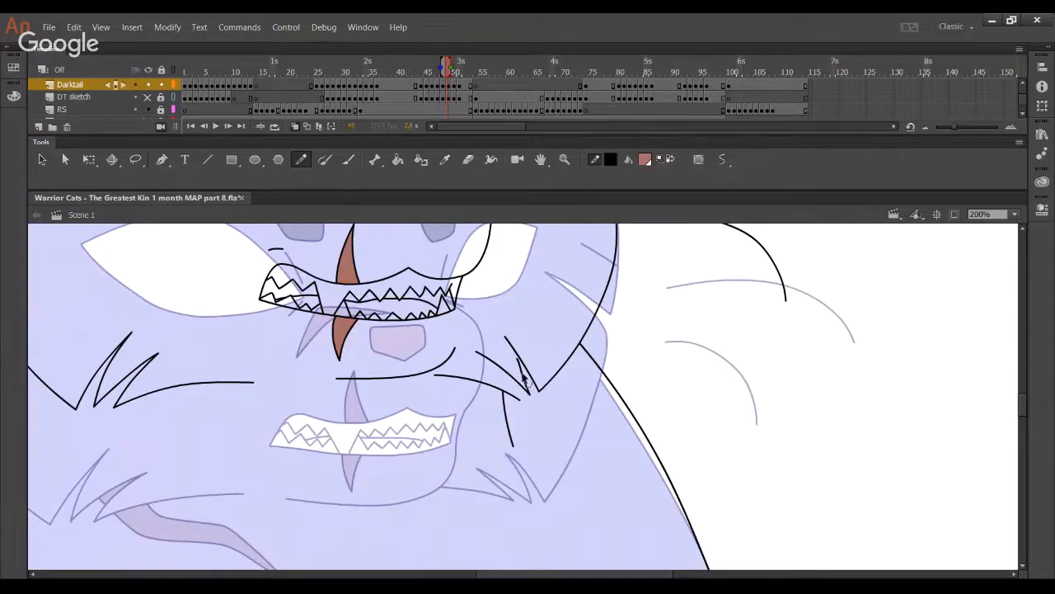
key(ctrl+z)
mouse_move(504, 336)
mouse_down()
mouse_move(521, 368)
mouse_move(555, 308)
mouse_up()
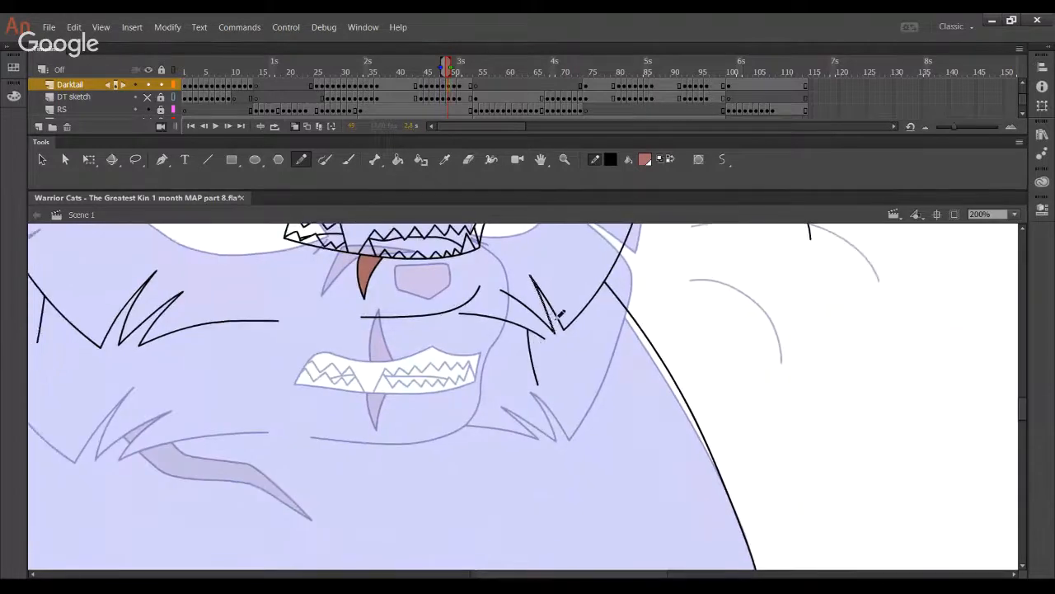
mouse_move(505, 285)
mouse_down()
mouse_move(544, 338)
mouse_move(528, 305)
mouse_move(501, 290)
mouse_up()
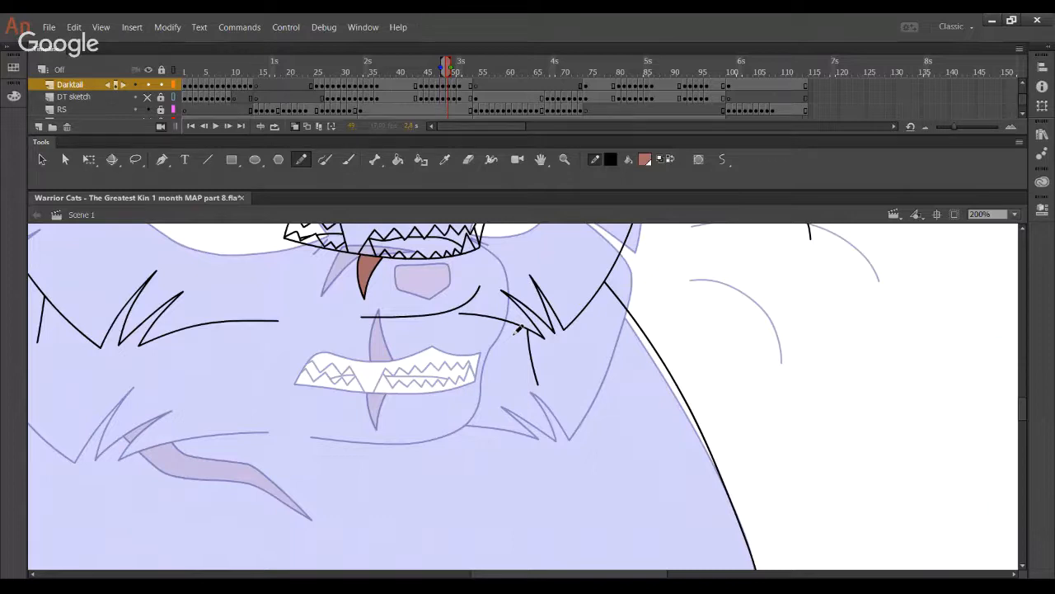
- Close the fur spikes on the lower left edge of the chest and at its central tip
key(space)
drag(338, 471, 454, 258)
drag(377, 384, 479, 234)
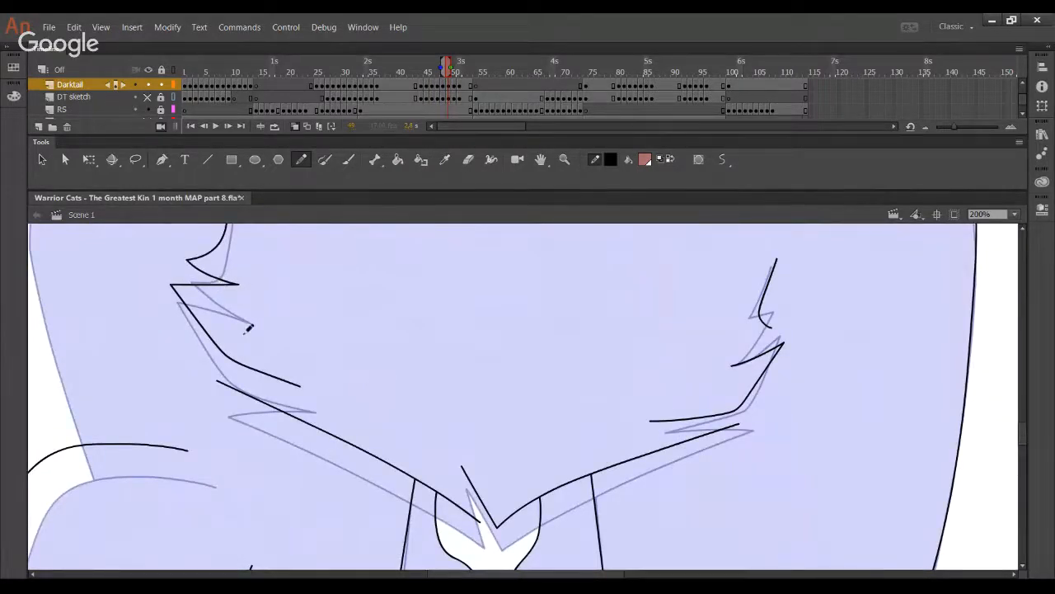
mouse_move(221, 379)
mouse_down()
mouse_move(299, 385)
mouse_move(270, 383)
mouse_up()
drag(479, 516, 463, 467)
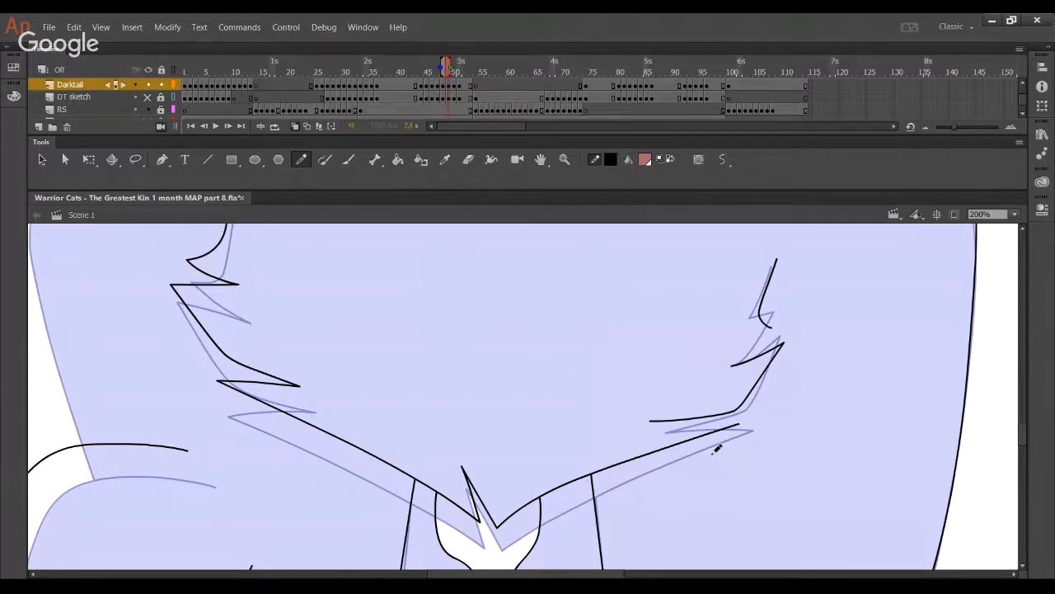
- Close the two fur spikes along the right edge of the chest, redoing strokes that miss
drag(669, 421, 735, 424)
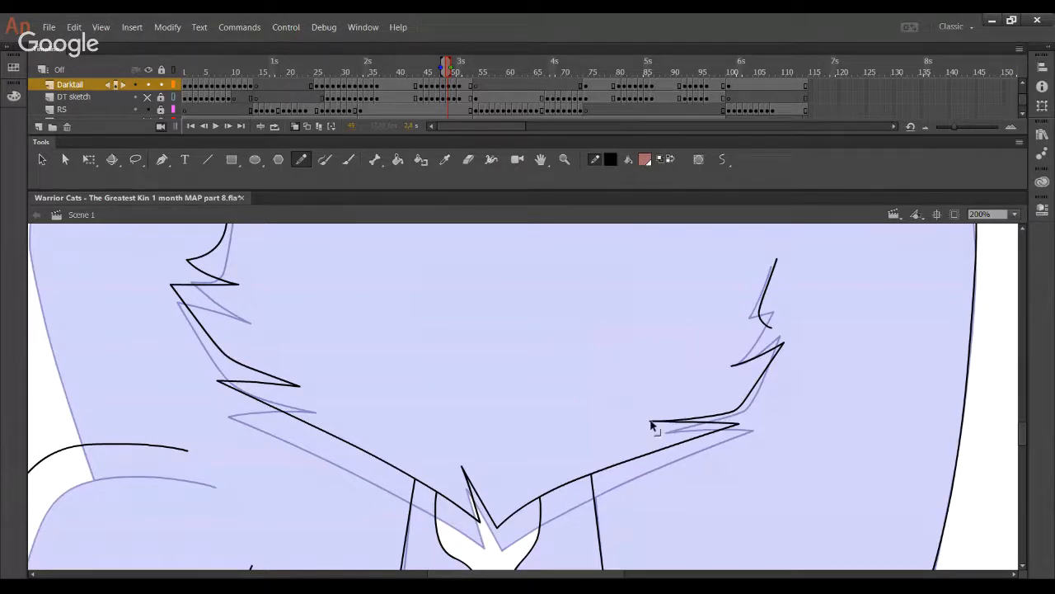
drag(653, 422, 650, 442)
key(ctrl+z)
drag(745, 360, 773, 329)
key(ctrl+z)
key(ctrl+z)
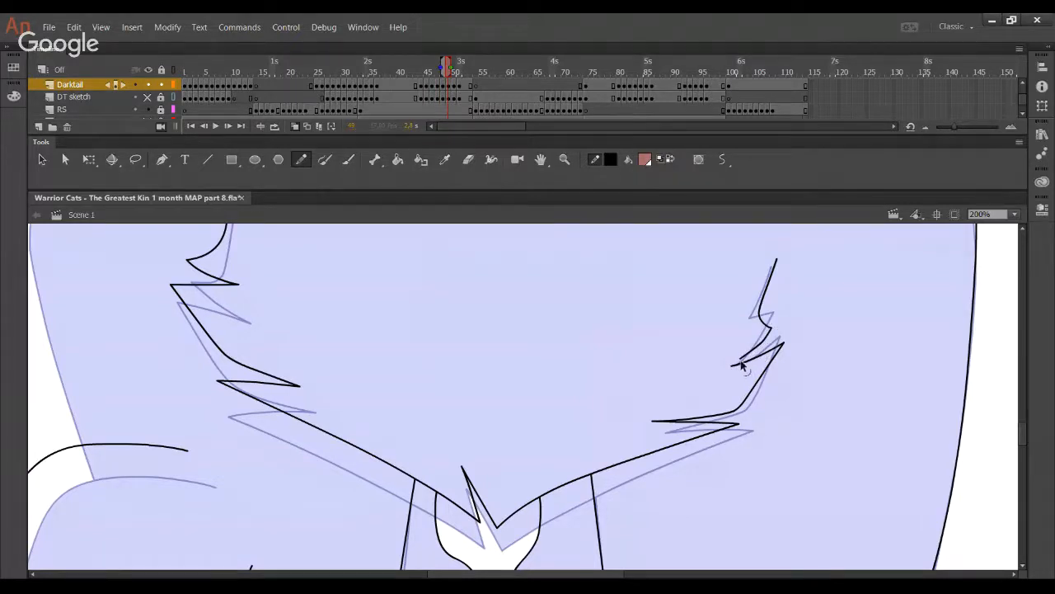
mouse_move(740, 360)
mouse_down()
mouse_move(732, 365)
mouse_move(752, 354)
mouse_up()
- Show the DT sketch layer and look over the lineart of the legs, chest, ears and cheeks for missing parts
key(space)
mouse_move(556, 462)
mouse_down()
mouse_move(624, 292)
mouse_move(575, 271)
mouse_up()
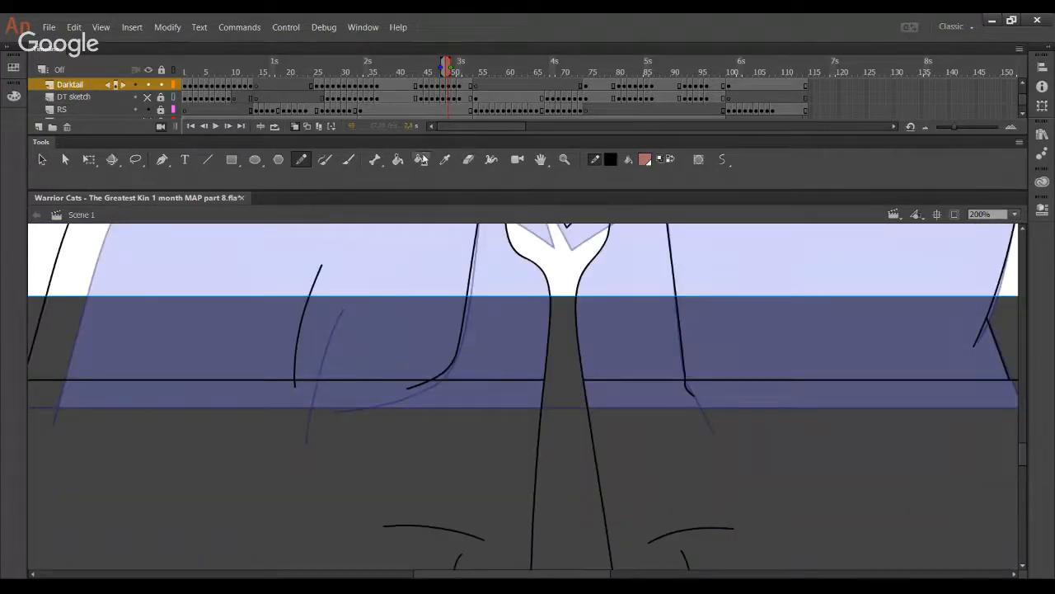
click(393, 168)
click(303, 163)
key(space)
drag(392, 268, 398, 538)
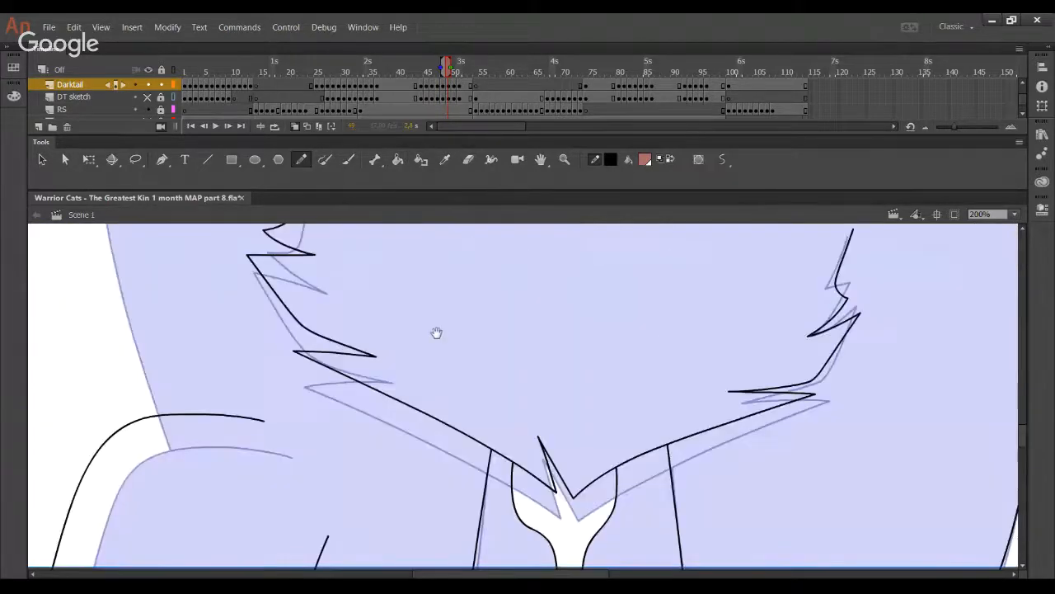
drag(478, 255, 438, 542)
drag(513, 267, 461, 547)
drag(521, 243, 486, 509)
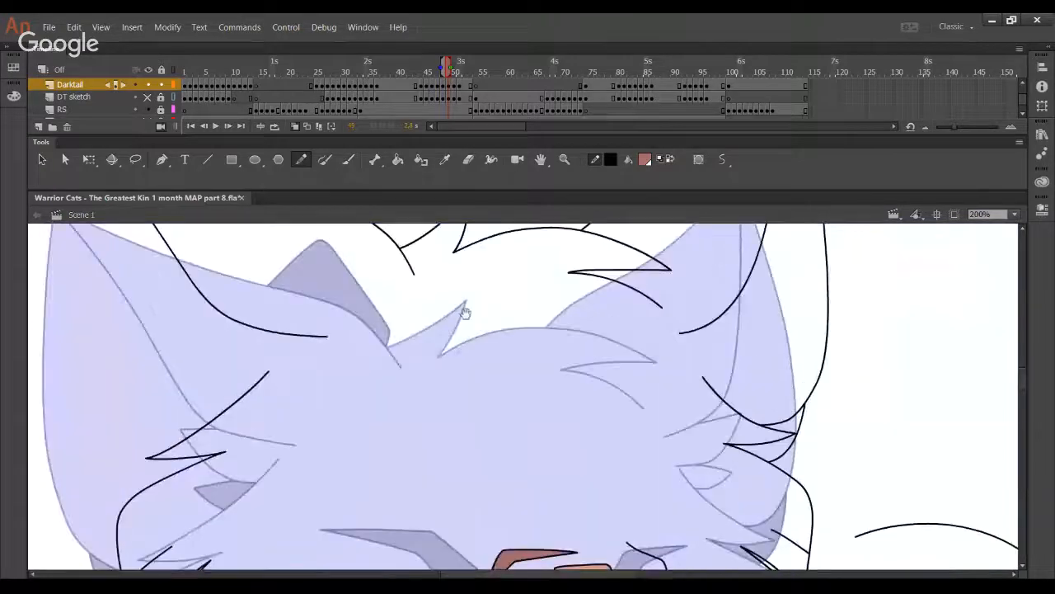
drag(446, 278, 503, 433)
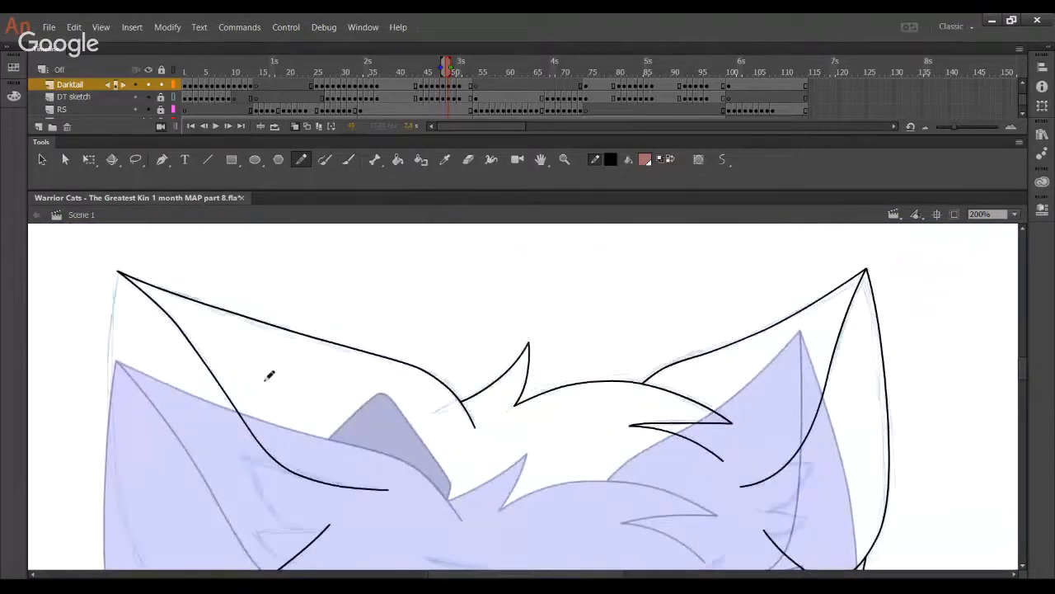
drag(425, 506, 447, 353)
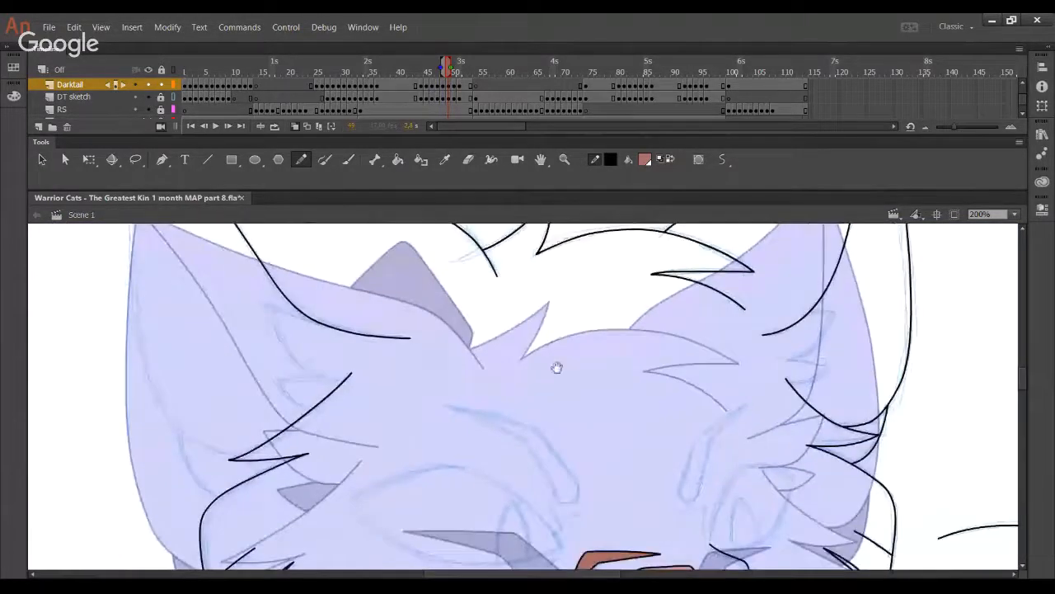
drag(558, 367, 529, 429)
drag(480, 398, 497, 240)
drag(486, 528, 513, 372)
drag(490, 461, 494, 303)
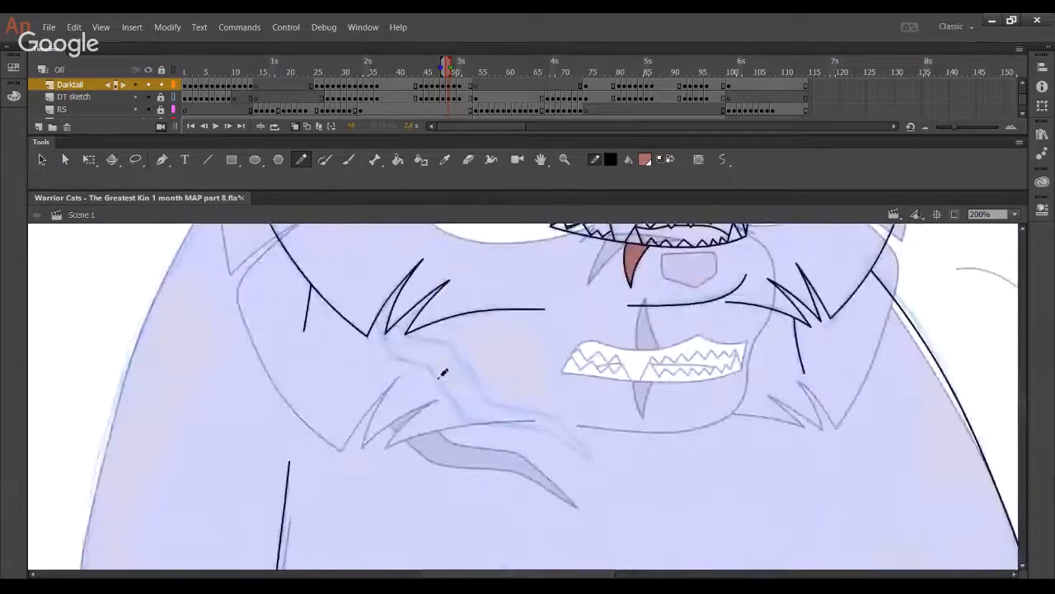
drag(426, 410, 388, 353)
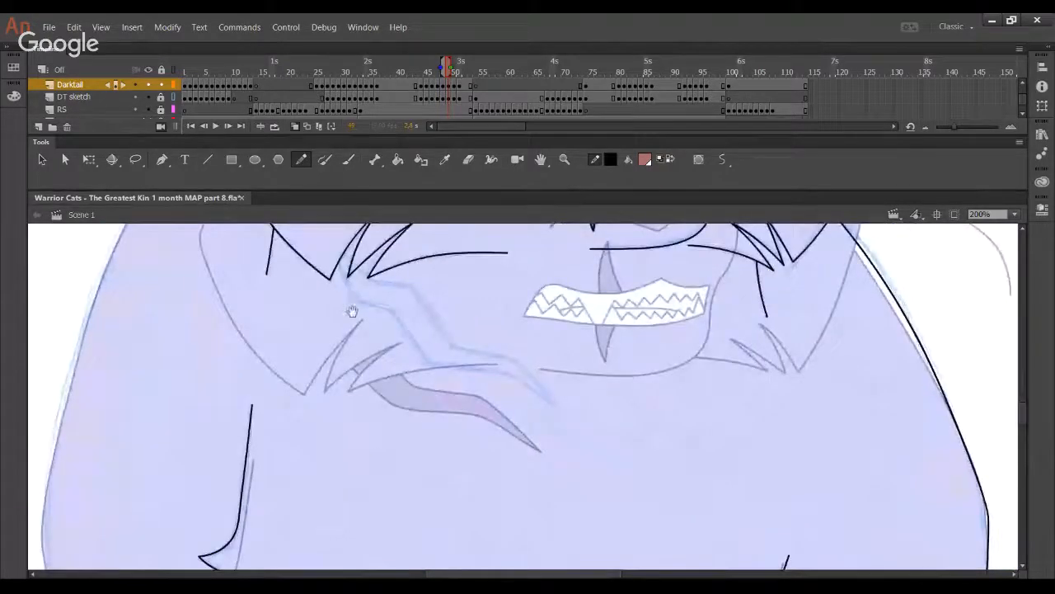
drag(354, 311, 327, 294)
drag(387, 403, 378, 469)
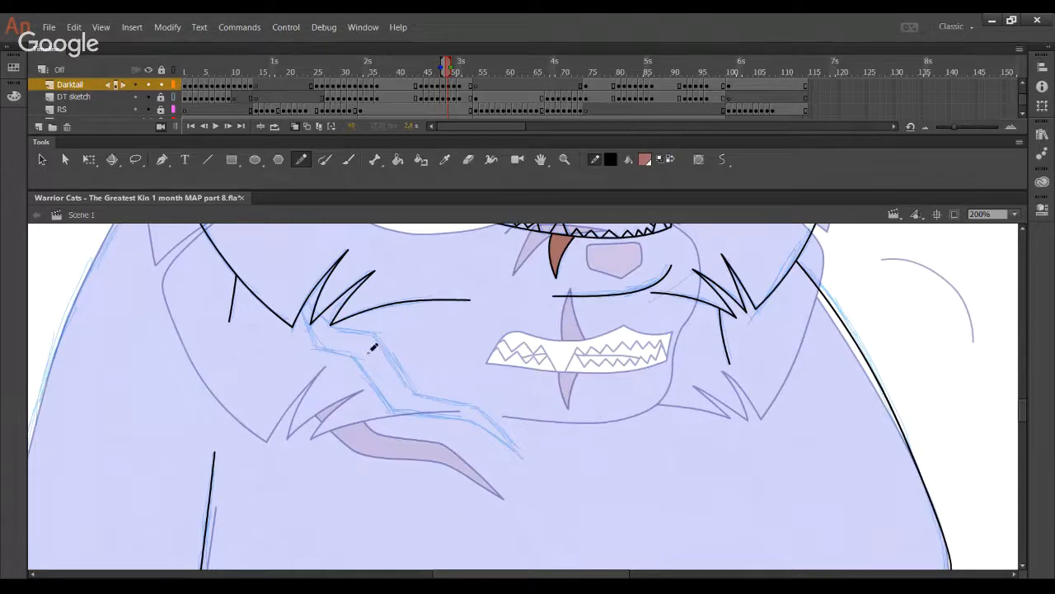
key(space)
drag(353, 342, 348, 317)
mouse_move(292, 272)
mouse_down()
mouse_move(311, 321)
mouse_move(339, 324)
mouse_move(394, 381)
mouse_move(468, 394)
mouse_move(551, 452)
mouse_up()
key(ctrl+z)
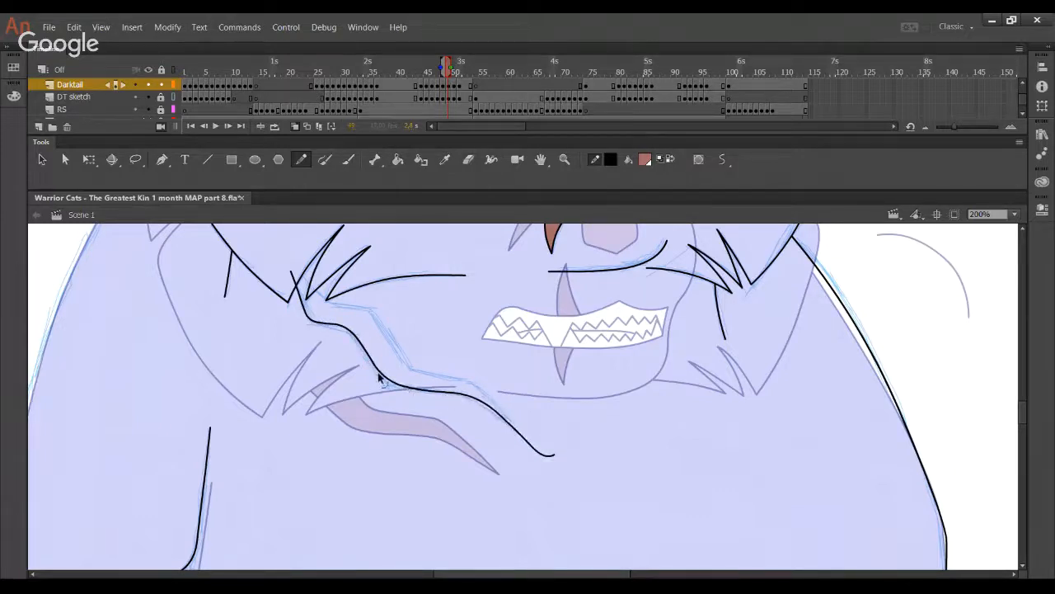
key(ctrl+z)
key(ctrl+z)
key(ctrl+z)
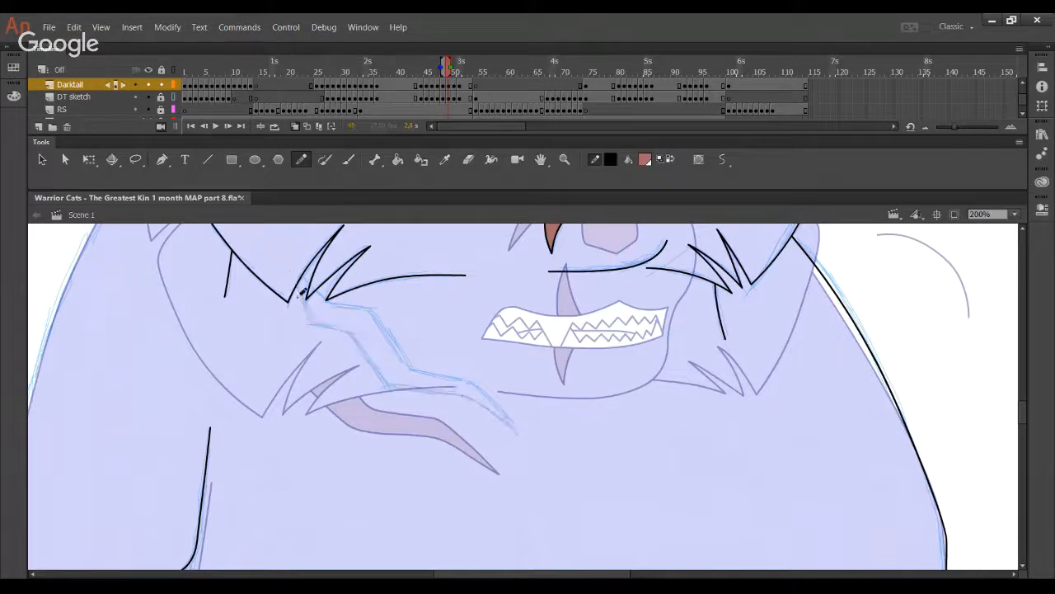
- Ink the lower edge of the scar below the left cheek with sharper bends and check it without the DT sketch layer
mouse_move(290, 268)
mouse_down()
mouse_move(312, 322)
mouse_move(309, 304)
mouse_move(316, 319)
mouse_move(352, 327)
mouse_move(391, 382)
mouse_move(481, 397)
mouse_move(577, 478)
mouse_up()
key(ctrl+z)
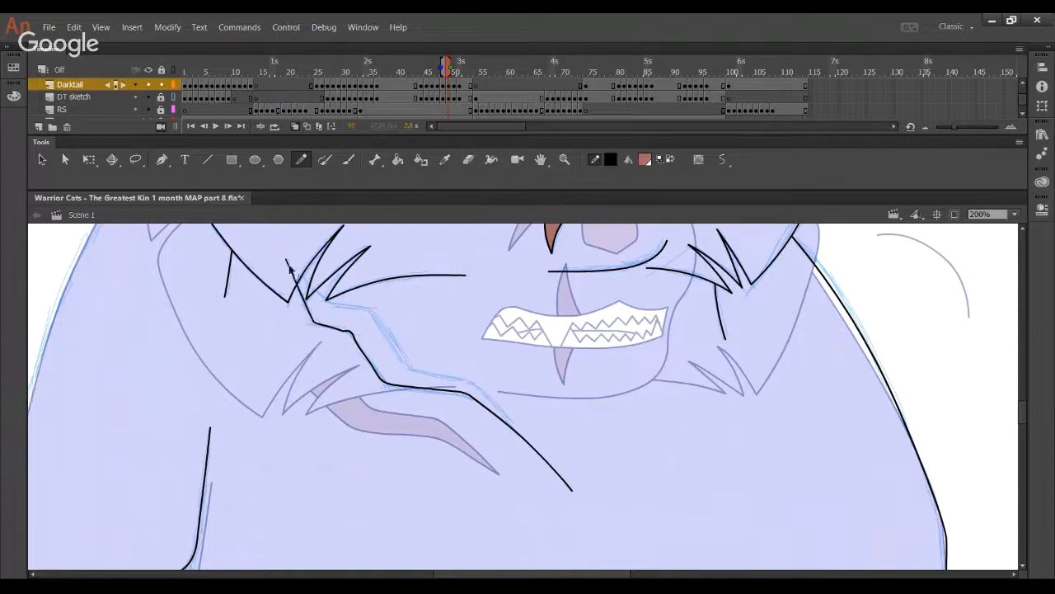
drag(369, 332, 332, 313)
click(147, 97)
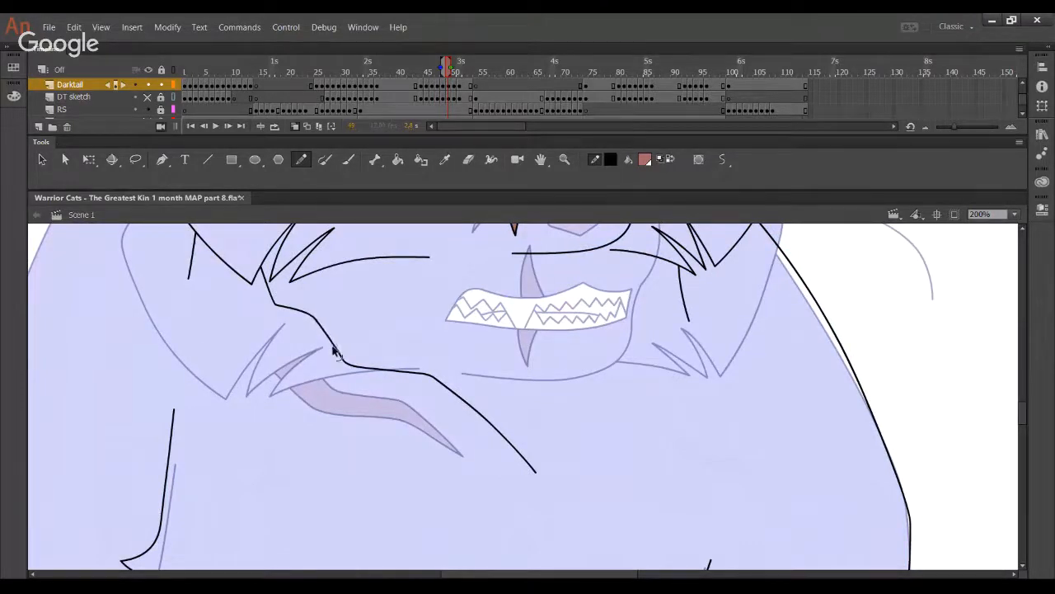
click(148, 97)
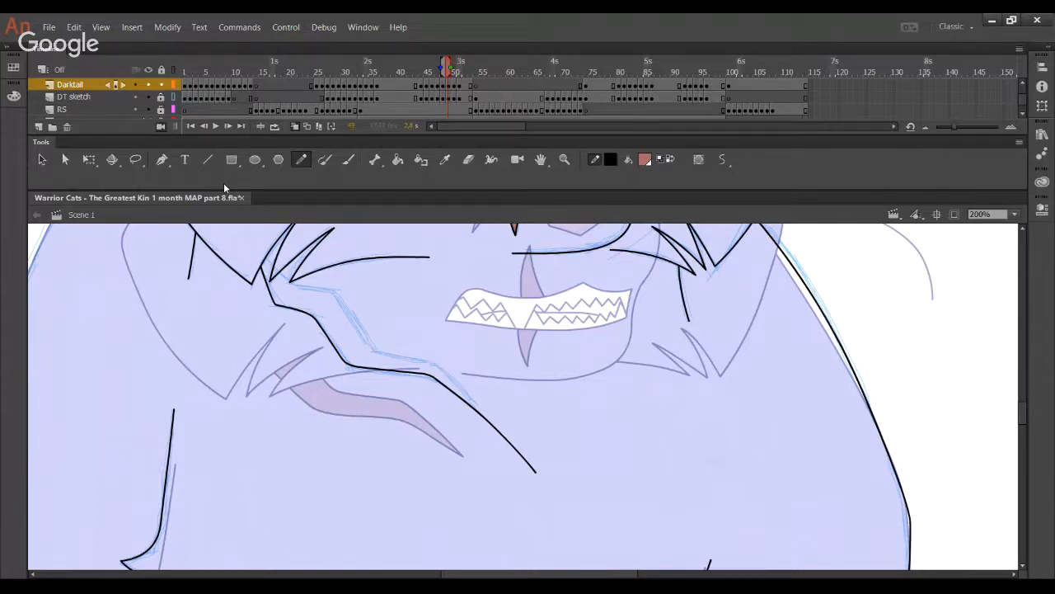
- Ink the upper edge of the scar and delete the line ends overshooting its pointed lower tip
mouse_move(258, 245)
mouse_down()
mouse_move(293, 285)
mouse_move(344, 299)
mouse_move(371, 348)
mouse_move(438, 361)
mouse_move(502, 447)
mouse_up()
click(504, 447)
key(Delete)
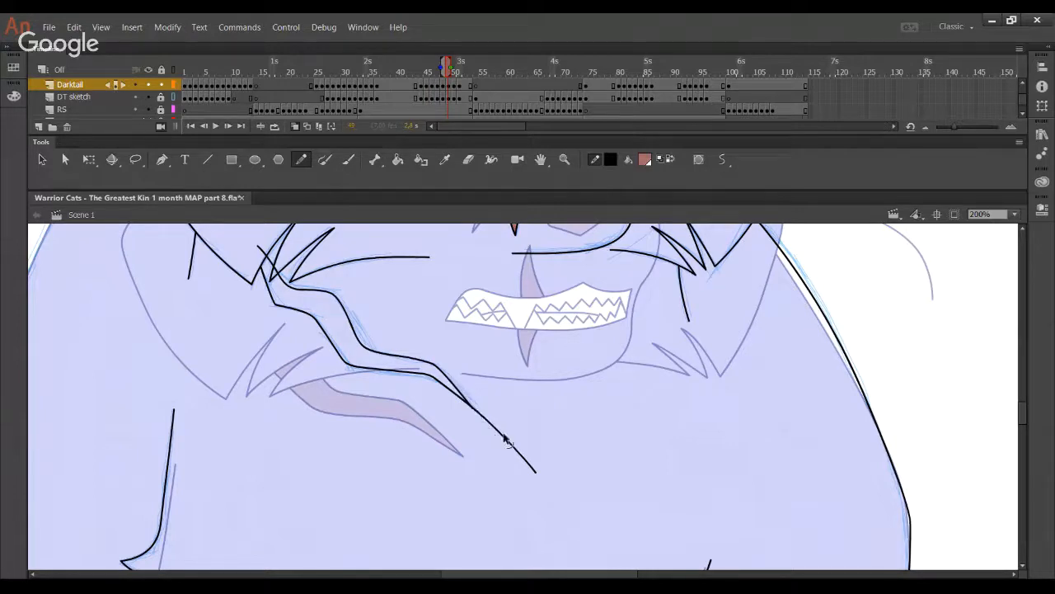
click(505, 438)
key(Delete)
- Adjust the bends of the scar's upper edge to the sketch and delete the overshoot inside the left cheek
drag(448, 378, 421, 358)
drag(353, 329, 382, 352)
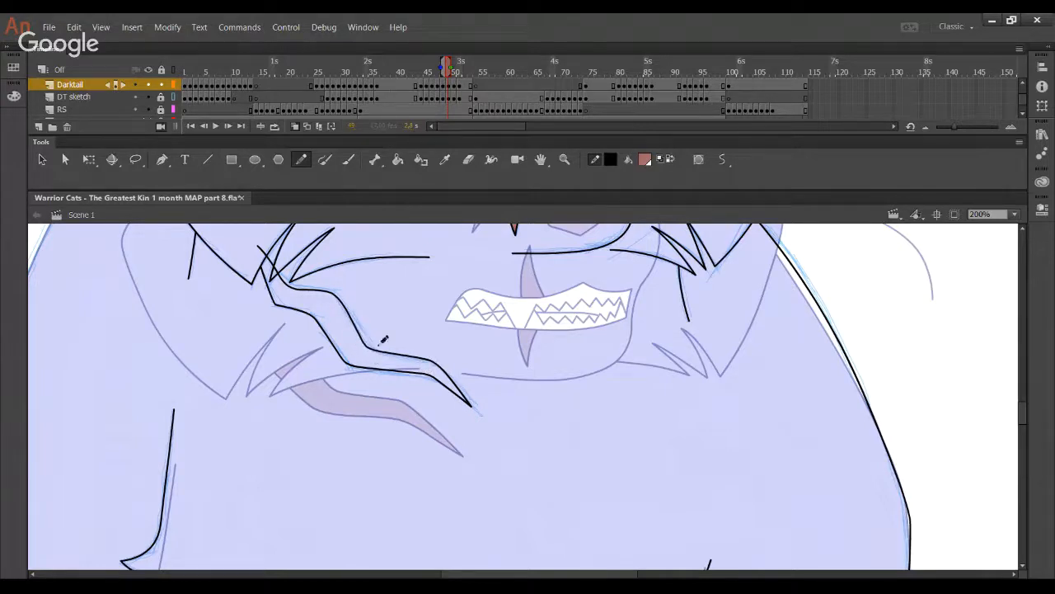
drag(306, 289, 293, 288)
ctrl+click(261, 250)
key(Delete)
- Fill the scar below the left cheek with the reddish-brown scar colour
click(397, 160)
click(348, 318)
drag(478, 344, 445, 466)
click(644, 163)
click(651, 239)
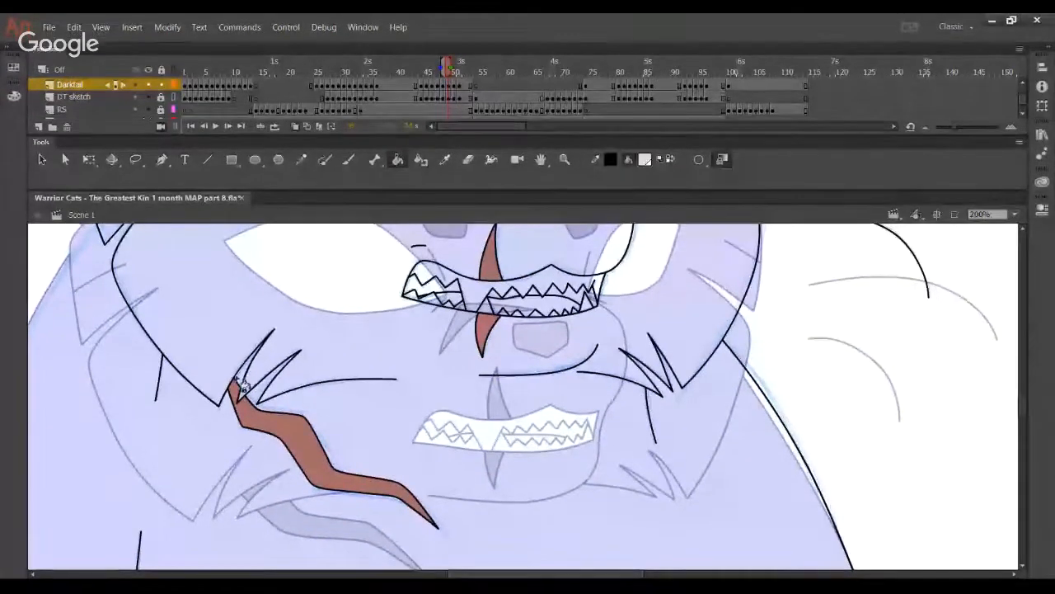
drag(226, 283, 304, 489)
click(302, 159)
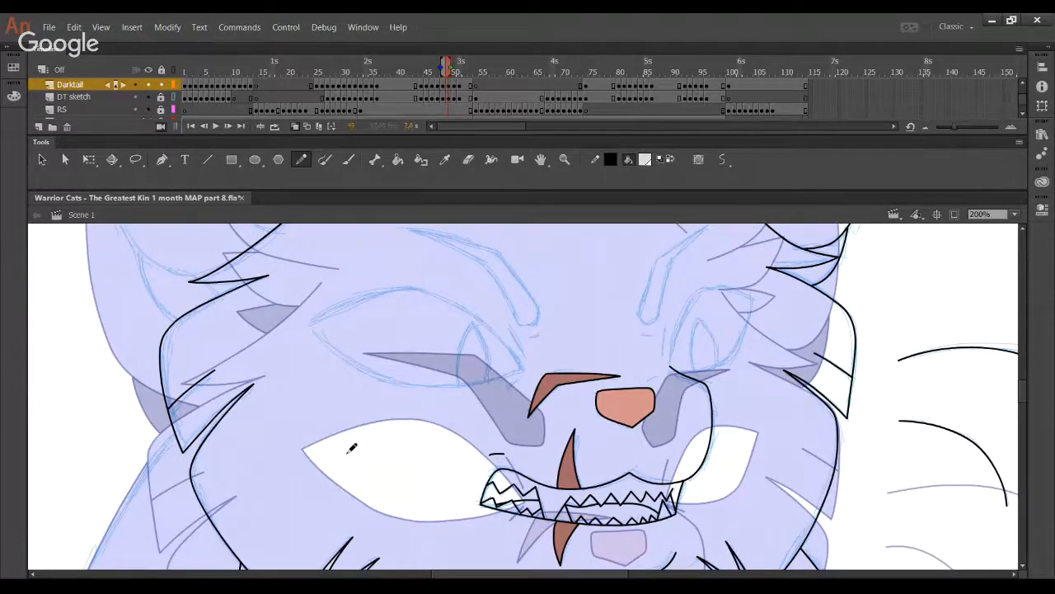
key(ctrl+z)
mouse_move(495, 330)
mouse_down()
mouse_move(600, 383)
mouse_move(522, 525)
mouse_up()
drag(526, 365, 487, 451)
drag(485, 447, 625, 452)
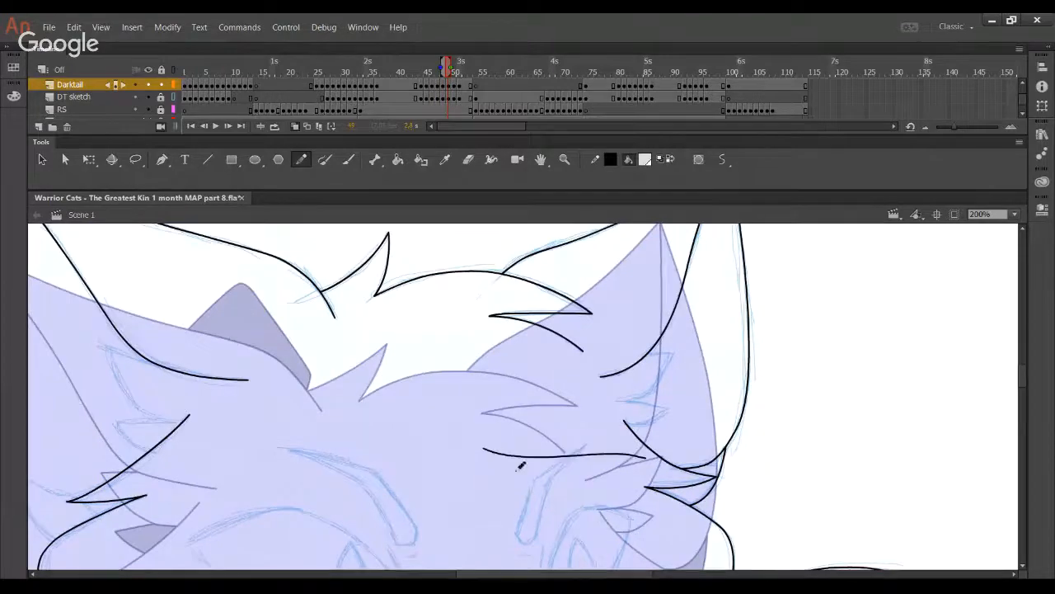
key(ctrl+z)
- Fill the gaps between the fur spikes under the right ear with dark grey
key(k)
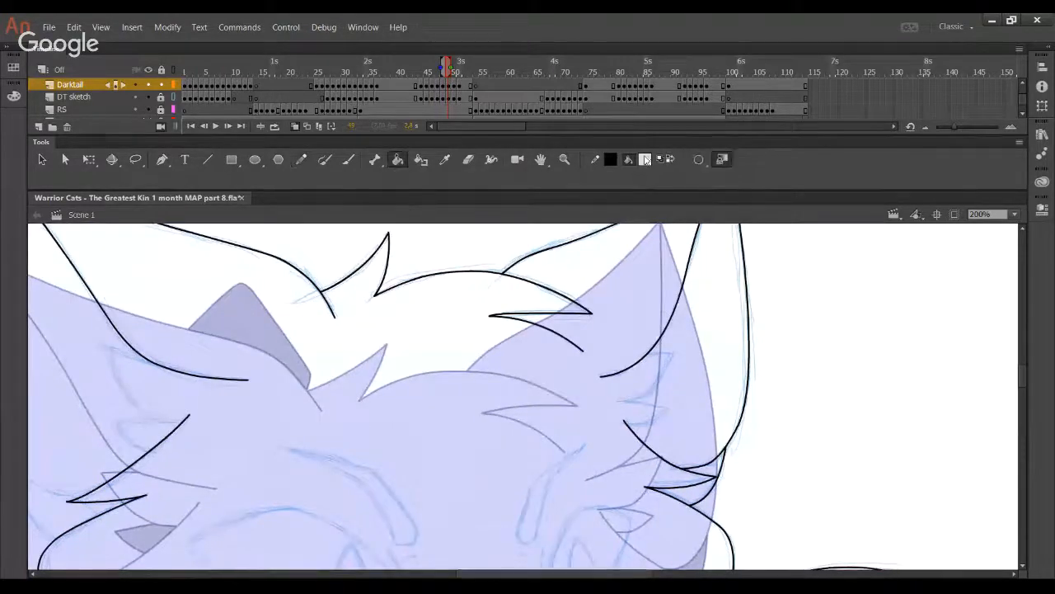
click(707, 500)
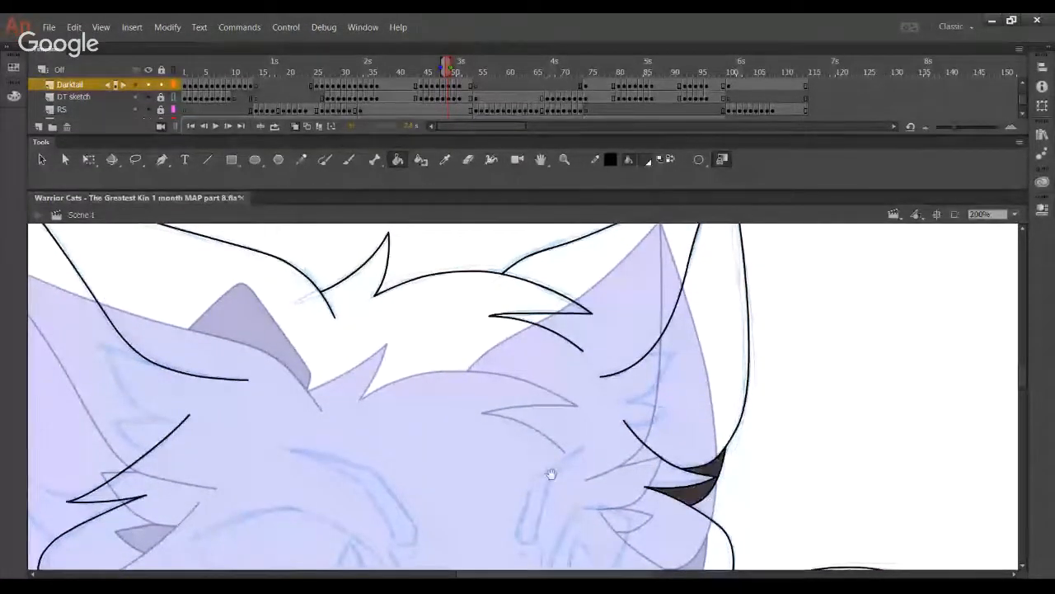
drag(327, 438, 541, 280)
- Ink the long outer outline on the left side of the body in black, following the sketch from shoulder to haunch
click(301, 160)
drag(297, 484, 409, 229)
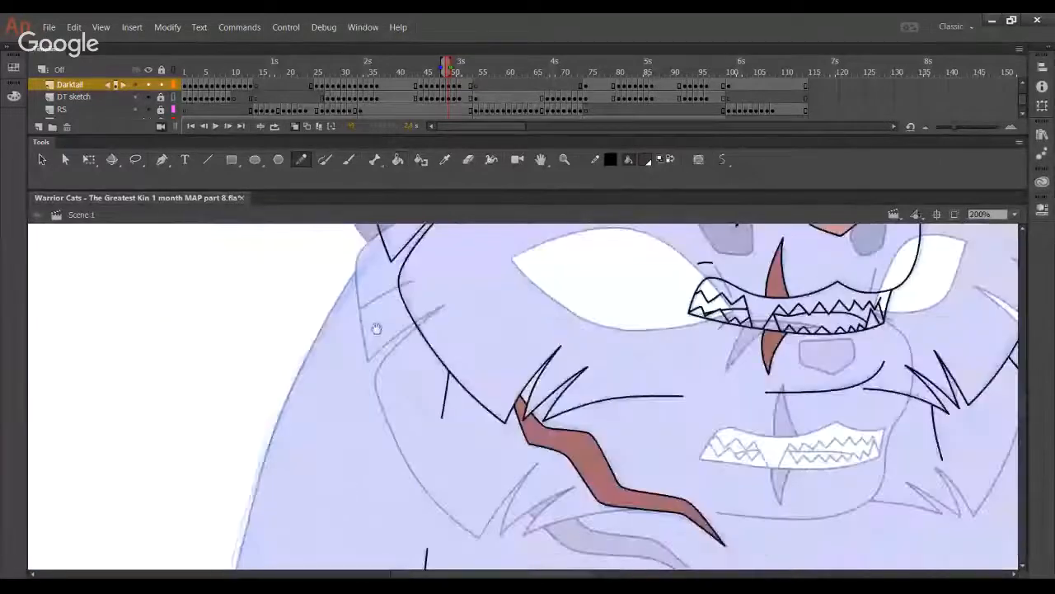
drag(330, 528, 389, 259)
mouse_move(360, 469)
mouse_down()
mouse_move(346, 266)
mouse_move(347, 296)
mouse_up()
scroll(386, 534, up, 3)
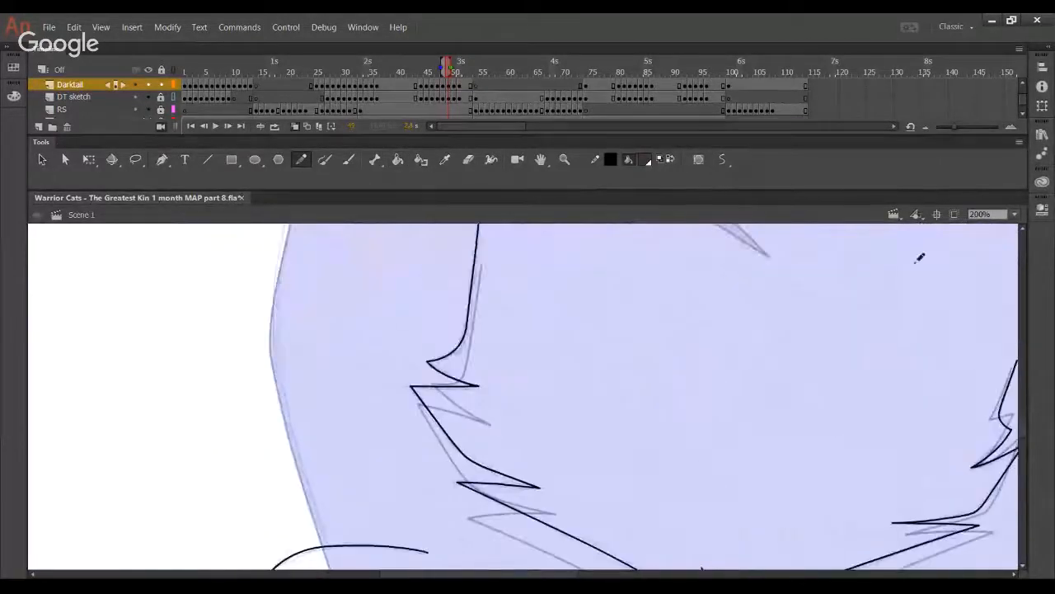
click(989, 214)
click(981, 292)
drag(709, 390, 624, 472)
drag(381, 463, 380, 455)
mouse_move(344, 564)
mouse_down()
mouse_move(313, 432)
mouse_move(330, 338)
mouse_move(381, 246)
mouse_up()
key(ctrl+z)
key(ctrl+z)
scroll(354, 422, down, 2)
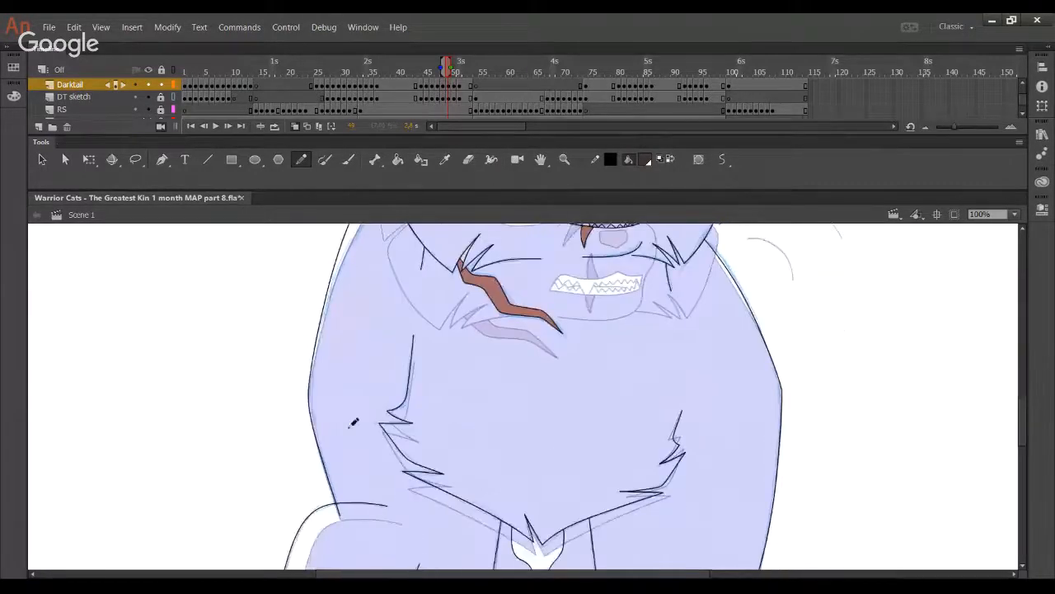
- Extend the body outline on the left from the shoulder to the cheek, delete its overshoot inside the cheek, and bend it to the sketch
scroll(365, 462, up, 3)
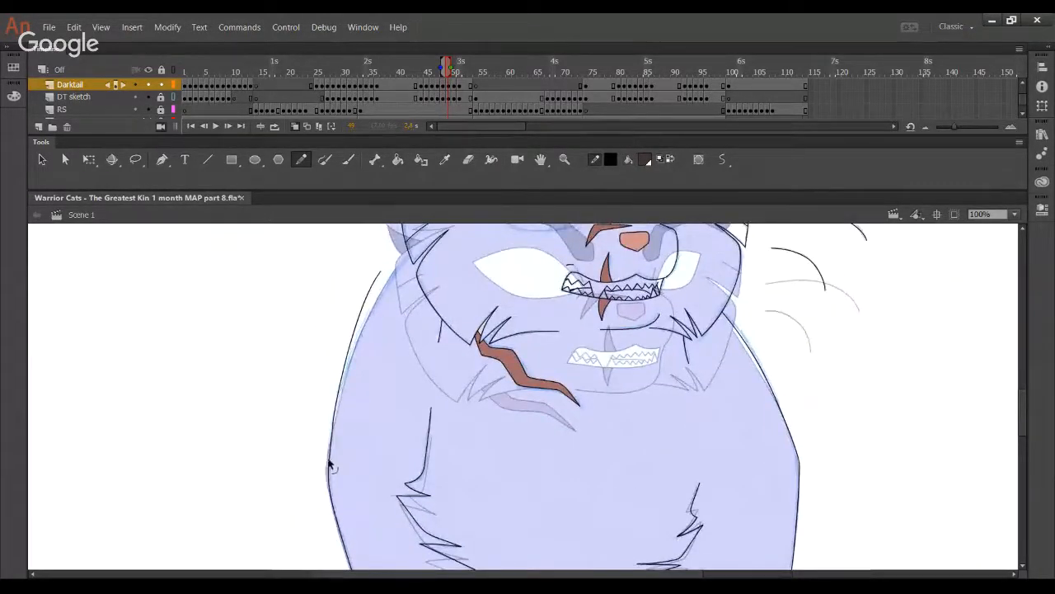
scroll(377, 389, up, 2)
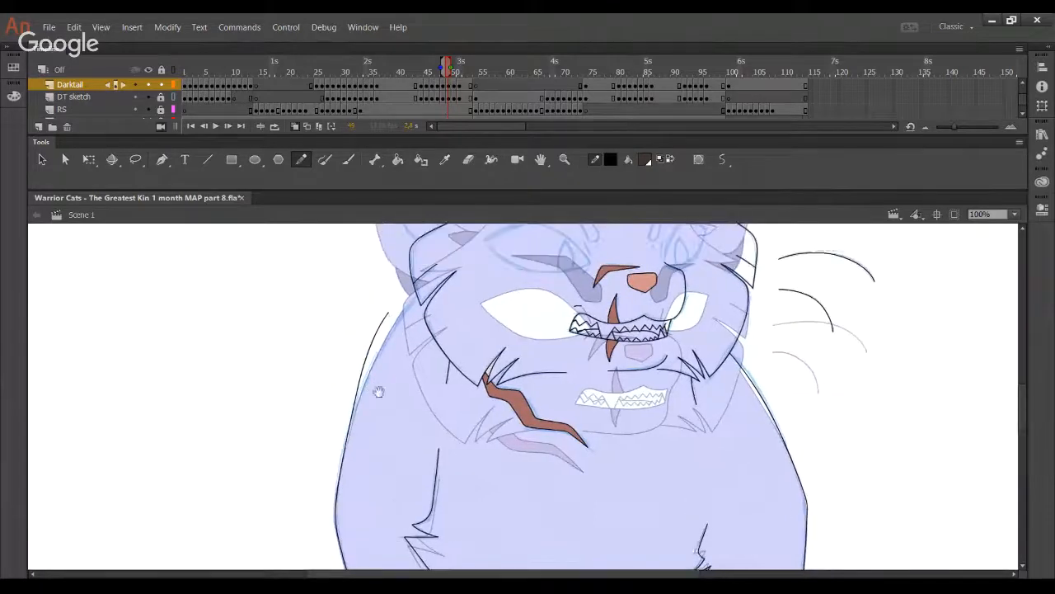
drag(392, 322, 463, 260)
click(443, 289)
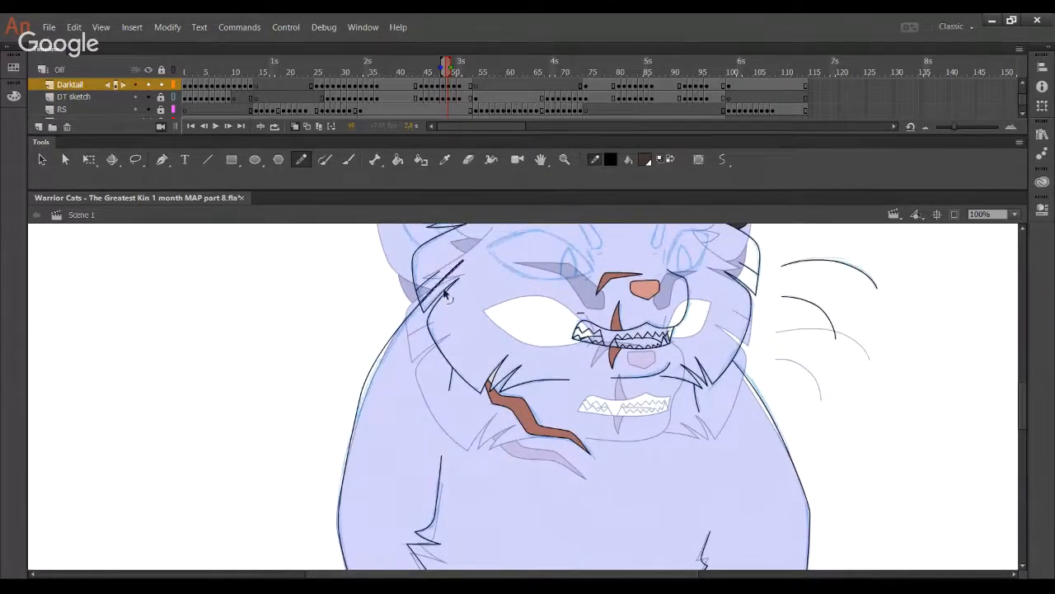
key(Delete)
drag(380, 357, 385, 361)
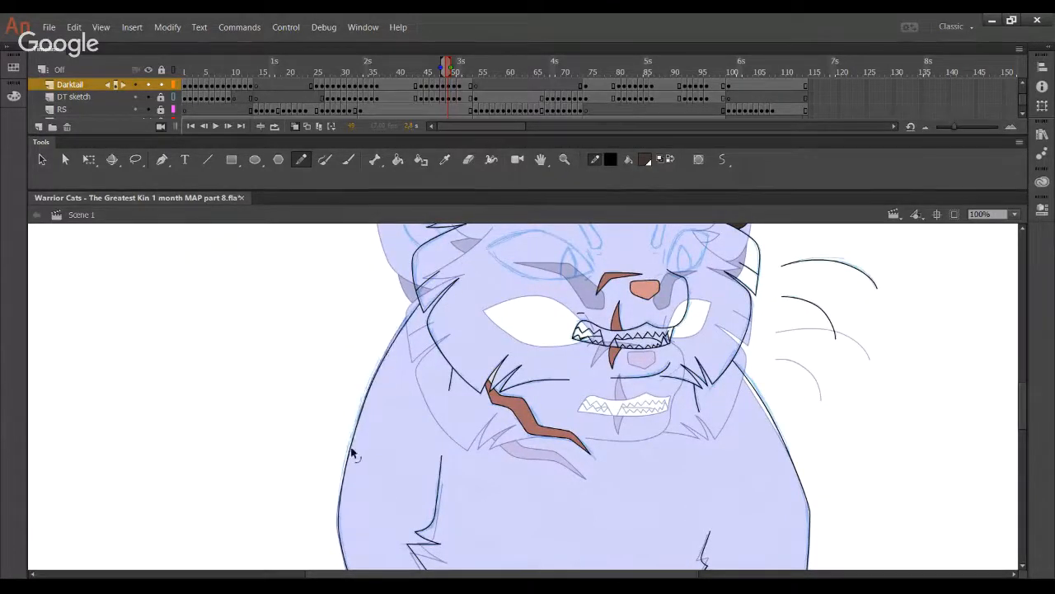
- Fill the two areas below the chest fur, on either side of the central gap between the legs, with light grey
scroll(408, 437, up, 3)
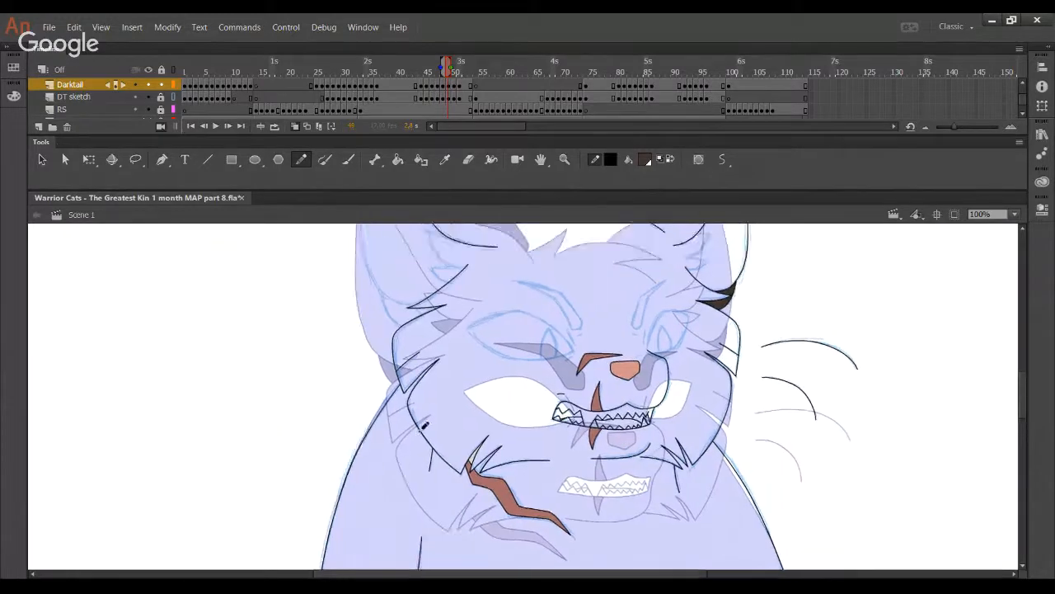
drag(376, 444, 266, 171)
drag(434, 335, 423, 307)
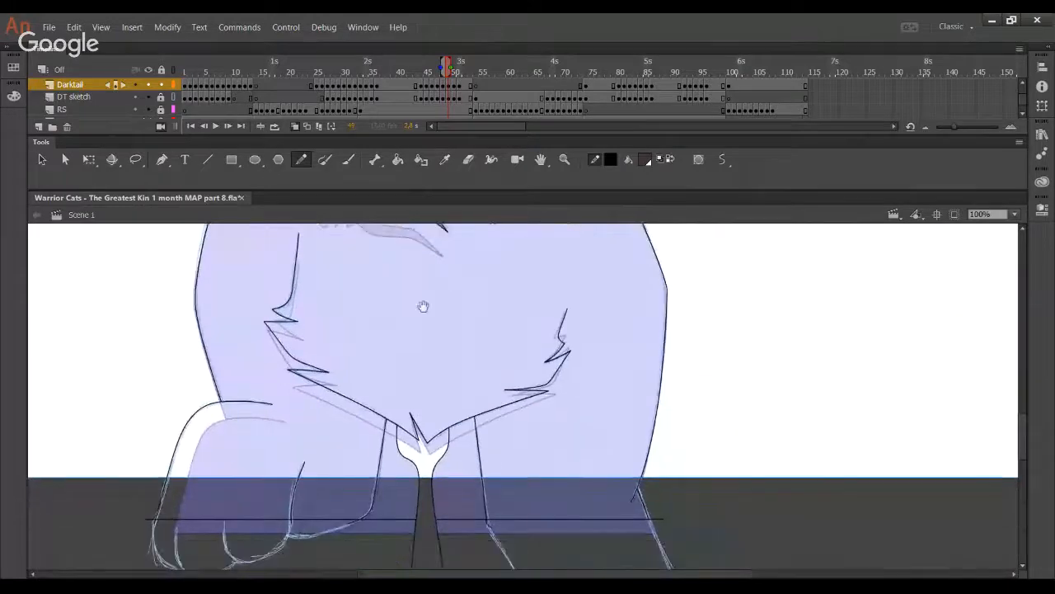
click(398, 159)
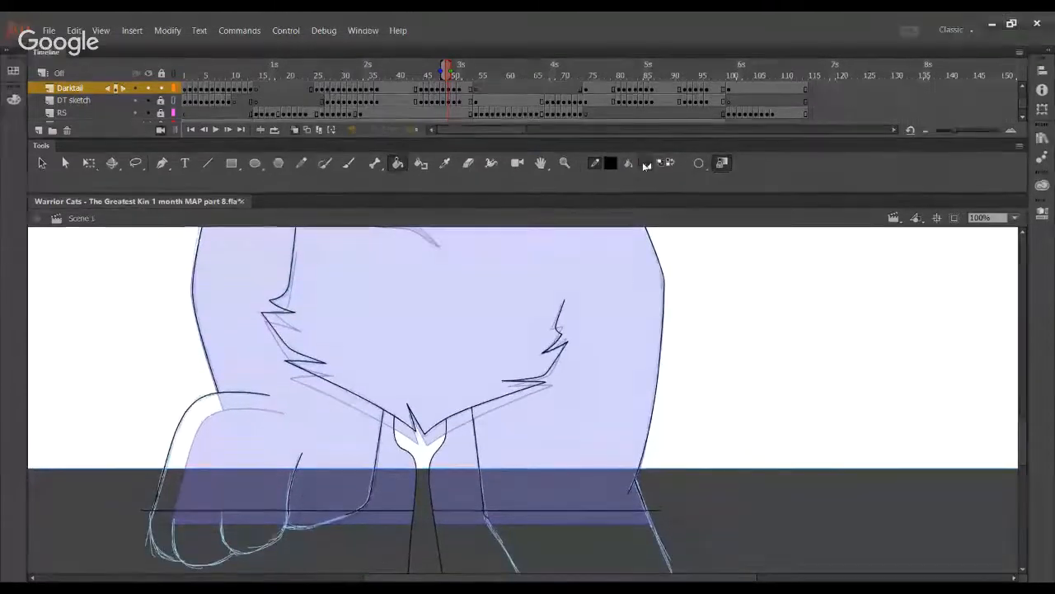
click(646, 166)
click(655, 376)
click(456, 478)
click(400, 486)
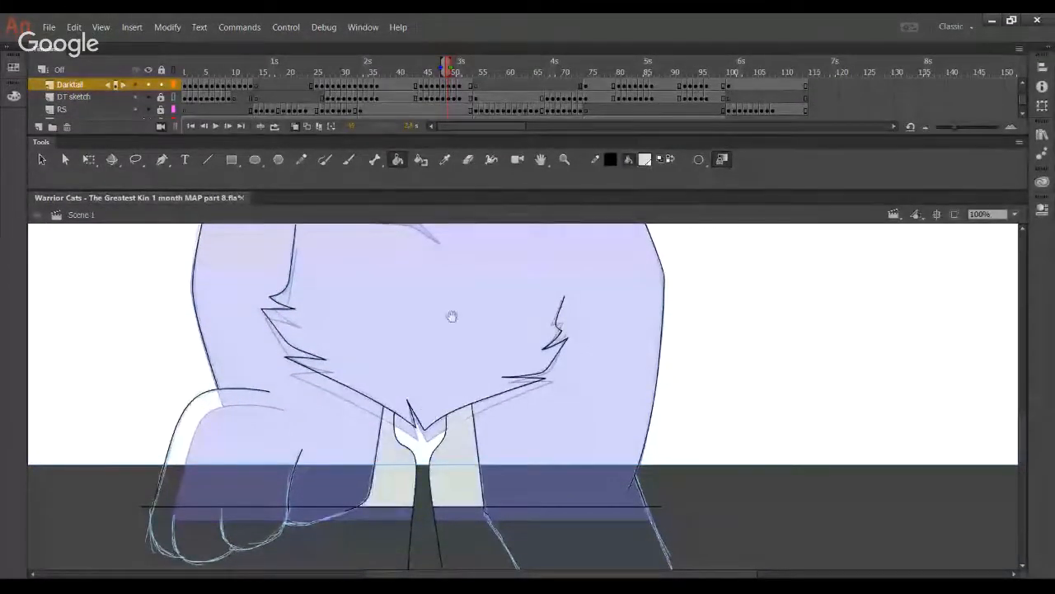
- Ink the lower curve of the upper fur tuft inside the right ear in black, redrawing the stroke until it fits the sketch
drag(452, 315, 448, 529)
drag(459, 329, 470, 358)
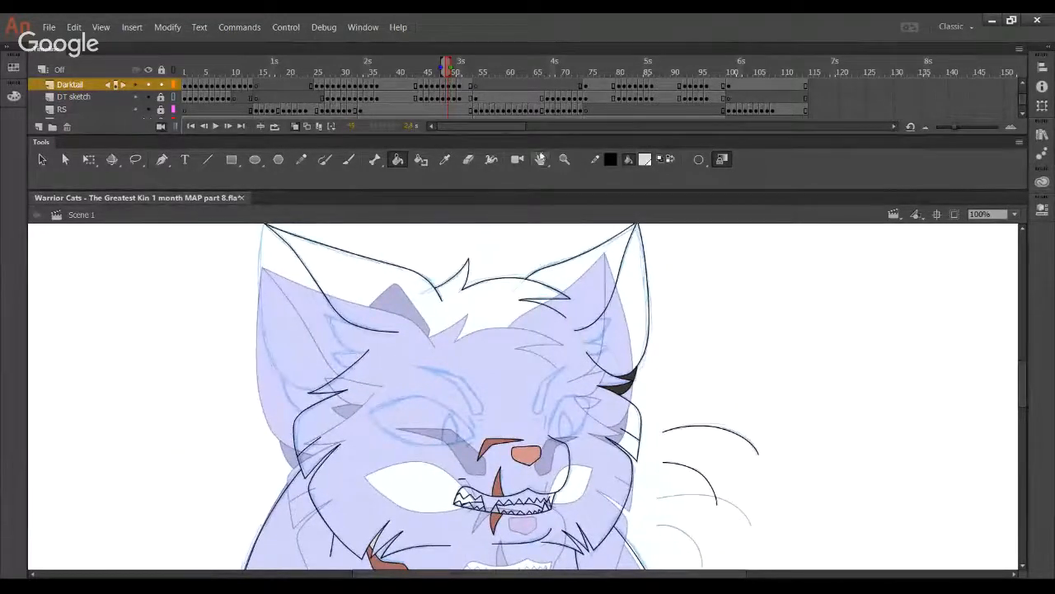
click(564, 159)
drag(290, 275, 627, 452)
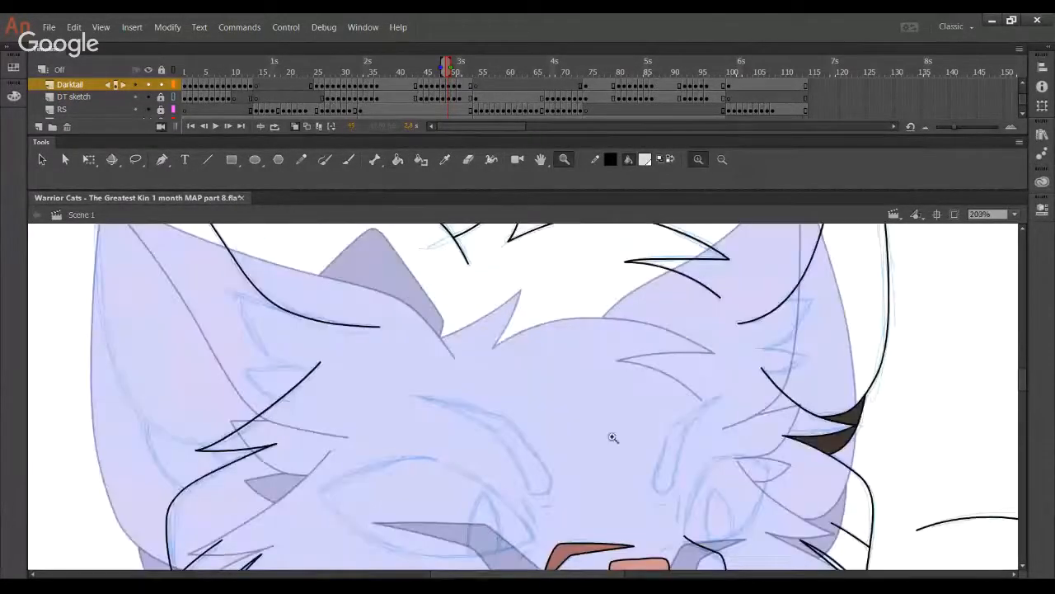
click(306, 161)
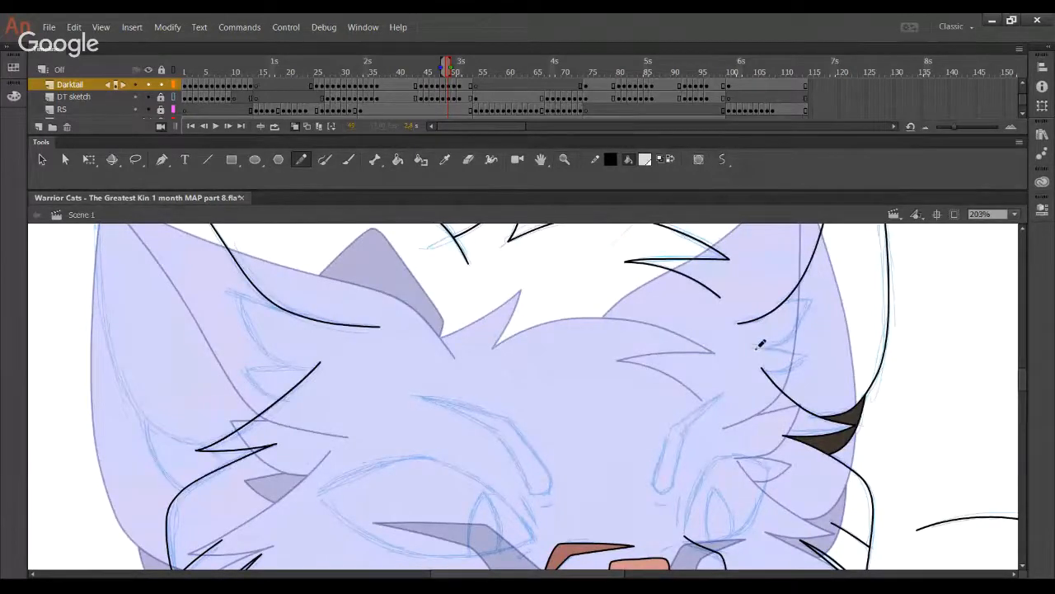
drag(754, 348, 833, 267)
key(ctrl+z)
mouse_move(751, 349)
mouse_down()
mouse_move(794, 328)
mouse_move(811, 273)
mouse_up()
key(ctrl+z)
mouse_move(753, 349)
mouse_down()
mouse_move(798, 332)
mouse_move(822, 235)
mouse_up()
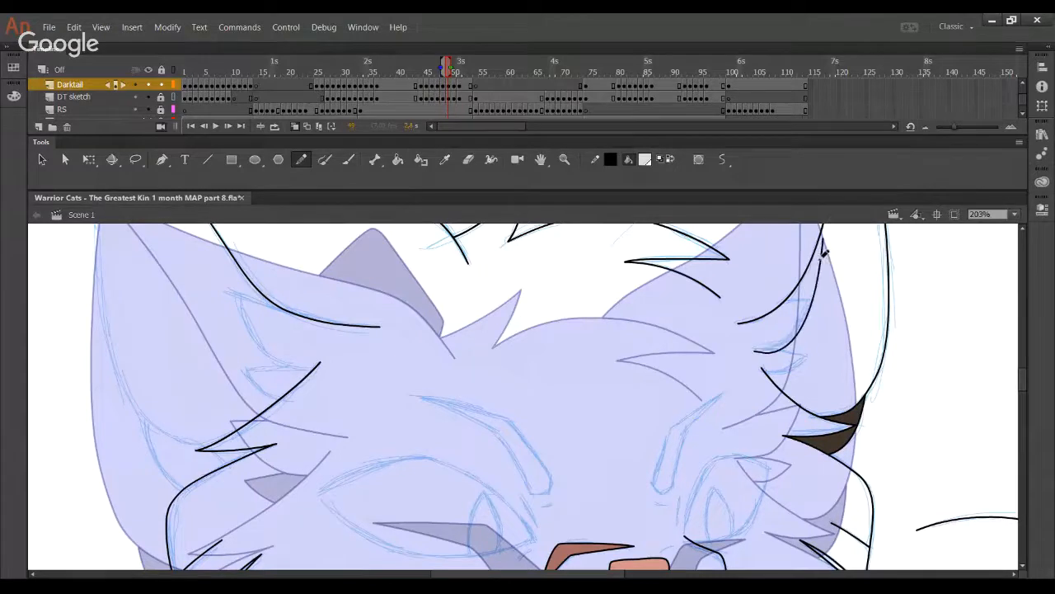
key(ctrl+z)
mouse_move(754, 349)
mouse_down()
mouse_move(796, 332)
mouse_move(838, 243)
mouse_up()
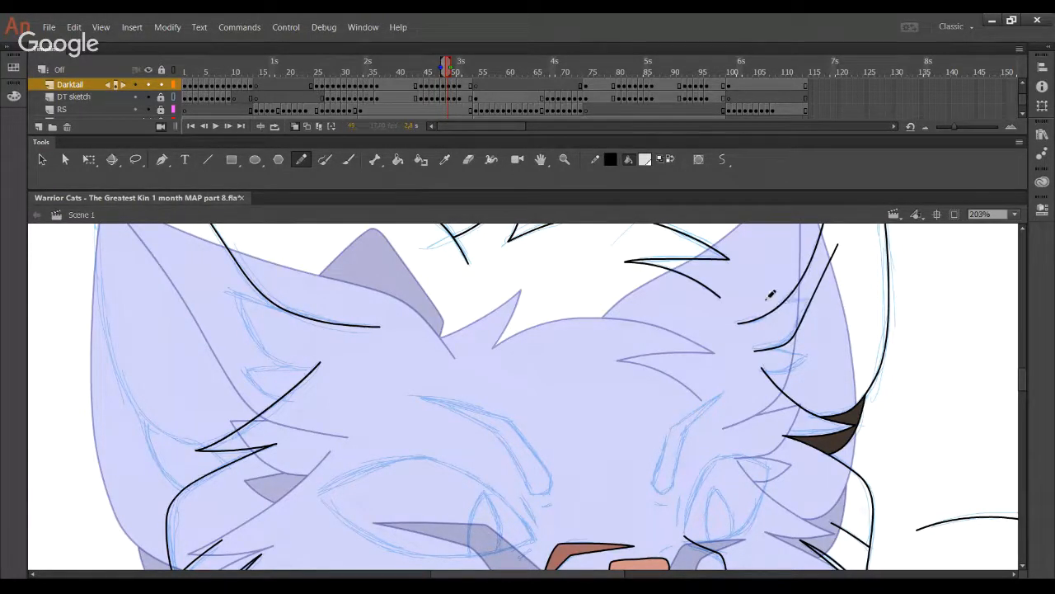
- Close the upper fur tuft in the right ear with a straight top edge and delete the overshooting line ends
drag(765, 301, 838, 299)
ctrl+click(826, 300)
ctrl+shift+click(817, 287)
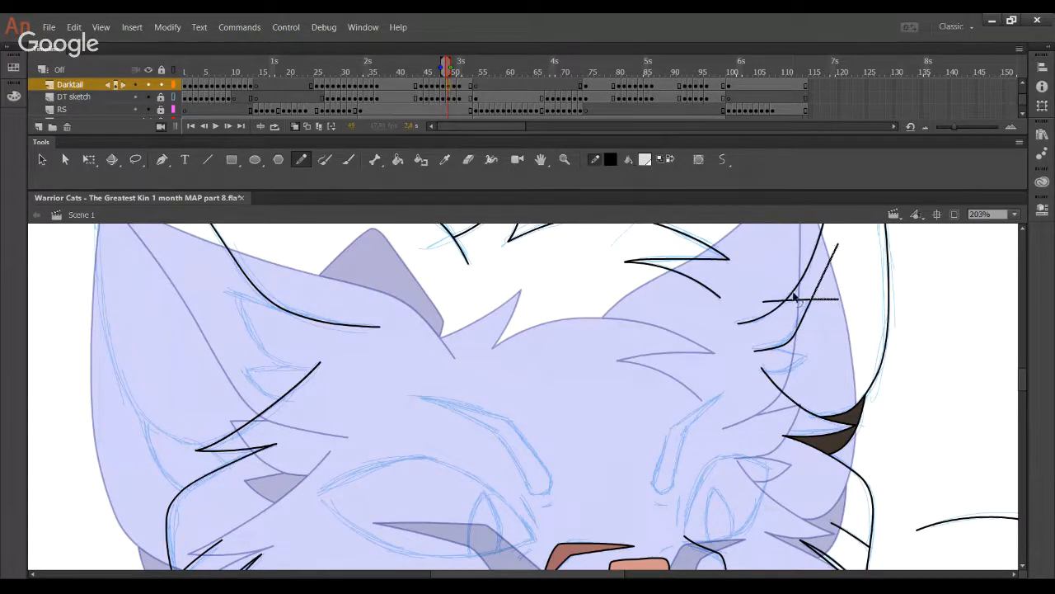
key(Delete)
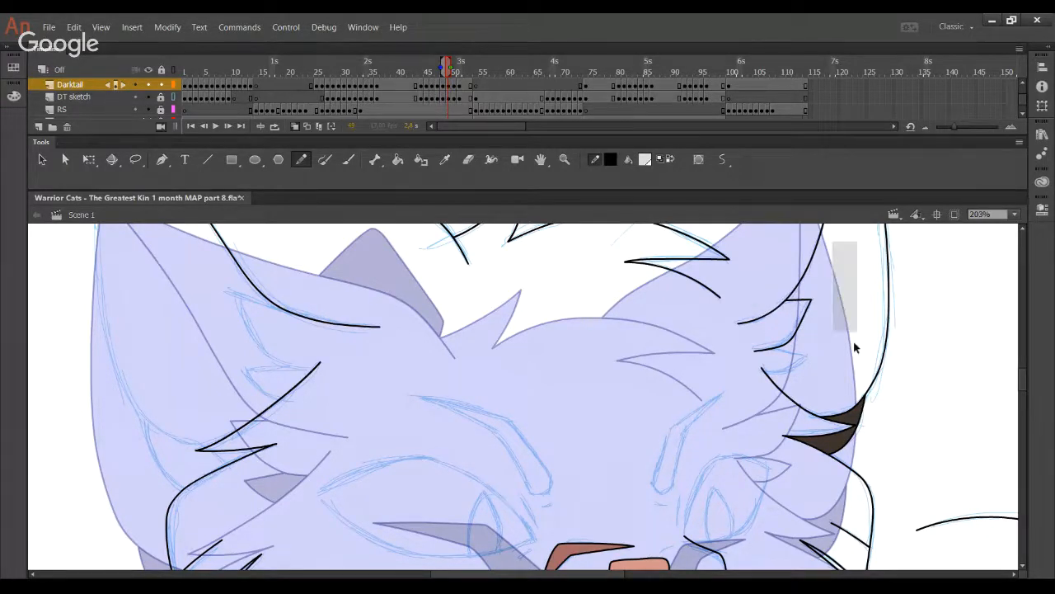
- Ink the lower curve of the second fur tuft inside the right ear, redoing the stroke to match the sketch
drag(787, 373, 783, 355)
drag(739, 346, 829, 308)
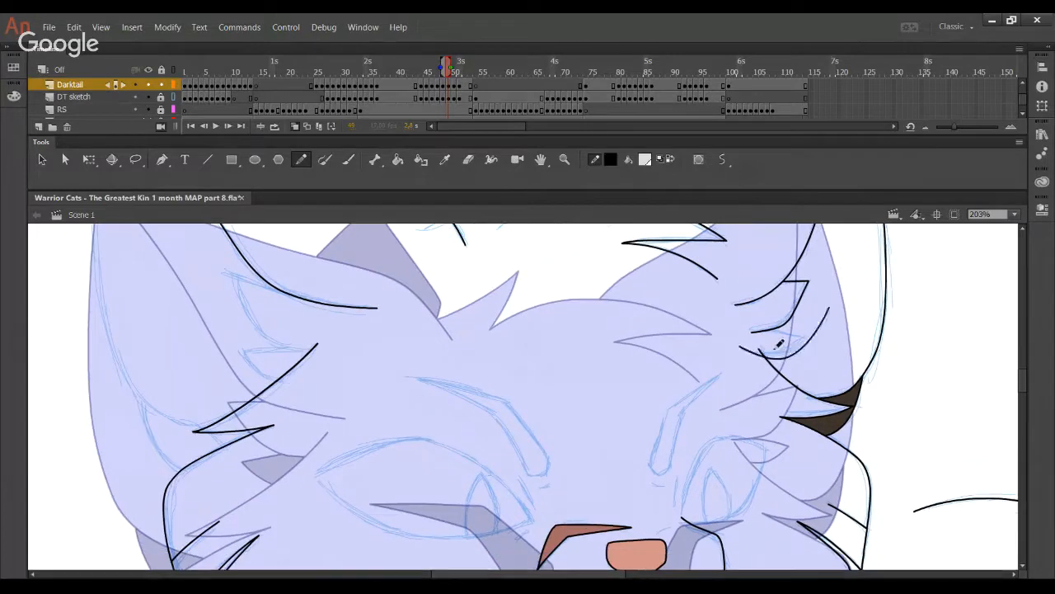
key(ctrl+z)
drag(744, 347, 823, 304)
key(ctrl+z)
drag(744, 348, 843, 296)
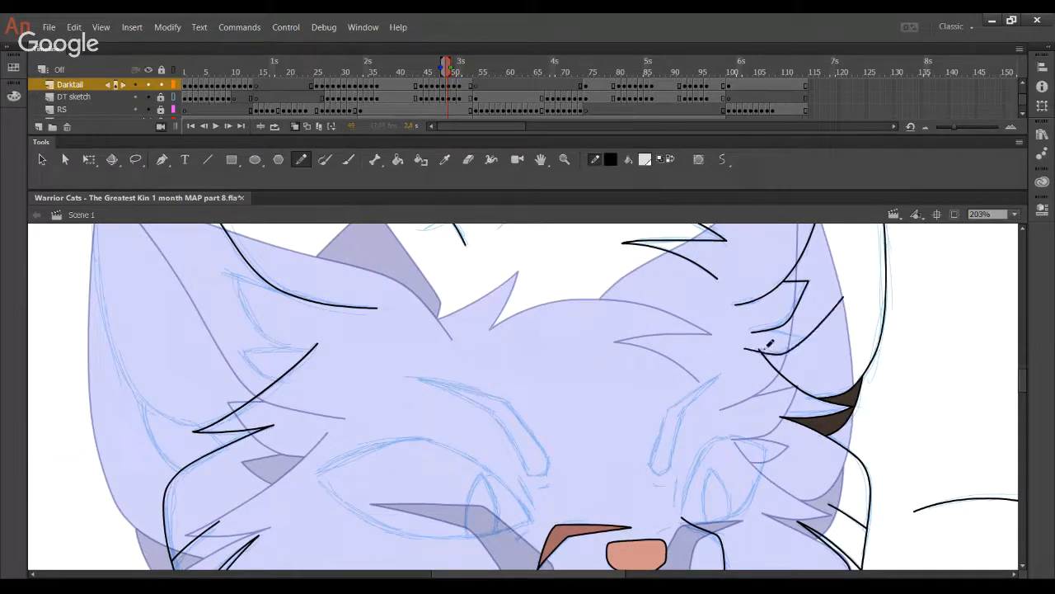
- Close the second tuft's top edge, delete the overshooting line ends, and fill the right inner ear with light grey
drag(750, 328, 830, 347)
ctrl+click(758, 329)
ctrl+shift+click(749, 350)
ctrl+shift+click(821, 345)
ctrl+shift+click(836, 305)
key(Delete)
click(397, 159)
click(852, 336)
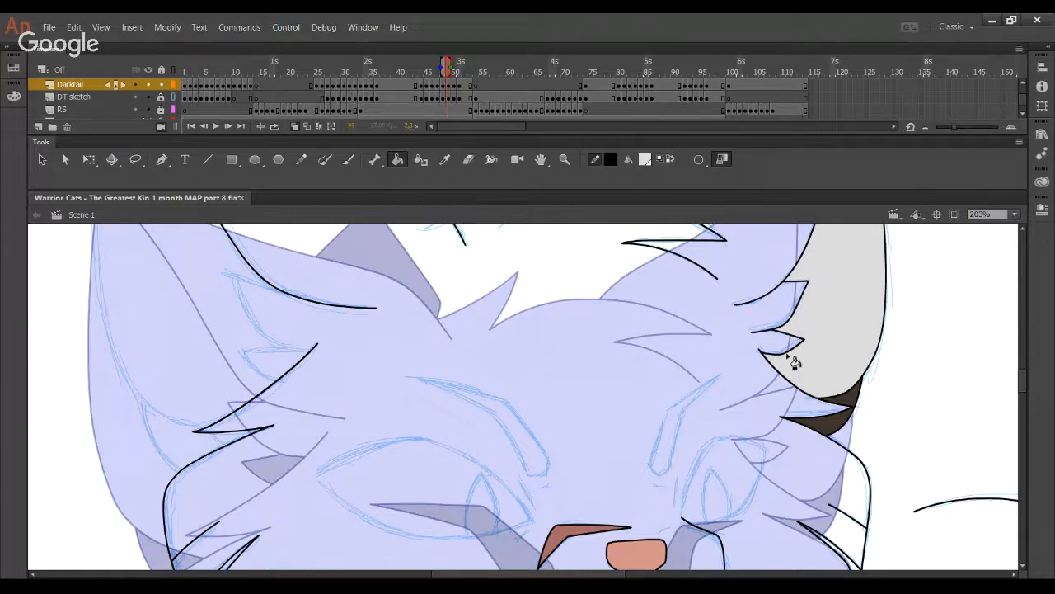
- Ink the pointed upper fur tuft inside the left ear and delete the line ends that overshoot its tip and the inner-ear line
click(301, 159)
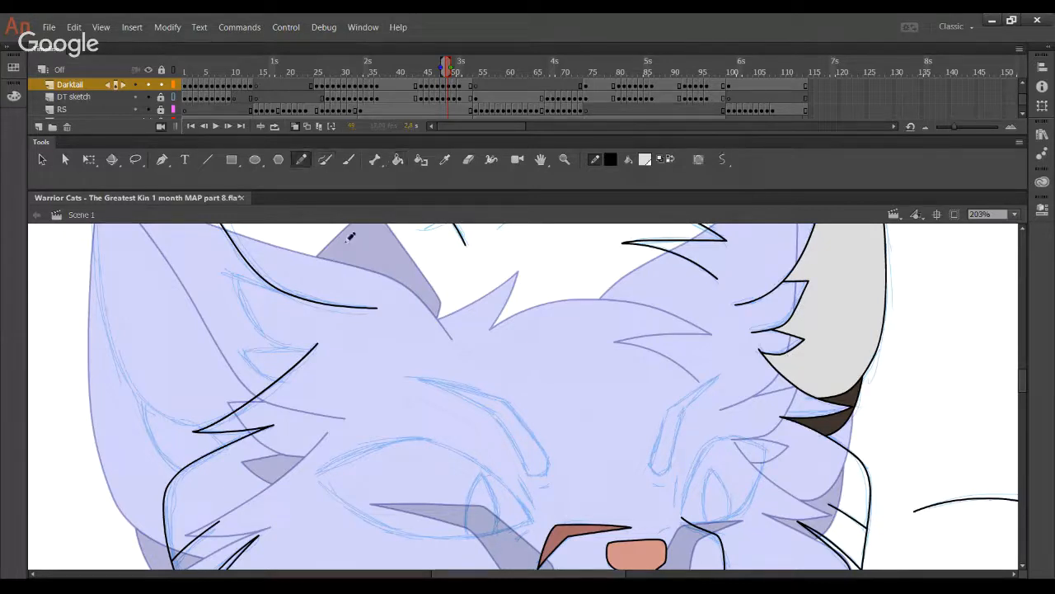
drag(353, 394, 412, 453)
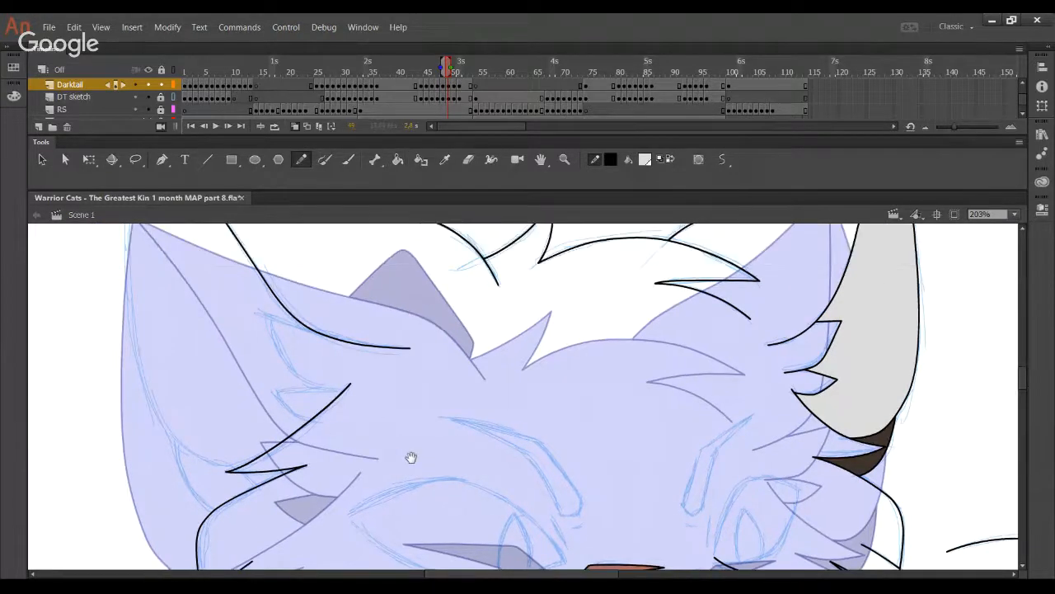
mouse_move(378, 412)
mouse_down()
mouse_move(307, 357)
mouse_move(290, 319)
mouse_move(383, 359)
mouse_up()
ctrl+shift+click(283, 342)
ctrl+shift+click(291, 330)
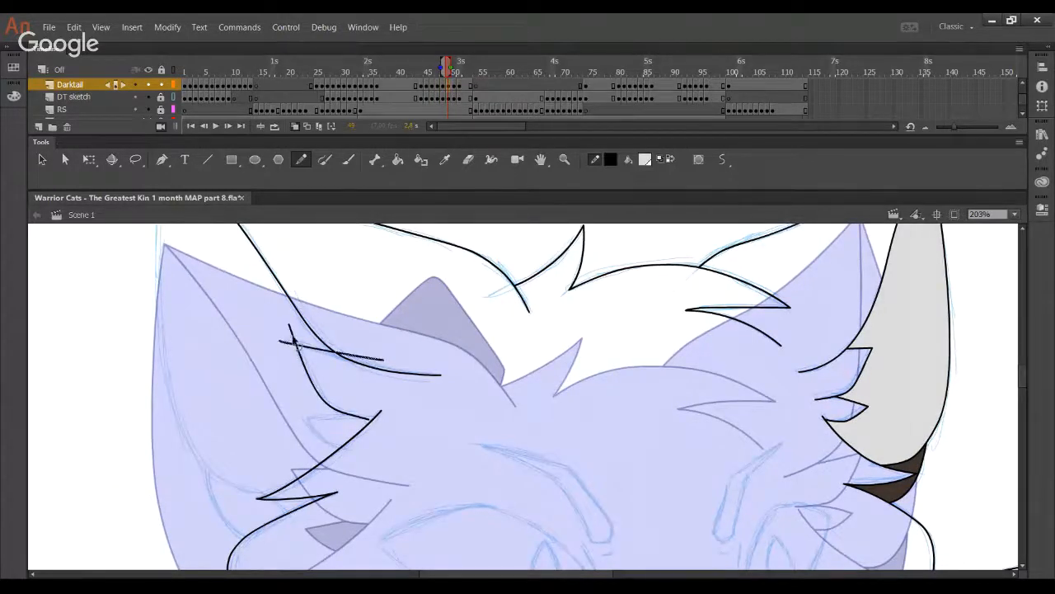
key(Delete)
mouse_move(337, 412)
mouse_down()
mouse_move(329, 310)
mouse_move(308, 329)
mouse_move(398, 355)
mouse_move(307, 328)
mouse_move(286, 294)
mouse_up()
key(ctrl+z)
ctrl+click(344, 352)
key(Delete)
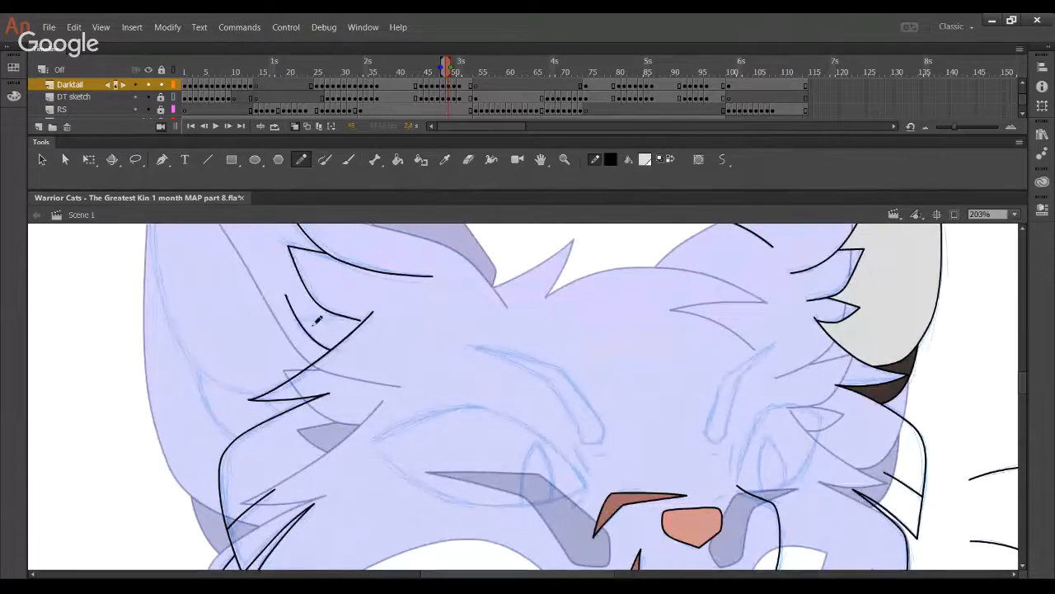
- Close the smaller lower fur tuft inside the left ear with a top edge and delete the overshoots at its tip
drag(360, 317, 273, 321)
key(ctrl+z)
mouse_move(360, 317)
mouse_down()
mouse_move(250, 328)
mouse_move(291, 315)
mouse_move(257, 317)
mouse_move(360, 320)
mouse_up()
key(ctrl+z)
key(ctrl+z)
ctrl+click(284, 318)
key(Delete)
ctrl+click(289, 303)
key(Delete)
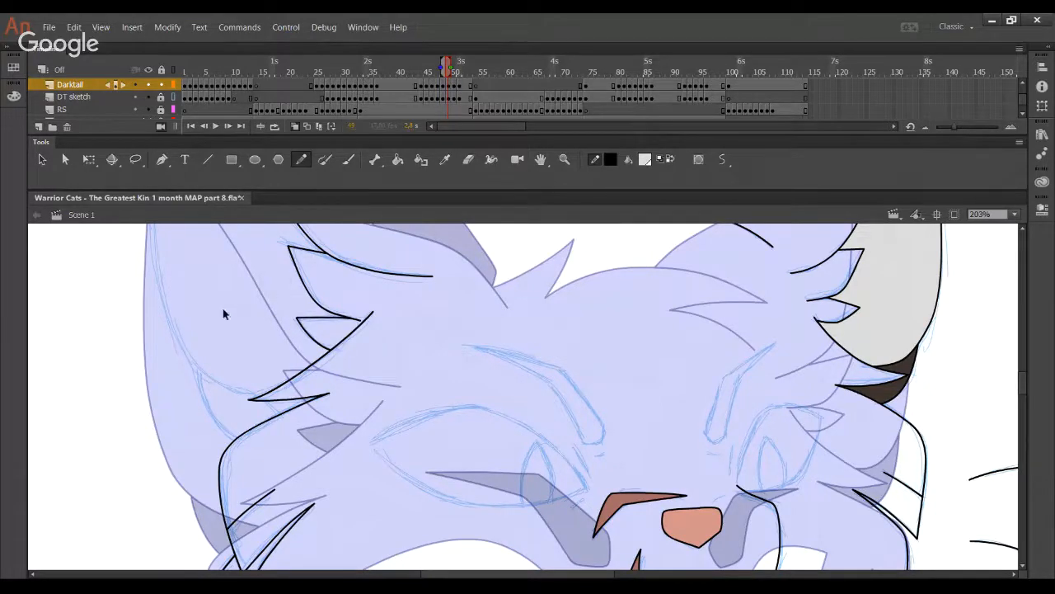
- Ink the outer outline of the left ear from the cheek fur up towards the tip, redrawing the first stroke more smoothly
mouse_move(323, 450)
mouse_down()
mouse_move(360, 276)
mouse_move(363, 458)
mouse_move(381, 502)
mouse_move(328, 485)
mouse_move(274, 391)
mouse_move(261, 219)
mouse_up()
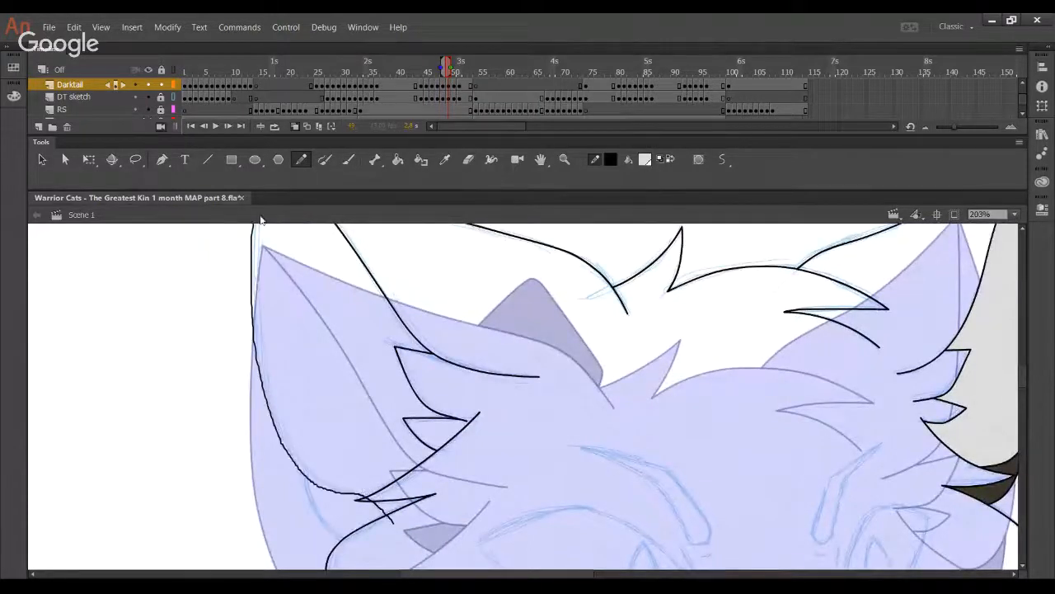
key(ctrl+z)
mouse_move(381, 501)
mouse_down()
mouse_move(334, 488)
mouse_move(283, 412)
mouse_move(258, 224)
mouse_up()
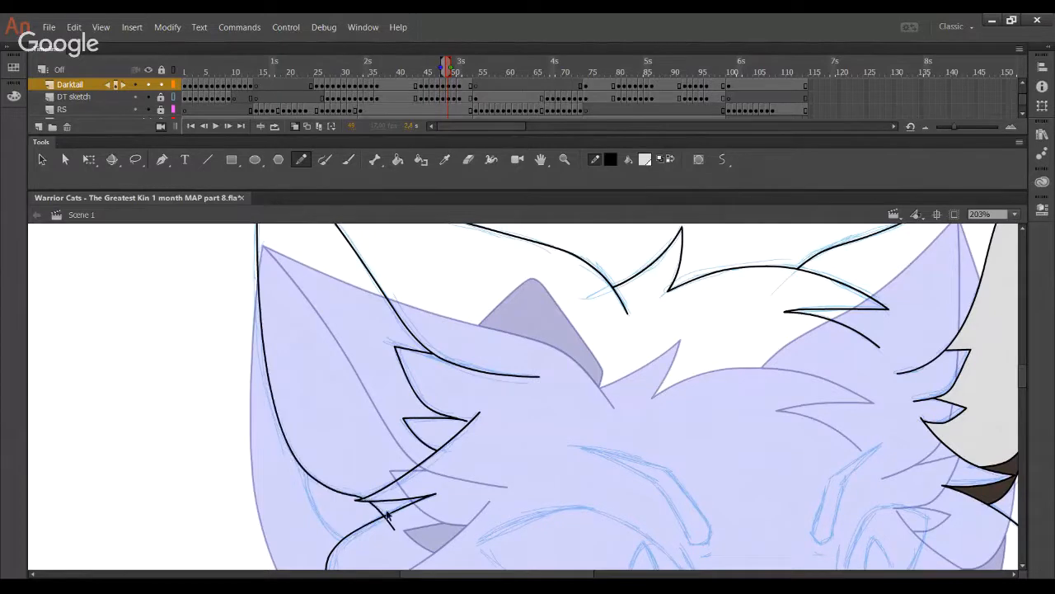
- Join the left ear's outer line to the ear tip and smooth its bend with the DT sketch layer temporarily hidden
key(space)
drag(346, 403, 368, 545)
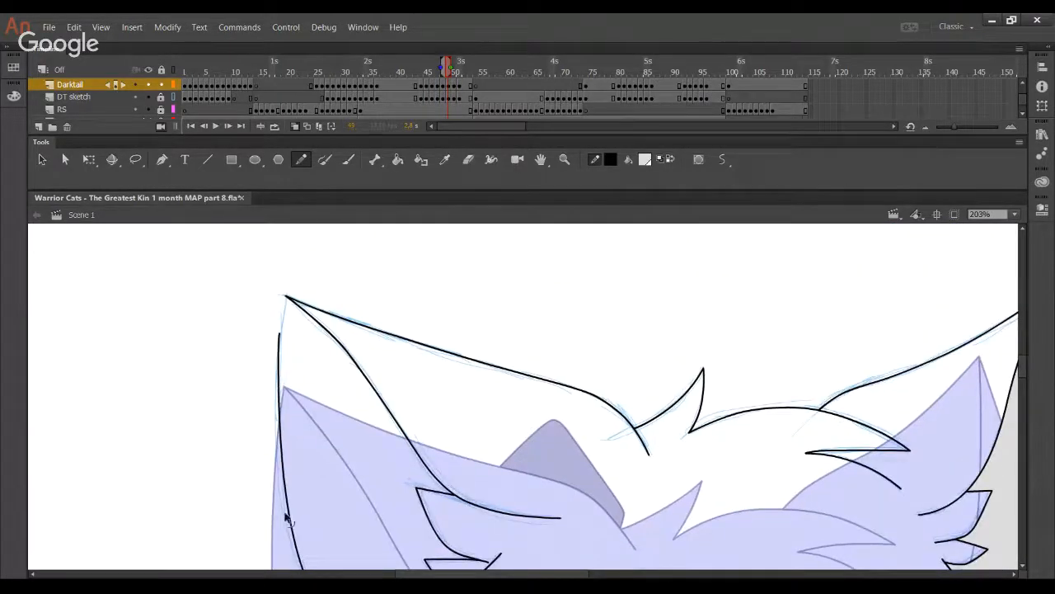
drag(286, 517, 283, 517)
click(148, 98)
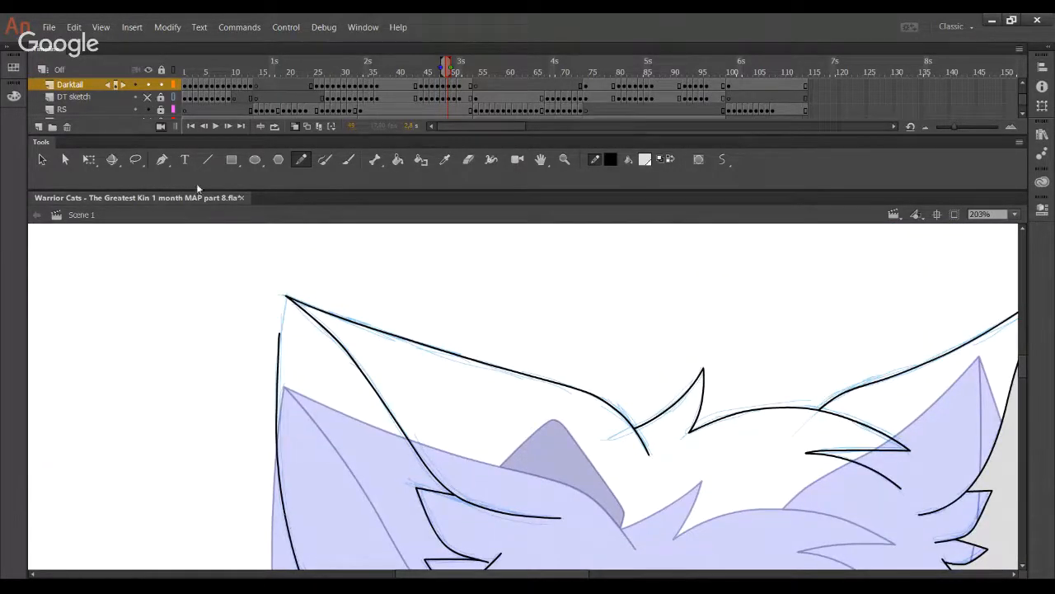
mouse_move(280, 333)
mouse_down()
mouse_move(285, 296)
mouse_move(281, 321)
mouse_up()
drag(278, 477, 281, 483)
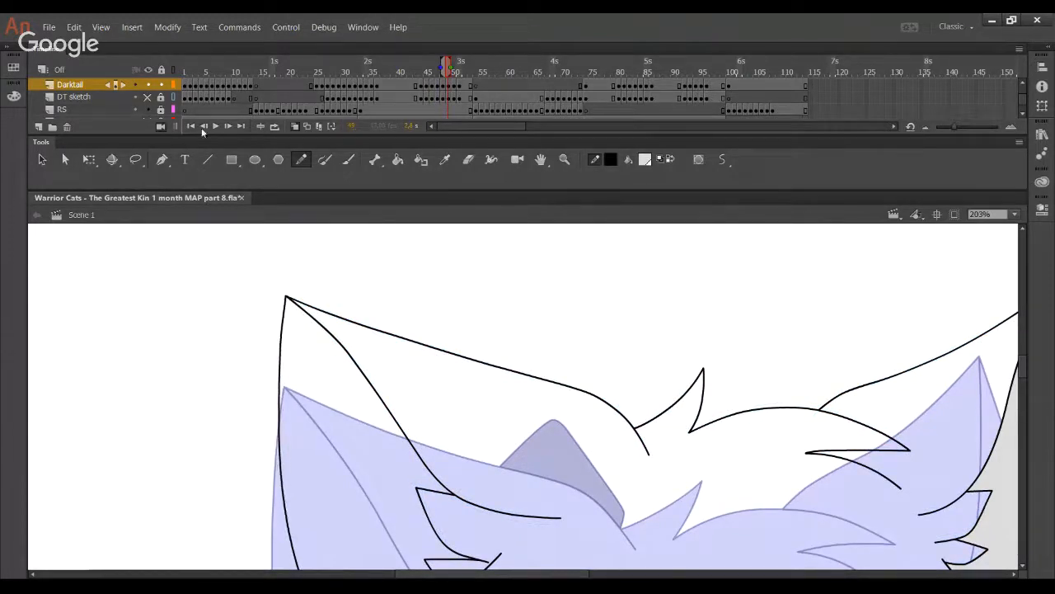
click(148, 97)
- Ink the short curve from the left ear's outer edge down to the cheek fur and delete its overshooting ends
drag(337, 504, 269, 264)
mouse_move(319, 449)
mouse_down()
mouse_move(289, 434)
mouse_move(252, 319)
mouse_up()
ctrl+click(254, 363)
key(Delete)
ctrl+click(305, 445)
key(Delete)
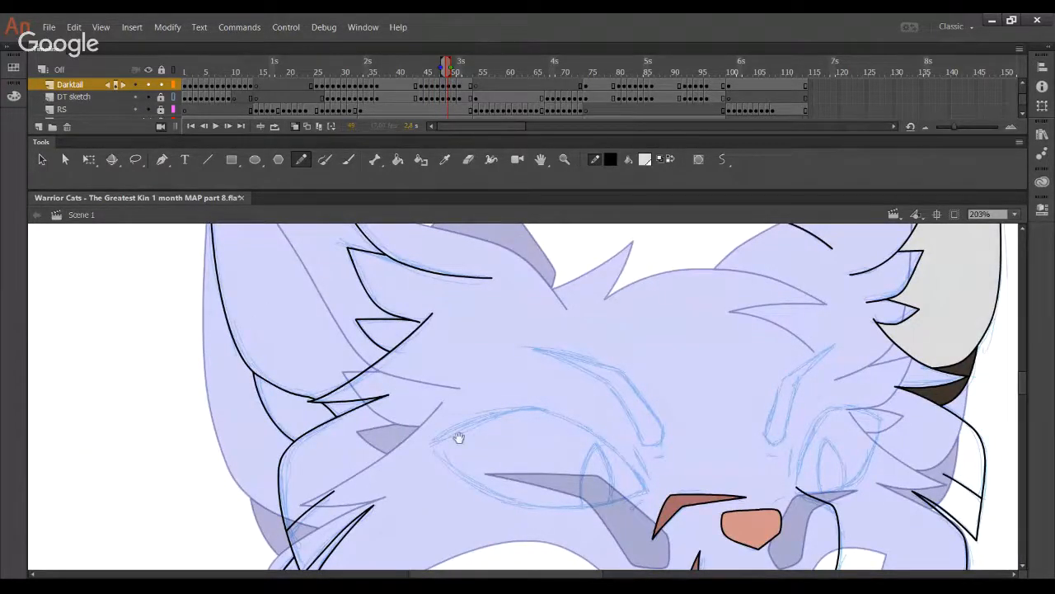
- Fill the left inner ear with light grey and the gap beneath it with the dark grey used under the right ear
mouse_move(451, 452)
mouse_down()
mouse_move(438, 436)
mouse_move(439, 467)
mouse_up()
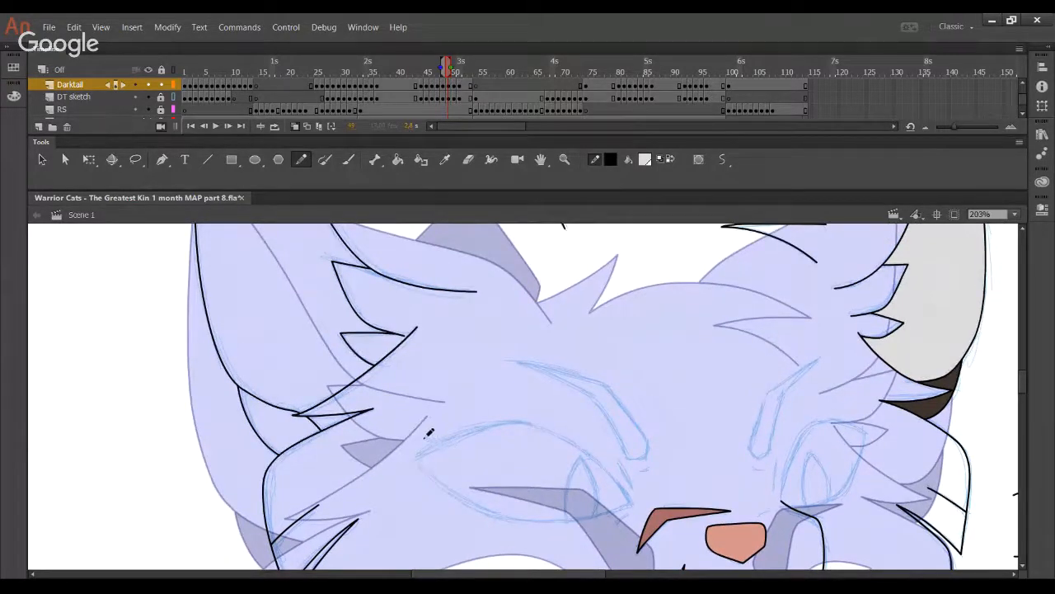
drag(412, 448, 386, 404)
key(k)
click(289, 299)
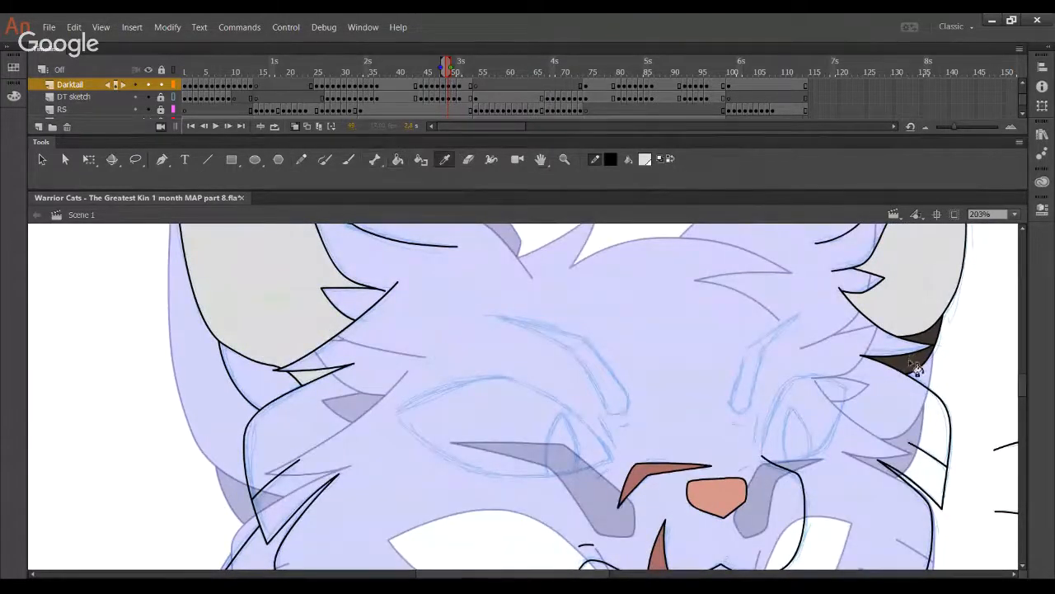
click(279, 386)
- Ink the left eye's upper lid curve from its outer corner to its inner corner and adjust its bend to the sketch
drag(522, 375, 452, 512)
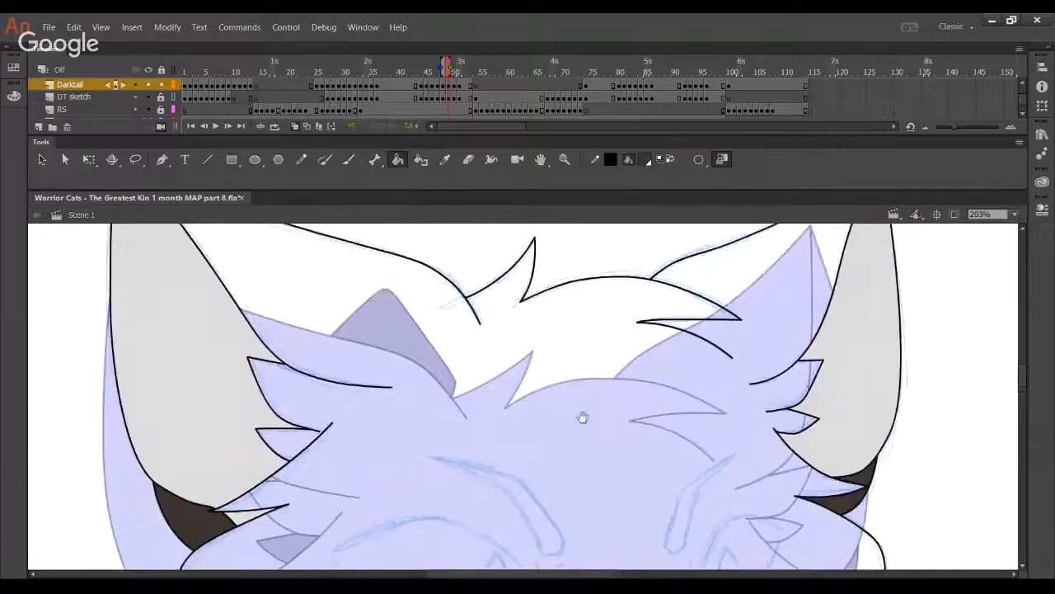
drag(565, 494, 456, 410)
drag(461, 491, 454, 370)
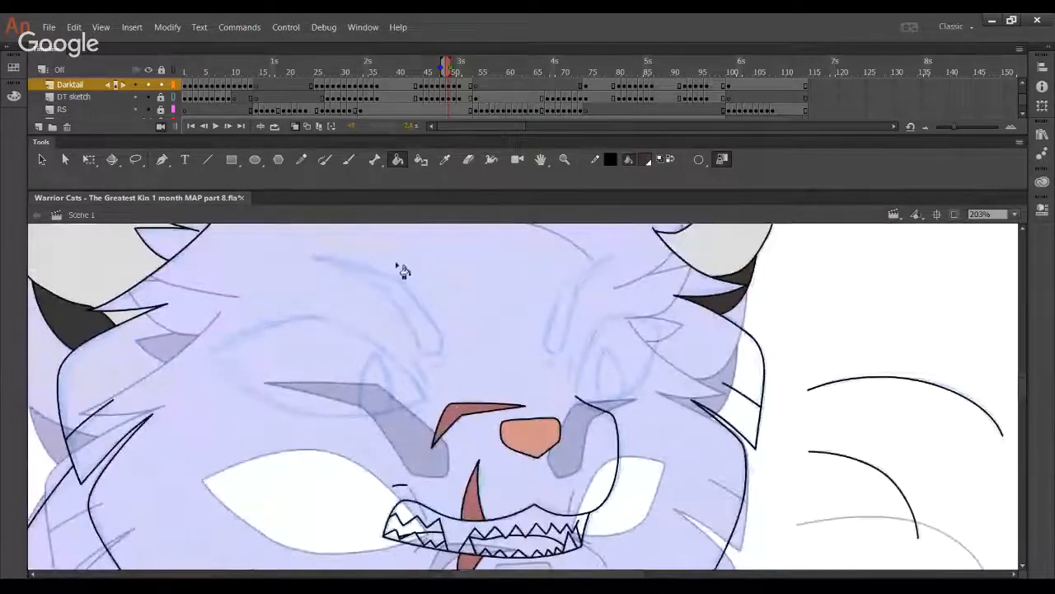
click(564, 160)
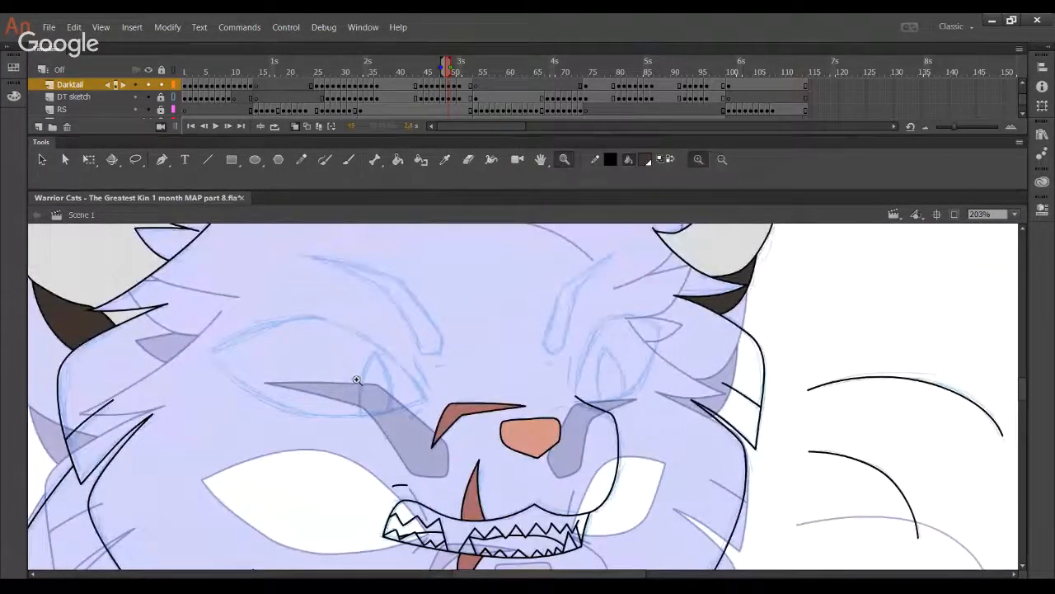
drag(162, 299, 659, 571)
click(299, 161)
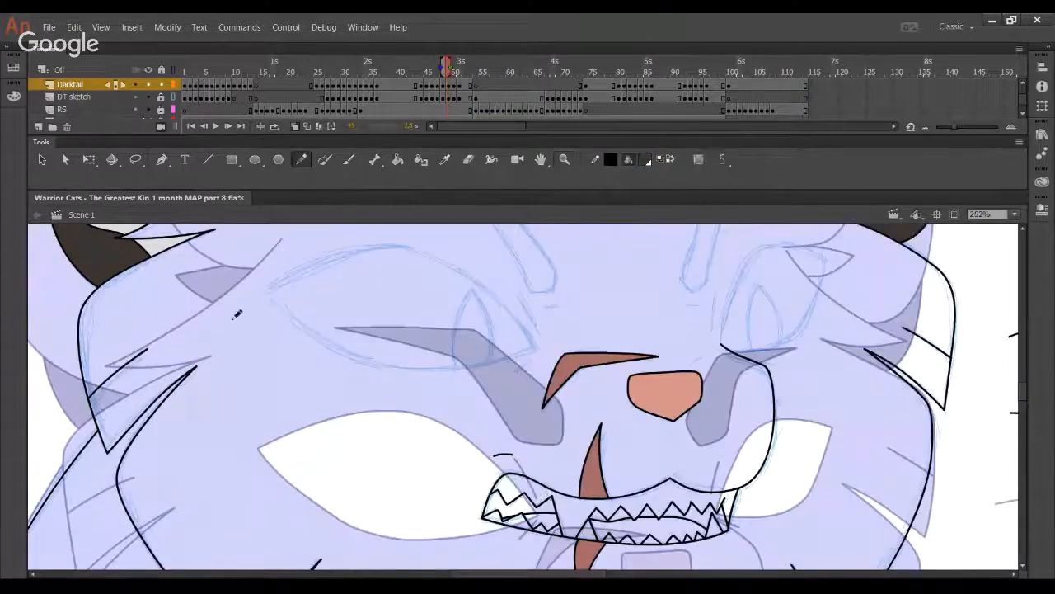
drag(221, 309, 367, 253)
key(ctrl+z)
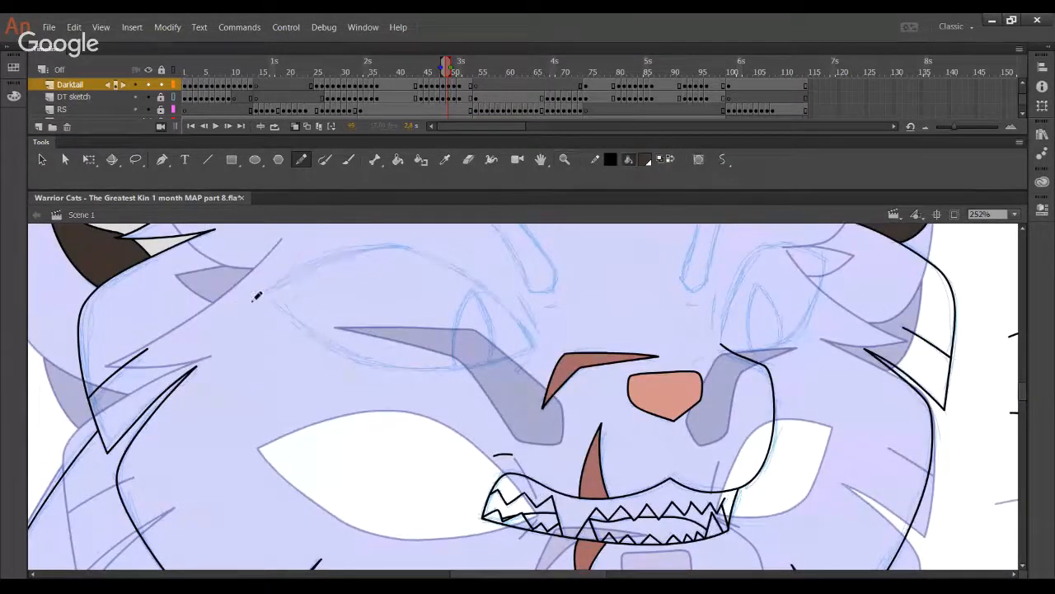
mouse_move(240, 305)
mouse_down()
mouse_move(326, 254)
mouse_move(404, 239)
mouse_up()
key(ctrl+z)
mouse_move(249, 307)
mouse_down()
mouse_move(336, 260)
mouse_move(420, 247)
mouse_move(500, 302)
mouse_move(544, 369)
mouse_up()
drag(520, 329, 523, 315)
drag(287, 281, 298, 272)
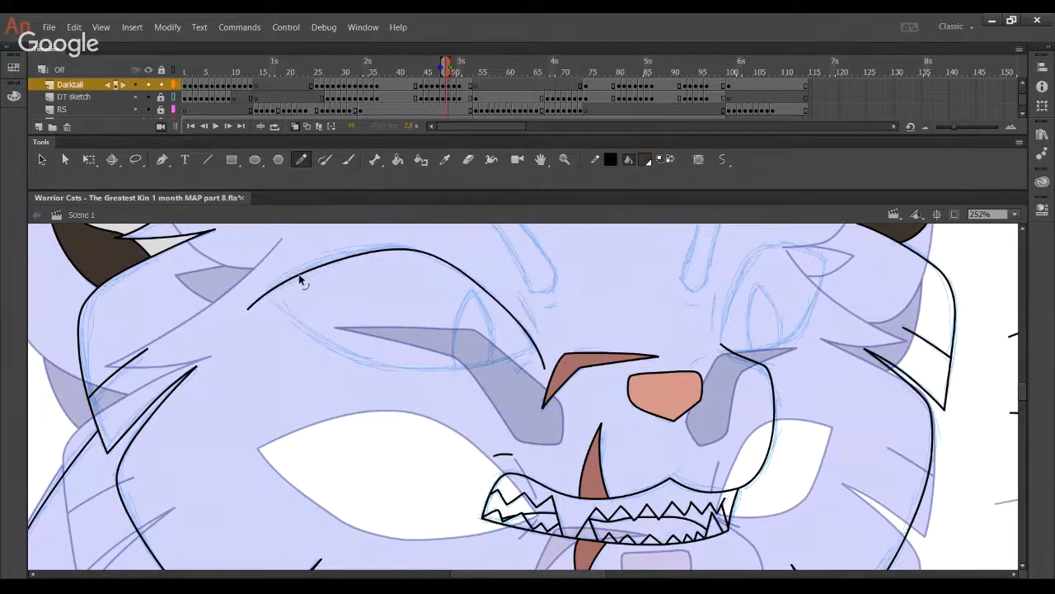
drag(373, 252, 383, 246)
- Ink the left eye's lower lid curve and delete the ends overshooting the inner corner
key(space)
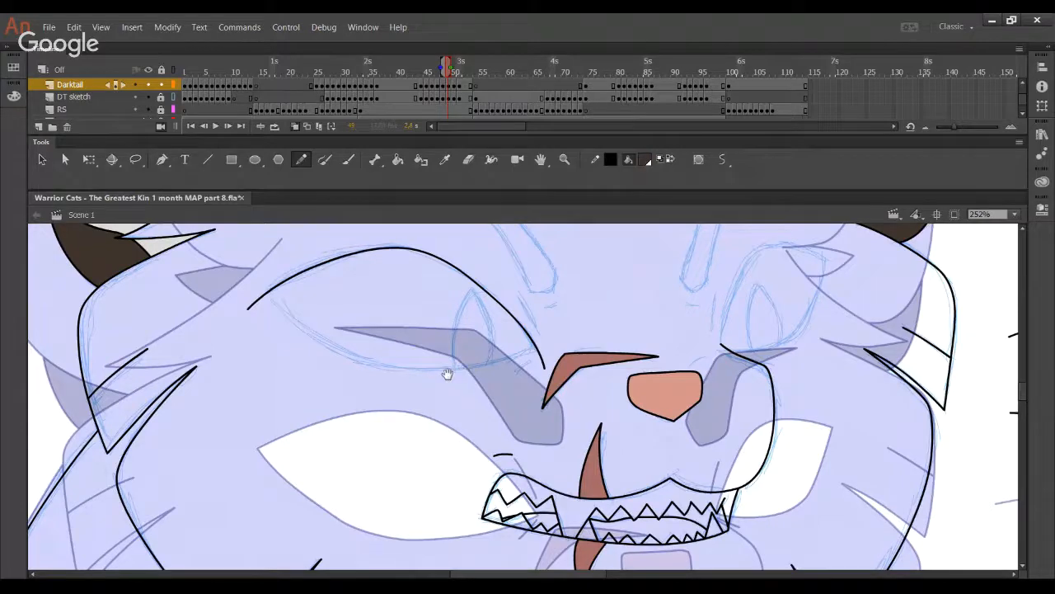
mouse_move(448, 370)
mouse_down()
mouse_move(424, 371)
mouse_move(402, 408)
mouse_move(443, 427)
mouse_up()
key(space)
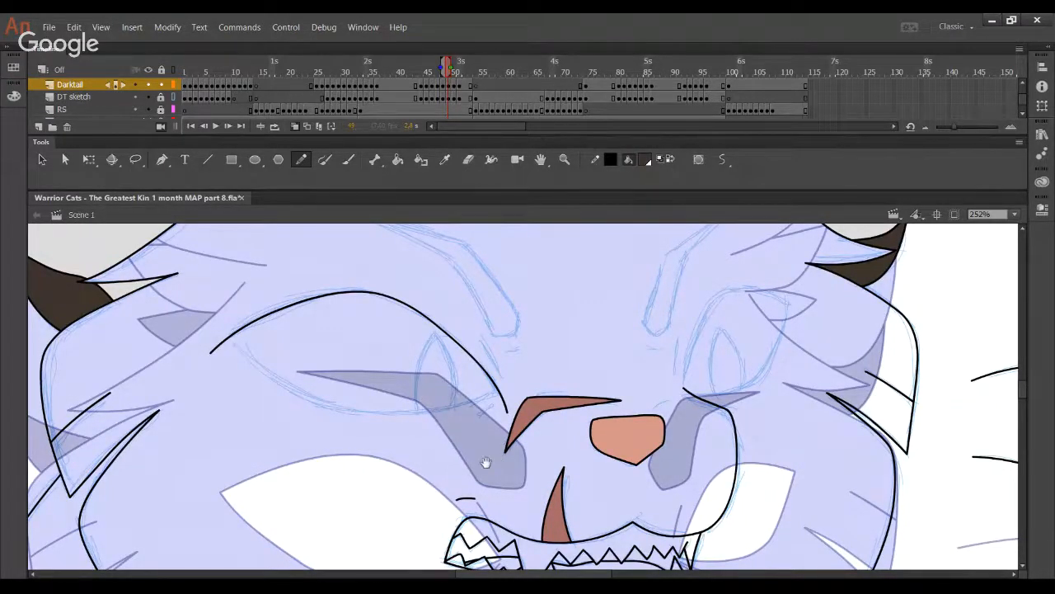
key(space)
mouse_move(483, 464)
mouse_down()
mouse_move(417, 443)
mouse_move(462, 456)
mouse_up()
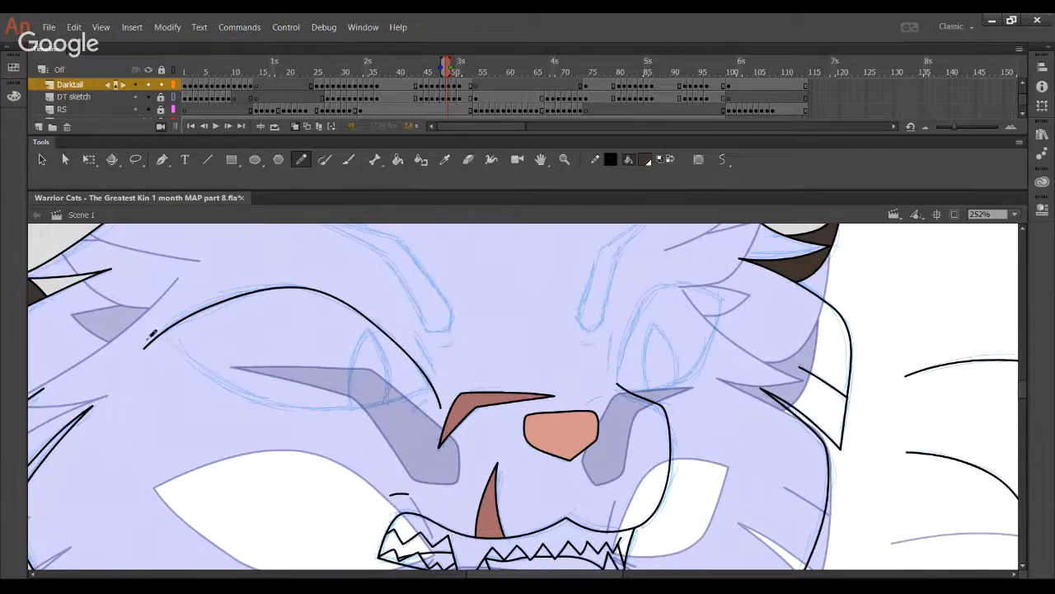
drag(143, 309, 245, 394)
key(ctrl+z)
mouse_move(151, 317)
mouse_down()
mouse_move(227, 384)
mouse_move(327, 408)
mouse_move(423, 391)
mouse_move(462, 372)
mouse_up()
click(456, 374)
key(Delete)
click(438, 399)
key(Delete)
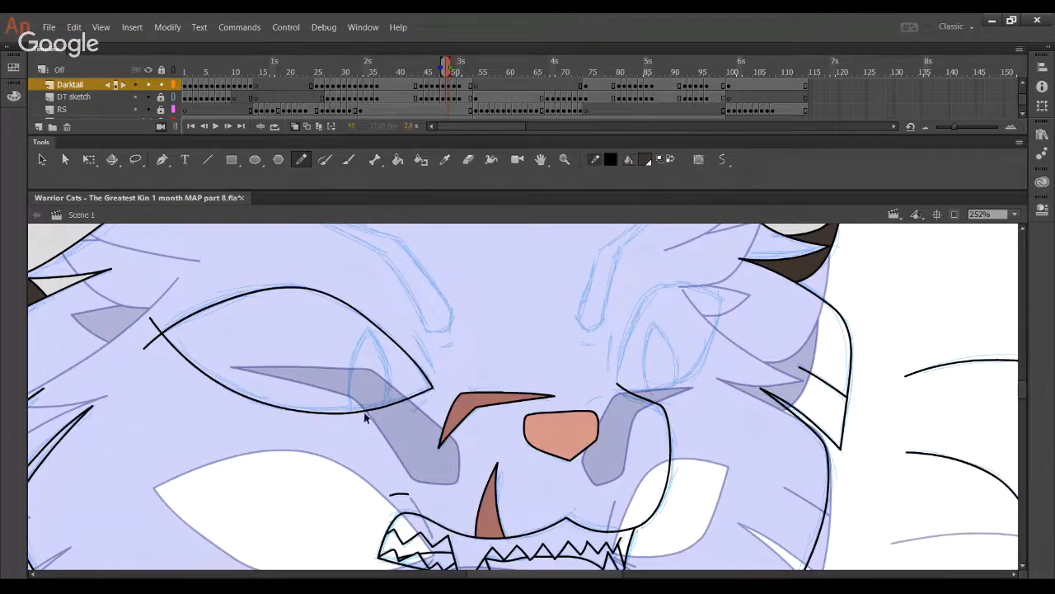
- Reshape the left eye's lower lid curve and remove the overshooting ends at its outer corner
drag(366, 411, 406, 399)
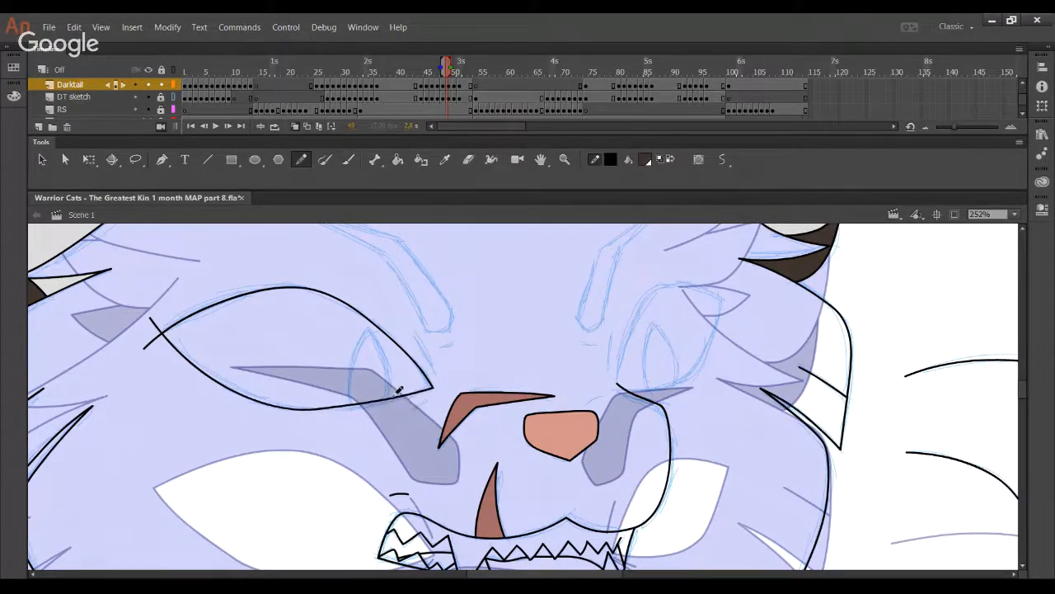
drag(295, 412, 294, 408)
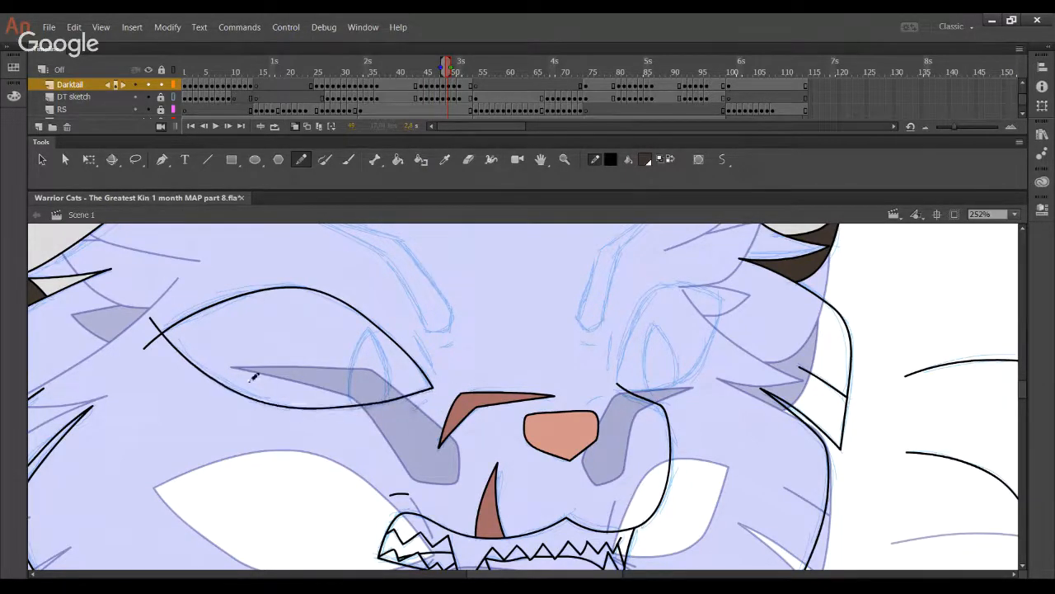
click(151, 321)
key(Delete)
drag(214, 379, 216, 378)
- Ink the right eye's upper lid curve and join it to the muzzle line, hiding the DT sketch layer temporarily to connect the ends
mouse_move(404, 428)
mouse_down()
mouse_move(328, 434)
mouse_move(289, 415)
mouse_move(340, 406)
mouse_up()
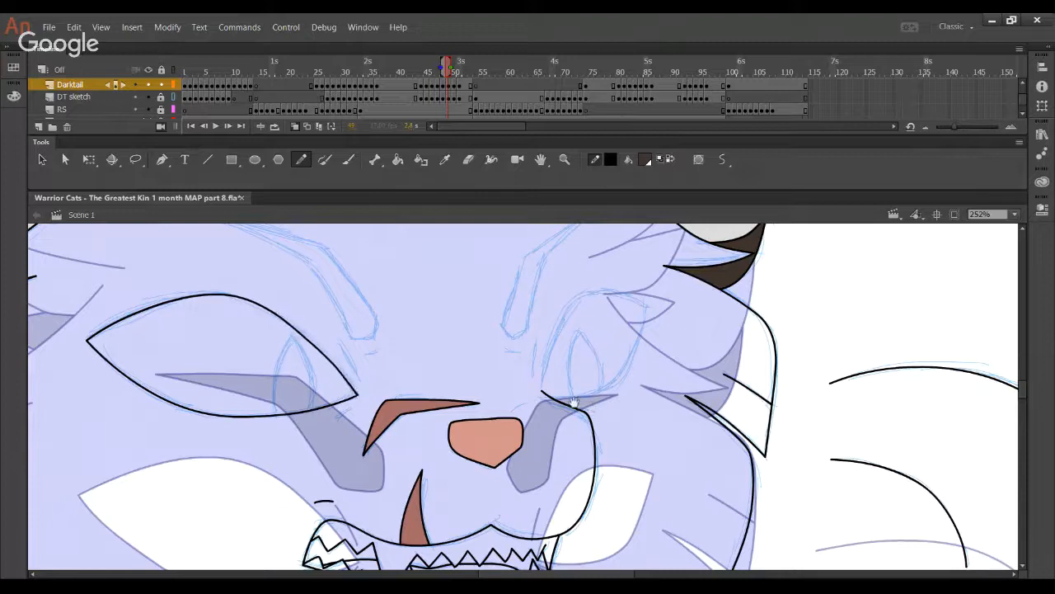
mouse_move(555, 375)
mouse_down()
mouse_move(567, 298)
mouse_move(584, 282)
mouse_move(665, 324)
mouse_up()
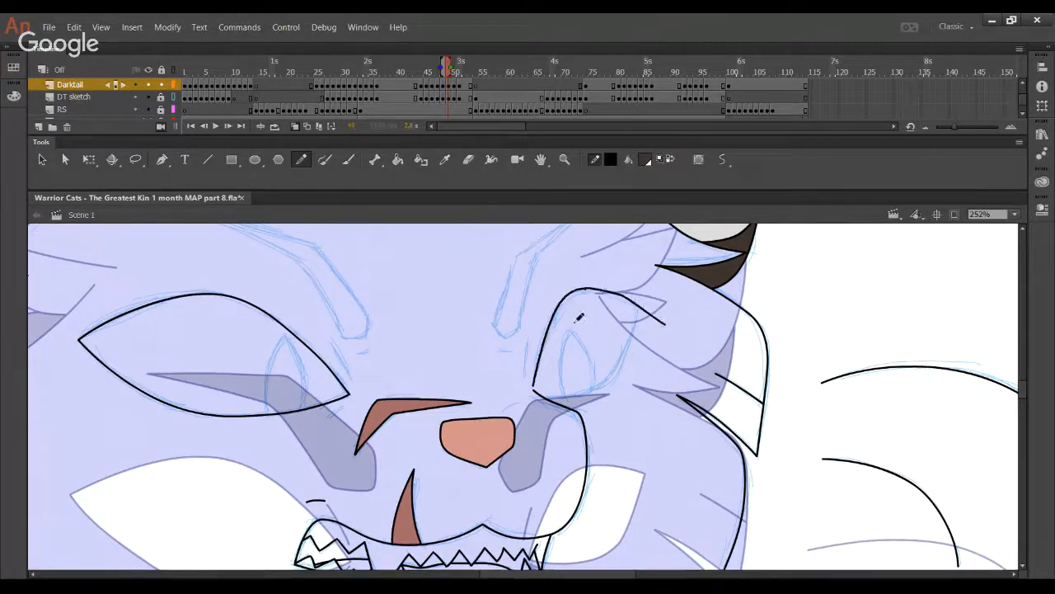
key(ctrl+z)
mouse_move(535, 387)
mouse_down()
mouse_move(577, 290)
mouse_move(595, 285)
mouse_move(682, 321)
mouse_up()
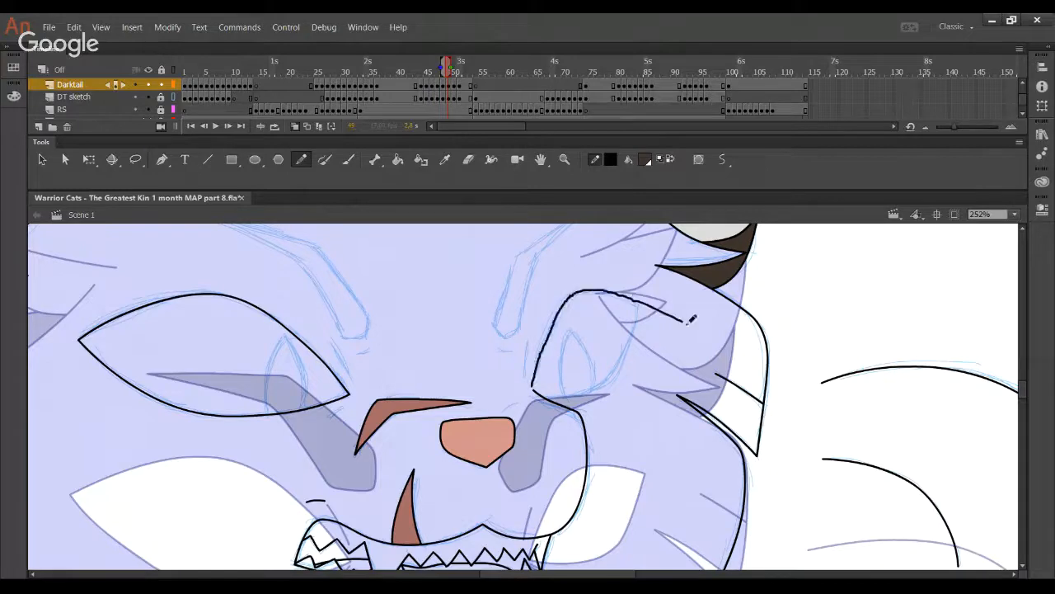
click(148, 96)
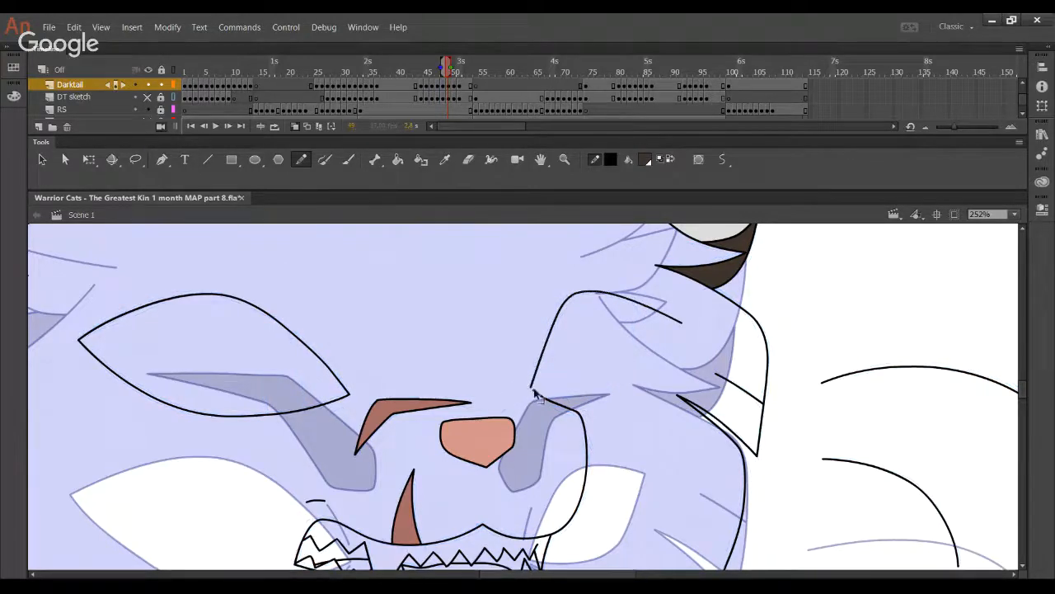
drag(538, 392, 532, 367)
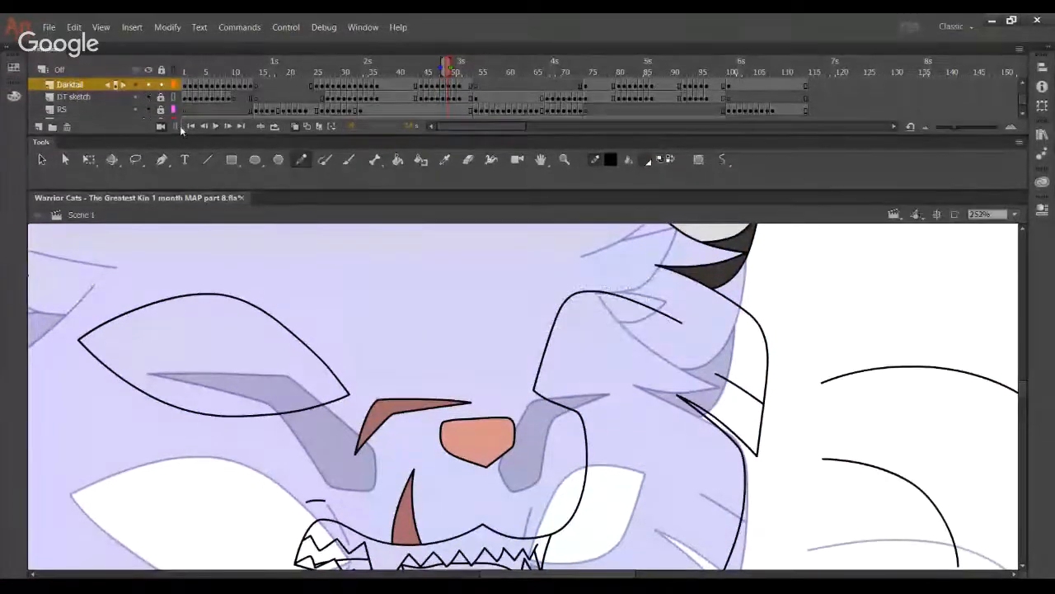
click(147, 96)
drag(540, 356, 537, 384)
mouse_move(570, 301)
mouse_down()
mouse_move(568, 291)
mouse_move(594, 292)
mouse_move(648, 306)
mouse_up()
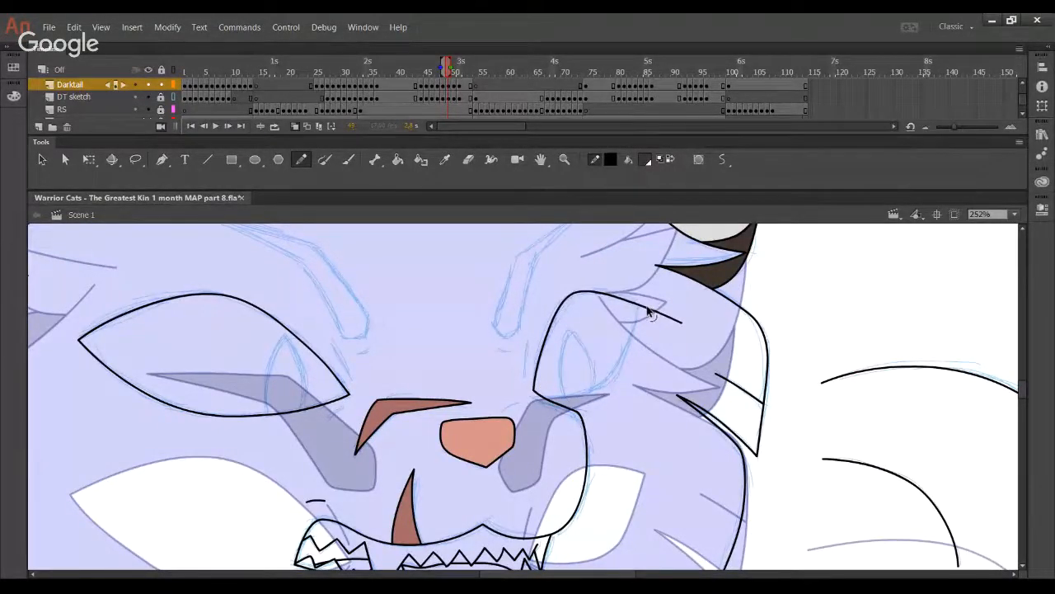
- Ink the right eye's lower lid curve, delete the overshooting ends at both corners and smooth its bend
mouse_move(519, 387)
mouse_down()
mouse_move(591, 386)
mouse_move(631, 342)
mouse_move(637, 316)
mouse_up()
drag(590, 394, 607, 384)
drag(636, 317, 645, 290)
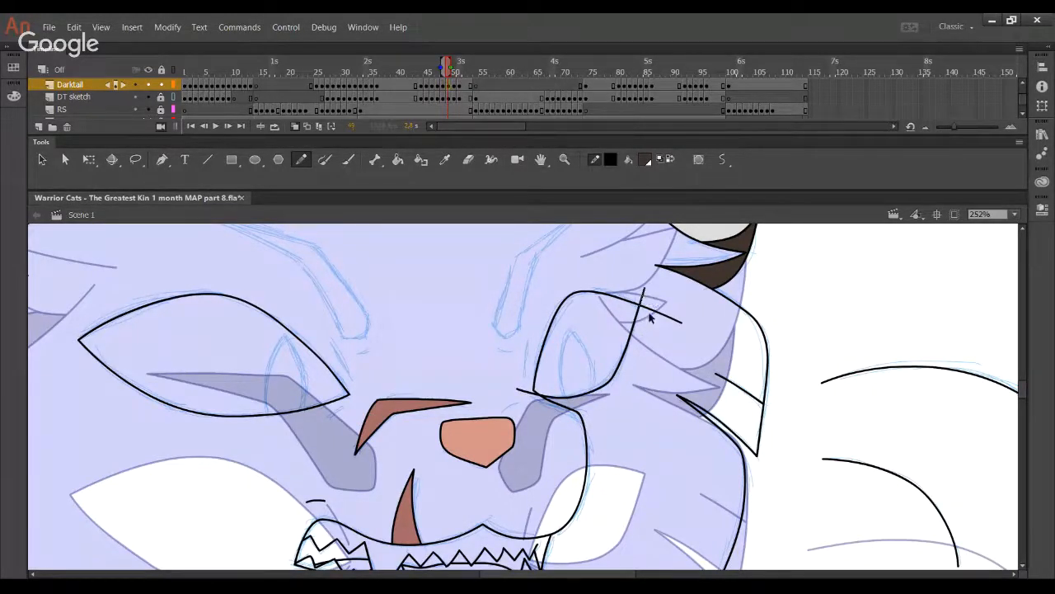
ctrl+shift+click(520, 391)
key(Delete)
drag(590, 394, 592, 396)
drag(623, 359, 621, 368)
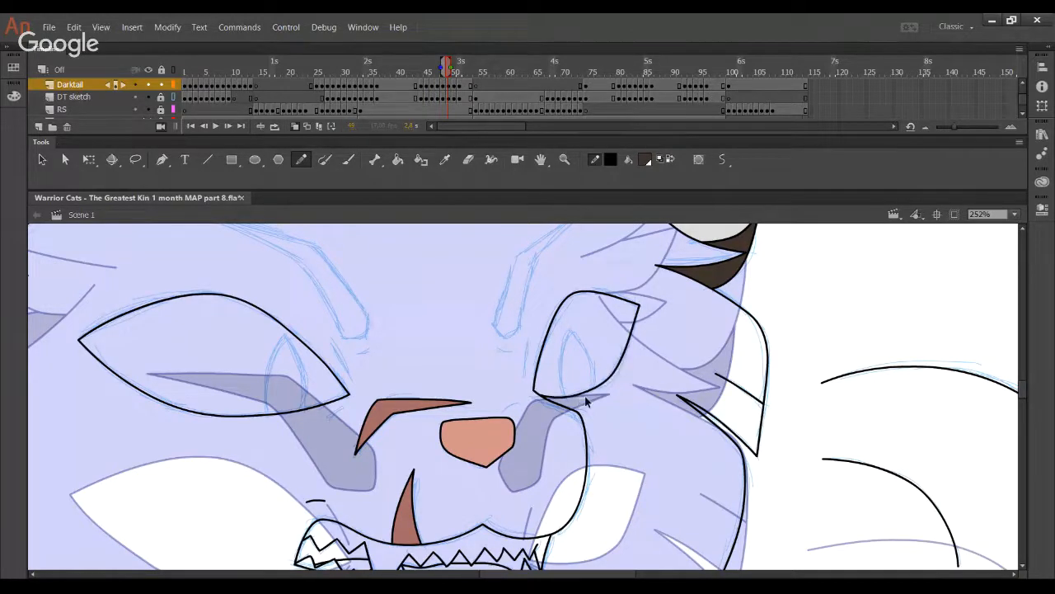
drag(579, 397, 585, 395)
- Ink a short crease line just below the left eye's inner corner, redoing the stroke until it matches the sketch
drag(479, 426, 533, 453)
drag(383, 444, 439, 403)
key(ctrl+z)
key(ctrl+z)
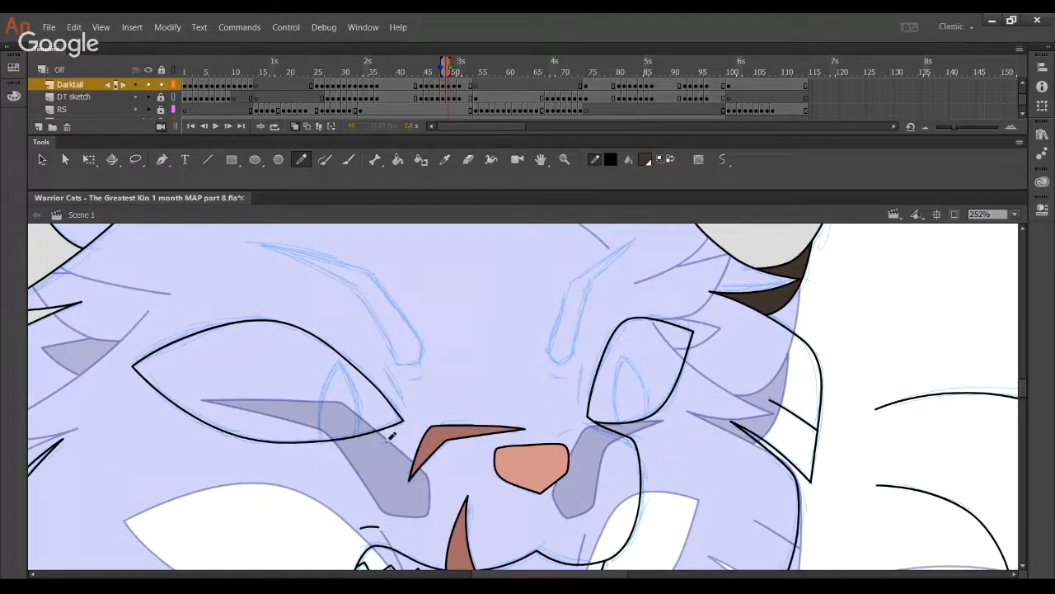
drag(384, 442, 452, 404)
key(ctrl+z)
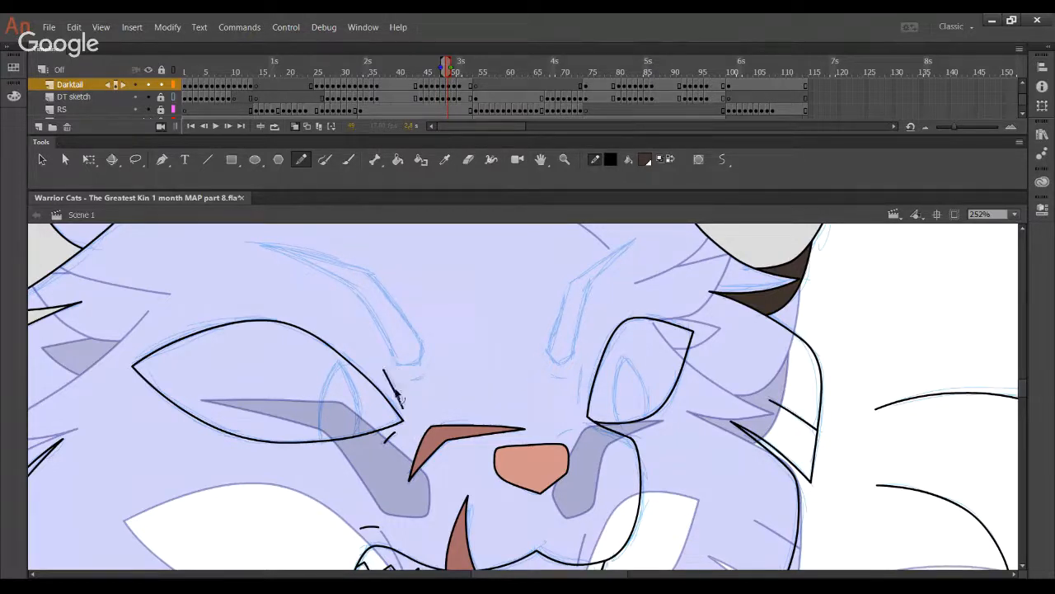
- Ink a short crease line above the left eye's inner corner and a matching one beside the right eye's inner edge
drag(403, 406, 385, 370)
key(ctrl+z)
drag(404, 408, 385, 370)
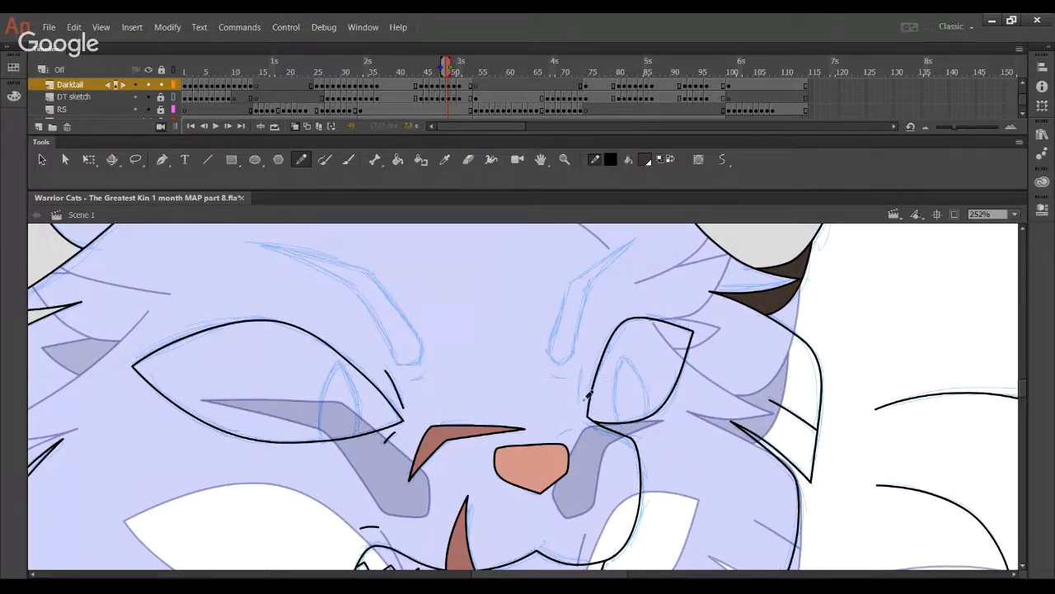
drag(583, 401, 585, 361)
key(ctrl+z)
drag(583, 404, 586, 369)
- Ink the upper and lower edges of the left brow marking and join them at its outer tip
mouse_move(247, 241)
mouse_down()
mouse_move(375, 259)
mouse_move(424, 328)
mouse_up()
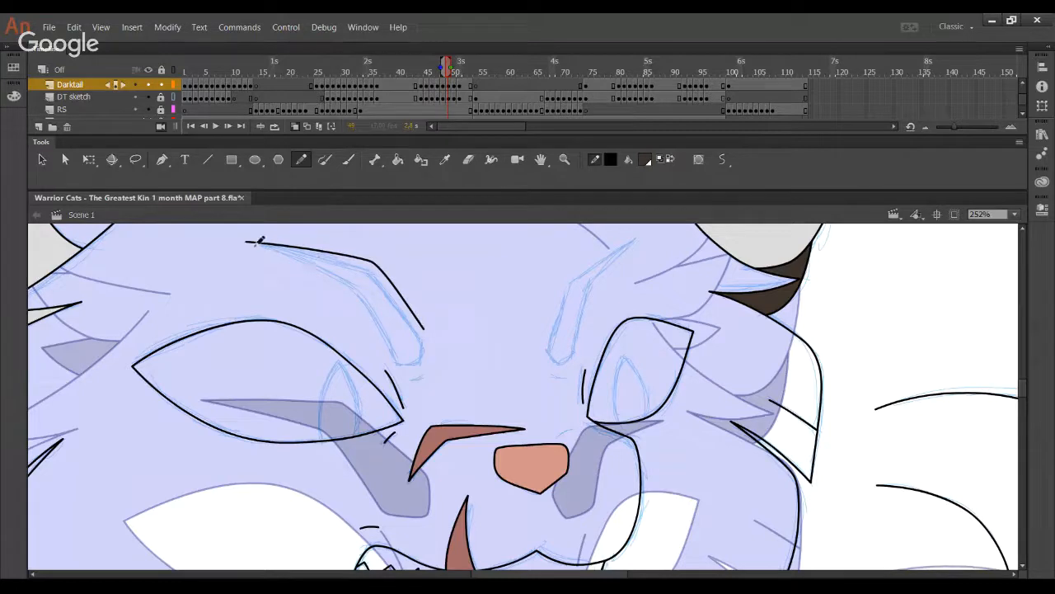
mouse_move(258, 241)
mouse_down()
mouse_move(351, 279)
mouse_move(385, 367)
mouse_move(365, 325)
mouse_up()
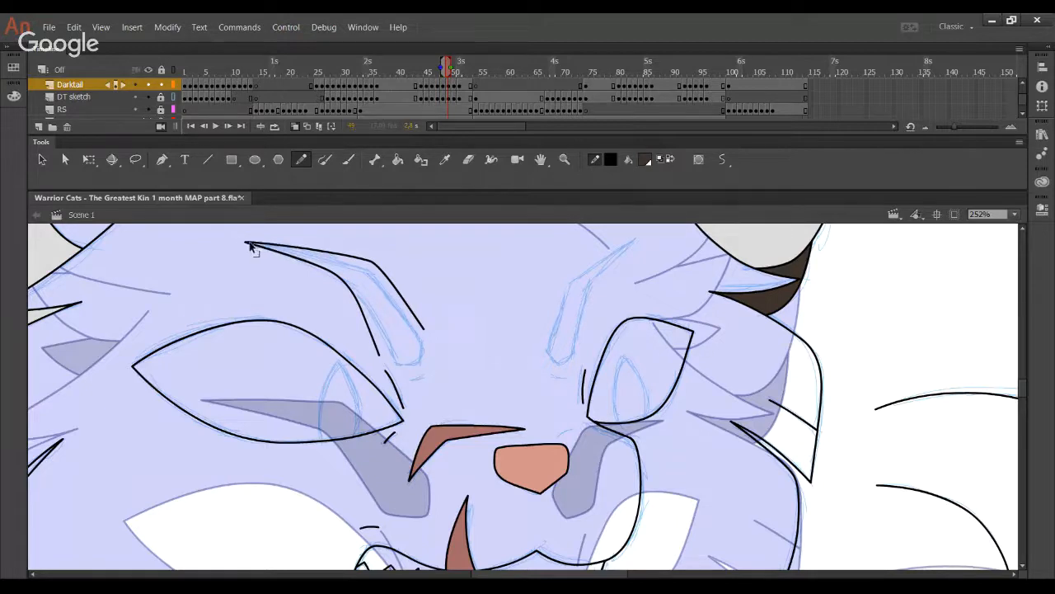
mouse_move(250, 244)
mouse_down()
mouse_move(234, 260)
mouse_move(244, 243)
mouse_up()
drag(358, 305, 357, 307)
- Close the lower end of the left brow marking with a rounded line connecting its two edges
mouse_move(379, 355)
mouse_down()
mouse_move(404, 366)
mouse_move(433, 359)
mouse_move(427, 337)
mouse_move(386, 359)
mouse_move(421, 369)
mouse_move(441, 347)
mouse_move(424, 328)
mouse_up()
key(ctrl+z)
mouse_move(407, 370)
mouse_down()
mouse_move(413, 379)
mouse_move(386, 363)
mouse_move(430, 363)
mouse_move(440, 340)
mouse_move(423, 329)
mouse_up()
key(ctrl+z)
key(ctrl+z)
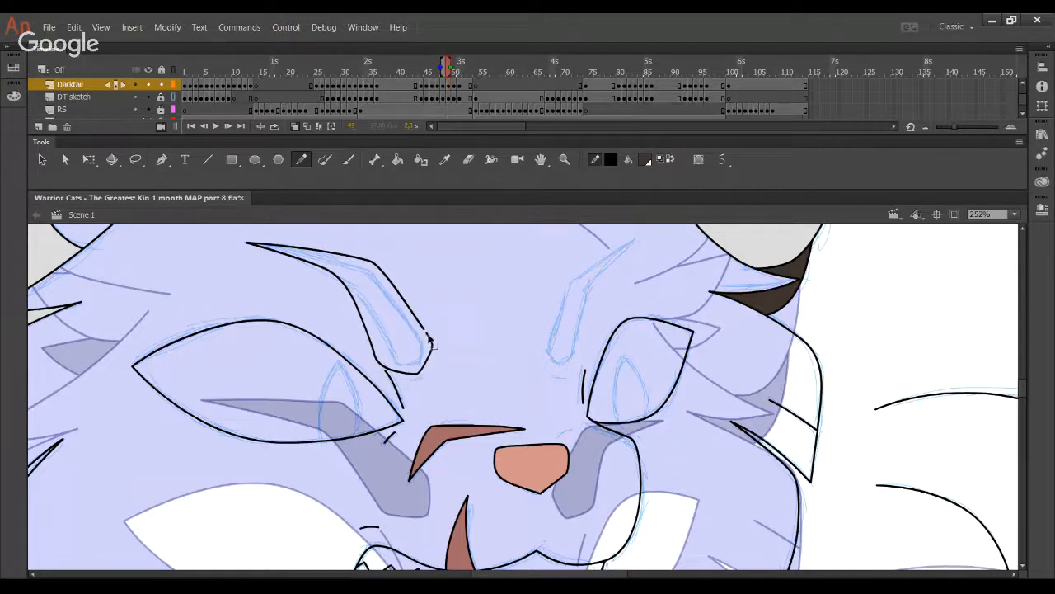
drag(414, 374, 415, 376)
- Zoom in on the left brow marking and reshape its lower end with the DT sketch layer hidden
key(z)
drag(306, 266, 657, 446)
key(y)
click(148, 96)
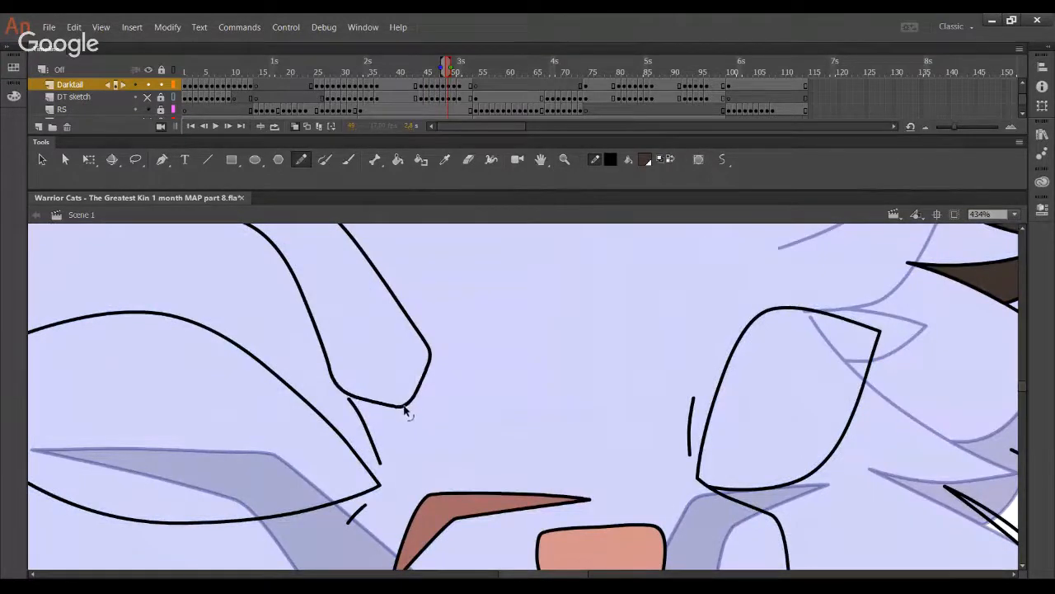
drag(362, 400, 422, 388)
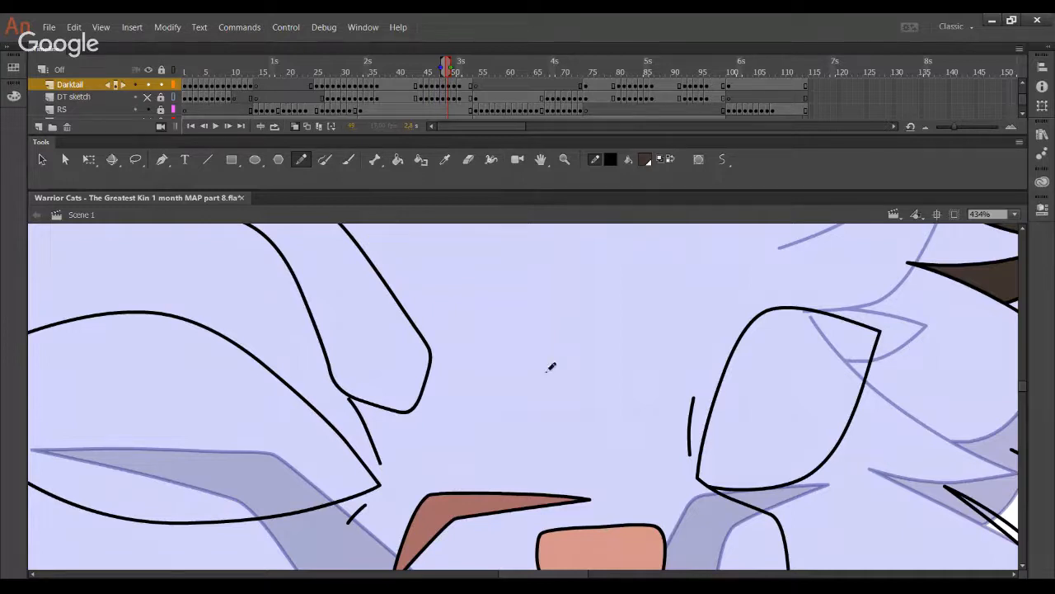
drag(432, 352, 432, 342)
key(ctrl+z)
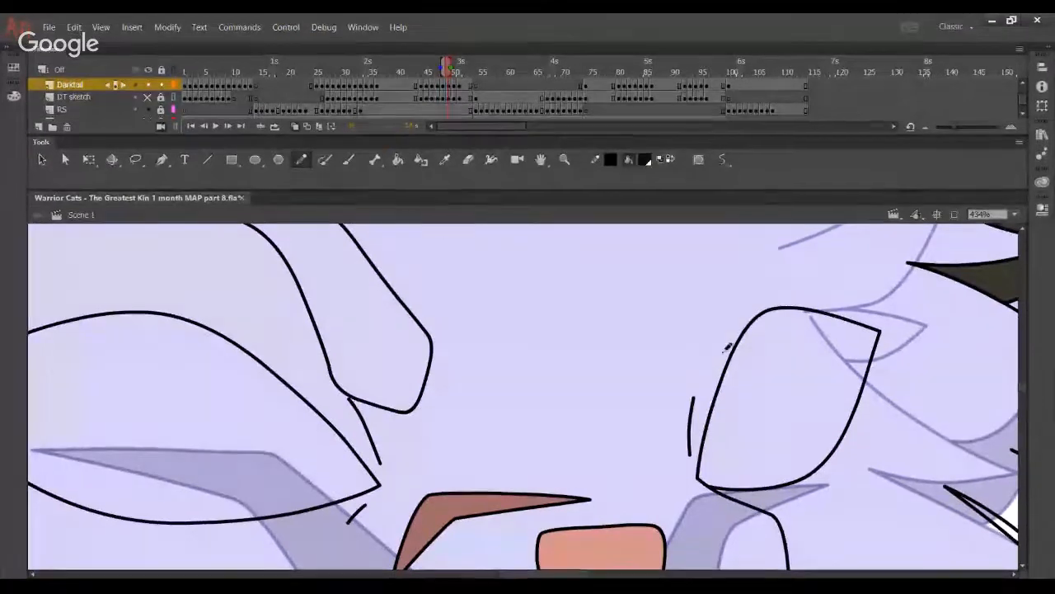
- Fill the left brow marking with near-black and show the DT sketch layer again
key(v)
click(318, 283)
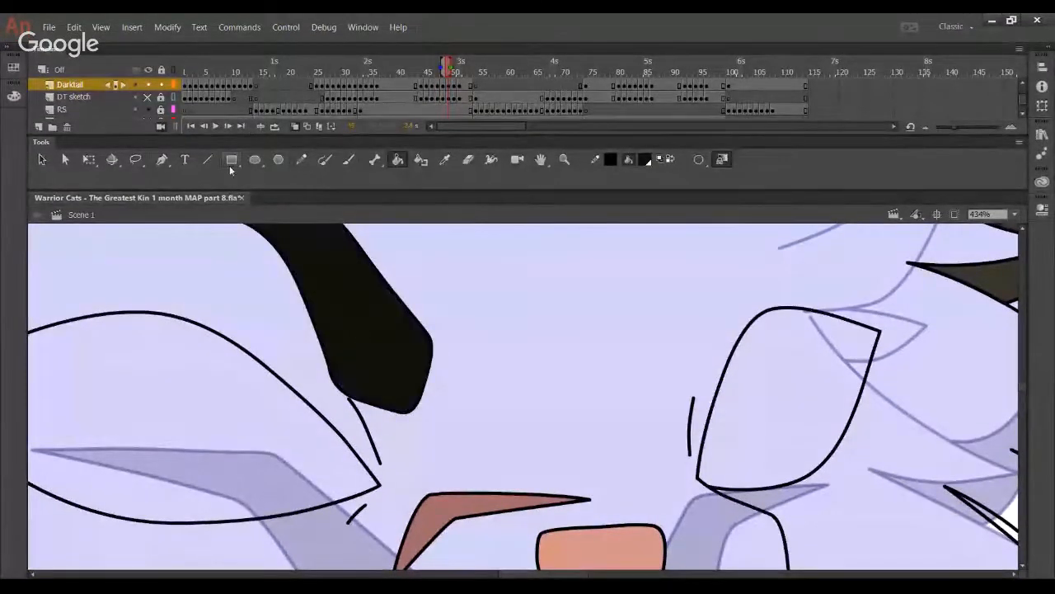
key(y)
click(150, 97)
- Ink a short crease line just beneath the lower end of the left brow marking
key(space)
drag(537, 436, 507, 401)
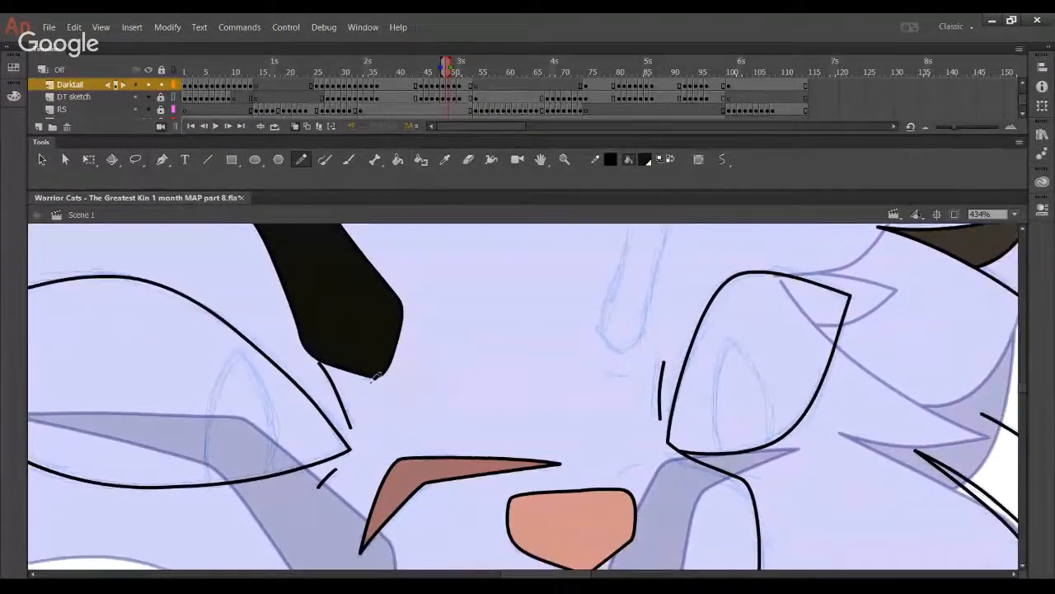
mouse_move(353, 387)
mouse_down()
mouse_move(397, 387)
mouse_move(401, 375)
mouse_move(385, 390)
mouse_up()
key(ctrl+z)
key(ctrl+z)
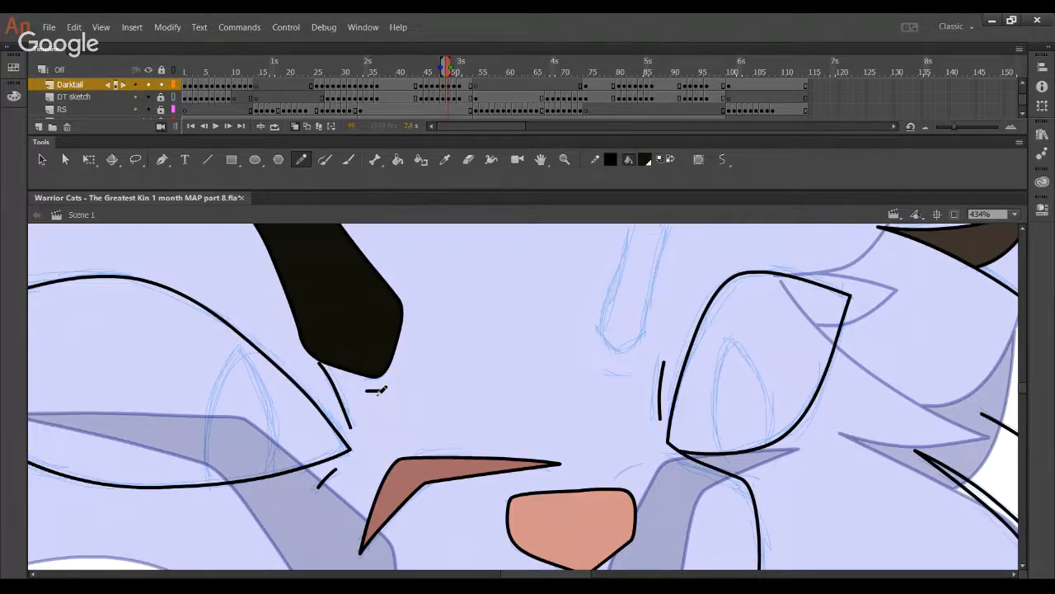
- Paint a long wavy demonstration stroke on the empty canvas beside the cat using the Brush tool with pressure enabled
drag(578, 410, 44, 368)
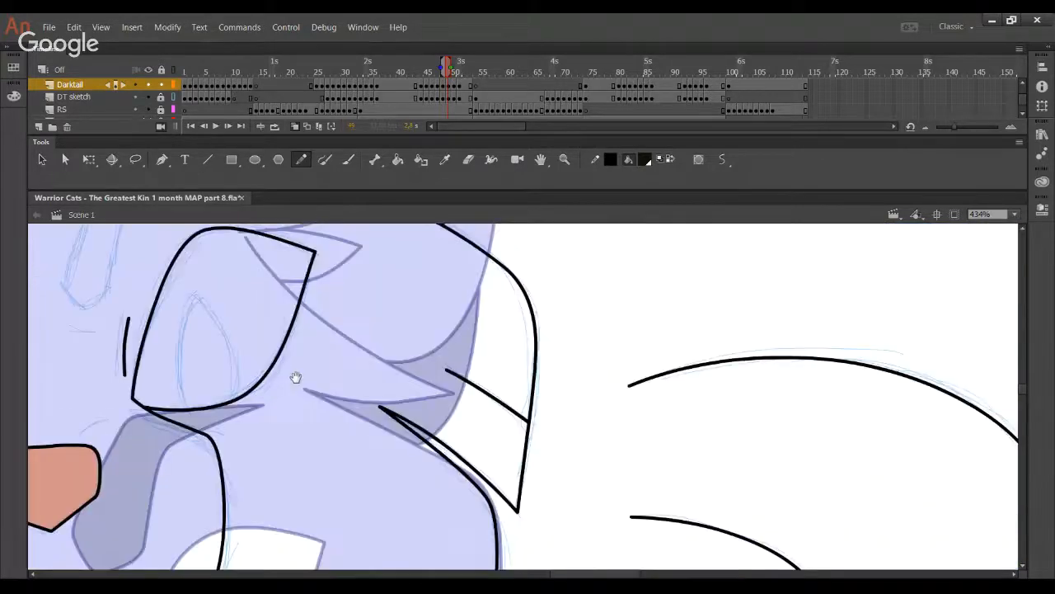
drag(972, 355, 371, 404)
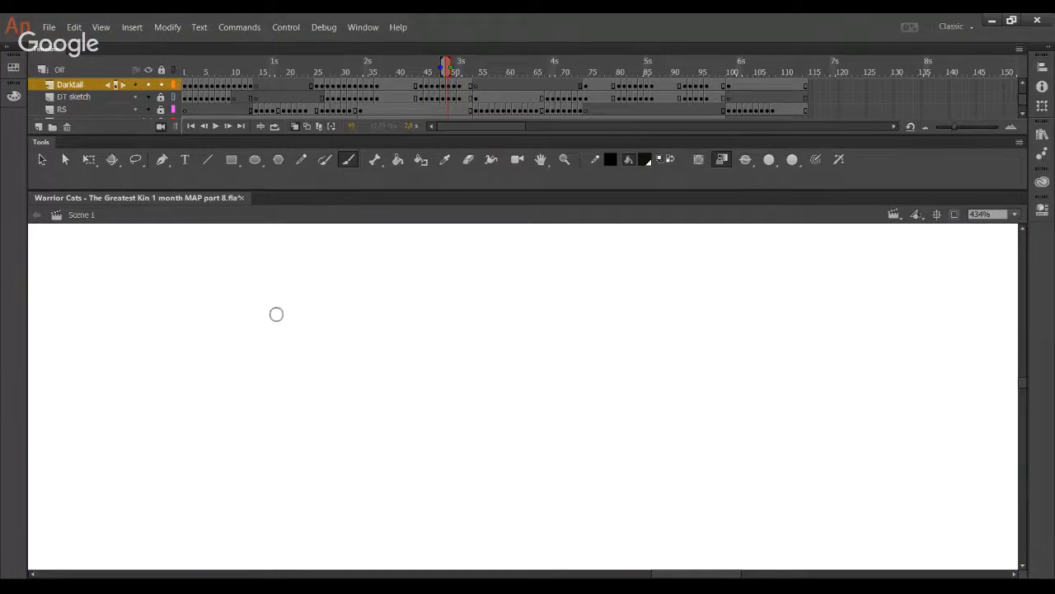
click(815, 159)
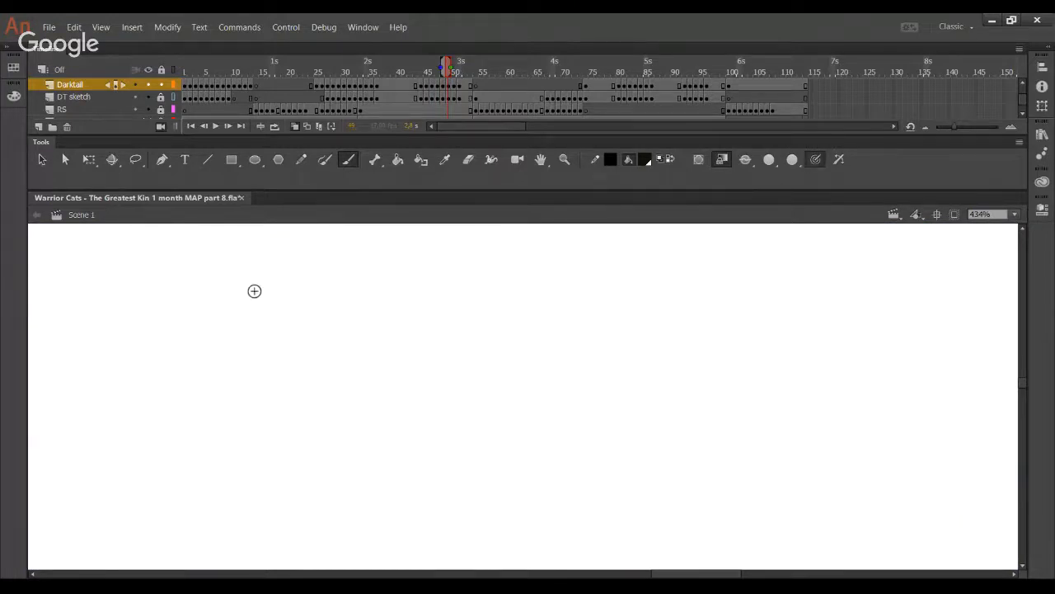
mouse_move(255, 291)
mouse_down()
mouse_move(302, 291)
mouse_move(389, 392)
mouse_move(442, 272)
mouse_move(464, 376)
mouse_move(515, 354)
mouse_move(556, 378)
mouse_move(666, 324)
mouse_move(759, 366)
mouse_move(852, 342)
mouse_move(995, 272)
mouse_move(1054, 275)
mouse_up()
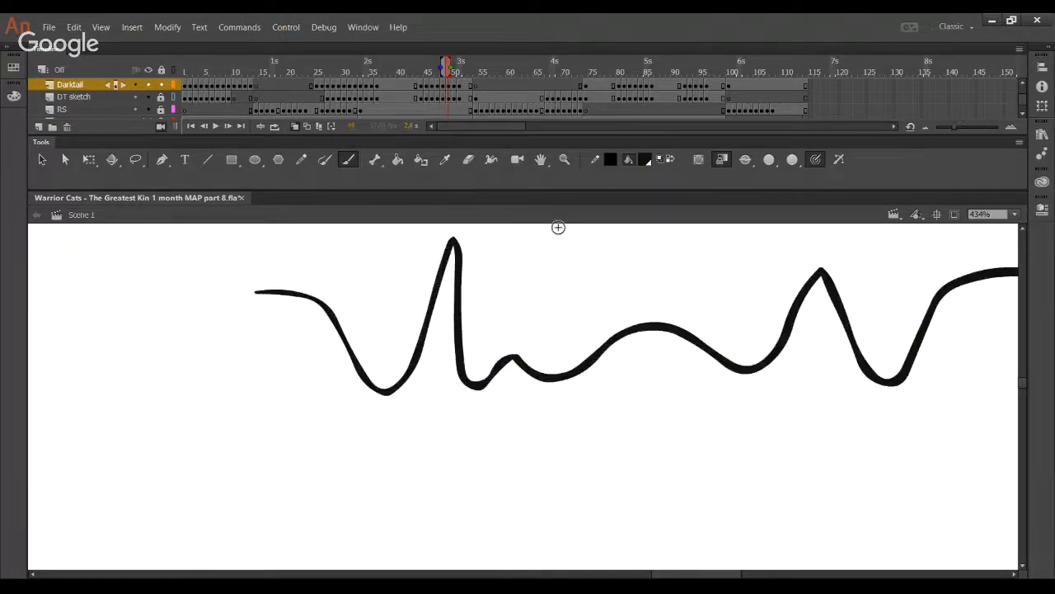
drag(586, 316, 527, 385)
- Draw two pencil arrows pointing at the tall sharp peaks of the wavy demonstration stroke
click(671, 159)
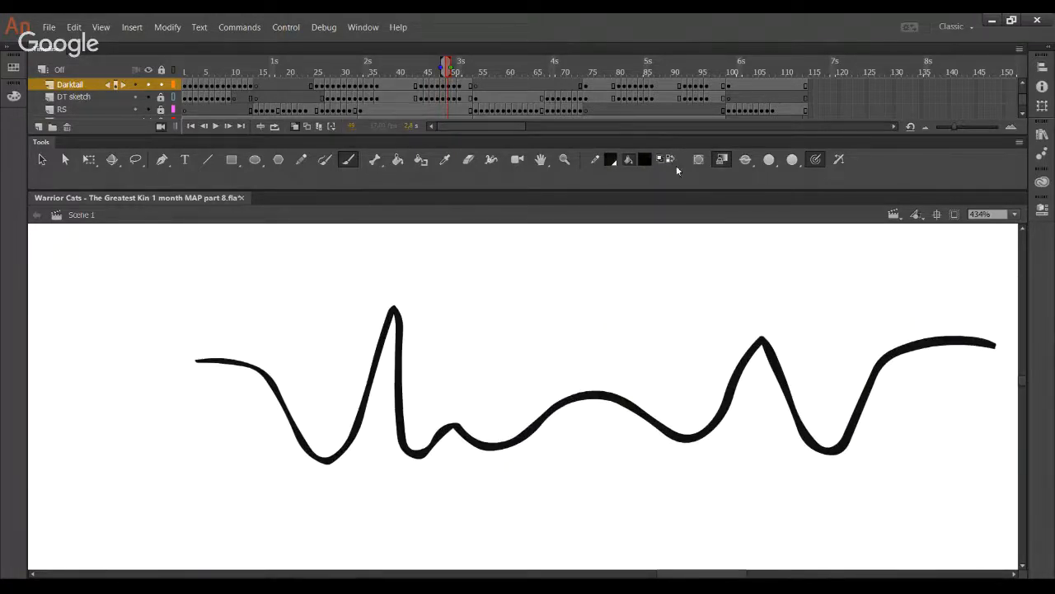
click(669, 159)
click(301, 160)
mouse_move(567, 330)
mouse_down()
mouse_move(518, 348)
mouse_move(488, 335)
mouse_up()
mouse_move(334, 292)
mouse_down()
mouse_move(355, 311)
mouse_move(388, 270)
mouse_up()
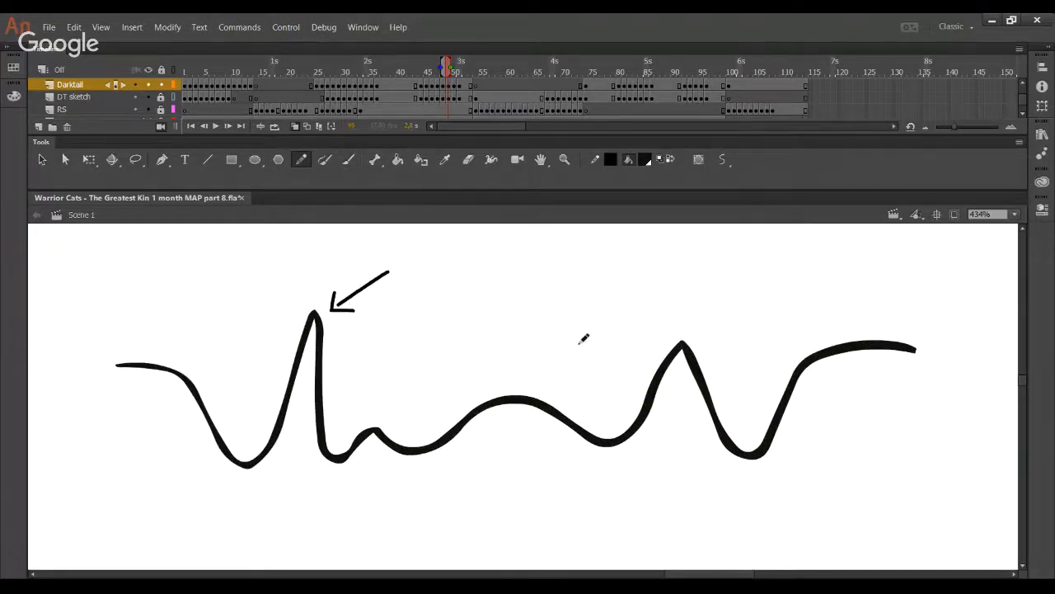
mouse_move(648, 325)
mouse_down()
mouse_move(679, 307)
mouse_move(612, 258)
mouse_up()
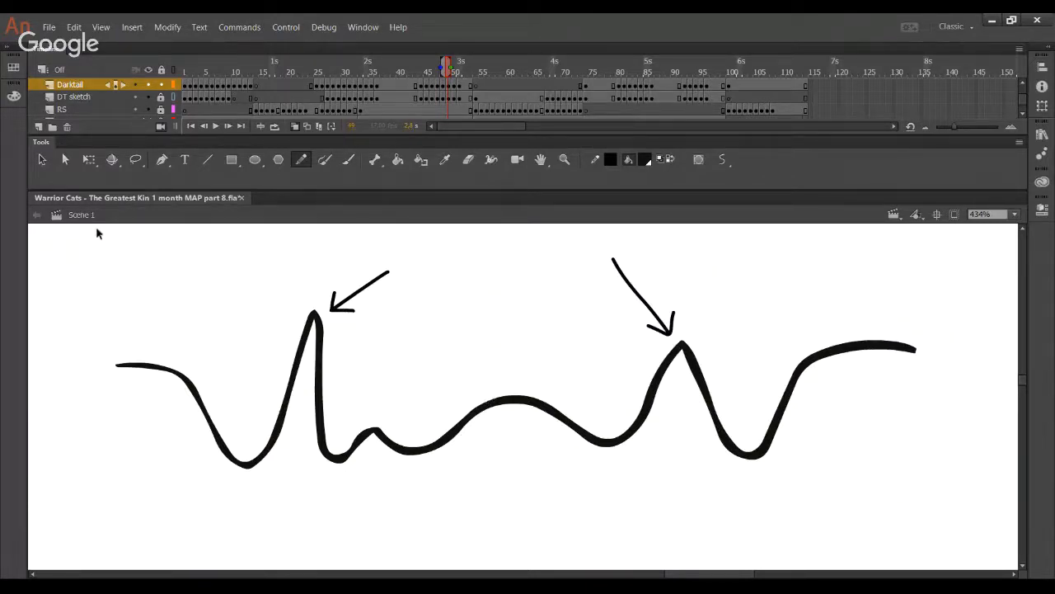
- Handwrite the label "Start" above the wavy stroke's left end and "End" above its right end
mouse_move(97, 325)
mouse_down()
mouse_move(84, 345)
mouse_move(109, 343)
mouse_up()
mouse_move(113, 335)
mouse_down()
mouse_move(130, 338)
mouse_move(155, 310)
mouse_up()
mouse_move(889, 293)
mouse_down()
mouse_move(905, 315)
mouse_move(904, 291)
mouse_up()
drag(890, 305, 935, 328)
drag(935, 297, 936, 336)
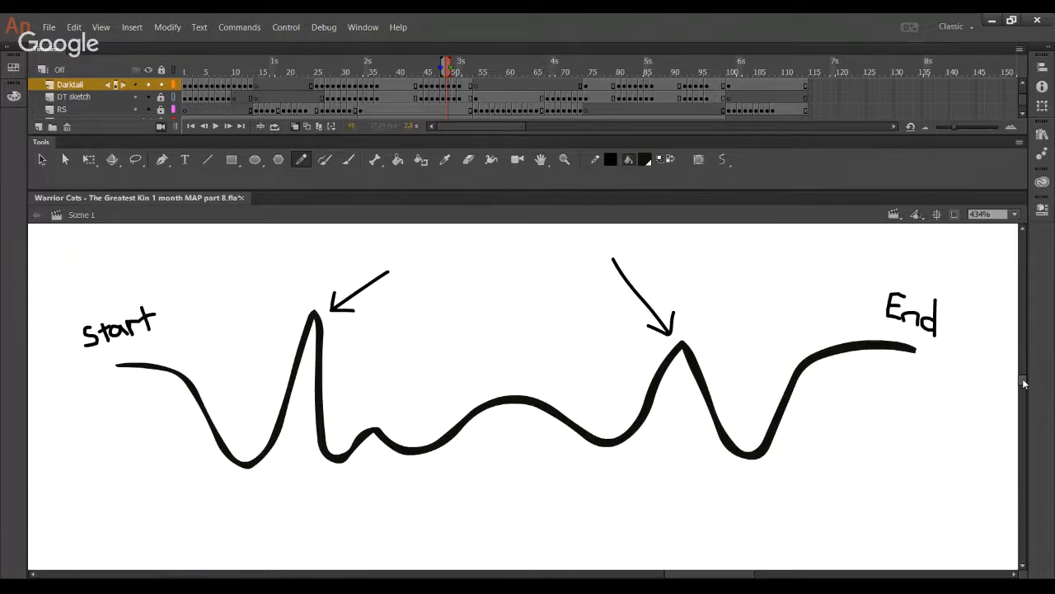
- Delete the demonstration stroke with its arrows and labels, and return to the cat's face at 100% zoom
mouse_move(58, 227)
mouse_down()
mouse_move(399, 416)
mouse_move(1004, 528)
mouse_up()
key(Delete)
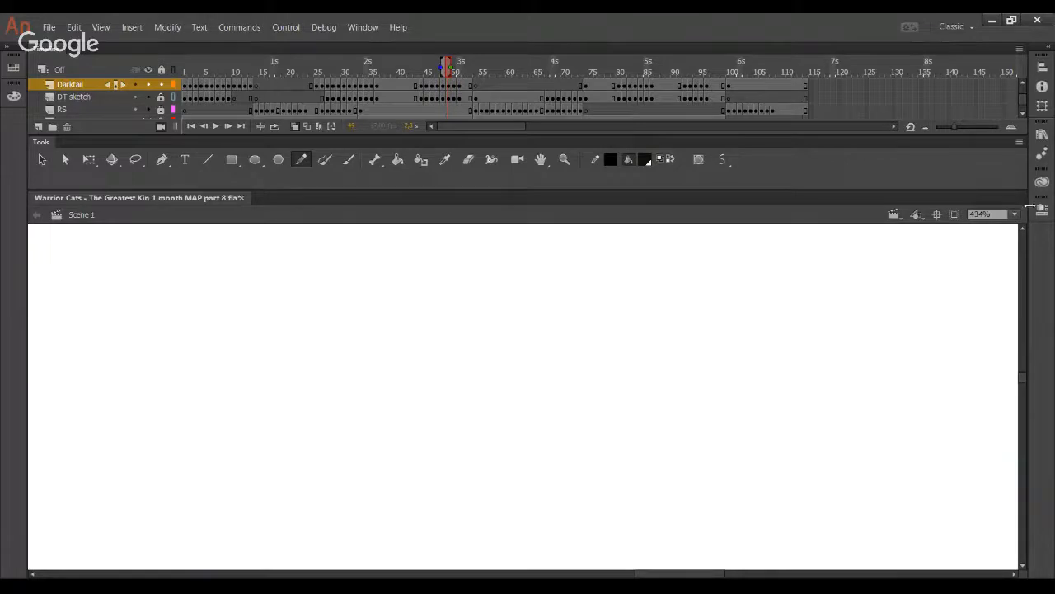
click(1014, 215)
click(989, 295)
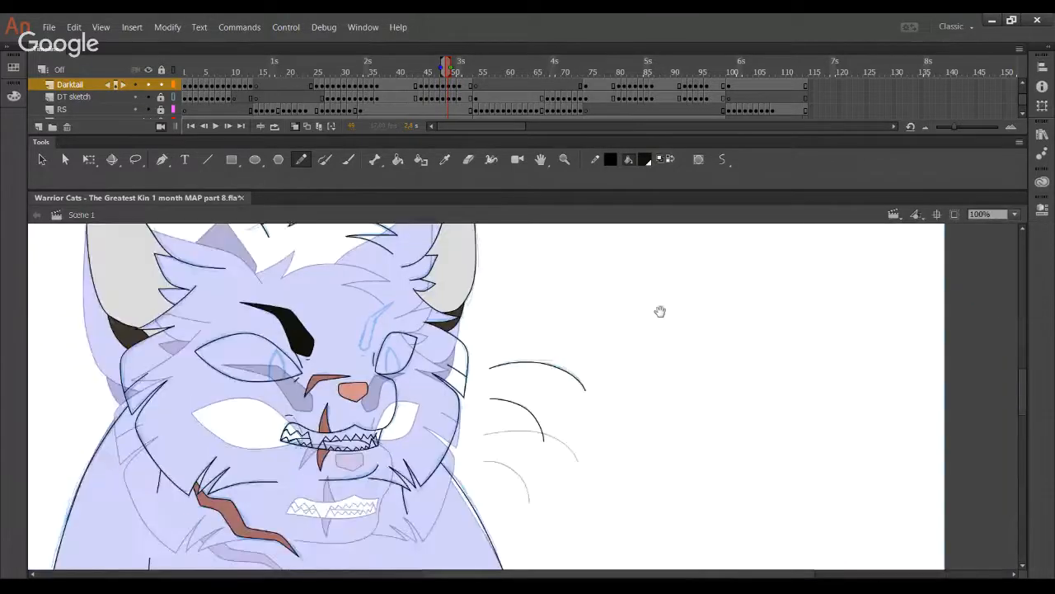
drag(660, 311, 720, 278)
- Ink the closed outline of the right brow marking with the Pencil tool, tapering it to a point at the upper end
key(z)
drag(182, 276, 587, 493)
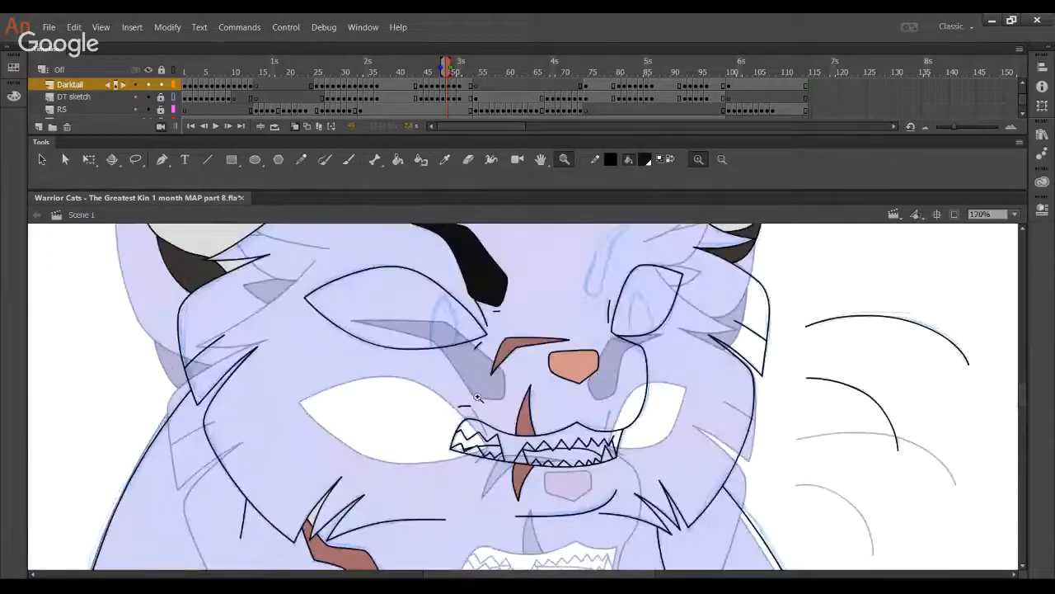
drag(481, 397, 468, 484)
drag(187, 278, 765, 577)
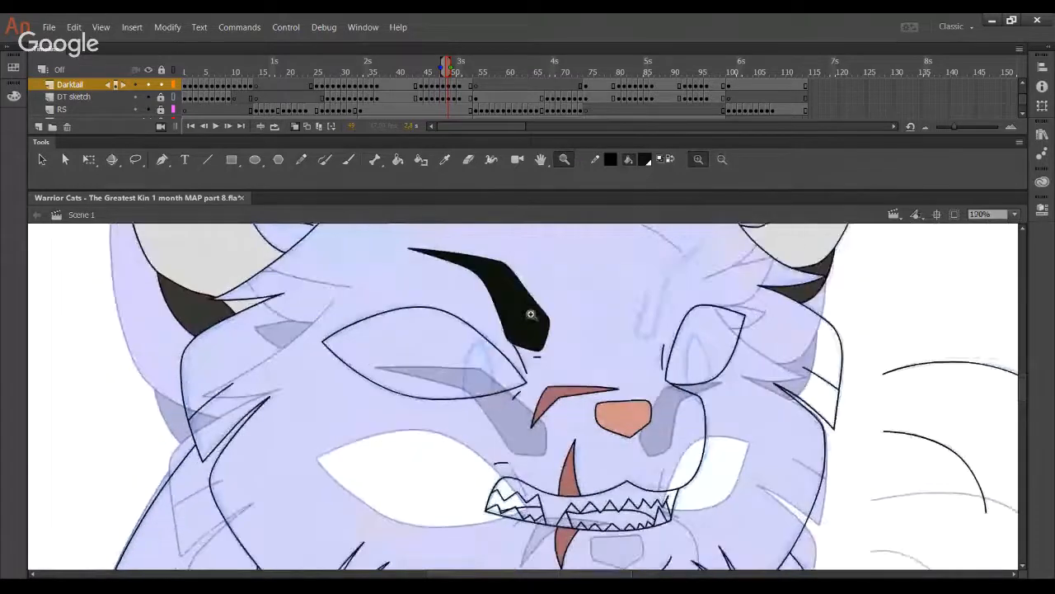
click(531, 314)
drag(400, 261, 697, 372)
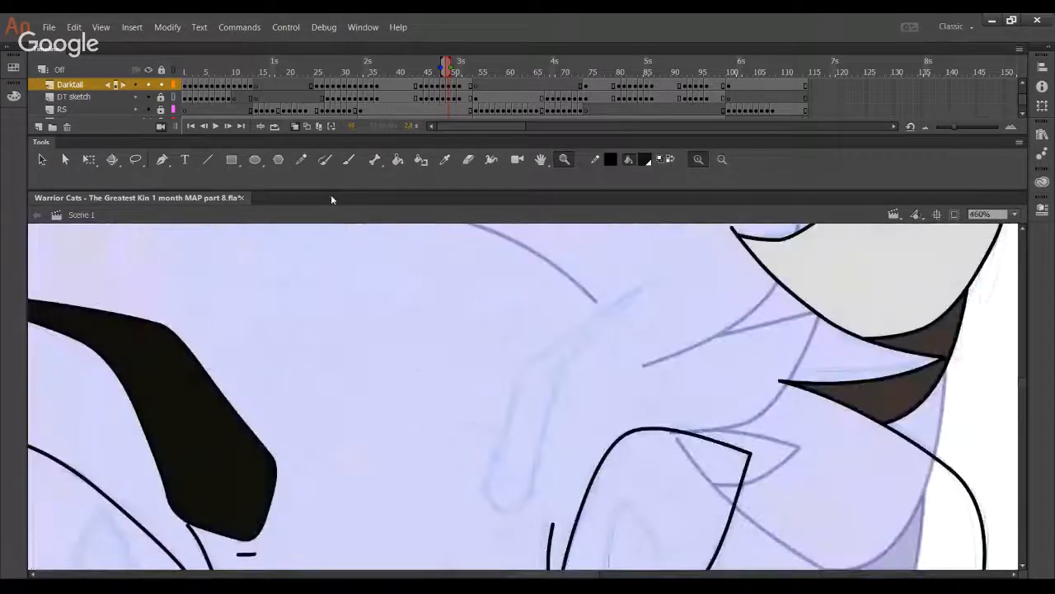
drag(318, 346, 418, 318)
key(y)
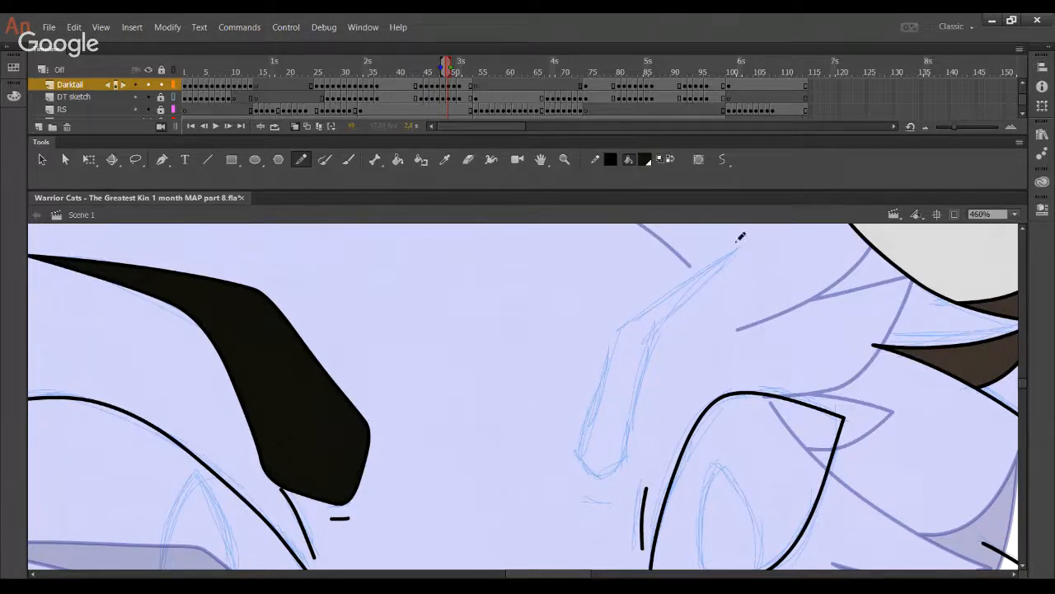
drag(741, 243, 624, 276)
key(ctrl+z)
mouse_move(740, 241)
mouse_down()
mouse_move(603, 306)
mouse_move(565, 429)
mouse_move(589, 473)
mouse_move(647, 446)
mouse_move(661, 322)
mouse_move(748, 240)
mouse_up()
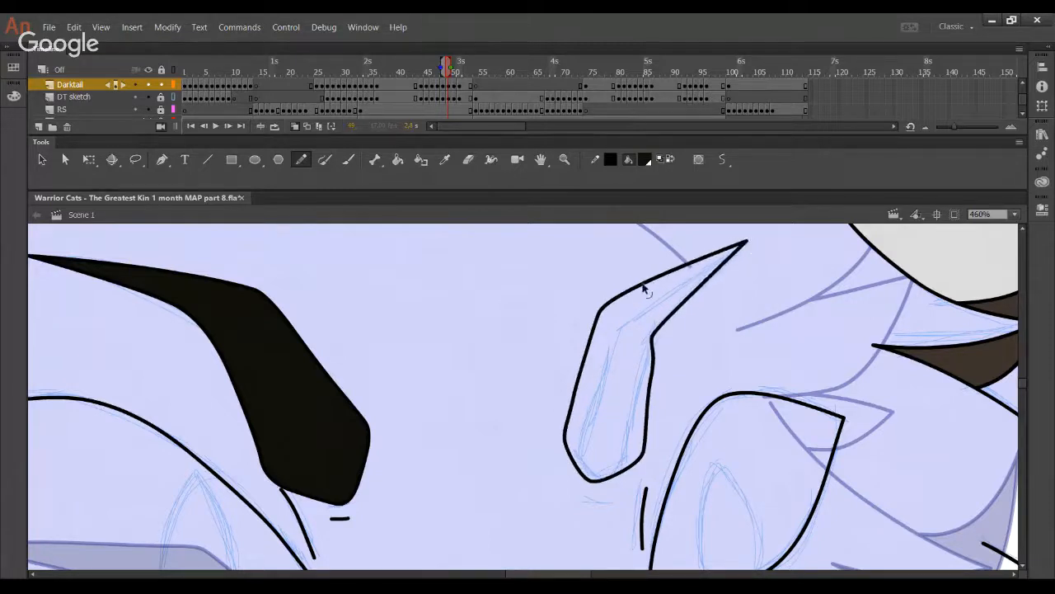
- Reshape the upper edge, upper bend and inner and outer sides of the right brow marking's outline
drag(643, 283, 638, 286)
drag(653, 371, 647, 373)
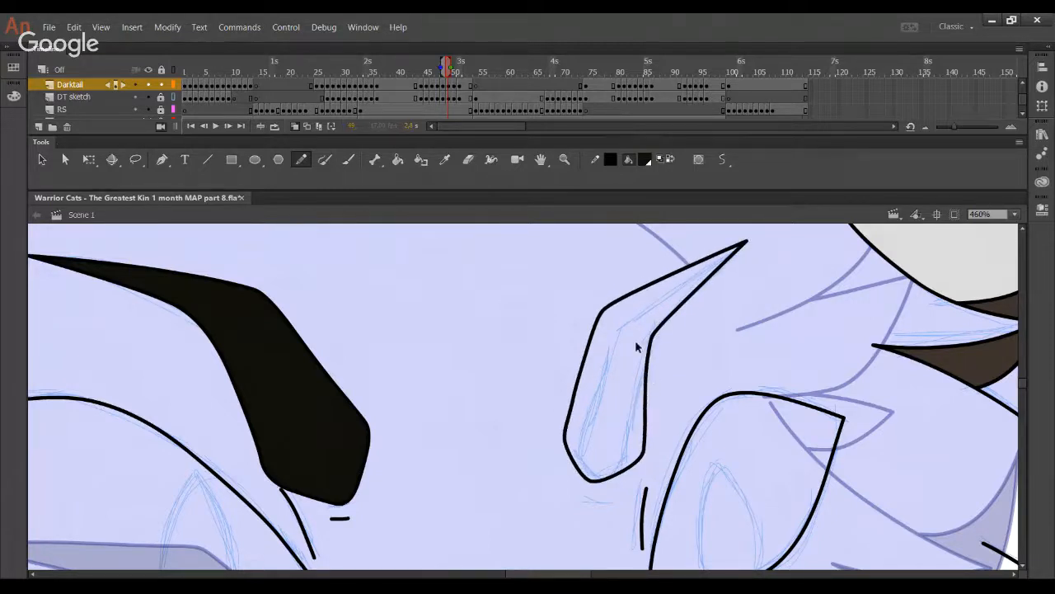
drag(602, 312, 607, 312)
drag(577, 393, 603, 365)
key(space)
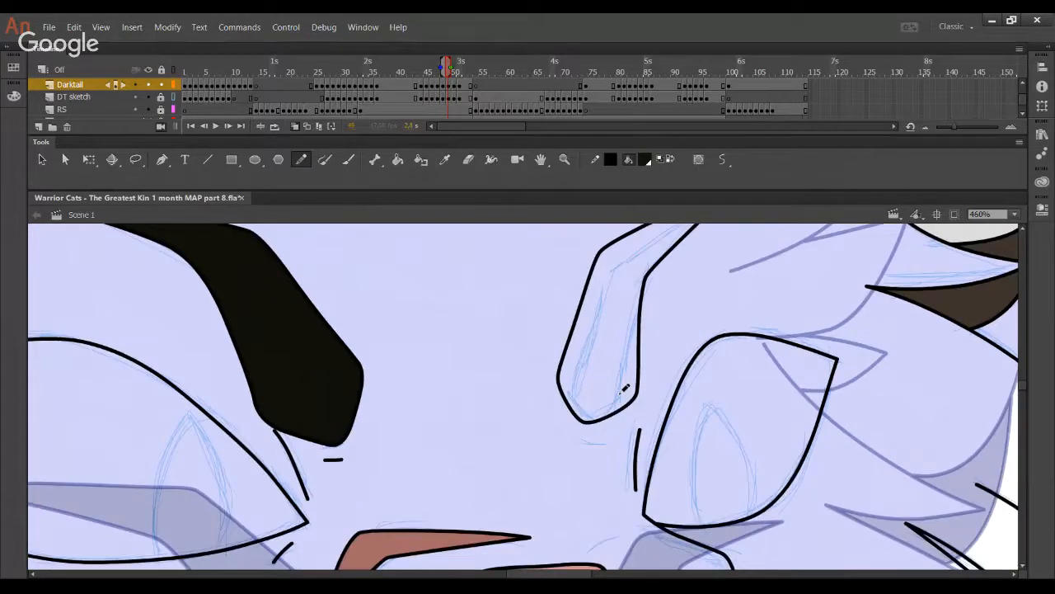
- Ink a short crease line just beneath the lower end of the right brow marking
mouse_move(587, 422)
mouse_down()
mouse_move(601, 425)
mouse_move(514, 491)
mouse_move(501, 450)
mouse_move(533, 475)
mouse_up()
key(ctrl+z)
key(ctrl+z)
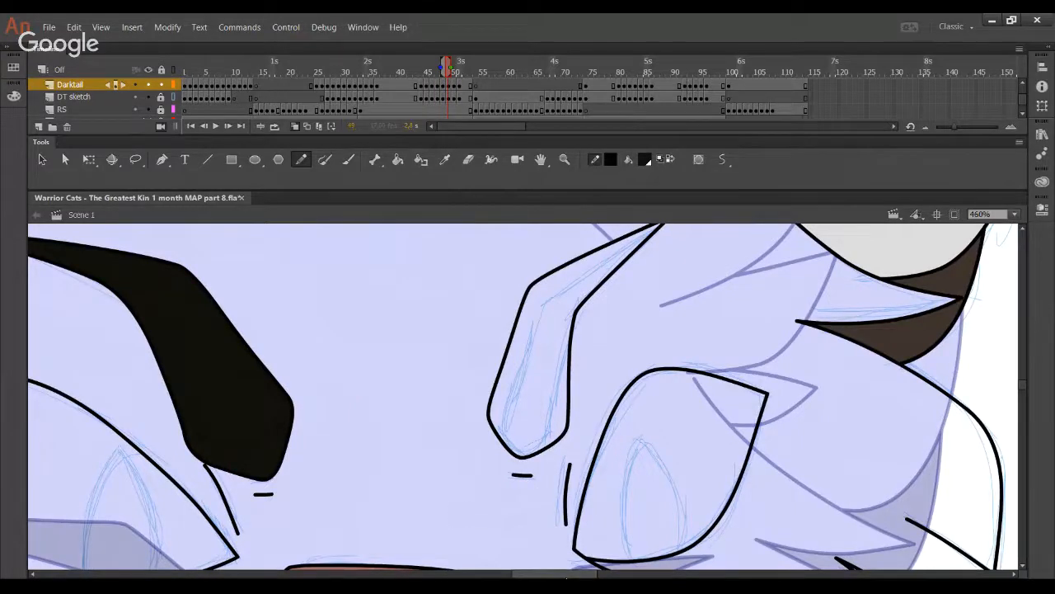
- Fill the right brow marking with near-black
click(397, 159)
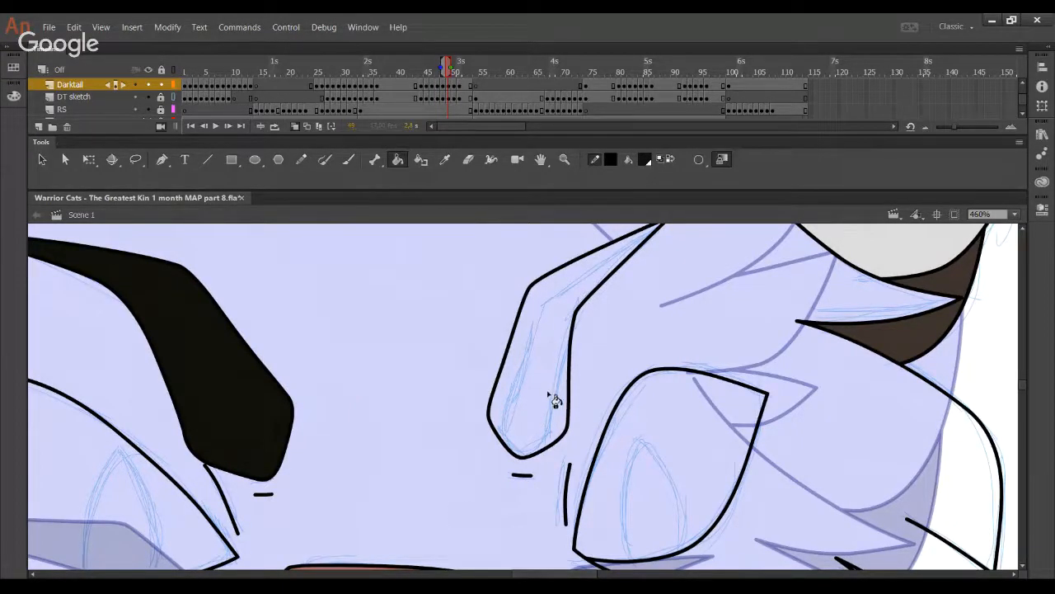
click(553, 401)
click(301, 159)
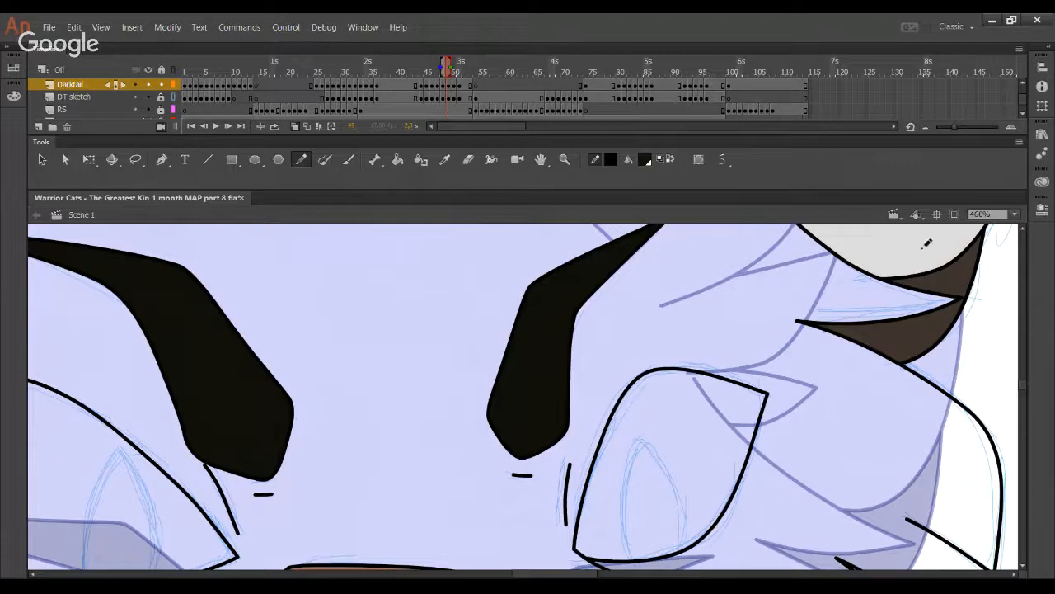
- Sample the light grey from the cat's ear and fill the head and body fur with it
click(1014, 215)
click(988, 255)
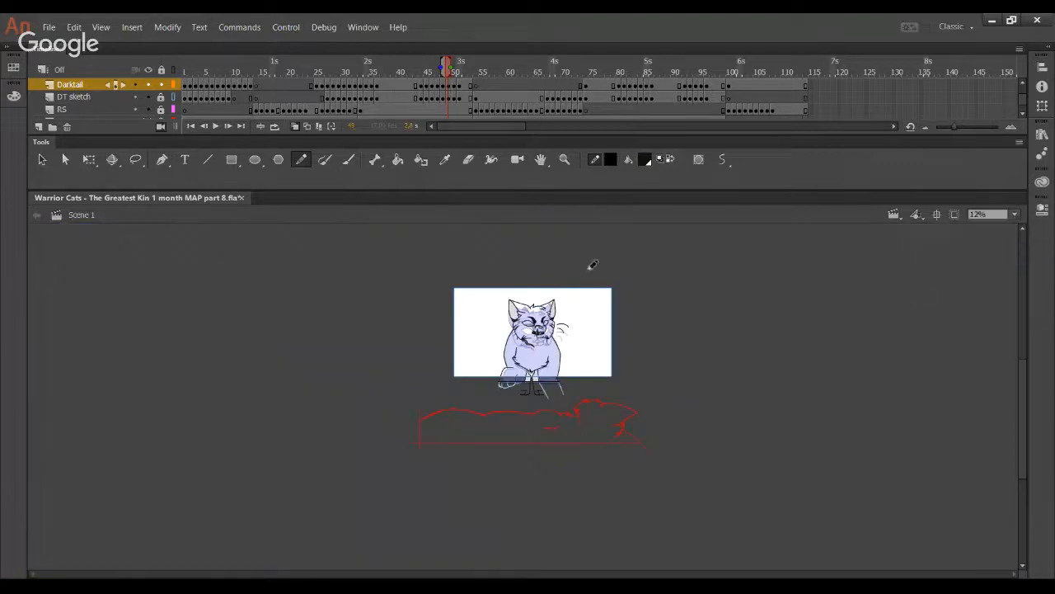
key(z)
drag(427, 332, 606, 419)
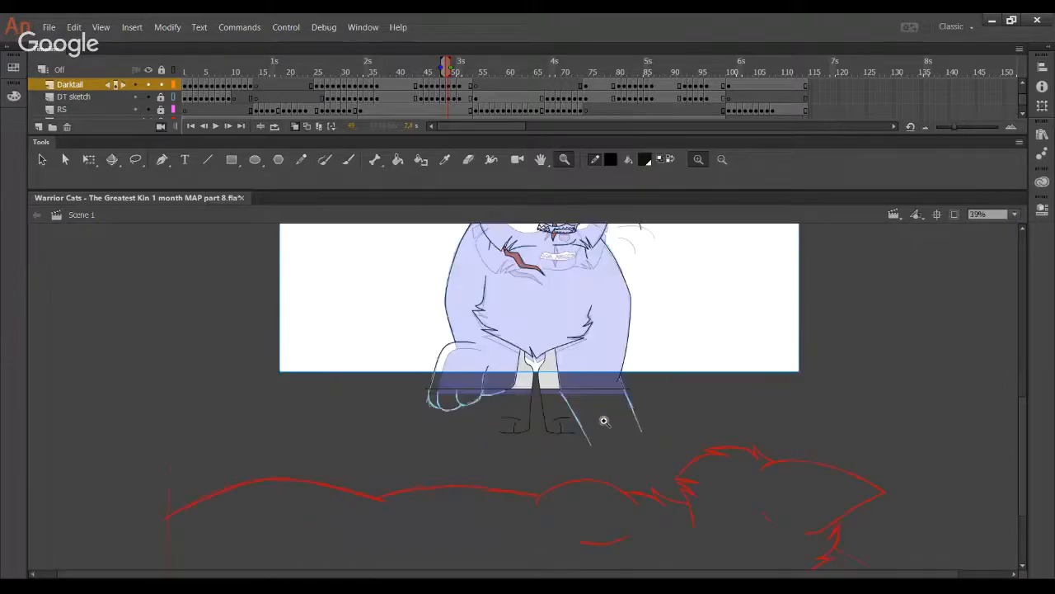
drag(567, 338, 516, 426)
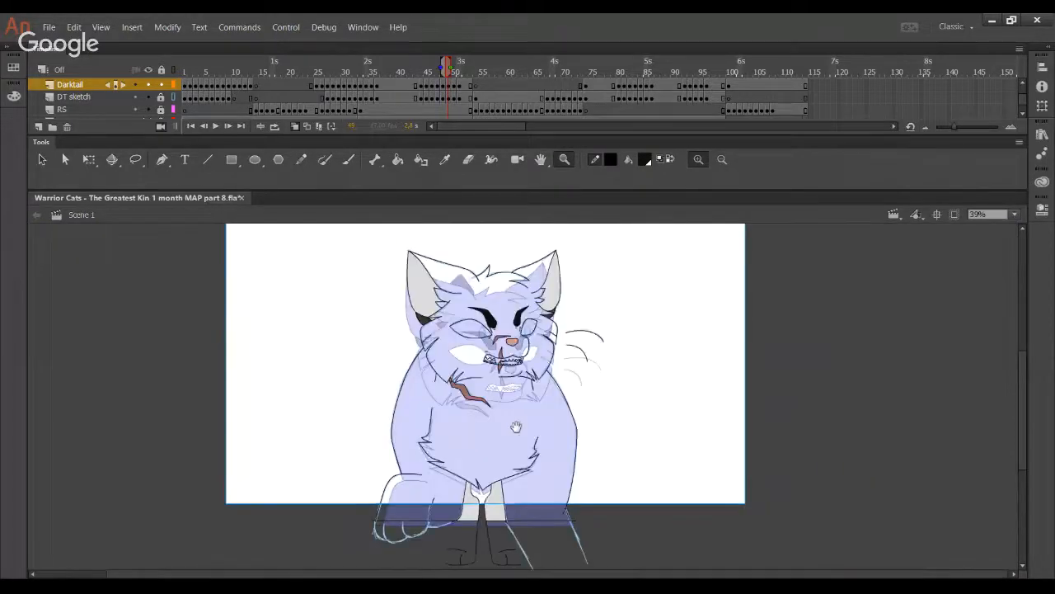
drag(404, 285, 628, 453)
click(445, 160)
click(368, 275)
click(442, 371)
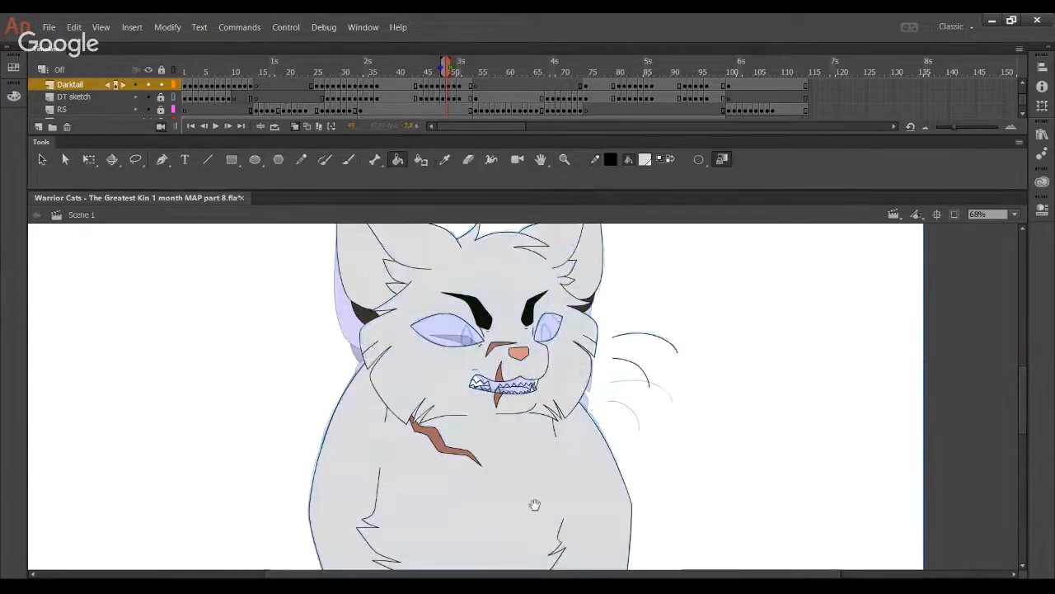
- Examine the light grey fill across the legs, chest, mouth, eyes and brows of the cat
drag(532, 502, 514, 458)
scroll(528, 371, down, 3)
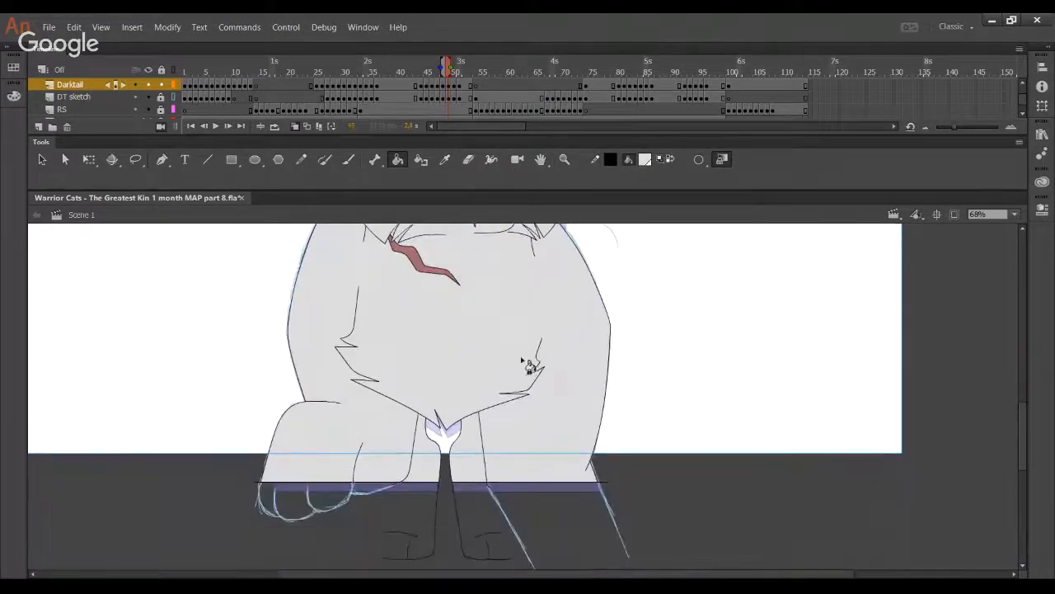
scroll(509, 377, up, 5)
scroll(511, 458, up, 1)
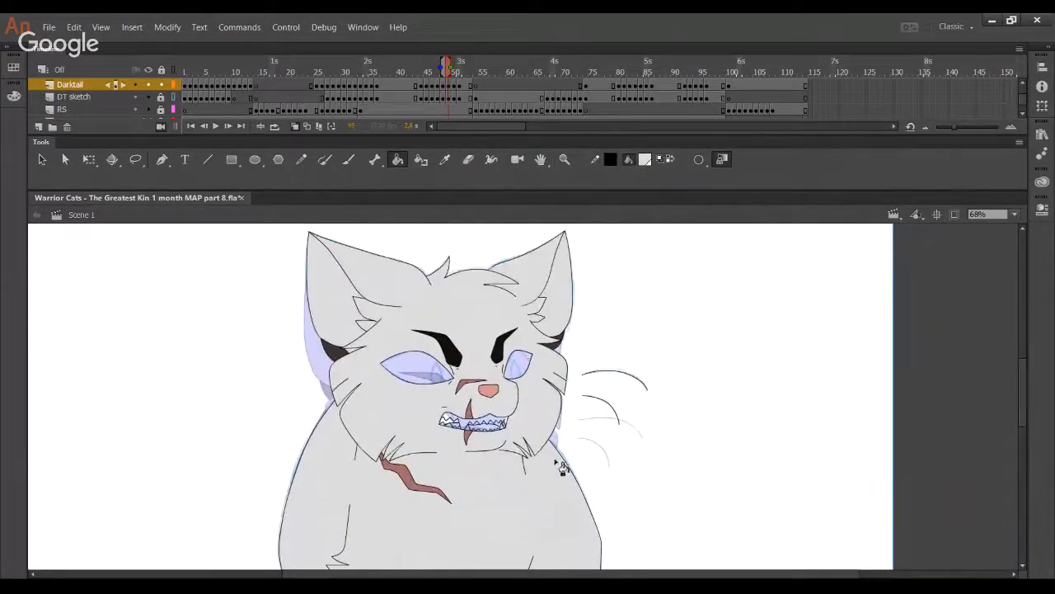
click(563, 159)
drag(416, 399, 575, 501)
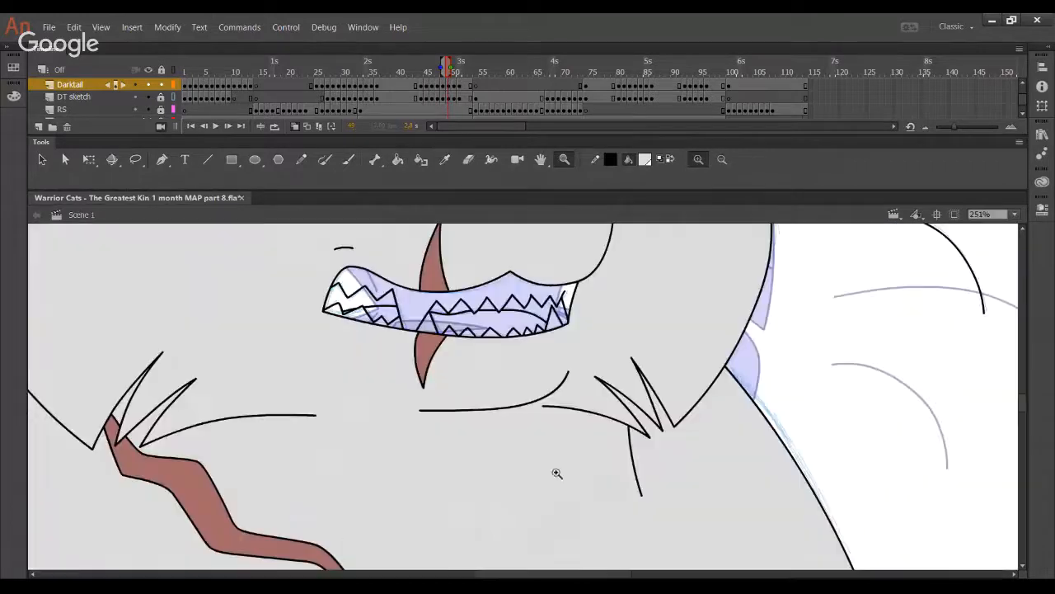
click(304, 161)
drag(478, 248, 525, 504)
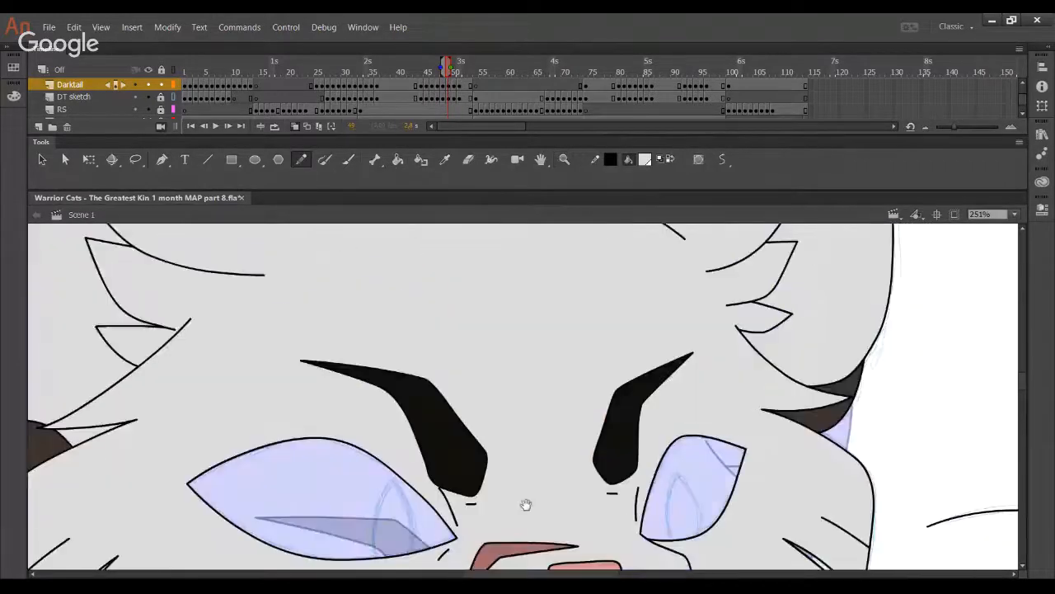
mouse_move(492, 317)
mouse_down()
mouse_move(474, 401)
mouse_move(556, 440)
mouse_up()
mouse_move(472, 384)
mouse_down()
mouse_move(511, 421)
mouse_move(586, 260)
mouse_up()
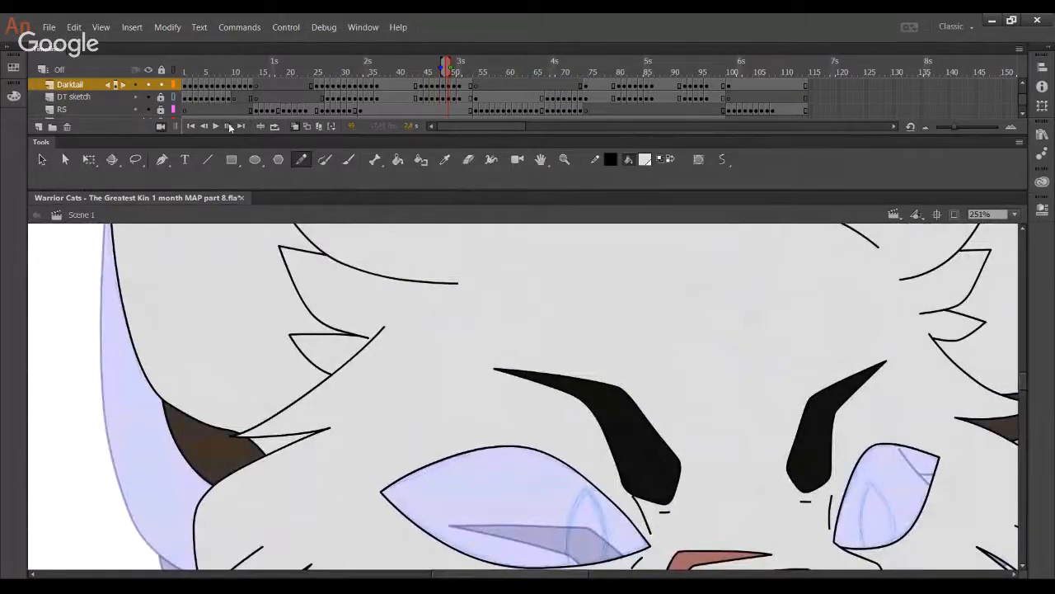
- Advance to the next frame and ink a straight horizontal line across the legs below the stage edge
key(period)
mouse_move(412, 379)
mouse_down()
mouse_move(348, 297)
mouse_move(358, 264)
mouse_move(335, 437)
mouse_move(354, 479)
mouse_move(498, 273)
mouse_up()
drag(374, 471, 449, 320)
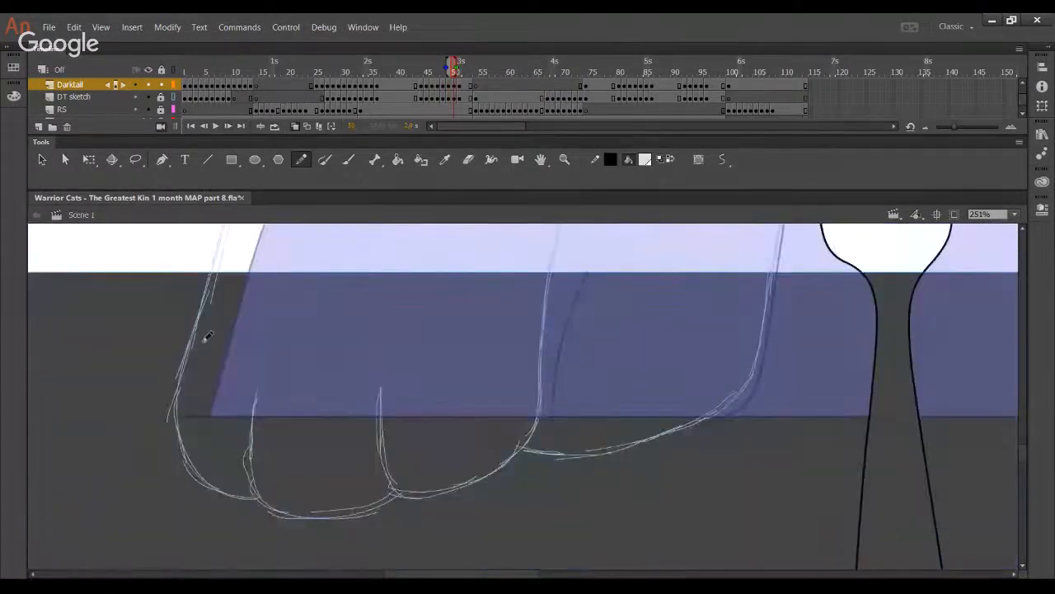
mouse_move(87, 378)
mouse_down()
mouse_move(1013, 416)
mouse_move(377, 452)
mouse_move(426, 405)
mouse_move(890, 404)
mouse_up()
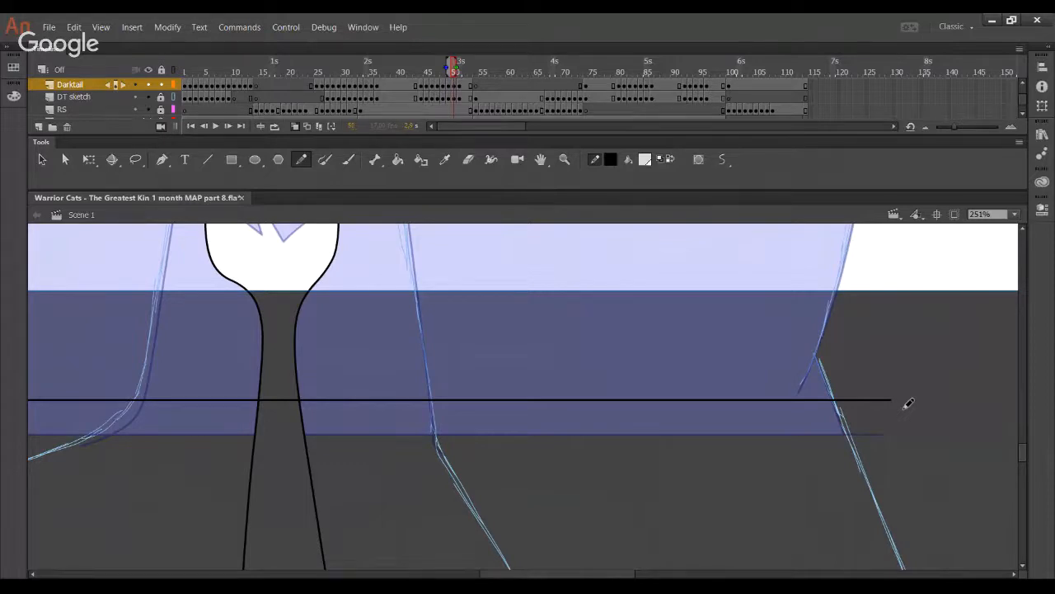
- Compare with the previous frame, and ink the V-shaped tip and right lower edge of the chest fur
scroll(435, 391, up, 5)
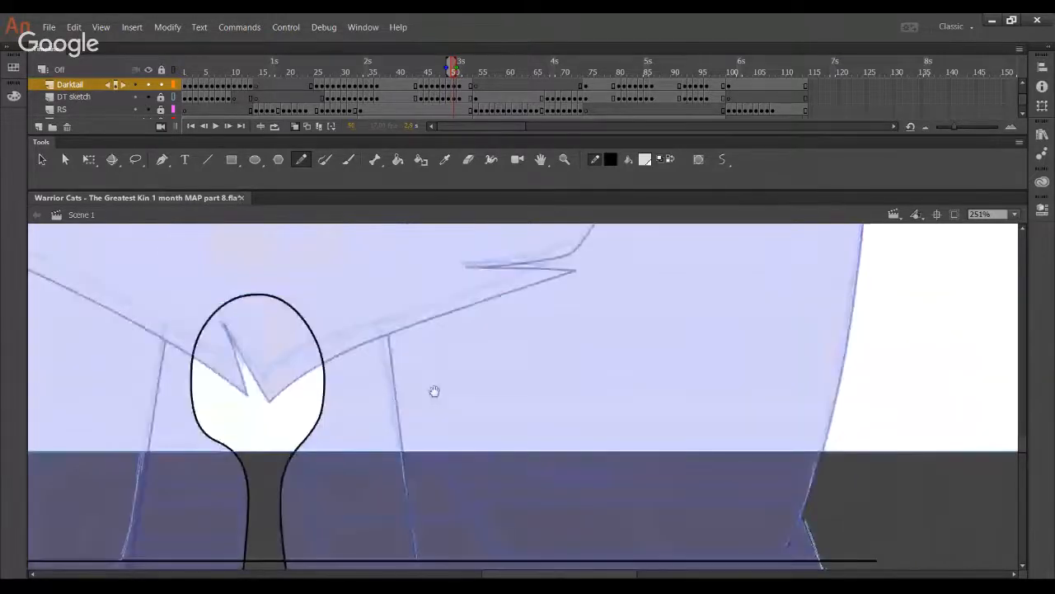
click(202, 126)
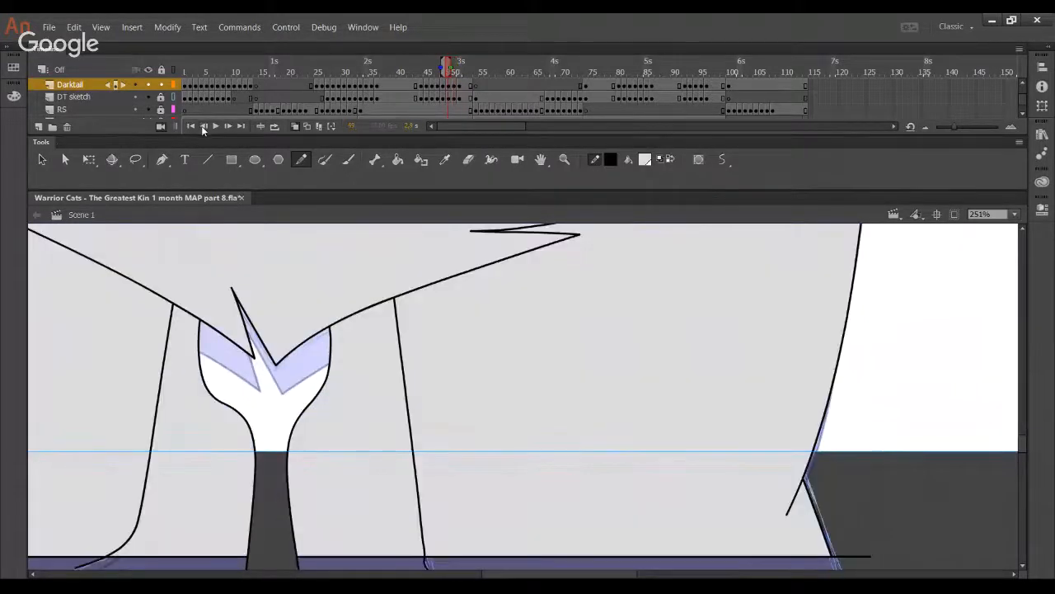
click(203, 125)
click(226, 125)
click(228, 129)
mouse_move(243, 407)
mouse_down()
mouse_move(497, 309)
mouse_move(318, 342)
mouse_move(554, 279)
mouse_up()
key(ctrl+z)
drag(456, 300, 557, 263)
ctrl+click(258, 386)
ctrl+shift+click(275, 397)
key(Delete)
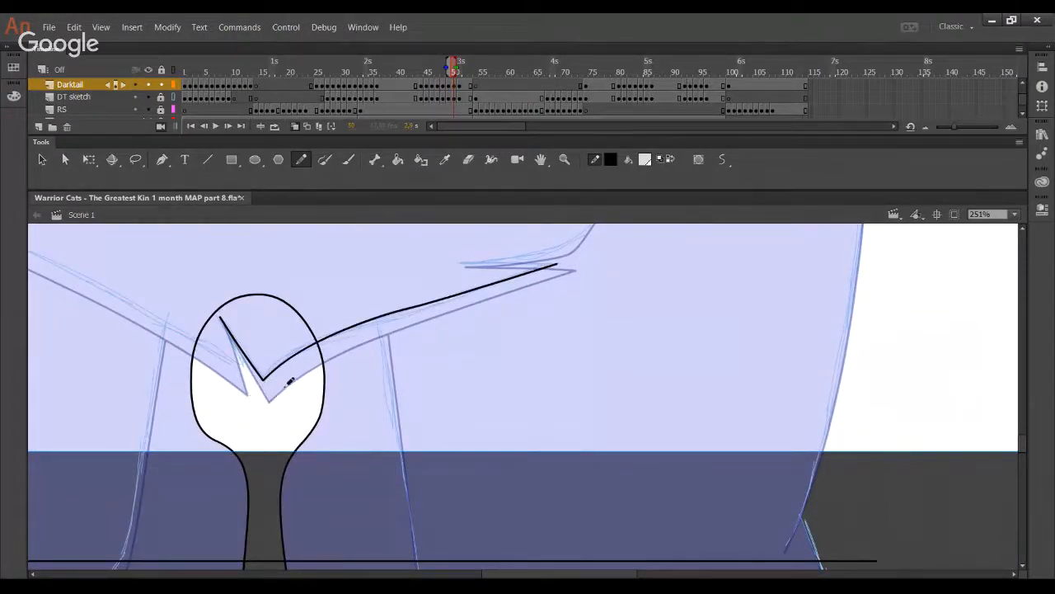
- Ink the left lower edge of the chest fur and delete the arc of the rounded belly gap outline that crosses above it
drag(287, 385, 509, 477)
key(ctrl+z)
key(space)
drag(315, 393, 585, 453)
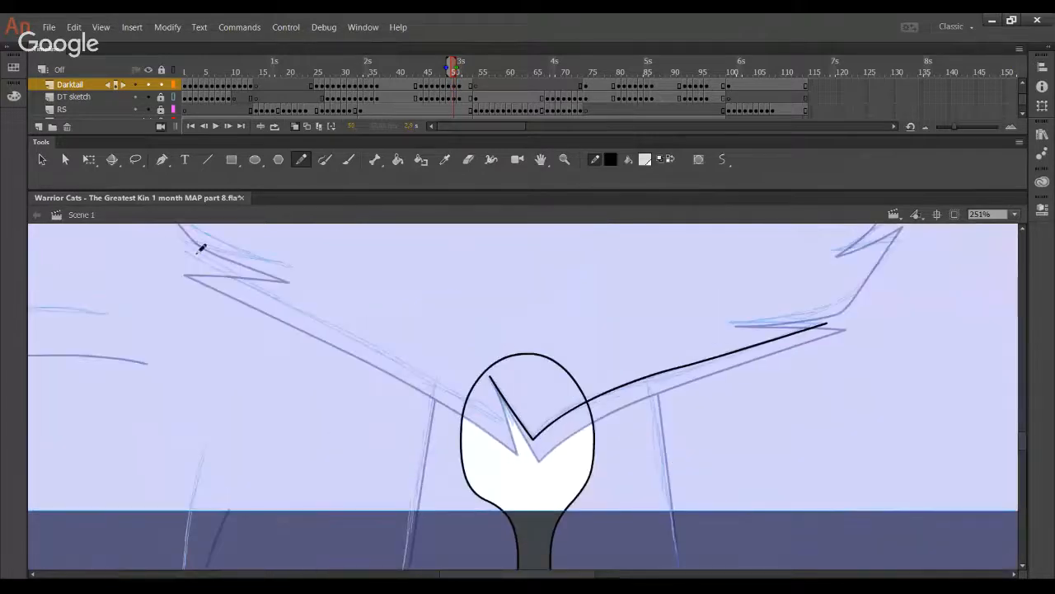
drag(176, 241, 462, 399)
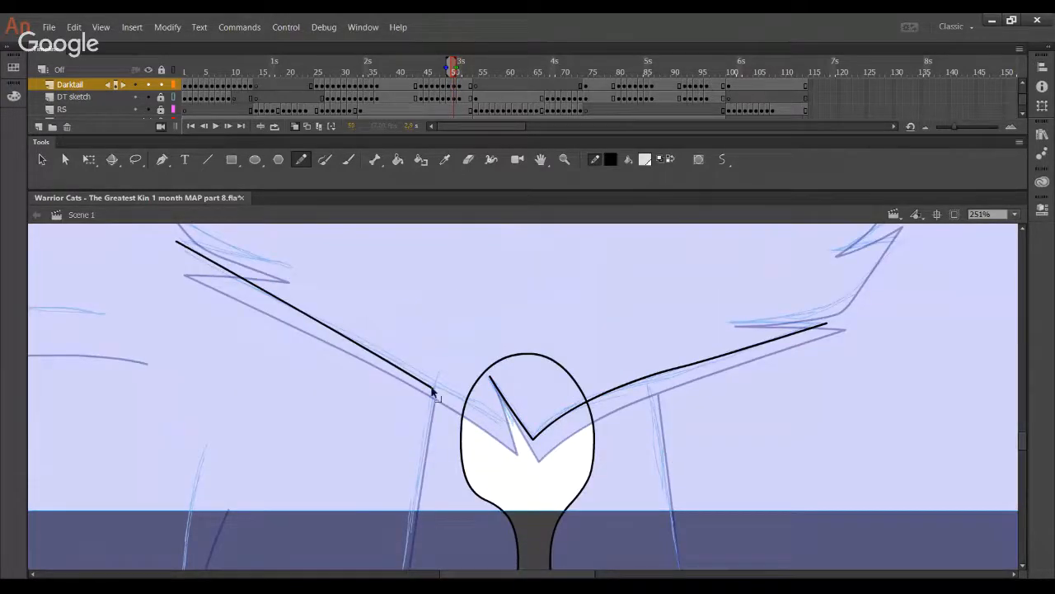
drag(434, 387, 511, 424)
ctrl+click(469, 396)
key(Delete)
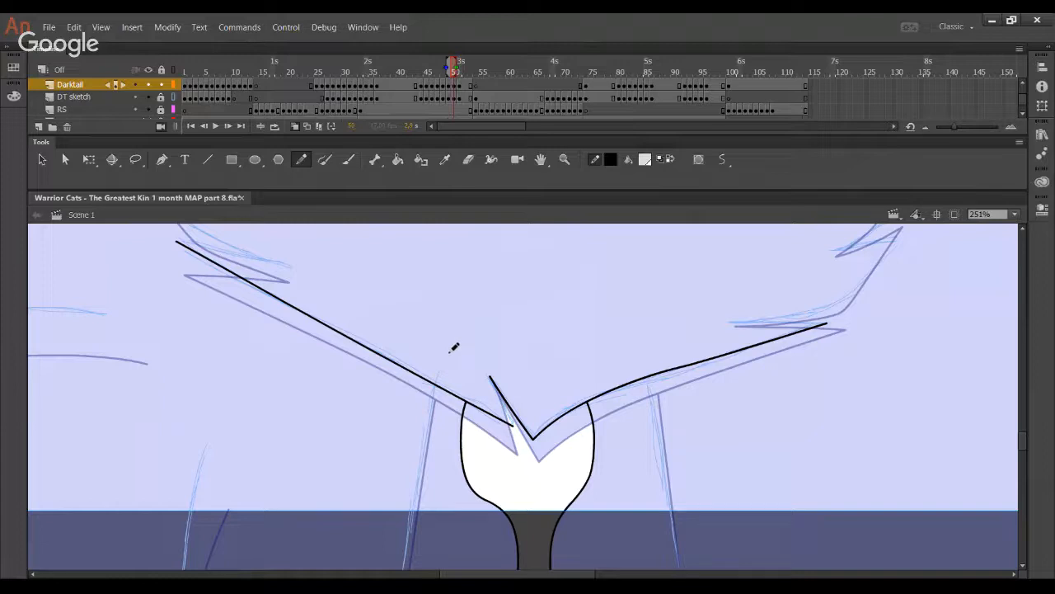
- Ink the lower left fur tuft of the chest, curving from its outer point inward above the lower edge
drag(429, 361, 563, 553)
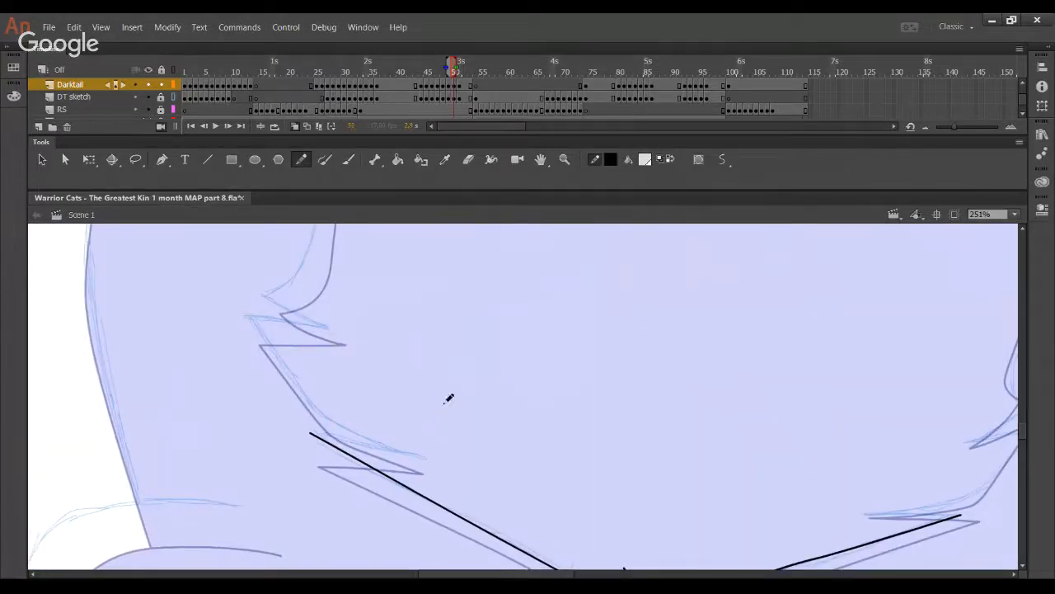
mouse_move(402, 465)
mouse_down()
mouse_move(462, 505)
mouse_move(307, 331)
mouse_move(352, 408)
mouse_move(422, 468)
mouse_move(486, 498)
mouse_up()
key(ctrl+z)
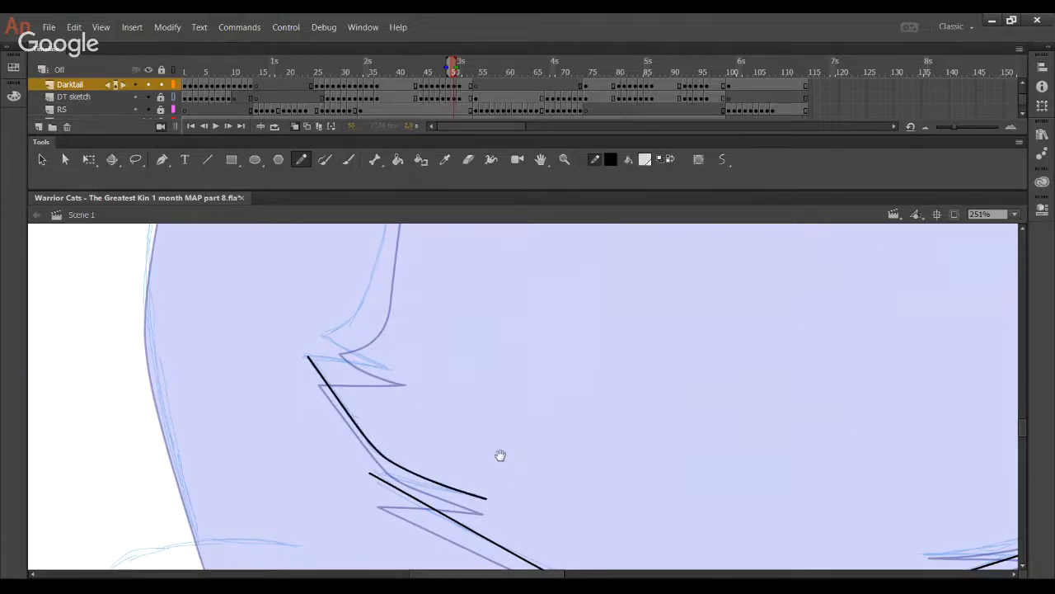
- Ink the upper left chest tuft and the curved fur line rising from it, bending the curve to match the sketch
mouse_move(499, 455)
mouse_down()
mouse_move(473, 476)
mouse_move(501, 517)
mouse_up()
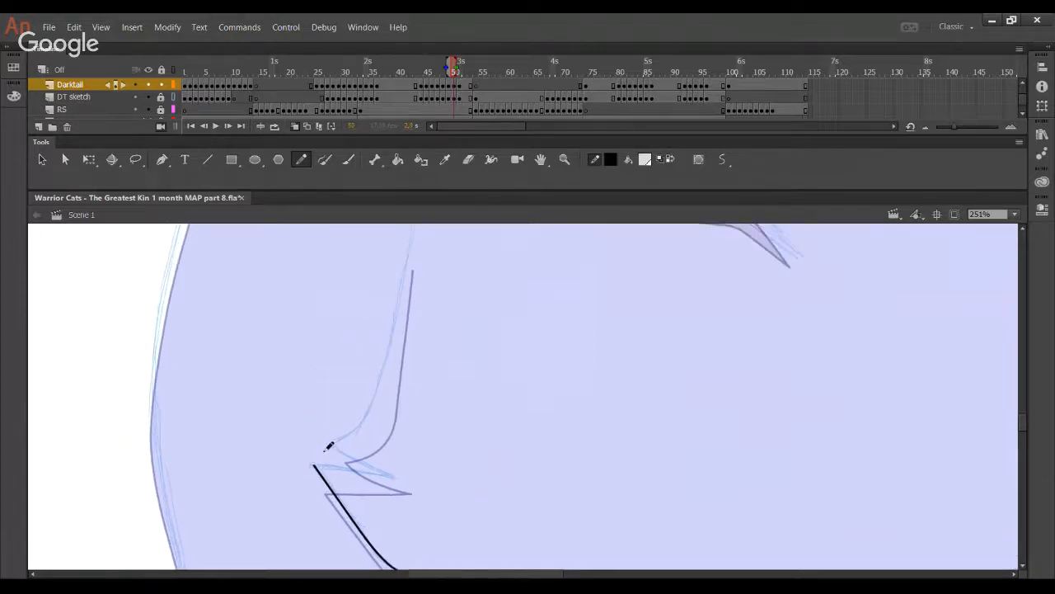
mouse_move(302, 427)
mouse_down()
mouse_move(401, 476)
mouse_move(373, 495)
mouse_up()
drag(280, 497, 380, 346)
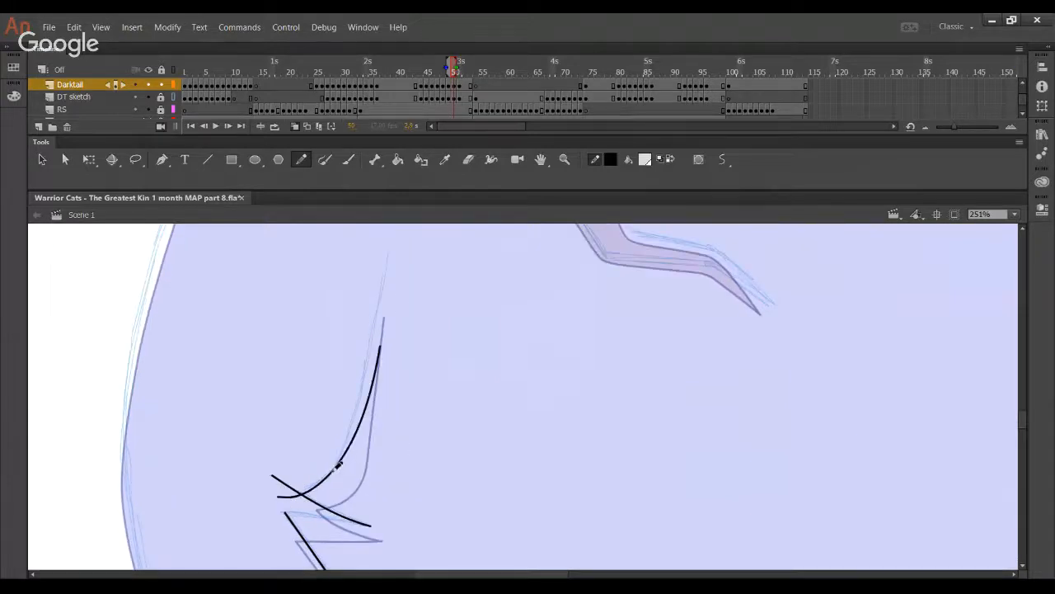
drag(413, 412, 410, 458)
key(ctrl+z)
mouse_move(273, 537)
mouse_down()
mouse_move(310, 527)
mouse_move(370, 454)
mouse_move(385, 297)
mouse_up()
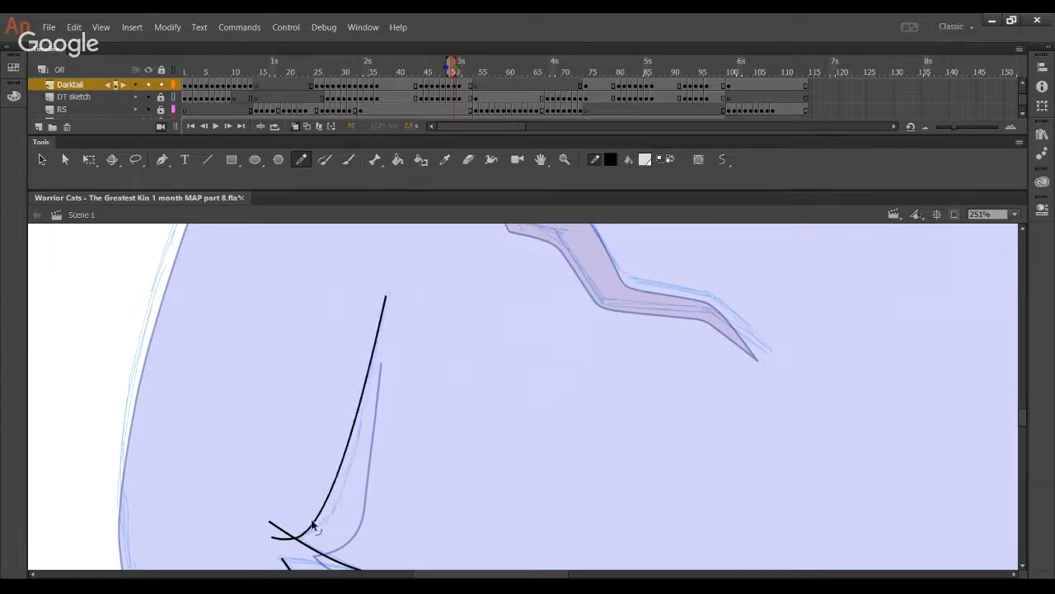
drag(312, 523, 332, 521)
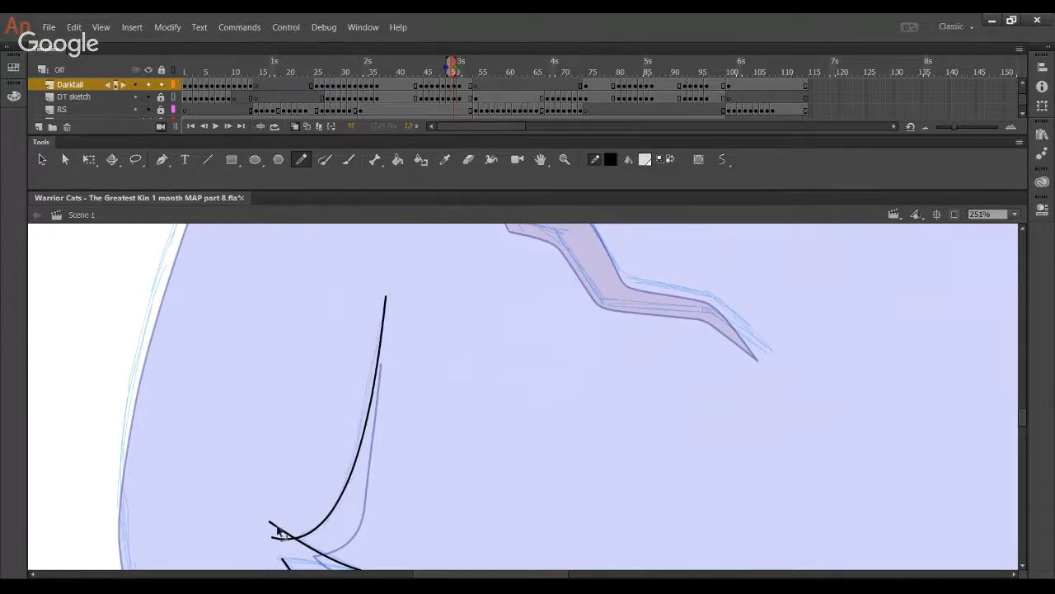
- Delete the two overshooting line ends at the point of the upper left chest tuft
ctrl+click(278, 528)
key(Delete)
ctrl+click(277, 539)
key(Delete)
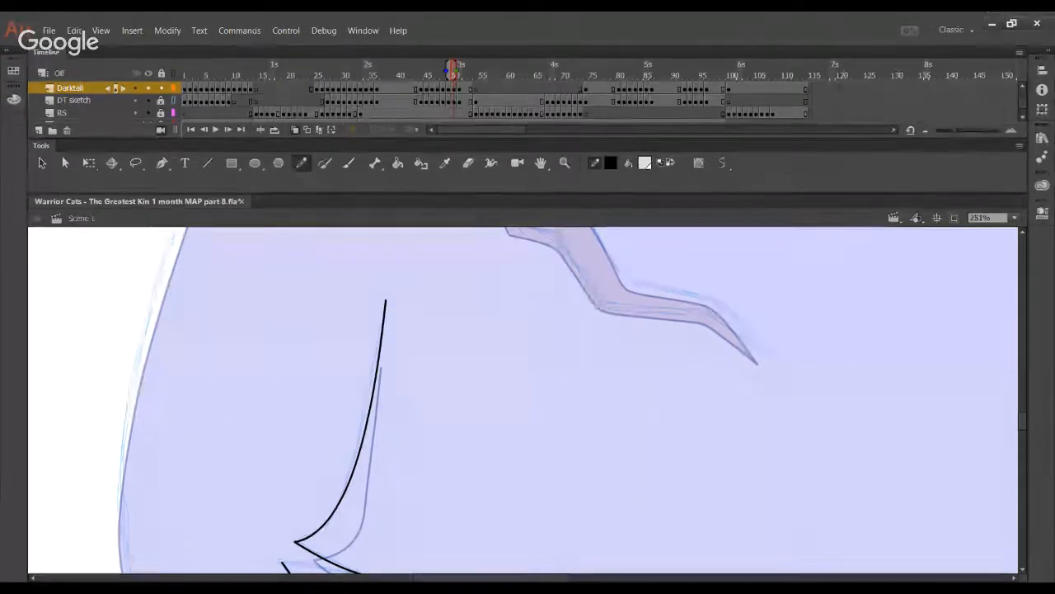
- Ink the upper right chest tuft and the short curved fur line rising from it
drag(597, 365, 674, 417)
key(ctrl+z)
key(space)
drag(789, 443, 586, 384)
drag(690, 363, 585, 400)
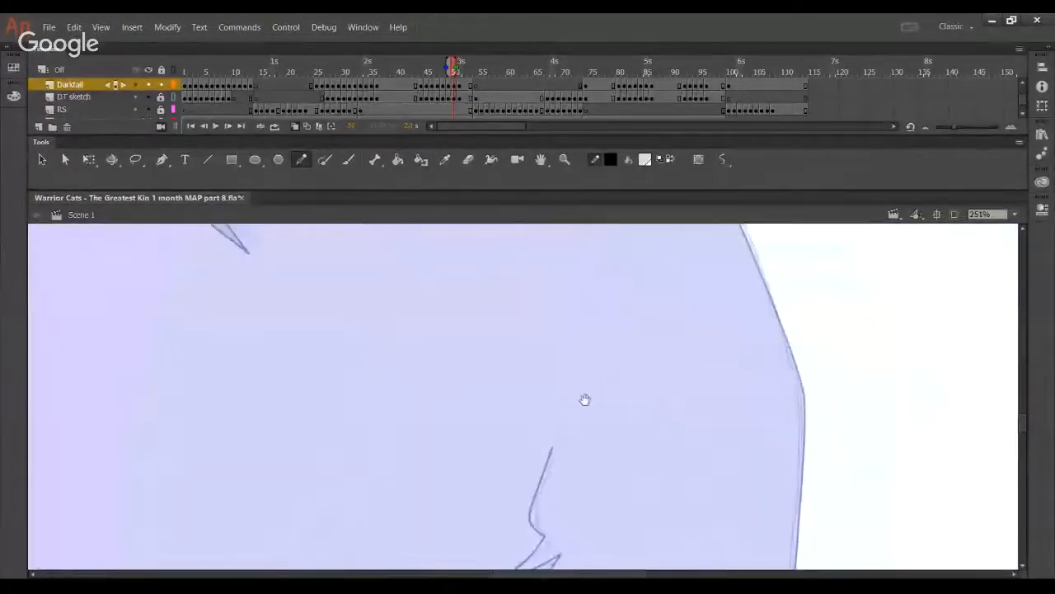
mouse_move(526, 549)
mouse_down()
mouse_move(582, 405)
mouse_move(568, 423)
mouse_move(653, 360)
mouse_up()
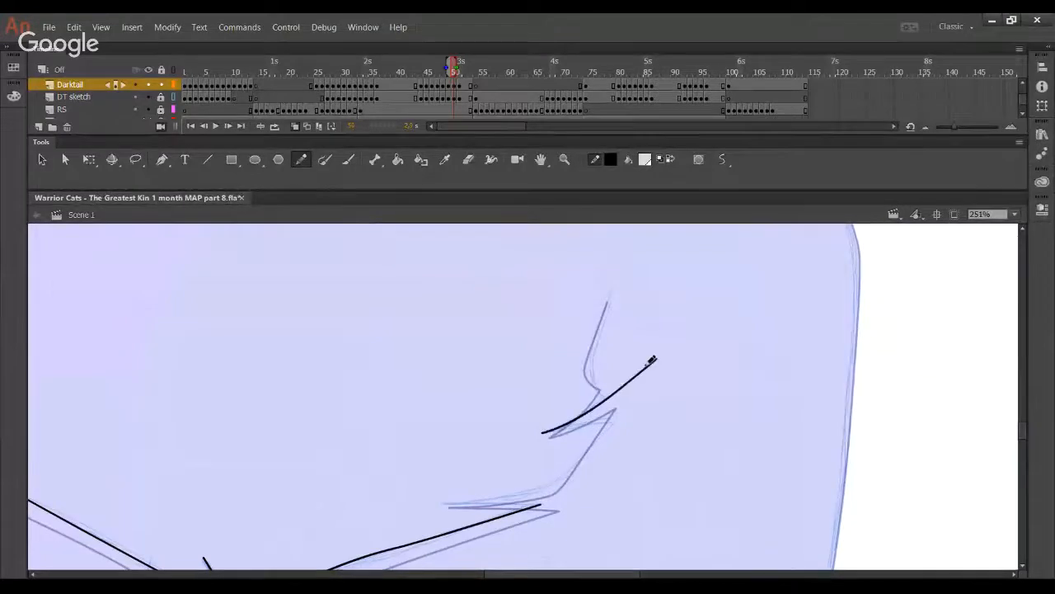
mouse_move(617, 397)
mouse_down()
mouse_move(595, 366)
mouse_move(615, 277)
mouse_up()
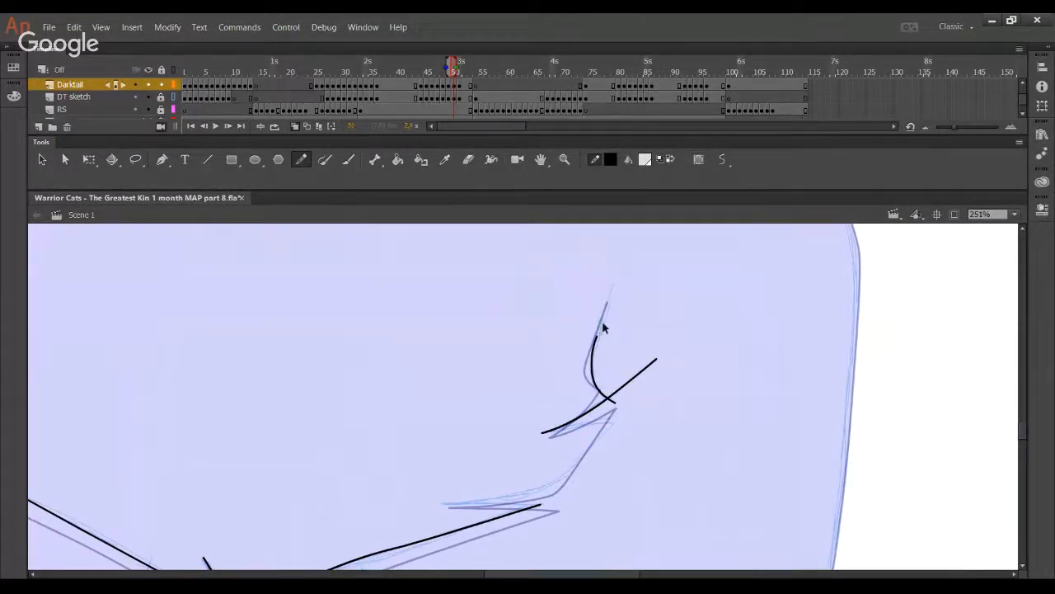
drag(600, 330, 613, 288)
- Trim the overshooting ends at the upper right tuft's point and bend its rising line to follow the sketch
ctrl+click(613, 402)
key(Delete)
ctrl+click(628, 384)
key(Delete)
drag(594, 374, 590, 375)
drag(596, 335, 602, 330)
- Ink the lower right chest tuft with its outer edge and smooth the bend in the line
drag(575, 432, 614, 336)
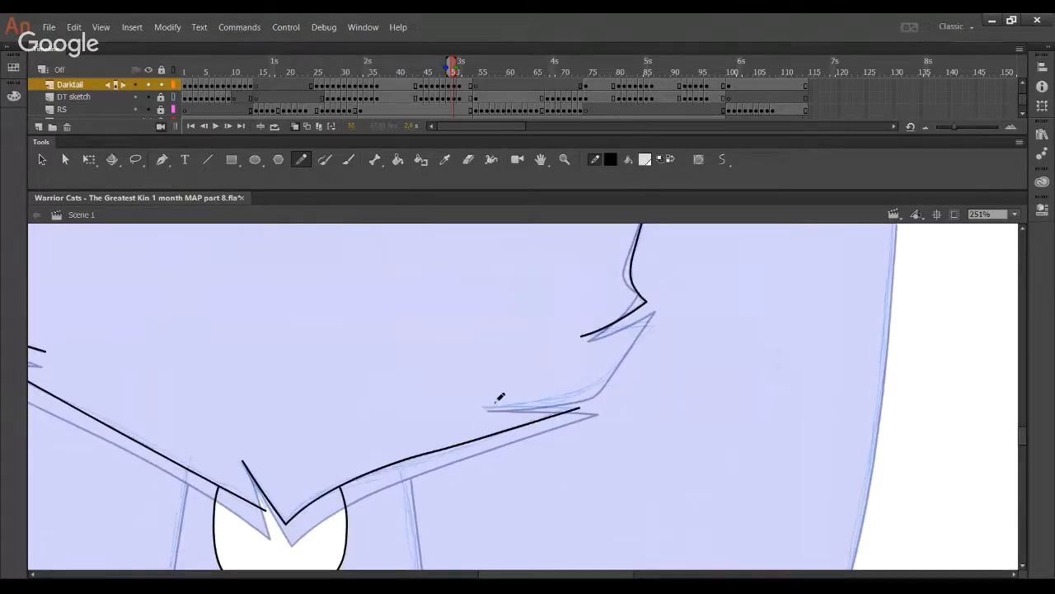
mouse_move(486, 406)
mouse_down()
mouse_move(575, 390)
mouse_move(652, 325)
mouse_up()
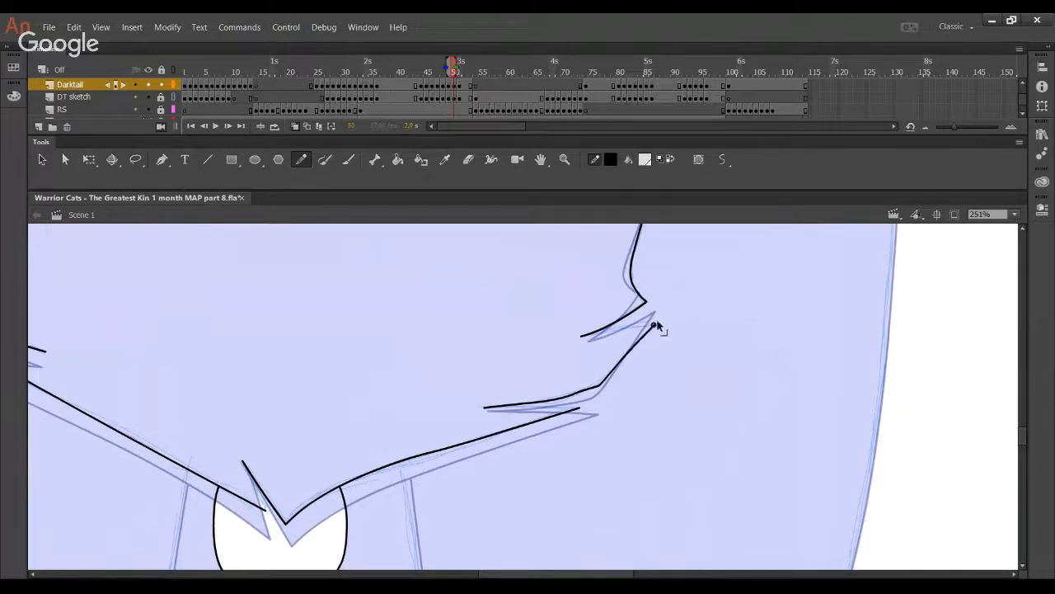
mouse_move(592, 387)
mouse_down()
mouse_move(522, 407)
mouse_move(568, 399)
mouse_up()
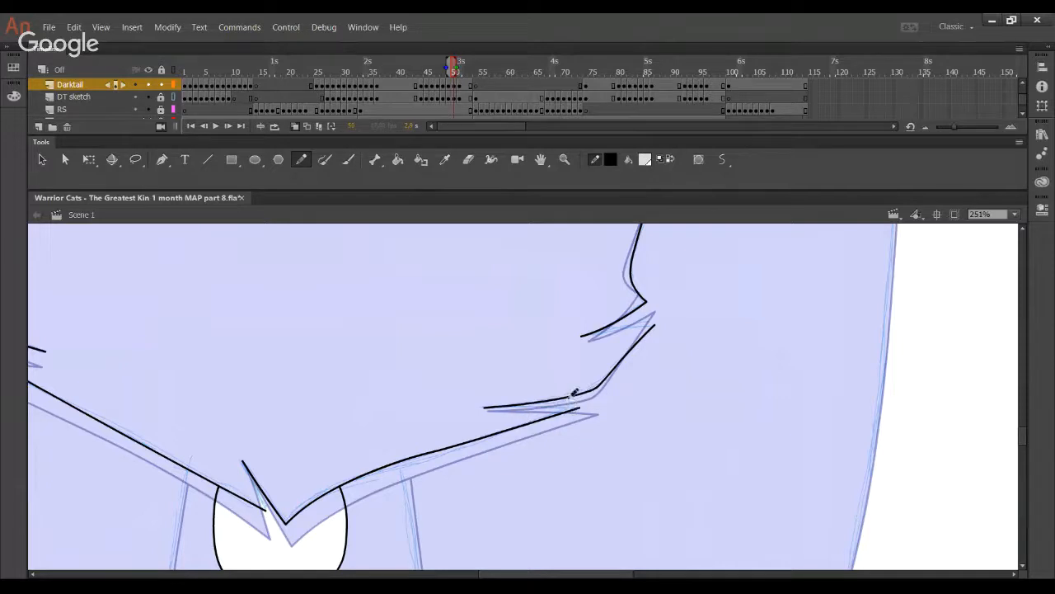
- Ink the curved line within the left leg area, retrying the stroke, and bend it to match the sketch
mouse_move(479, 501)
mouse_down()
mouse_move(497, 347)
mouse_move(551, 442)
mouse_move(567, 391)
mouse_move(375, 328)
mouse_up()
drag(377, 277, 348, 516)
key(ctrl+z)
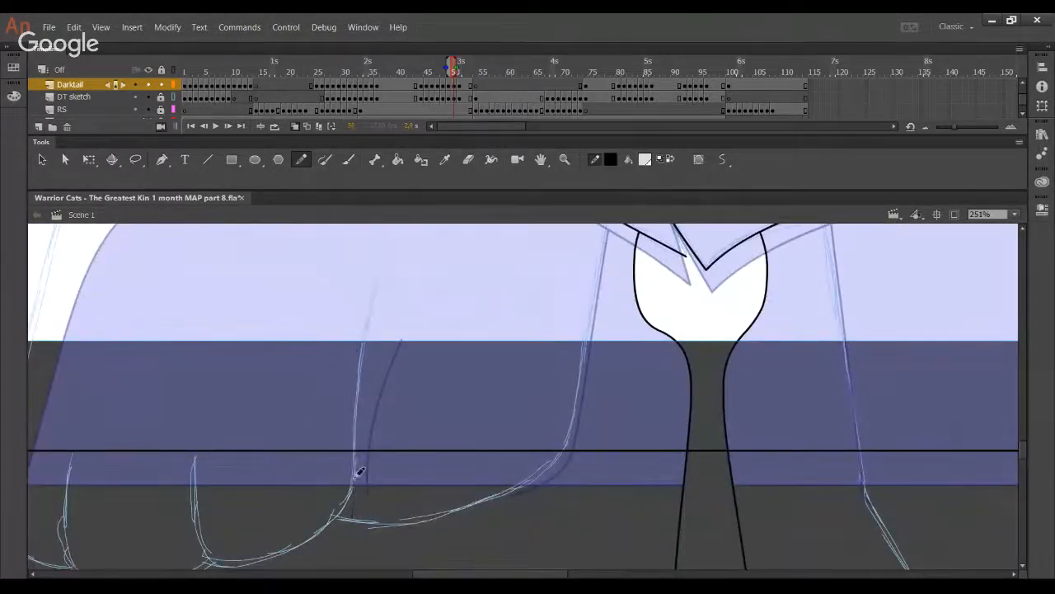
drag(353, 478, 377, 292)
key(ctrl+z)
mouse_move(355, 468)
mouse_down()
mouse_move(373, 295)
mouse_move(375, 305)
mouse_up()
key(ctrl+z)
key(ctrl+z)
drag(355, 462, 381, 272)
key(ctrl+z)
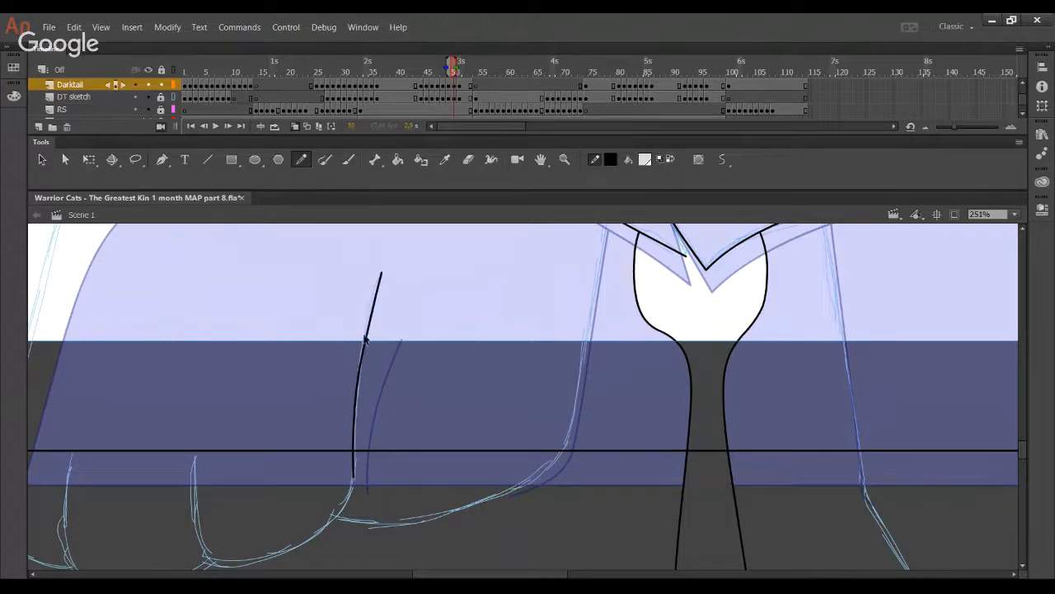
drag(366, 335, 371, 319)
- Ink the left front leg's inner line down from the chest fur, trim its overshoot and adjust its curve
drag(518, 437, 440, 500)
mouse_move(471, 524)
mouse_down()
mouse_move(488, 511)
mouse_move(529, 329)
mouse_up()
key(ctrl+z)
mouse_move(512, 399)
mouse_down()
mouse_move(550, 214)
mouse_move(542, 216)
mouse_up()
click(539, 234)
key(Delete)
drag(517, 385, 517, 366)
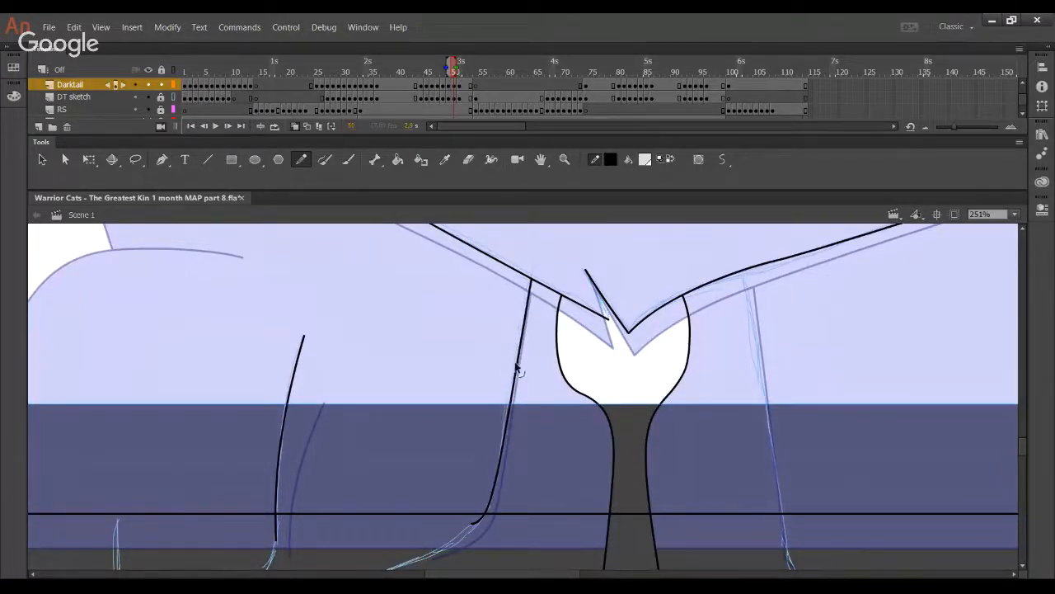
- Ink the outer contour of the left hind leg from the rounded top down past the stage edge
drag(479, 293, 539, 474)
drag(554, 322, 568, 449)
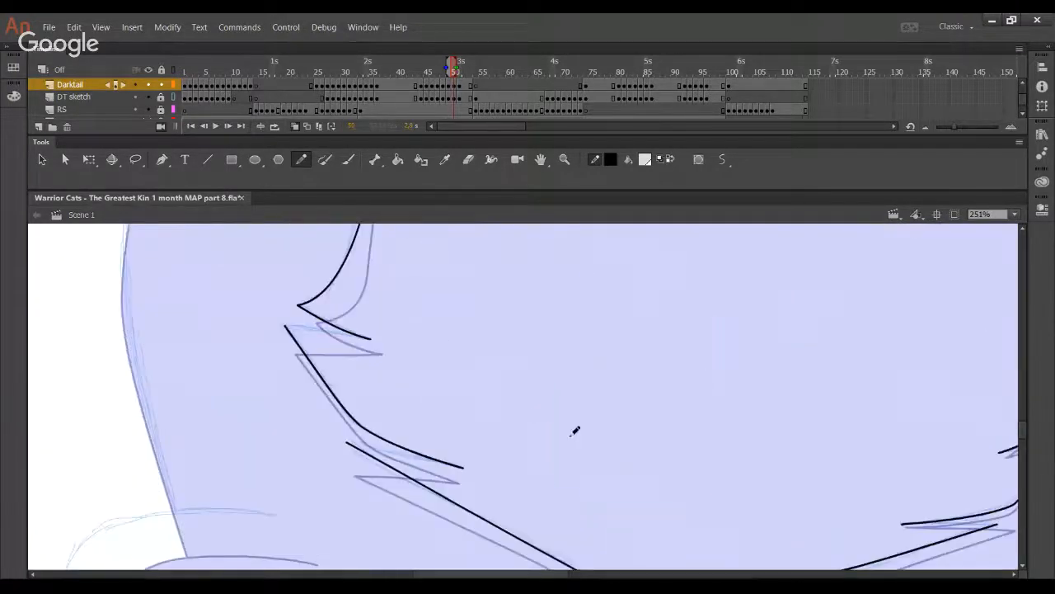
drag(483, 527, 676, 372)
mouse_move(436, 423)
mouse_down()
mouse_move(460, 321)
mouse_move(471, 316)
mouse_up()
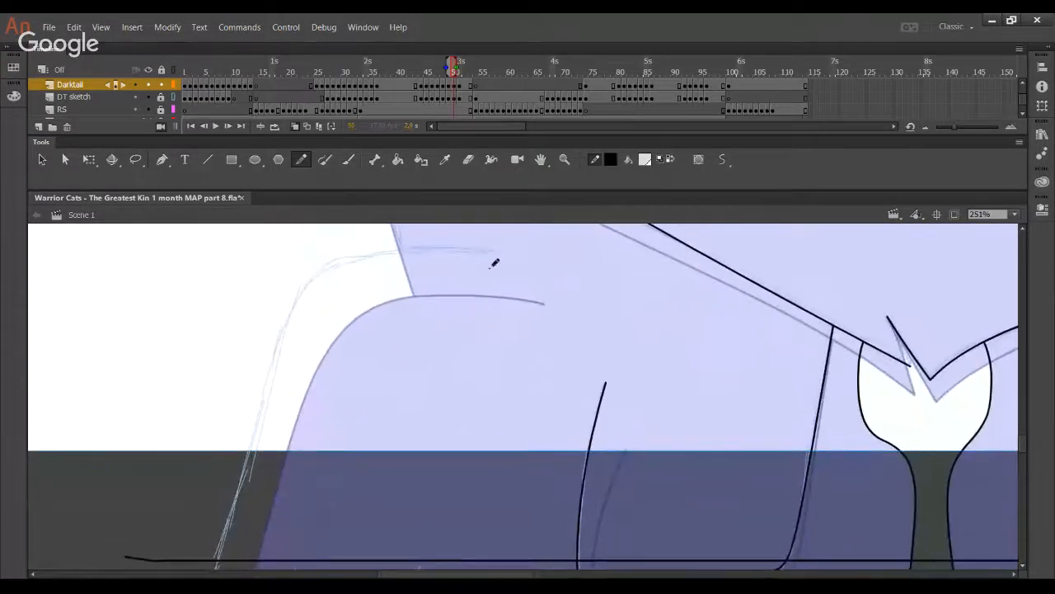
mouse_move(501, 251)
mouse_down()
mouse_move(376, 257)
mouse_move(341, 271)
mouse_move(283, 354)
mouse_move(211, 575)
mouse_up()
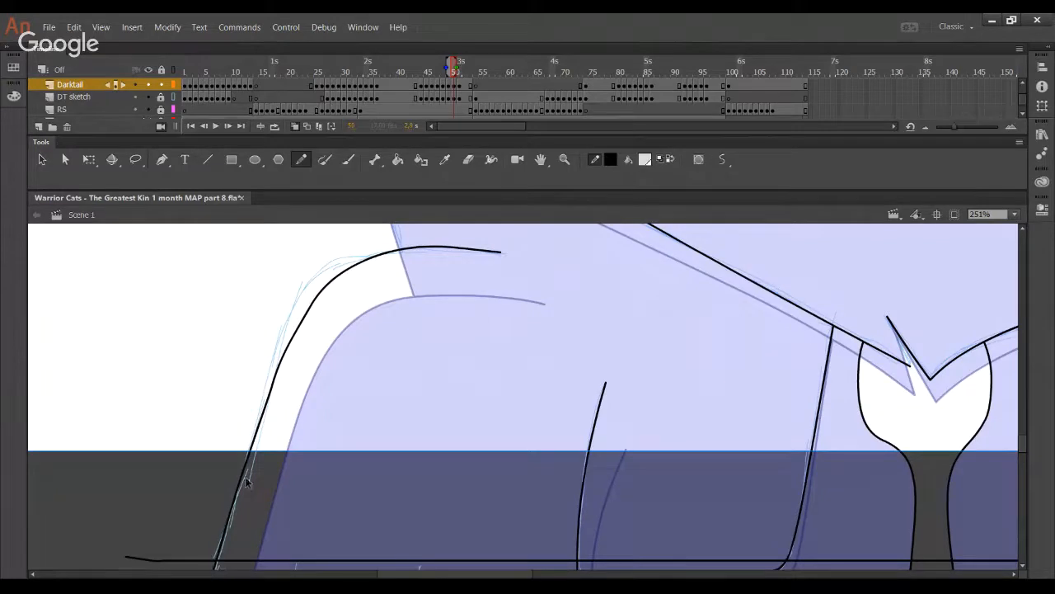
drag(243, 478, 245, 479)
- Redraw the rounded top of the left hind leg, delete the old segment and bend the new curve to the sketch
mouse_move(286, 369)
mouse_down()
mouse_move(275, 372)
mouse_move(300, 337)
mouse_move(297, 309)
mouse_move(341, 282)
mouse_move(505, 254)
mouse_up()
ctrl+click(316, 302)
key(Delete)
mouse_move(336, 300)
mouse_down()
mouse_move(365, 259)
mouse_move(328, 295)
mouse_up()
mouse_move(286, 351)
mouse_down()
mouse_move(304, 298)
mouse_move(281, 358)
mouse_move(318, 280)
mouse_move(301, 290)
mouse_up()
drag(391, 249, 391, 251)
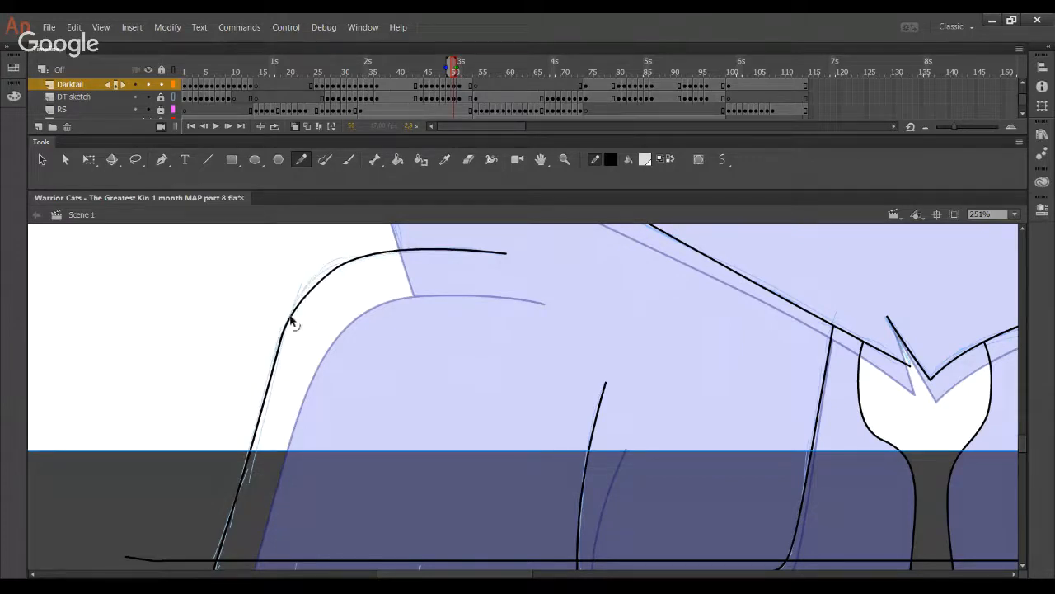
drag(292, 320, 298, 306)
drag(280, 373, 275, 373)
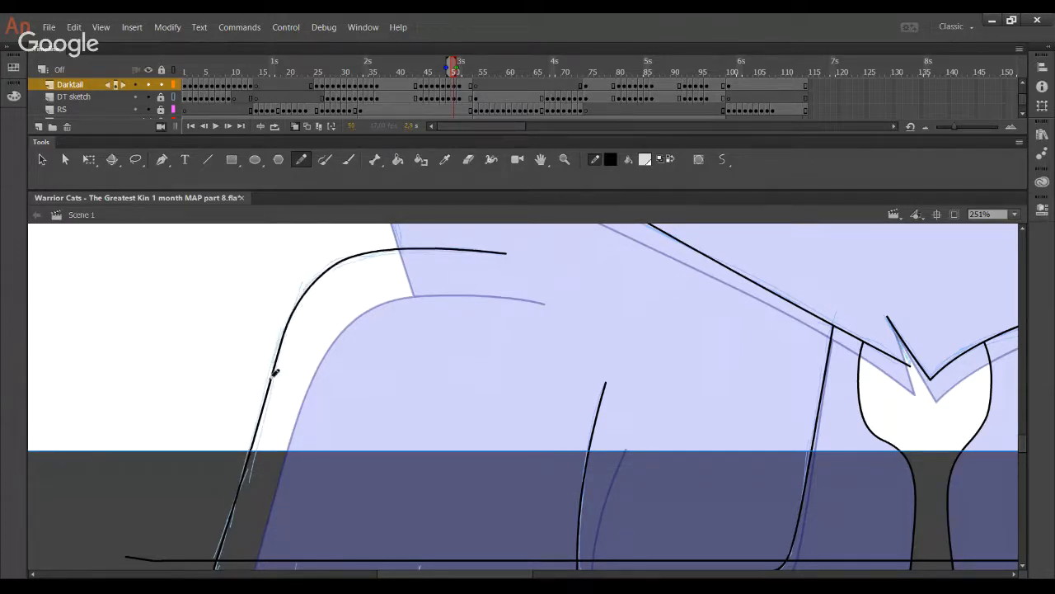
- Ink the upper edge of the zigzag scar across the chest and adjust its lower end
drag(435, 301, 382, 546)
drag(600, 252, 553, 400)
drag(721, 301, 358, 499)
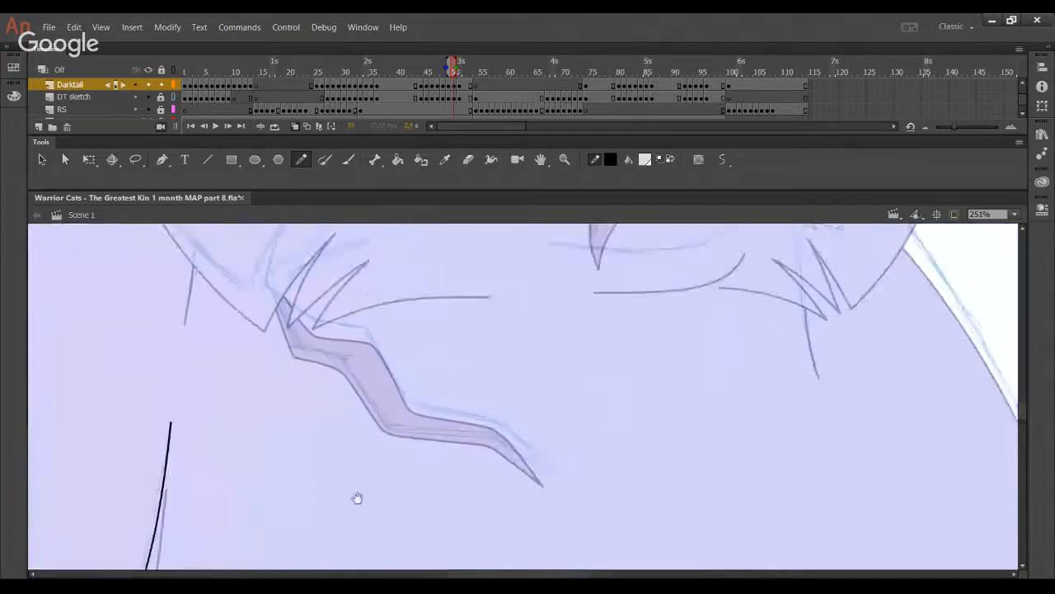
mouse_move(543, 255)
mouse_down()
mouse_move(440, 384)
mouse_move(471, 419)
mouse_move(330, 405)
mouse_move(322, 336)
mouse_up()
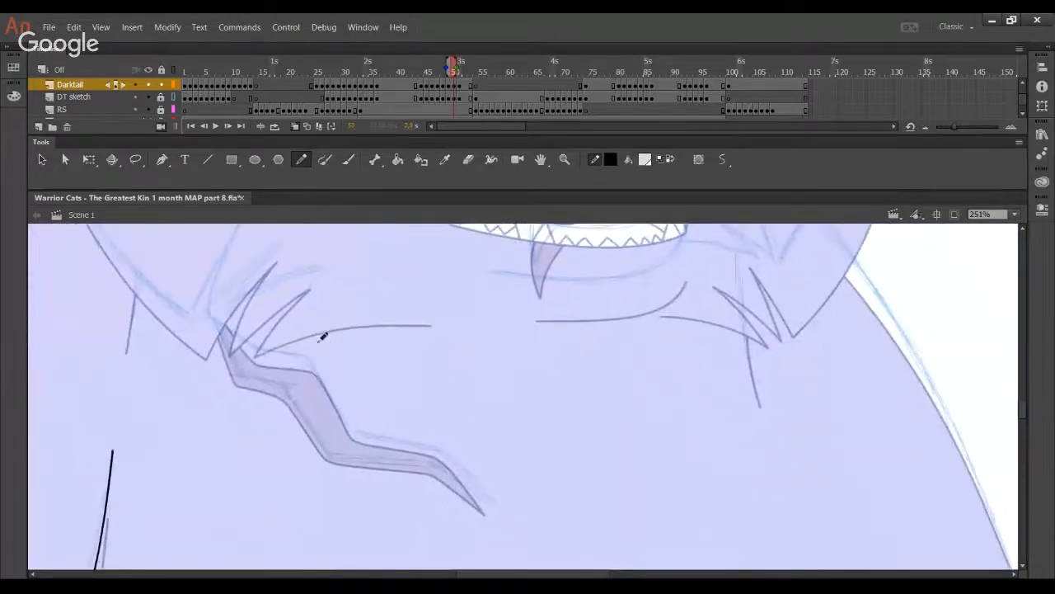
mouse_move(203, 308)
mouse_down()
mouse_move(248, 341)
mouse_move(293, 351)
mouse_move(346, 414)
mouse_move(445, 445)
mouse_move(531, 567)
mouse_up()
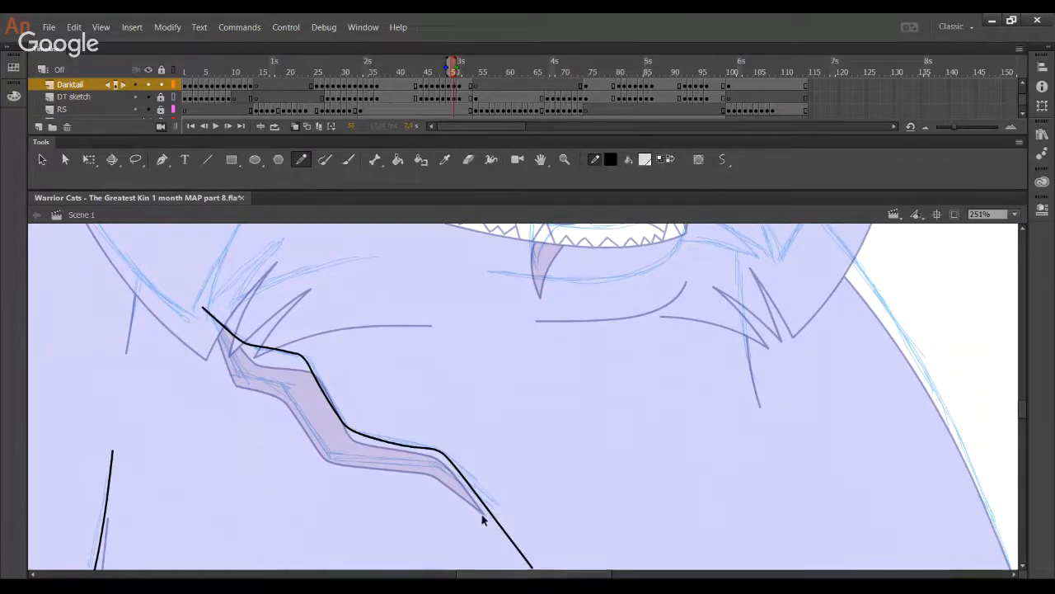
mouse_move(493, 516)
mouse_down()
mouse_move(519, 528)
mouse_move(511, 522)
mouse_up()
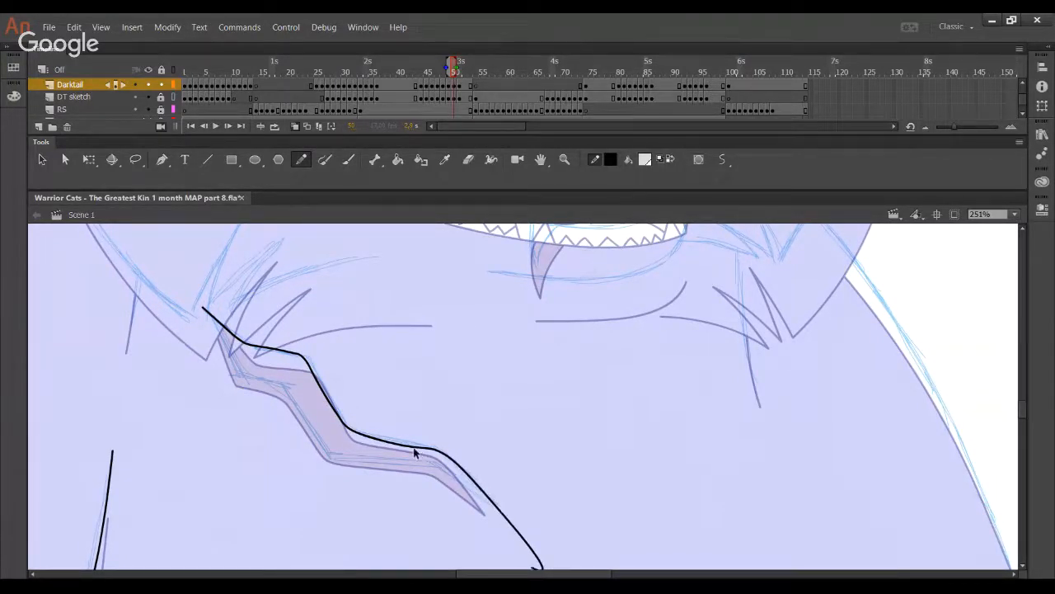
- Bend the upper edge line of the chest scar to follow the blue sketch on the Darktail layer
drag(414, 448, 409, 445)
drag(309, 361, 349, 430)
drag(323, 385, 328, 390)
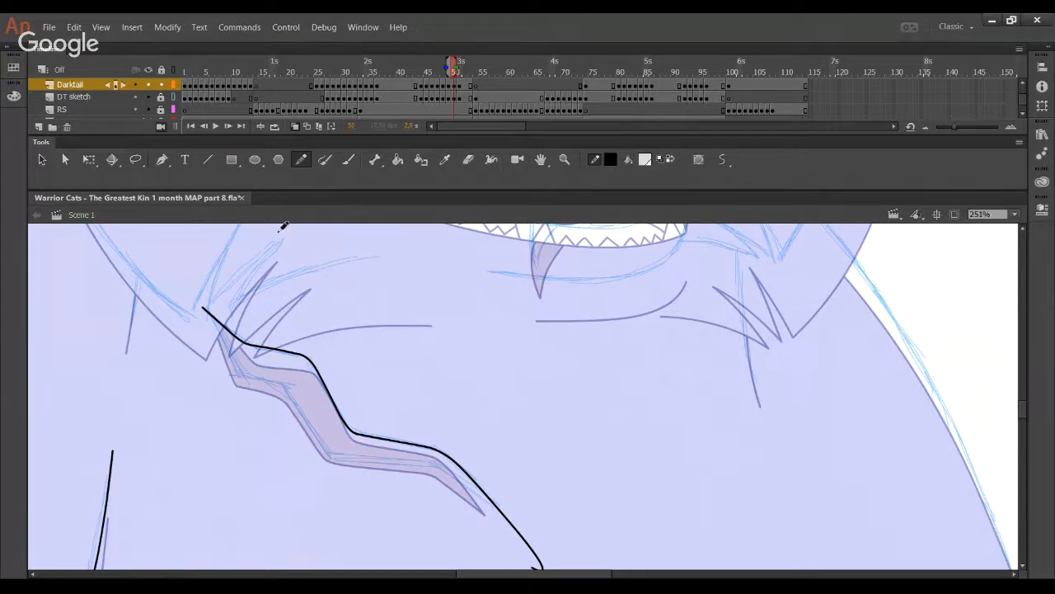
drag(262, 347, 266, 350)
drag(248, 348, 298, 356)
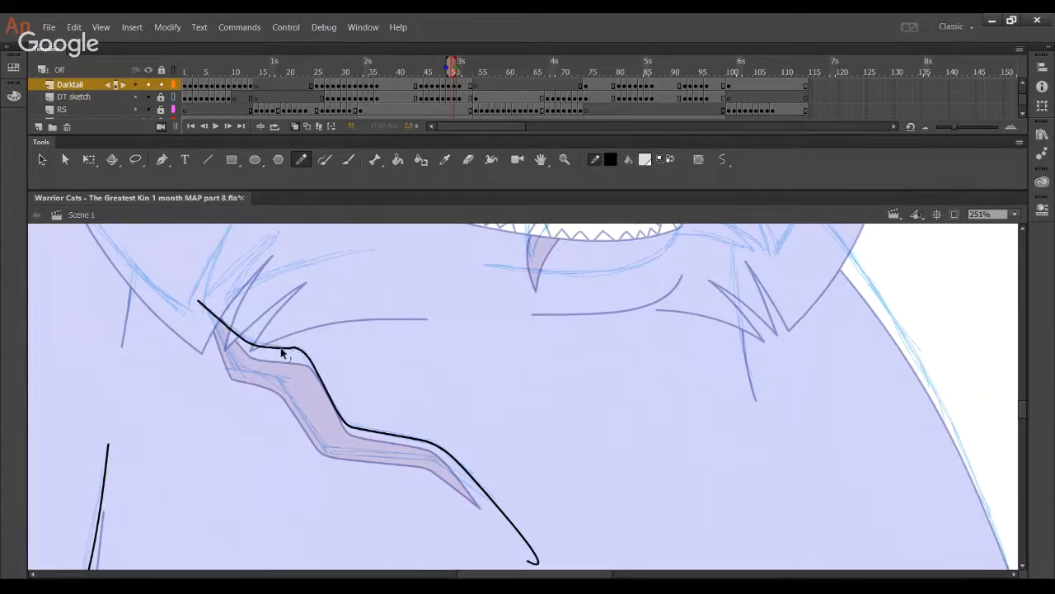
- Draw the scar's lower edge so that both edges meet in a point at each end
mouse_move(197, 284)
mouse_down()
mouse_move(242, 369)
mouse_move(206, 311)
mouse_move(233, 363)
mouse_move(223, 321)
mouse_move(244, 360)
mouse_move(286, 372)
mouse_move(318, 440)
mouse_move(357, 453)
mouse_move(435, 452)
mouse_move(528, 530)
mouse_up()
key(ctrl+z)
key(ctrl+z)
key(ctrl+z)
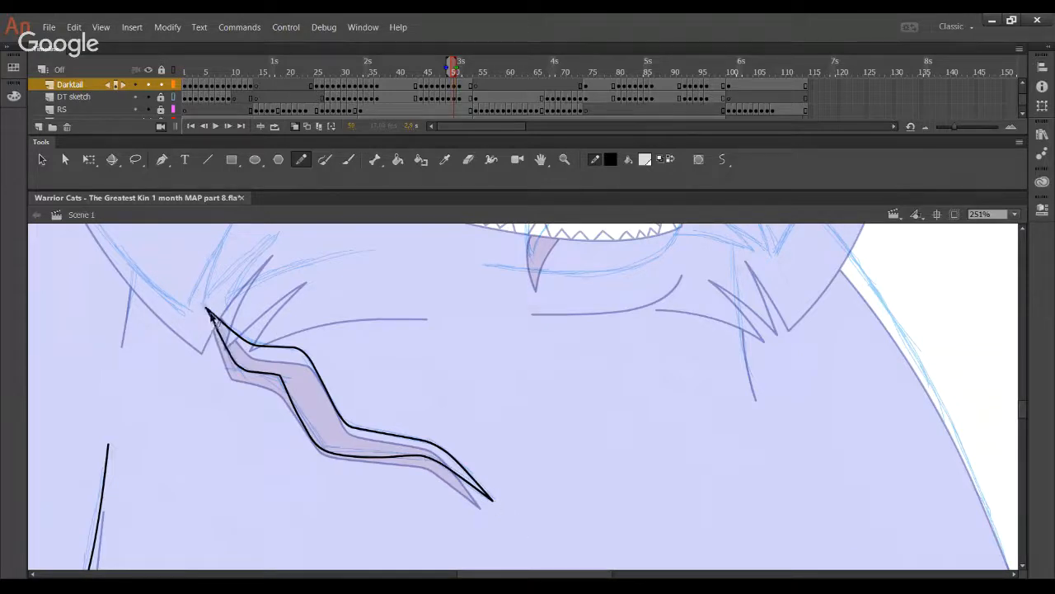
- Refine the curves of the scar's lower edge, hiding the DT sketch layer to judge the line
click(147, 97)
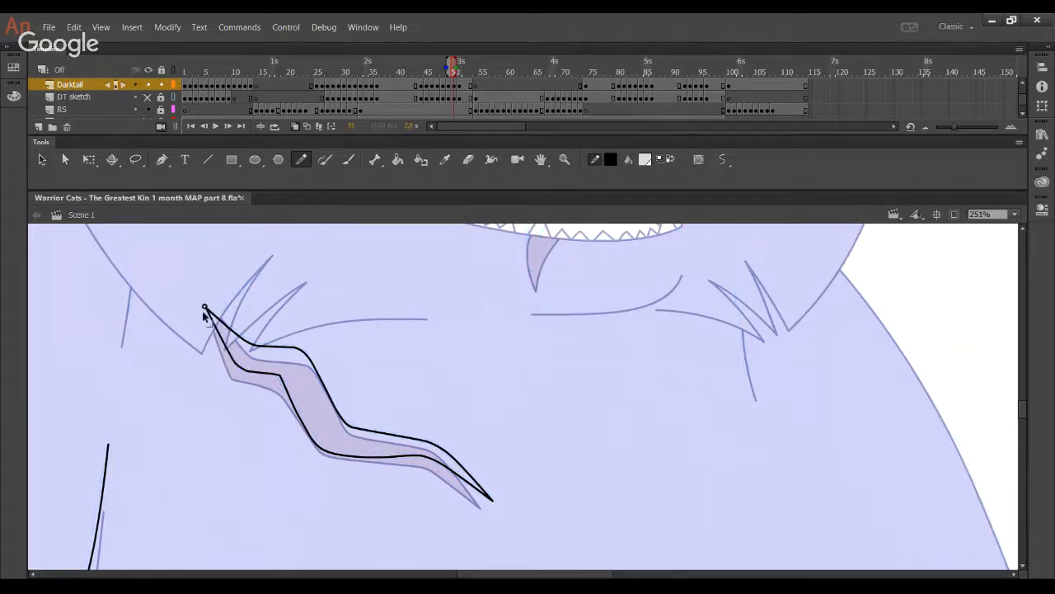
click(147, 96)
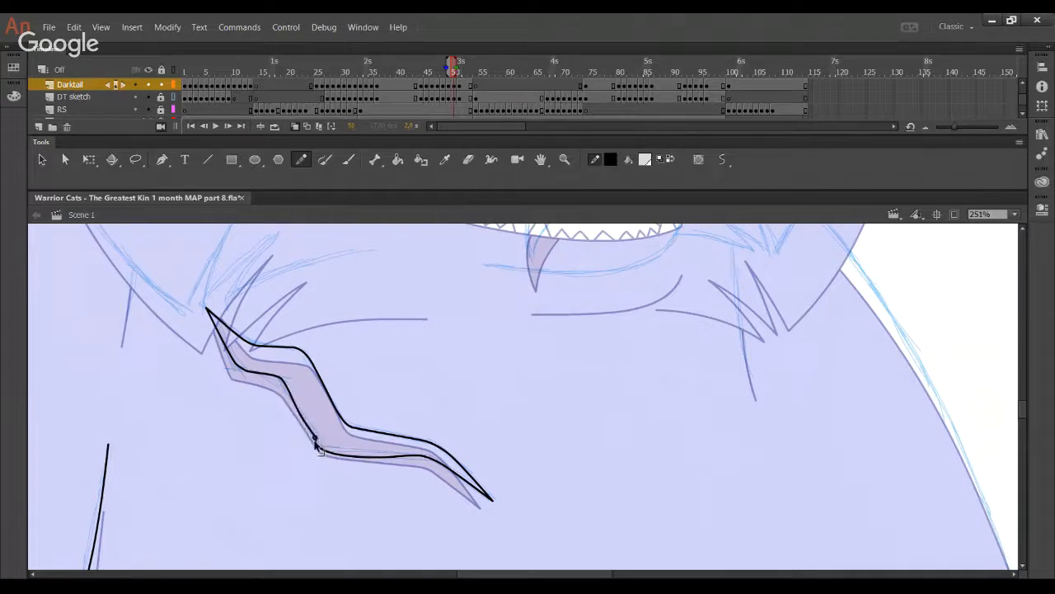
click(147, 96)
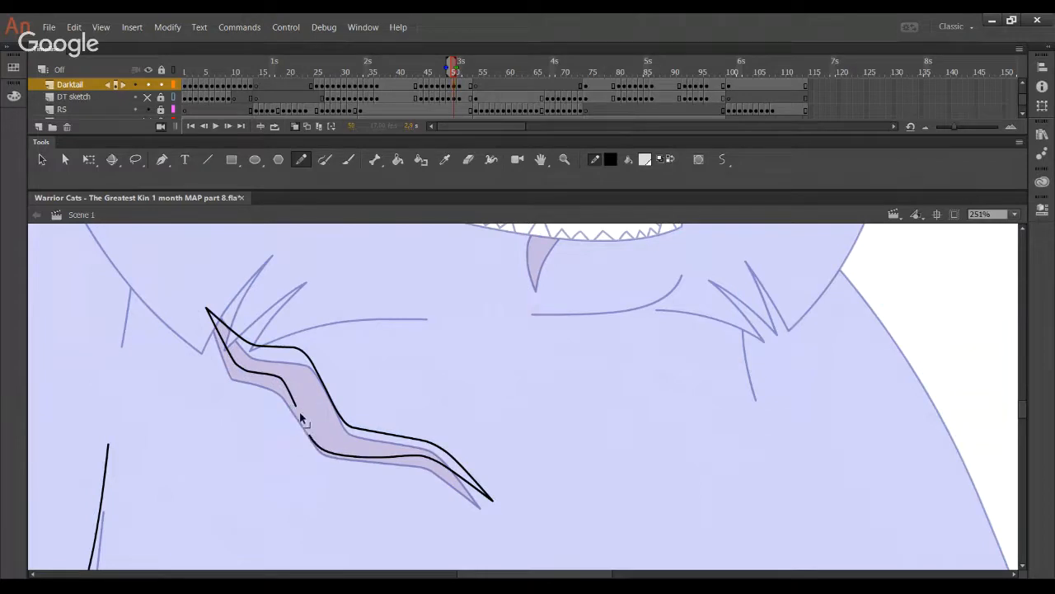
drag(296, 407, 296, 405)
mouse_move(347, 455)
mouse_down()
mouse_move(303, 423)
mouse_move(337, 423)
mouse_up()
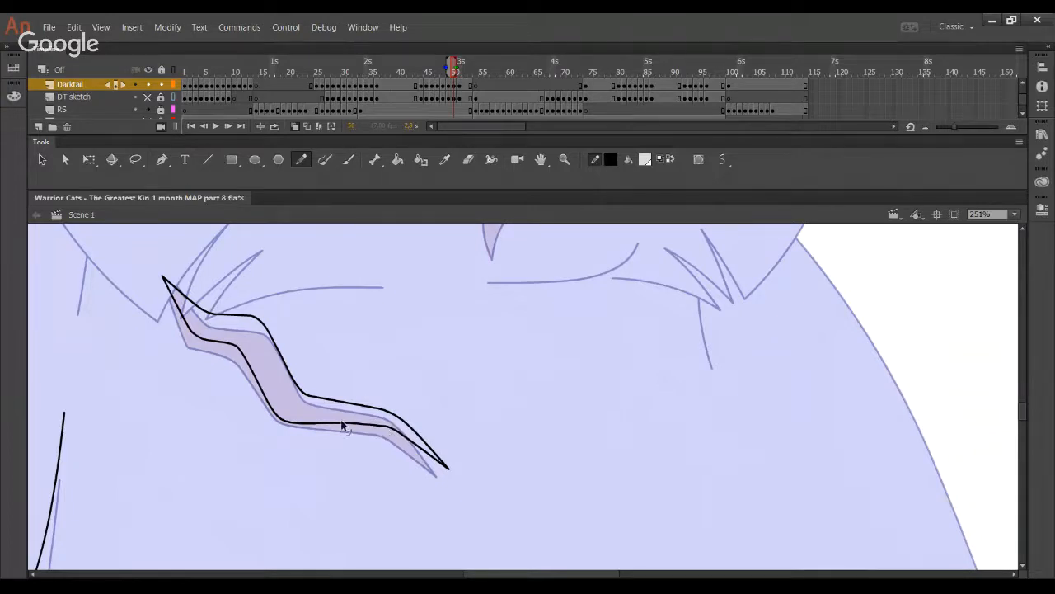
drag(341, 422, 334, 424)
mouse_move(277, 299)
mouse_down()
mouse_move(301, 332)
mouse_move(278, 353)
mouse_up()
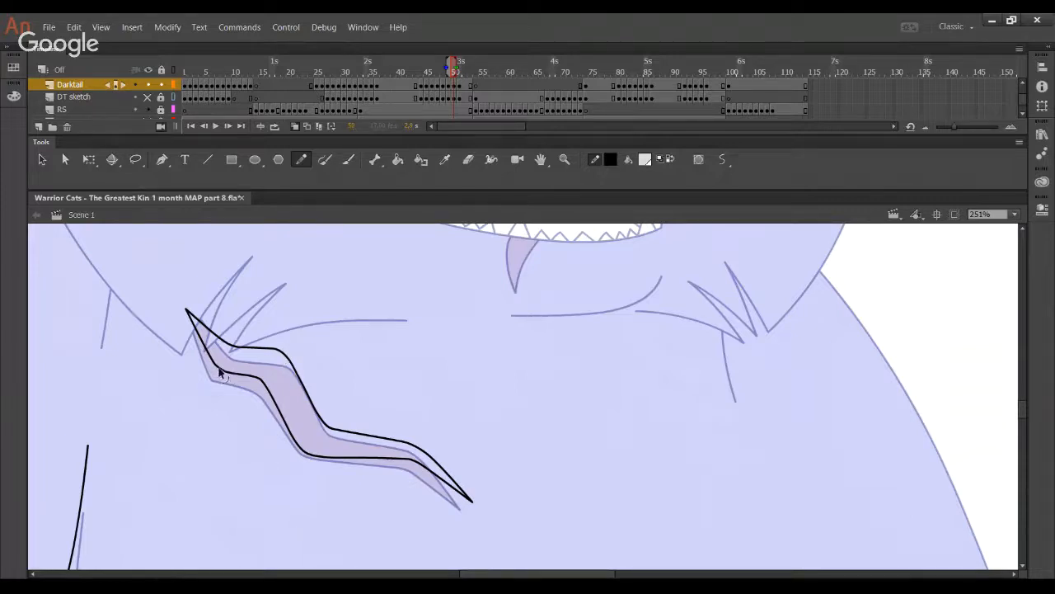
- Show the DT sketch layer again and fill the scar outline with brownish red
click(147, 97)
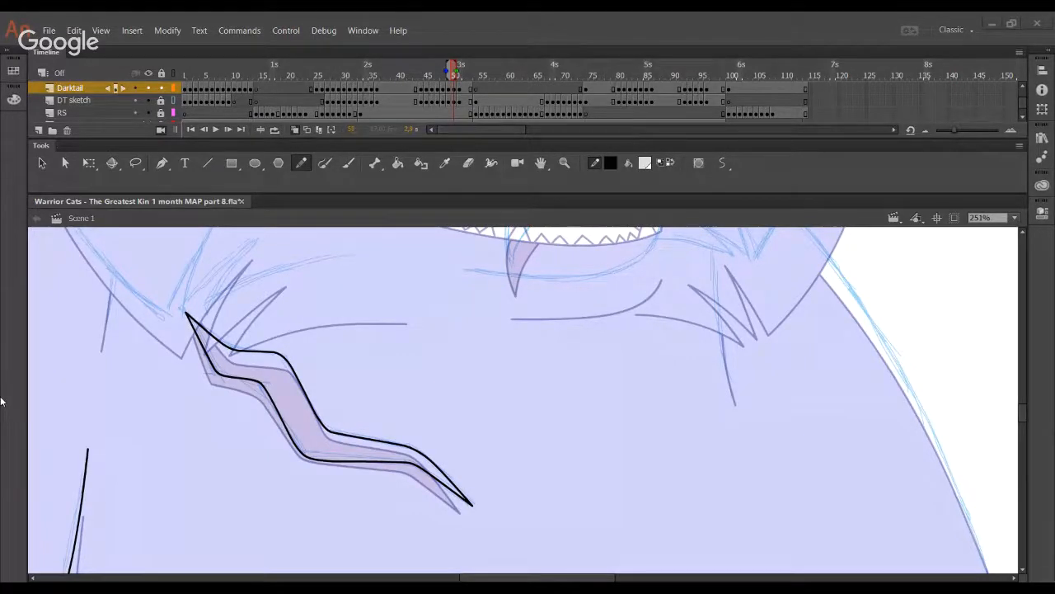
click(397, 160)
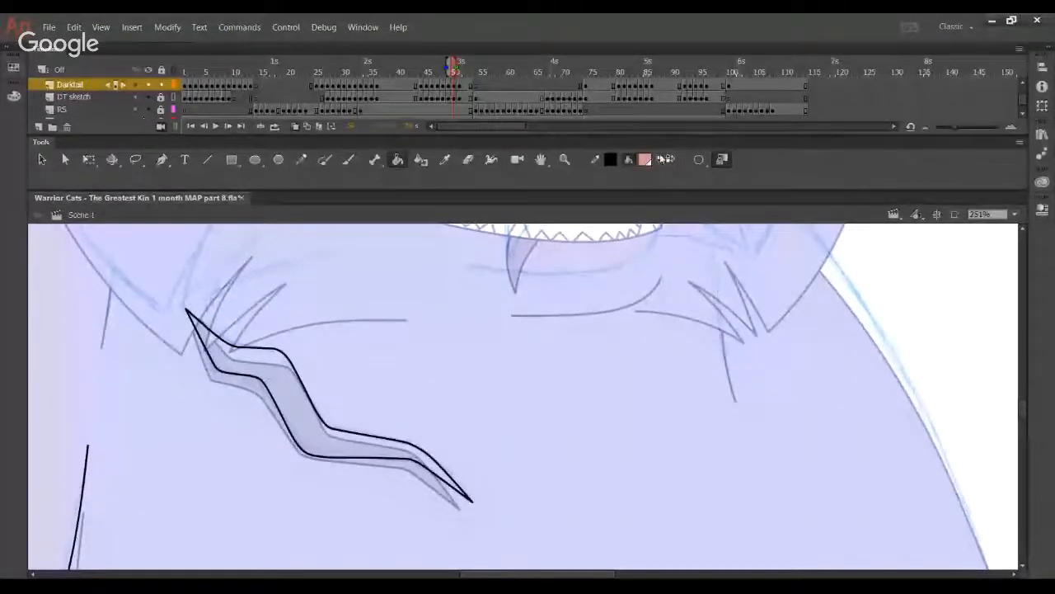
click(366, 453)
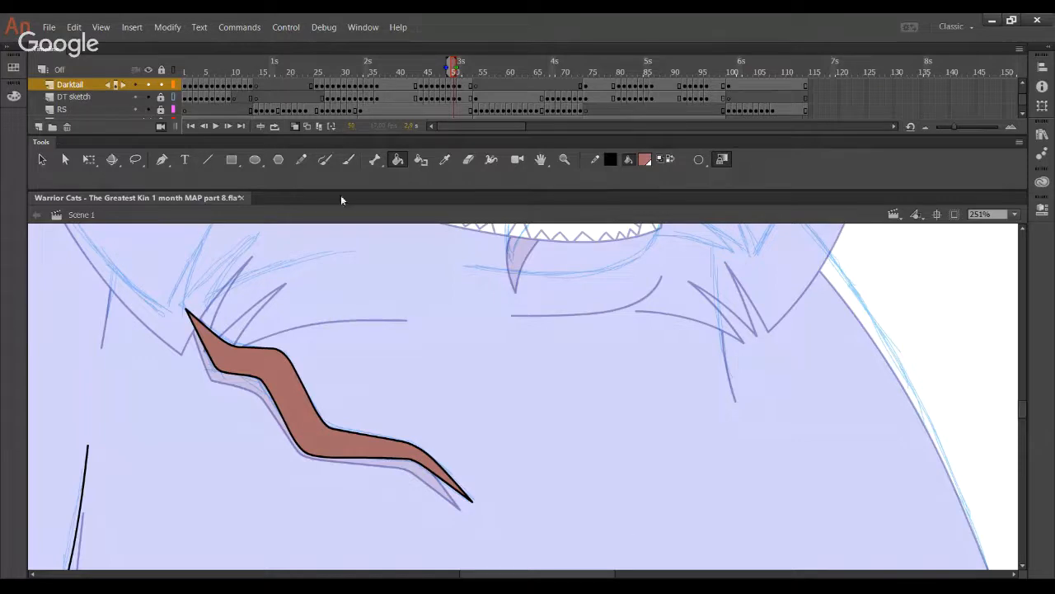
- Draw two fur strokes above the scar's upper tip with the Pencil tool, trimming the end of the longer curved one
key(y)
drag(210, 296, 364, 250)
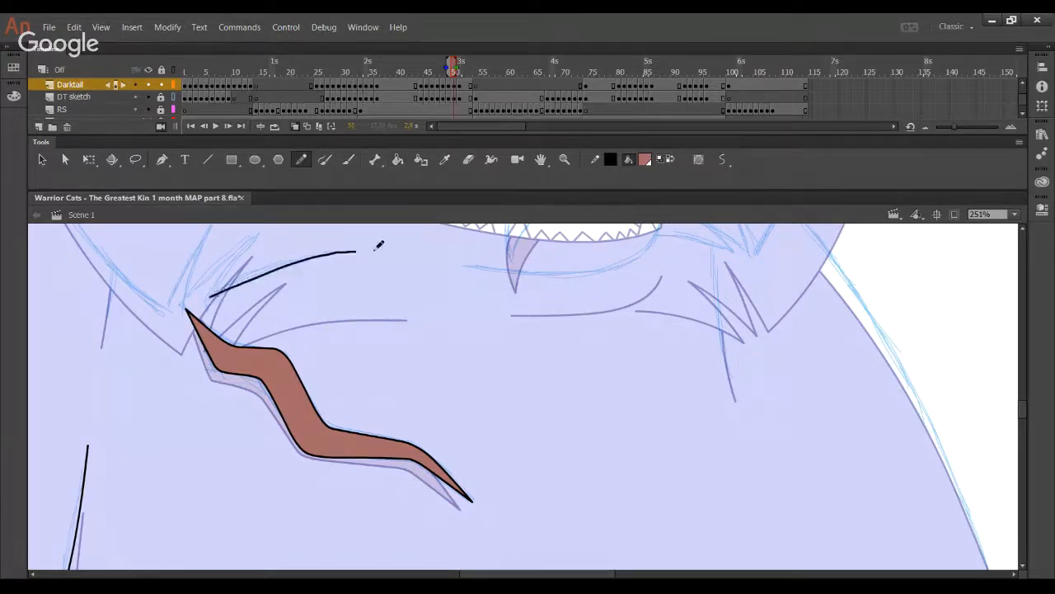
key(ctrl+z)
drag(210, 295, 419, 251)
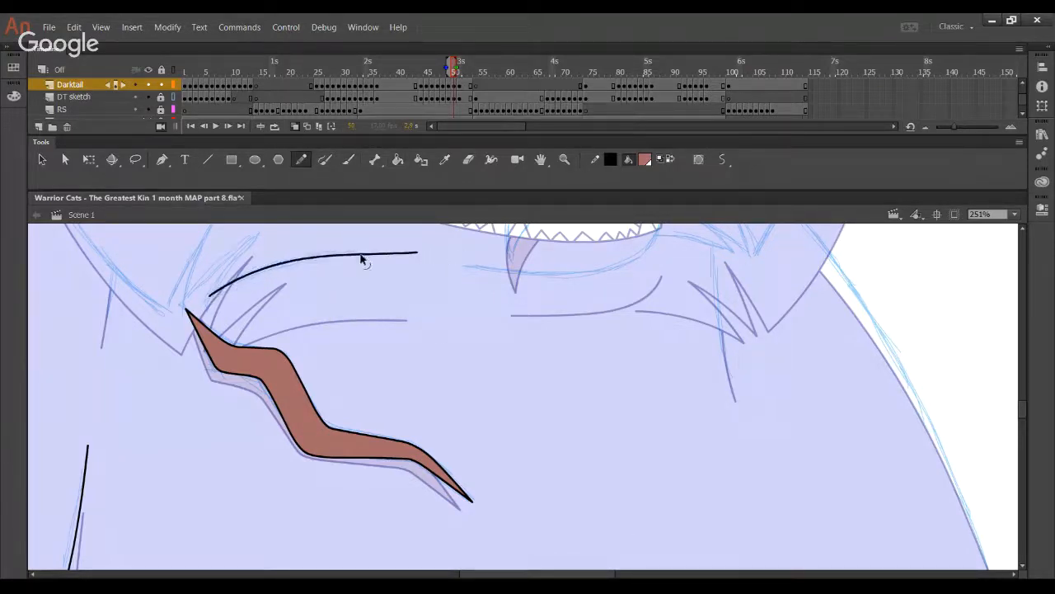
drag(311, 259, 302, 260)
mouse_move(471, 285)
mouse_down()
mouse_move(350, 235)
mouse_move(355, 251)
mouse_move(264, 269)
mouse_up()
key(Delete)
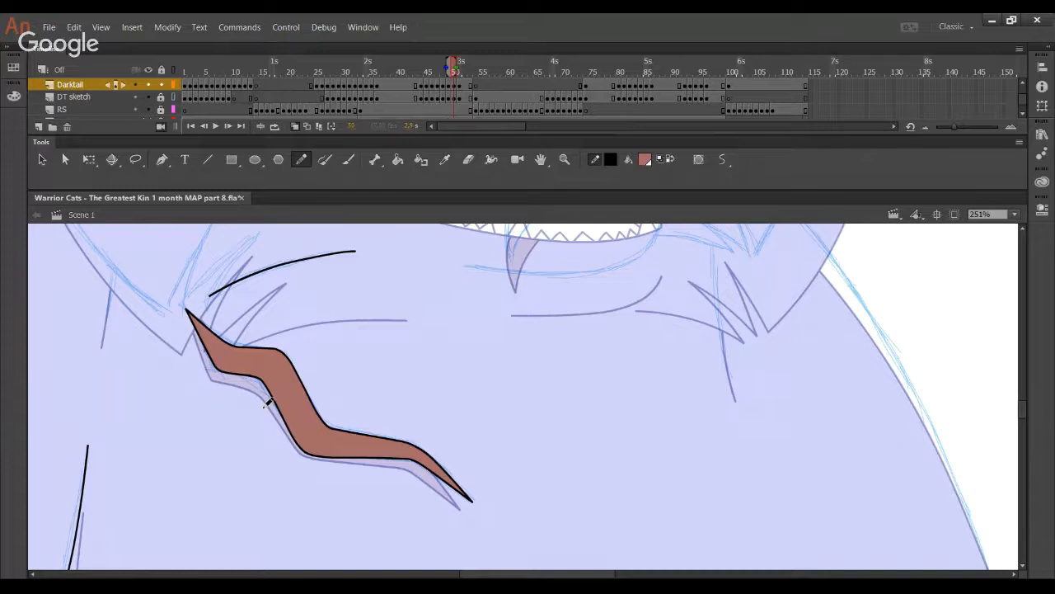
drag(347, 332, 424, 394)
mouse_move(262, 367)
mouse_down()
mouse_move(346, 279)
mouse_move(317, 308)
mouse_up()
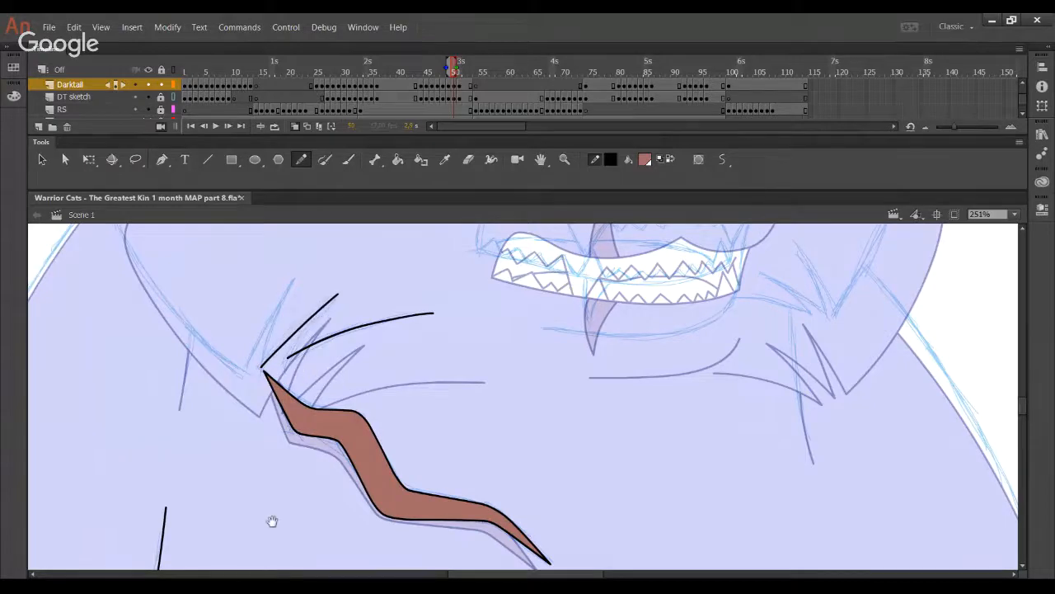
- Draw the curved lower cheek outline down to the scar's tip and bend it to match the sketch
drag(272, 520, 430, 340)
scroll(348, 509, up, 5)
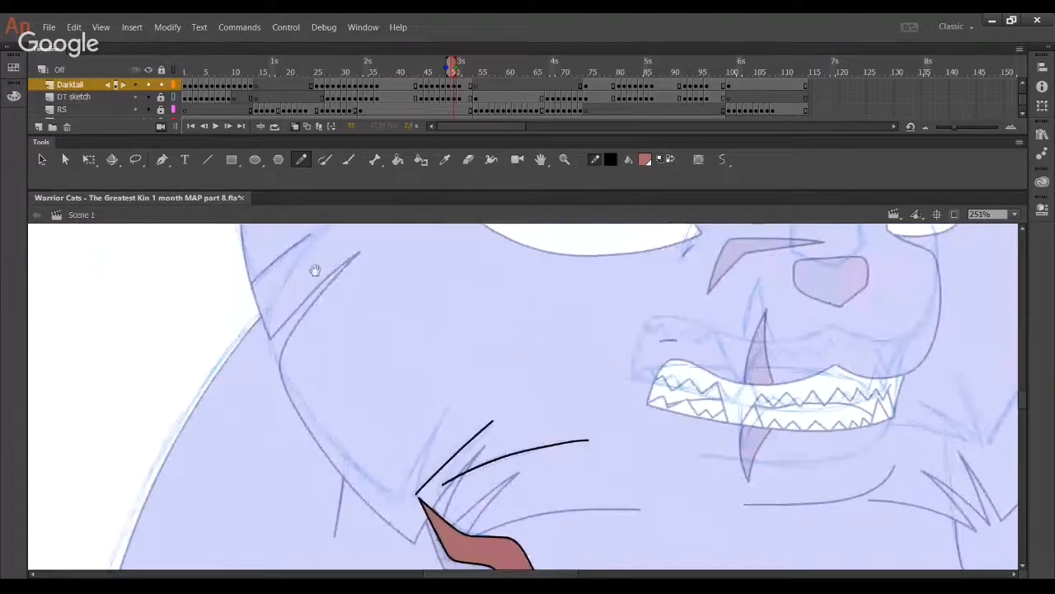
scroll(371, 505, up, 1)
mouse_move(337, 235)
mouse_down()
mouse_move(280, 299)
mouse_move(269, 344)
mouse_move(317, 431)
mouse_move(409, 528)
mouse_up()
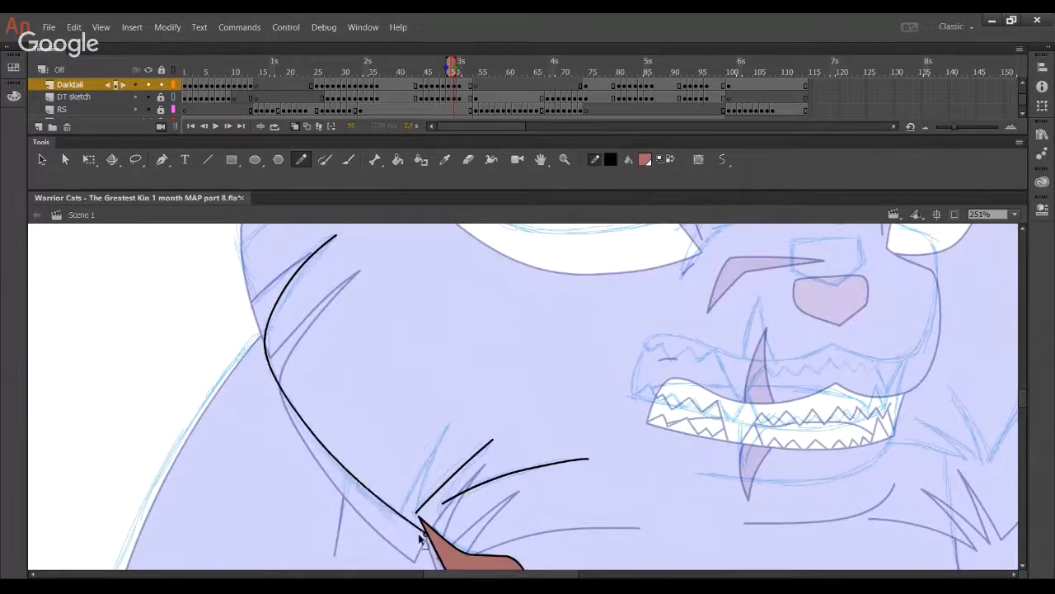
drag(353, 484, 350, 483)
drag(265, 347, 265, 345)
drag(283, 296, 286, 292)
drag(267, 352, 265, 350)
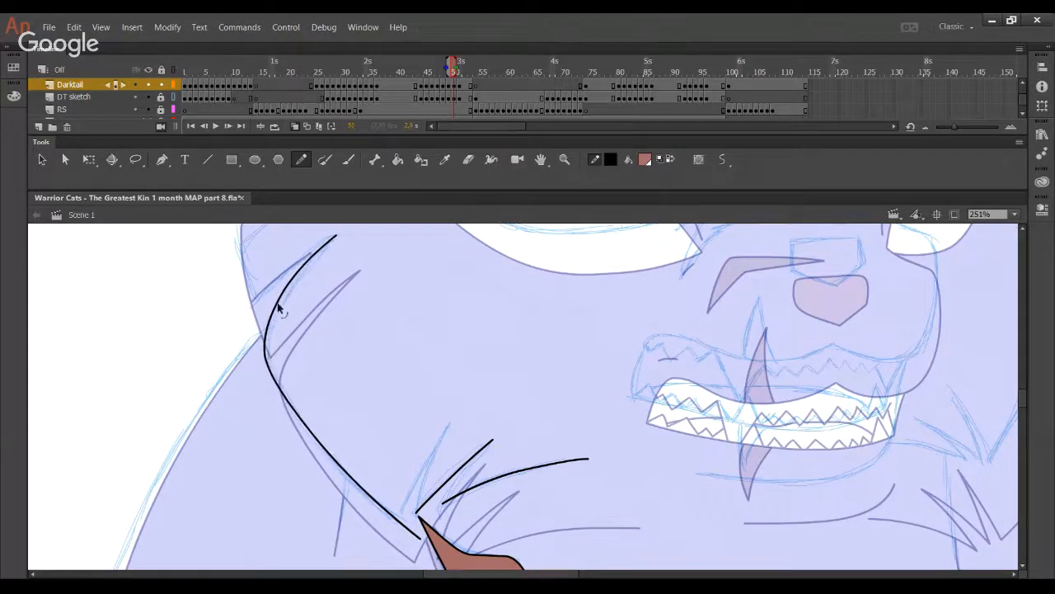
drag(279, 303, 281, 298)
drag(264, 348, 267, 365)
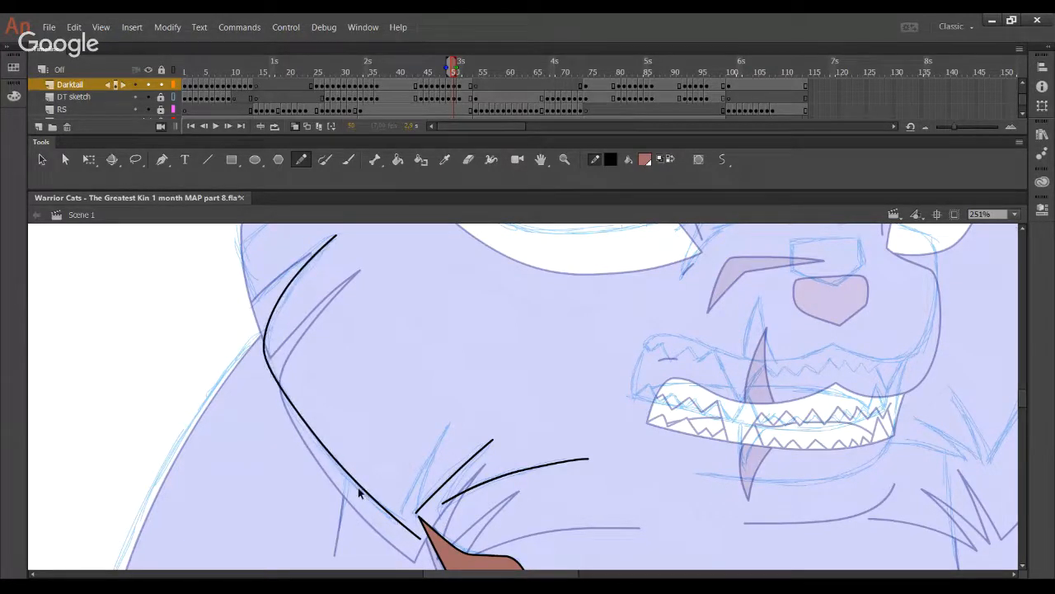
drag(358, 485, 357, 488)
- Draw a fur stroke rising from the lower end of the cheek outline and delete the overlapping line ends
mouse_move(409, 519)
mouse_down()
mouse_move(353, 413)
mouse_move(395, 316)
mouse_up()
ctrl+click(337, 427)
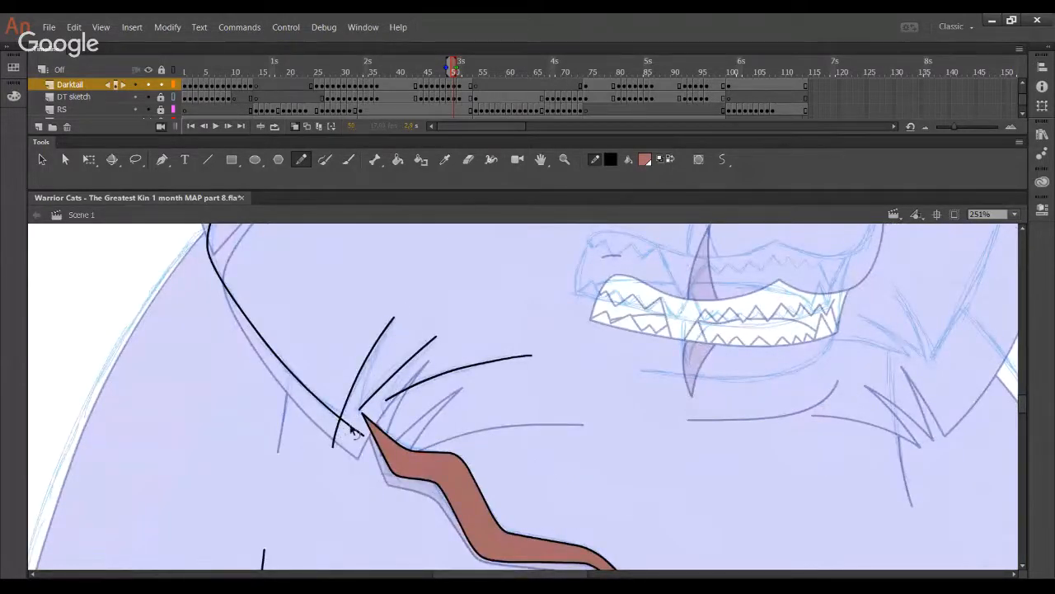
key(Delete)
ctrl+click(352, 426)
key(Delete)
- Draw a short body line running down from the lower cheek outline, along the sketch
click(149, 97)
click(150, 97)
click(174, 98)
click(173, 97)
drag(281, 429, 303, 307)
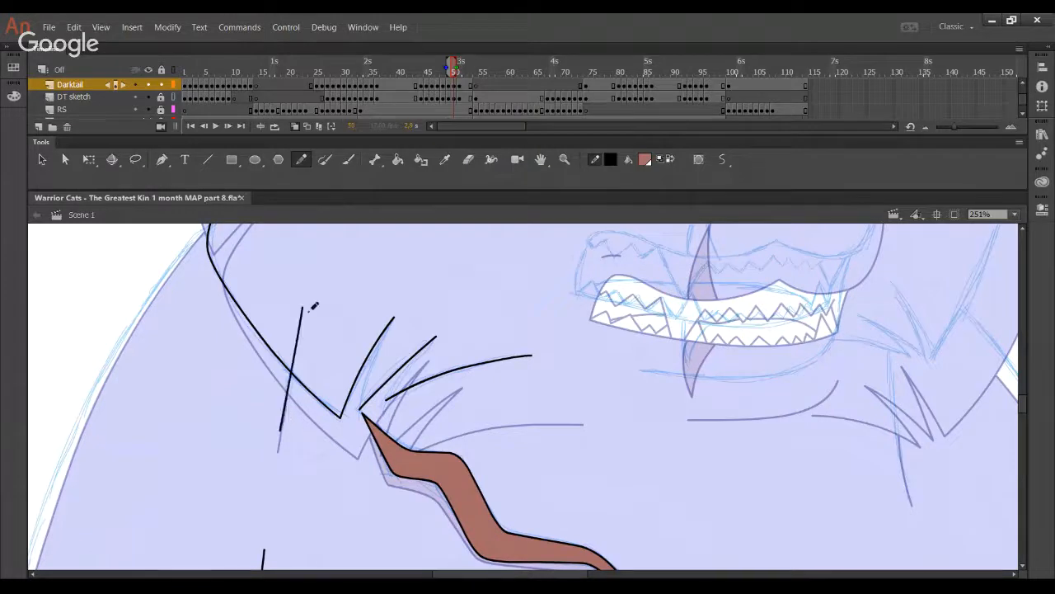
key(ctrl+z)
mouse_move(290, 373)
mouse_down()
mouse_move(275, 462)
mouse_move(284, 429)
mouse_up()
mouse_move(289, 495)
mouse_down()
mouse_move(262, 422)
mouse_move(295, 453)
mouse_move(410, 315)
mouse_move(445, 231)
mouse_up()
key(Delete)
key(ctrl+z)
mouse_move(455, 556)
mouse_down()
mouse_move(481, 384)
mouse_move(419, 472)
mouse_up()
drag(645, 414, 508, 241)
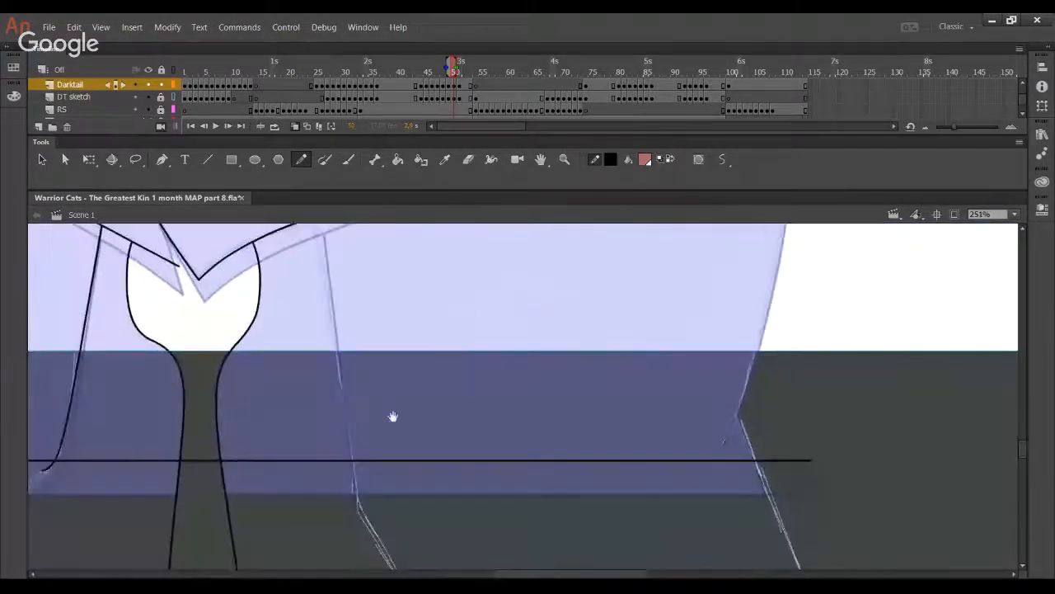
drag(392, 417, 447, 462)
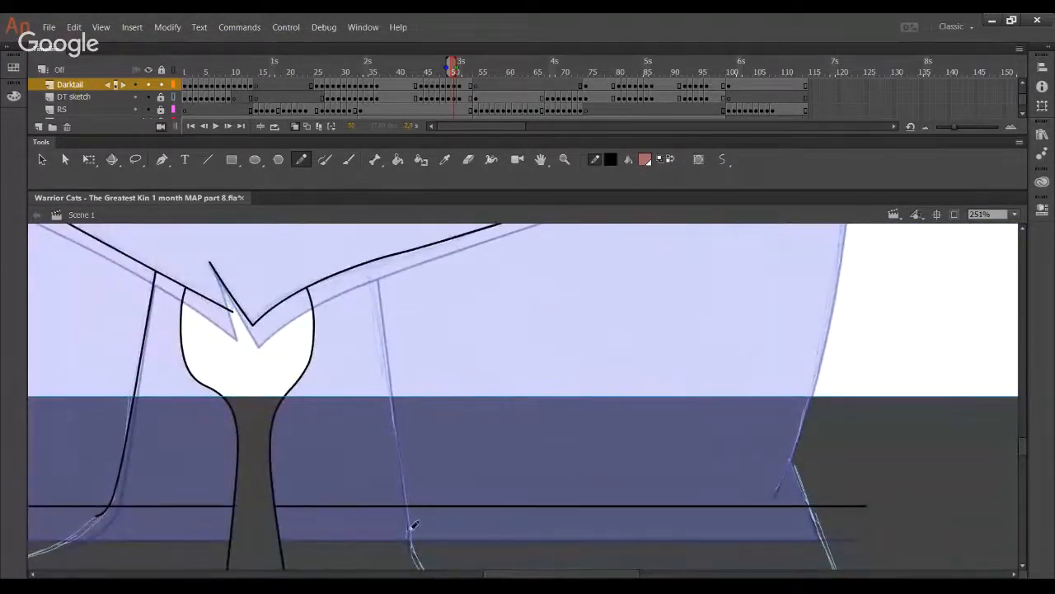
drag(410, 538, 400, 390)
key(ctrl+z)
drag(410, 539, 385, 391)
key(ctrl+z)
key(ctrl+z)
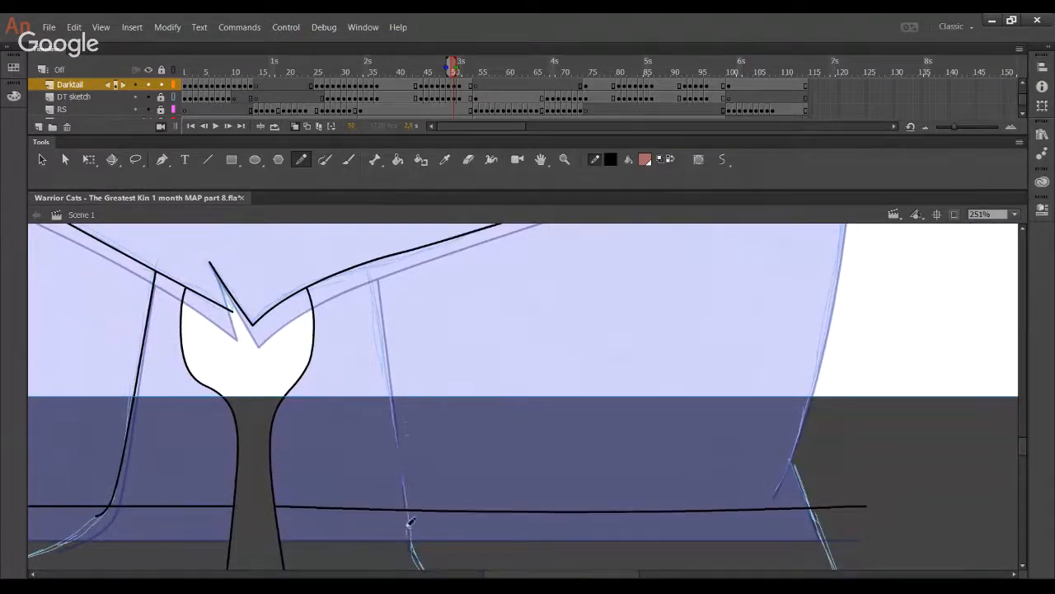
mouse_move(409, 525)
mouse_down()
mouse_move(398, 404)
mouse_move(391, 426)
mouse_move(404, 443)
mouse_move(388, 410)
mouse_up()
key(ctrl+z)
key(ctrl+z)
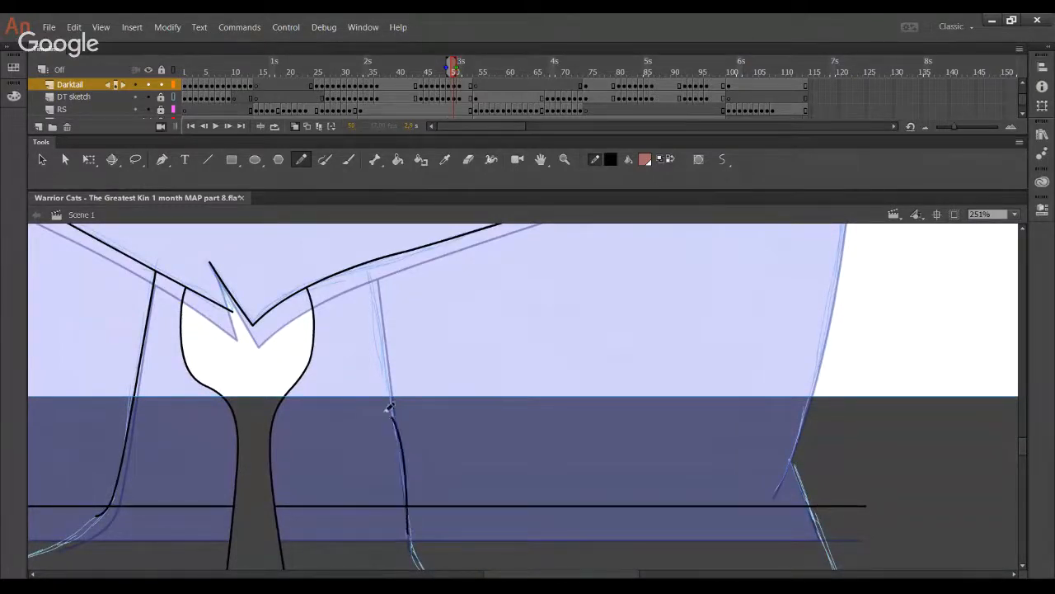
key(ctrl+z)
- Draw the leg line up to the lower chest line, trim the overshoot and bend it to the sketch
drag(408, 535, 366, 234)
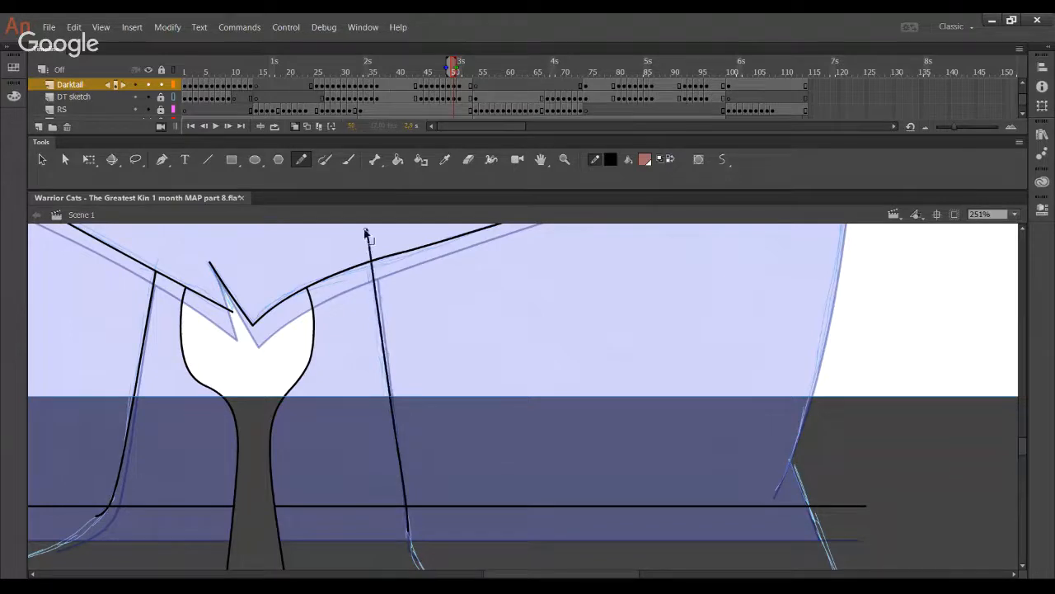
ctrl+click(366, 234)
key(Delete)
drag(387, 366, 384, 340)
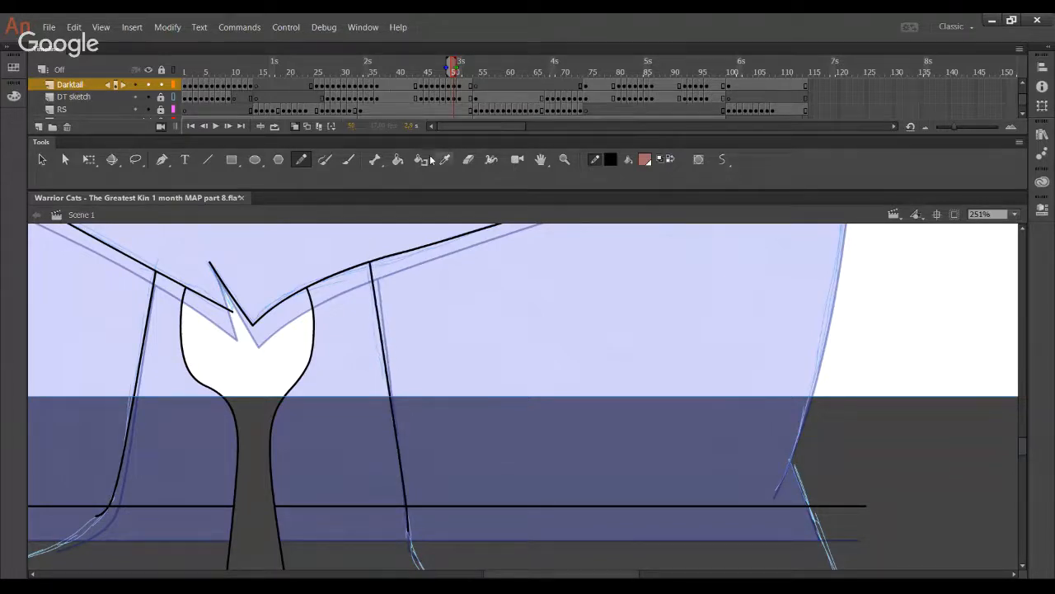
- Draw the outer cheek outline with the Pencil tool, curving up and inward below the ear
click(398, 162)
key(space)
drag(422, 403, 511, 560)
drag(358, 396, 459, 538)
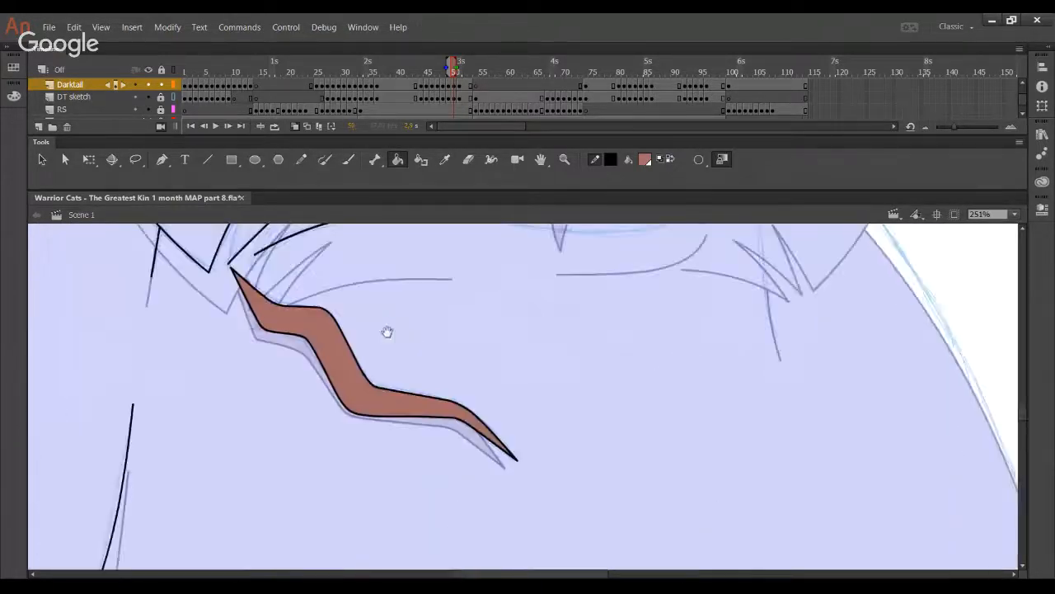
drag(387, 331, 463, 507)
drag(426, 342, 330, 501)
click(301, 160)
key(space)
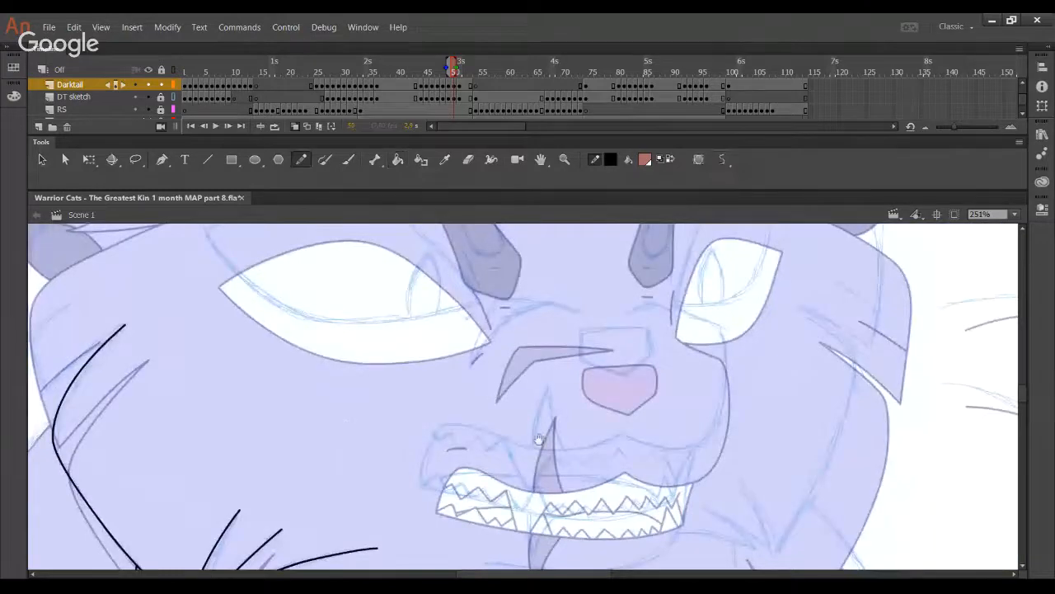
mouse_move(539, 440)
mouse_down()
mouse_move(637, 523)
mouse_move(723, 523)
mouse_up()
drag(227, 476, 219, 341)
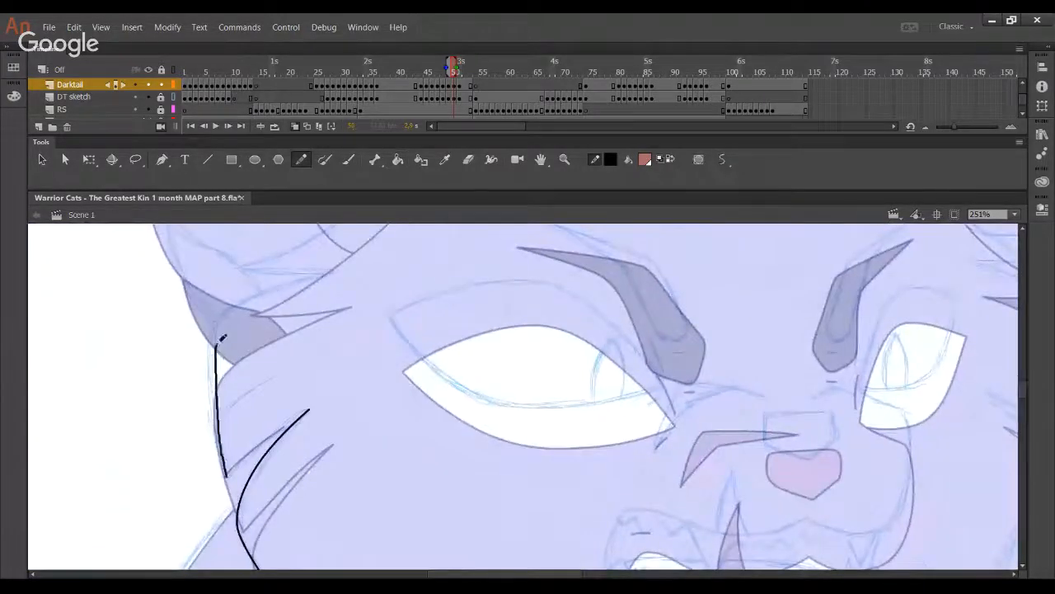
key(ctrl+z)
mouse_move(232, 473)
mouse_down()
mouse_move(210, 357)
mouse_move(219, 318)
mouse_move(344, 269)
mouse_up()
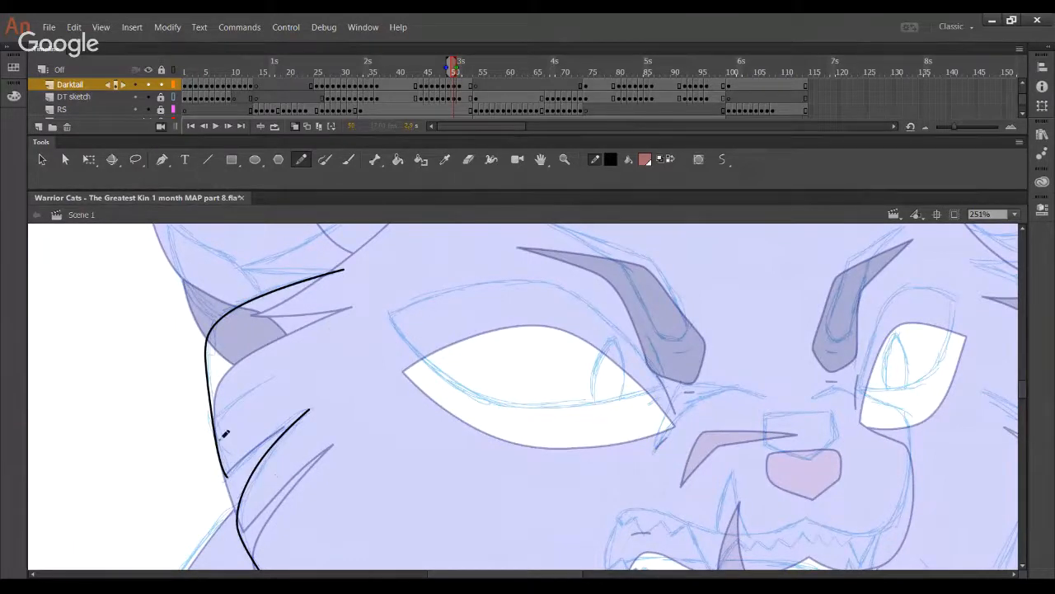
- Draw a short fur stroke inward from the outer cheek outline, trim its outer overshoot and curve it slightly
drag(191, 445, 275, 374)
key(ctrl+z)
drag(201, 439, 271, 377)
key(ctrl+z)
drag(198, 430, 261, 381)
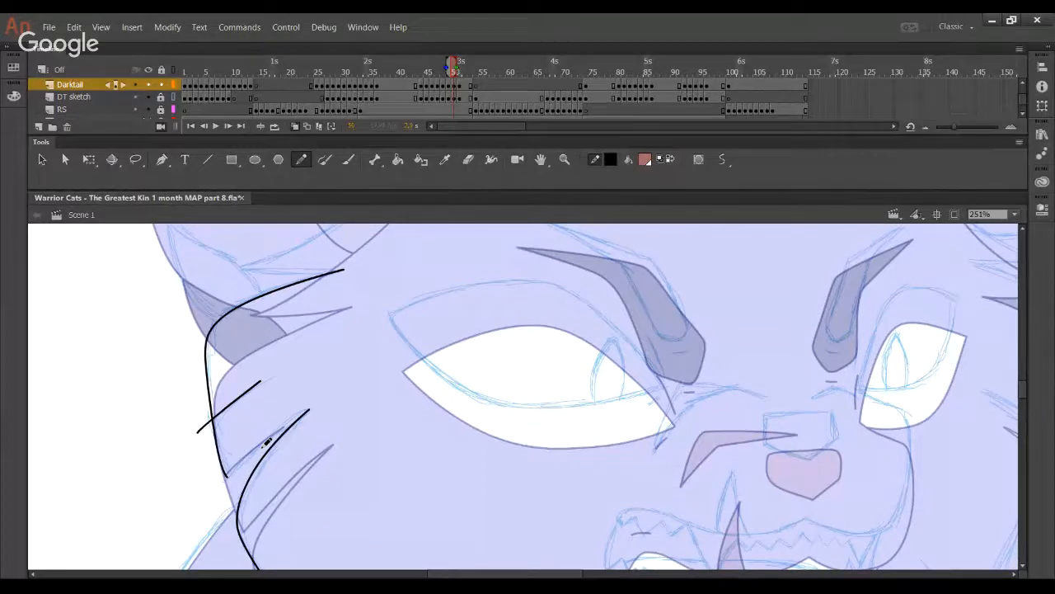
drag(282, 361, 350, 390)
key(ctrl+z)
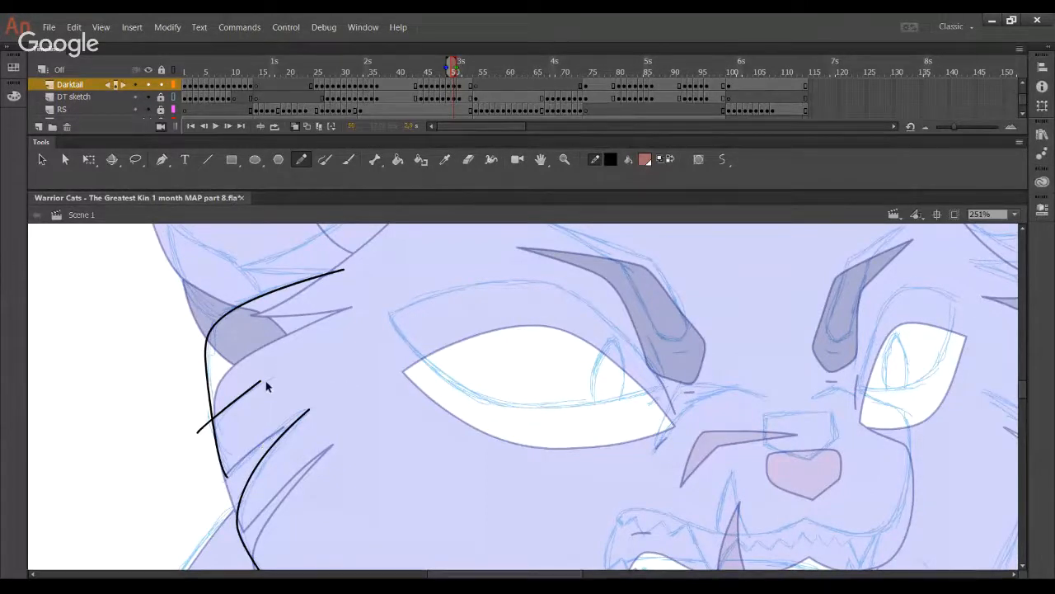
drag(261, 380, 276, 376)
ctrl+click(202, 426)
key(Delete)
drag(227, 407, 228, 408)
- Draw the lower ear-base line rising toward the forehead and bend it to follow the sketch
drag(362, 474, 299, 592)
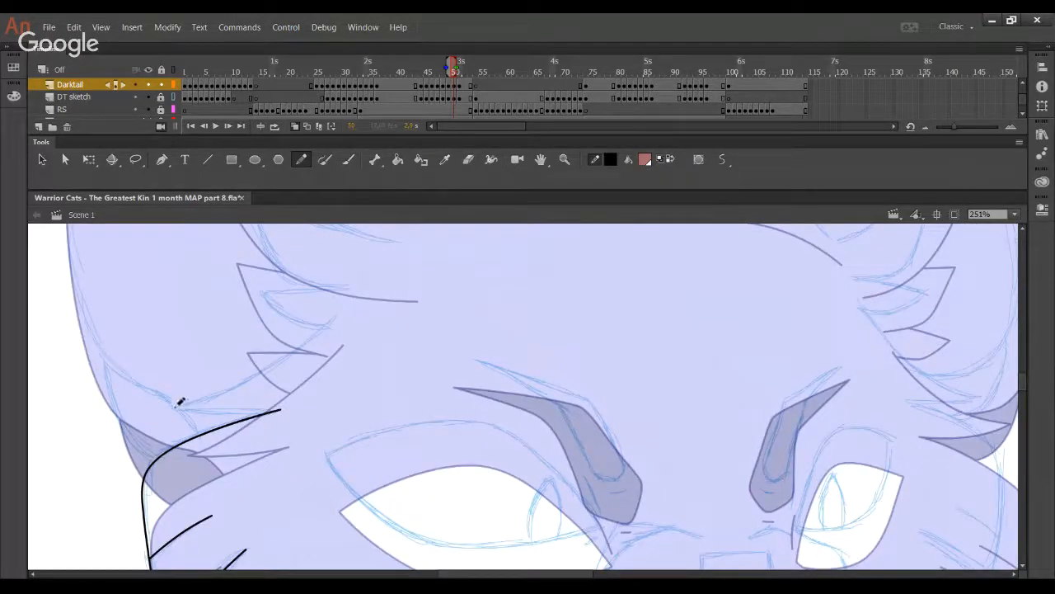
drag(175, 406, 334, 345)
key(ctrl+z)
mouse_move(175, 407)
mouse_down()
mouse_move(210, 409)
mouse_move(338, 315)
mouse_up()
mouse_move(254, 374)
mouse_down()
mouse_move(294, 356)
mouse_move(229, 396)
mouse_up()
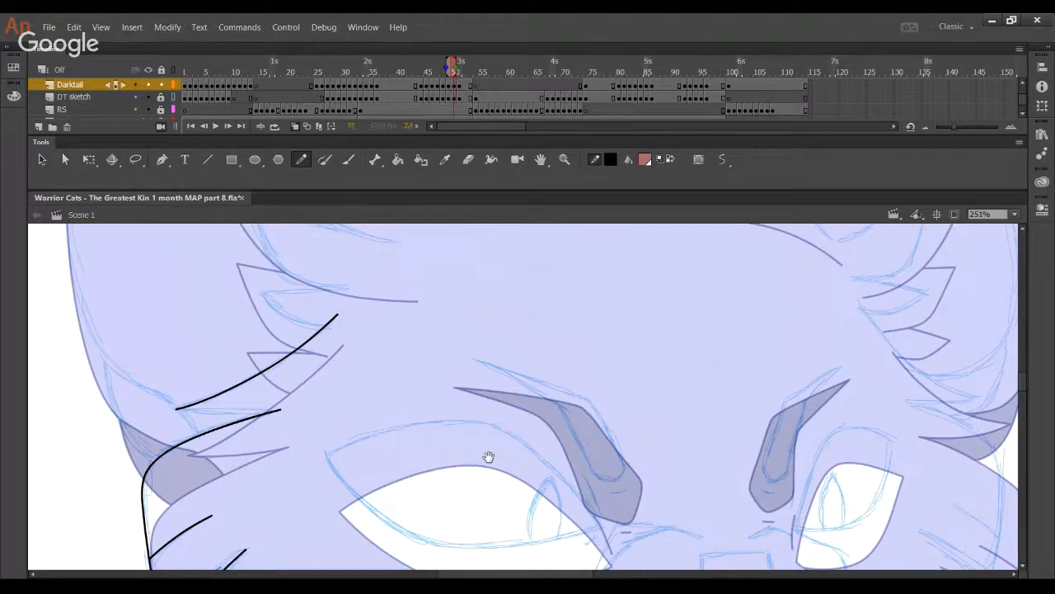
- Examine the inked body and cheek lines, then the still uninked muzzle and mouth sketch
drag(489, 457, 450, 289)
drag(503, 527, 501, 229)
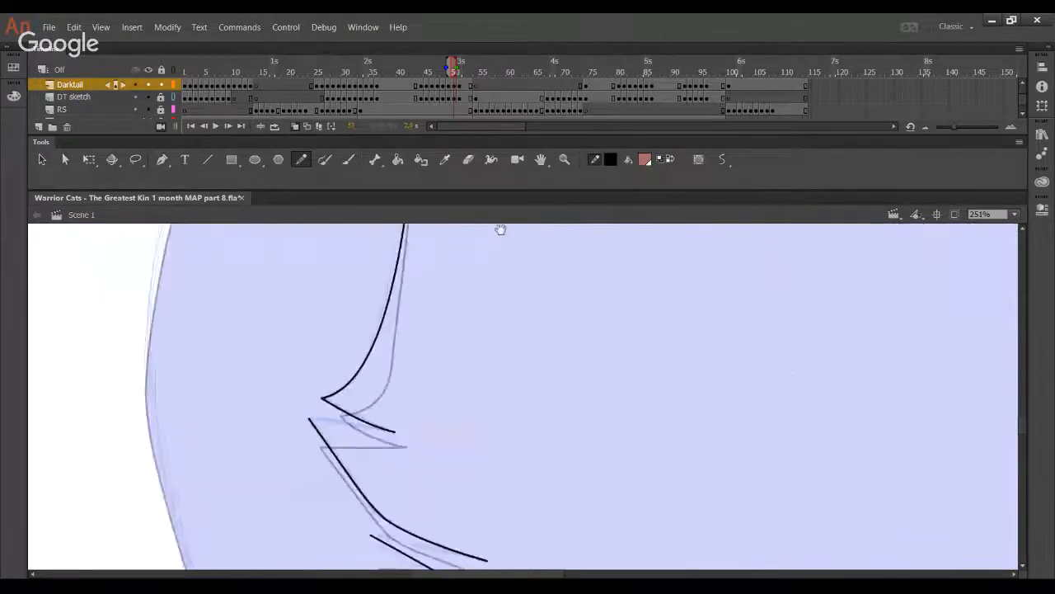
drag(547, 517, 492, 302)
drag(737, 469, 344, 401)
drag(582, 371, 422, 460)
drag(544, 316, 516, 525)
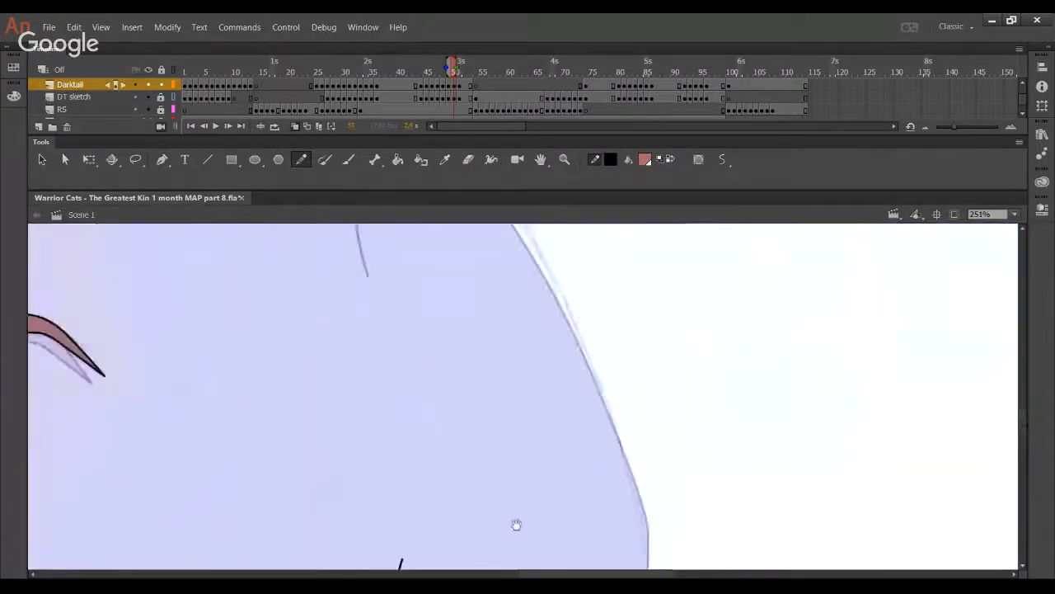
drag(541, 371, 583, 555)
drag(487, 356, 548, 434)
drag(393, 370, 518, 446)
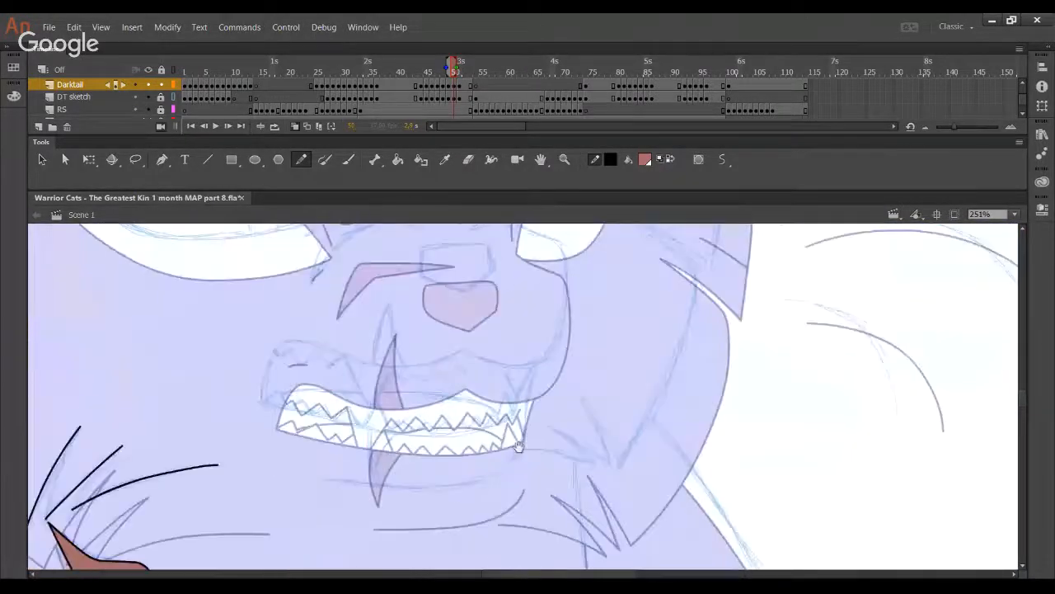
mouse_move(537, 342)
mouse_down()
mouse_move(533, 403)
mouse_move(544, 419)
mouse_up()
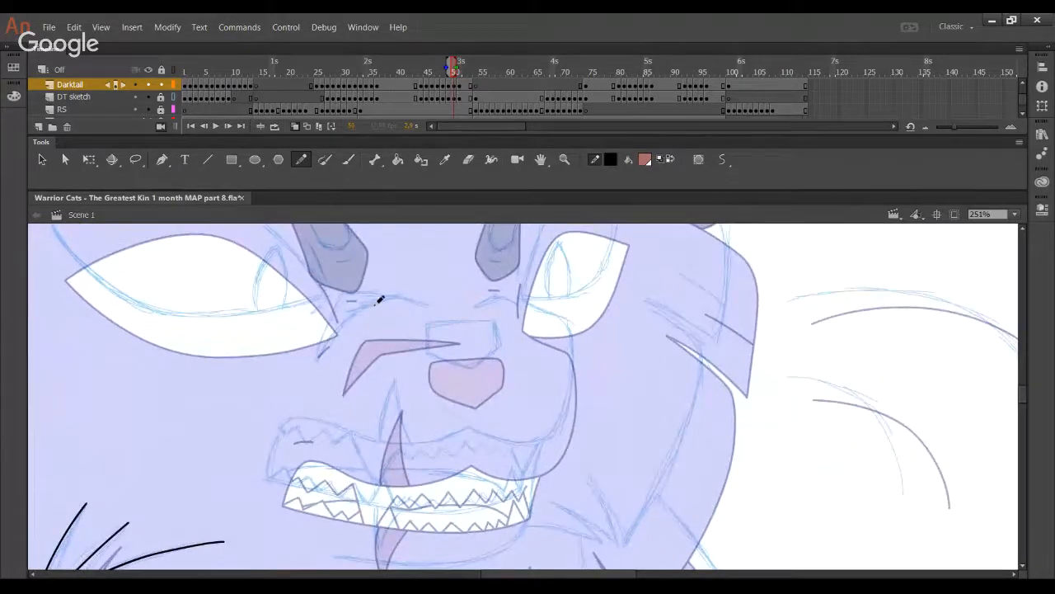
- Draw the two curved edges of the tapered mark between the inner eye corner and the muzzle bridge
mouse_move(428, 304)
mouse_down()
mouse_move(384, 296)
mouse_move(305, 336)
mouse_up()
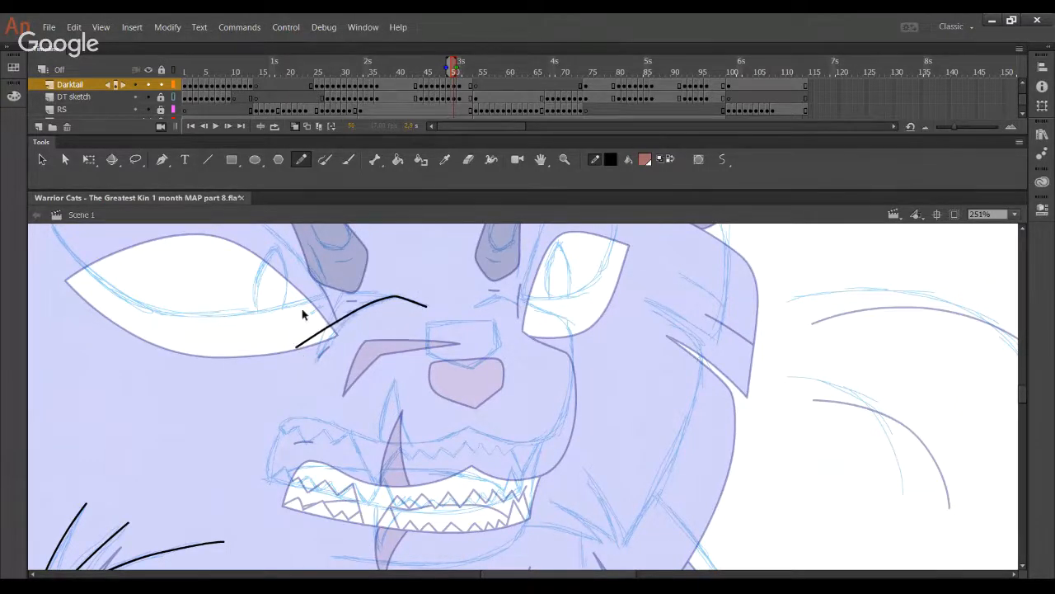
mouse_move(266, 300)
mouse_down()
mouse_move(341, 374)
mouse_move(341, 296)
mouse_move(355, 283)
mouse_move(406, 299)
mouse_move(346, 286)
mouse_move(297, 416)
mouse_up()
key(Delete)
key(ctrl+z)
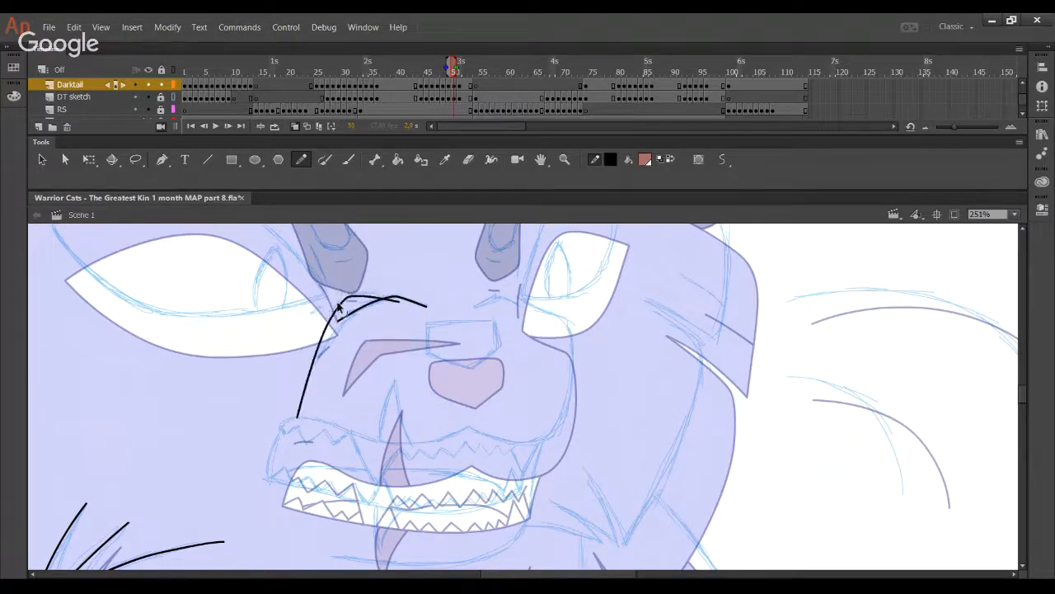
- Bend the mark's outer edge to the sketch and trim its overshoot where it meets the bridge curve
drag(339, 306, 337, 292)
click(393, 300)
key(Delete)
mouse_move(320, 351)
mouse_down()
mouse_move(314, 358)
mouse_move(335, 328)
mouse_up()
key(ctrl+z)
- Close the mark's lower end into a sharp point and remove the excess line segments beyond it
mouse_move(305, 377)
mouse_down()
mouse_move(338, 322)
mouse_move(325, 338)
mouse_up()
click(308, 374)
key(Delete)
click(307, 383)
key(Delete)
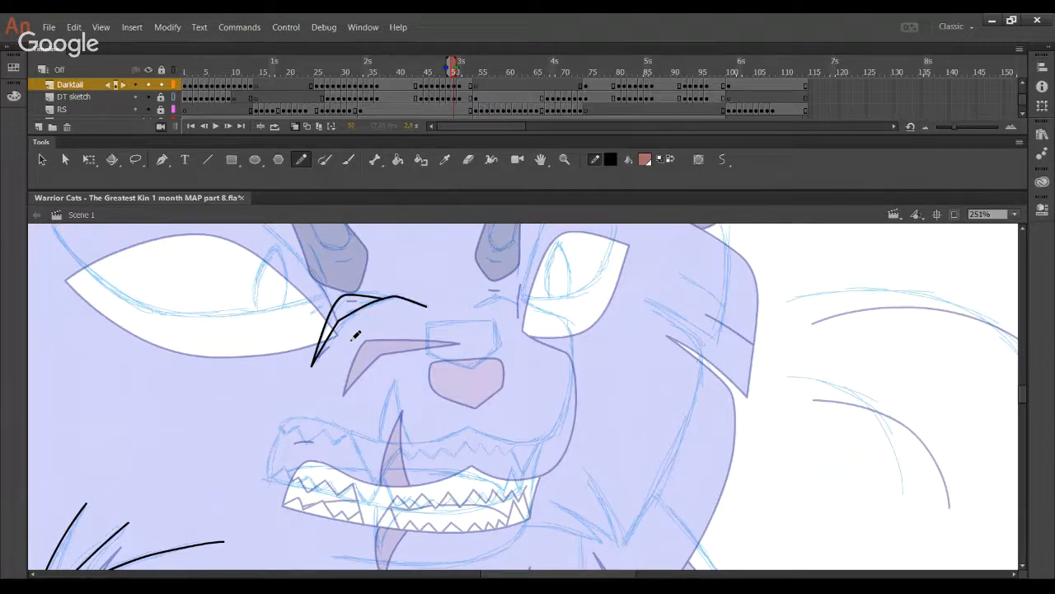
key(ctrl+z)
mouse_move(317, 303)
mouse_down()
mouse_move(360, 305)
mouse_move(334, 303)
mouse_move(318, 331)
mouse_up()
key(ctrl+z)
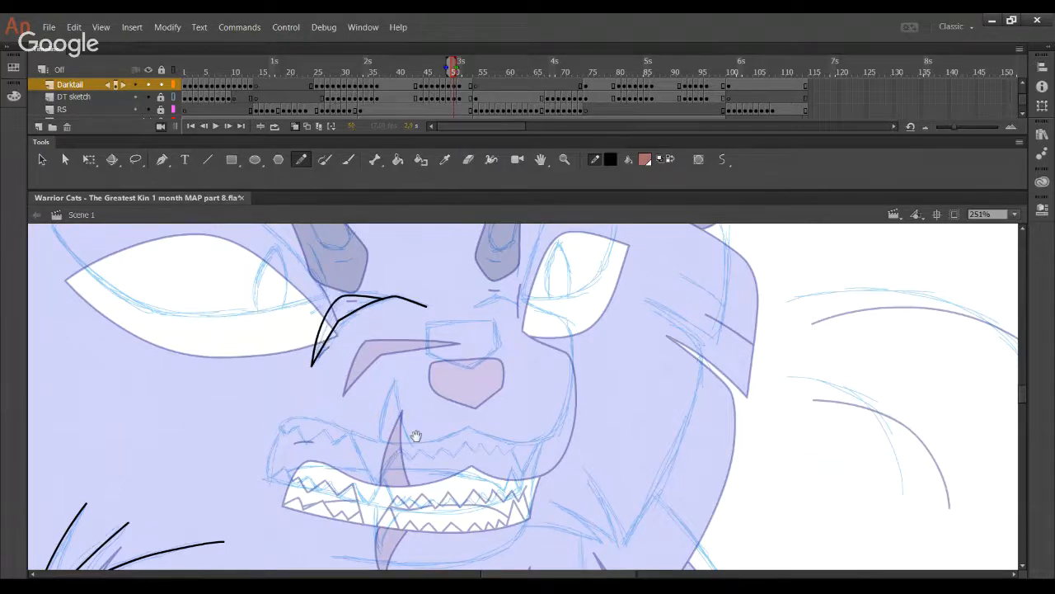
- Outline the nose along the sketch, trim the overshoots at its lower tip and straighten its sides
drag(416, 436, 359, 376)
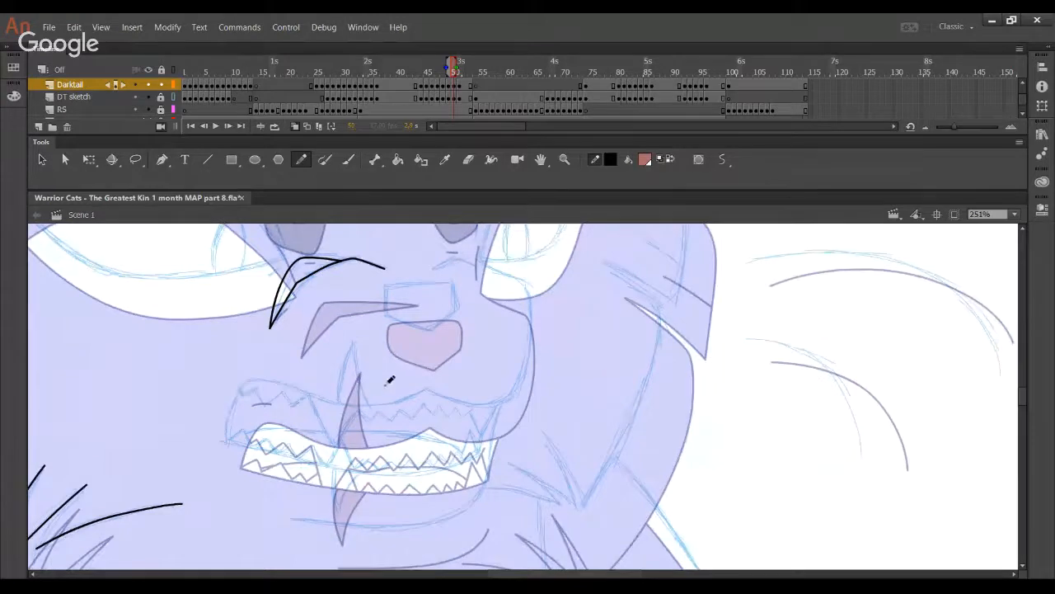
drag(408, 407, 426, 416)
mouse_move(493, 372)
mouse_down()
mouse_move(416, 346)
mouse_move(410, 314)
mouse_move(484, 310)
mouse_move(487, 335)
mouse_move(464, 364)
mouse_move(425, 344)
mouse_move(415, 315)
mouse_move(483, 313)
mouse_move(489, 337)
mouse_move(444, 371)
mouse_up()
key(ctrl+z)
key(ctrl+z)
click(448, 369)
key(Delete)
click(476, 369)
key(Delete)
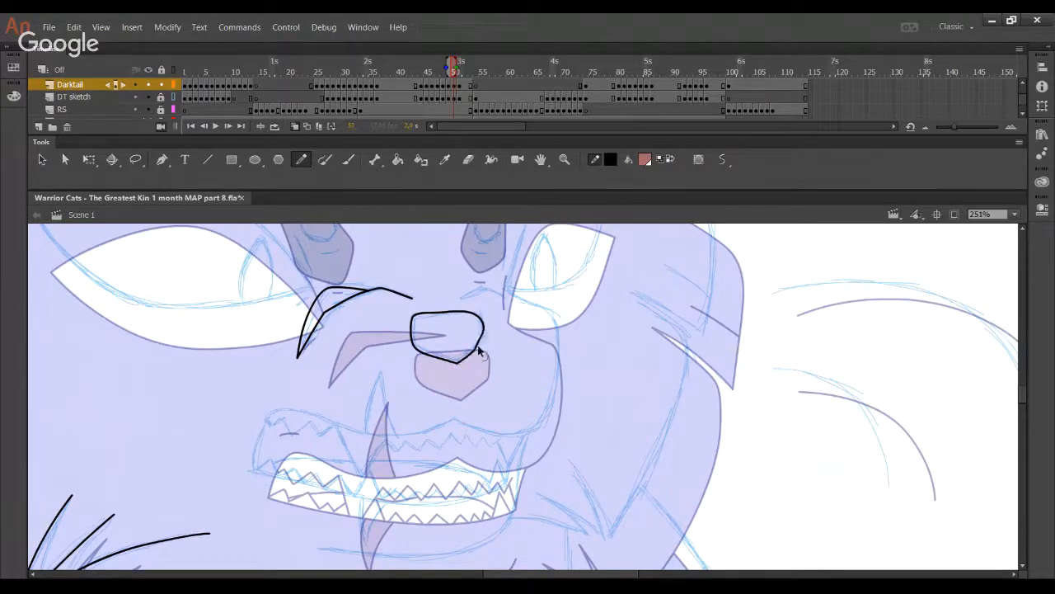
drag(483, 343, 477, 310)
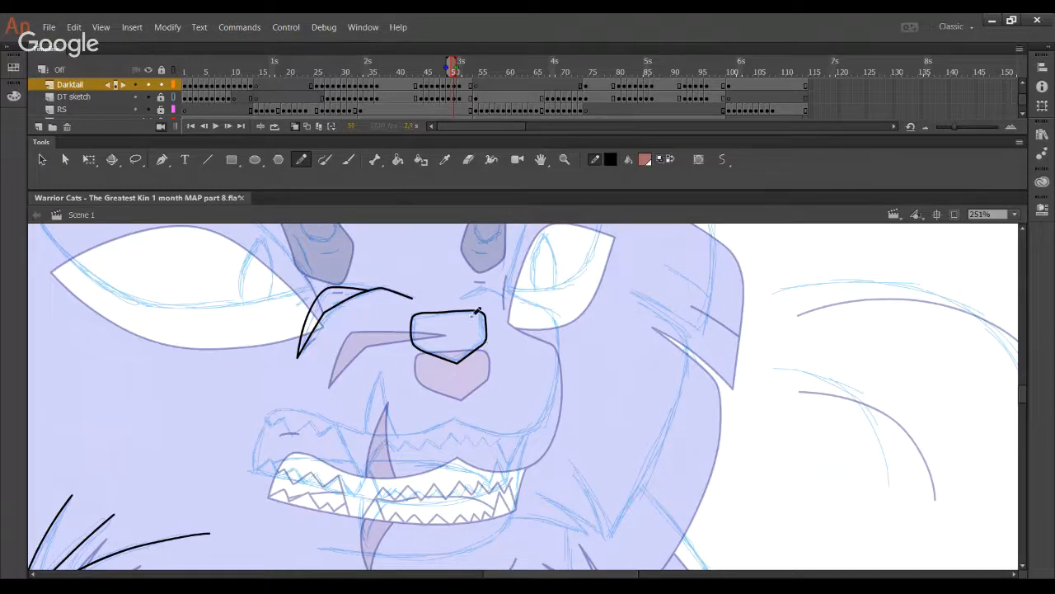
- Draw the short arched line above the nose toward the far eye's inner corner
mouse_move(462, 295)
mouse_down()
mouse_move(498, 284)
mouse_move(525, 299)
mouse_move(533, 337)
mouse_move(526, 312)
mouse_up()
key(ctrl+z)
key(ctrl+z)
key(ctrl+z)
- Draw the upper lip and the muzzle's outer contour, join them below the nose and bend them to the sketch
mouse_move(447, 415)
mouse_down()
mouse_move(439, 407)
mouse_move(422, 416)
mouse_move(438, 403)
mouse_up()
mouse_move(501, 375)
mouse_down()
mouse_move(376, 385)
mouse_move(319, 367)
mouse_move(300, 377)
mouse_move(275, 443)
mouse_move(269, 520)
mouse_up()
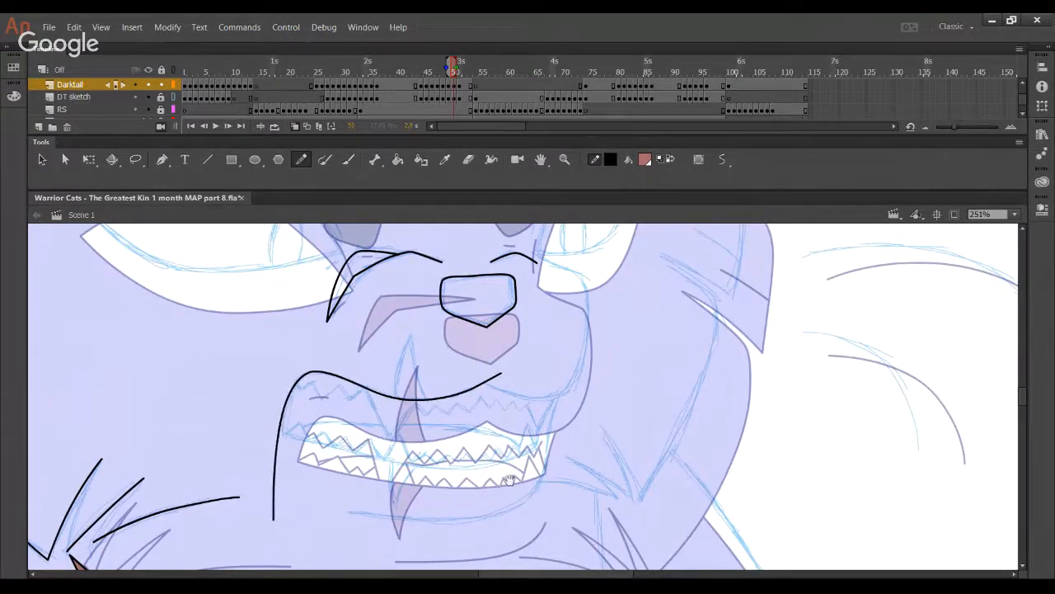
drag(468, 492, 363, 523)
mouse_move(369, 407)
mouse_down()
mouse_move(445, 420)
mouse_move(473, 399)
mouse_move(488, 303)
mouse_move(438, 279)
mouse_up()
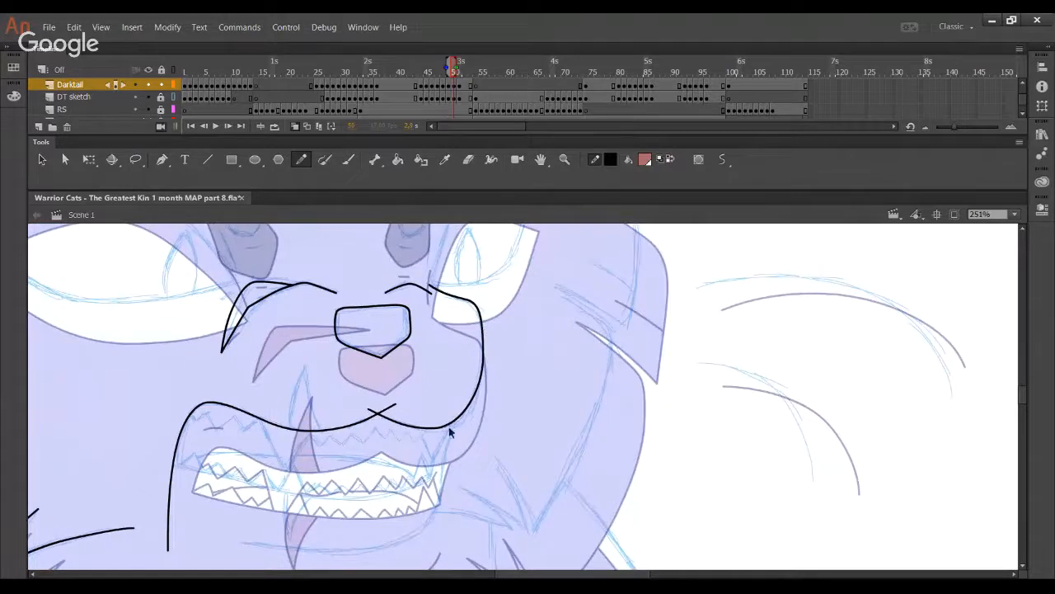
drag(450, 428, 455, 418)
mouse_move(371, 415)
mouse_down()
mouse_move(459, 410)
mouse_move(476, 382)
mouse_move(451, 390)
mouse_up()
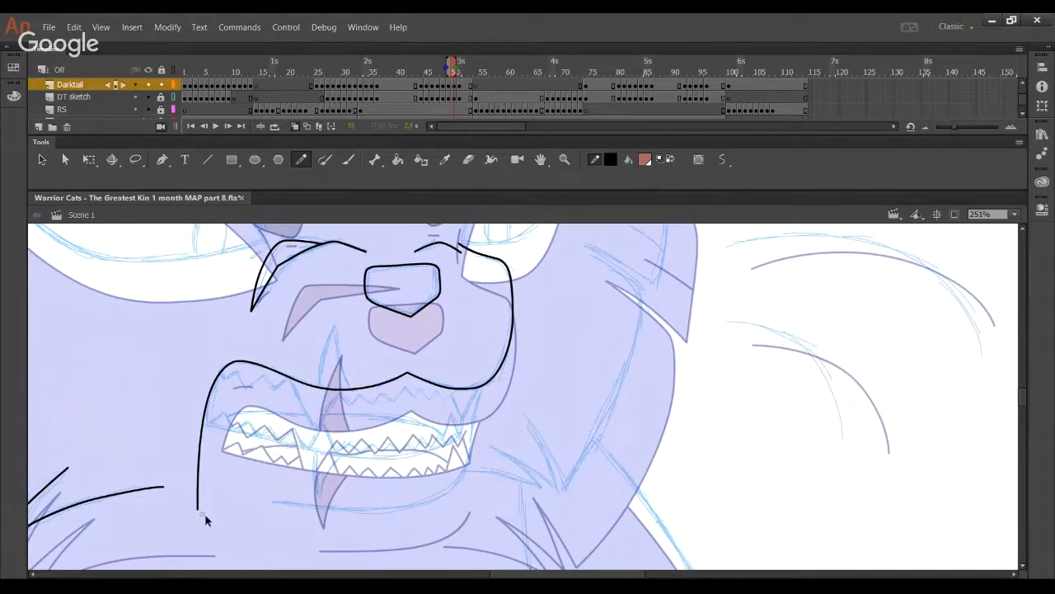
drag(201, 510, 214, 525)
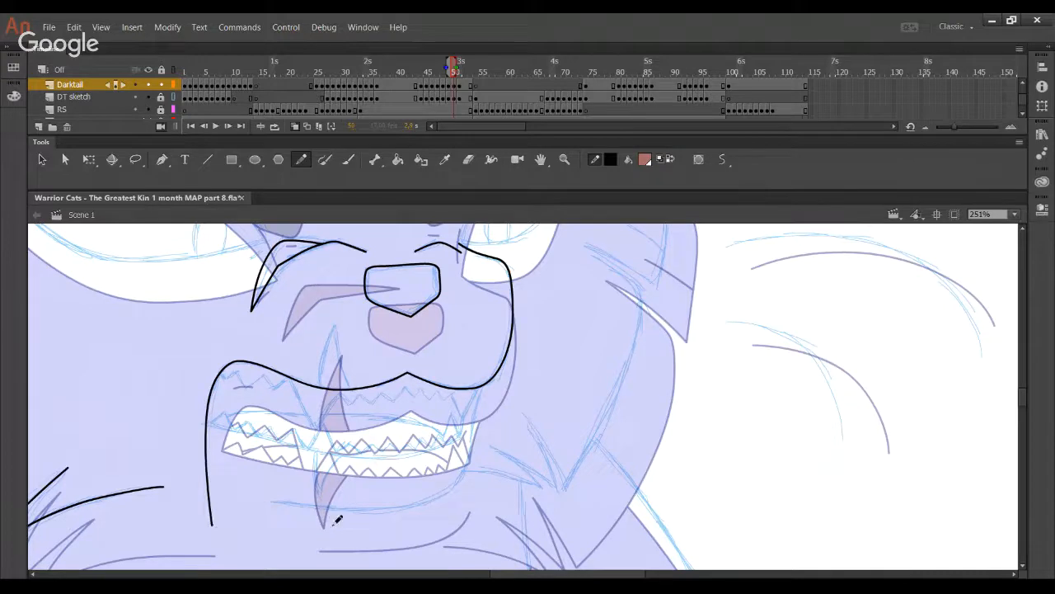
- Draw the lower mouth line from the mouth corner, trim the overshoots there and bend the curve to the sketch
mouse_move(184, 419)
mouse_down()
mouse_move(315, 452)
mouse_move(466, 428)
mouse_up()
key(ctrl+z)
key(ctrl+z)
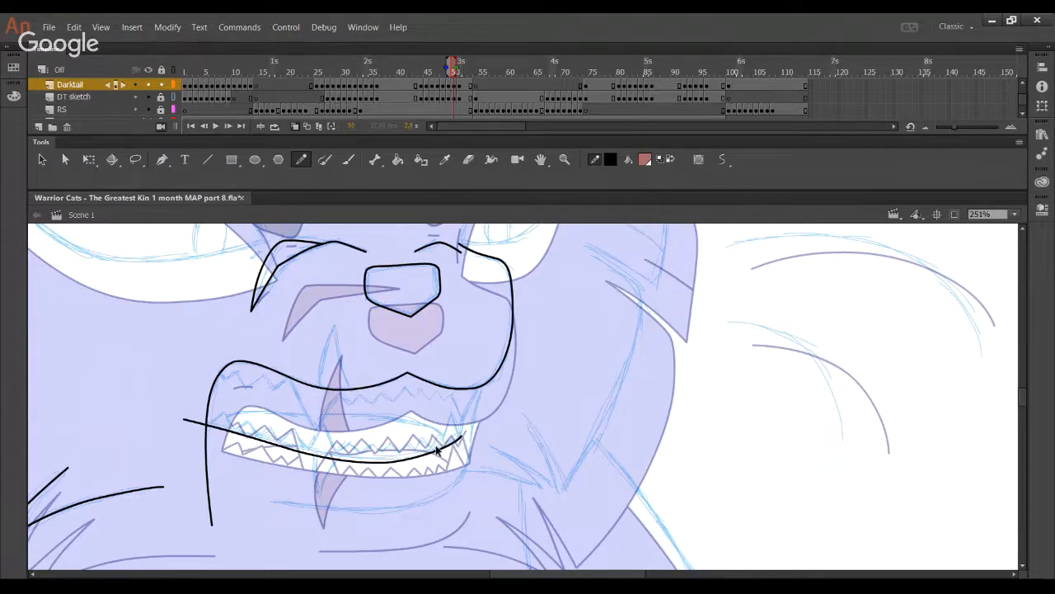
drag(293, 450, 181, 417)
ctrl+click(273, 445)
key(Delete)
ctrl+click(197, 423)
key(Delete)
ctrl+click(208, 443)
key(Delete)
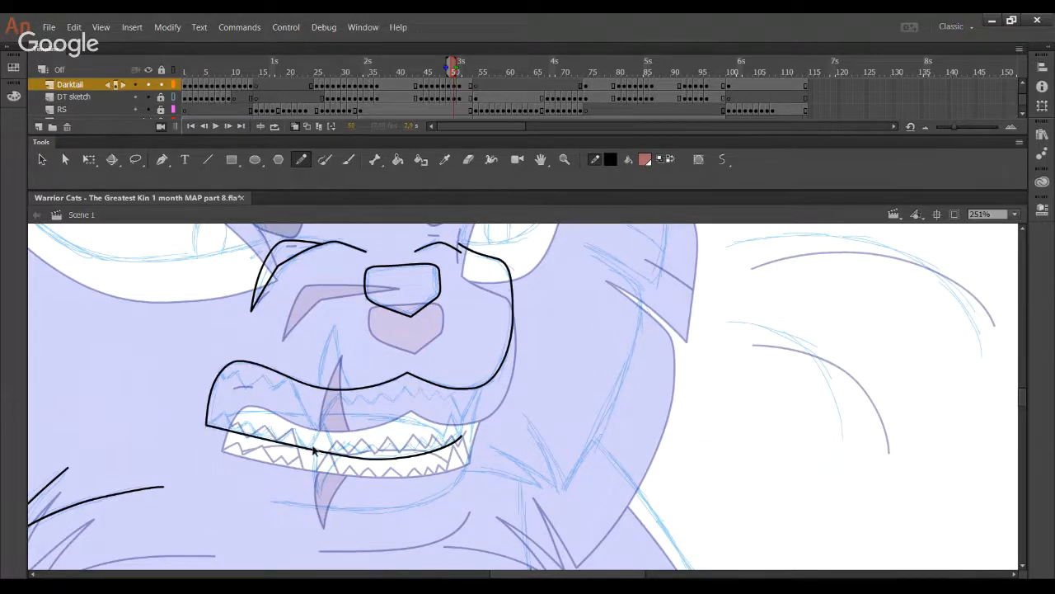
drag(336, 455, 329, 453)
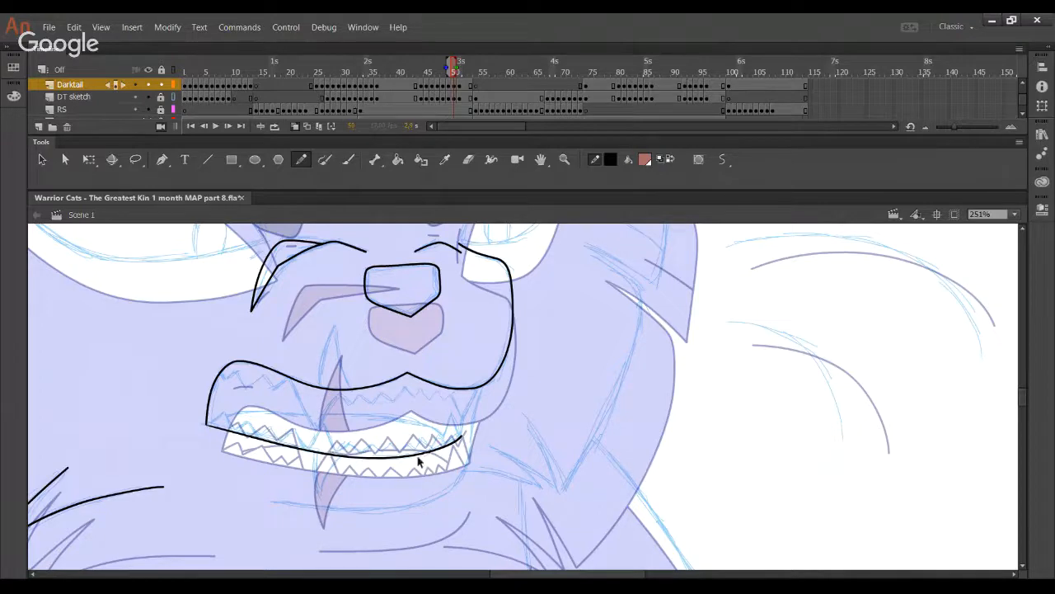
drag(418, 457, 422, 456)
click(148, 98)
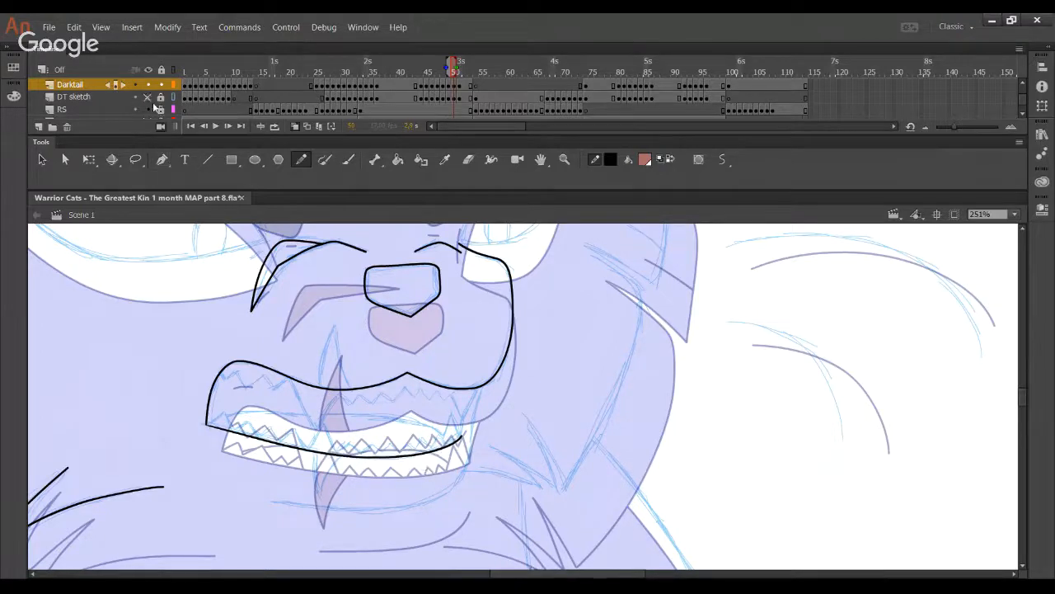
drag(205, 429, 205, 430)
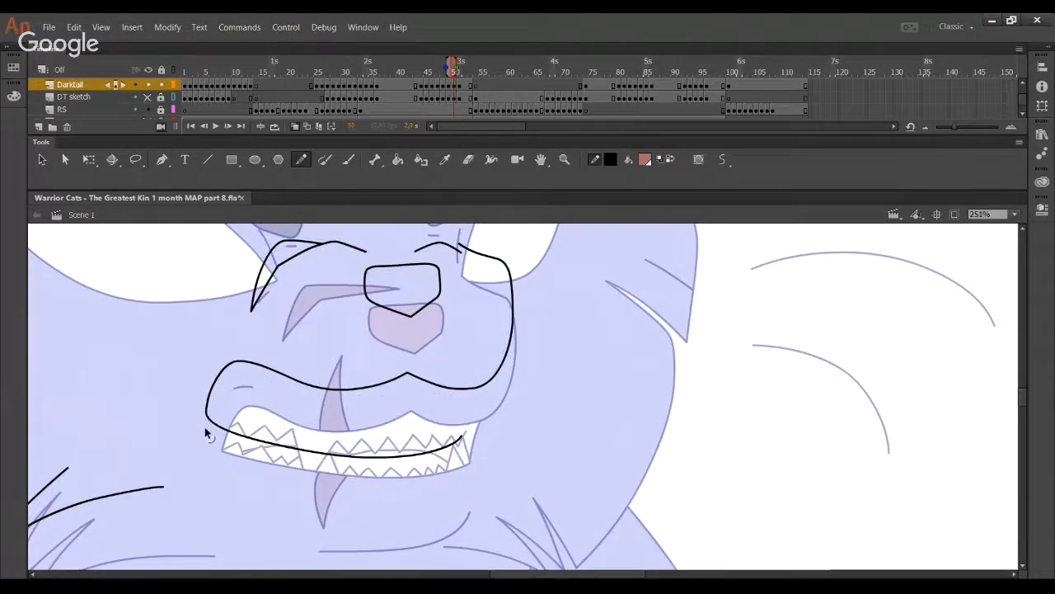
key(ctrl+z)
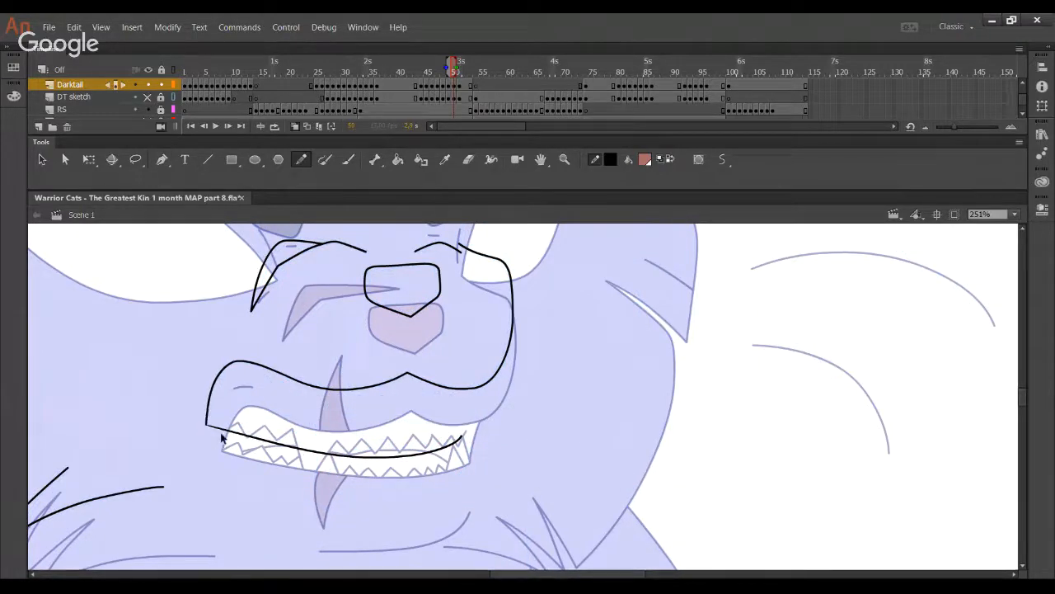
click(149, 97)
- Draw the chin line down from the muzzle contour, bend it to the sketch and trim its upper overshoot
mouse_move(478, 471)
mouse_down()
mouse_move(484, 341)
mouse_move(492, 514)
mouse_up()
mouse_move(528, 321)
mouse_down()
mouse_move(503, 447)
mouse_move(476, 466)
mouse_move(419, 477)
mouse_move(300, 455)
mouse_move(396, 473)
mouse_up()
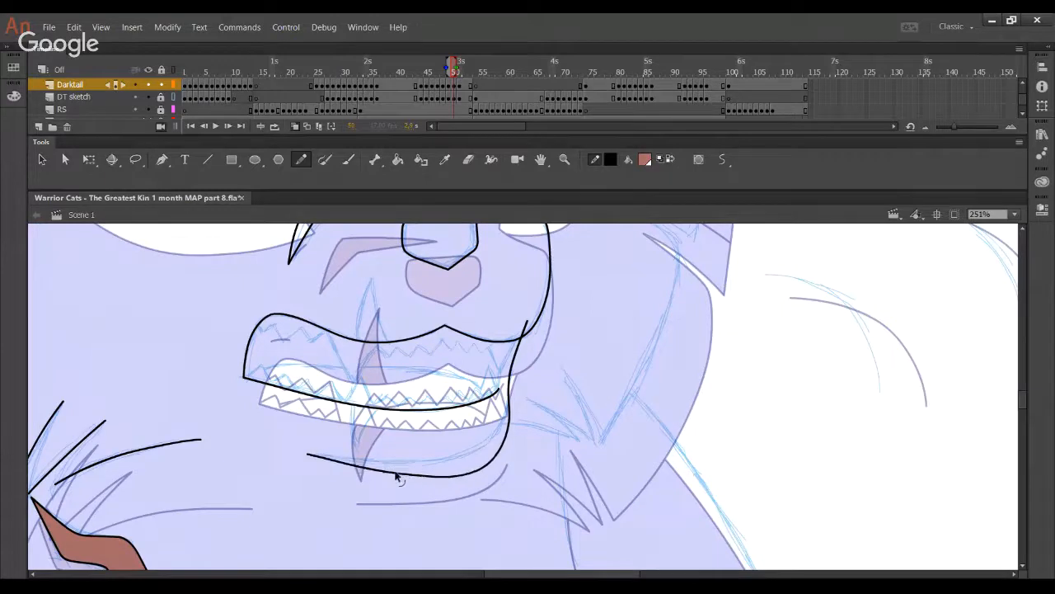
drag(465, 481, 500, 444)
ctrl+click(524, 328)
key(Delete)
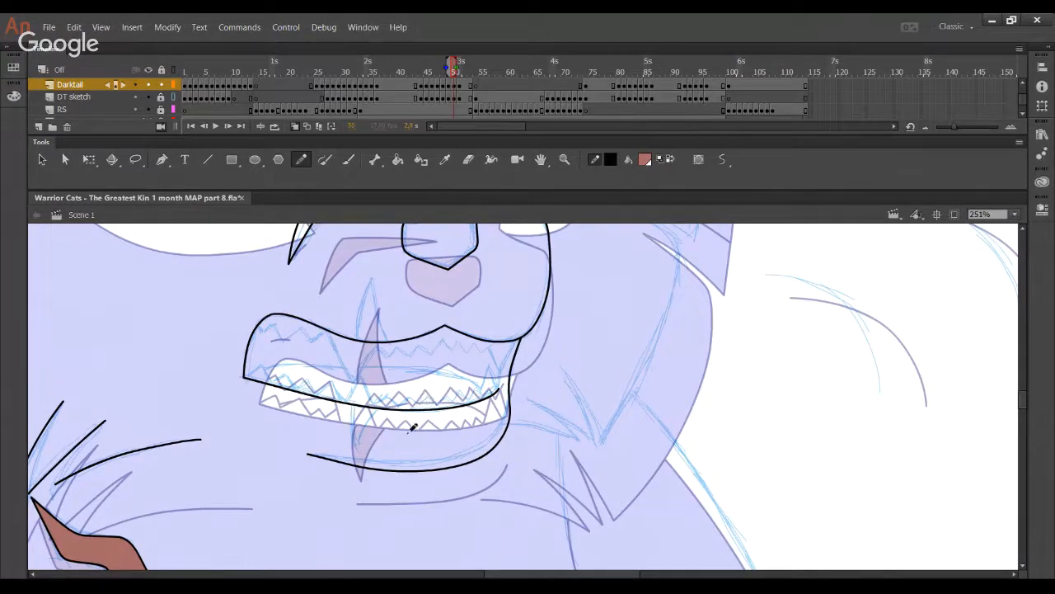
drag(402, 440, 422, 450)
- Draw the outer edge of the large upper fang down from the lip line and bend it slightly
click(564, 159)
drag(233, 314, 610, 478)
key(y)
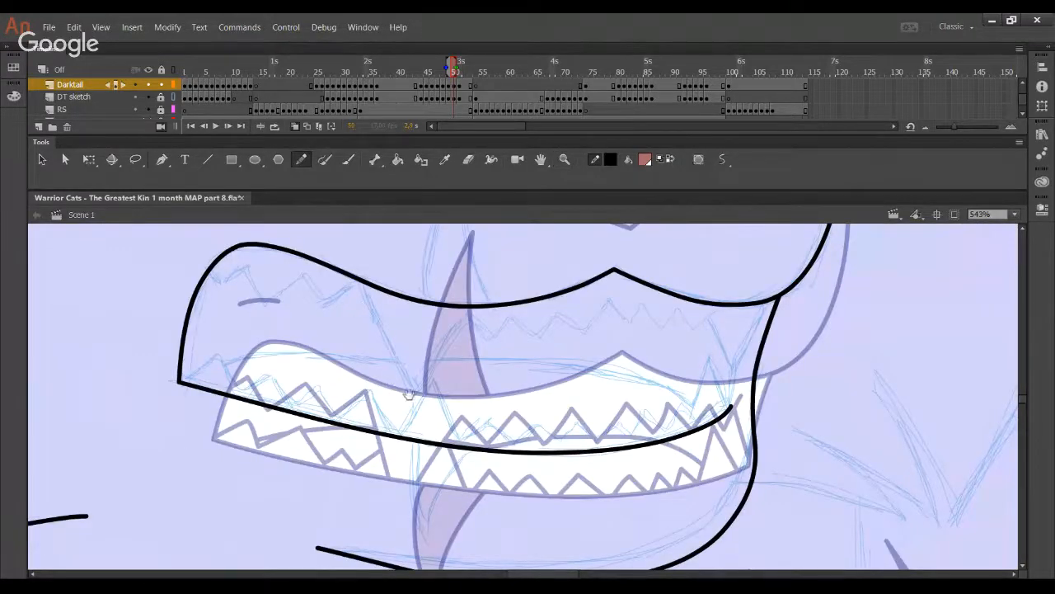
drag(409, 394, 393, 435)
drag(331, 271, 428, 469)
key(ctrl+z)
drag(340, 288, 407, 466)
key(ctrl+z)
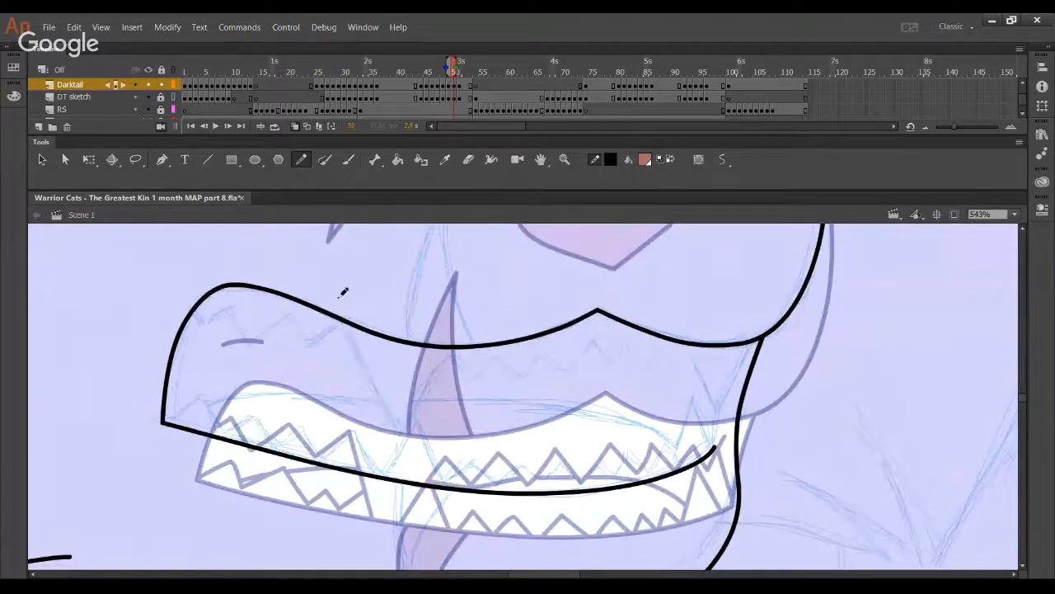
mouse_move(340, 288)
mouse_down()
mouse_move(413, 466)
mouse_move(361, 361)
mouse_move(412, 459)
mouse_move(401, 449)
mouse_up()
key(ctrl+z)
drag(365, 376, 367, 393)
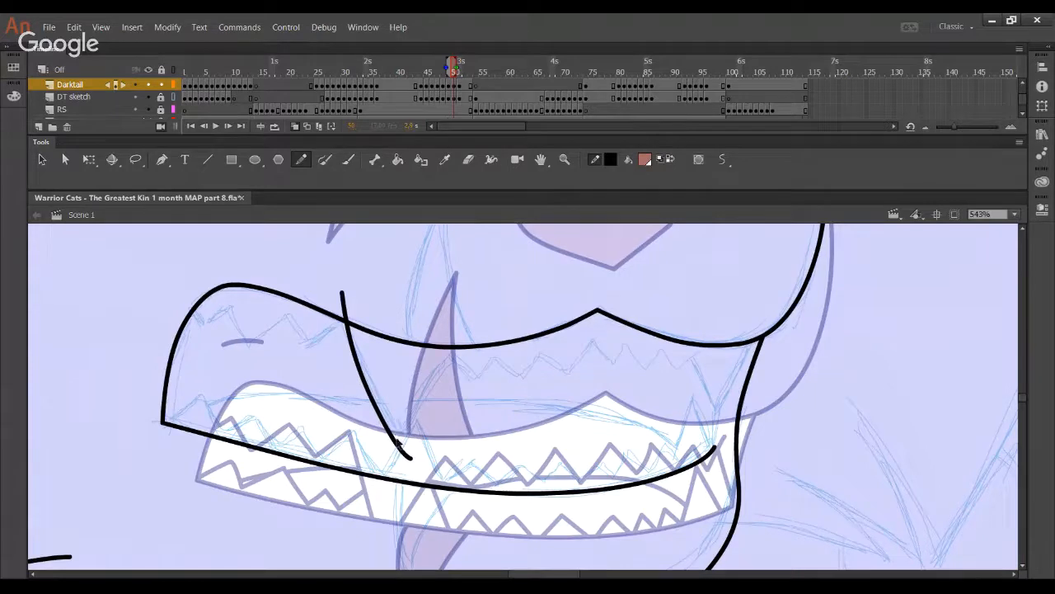
- Add the large upper fang's inner edge up to the lip and trim the overshoots into a sharp tip
mouse_move(367, 452)
mouse_down()
mouse_move(451, 347)
mouse_move(357, 454)
mouse_up()
key(ctrl+z)
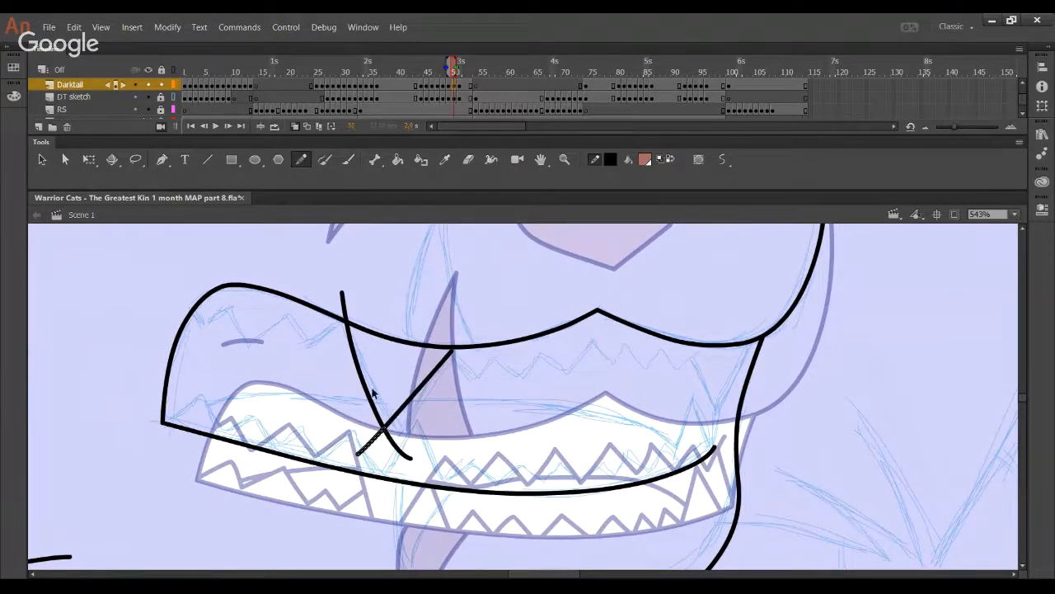
click(395, 413)
ctrl+shift+click(345, 305)
key(Delete)
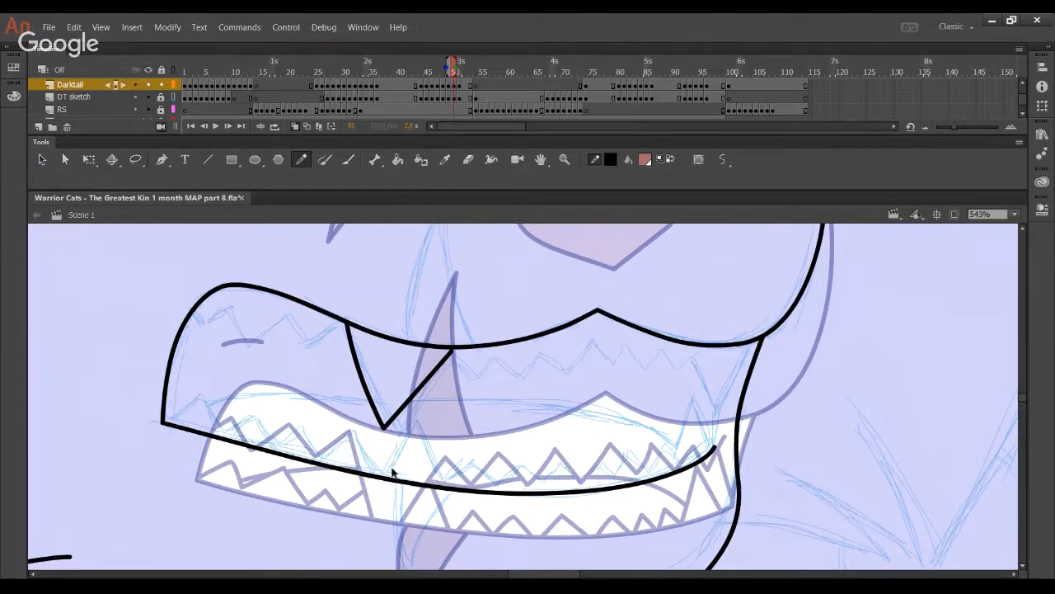
key(ctrl+z)
drag(372, 477, 373, 494)
- Draw the smaller upper fang near the far end of the mouth and trim its overshooting ends
mouse_move(692, 354)
mouse_down()
mouse_move(726, 421)
mouse_move(765, 278)
mouse_up()
key(ctrl+z)
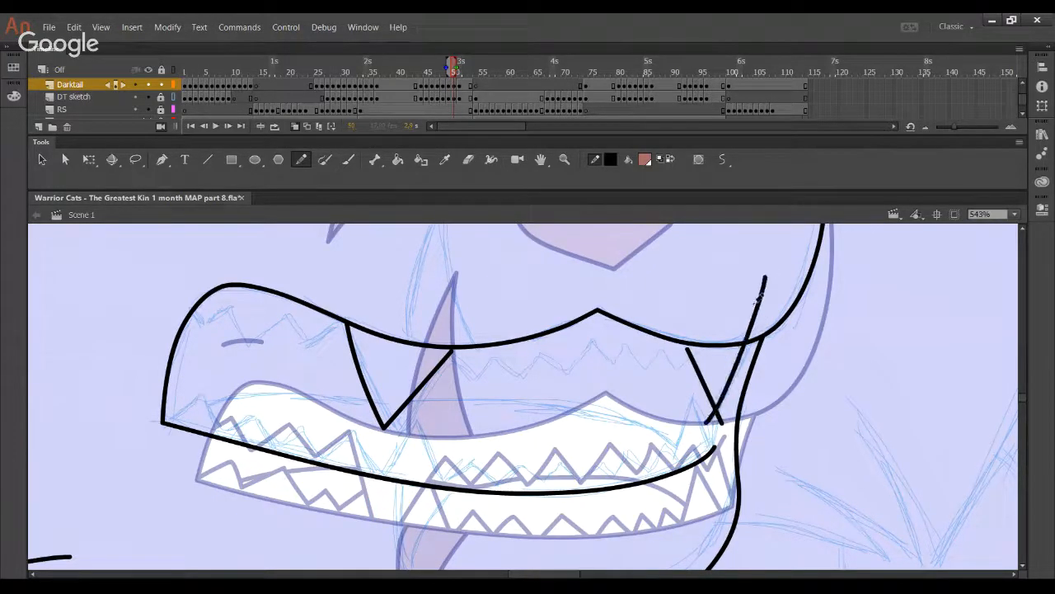
key(ctrl+z)
mouse_move(694, 429)
mouse_down()
mouse_move(753, 335)
mouse_move(737, 374)
mouse_move(764, 300)
mouse_up()
key(ctrl+z)
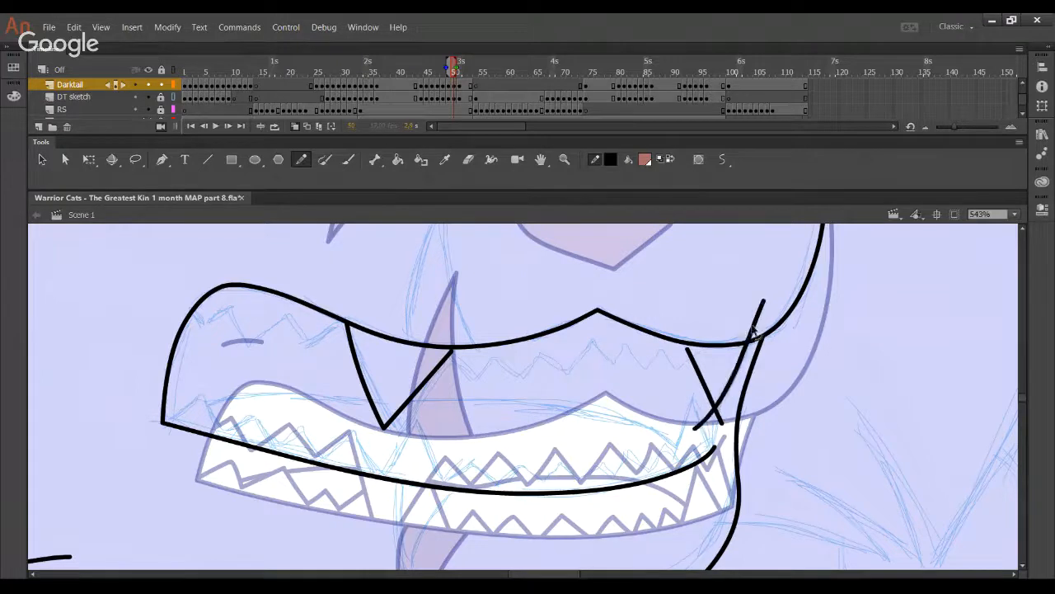
ctrl+click(752, 328)
ctrl+shift+click(705, 420)
ctrl+shift+click(719, 417)
key(Delete)
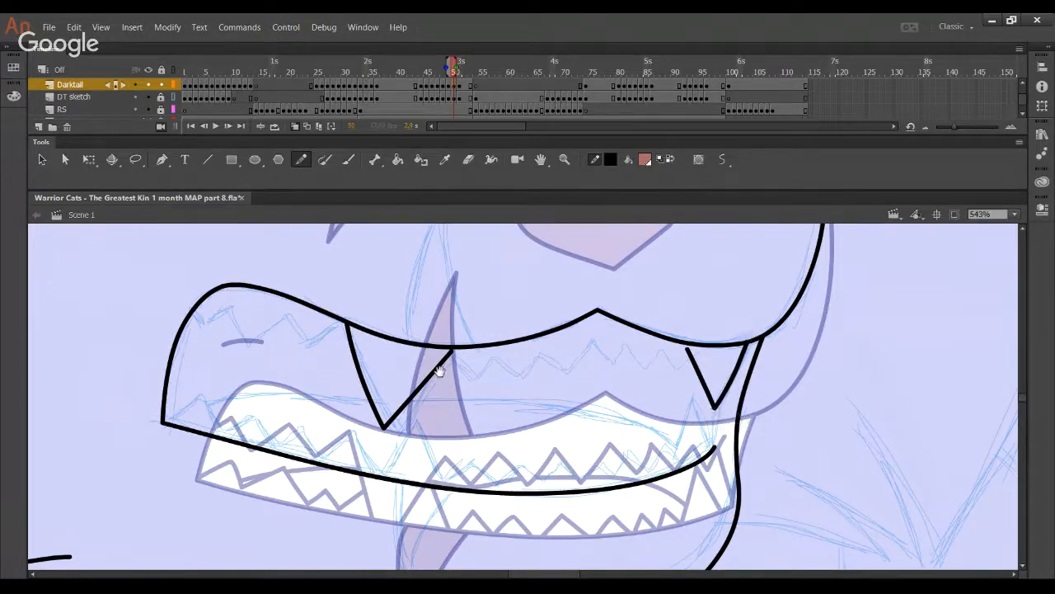
- Draw the zigzag of small upper teeth between the mouth corner and the large fang, and trim both ends
drag(439, 371, 442, 404)
mouse_move(184, 334)
mouse_down()
mouse_move(207, 354)
mouse_move(225, 344)
mouse_move(207, 354)
mouse_move(233, 341)
mouse_move(252, 375)
mouse_move(295, 348)
mouse_move(313, 377)
mouse_move(378, 314)
mouse_up()
key(ctrl+z)
drag(324, 377, 328, 371)
ctrl+click(356, 341)
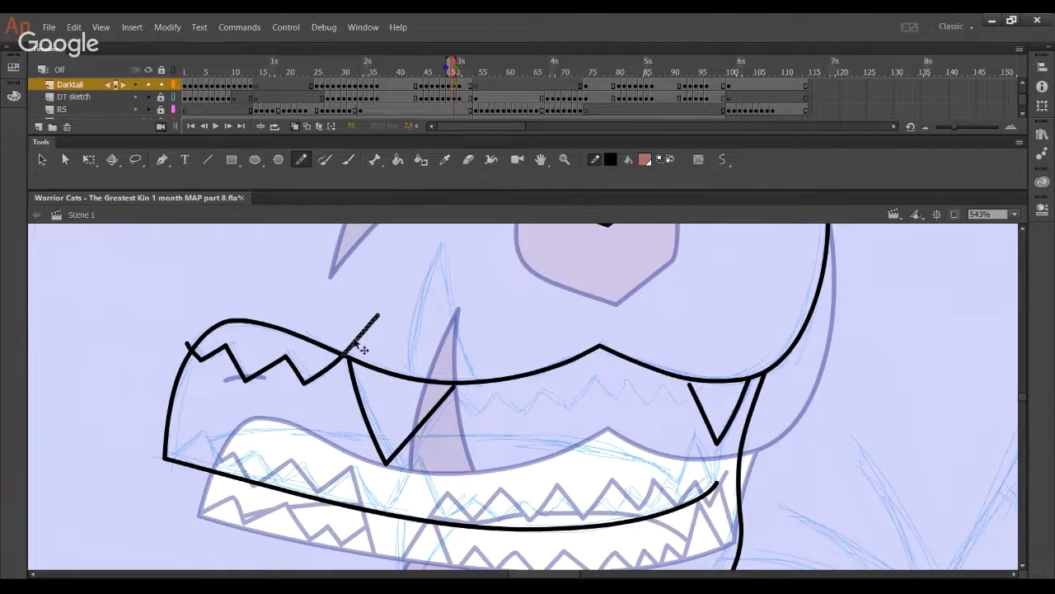
key(Delete)
ctrl+click(188, 344)
key(Delete)
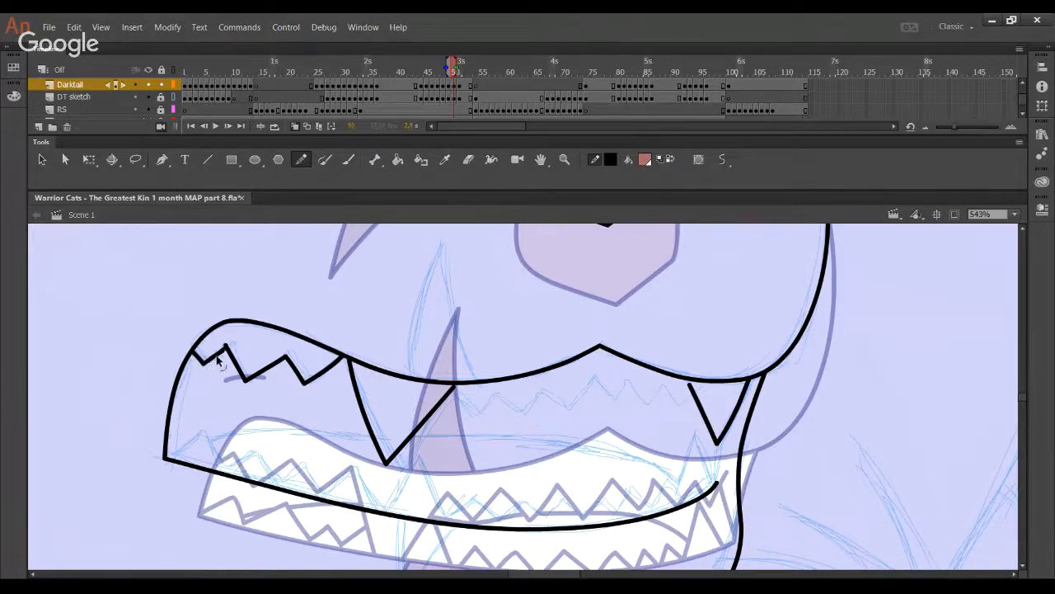
drag(211, 356, 199, 361)
- Draw the zigzag of small upper teeth between the large and smaller upper fangs and trim its overshoot at the large fang
mouse_move(450, 385)
mouse_down()
mouse_move(480, 410)
mouse_move(507, 390)
mouse_move(528, 404)
mouse_move(552, 386)
mouse_move(542, 396)
mouse_move(575, 403)
mouse_move(593, 375)
mouse_move(616, 394)
mouse_move(632, 377)
mouse_move(654, 404)
mouse_move(673, 381)
mouse_move(687, 403)
mouse_move(703, 384)
mouse_up()
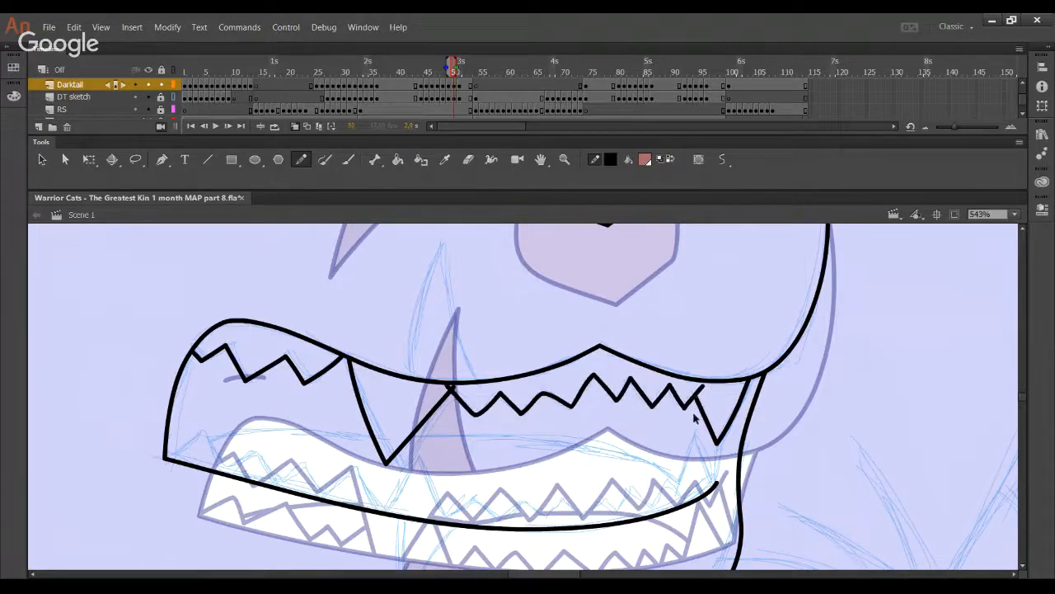
ctrl+click(683, 406)
key(Delete)
ctrl+click(689, 404)
key(Delete)
key(ctrl+z)
key(ctrl+z)
key(ctrl+z)
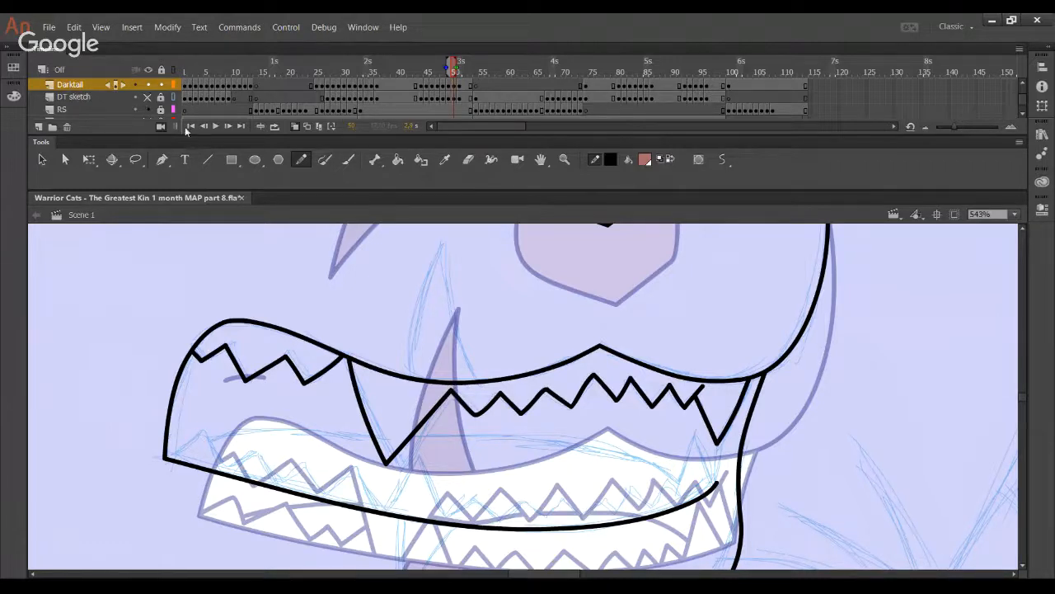
- Hide the DT sketch layer, adjust the edge of a middle upper tooth in the zigzag, and show the layer again
click(147, 98)
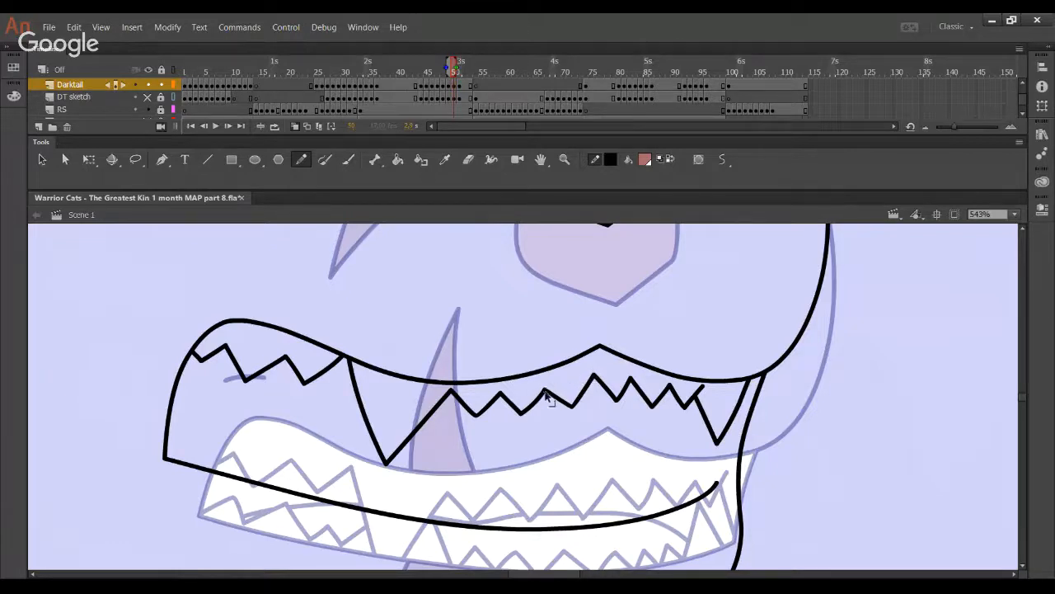
drag(546, 369, 557, 394)
key(ctrl+z)
mouse_move(536, 402)
mouse_down()
mouse_move(528, 397)
mouse_move(540, 398)
mouse_up()
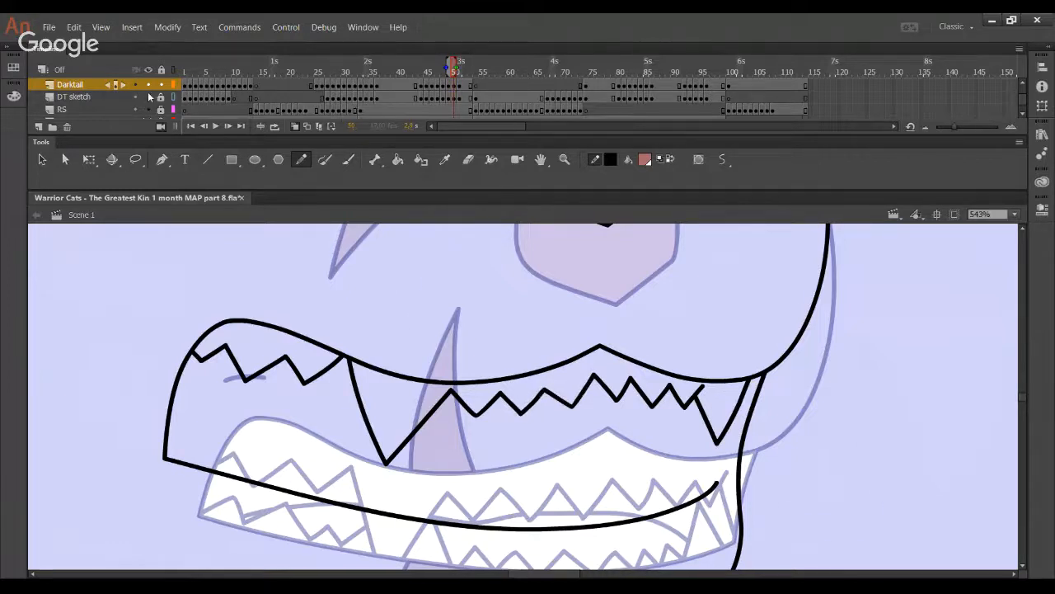
click(147, 96)
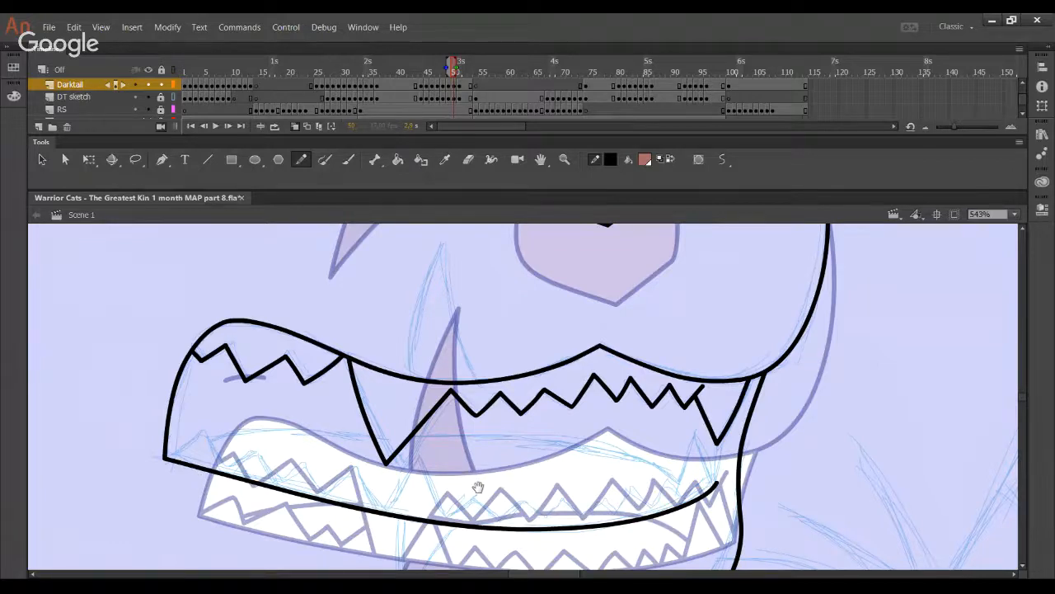
- Draw the large lower fang as a pointed triangle on the lower lip line and trim the overshoots at its tip and base
drag(478, 487, 448, 359)
mouse_move(339, 472)
mouse_down()
mouse_move(404, 358)
mouse_move(427, 438)
mouse_up()
key(ctrl+z)
drag(390, 362, 448, 500)
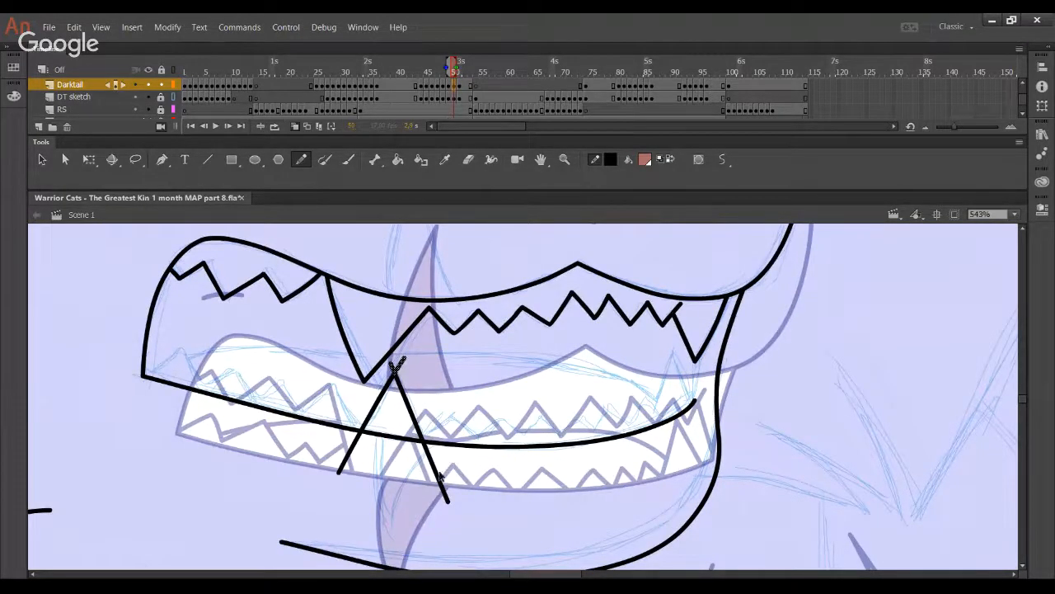
ctrl+shift+click(345, 464)
ctrl+shift+click(440, 482)
key(Delete)
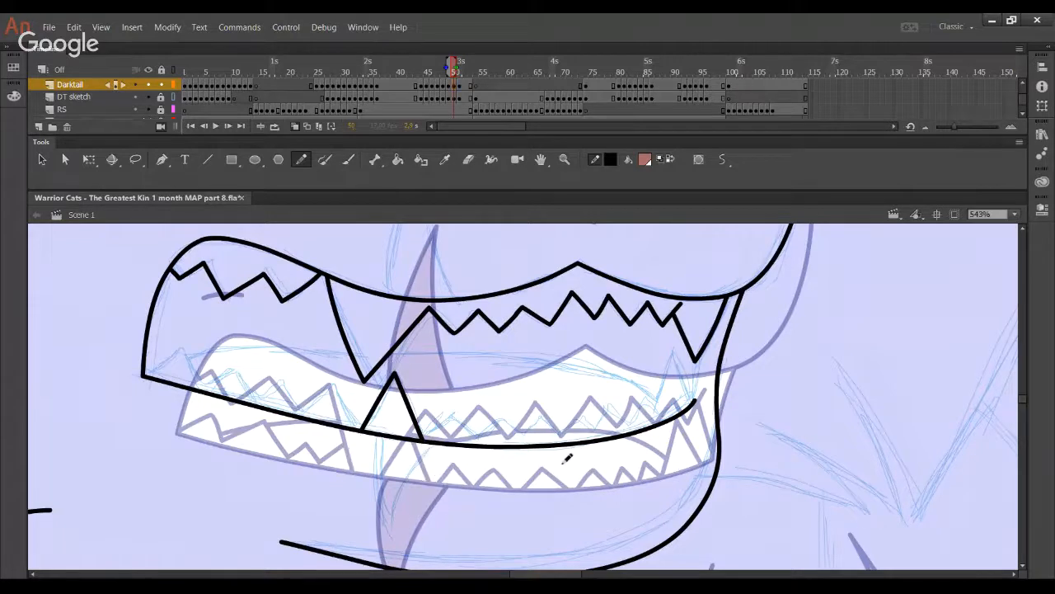
- Draw the smaller lower fang near the far end of the mouth and trim the overshoots at its tip and base
drag(639, 466, 675, 342)
key(ctrl+z)
mouse_move(650, 449)
mouse_down()
mouse_move(674, 344)
mouse_move(707, 460)
mouse_up()
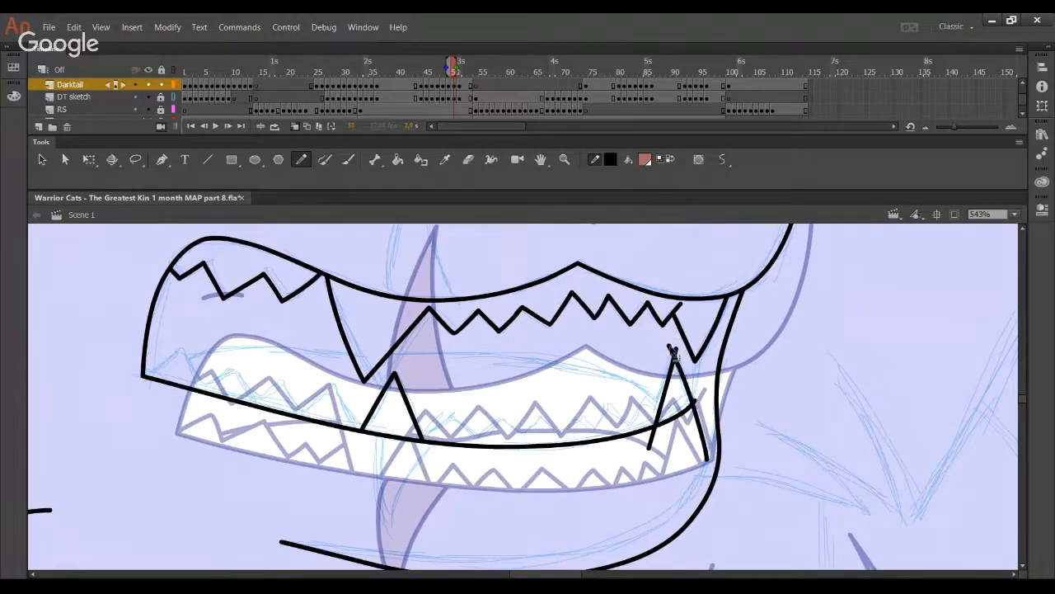
ctrl+click(696, 404)
ctrl+shift+click(653, 443)
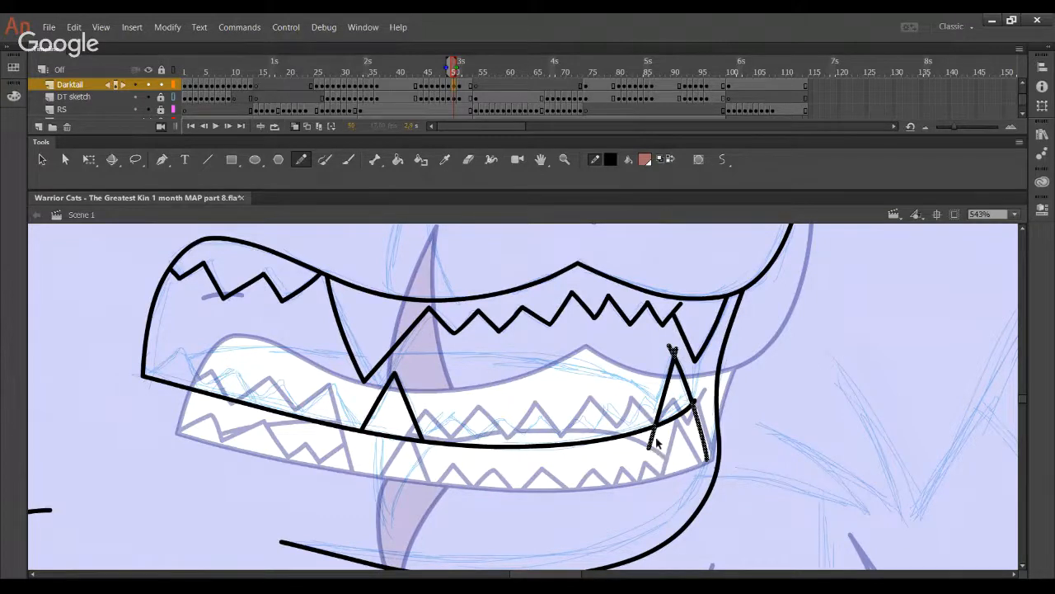
key(Delete)
- Connect the far end of the lower lip line to the smaller upper fang's tip with a short line and trim the excess
drag(695, 394, 707, 317)
drag(697, 398, 696, 403)
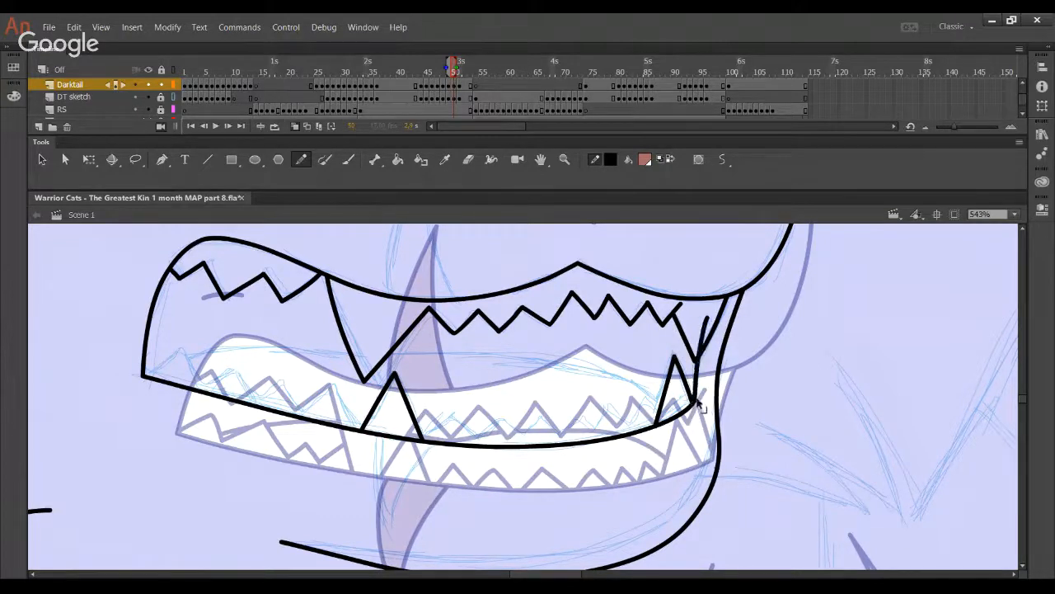
ctrl+click(703, 331)
key(Delete)
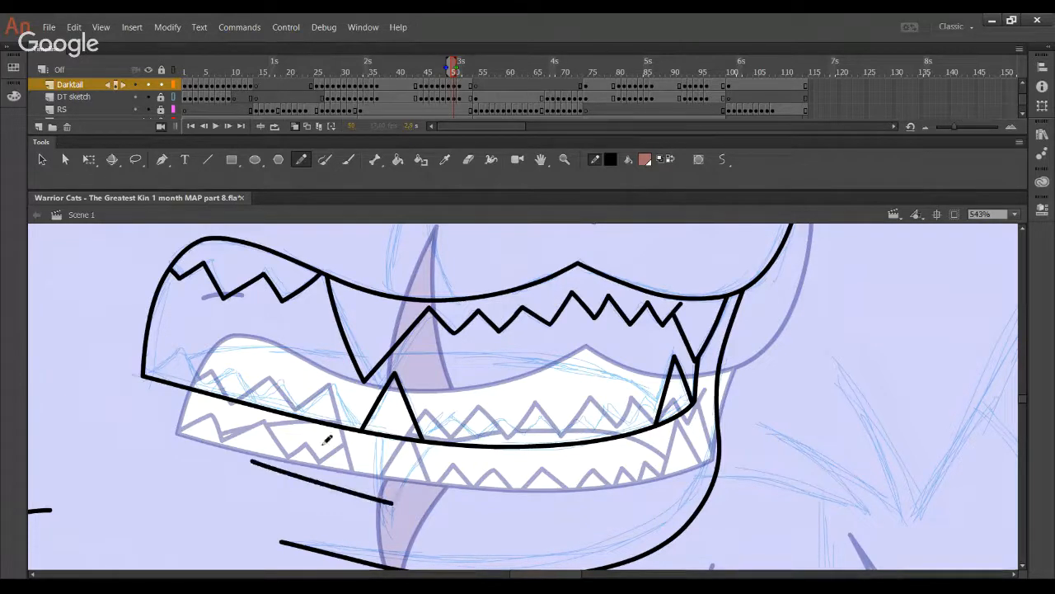
- Draw the small lower teeth between the mouth corner and the large lower fang, trimming the crossed lines at the corner tooth's tip
mouse_move(358, 446)
mouse_down()
mouse_move(348, 412)
mouse_move(325, 388)
mouse_move(298, 405)
mouse_move(283, 382)
mouse_move(252, 394)
mouse_move(236, 367)
mouse_move(198, 387)
mouse_up()
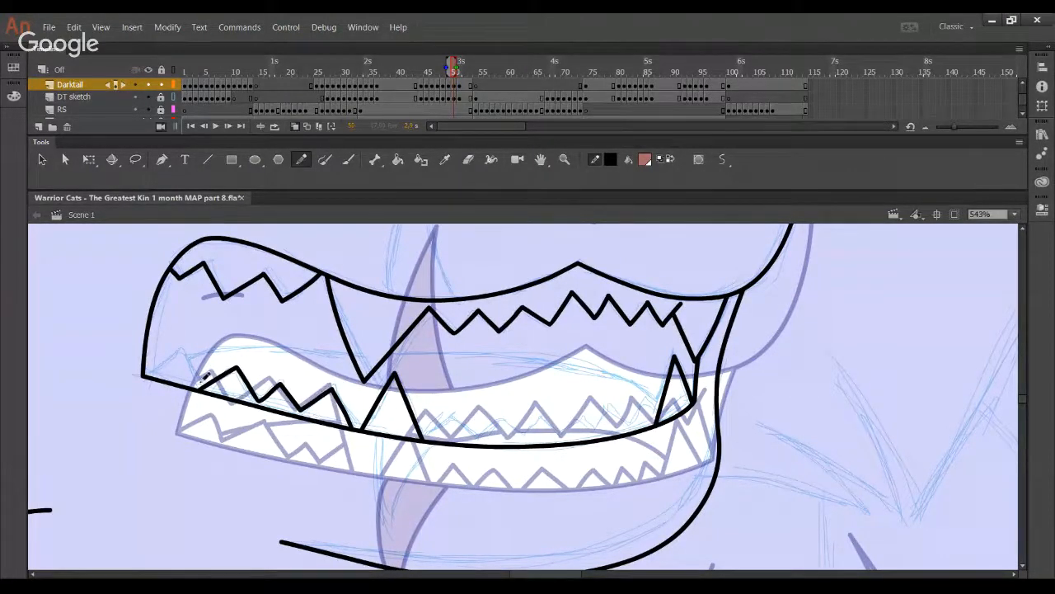
mouse_move(128, 402)
mouse_down()
mouse_move(204, 333)
mouse_move(198, 449)
mouse_up()
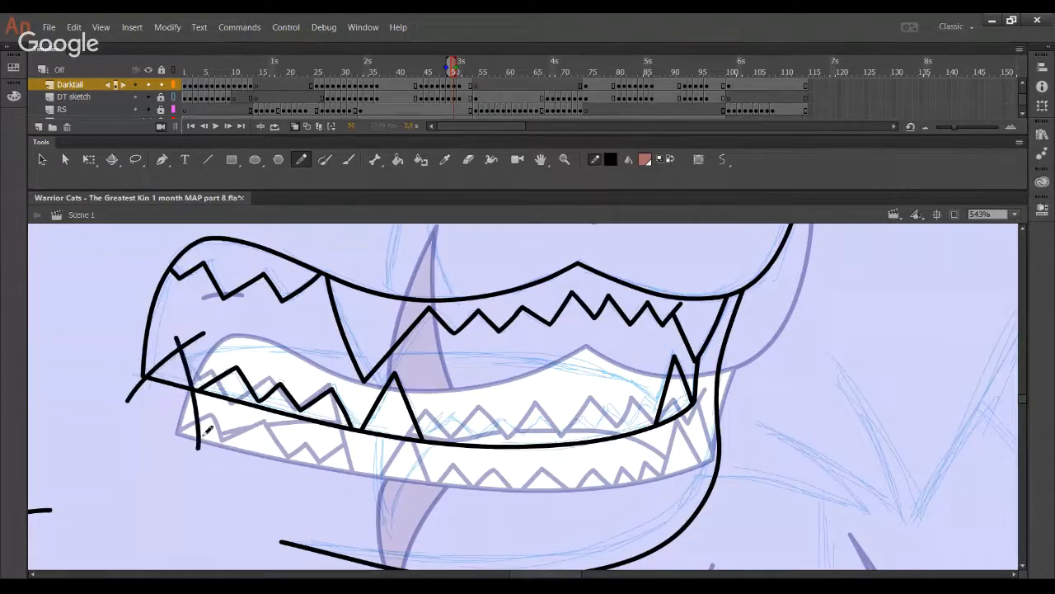
ctrl+click(176, 351)
key(Delete)
ctrl+click(178, 341)
key(Delete)
ctrl+click(191, 343)
key(Delete)
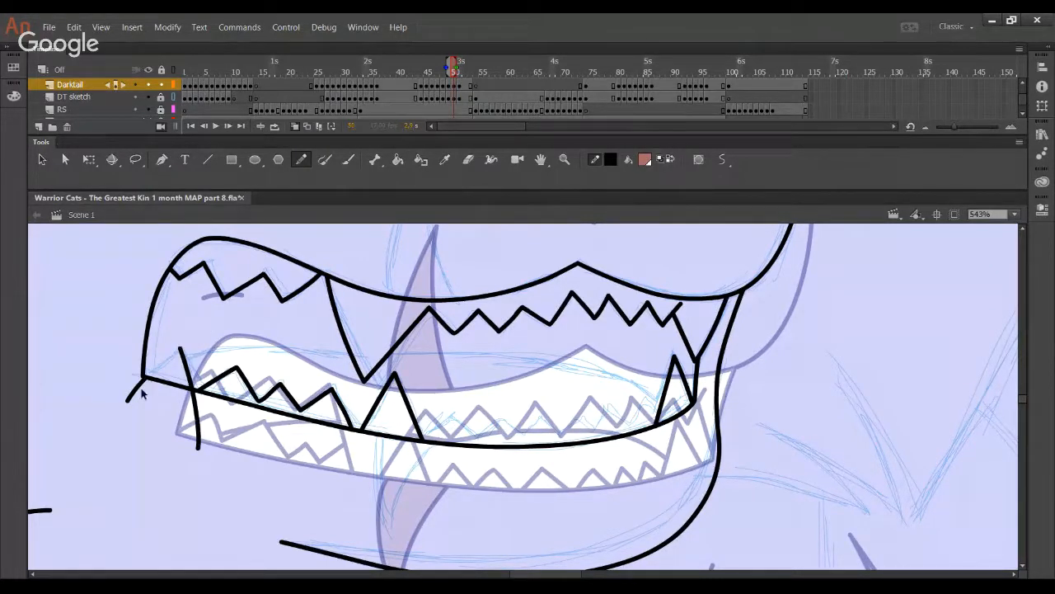
- Trim the corner tooth's overshoots below the lip line, then redraw and slightly bend its outer edge
ctrl+click(140, 389)
key(Delete)
ctrl+click(197, 406)
key(Delete)
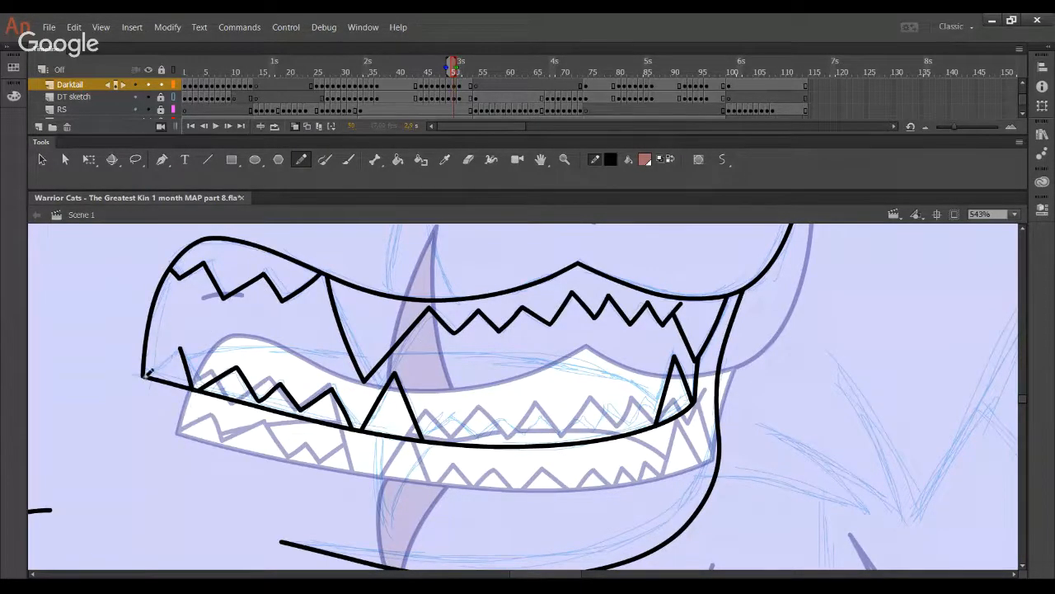
drag(138, 388, 181, 348)
ctrl+click(141, 385)
key(Delete)
drag(160, 361, 163, 364)
- Draw the zigzag of small lower teeth between the large and smaller lower fangs and trim the stray ends
drag(500, 462, 422, 459)
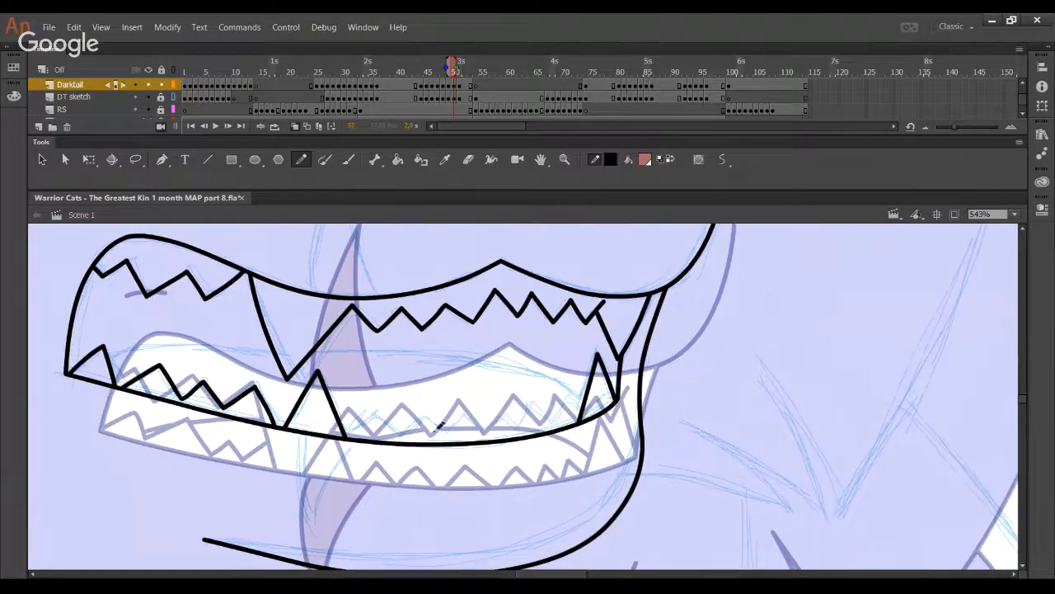
mouse_move(356, 443)
mouse_down()
mouse_move(405, 425)
mouse_move(424, 405)
mouse_move(451, 428)
mouse_move(465, 412)
mouse_move(509, 421)
mouse_move(514, 397)
mouse_move(504, 399)
mouse_move(531, 420)
mouse_move(543, 395)
mouse_move(557, 418)
mouse_up()
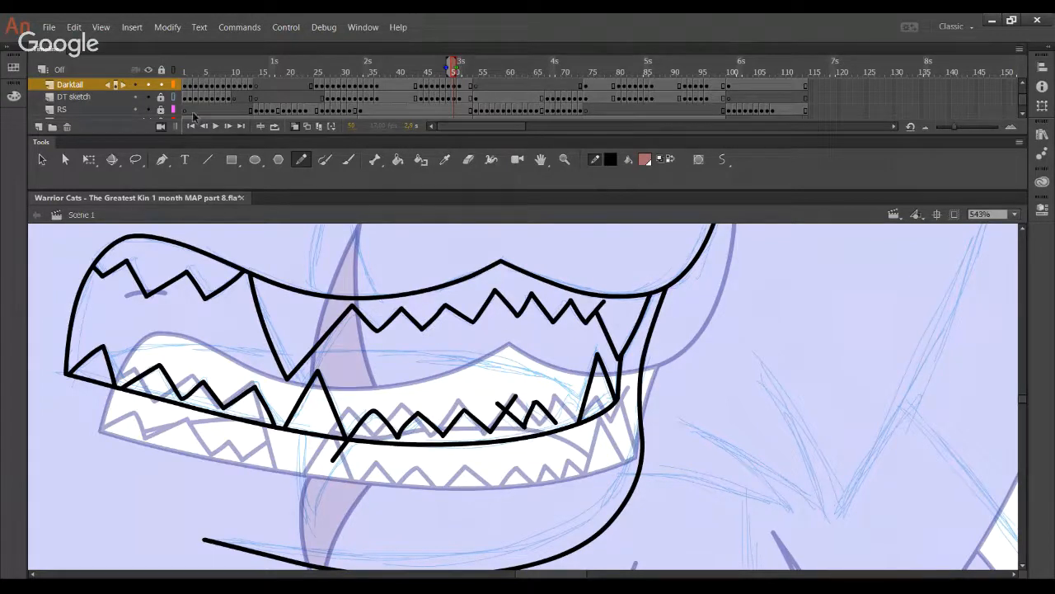
click(148, 98)
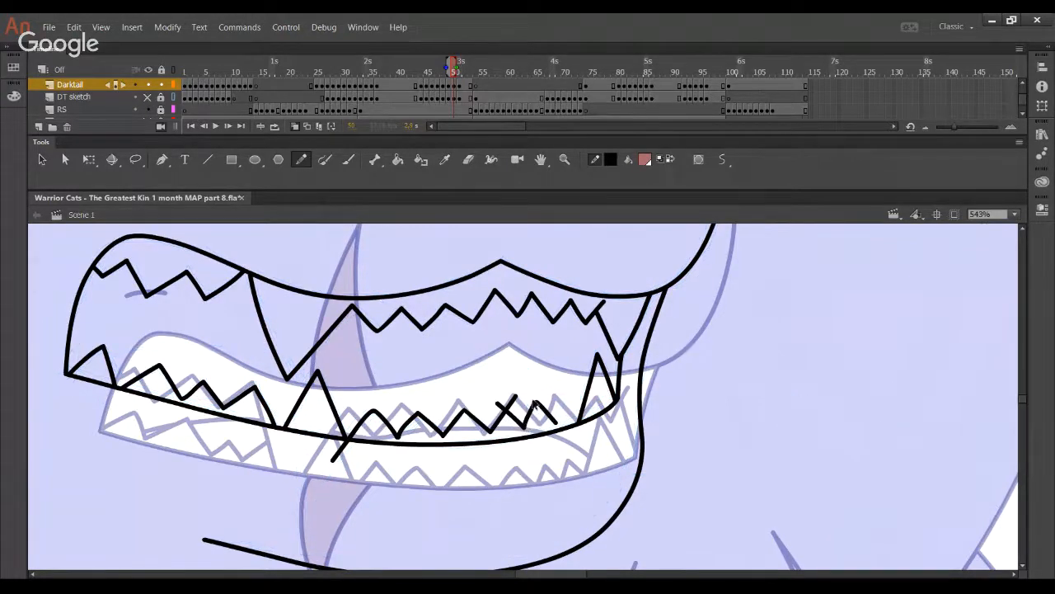
drag(530, 414, 536, 403)
ctrl+click(511, 404)
key(Delete)
ctrl+click(501, 406)
key(Delete)
ctrl+click(346, 446)
key(Delete)
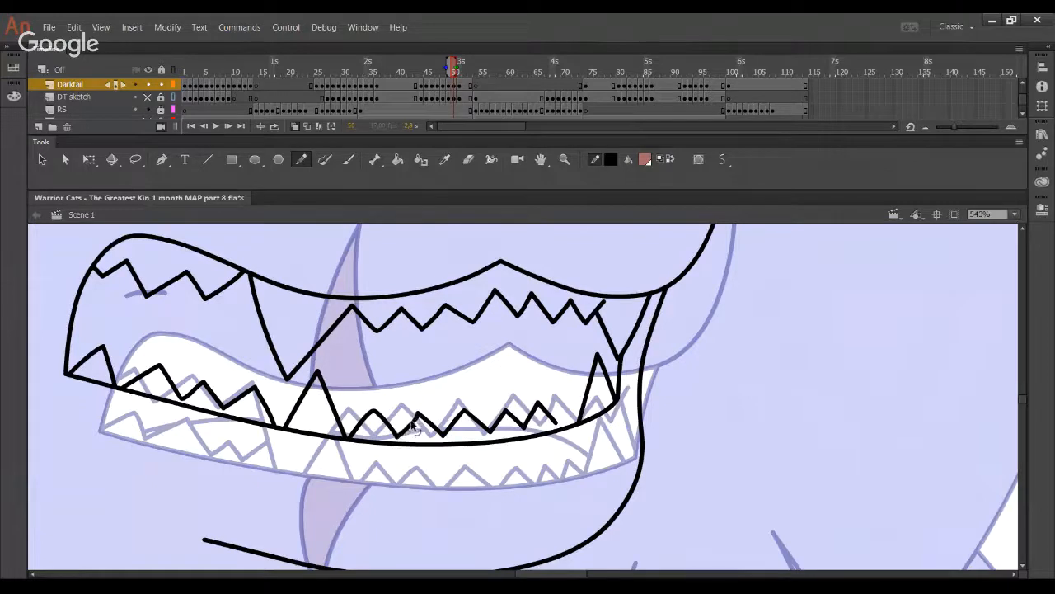
mouse_move(552, 423)
mouse_down()
mouse_move(575, 391)
mouse_move(579, 421)
mouse_up()
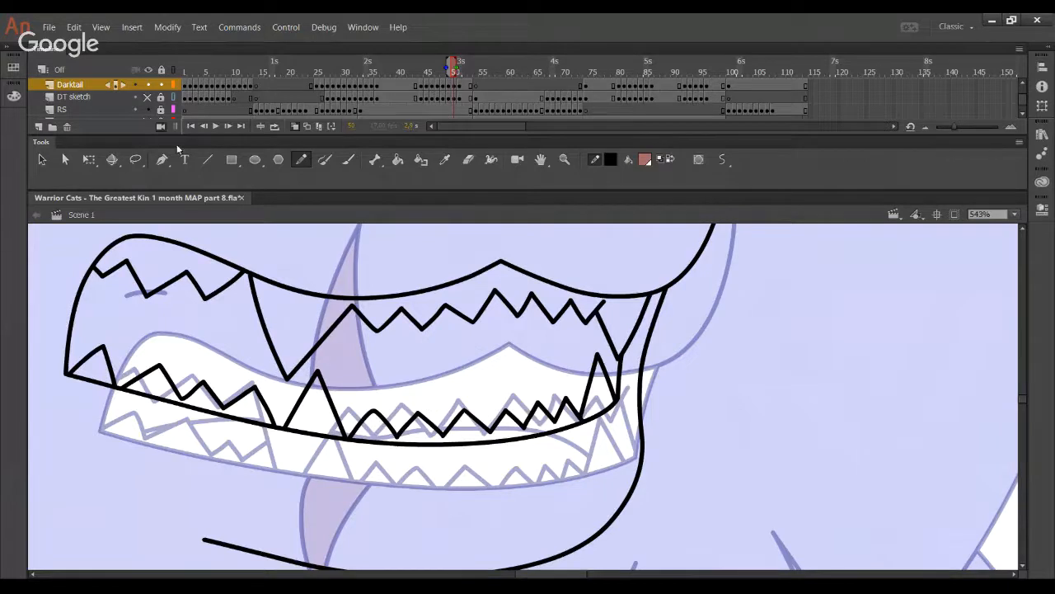
click(149, 98)
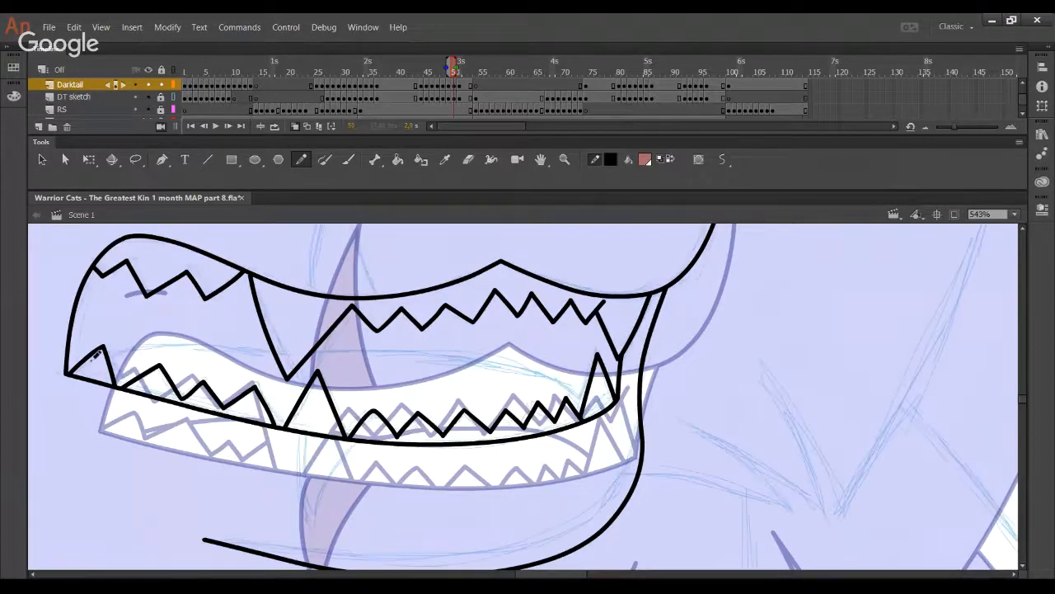
- Draw the long curved line inside the mouth behind the teeth and trim it where it crosses the large upper fang and corner tooth
mouse_move(88, 363)
mouse_down()
mouse_move(412, 351)
mouse_move(516, 360)
mouse_move(594, 401)
mouse_up()
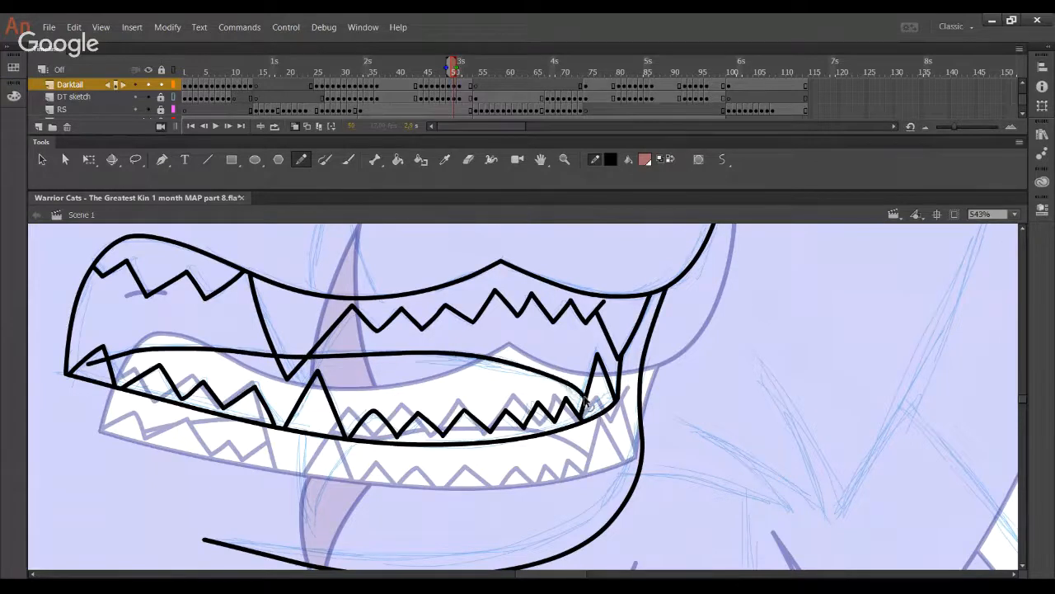
key(Delete)
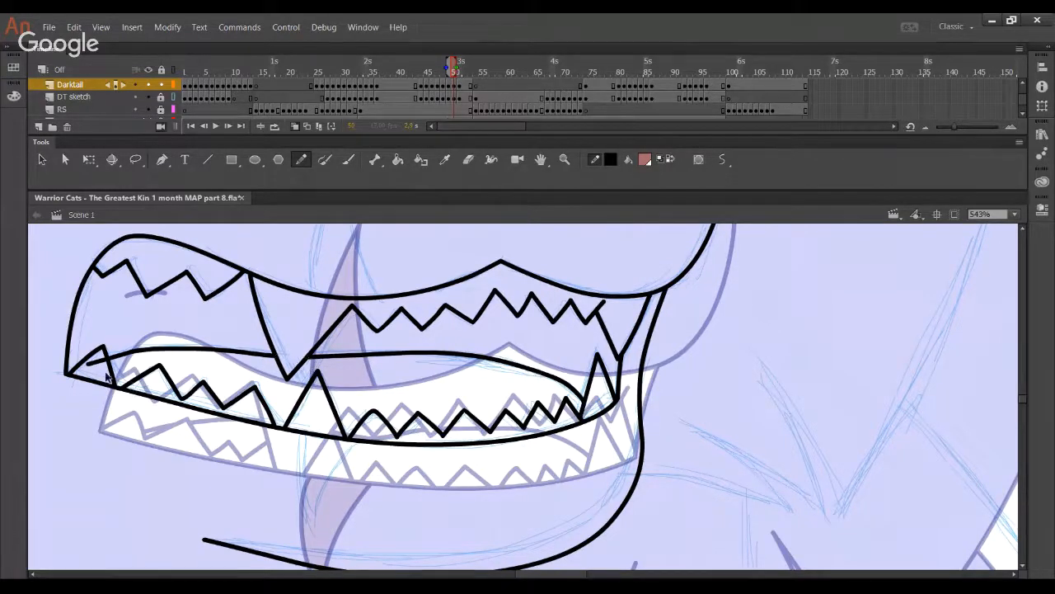
ctrl+click(94, 361)
key(Delete)
mouse_move(113, 354)
mouse_down()
mouse_move(132, 353)
mouse_move(92, 368)
mouse_move(122, 353)
mouse_up()
ctrl+click(97, 359)
key(Delete)
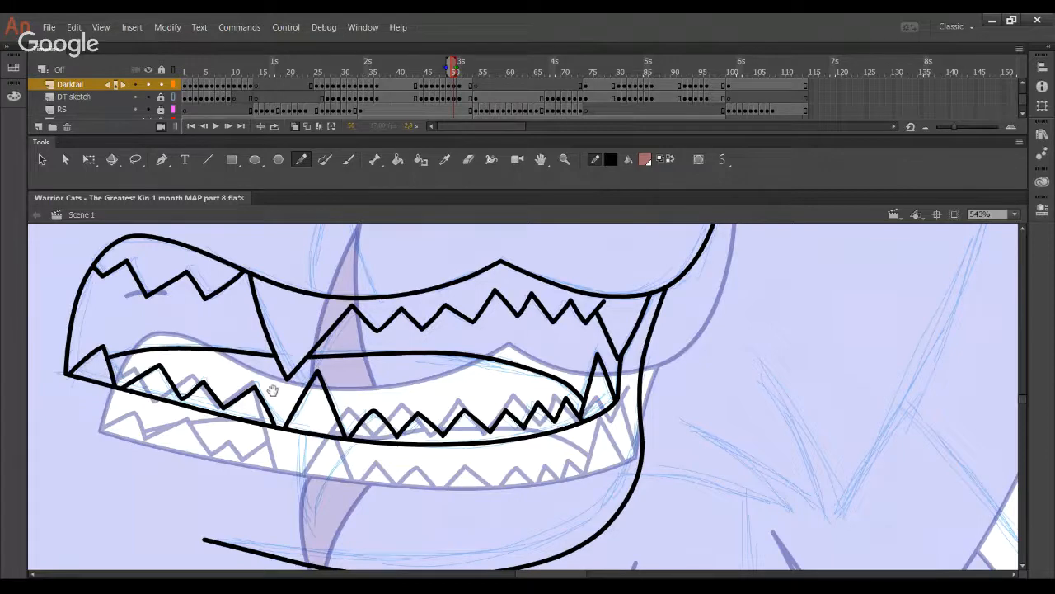
- Draw the curved, pointed marking rising from the upper lip and trim the overshoots at its tip and base
mouse_move(285, 440)
mouse_down()
mouse_move(289, 465)
mouse_move(257, 565)
mouse_up()
drag(351, 433, 324, 249)
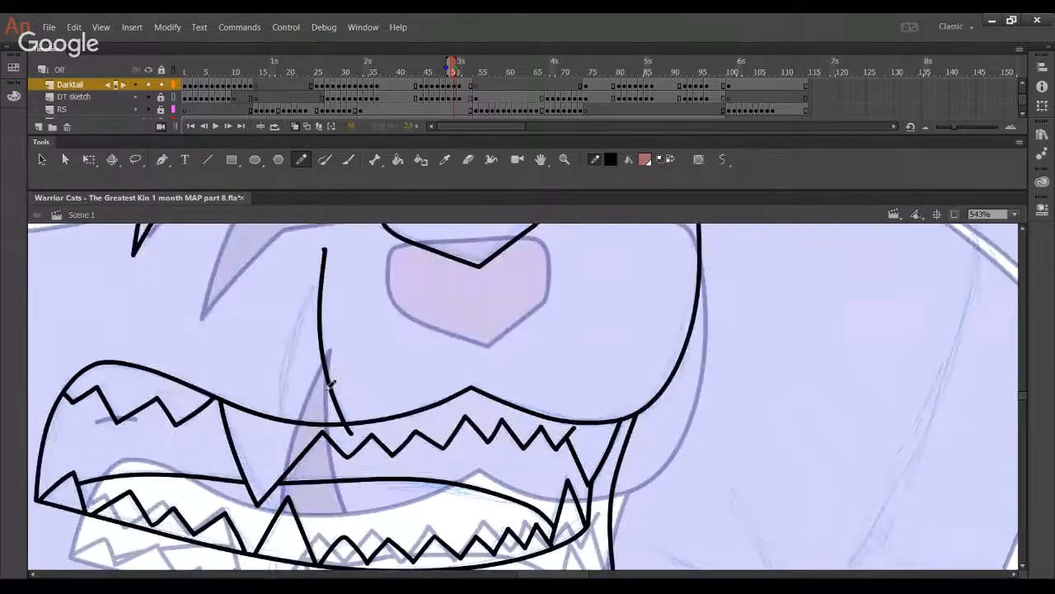
drag(275, 445, 342, 241)
ctrl+shift+click(317, 266)
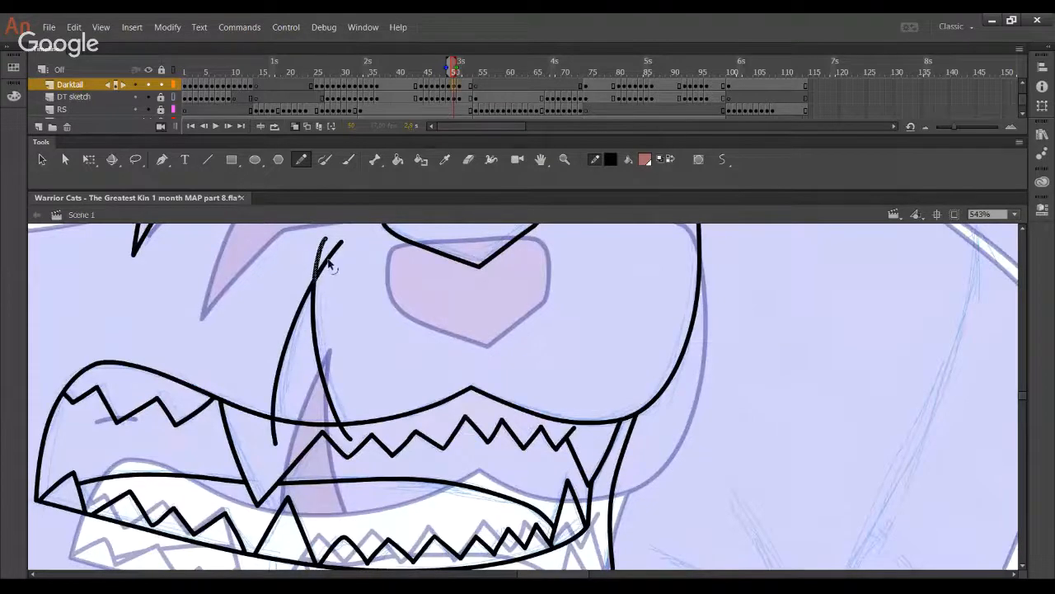
ctrl+shift+click(328, 260)
ctrl+shift+click(275, 432)
ctrl+shift+click(345, 434)
key(Delete)
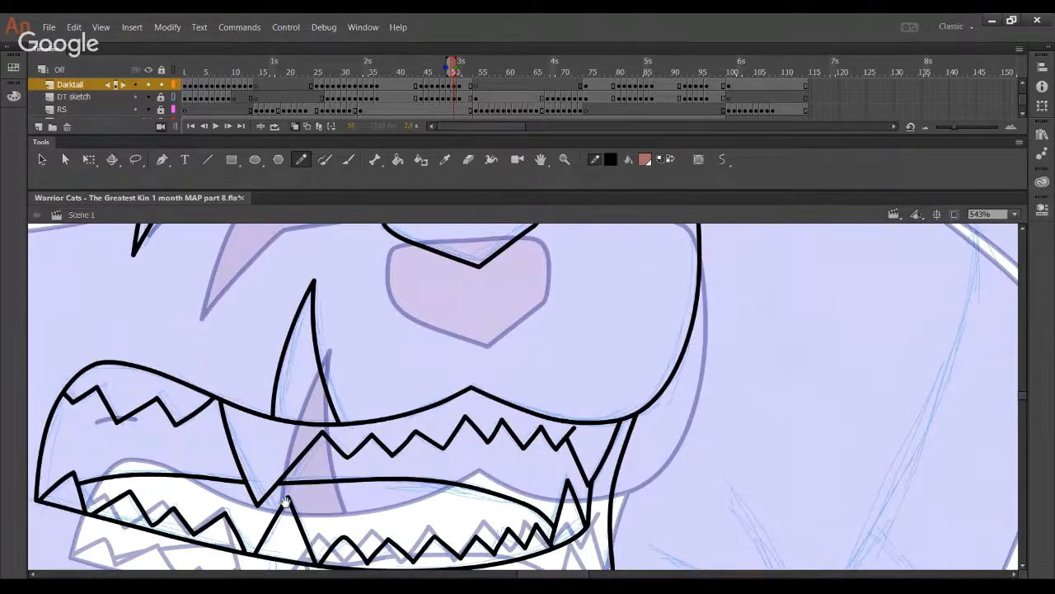
- Draw the curved first edge of the pointed marking hanging from the lower lip below the large lower fang
drag(289, 474, 314, 314)
mouse_move(355, 406)
mouse_down()
mouse_move(305, 546)
mouse_move(321, 453)
mouse_move(357, 399)
mouse_move(313, 513)
mouse_up()
key(ctrl+z)
key(ctrl+z)
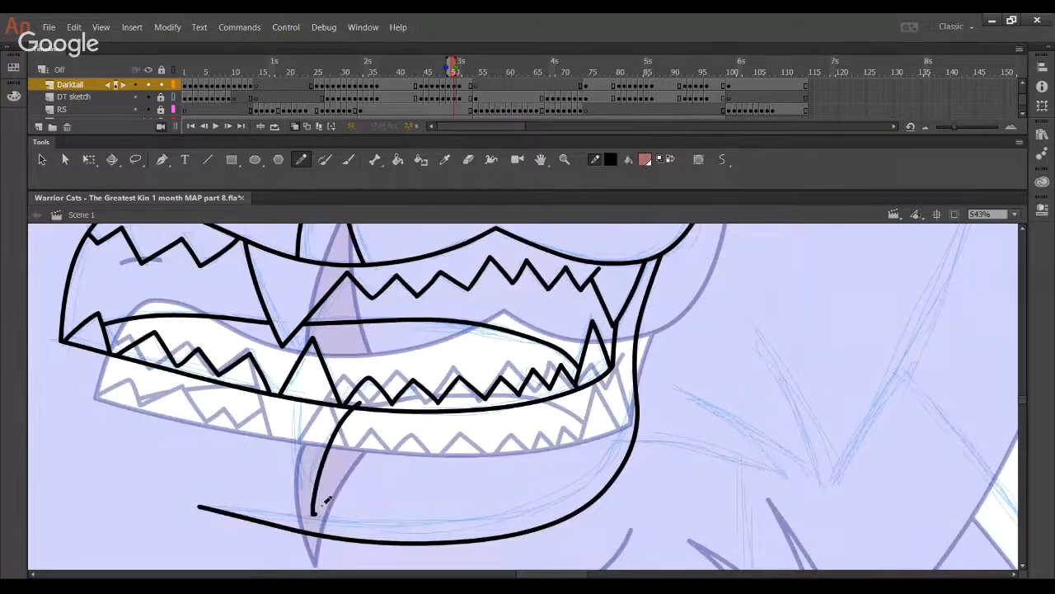
ctrl+click(315, 507)
- Add the opposite edge of the lower lip marking, trim its overshooting ends, and bend it slightly
drag(326, 518, 291, 387)
key(ctrl+z)
drag(328, 513, 295, 382)
ctrl+click(294, 390)
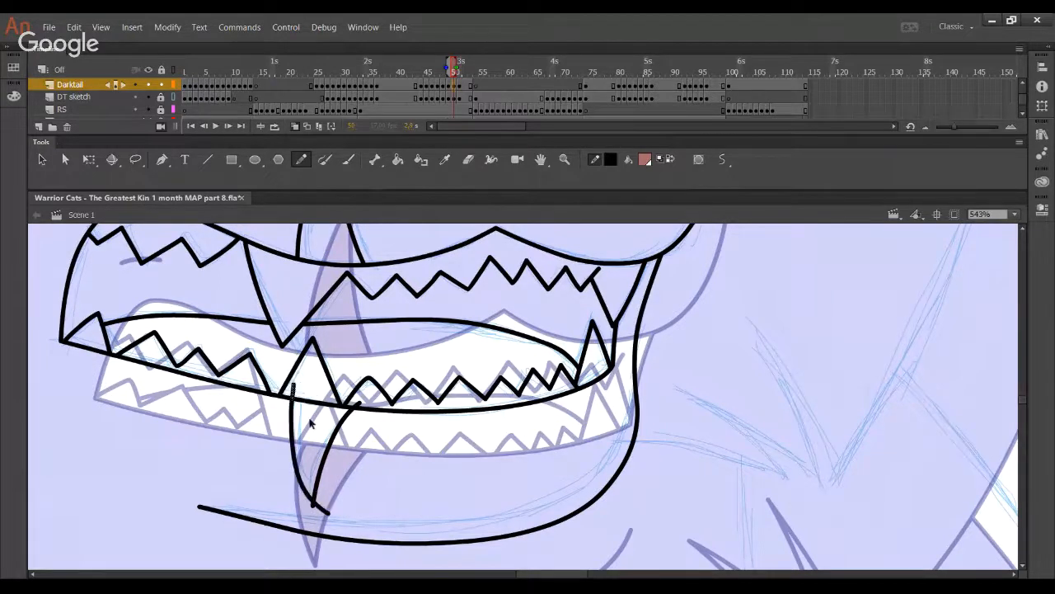
key(Delete)
ctrl+click(325, 511)
key(Delete)
drag(293, 452, 292, 443)
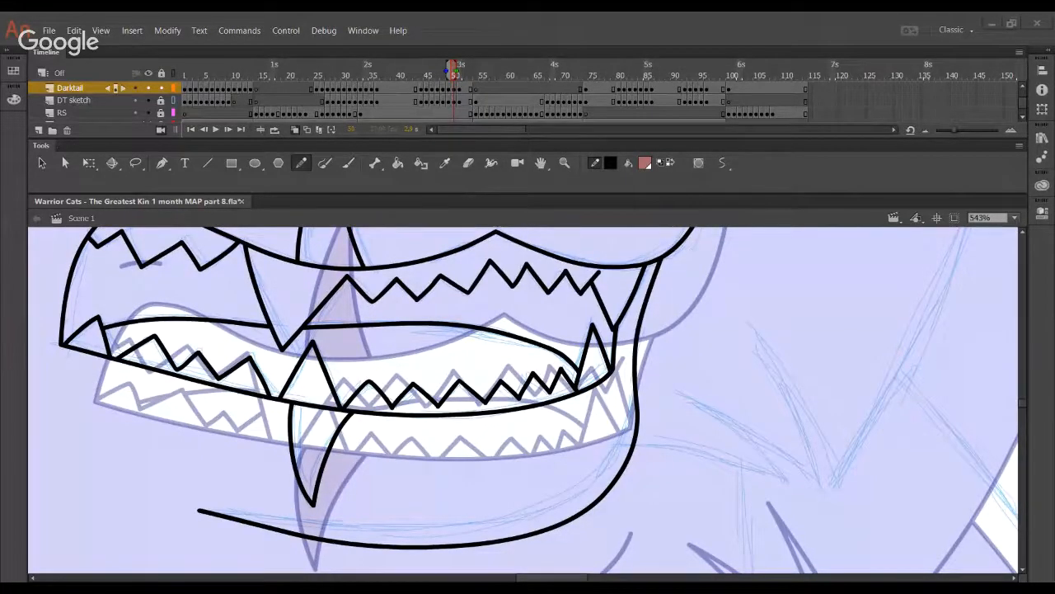
- Fill the lower lip marking, the upper lip marking and the curved marking beside the nose bridge with the muted red
drag(484, 458, 574, 521)
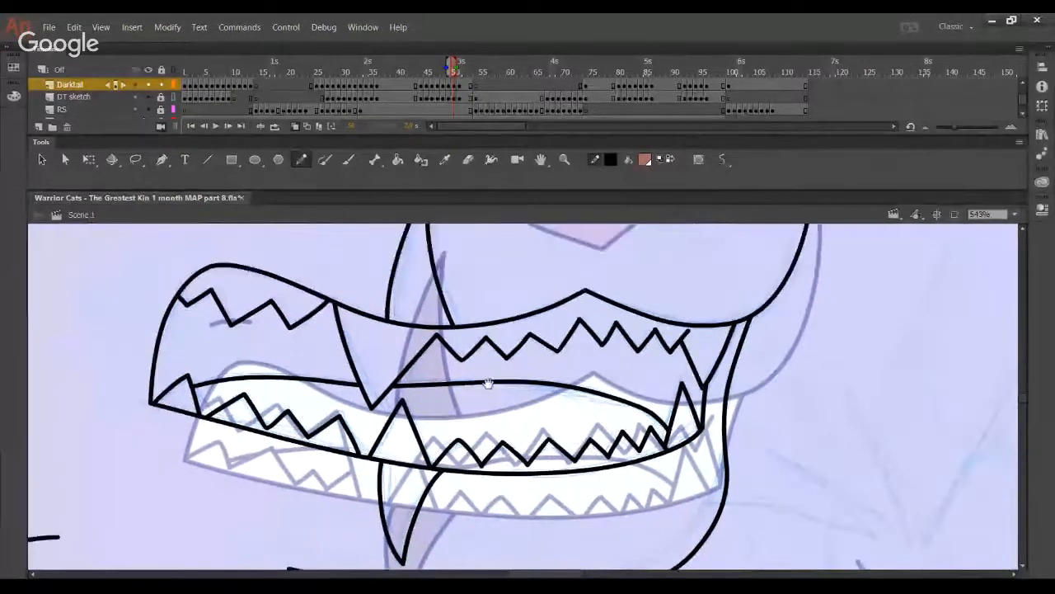
drag(505, 412, 595, 537)
drag(498, 486, 442, 329)
drag(445, 458, 504, 309)
mouse_move(338, 541)
mouse_down()
mouse_move(586, 379)
mouse_move(485, 361)
mouse_move(363, 425)
mouse_up()
key(k)
click(546, 384)
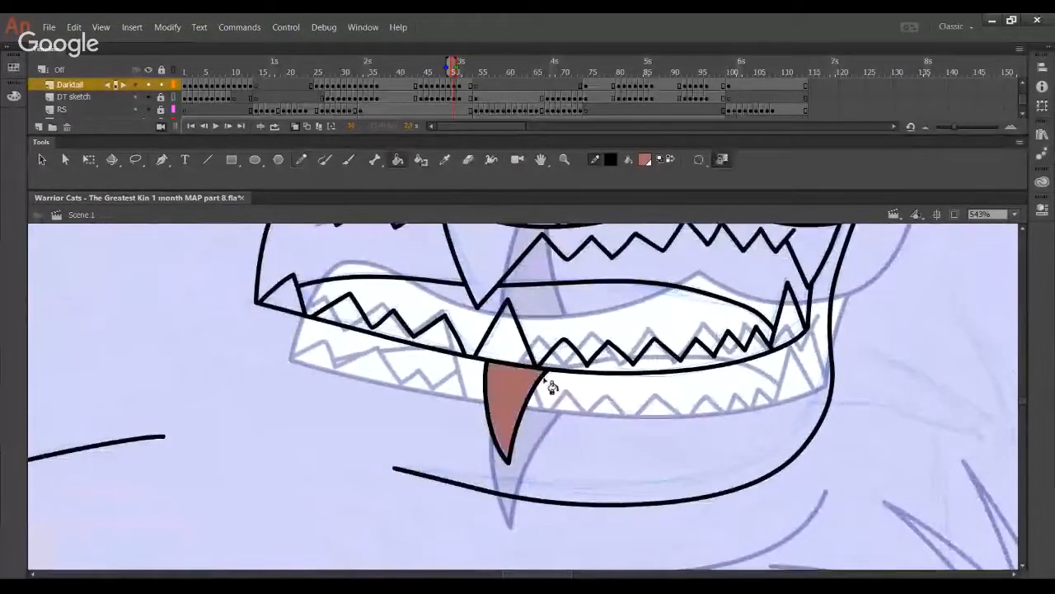
drag(554, 303, 499, 454)
click(468, 323)
drag(467, 239, 457, 419)
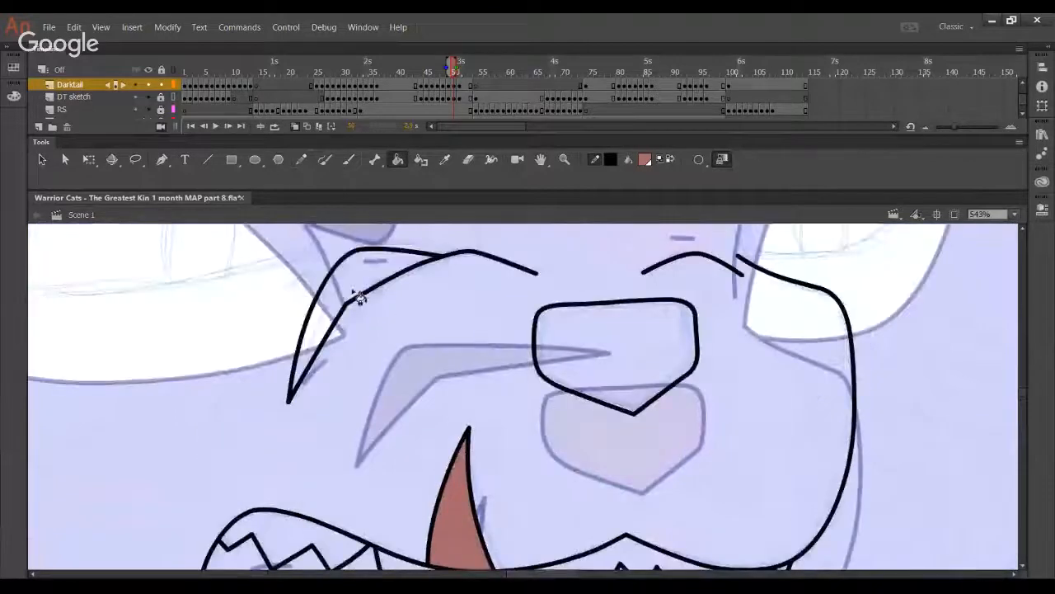
click(359, 297)
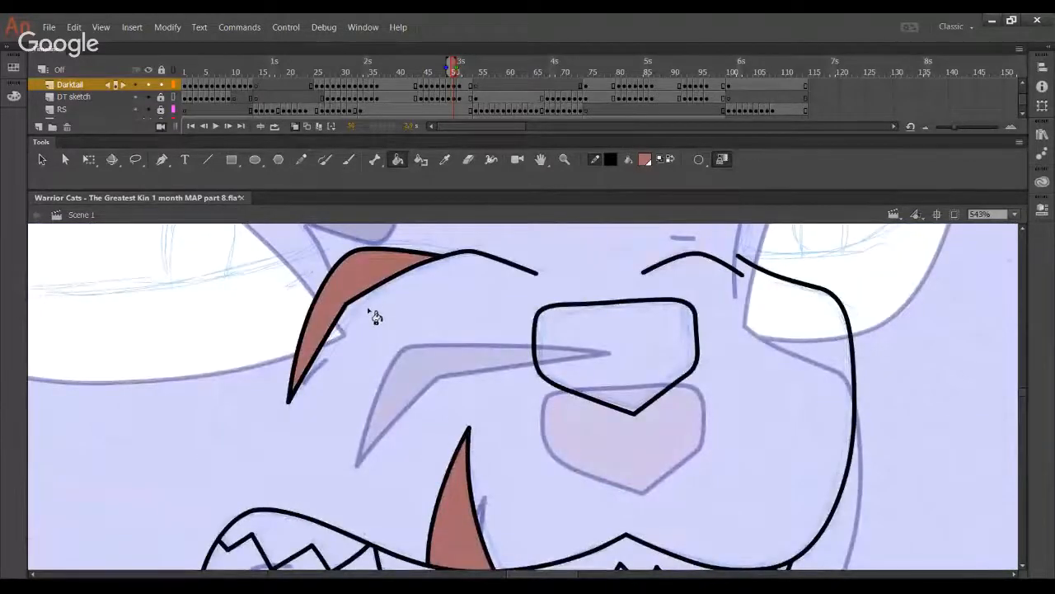
key(y)
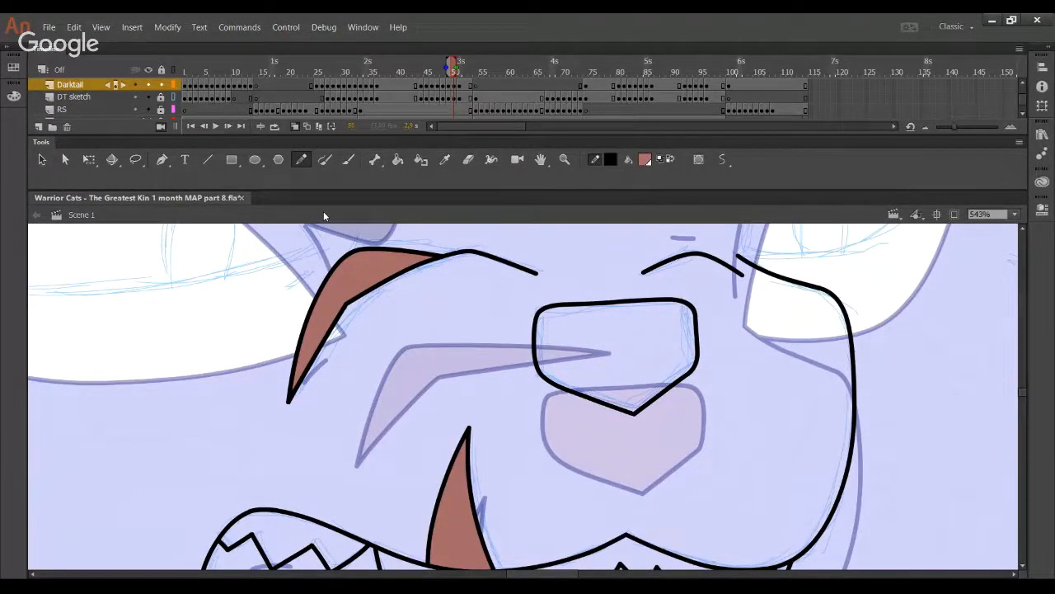
- Examine the inked nose, upper lip, teeth and red face markings against the blue sketch, undoing any stray pencil strokes
drag(400, 409, 508, 445)
key(ctrl+z)
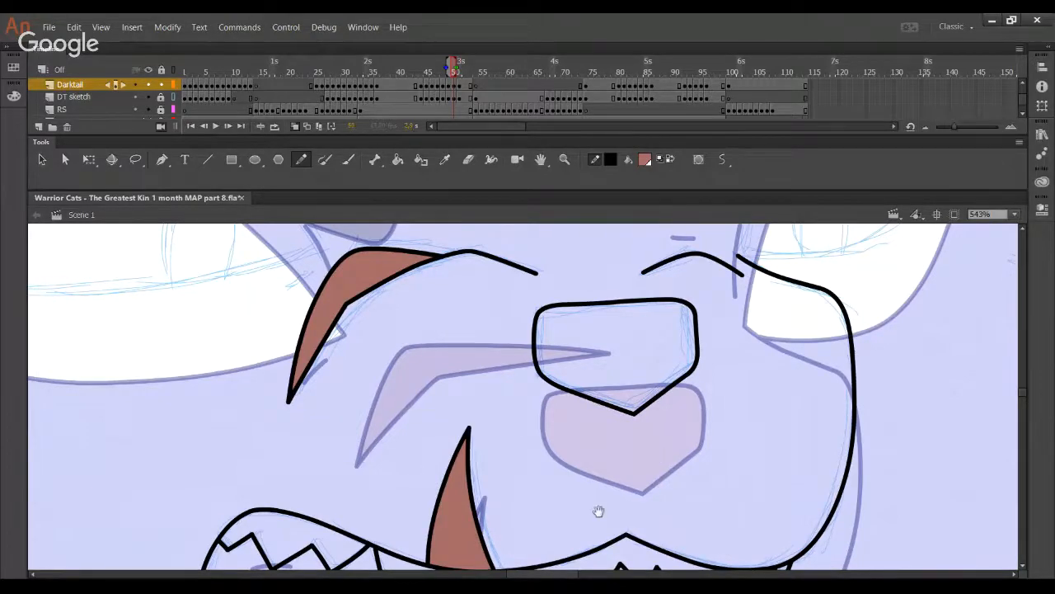
drag(713, 353, 573, 464)
drag(457, 414, 535, 427)
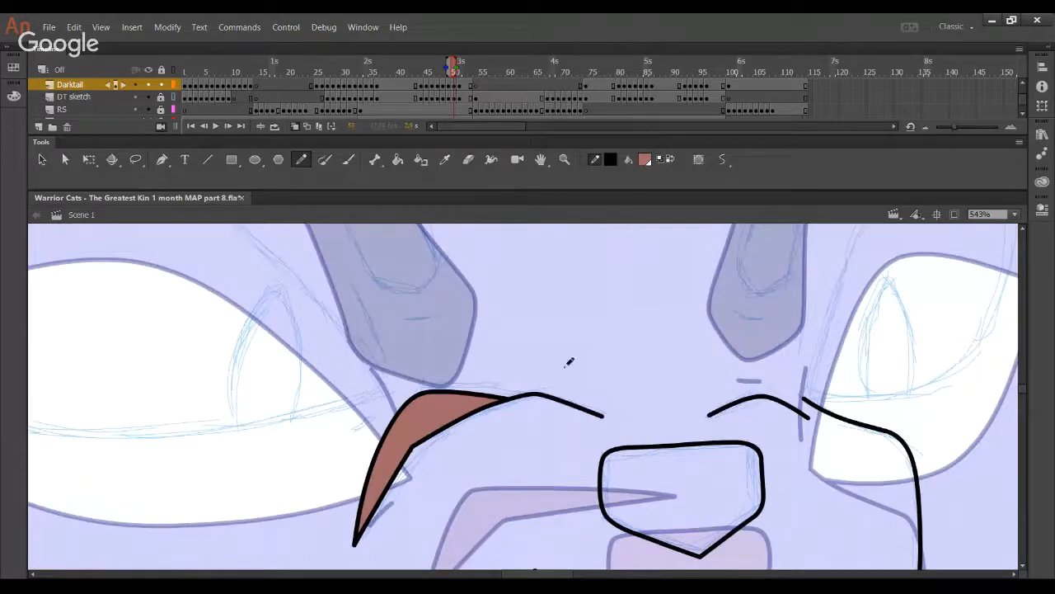
mouse_move(408, 533)
mouse_down()
mouse_move(450, 366)
mouse_move(483, 290)
mouse_up()
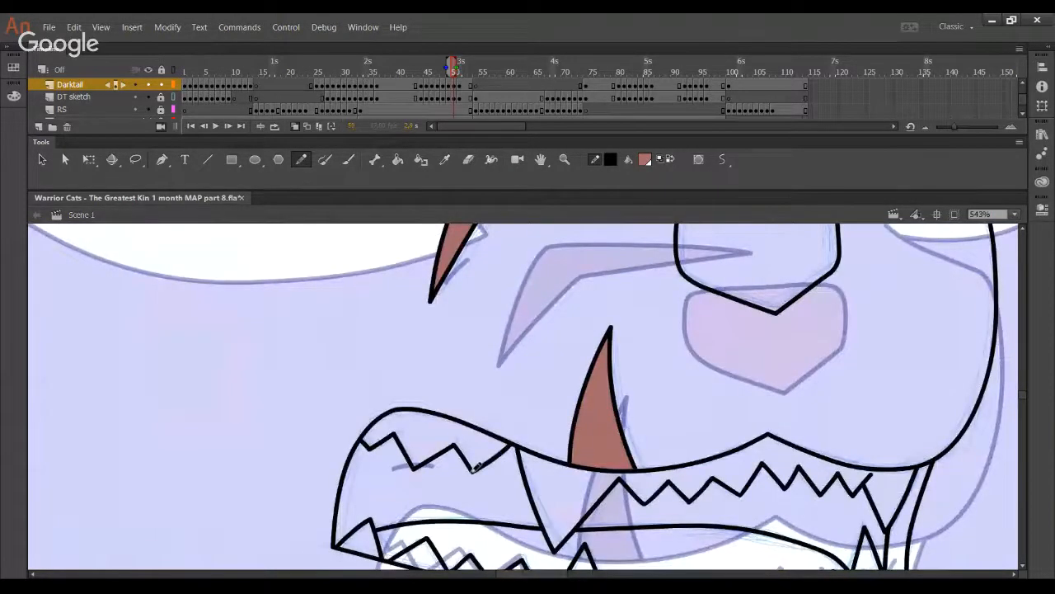
drag(504, 418, 411, 208)
drag(594, 298, 467, 413)
mouse_move(635, 451)
mouse_down()
mouse_move(588, 409)
mouse_move(550, 401)
mouse_up()
key(ctrl+z)
key(ctrl+z)
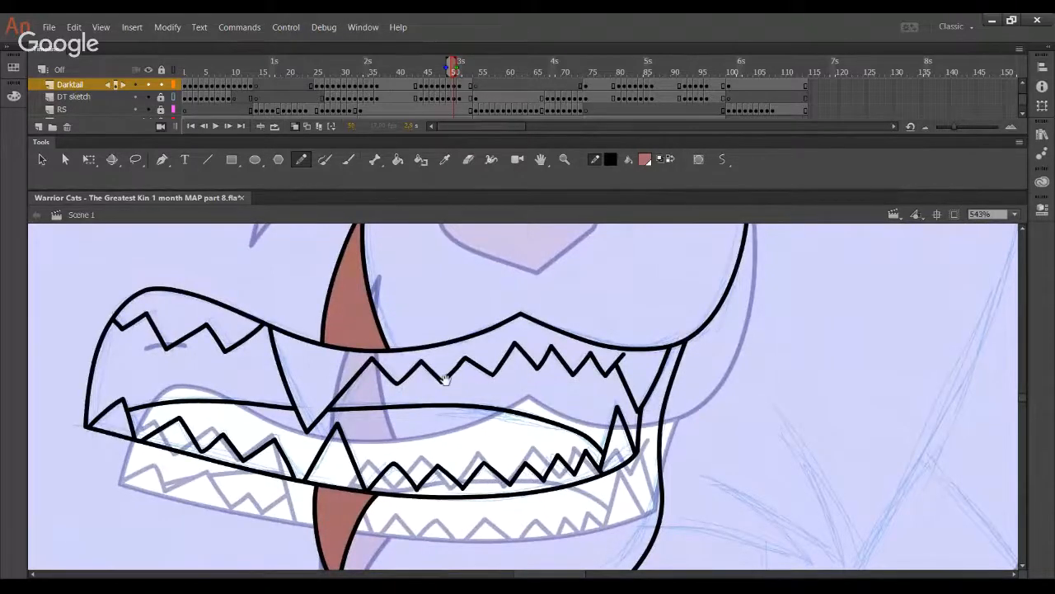
- Inspect the untraced eye sketches beside the nose bridge, and review the whole head at 100% zoom
drag(445, 379, 601, 518)
drag(453, 273, 643, 495)
drag(575, 417, 756, 526)
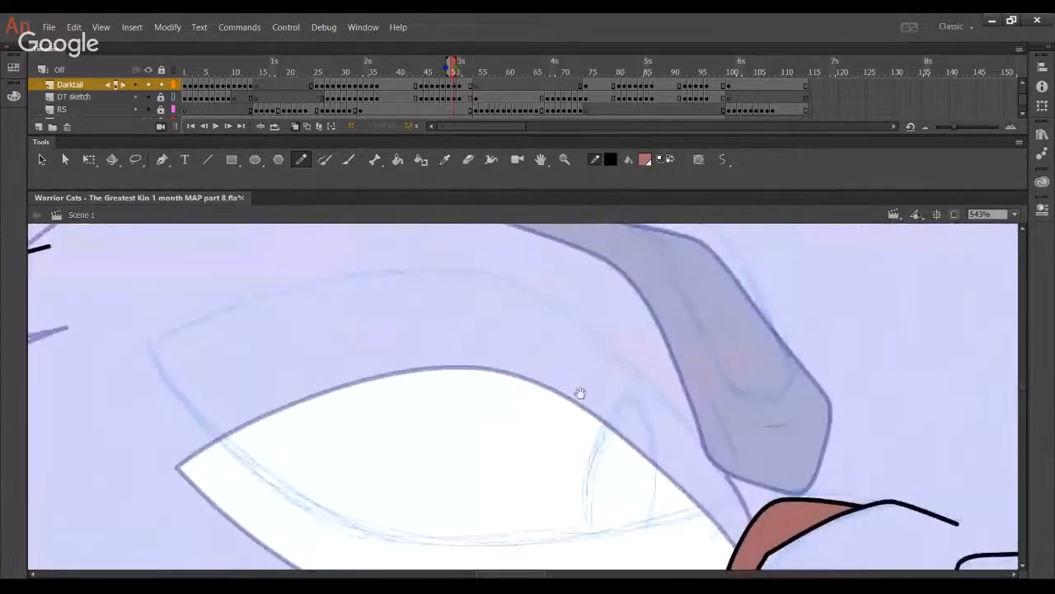
drag(579, 393, 304, 158)
drag(607, 506, 375, 357)
drag(554, 264, 610, 542)
drag(639, 480, 583, 88)
click(1015, 215)
click(983, 294)
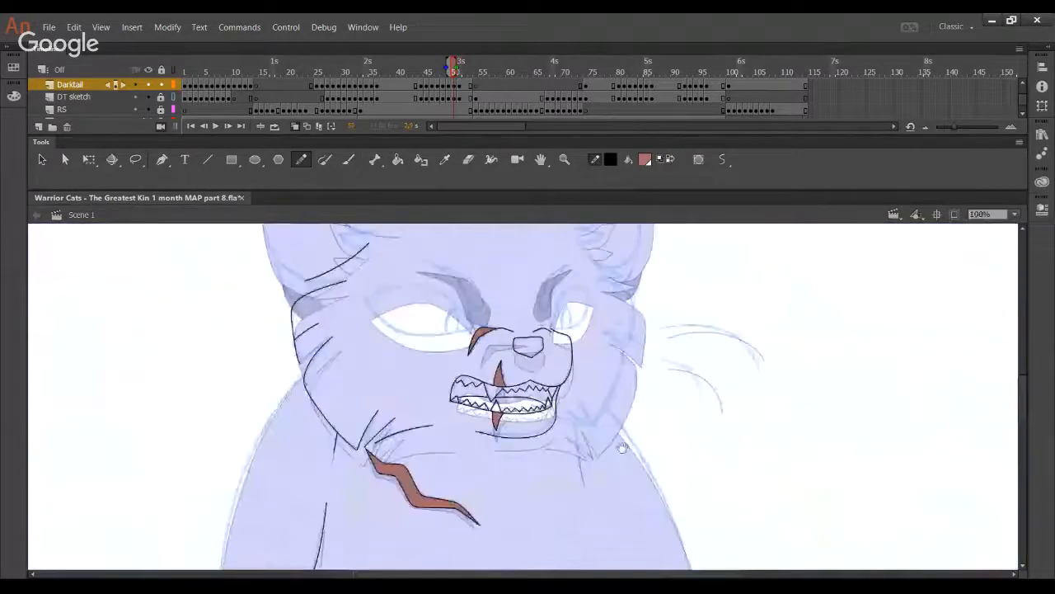
mouse_move(505, 534)
mouse_down()
mouse_move(454, 422)
mouse_move(519, 349)
mouse_move(638, 346)
mouse_move(485, 512)
mouse_move(466, 374)
mouse_move(597, 337)
mouse_move(633, 435)
mouse_up()
key(ctrl+z)
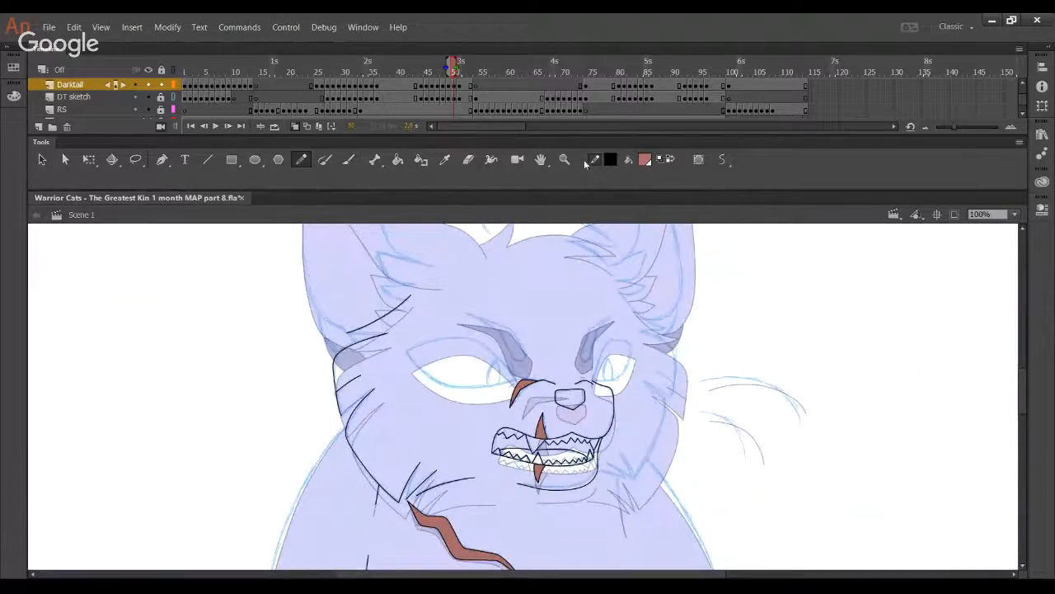
- Try to trace the inner upper edge of the large eye above the curved red marking, and undo the line
key(z)
mouse_move(374, 318)
mouse_down()
mouse_move(611, 431)
mouse_move(595, 398)
mouse_move(536, 338)
mouse_up()
click(301, 159)
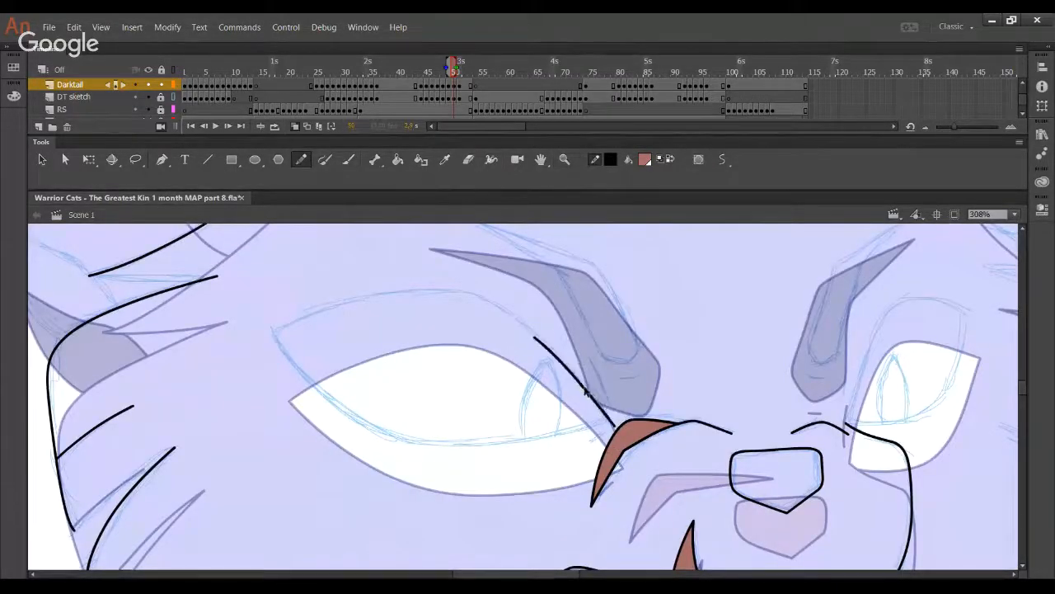
key(ctrl+z)
mouse_move(627, 497)
mouse_down()
mouse_move(512, 292)
mouse_move(488, 348)
mouse_up()
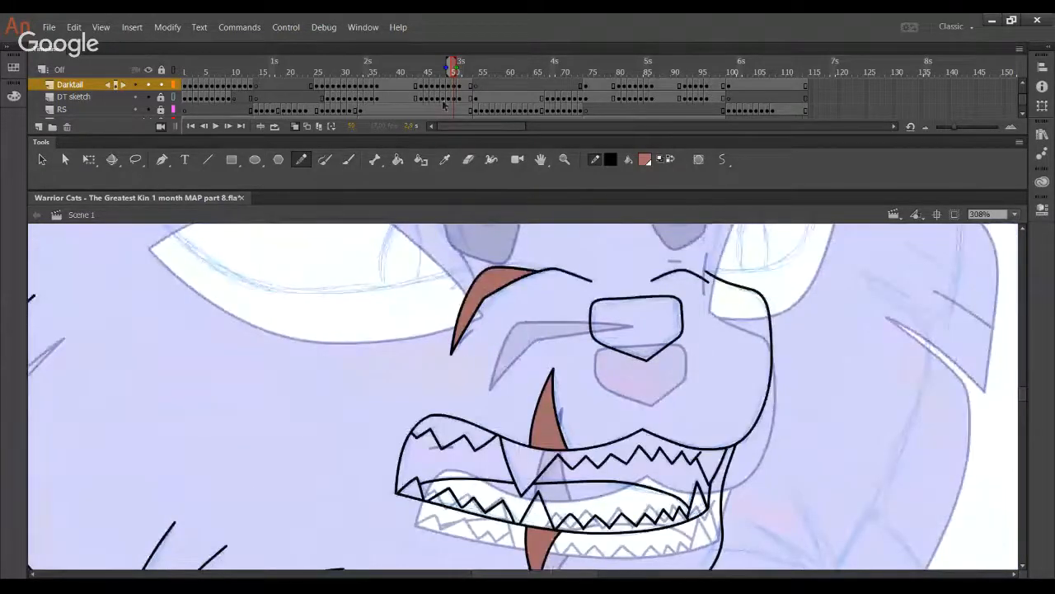
- Review Darktail's earlier inked frames and the red cat's rough sketch frames around the one-second mark, undoing any stray stroke
click(228, 66)
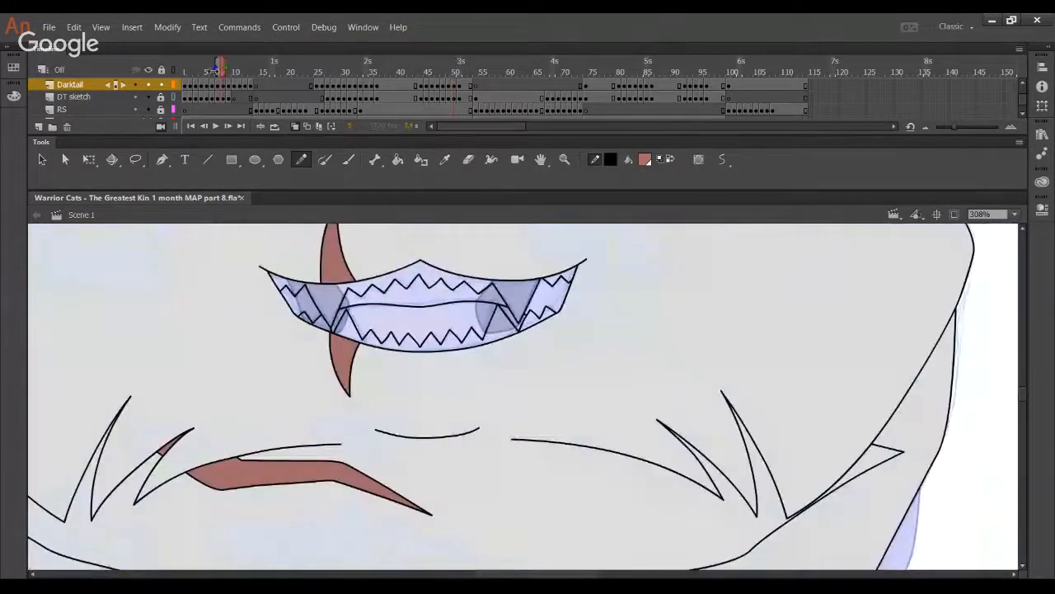
click(234, 70)
click(273, 68)
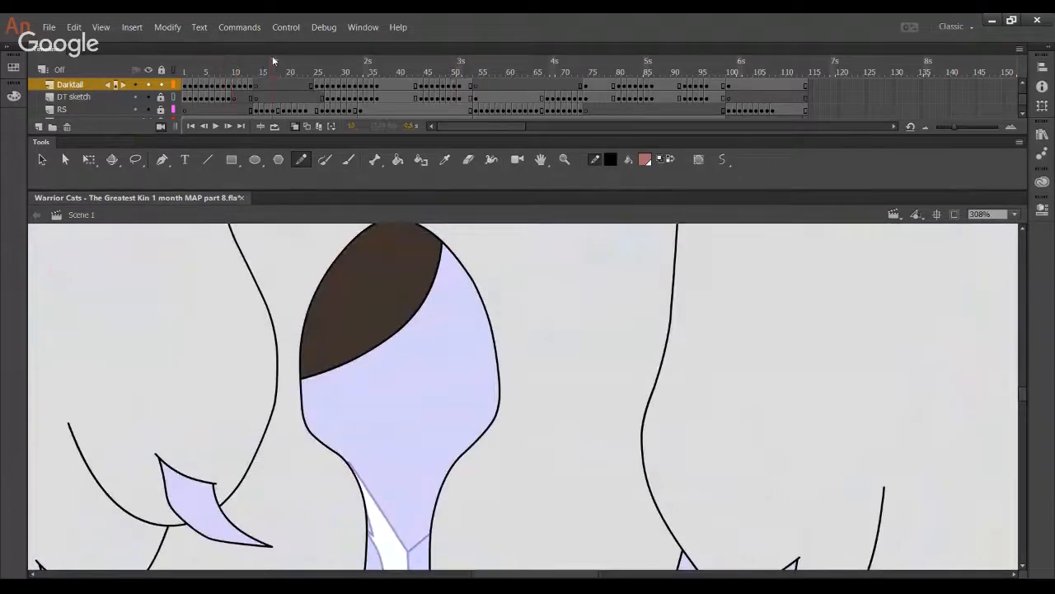
drag(243, 447, 677, 467)
drag(419, 354, 610, 392)
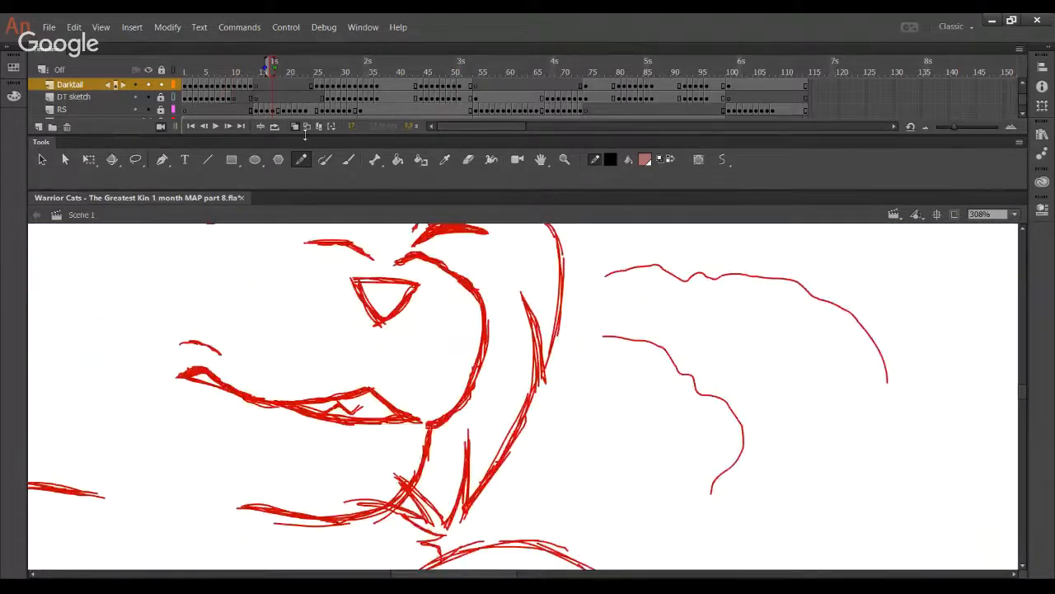
click(228, 126)
click(226, 126)
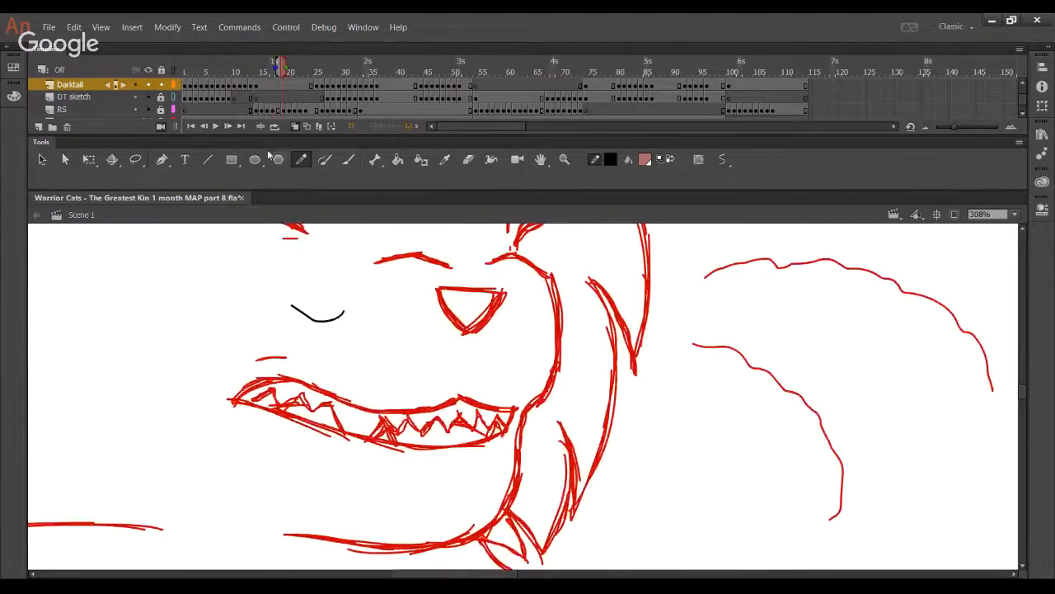
key(ctrl+z)
click(229, 126)
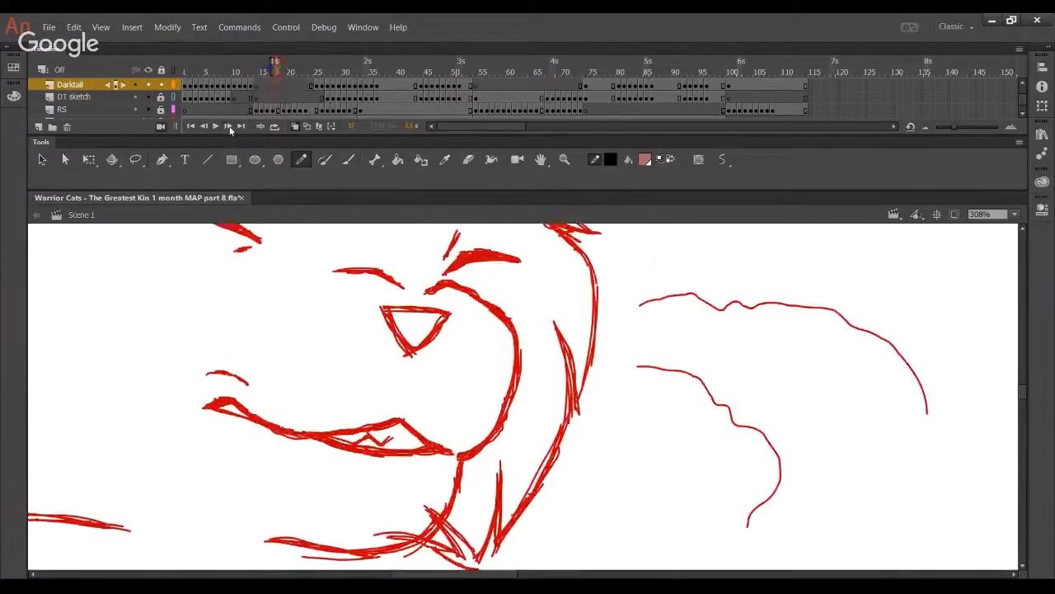
click(228, 126)
click(227, 126)
click(227, 126)
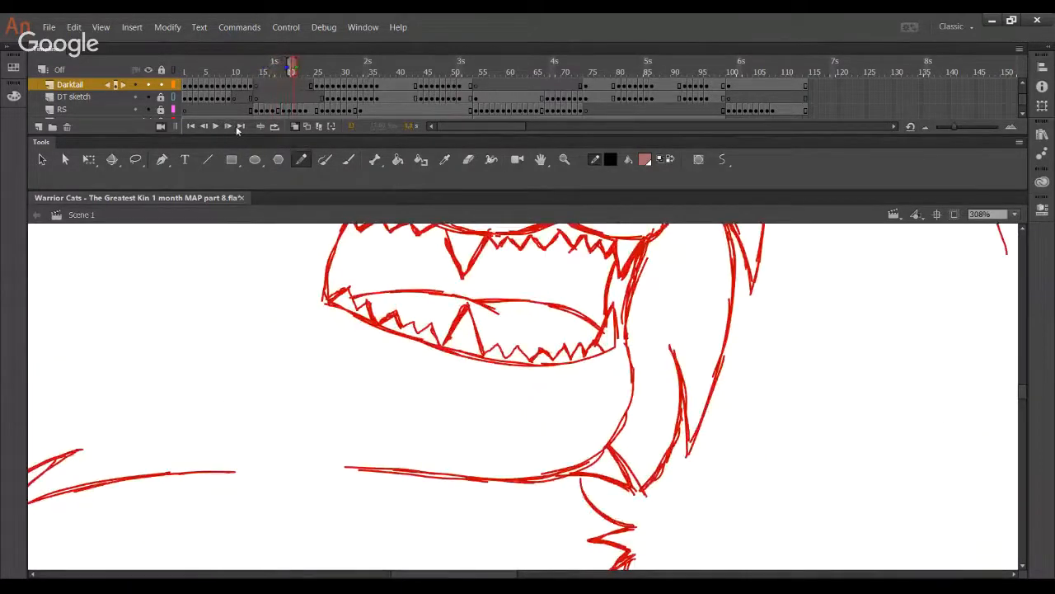
- Show the whole head sketch at frame 55 and step forward through the red cat's animation to the snarling pose
click(483, 64)
drag(712, 392, 95, 285)
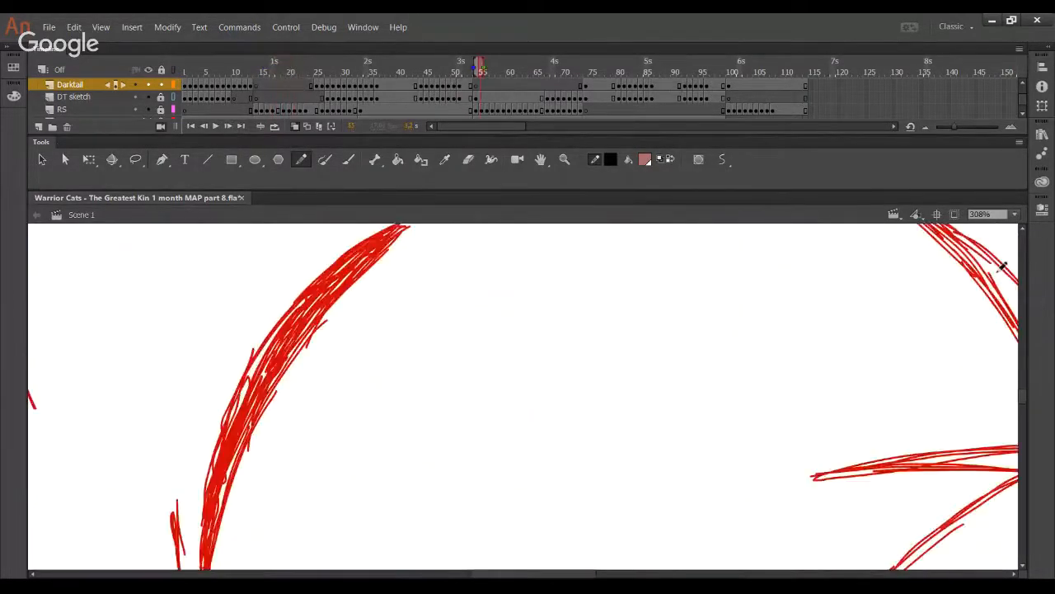
click(1016, 215)
click(988, 255)
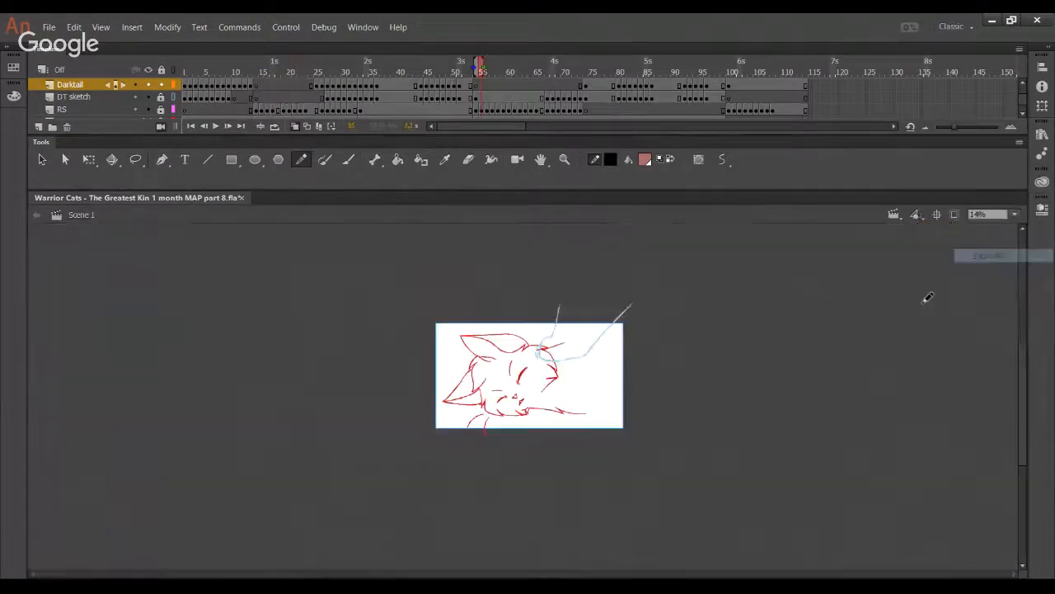
click(564, 159)
drag(449, 342, 584, 427)
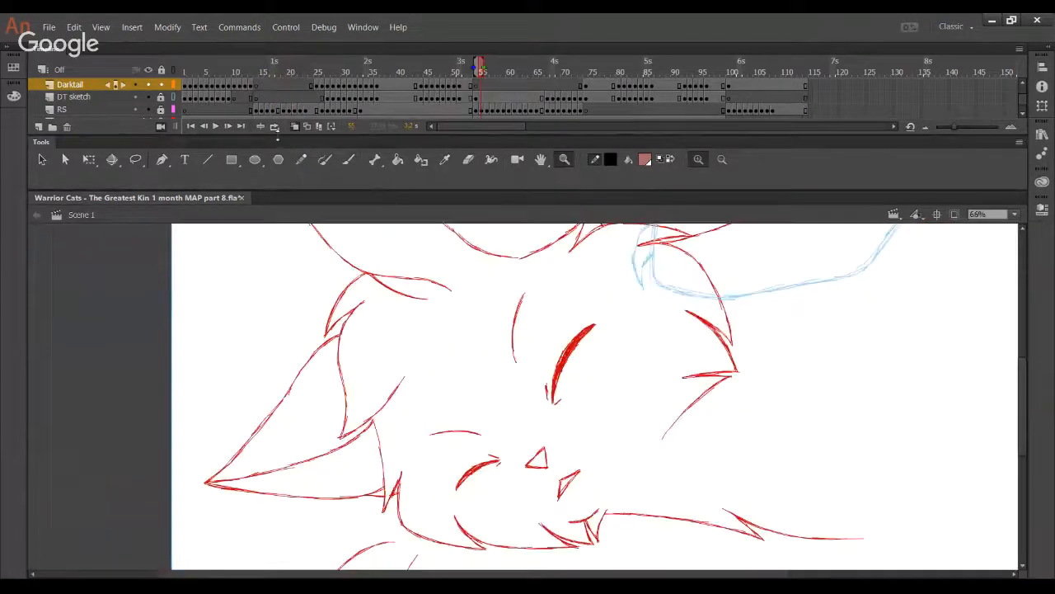
click(228, 126)
click(229, 127)
click(228, 127)
click(227, 127)
click(228, 127)
click(228, 127)
click(227, 127)
click(227, 127)
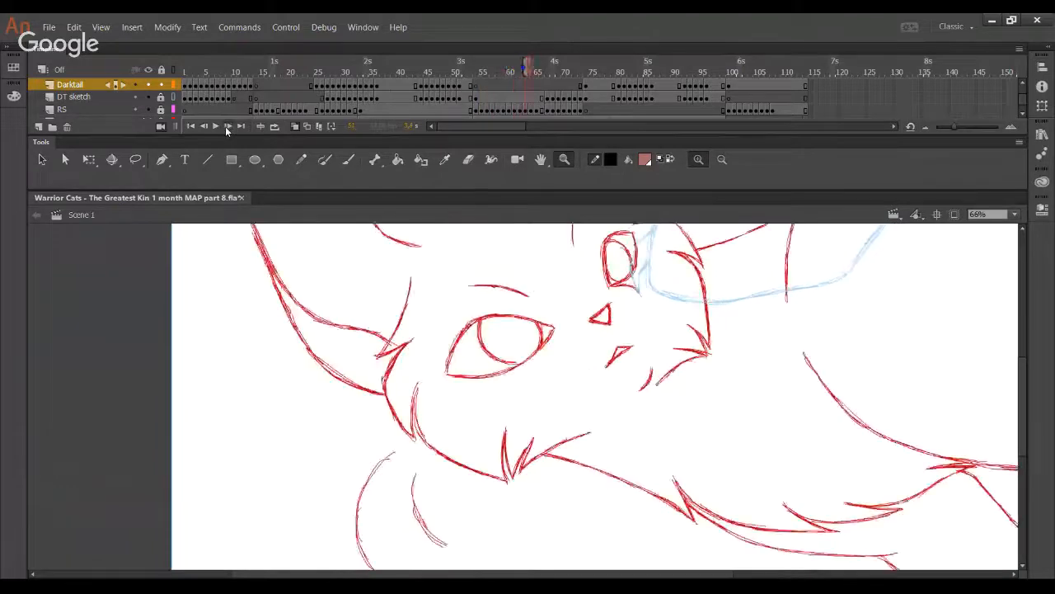
click(226, 127)
click(227, 127)
click(226, 126)
click(227, 127)
click(227, 127)
click(227, 127)
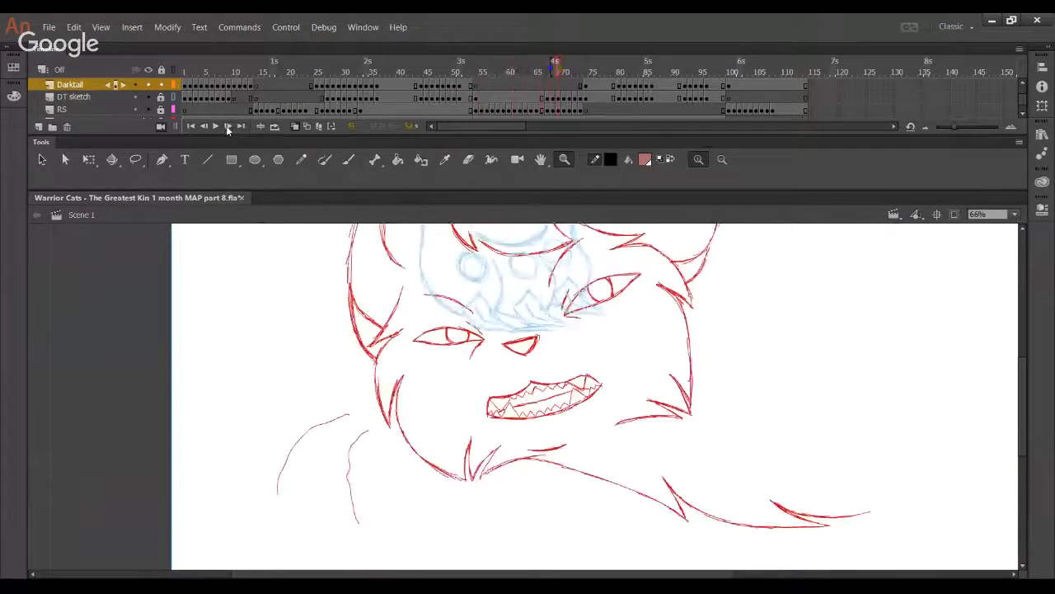
click(227, 127)
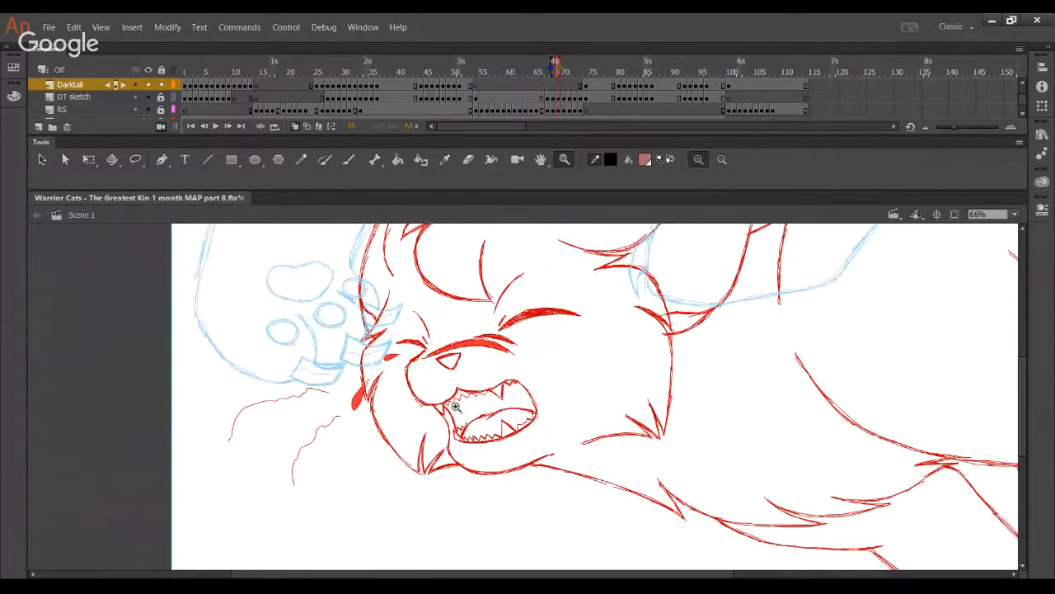
- Compare the red cat's open-mouth sketches back and forth across the neighbouring frames around frame 70
drag(397, 335, 628, 515)
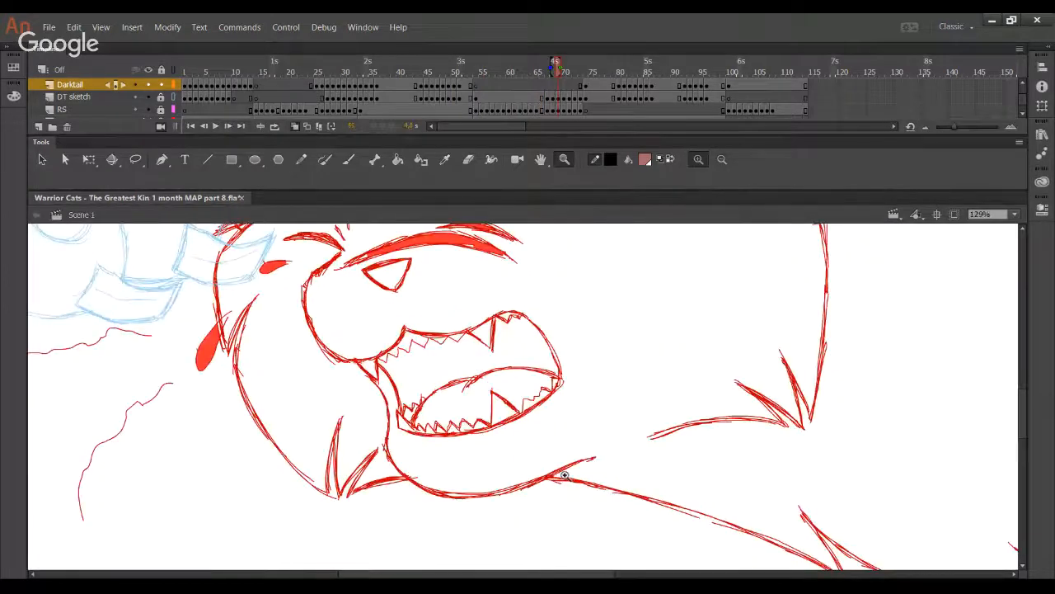
click(229, 126)
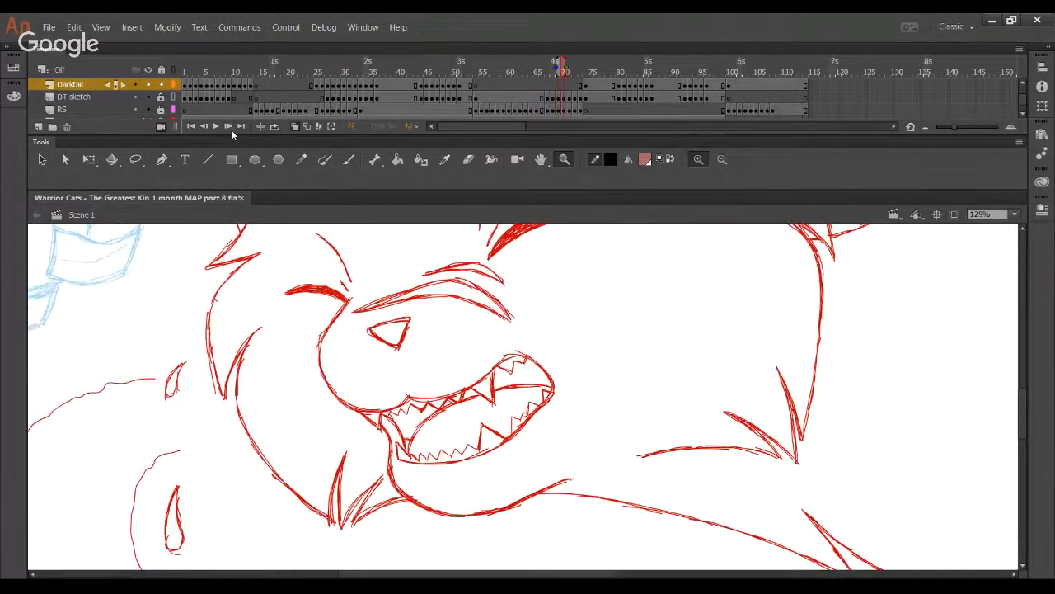
click(202, 126)
click(234, 128)
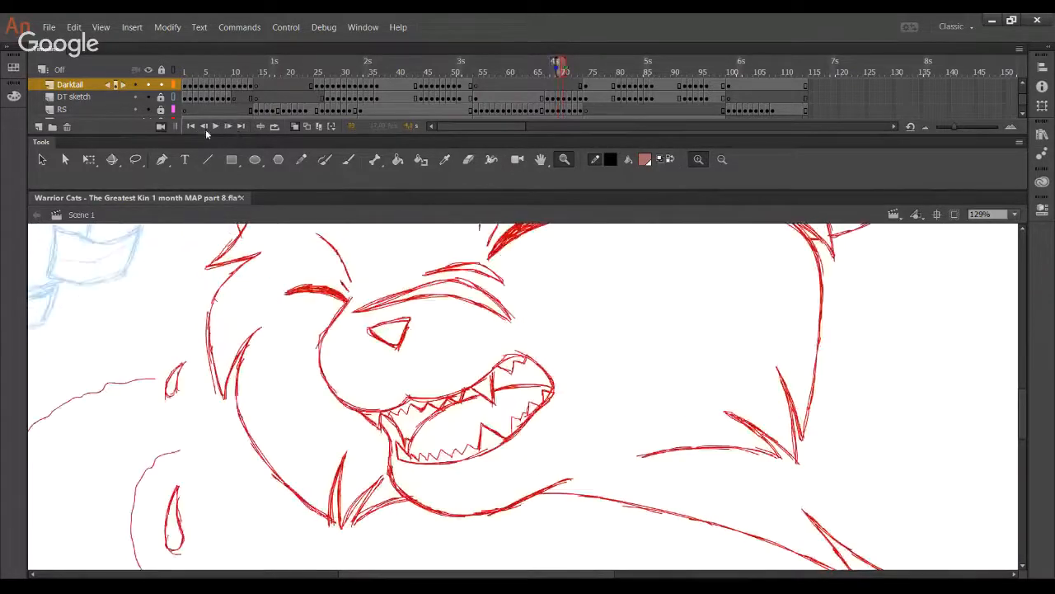
click(205, 127)
click(234, 128)
click(229, 127)
click(229, 128)
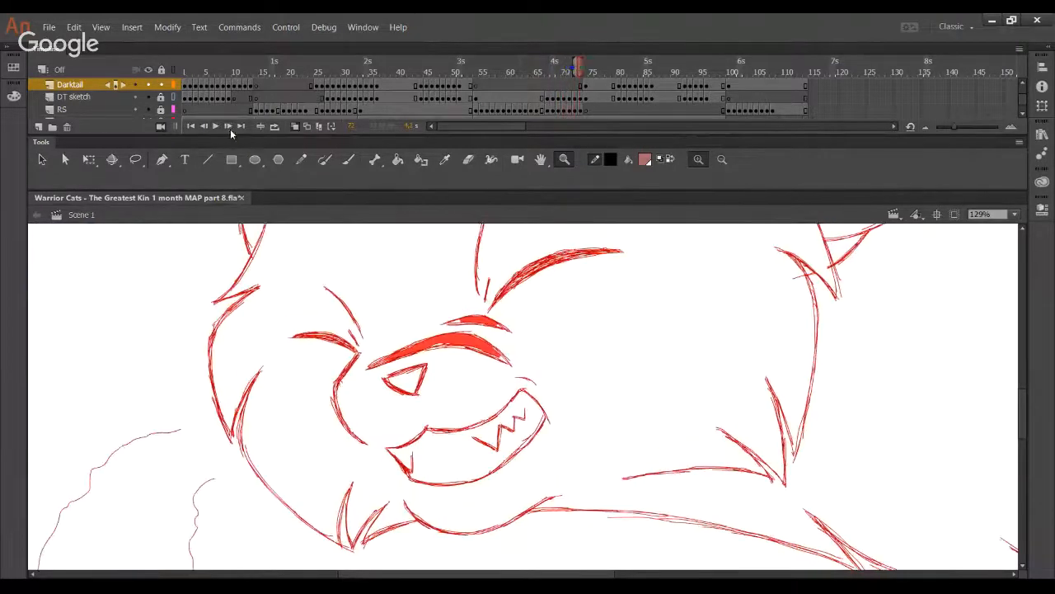
click(205, 127)
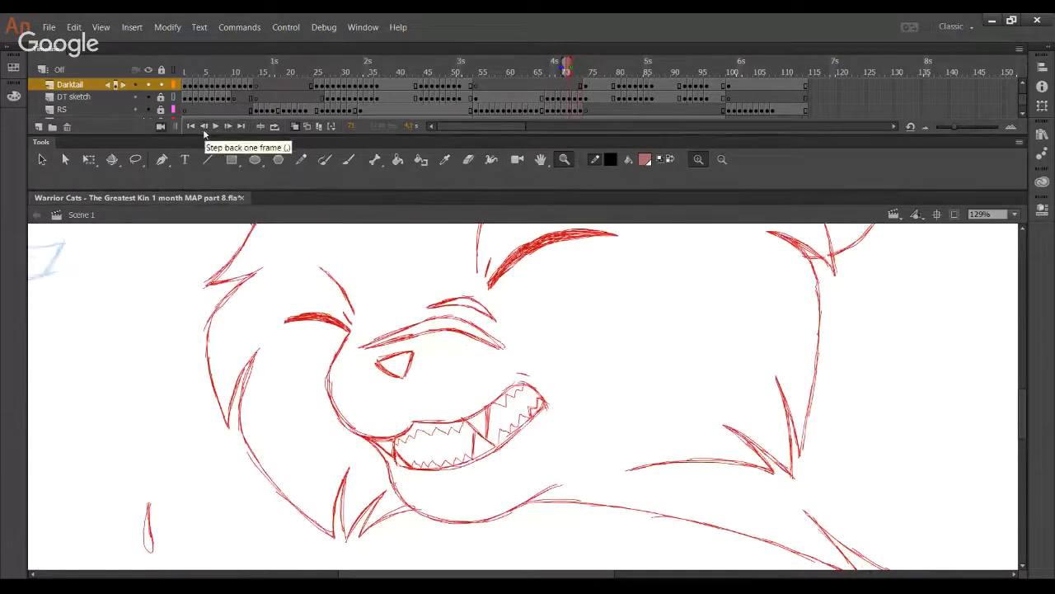
click(206, 128)
click(229, 128)
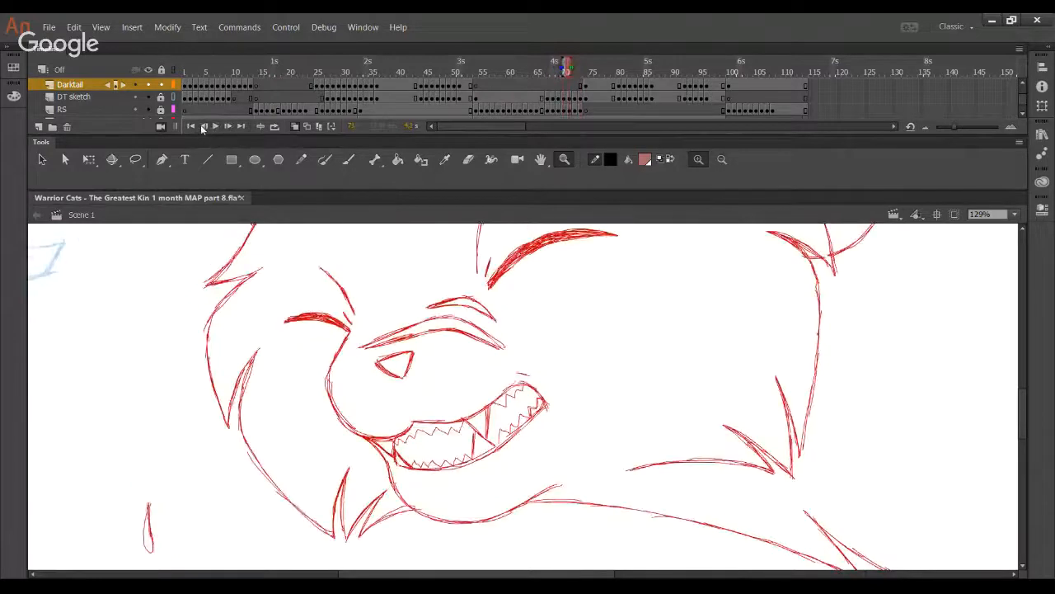
click(205, 128)
click(230, 128)
click(206, 129)
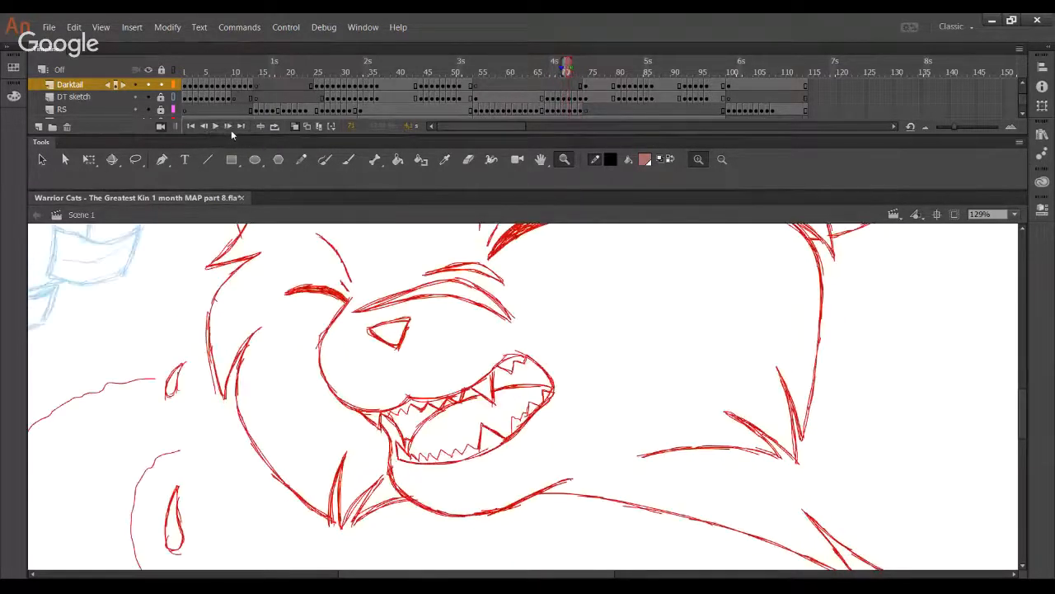
click(231, 129)
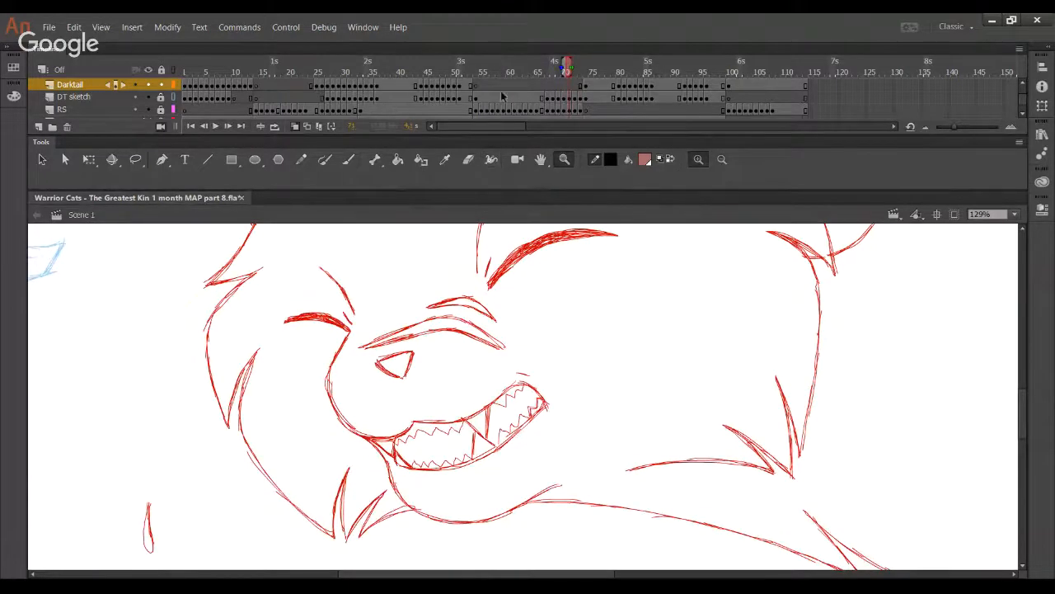
- Return to Darktail's partly inked frame 50 with the Pencil tool and review the face and body linework against the sketch
drag(565, 66, 454, 67)
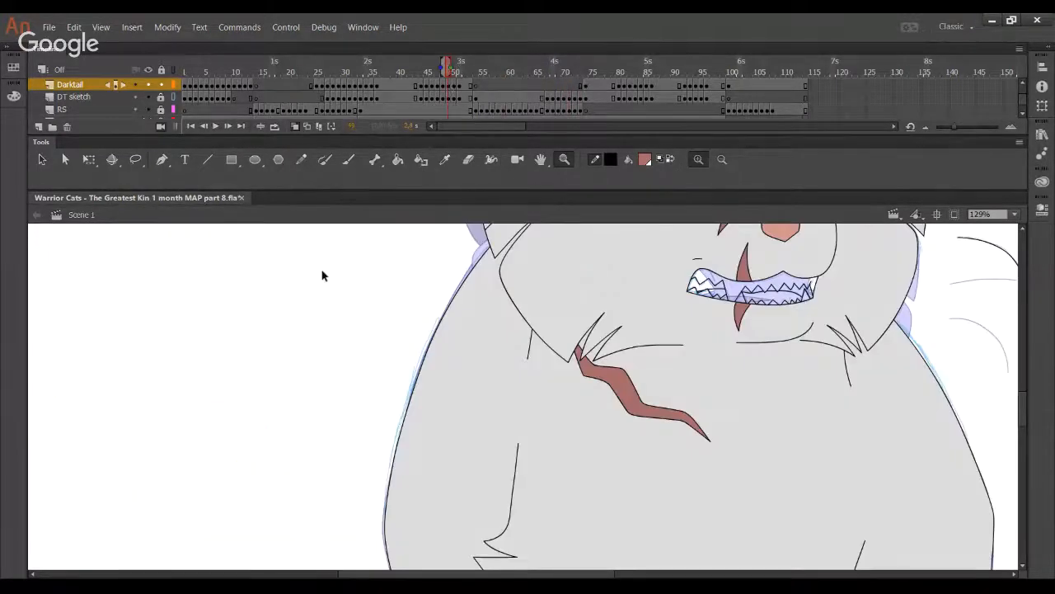
scroll(436, 358, right, 5)
click(303, 161)
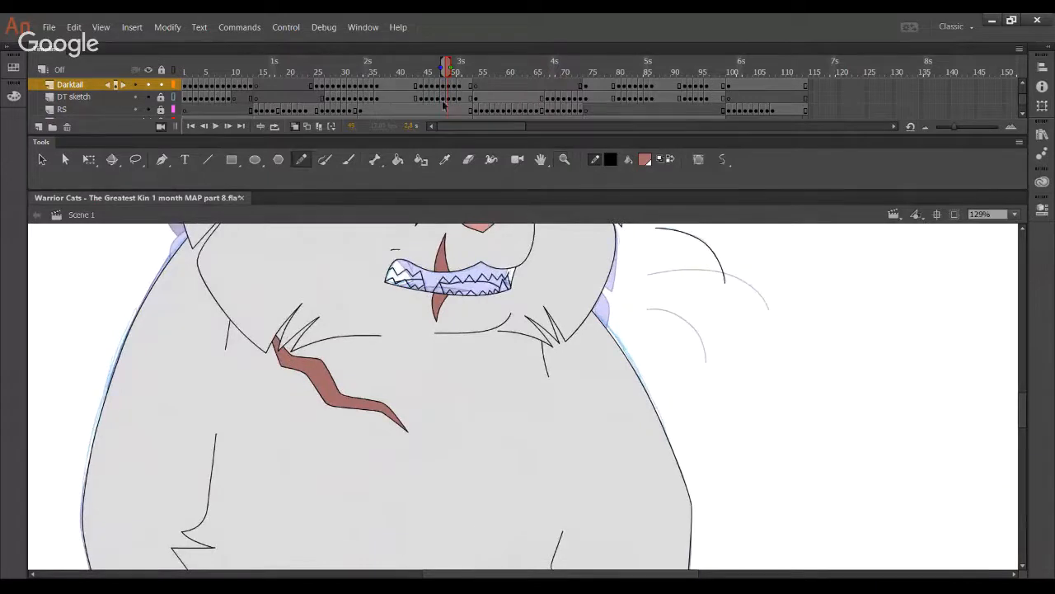
click(231, 127)
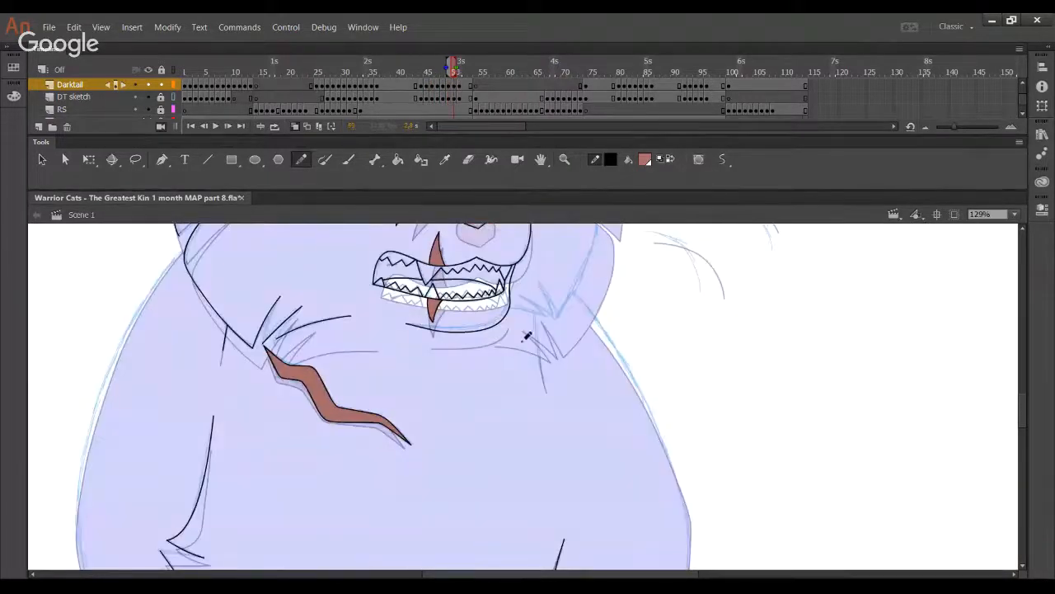
mouse_move(526, 331)
mouse_down()
mouse_move(498, 431)
mouse_move(528, 479)
mouse_up()
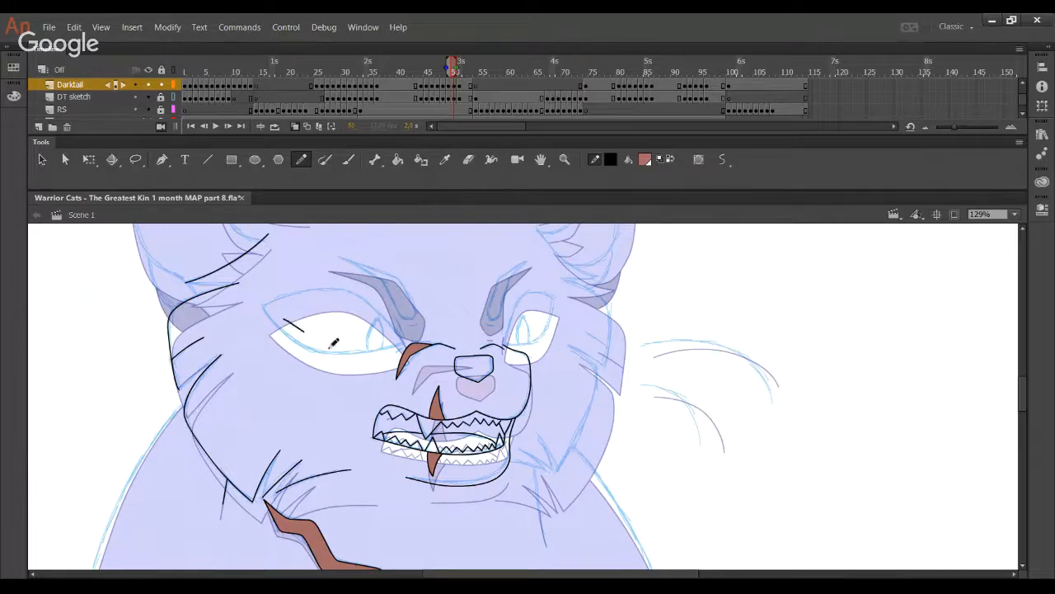
drag(446, 491, 446, 280)
drag(290, 561, 400, 351)
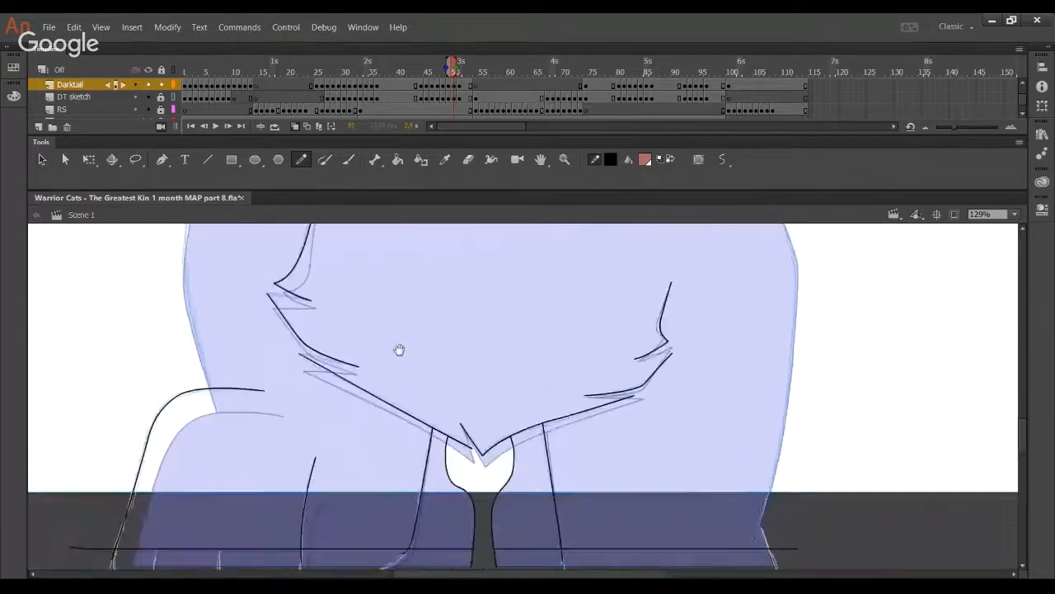
mouse_move(342, 242)
mouse_down()
mouse_move(398, 370)
mouse_move(386, 422)
mouse_move(372, 267)
mouse_up()
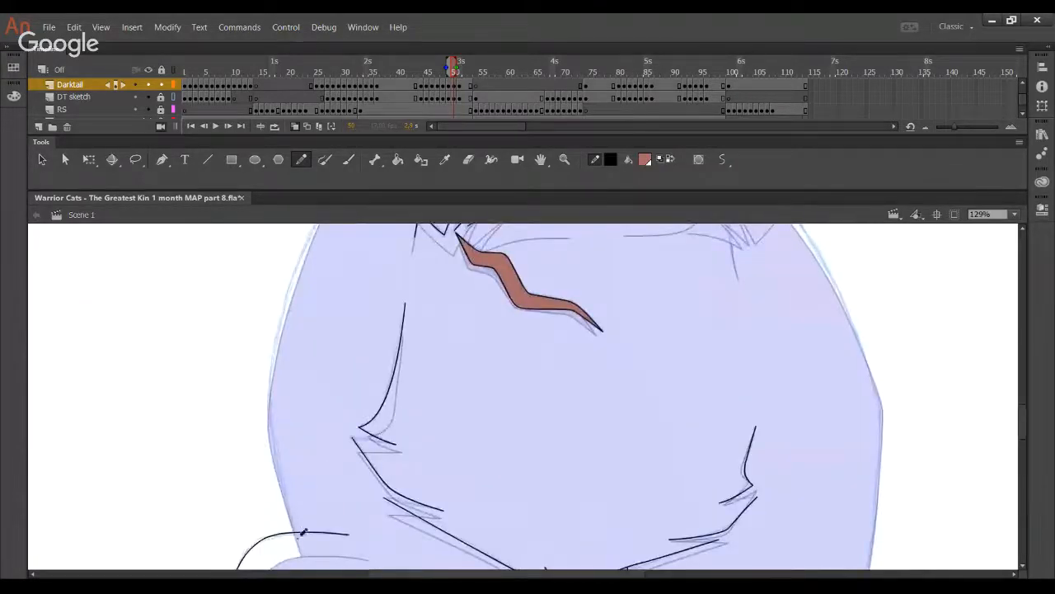
- Trace the outer body outline on the viewer's left from the hind leg up to the upper arm, redrawing the uneven first stroke
drag(302, 554, 265, 422)
key(ctrl+z)
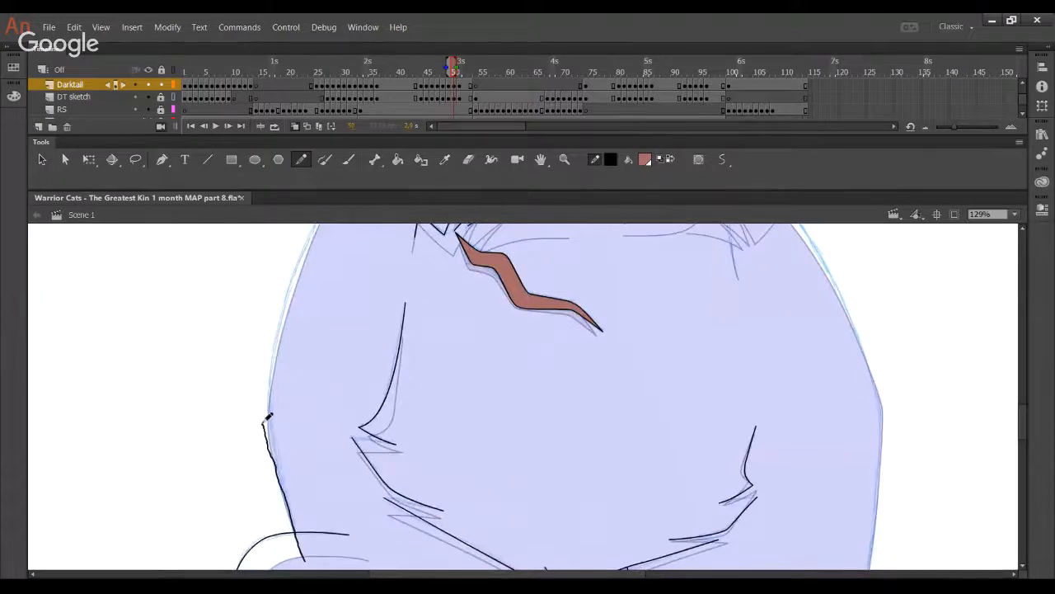
key(ctrl+z)
mouse_move(303, 544)
mouse_down()
mouse_move(275, 436)
mouse_move(273, 365)
mouse_move(312, 241)
mouse_up()
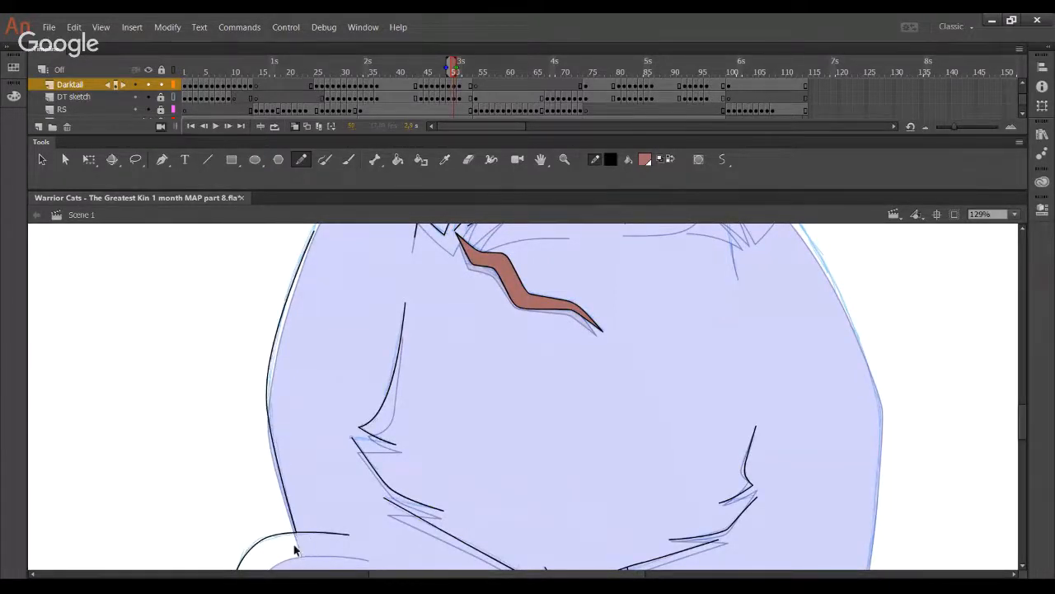
- Ink the shoulder line on the viewer's left up to the cheek fur, trim its overshoot and smooth it, checking with the DT sketch layer hidden
scroll(332, 437, up, 5)
mouse_move(280, 513)
mouse_down()
mouse_move(383, 297)
mouse_move(327, 394)
mouse_up()
key(ctrl+z)
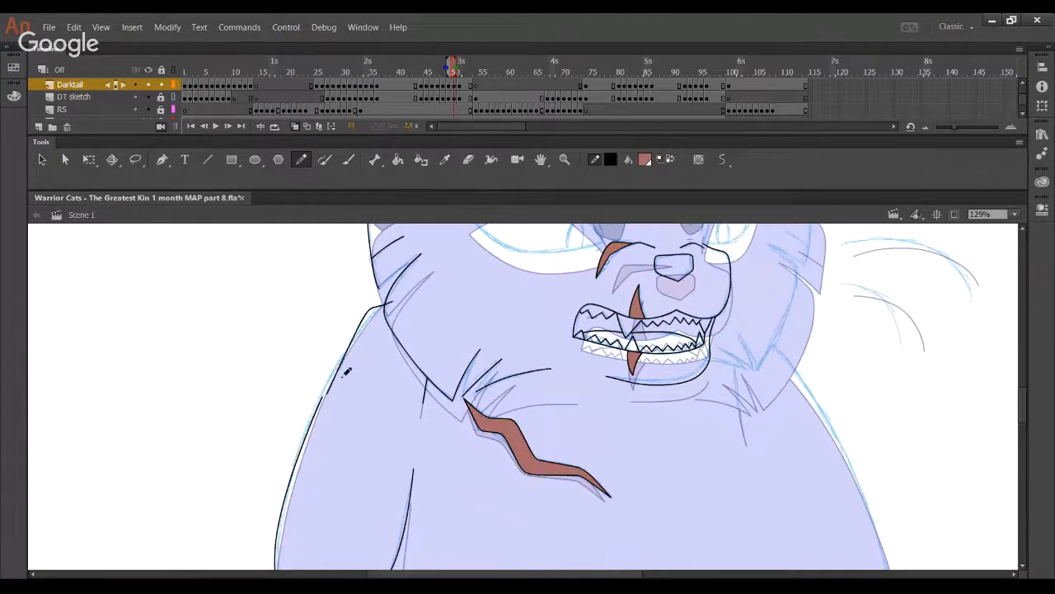
drag(365, 316, 378, 309)
click(391, 302)
key(Delete)
click(149, 97)
drag(328, 395, 325, 386)
drag(362, 323, 361, 321)
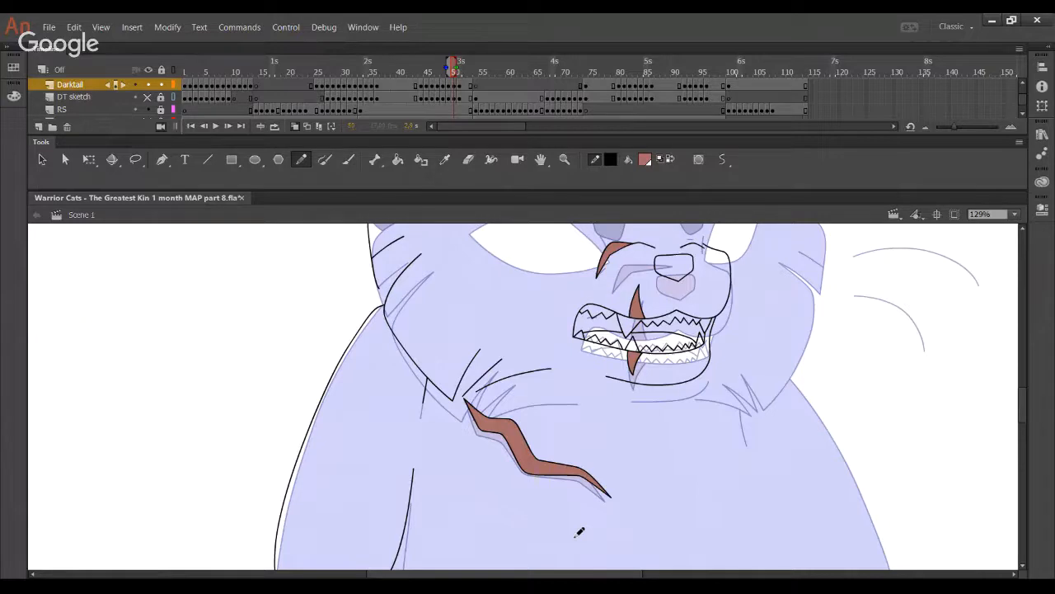
click(147, 98)
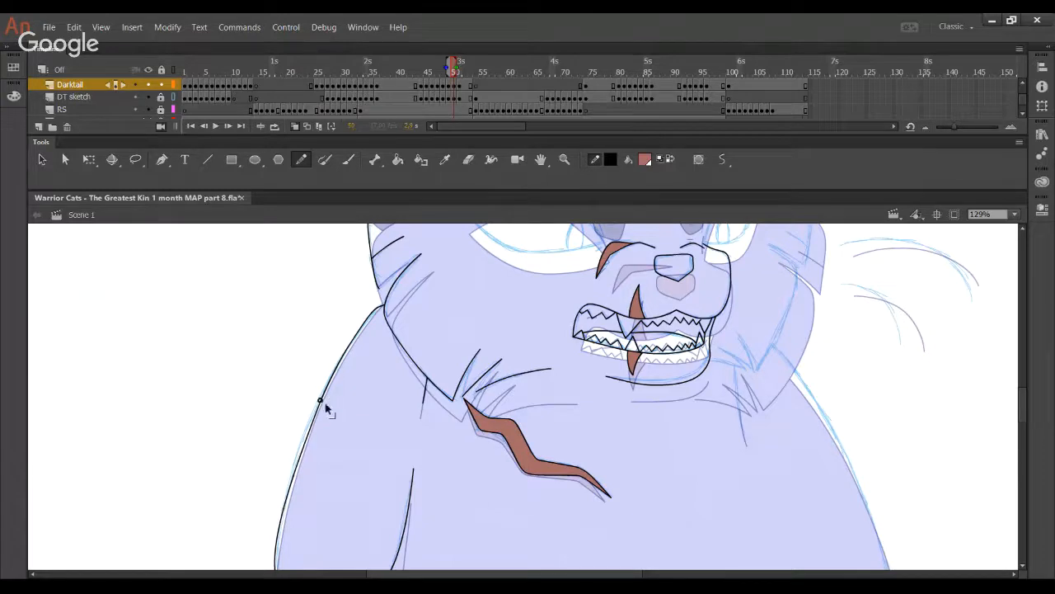
drag(325, 403, 313, 414)
- Trace the upper cheek outline below the ear on the viewer's right and add a short fur stroke inside it
mouse_move(548, 526)
mouse_down()
mouse_move(434, 443)
mouse_move(225, 386)
mouse_up()
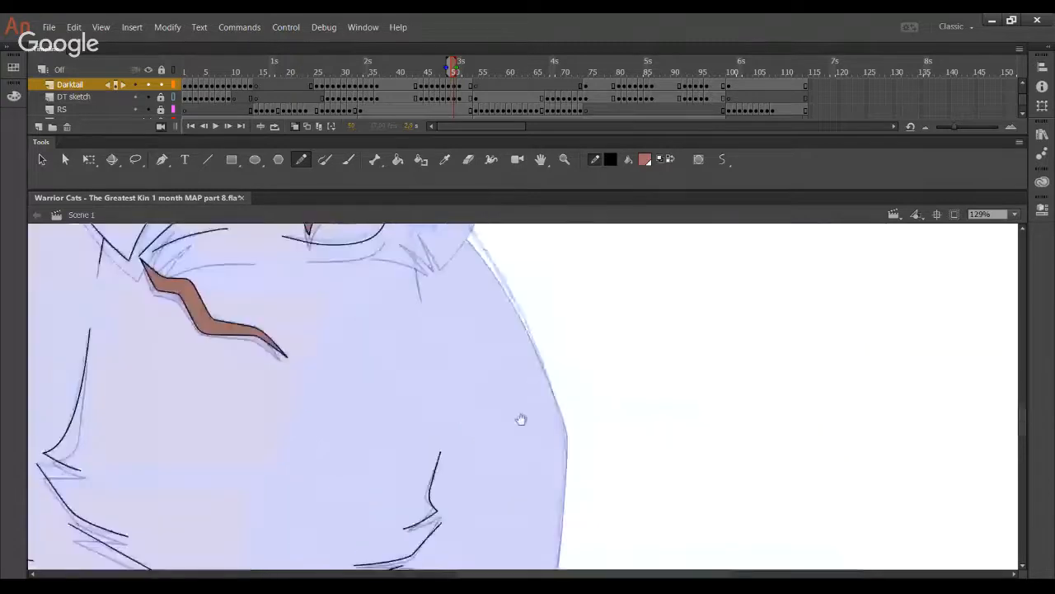
drag(465, 418, 462, 515)
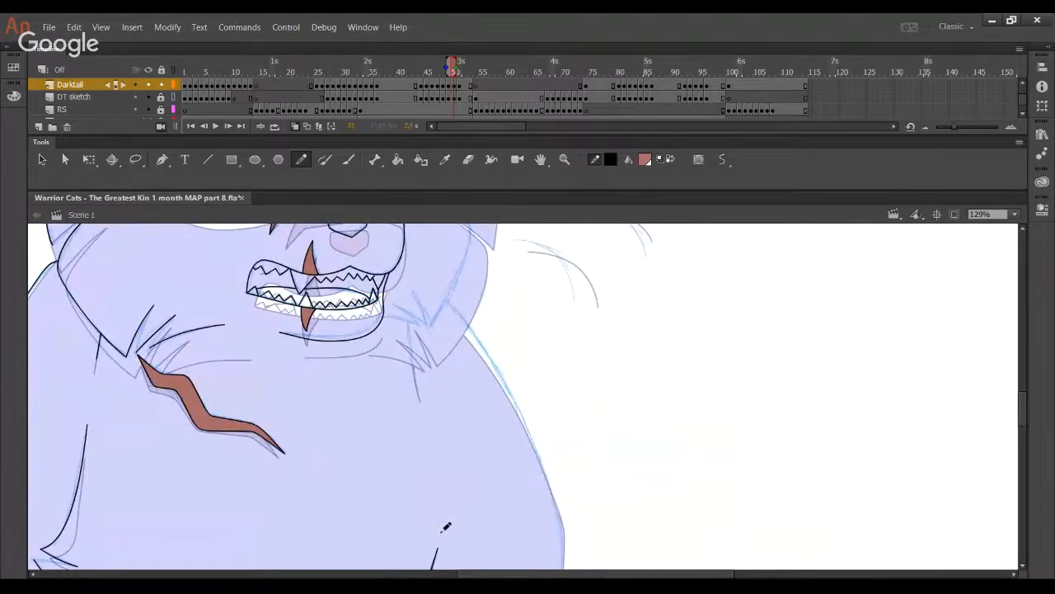
scroll(478, 295, up, 5)
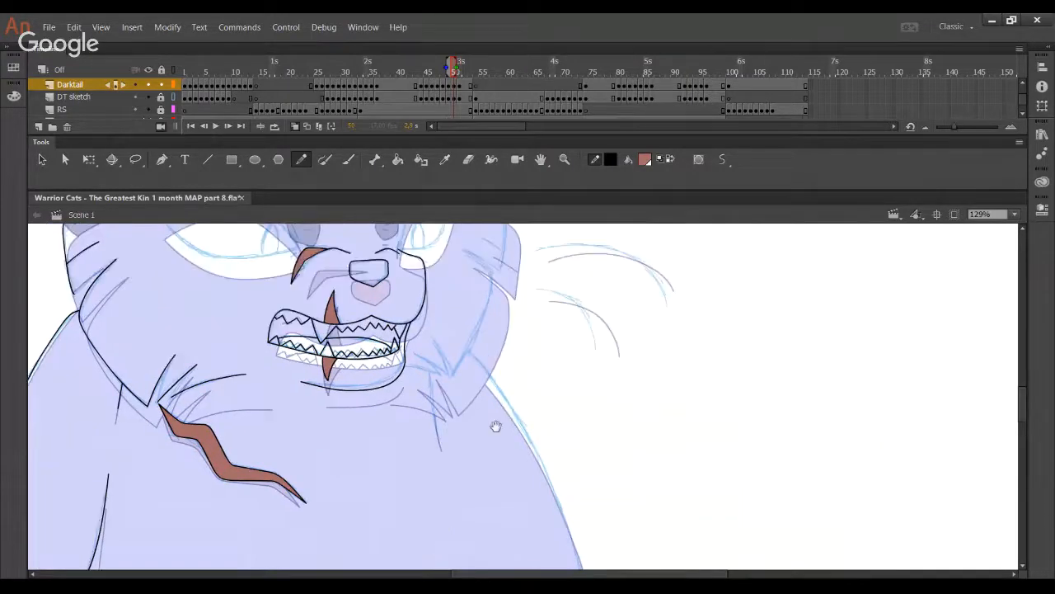
mouse_move(477, 299)
mouse_down()
mouse_move(521, 328)
mouse_move(519, 386)
mouse_up()
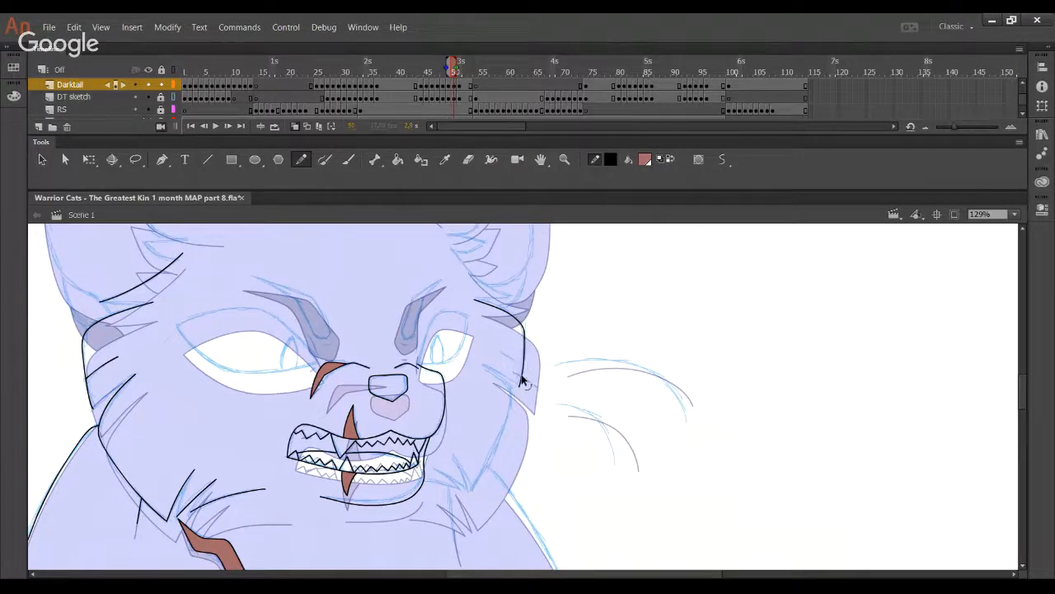
drag(524, 332, 523, 357)
mouse_move(488, 305)
mouse_down()
mouse_move(456, 293)
mouse_move(477, 303)
mouse_up()
key(Delete)
drag(503, 369, 564, 337)
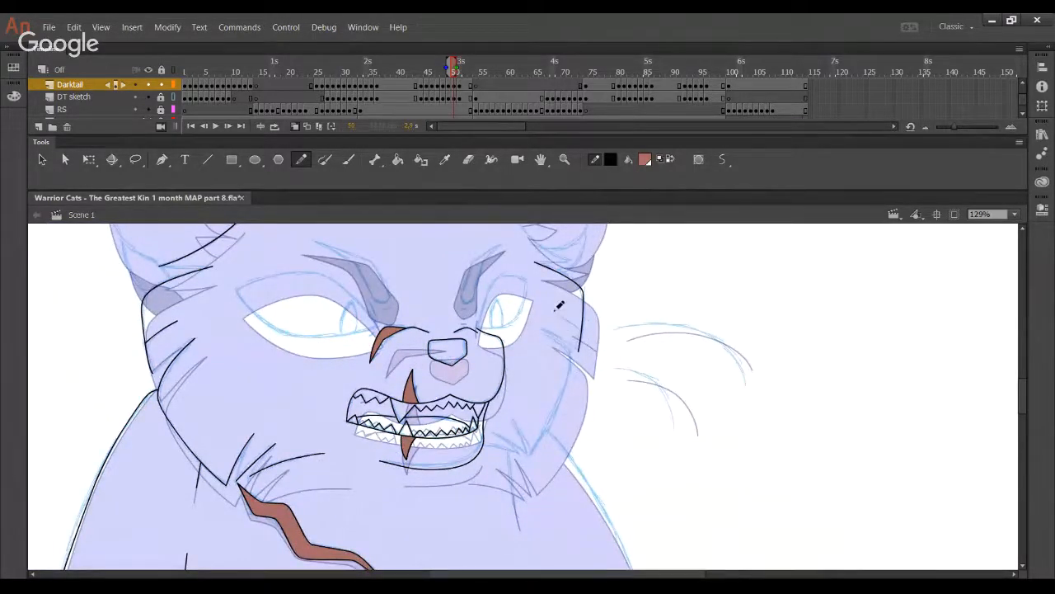
drag(555, 312, 582, 326)
- Trace the two curved whiskers beside the cheek on the viewer's right, redrawing the lower one until it is smooth
mouse_move(615, 328)
mouse_down()
mouse_move(701, 324)
mouse_move(731, 348)
mouse_move(747, 386)
mouse_move(739, 365)
mouse_up()
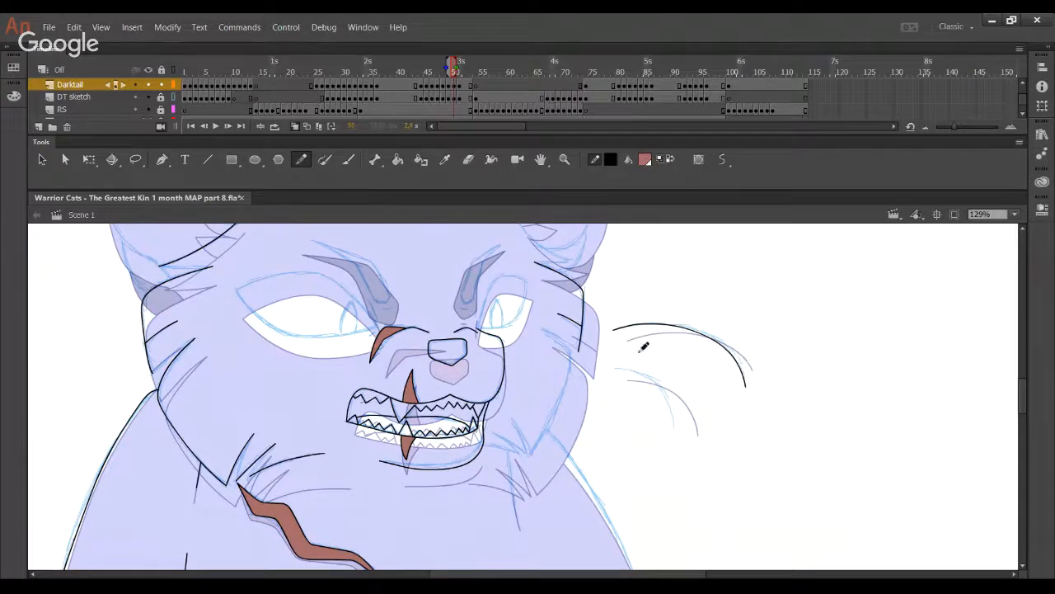
scroll(636, 351, down, 2)
mouse_move(615, 334)
mouse_down()
mouse_move(632, 338)
mouse_move(679, 397)
mouse_up()
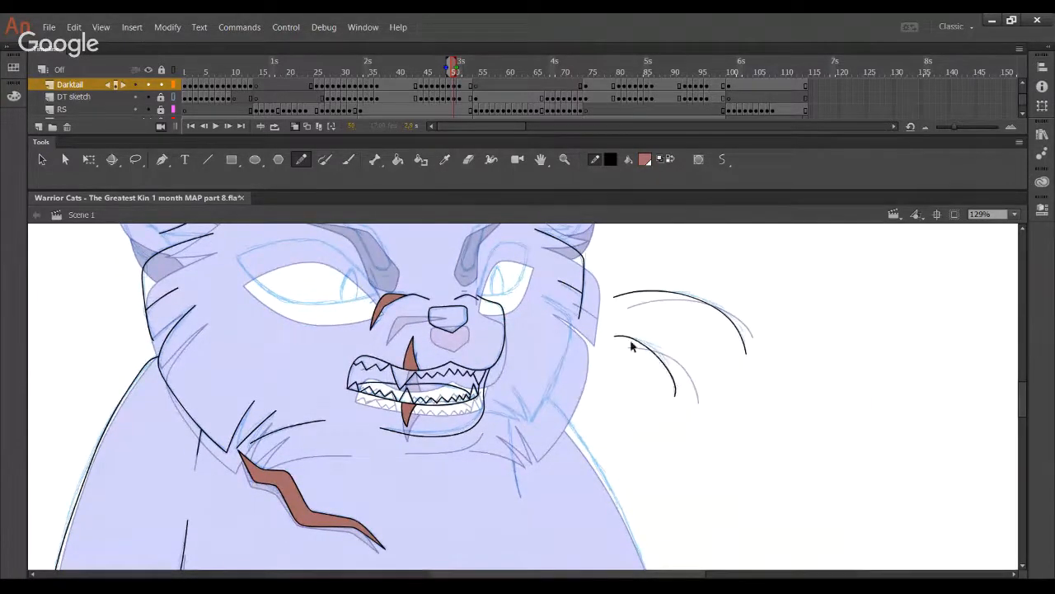
key(ctrl+z)
mouse_move(615, 337)
mouse_down()
mouse_move(667, 359)
mouse_move(676, 396)
mouse_up()
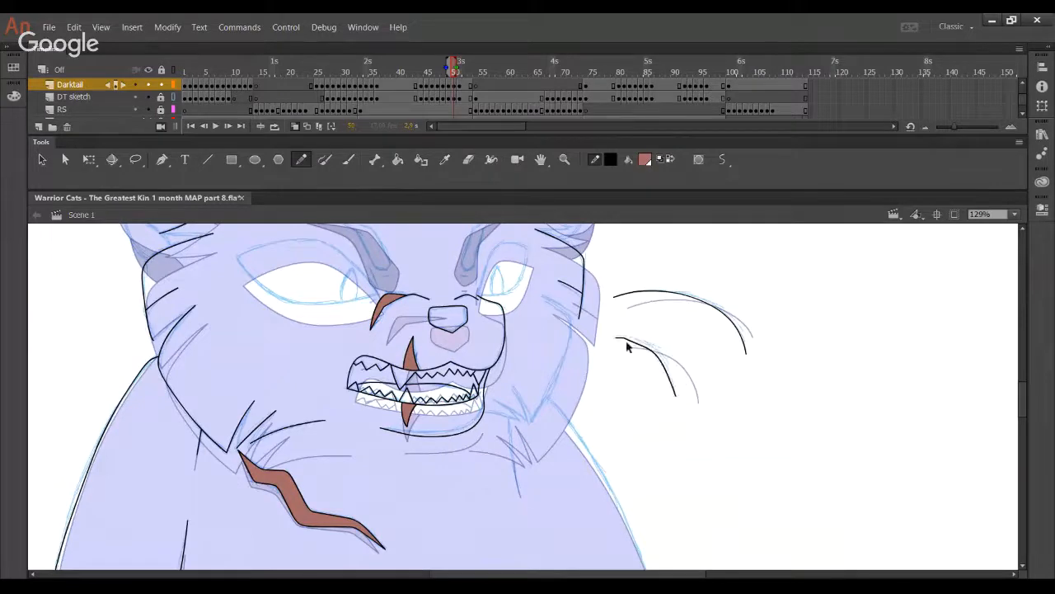
key(ctrl+z)
mouse_move(615, 335)
mouse_down()
mouse_move(672, 382)
mouse_move(674, 397)
mouse_move(671, 368)
mouse_move(615, 335)
mouse_move(631, 338)
mouse_up()
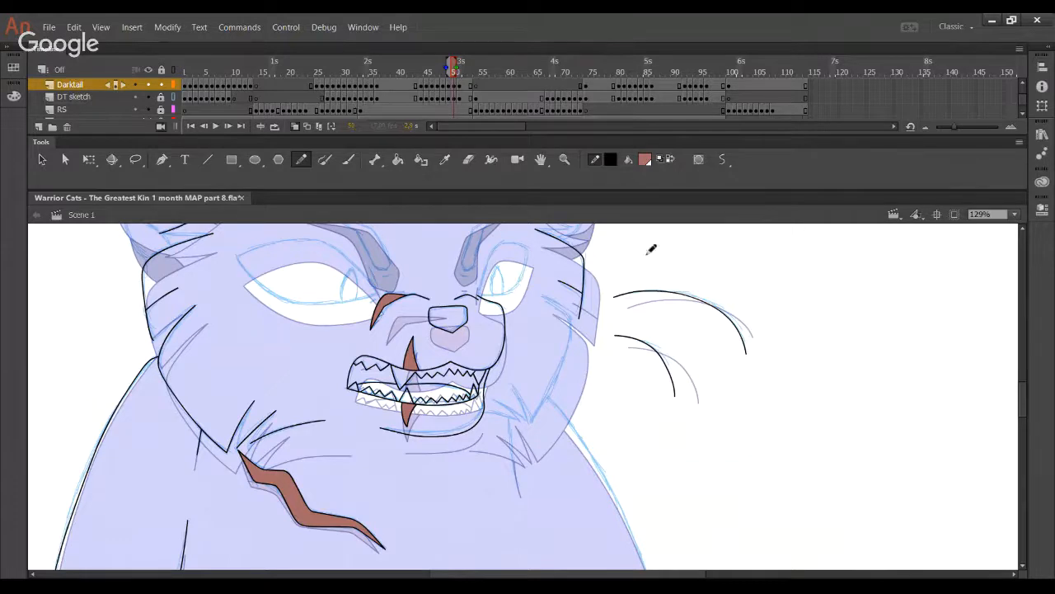
- Enlarge the muzzle area and trace the lower cheek outline on the viewer's right, curving it down to the cheek-fur tip
click(564, 159)
drag(404, 269, 627, 508)
key(shift+y)
drag(567, 262, 618, 298)
key(ctrl+z)
mouse_move(563, 260)
mouse_down()
mouse_move(619, 303)
mouse_move(594, 381)
mouse_move(532, 493)
mouse_up()
key(ctrl+z)
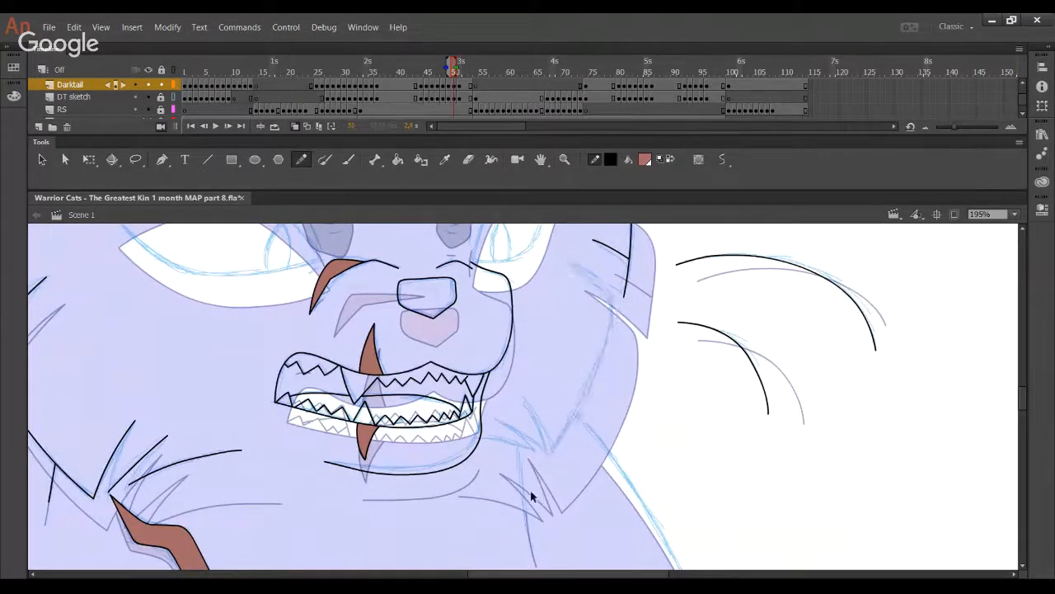
mouse_move(585, 261)
mouse_down()
mouse_move(620, 315)
mouse_move(576, 417)
mouse_move(503, 525)
mouse_up()
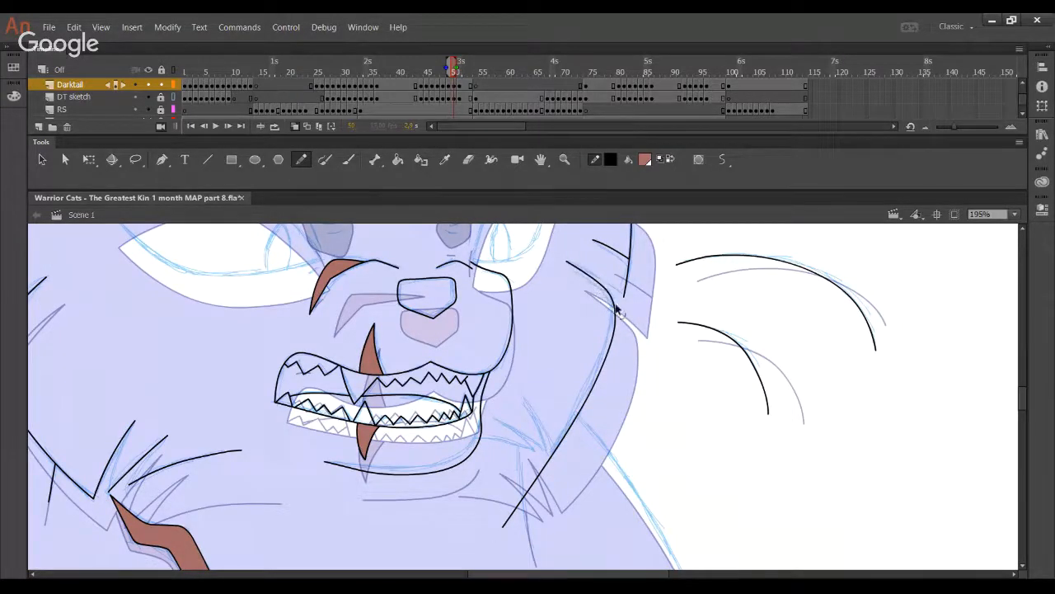
drag(614, 305, 603, 291)
- Draw the inner edge of the cheek-fur tip on the viewer's right and trim both lines where they cross
drag(521, 399, 565, 504)
ctrl+click(547, 465)
key(Delete)
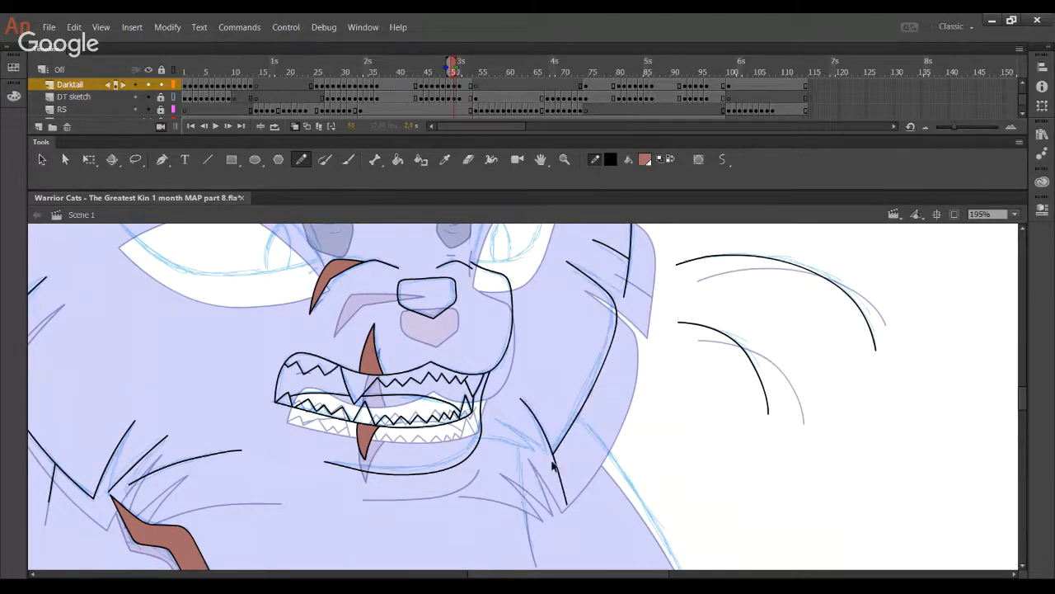
ctrl+click(559, 473)
key(Delete)
- Add the fur strokes between the chin and the cheek tip on the viewer's right, deleting the excess inside the jaw
drag(578, 493, 581, 463)
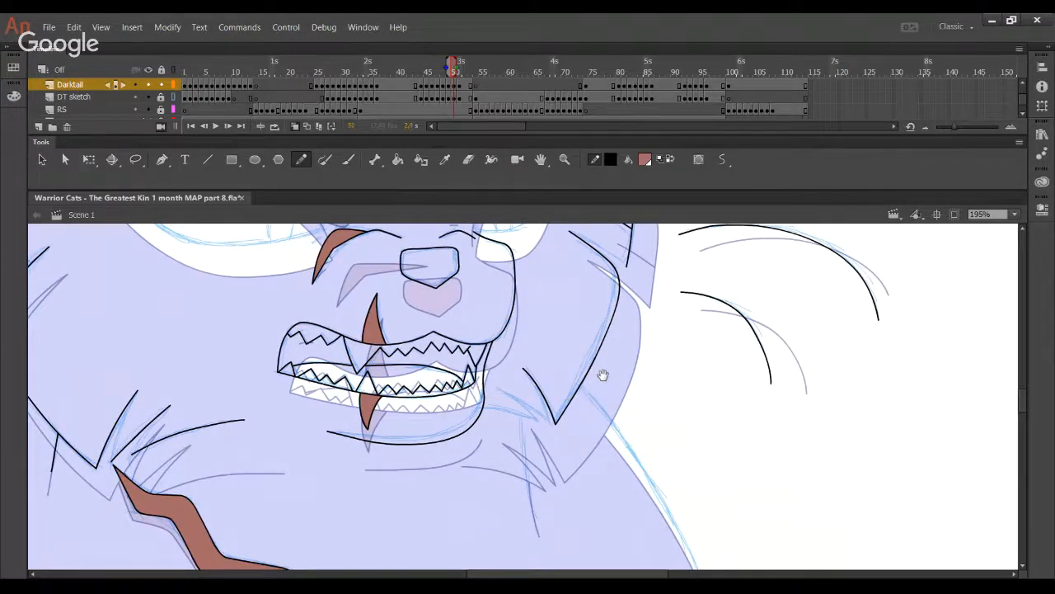
drag(603, 375, 636, 272)
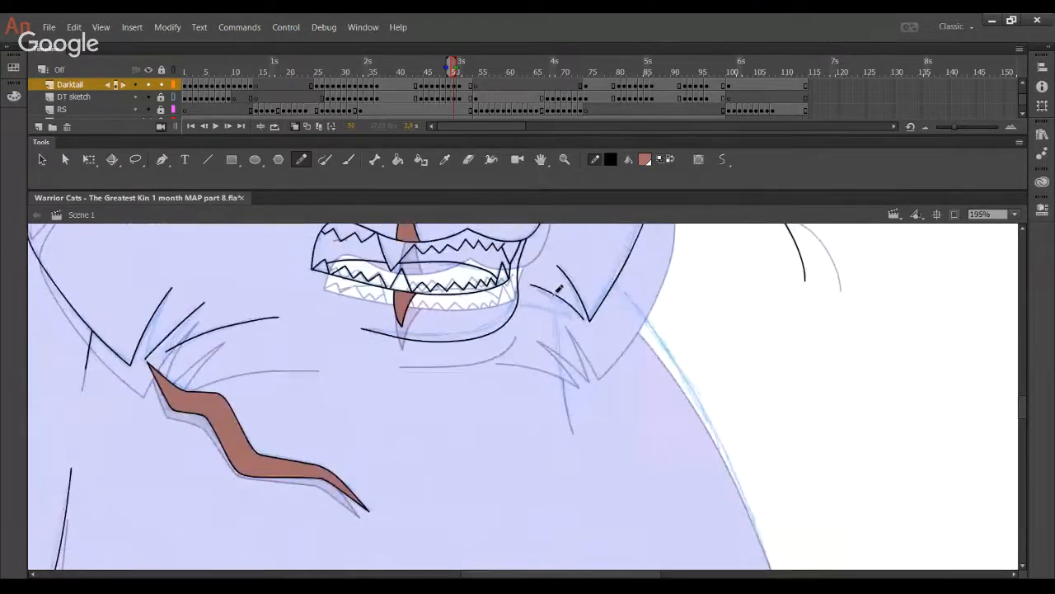
drag(568, 305, 574, 320)
key(ctrl+z)
mouse_move(504, 306)
mouse_down()
mouse_move(572, 318)
mouse_move(555, 311)
mouse_up()
ctrl+click(507, 307)
key(Delete)
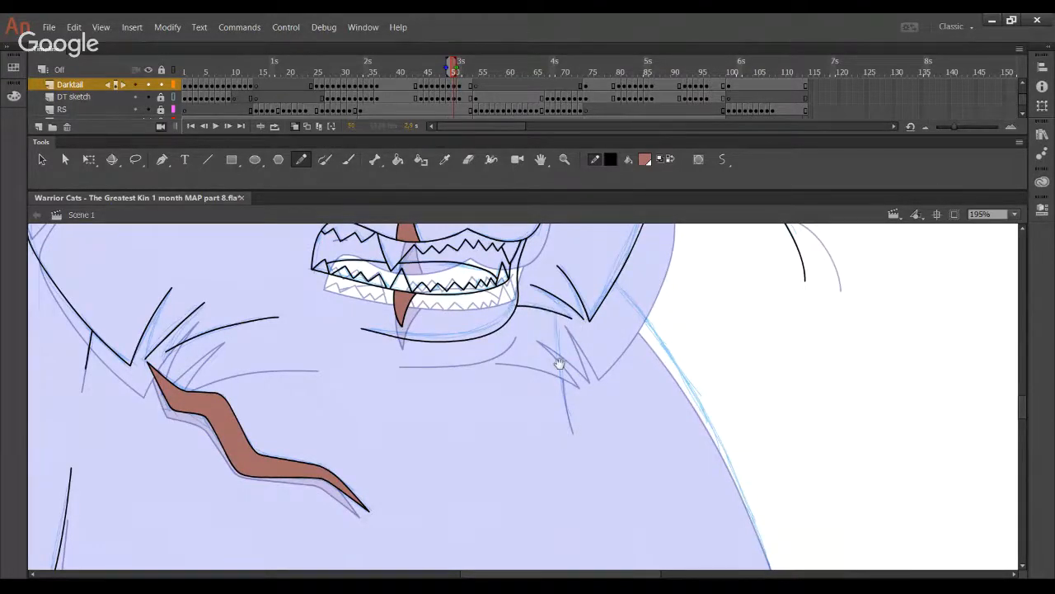
- Trace the short neck line below the cheek fur on the viewer's right and trim the part overlapping the fur
drag(560, 363, 562, 310)
mouse_move(558, 255)
mouse_down()
mouse_move(568, 342)
mouse_move(556, 224)
mouse_up()
key(ctrl+z)
ctrl+click(556, 251)
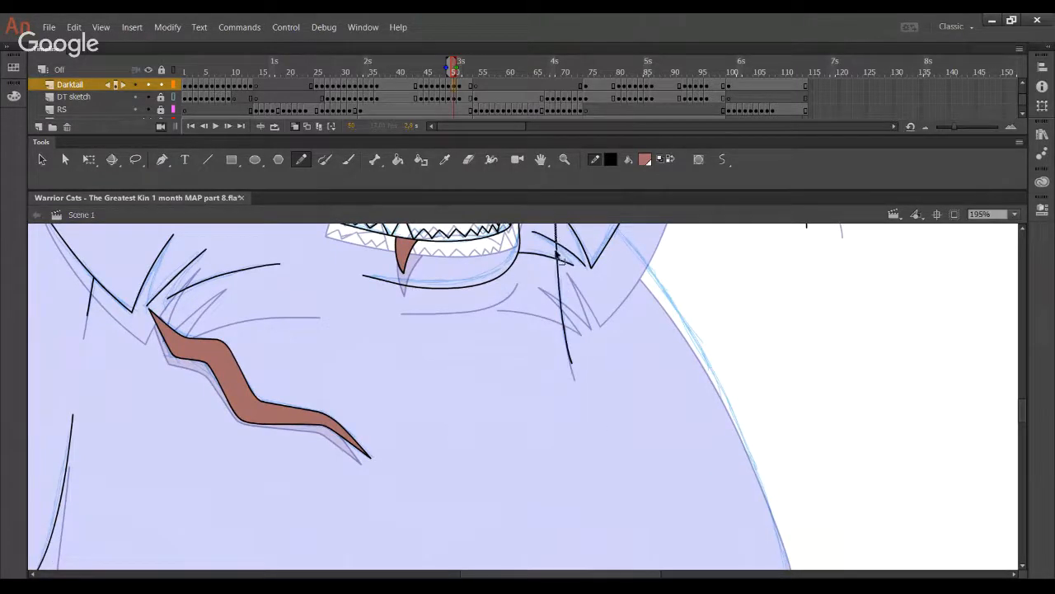
key(Delete)
- Trace the fur line at the base of the ear on the viewer's right, above the cheek outline
drag(577, 290, 580, 410)
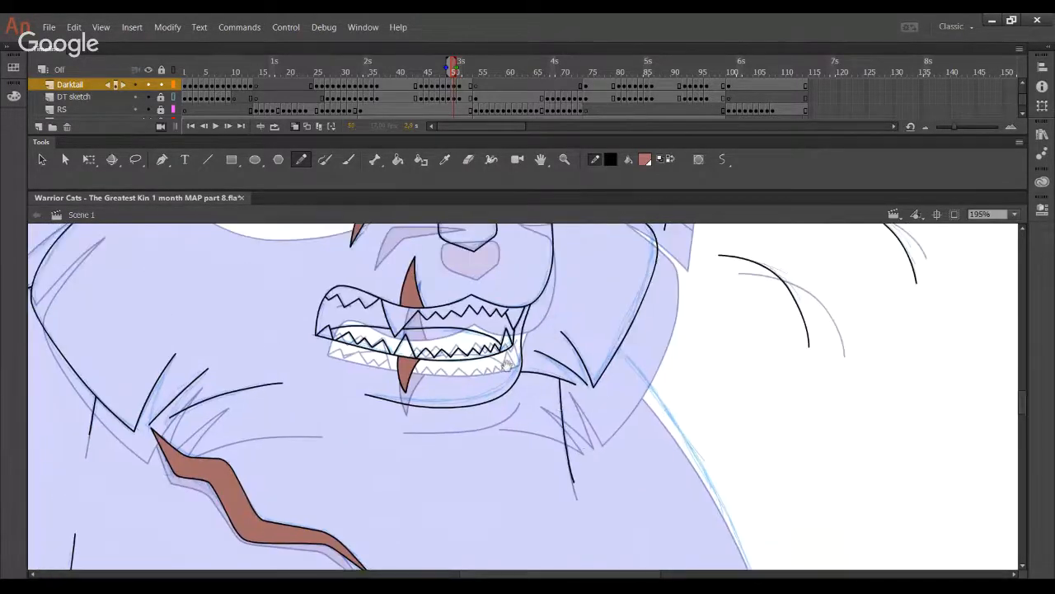
drag(572, 481, 491, 318)
drag(577, 554, 485, 280)
drag(511, 509, 627, 391)
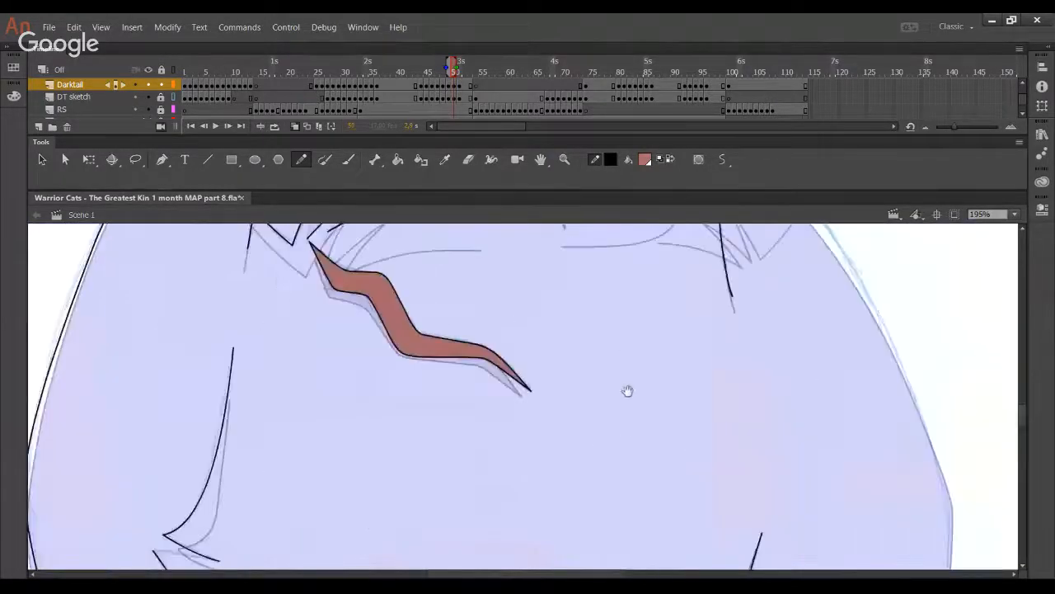
drag(660, 256, 654, 542)
drag(634, 288, 691, 390)
drag(673, 283, 628, 443)
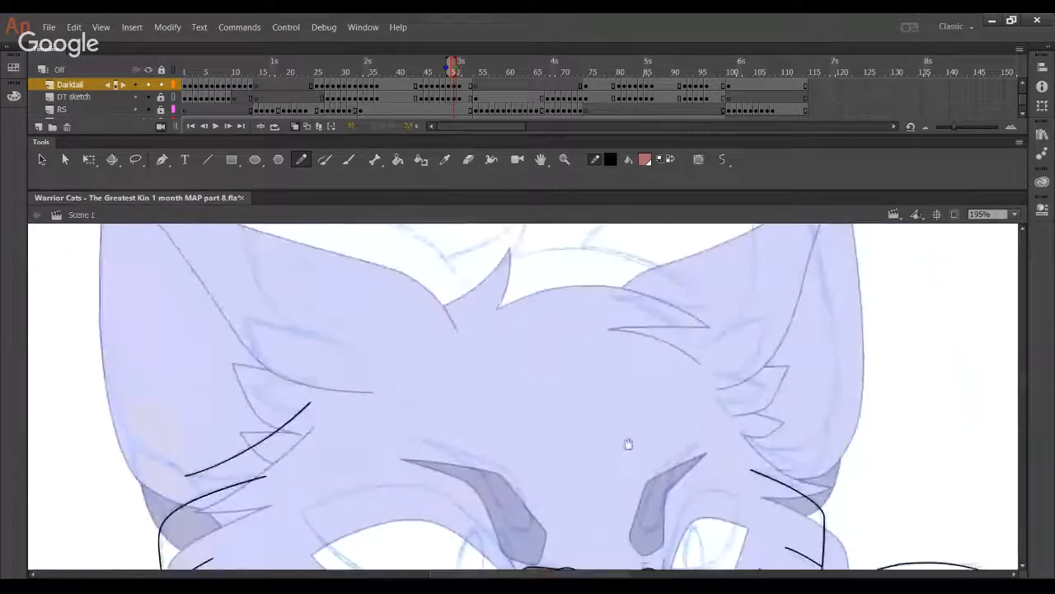
mouse_move(713, 393)
mouse_down()
mouse_move(749, 430)
mouse_move(809, 468)
mouse_up()
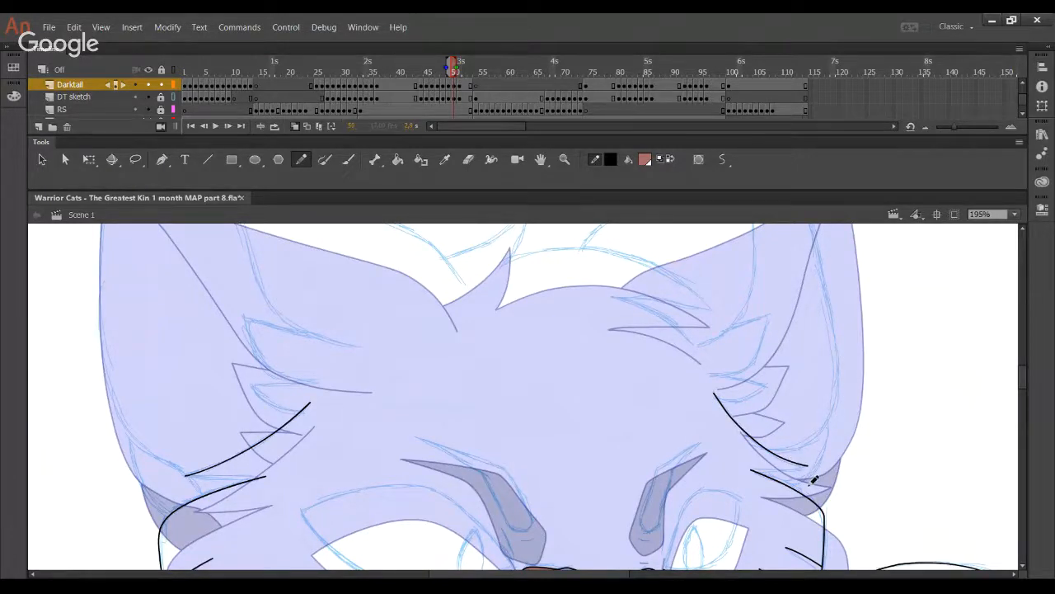
- Trace the curved inner edge of the ear on the viewer's left, from the forehead fur past the ear tip
scroll(610, 481, up, 5)
scroll(610, 481, left, 5)
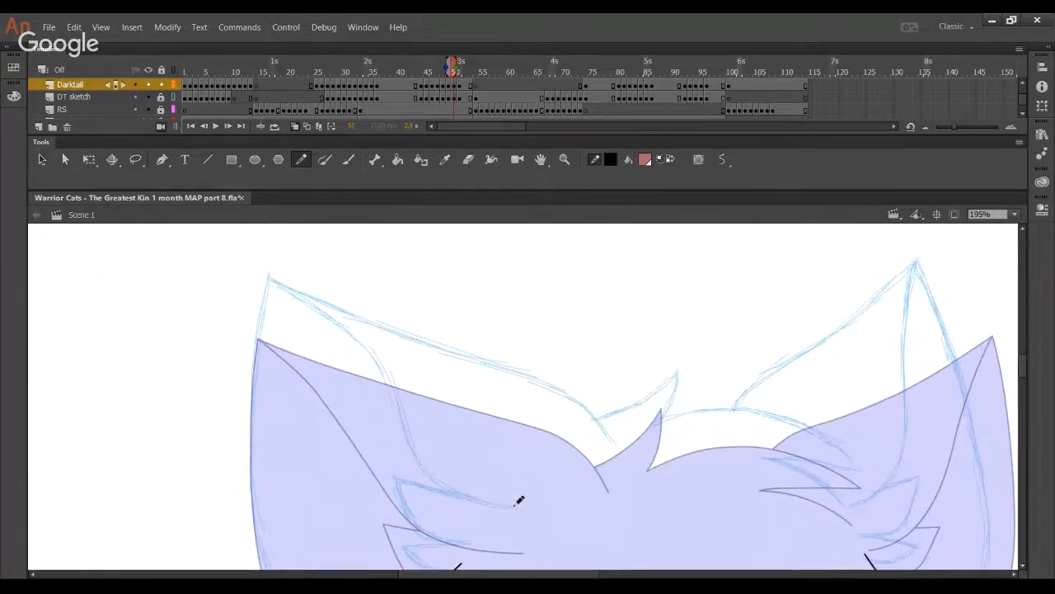
mouse_move(513, 505)
mouse_down()
mouse_move(421, 461)
mouse_move(359, 334)
mouse_move(321, 300)
mouse_move(237, 265)
mouse_up()
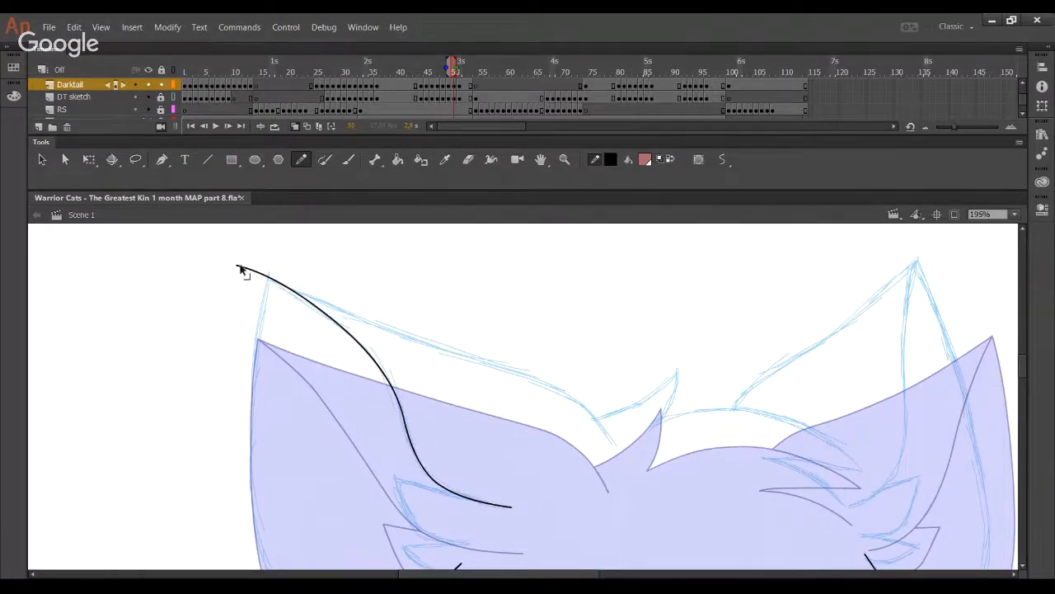
scroll(317, 342, down, 3)
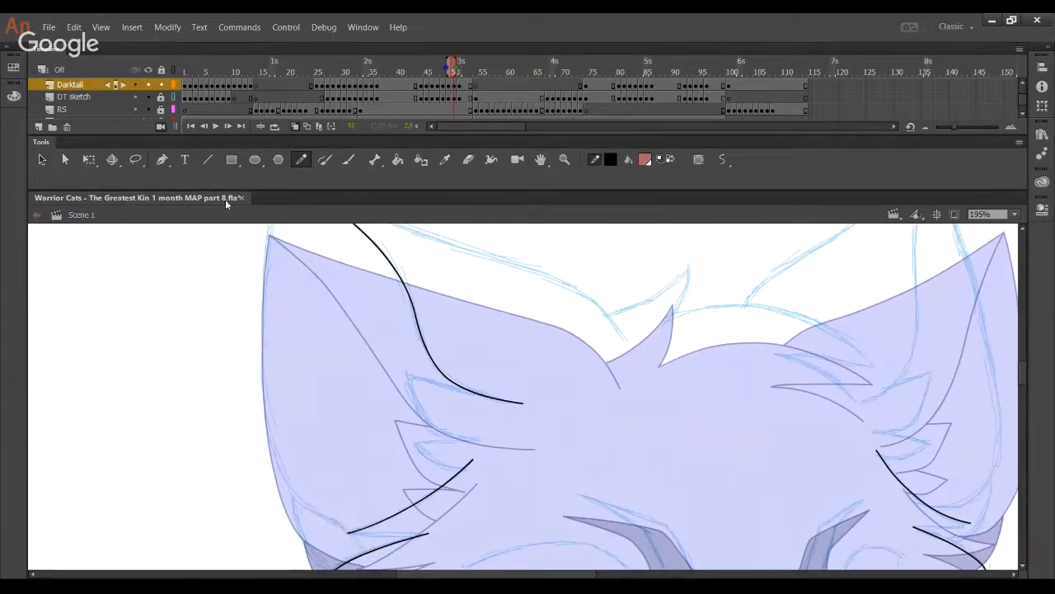
scroll(537, 415, up, 4)
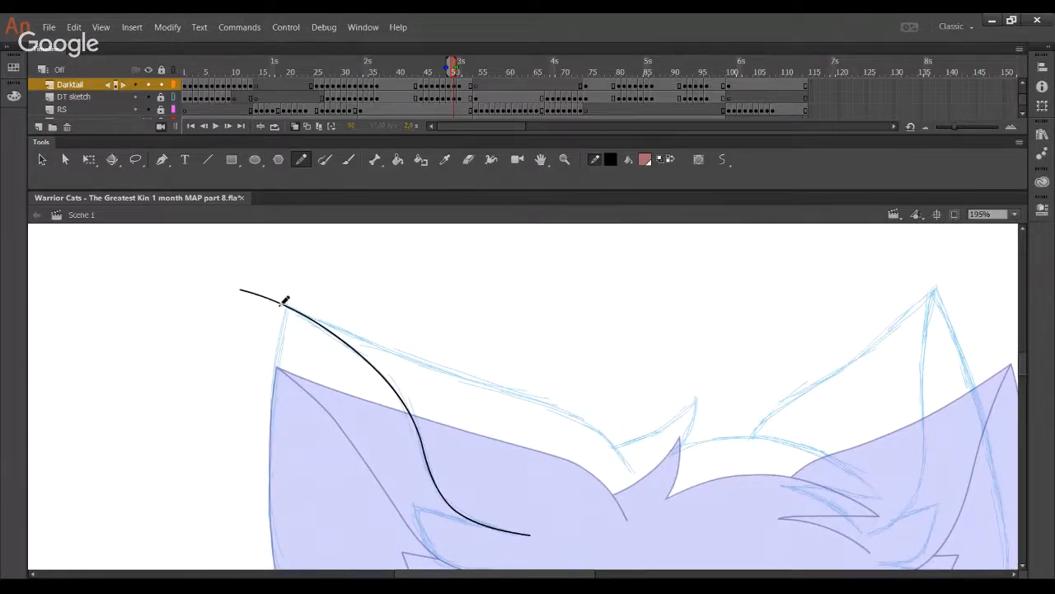
- Trace the upper edge of the ear on the viewer's left from near its tip down to the forehead, replacing the misaligned strokes
drag(281, 305, 529, 388)
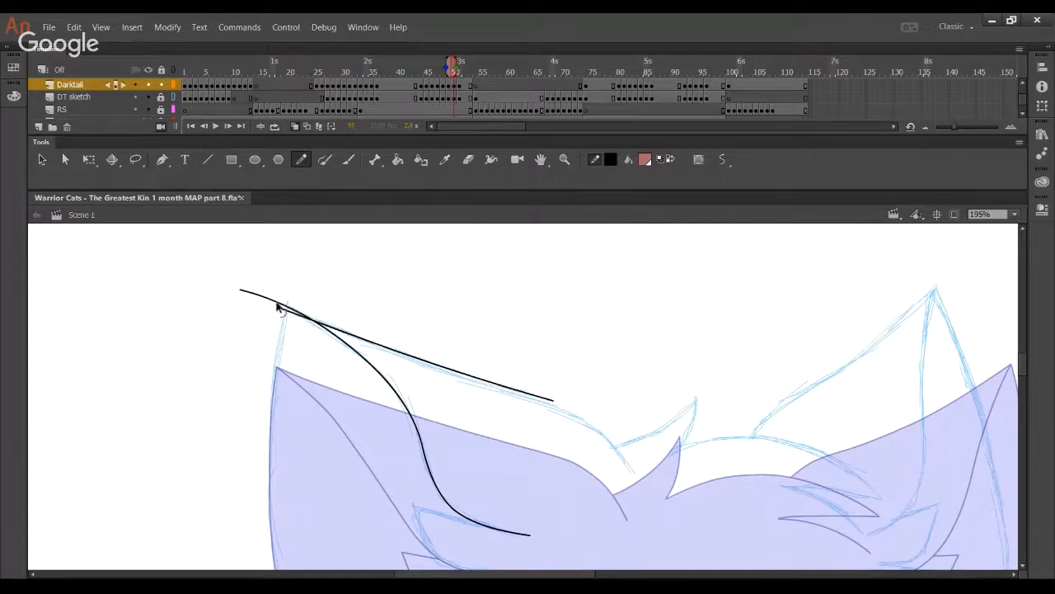
key(ctrl+z)
drag(281, 303, 552, 401)
key(ctrl+z)
mouse_move(319, 316)
mouse_down()
mouse_move(596, 414)
mouse_move(627, 447)
mouse_move(633, 473)
mouse_move(610, 441)
mouse_up()
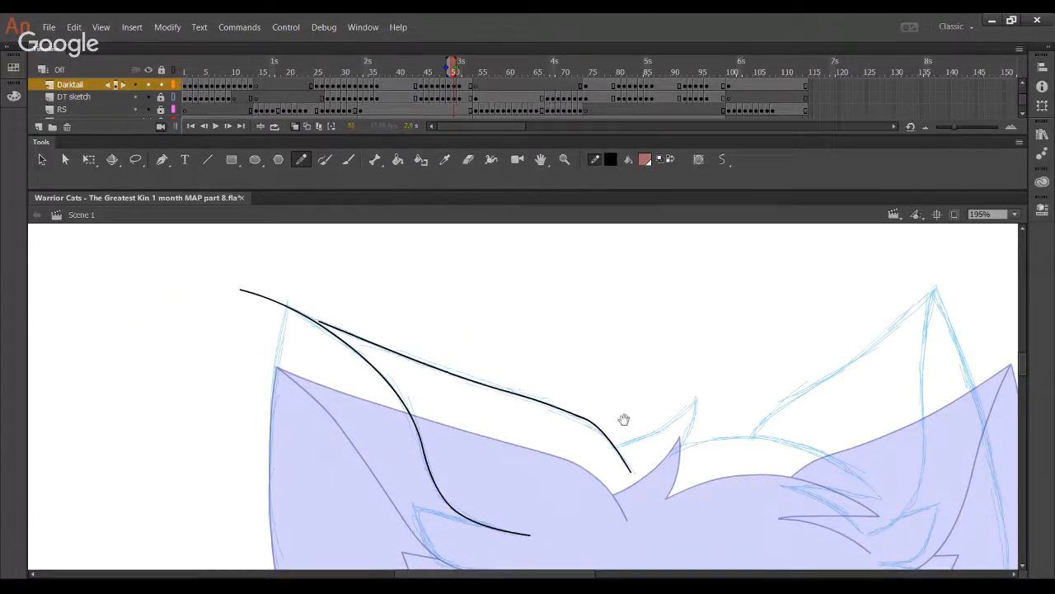
- Draw the first edge of the head tuft up to its tip, curve it to the sketch and trim its overshoot at the ear line
mouse_move(625, 422)
mouse_down()
mouse_move(473, 337)
mouse_move(432, 342)
mouse_up()
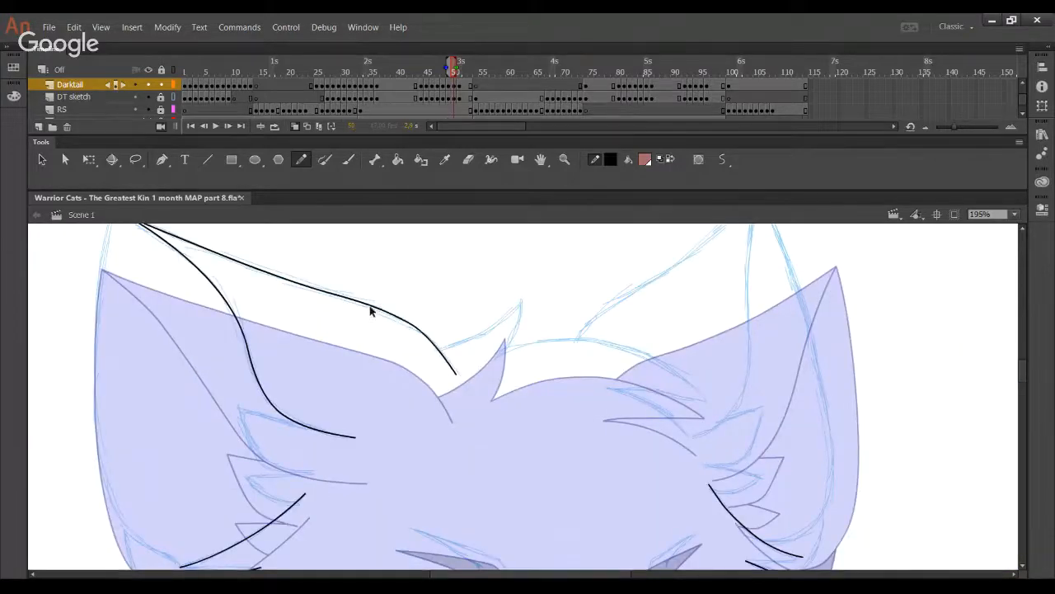
mouse_move(413, 360)
mouse_down()
mouse_move(494, 325)
mouse_move(521, 299)
mouse_up()
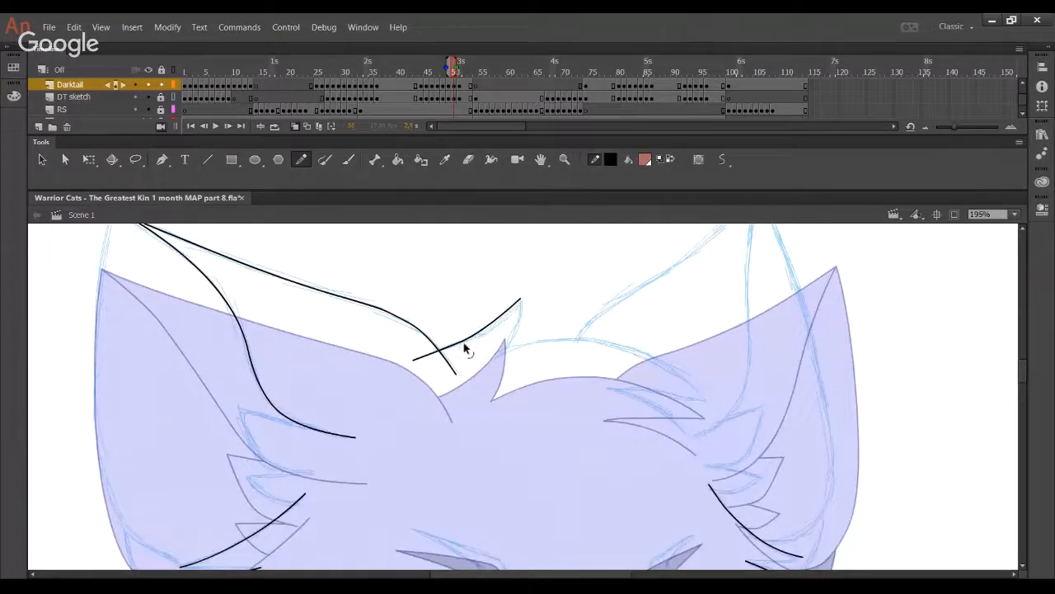
drag(463, 343, 500, 323)
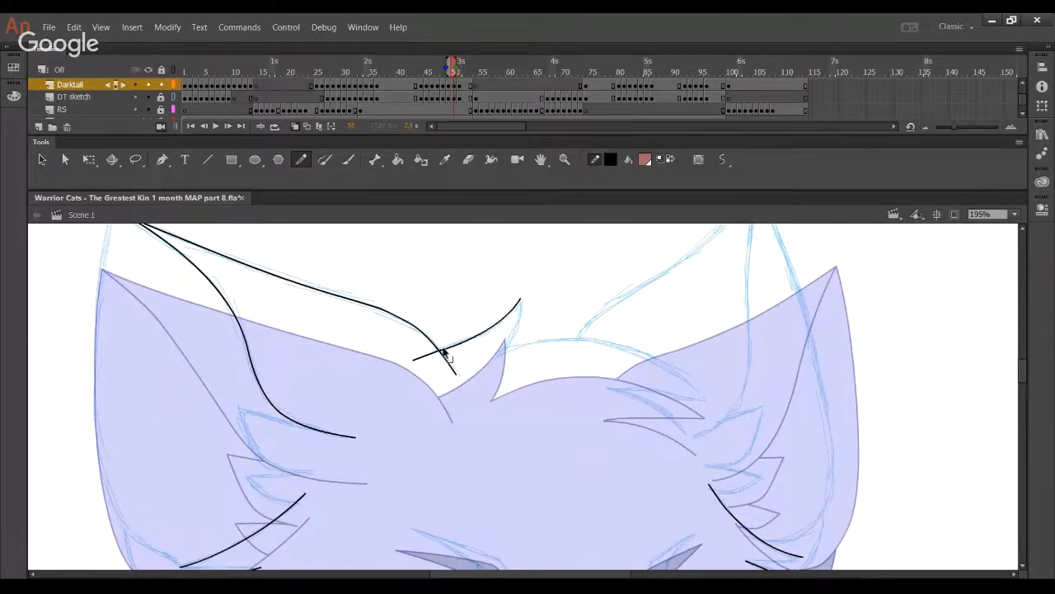
ctrl+click(416, 359)
key(Delete)
drag(467, 416, 329, 407)
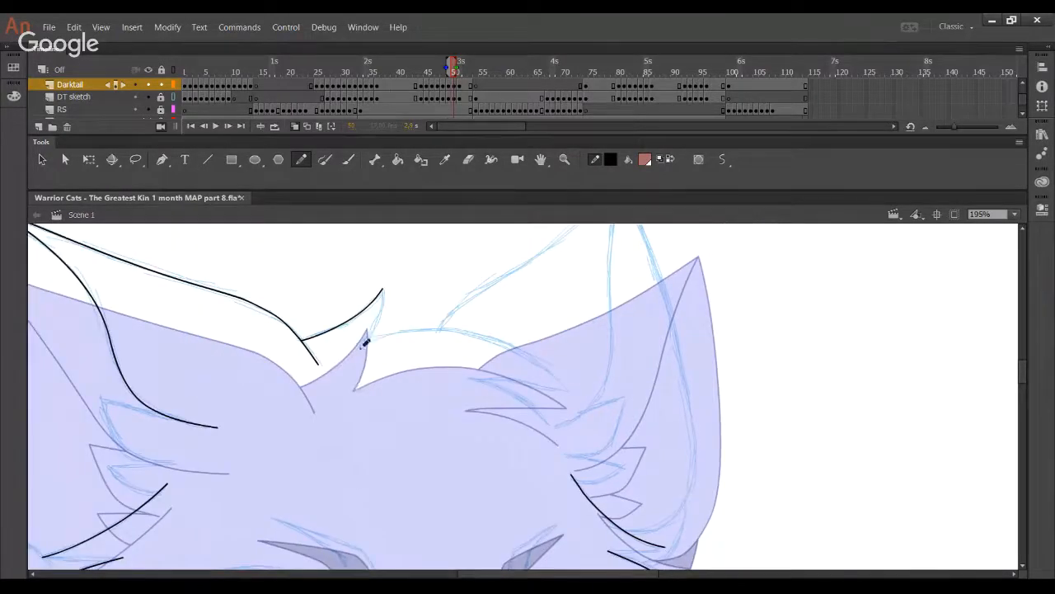
- Trace the top-of-head curve from the tuft towards the ear on the viewer's right and the shorter fur stroke beneath it
mouse_move(486, 336)
mouse_down()
mouse_move(575, 386)
mouse_move(493, 338)
mouse_move(357, 350)
mouse_move(410, 332)
mouse_up()
key(ctrl+z)
mouse_move(496, 347)
mouse_down()
mouse_move(523, 354)
mouse_move(463, 350)
mouse_move(456, 336)
mouse_move(486, 337)
mouse_move(532, 386)
mouse_move(504, 352)
mouse_up()
key(ctrl+z)
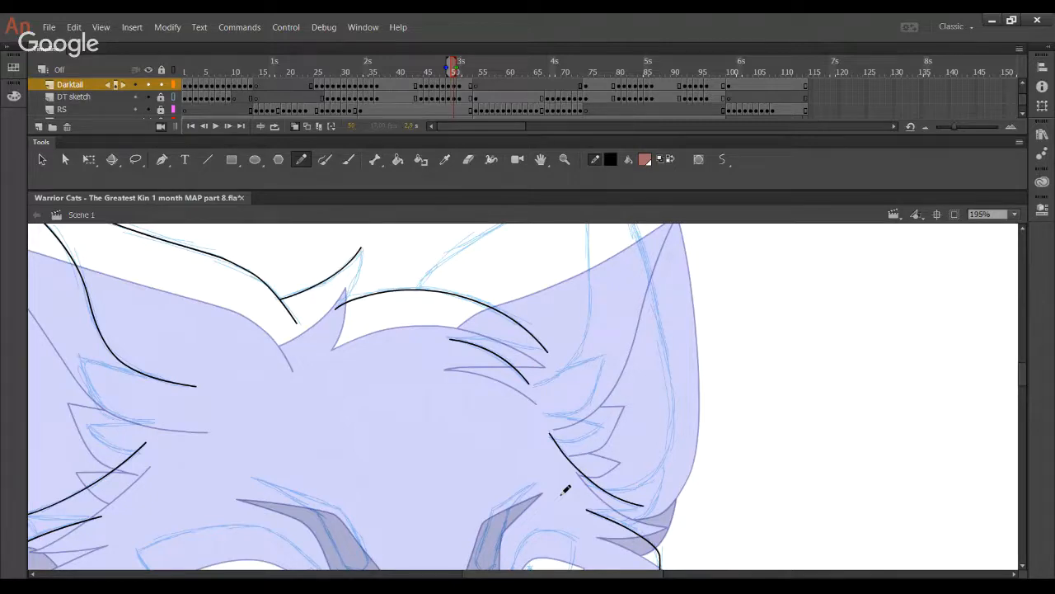
- Draw the lower edge of the upper inner-ear fur tuft on the viewer's left and bend it to the sketch
key(space)
drag(411, 382, 431, 393)
drag(563, 431, 656, 341)
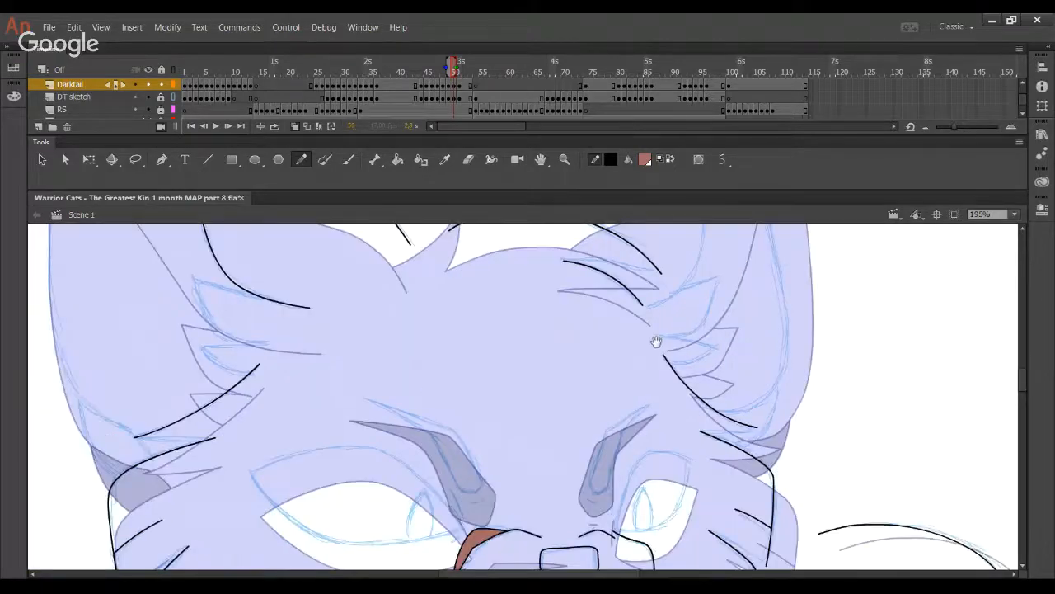
drag(171, 397, 365, 450)
mouse_move(456, 428)
mouse_down()
mouse_move(426, 472)
mouse_move(385, 427)
mouse_move(346, 326)
mouse_up()
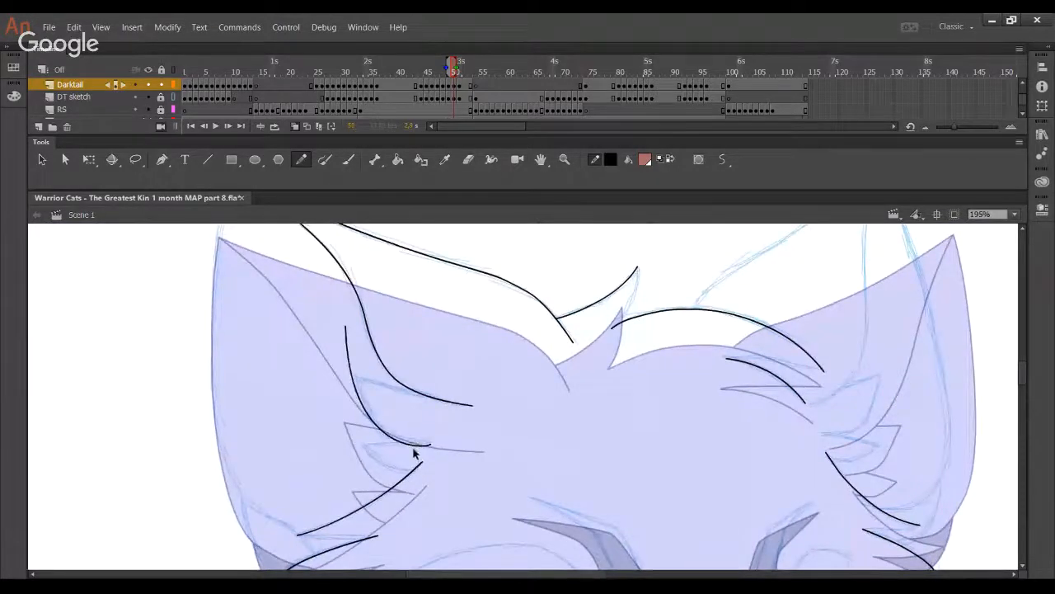
mouse_move(414, 448)
mouse_down()
mouse_move(365, 412)
mouse_move(371, 419)
mouse_up()
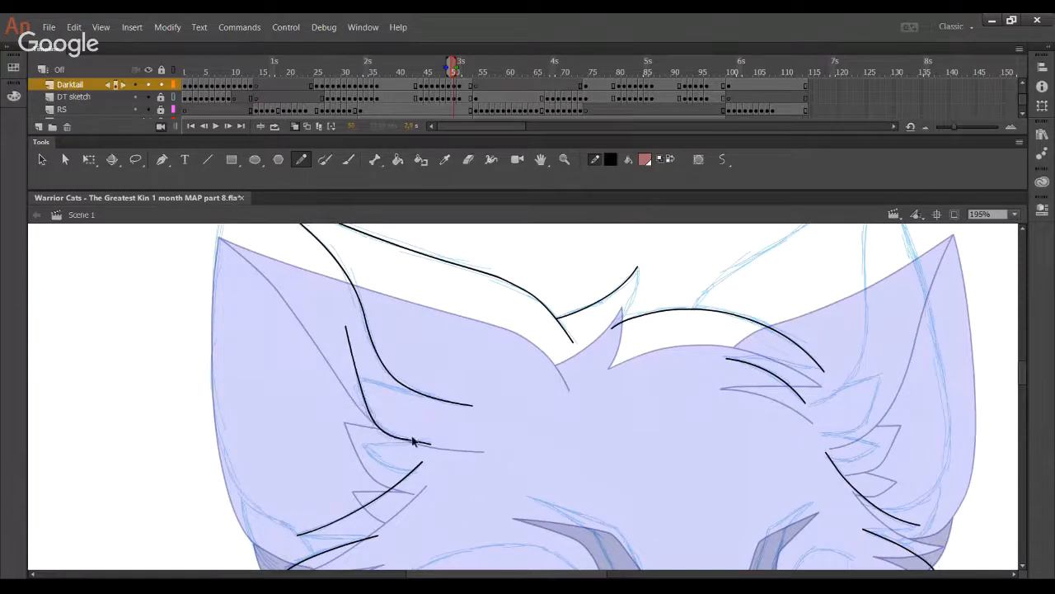
drag(422, 443, 419, 442)
- Draw the upper edge of that inner-ear fur tuft and remove the overshooting line ends at its tip
drag(351, 372, 465, 402)
key(ctrl+z)
drag(332, 374, 444, 399)
ctrl+click(441, 398)
ctrl+shift+click(351, 375)
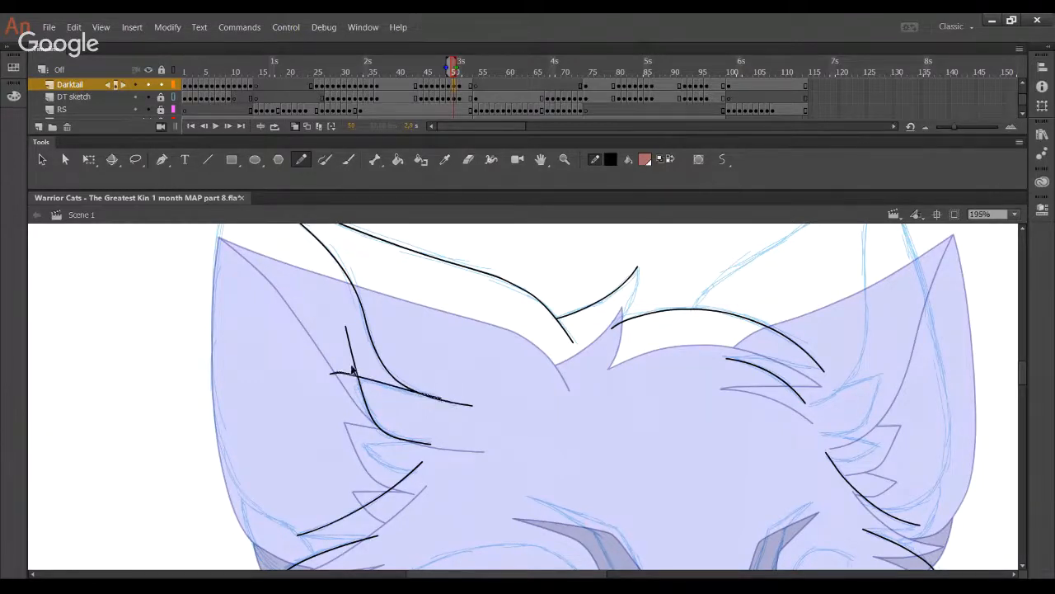
ctrl+shift+click(356, 363)
key(Delete)
- Trace the smaller second fur tuft inside the ear on the viewer's left and delete its overshooting line ends
drag(293, 343, 355, 405)
key(Delete)
mouse_move(402, 434)
mouse_down()
mouse_move(370, 347)
mouse_move(435, 360)
mouse_up()
key(ctrl+z)
drag(315, 358, 429, 355)
ctrl+click(419, 355)
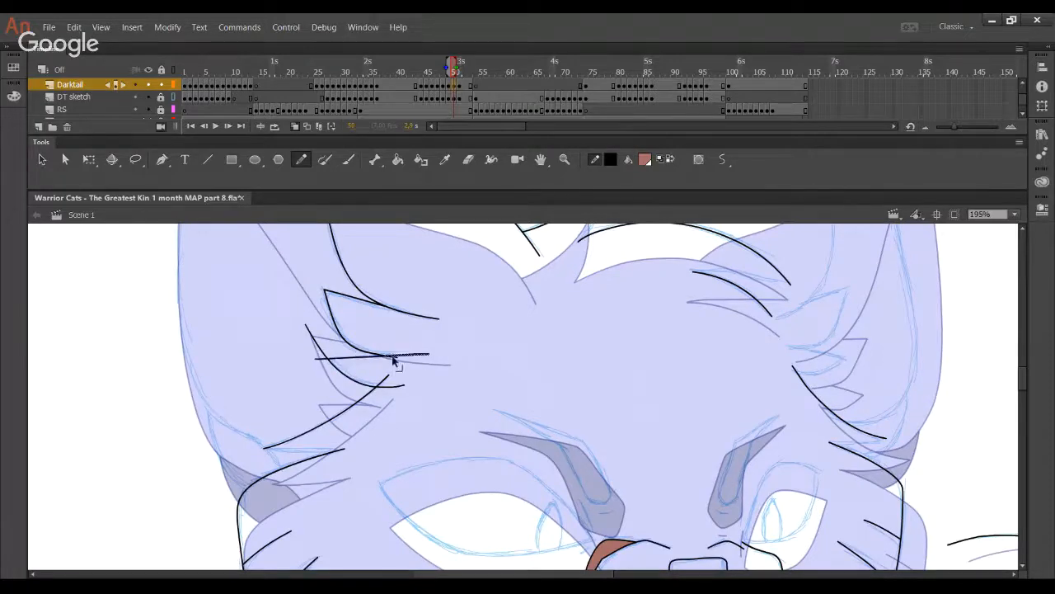
ctrl+shift+click(322, 350)
ctrl+shift+click(392, 387)
key(Delete)
drag(363, 357, 419, 356)
- Look over the inked body, chest and leg lines for missing strokes and open gaps
key(space)
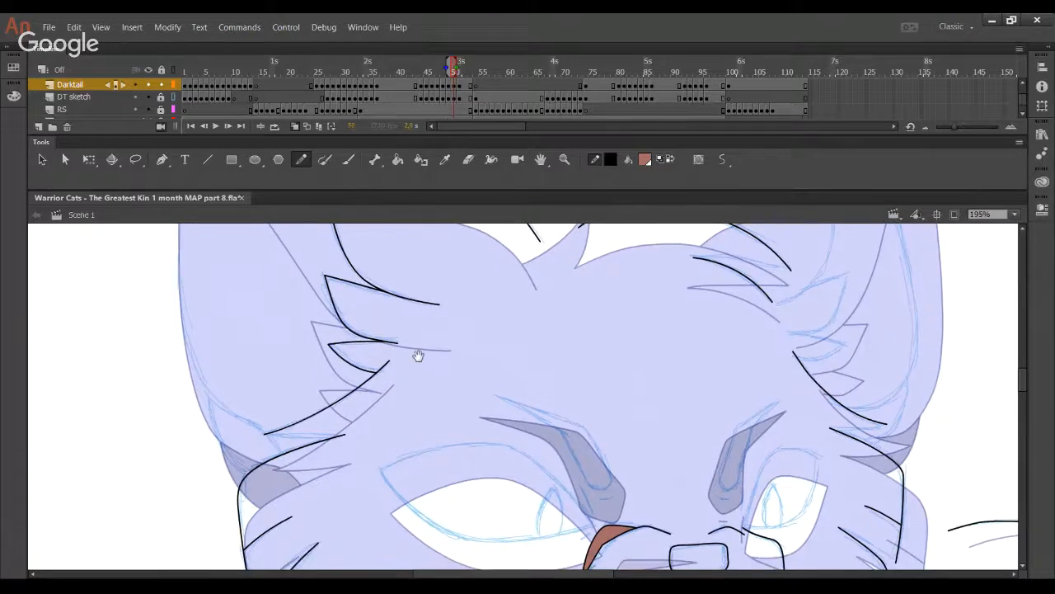
mouse_move(399, 561)
mouse_down()
mouse_move(341, 283)
mouse_move(314, 251)
mouse_up()
drag(510, 442, 398, 262)
mouse_move(436, 511)
mouse_down()
mouse_move(500, 242)
mouse_move(497, 259)
mouse_up()
drag(419, 476, 504, 330)
drag(441, 405, 453, 553)
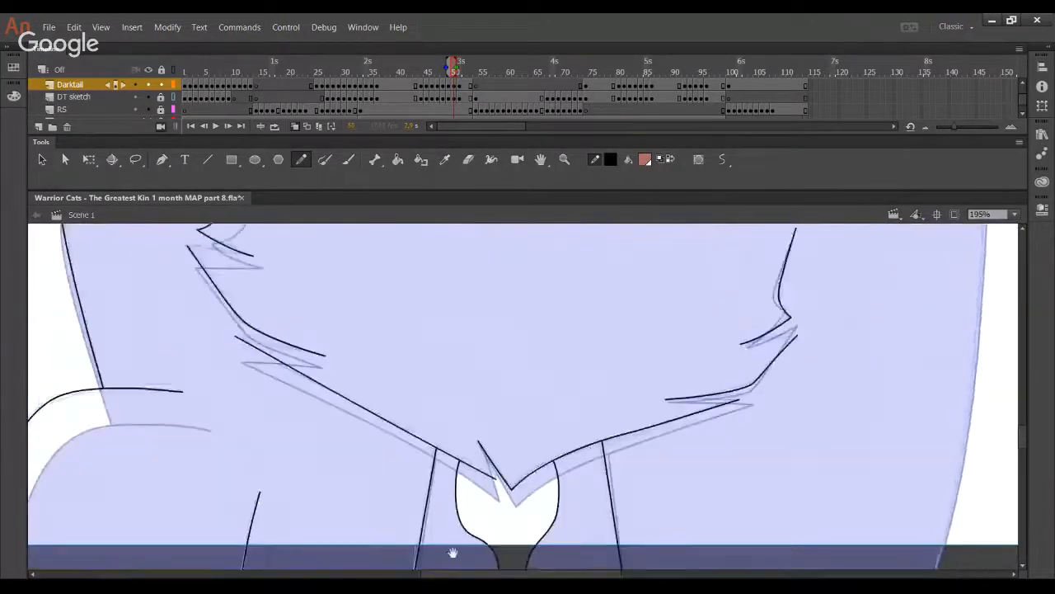
drag(550, 415, 471, 302)
drag(474, 354, 511, 441)
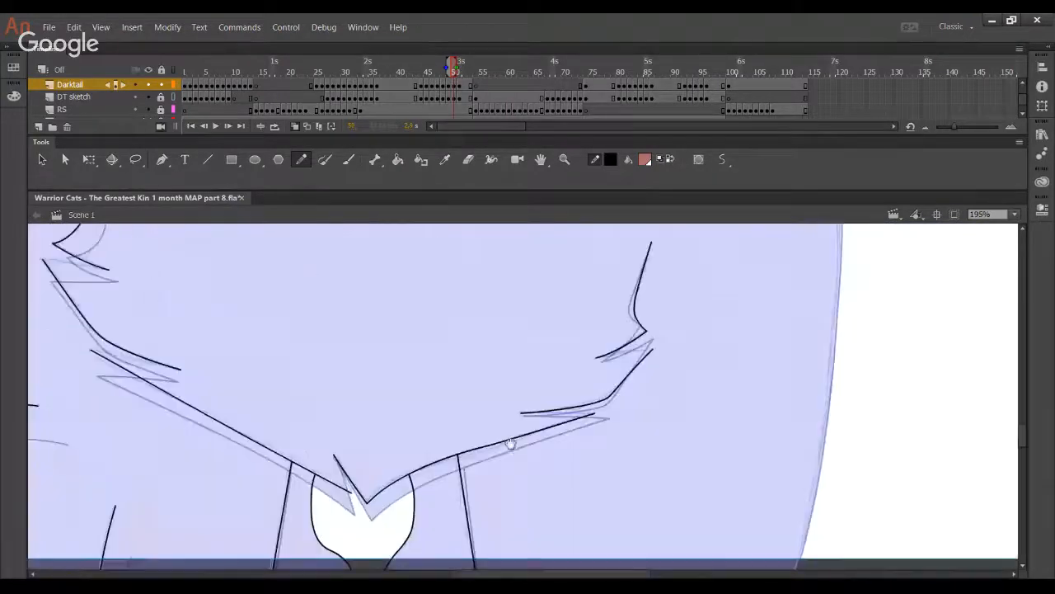
- Fill the nose with salmon pink
drag(562, 303, 508, 515)
drag(537, 344, 495, 520)
drag(554, 240, 512, 441)
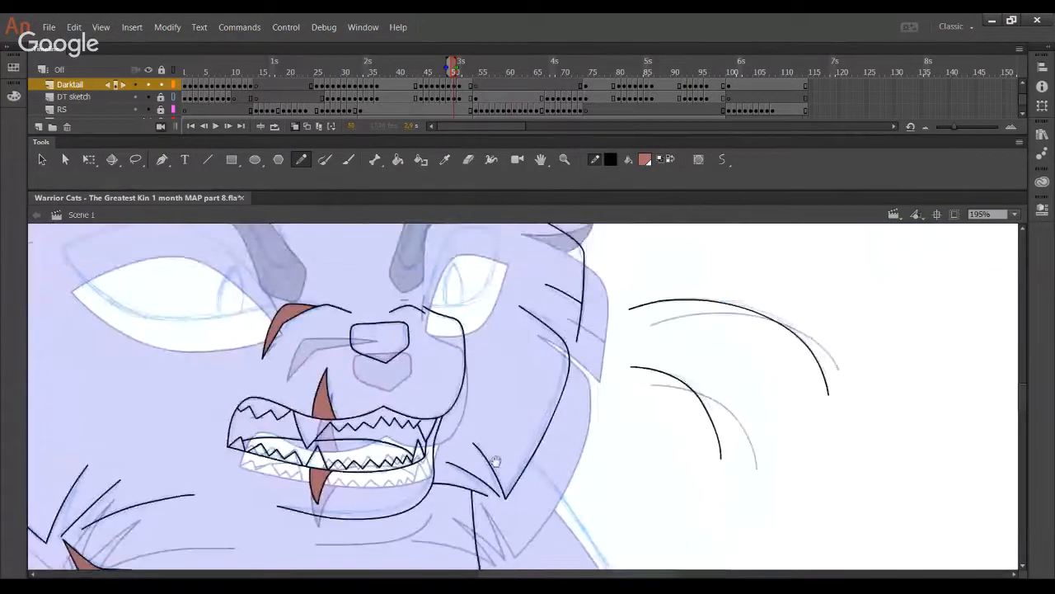
drag(531, 320, 508, 415)
key(k)
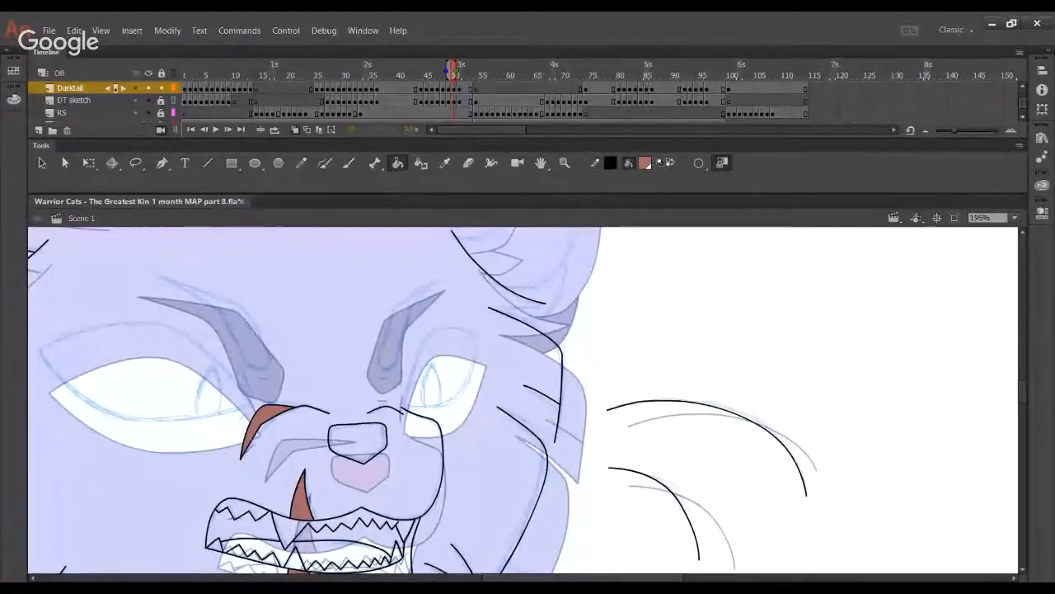
click(371, 438)
- Examine the forehead, ears and chest for parts that still need tracing
drag(473, 438, 466, 465)
drag(465, 279, 441, 421)
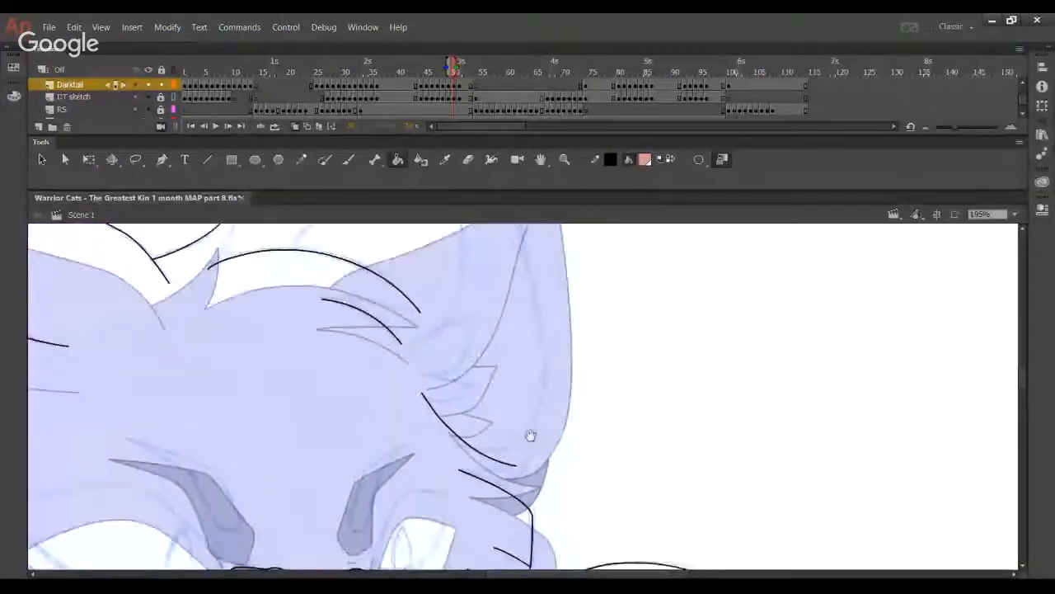
drag(355, 333, 484, 405)
drag(536, 356, 675, 252)
drag(615, 332, 510, 431)
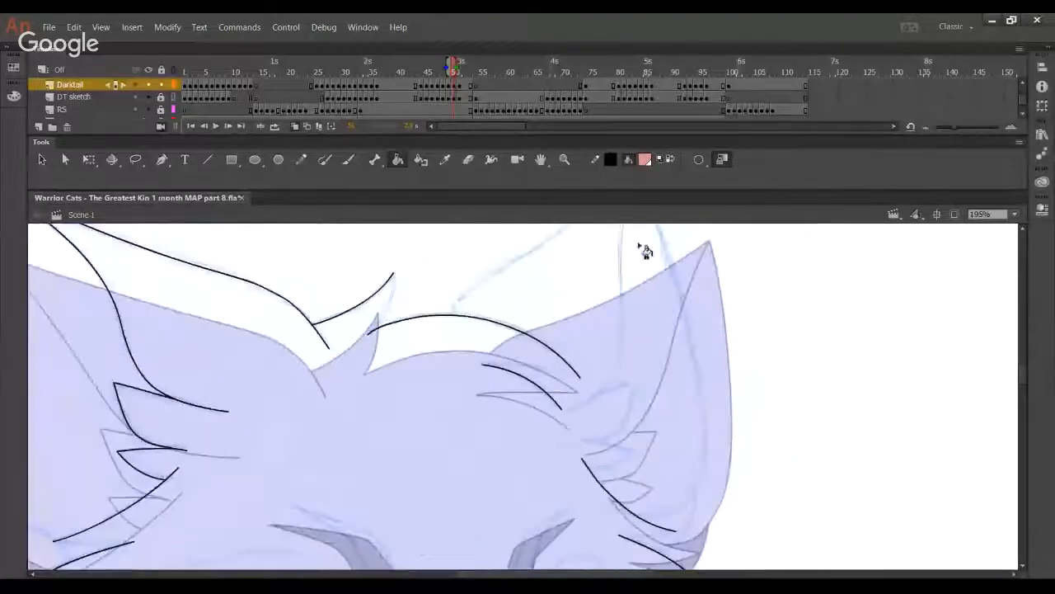
scroll(536, 271, down, 10)
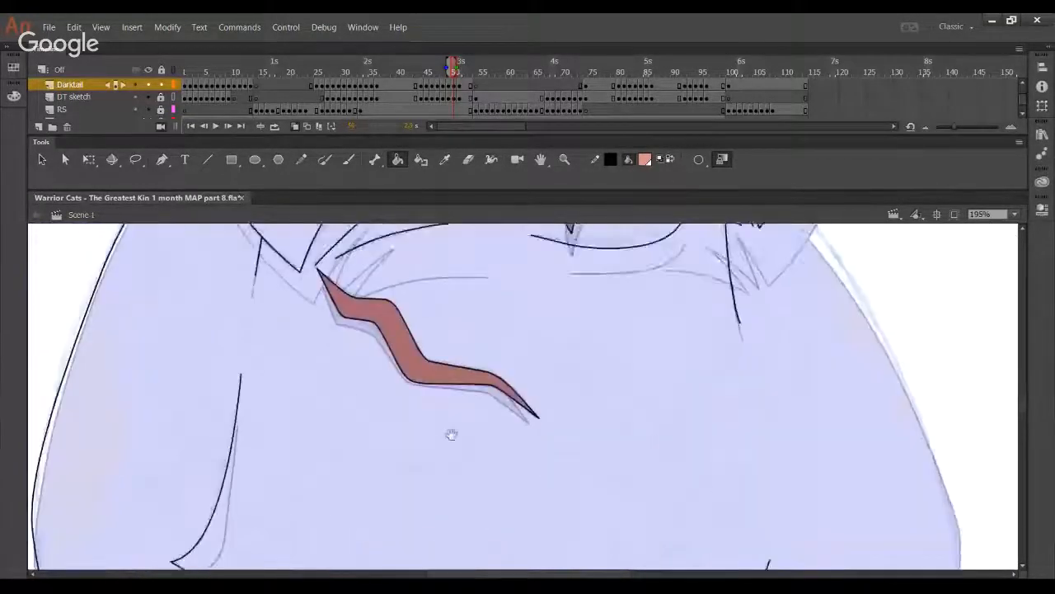
scroll(403, 560, up, 10)
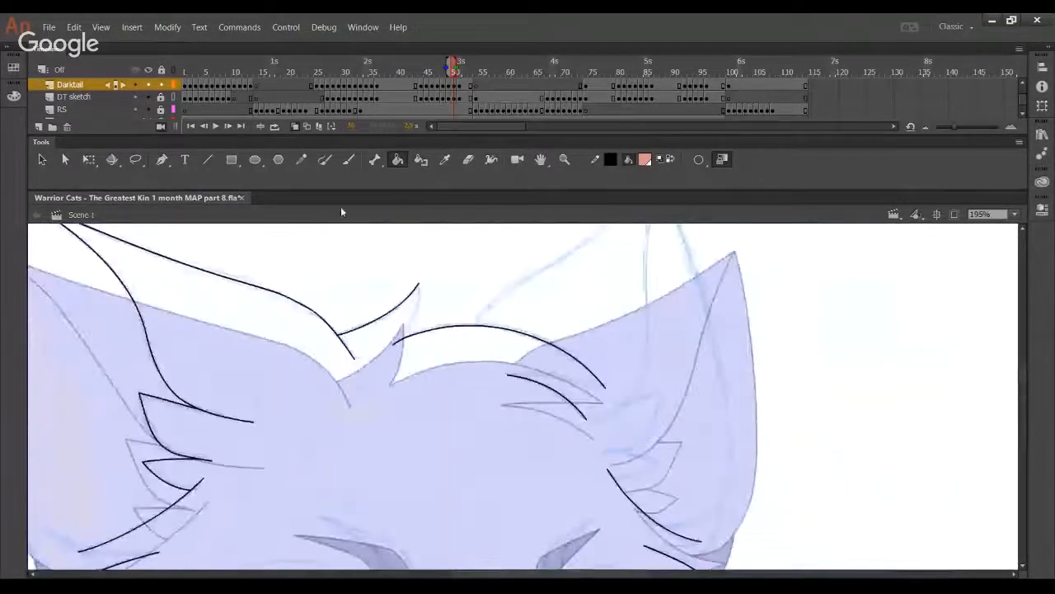
click(302, 160)
- Hide the DT sketch layer and fill the two narrow leg areas below the chest fur point with light grey
scroll(375, 508, down, 10)
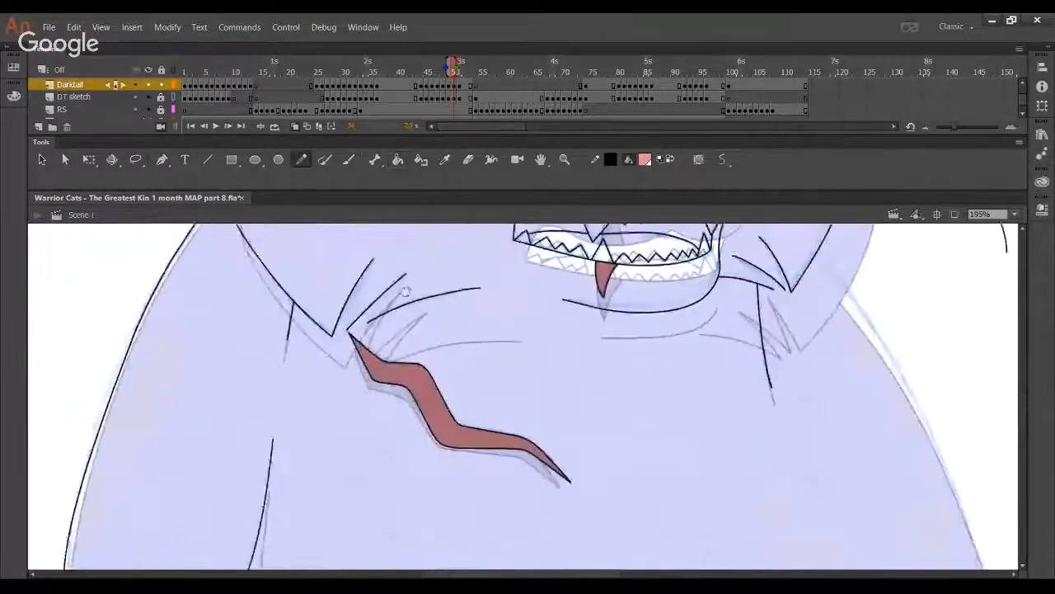
drag(435, 456, 383, 328)
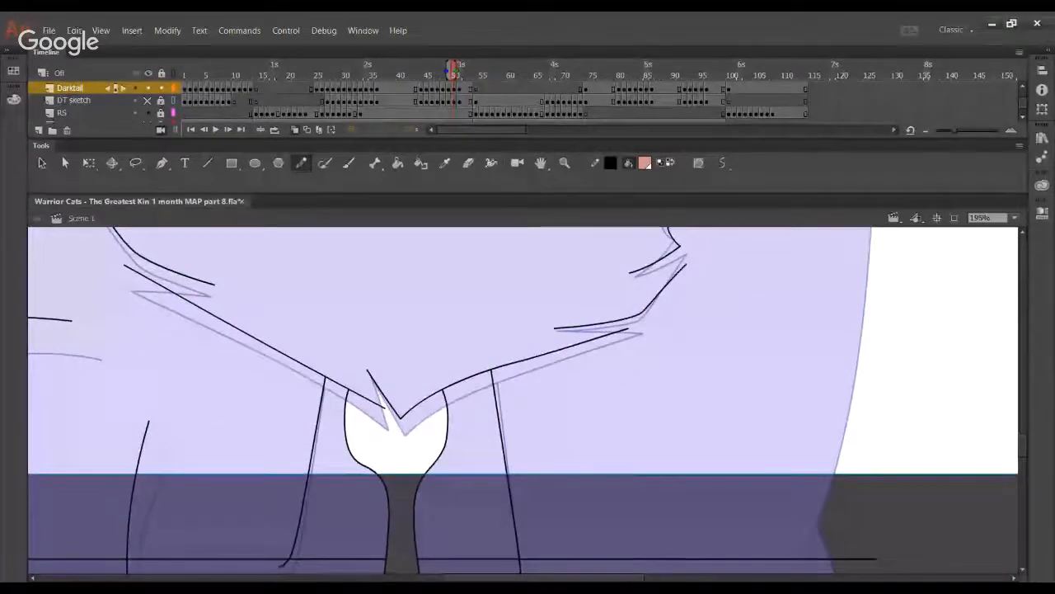
click(397, 159)
click(362, 530)
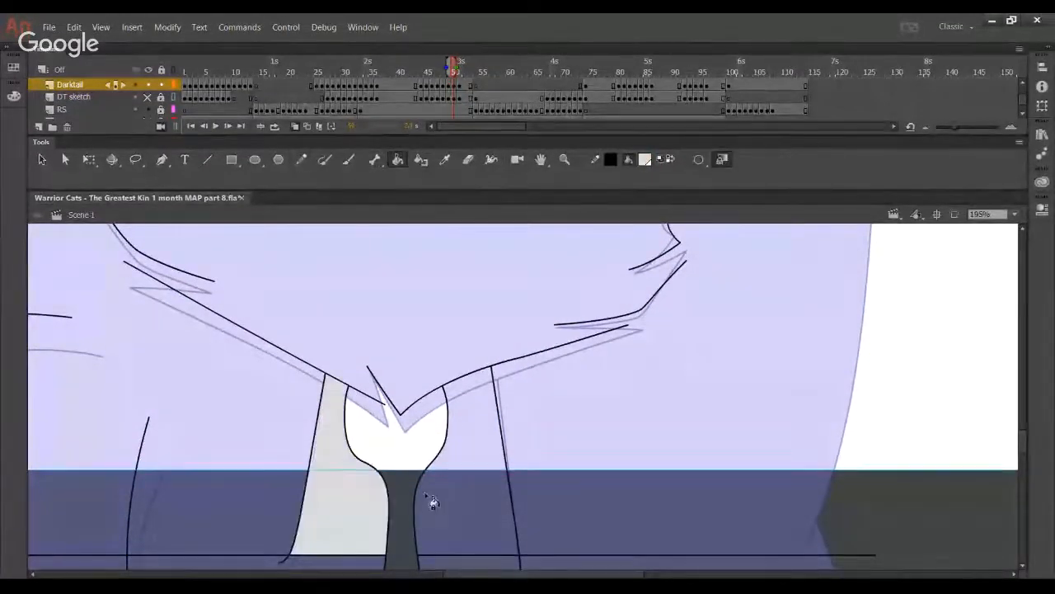
click(450, 486)
- Close the open fur tips along both sides and the bottom point of the chest fur with short pencil lines
click(302, 159)
drag(144, 257, 216, 277)
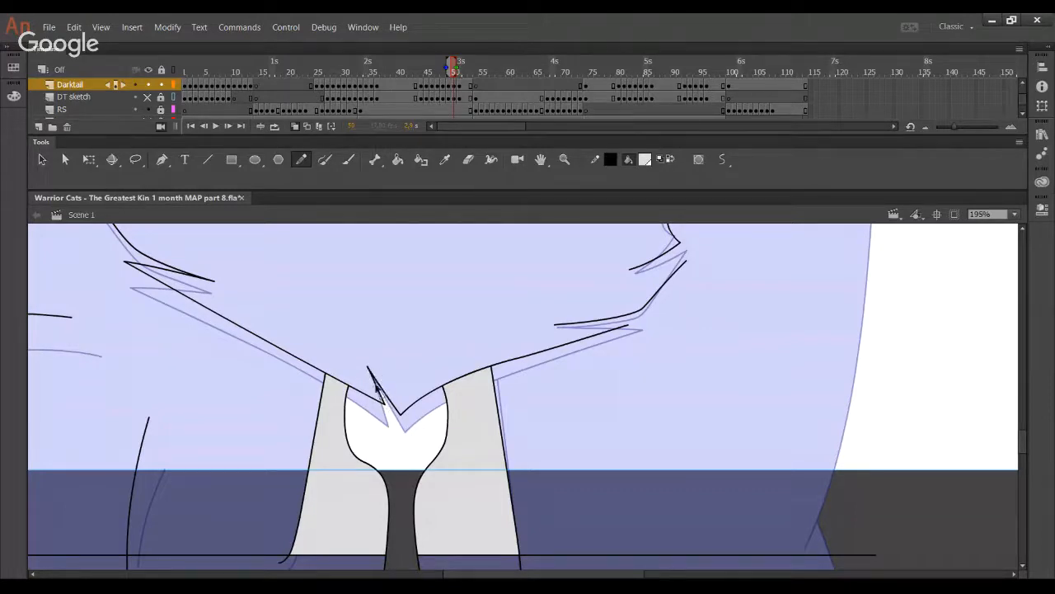
mouse_move(571, 322)
mouse_down()
mouse_move(626, 328)
mouse_move(555, 325)
mouse_up()
key(ctrl+z)
mouse_move(636, 269)
mouse_down()
mouse_move(685, 261)
mouse_move(660, 265)
mouse_up()
mouse_move(560, 301)
mouse_down()
mouse_move(615, 437)
mouse_move(662, 497)
mouse_up()
drag(561, 398, 591, 512)
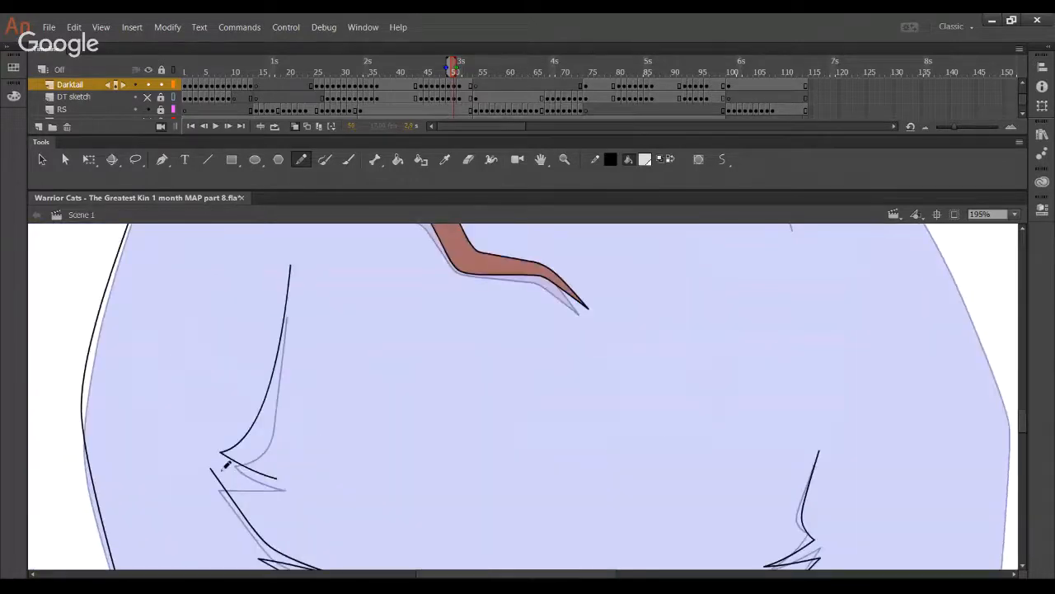
mouse_move(227, 464)
mouse_down()
mouse_move(277, 474)
mouse_move(210, 469)
mouse_up()
- Close the open fur tips on the lower cheeks at both sides of the jaw
drag(379, 397, 326, 544)
drag(351, 253, 322, 380)
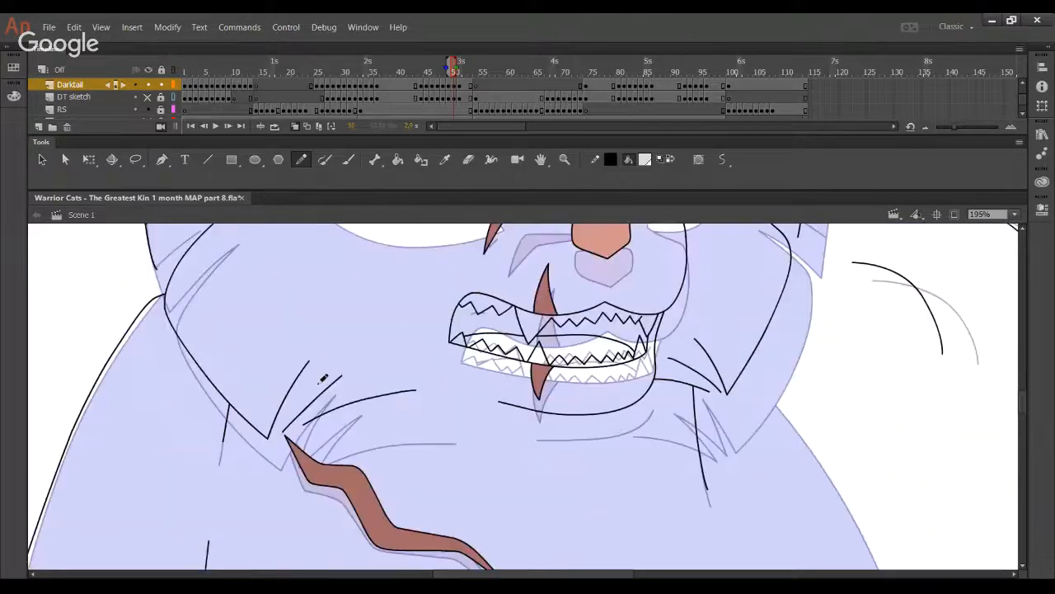
mouse_move(285, 422)
mouse_down()
mouse_move(303, 373)
mouse_move(284, 432)
mouse_up()
drag(294, 395, 338, 384)
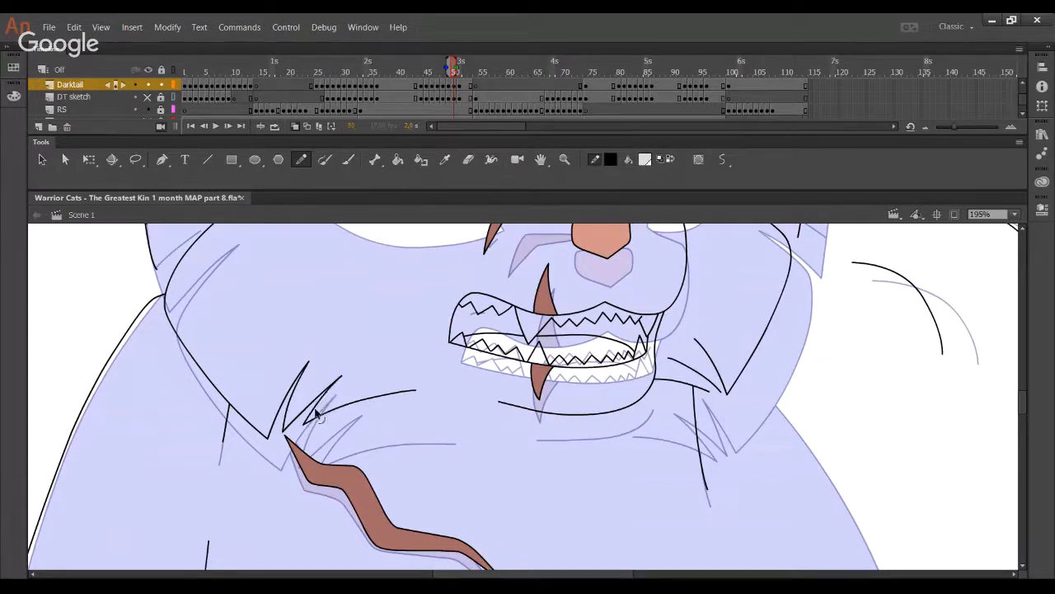
mouse_move(670, 357)
mouse_down()
mouse_move(709, 390)
mouse_move(685, 370)
mouse_move(697, 376)
mouse_up()
click(688, 374)
mouse_move(698, 347)
mouse_down()
mouse_move(720, 390)
mouse_move(713, 365)
mouse_up()
- Close the open fur tips on the upper cheeks and below the ears on both sides of the face
drag(723, 312, 681, 479)
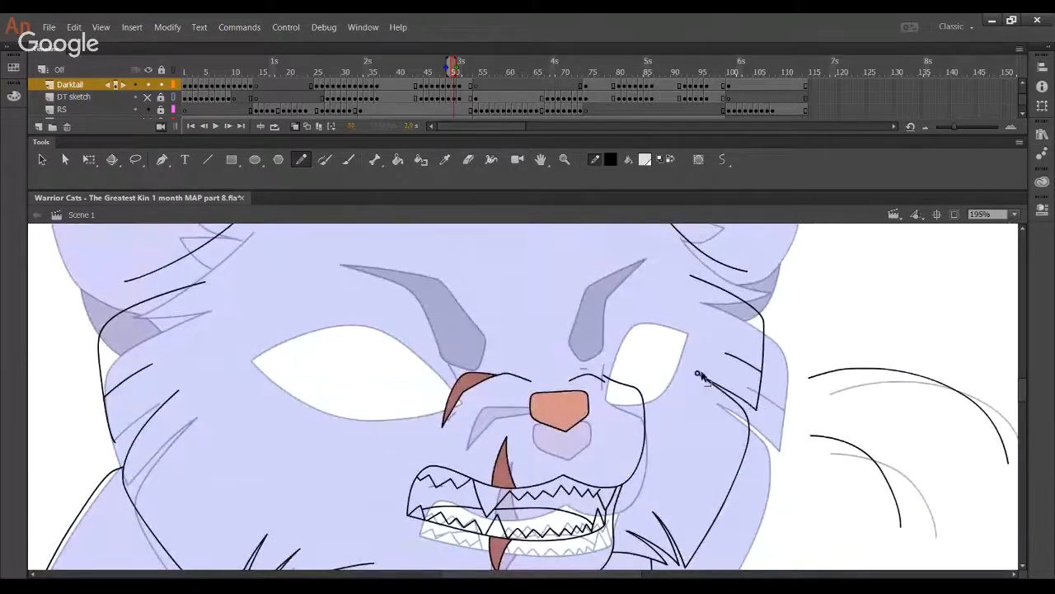
drag(716, 383, 718, 381)
drag(121, 439, 161, 388)
key(ctrl+z)
mouse_move(121, 438)
mouse_down()
mouse_move(179, 391)
mouse_move(115, 442)
mouse_up()
drag(219, 356, 184, 451)
drag(95, 377, 169, 377)
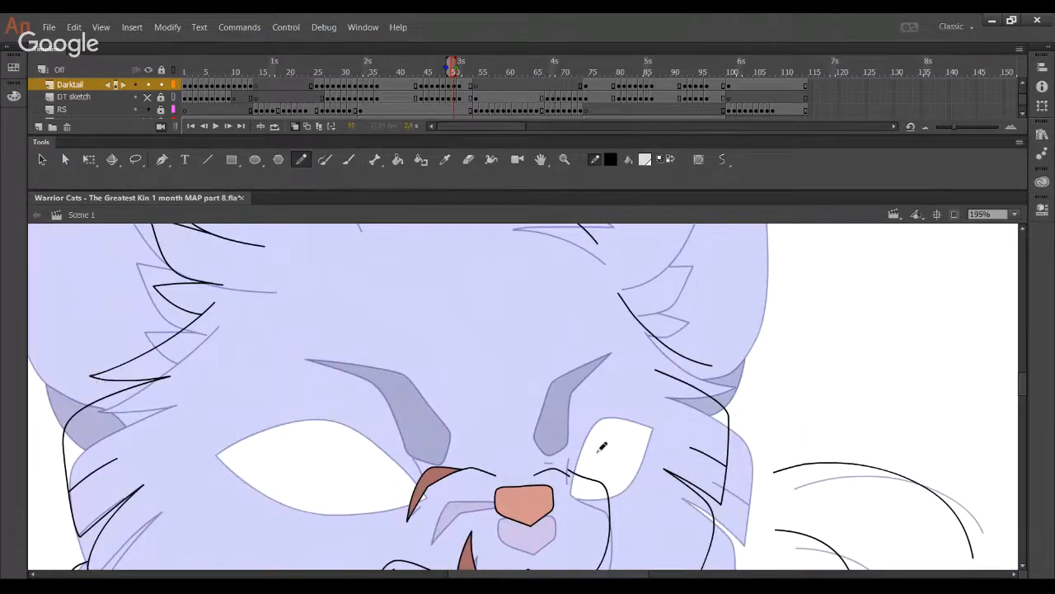
mouse_move(665, 368)
mouse_down()
mouse_move(719, 370)
mouse_move(654, 370)
mouse_up()
key(ctrl+z)
- Close the forehead fur tip and draw the second edge of the head tuft, curved down to the top-of-head line
scroll(476, 431, up, 5)
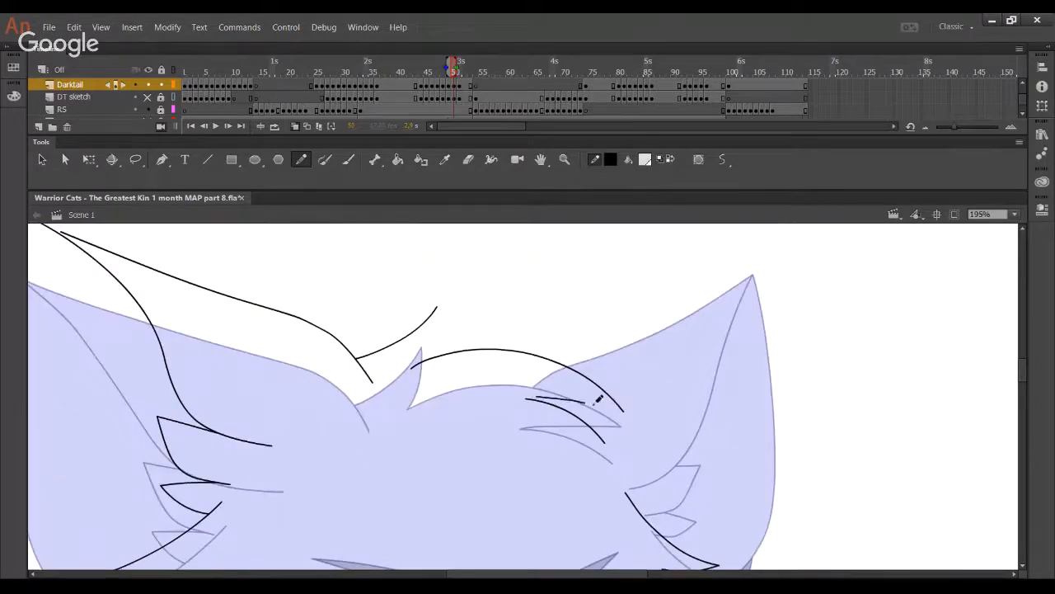
mouse_move(585, 404)
mouse_down()
mouse_move(624, 411)
mouse_move(527, 399)
mouse_up()
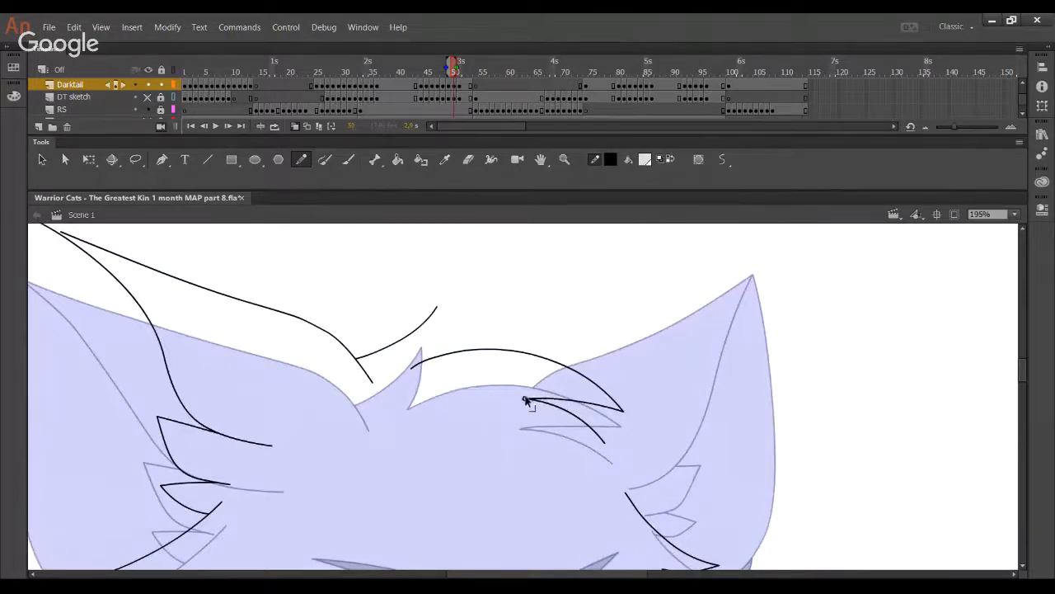
drag(413, 365, 437, 308)
drag(428, 346, 434, 326)
- Check the head, chest and jaw line art for fur tips that are still open
mouse_move(434, 403)
mouse_down()
mouse_move(517, 288)
mouse_move(608, 212)
mouse_up()
drag(457, 450, 420, 247)
drag(473, 484, 426, 335)
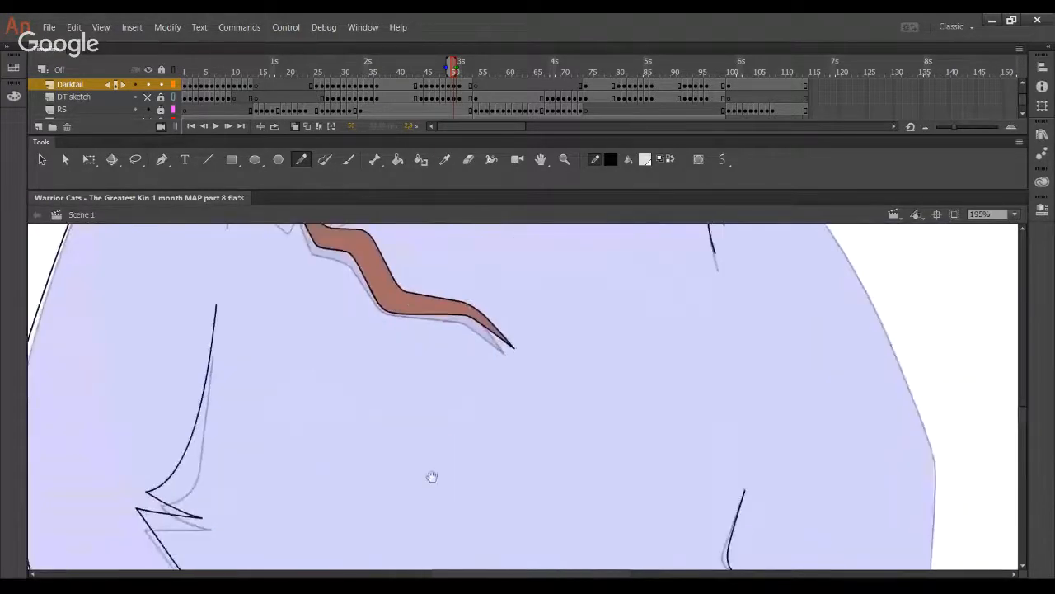
drag(431, 475, 441, 265)
drag(455, 424, 434, 305)
drag(412, 403, 392, 511)
drag(484, 270, 425, 515)
drag(450, 322, 419, 501)
drag(416, 366, 411, 458)
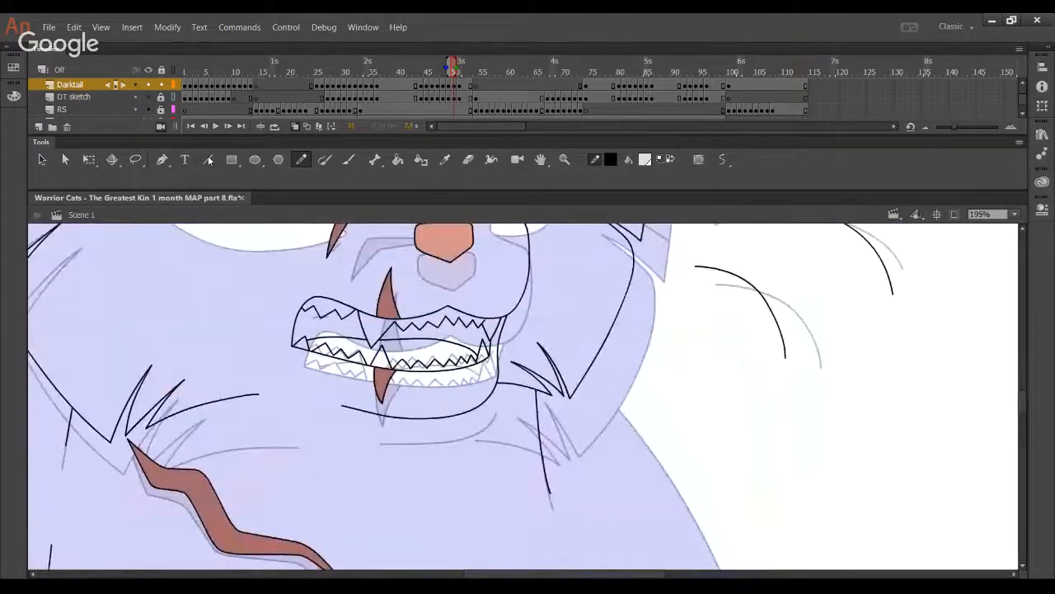
- Show the DT sketch layer again and trace the outer edge of the ear on the viewer's left, bending it to the sketch
drag(535, 494, 396, 235)
drag(415, 498, 387, 314)
drag(343, 354, 483, 502)
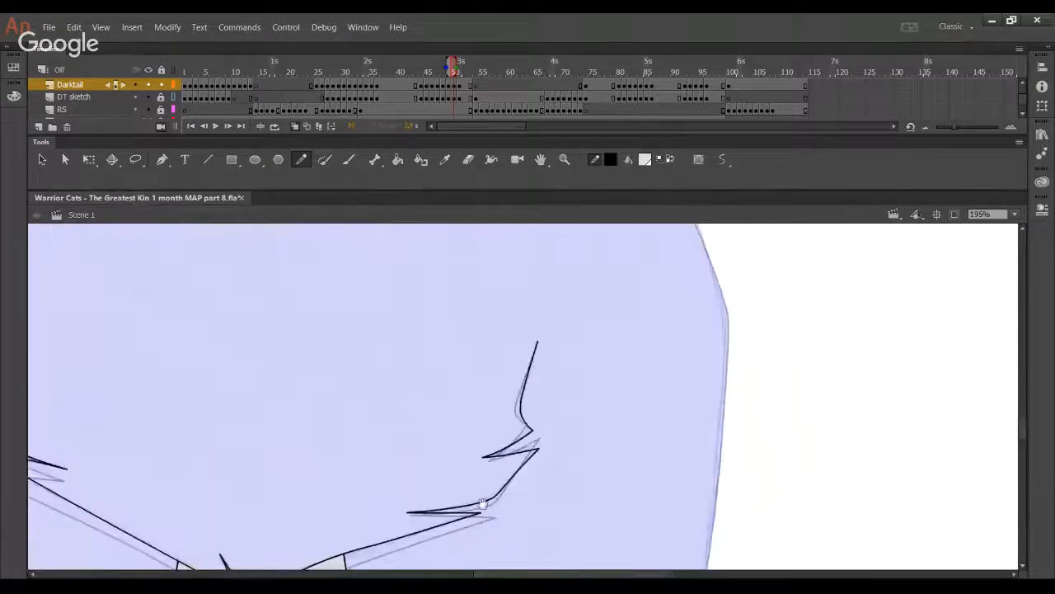
drag(346, 265, 531, 568)
drag(326, 239, 468, 478)
drag(453, 284, 427, 454)
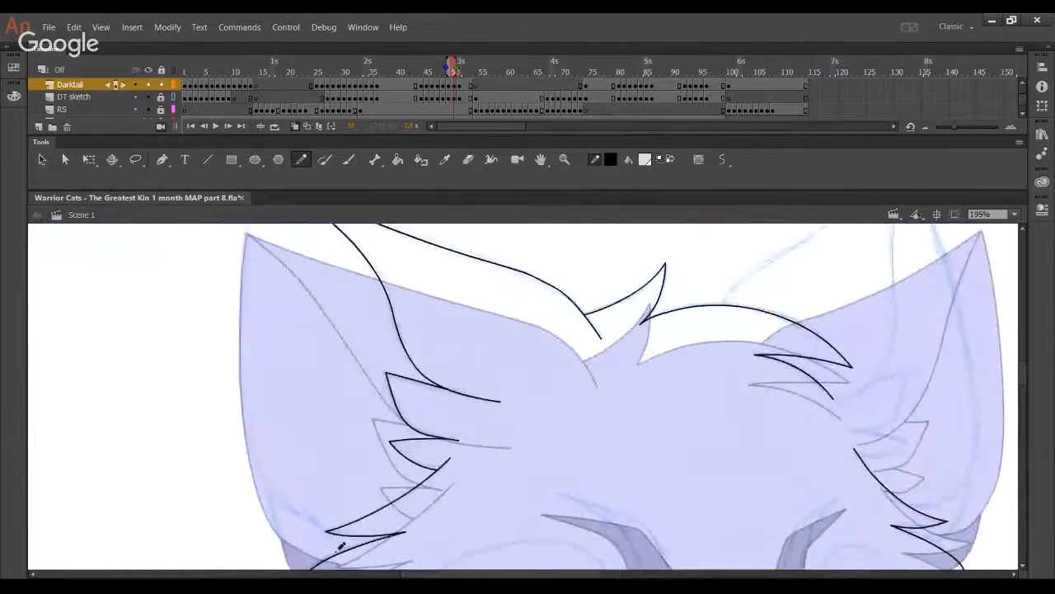
mouse_move(347, 549)
mouse_down()
mouse_move(251, 452)
mouse_move(241, 229)
mouse_up()
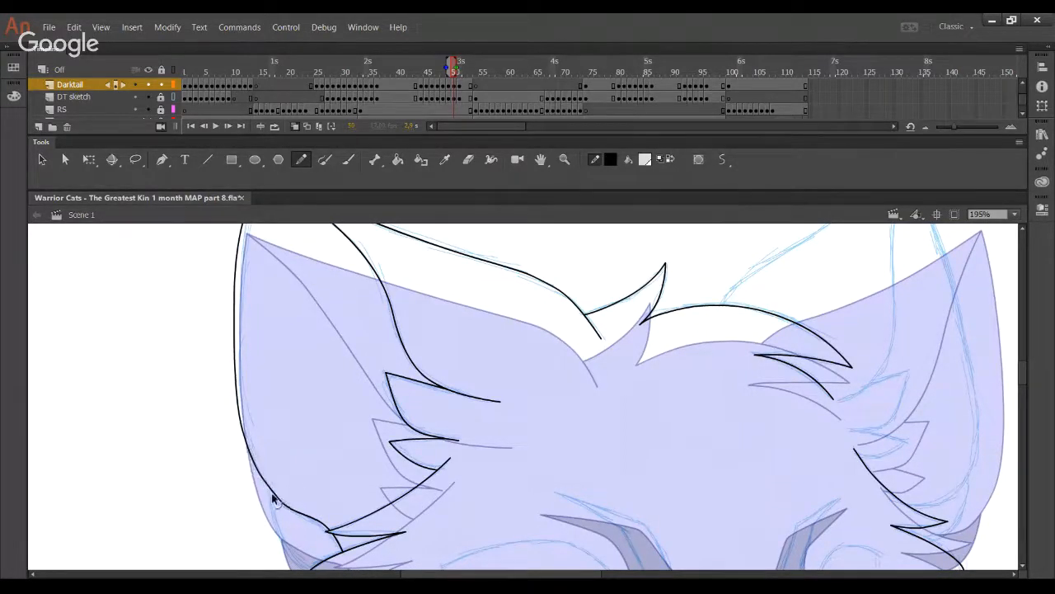
mouse_move(259, 377)
mouse_down()
mouse_move(271, 391)
mouse_move(278, 495)
mouse_up()
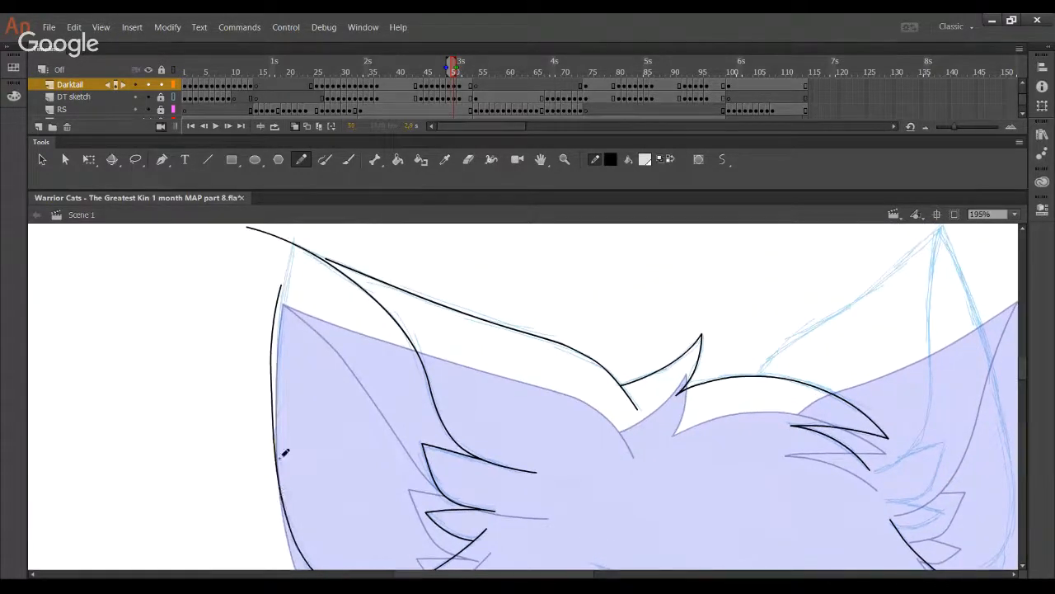
- Extend the outer edge of the ear on the viewer's left up to its tip and clean up the corner
scroll(282, 425, up, 2)
drag(288, 349, 301, 268)
key(ctrl+z)
key(ctrl+z)
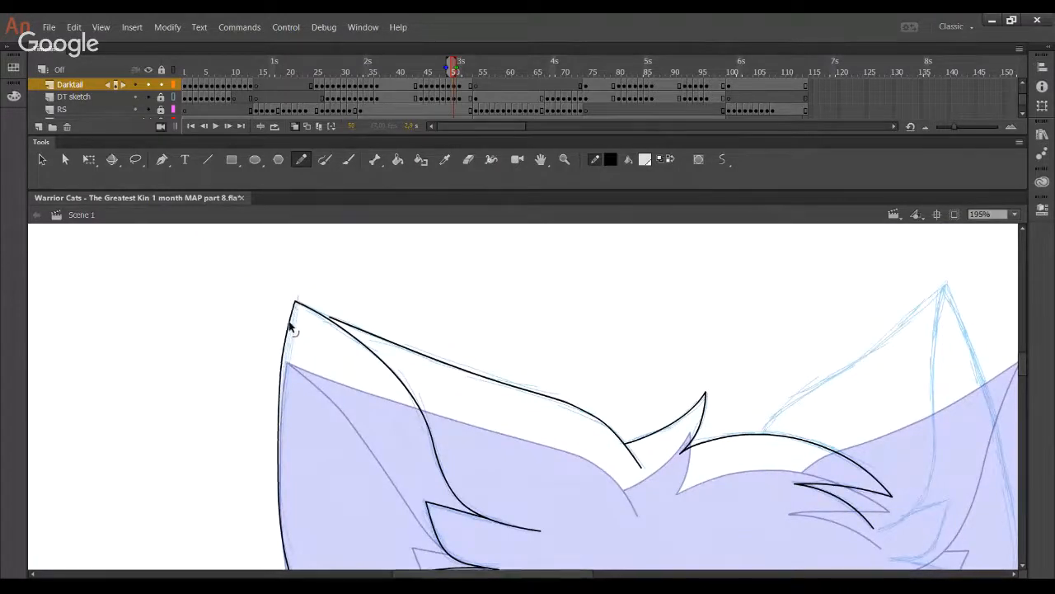
- Trace the short outer curve at the base of the ear on the viewer's left, down to the cheek line
drag(338, 445, 330, 336)
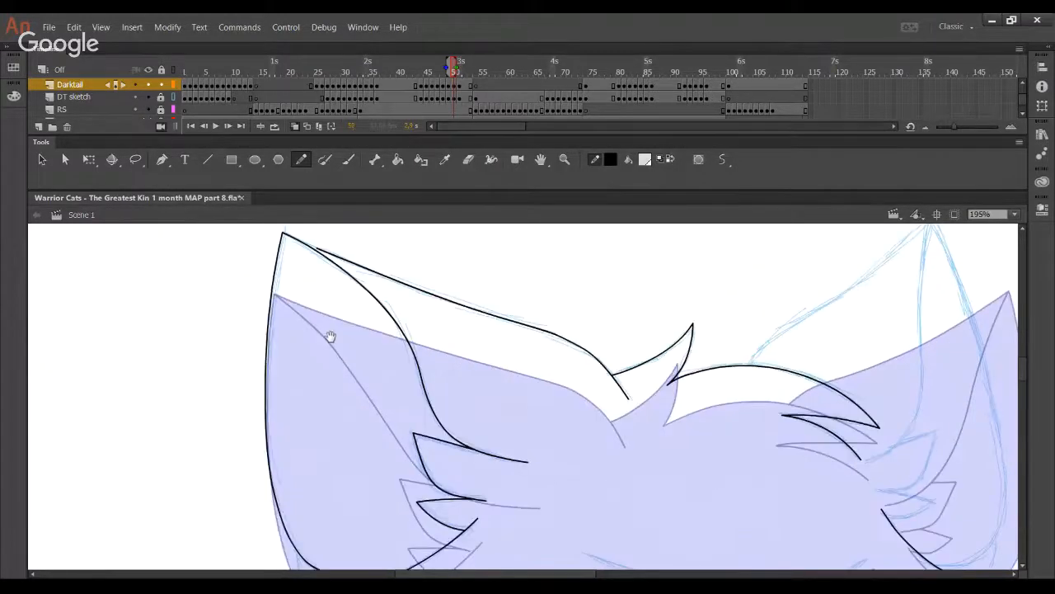
scroll(330, 337, down, 3)
mouse_move(361, 496)
mouse_down()
mouse_move(329, 477)
mouse_move(304, 429)
mouse_move(329, 479)
mouse_move(294, 378)
mouse_up()
key(ctrl+z)
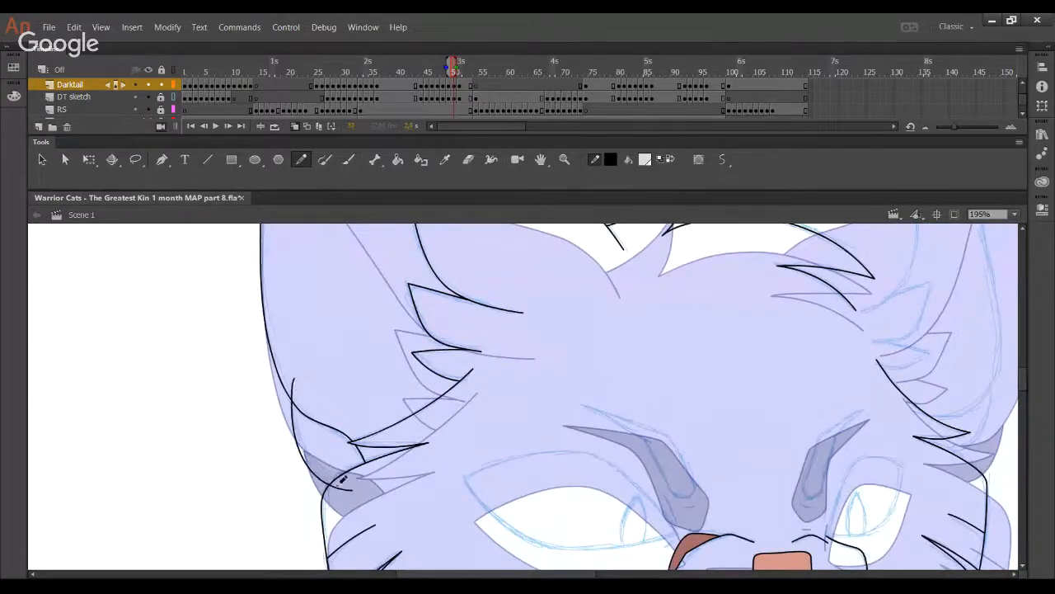
key(ctrl+z)
mouse_move(353, 491)
mouse_down()
mouse_move(314, 451)
mouse_move(304, 363)
mouse_move(321, 432)
mouse_move(356, 485)
mouse_move(306, 441)
mouse_move(310, 322)
mouse_move(302, 400)
mouse_up()
key(ctrl+z)
- Trim the overshooting ends of the ear-base curve on the viewer's left and bend it to the sketch
ctrl+click(346, 494)
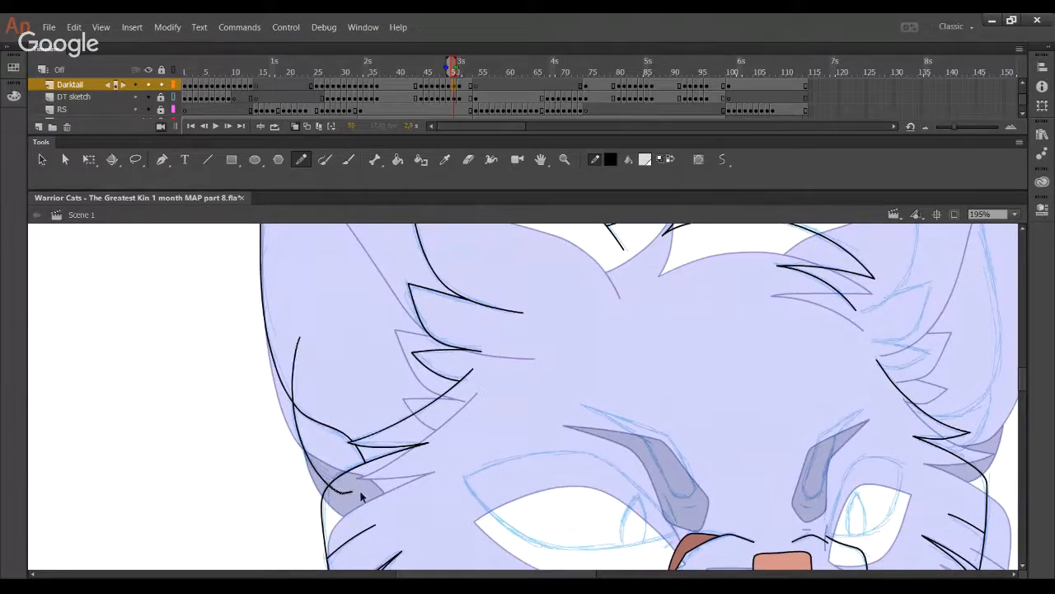
key(Delete)
ctrl+click(294, 380)
key(Delete)
key(ctrl+z)
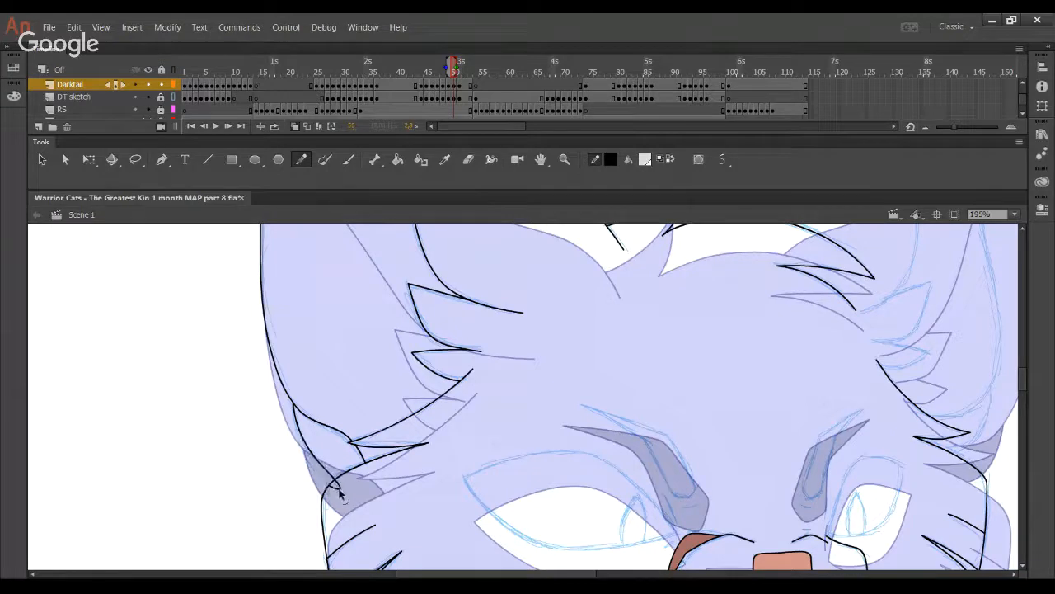
drag(318, 466, 307, 469)
drag(294, 430, 307, 443)
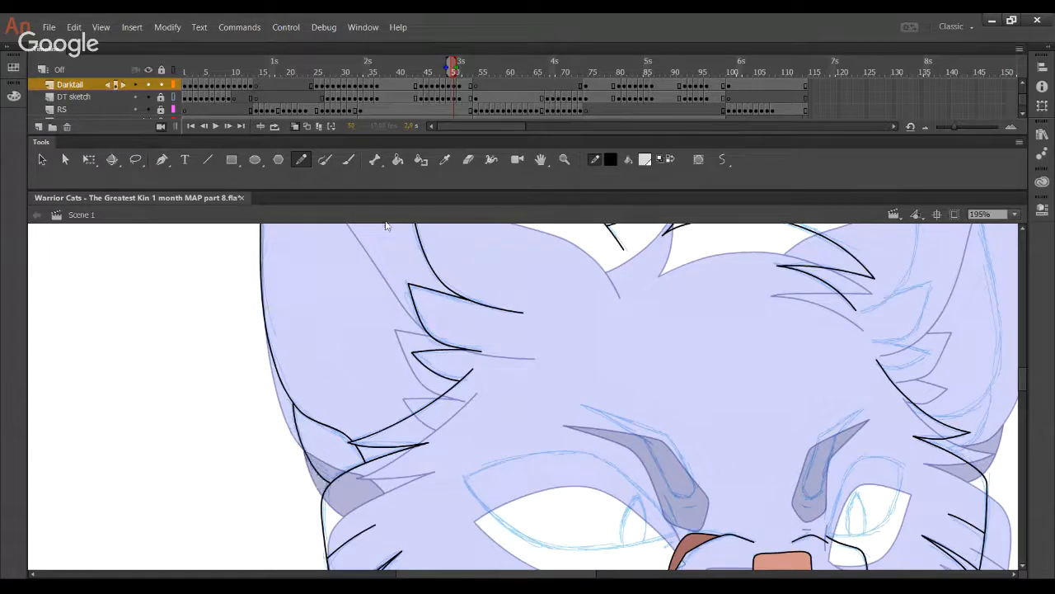
- Fill the inside of the ear on the viewer's left with light grey and the patch at its base with dark brown
click(397, 159)
click(383, 362)
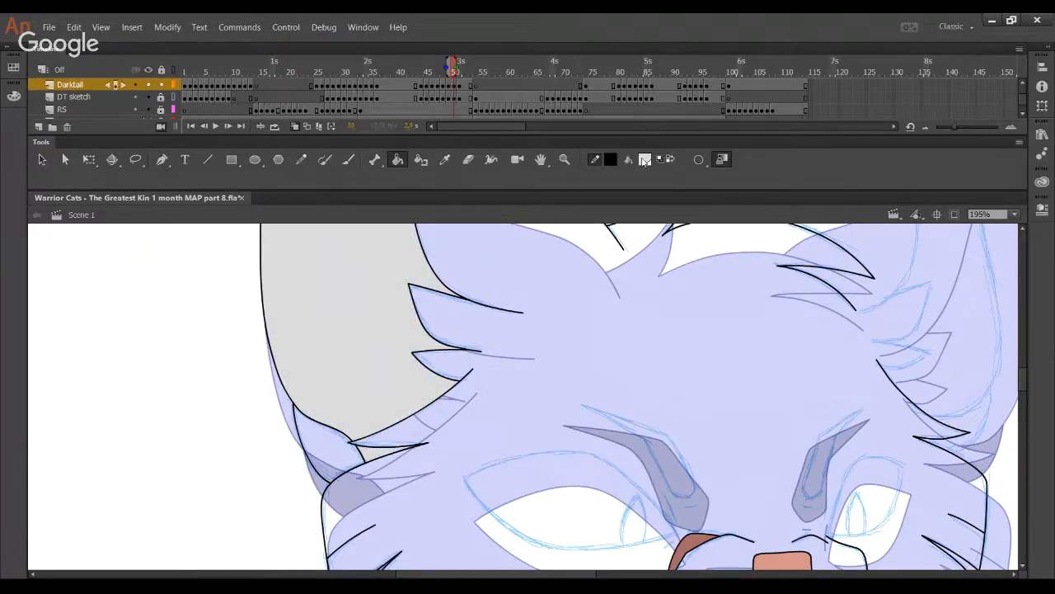
click(336, 480)
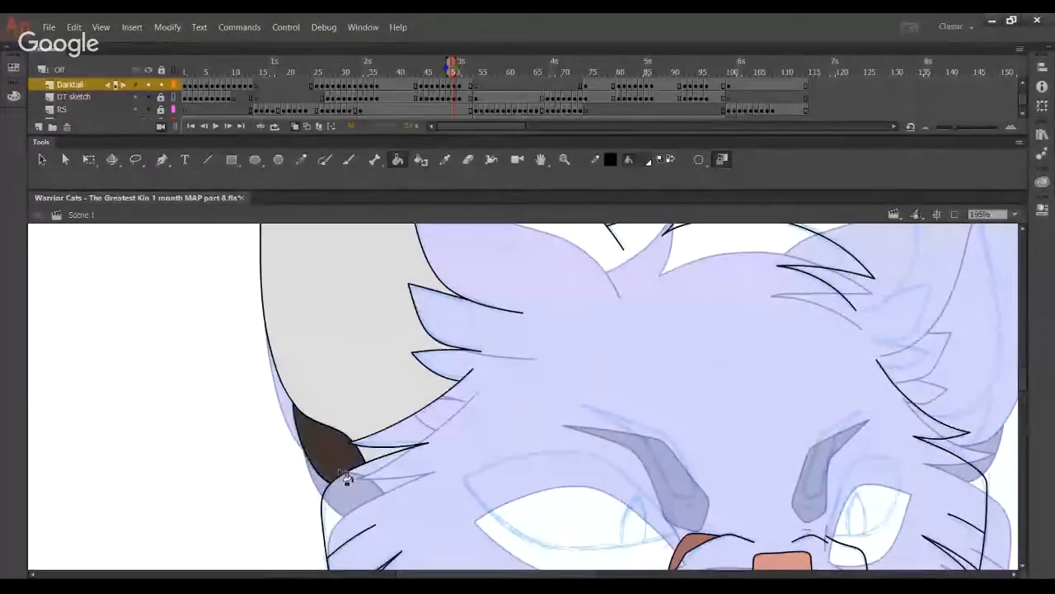
- Trace the outer edge of the ear on the viewer's right from the cheek fur up towards the tip
click(301, 159)
mouse_move(800, 459)
mouse_down()
mouse_move(531, 473)
mouse_move(433, 563)
mouse_up()
mouse_move(562, 497)
mouse_down()
mouse_move(487, 486)
mouse_move(505, 504)
mouse_move(561, 504)
mouse_up()
key(ctrl+z)
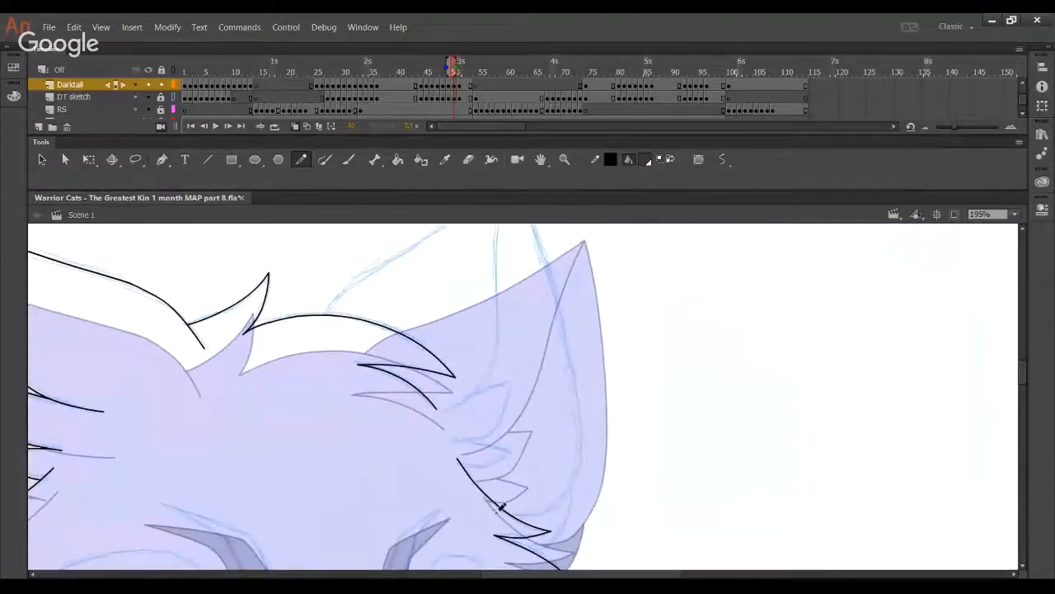
mouse_move(497, 512)
mouse_down()
mouse_move(563, 496)
mouse_move(554, 346)
mouse_move(531, 231)
mouse_up()
key(ctrl+z)
mouse_move(511, 512)
mouse_down()
mouse_move(555, 509)
mouse_move(582, 476)
mouse_move(588, 432)
mouse_move(538, 244)
mouse_up()
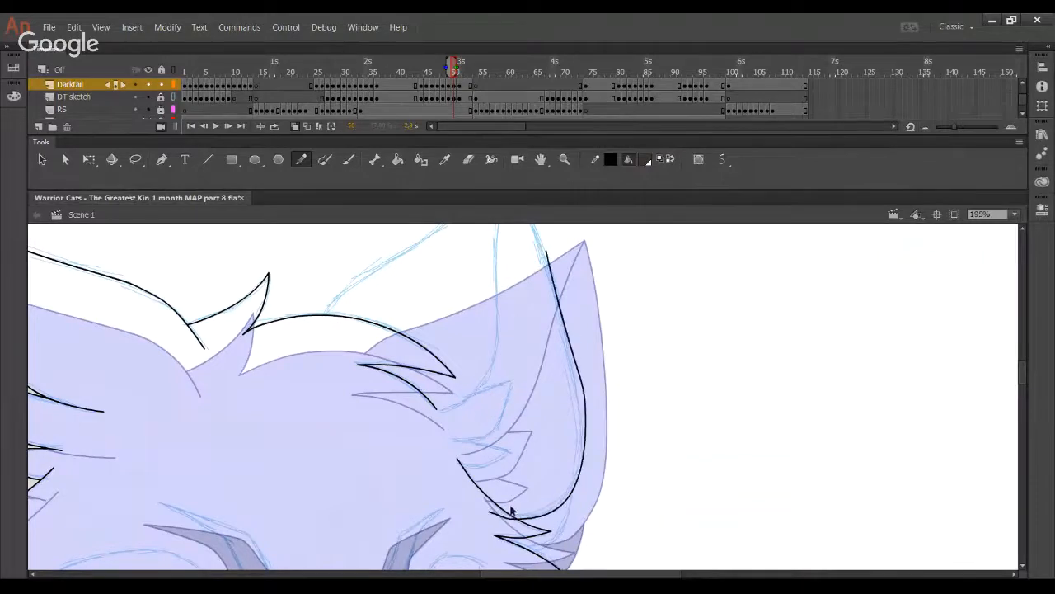
key(ctrl+z)
mouse_move(502, 511)
mouse_down()
mouse_move(539, 513)
mouse_move(586, 451)
mouse_move(582, 358)
mouse_move(538, 235)
mouse_up()
scroll(577, 486, up, 1)
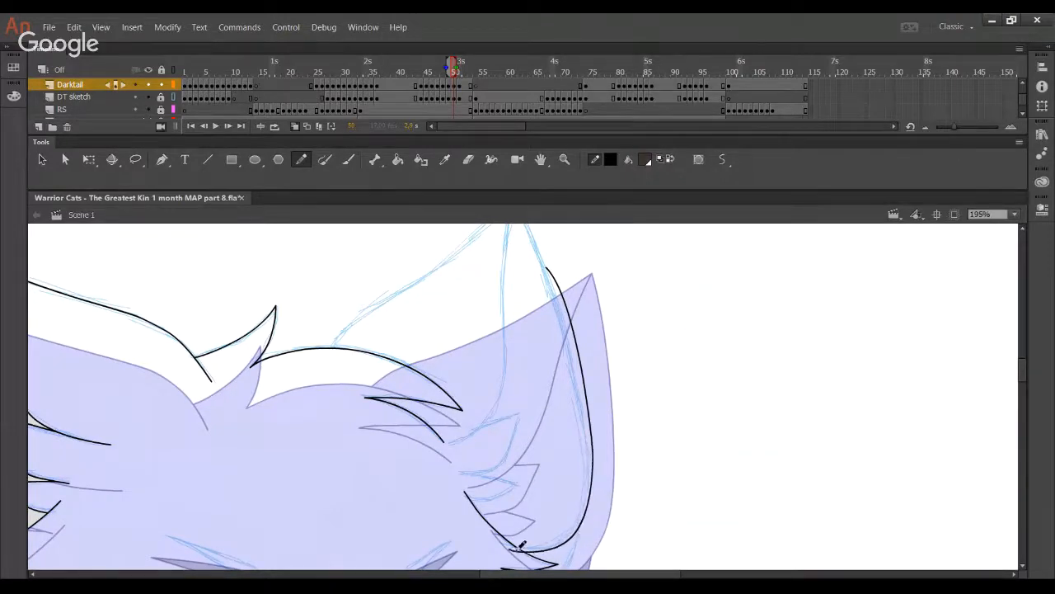
key(ctrl+z)
mouse_move(499, 534)
mouse_down()
mouse_move(591, 494)
mouse_move(593, 433)
mouse_move(530, 239)
mouse_up()
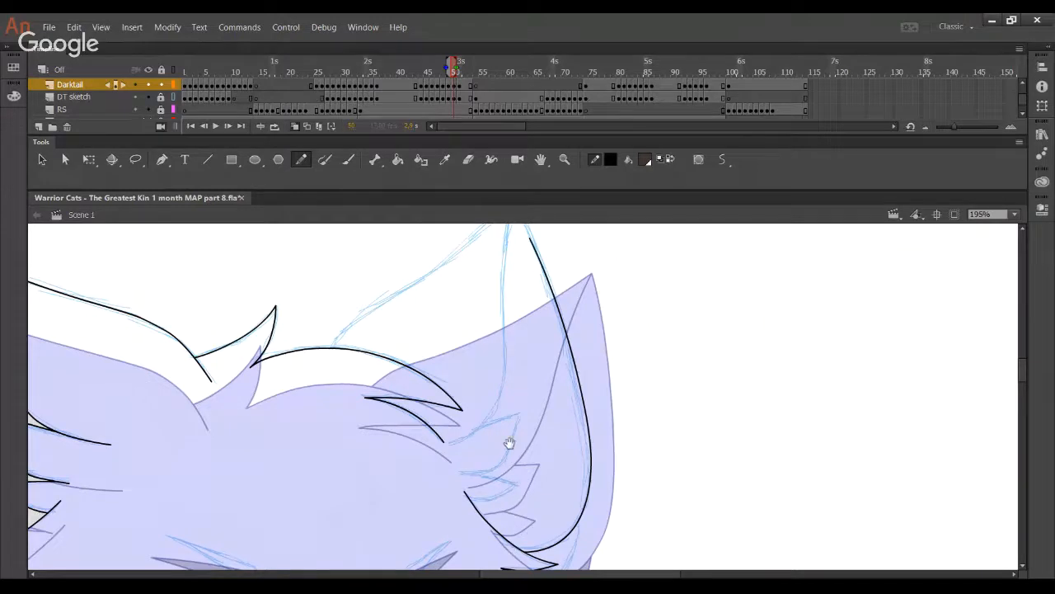
- Extend the outer edge of the ear on the viewer's right past its tip and bend it to the sketch
scroll(527, 495, up, 2)
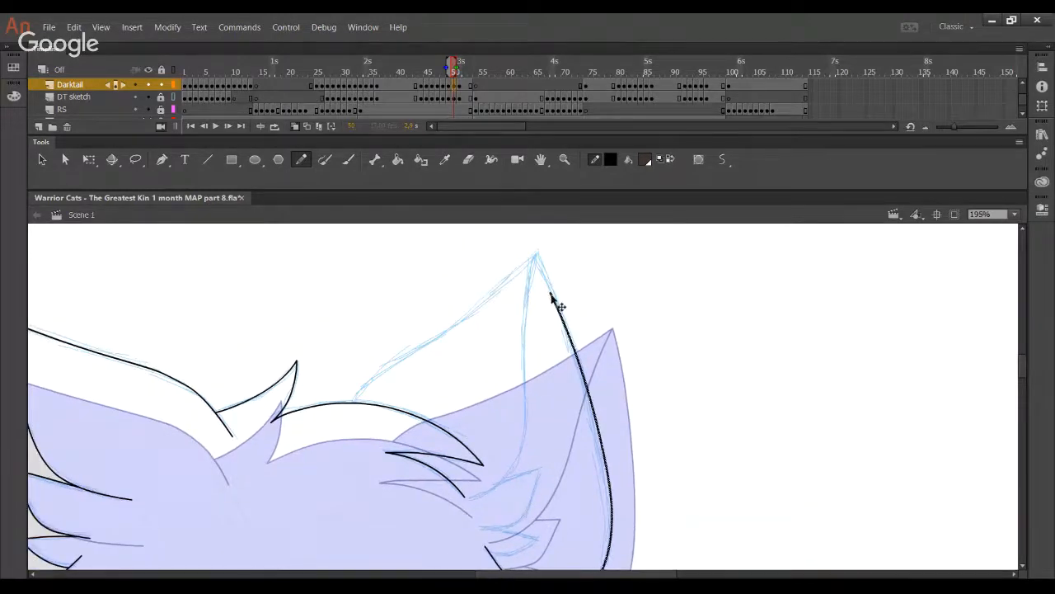
ctrl+click(570, 278)
mouse_move(552, 295)
mouse_down()
mouse_move(513, 219)
mouse_move(528, 235)
mouse_up()
drag(584, 385, 578, 342)
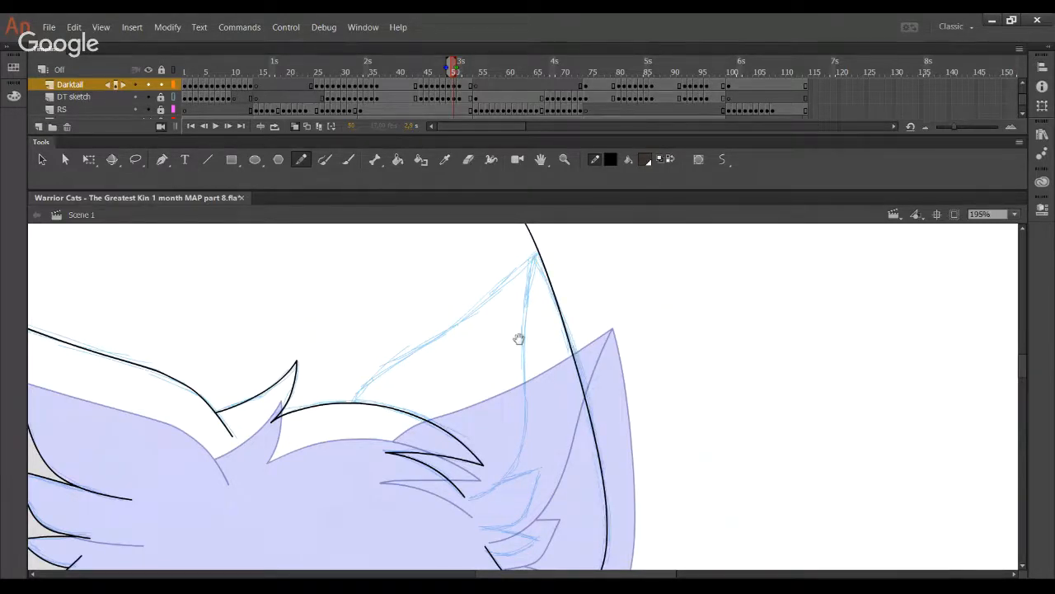
- Trace the inner edge of the ear on the viewer's right from the forehead fur upwards and bend it to the sketch
mouse_move(551, 391)
mouse_down()
mouse_move(508, 258)
mouse_move(567, 455)
mouse_up()
drag(487, 367, 463, 271)
mouse_move(459, 465)
mouse_down()
mouse_move(499, 433)
mouse_move(516, 386)
mouse_move(519, 283)
mouse_up()
mouse_move(502, 431)
mouse_down()
mouse_move(506, 448)
mouse_move(493, 463)
mouse_move(500, 447)
mouse_up()
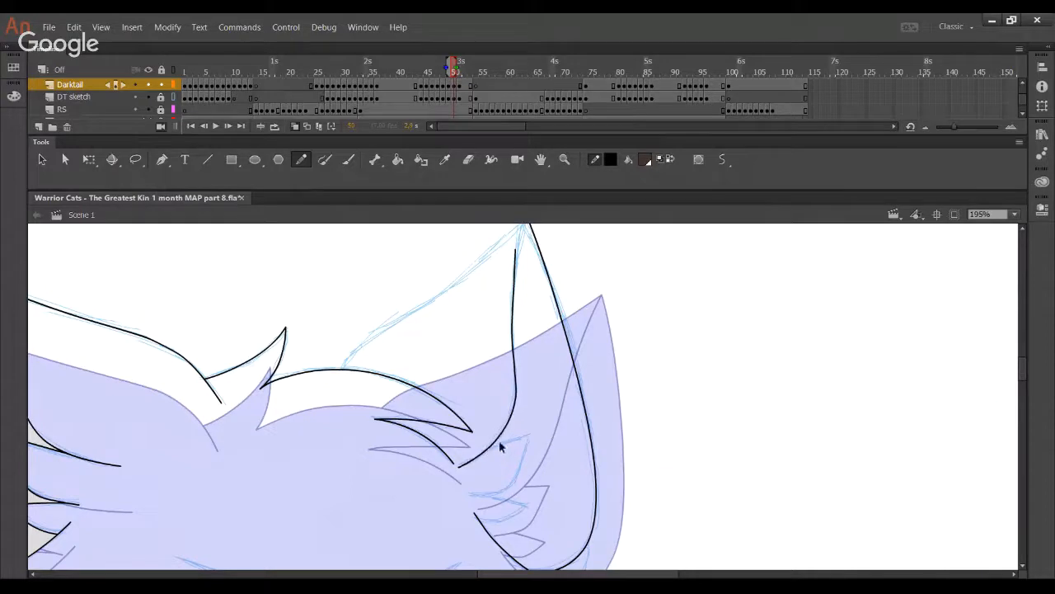
drag(513, 407, 515, 402)
drag(534, 332, 520, 401)
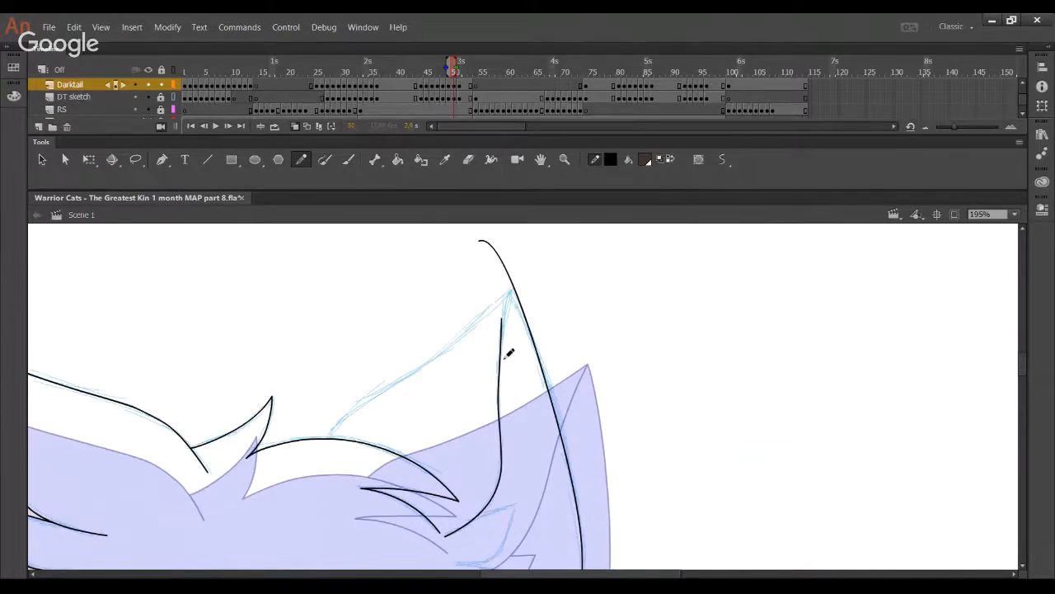
- Delete the line ends that cross beyond the tip of the ear on the viewer's right
ctrl+click(520, 256)
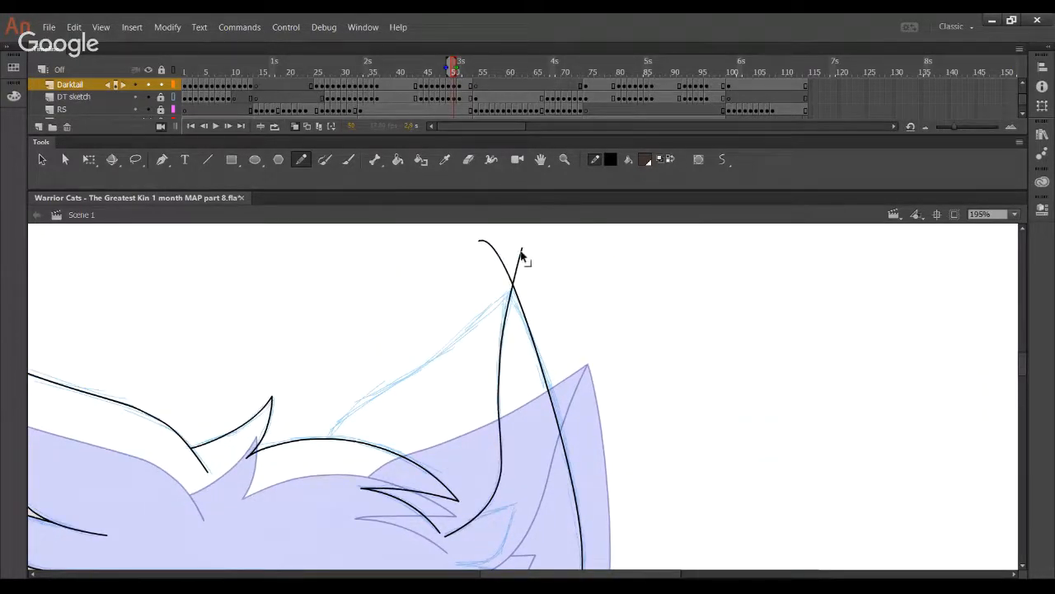
key(Delete)
ctrl+click(510, 279)
key(Delete)
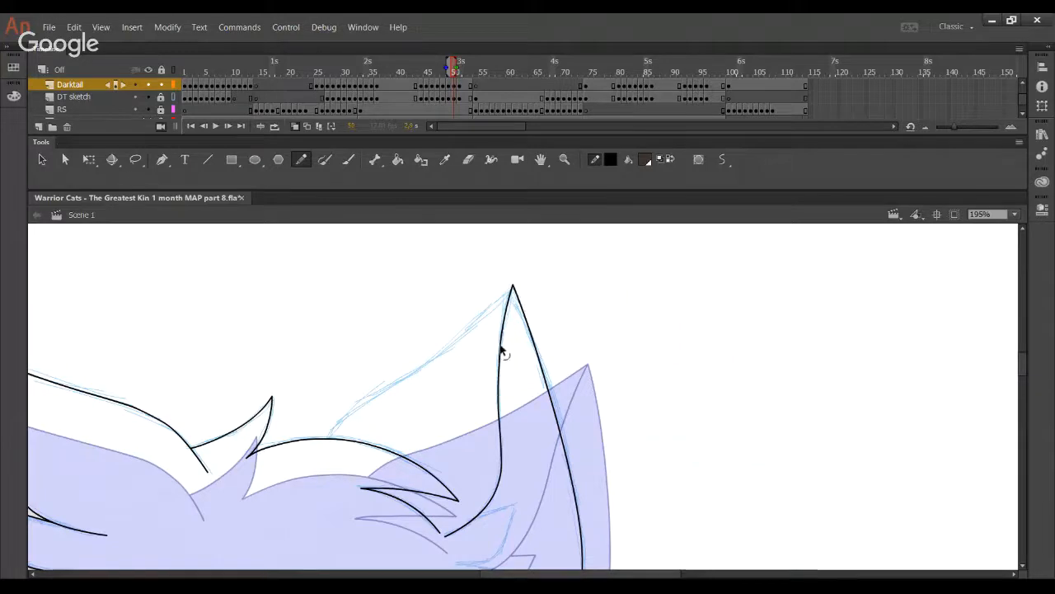
- Trace the upper edge of the ear on the viewer's right, starting at the top-of-head line
drag(315, 455, 404, 371)
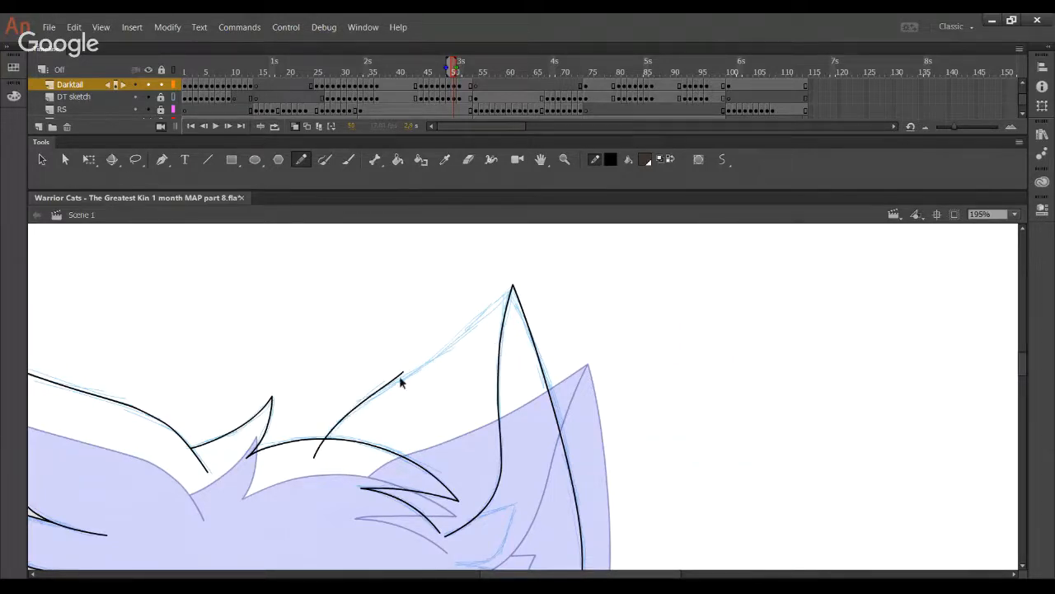
key(ctrl+z)
mouse_move(323, 450)
mouse_down()
mouse_move(354, 403)
mouse_move(453, 347)
mouse_move(339, 427)
mouse_move(439, 364)
mouse_up()
key(ctrl+z)
key(ctrl+z)
key(ctrl+z)
mouse_move(324, 452)
mouse_down()
mouse_move(365, 385)
mouse_move(481, 316)
mouse_up()
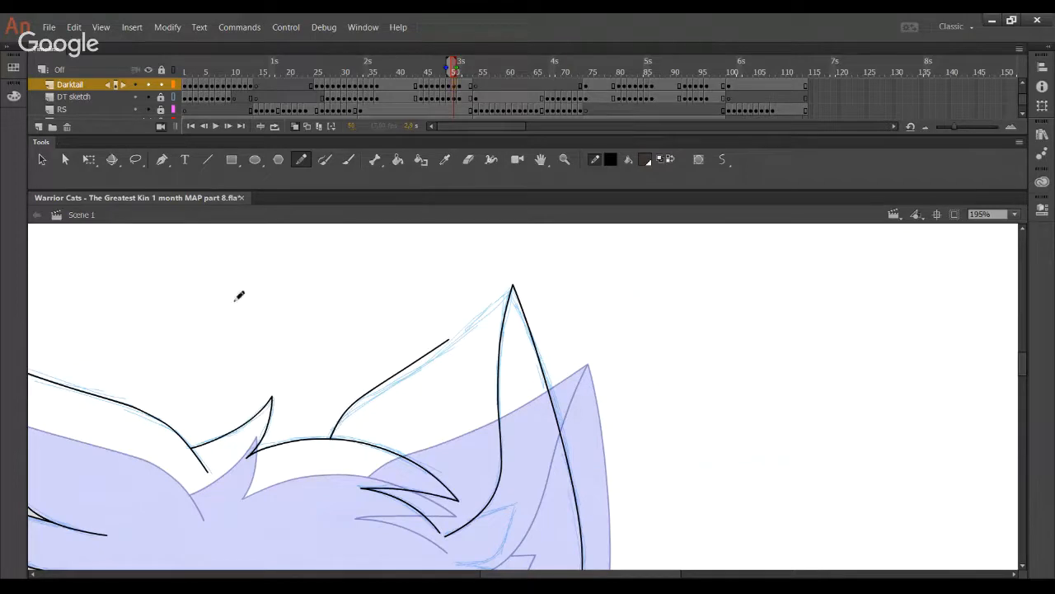
- Hide the DT sketch layer, extend the ear's upper edge to the tip, show the layer again and bend the edge to the sketch
click(148, 97)
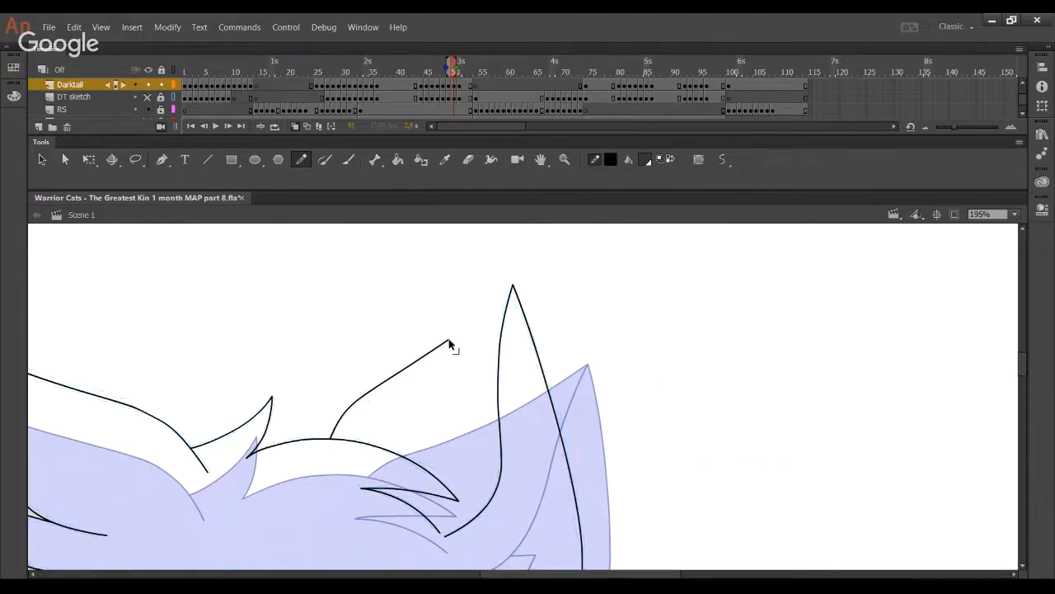
drag(449, 340, 512, 286)
click(147, 96)
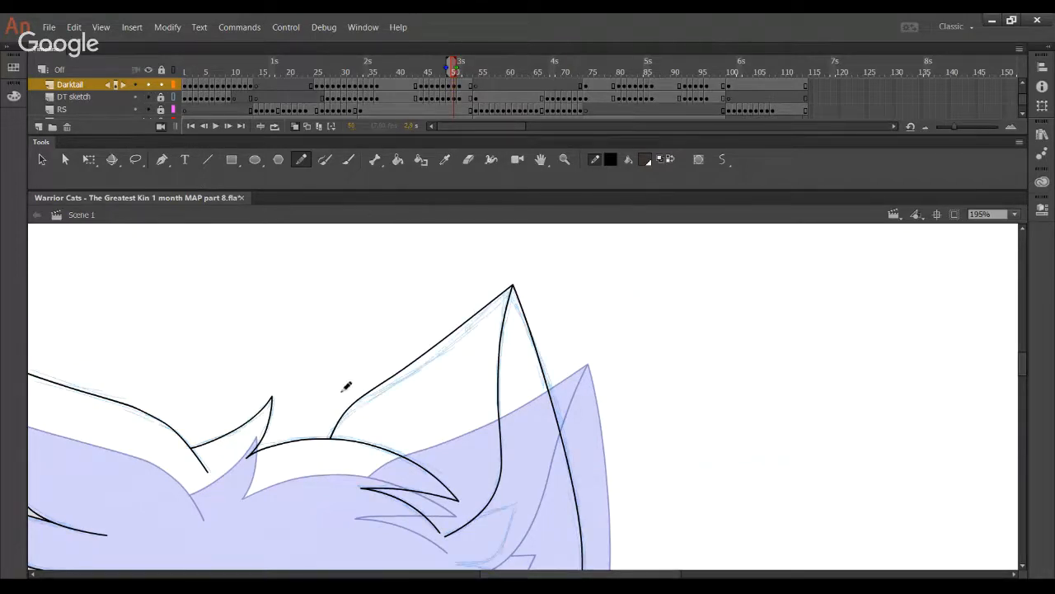
mouse_move(360, 404)
mouse_down()
mouse_move(384, 400)
mouse_move(407, 365)
mouse_move(441, 354)
mouse_move(483, 312)
mouse_up()
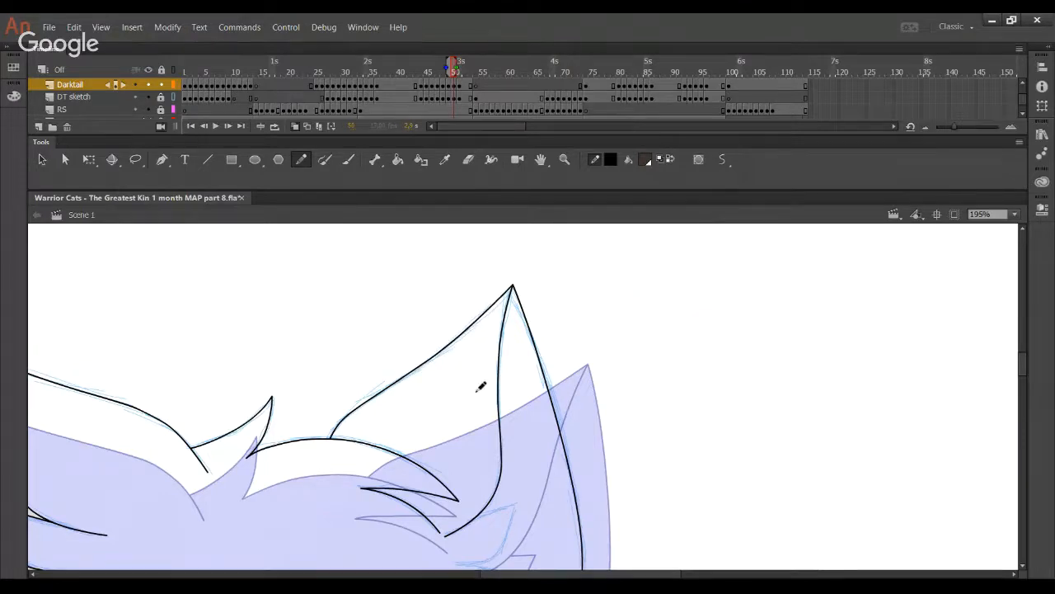
- Draw the short outer curve at the base of the ear on the viewer's right, trim its overshoot and bend it
scroll(461, 313, down, 5)
mouse_move(470, 450)
mouse_down()
mouse_move(536, 419)
mouse_move(550, 326)
mouse_move(532, 438)
mouse_move(551, 333)
mouse_up()
key(ctrl+z)
key(ctrl+z)
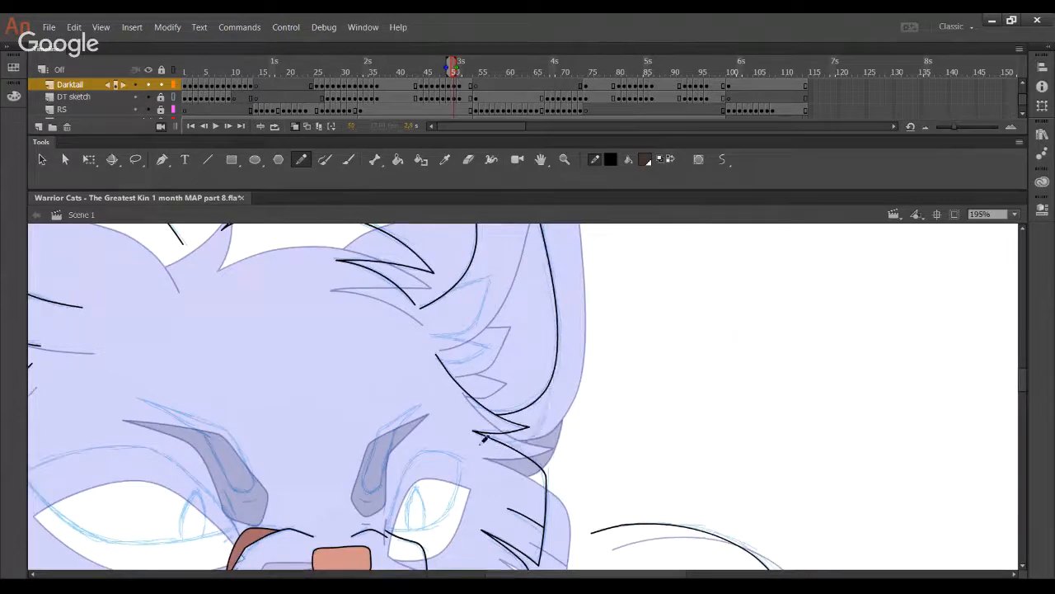
drag(479, 445, 548, 356)
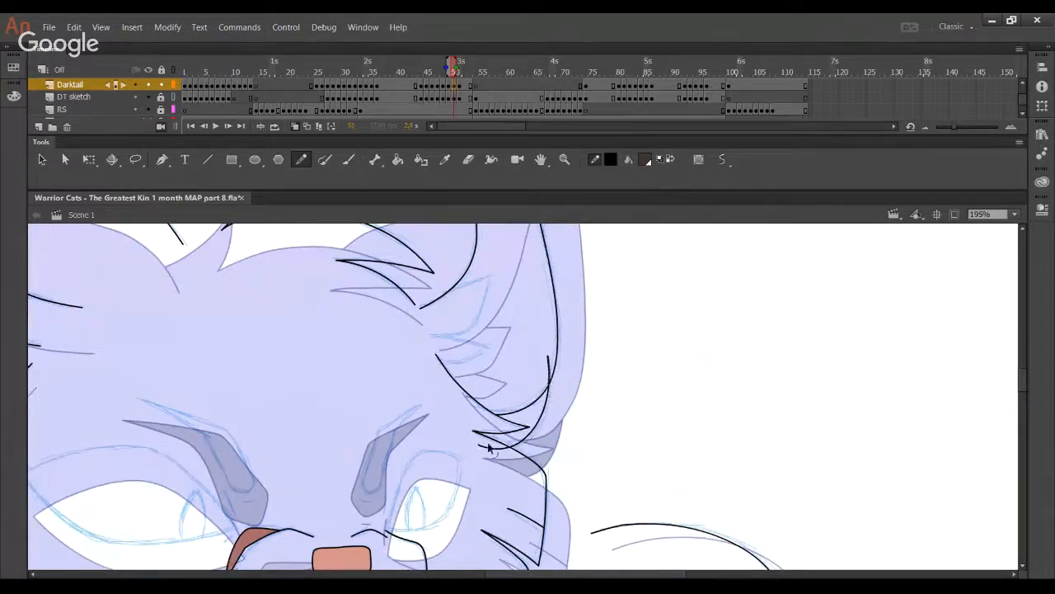
ctrl+shift+click(488, 448)
key(Delete)
drag(533, 434, 530, 434)
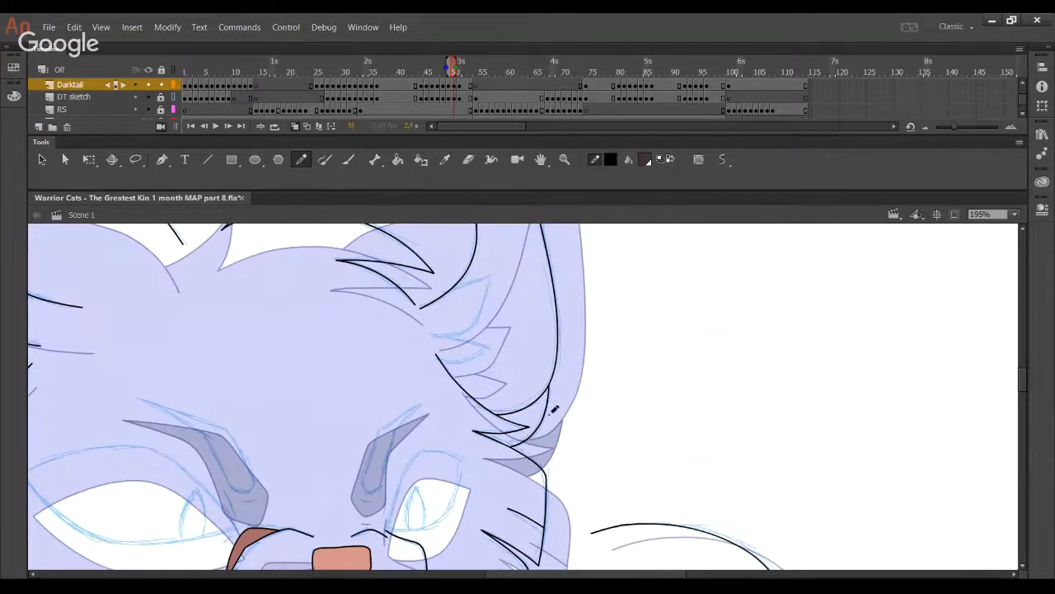
- Fill the patch at the base of the ear on the viewer's right with dark brown and sample the light grey fill colour
drag(384, 452, 636, 409)
key(k)
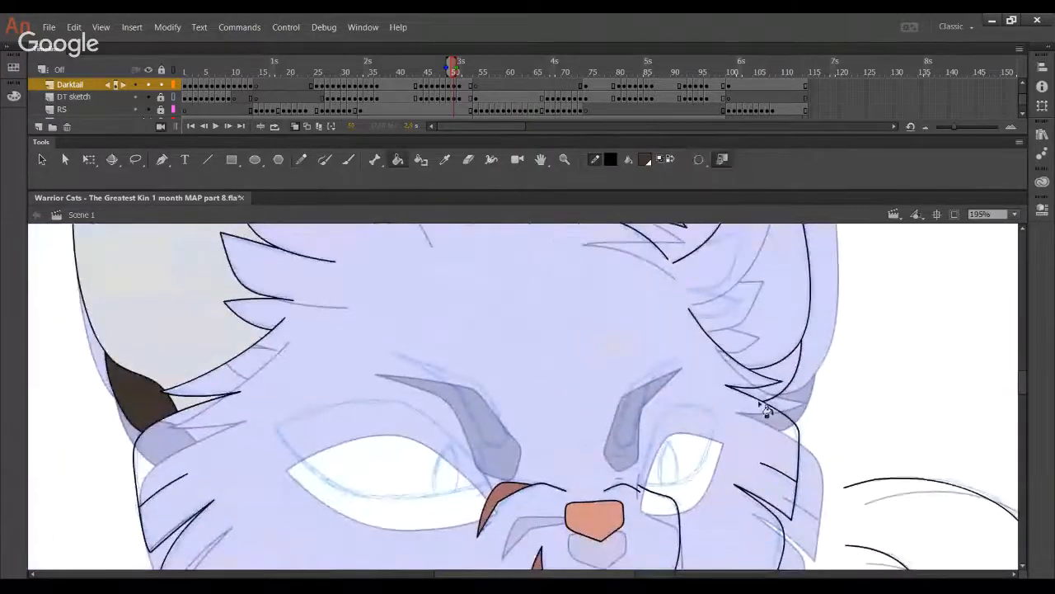
click(800, 369)
drag(740, 406, 696, 524)
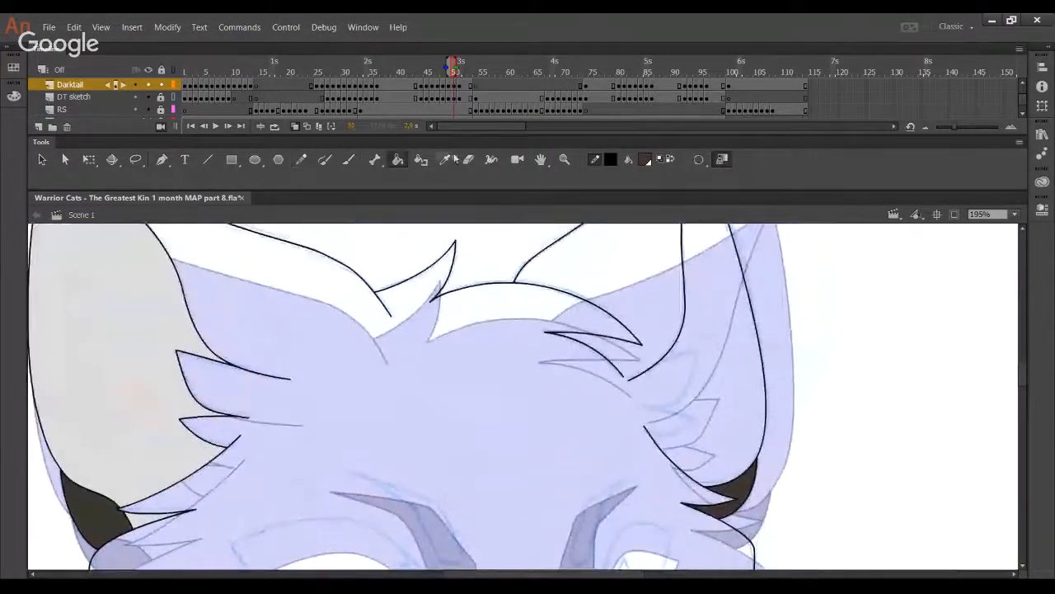
click(445, 160)
- Trace the lower edge of the upper fur tuft inside the ear on the viewer's right and bend it to the sketch
click(301, 159)
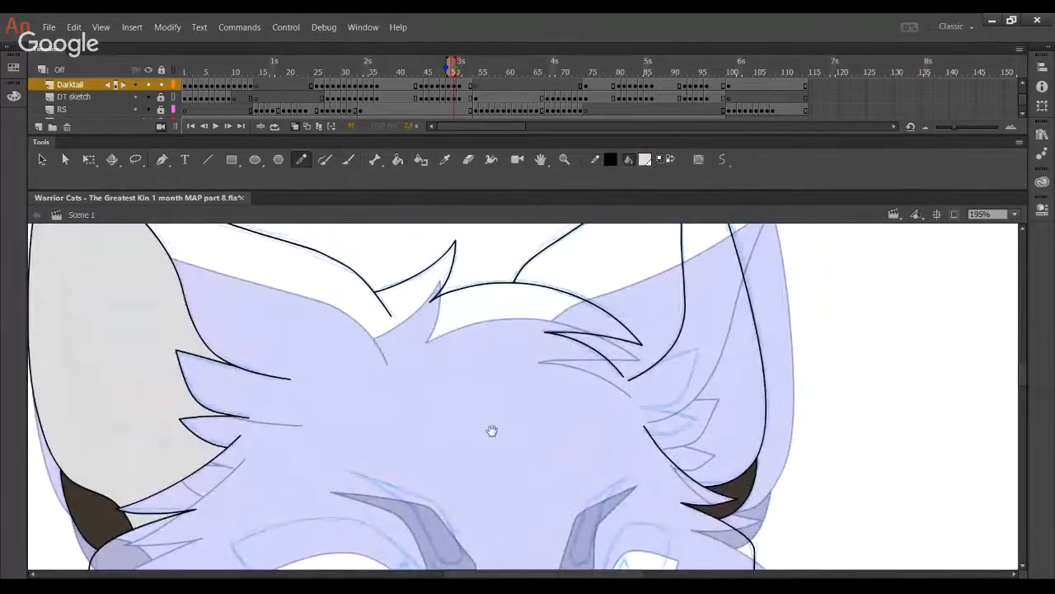
drag(497, 455, 360, 396)
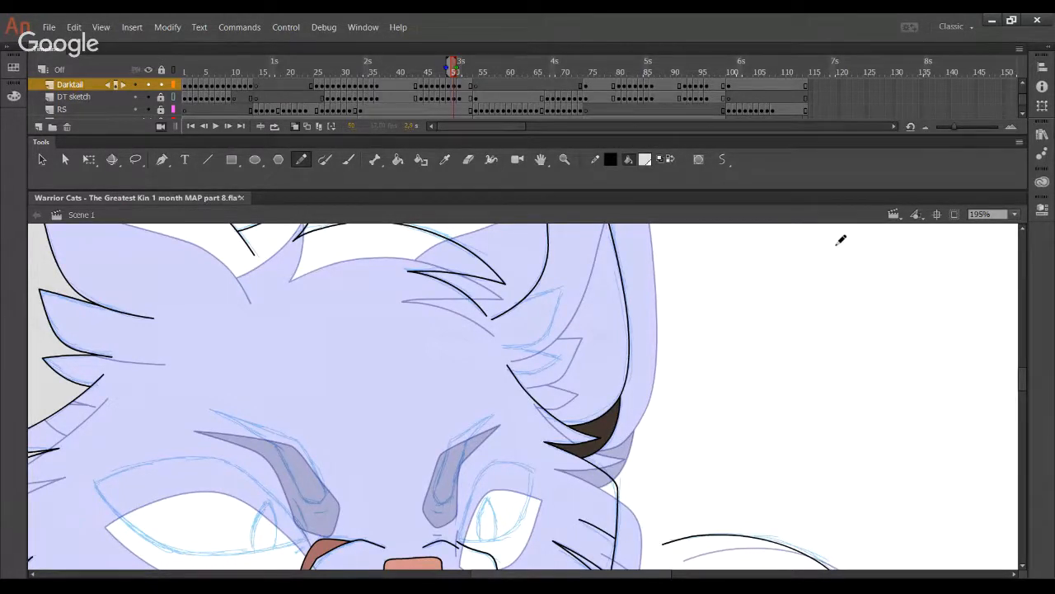
click(563, 159)
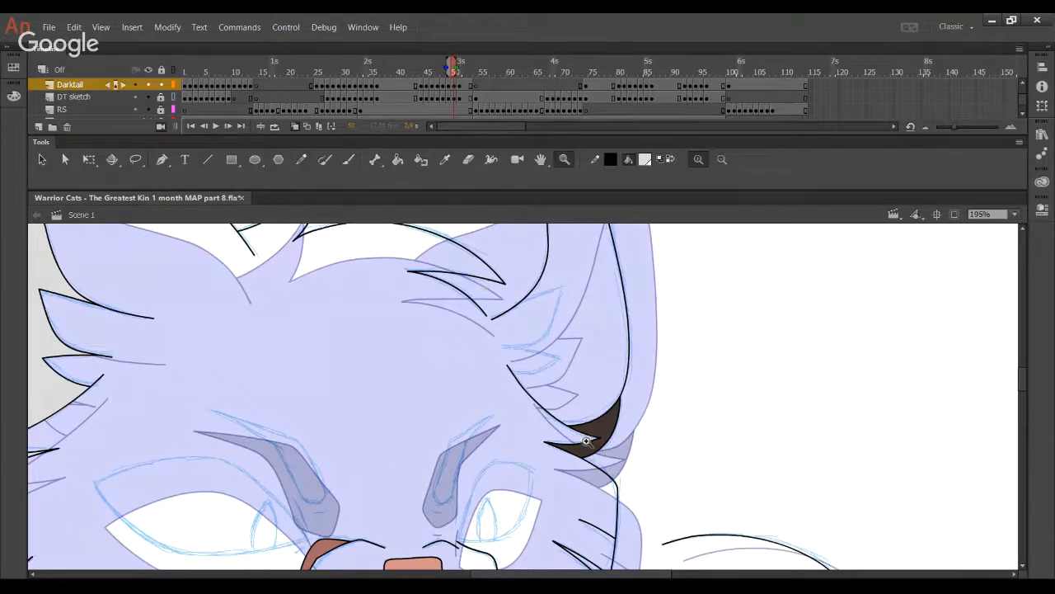
drag(630, 467, 384, 218)
click(300, 159)
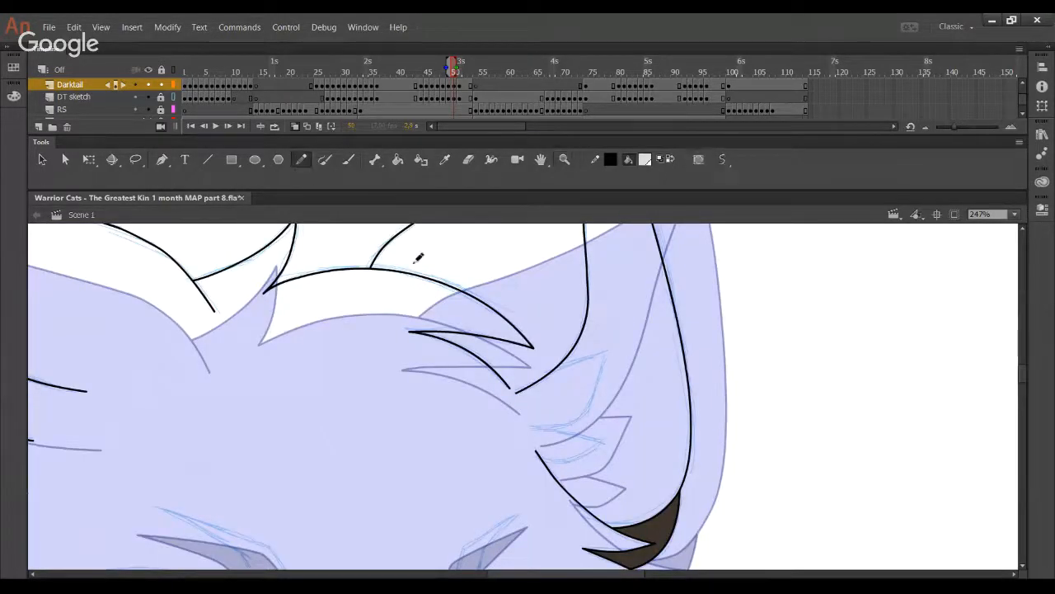
mouse_move(536, 423)
mouse_down()
mouse_move(598, 361)
mouse_move(618, 307)
mouse_up()
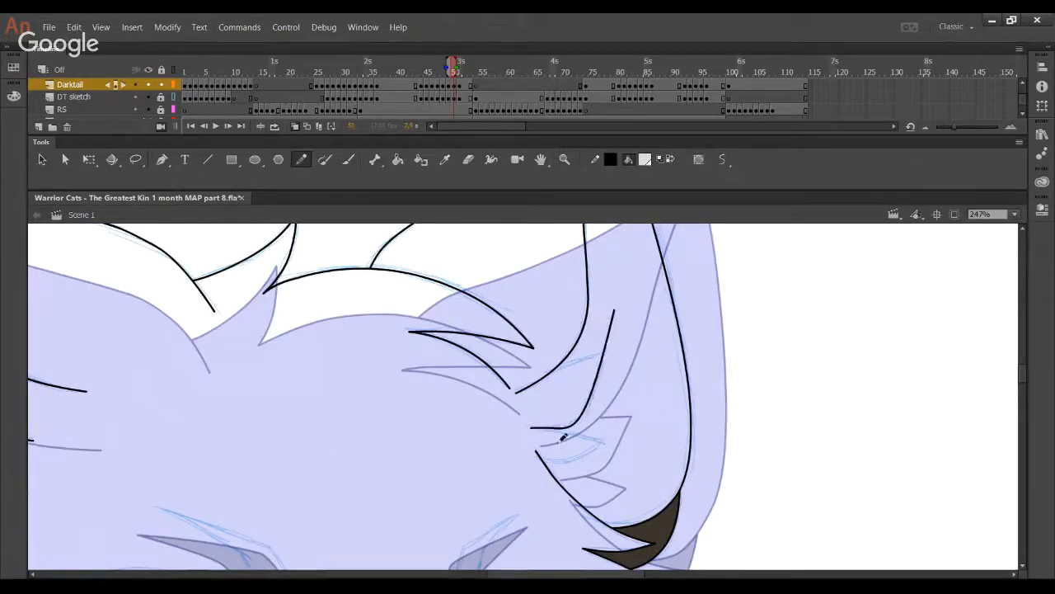
mouse_move(530, 429)
mouse_down()
mouse_move(582, 407)
mouse_move(620, 274)
mouse_up()
key(ctrl+z)
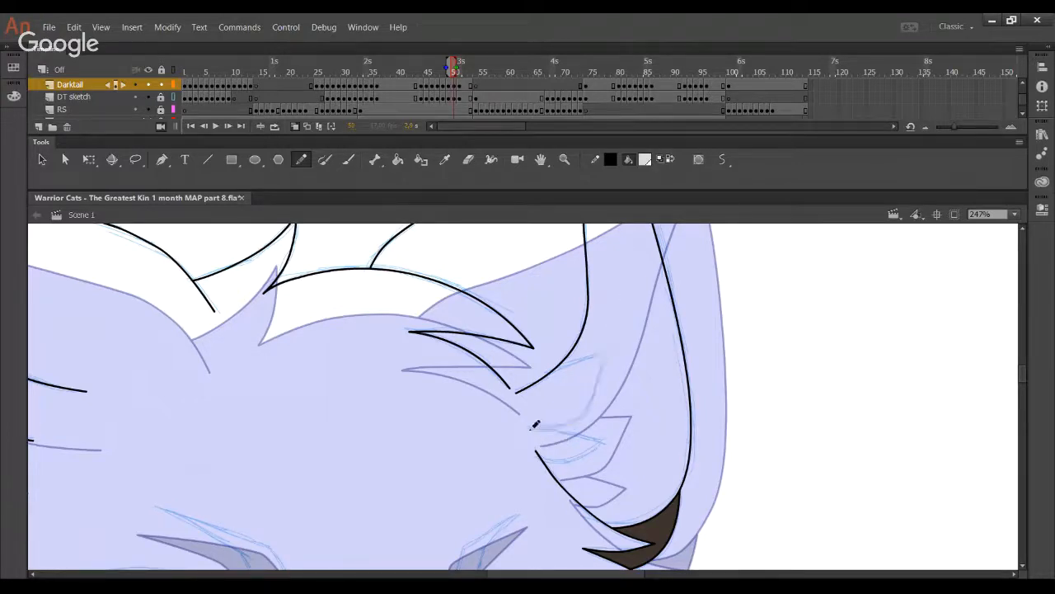
mouse_move(530, 428)
mouse_down()
mouse_move(581, 420)
mouse_move(606, 289)
mouse_up()
drag(577, 426, 584, 415)
drag(598, 371, 613, 326)
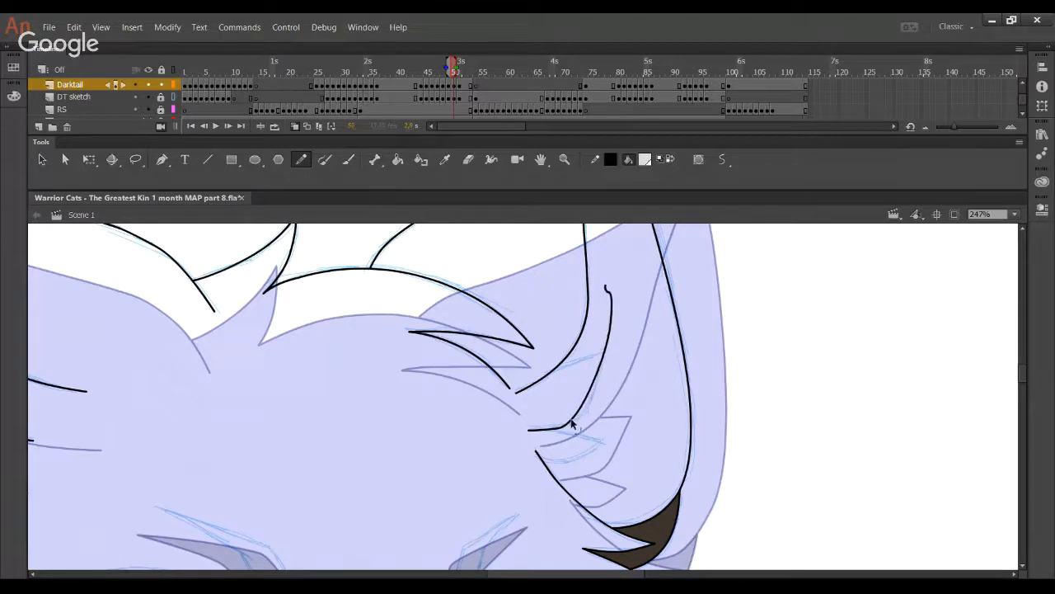
drag(572, 423, 557, 428)
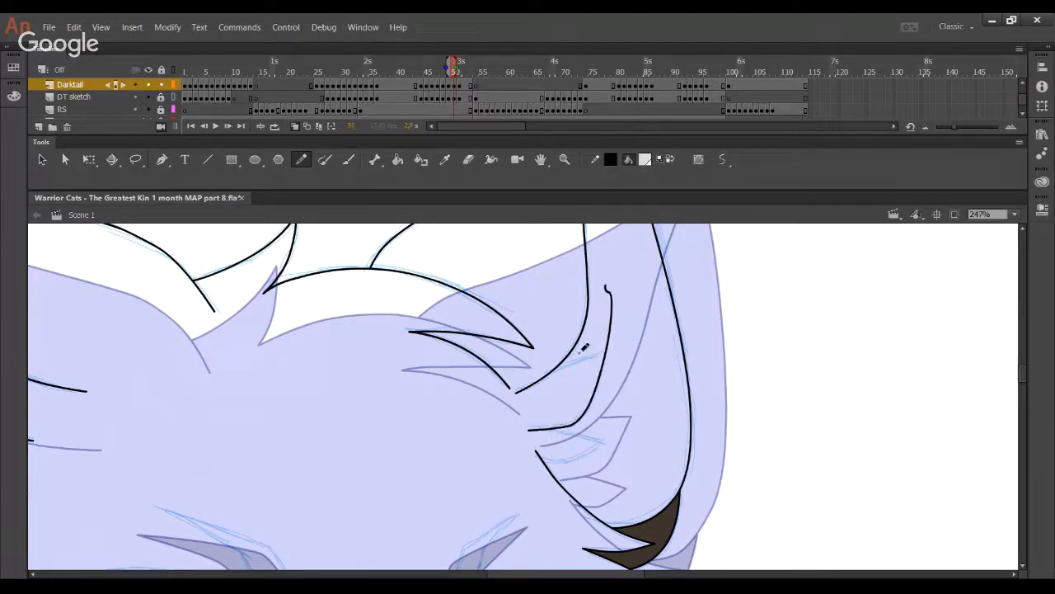
- Draw the upper edge of the upper fur tuft inside the ear on the viewer's right and trim the overshooting ends at its tip
drag(542, 371, 631, 349)
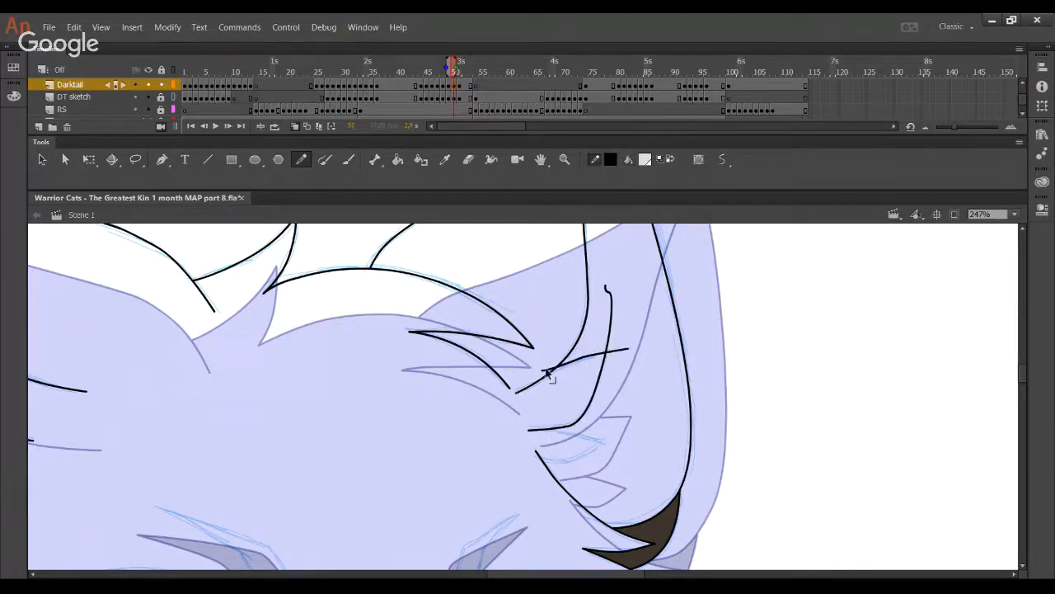
shift+click(609, 338)
shift+click(622, 350)
key(Delete)
- Trace the lower edge of the lower fur tuft inside the ear on the viewer's right, trim its overshoot and bend it
mouse_move(524, 450)
mouse_down()
mouse_move(558, 458)
mouse_move(625, 412)
mouse_up()
key(ctrl+z)
drag(526, 452, 645, 418)
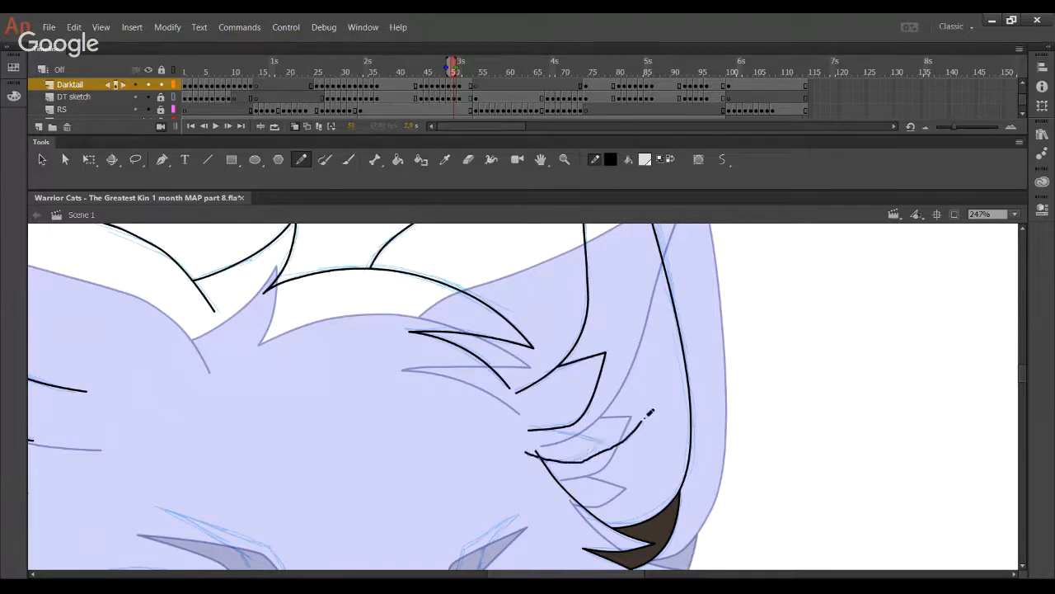
key(ctrl+z)
mouse_move(526, 456)
mouse_down()
mouse_move(577, 461)
mouse_move(636, 416)
mouse_move(615, 439)
mouse_up()
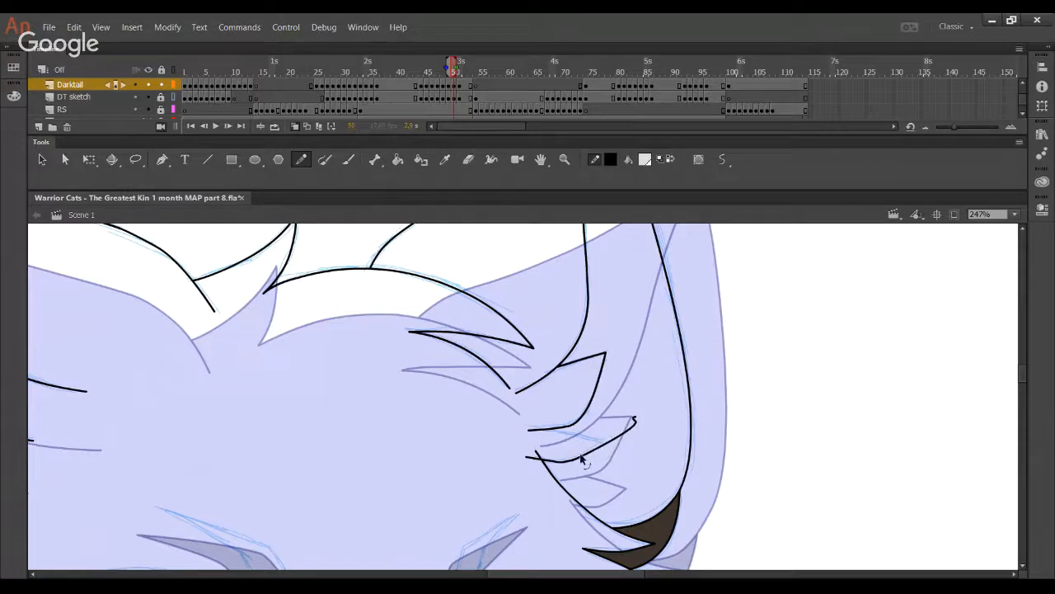
ctrl+click(581, 456)
ctrl+click(532, 458)
key(Delete)
drag(601, 445, 604, 447)
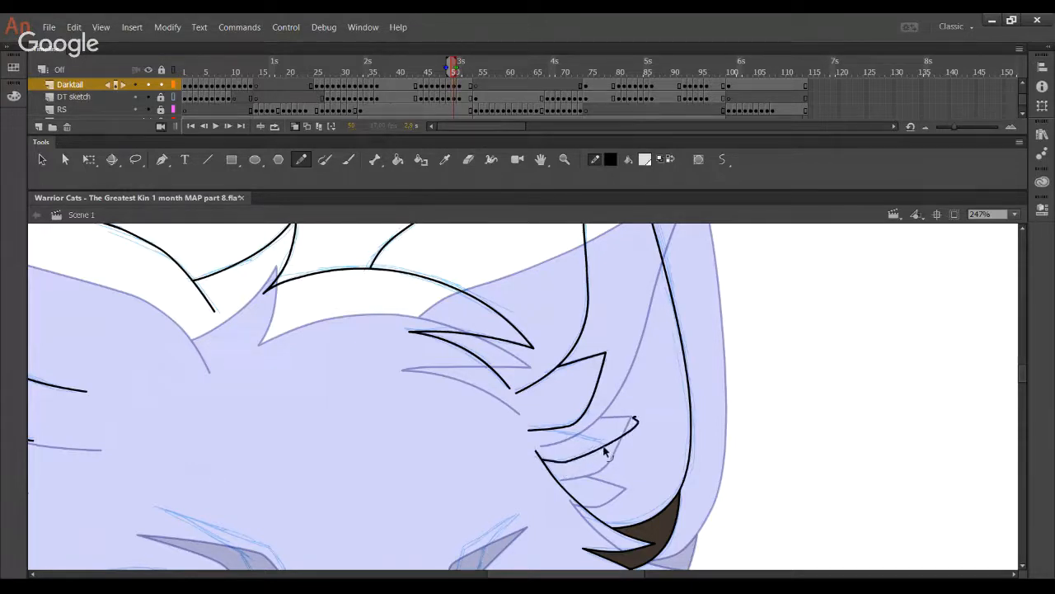
- Draw the upper edge of the lower fur tuft in the same ear and trim the overshoots beyond its tip
mouse_move(536, 428)
mouse_down()
mouse_move(634, 449)
mouse_move(639, 460)
mouse_up()
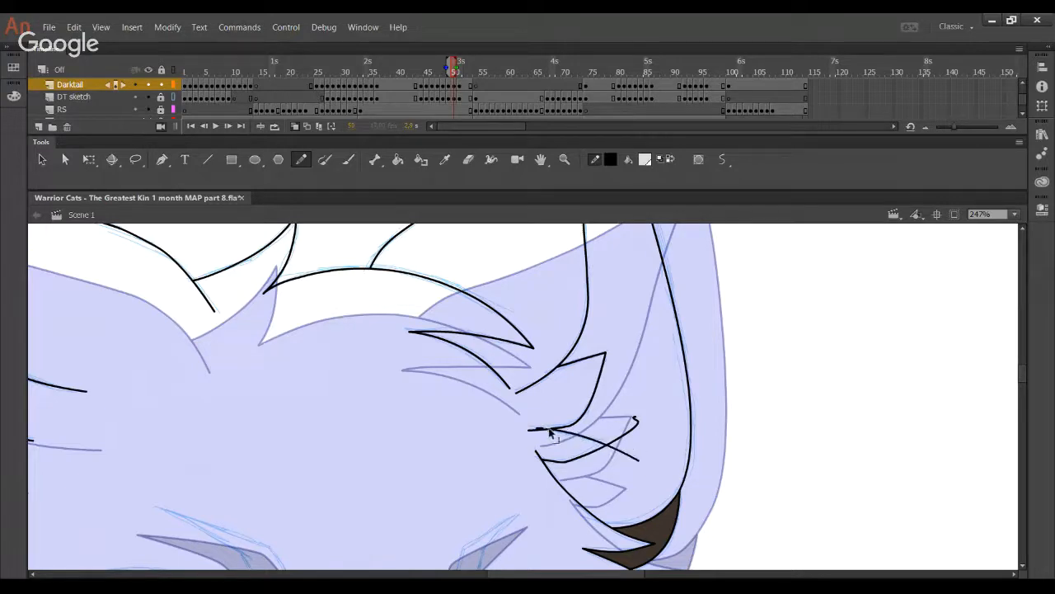
ctrl+click(615, 442)
ctrl+click(620, 451)
key(Delete)
drag(619, 376, 662, 485)
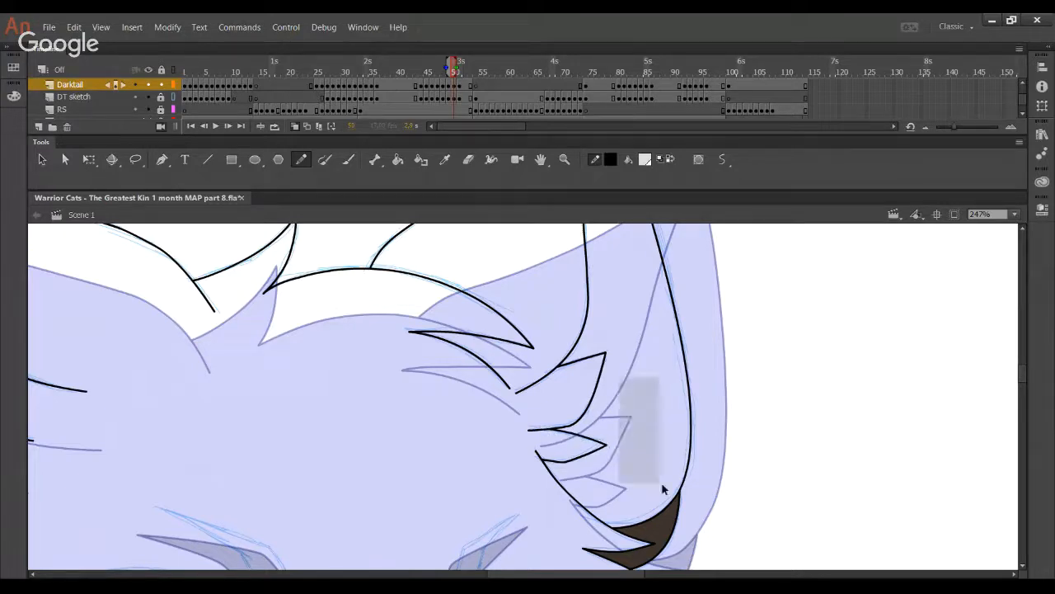
- Fill the inside of the ear on the viewer's right with light grey and sample the grey from the other ear
click(397, 159)
click(657, 362)
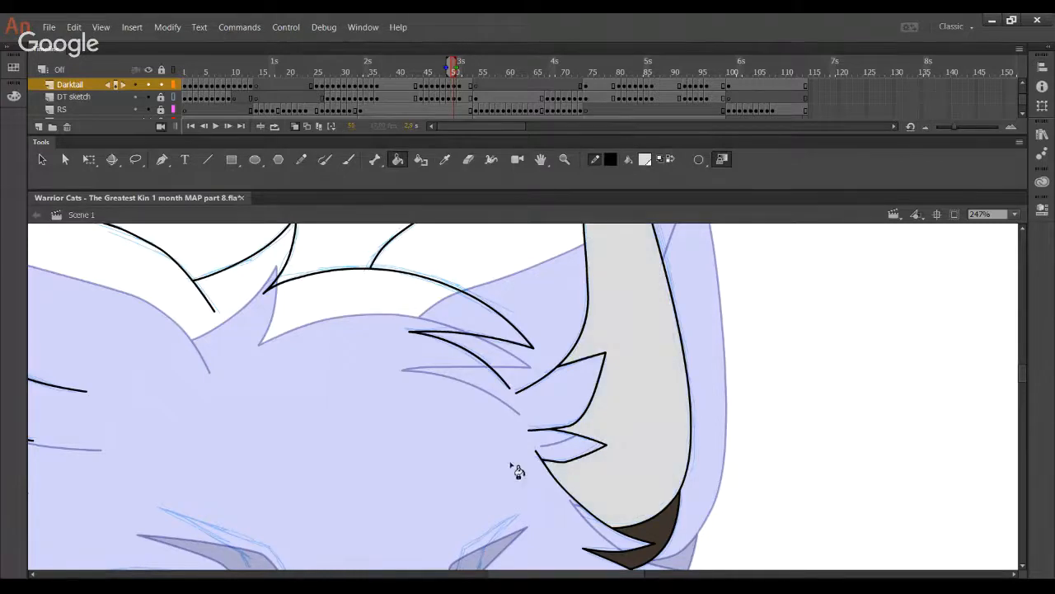
key(space)
drag(461, 478, 649, 357)
click(444, 159)
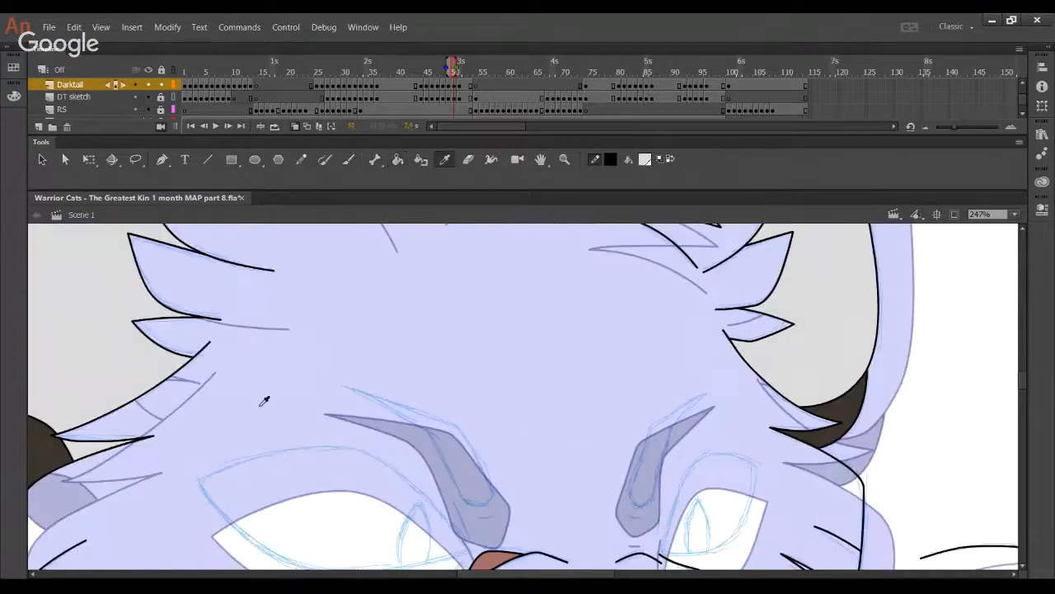
click(99, 353)
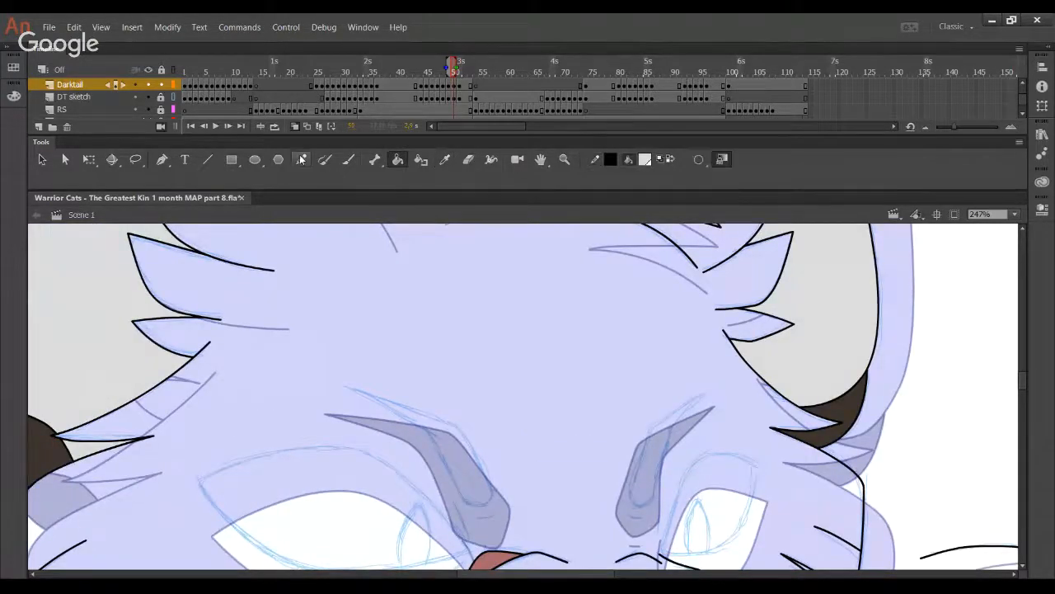
- Examine the traced mouth, muzzle, cheeks and chest scar against the sketch for missing lines
click(300, 159)
scroll(405, 476, down, 6)
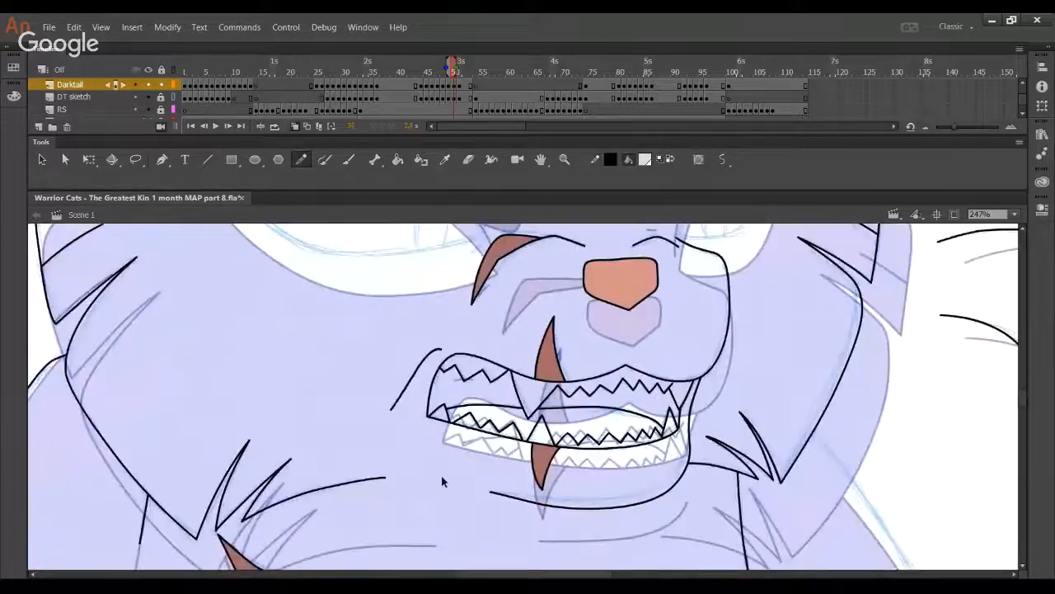
key(ctrl+z)
key(space)
drag(430, 545, 701, 358)
drag(461, 525, 563, 347)
mouse_move(677, 540)
mouse_down()
mouse_move(598, 376)
mouse_move(561, 252)
mouse_up()
drag(656, 527, 617, 324)
drag(622, 284, 500, 539)
drag(582, 297, 542, 544)
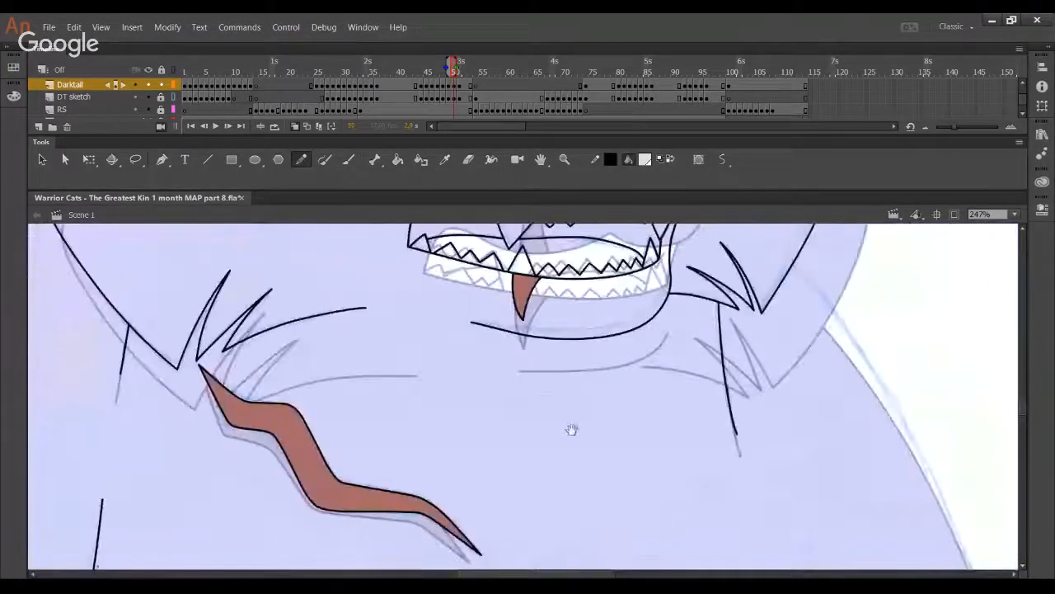
drag(590, 387, 587, 529)
drag(547, 389, 569, 511)
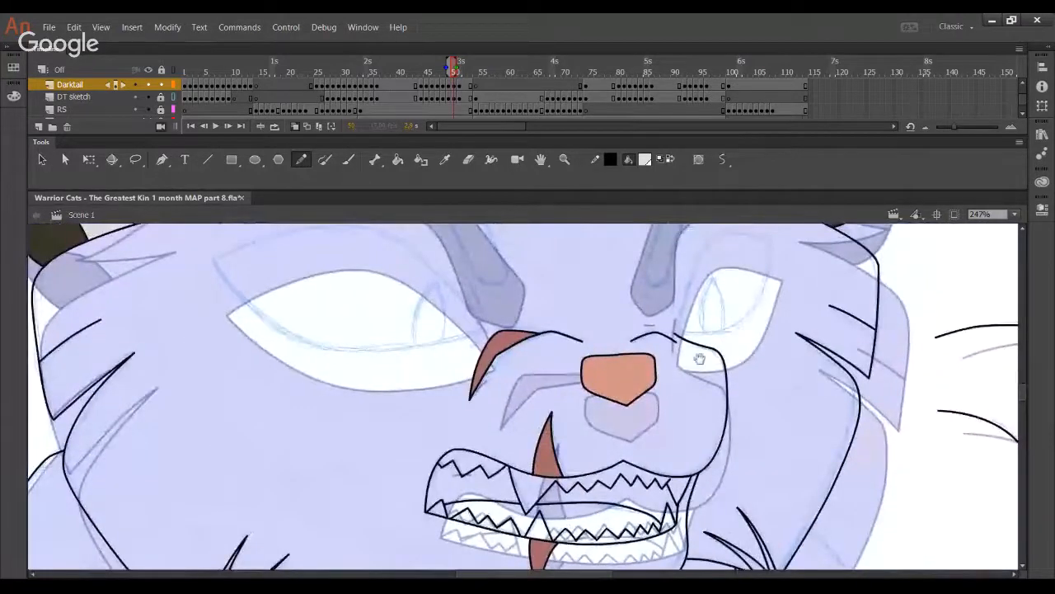
drag(699, 358, 690, 437)
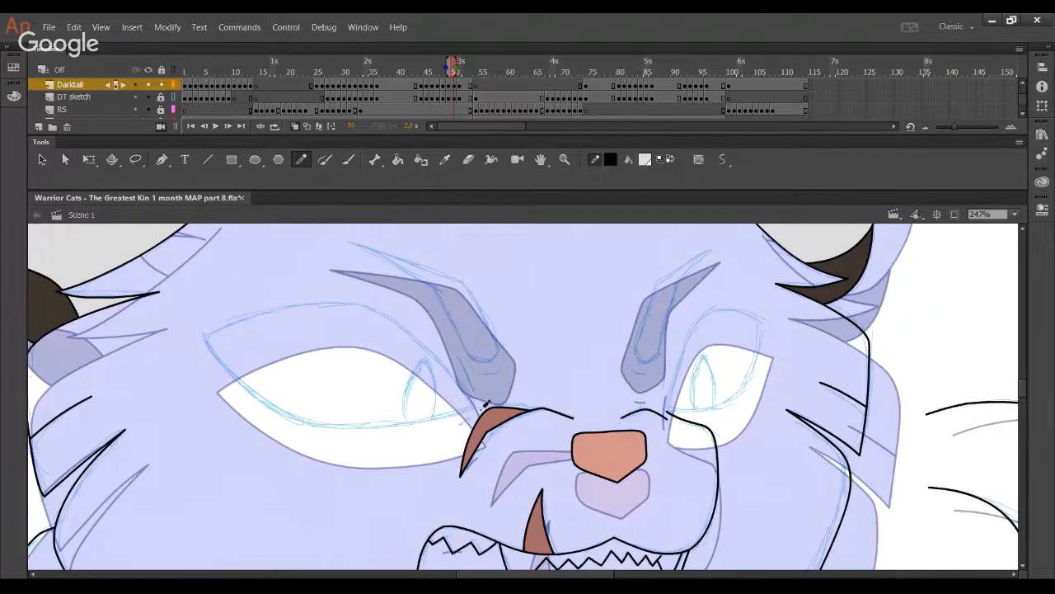
- Trace the upper edge of the eye on the viewer's left and redraw its outer part past the outer corner
mouse_move(480, 411)
mouse_down()
mouse_move(399, 307)
mouse_move(356, 299)
mouse_move(255, 315)
mouse_move(186, 350)
mouse_move(251, 308)
mouse_move(346, 292)
mouse_move(401, 322)
mouse_move(478, 407)
mouse_up()
key(ctrl+z)
key(ctrl+z)
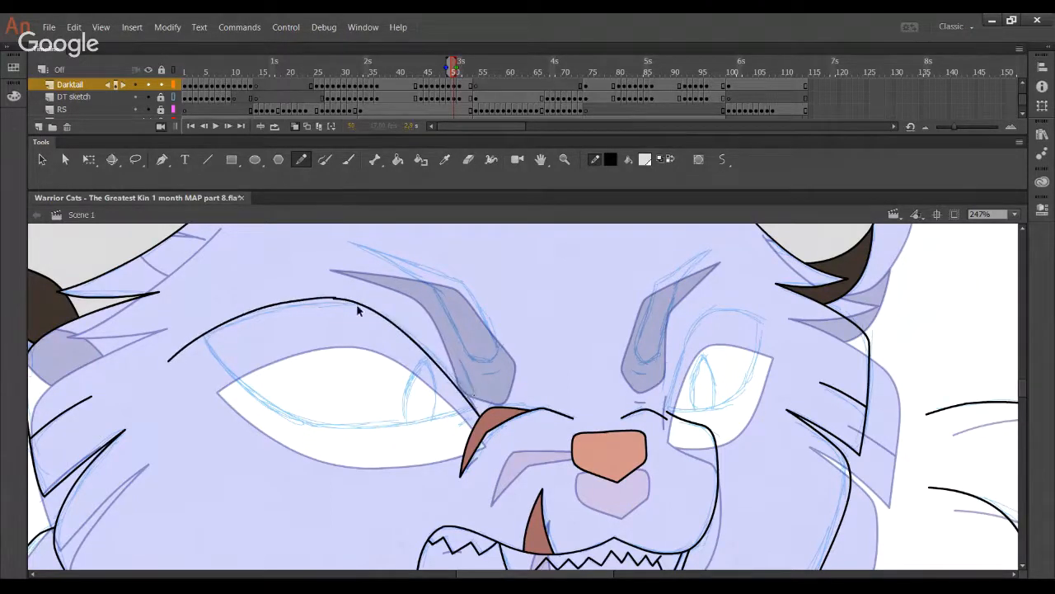
ctrl+click(323, 299)
key(Delete)
drag(338, 298, 167, 349)
- Bend the upper edge of the eye on the viewer's left to the sketch and pull its outer end slightly outward
drag(388, 334, 364, 315)
drag(445, 376, 455, 369)
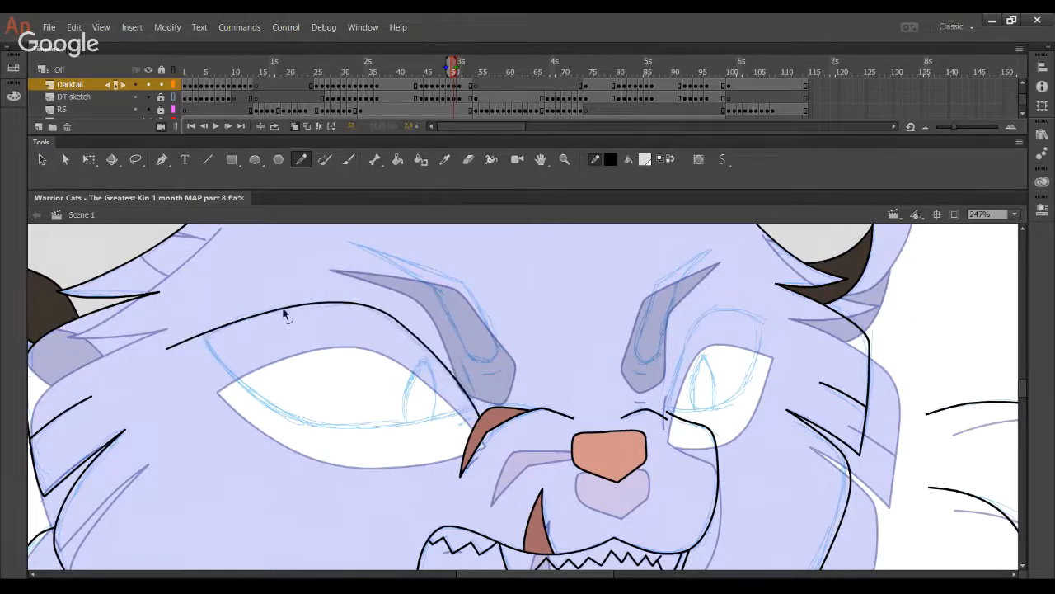
drag(283, 310, 251, 318)
mouse_move(382, 323)
mouse_down()
mouse_move(385, 341)
mouse_move(397, 323)
mouse_up()
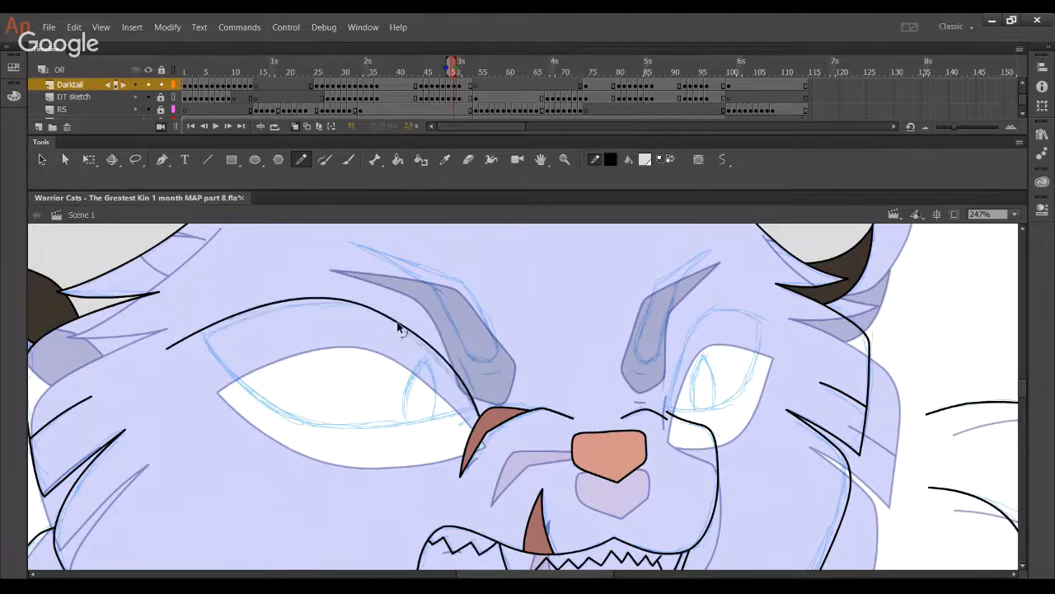
drag(440, 361, 415, 342)
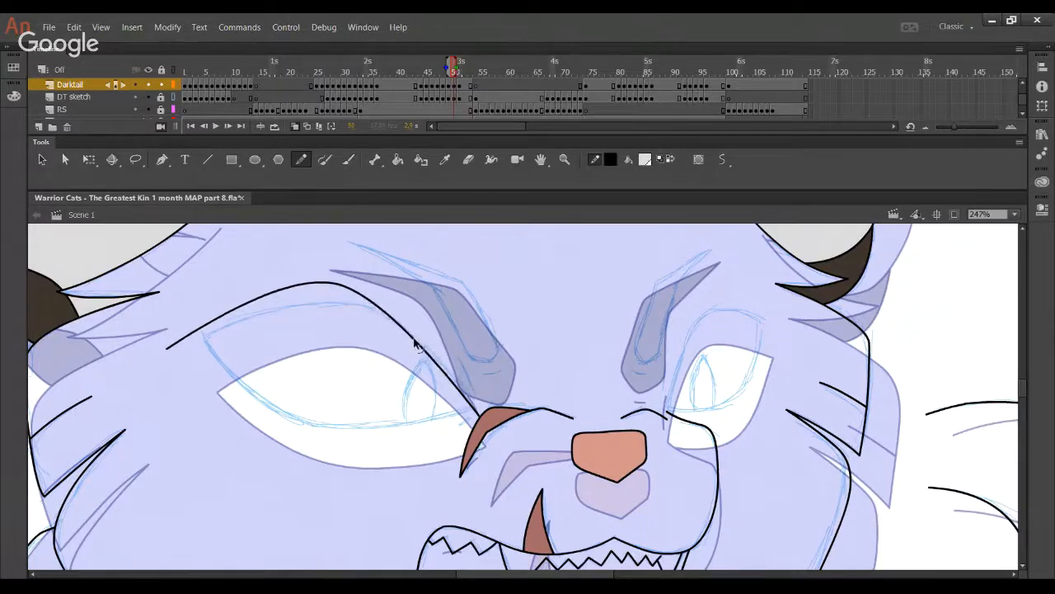
mouse_move(286, 291)
mouse_down()
mouse_move(272, 312)
mouse_move(276, 295)
mouse_move(348, 311)
mouse_move(355, 301)
mouse_up()
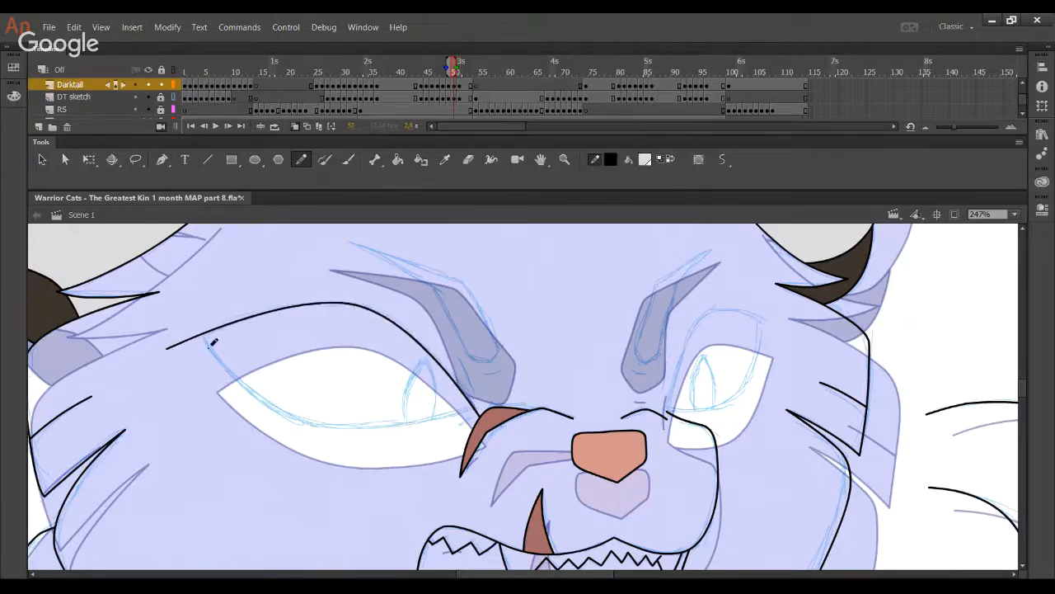
drag(167, 350, 159, 358)
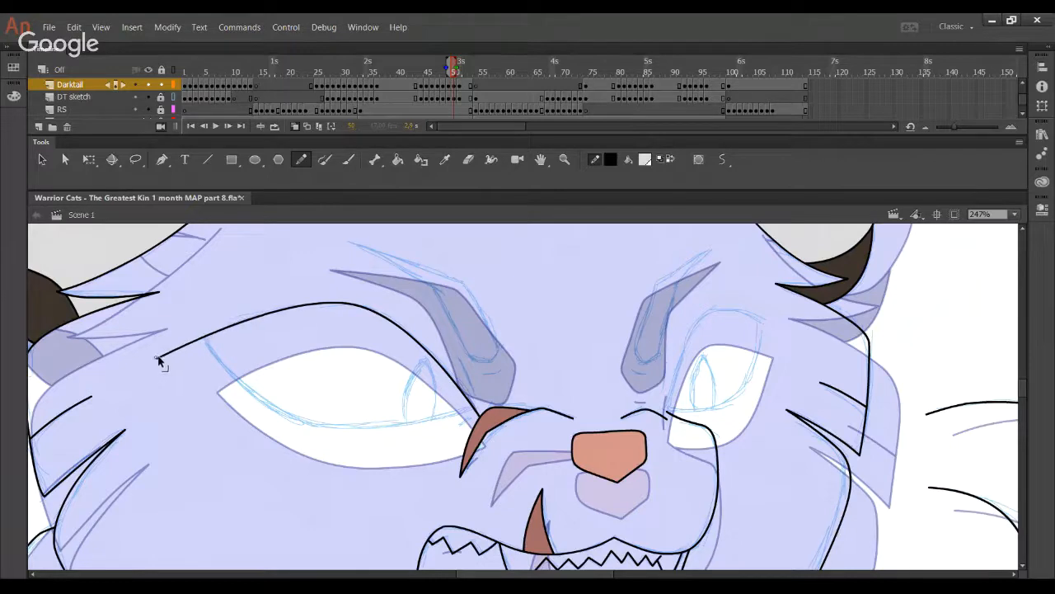
- Trace the lower edge of the eye on the viewer's left and trim the overshoots at both corners
mouse_move(195, 318)
mouse_down()
mouse_move(237, 374)
mouse_move(298, 414)
mouse_move(360, 425)
mouse_move(470, 412)
mouse_up()
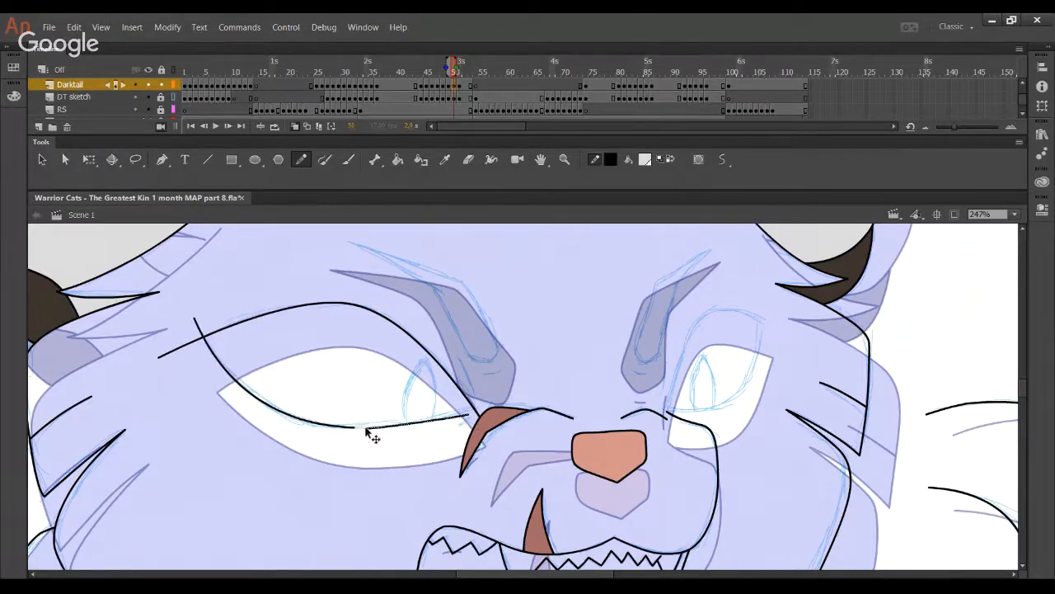
key(ctrl+z)
mouse_move(356, 430)
mouse_down()
mouse_move(494, 407)
mouse_move(478, 407)
mouse_up()
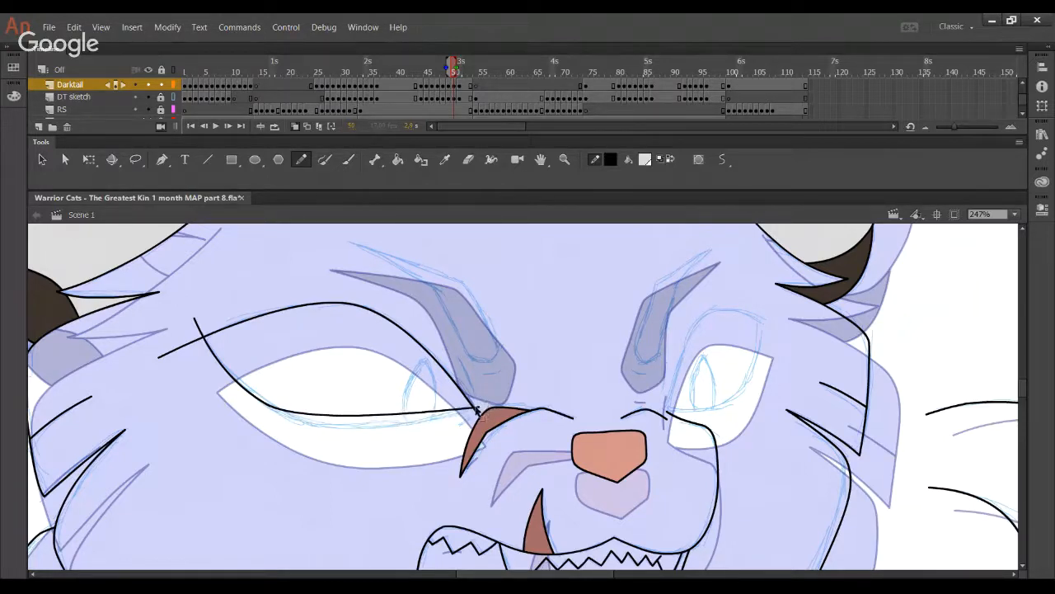
ctrl+click(479, 416)
ctrl+shift+click(476, 407)
ctrl+shift+click(198, 327)
ctrl+shift+click(192, 342)
key(Delete)
- Bend the lower edge of the eye on the viewer's left to the sketch
drag(306, 420, 318, 431)
drag(238, 381, 246, 385)
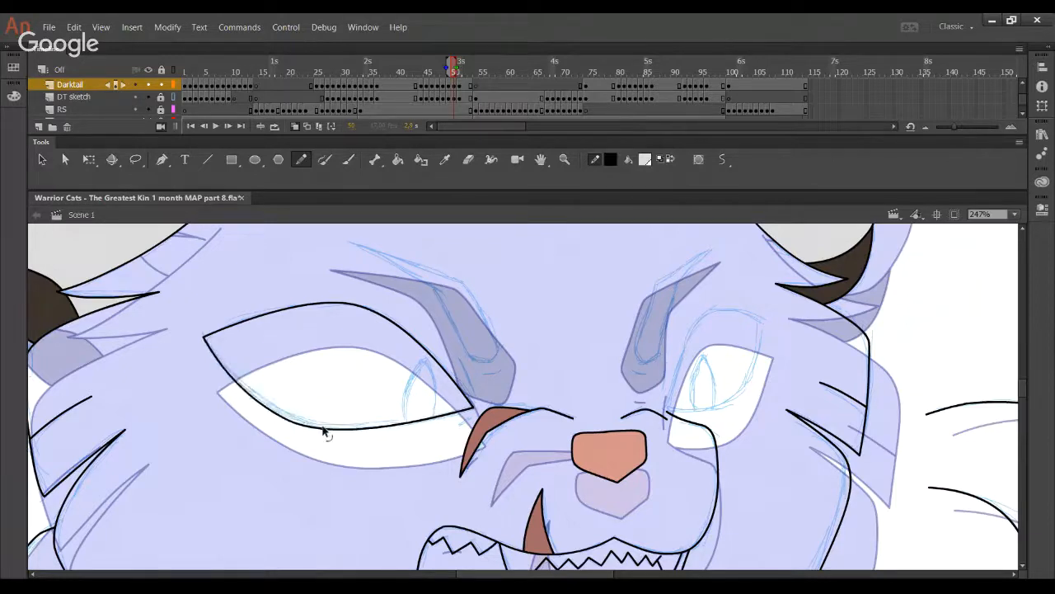
drag(324, 428, 332, 427)
- Draw a short crease line above the inner corner of the eye on the viewer's left
drag(407, 417, 312, 370)
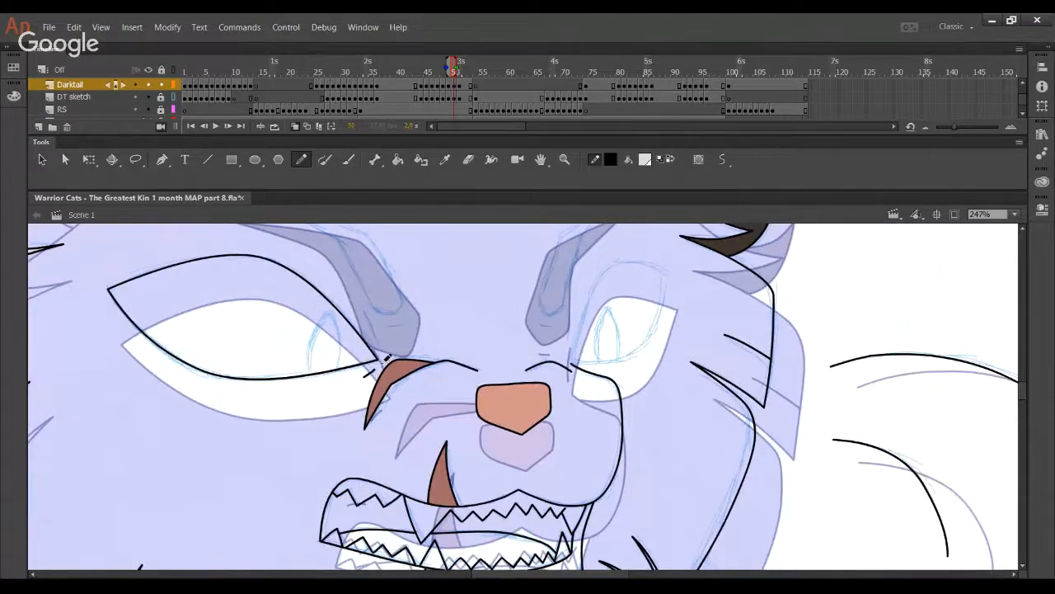
mouse_move(364, 376)
mouse_down()
mouse_move(424, 322)
mouse_move(410, 337)
mouse_up()
key(ctrl+z)
drag(379, 349, 351, 286)
drag(364, 312, 382, 311)
- Trace the upper edge of the eye on the viewer's right and smooth the curve over its top
mouse_move(569, 347)
mouse_down()
mouse_move(573, 316)
mouse_move(556, 389)
mouse_move(516, 434)
mouse_move(565, 325)
mouse_move(606, 319)
mouse_move(665, 403)
mouse_up()
key(ctrl+z)
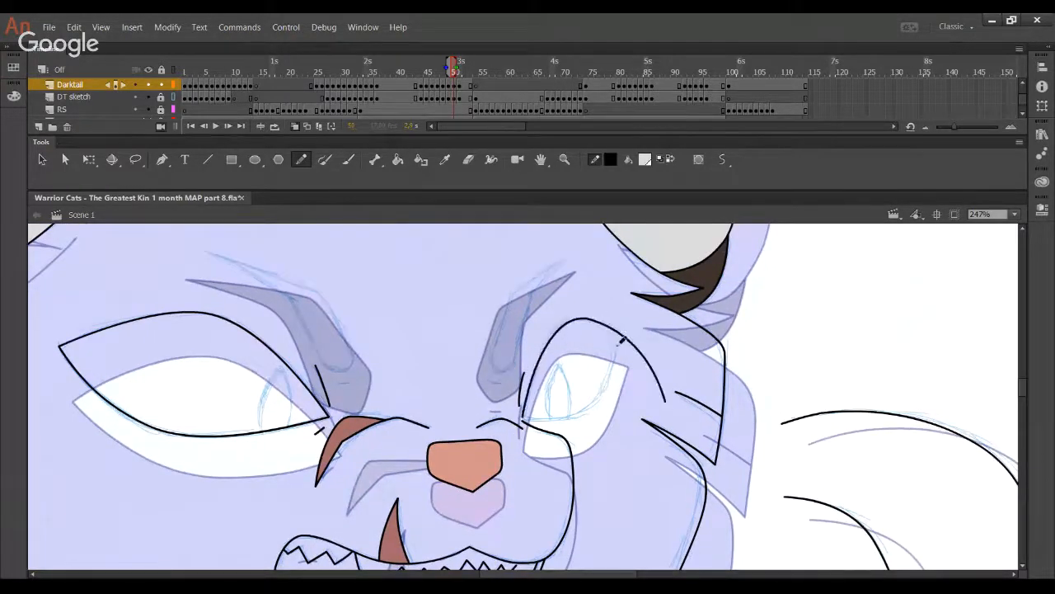
drag(559, 329, 605, 321)
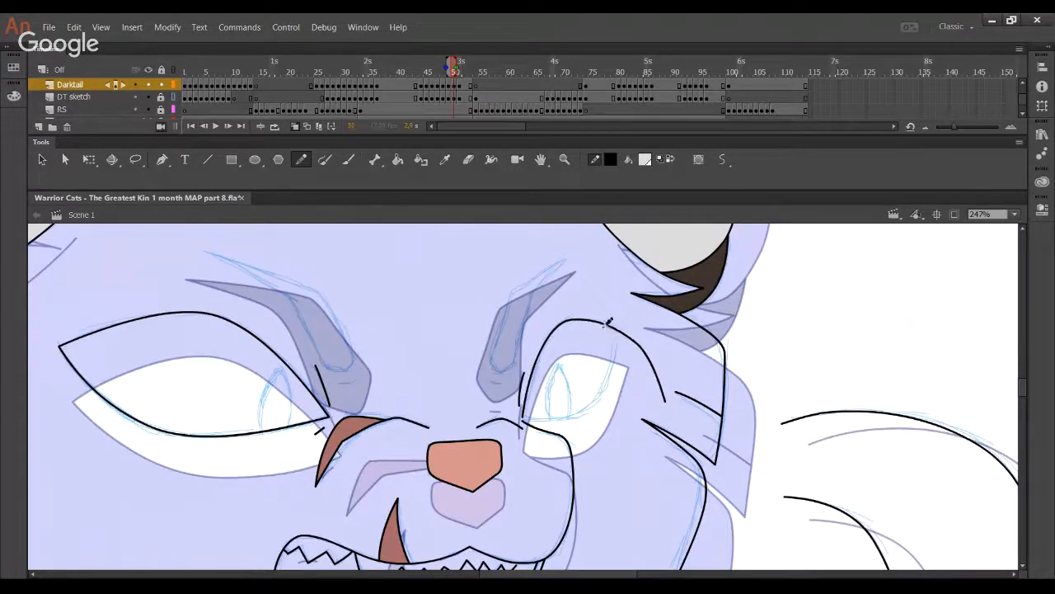
- Trace the lower edge of the eye on the viewer's right, bend it to the sketch and trim the overshoots at the outer corner
mouse_move(526, 419)
mouse_down()
mouse_move(571, 411)
mouse_move(595, 385)
mouse_up()
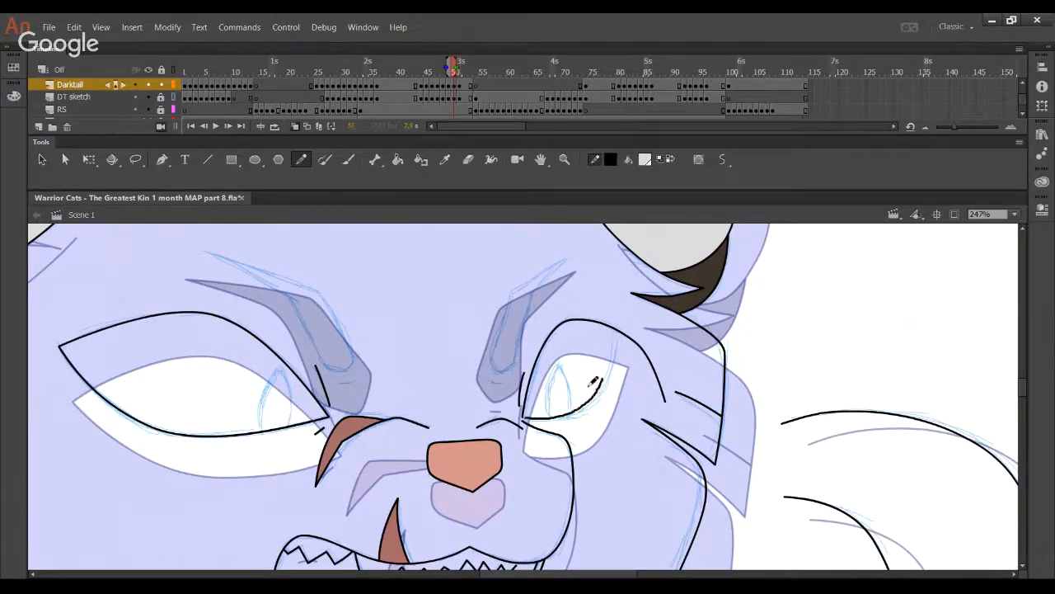
key(ctrl+z)
mouse_move(525, 420)
mouse_down()
mouse_move(562, 418)
mouse_move(627, 370)
mouse_move(637, 329)
mouse_up()
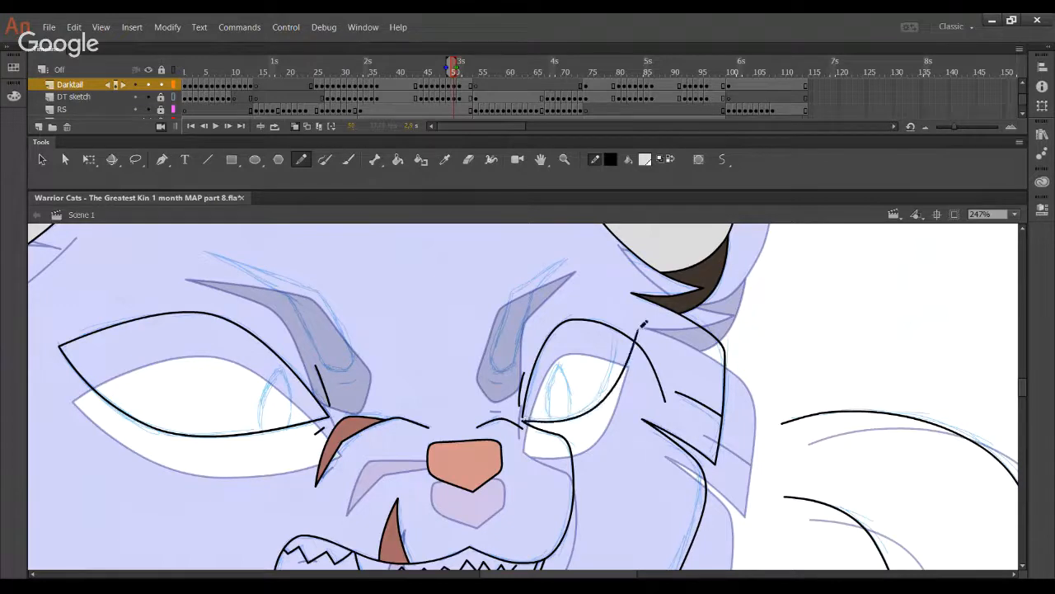
key(ctrl+z)
mouse_move(525, 418)
mouse_down()
mouse_move(594, 400)
mouse_move(620, 333)
mouse_up()
drag(562, 419, 604, 390)
drag(617, 339, 619, 313)
ctrl+shift+click(629, 337)
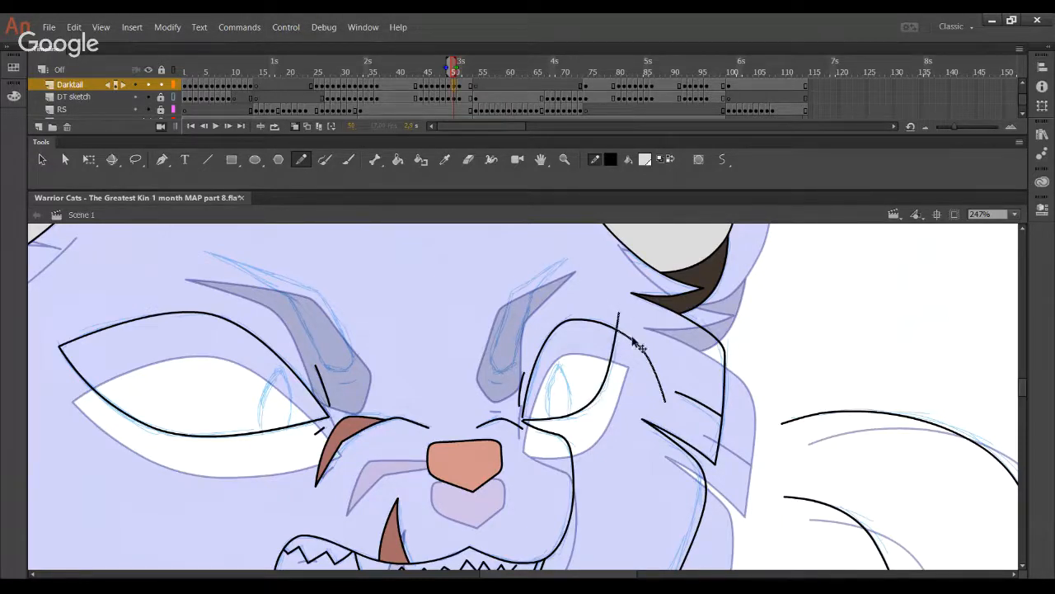
key(Delete)
- Hide the DT sketch layer and separate the inner corner of the eye on the viewer's right from the muzzle line
click(565, 164)
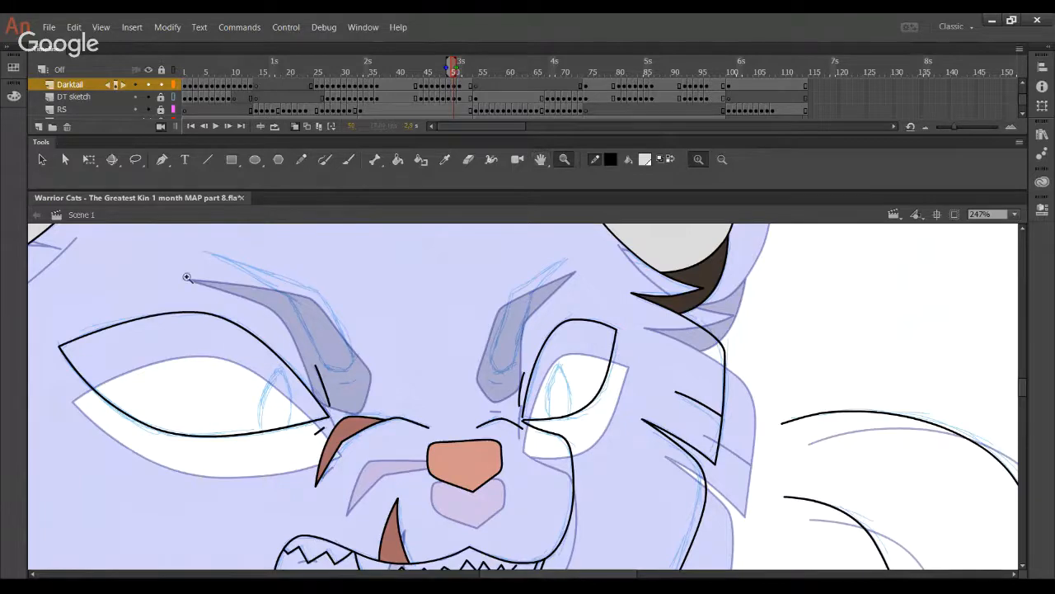
drag(229, 315, 696, 545)
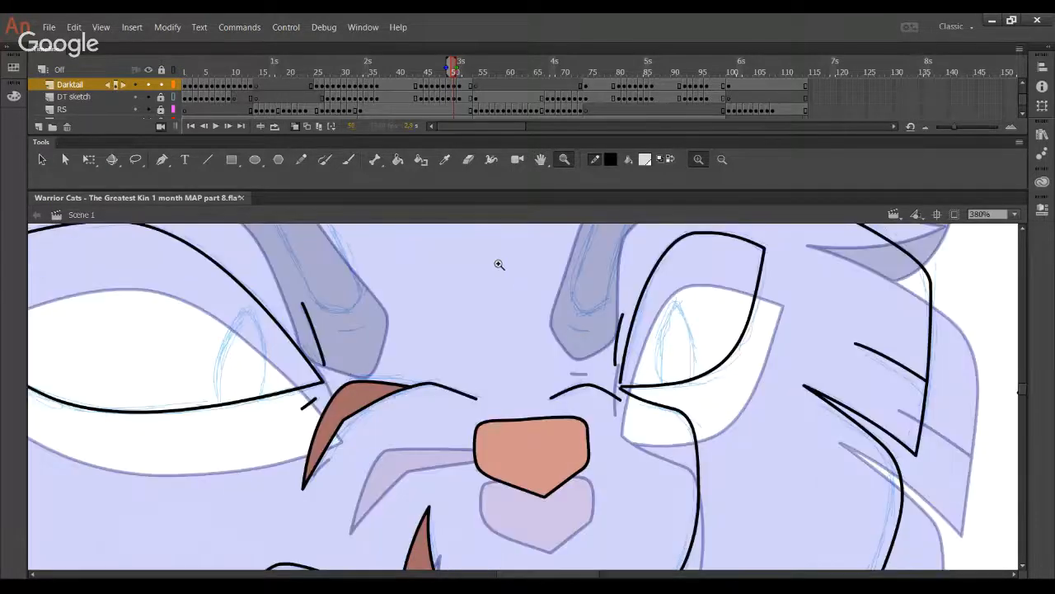
click(302, 159)
click(148, 96)
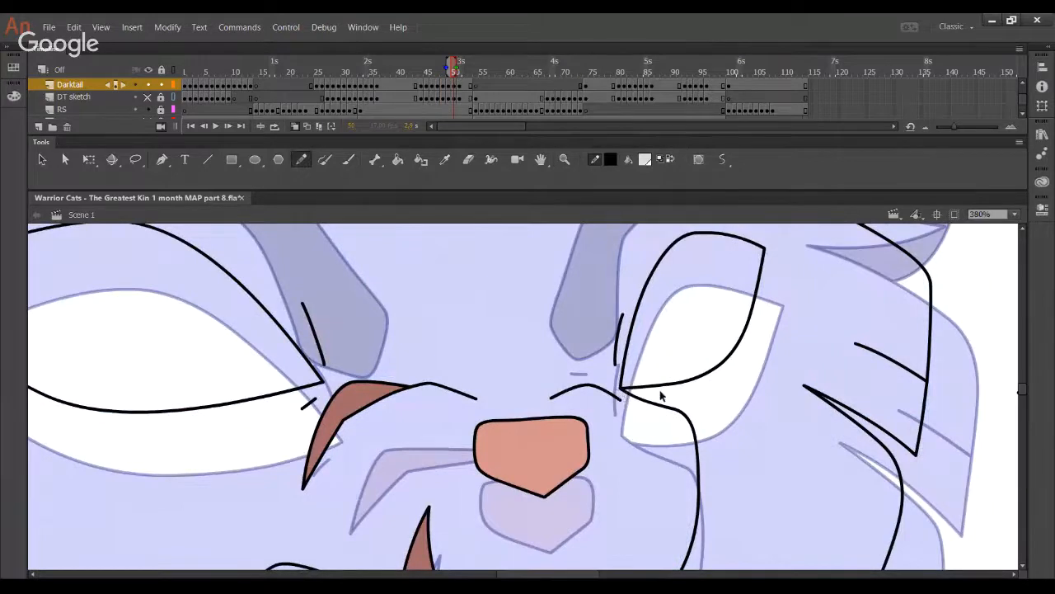
drag(621, 387, 658, 385)
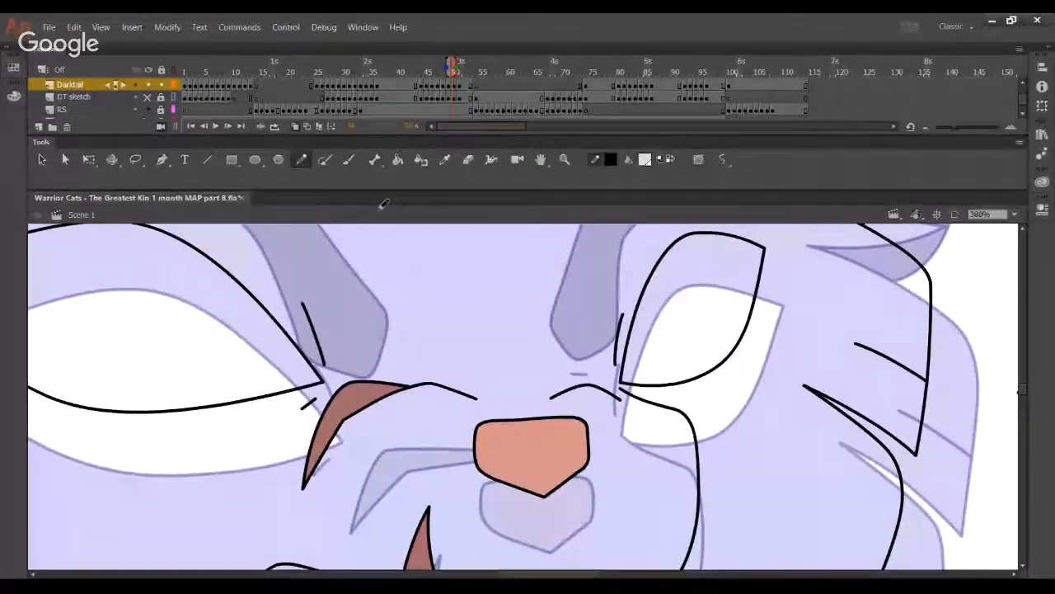
- Show the DT sketch layer again, hide the RS layer and bring the eyebrow sketches into view
click(148, 101)
click(148, 113)
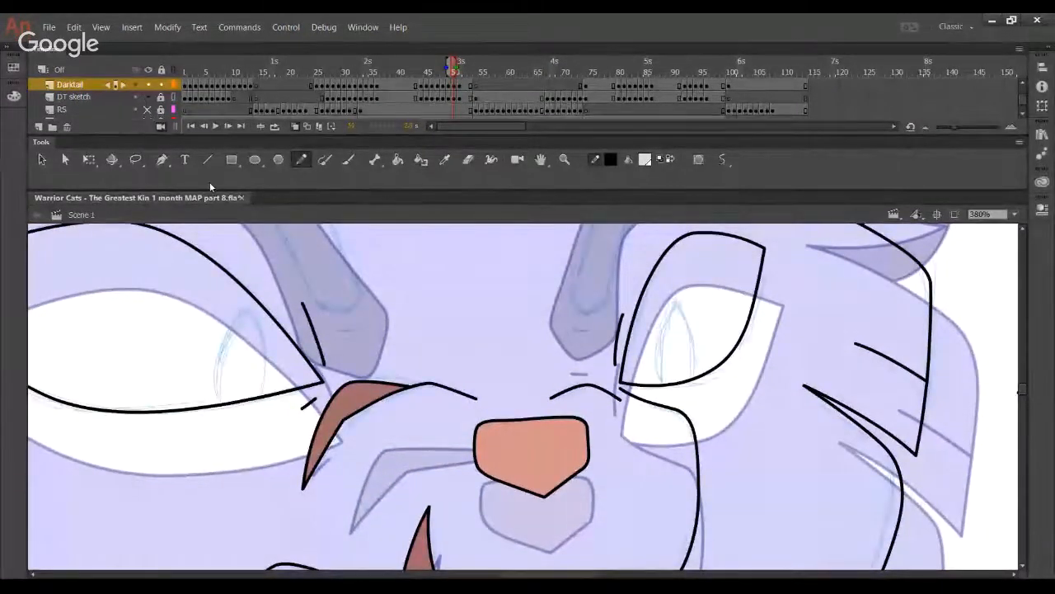
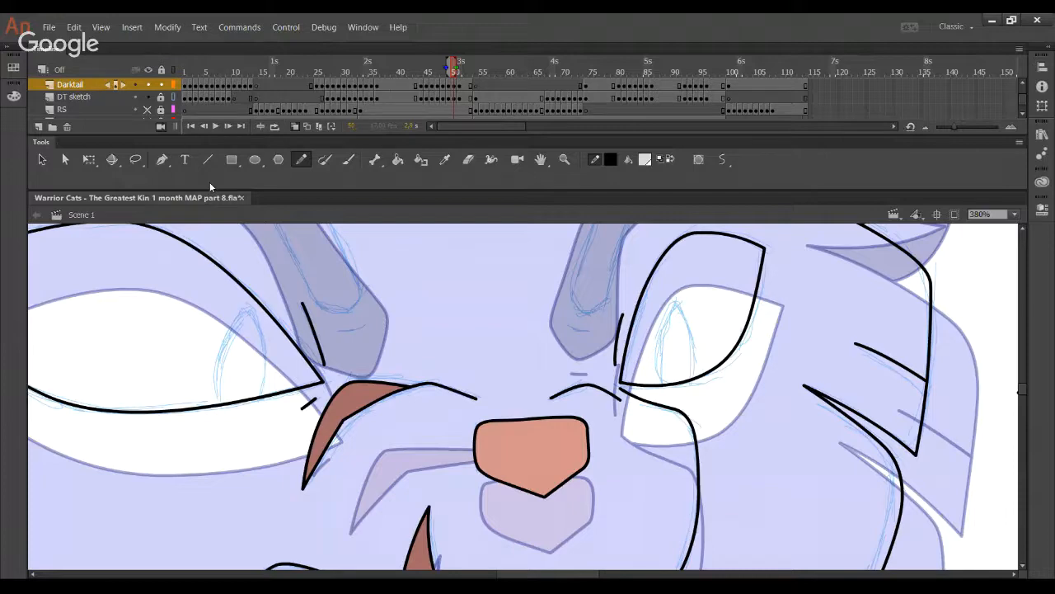
drag(452, 332, 627, 545)
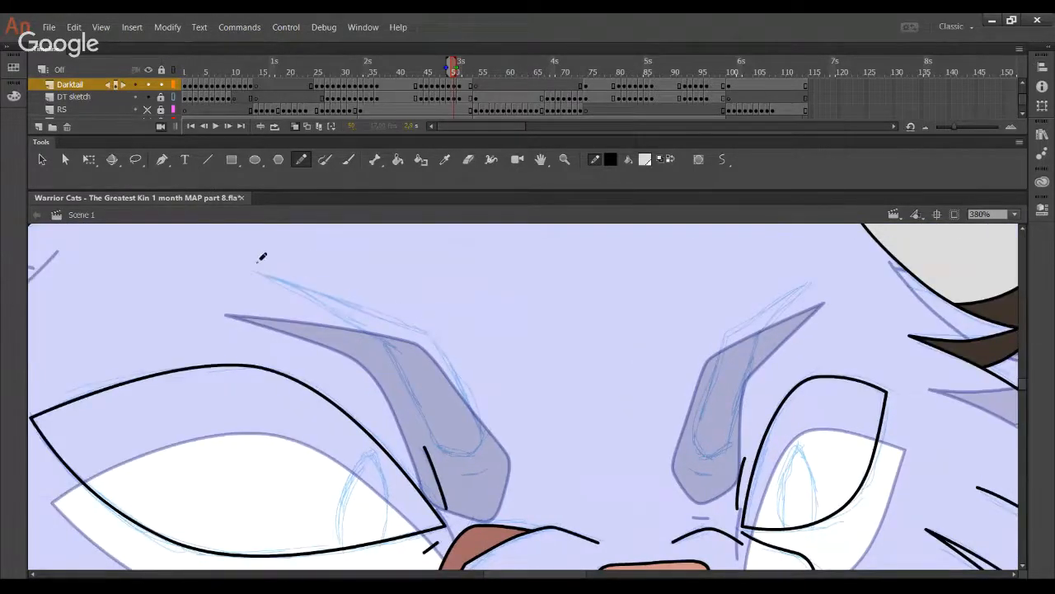
- Trace the eyebrow on the viewer's left as a closed pointed shape and bend its edges, hiding the DT sketch layer to check them
mouse_move(244, 262)
mouse_down()
mouse_move(451, 310)
mouse_move(512, 406)
mouse_move(488, 468)
mouse_move(432, 448)
mouse_move(394, 321)
mouse_move(279, 270)
mouse_move(247, 271)
mouse_up()
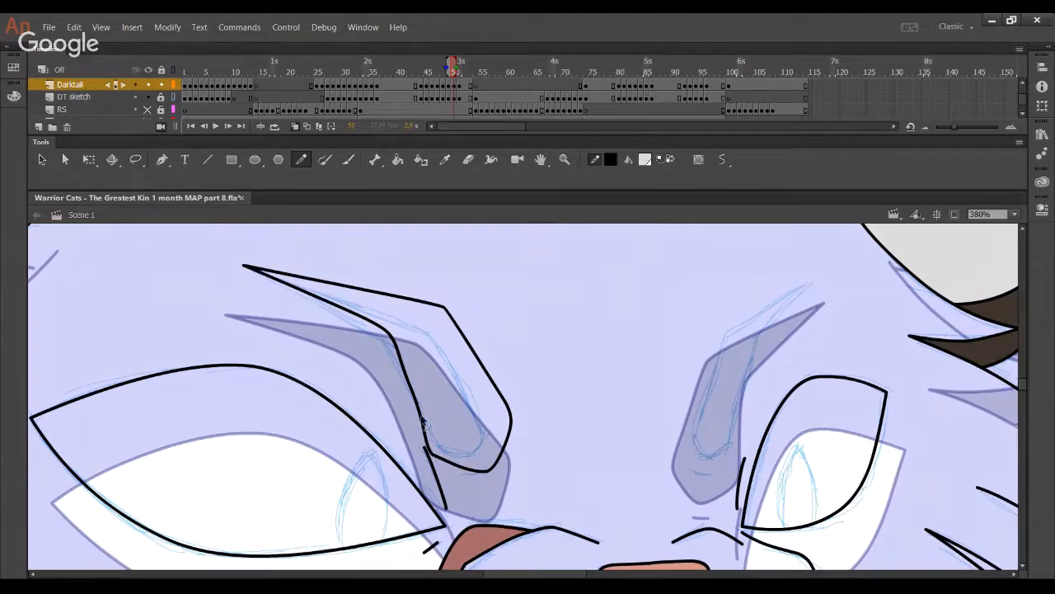
drag(425, 423, 402, 361)
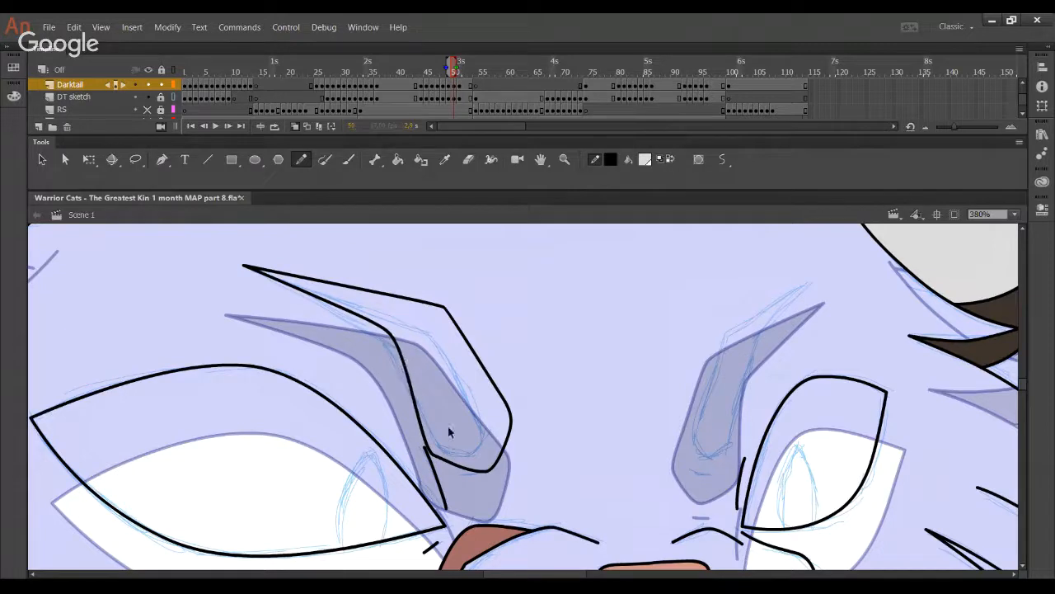
drag(451, 464, 452, 465)
click(148, 97)
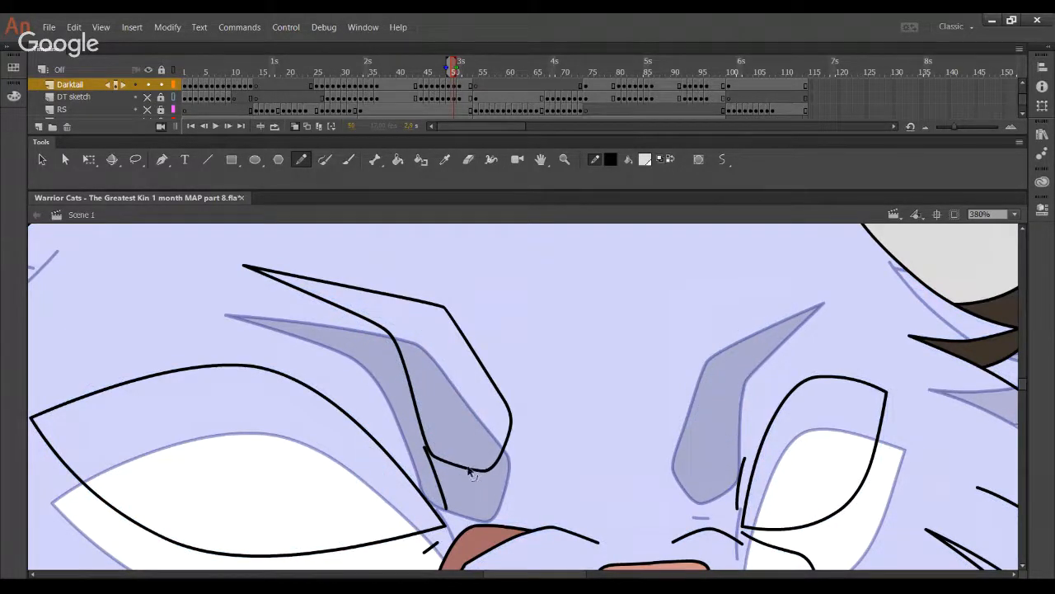
drag(455, 465, 482, 470)
drag(511, 426, 510, 427)
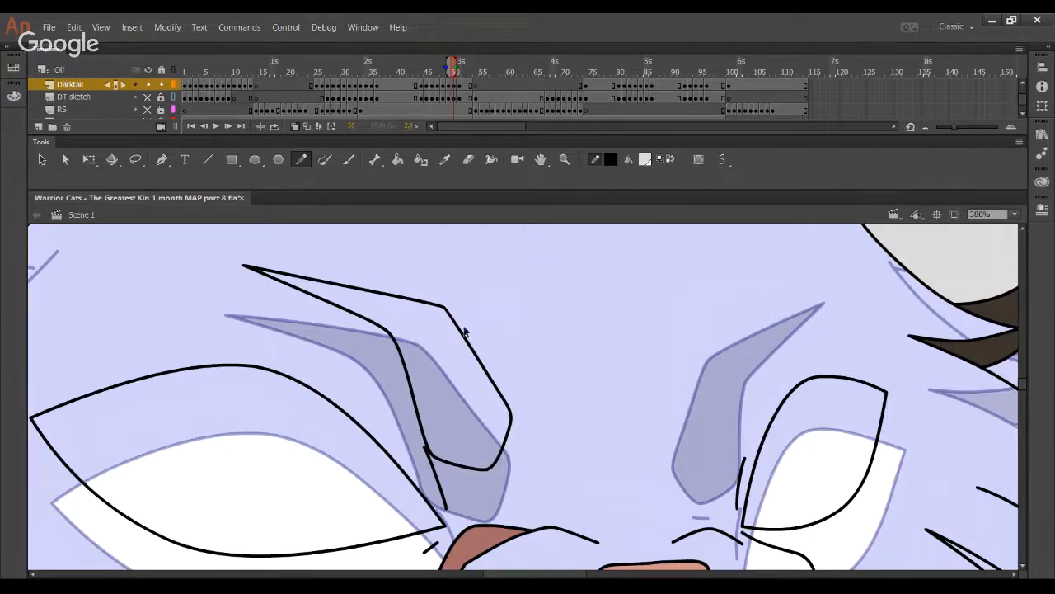
- Show the DT sketch layer again and draw the short crease under the eyebrow on the viewer's left
click(148, 96)
mouse_move(476, 463)
mouse_down()
mouse_move(416, 374)
mouse_move(430, 392)
mouse_up()
drag(493, 407, 467, 418)
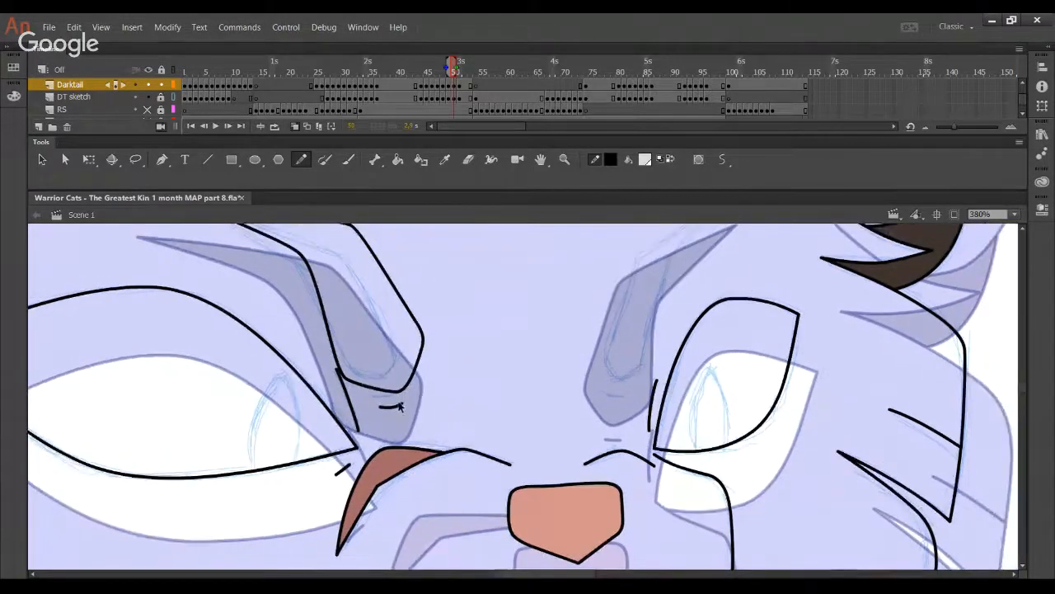
drag(384, 407, 418, 400)
- Trace the outline of the eyebrow on the viewer's right, undoing the first stroke and redrawing it from the outer tip
drag(531, 425, 511, 454)
mouse_move(577, 410)
mouse_down()
mouse_move(564, 430)
mouse_move(585, 432)
mouse_up()
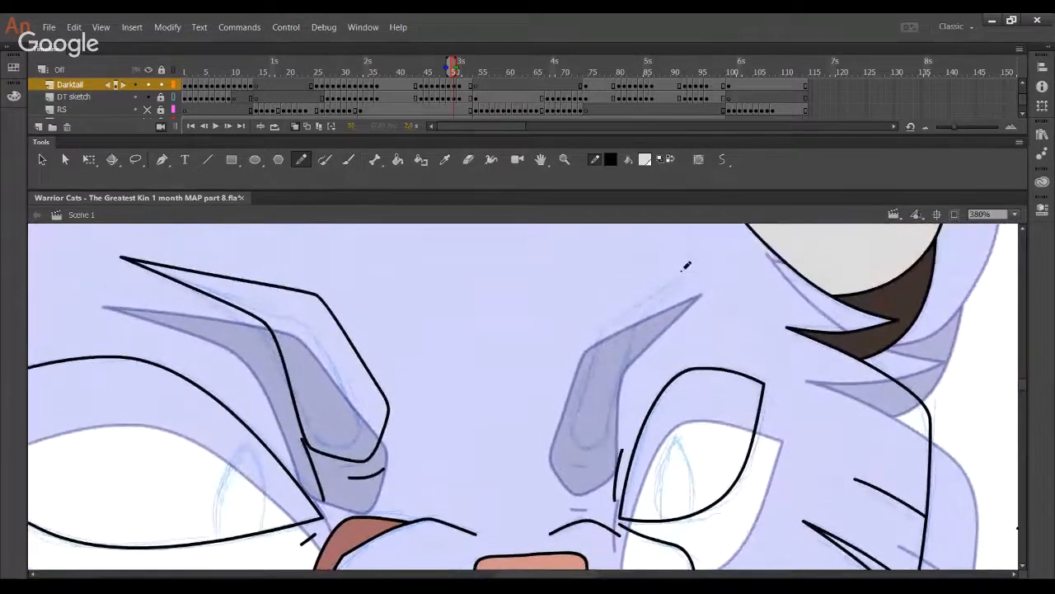
mouse_move(705, 269)
mouse_down()
mouse_move(592, 330)
mouse_move(575, 389)
mouse_up()
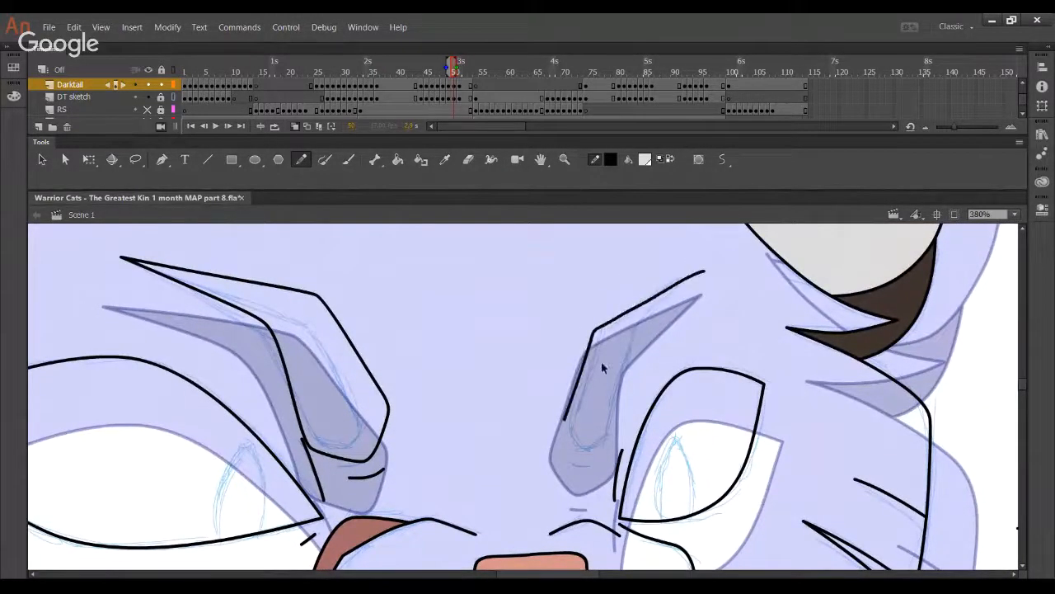
key(ctrl+z)
mouse_move(708, 265)
mouse_down()
mouse_move(606, 319)
mouse_move(561, 414)
mouse_move(577, 438)
mouse_move(599, 443)
mouse_move(625, 421)
mouse_move(642, 334)
mouse_move(713, 265)
mouse_up()
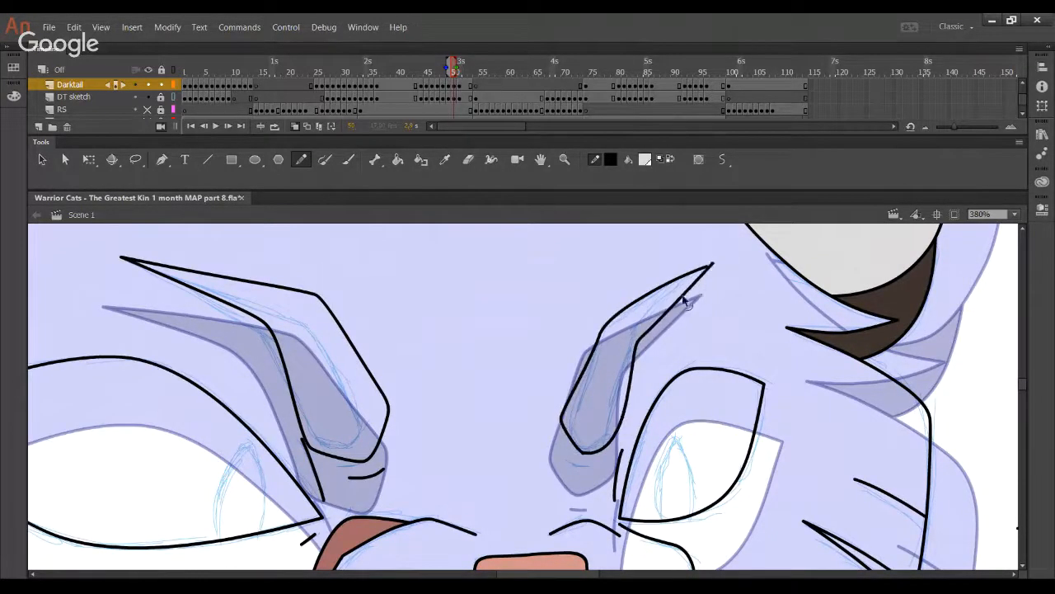
- Bend the sides and corners of the eyebrow on the viewer's right into shape, hiding the DT sketch layer for the final adjustments
mouse_move(640, 337)
mouse_down()
mouse_move(643, 326)
mouse_move(589, 349)
mouse_move(629, 298)
mouse_up()
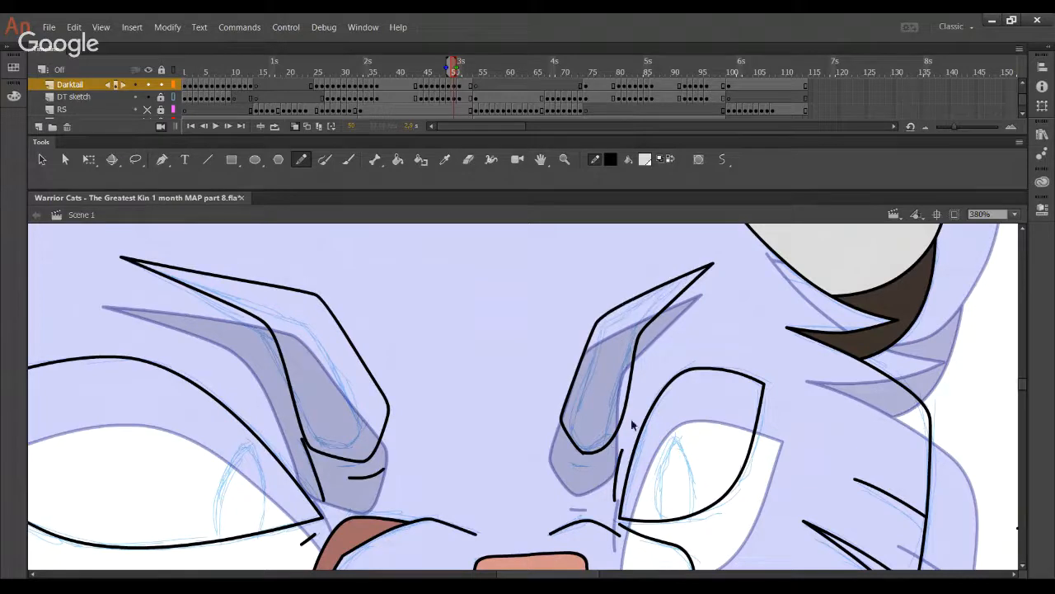
mouse_move(619, 434)
mouse_down()
mouse_move(619, 450)
mouse_move(624, 433)
mouse_up()
drag(636, 355, 637, 353)
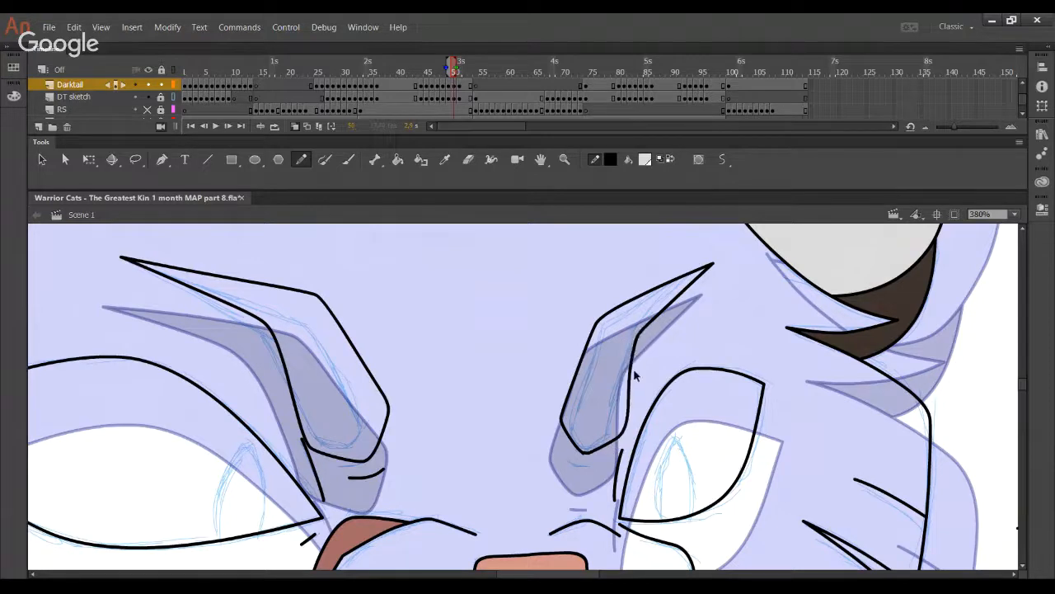
drag(626, 422, 624, 429)
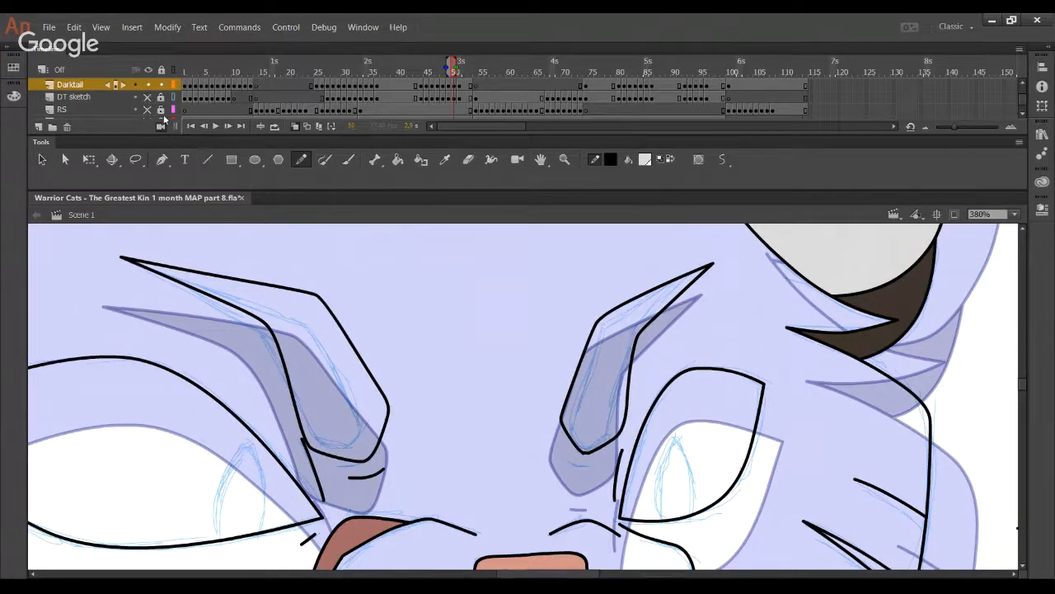
click(147, 97)
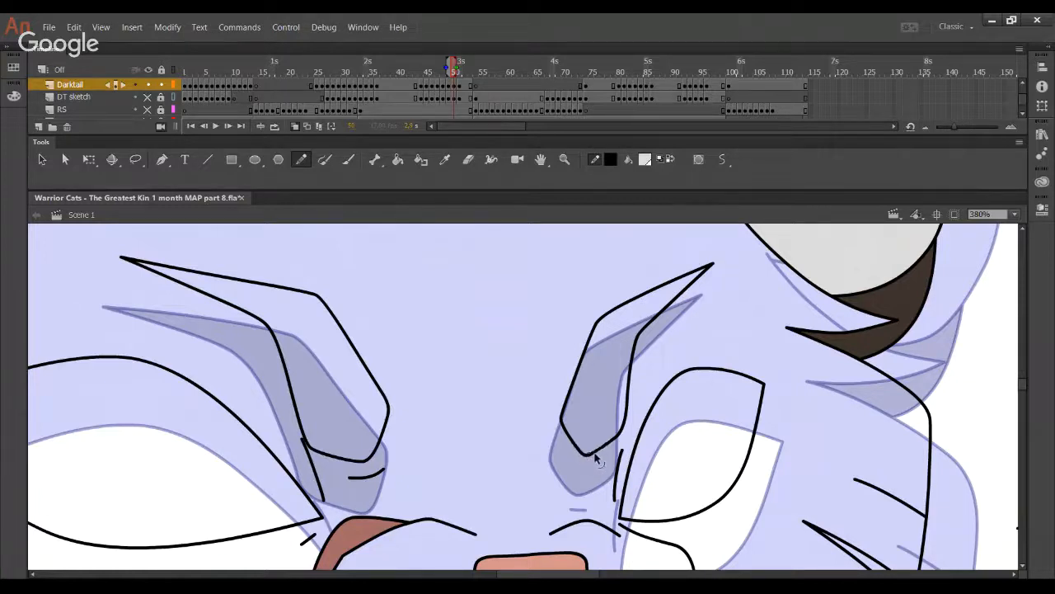
drag(617, 441, 636, 391)
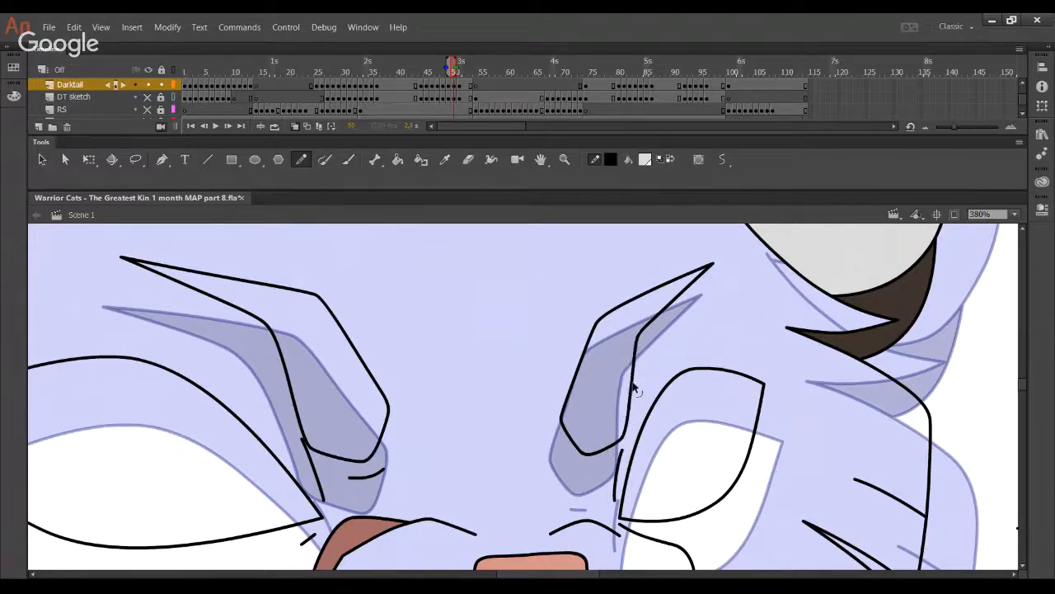
drag(634, 354, 581, 358)
drag(604, 315, 607, 310)
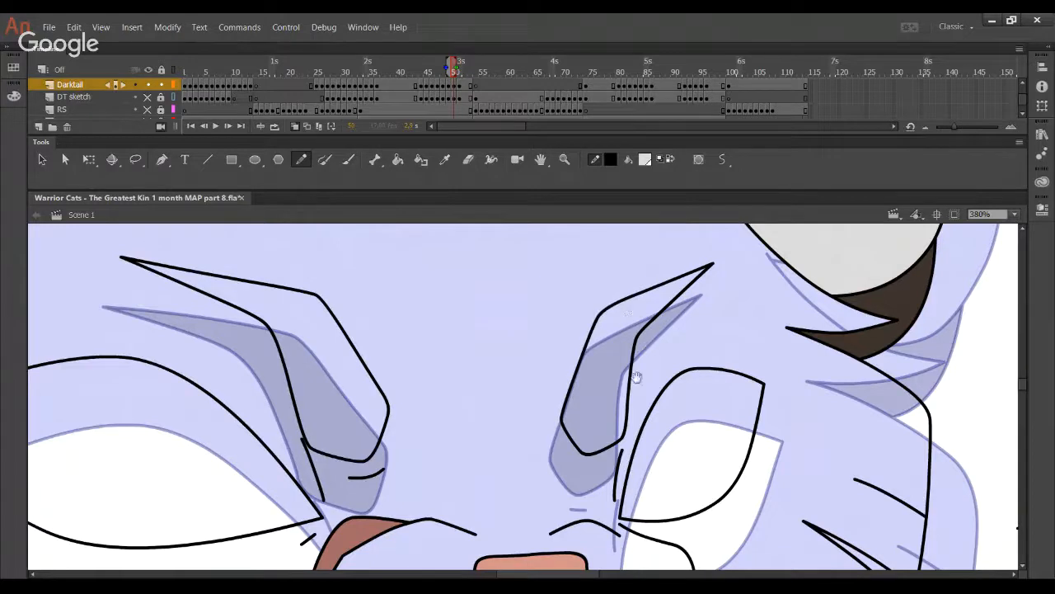
- Fill both eyebrows with black using the Paint Bucket
click(397, 159)
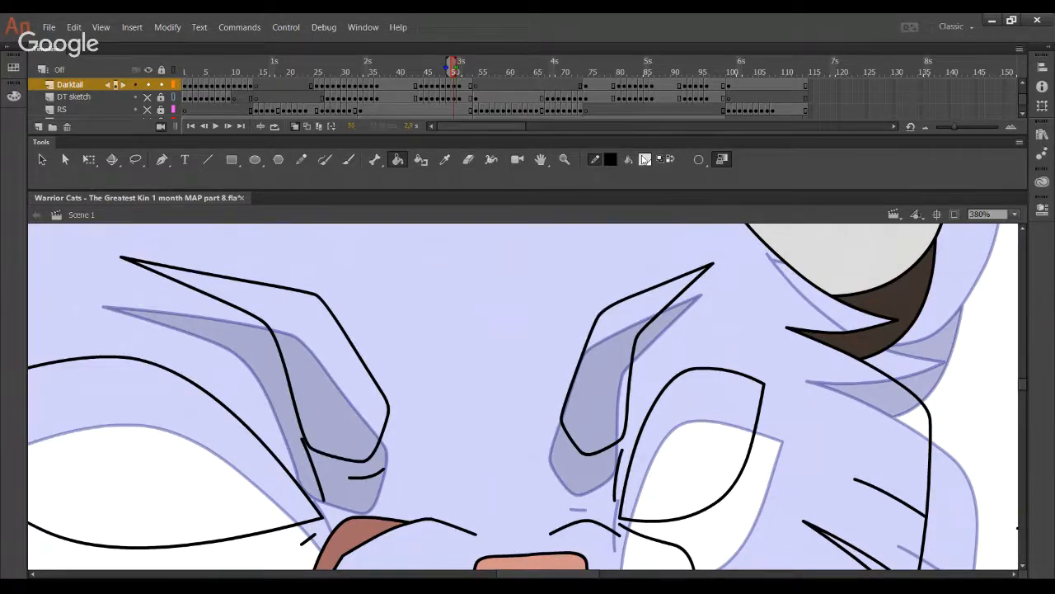
click(647, 161)
click(672, 303)
click(612, 381)
click(343, 373)
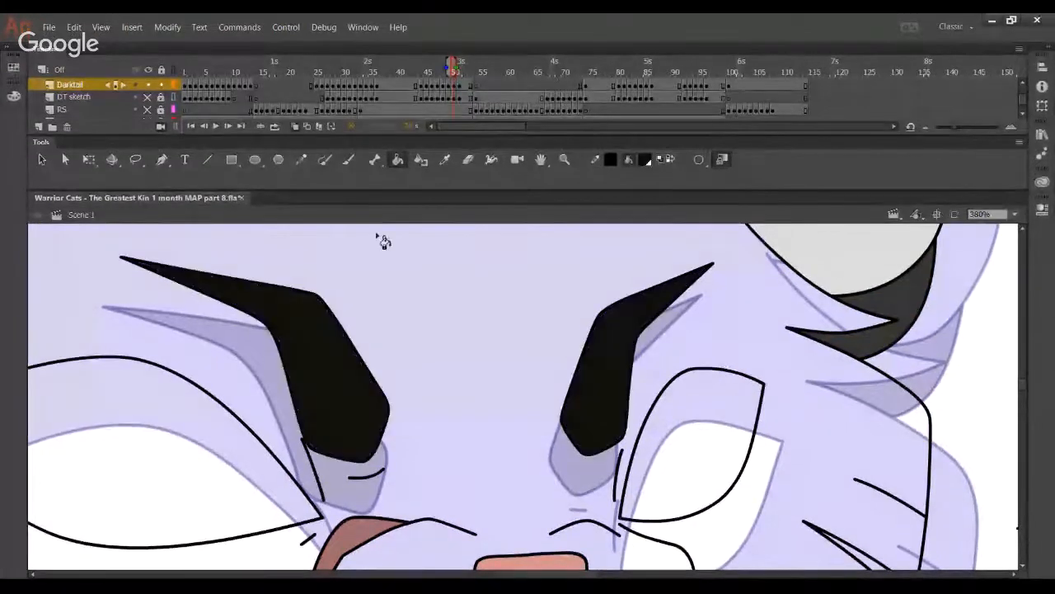
- Show the DT sketch layer and draw the short crease under the eyebrow on the viewer's right with the Pencil
click(301, 159)
click(148, 97)
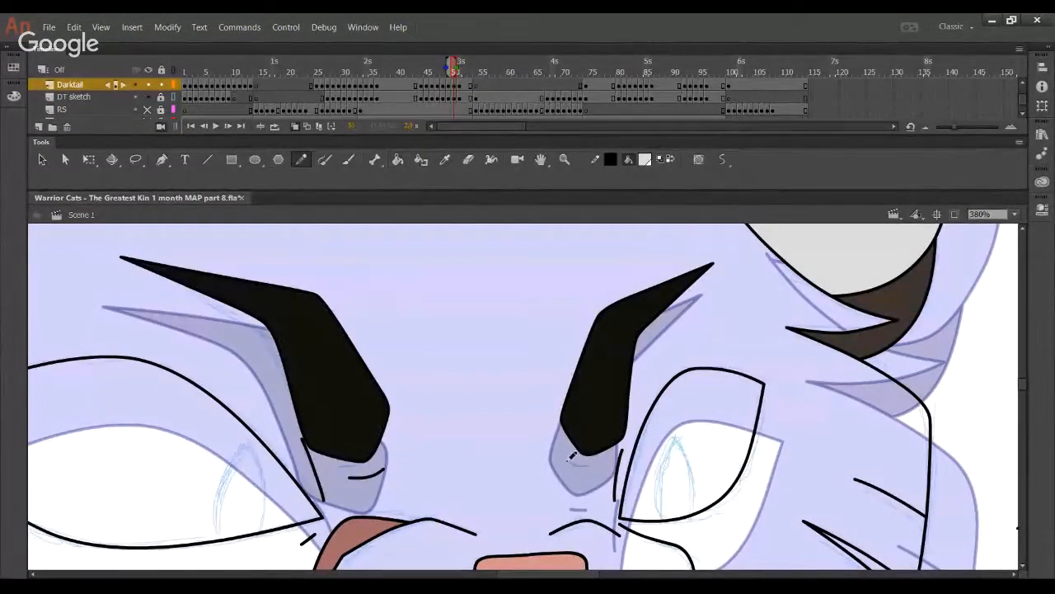
drag(566, 462, 590, 467)
- Look over the muzzle, cheek and chest line art for missing outlines and set the canvas zoom to 100%
scroll(572, 313, down, 10)
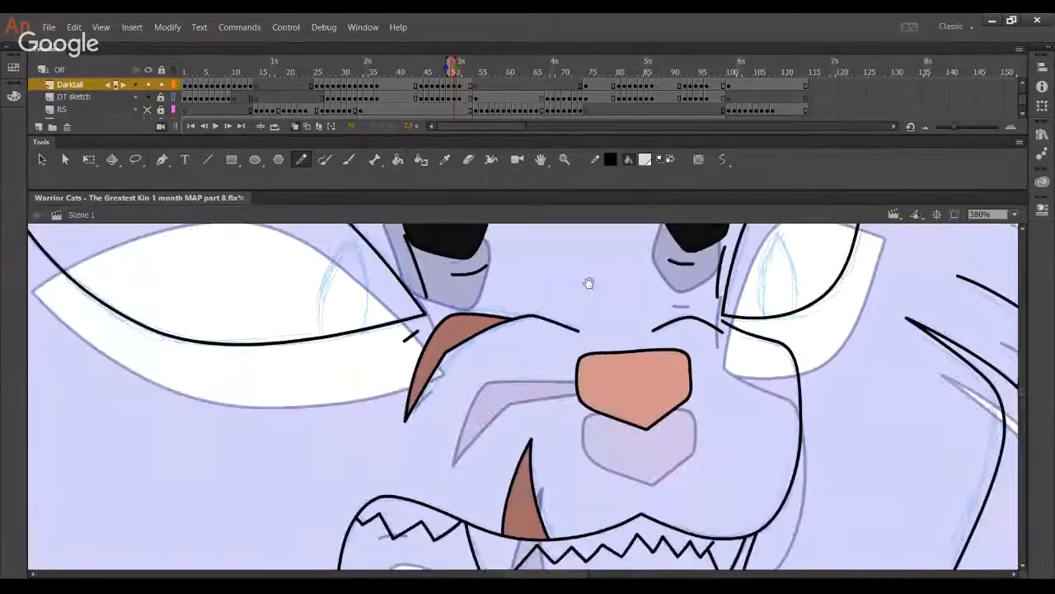
click(399, 161)
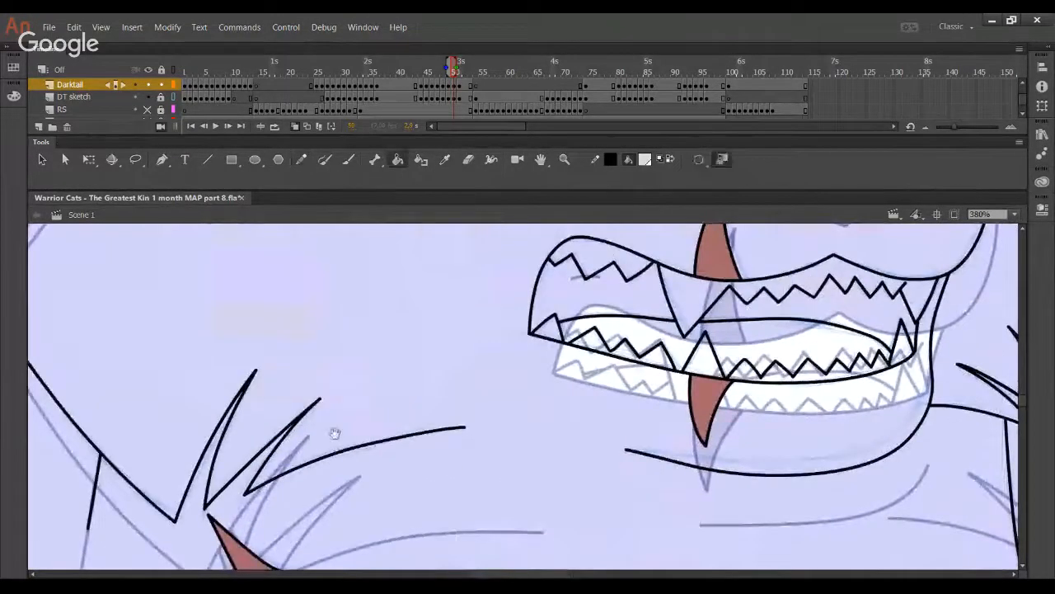
mouse_move(325, 451)
mouse_down()
mouse_move(610, 443)
mouse_move(762, 534)
mouse_up()
drag(716, 403, 282, 265)
drag(987, 558, 436, 471)
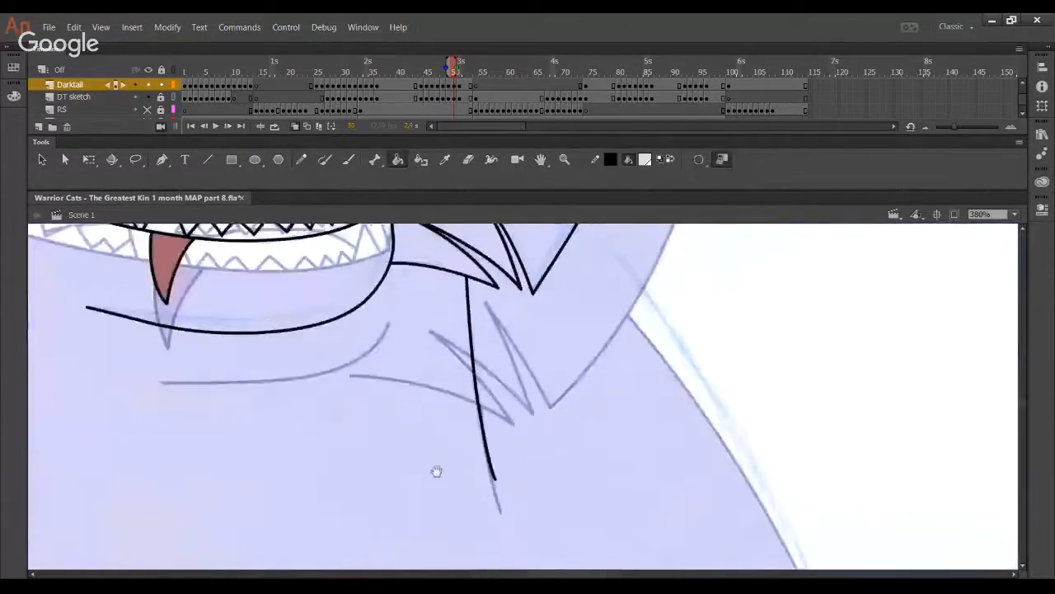
drag(638, 277, 495, 408)
click(300, 160)
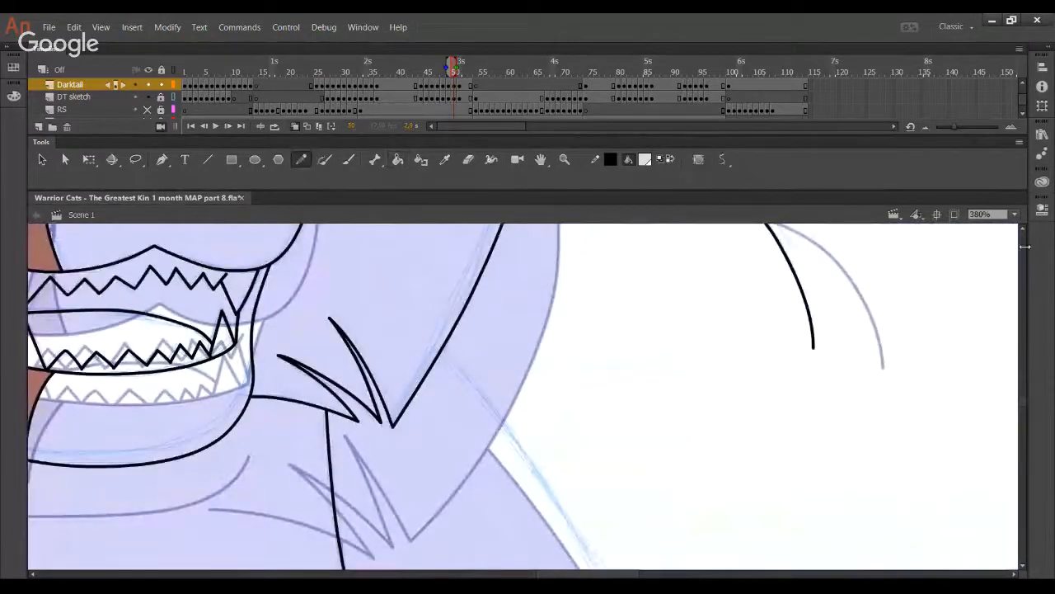
click(1015, 215)
click(985, 308)
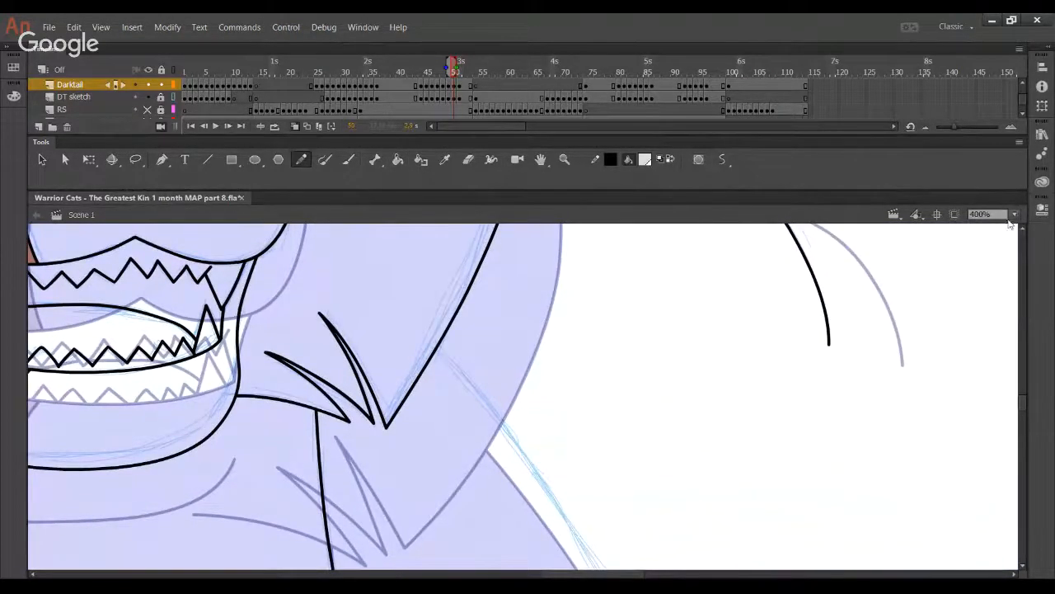
click(1015, 215)
click(982, 295)
drag(642, 362, 676, 286)
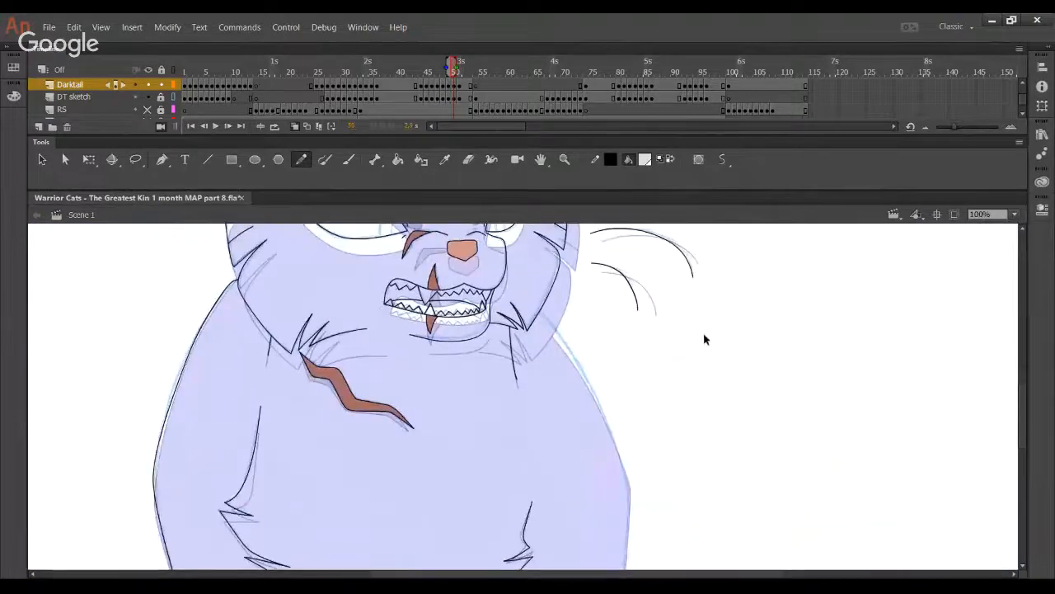
drag(660, 412, 682, 263)
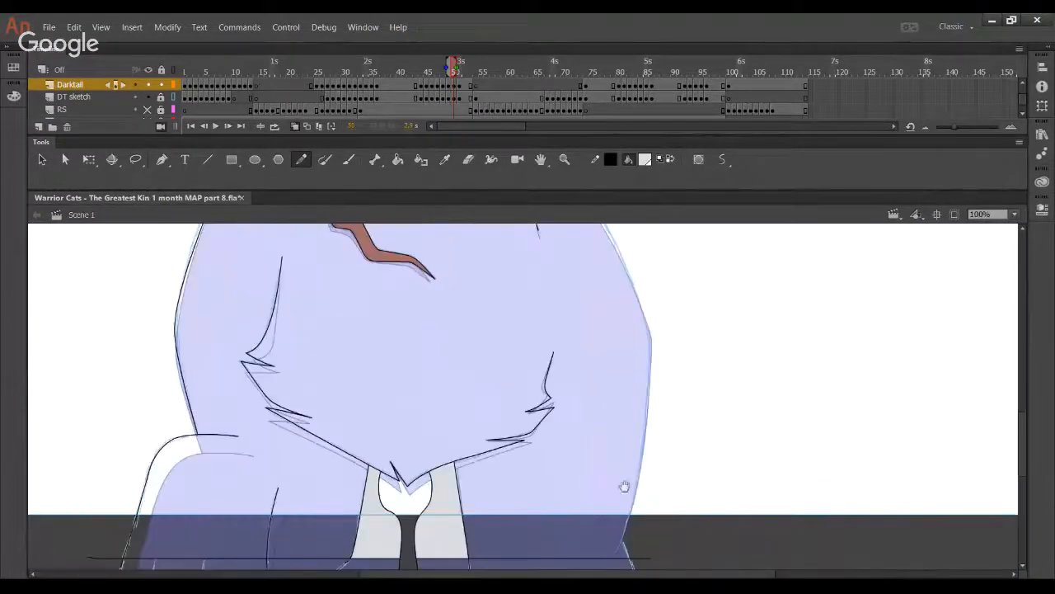
- Trace the outer side of the body on the viewer's right from the shoulder down towards the foot
drag(634, 515, 620, 547)
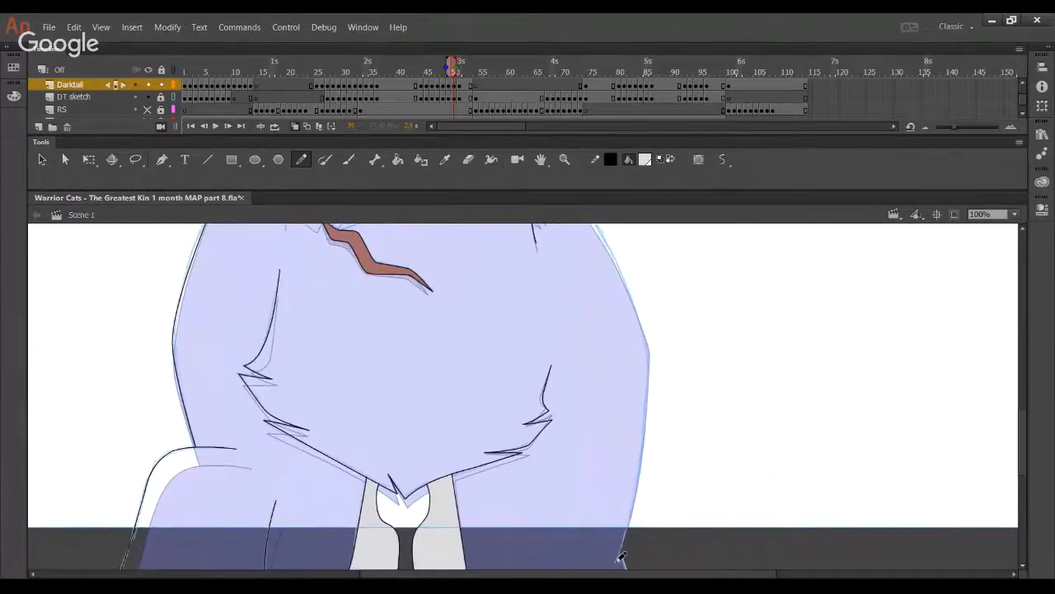
mouse_move(652, 373)
mouse_down()
mouse_move(654, 344)
mouse_move(595, 246)
mouse_up()
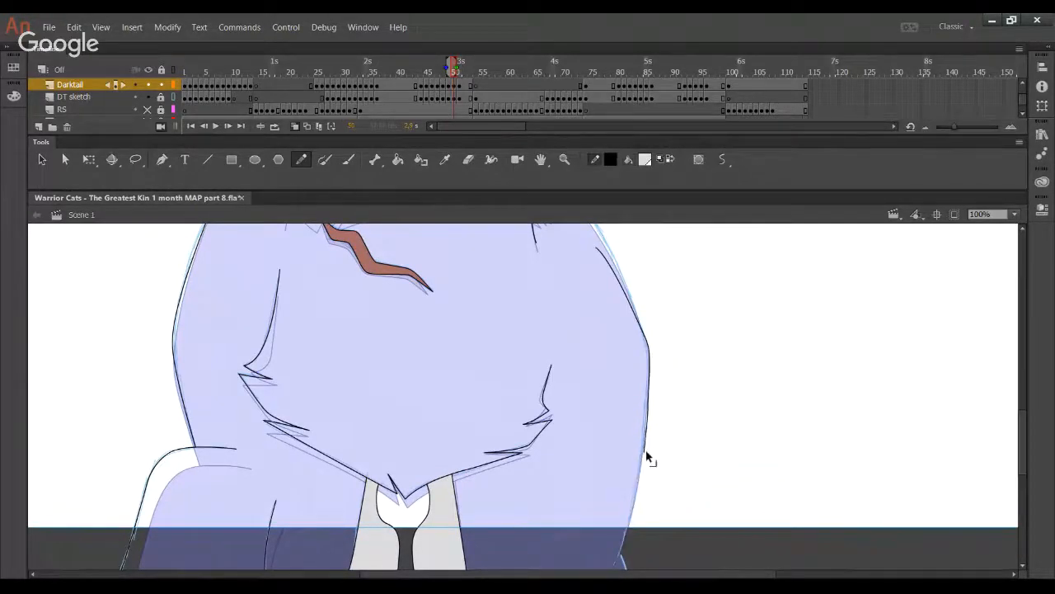
drag(642, 450, 626, 554)
- Extend the body outline on the viewer's right up to the cheek fur and bend the shoulder curve to the sketch
drag(646, 416, 650, 494)
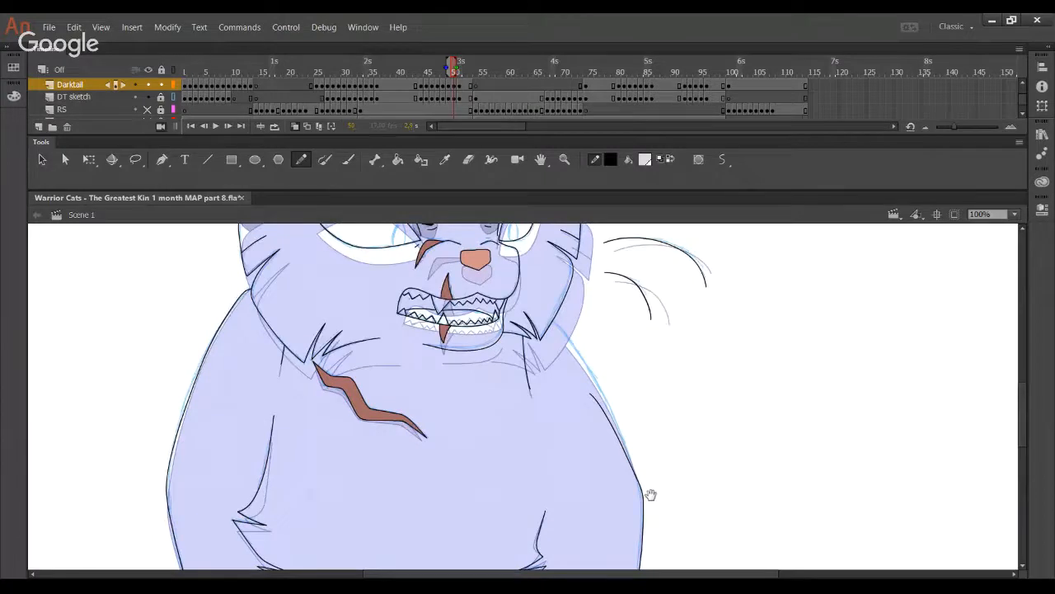
drag(592, 398, 553, 320)
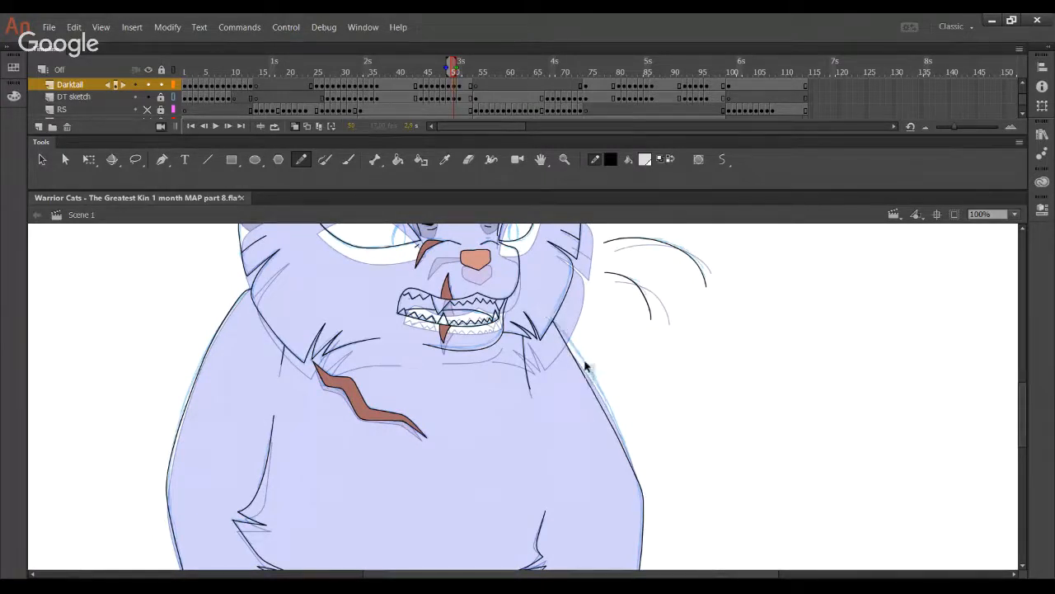
mouse_move(590, 385)
mouse_down()
mouse_move(576, 355)
mouse_move(589, 370)
mouse_up()
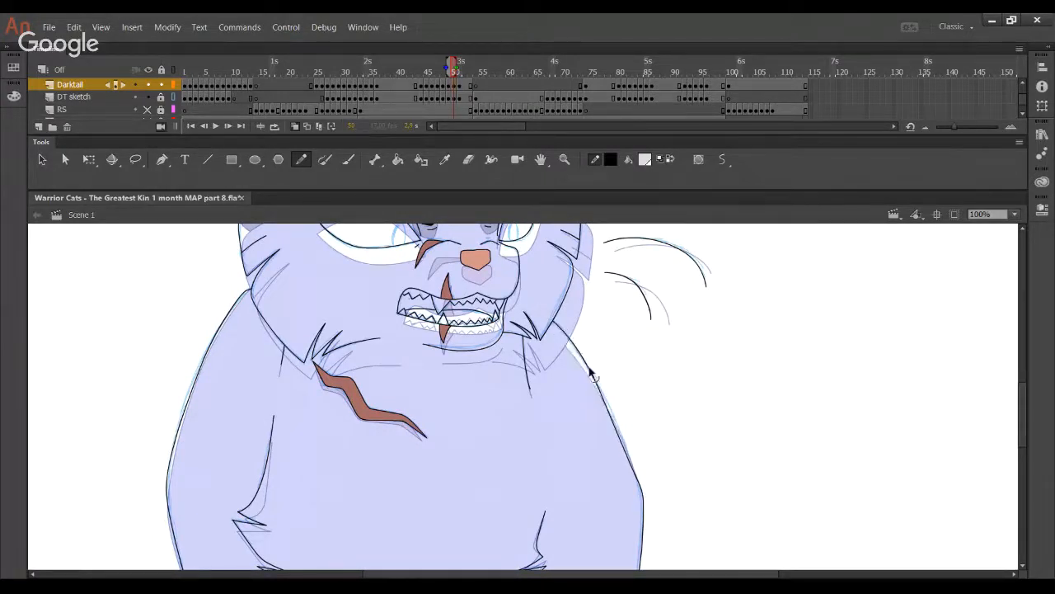
drag(623, 437, 578, 352)
drag(609, 407, 604, 400)
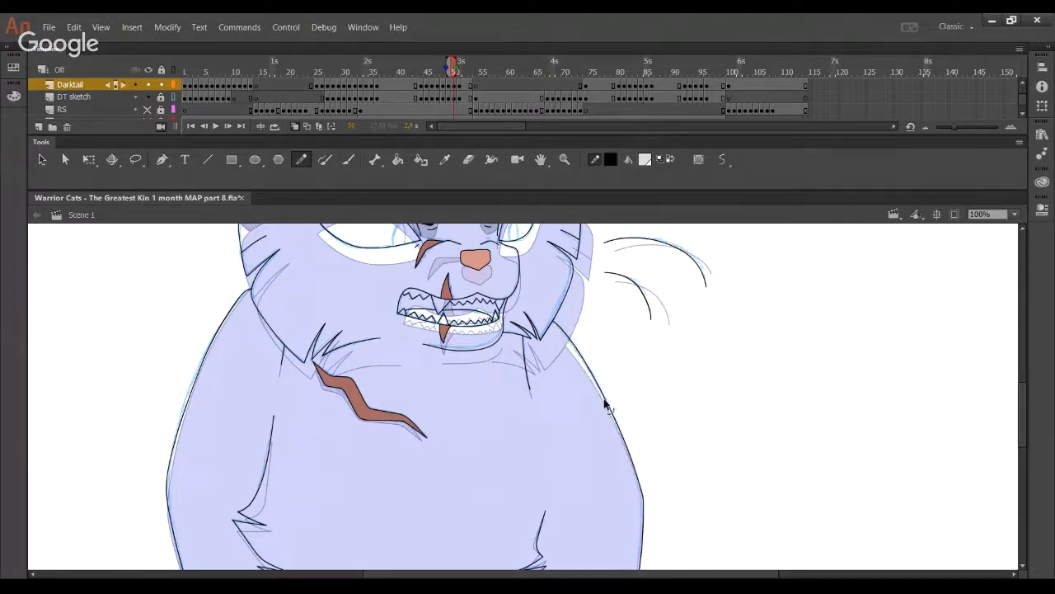
- Redraw the short outline at the foot end of the body's side on the viewer's right and delete the overshooting segment
drag(649, 474, 596, 302)
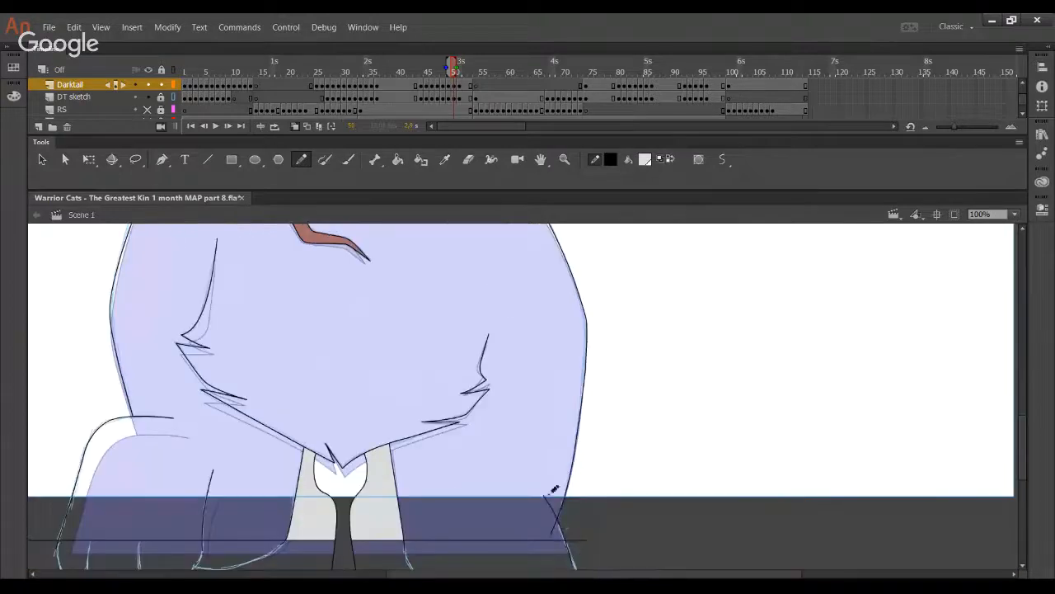
key(ctrl+z)
drag(577, 565, 543, 489)
ctrl+click(551, 506)
key(Delete)
- Hide the DT sketch layer and fill Darktail's head and body with light grey
click(398, 159)
drag(363, 388, 488, 487)
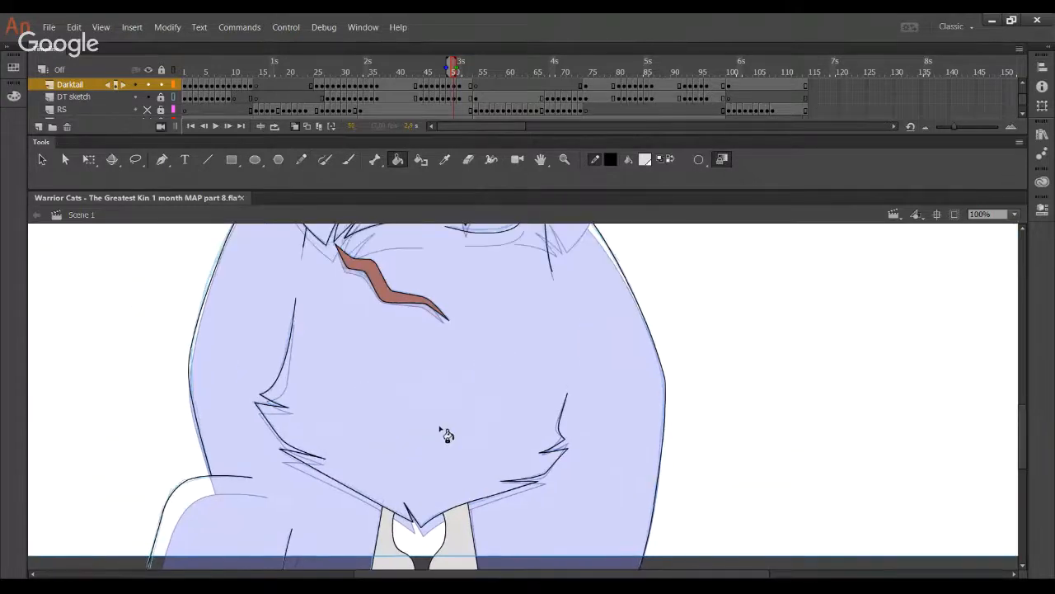
drag(577, 322, 610, 536)
drag(564, 392, 571, 496)
drag(532, 324, 558, 398)
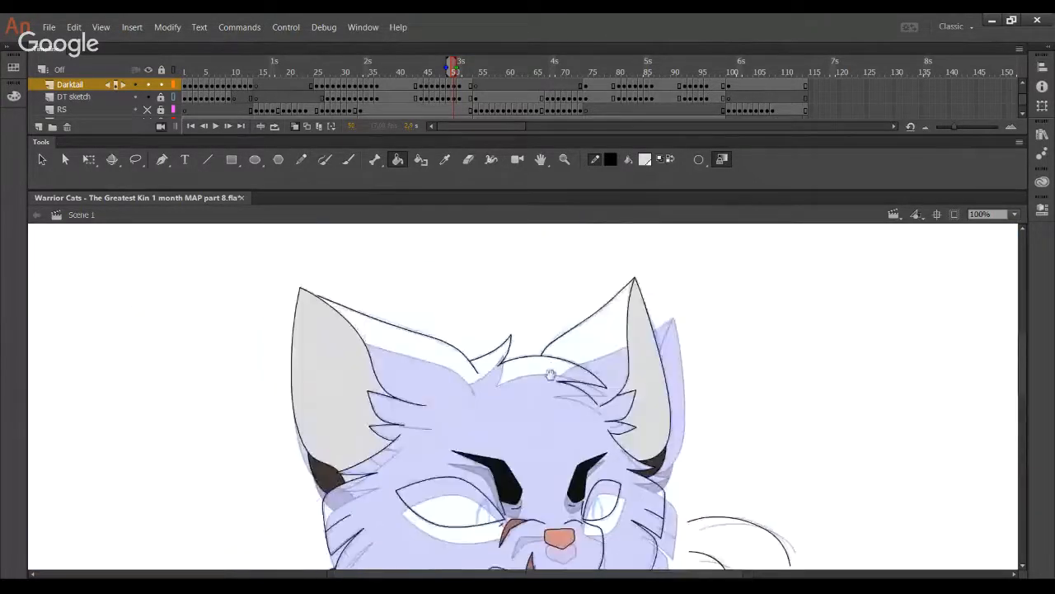
click(148, 97)
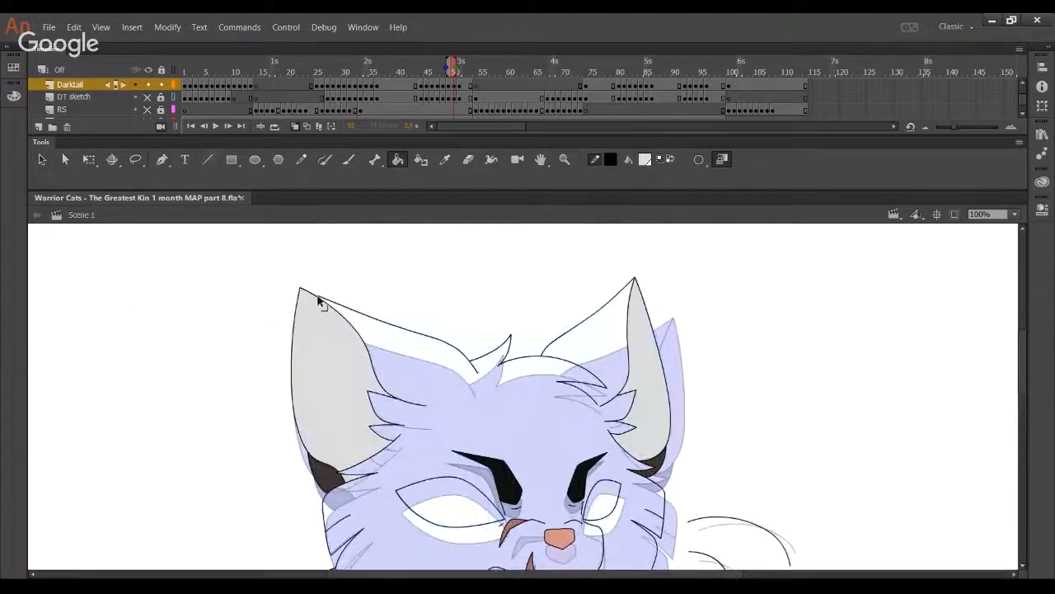
click(463, 405)
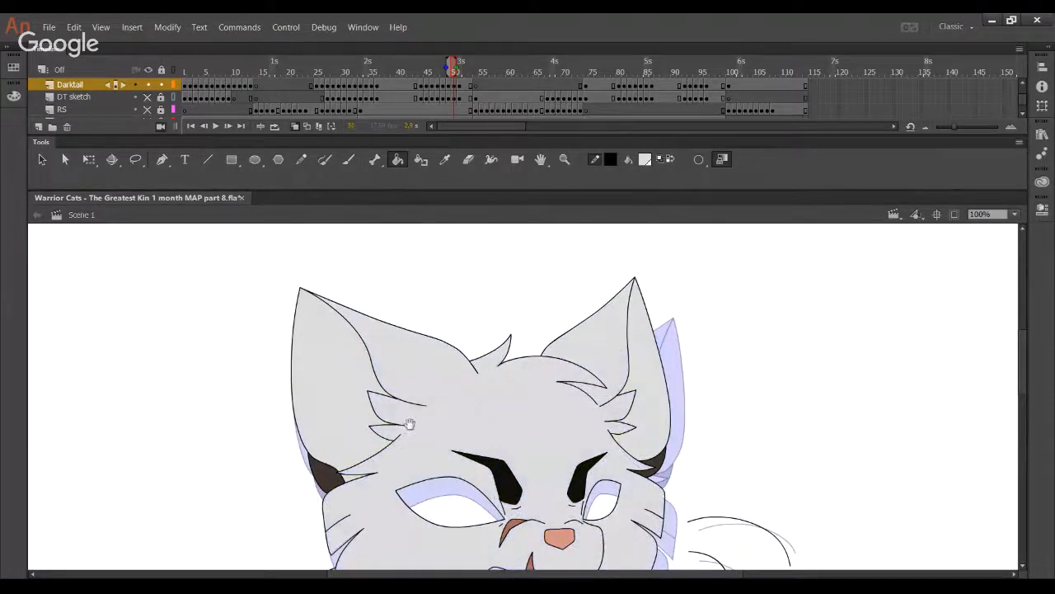
- Show the DT sketch layer again and advance to frame 51 with the Pencil tool ready for inking
drag(421, 461, 336, 257)
drag(349, 439, 351, 383)
click(147, 97)
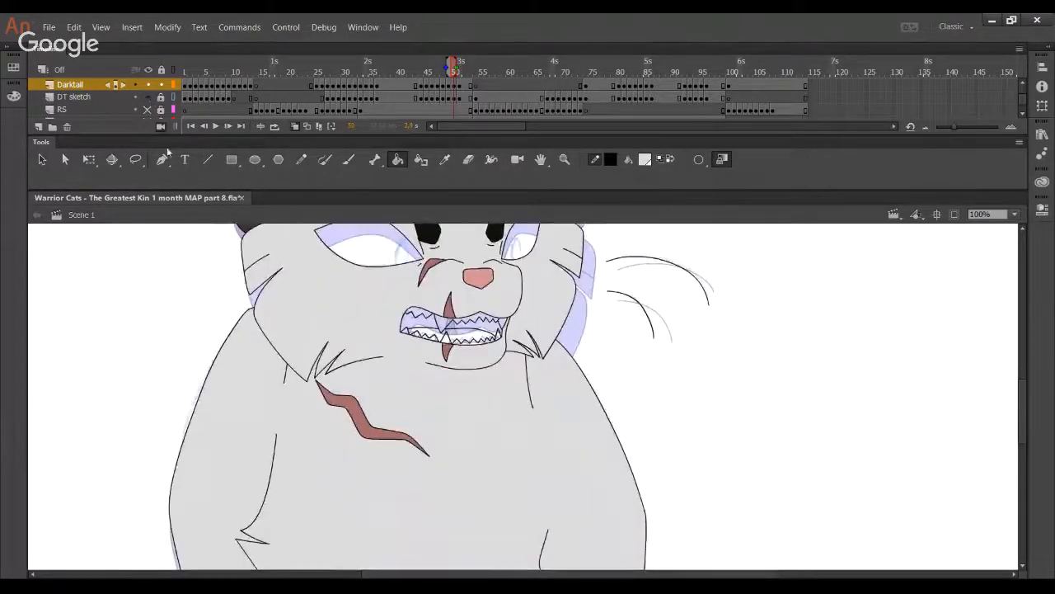
drag(305, 275, 339, 404)
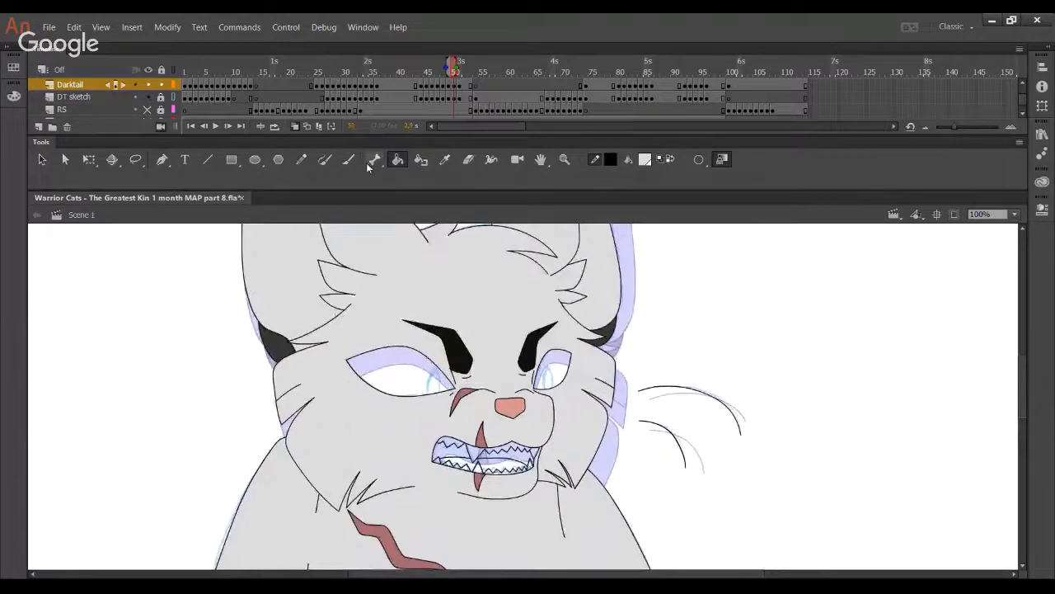
key(y)
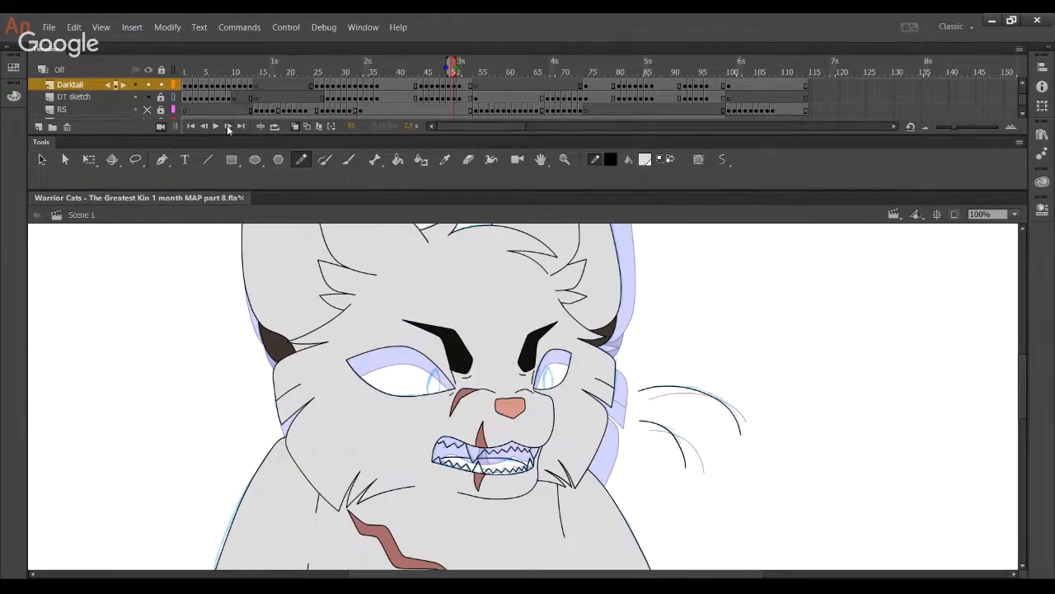
key(period)
mouse_move(634, 395)
mouse_down()
mouse_move(708, 401)
mouse_move(739, 446)
mouse_up()
key(ctrl+z)
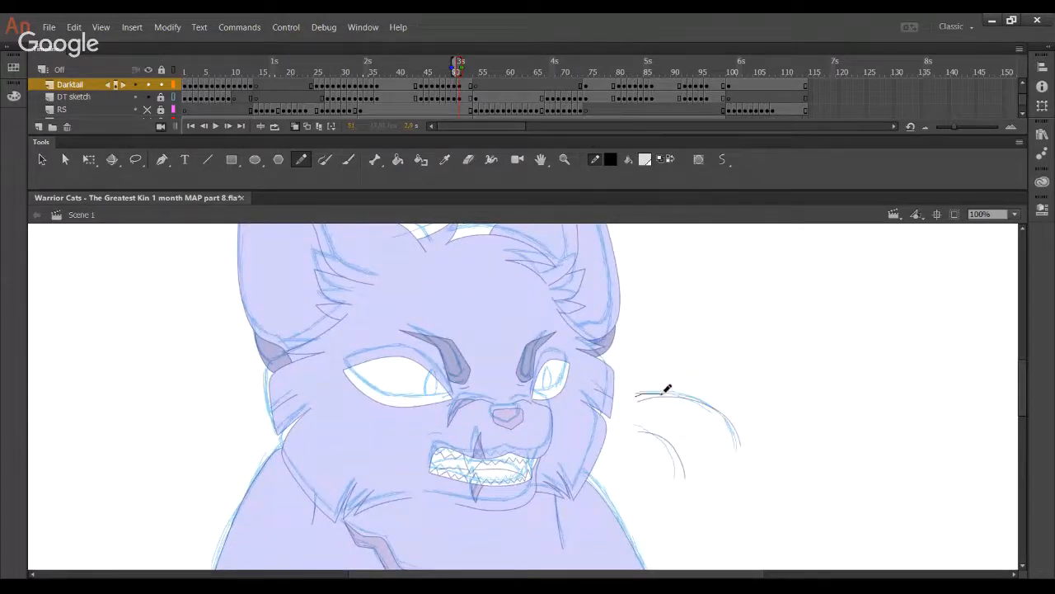
mouse_move(667, 389)
mouse_down()
mouse_move(718, 400)
mouse_move(748, 443)
mouse_up()
key(ctrl+z)
drag(663, 389, 747, 438)
key(ctrl+z)
mouse_move(636, 395)
mouse_down()
mouse_move(728, 415)
mouse_move(738, 446)
mouse_up()
drag(717, 411, 719, 415)
mouse_move(682, 396)
mouse_down()
mouse_move(671, 394)
mouse_move(709, 407)
mouse_up()
- Trace the upper and lower curved lines beside Darktail's cheek on the viewer's right
key(z)
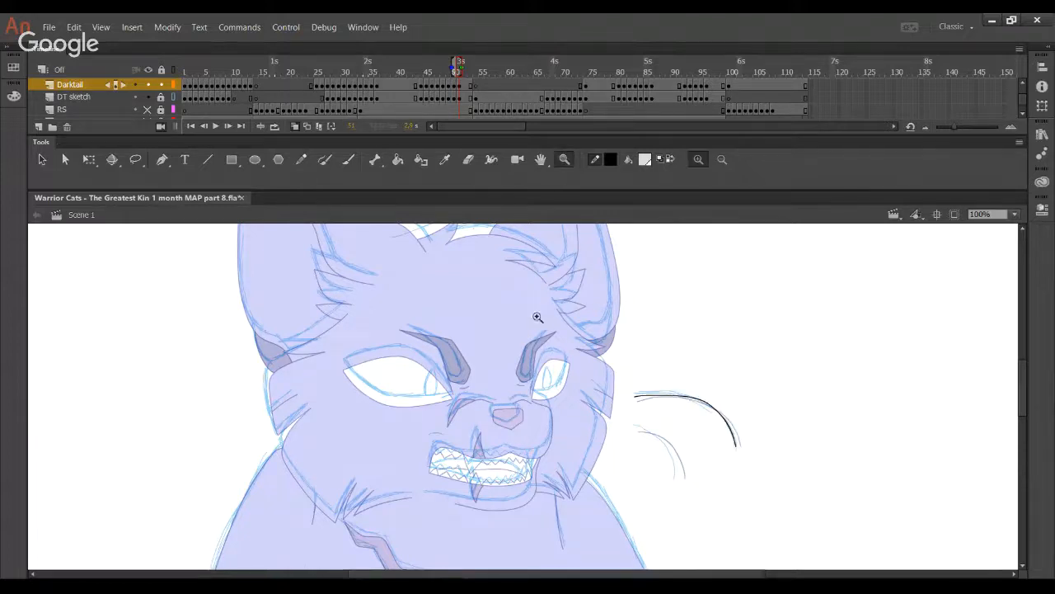
drag(537, 316, 822, 517)
click(303, 163)
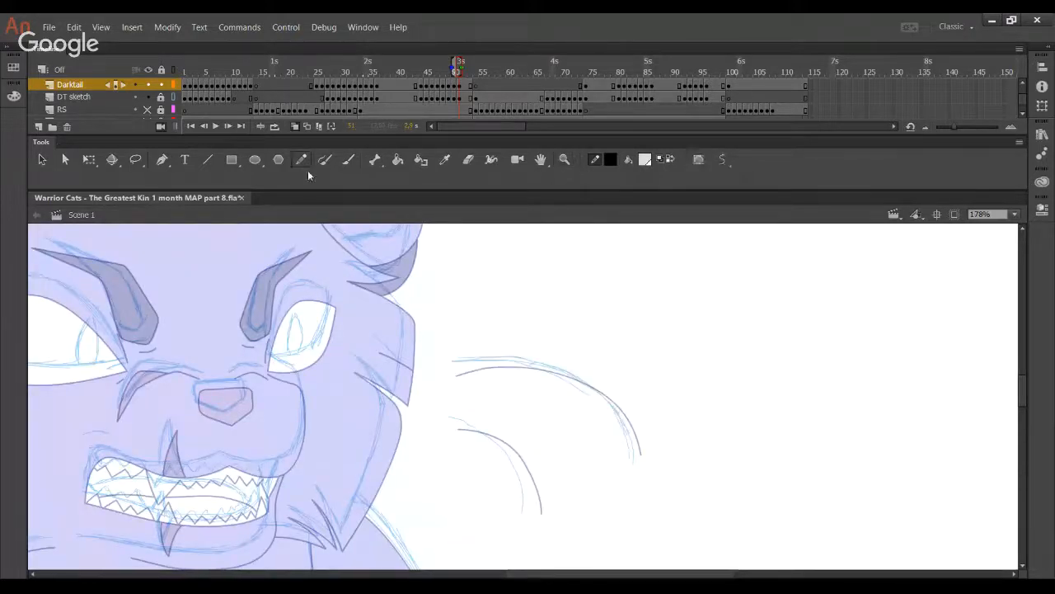
mouse_move(452, 363)
mouse_down()
mouse_move(556, 356)
mouse_move(618, 393)
mouse_move(640, 451)
mouse_move(616, 407)
mouse_up()
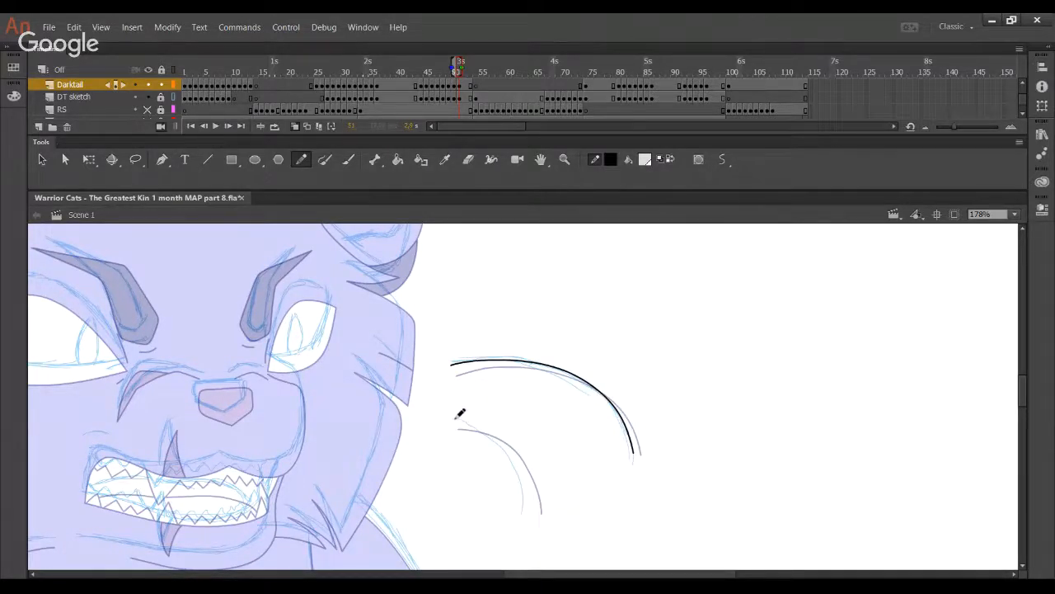
drag(456, 418, 529, 472)
key(ctrl+z)
mouse_move(451, 414)
mouse_down()
mouse_move(523, 481)
mouse_move(521, 504)
mouse_up()
- Draw the short crease above the mouth corner and the inner edge of the cheek fur on the viewer's right
drag(277, 419, 351, 319)
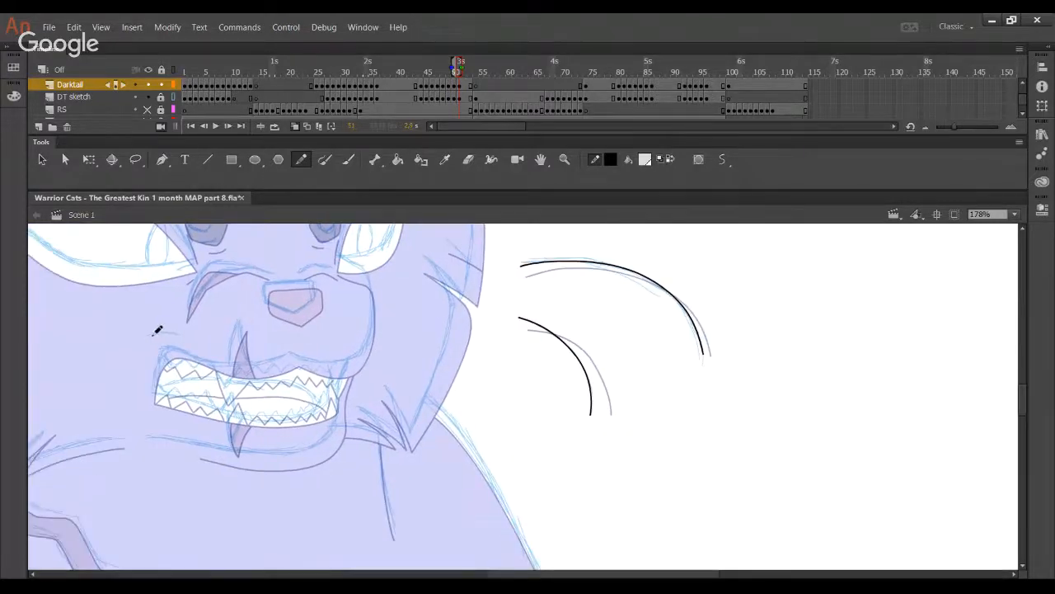
drag(154, 335, 183, 344)
mouse_move(411, 386)
mouse_down()
mouse_move(411, 365)
mouse_move(454, 385)
mouse_move(470, 477)
mouse_up()
key(ctrl+z)
drag(428, 388, 461, 483)
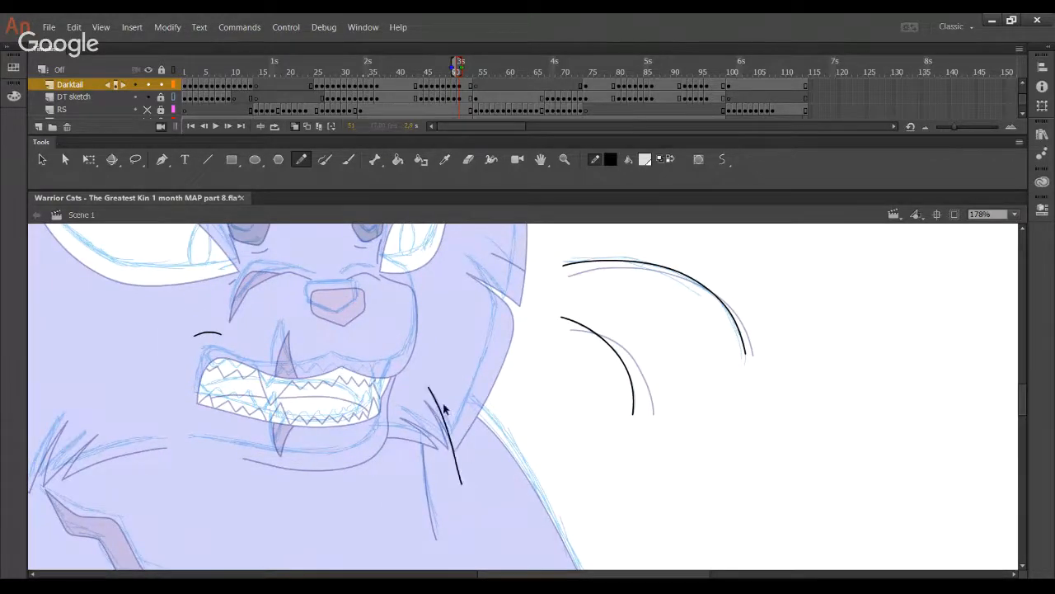
mouse_move(446, 427)
mouse_down()
mouse_move(457, 447)
mouse_move(448, 415)
mouse_up()
- Trace the outer cheek edge on the viewer's right, delete the overshooting ends at the fur tip and add the inner fur stroke
mouse_move(446, 452)
mouse_down()
mouse_move(497, 298)
mouse_move(483, 263)
mouse_move(464, 253)
mouse_up()
key(ctrl+z)
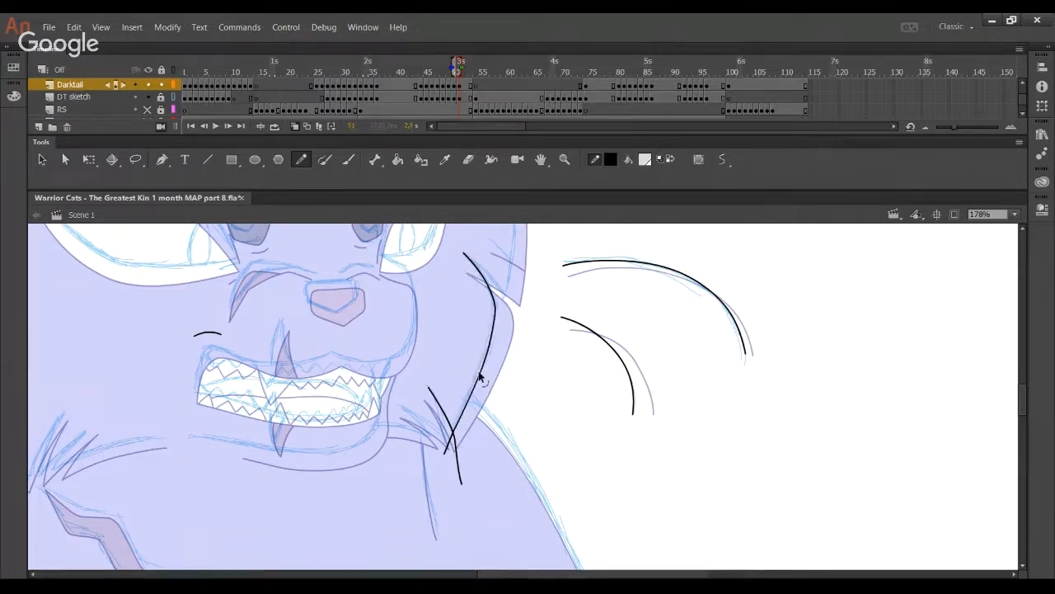
scroll(479, 342, down, 2)
ctrl+click(450, 381)
key(Delete)
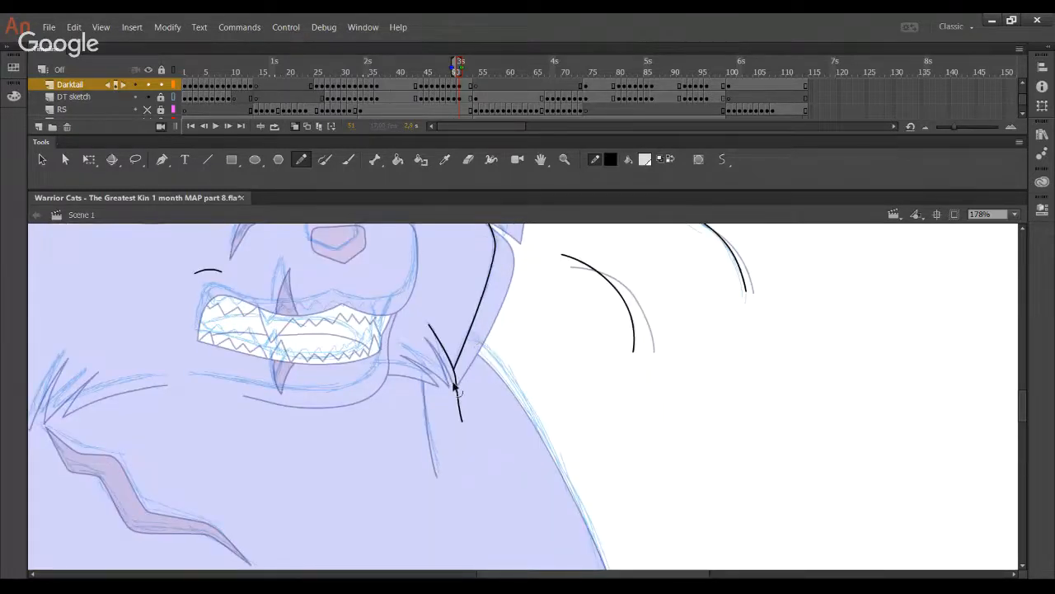
ctrl+click(459, 398)
key(Delete)
drag(405, 336, 449, 373)
- Trace the inner contour of the front leg on the viewer's left down to the first chest fur tuft
drag(500, 460, 690, 452)
drag(461, 511, 486, 297)
drag(414, 434, 449, 270)
drag(341, 423, 485, 484)
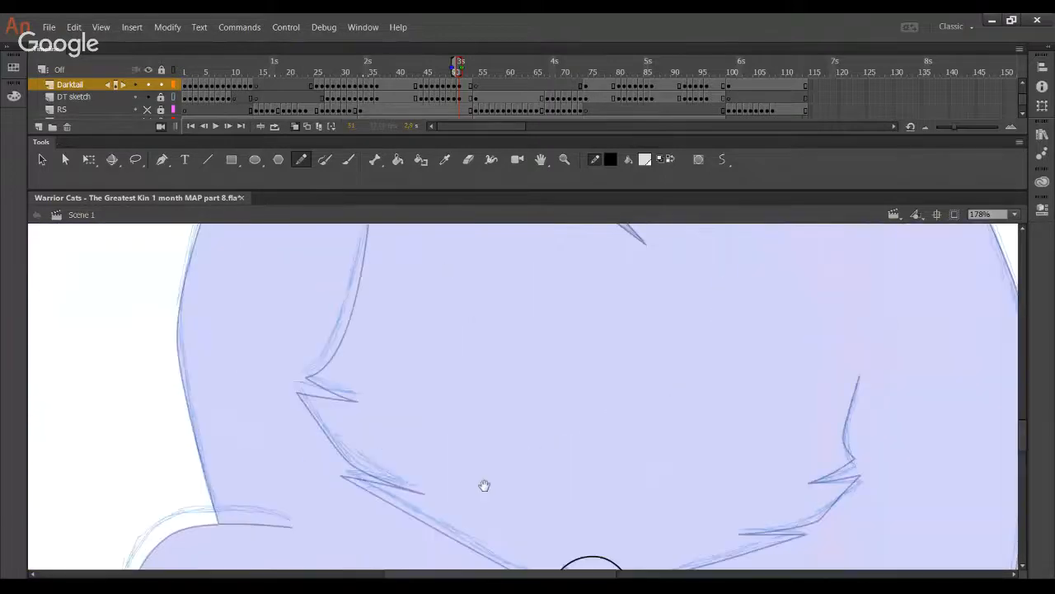
mouse_move(356, 355)
mouse_down()
mouse_move(368, 393)
mouse_move(358, 338)
mouse_move(380, 225)
mouse_up()
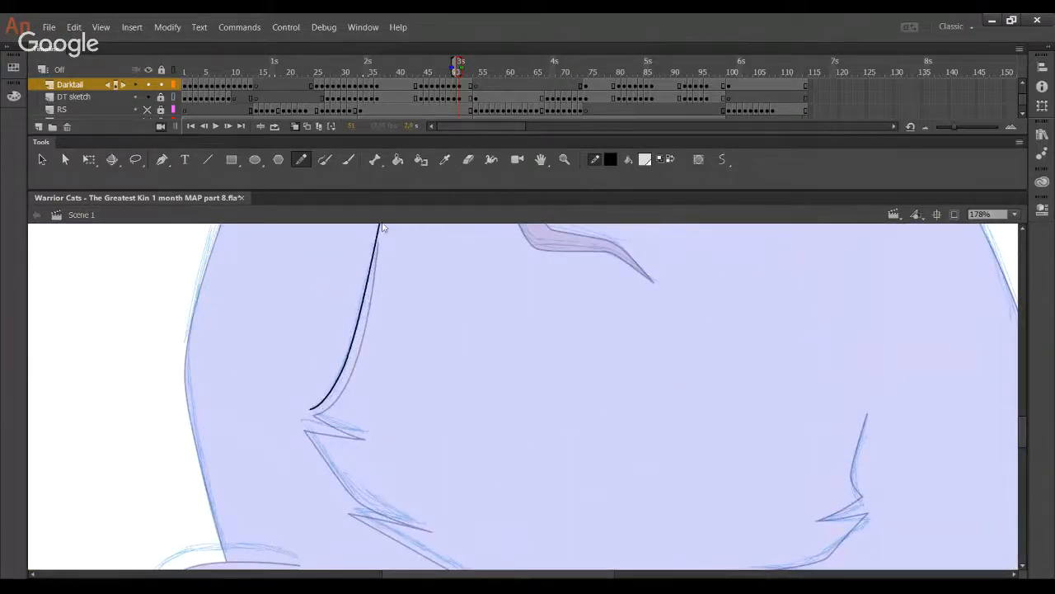
drag(390, 353, 413, 458)
key(ctrl+z)
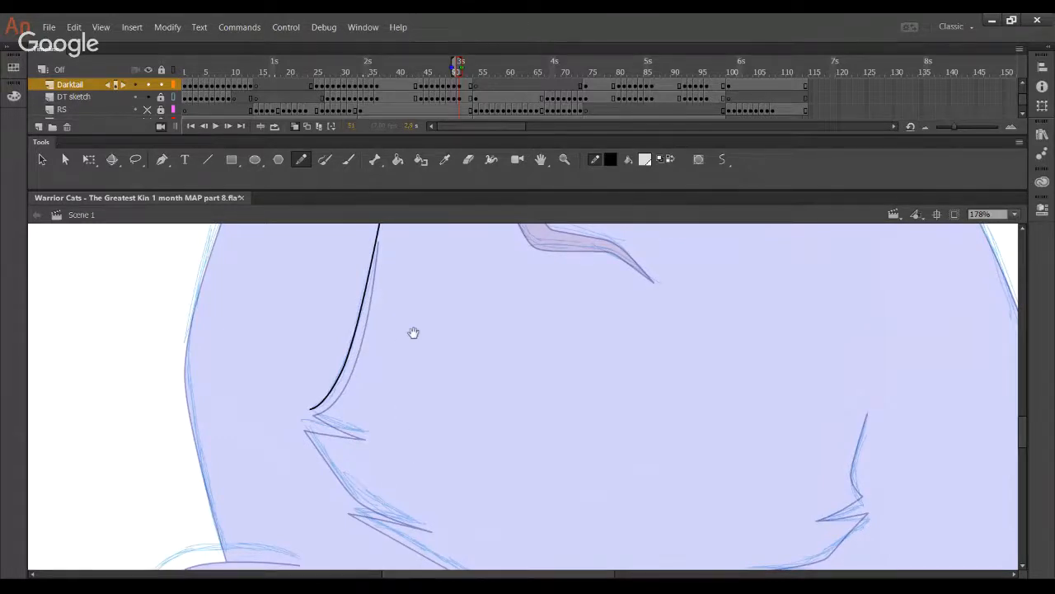
drag(412, 332, 420, 424)
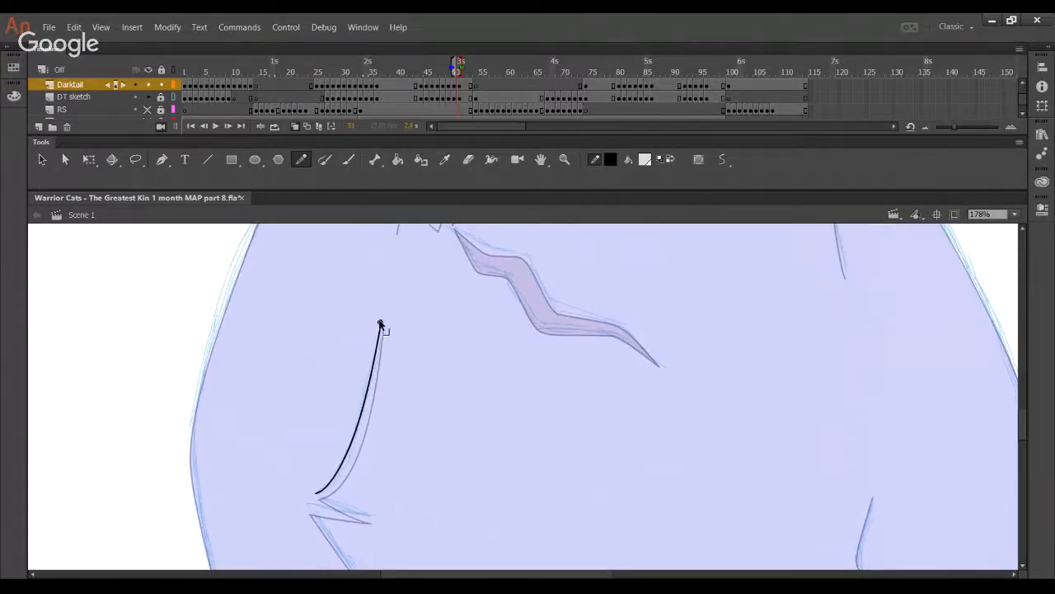
- Trace the upper chest fur tuft on the viewer's right with a curved lower stroke and a steep side stroke
drag(549, 448, 380, 253)
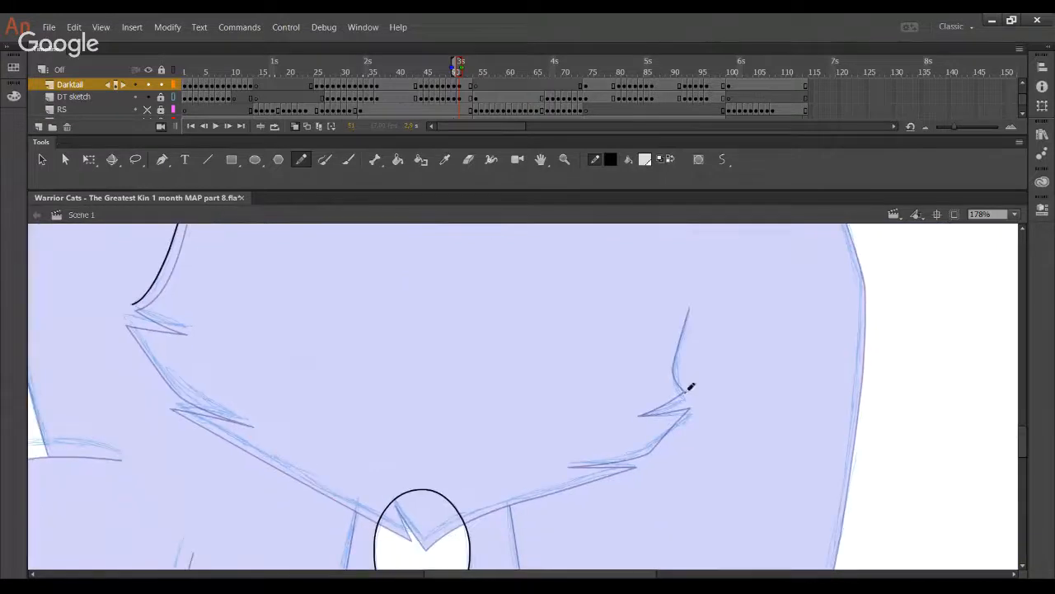
drag(640, 414, 719, 368)
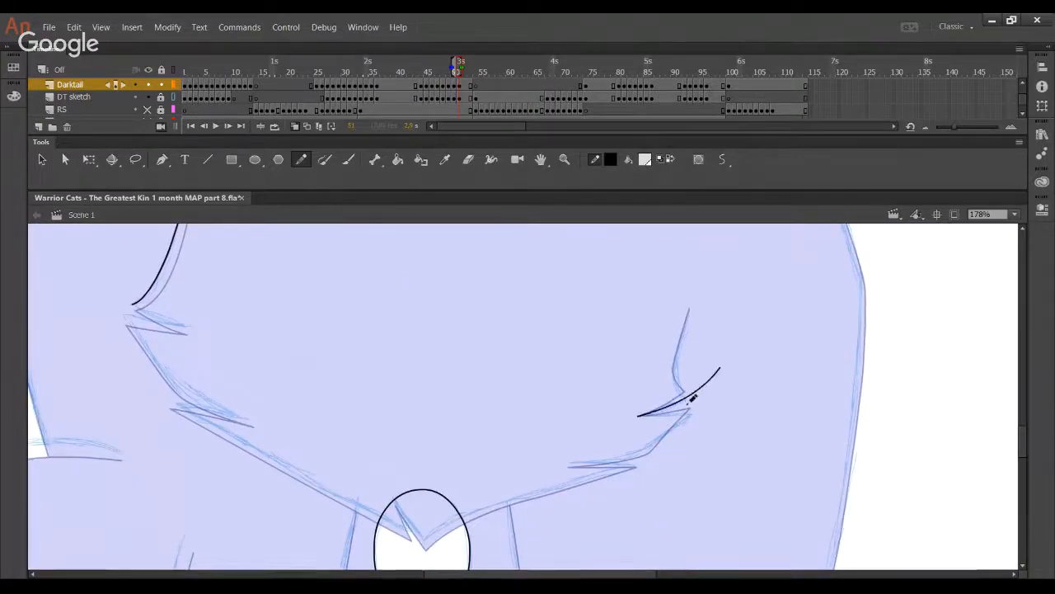
drag(688, 405, 675, 347)
key(ctrl+z)
drag(686, 407, 681, 330)
key(ctrl+z)
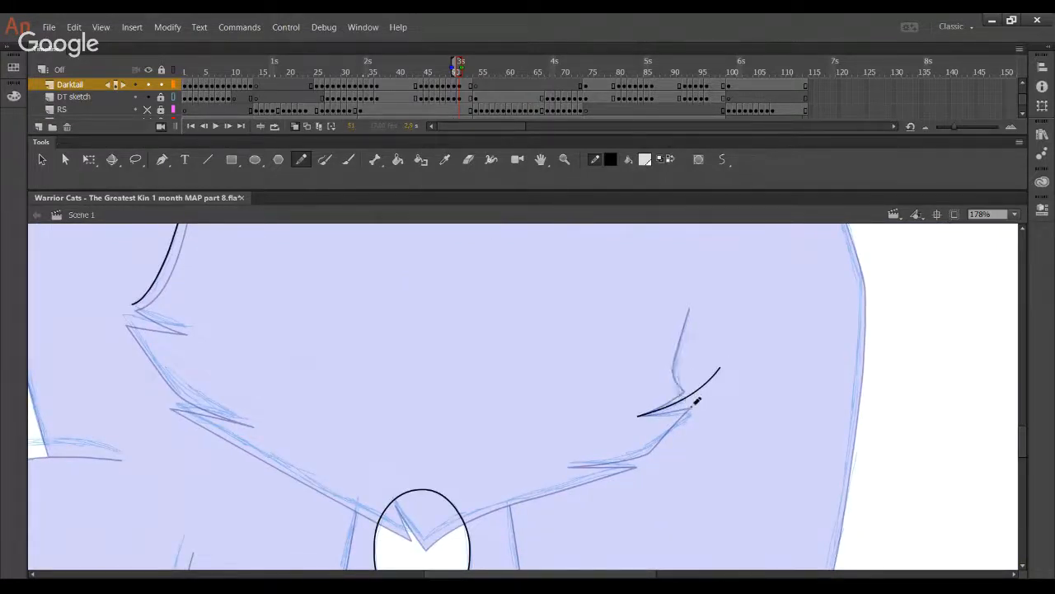
drag(693, 405, 700, 301)
key(ctrl+z)
mouse_move(694, 404)
mouse_down()
mouse_move(691, 312)
mouse_move(681, 332)
mouse_up()
key(ctrl+z)
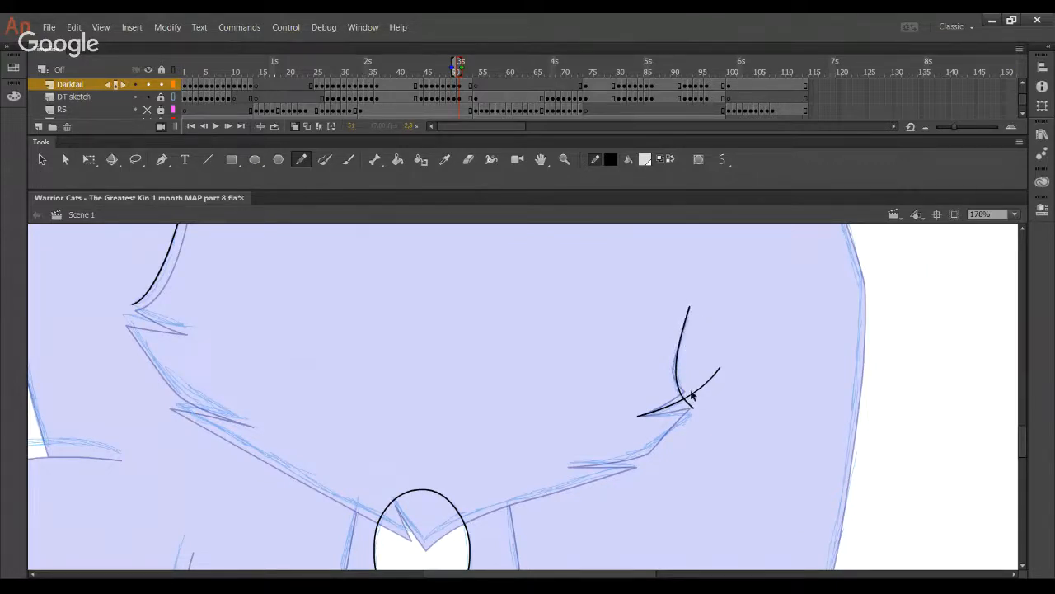
- Delete the two overshooting line ends at the tip of the chest fur tuft on the viewer's right
ctrl+click(689, 404)
key(Delete)
ctrl+click(699, 390)
key(Delete)
scroll(504, 437, down, 5)
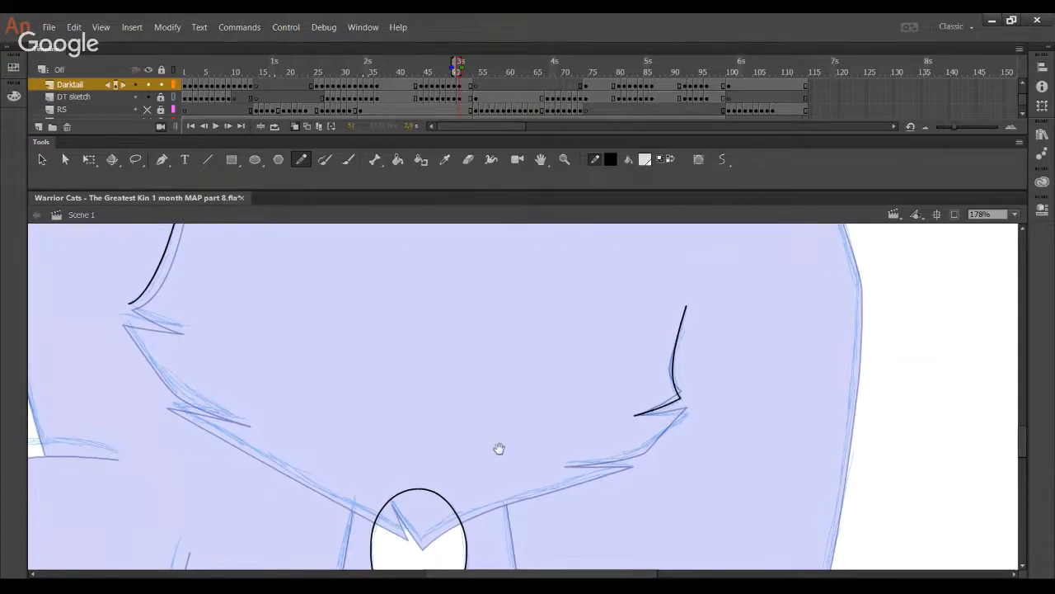
scroll(371, 312, up, 1)
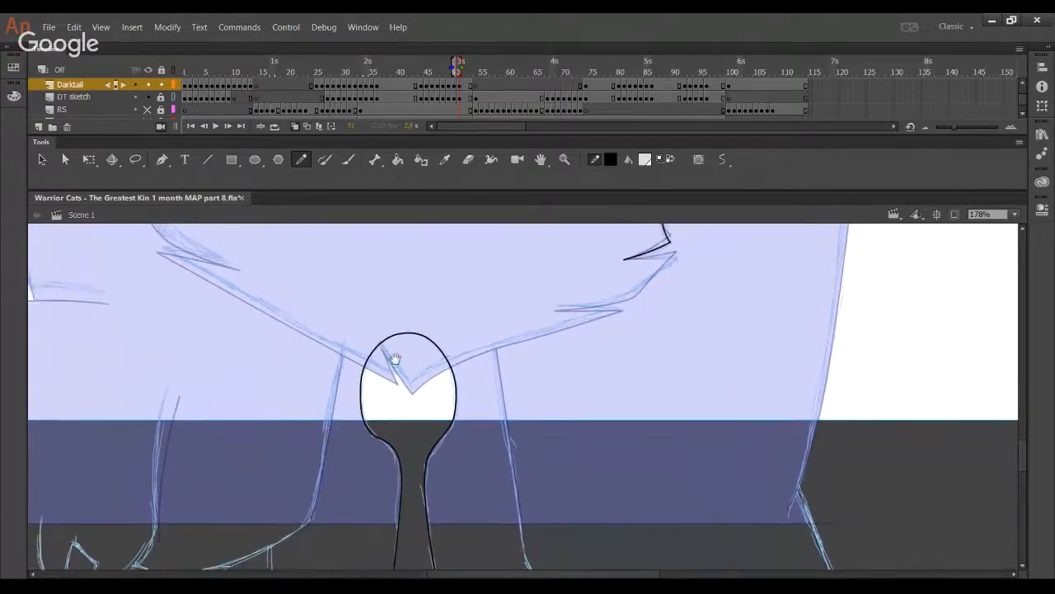
drag(371, 327, 437, 403)
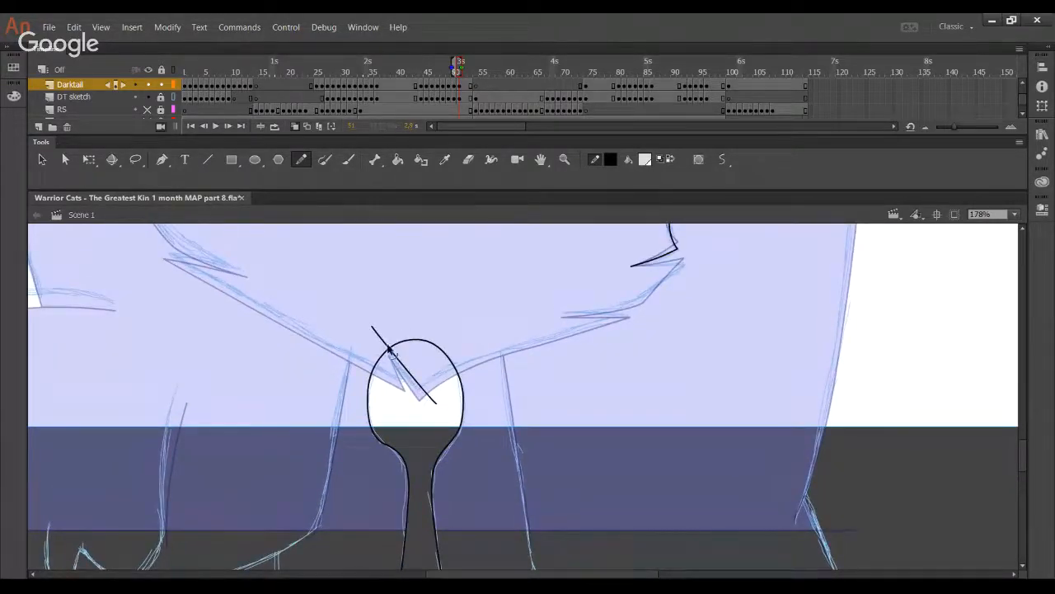
key(ctrl+z)
drag(372, 326, 440, 412)
key(ctrl+z)
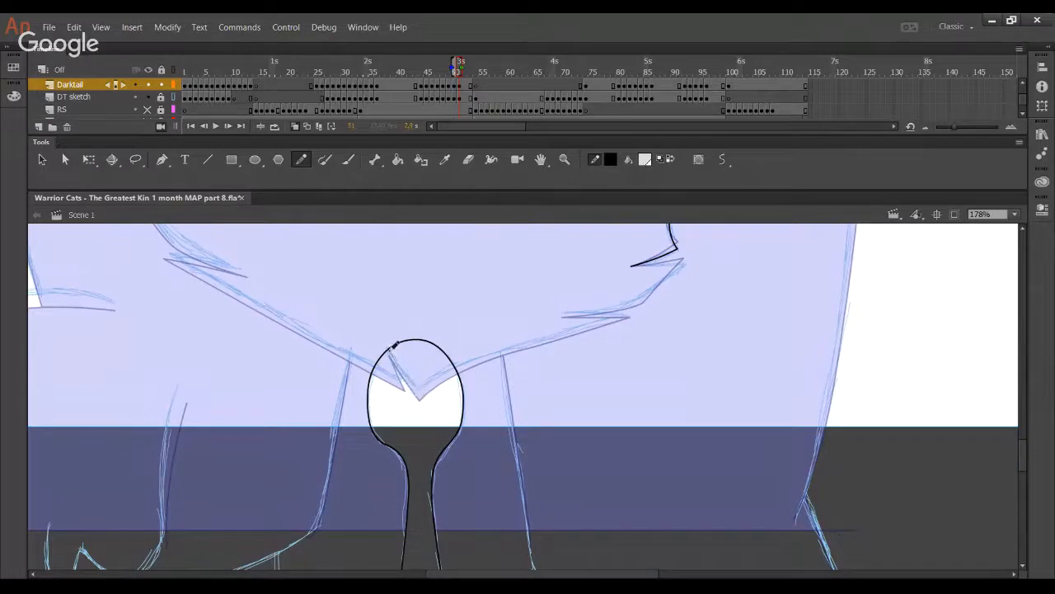
- Trace the lower chest fur edge on the viewer's left and the diagonal notch line at the chest's centre point
scroll(376, 367, up, 2)
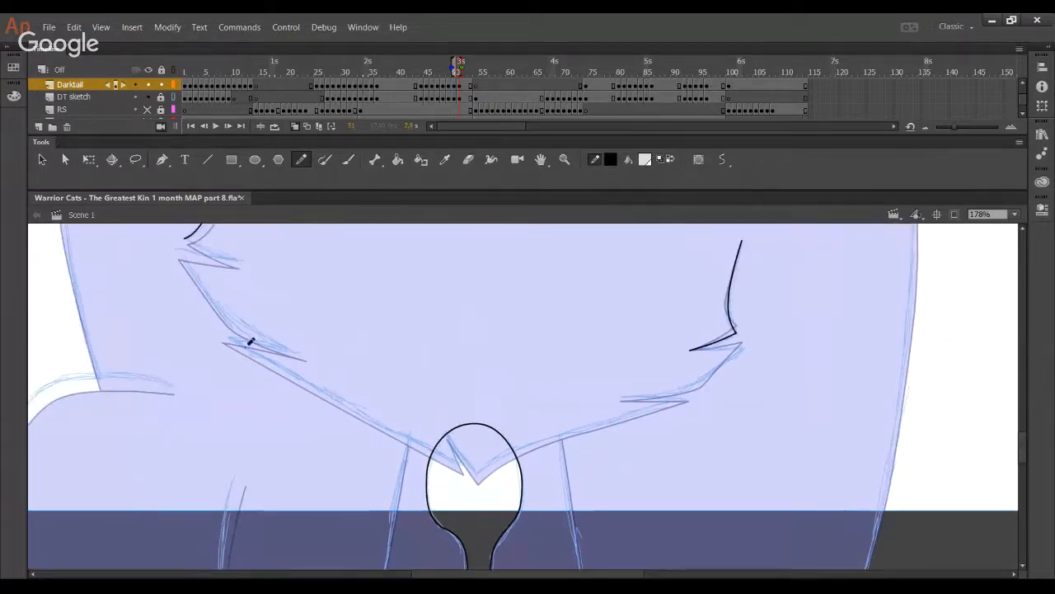
drag(229, 338, 464, 472)
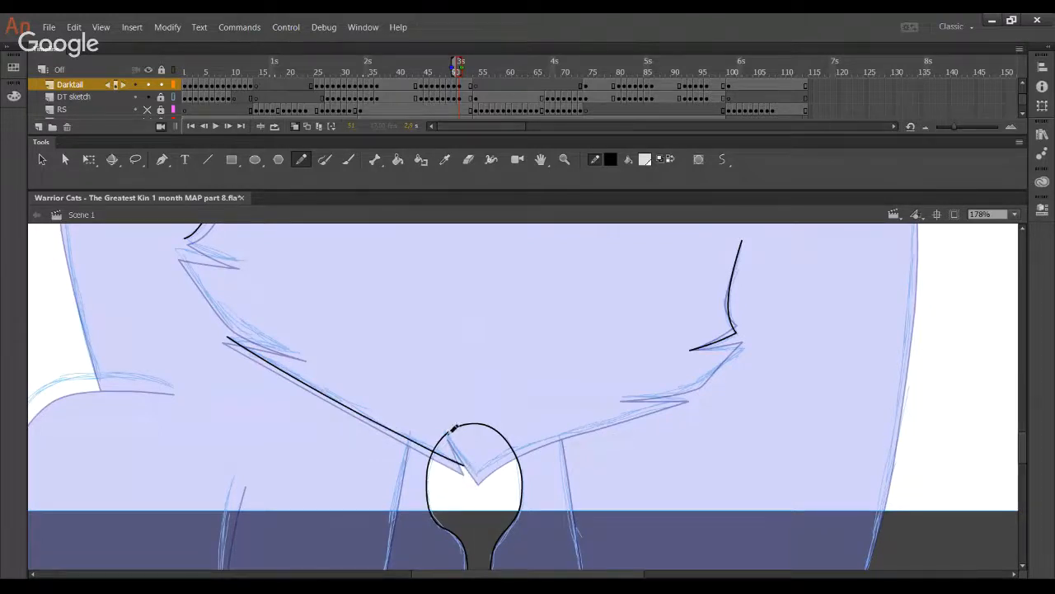
mouse_move(450, 430)
mouse_down()
mouse_move(497, 493)
mouse_move(513, 447)
mouse_move(620, 416)
mouse_up()
key(ctrl+z)
- Trace the lower chest fur edge on the viewer's right from the centre point up to the lower fur tuft
drag(467, 485, 651, 419)
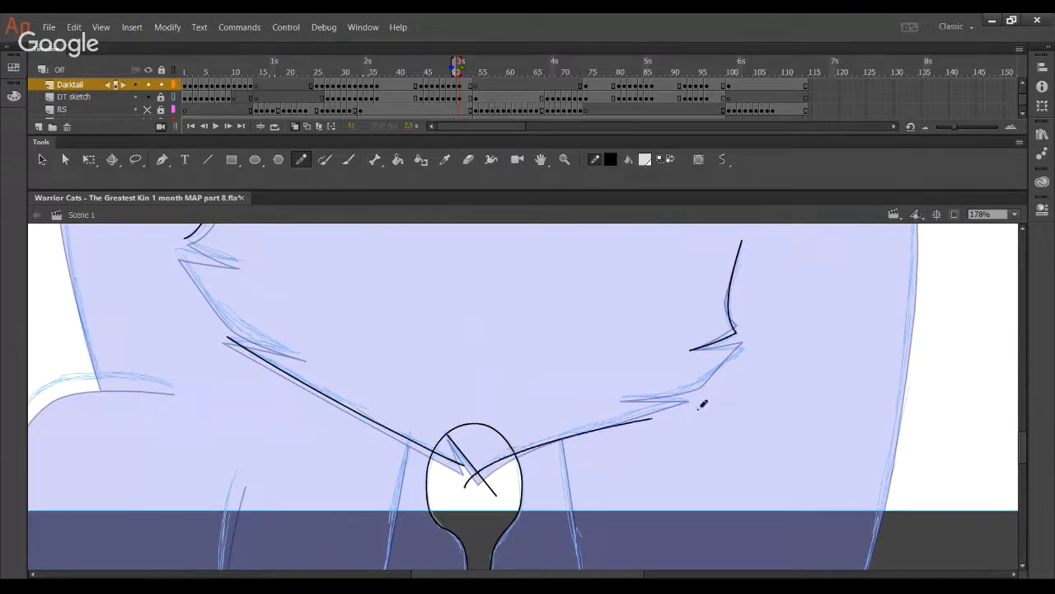
key(ctrl+z)
drag(466, 484, 587, 433)
key(ctrl+z)
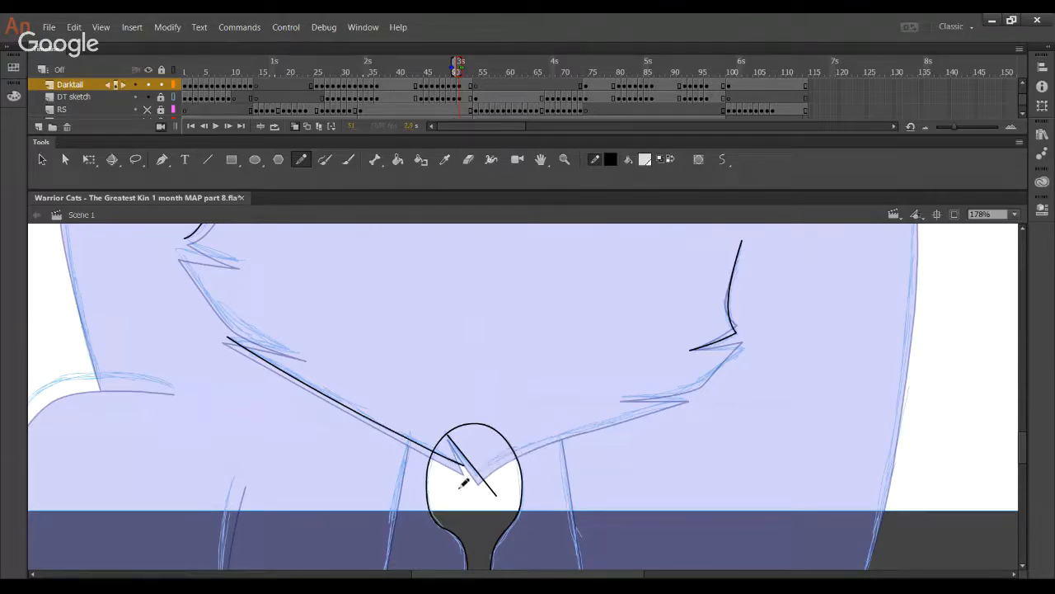
drag(461, 486, 596, 436)
key(ctrl+z)
drag(470, 483, 635, 414)
key(ctrl+z)
drag(466, 486, 619, 420)
drag(559, 436, 689, 402)
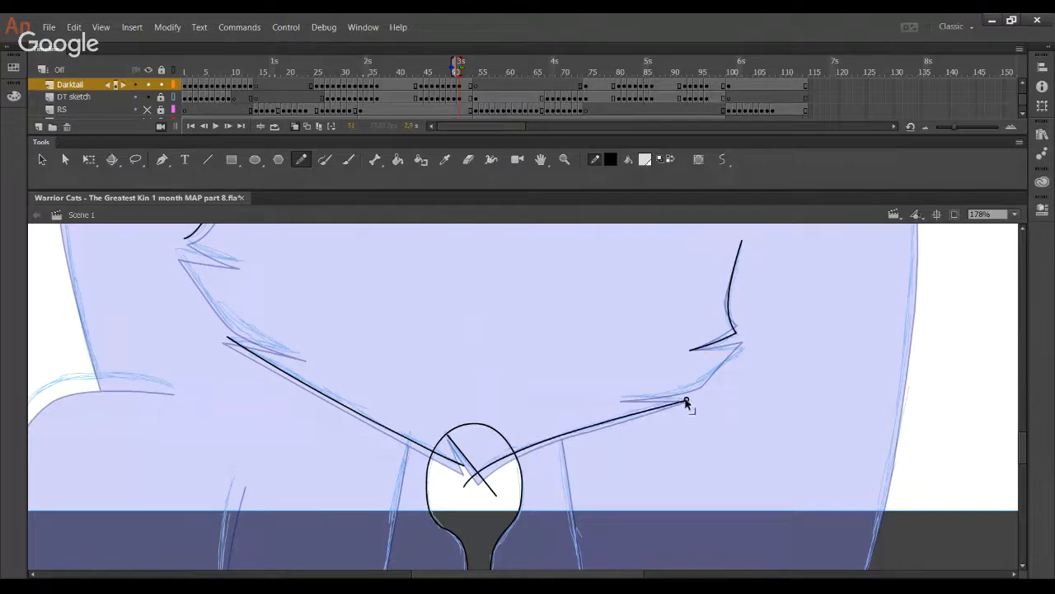
- Delete the overshooting ends at the chest's centre point and the arc of the leg gap above the chest edge
ctrl+click(470, 478)
ctrl+shift+click(486, 481)
ctrl+shift+click(472, 424)
key(Delete)
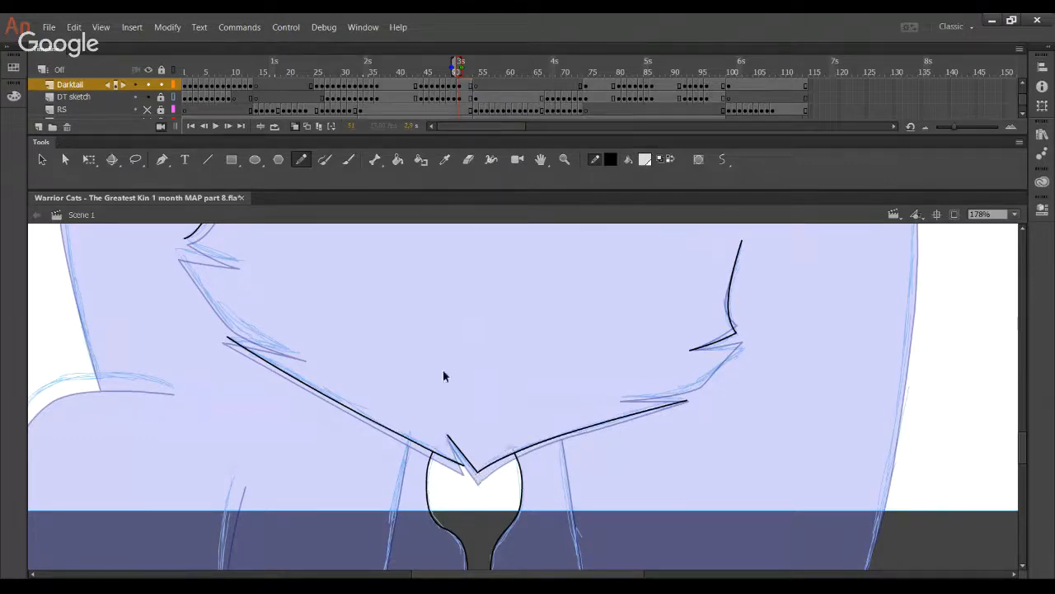
- Trace the chest fur edge between the two tufts on the viewer's left, bend it to shape and draw the upper tuft stroke
space+drag(300, 372, 348, 431)
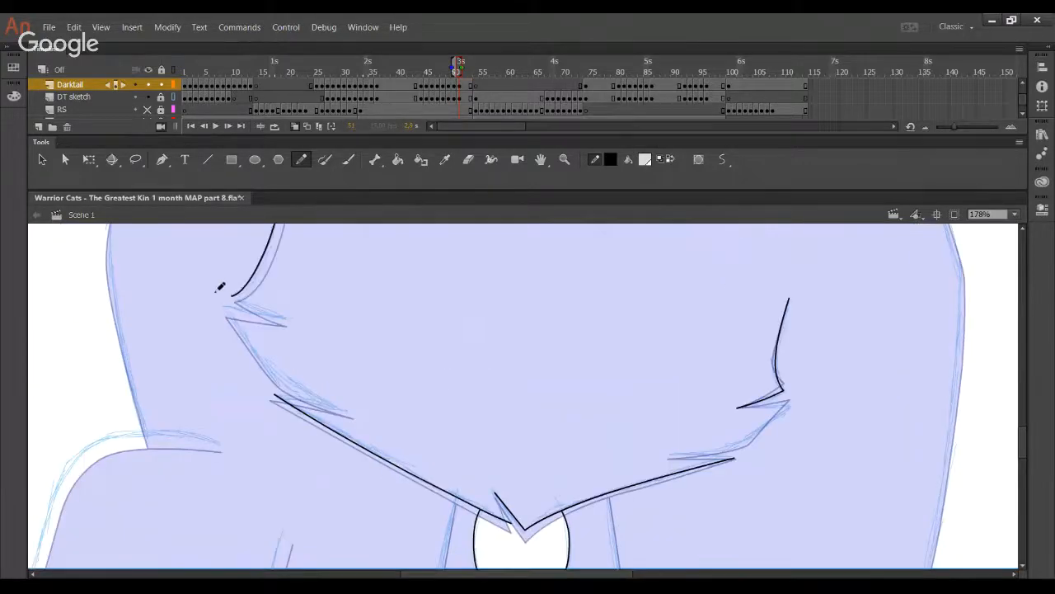
mouse_move(216, 291)
mouse_down()
mouse_move(270, 370)
mouse_move(348, 409)
mouse_up()
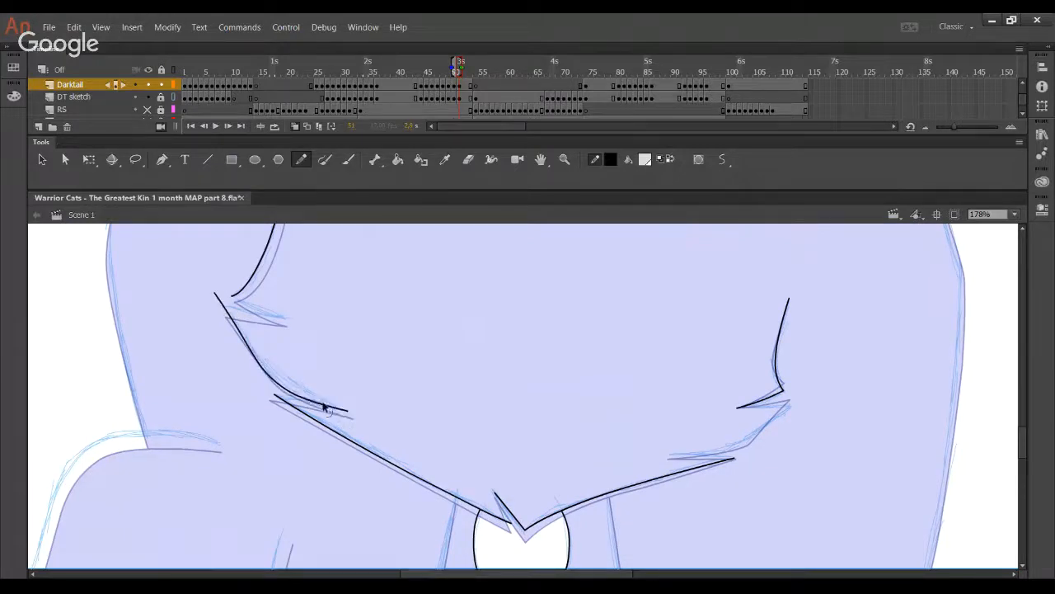
key(ctrl+z)
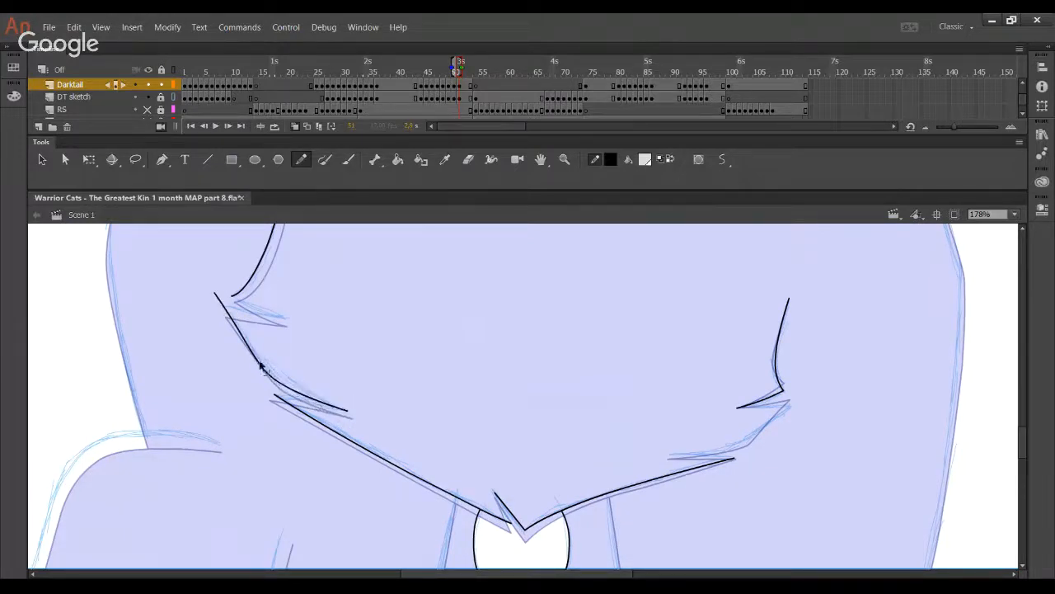
ctrl+drag(260, 366, 278, 381)
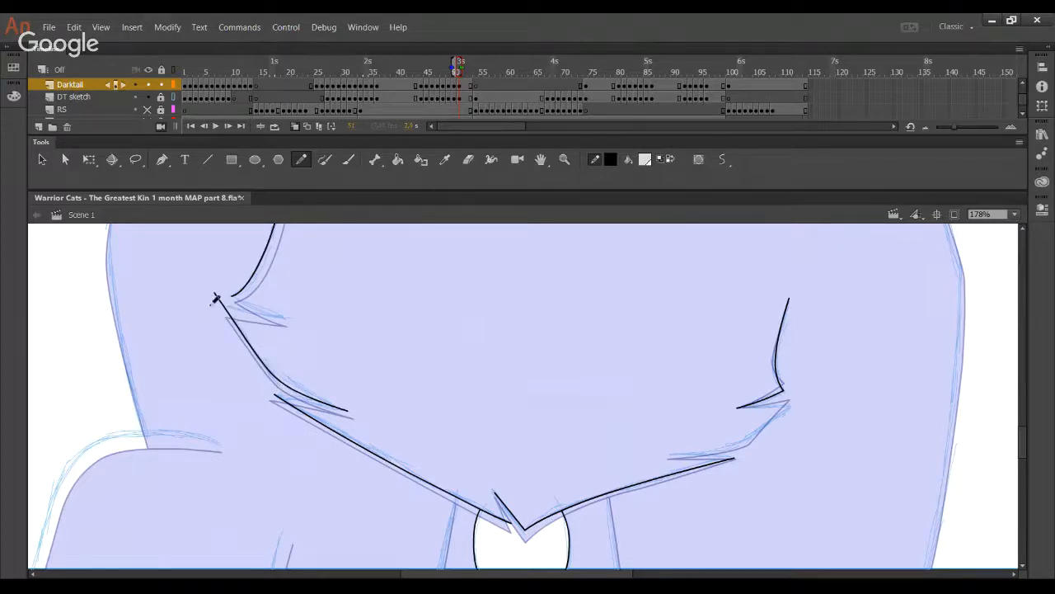
key(ctrl+z)
drag(206, 303, 288, 321)
drag(217, 303, 226, 309)
- Draw a straight horizontal line across the legs where the previous frame's body fill ends
mouse_move(299, 480)
mouse_down()
mouse_move(356, 252)
mouse_move(390, 337)
mouse_up()
drag(80, 464, 1019, 464)
drag(797, 480, 517, 484)
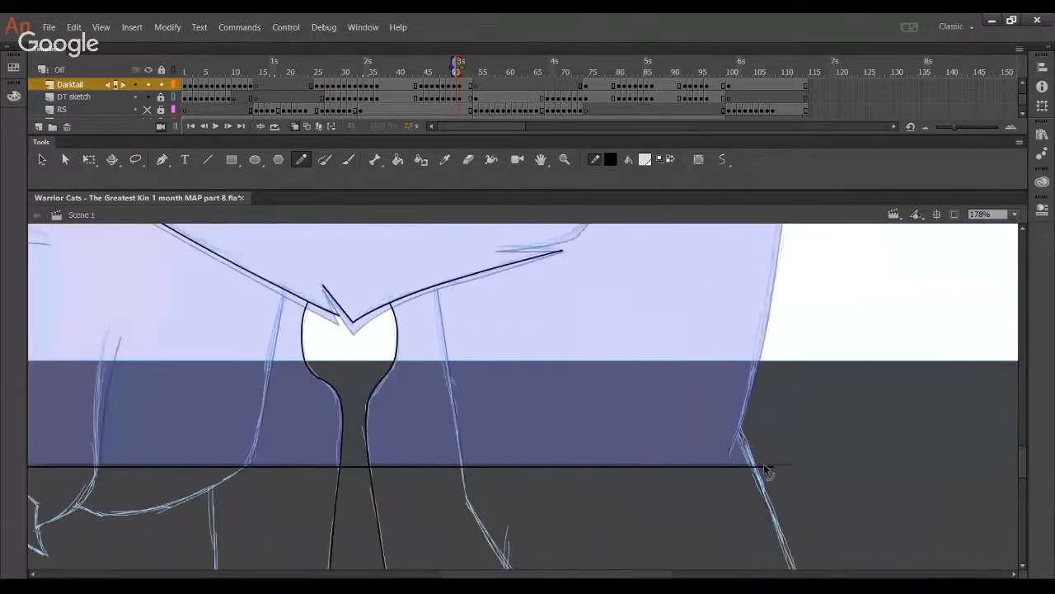
drag(297, 353, 555, 430)
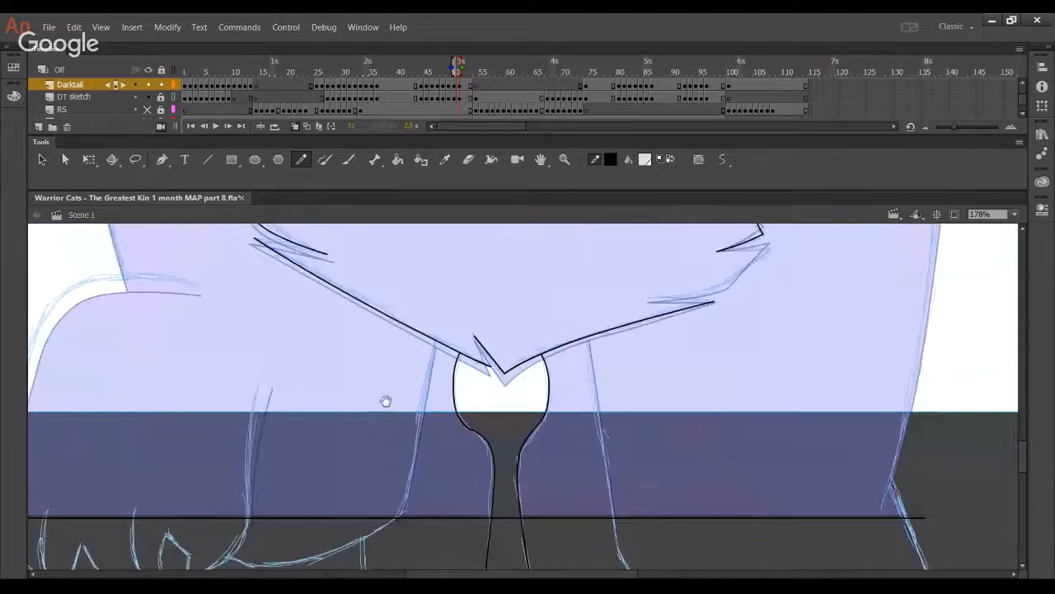
- Trace the short inner line of the large clawed leg on the viewer's left from the horizontal line upward and bend it to shape
drag(387, 401, 536, 390)
drag(396, 517, 413, 360)
drag(403, 420, 406, 404)
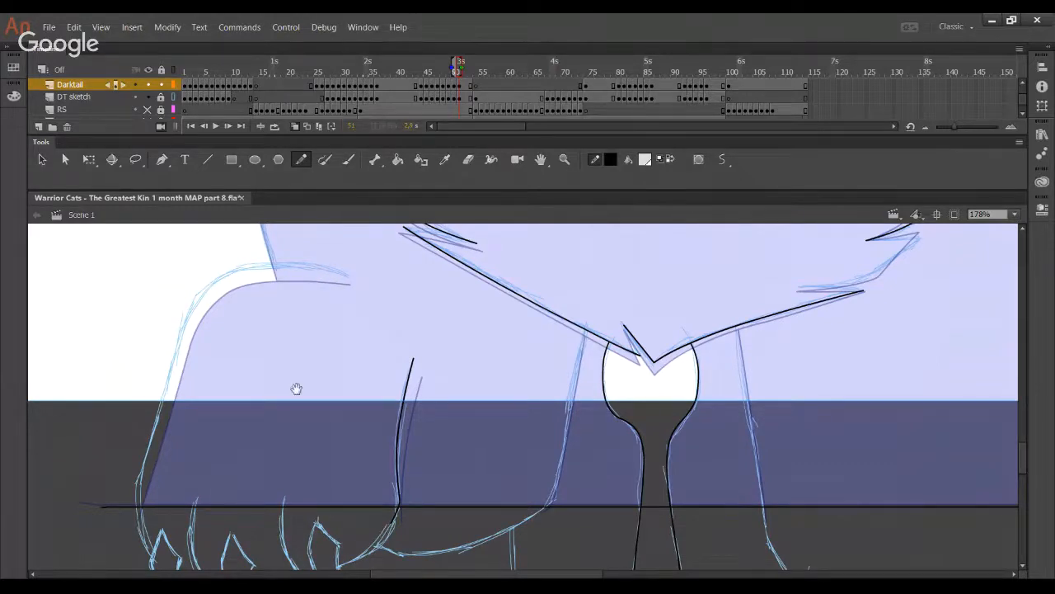
- Trace the outer edge of the narrow leg on the viewer's left up to the chest fur and fill the strip beside the leg gap
drag(295, 389, 330, 414)
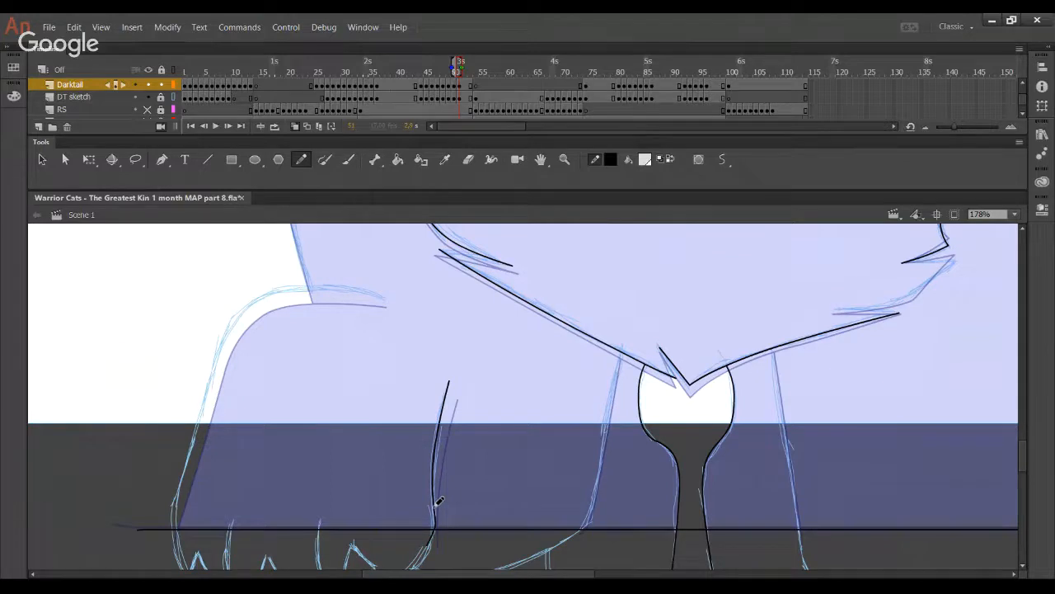
drag(577, 531, 610, 450)
key(ctrl+z)
mouse_move(569, 539)
mouse_down()
mouse_move(595, 517)
mouse_move(577, 533)
mouse_move(595, 517)
mouse_move(607, 394)
mouse_up()
key(ctrl+z)
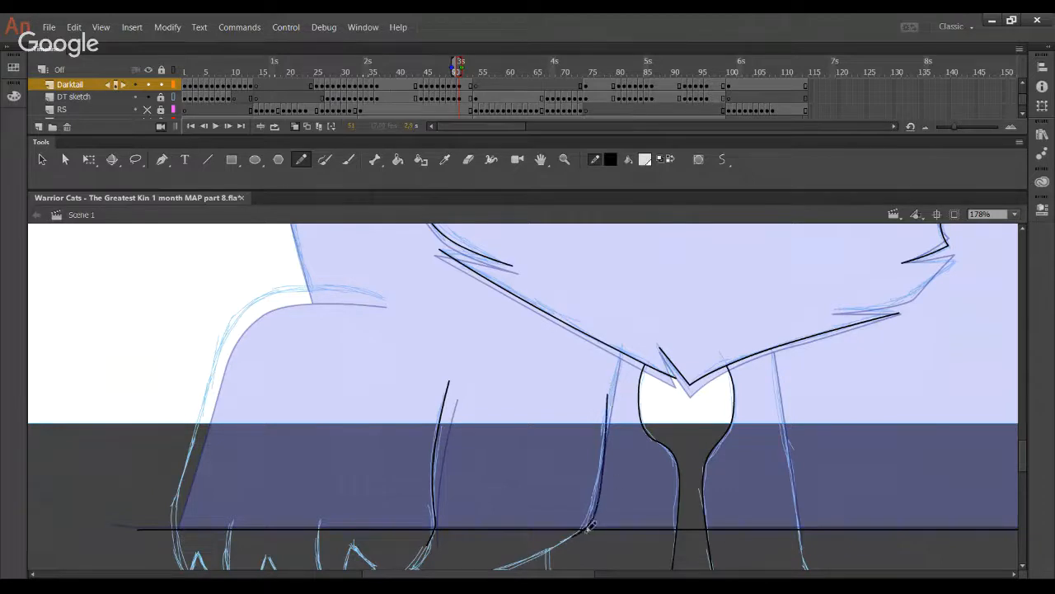
key(ctrl+z)
mouse_move(577, 535)
mouse_down()
mouse_move(617, 409)
mouse_move(620, 353)
mouse_up()
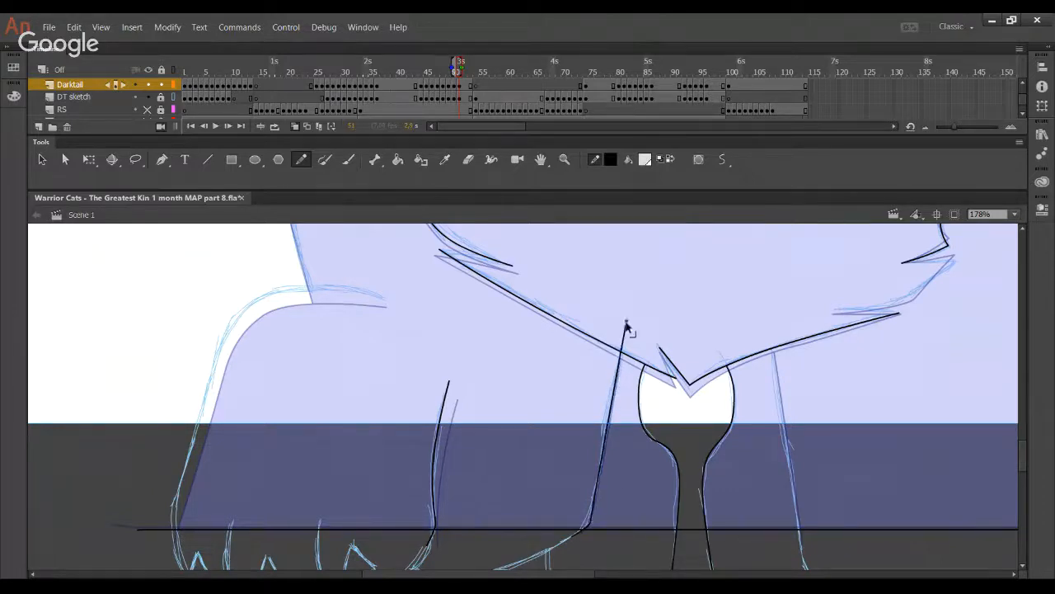
click(398, 160)
click(670, 505)
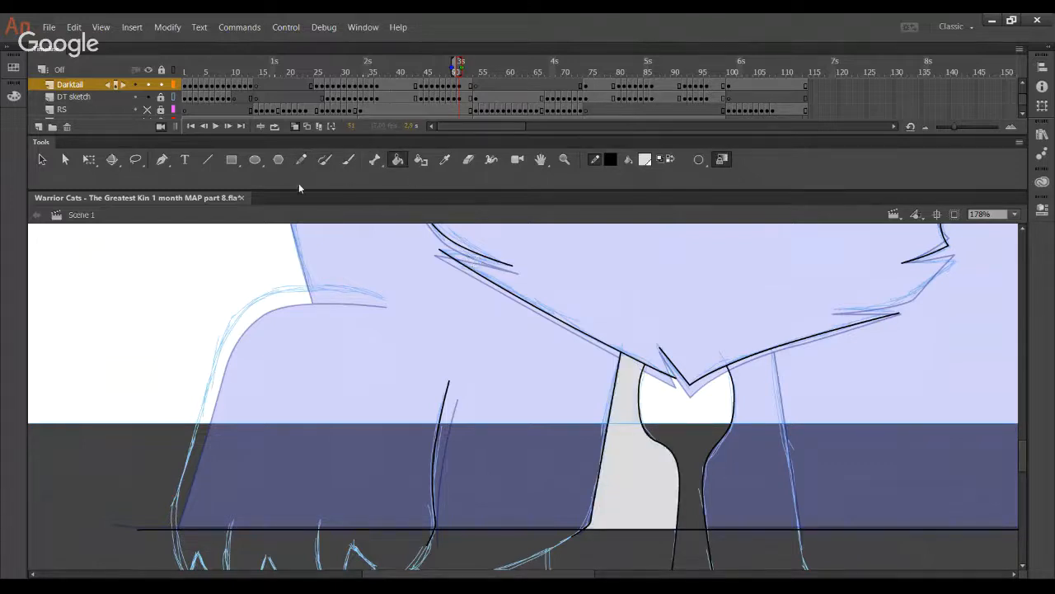
- Trace the outer contour of the large clawed leg on the viewer's left over its rounded top and bend the curve to shape
click(301, 160)
mouse_move(179, 555)
mouse_down()
mouse_move(177, 500)
mouse_move(219, 372)
mouse_up()
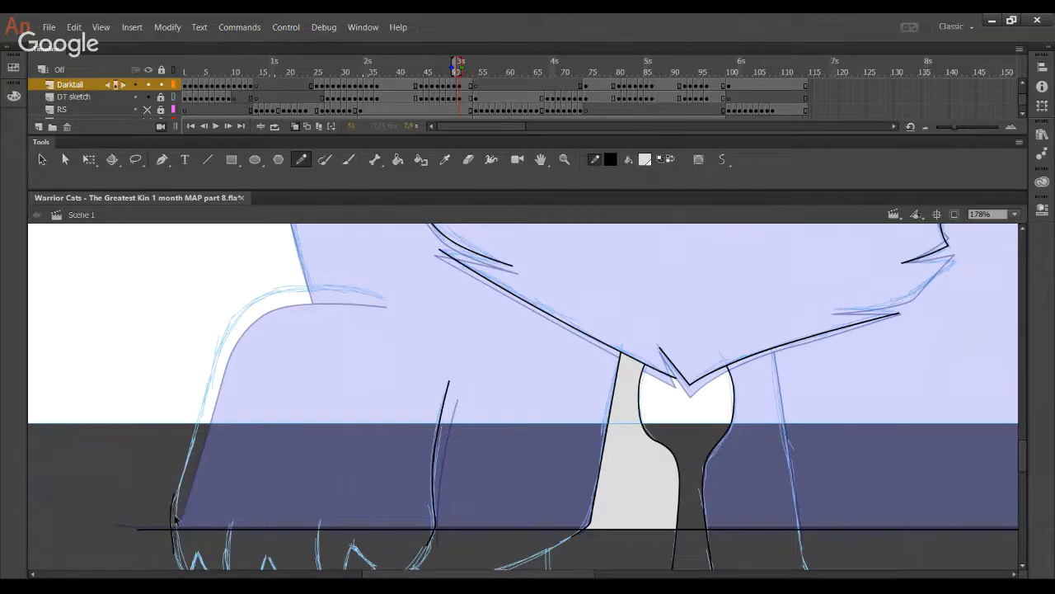
mouse_move(173, 532)
mouse_down()
mouse_move(223, 340)
mouse_move(268, 294)
mouse_move(382, 292)
mouse_up()
key(ctrl+z)
mouse_move(174, 536)
mouse_down()
mouse_move(178, 485)
mouse_move(218, 363)
mouse_move(266, 289)
mouse_move(386, 290)
mouse_move(321, 286)
mouse_up()
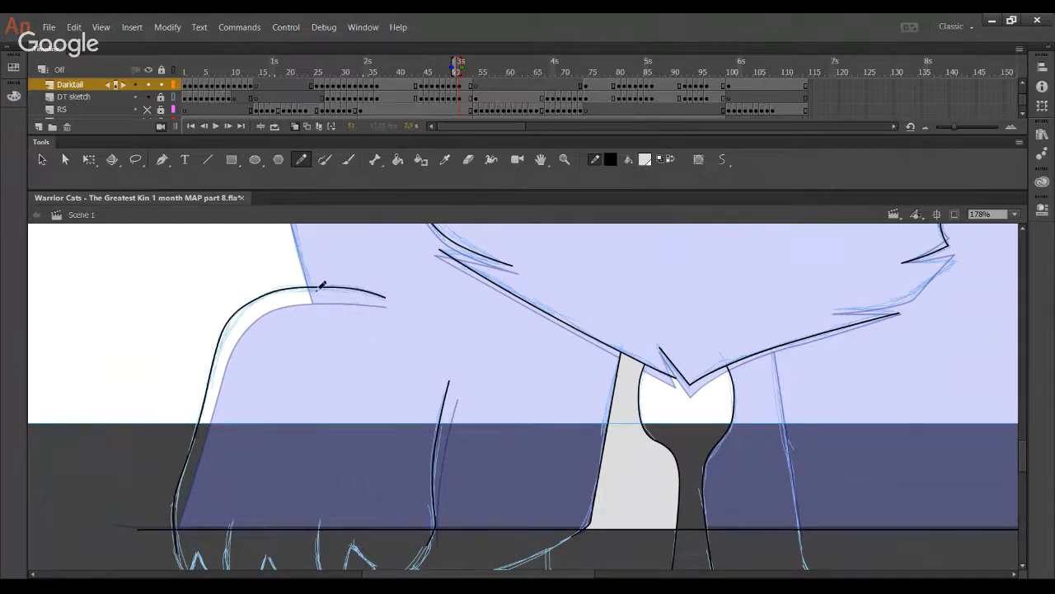
drag(224, 338, 265, 288)
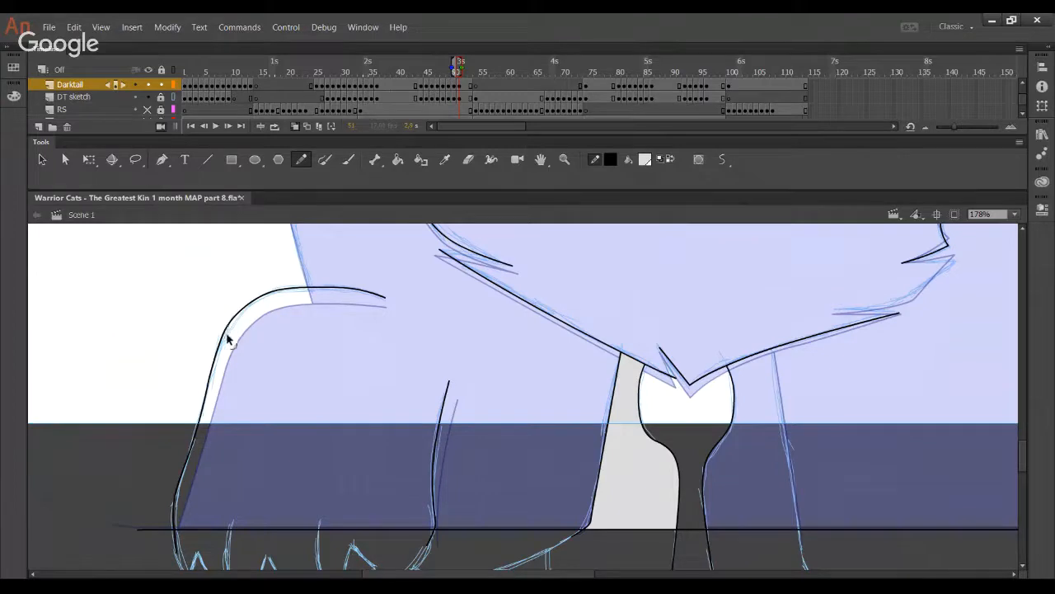
drag(227, 334, 224, 336)
mouse_move(206, 397)
mouse_down()
mouse_move(209, 386)
mouse_move(236, 381)
mouse_move(209, 385)
mouse_up()
click(148, 97)
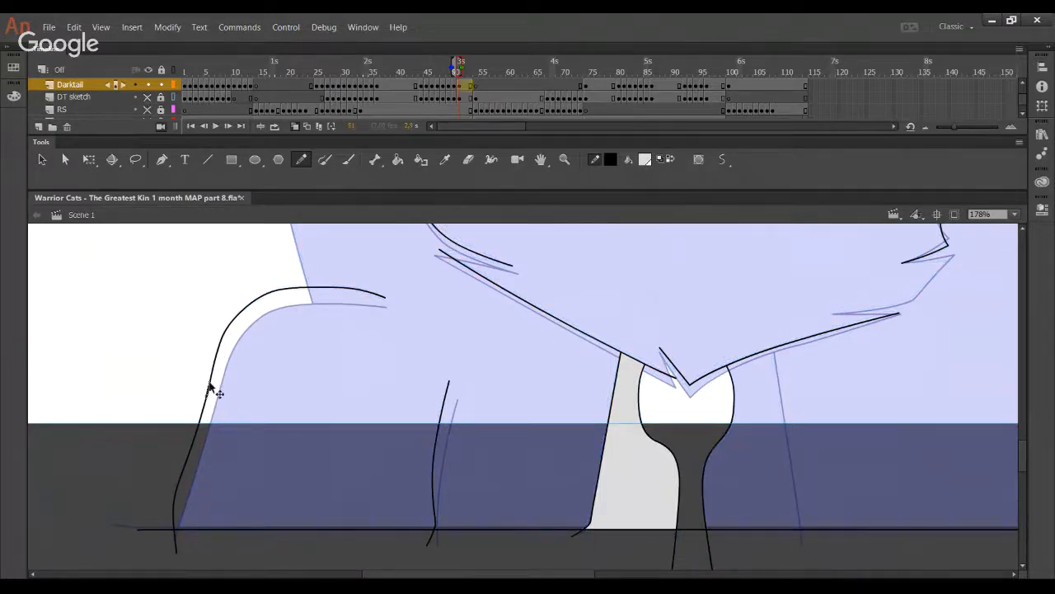
mouse_move(210, 385)
mouse_down()
mouse_move(220, 388)
mouse_move(208, 386)
mouse_move(210, 370)
mouse_move(207, 396)
mouse_up()
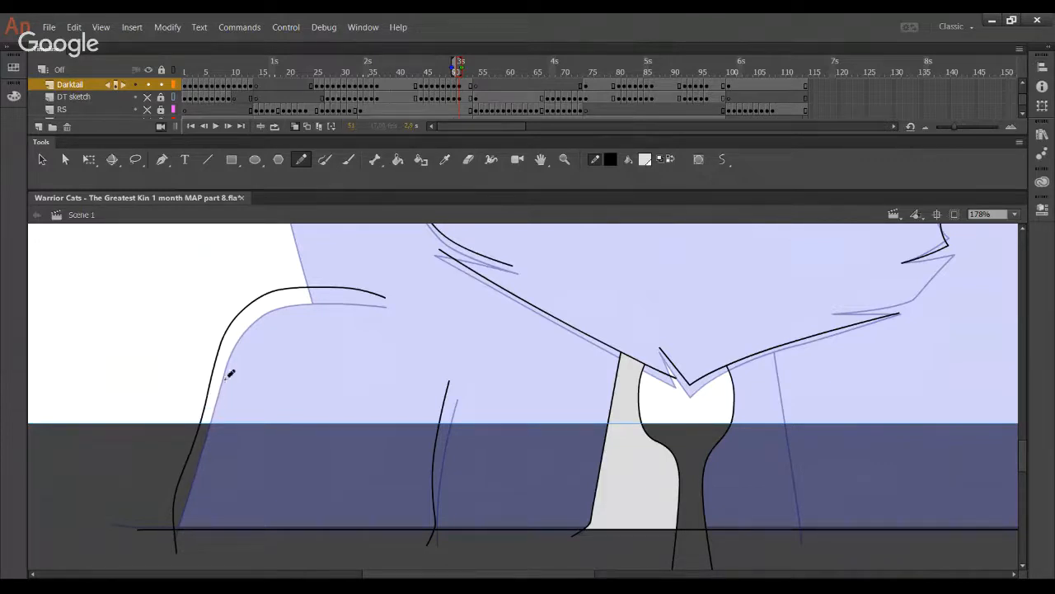
key(ctrl+z)
click(148, 97)
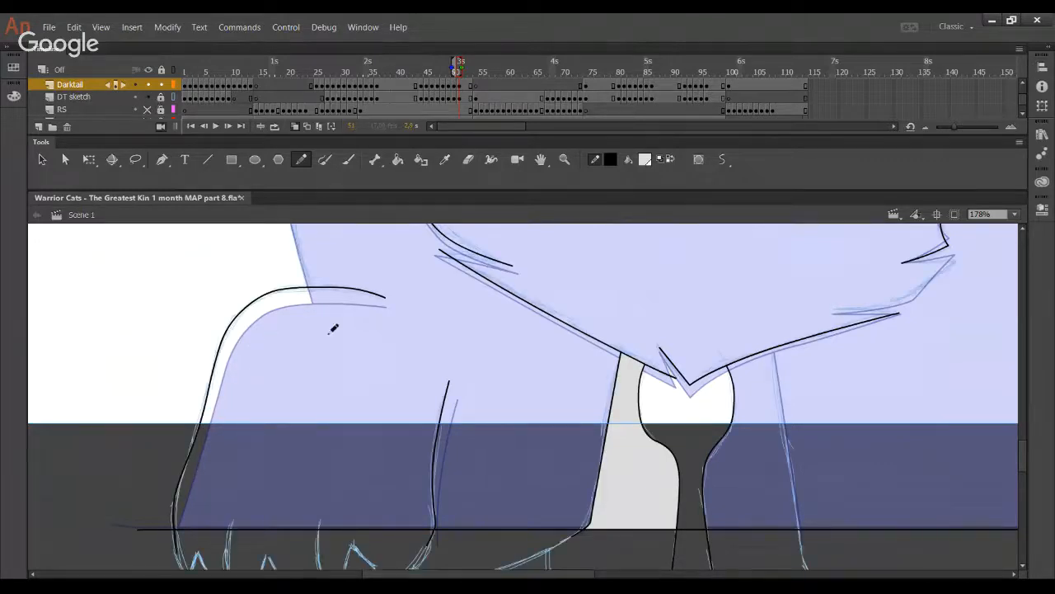
- Delete the segment of the horizontal line that crosses the gap between the two narrow middle legs
drag(584, 465, 505, 462)
drag(330, 235, 407, 445)
drag(430, 231, 454, 438)
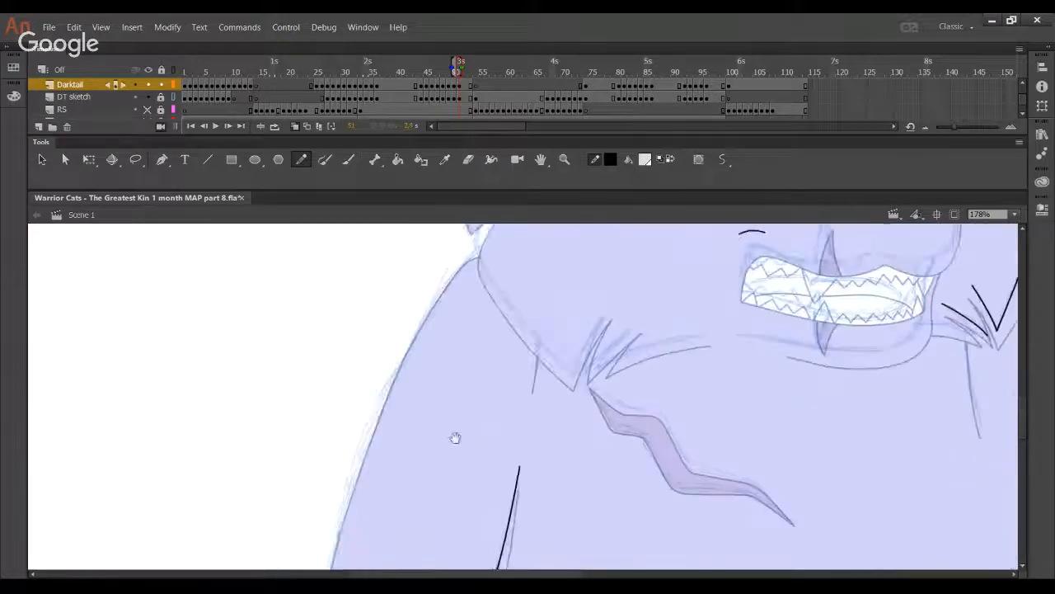
mouse_move(489, 299)
mouse_down()
mouse_move(442, 421)
mouse_move(448, 370)
mouse_up()
drag(413, 569, 407, 499)
drag(449, 569, 455, 469)
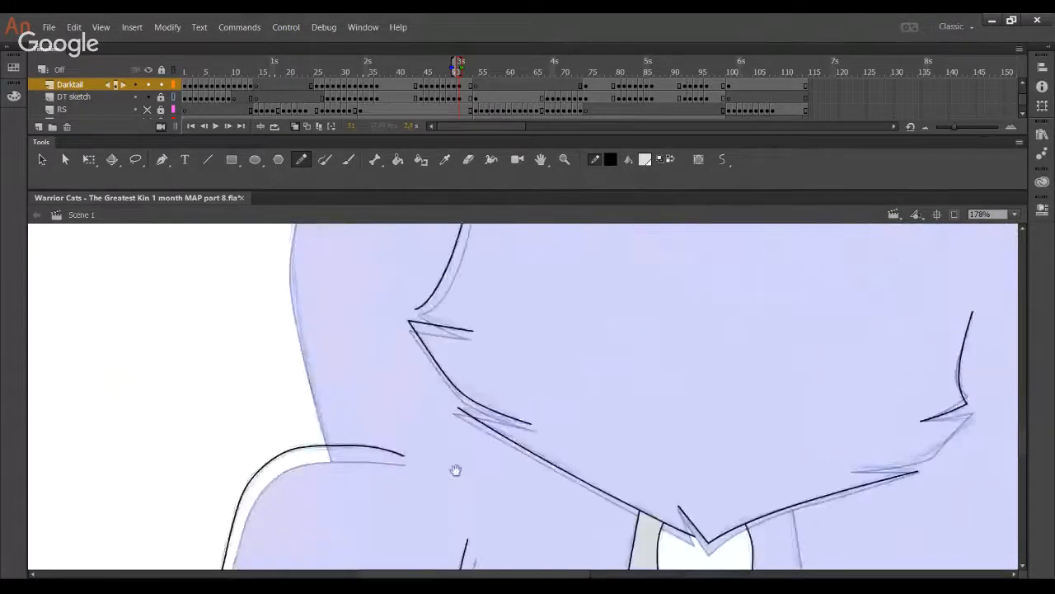
drag(742, 569, 530, 372)
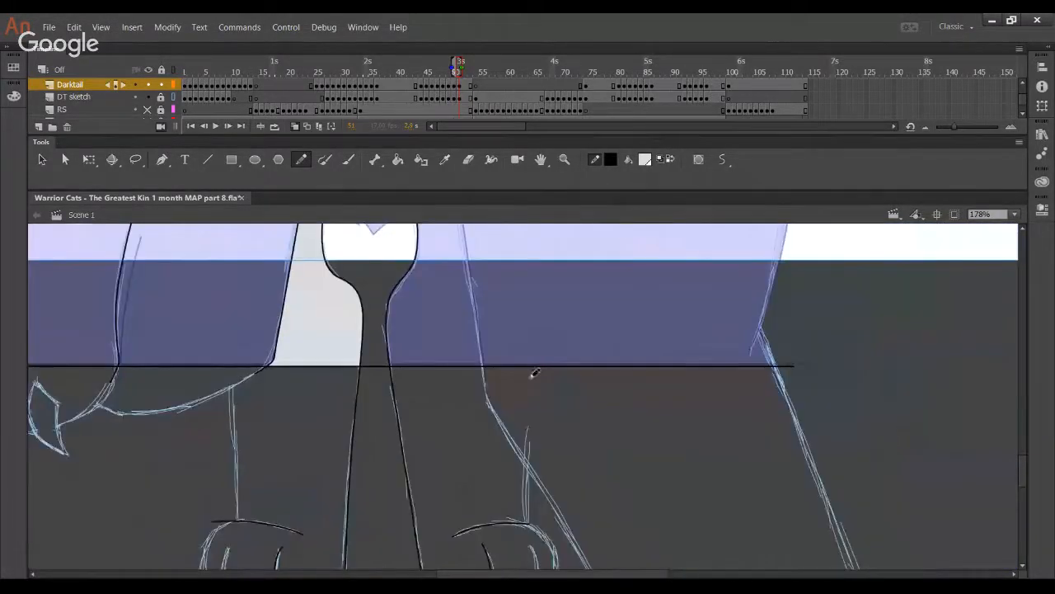
ctrl+click(375, 366)
key(Delete)
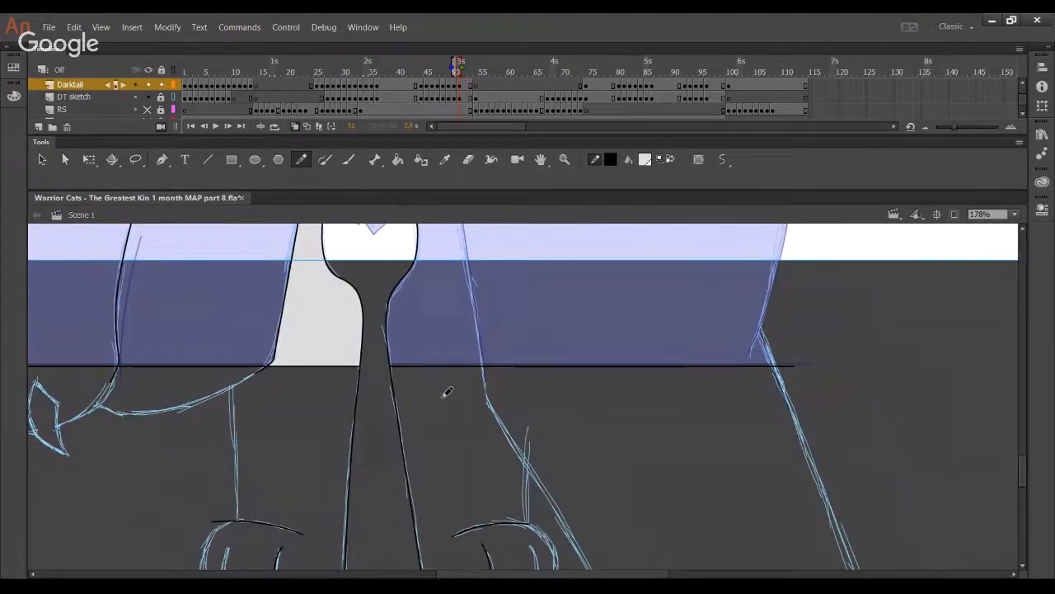
- Trace the lower part of the outer edge of the narrow leg on the viewer's right, starting just below the horizontal line
drag(513, 362, 479, 508)
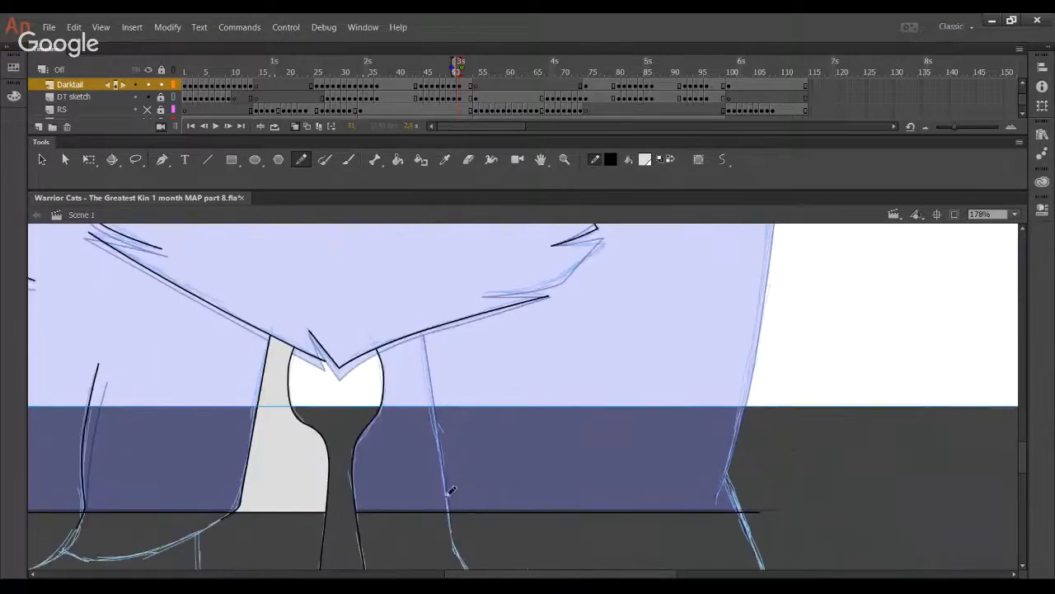
drag(431, 406, 453, 540)
key(ctrl+z)
drag(430, 397, 453, 474)
key(ctrl+z)
drag(451, 532, 439, 409)
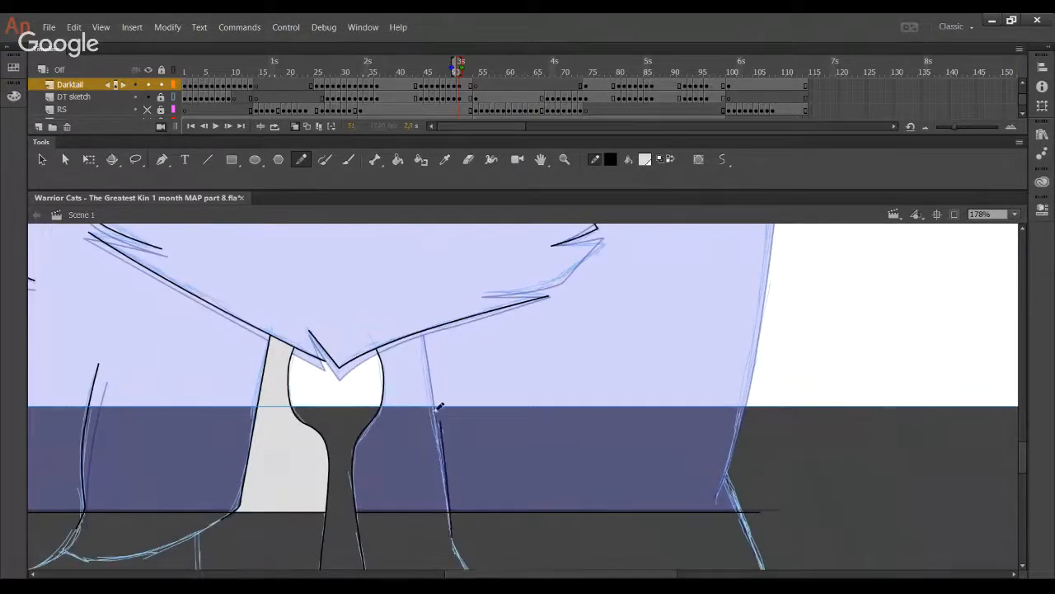
key(ctrl+z)
drag(451, 535, 431, 349)
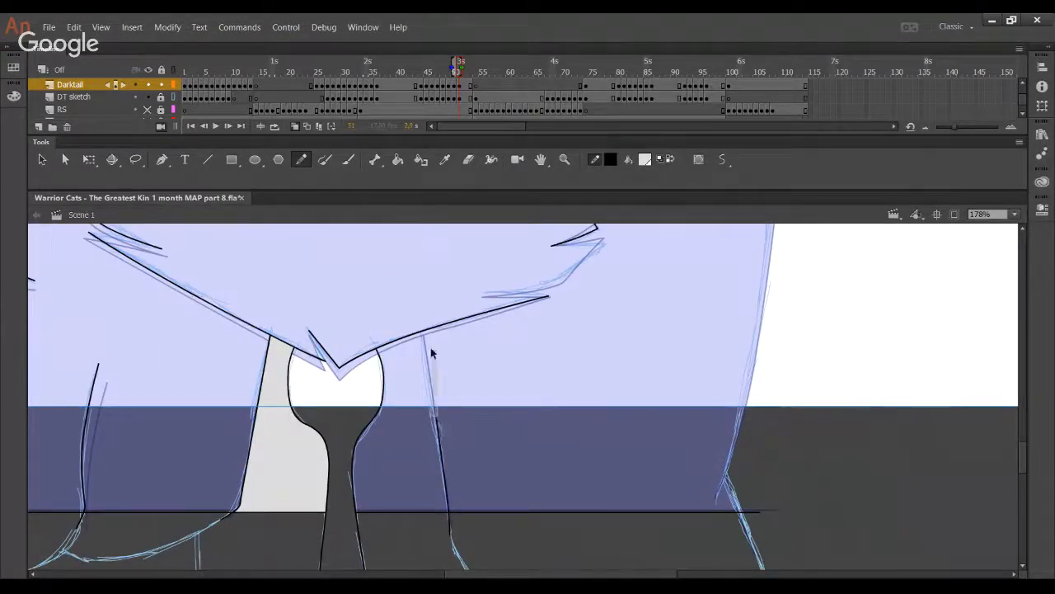
- Extend the outer edge of the narrow leg on the viewer's right up through the chest fur edge and delete the overshooting end
key(ctrl+z)
drag(438, 427, 419, 325)
key(ctrl+z)
drag(438, 424, 411, 270)
ctrl+click(413, 277)
key(Delete)
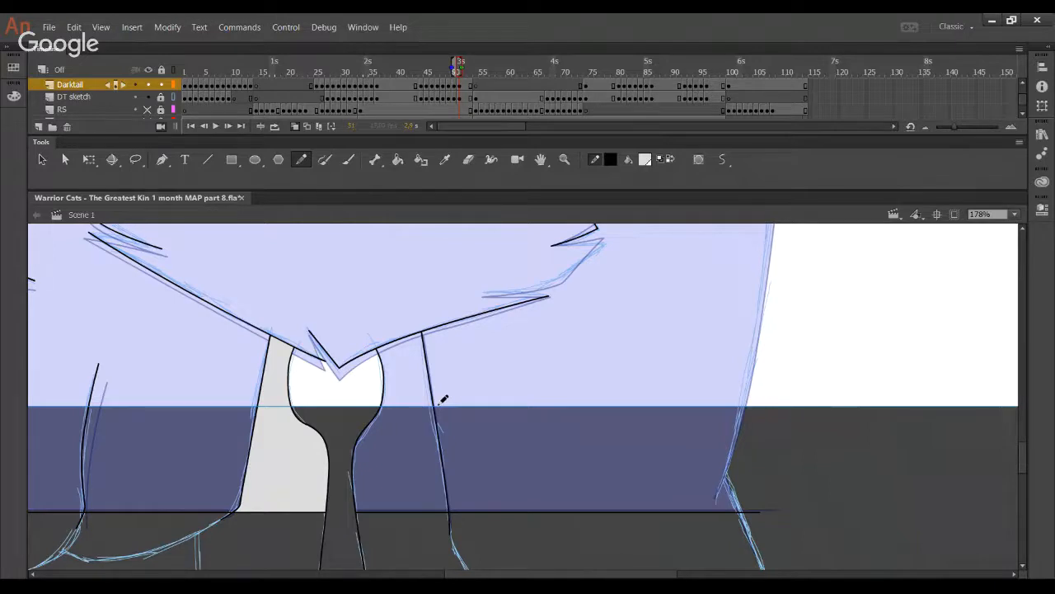
drag(794, 470, 681, 533)
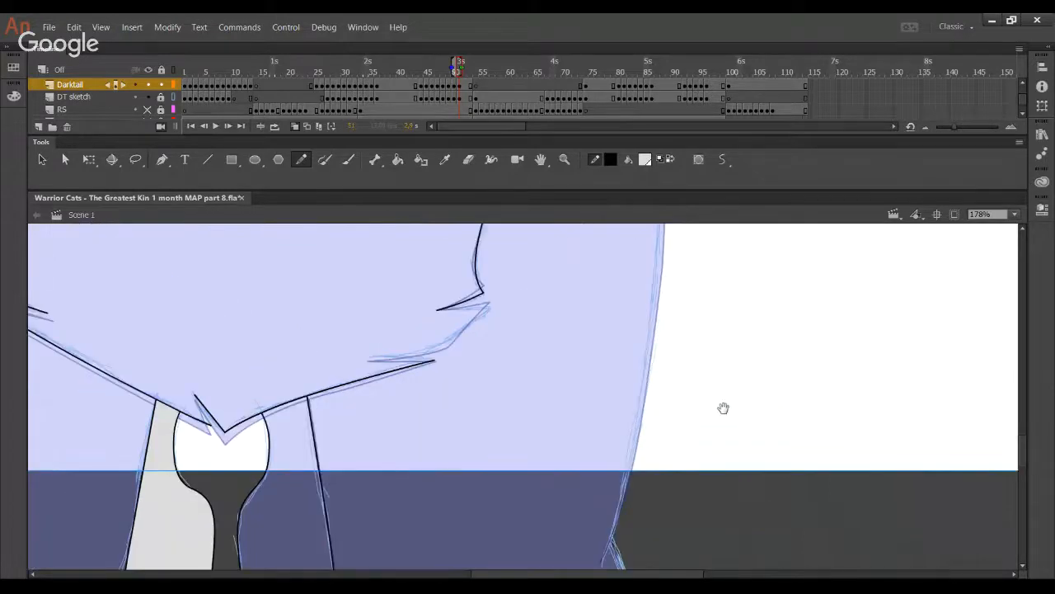
- Ink the missing fur edge at the chest's lower right and the left cheek contour, bending the cheek curve to fit the sketch
drag(723, 408, 868, 403)
mouse_move(511, 360)
mouse_down()
mouse_move(587, 355)
mouse_move(637, 309)
mouse_move(584, 365)
mouse_move(573, 356)
mouse_move(601, 339)
mouse_up()
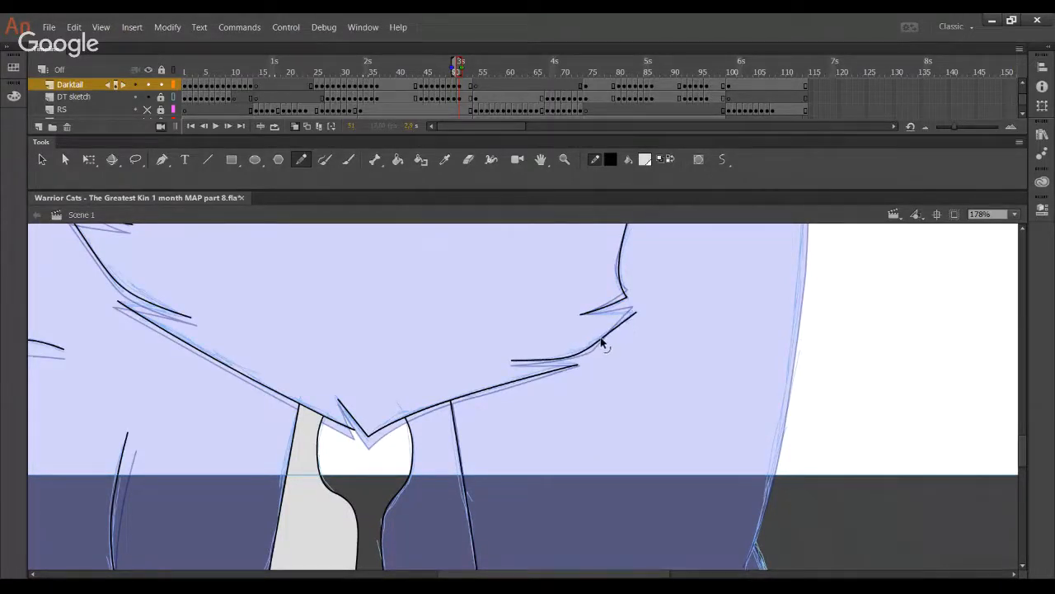
drag(409, 330, 617, 423)
drag(536, 363, 603, 568)
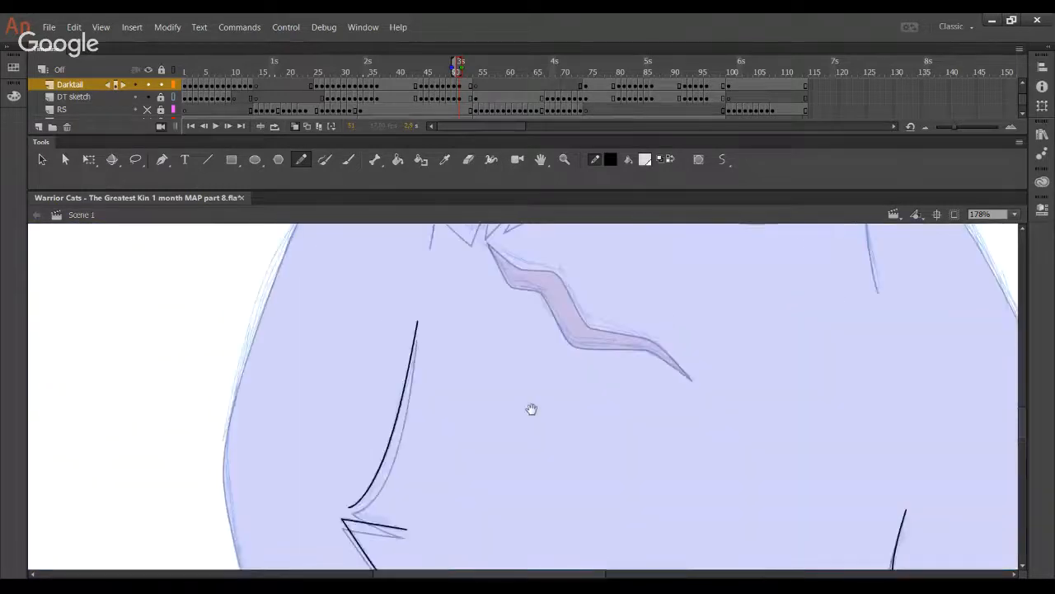
drag(533, 409, 574, 480)
drag(557, 333, 549, 510)
drag(522, 385, 481, 438)
mouse_move(413, 330)
mouse_down()
mouse_move(375, 378)
mouse_move(371, 408)
mouse_move(464, 527)
mouse_move(515, 566)
mouse_up()
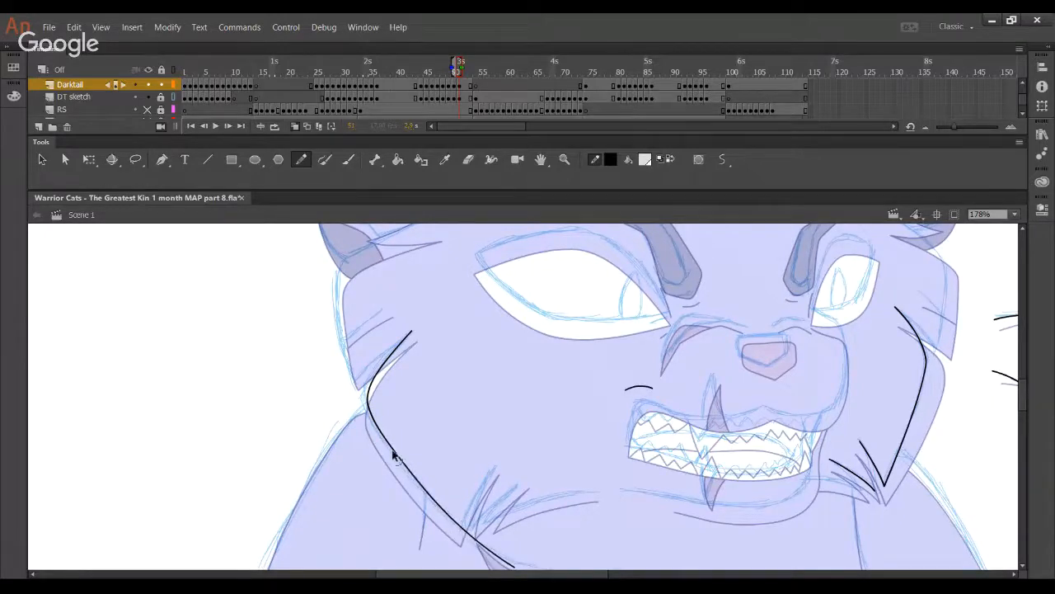
drag(365, 415, 382, 361)
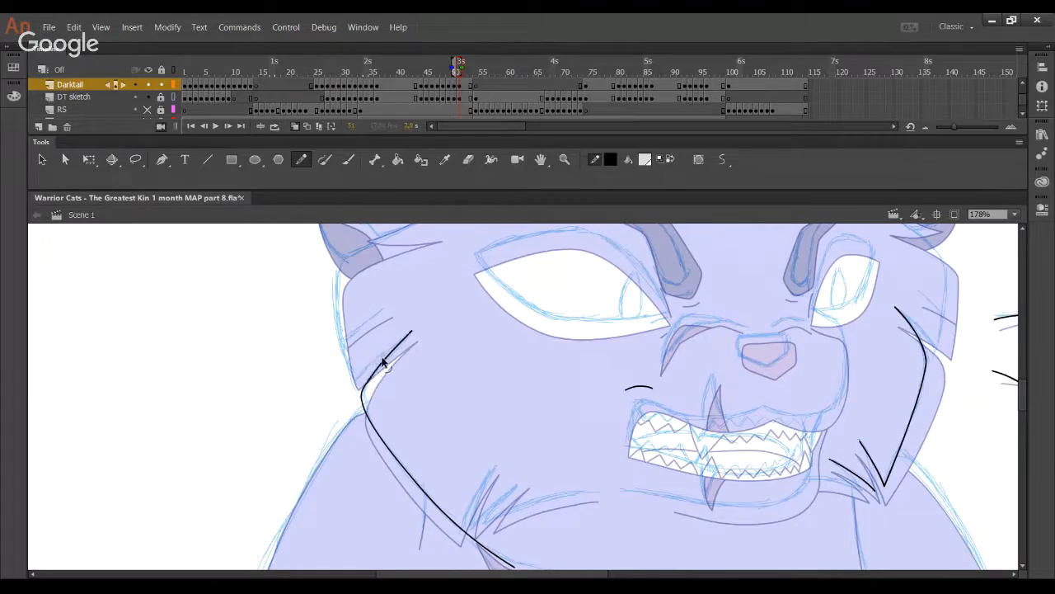
- Ink the fur tuft stroke at the bottom of the left cheek and delete the line ends overshooting the corner
drag(472, 471, 414, 311)
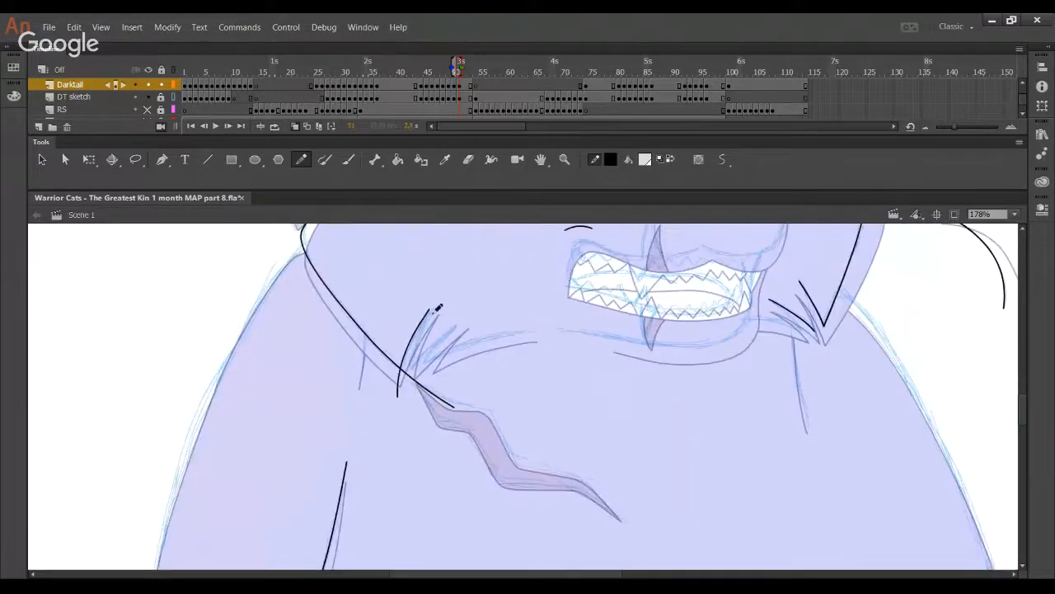
mouse_move(397, 390)
mouse_down()
mouse_move(436, 306)
mouse_move(426, 321)
mouse_up()
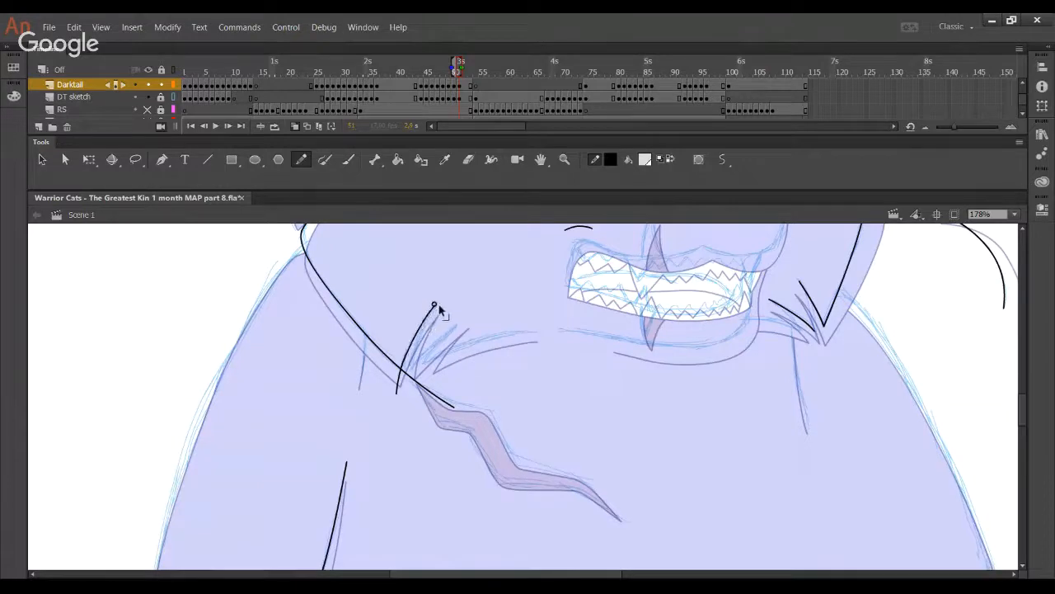
ctrl+click(399, 382)
ctrl+shift+click(418, 385)
key(Delete)
drag(525, 475, 374, 384)
key(ctrl+z)
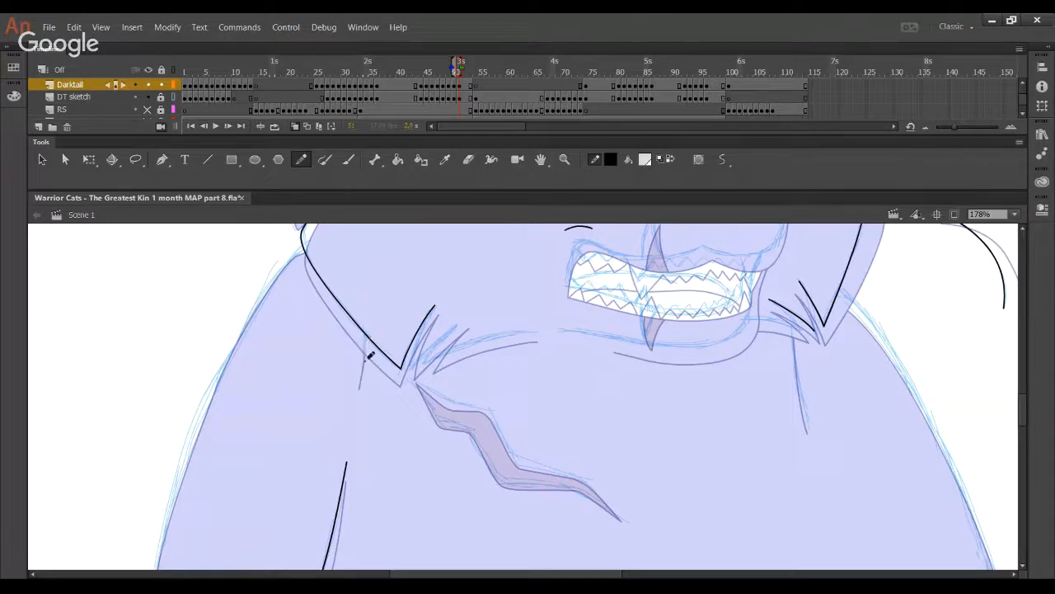
drag(360, 390, 372, 289)
key(ctrl+z)
- Ink the neck line below the left cheek and delete the end that crosses over the cheek contour
drag(358, 391, 369, 306)
ctrl+click(367, 323)
key(Delete)
mouse_move(366, 409)
mouse_down()
mouse_move(354, 363)
mouse_move(347, 452)
mouse_up()
key(Delete)
mouse_move(361, 378)
mouse_down()
mouse_move(367, 355)
mouse_move(364, 376)
mouse_up()
key(Delete)
- Trim the neck line's lower end against the DT sketch layer with its outline view off, and hide that layer
click(175, 98)
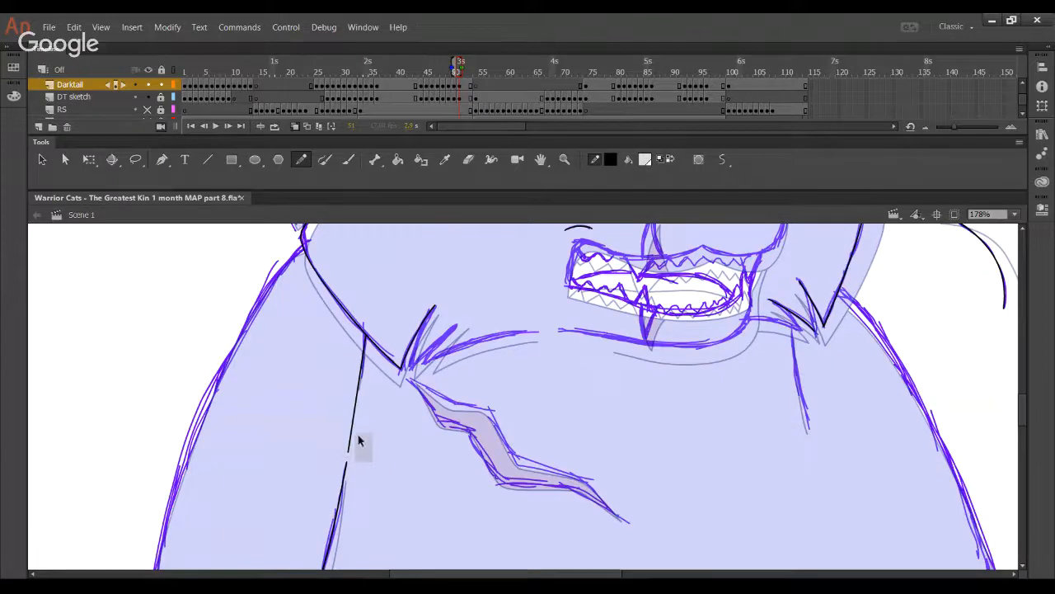
drag(378, 455, 327, 375)
key(Delete)
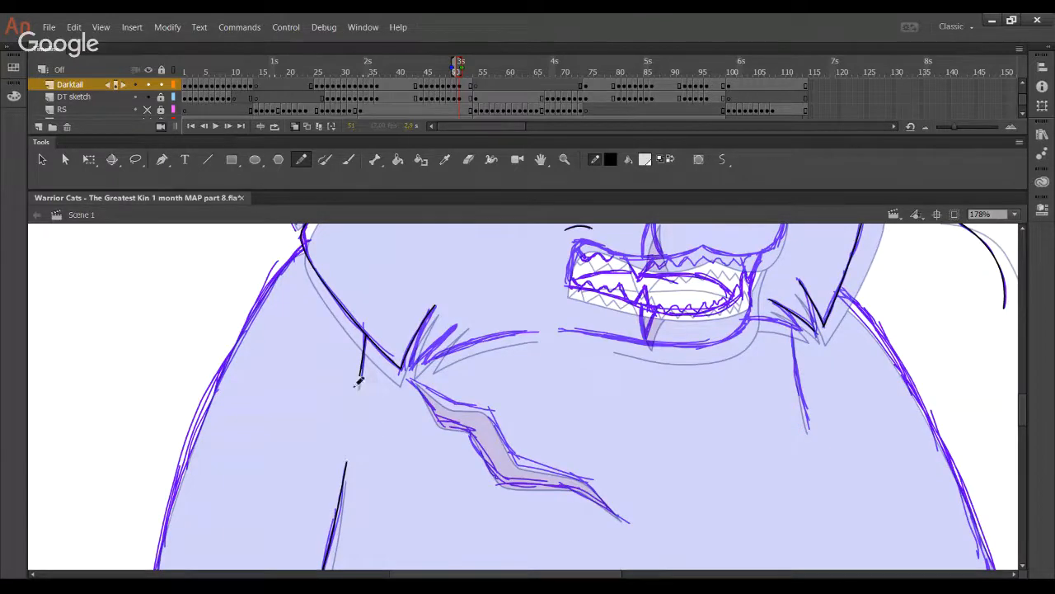
click(148, 98)
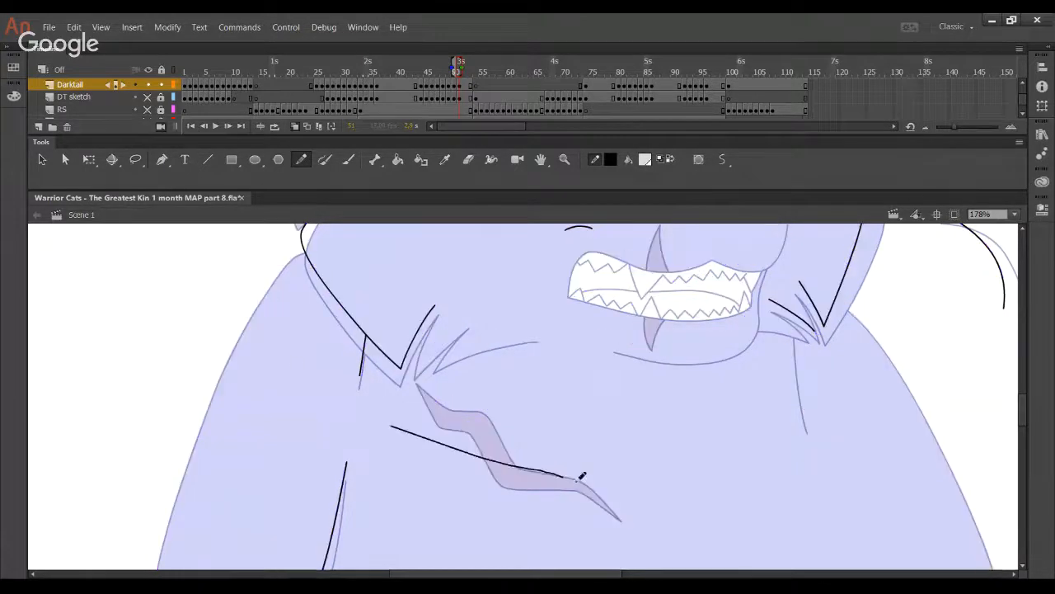
- Brush two black oval eyes, a small round nose and a smile on the empty canvas area beside the character
drag(778, 479, 295, 405)
drag(964, 449, 543, 391)
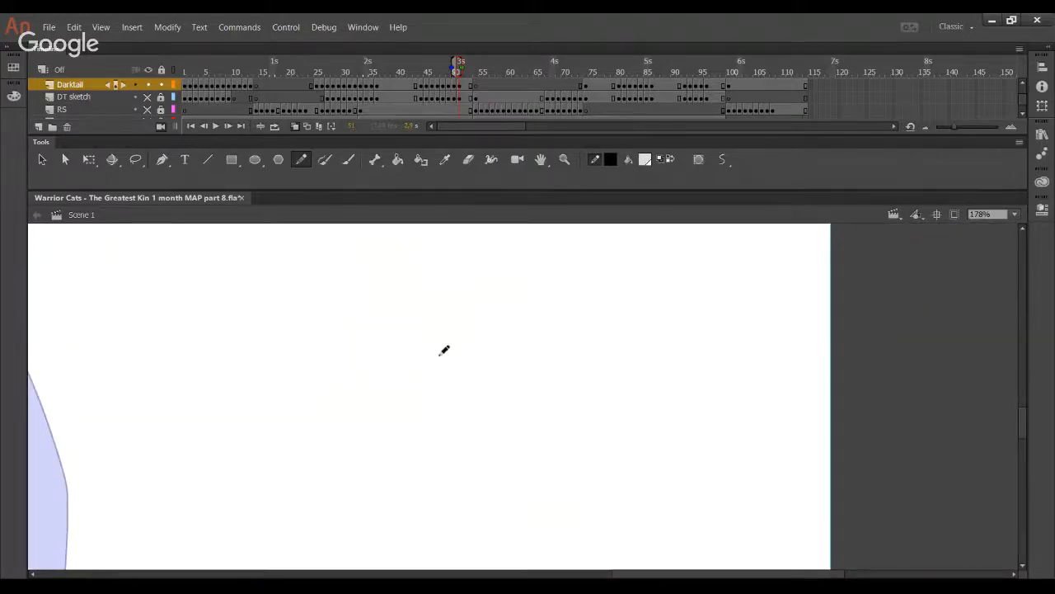
key(b)
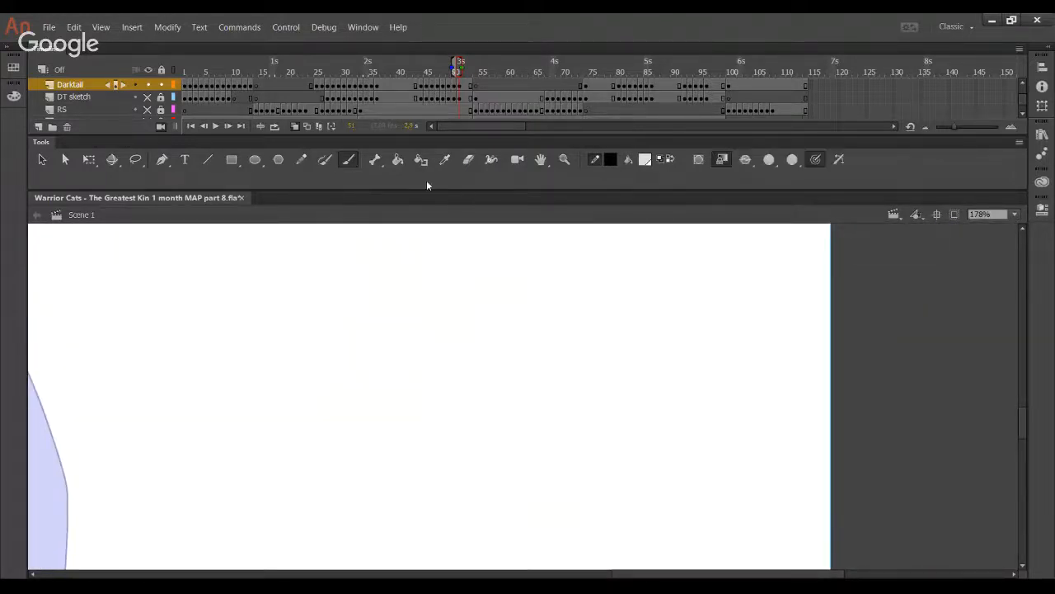
key(z)
drag(327, 337, 643, 490)
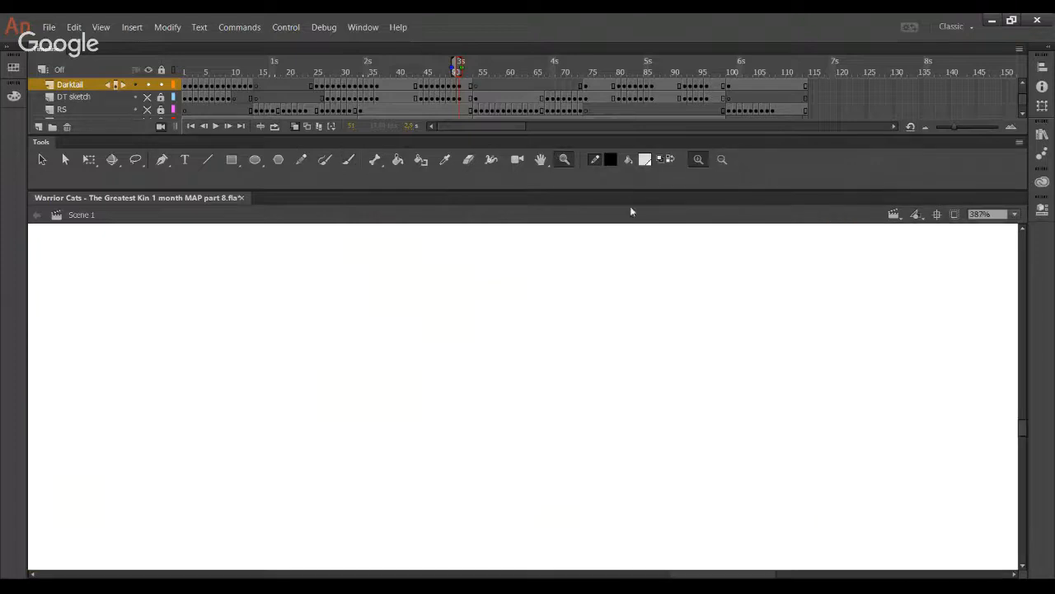
click(350, 159)
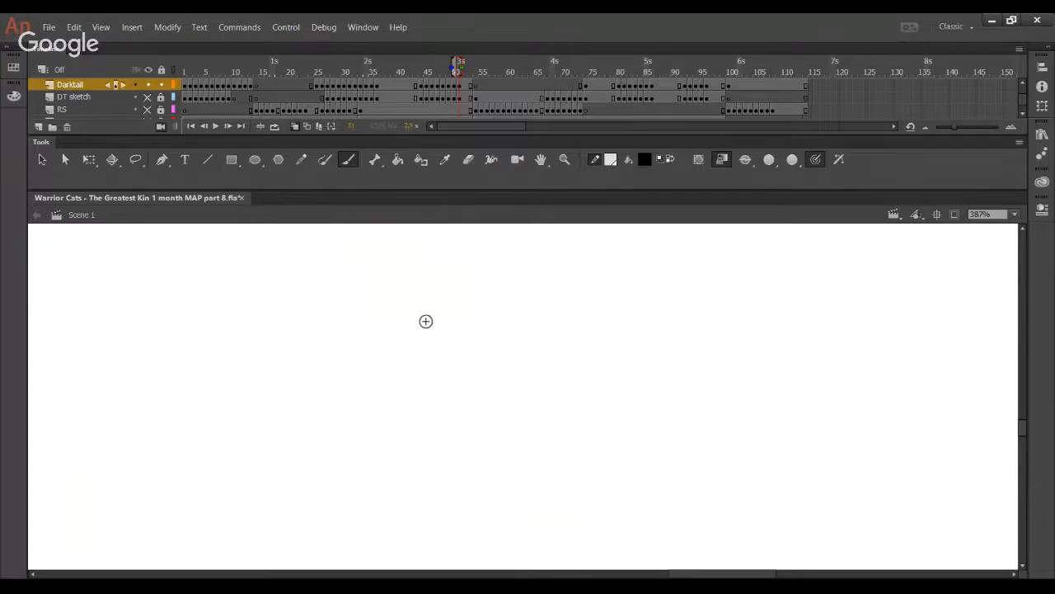
click(375, 349)
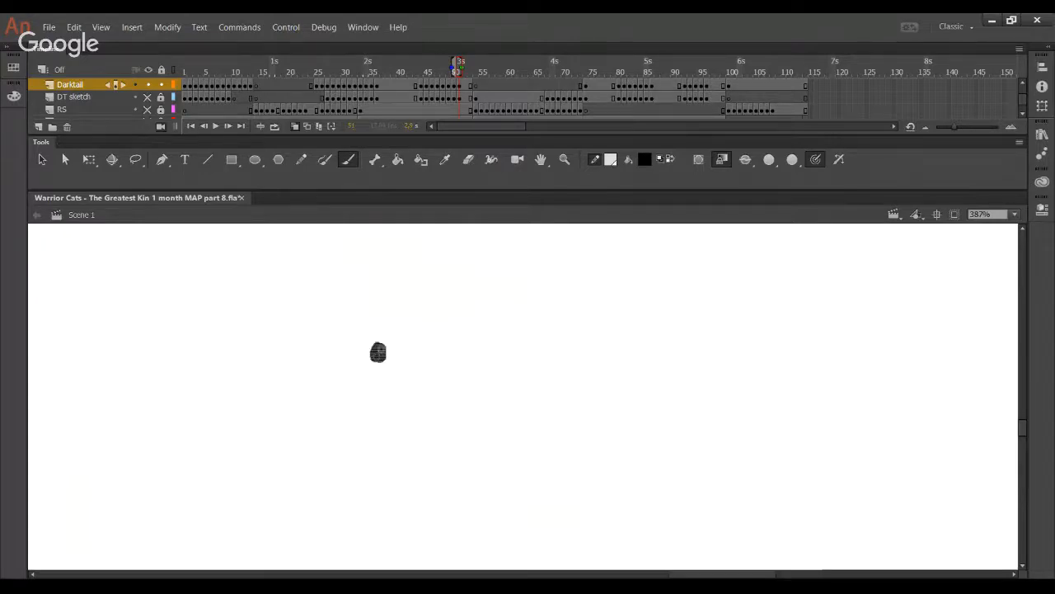
mouse_move(377, 353)
mouse_down()
mouse_move(412, 354)
mouse_move(363, 379)
mouse_move(377, 387)
mouse_move(407, 375)
mouse_up()
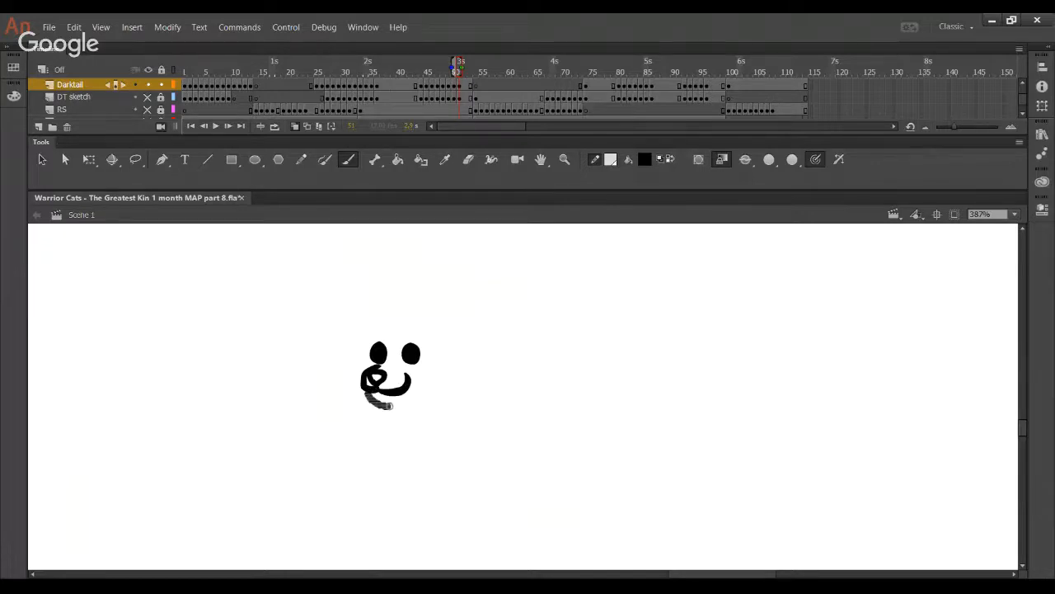
- Undo the oval body outline around the doodle and brush two pointed ears with inner lines onto the face
mouse_move(458, 390)
mouse_down()
mouse_move(530, 342)
mouse_move(483, 306)
mouse_move(423, 302)
mouse_move(367, 333)
mouse_move(366, 368)
mouse_up()
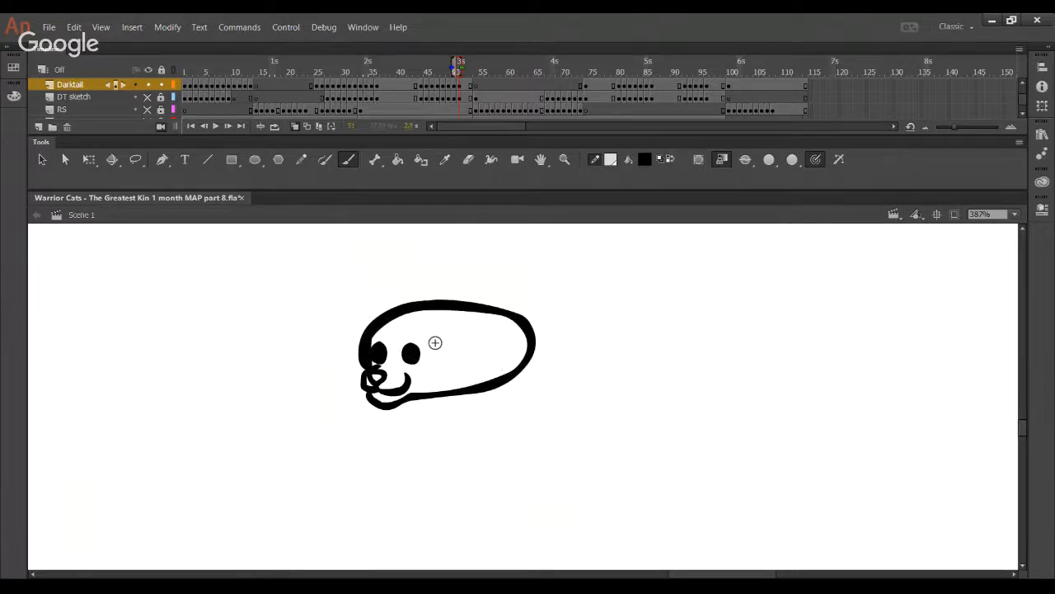
key(ctrl+z)
mouse_move(423, 335)
mouse_down()
mouse_move(467, 291)
mouse_move(464, 333)
mouse_move(433, 347)
mouse_move(457, 299)
mouse_move(474, 295)
mouse_move(437, 361)
mouse_up()
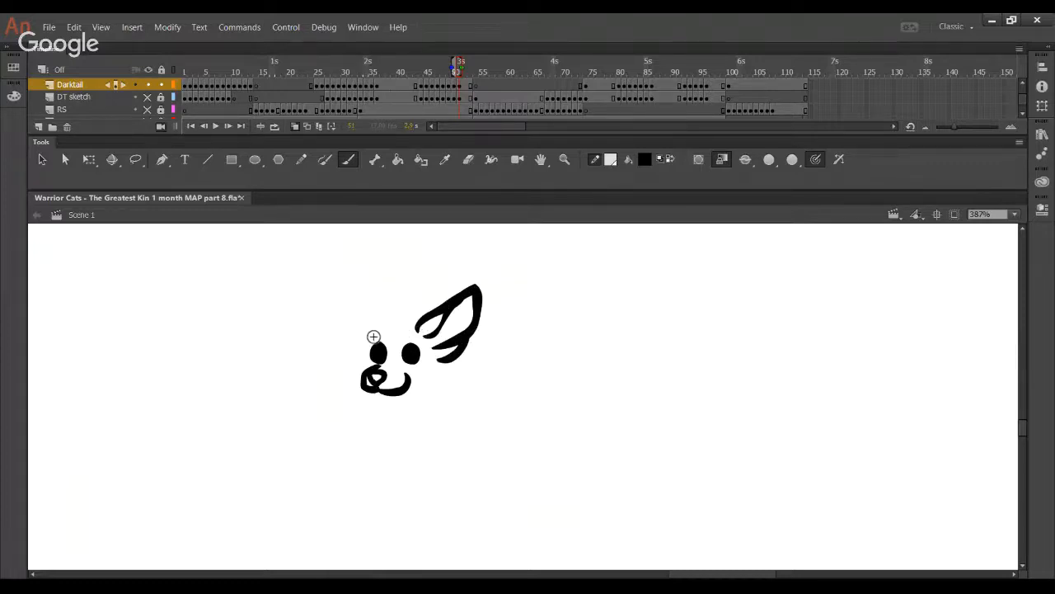
mouse_move(381, 332)
mouse_down()
mouse_move(373, 310)
mouse_move(356, 310)
mouse_move(354, 339)
mouse_up()
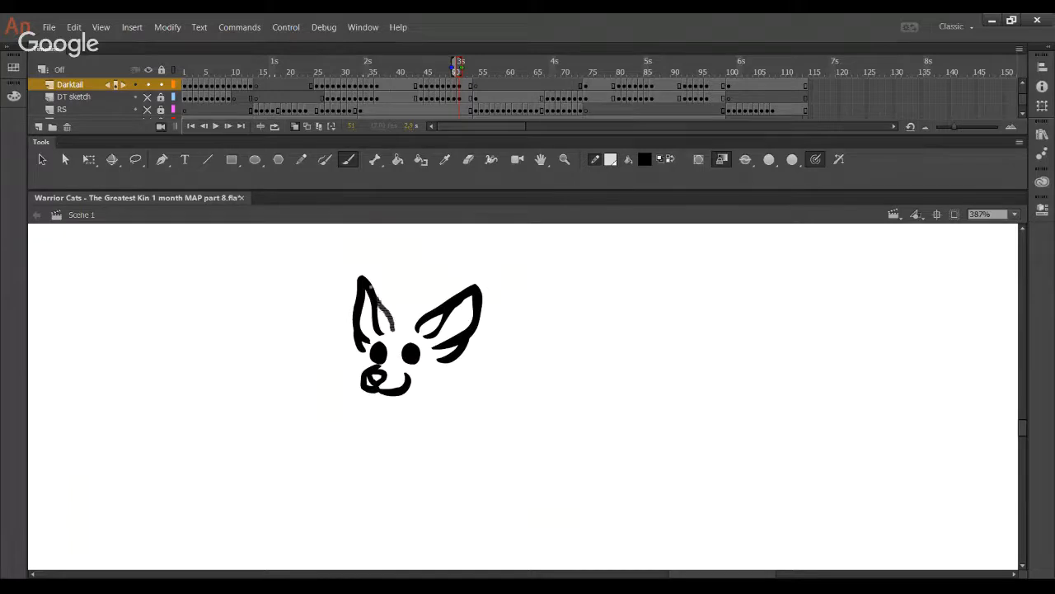
drag(392, 328, 393, 330)
- Brush a rounded body outline from the chin around behind the ears and close the gap on the face's left side
mouse_move(368, 395)
mouse_down()
mouse_move(397, 402)
mouse_move(495, 379)
mouse_move(518, 320)
mouse_move(442, 297)
mouse_move(393, 321)
mouse_move(453, 305)
mouse_up()
key(ctrl+z)
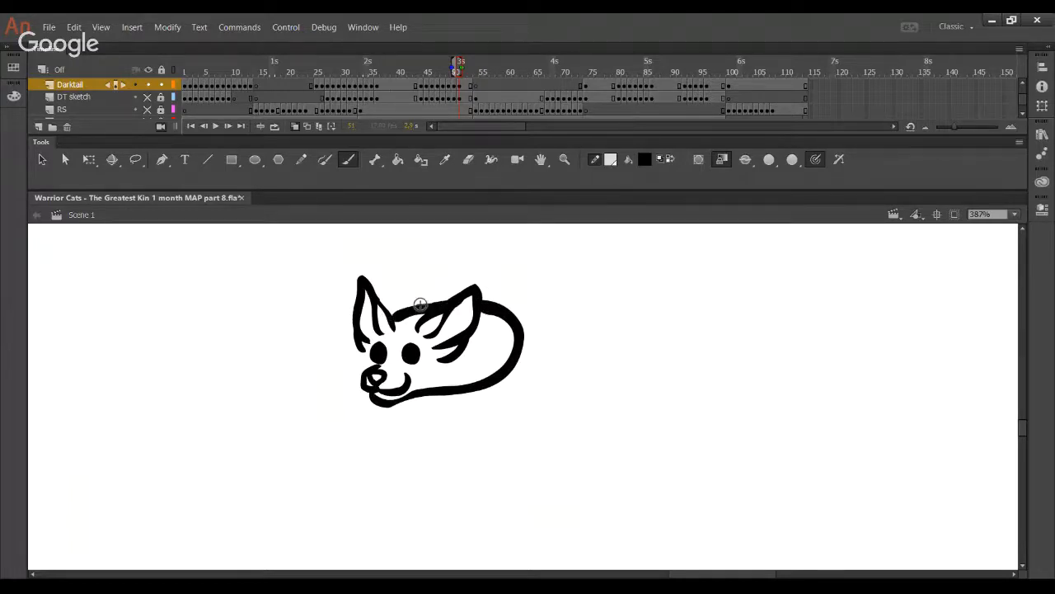
drag(359, 348, 362, 375)
drag(481, 404, 479, 416)
- Fill the doodle's head, ears and body with olive green, keeping the outlines black
click(399, 160)
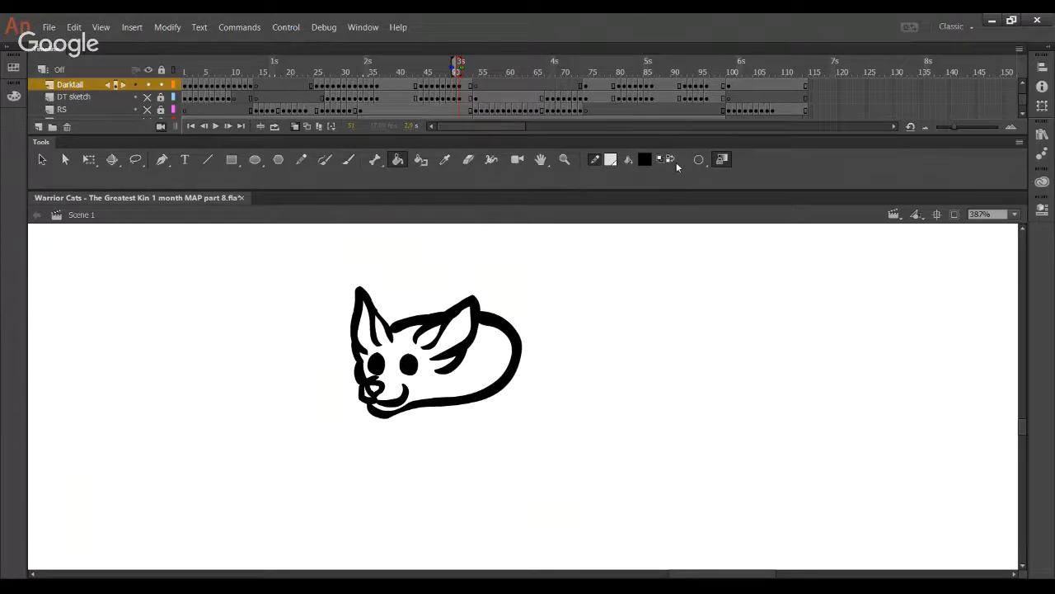
click(659, 160)
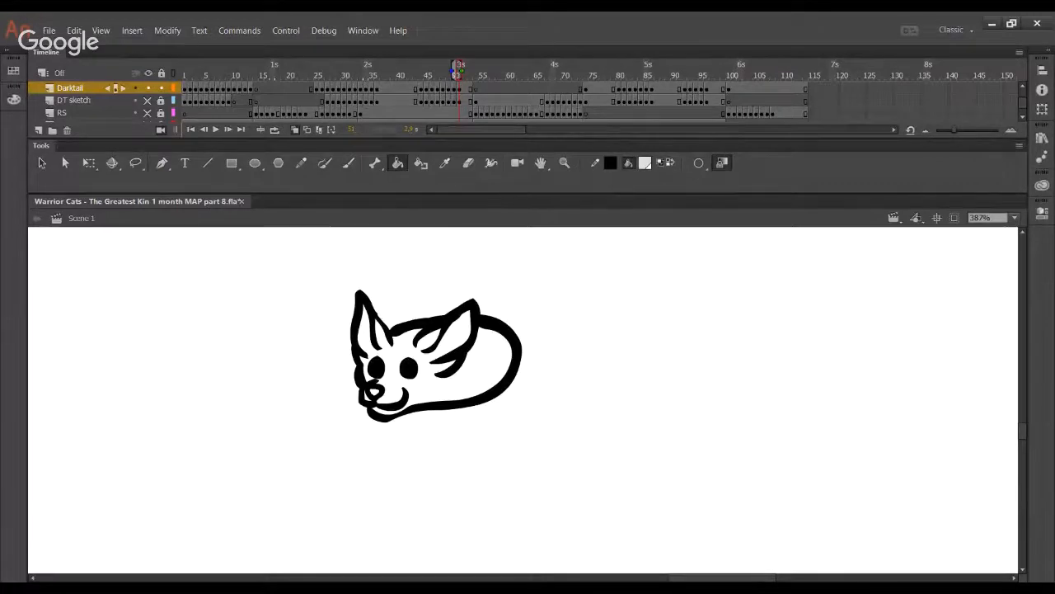
click(632, 239)
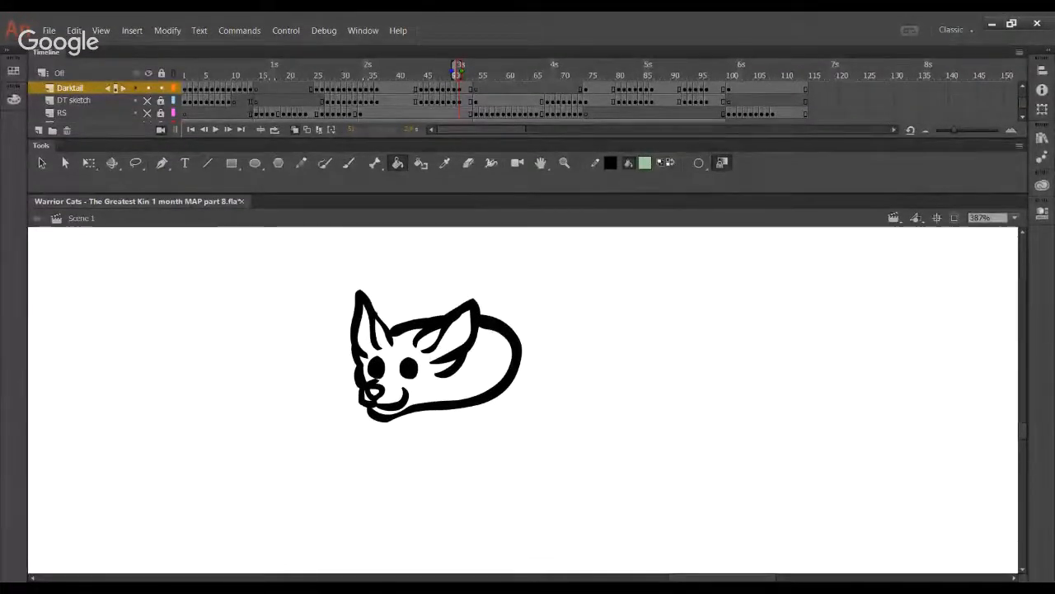
click(746, 282)
click(454, 354)
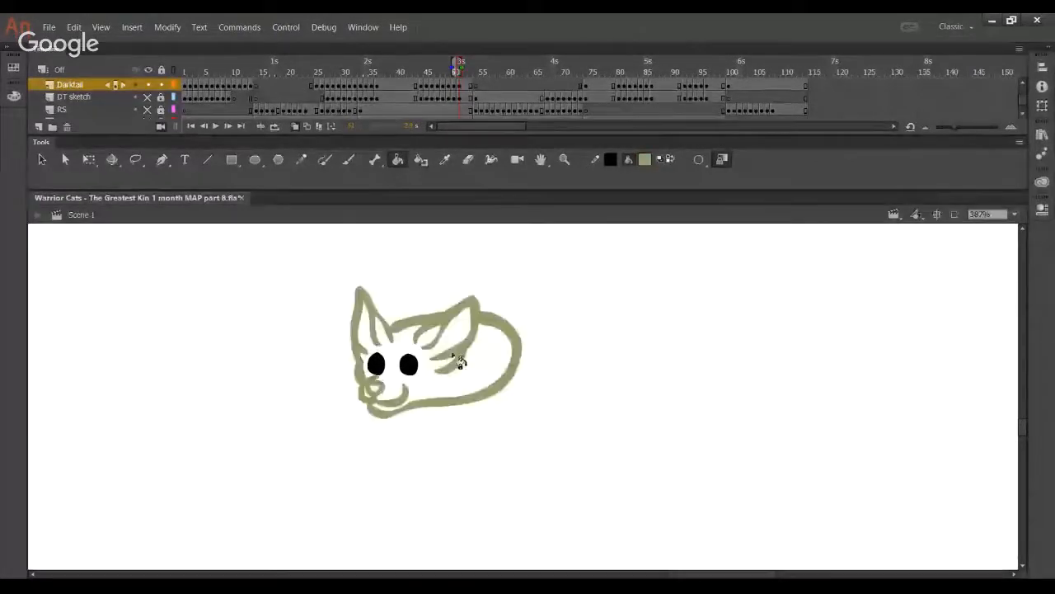
key(ctrl+z)
click(450, 341)
click(375, 409)
key(ctrl+z)
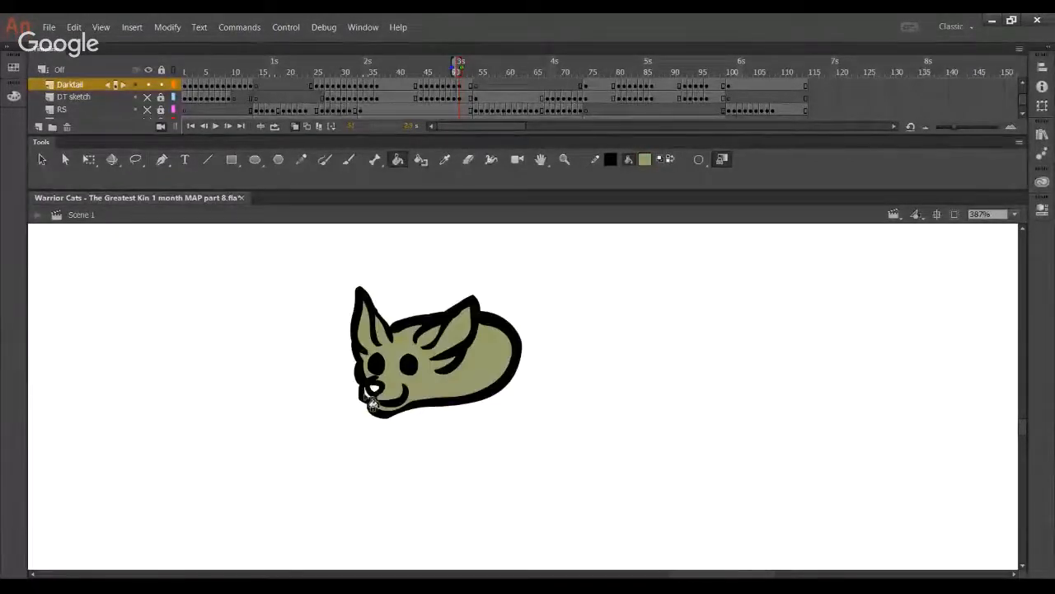
- Sample the olive body colour and brush over the nose outline to form a plain snout
key(b)
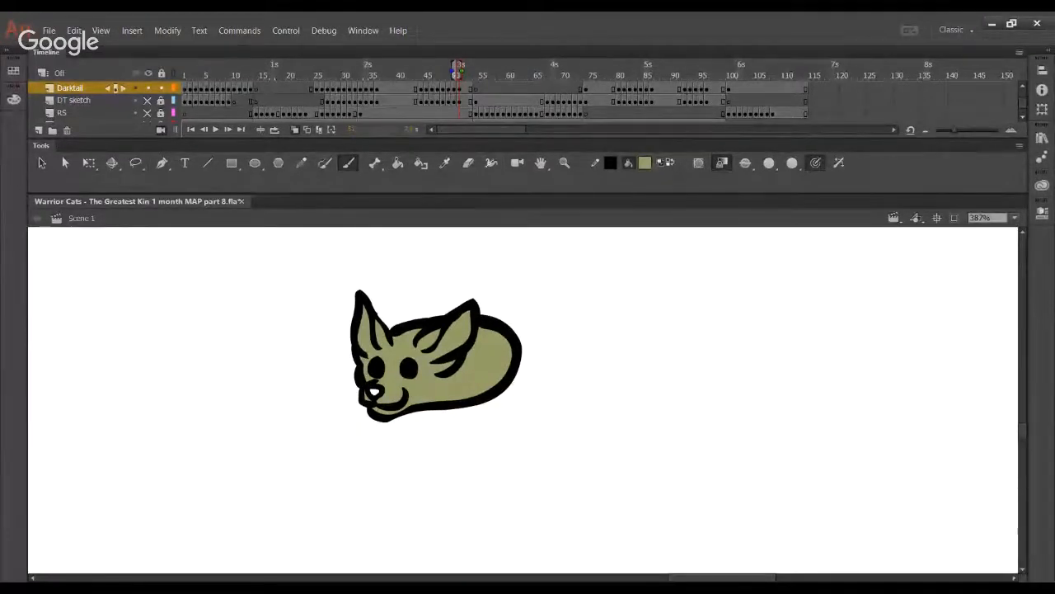
key(k)
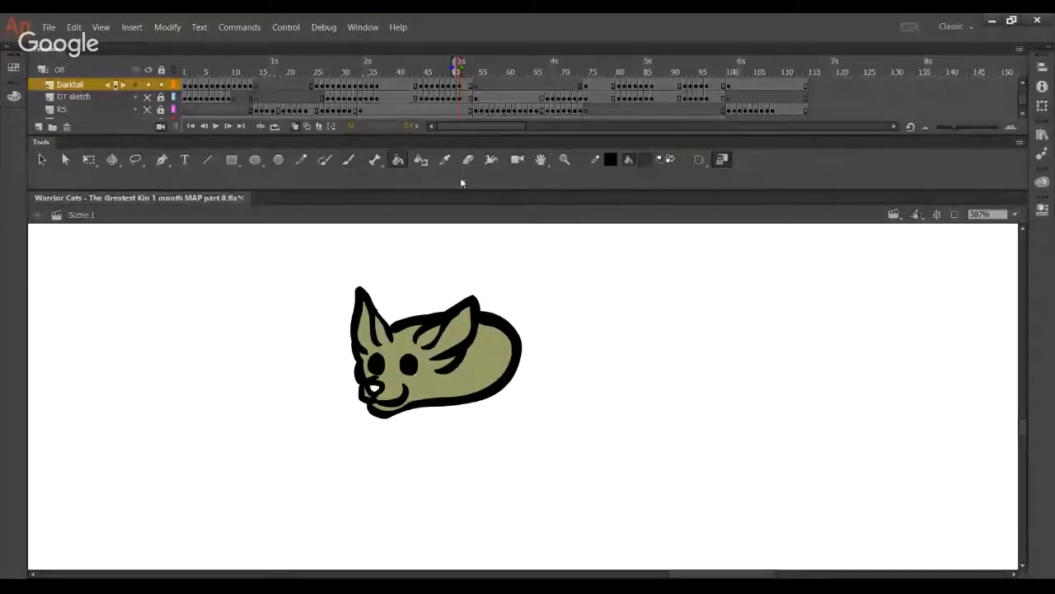
click(446, 160)
click(486, 386)
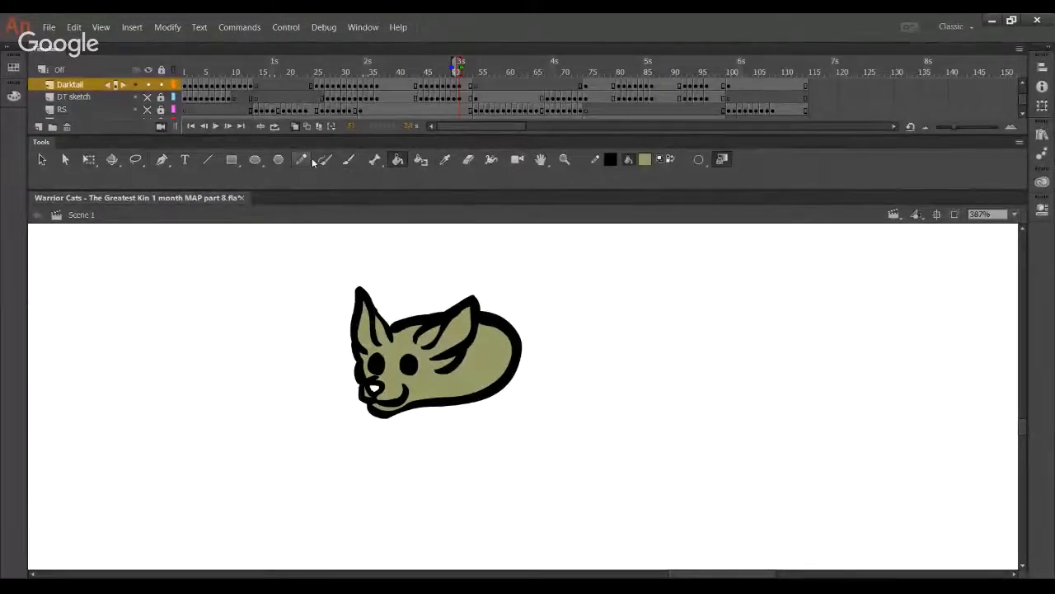
click(350, 160)
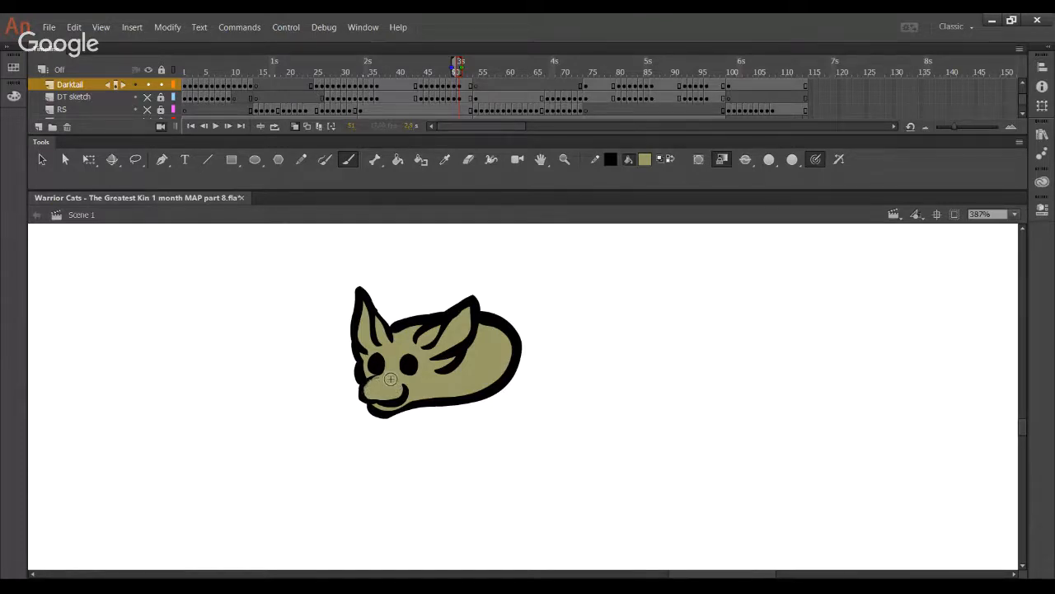
- Switch the fill colour to white and dab a small highlight into each of the doodle's eyes
key(space)
mouse_move(478, 360)
mouse_down()
mouse_move(474, 331)
mouse_move(503, 370)
mouse_move(496, 338)
mouse_up()
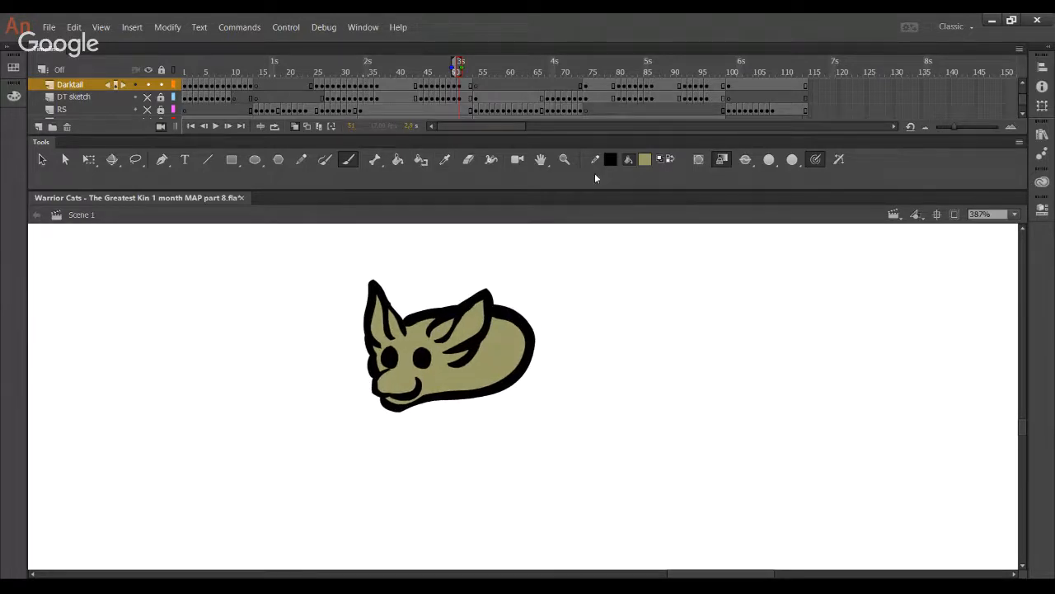
drag(573, 287, 567, 285)
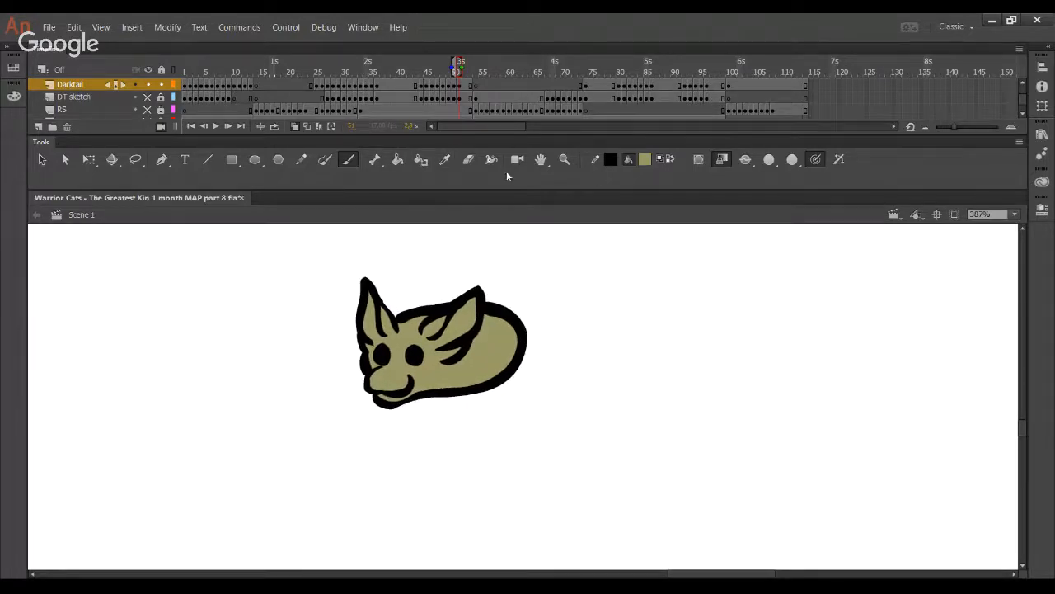
click(660, 159)
click(382, 353)
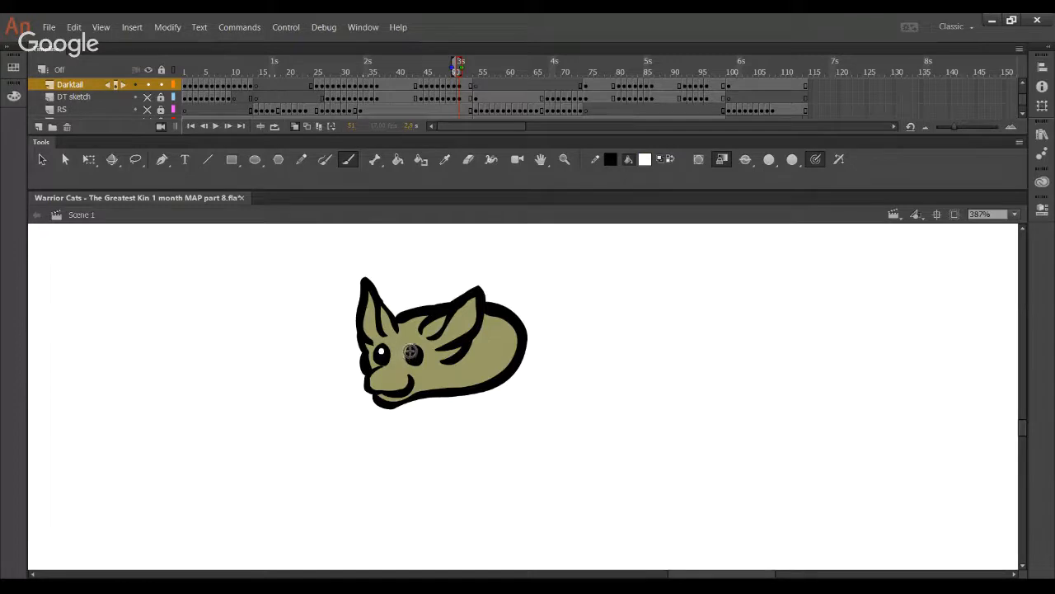
click(411, 353)
drag(514, 415, 501, 443)
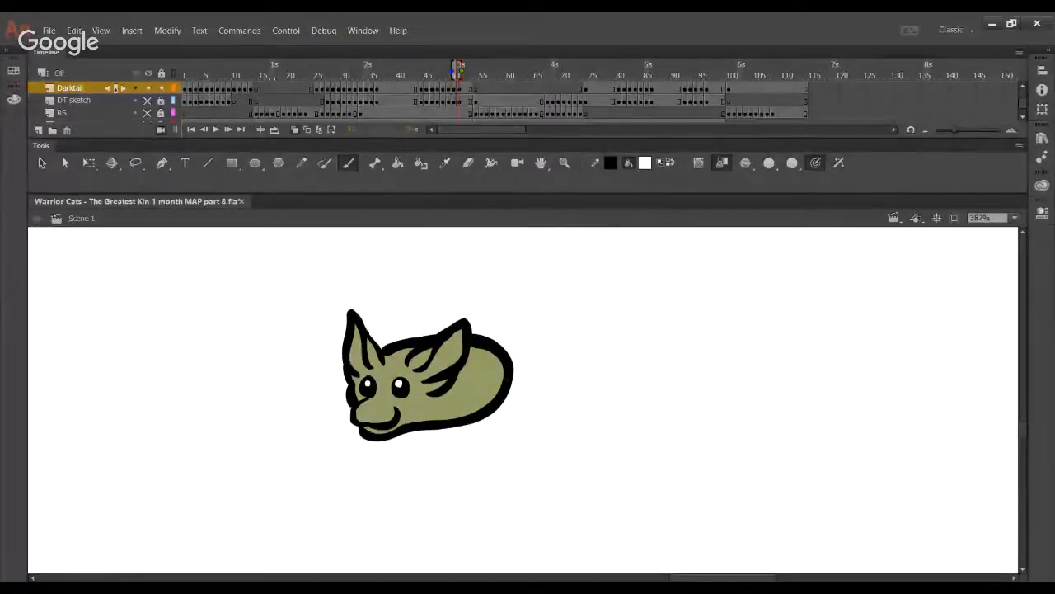
click(757, 162)
key(space)
drag(688, 349, 649, 376)
mouse_move(488, 344)
mouse_down()
mouse_move(476, 358)
mouse_move(490, 350)
mouse_up()
drag(428, 270, 437, 328)
mouse_move(356, 316)
mouse_down()
mouse_move(360, 356)
mouse_move(374, 313)
mouse_move(389, 328)
mouse_up()
key(ctrl+z)
key(ctrl+z)
- Hand-letter "Beanemi" with a small smiley in purple above the olive doodle, using a smaller brush
click(306, 162)
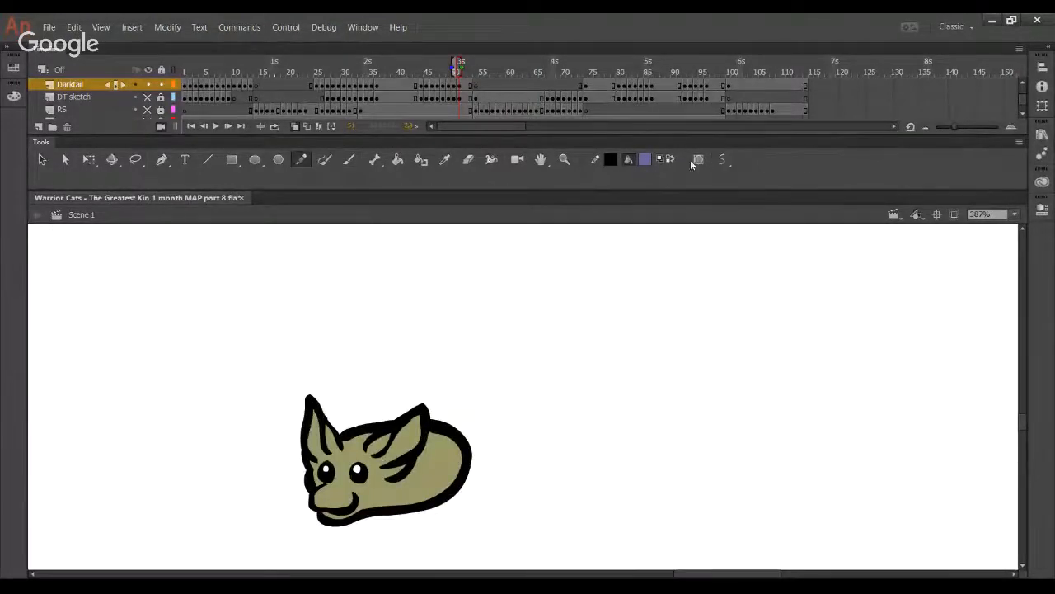
click(348, 159)
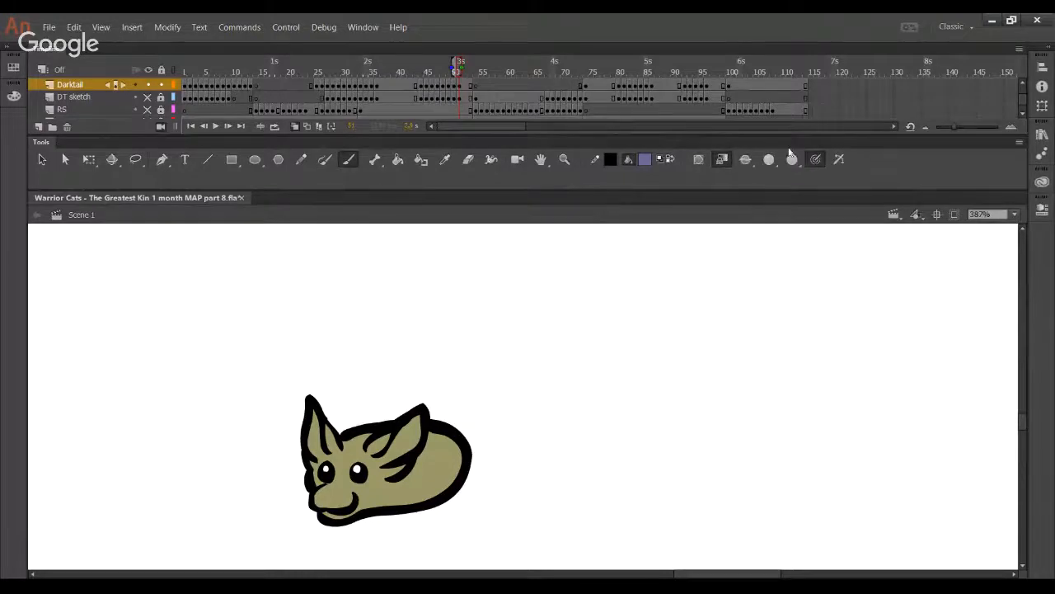
mouse_move(348, 323)
mouse_down()
mouse_move(357, 353)
mouse_move(361, 338)
mouse_move(356, 357)
mouse_move(401, 332)
mouse_move(418, 344)
mouse_up()
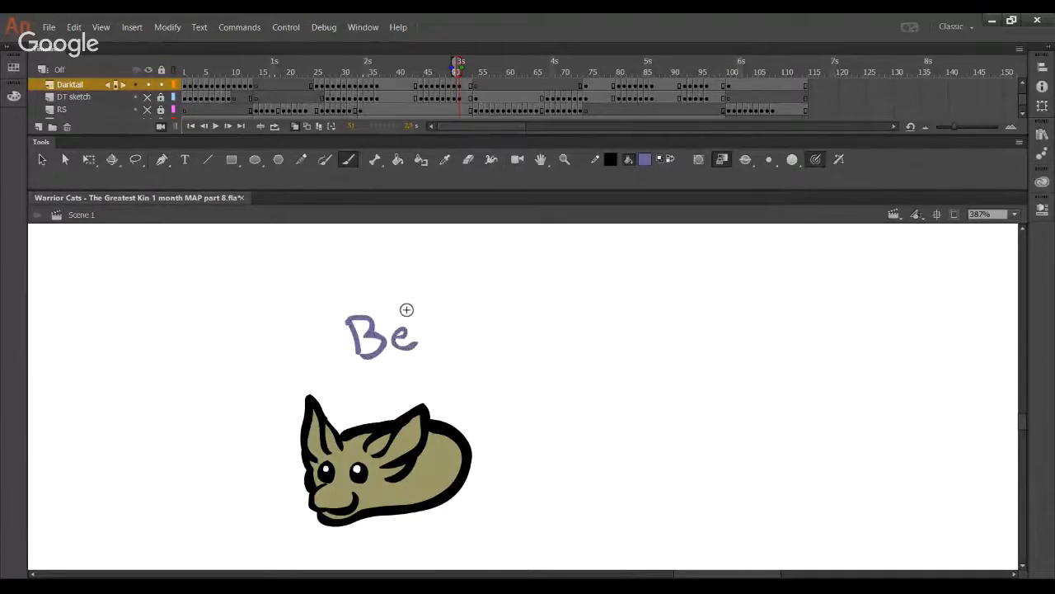
mouse_move(433, 330)
mouse_down()
mouse_move(475, 343)
mouse_move(483, 323)
mouse_move(505, 341)
mouse_move(523, 320)
mouse_move(545, 336)
mouse_up()
click(551, 296)
mouse_move(555, 312)
mouse_down()
mouse_move(556, 333)
mouse_move(598, 323)
mouse_up()
click(591, 314)
click(608, 323)
- Sample the olive body colour from the doodle as the fill colour and return to the Brush tool
scroll(627, 372, down, 2)
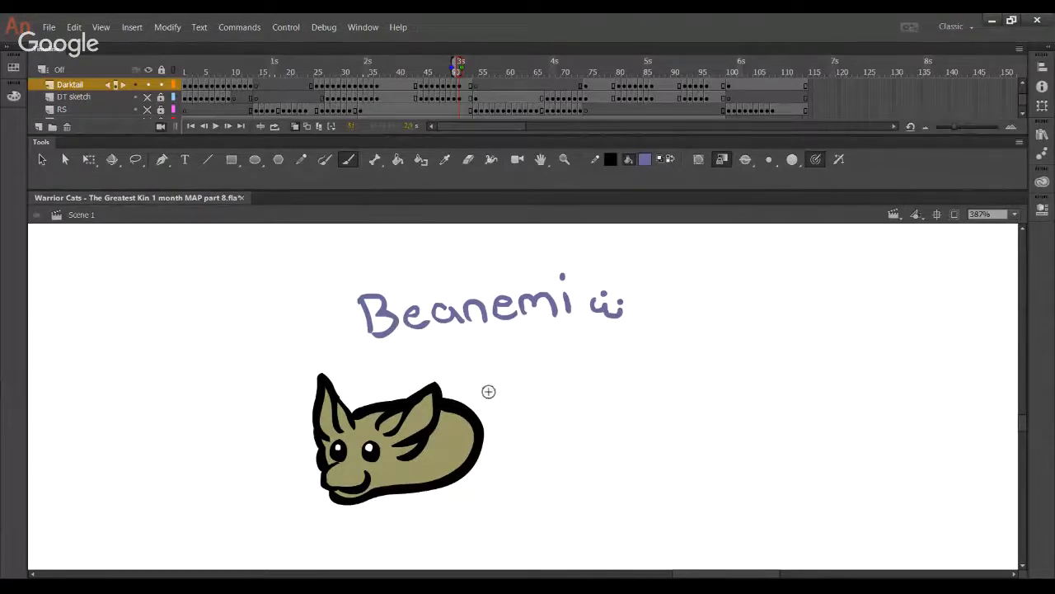
scroll(487, 391, down, 3)
click(445, 159)
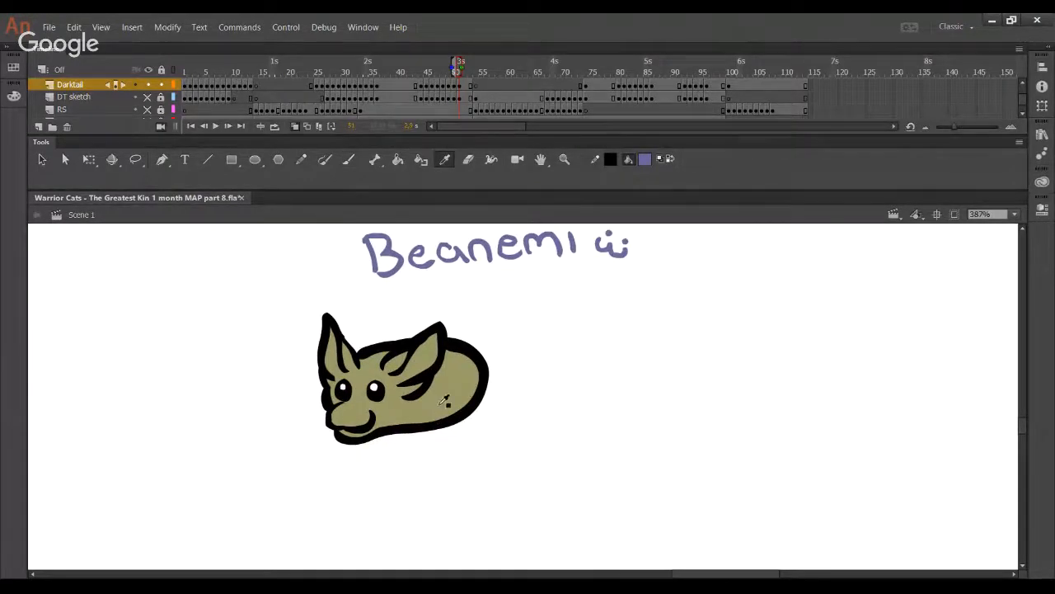
click(444, 404)
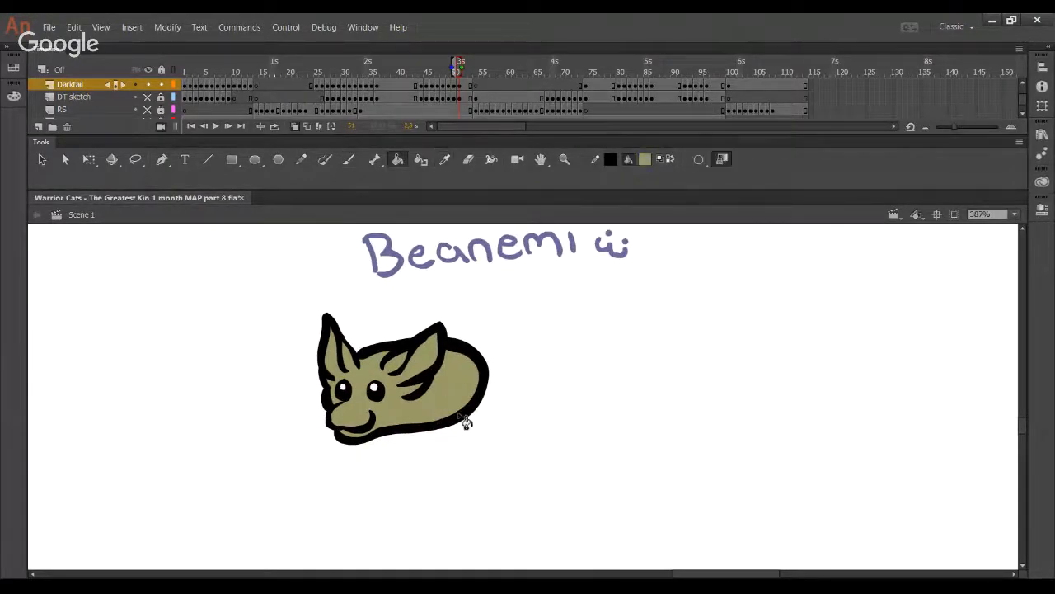
click(300, 160)
click(349, 160)
drag(519, 403, 482, 405)
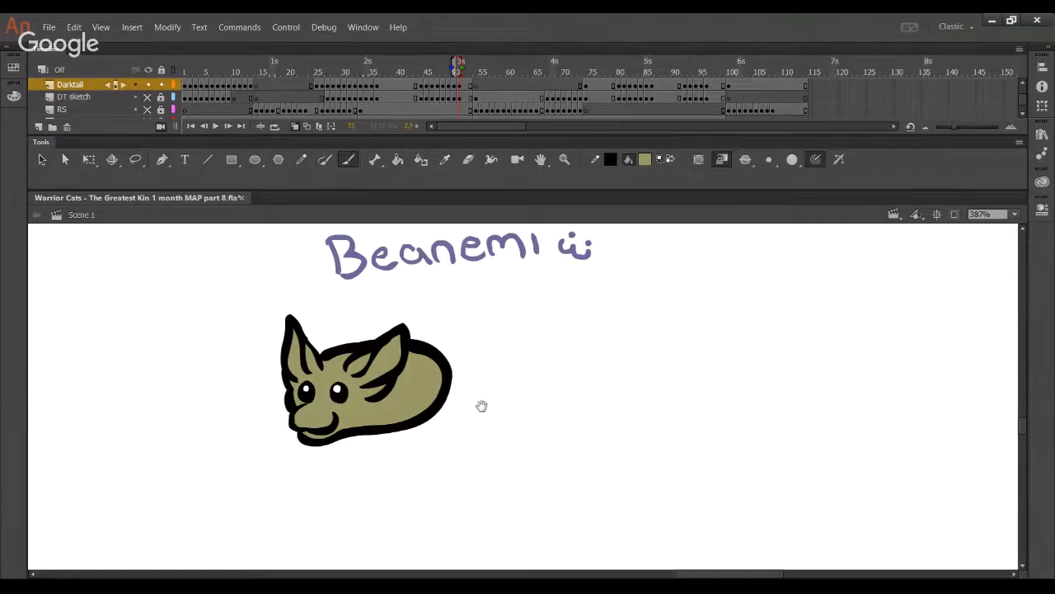
- Swap black into the fill colour and brush a small oval creature with two eyes and a w-shaped mouth beside the doodle
click(664, 159)
click(561, 368)
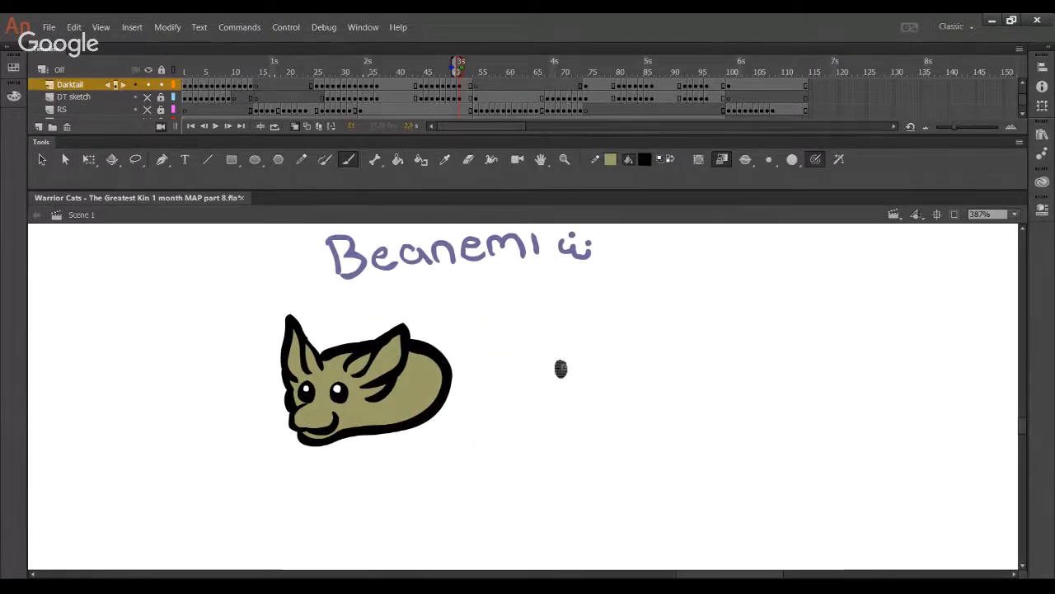
click(584, 368)
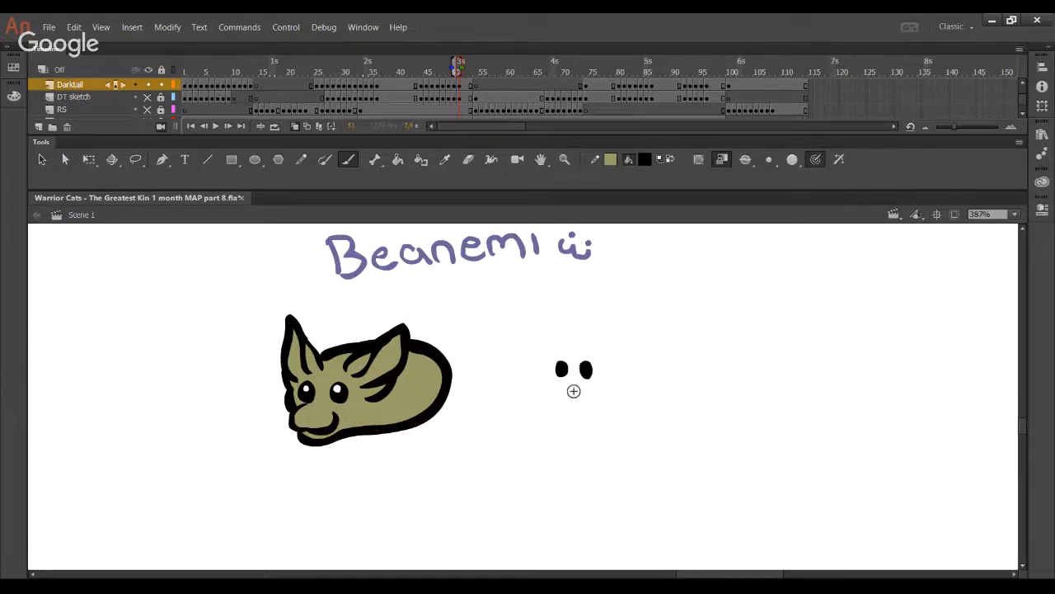
drag(564, 379, 586, 380)
mouse_move(613, 340)
mouse_down()
mouse_move(547, 389)
mouse_move(596, 401)
mouse_move(611, 339)
mouse_up()
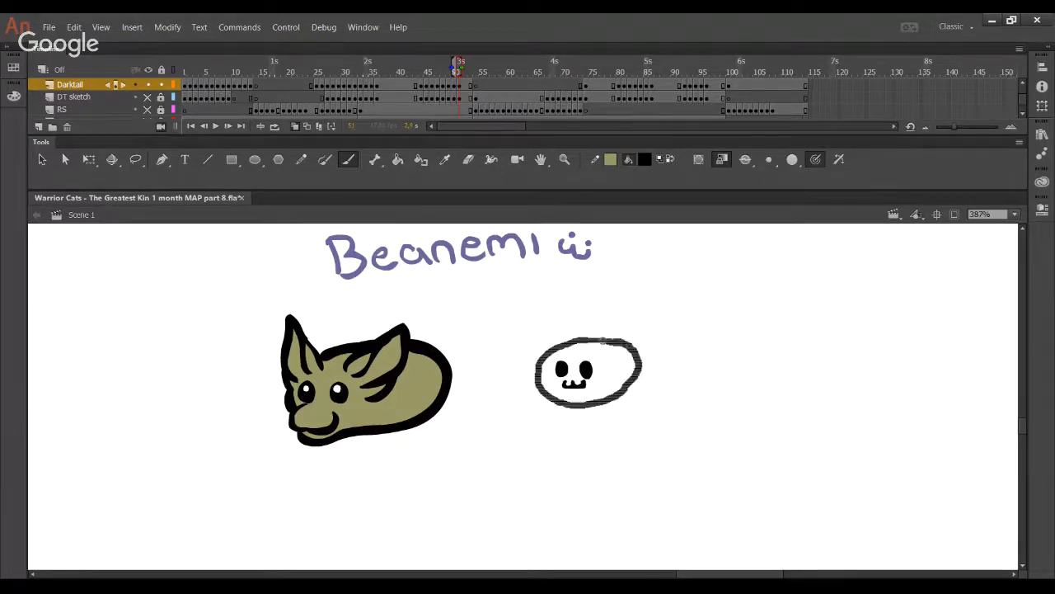
- Fill the small oval creature with olive and dab a white highlight into each of its eyes
click(397, 159)
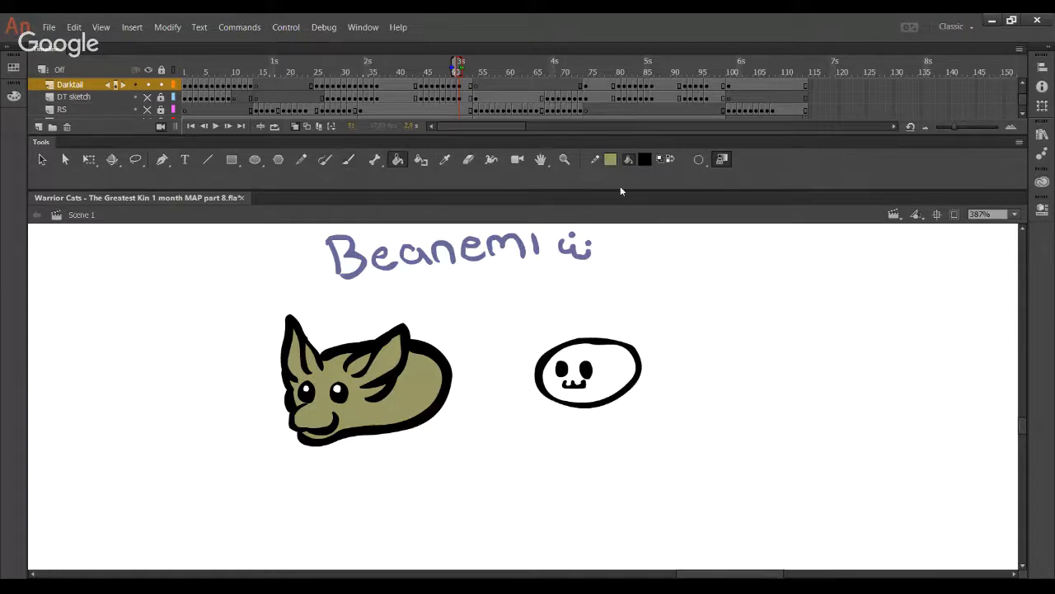
click(672, 160)
click(608, 367)
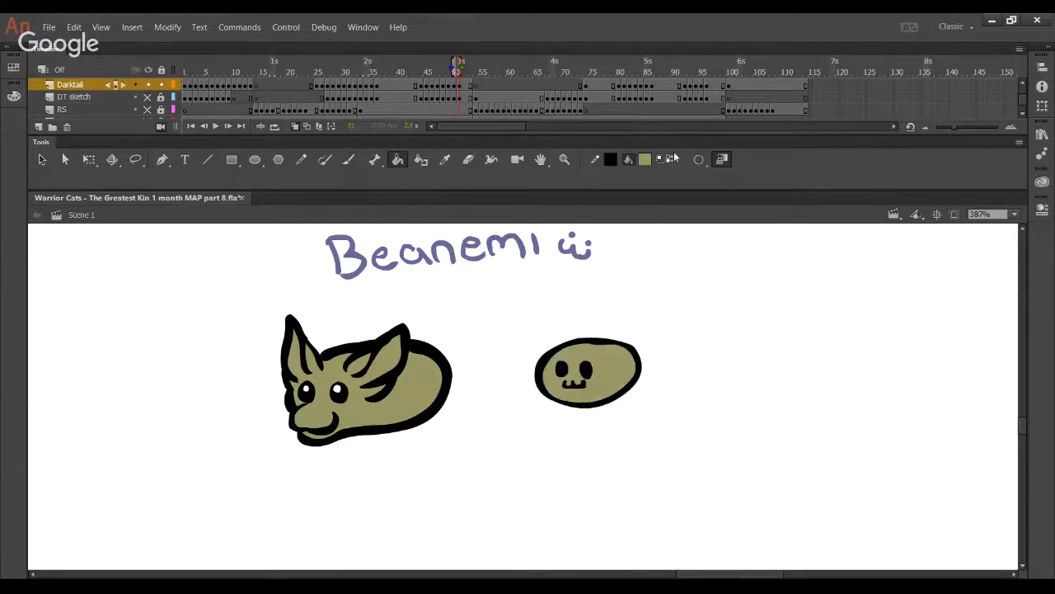
key(b)
click(559, 367)
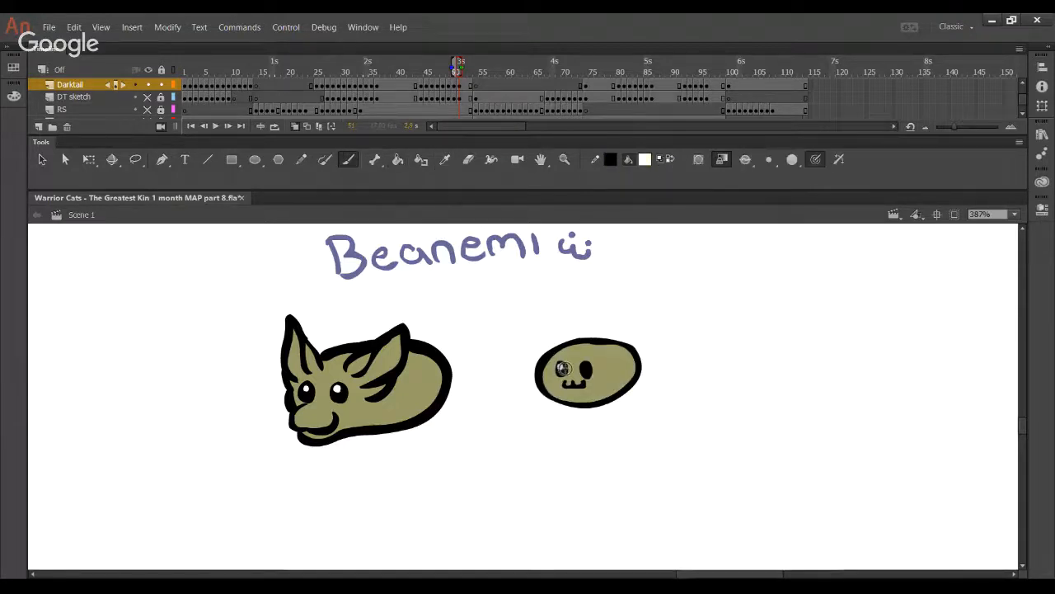
click(582, 369)
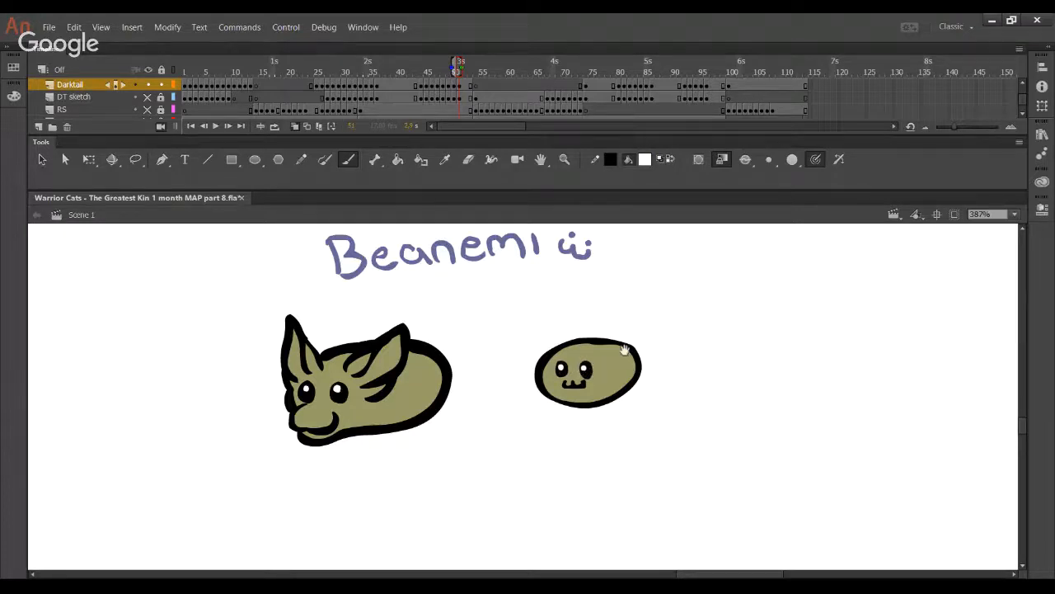
- Show the Darktail layer's artwork as outlines and switch it back to full colour
scroll(627, 376, up, 1)
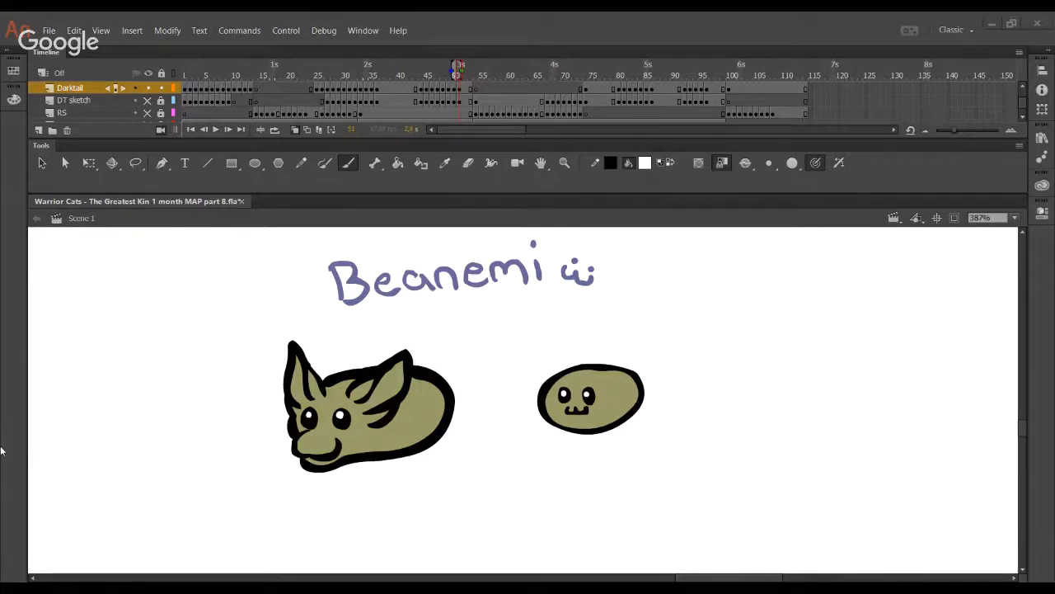
scroll(511, 439, right, 5)
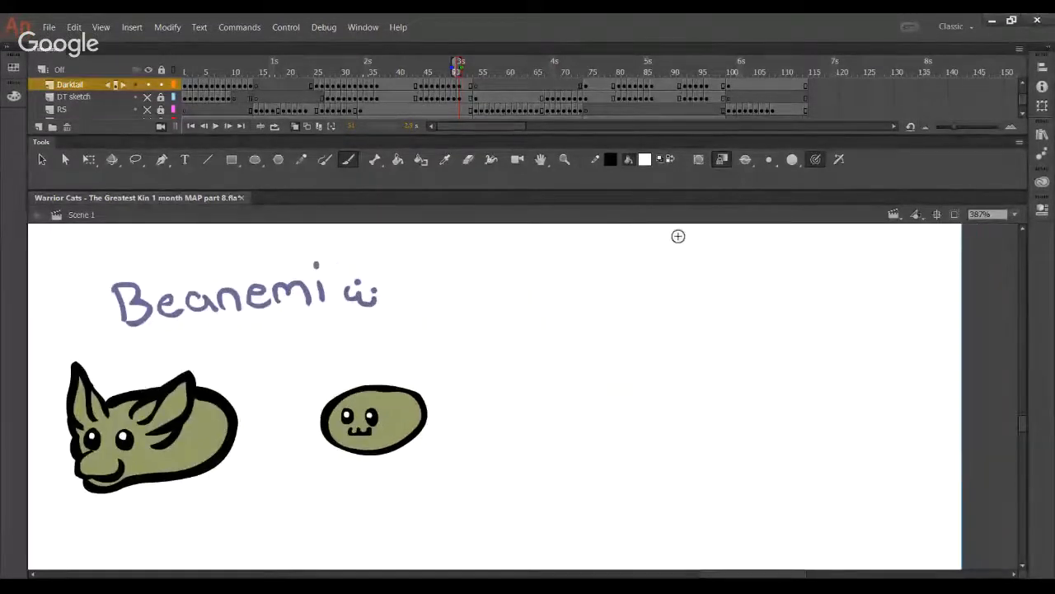
click(173, 86)
click(173, 86)
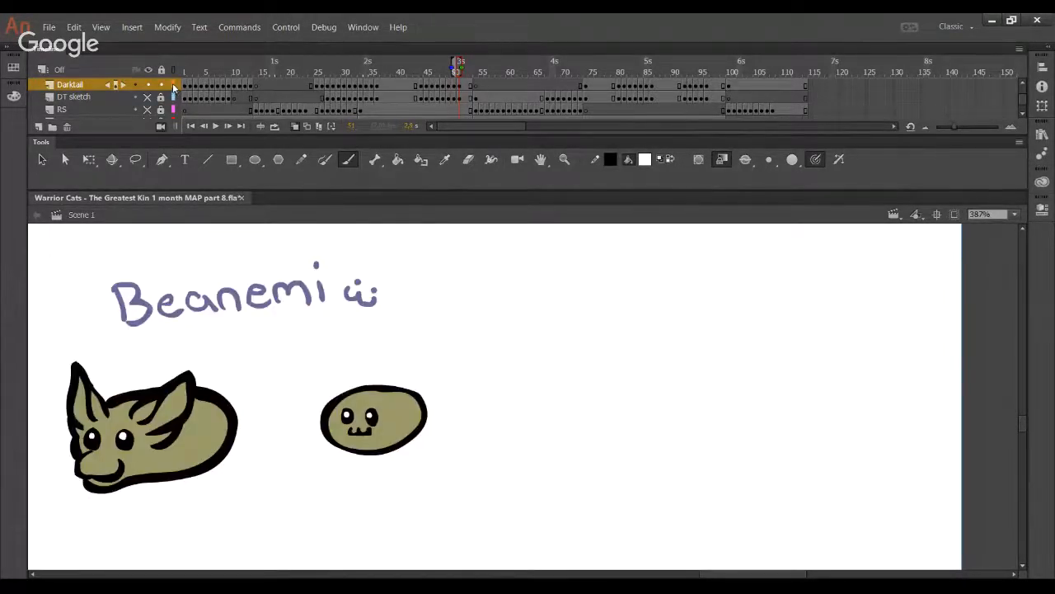
click(173, 86)
click(173, 85)
click(173, 86)
click(173, 86)
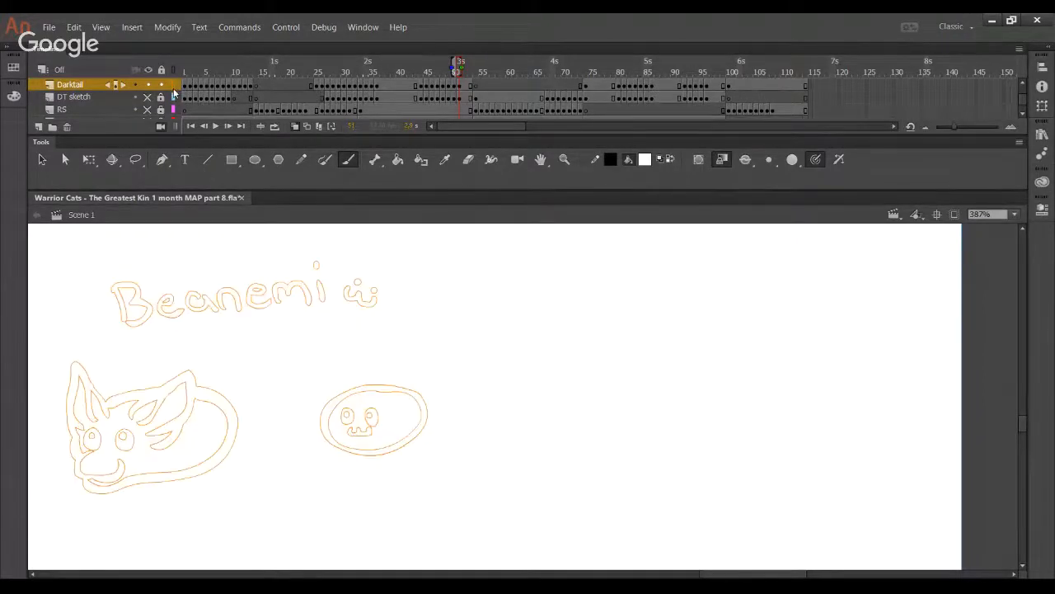
click(173, 85)
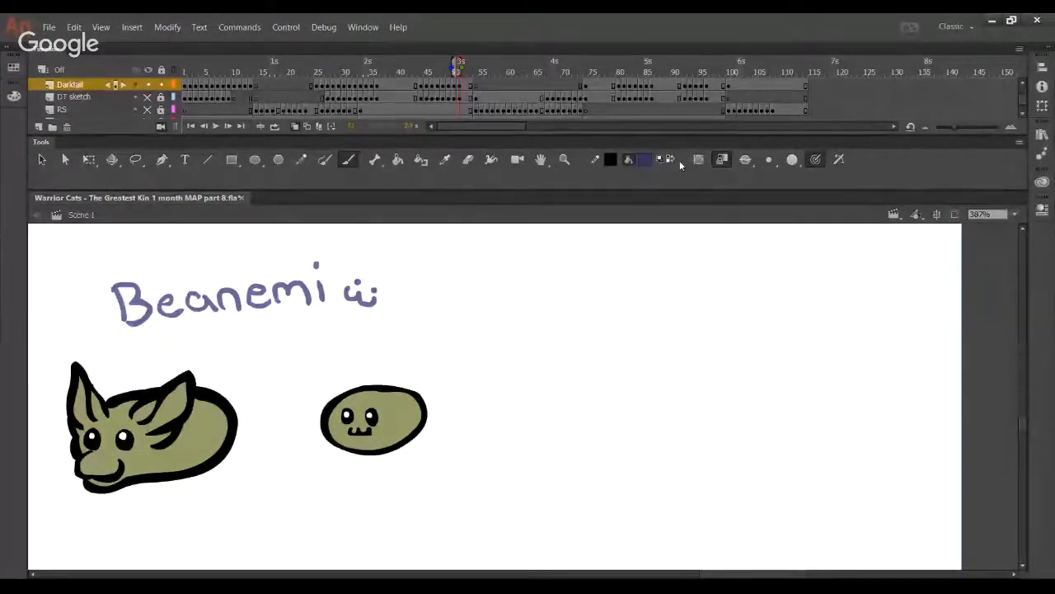
- Choose a larger brush size, swap black into the fill colour, and undo a test stroke on the empty canvas
drag(617, 373, 635, 368)
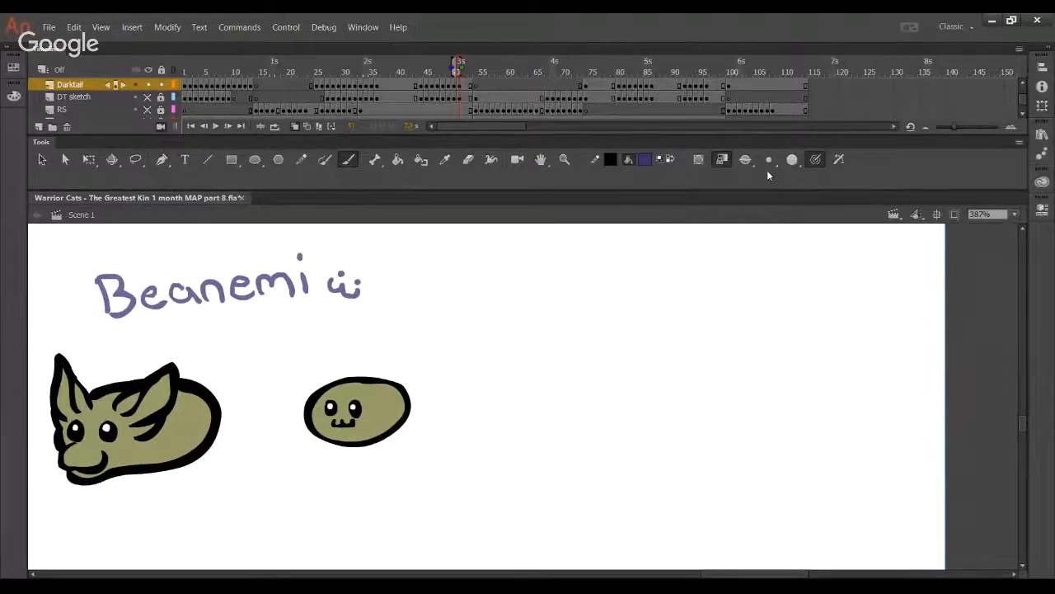
click(768, 162)
click(669, 163)
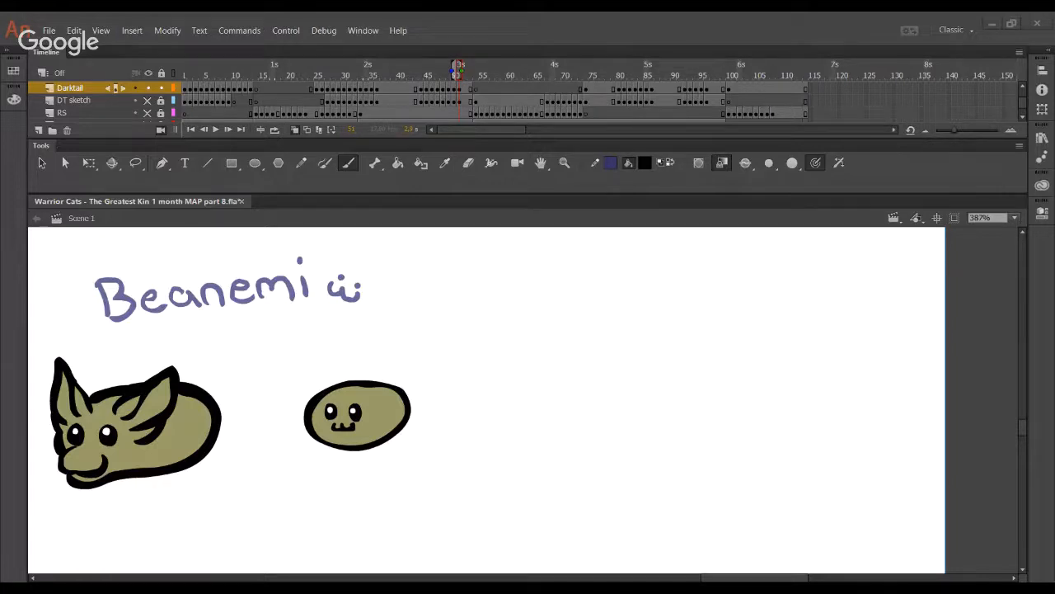
drag(420, 342, 503, 370)
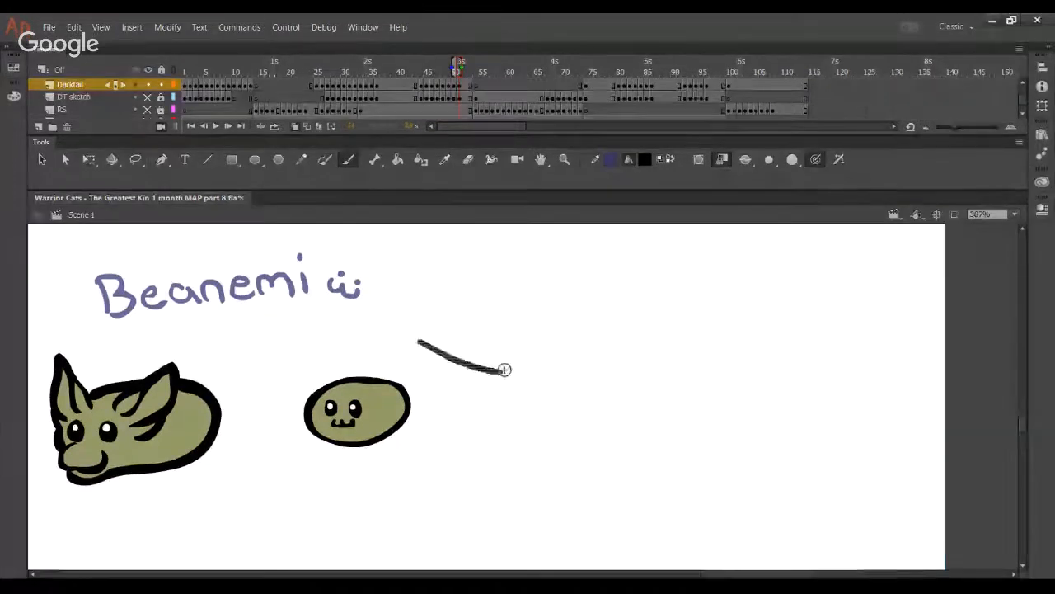
key(ctrl+z)
- Brush a tall pointed ear with an inner fold and a jagged cheek tuft on the empty canvas beyond the oval creature
mouse_move(620, 358)
mouse_down()
mouse_move(640, 331)
mouse_move(684, 290)
mouse_move(659, 376)
mouse_move(635, 378)
mouse_move(631, 323)
mouse_move(658, 308)
mouse_up()
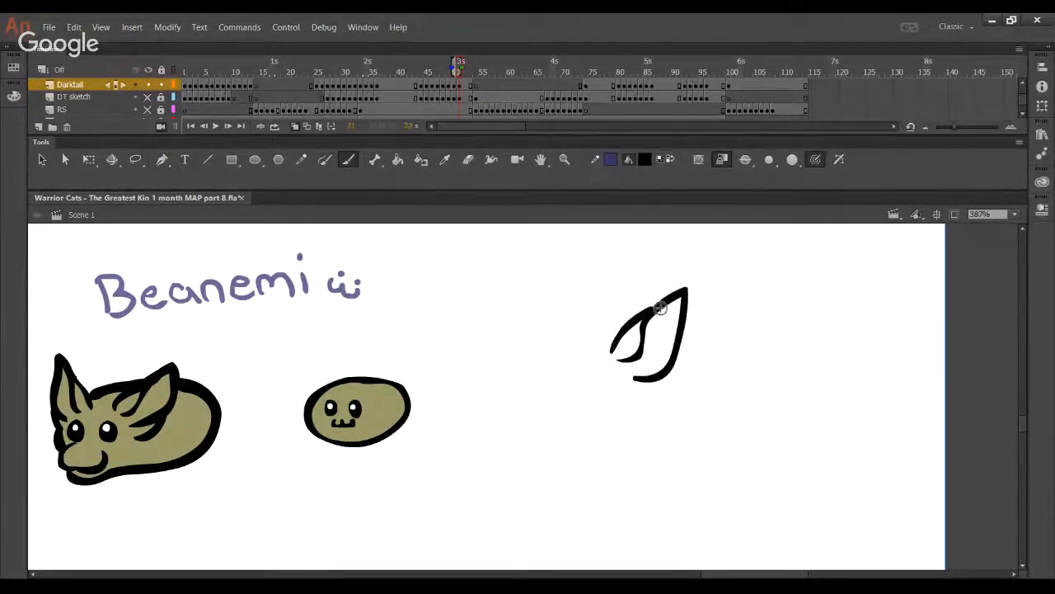
key(ctrl+z)
mouse_move(613, 349)
mouse_down()
mouse_move(661, 303)
mouse_move(616, 334)
mouse_move(649, 311)
mouse_up()
key(ctrl+z)
mouse_move(637, 385)
mouse_down()
mouse_move(672, 393)
mouse_move(710, 368)
mouse_move(680, 370)
mouse_move(685, 341)
mouse_up()
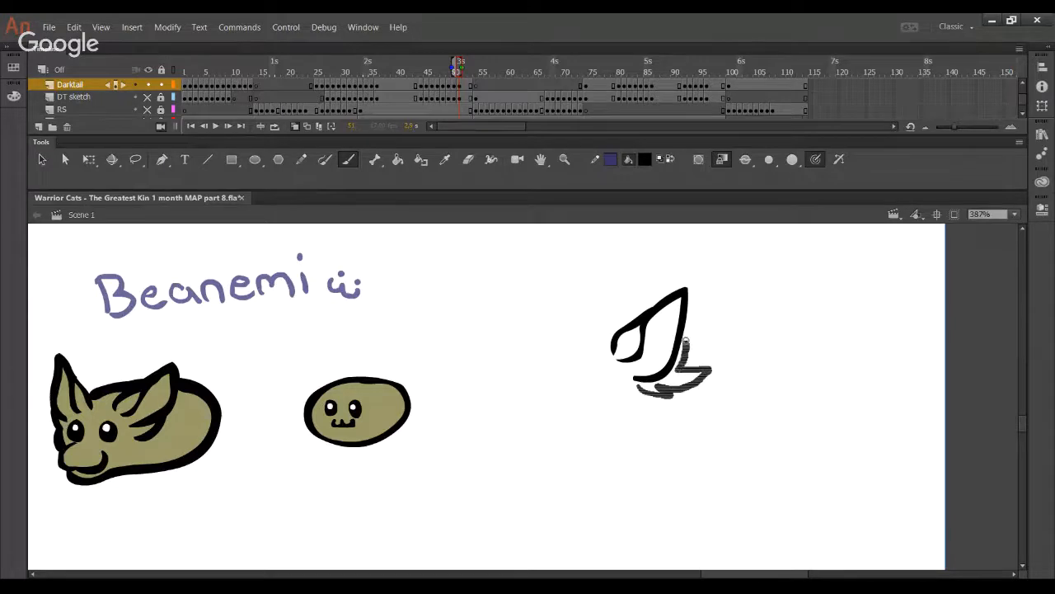
drag(686, 304, 685, 304)
- Brush two round eyes, a snout with a smile, and a rounded body outline joining up behind the new ear
scroll(581, 317, down, 2)
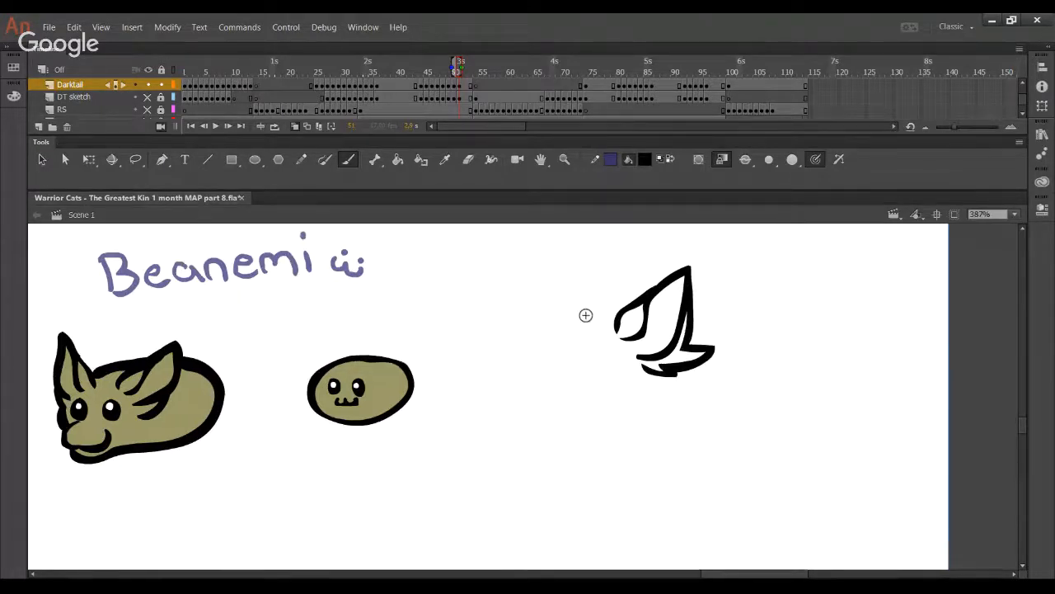
drag(567, 337, 547, 279)
key(ctrl+z)
drag(582, 355, 615, 354)
key(ctrl+z)
key(ctrl+z)
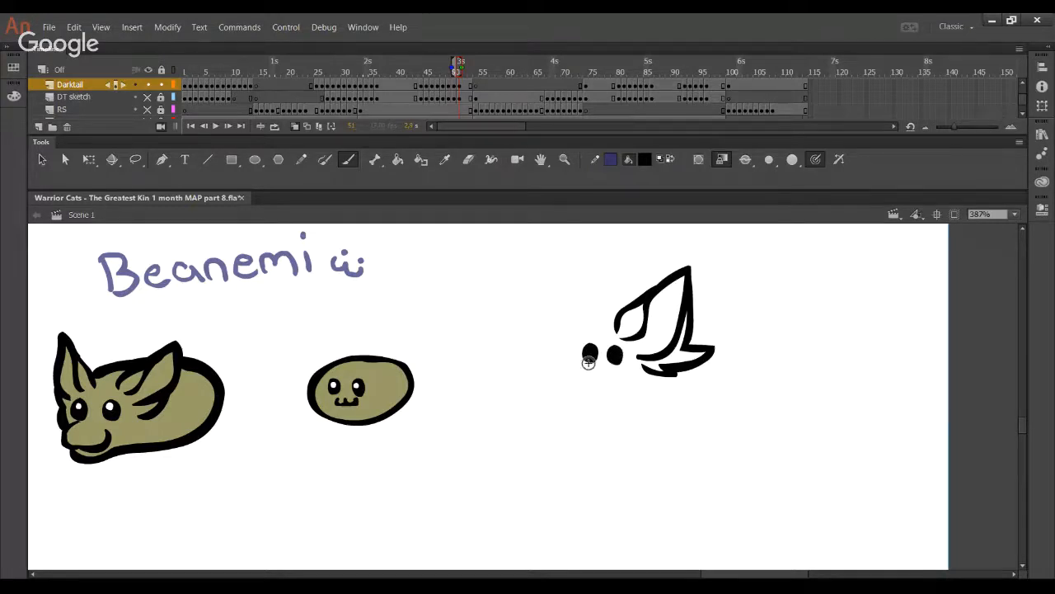
mouse_move(568, 379)
mouse_down()
mouse_move(581, 390)
mouse_move(587, 366)
mouse_move(582, 386)
mouse_move(624, 377)
mouse_move(575, 394)
mouse_move(581, 401)
mouse_move(714, 381)
mouse_move(734, 340)
mouse_move(694, 319)
mouse_up()
key(ctrl+z)
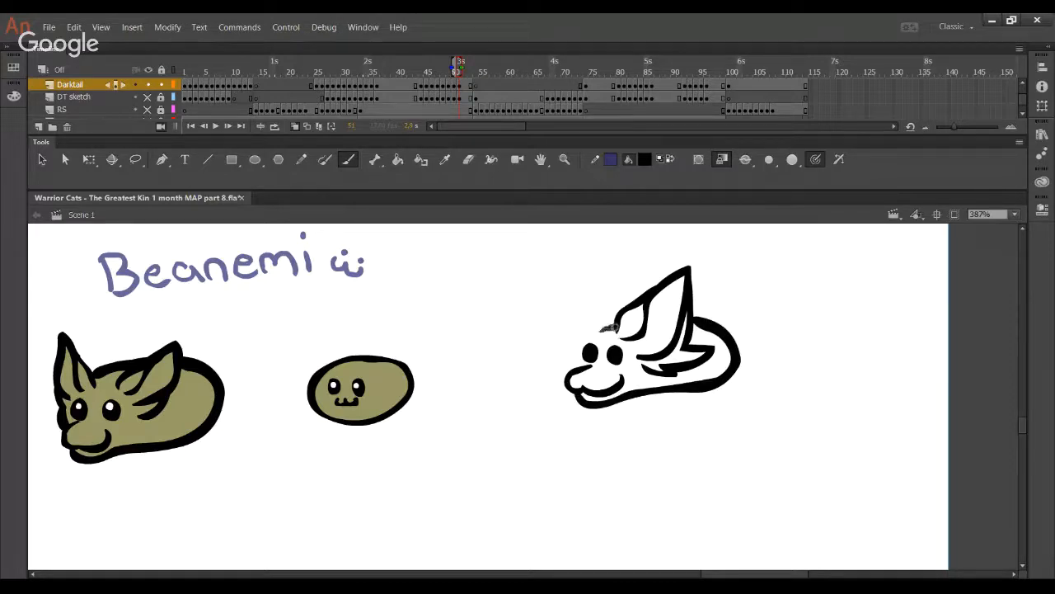
- Brush the new creature's forehead, second pointed ear and spiky cheek fur, redrawing the ear's outer edge to close the outline
mouse_move(611, 326)
mouse_down()
mouse_move(580, 326)
mouse_move(566, 275)
mouse_move(606, 330)
mouse_up()
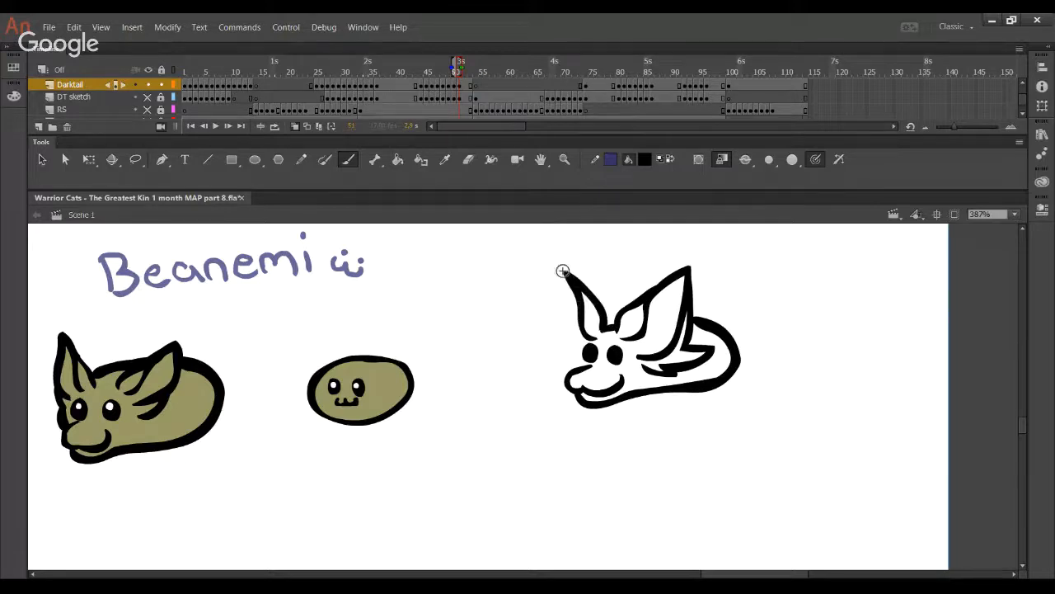
mouse_move(561, 271)
mouse_down()
mouse_move(564, 338)
mouse_move(581, 351)
mouse_move(573, 367)
mouse_move(544, 338)
mouse_move(566, 346)
mouse_move(564, 285)
mouse_up()
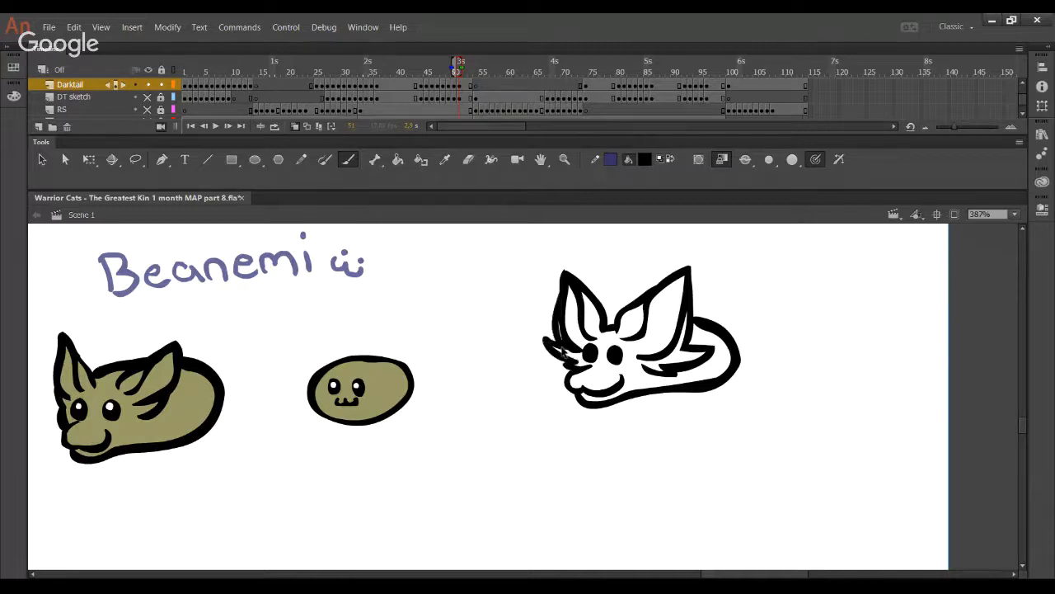
key(ctrl+z)
mouse_move(575, 363)
mouse_down()
mouse_move(551, 333)
mouse_move(567, 279)
mouse_up()
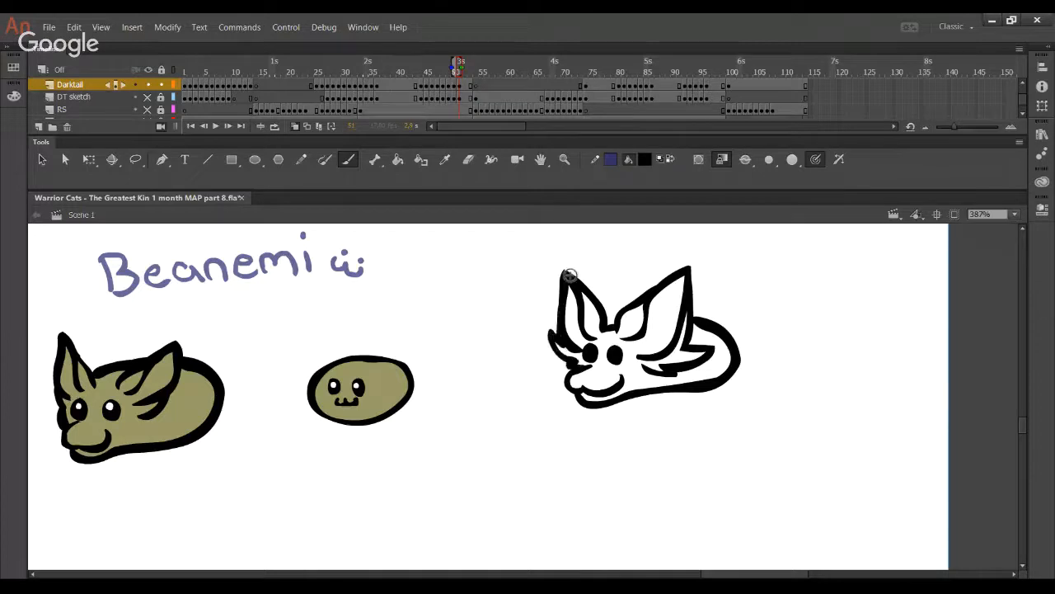
- Fill the new creature's head, ears and body with dark blue, keeping the outlines black, and return to the Brush tool
click(399, 163)
click(665, 158)
click(658, 390)
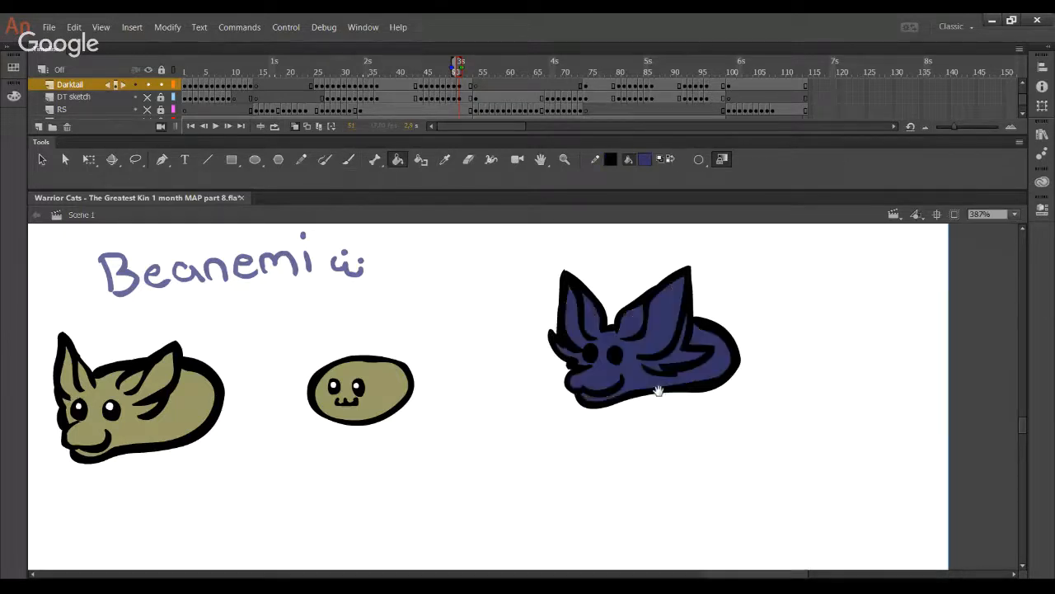
drag(658, 390, 724, 427)
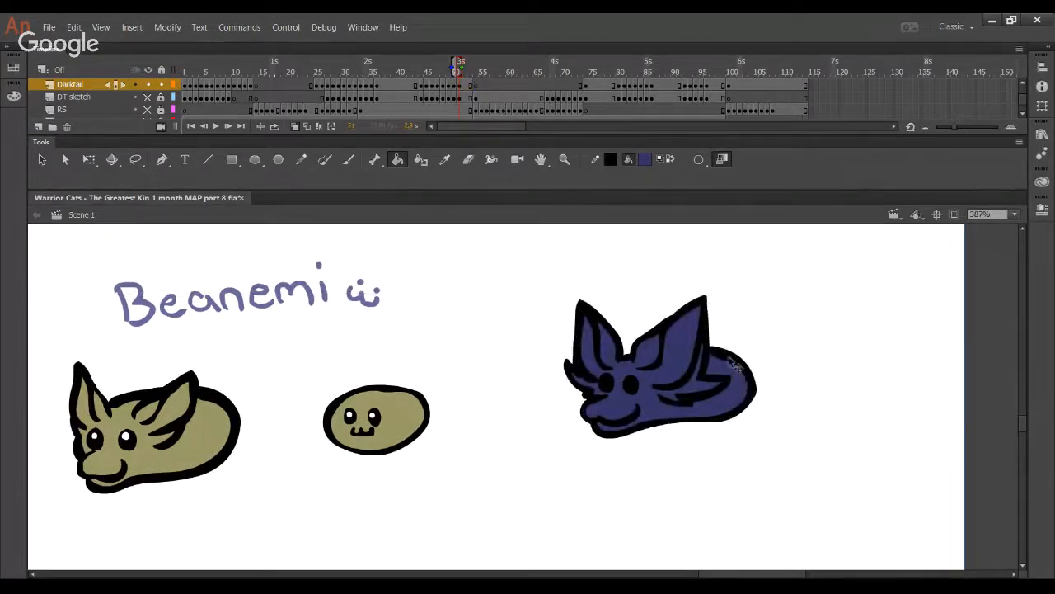
mouse_move(750, 410)
mouse_down()
mouse_move(737, 414)
mouse_move(762, 418)
mouse_up()
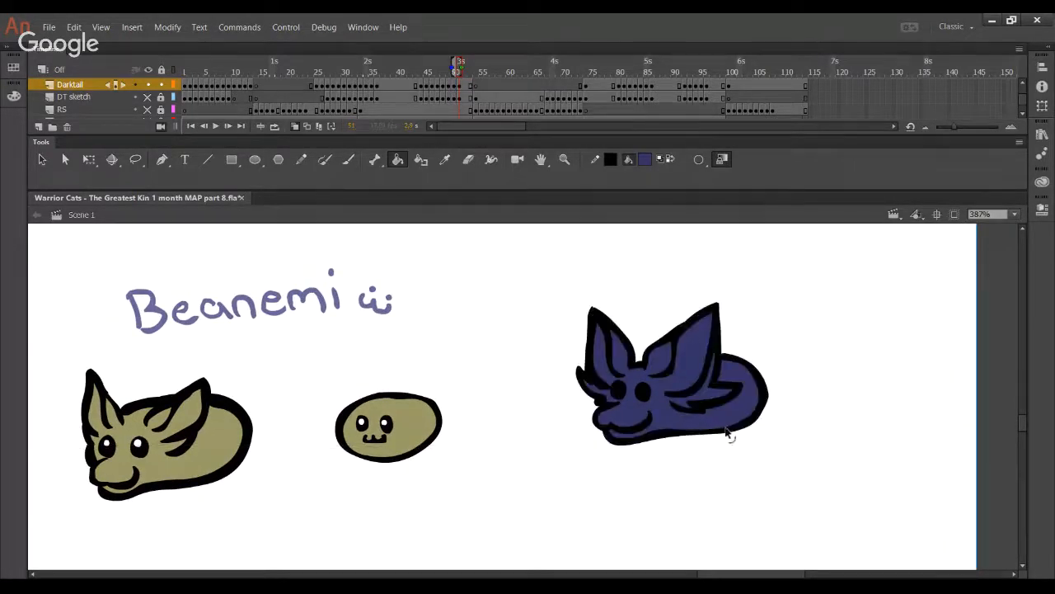
drag(719, 457, 711, 472)
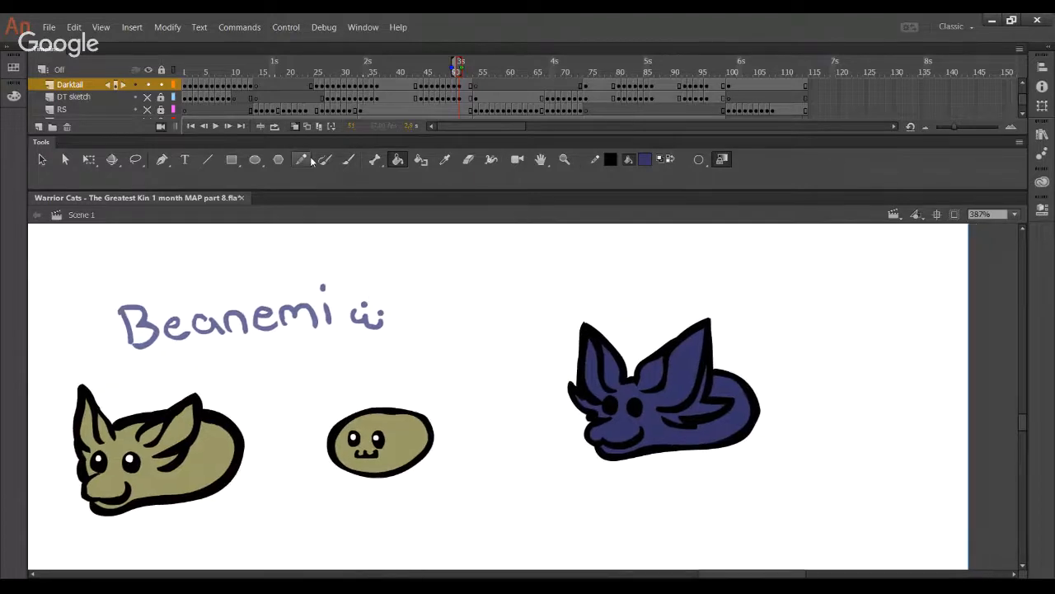
click(348, 159)
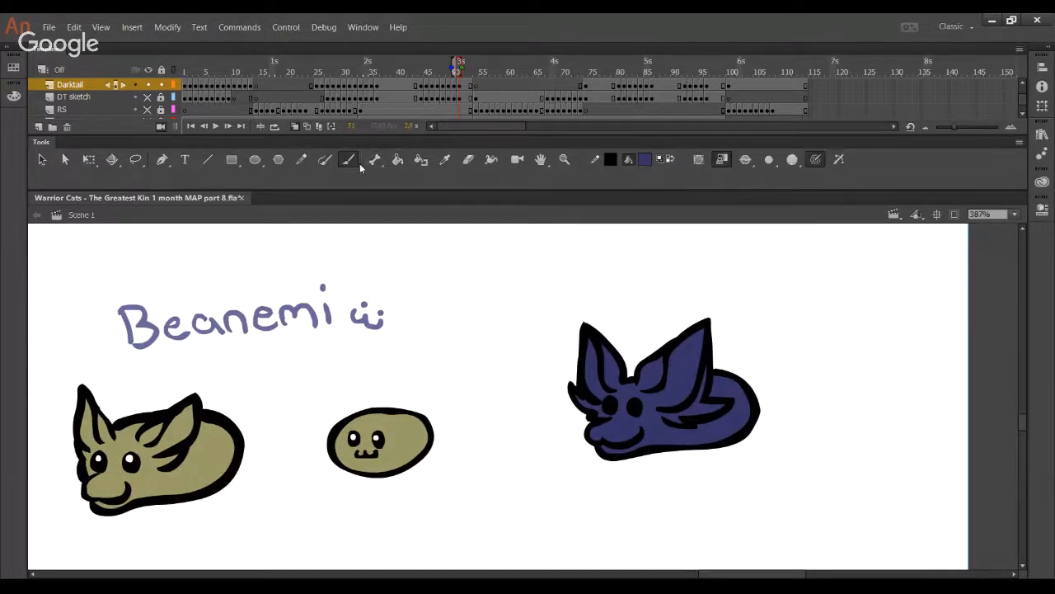
- Dab white highlights into both eyes of the dark blue creature and sample its body blue as the fill colour
click(661, 160)
click(611, 405)
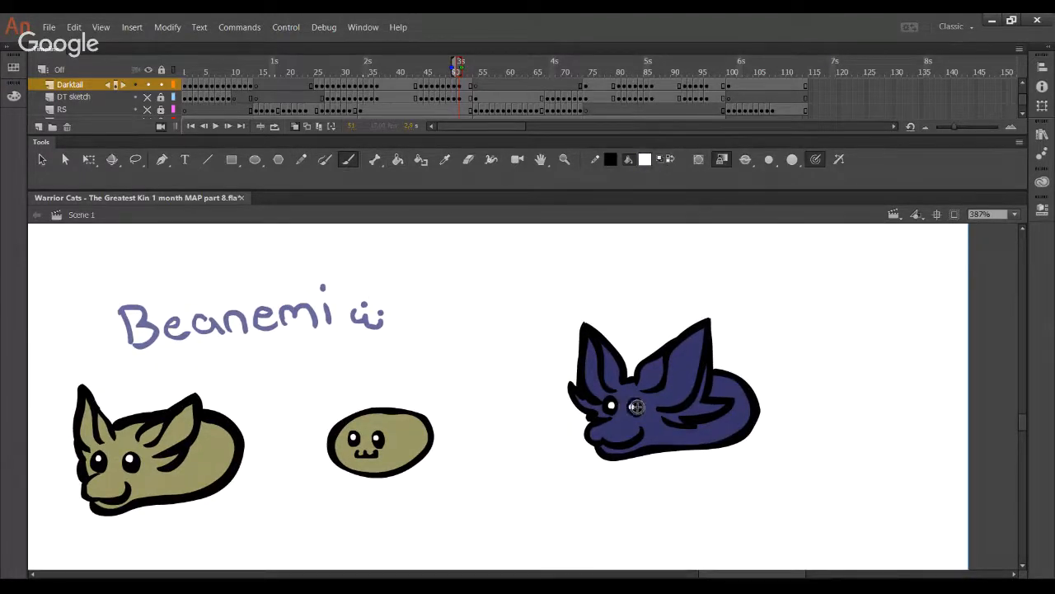
click(635, 404)
click(444, 159)
click(630, 425)
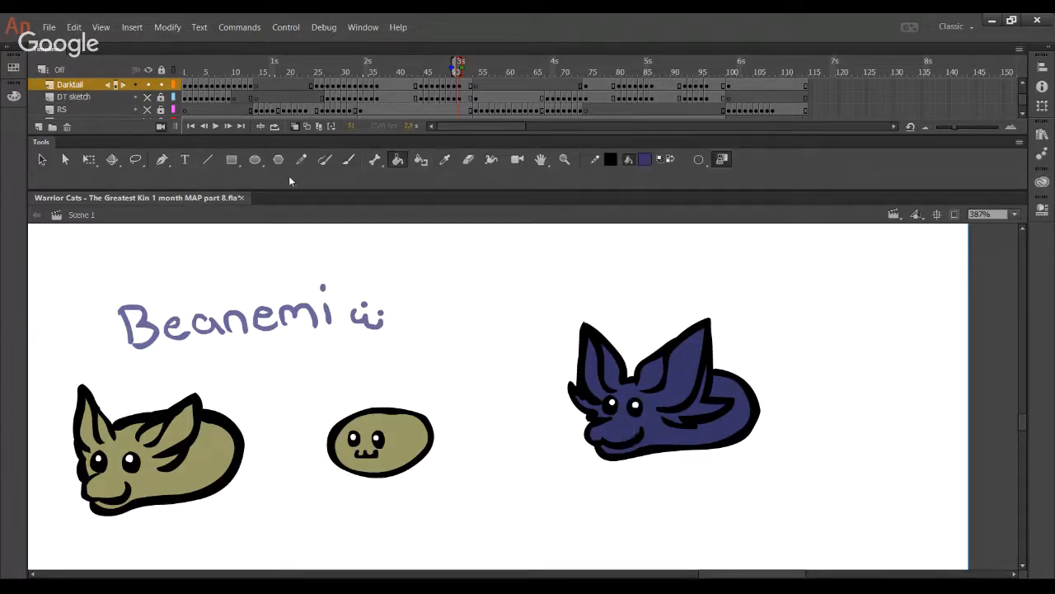
- Brush a small black-outlined oval creature with two dot eyes and a curvy cat mouth below the dark blue creature
click(357, 161)
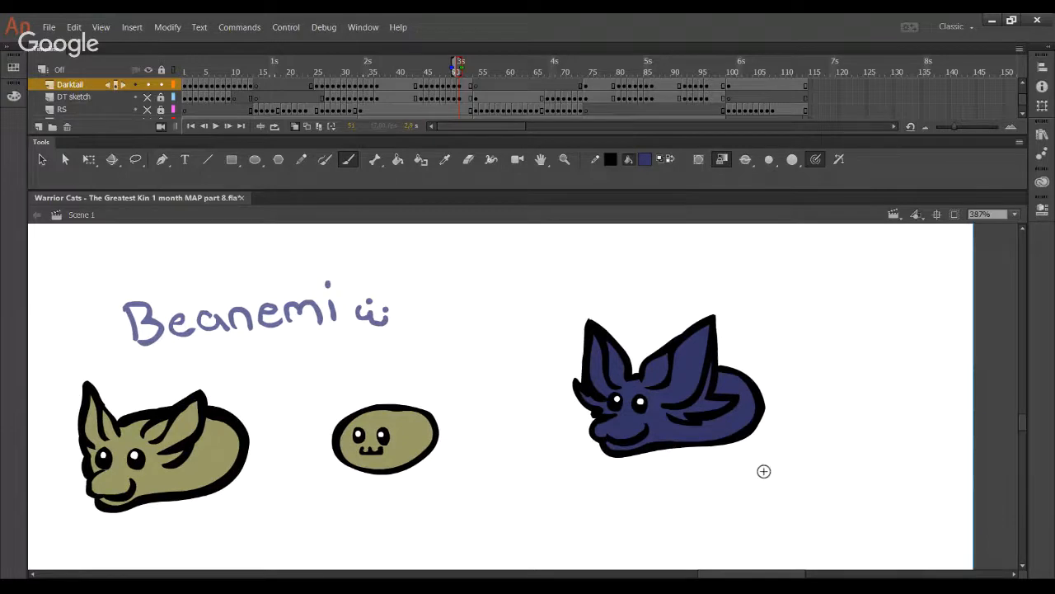
mouse_move(787, 474)
mouse_down()
mouse_move(728, 484)
mouse_move(718, 517)
mouse_up()
key(ctrl+z)
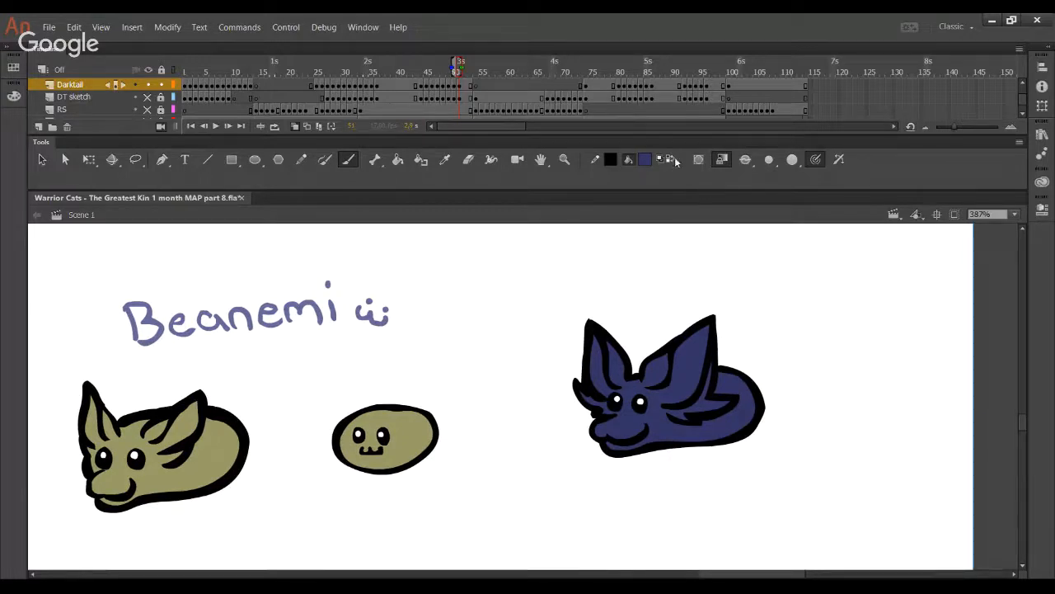
click(671, 159)
click(747, 488)
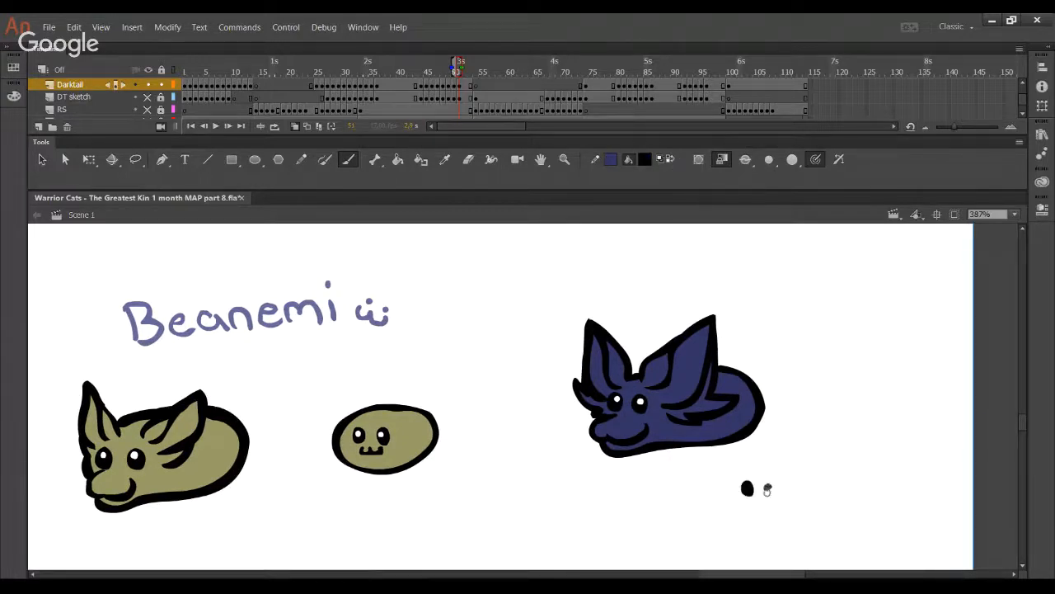
click(769, 489)
drag(740, 515, 777, 506)
key(ctrl+z)
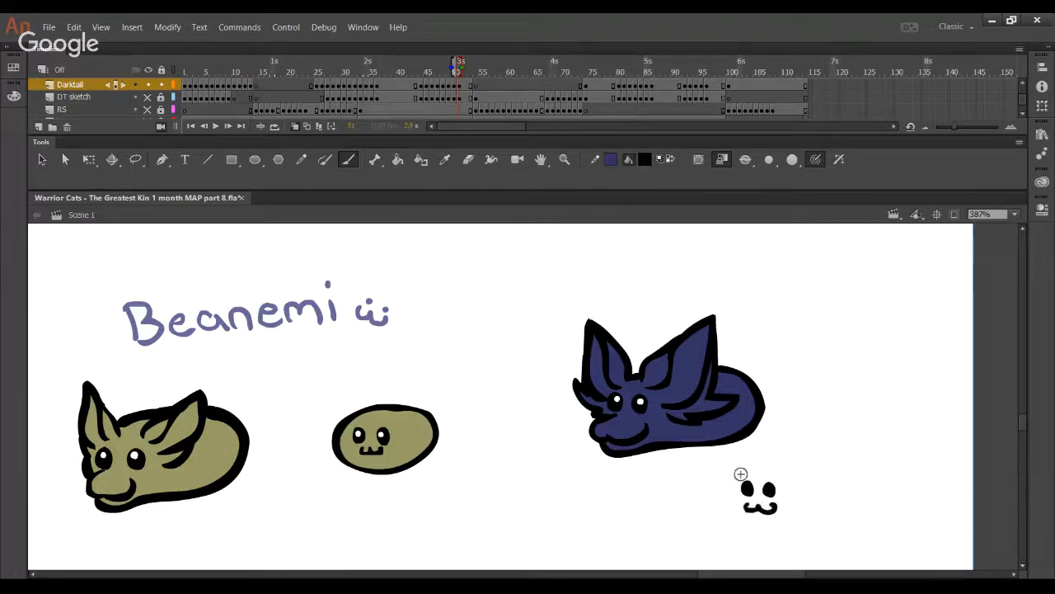
mouse_move(785, 462)
mouse_down()
mouse_move(735, 483)
mouse_move(735, 512)
mouse_move(775, 527)
mouse_move(826, 495)
mouse_move(811, 473)
mouse_move(747, 464)
mouse_up()
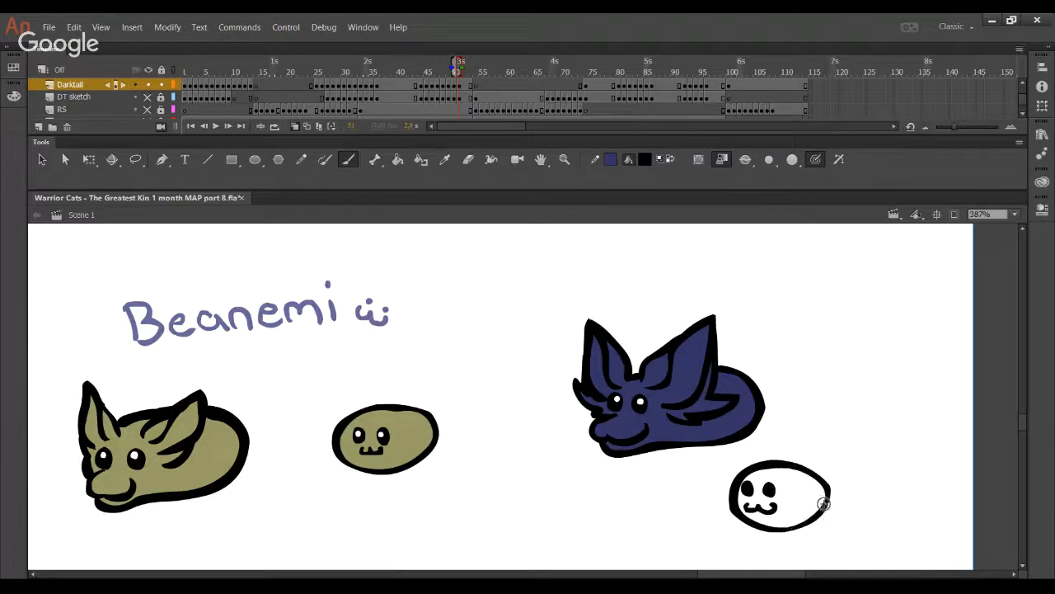
- Fill the new oval creature's body with dark blue, keeping its outline, eyes and mouth black
click(397, 159)
click(773, 492)
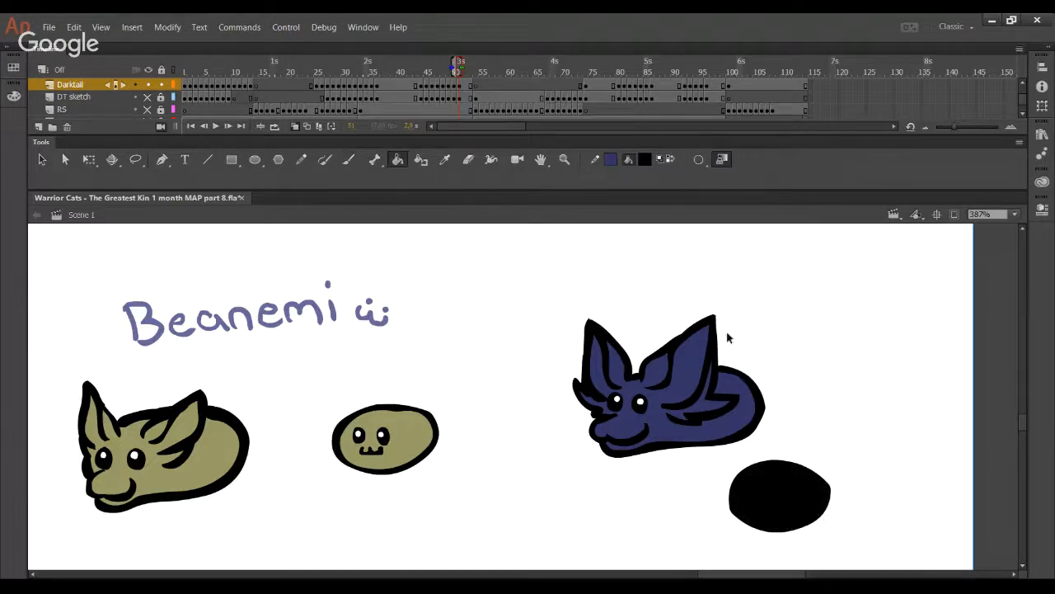
key(ctrl+z)
click(670, 159)
click(816, 497)
- Dab white highlights into both eyes of the dark blue oval creature with the Brush tool
click(658, 159)
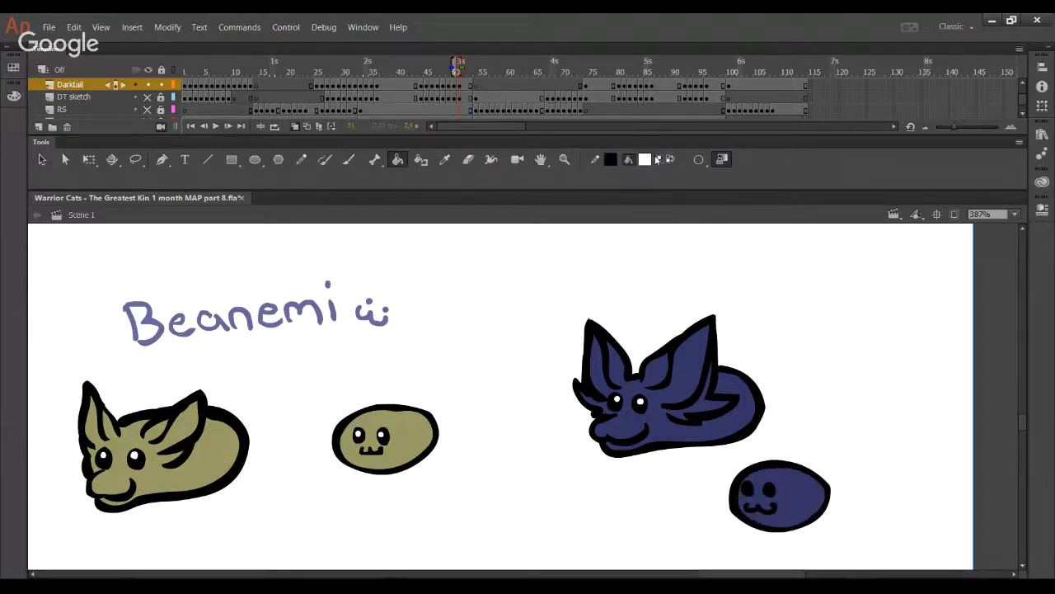
key(b)
click(748, 487)
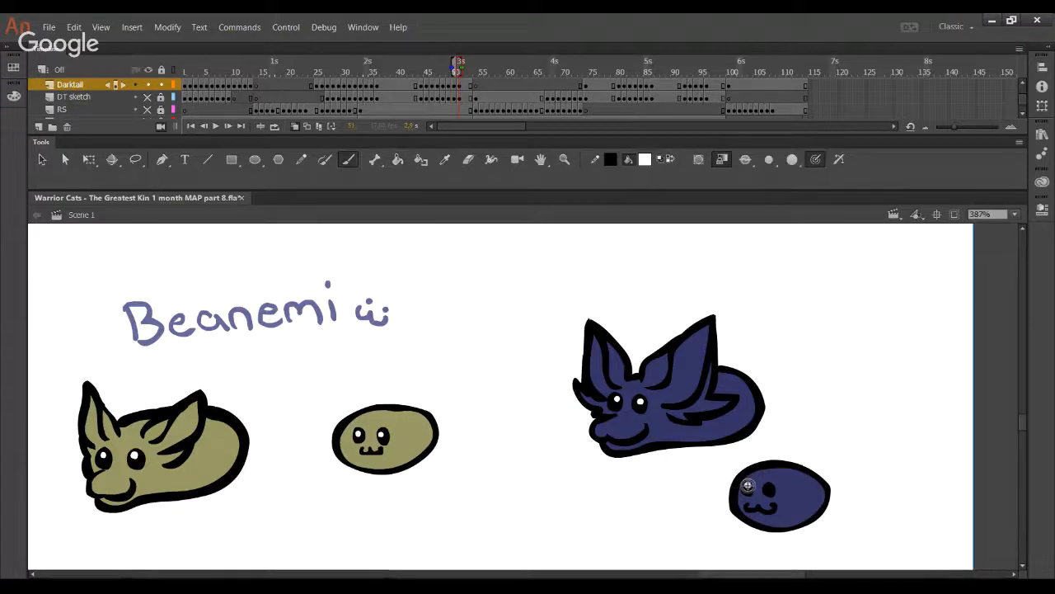
click(771, 488)
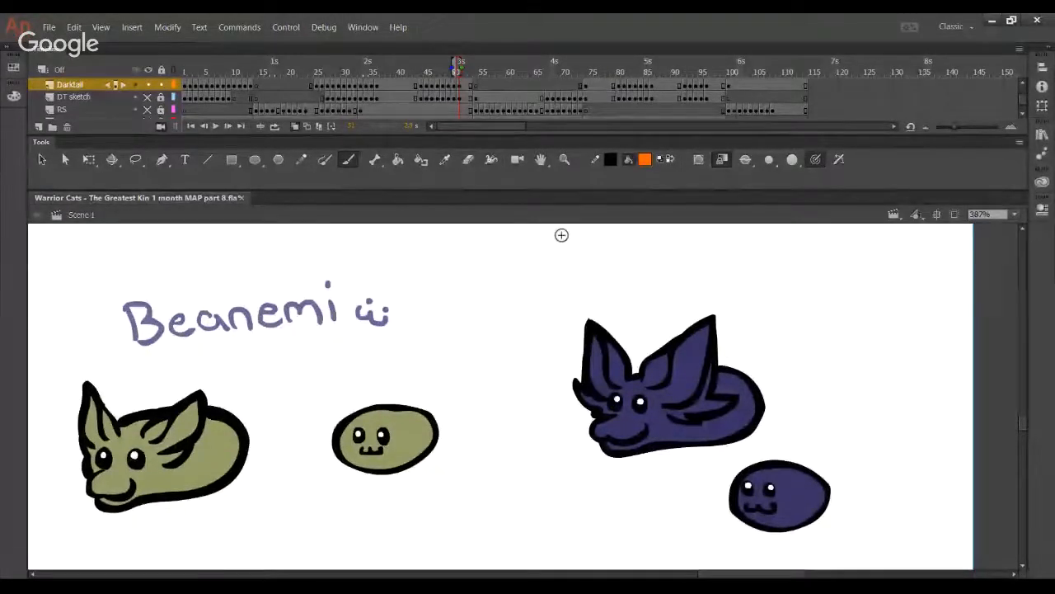
- Try the label "Begale" in orange brush lettering above the eared dark blue creature
drag(563, 239, 812, 342)
key(ctrl+z)
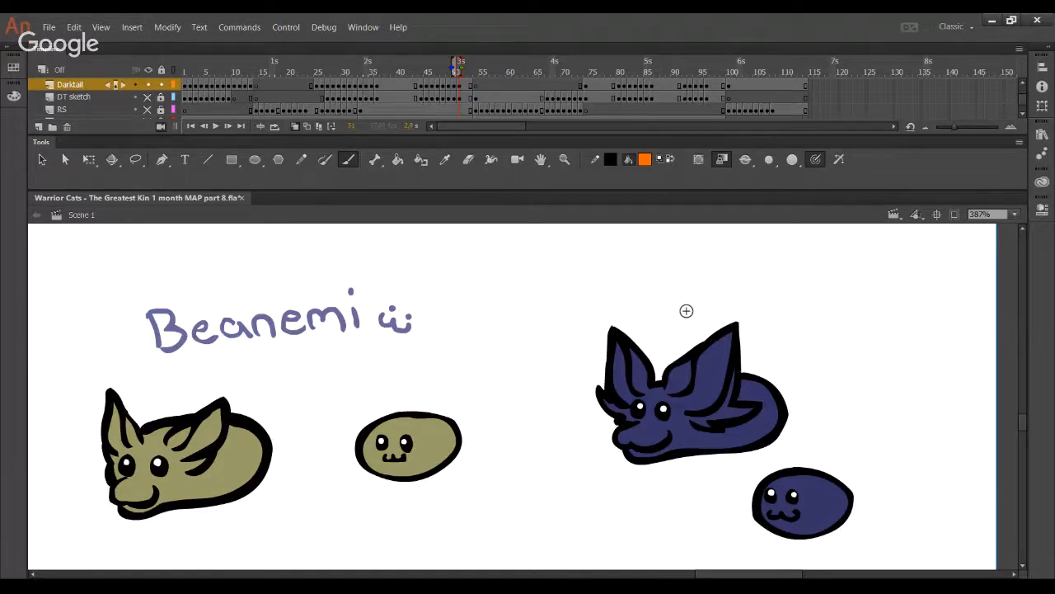
mouse_move(607, 253)
mouse_down()
mouse_move(610, 279)
mouse_move(607, 259)
mouse_move(620, 252)
mouse_move(616, 264)
mouse_move(655, 263)
mouse_move(660, 276)
mouse_move(675, 260)
mouse_move(668, 275)
mouse_move(686, 265)
mouse_move(665, 306)
mouse_up()
key(ctrl+z)
drag(719, 265, 732, 284)
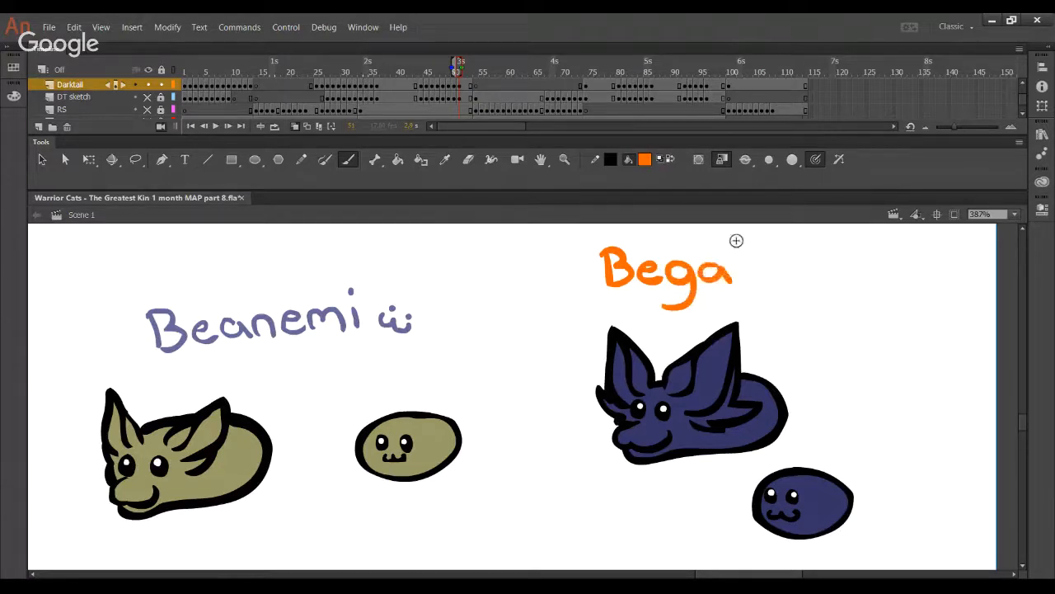
drag(740, 247, 743, 284)
mouse_move(747, 272)
mouse_down()
mouse_move(760, 264)
mouse_move(769, 278)
mouse_up()
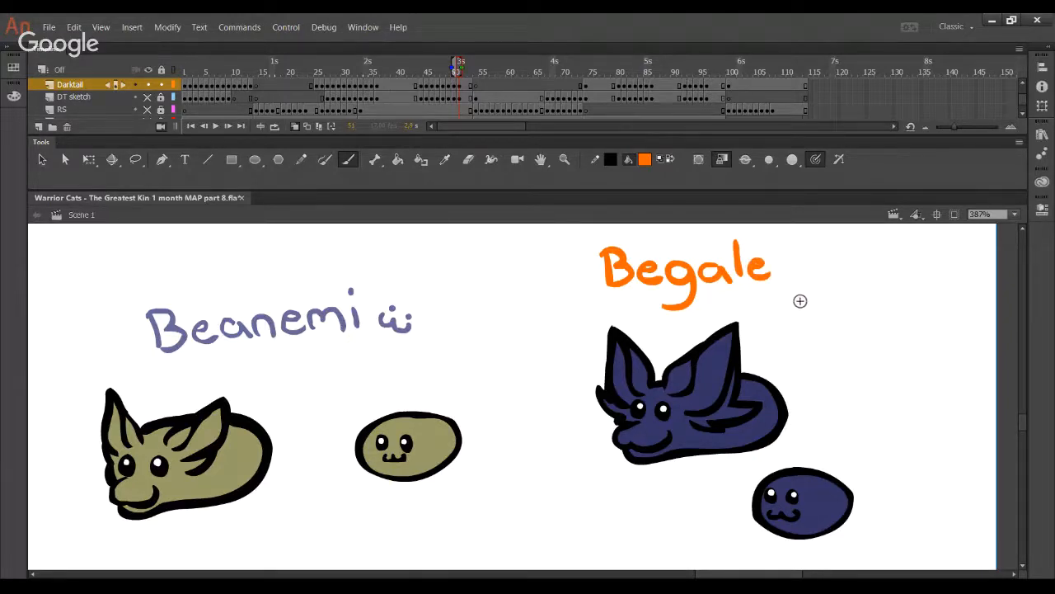
- Undo the letters of the orange "Begale" label
key(ctrl+z)
key(ctrl+z)
key(ctrl+z)
key(ctrl+z)
key(ctrl+z)
key(ctrl+z)
key(ctrl+z)
key(ctrl+z)
key(ctrl+z)
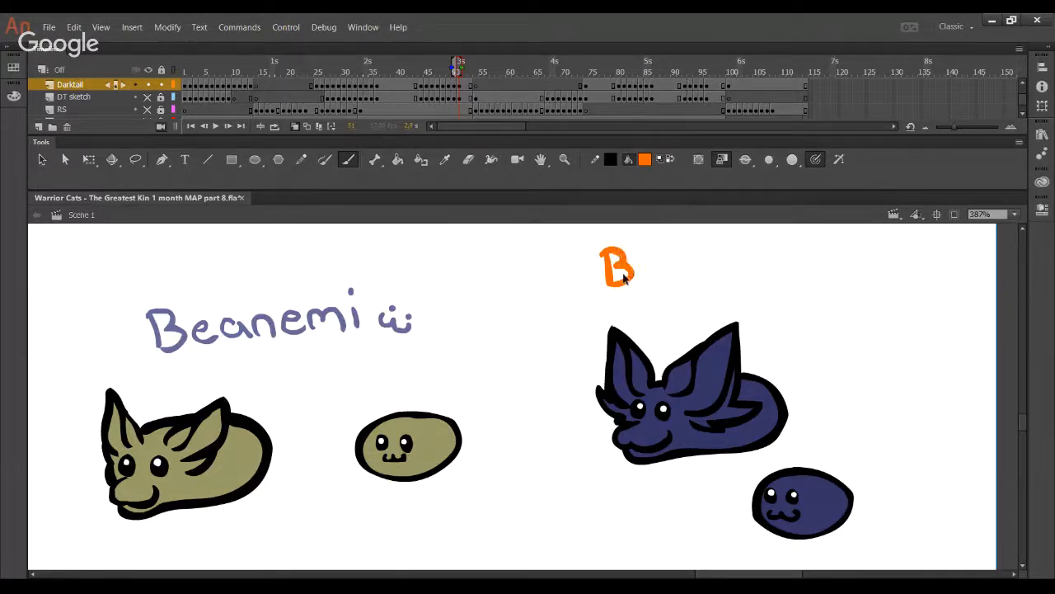
- Brush the orange label "Gabean" with a small smiley face above the eared dark blue creature
mouse_move(618, 269)
mouse_down()
mouse_move(611, 280)
mouse_move(633, 269)
mouse_move(664, 282)
mouse_up()
drag(670, 244, 694, 277)
mouse_move(697, 269)
mouse_down()
mouse_move(728, 258)
mouse_move(747, 272)
mouse_move(762, 255)
mouse_move(831, 285)
mouse_up()
click(829, 273)
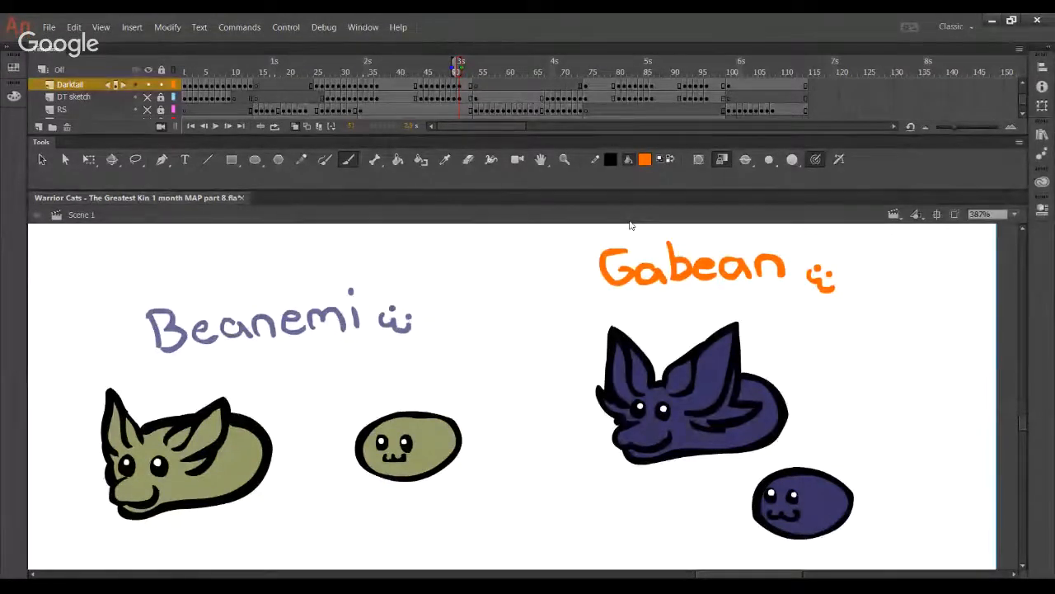
- Return to the 50% view of the cat and set the fill colour to its light grey
click(1014, 215)
click(980, 282)
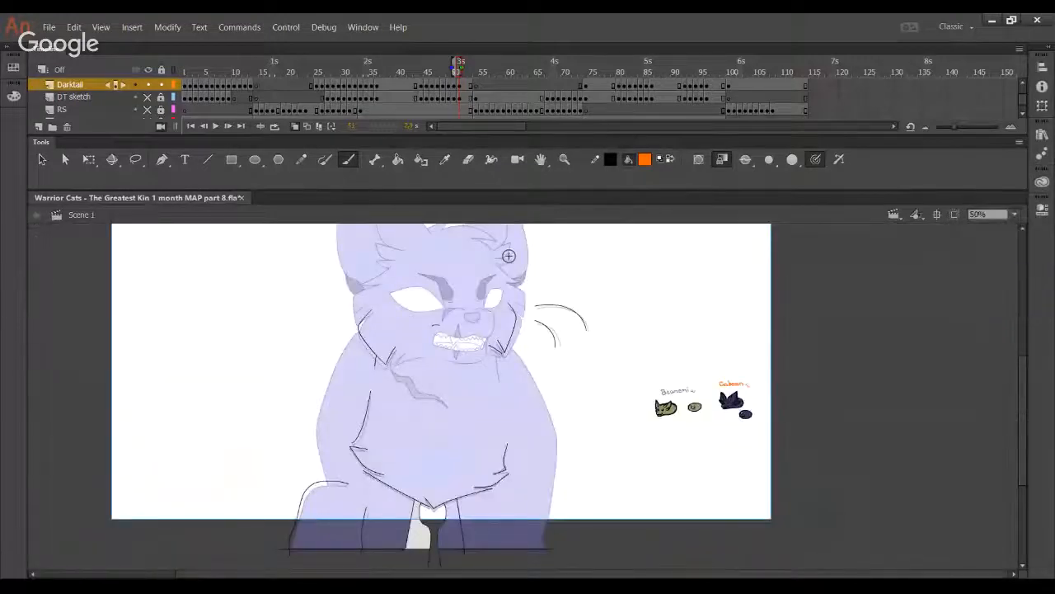
click(645, 160)
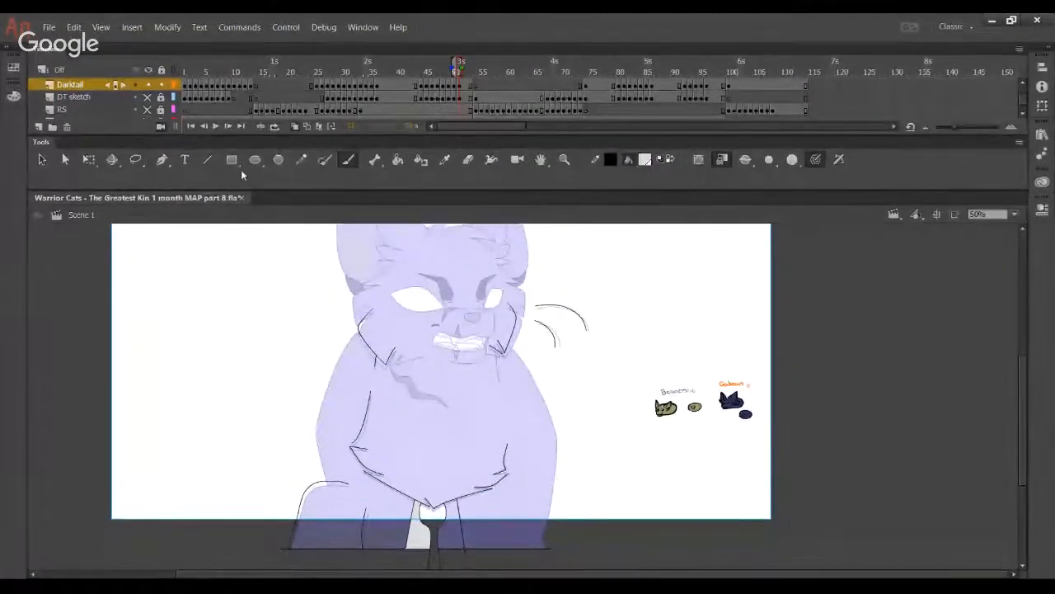
- Select all the labelled bean doodles with Free Transform and move them off the stage, beside the cat's front paws
click(89, 162)
drag(625, 353, 831, 469)
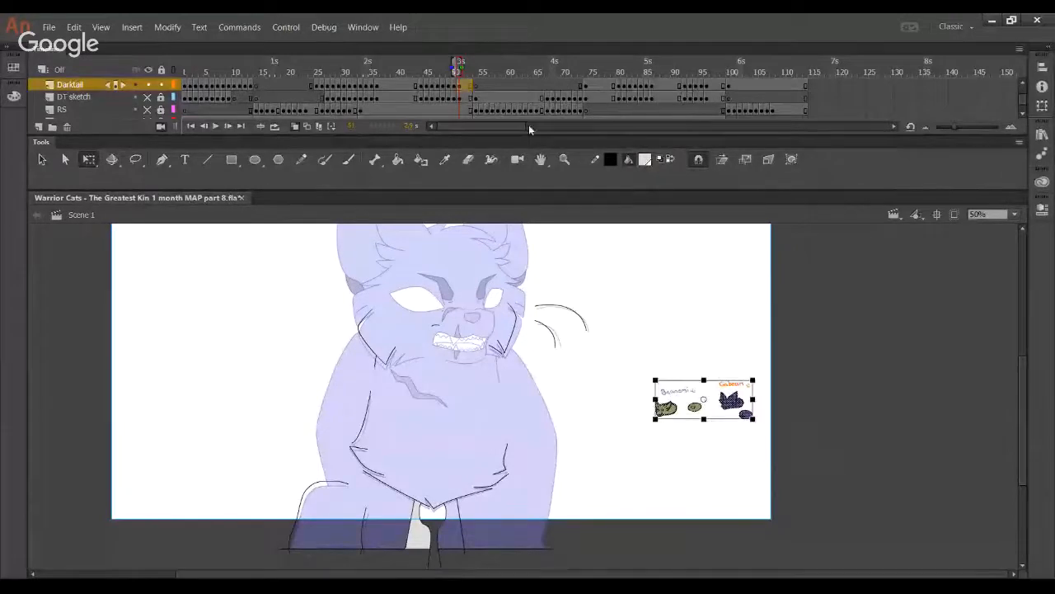
drag(681, 409, 593, 558)
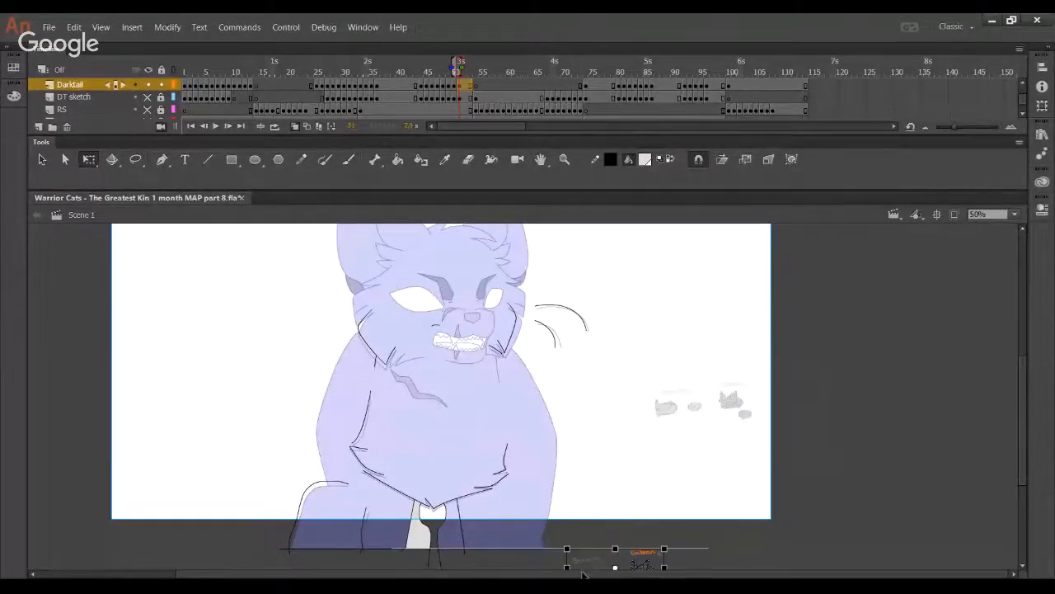
drag(607, 409, 606, 215)
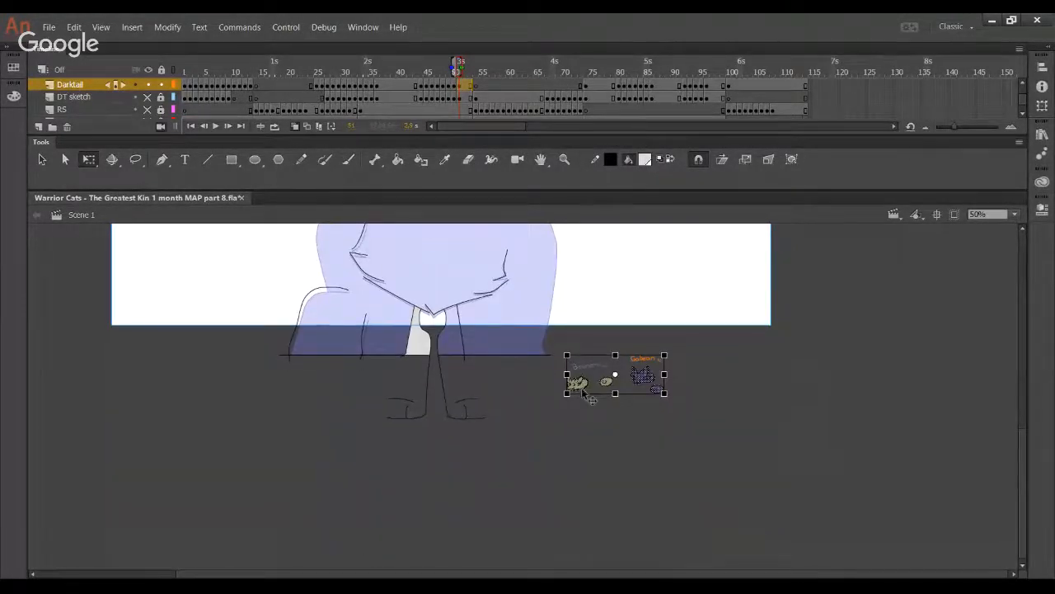
drag(586, 393, 554, 463)
click(624, 370)
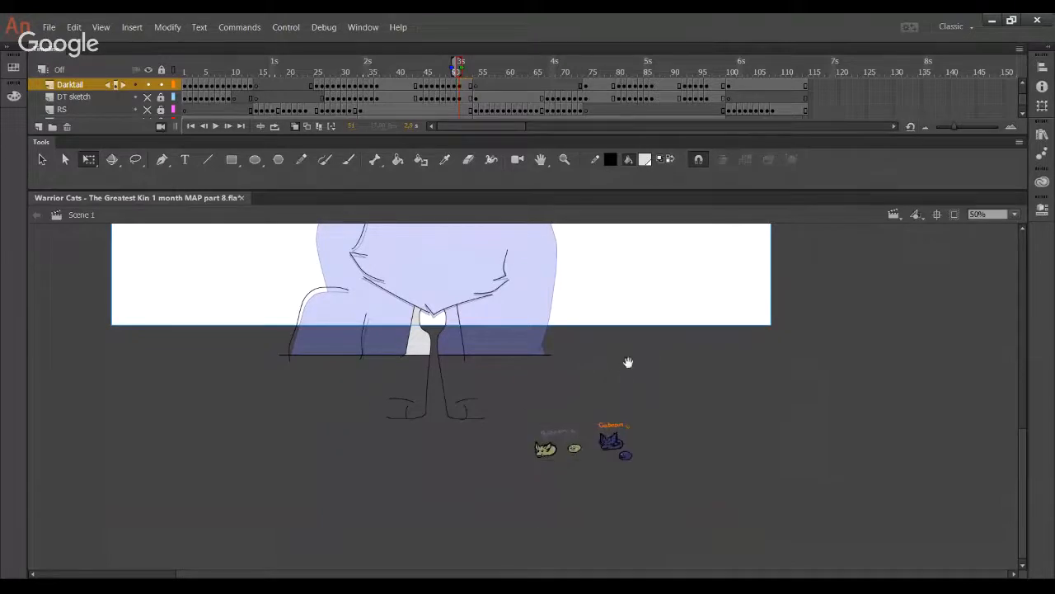
- Step through the neighbouring frames to compare the cat drawing and the relocated doodles with the following shot
drag(627, 360, 614, 420)
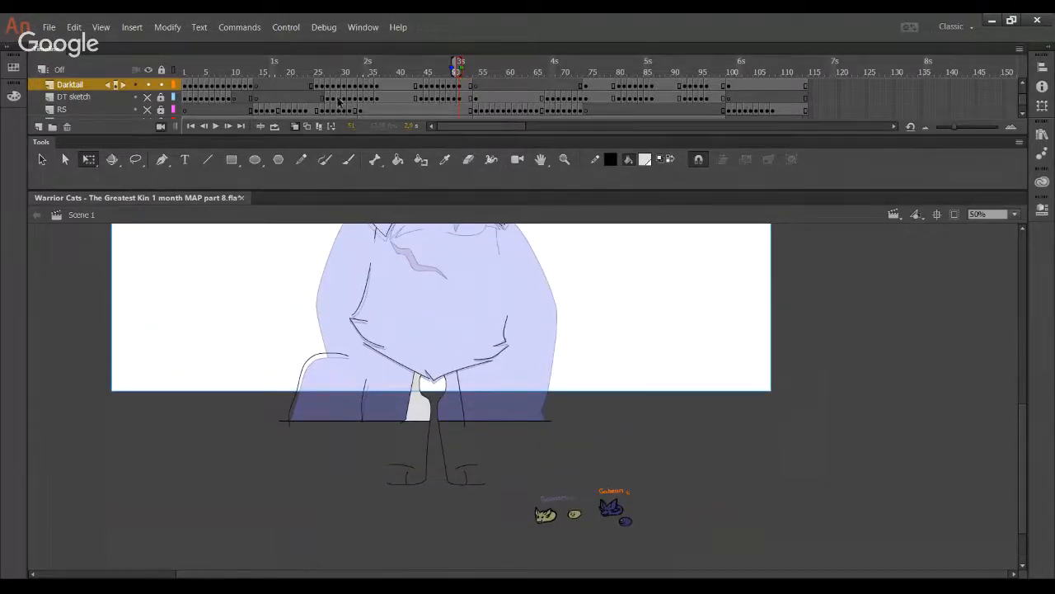
click(228, 126)
click(228, 126)
click(228, 126)
click(228, 126)
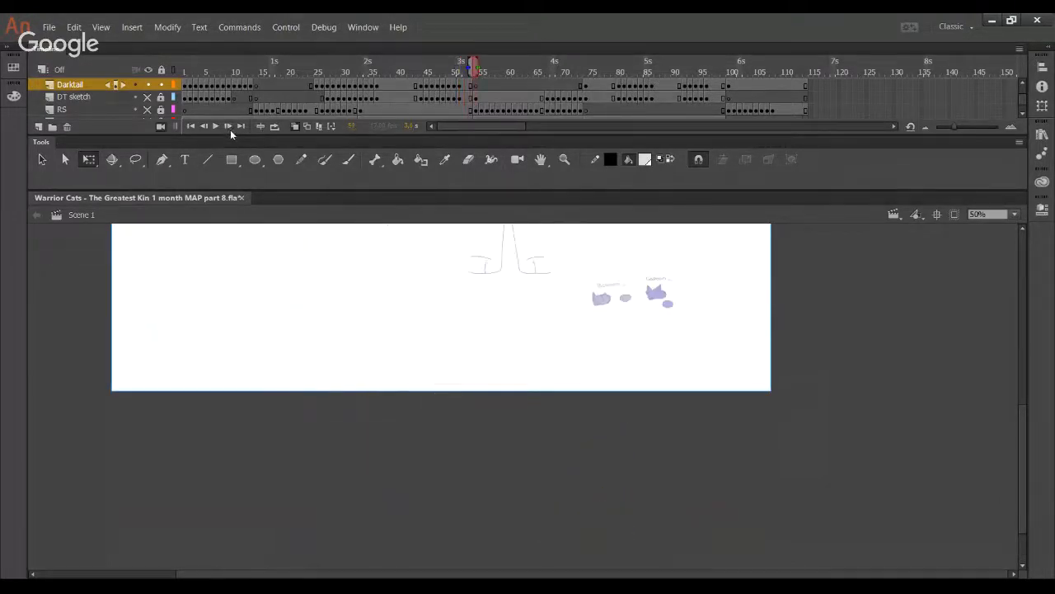
click(459, 71)
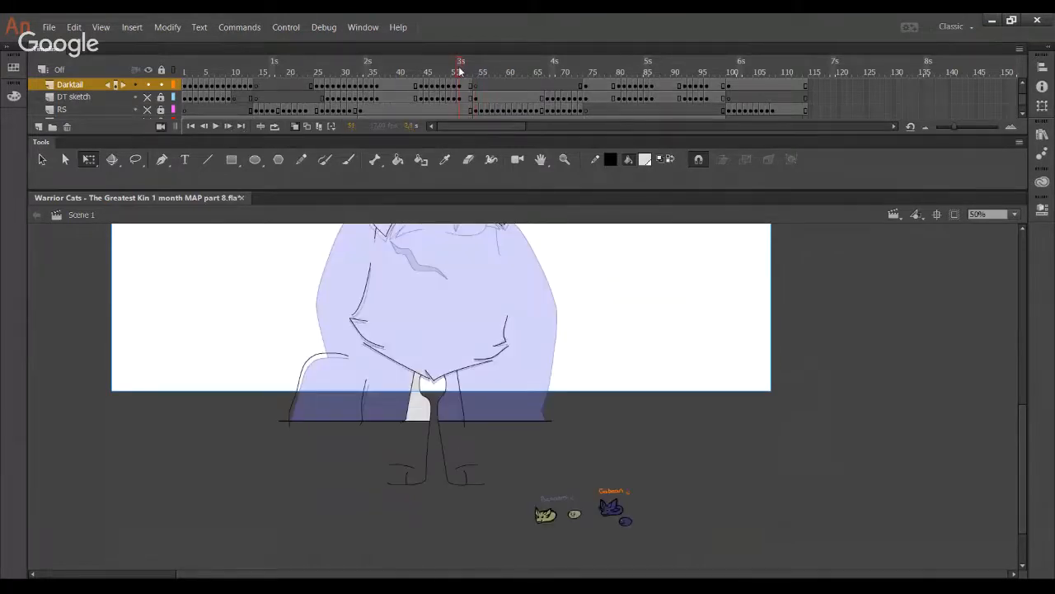
drag(459, 72, 472, 72)
drag(622, 313, 524, 310)
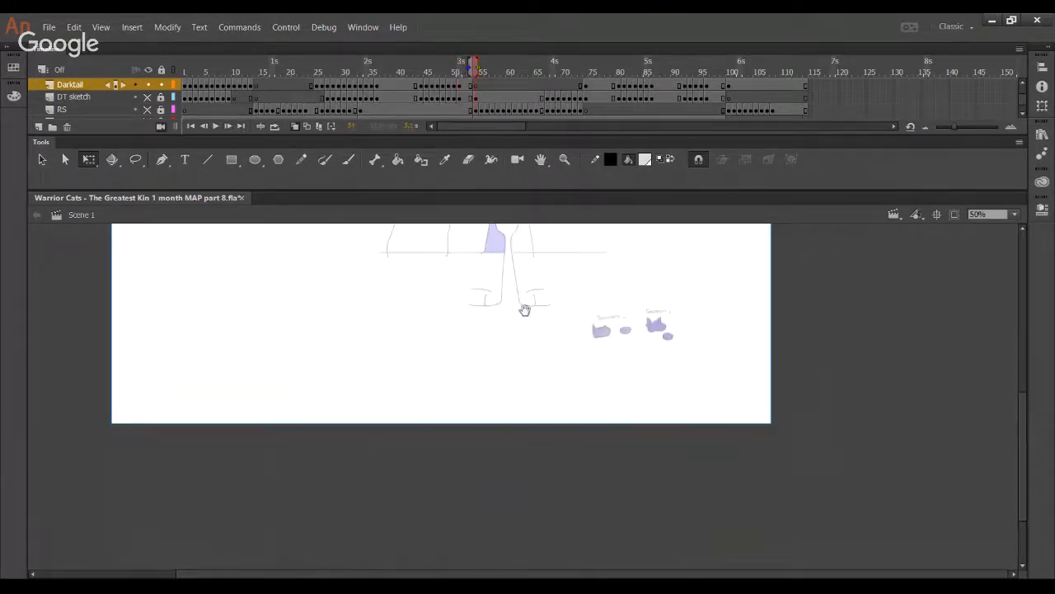
click(459, 66)
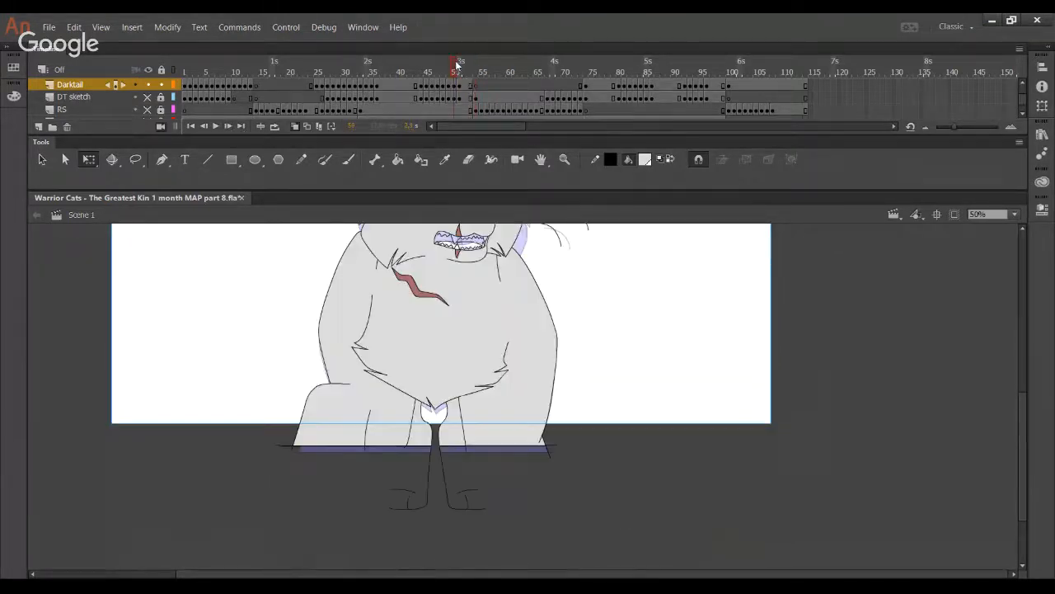
- Fill the remaining unfilled front leg below the cat's chest fur with light grey
click(301, 159)
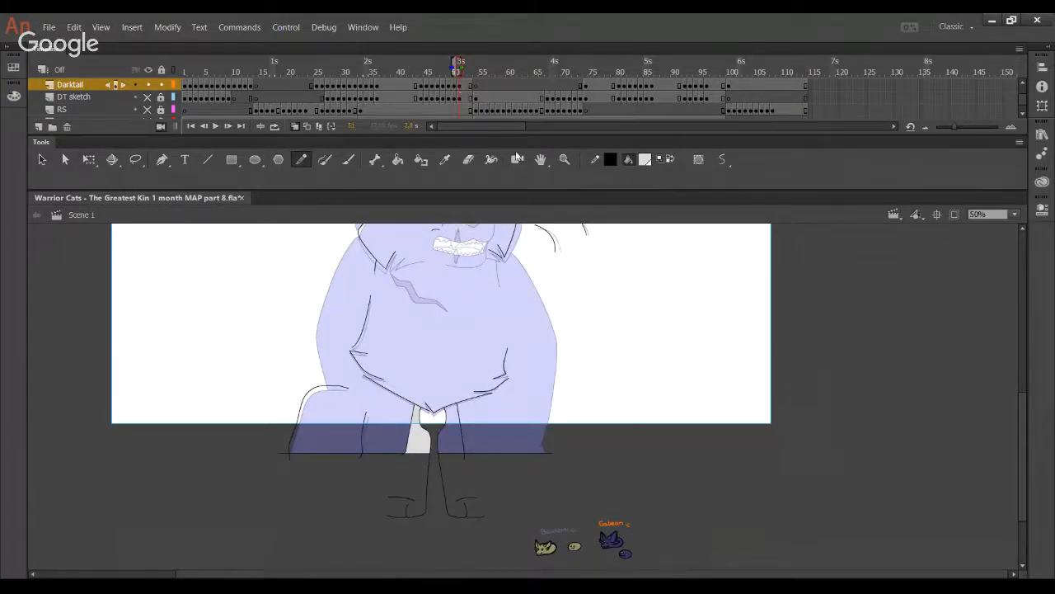
click(565, 159)
drag(328, 302, 571, 446)
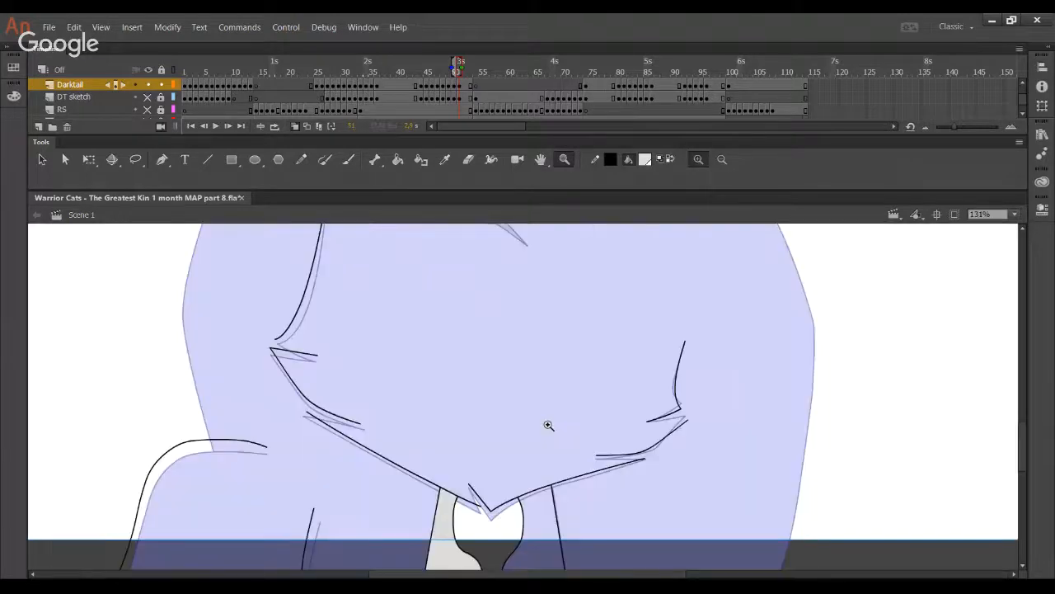
key(y)
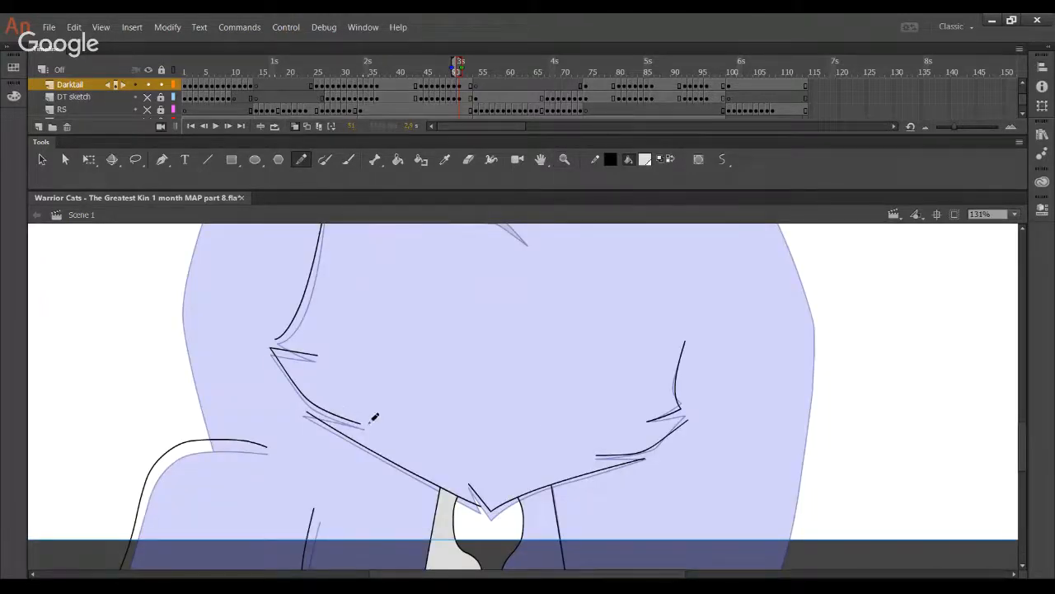
mouse_move(413, 442)
mouse_down()
mouse_move(360, 321)
mouse_move(362, 295)
mouse_up()
click(397, 159)
click(490, 391)
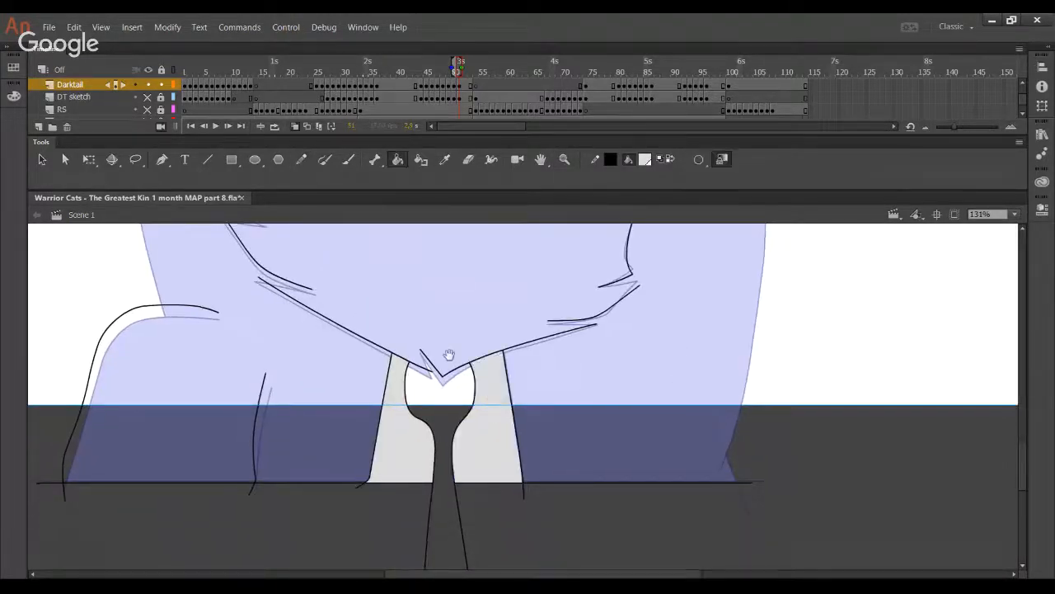
- Pencil short black strokes closing the gaps in the jagged chest fur tufts on both sides of the cat
drag(449, 354, 481, 431)
key(y)
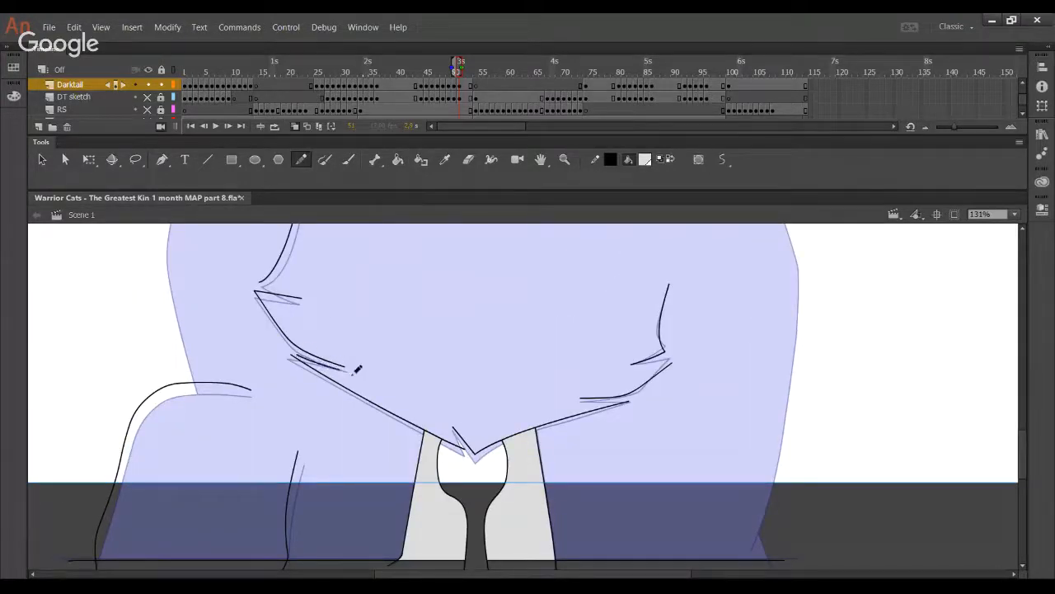
drag(300, 350, 345, 364)
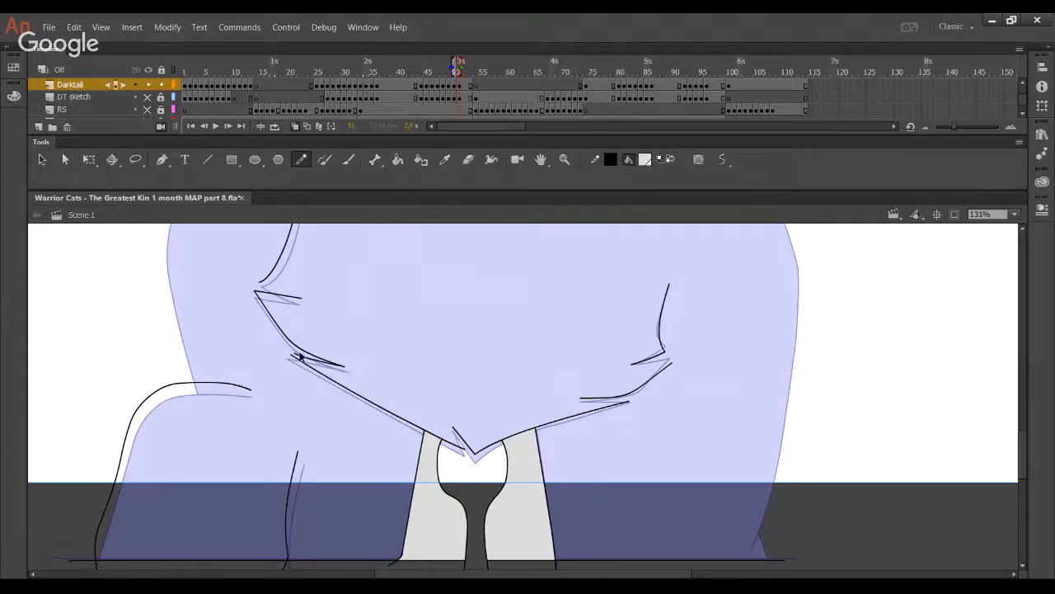
key(ctrl+z)
drag(262, 284, 301, 297)
drag(639, 365, 671, 360)
key(ctrl+z)
key(ctrl+z)
mouse_move(587, 400)
mouse_down()
mouse_move(626, 401)
mouse_move(581, 400)
mouse_up()
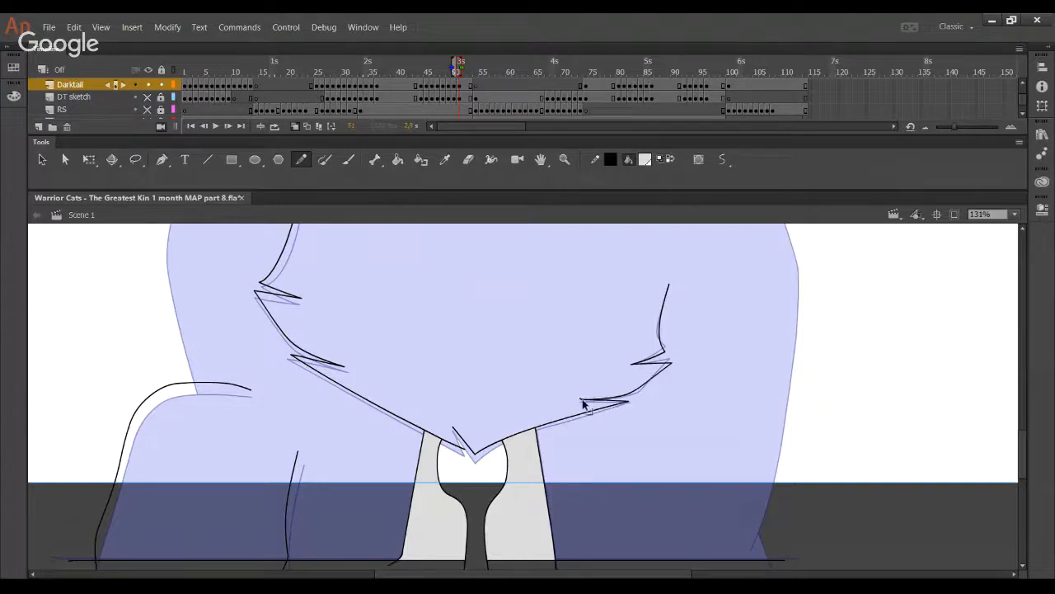
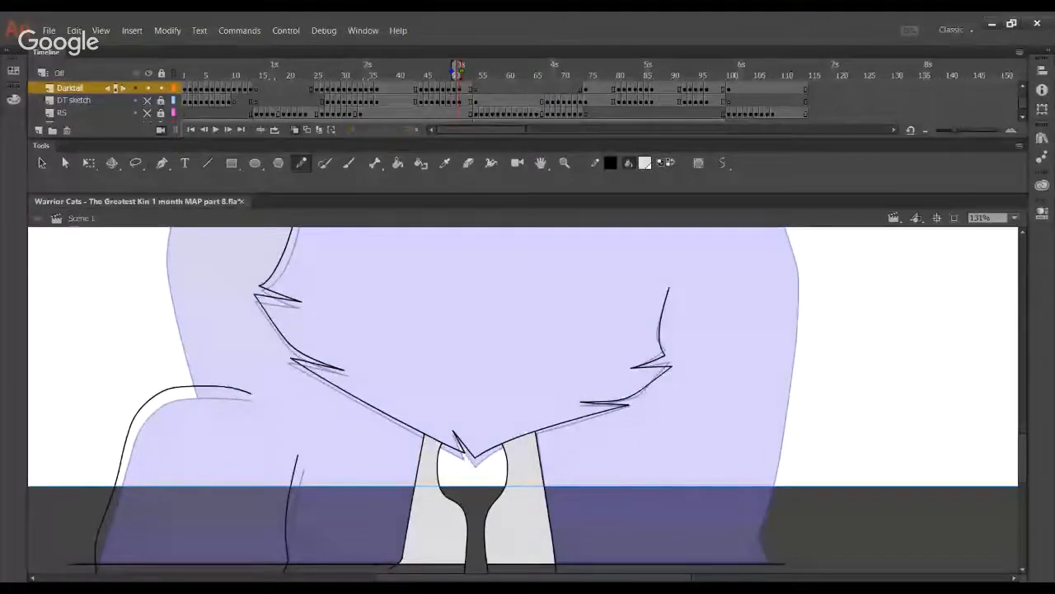
- Show the DT sketch layer and pencil the cat's outer body outline from the right cheek down over the shoulder
click(148, 100)
mouse_move(554, 261)
mouse_down()
mouse_move(542, 354)
mouse_move(404, 549)
mouse_up()
drag(568, 392, 527, 396)
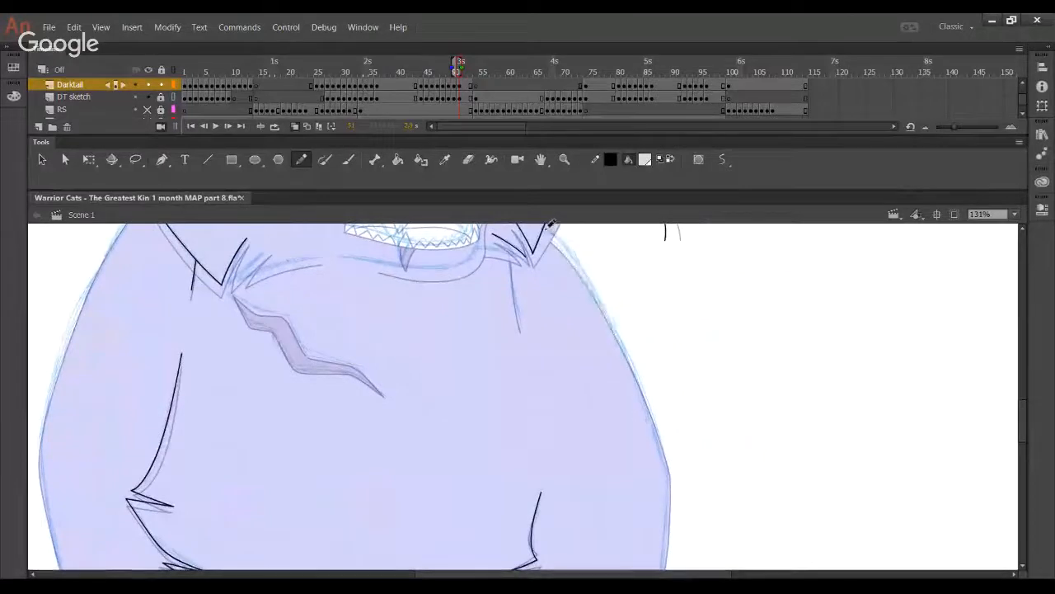
mouse_move(553, 231)
mouse_down()
mouse_move(586, 268)
mouse_move(665, 426)
mouse_move(676, 464)
mouse_move(656, 569)
mouse_up()
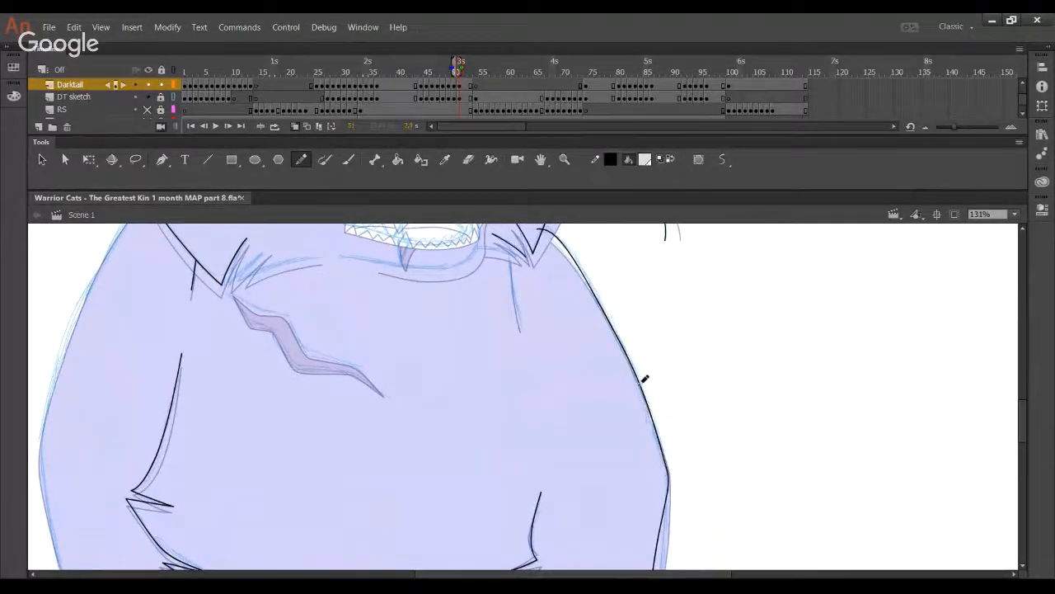
drag(639, 383, 636, 377)
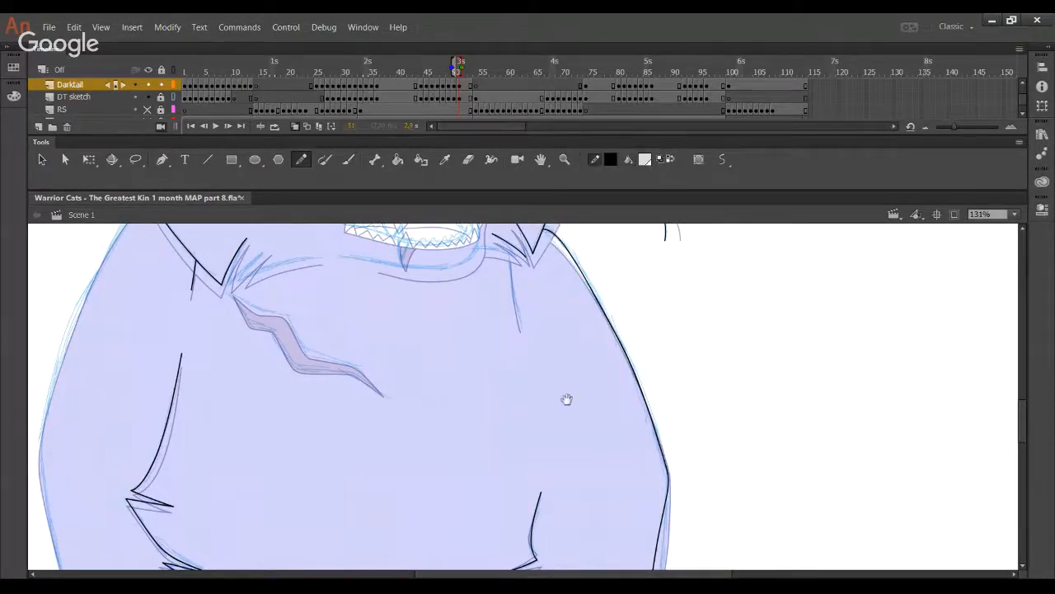
- Extend the right body outline down the flank to the lower leg and bend the line to follow the sketch
scroll(575, 349, down, 8)
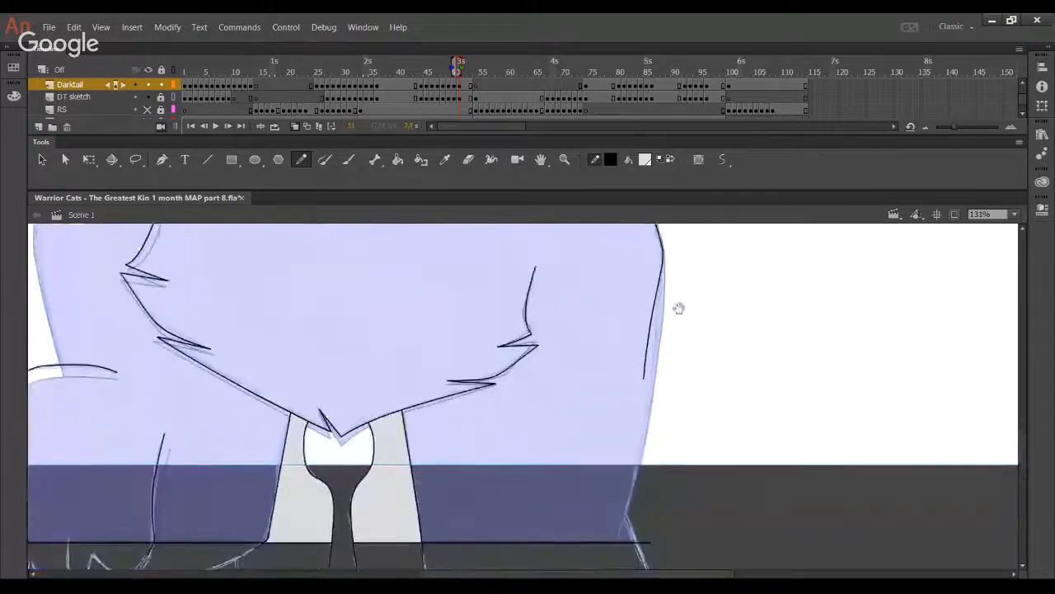
drag(641, 331, 613, 484)
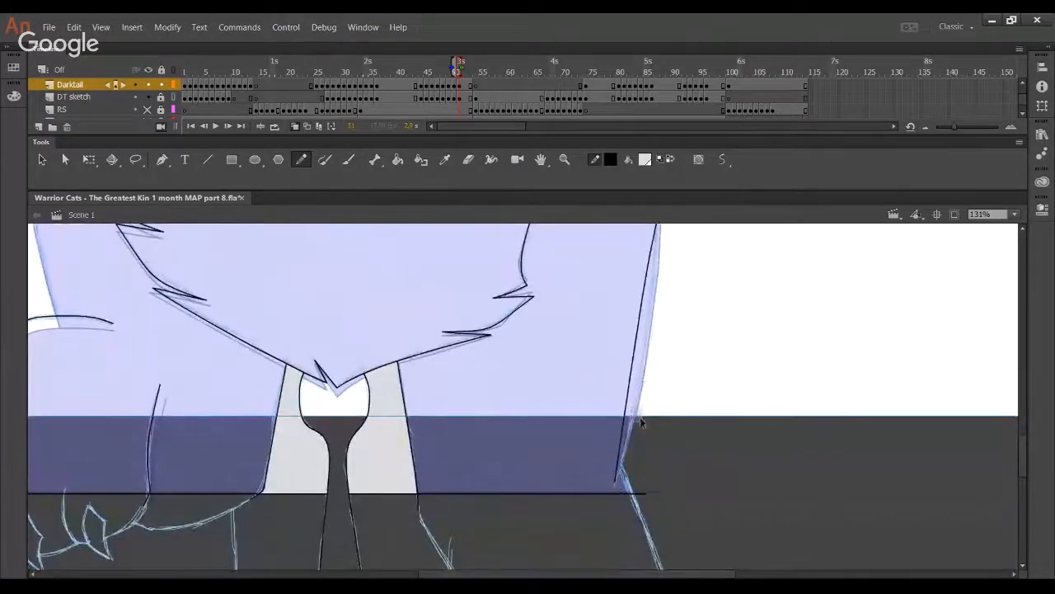
drag(630, 383, 630, 451)
key(space)
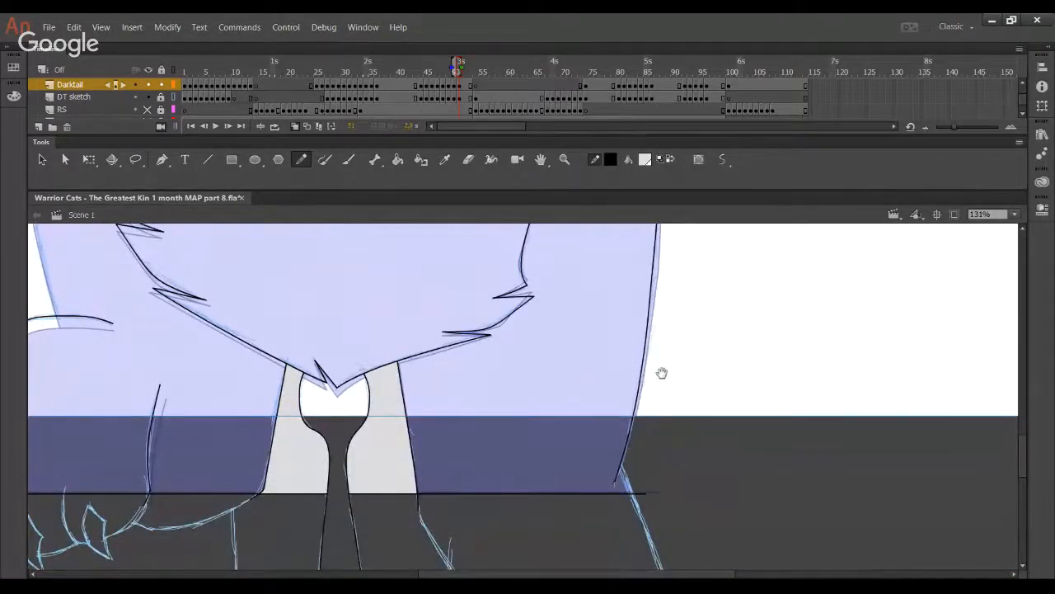
drag(661, 373, 643, 464)
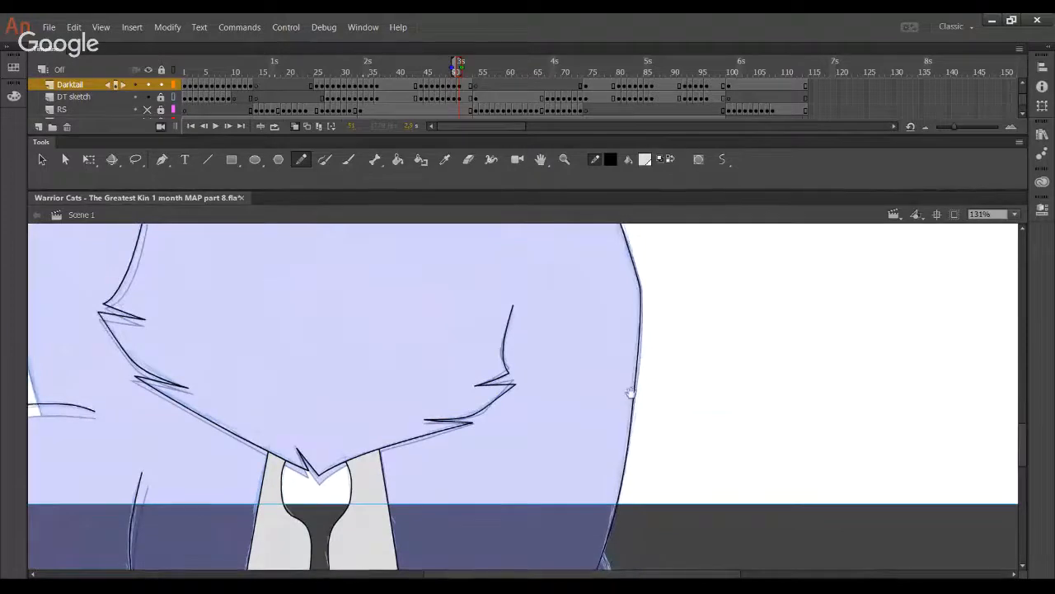
drag(635, 368, 632, 372)
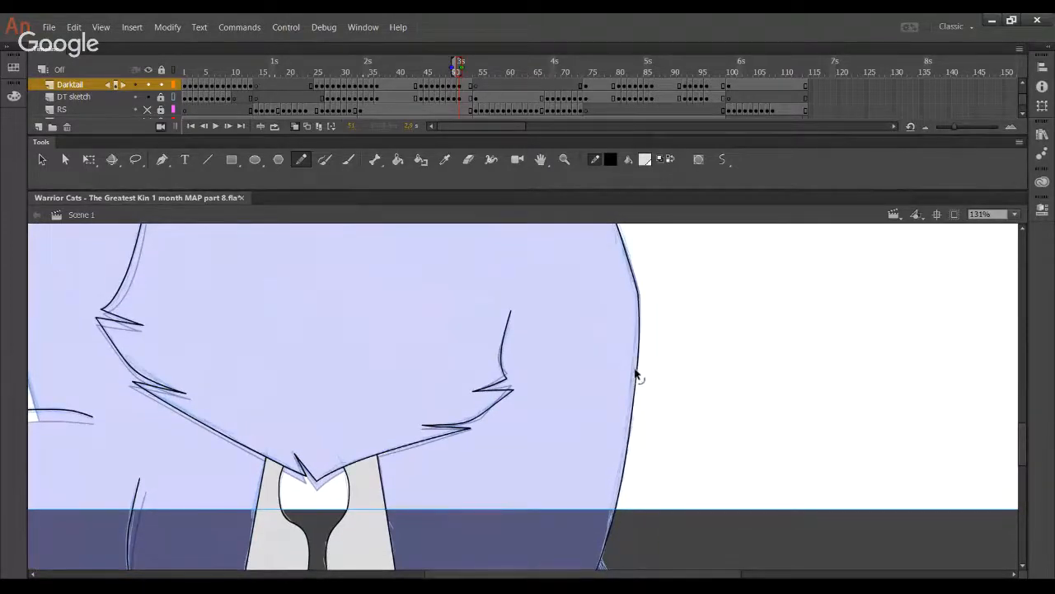
scroll(585, 354, down, 4)
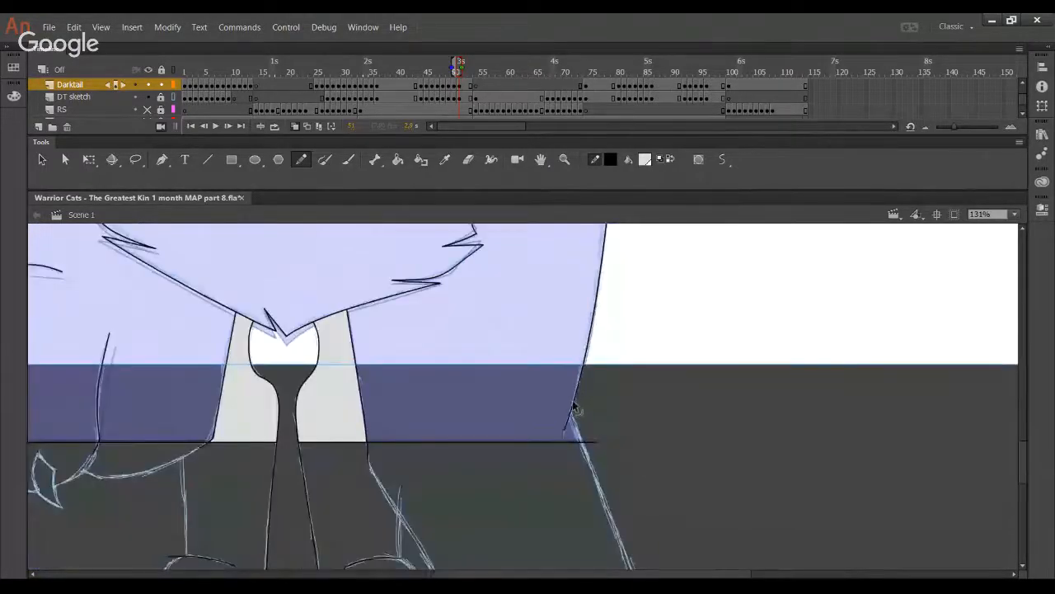
- Pencil the outer edge where the right flank meets the lower leg and delete the overshooting piece above the joint
drag(592, 461, 555, 379)
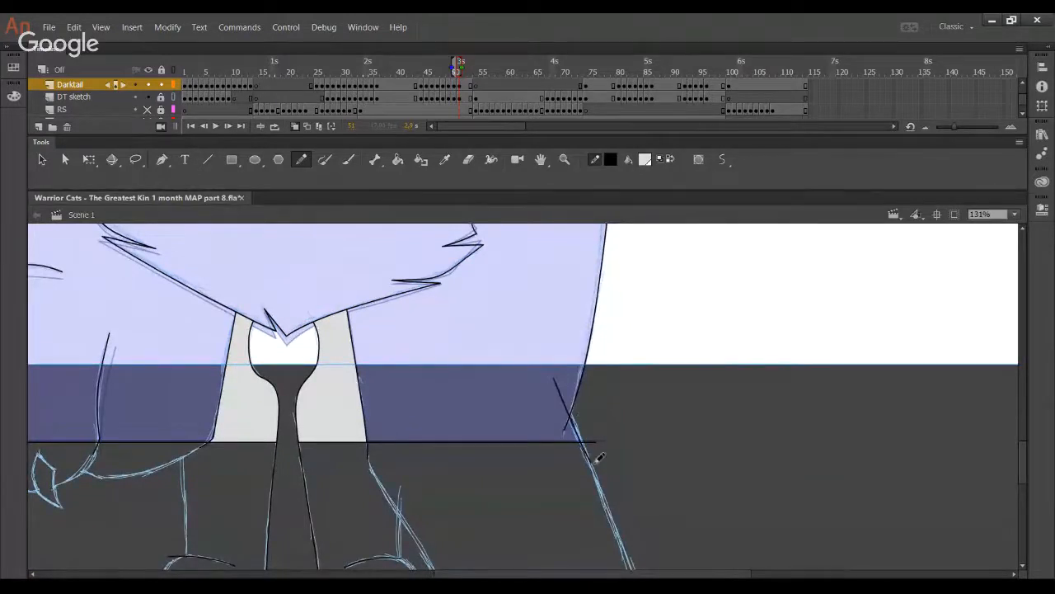
key(ctrl+z)
drag(596, 483, 555, 381)
ctrl+click(565, 403)
key(Delete)
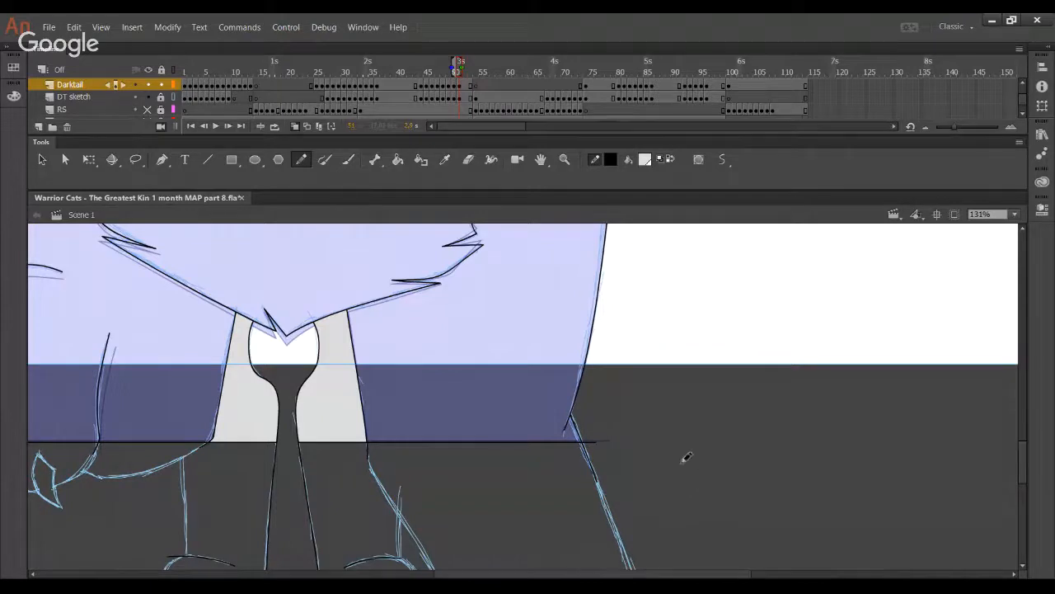
- Pencil the left body outline from the cheek down to the haunch, trimming the end that overshoots the haunch curve
scroll(412, 417, up, 10)
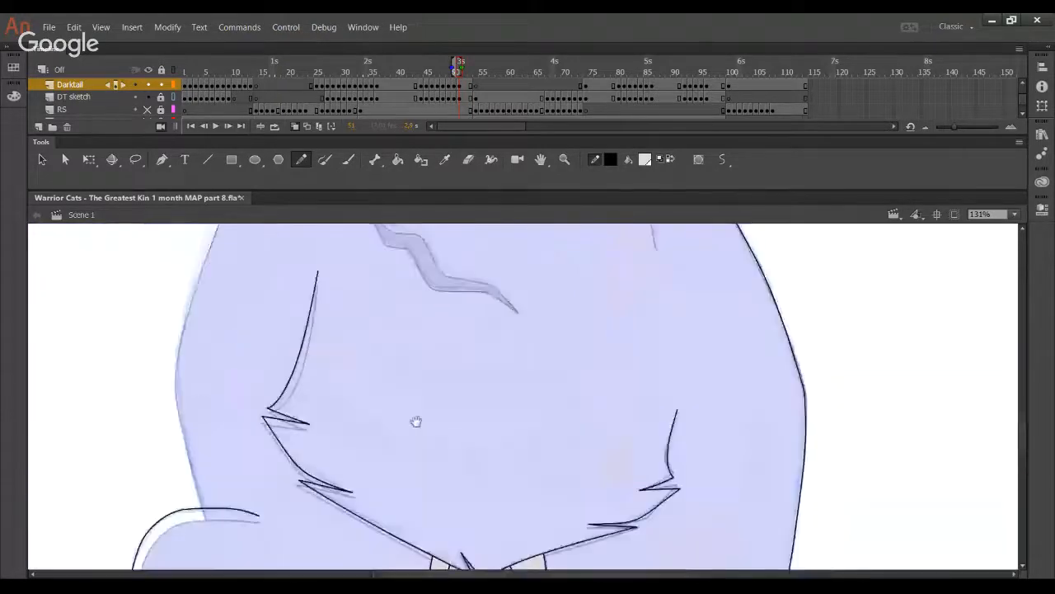
drag(399, 363, 375, 302)
drag(313, 341, 320, 398)
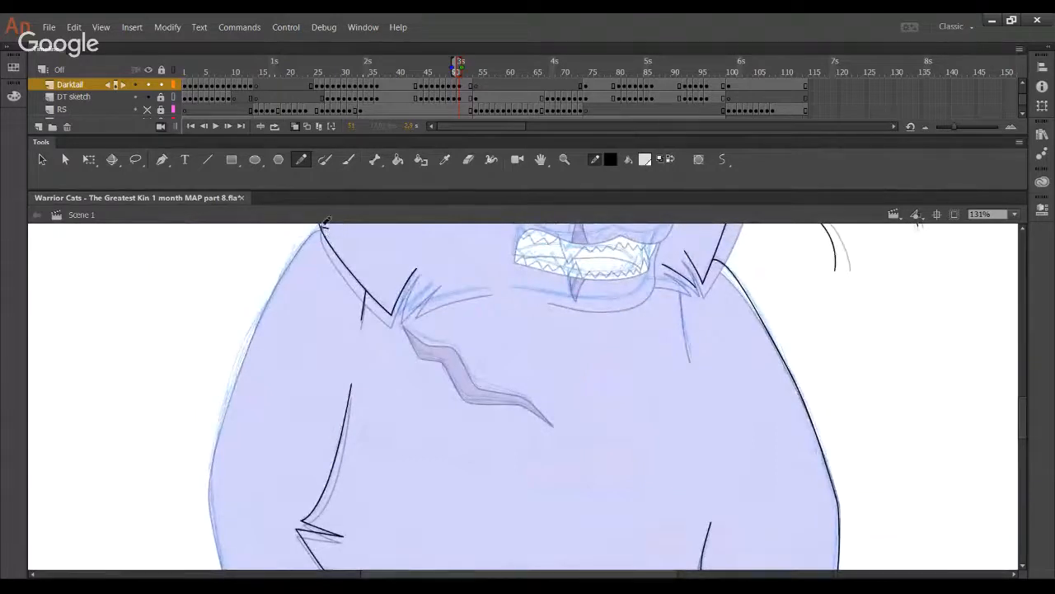
mouse_move(303, 243)
mouse_down()
mouse_move(231, 384)
mouse_move(210, 484)
mouse_move(224, 560)
mouse_up()
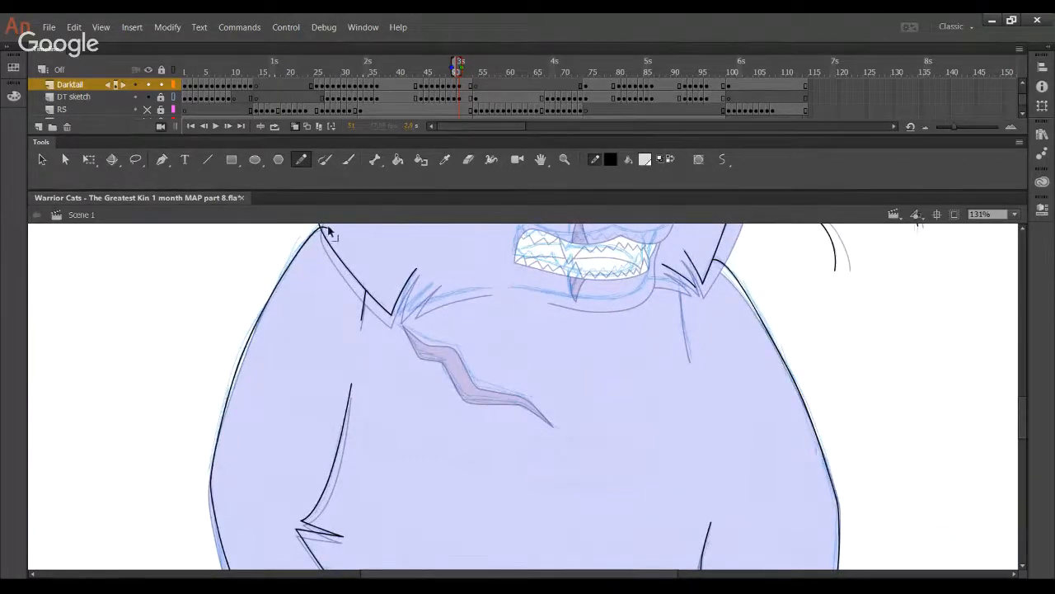
scroll(259, 471, down, 8)
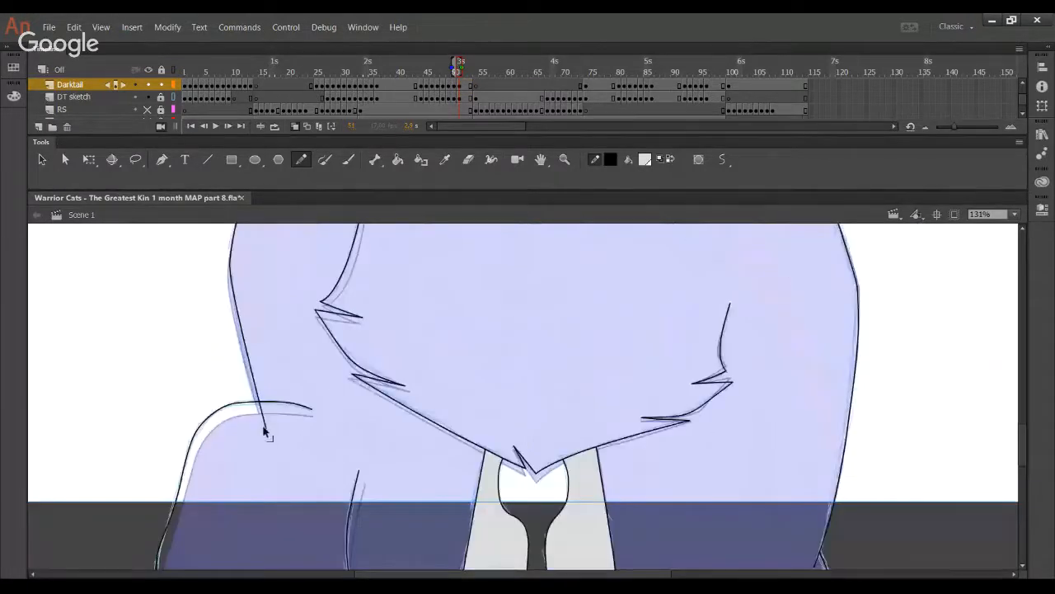
drag(264, 428, 261, 426)
drag(248, 361, 246, 366)
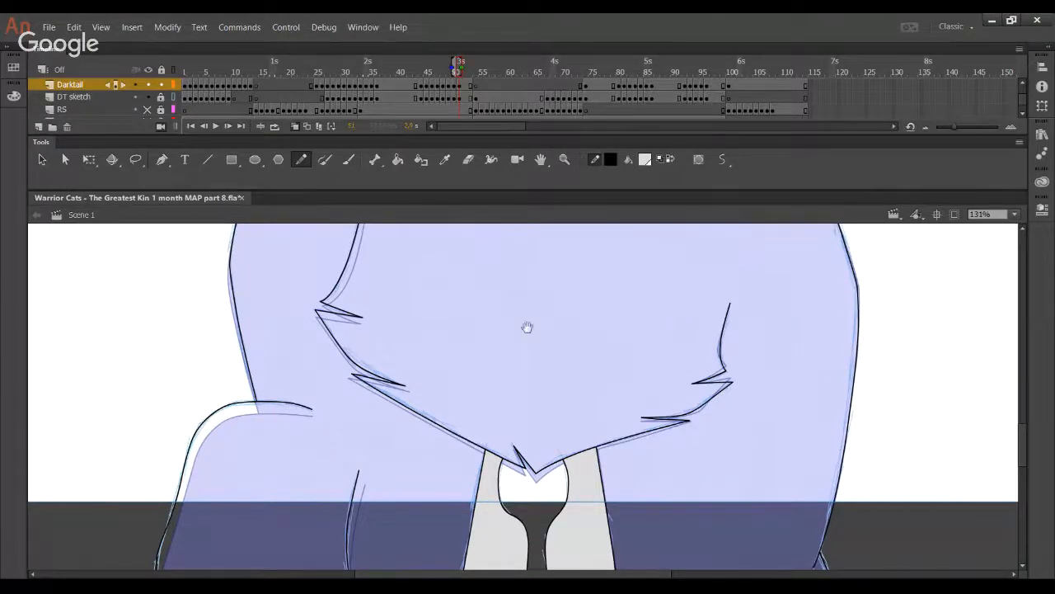
- Pencil the upper edge of the zigzag chest scar and bend its curves, checking the line against the DT sketch layer
scroll(527, 327, up, 8)
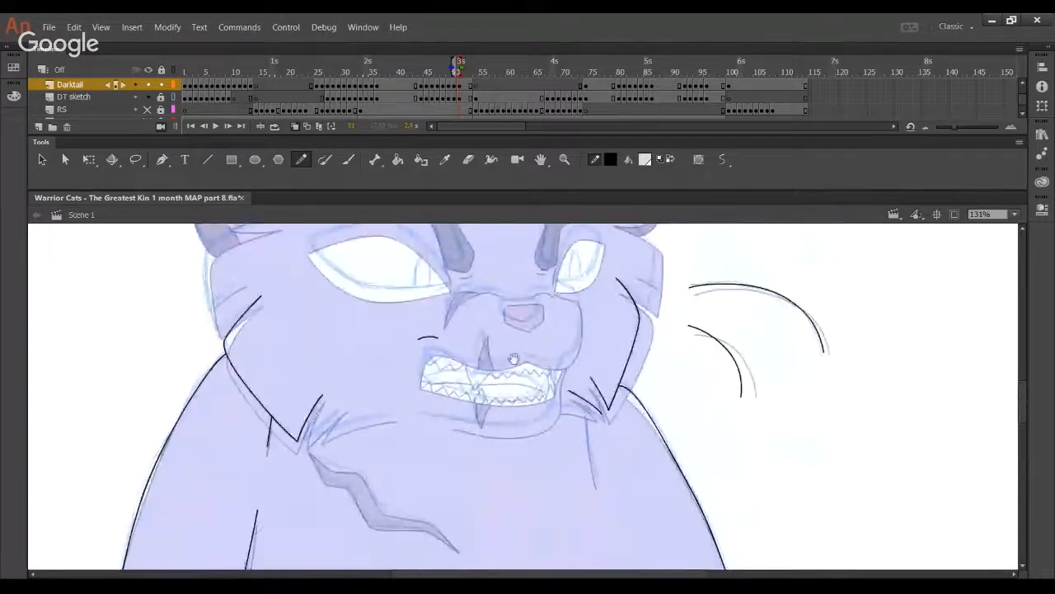
click(565, 159)
drag(274, 422, 521, 558)
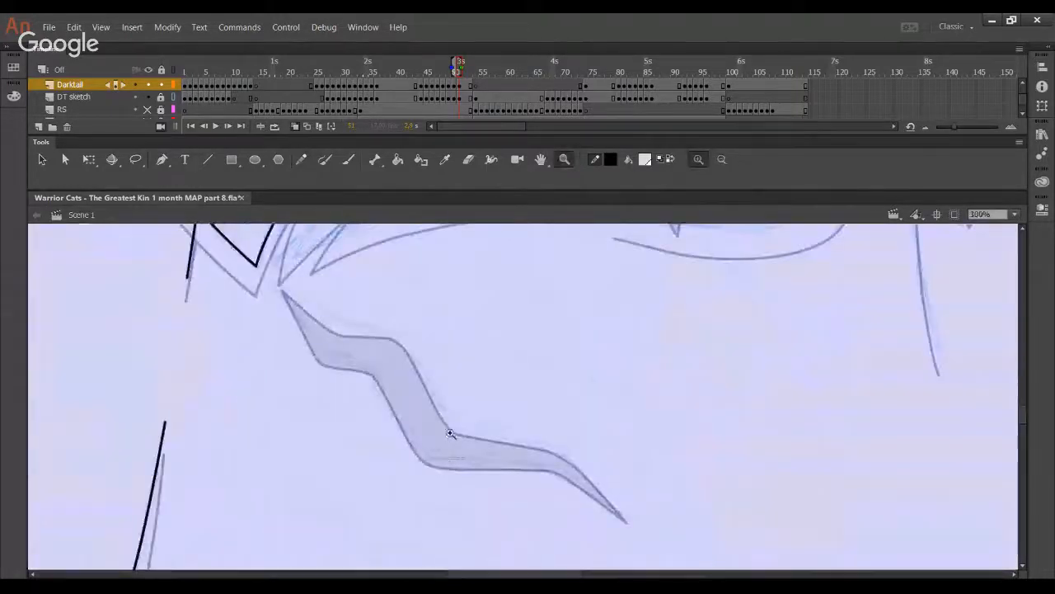
click(301, 160)
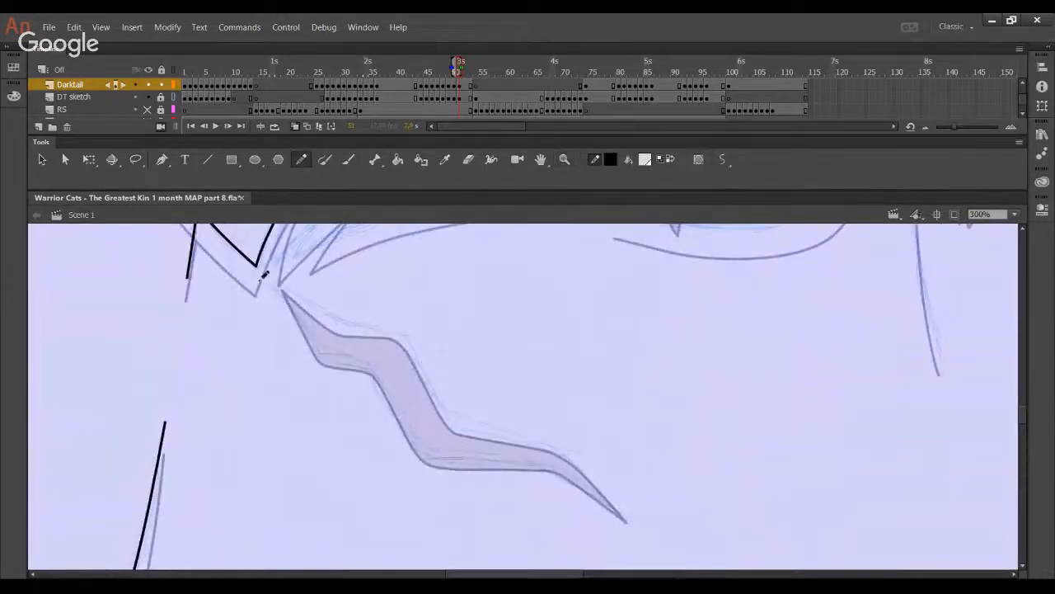
mouse_move(253, 277)
mouse_down()
mouse_move(345, 322)
mouse_move(412, 330)
mouse_move(451, 417)
mouse_move(561, 451)
mouse_move(660, 567)
mouse_up()
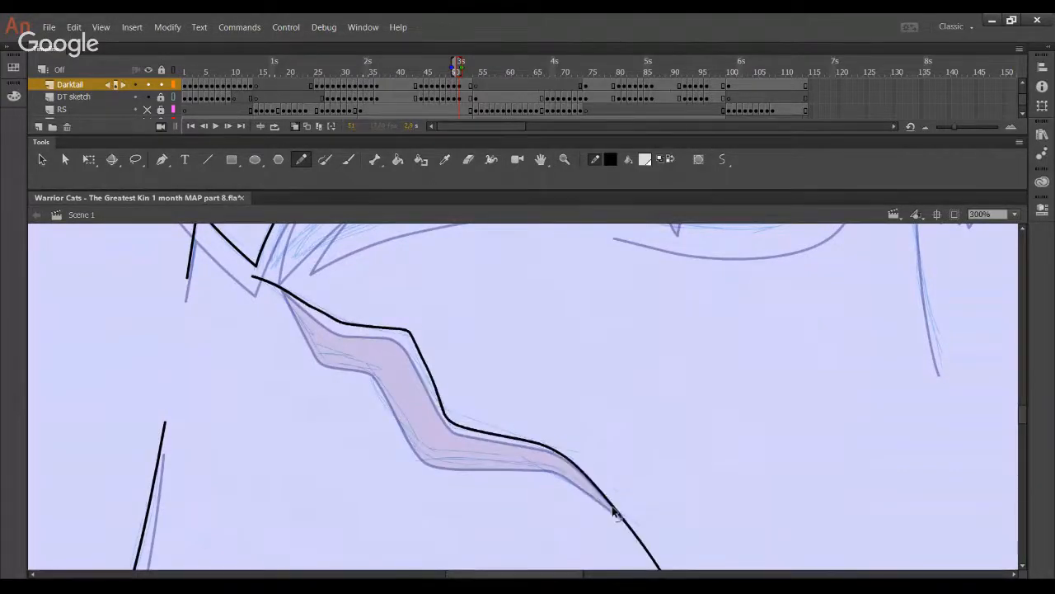
drag(609, 509, 606, 512)
drag(566, 463, 560, 453)
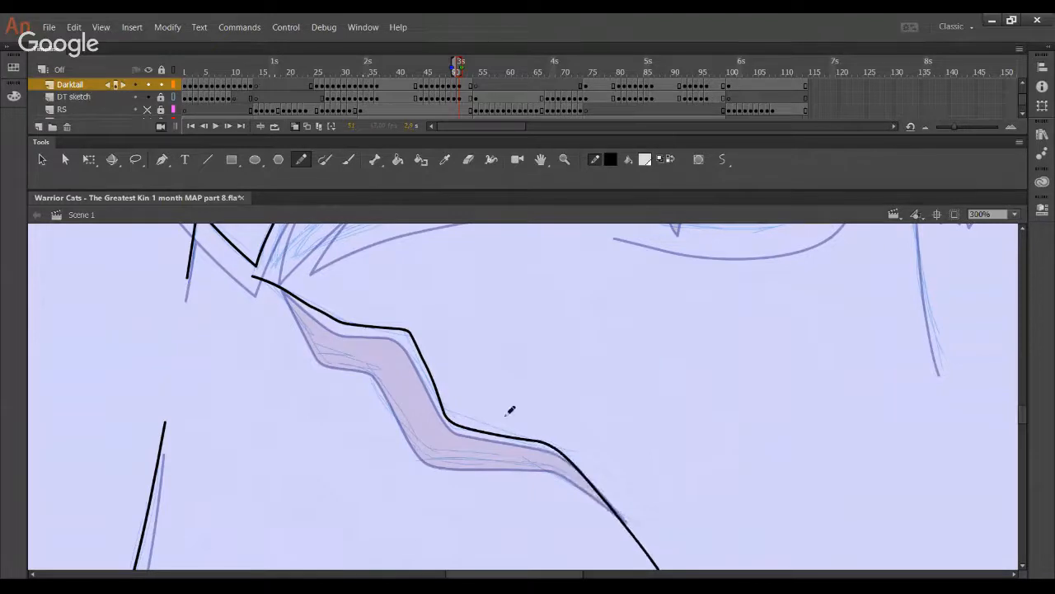
mouse_move(437, 384)
mouse_down()
mouse_move(418, 346)
mouse_move(435, 383)
mouse_up()
click(148, 96)
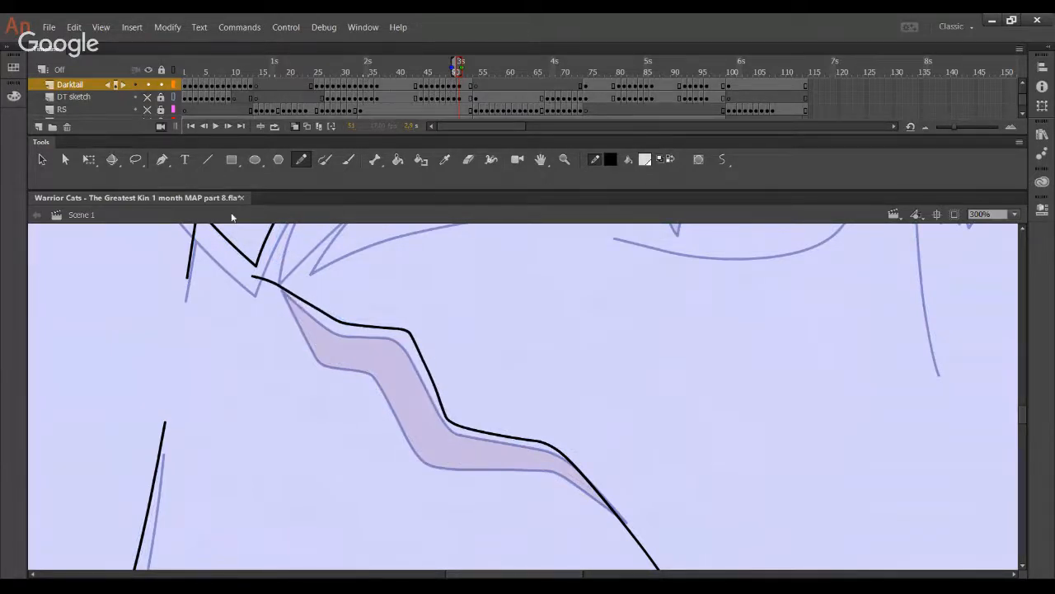
click(148, 97)
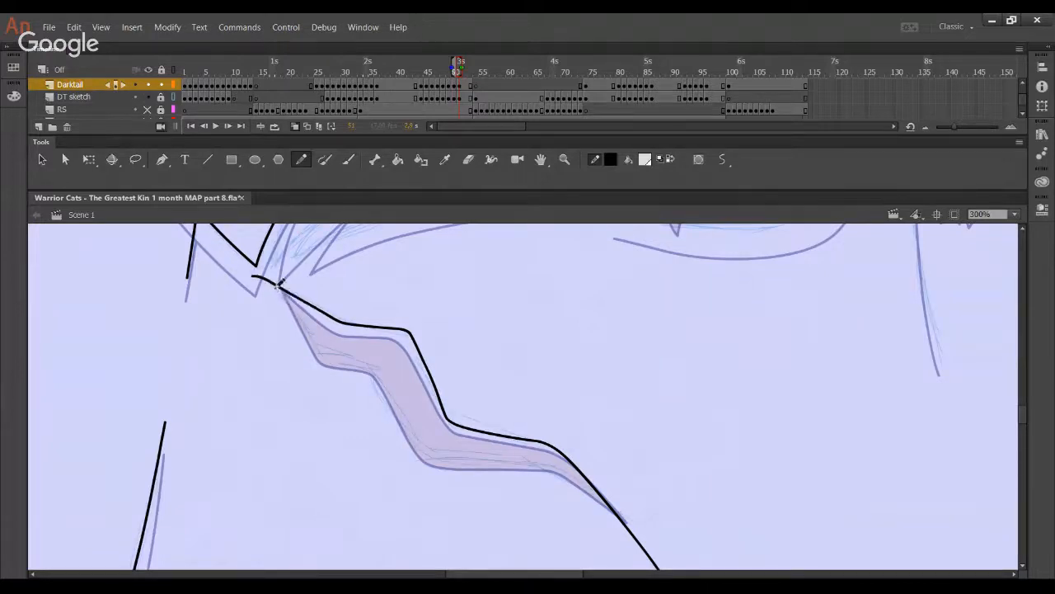
- Pencil the lower edge of the chest scar to close the shape and delete the stray line ends at both tips
mouse_move(275, 284)
mouse_down()
mouse_move(324, 351)
mouse_move(370, 365)
mouse_up()
key(ctrl+z)
mouse_move(262, 272)
mouse_down()
mouse_move(329, 348)
mouse_move(375, 359)
mouse_move(431, 451)
mouse_move(519, 459)
mouse_move(601, 490)
mouse_move(619, 512)
mouse_up()
ctrl+click(620, 516)
key(Delete)
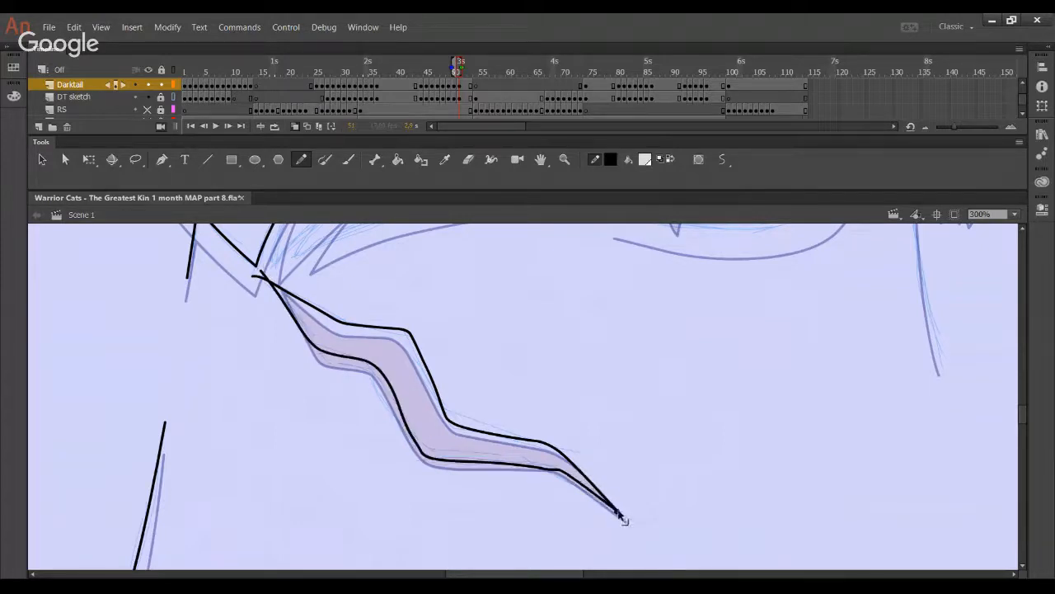
drag(544, 471, 566, 477)
ctrl+click(259, 277)
key(Delete)
ctrl+click(264, 274)
key(Delete)
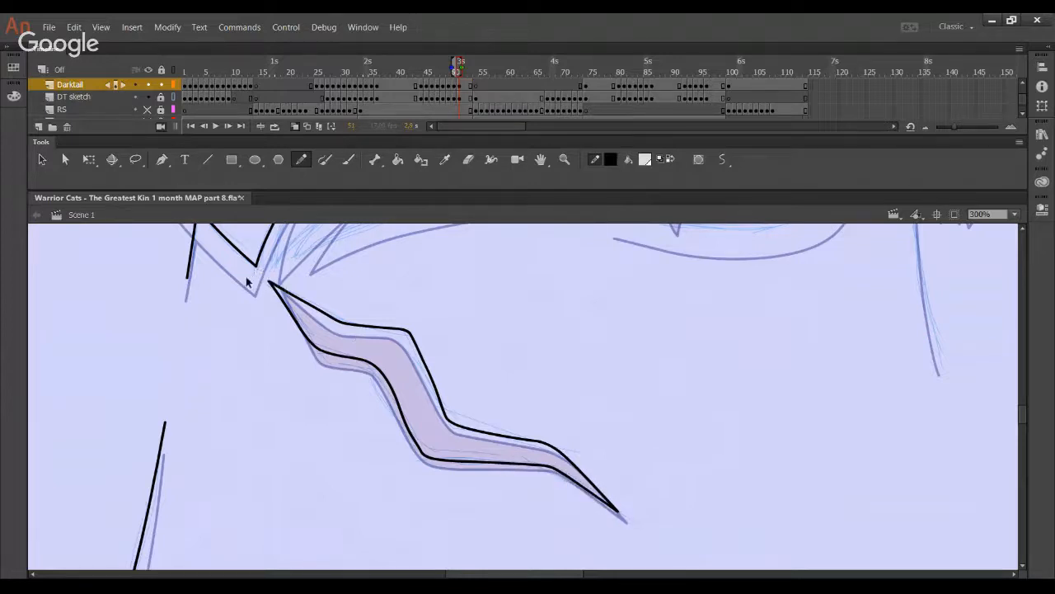
- Fill the outlined chest scar with reddish brown
drag(365, 351, 356, 375)
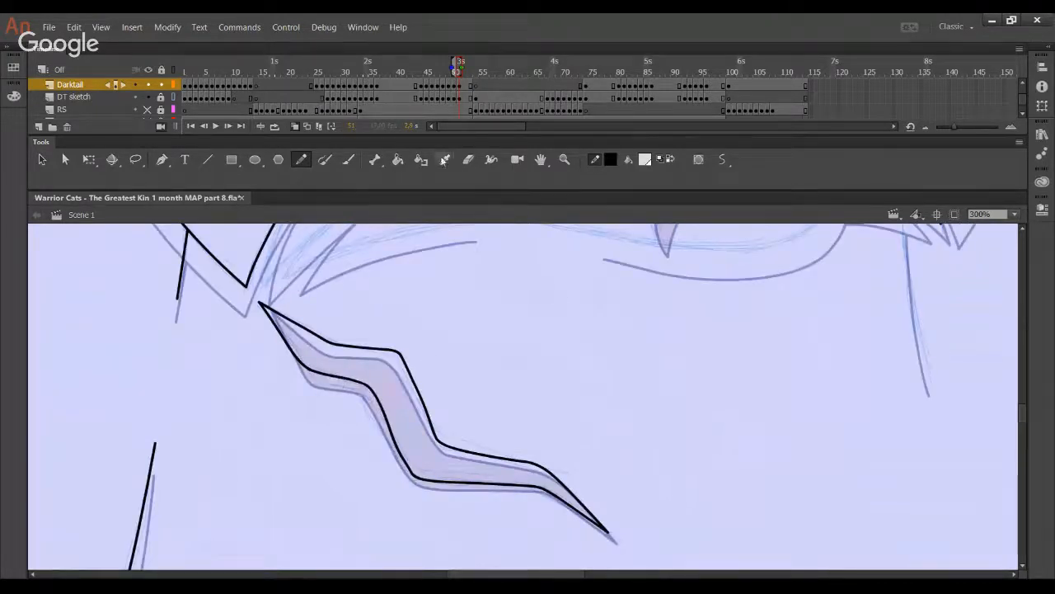
key(k)
click(647, 165)
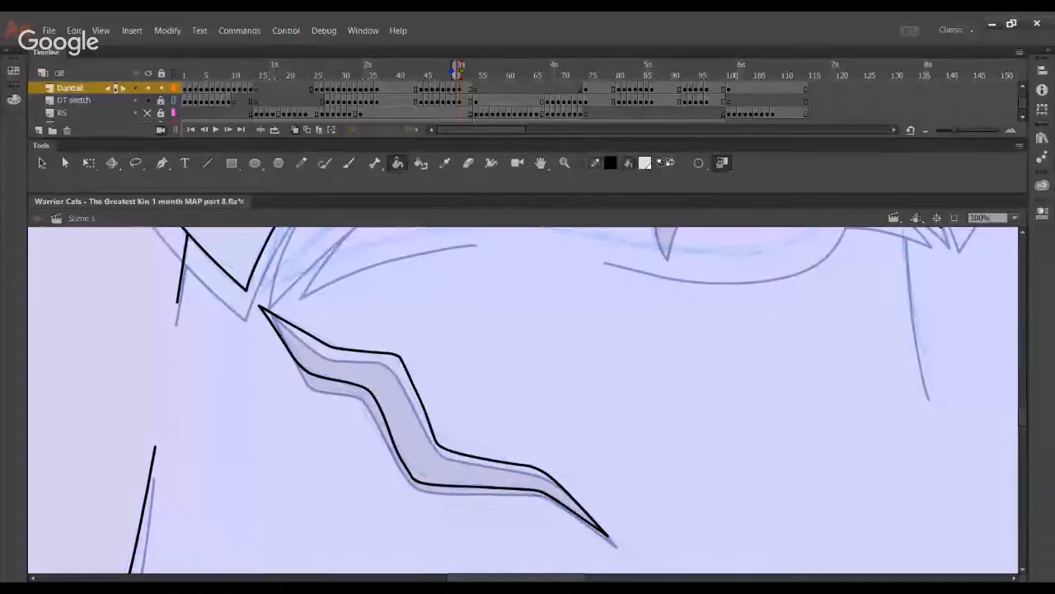
click(658, 322)
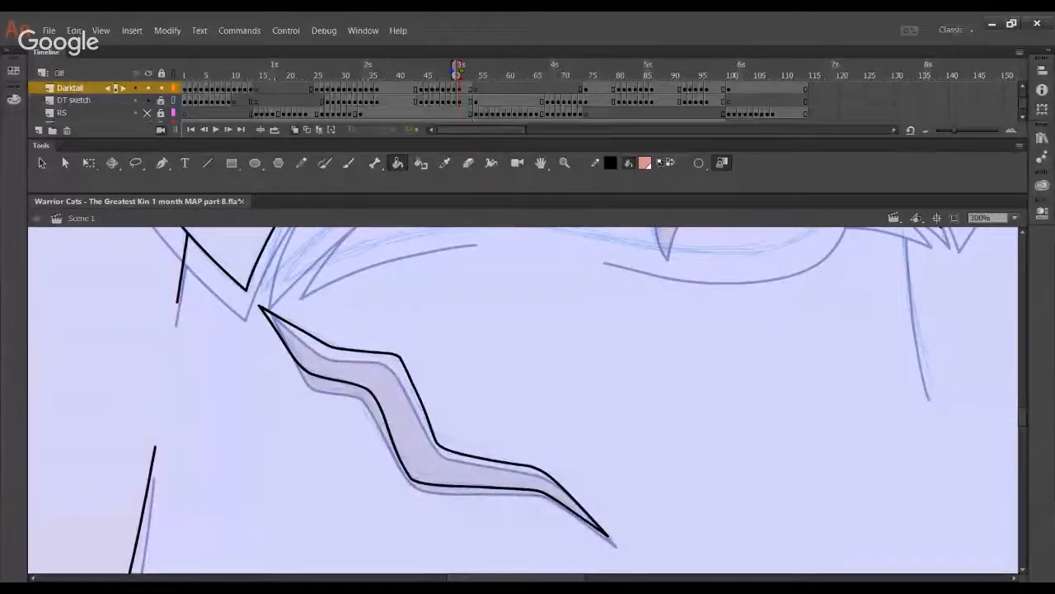
click(444, 446)
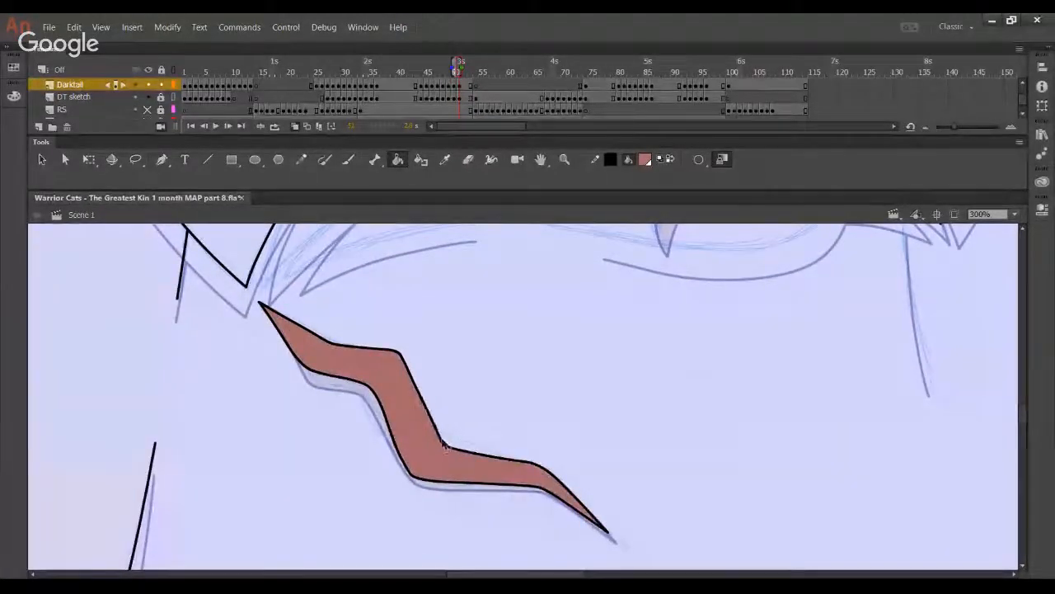
- Pencil the curved jaw line above the scar and a short fur tuft stroke beside the left cheek point
click(301, 159)
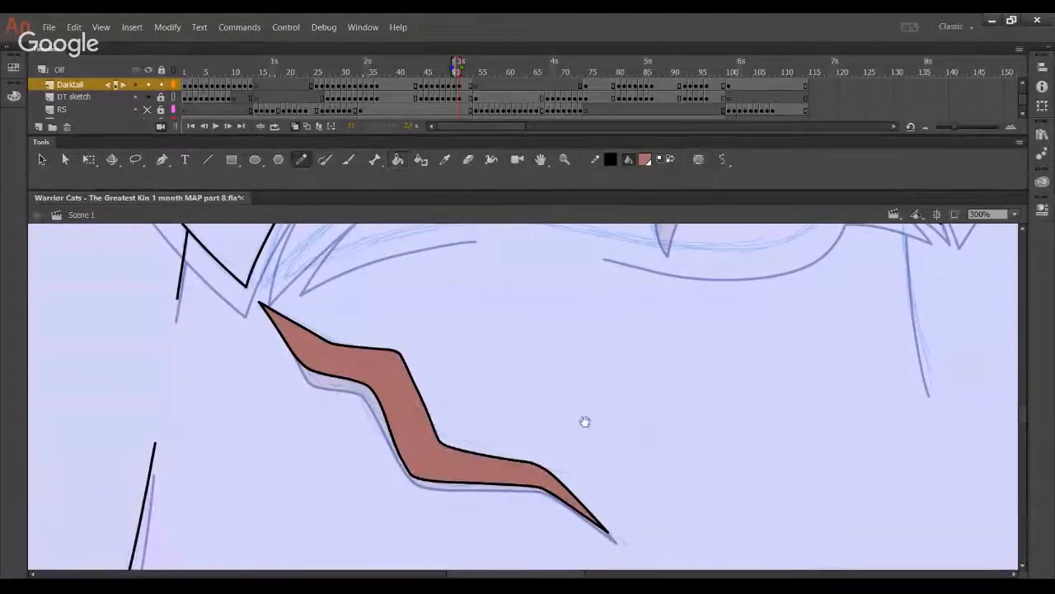
drag(585, 421, 523, 565)
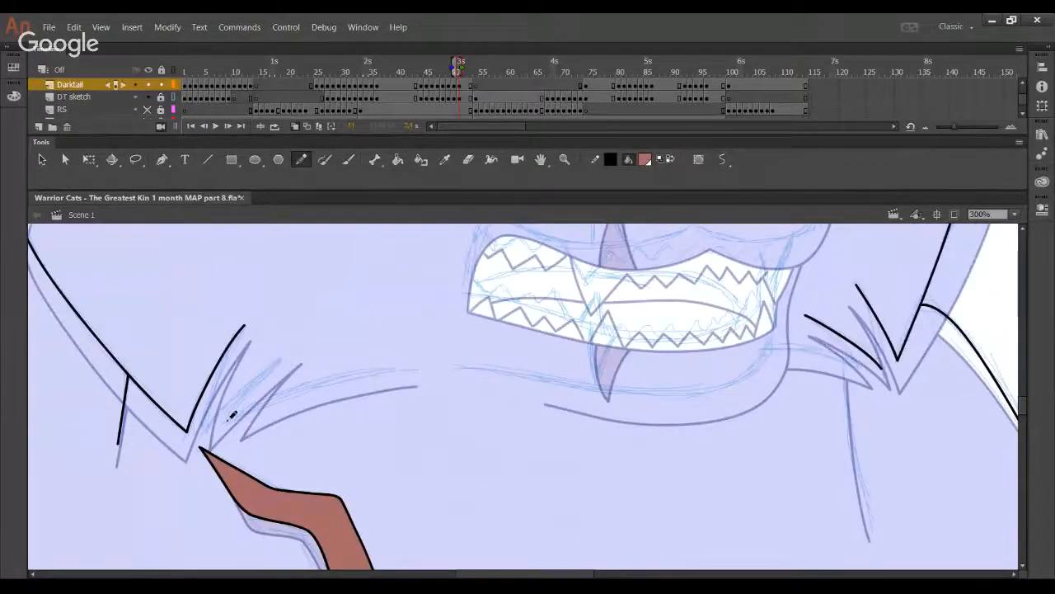
mouse_move(228, 419)
mouse_down()
mouse_move(391, 364)
mouse_move(418, 370)
mouse_move(383, 370)
mouse_up()
drag(283, 395, 289, 393)
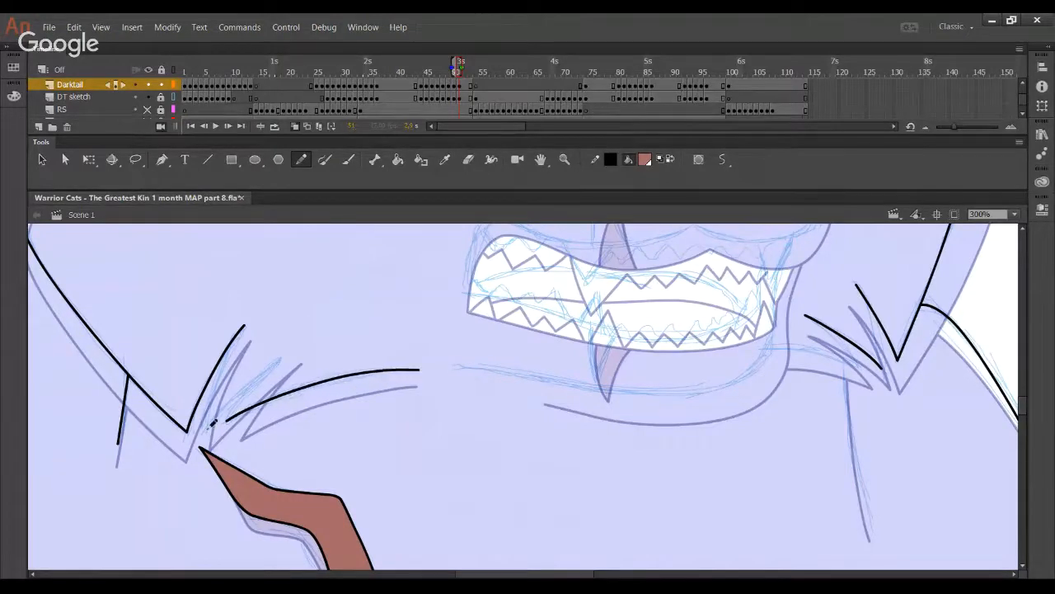
drag(205, 429, 263, 362)
key(ctrl+z)
drag(205, 428, 280, 357)
- Pencil the right side of the muzzle outline, from beside the inner eye around to the upper lip
drag(697, 412, 521, 448)
drag(601, 286, 595, 437)
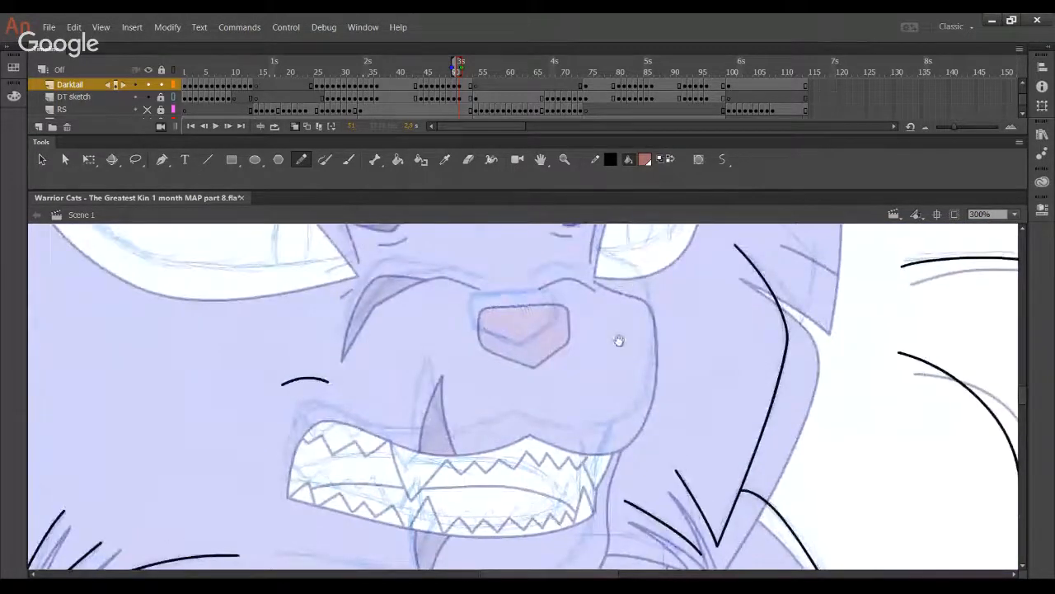
drag(619, 341, 612, 384)
mouse_move(593, 284)
mouse_down()
mouse_move(628, 310)
mouse_move(644, 374)
mouse_move(634, 430)
mouse_move(615, 459)
mouse_move(525, 456)
mouse_move(490, 436)
mouse_move(577, 468)
mouse_move(608, 468)
mouse_move(645, 399)
mouse_move(648, 342)
mouse_move(644, 318)
mouse_move(554, 252)
mouse_up()
key(ctrl+z)
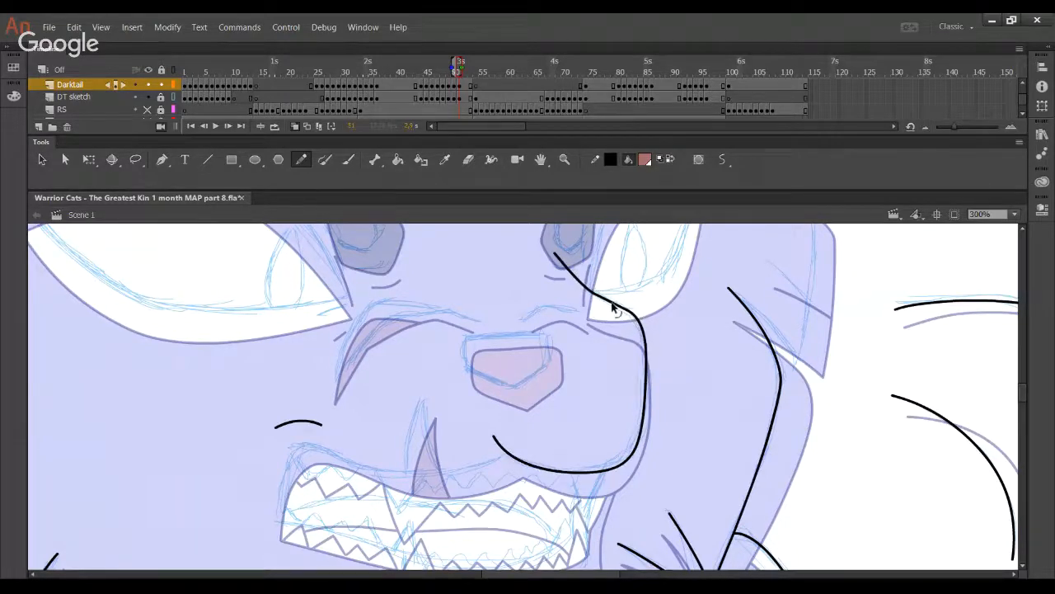
key(ctrl+z)
key(ctrl+y)
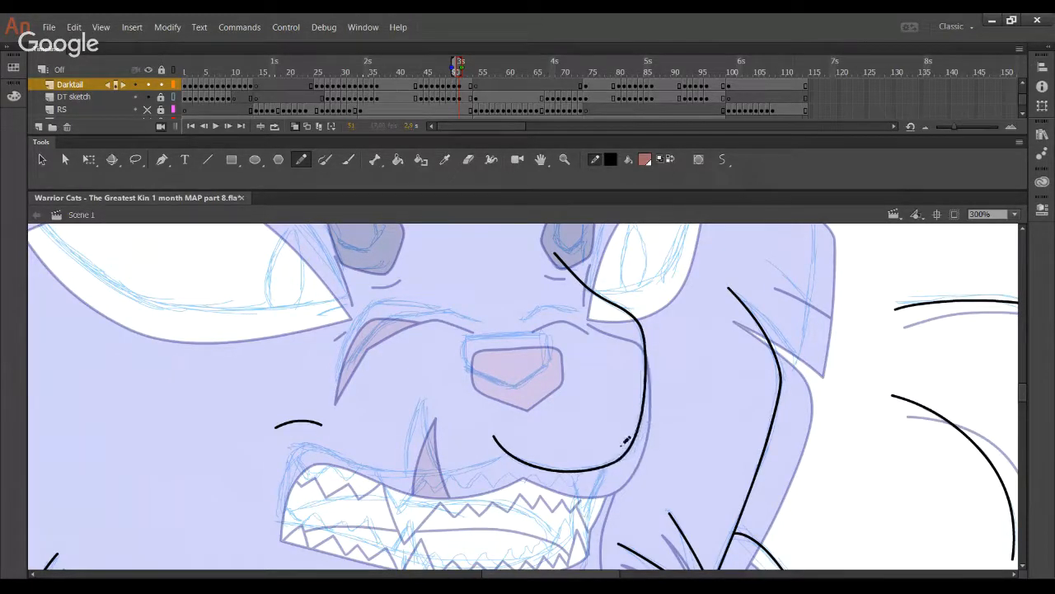
- Pencil the upper lip line from the muzzle's centre around the left mouth corner, trimming the crossing ends at the centre
scroll(479, 476, down, 1)
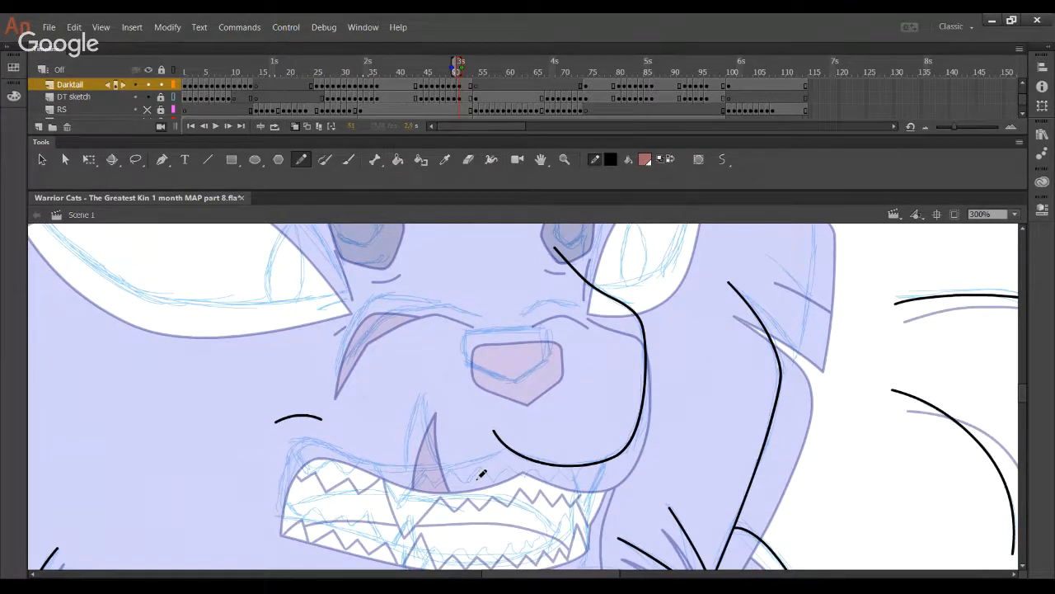
drag(439, 489, 443, 377)
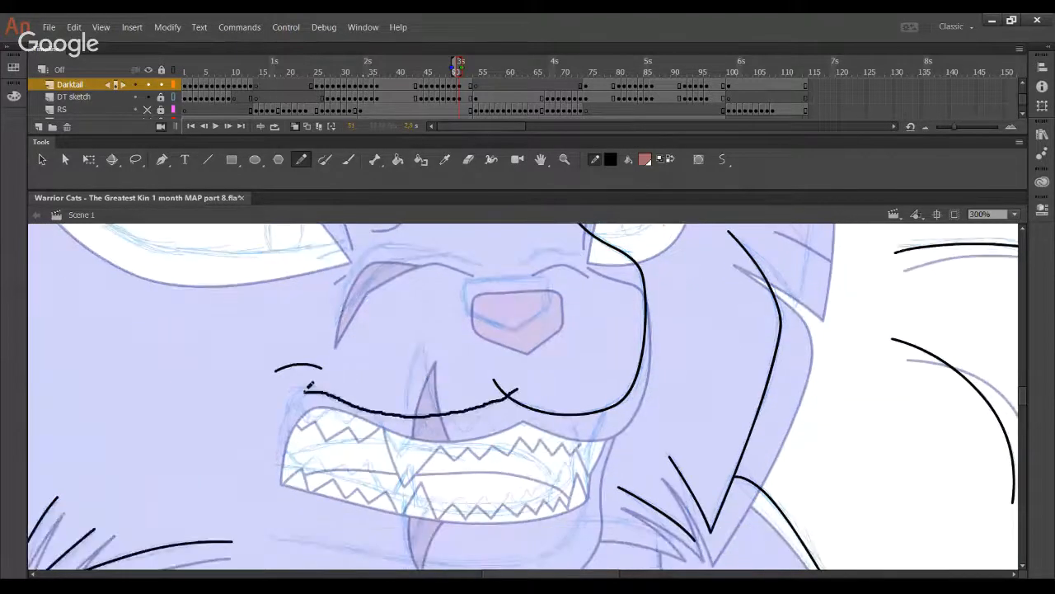
drag(515, 389, 260, 551)
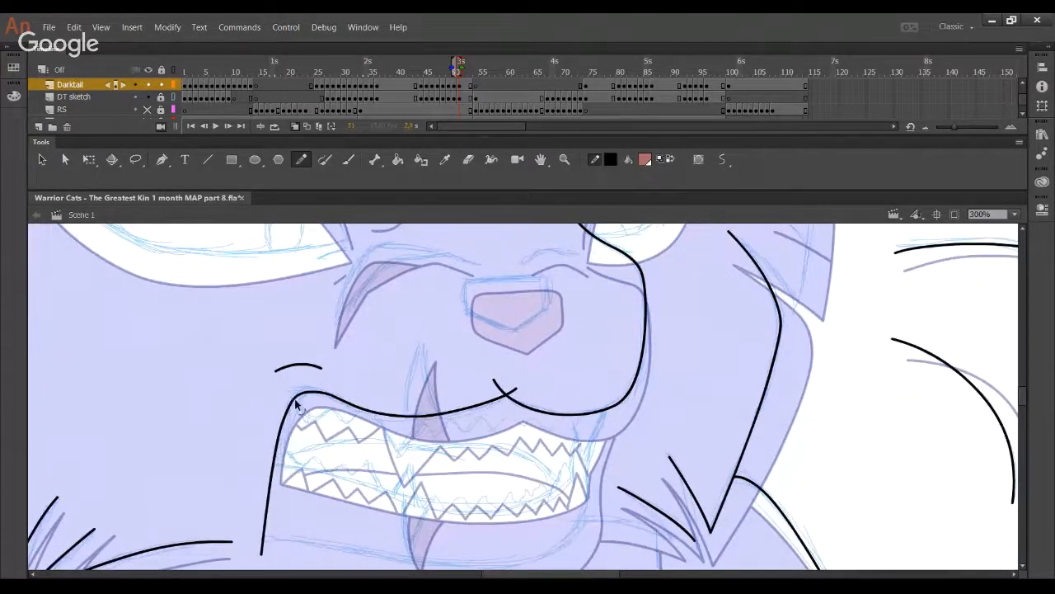
drag(295, 402, 304, 390)
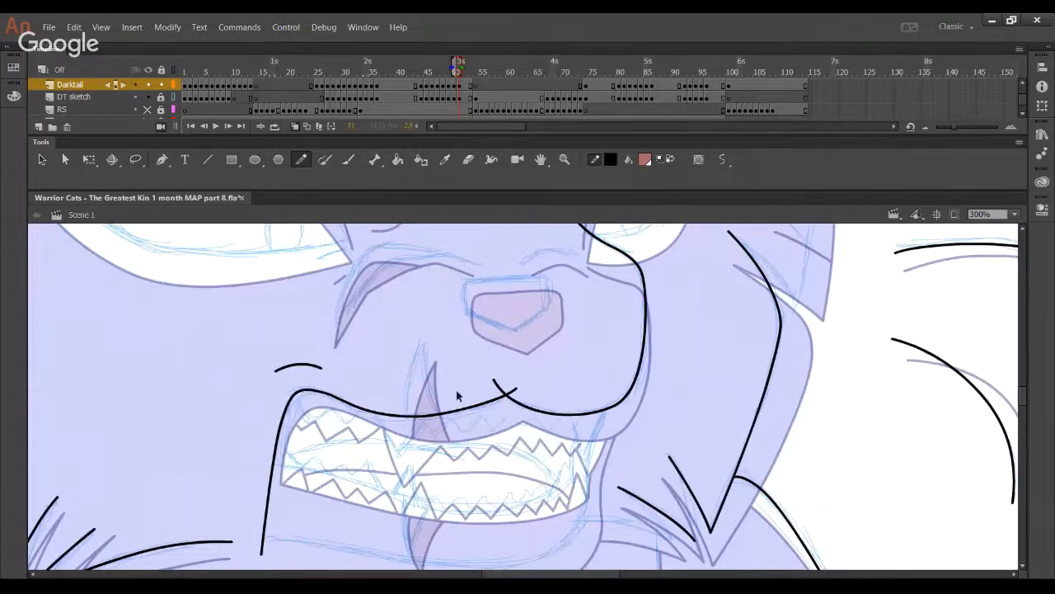
ctrl+click(512, 392)
key(Delete)
ctrl+click(501, 390)
key(Delete)
- Pencil the lower edge of the mouth opening and delete the overshooting line ends at the left mouth corner
drag(432, 416, 469, 383)
mouse_move(216, 424)
mouse_down()
mouse_move(358, 457)
mouse_move(494, 469)
mouse_move(544, 440)
mouse_move(521, 459)
mouse_up()
key(ctrl+z)
drag(465, 478, 465, 475)
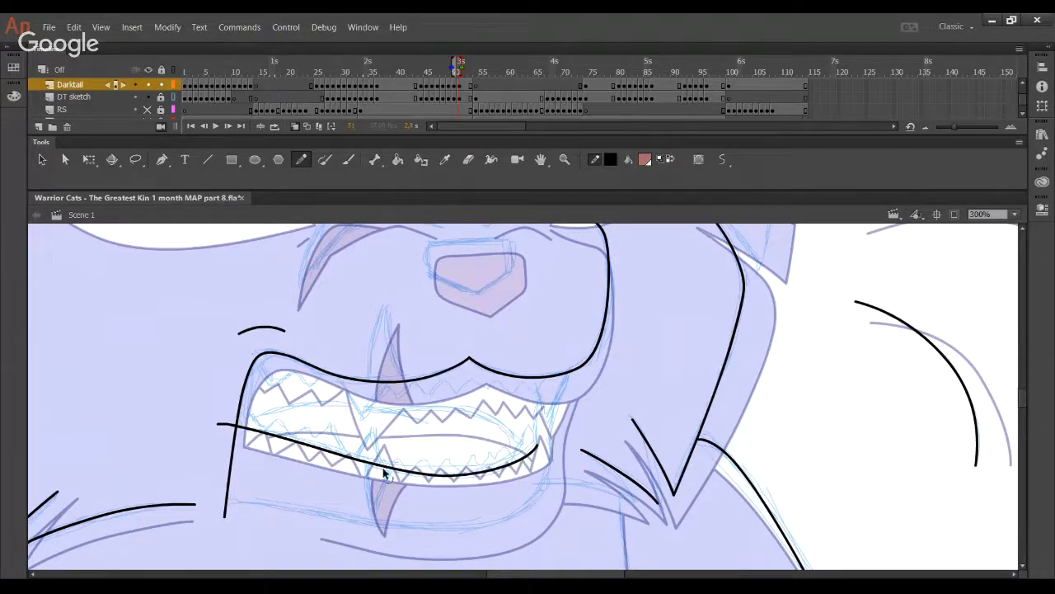
ctrl+click(228, 425)
key(Delete)
ctrl+click(231, 472)
key(Delete)
- Pencil the small pointed fang hanging from the upper lip at the mouth's right end and trim its excess line ends
mouse_move(432, 550)
mouse_down()
mouse_move(457, 526)
mouse_move(415, 519)
mouse_up()
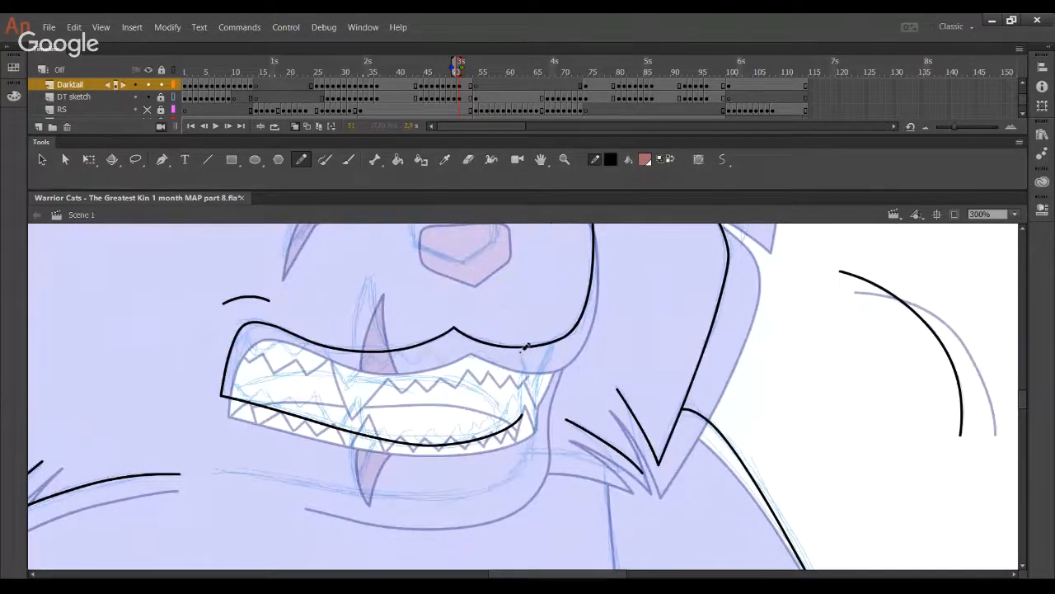
mouse_move(520, 353)
mouse_down()
mouse_move(545, 411)
mouse_move(571, 285)
mouse_up()
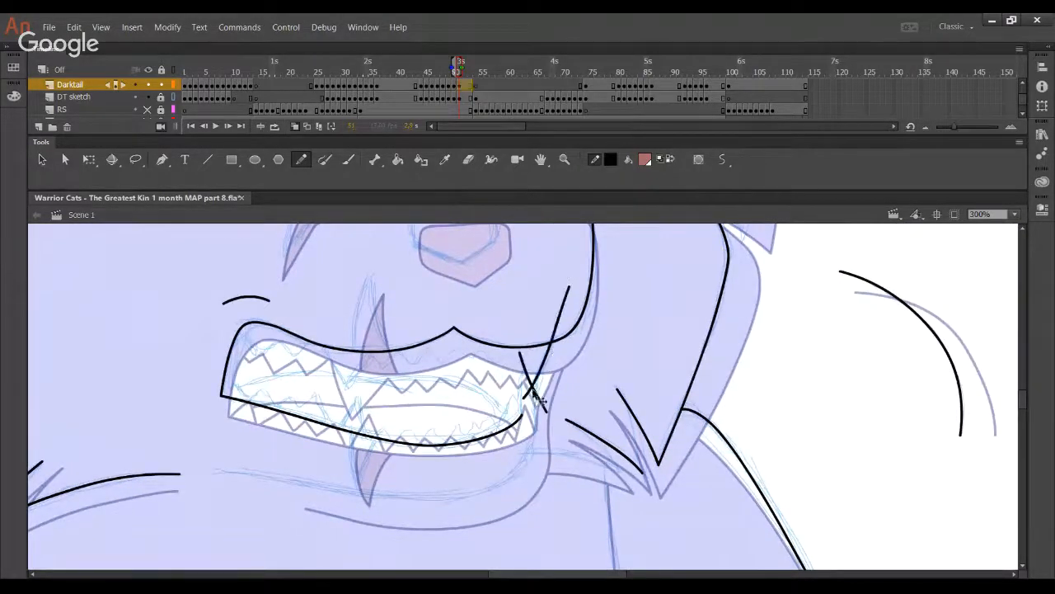
key(Delete)
ctrl+click(569, 292)
key(Delete)
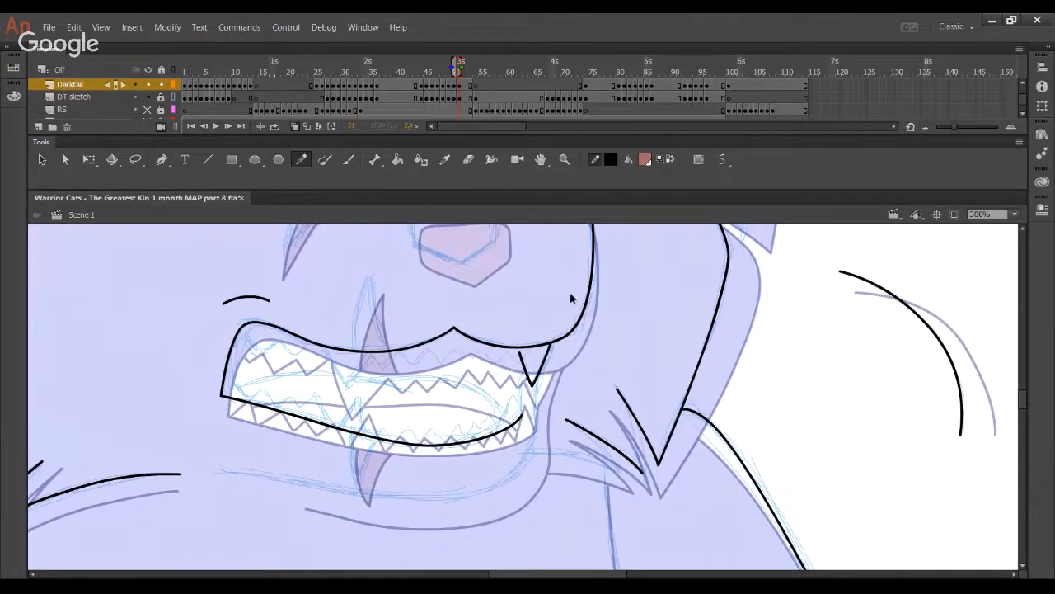
- Pencil the short right edge of the mouth opening from the lower lip up to the fang and trim its overshoot
mouse_move(523, 409)
mouse_down()
mouse_move(526, 343)
mouse_move(532, 352)
mouse_up()
key(ctrl+z)
key(ctrl+z)
drag(523, 409, 531, 352)
key(ctrl+z)
ctrl+drag(523, 414, 534, 422)
key(ctrl+z)
ctrl+click(528, 359)
key(Delete)
- Pencil the chin line below the mouth up to the right fang, plus a short line from the jaw to the cheek tuft
drag(223, 470, 346, 497)
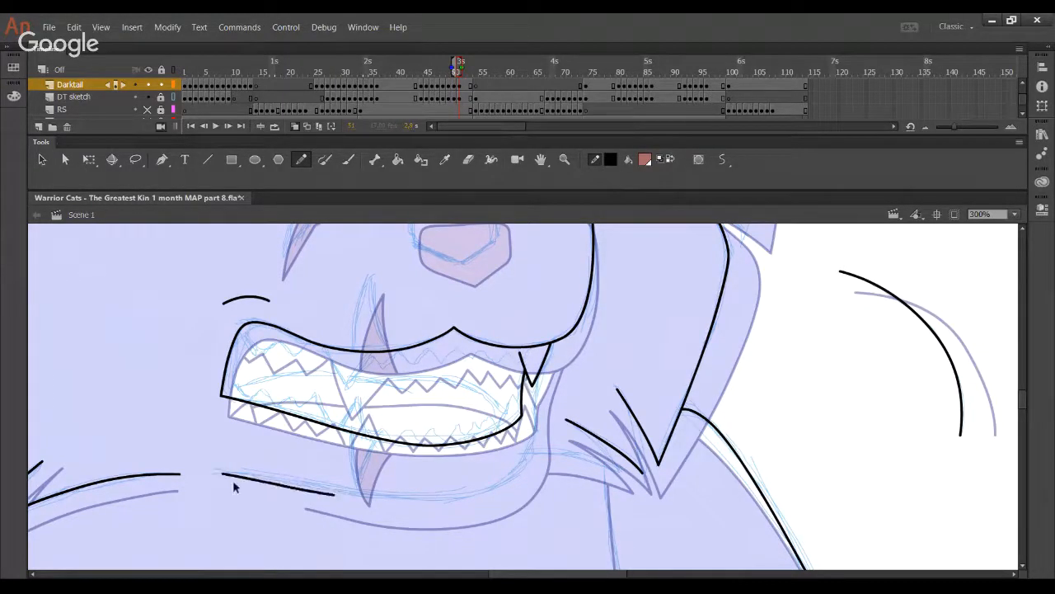
key(ctrl+z)
mouse_move(233, 476)
mouse_down()
mouse_move(411, 498)
mouse_move(497, 488)
mouse_move(538, 452)
mouse_move(544, 377)
mouse_up()
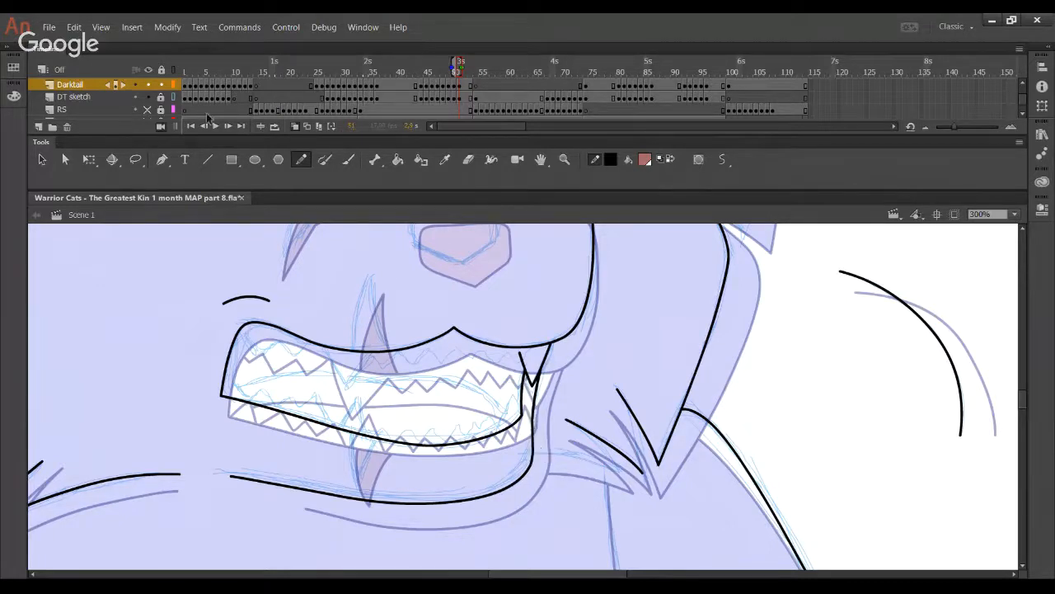
click(149, 97)
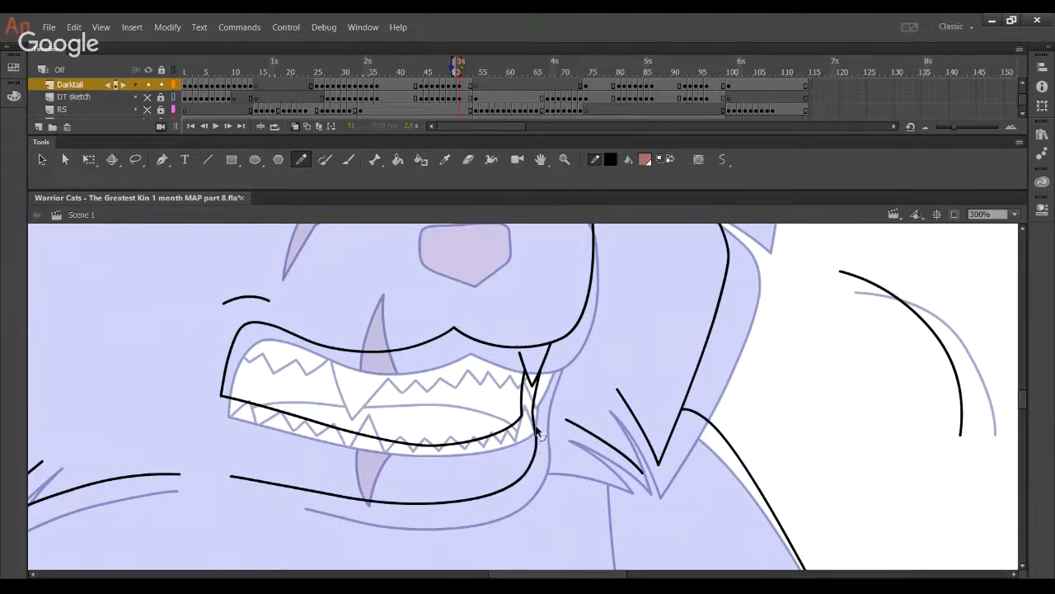
click(146, 97)
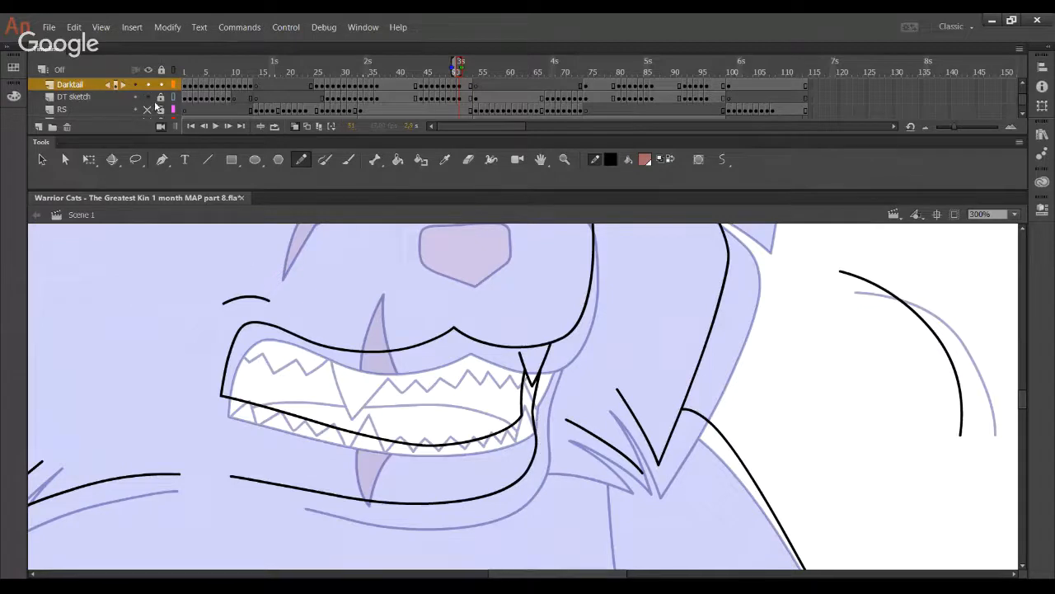
drag(518, 451, 618, 474)
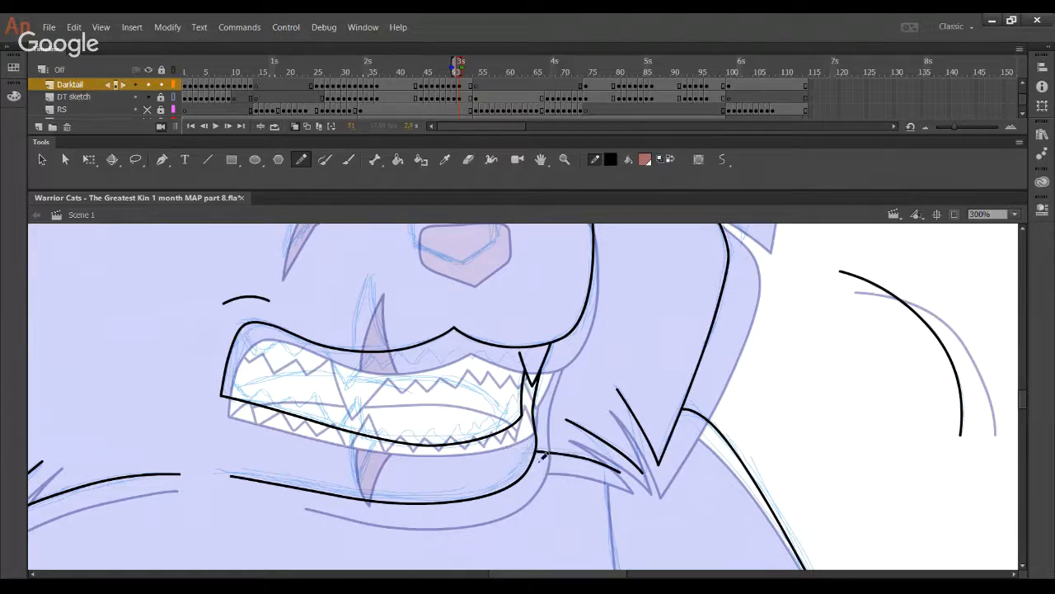
- Pencil the two curved edges of the pointed scar above the upper lip, letting them cross at the tip
drag(401, 489, 430, 568)
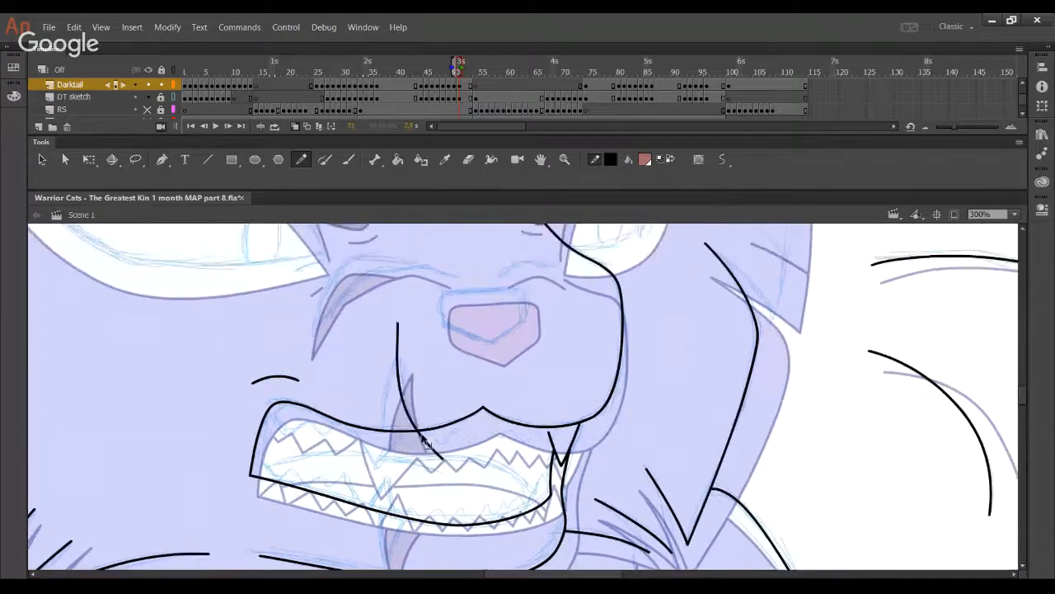
drag(437, 454, 410, 307)
drag(381, 466, 418, 318)
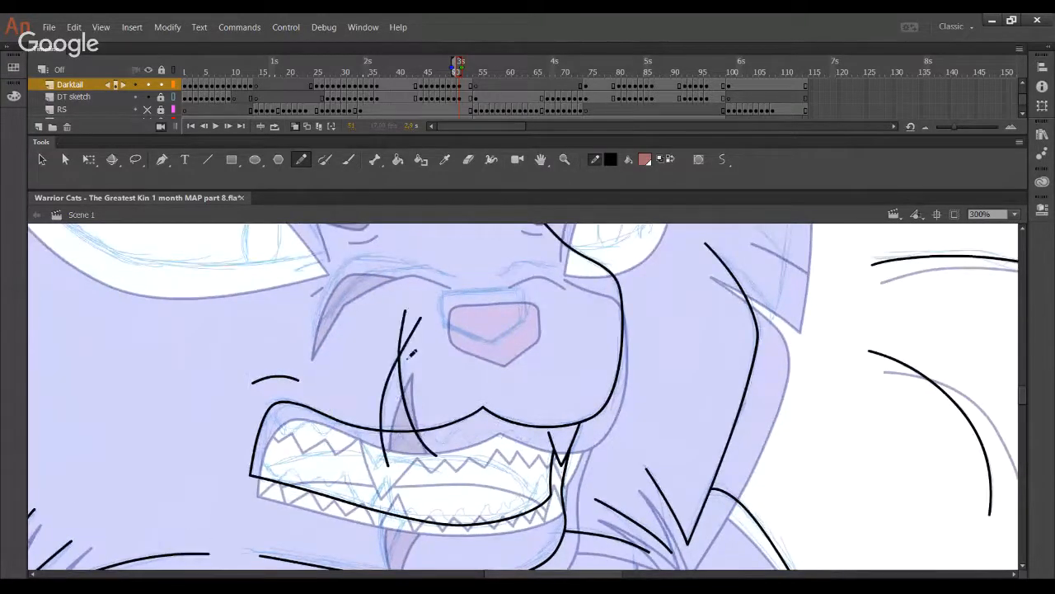
key(ctrl+z)
drag(384, 443, 418, 332)
key(ctrl+z)
drag(387, 459, 420, 324)
key(ctrl+z)
- Delete the overshooting line ends at the tip and base of the scar above the upper lip
ctrl+click(400, 345)
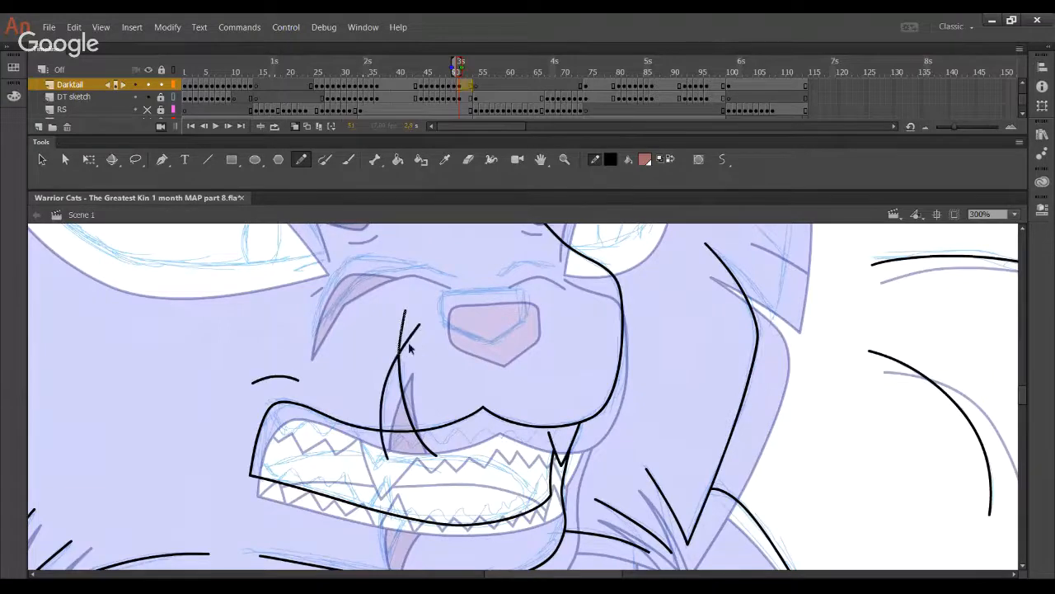
ctrl+shift+click(388, 453)
key(Delete)
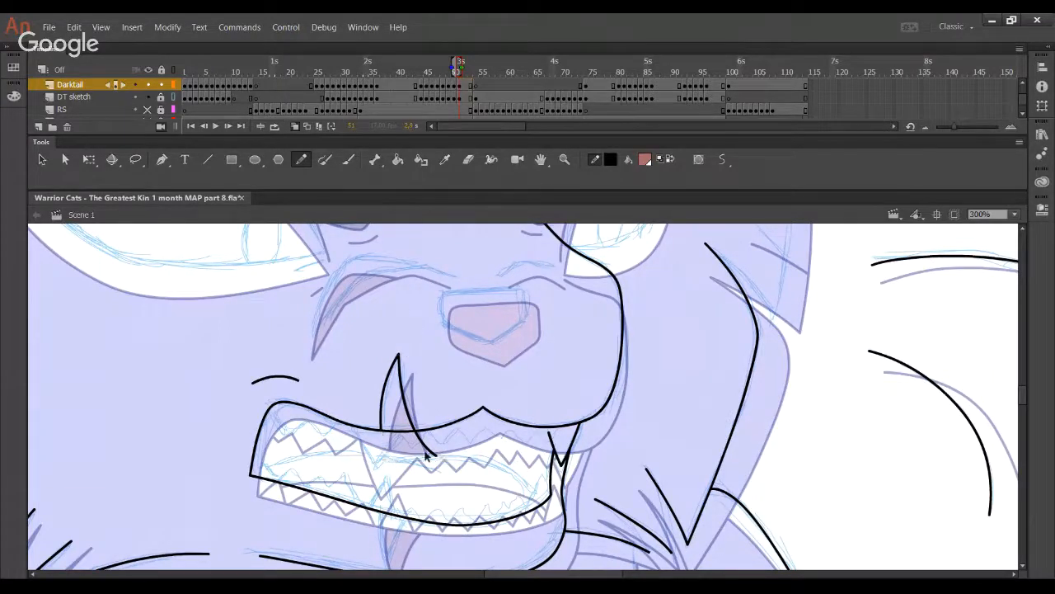
ctrl+click(430, 450)
key(Delete)
- Pencil the scar's pointed lower part beneath the mouth with trimmed ends, and bend the chin line lower below it
mouse_move(369, 441)
mouse_down()
mouse_move(469, 478)
mouse_move(447, 465)
mouse_move(439, 373)
mouse_up()
drag(376, 435, 423, 356)
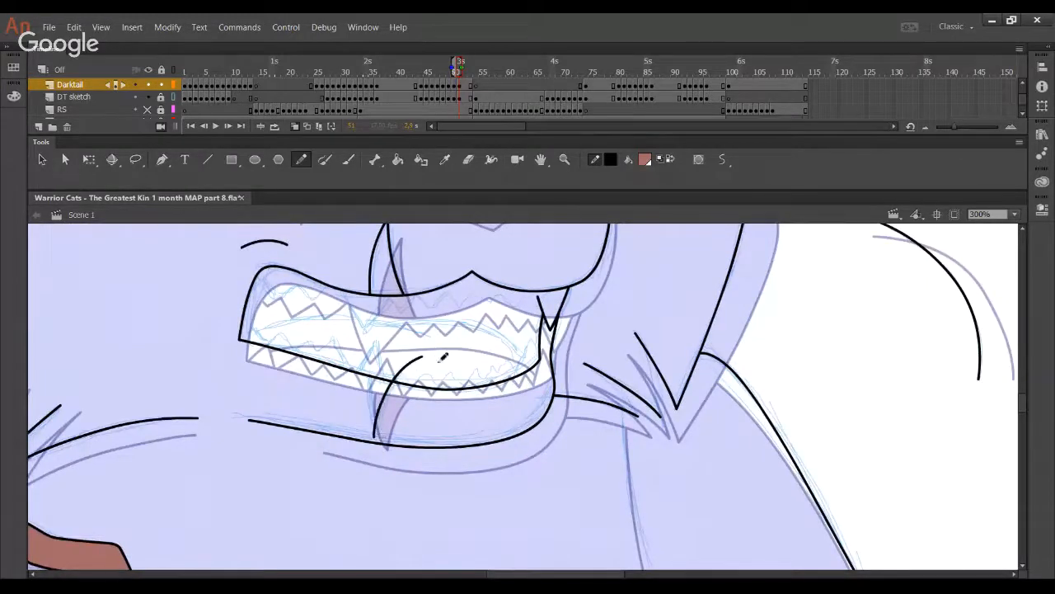
mouse_move(377, 435)
mouse_down()
mouse_move(373, 402)
mouse_move(382, 366)
mouse_up()
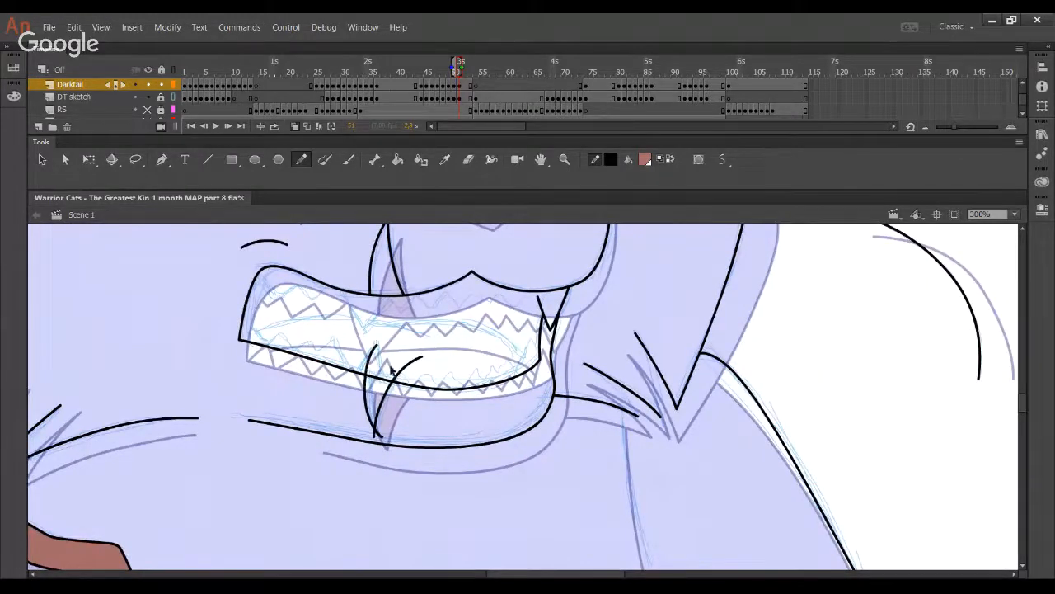
ctrl+click(400, 372)
ctrl+shift+click(368, 358)
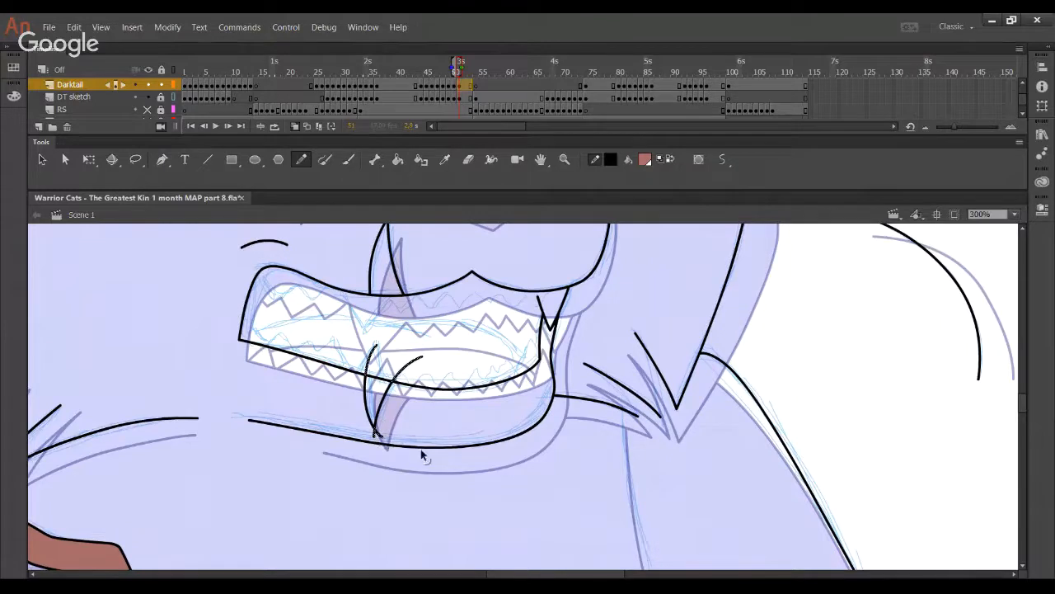
key(Delete)
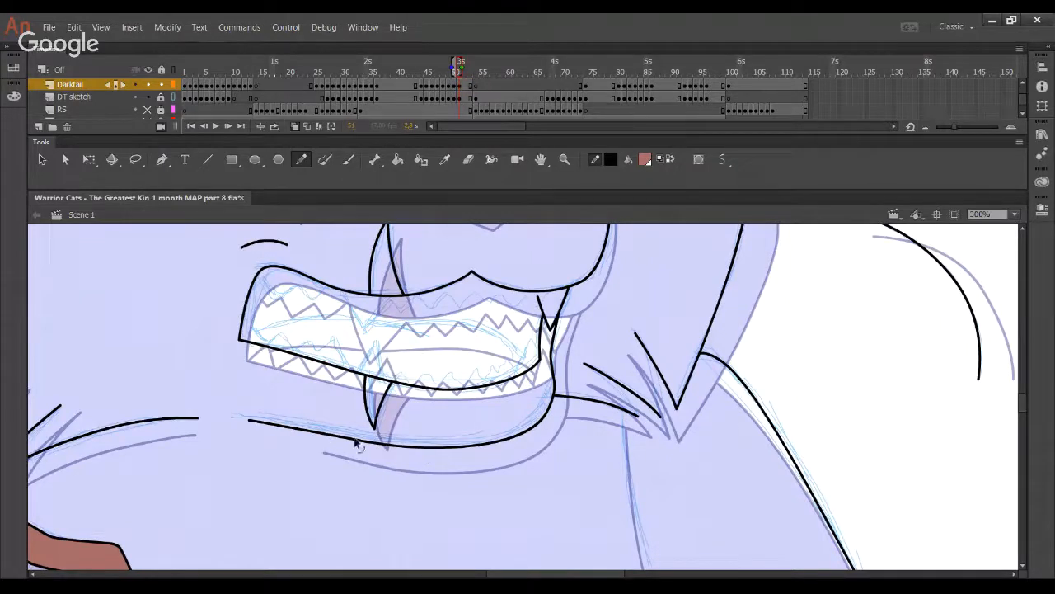
drag(354, 437, 512, 450)
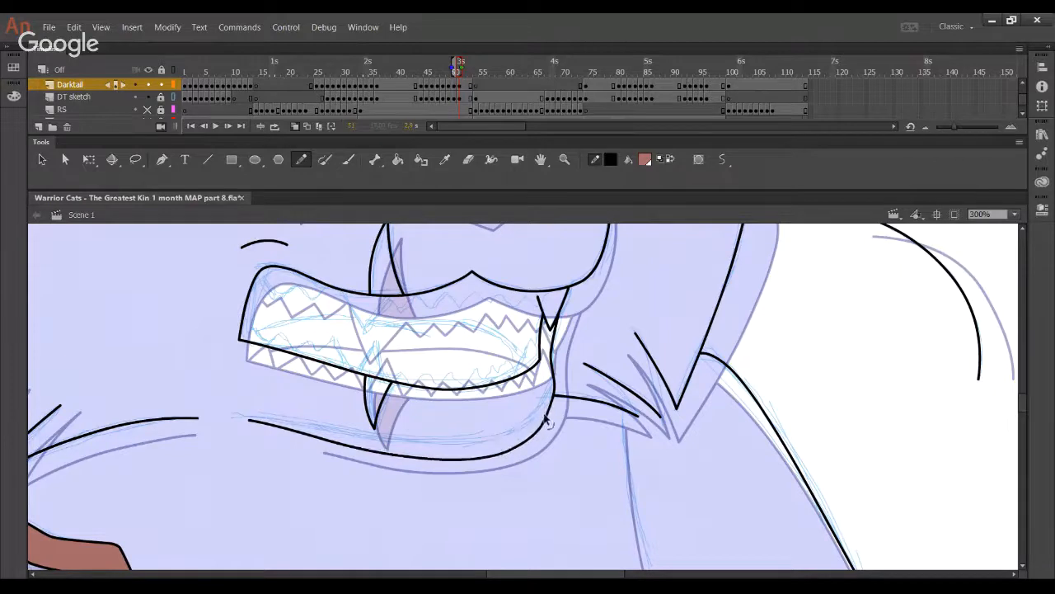
drag(544, 414, 543, 418)
- Pencil the upper outline of the right eye from the inner corner over the arch to the outer side, and refine its curve
mouse_move(460, 412)
mouse_down()
mouse_move(462, 456)
mouse_move(444, 513)
mouse_up()
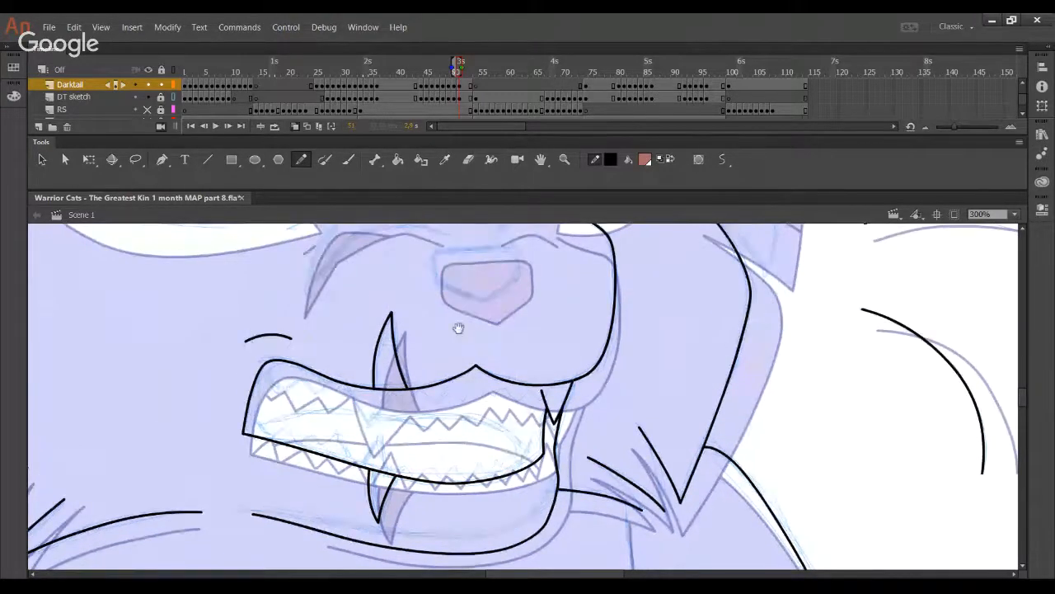
drag(459, 327, 414, 567)
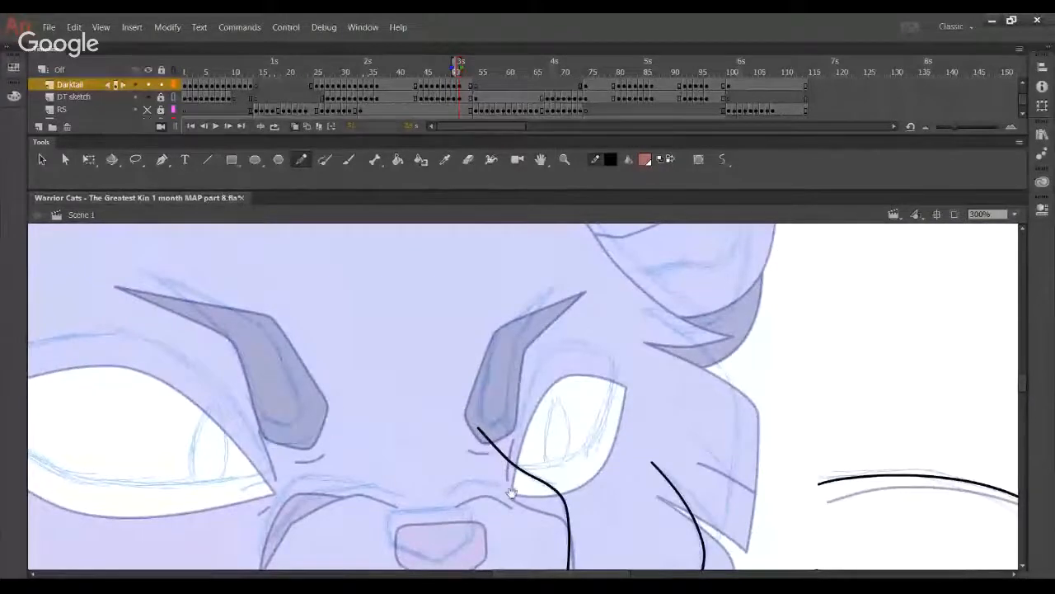
mouse_move(512, 493)
mouse_down()
mouse_move(495, 455)
mouse_move(512, 445)
mouse_up()
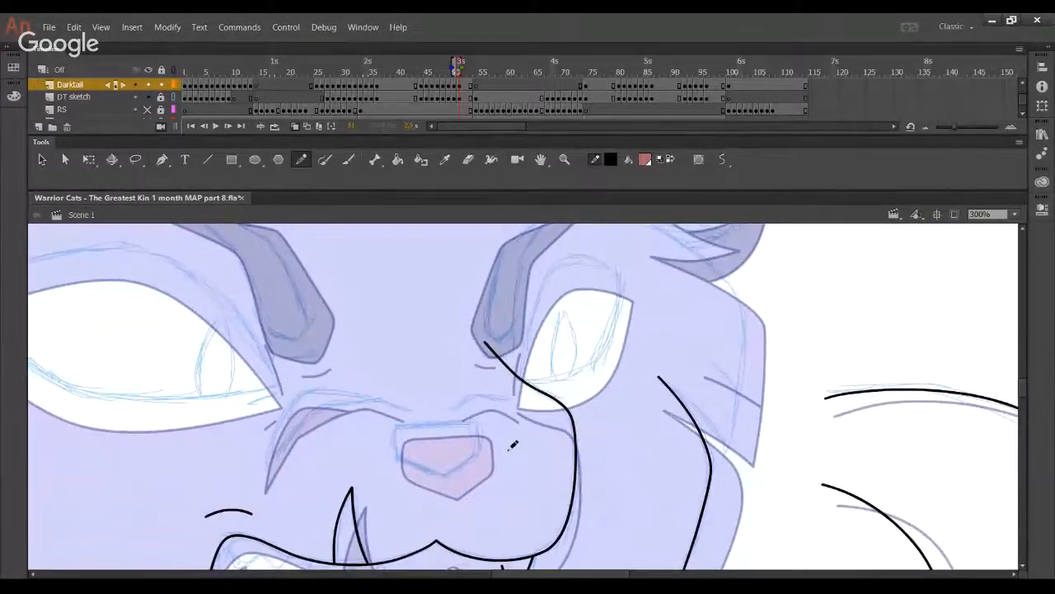
drag(520, 412, 539, 300)
key(ctrl+z)
mouse_move(520, 408)
mouse_down()
mouse_move(556, 254)
mouse_move(568, 256)
mouse_move(545, 305)
mouse_move(578, 254)
mouse_move(653, 343)
mouse_up()
key(ctrl+z)
key(ctrl+z)
mouse_move(521, 409)
mouse_down()
mouse_move(564, 261)
mouse_move(585, 258)
mouse_move(647, 328)
mouse_up()
mouse_move(617, 282)
mouse_down()
mouse_move(624, 273)
mouse_move(647, 301)
mouse_up()
drag(531, 343, 529, 338)
drag(559, 266, 613, 269)
- Delete the stray eye and muzzle line ends that extend past the right eye's inner corner
ctrl+click(520, 398)
key(Delete)
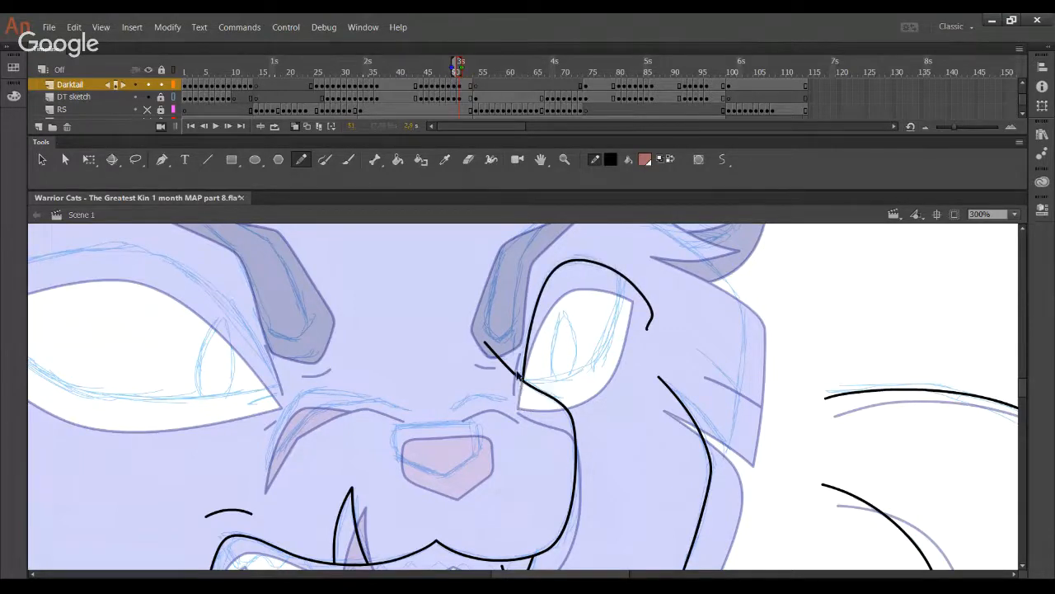
ctrl+click(503, 361)
key(Delete)
- Pencil the lower edge of the right eye up to the upper lid and delete the excess lines at the outer corner
drag(527, 380, 595, 367)
key(ctrl+z)
mouse_move(528, 380)
mouse_down()
mouse_move(596, 354)
mouse_move(621, 283)
mouse_up()
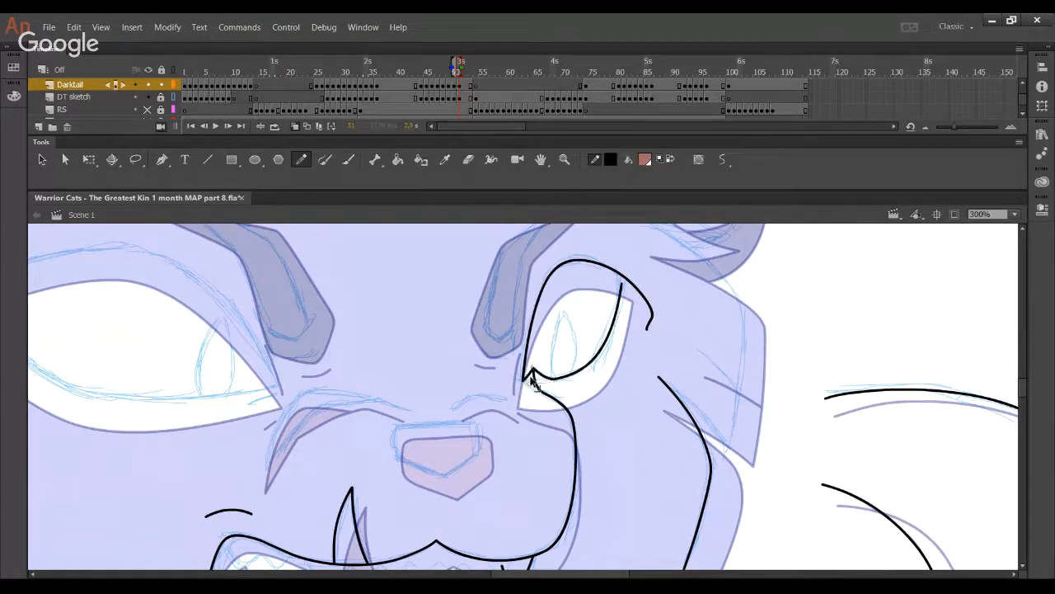
drag(623, 282, 630, 268)
ctrl+click(627, 269)
key(Delete)
ctrl+click(638, 289)
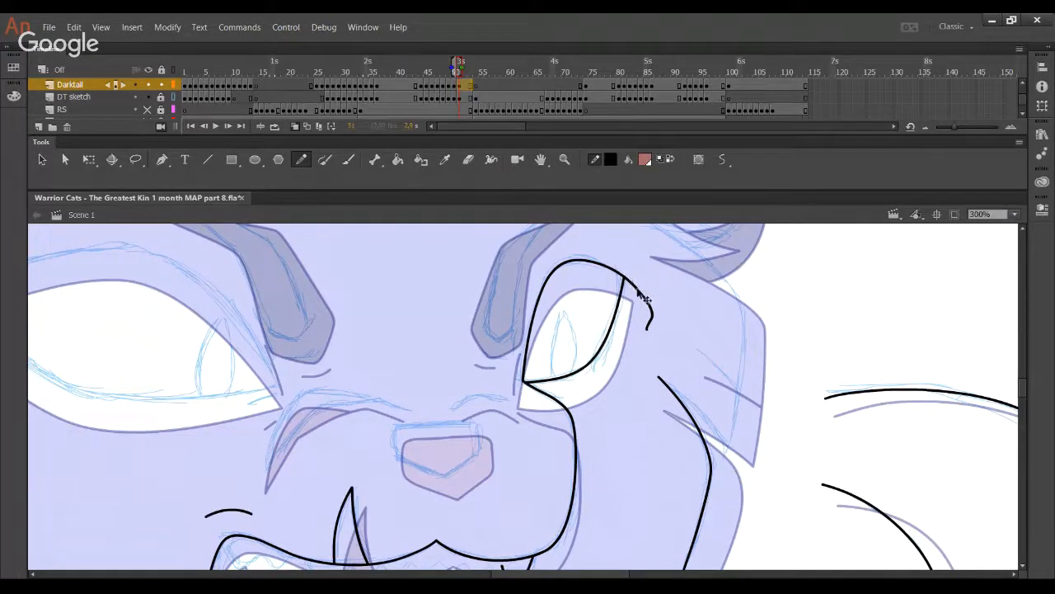
key(Delete)
- Pencil the crescent scar and muzzle top left of the nose, plus a short curved crease above the nose's right side
drag(476, 385, 576, 282)
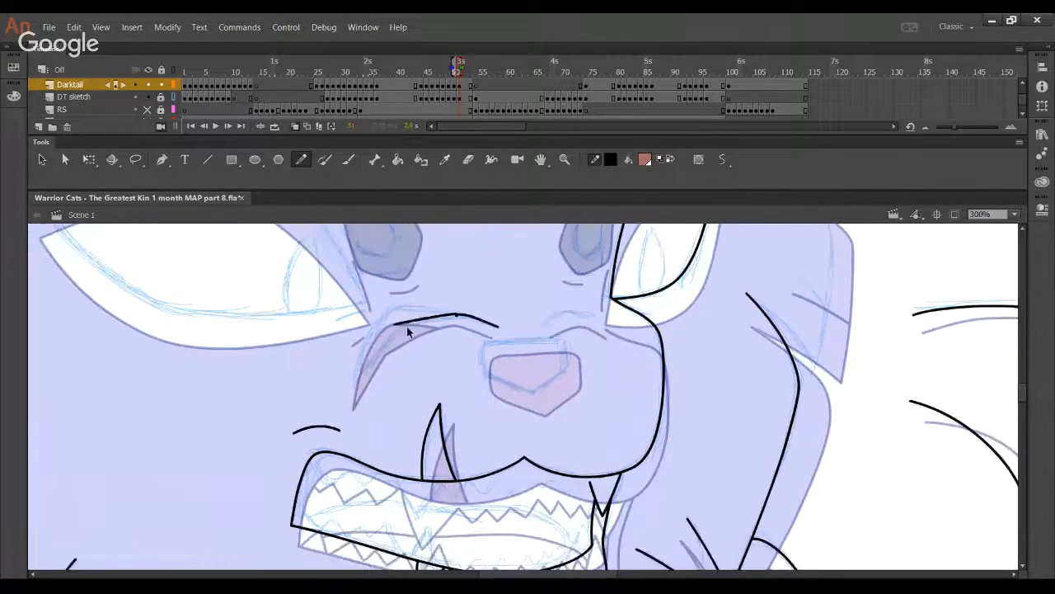
mouse_move(498, 325)
mouse_down()
mouse_move(442, 312)
mouse_move(334, 416)
mouse_move(400, 302)
mouse_move(483, 323)
mouse_up()
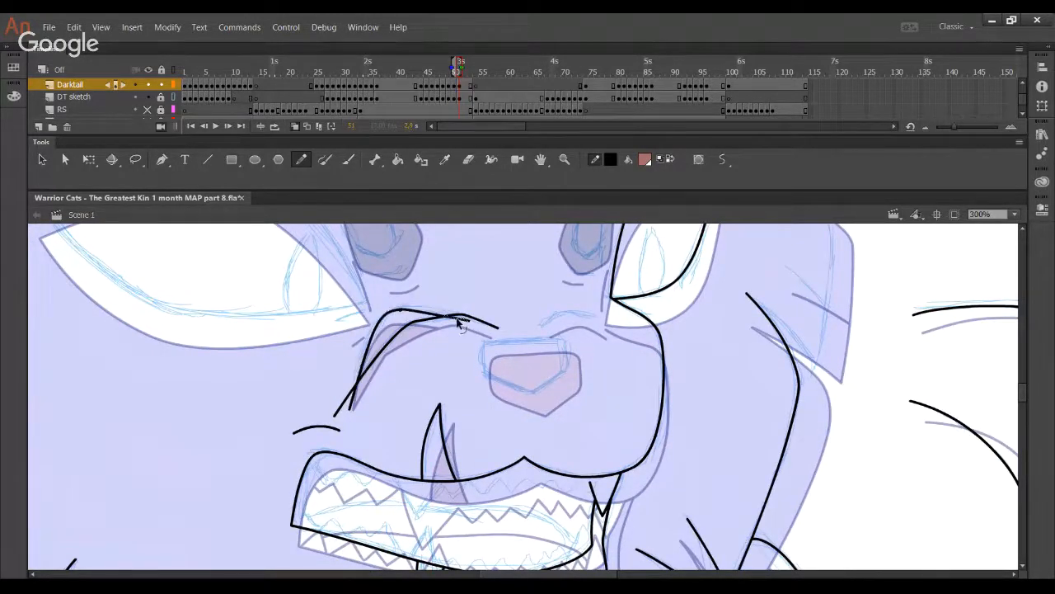
key(ctrl+z)
mouse_move(398, 305)
mouse_down()
mouse_move(373, 336)
mouse_move(340, 419)
mouse_up()
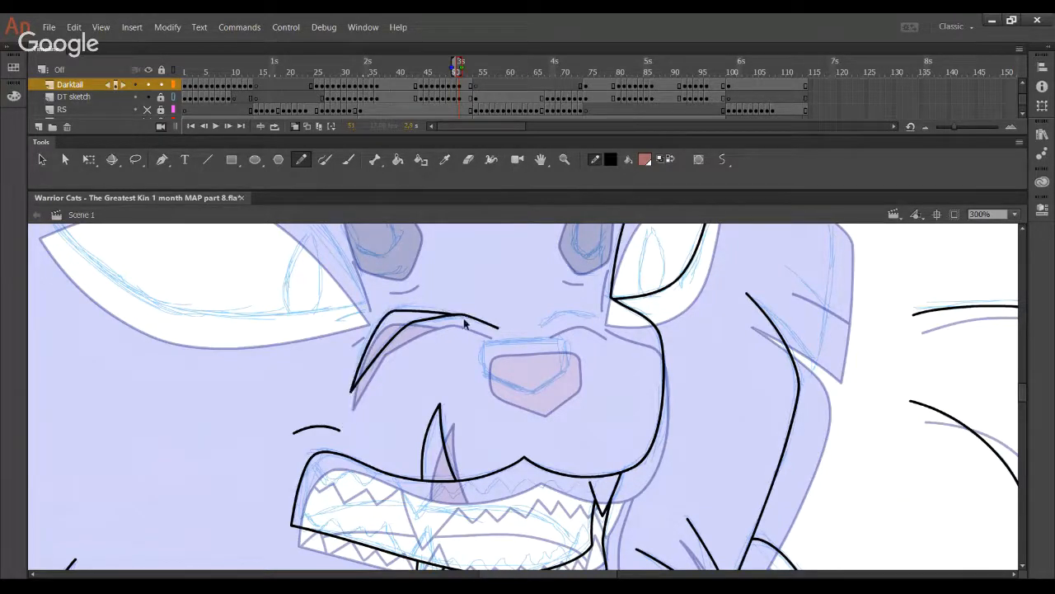
drag(421, 311, 424, 308)
mouse_move(543, 323)
mouse_down()
mouse_move(600, 314)
mouse_move(577, 313)
mouse_up()
- Pencil the outer outline of the left cheek from the lower fur tuft up and around towards the forehead, and refine its curve
drag(438, 371, 448, 358)
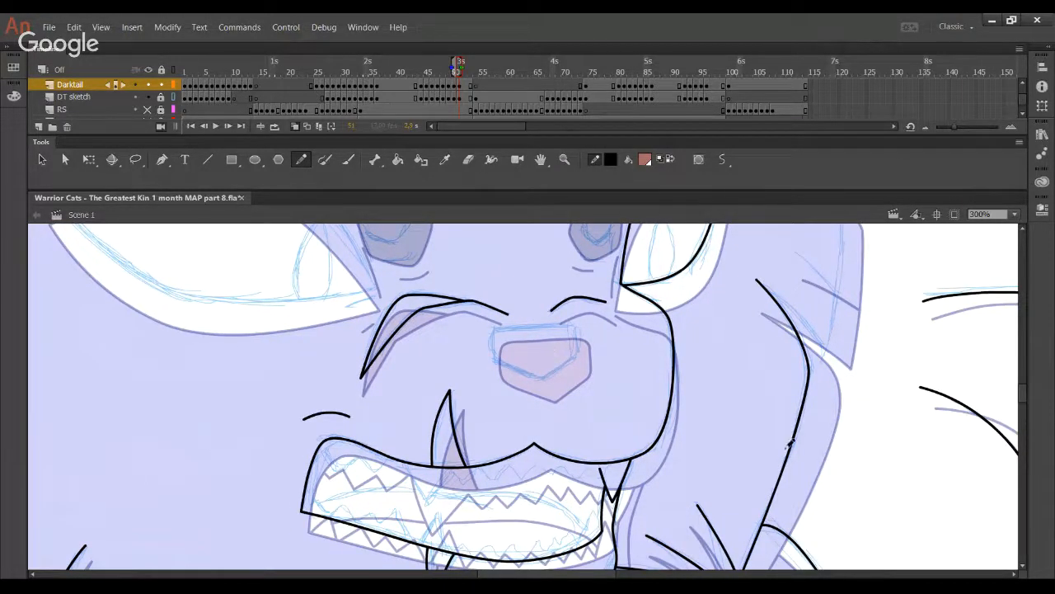
drag(559, 419, 536, 364)
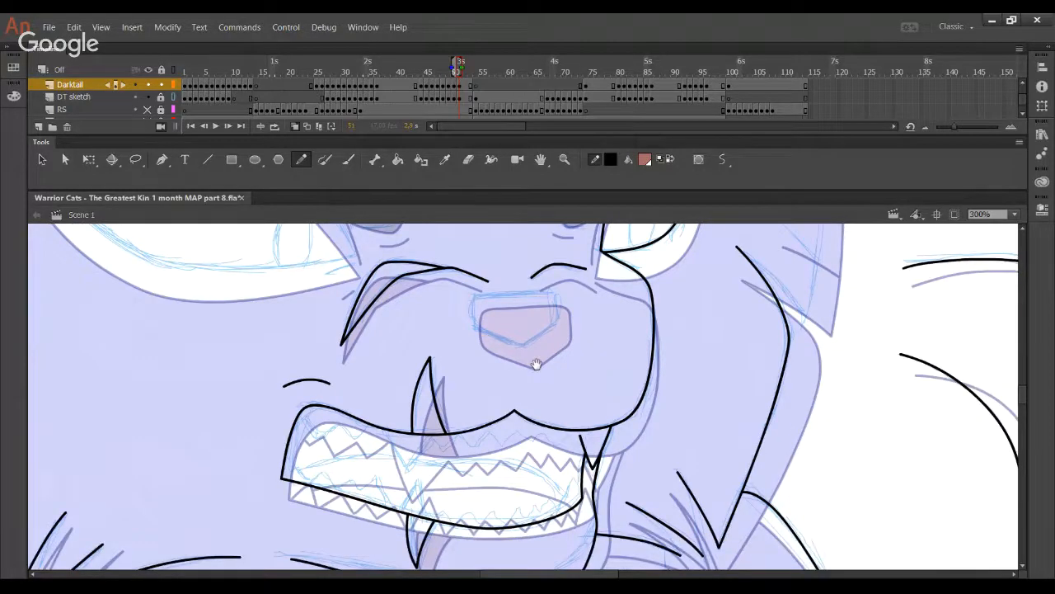
drag(282, 262, 464, 345)
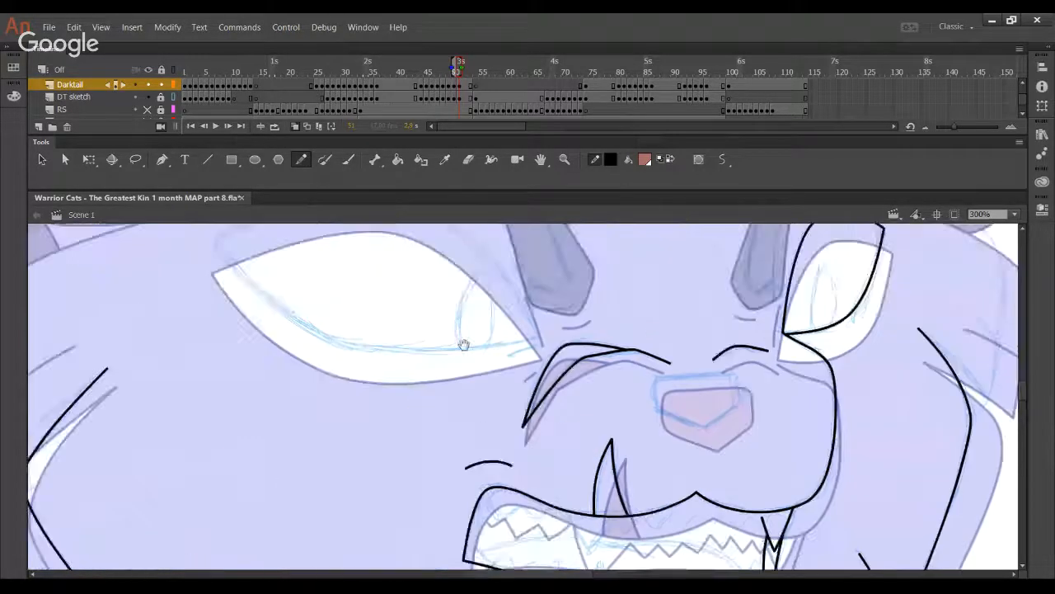
drag(243, 375, 257, 450)
drag(129, 464, 436, 412)
drag(352, 384, 352, 433)
drag(332, 533, 304, 378)
key(ctrl+z)
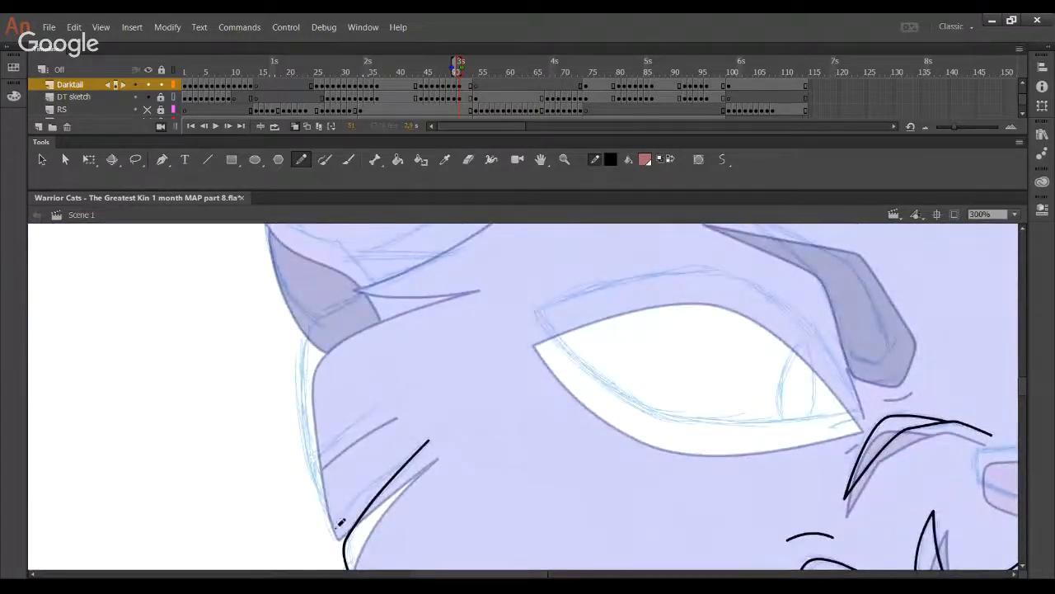
mouse_move(331, 531)
mouse_down()
mouse_move(300, 390)
mouse_move(306, 317)
mouse_up()
key(ctrl+z)
mouse_move(331, 531)
mouse_down()
mouse_move(306, 333)
mouse_move(410, 265)
mouse_move(468, 248)
mouse_up()
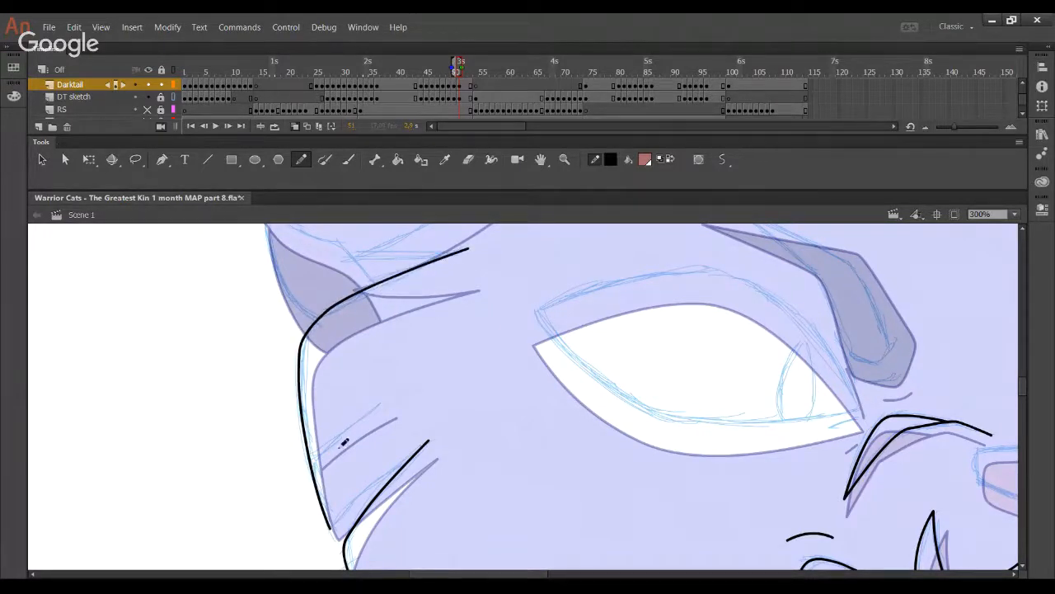
drag(366, 291, 391, 280)
drag(309, 332, 318, 324)
- Pencil a short fur crease inside the left cheek, delete the end overshooting the outline and bend the line slightly
drag(298, 474, 381, 405)
key(ctrl+z)
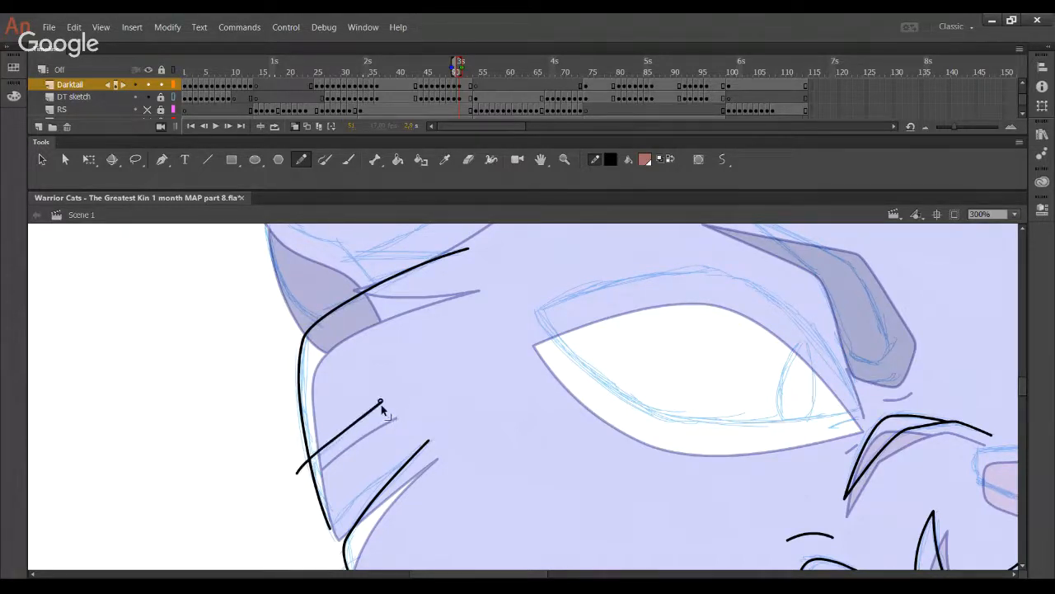
click(306, 462)
key(Delete)
drag(329, 443, 358, 418)
- Pencil the curved line at the base of the left ear, just above the cheek fur line
mouse_move(484, 349)
mouse_down()
mouse_move(491, 436)
mouse_move(480, 579)
mouse_up()
mouse_move(347, 499)
mouse_down()
mouse_move(550, 381)
mouse_move(540, 382)
mouse_up()
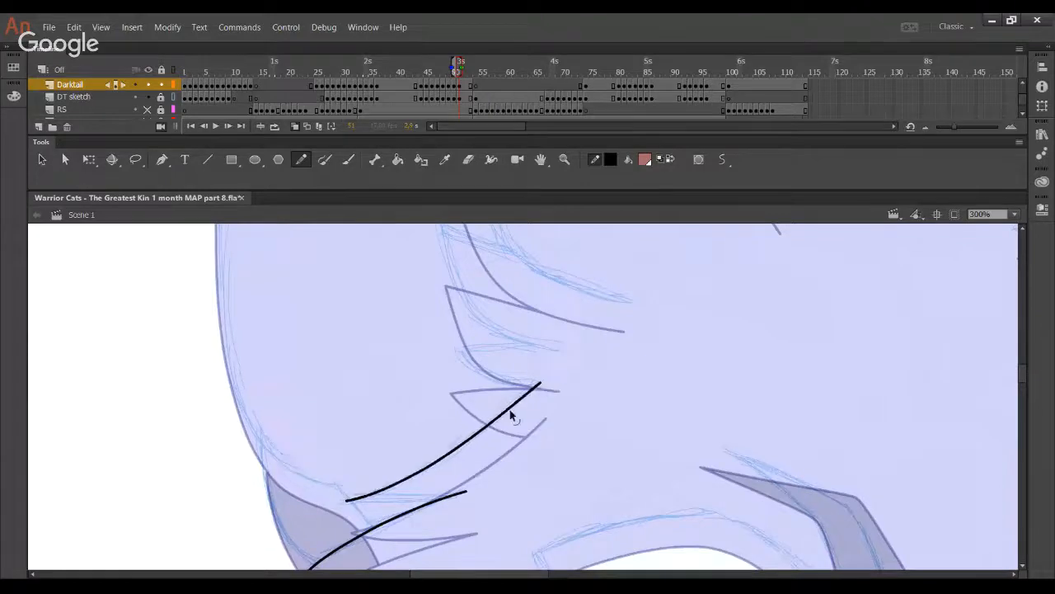
drag(530, 492, 502, 458)
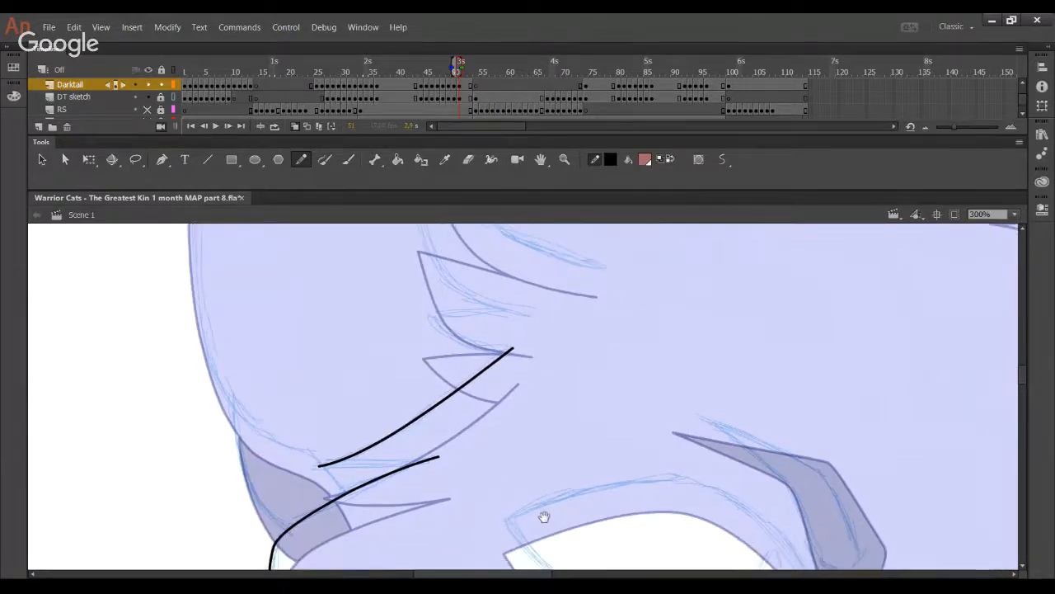
- Pencil a short slanted crease at the inner corner of the left eye, above the muzzle scar
drag(544, 516, 464, 414)
drag(485, 499, 439, 440)
mouse_move(600, 480)
mouse_down()
mouse_move(565, 403)
mouse_move(495, 363)
mouse_up()
drag(614, 424, 475, 437)
drag(493, 388, 542, 477)
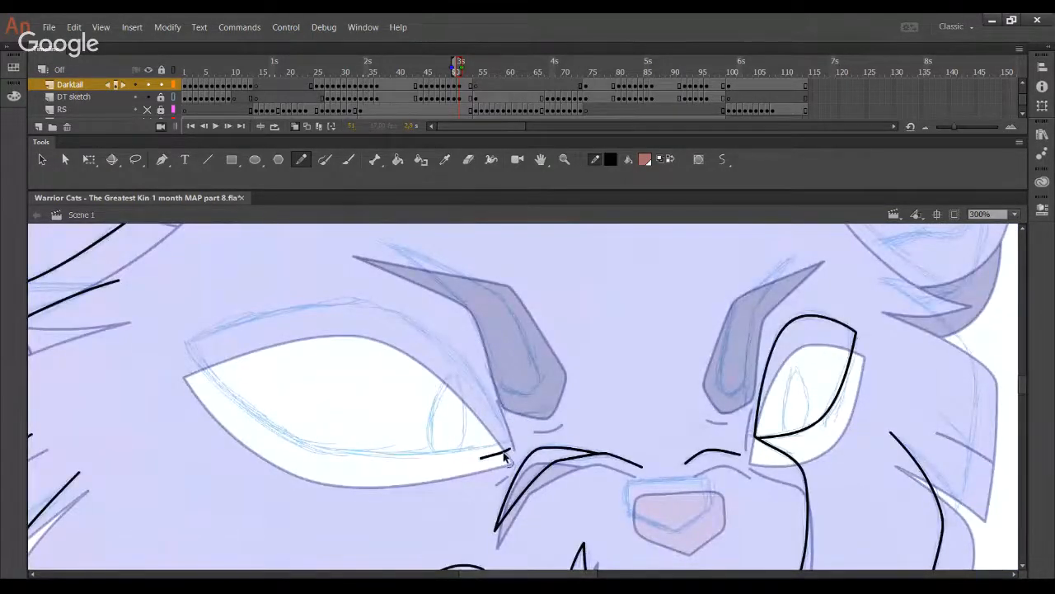
key(ctrl+z)
drag(479, 459, 509, 451)
key(ctrl+z)
- Pencil the upper outline of the left eye between its outer and inner corners, and refine the arch along the sketch
mouse_move(197, 336)
mouse_down()
mouse_move(345, 311)
mouse_move(490, 400)
mouse_move(515, 449)
mouse_up()
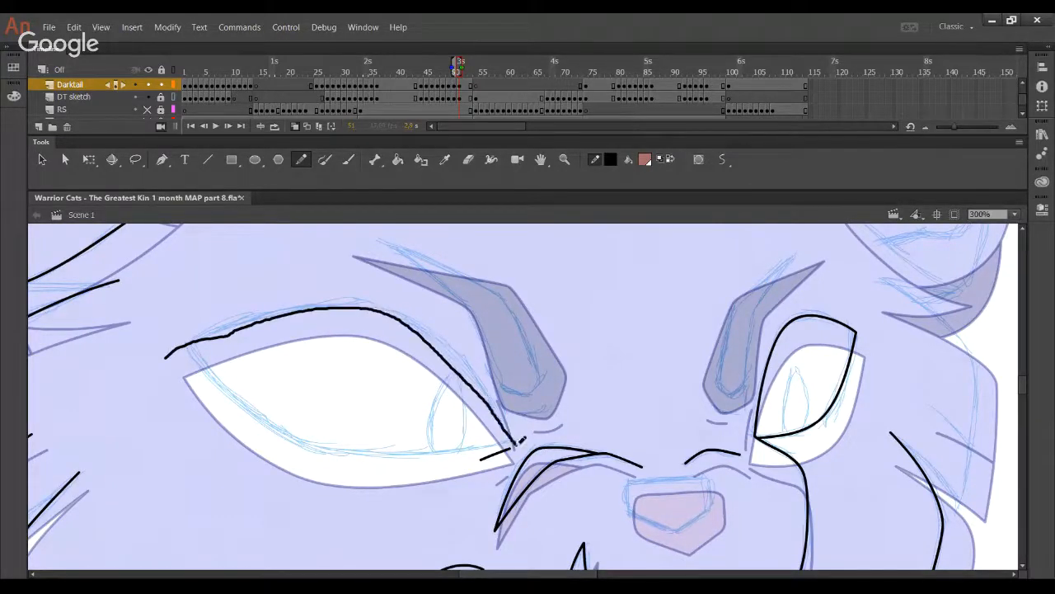
key(ctrl+z)
mouse_move(169, 355)
mouse_down()
mouse_move(280, 298)
mouse_move(462, 334)
mouse_move(520, 441)
mouse_up()
mouse_move(518, 455)
mouse_down()
mouse_move(460, 356)
mouse_move(377, 302)
mouse_move(162, 353)
mouse_up()
drag(328, 312, 377, 299)
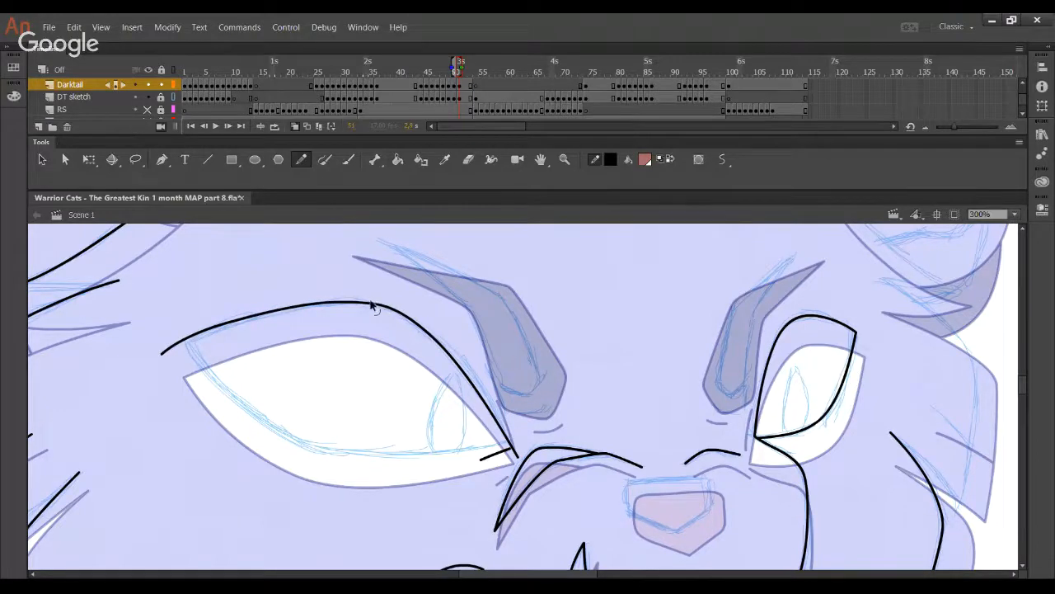
drag(189, 351, 175, 350)
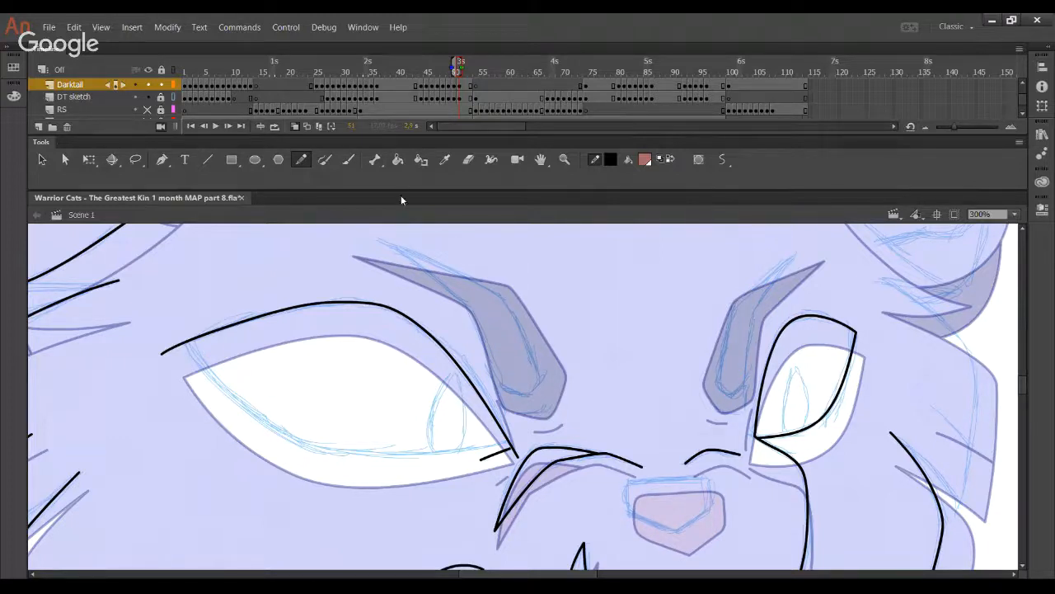
- Pencil the lower edge of the left eye from the outer corner towards the inner one and delete the stray stroke near the pupil
drag(400, 188, 392, 184)
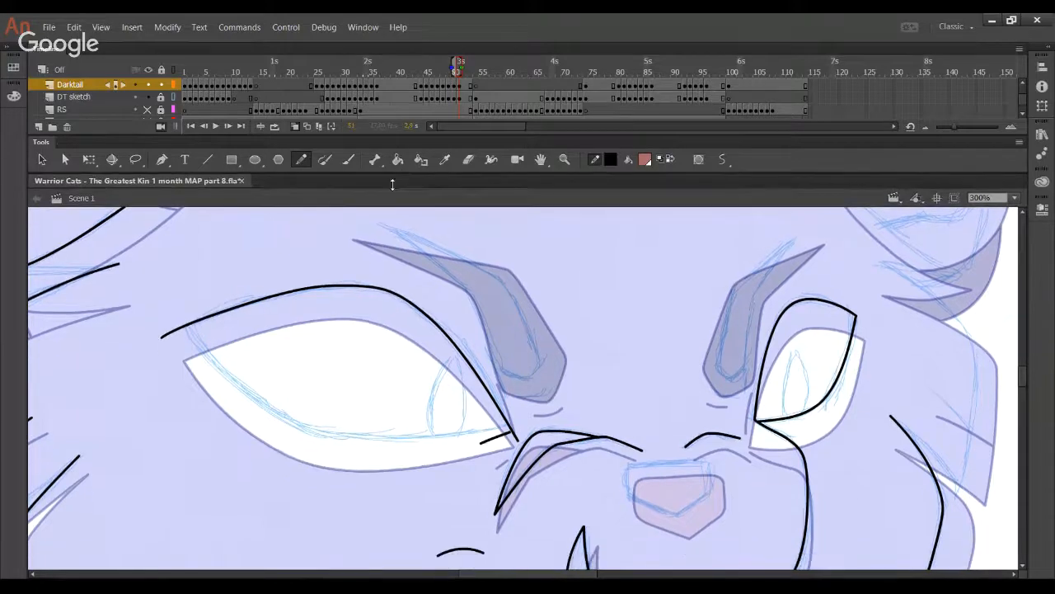
mouse_move(177, 305)
mouse_down()
mouse_move(248, 386)
mouse_move(301, 420)
mouse_move(408, 437)
mouse_up()
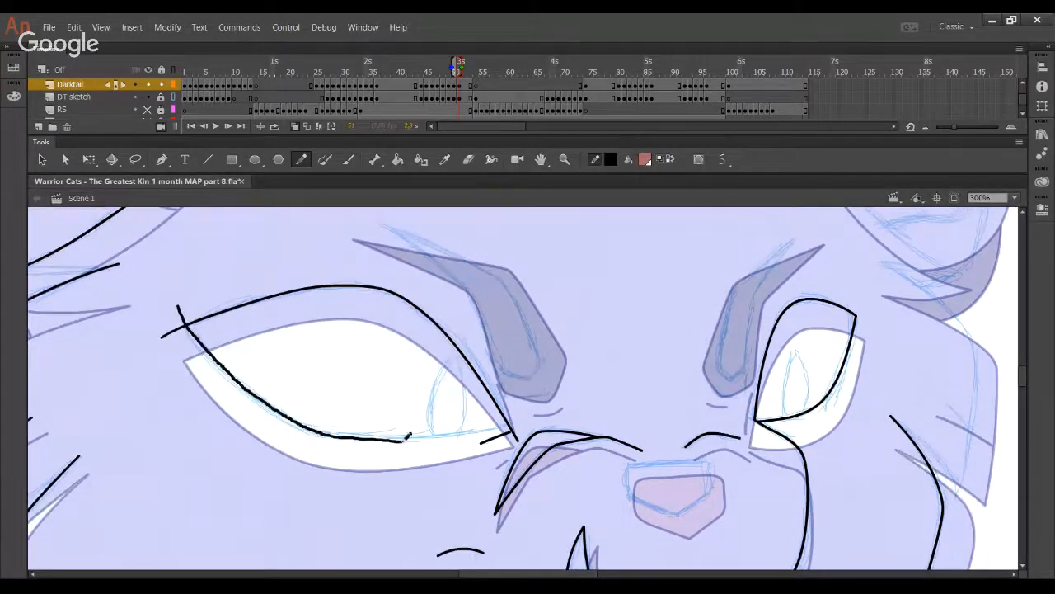
key(ctrl+z)
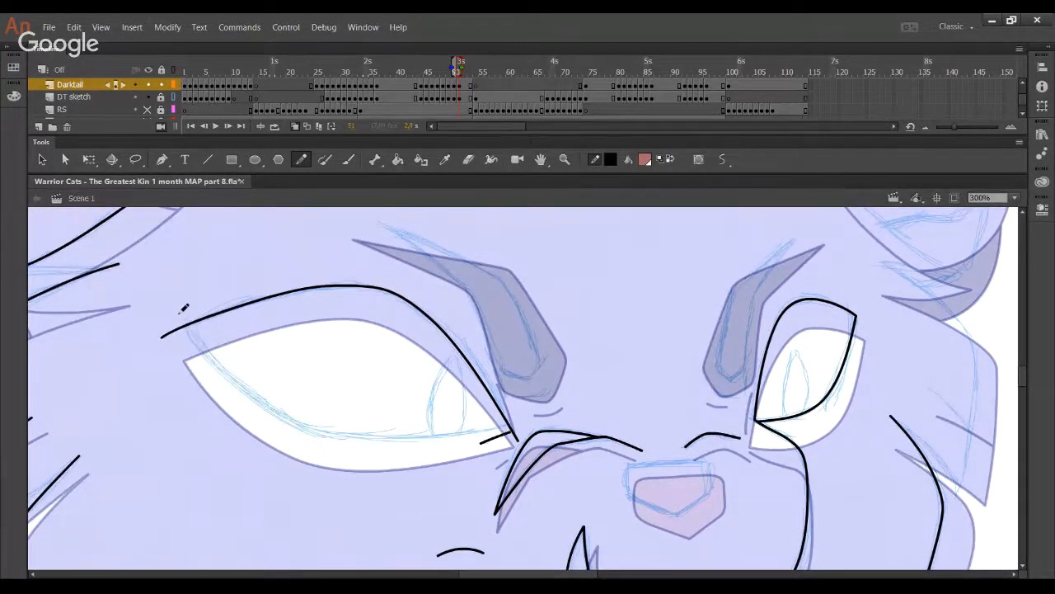
mouse_move(177, 307)
mouse_down()
mouse_move(262, 399)
mouse_move(218, 351)
mouse_move(311, 423)
mouse_move(488, 431)
mouse_up()
key(ctrl+z)
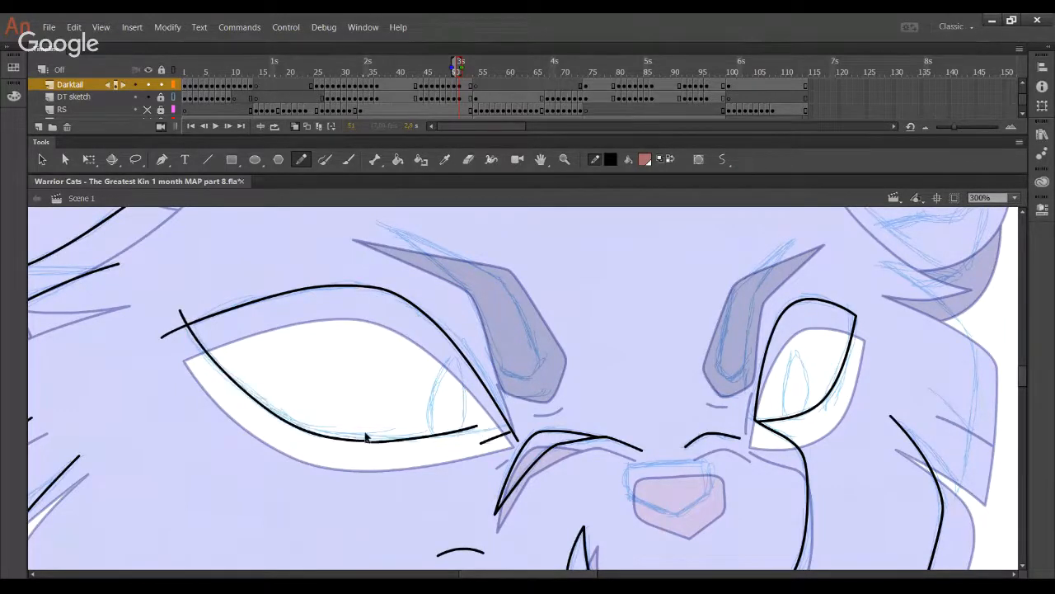
key(ctrl+z)
mouse_move(432, 411)
mouse_down()
mouse_move(363, 442)
mouse_move(457, 433)
mouse_up()
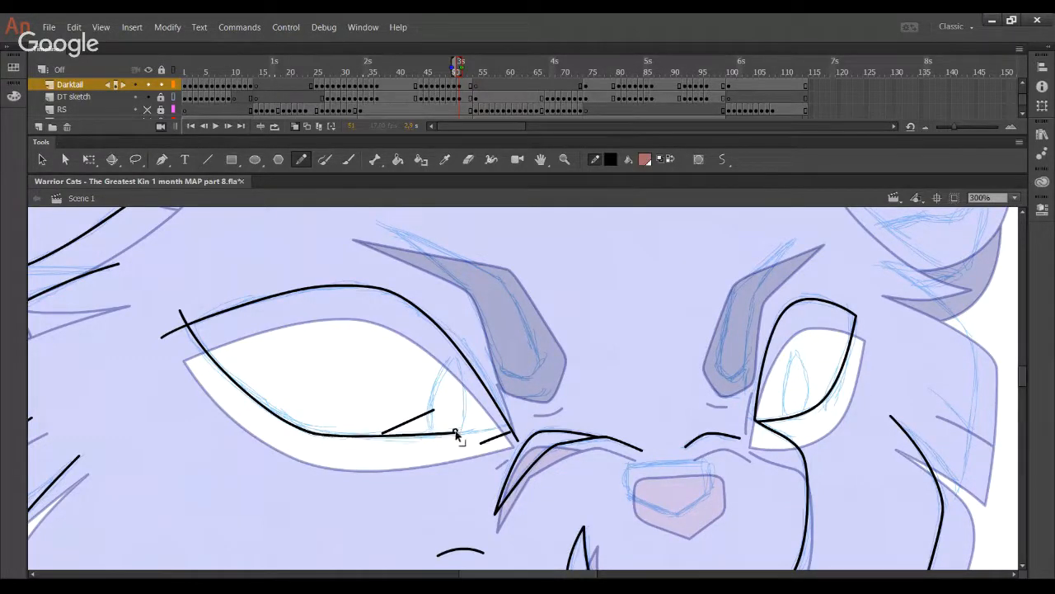
ctrl+click(407, 422)
key(Delete)
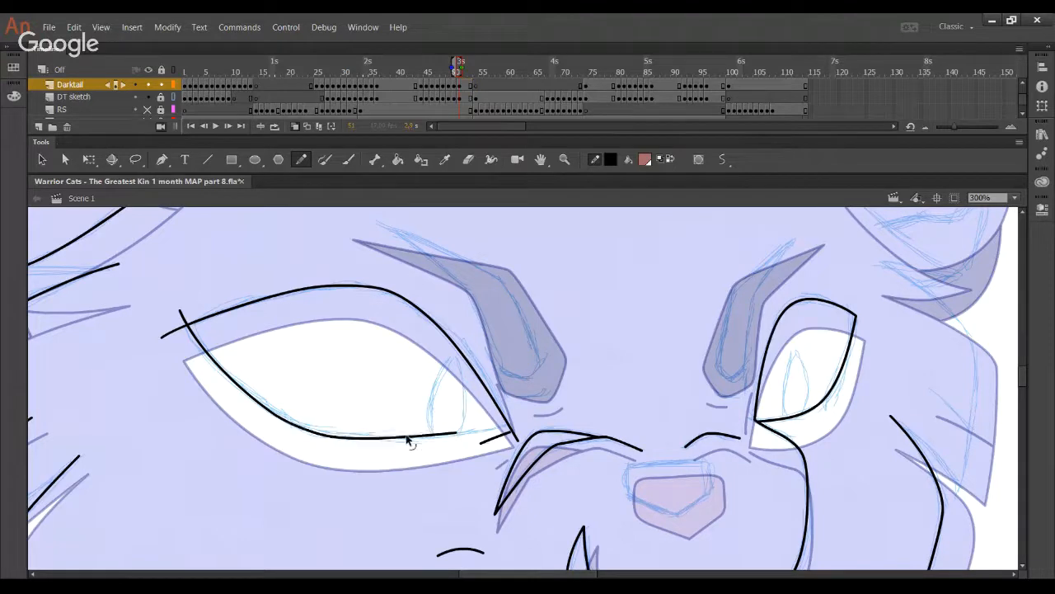
- Extend the left eye's lower edge to the inner corner, smooth it, and delete the excess line ends at the corners
mouse_move(458, 435)
mouse_down()
mouse_move(594, 421)
mouse_move(509, 429)
mouse_up()
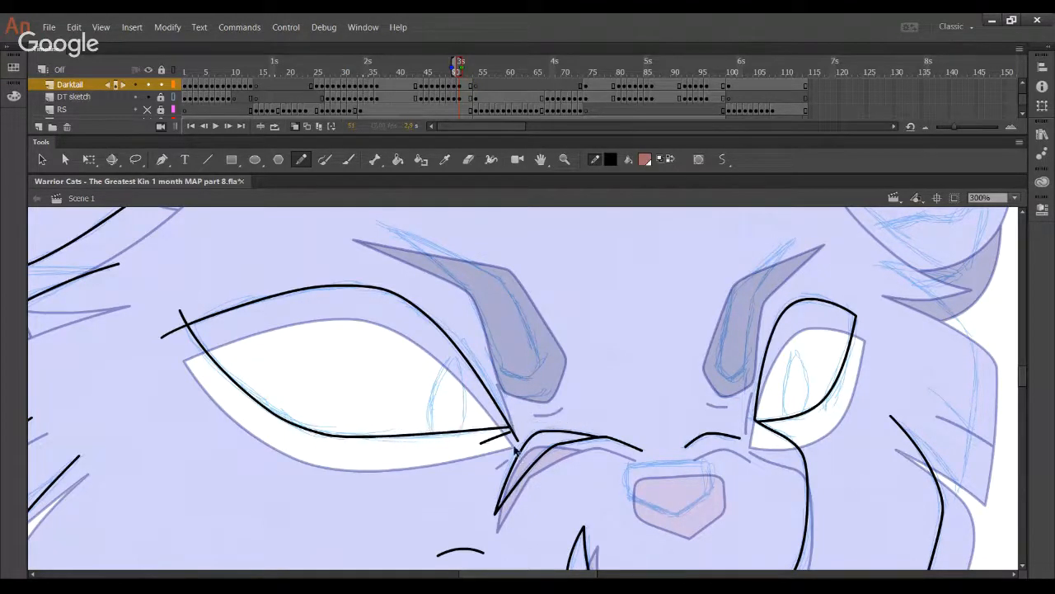
drag(443, 435, 448, 436)
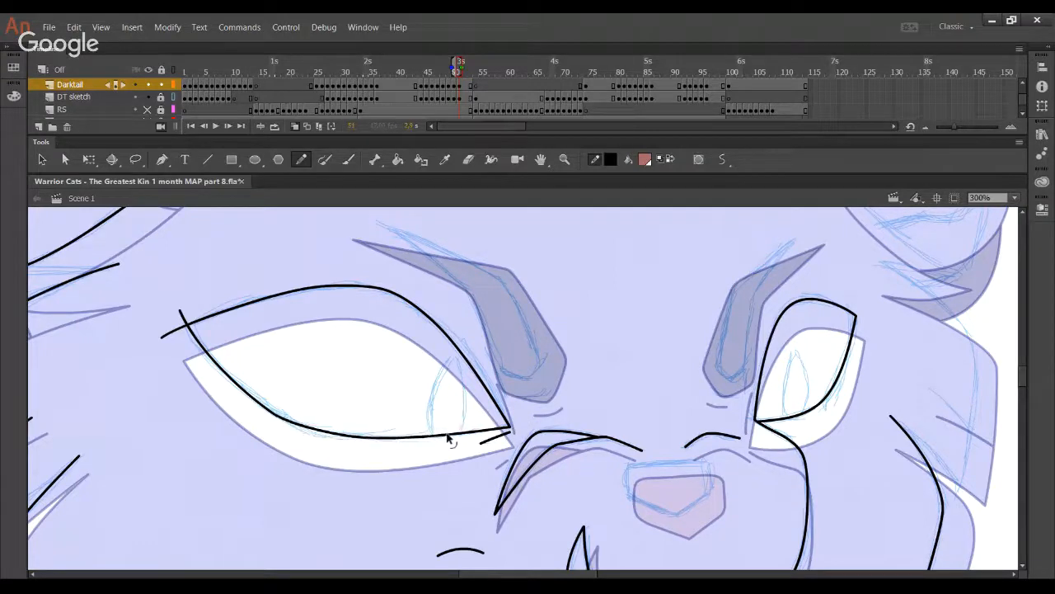
drag(331, 433, 322, 434)
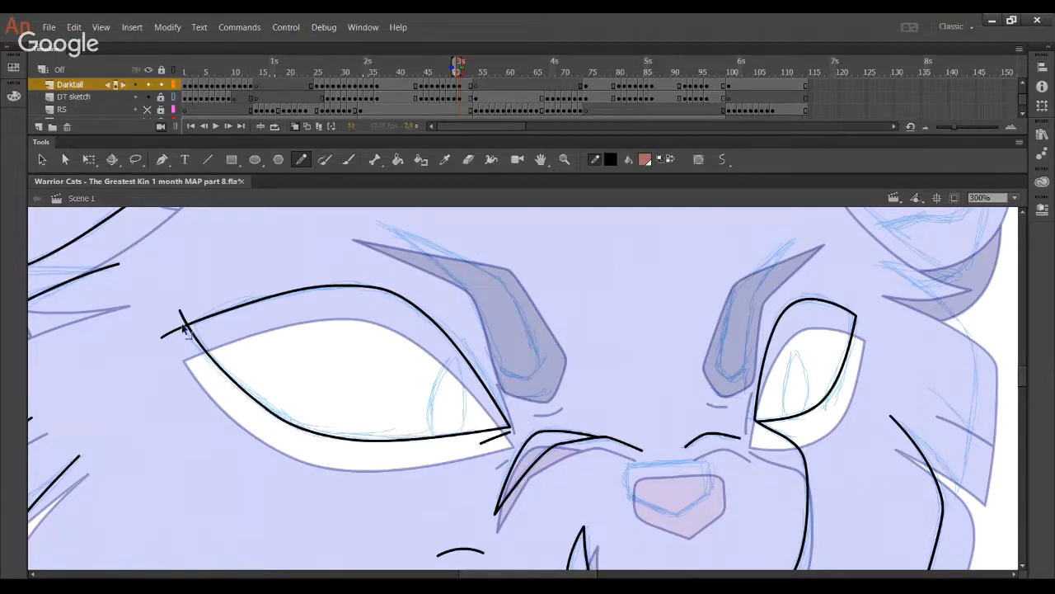
click(183, 318)
key(Delete)
click(170, 331)
key(Delete)
- Pencil a short crease line on the nose-bridge side of each eye, just above the inner corners
drag(538, 258, 494, 222)
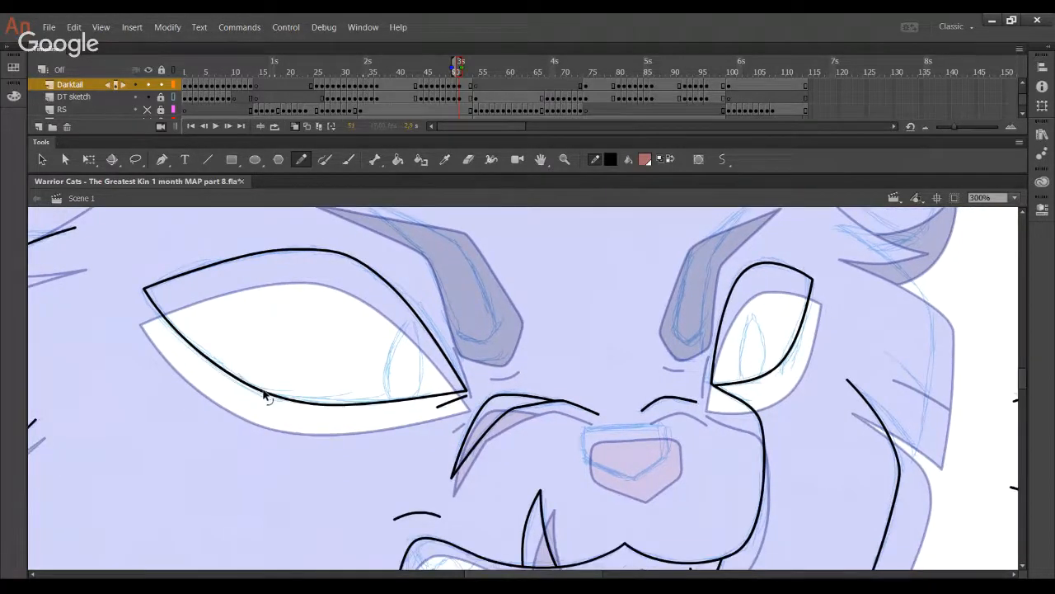
drag(446, 437, 391, 429)
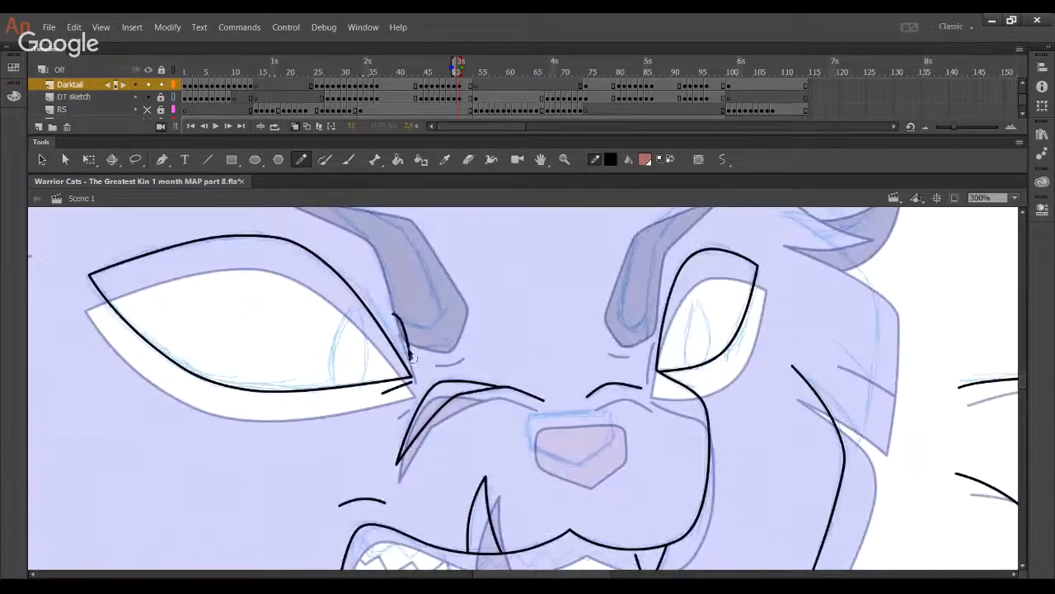
key(ctrl+z)
drag(391, 306, 410, 357)
drag(656, 307, 659, 351)
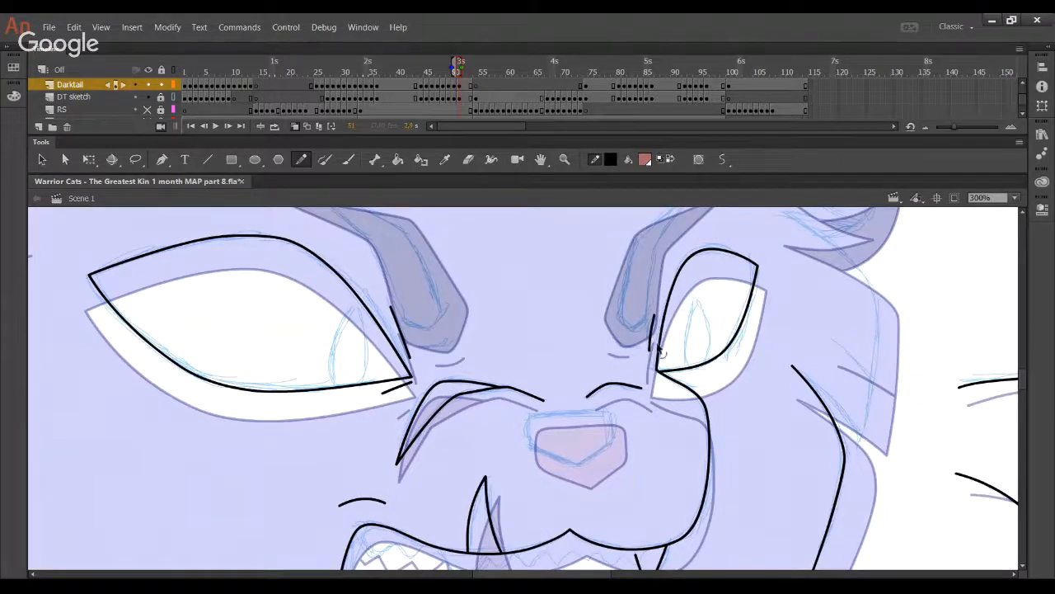
- Fill the two scar pieces at the mouth and the crescent scar beside the nose with the reddish-brown scar colour
drag(676, 417, 669, 374)
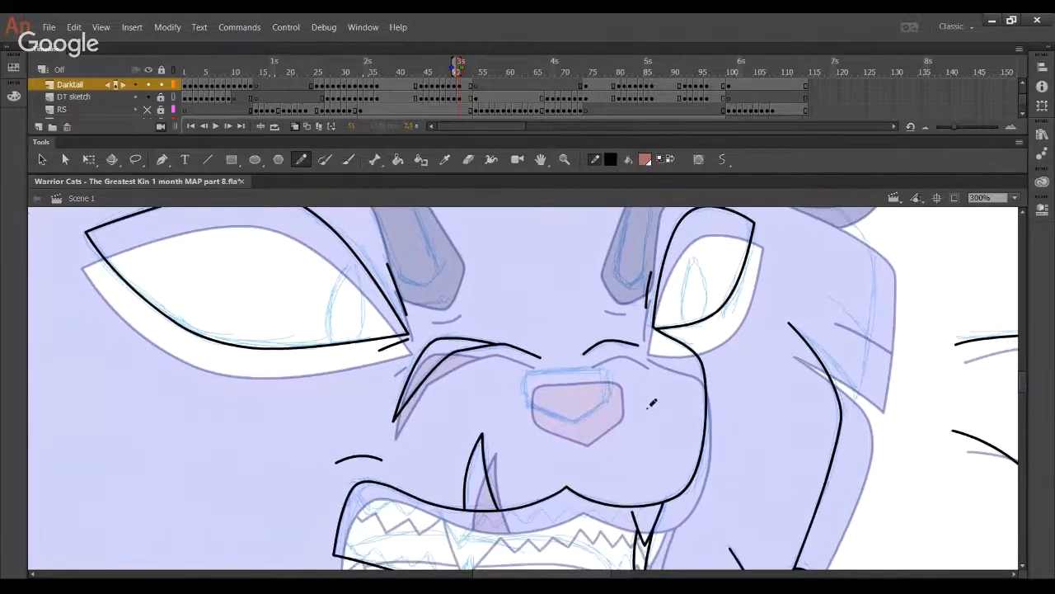
drag(650, 436, 579, 228)
drag(526, 388, 548, 411)
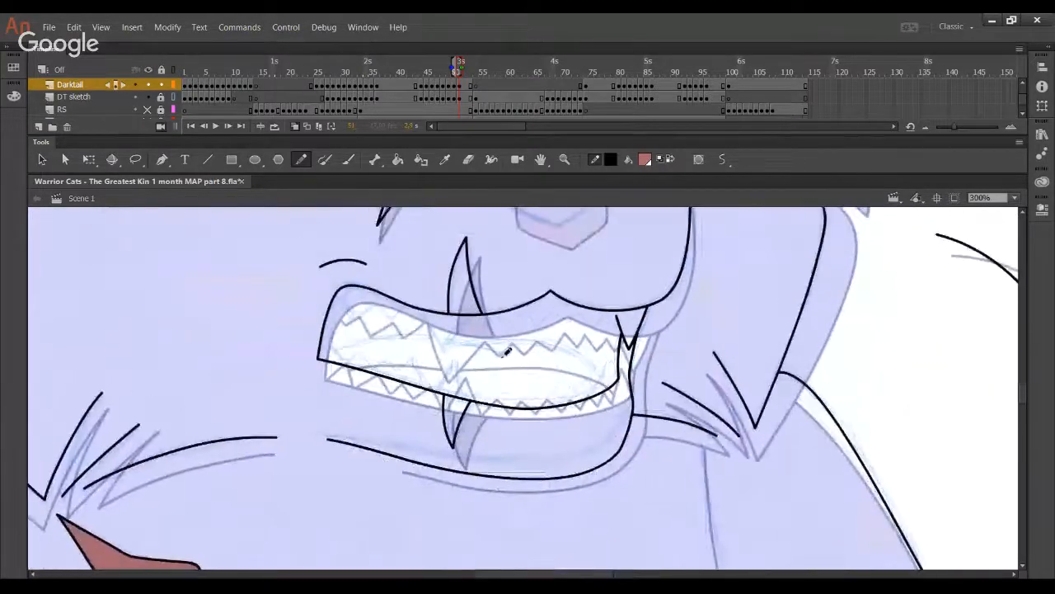
click(397, 159)
click(454, 417)
click(466, 300)
drag(453, 243, 425, 366)
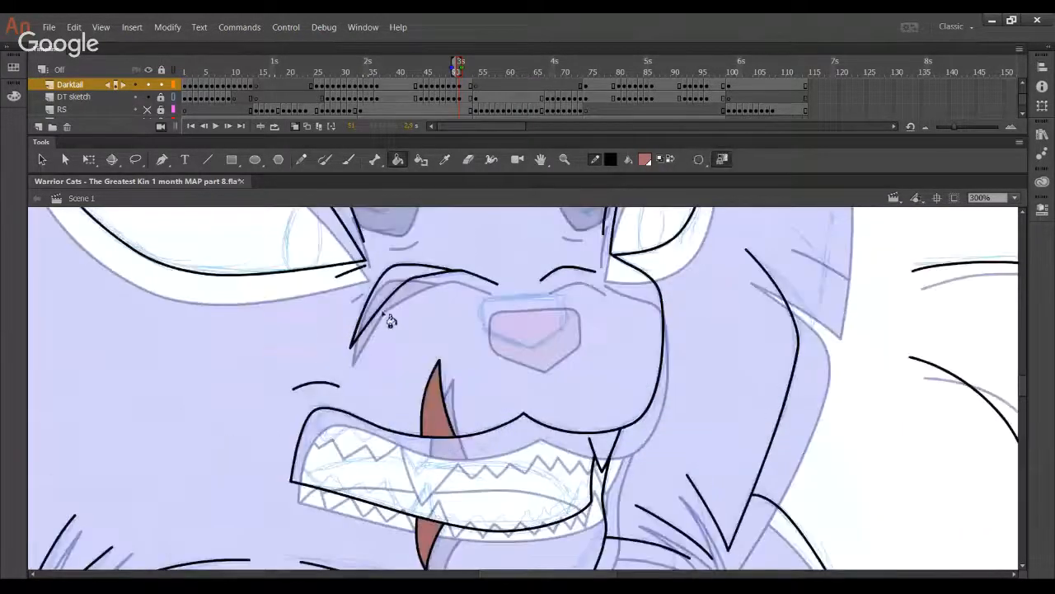
click(380, 301)
- Set the fill colour to a light salmon pink and pencil the nose outline over the sketch
drag(510, 357, 488, 362)
click(648, 161)
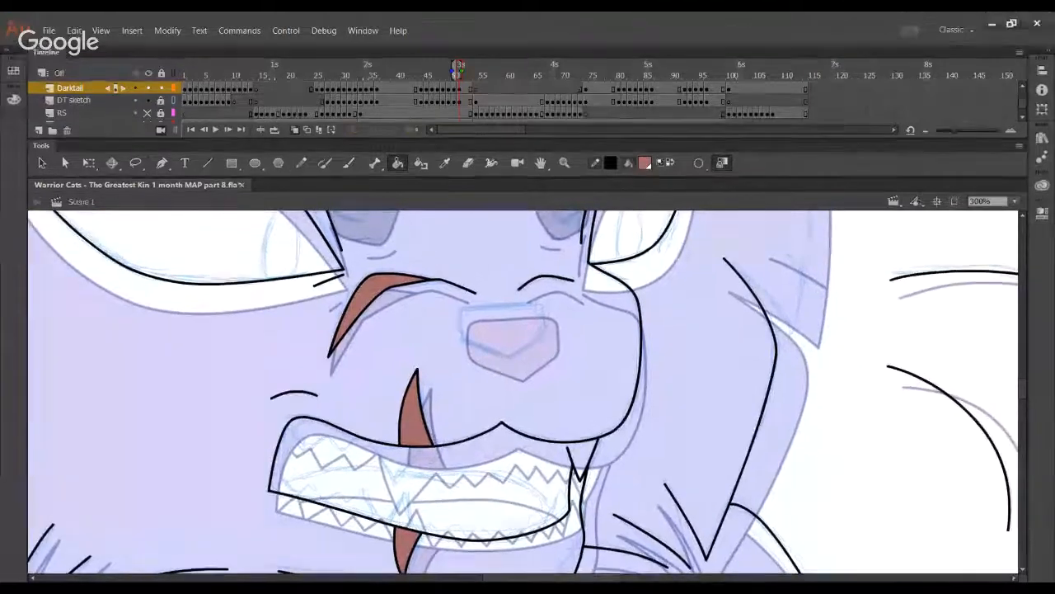
click(723, 363)
click(565, 159)
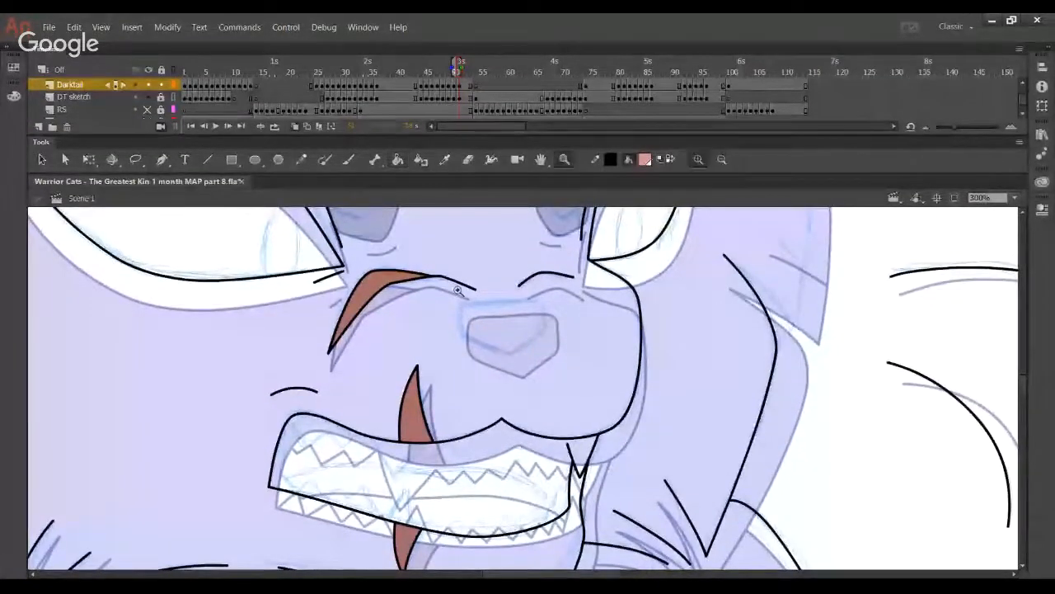
drag(274, 276, 696, 570)
key(shift+y)
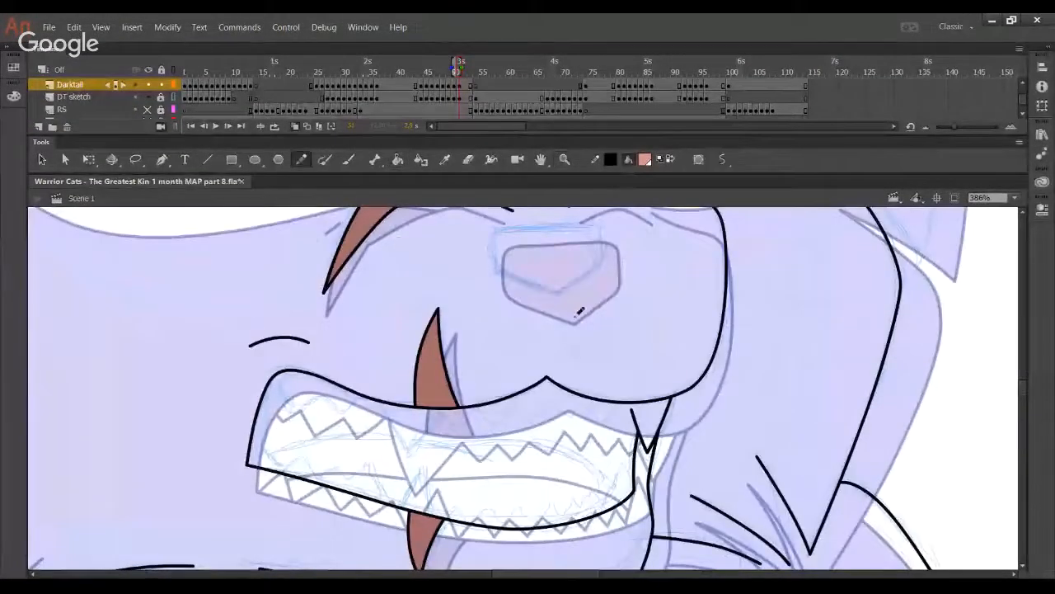
mouse_move(607, 313)
mouse_down()
mouse_move(514, 277)
mouse_move(492, 252)
mouse_move(510, 216)
mouse_move(601, 222)
mouse_move(604, 257)
mouse_move(536, 319)
mouse_up()
- Delete the line ends overshooting the tip of the nose and refine the outline's lower right and left edges
ctrl+click(545, 310)
key(Delete)
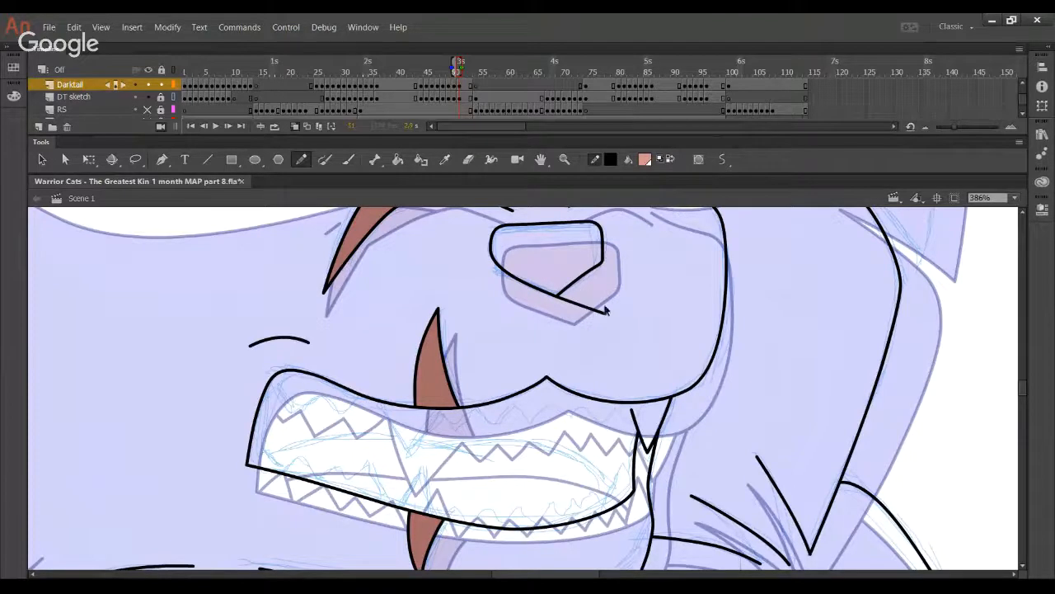
ctrl+click(604, 309)
key(Delete)
drag(582, 274, 582, 279)
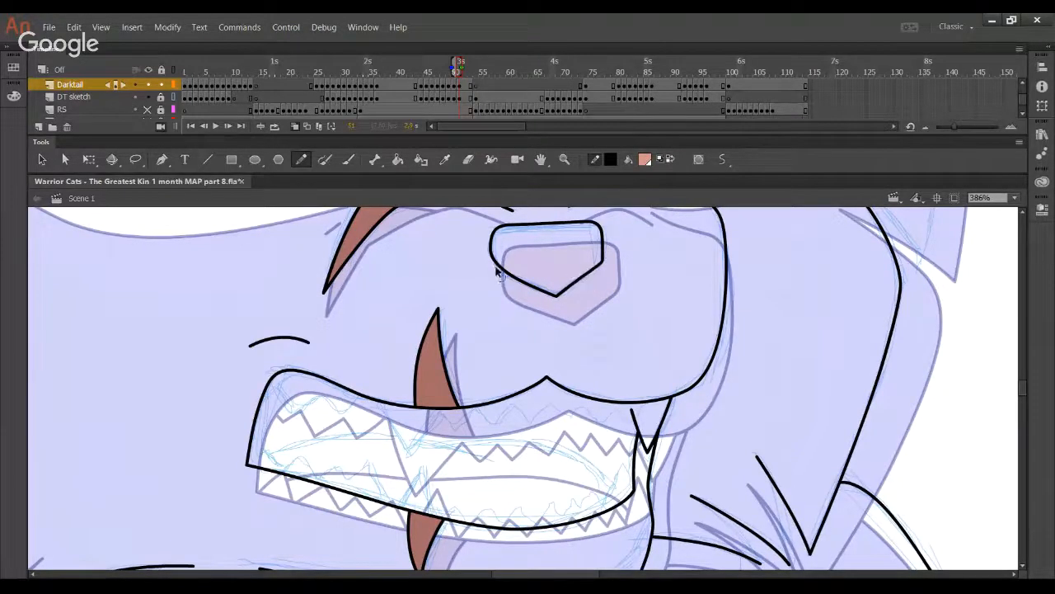
drag(497, 270, 500, 229)
key(ctrl+z)
key(ctrl+z)
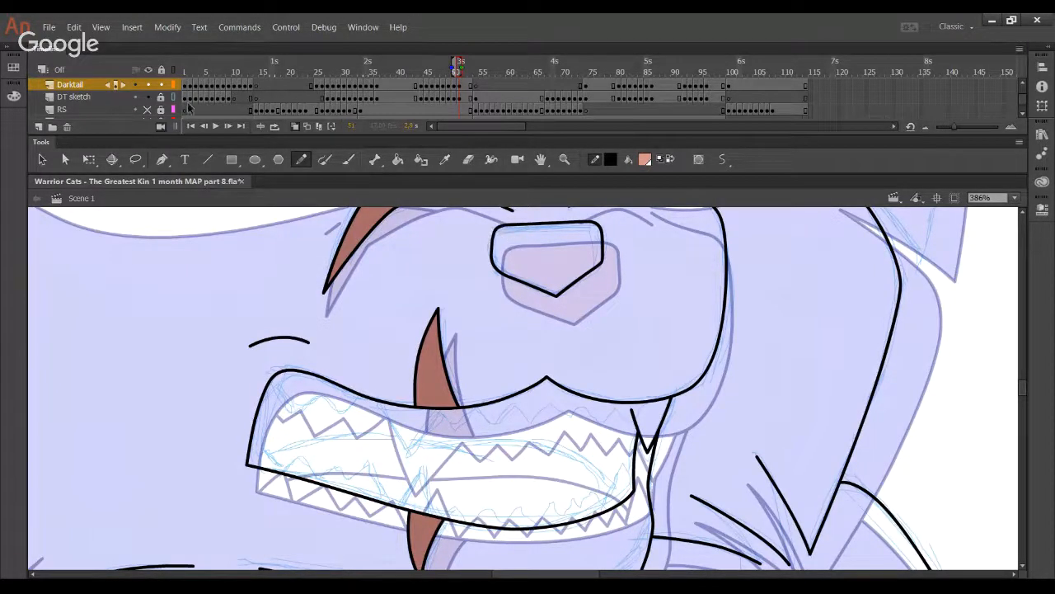
- Hide the DT sketch layer and fill the outlined nose with the light salmon pink
click(148, 96)
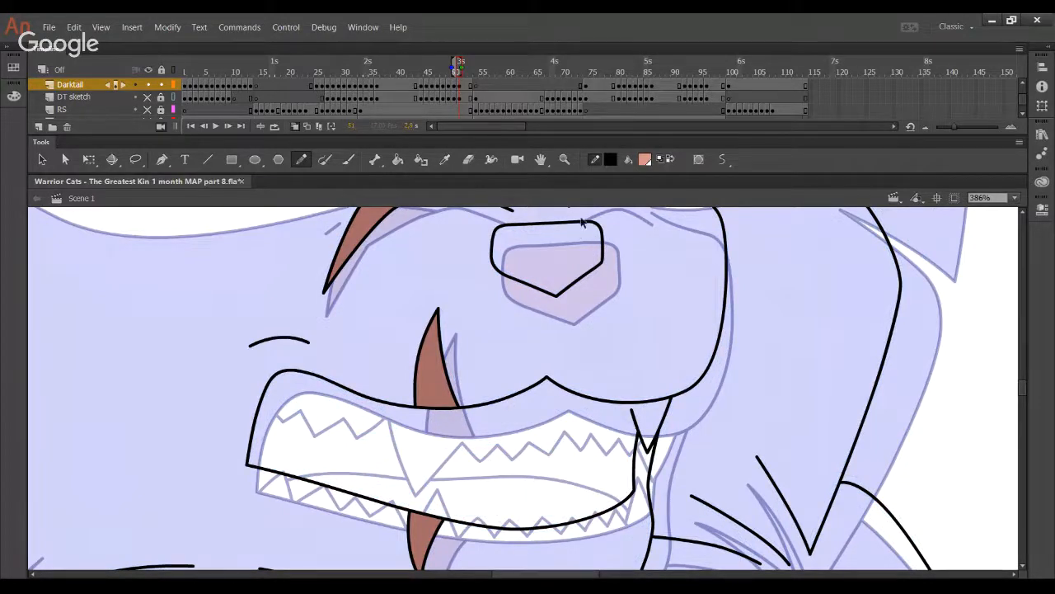
drag(582, 223, 579, 221)
click(398, 159)
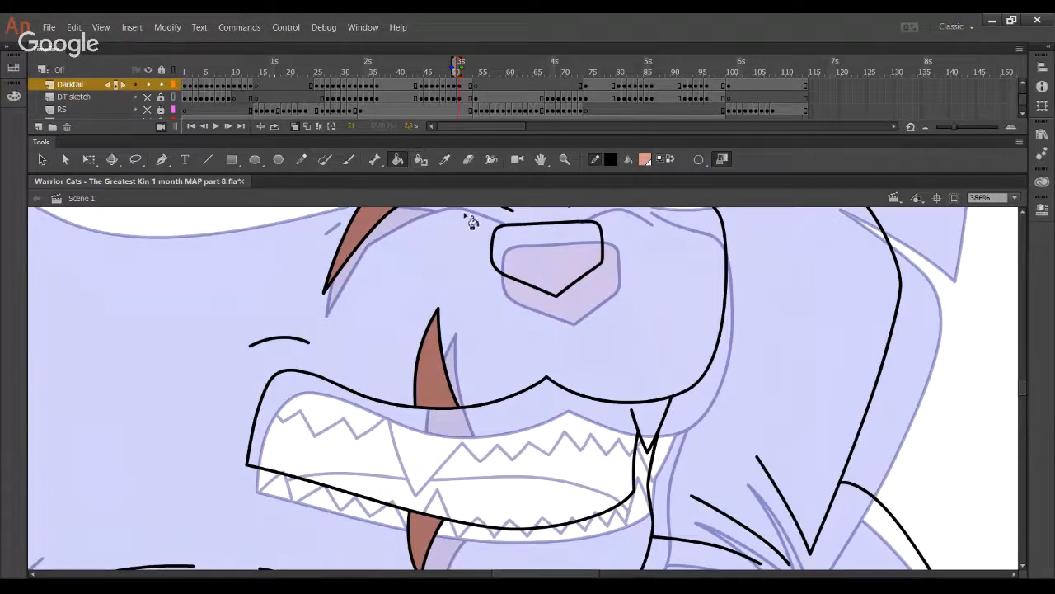
click(571, 276)
drag(616, 309, 636, 340)
key(y)
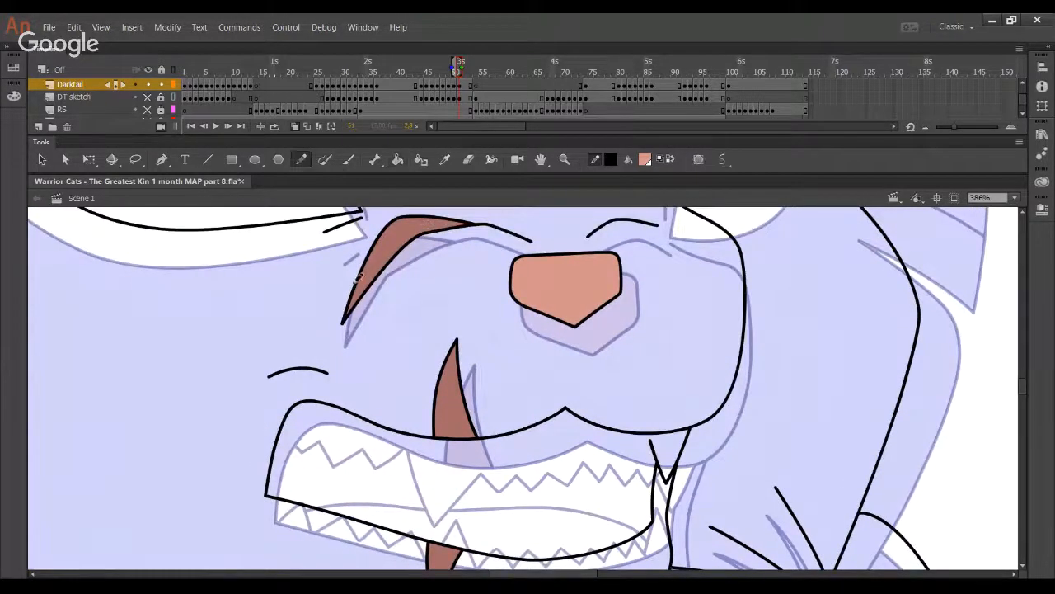
- Show the DT sketch layer again and pencil the near upper fang below the scarred lip, deleting its overshooting line ends
scroll(429, 329, down, 5)
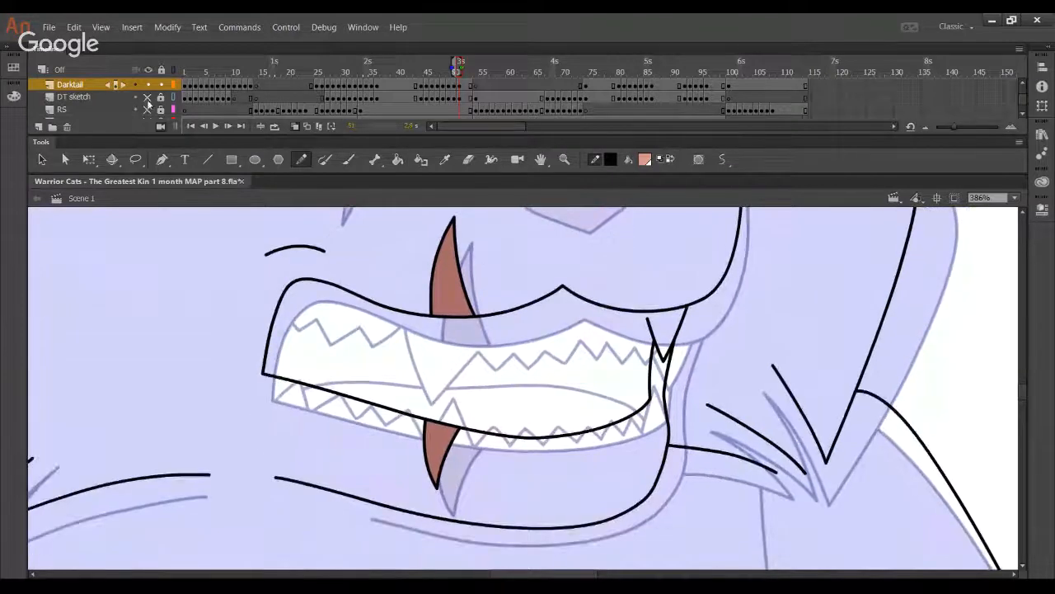
click(148, 97)
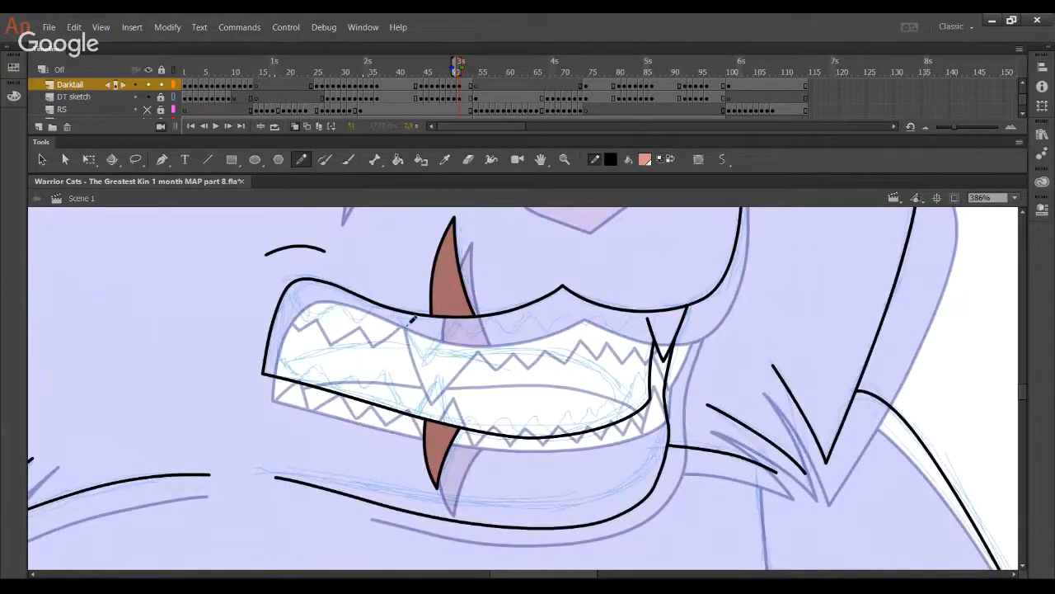
mouse_move(389, 287)
mouse_down()
mouse_move(442, 393)
mouse_move(441, 383)
mouse_up()
key(ctrl+z)
key(ctrl+z)
mouse_move(388, 284)
mouse_down()
mouse_move(454, 394)
mouse_move(470, 295)
mouse_move(404, 391)
mouse_up()
key(ctrl+z)
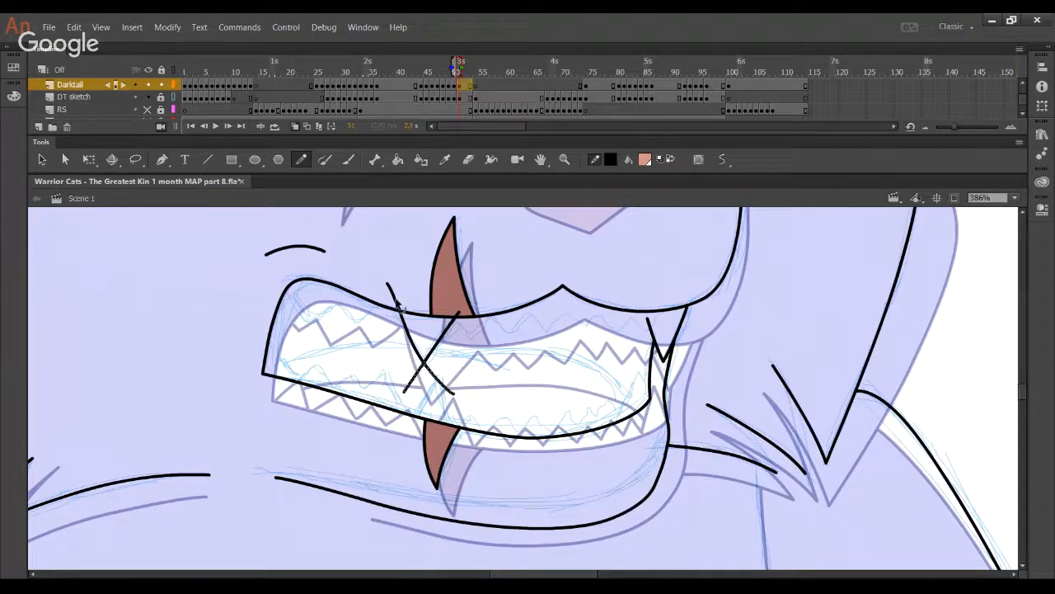
ctrl+shift+click(393, 299)
key(Delete)
- Pencil a small pointed tooth directly beside the near upper fang and delete the overshooting line ends
drag(501, 343, 485, 321)
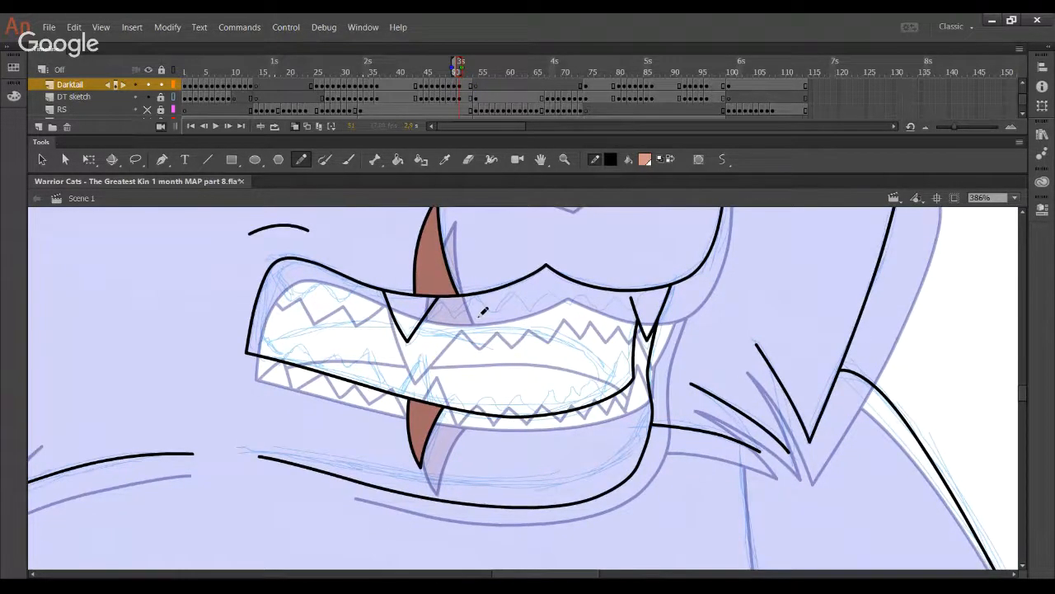
drag(433, 287, 475, 333)
drag(506, 257, 445, 324)
ctrl+click(485, 288)
key(Delete)
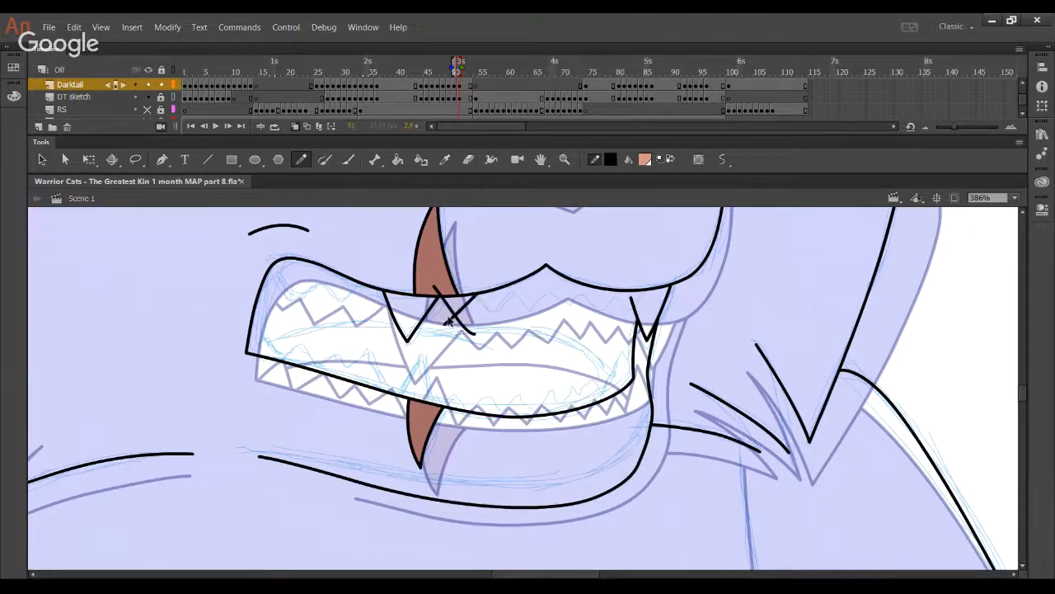
ctrl+click(445, 329)
key(Delete)
- Pencil crossing diagonal strokes for the small upper front teeth, working from the first tooth to beneath the lip's central peak
mouse_move(472, 281)
mouse_down()
mouse_move(508, 321)
mouse_move(490, 317)
mouse_move(542, 265)
mouse_up()
key(ctrl+z)
mouse_move(480, 322)
mouse_down()
mouse_move(519, 286)
mouse_move(552, 335)
mouse_move(558, 286)
mouse_up()
key(ctrl+z)
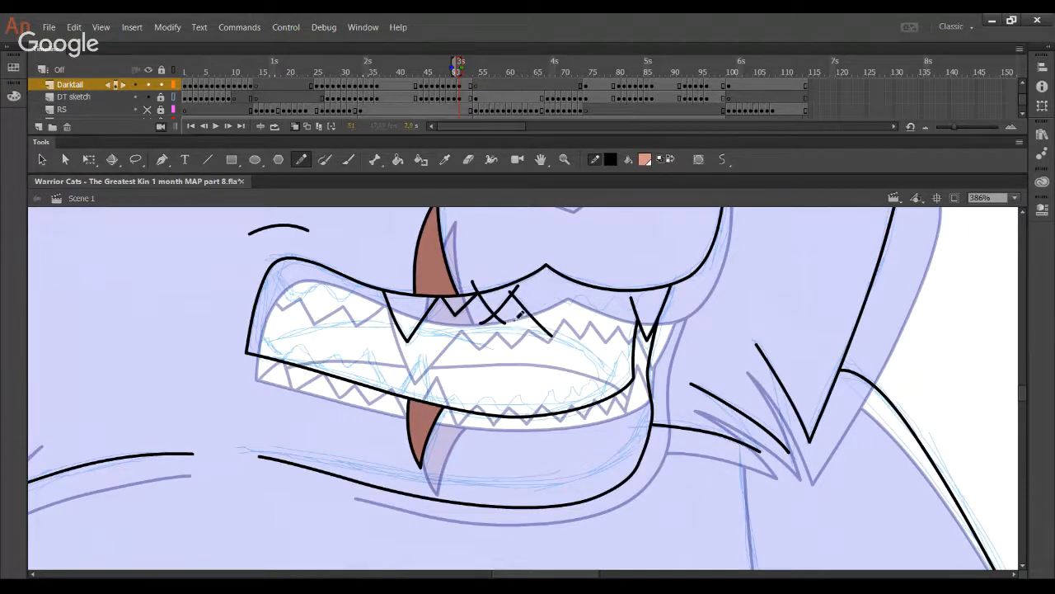
mouse_move(513, 322)
mouse_down()
mouse_move(558, 277)
mouse_move(545, 292)
mouse_move(556, 282)
mouse_move(583, 327)
mouse_move(587, 287)
mouse_up()
key(ctrl+z)
key(ctrl+z)
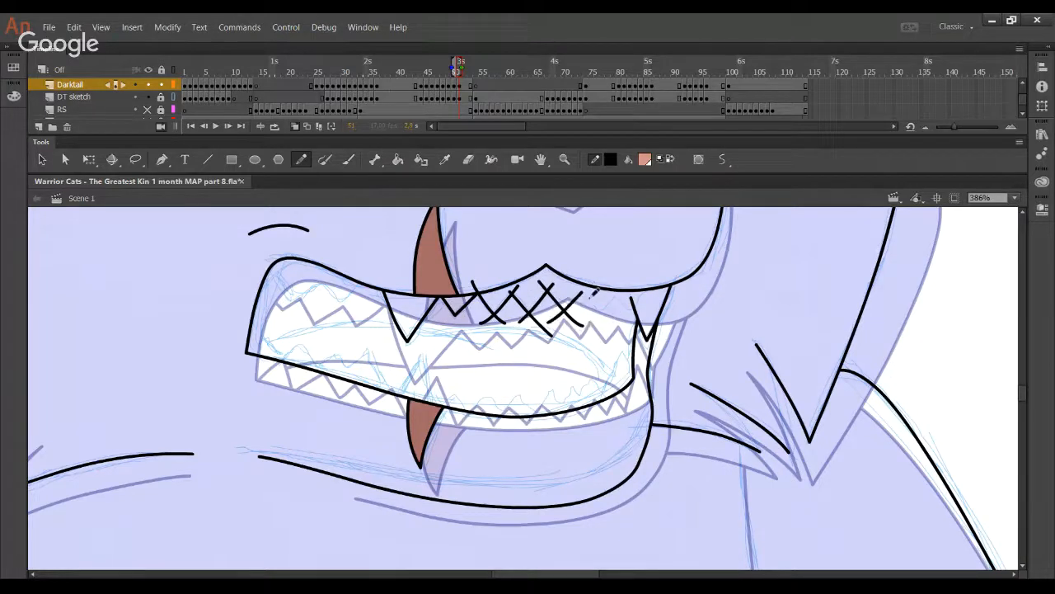
key(ctrl+z)
- Continue the crossing diagonal strokes for the remaining small upper teeth up to the far upper fang
mouse_move(544, 328)
mouse_down()
mouse_move(581, 284)
mouse_move(617, 335)
mouse_up()
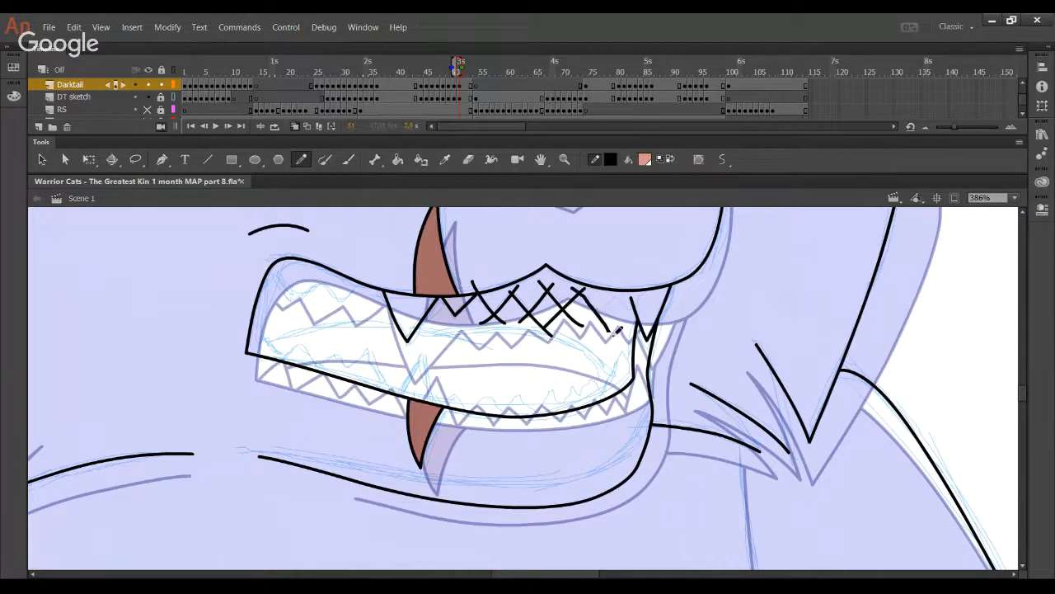
key(ctrl+z)
key(ctrl+z)
drag(583, 289, 545, 329)
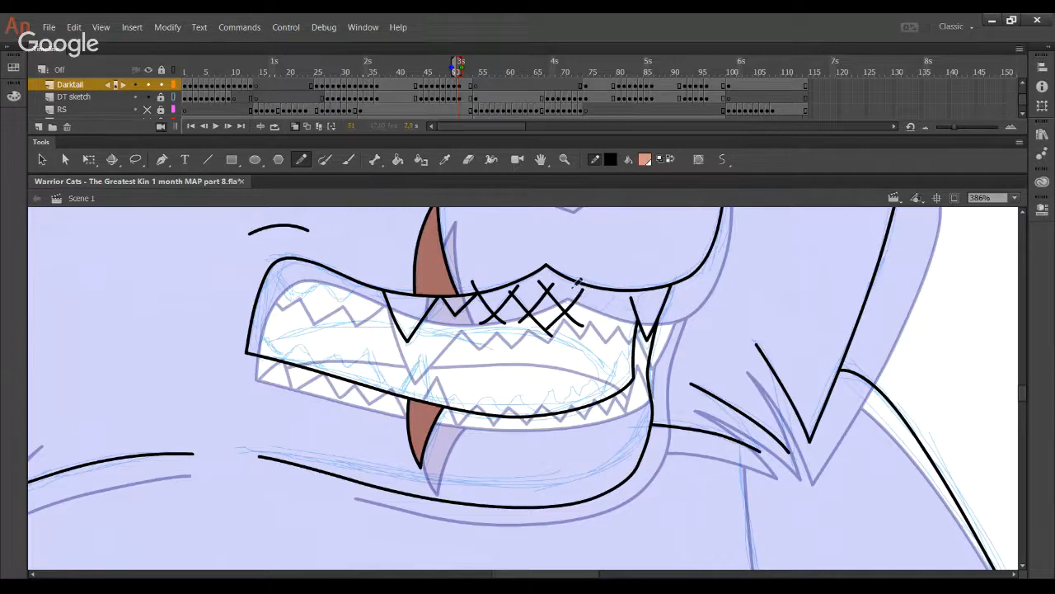
drag(577, 283, 617, 341)
key(ctrl+z)
drag(576, 285, 617, 343)
drag(615, 295, 579, 337)
mouse_move(612, 293)
mouse_down()
mouse_move(637, 317)
mouse_move(648, 298)
mouse_move(629, 318)
mouse_move(638, 310)
mouse_move(612, 338)
mouse_up()
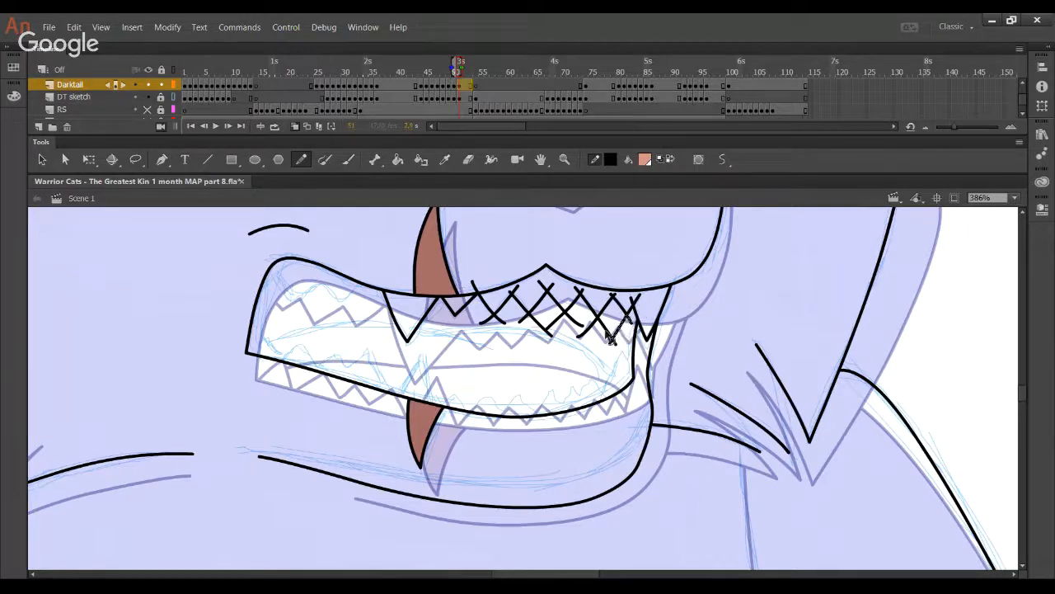
- Select and delete the overshooting stroke ends along the upper front teeth, leaving a clean zigzag row
ctrl+shift+click(614, 342)
ctrl+shift+click(631, 322)
ctrl+shift+click(612, 293)
ctrl+shift+click(615, 292)
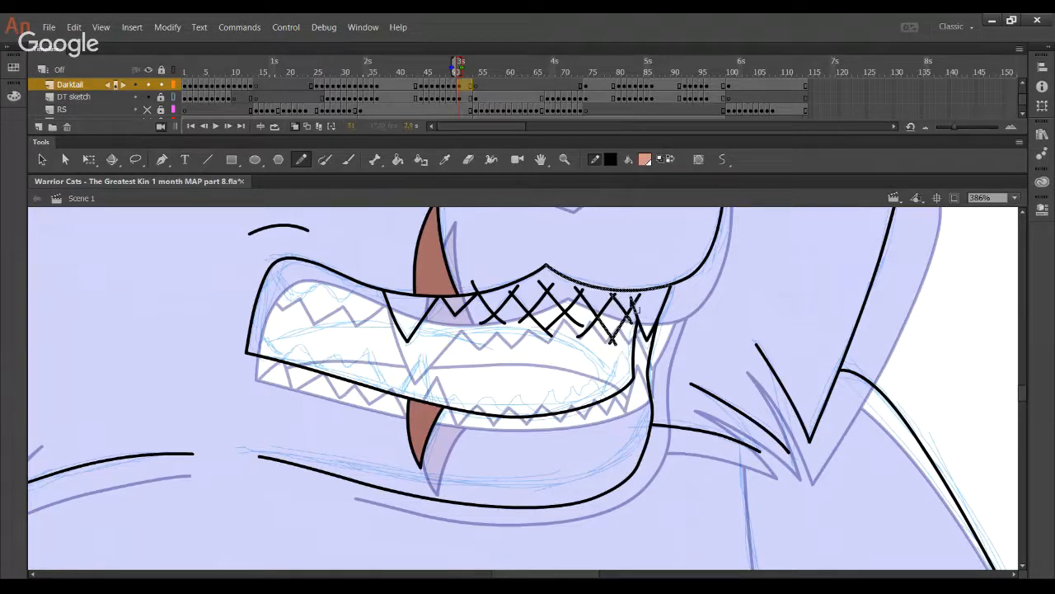
ctrl+shift+click(623, 292)
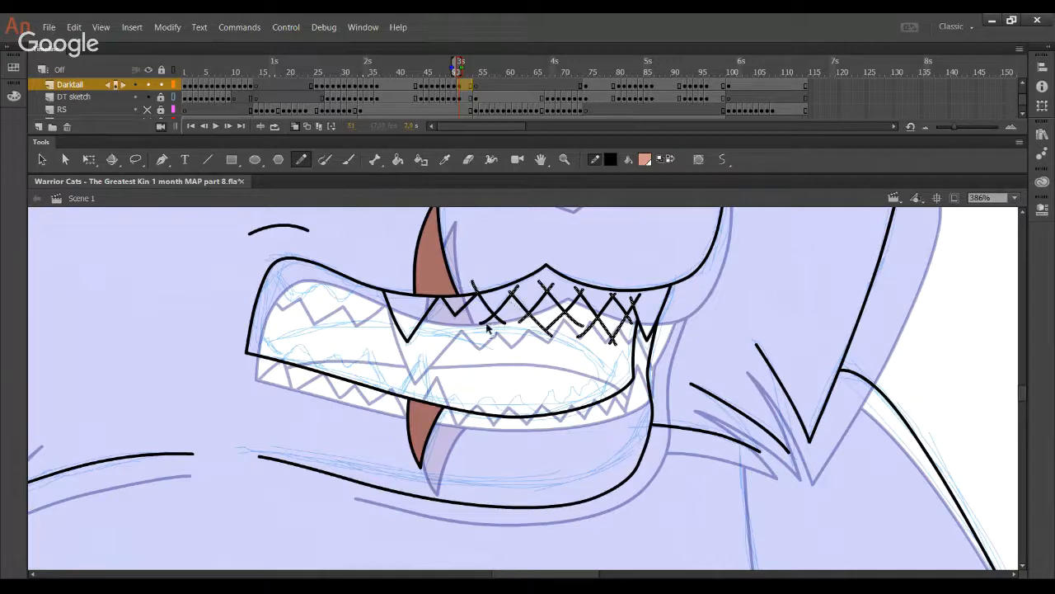
key(ctrl+z)
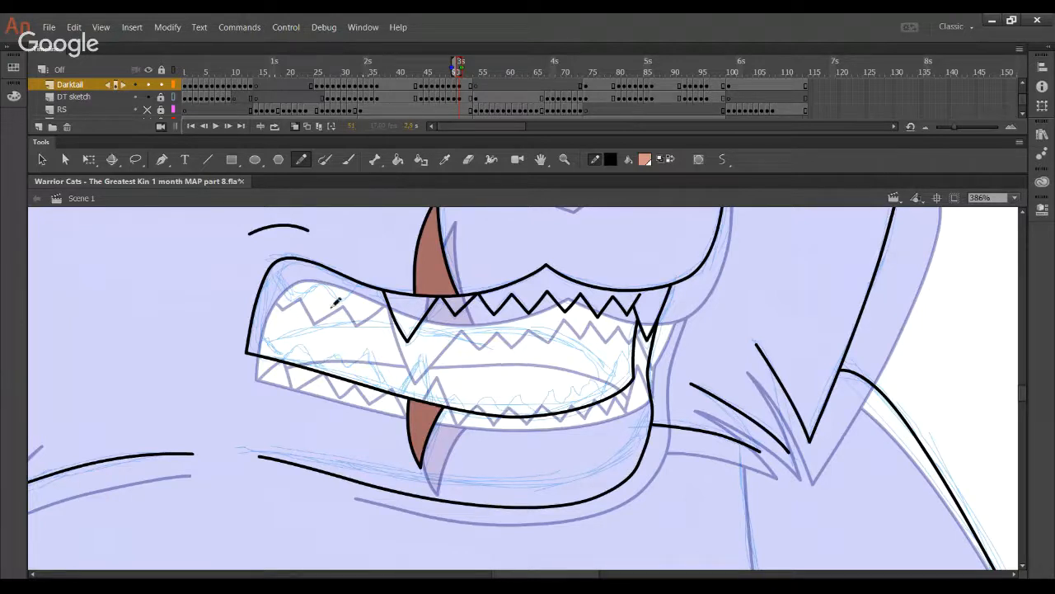
- Pencil a zigzag of upper back teeth between the near fang and the mouth corner, deleting both overshooting ends
mouse_move(375, 273)
mouse_down()
mouse_move(347, 290)
mouse_move(326, 279)
mouse_move(302, 291)
mouse_move(289, 280)
mouse_move(254, 285)
mouse_move(231, 305)
mouse_up()
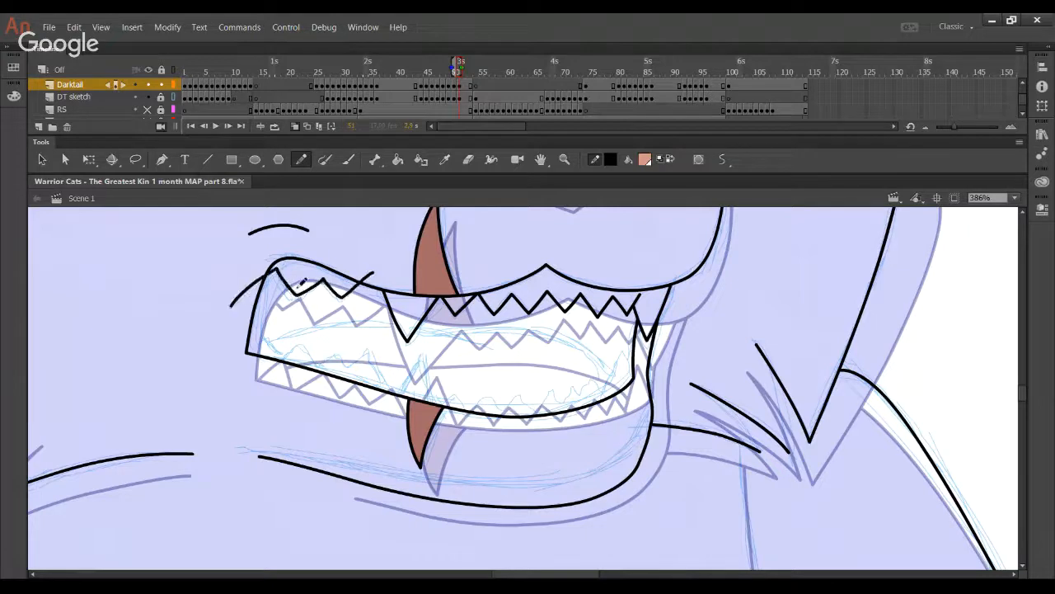
ctrl+click(369, 279)
key(Delete)
ctrl+click(255, 292)
key(Delete)
- Pencil the near lower fang above the chin scar with two crossing strokes and delete the excess line ends
drag(348, 355, 309, 318)
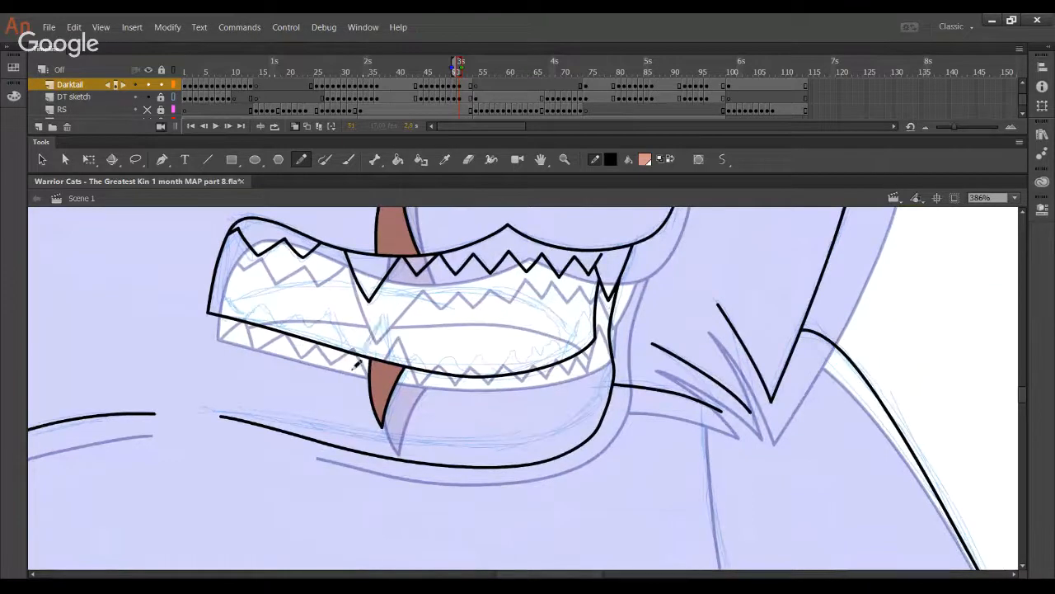
drag(352, 370, 401, 300)
mouse_move(393, 375)
mouse_down()
mouse_move(382, 292)
mouse_move(383, 303)
mouse_up()
key(ctrl+z)
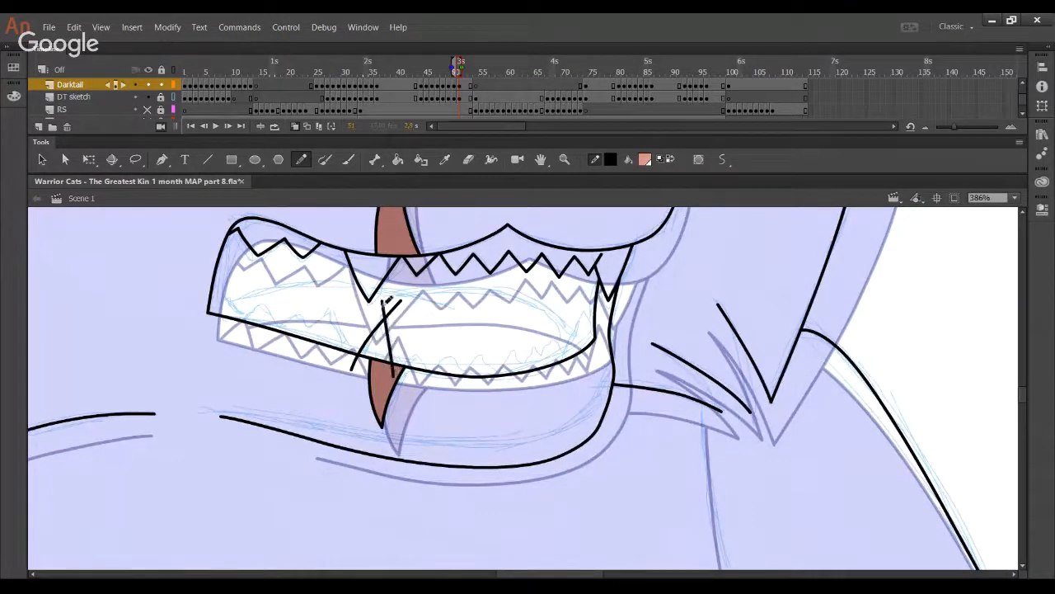
ctrl+click(385, 313)
ctrl+shift+click(393, 308)
ctrl+shift+click(355, 364)
ctrl+shift+click(393, 371)
key(Delete)
- Pencil the first small lower front tooth beside the lower fang and delete its four overshooting line ends
mouse_move(431, 338)
mouse_down()
mouse_move(394, 377)
mouse_move(440, 395)
mouse_up()
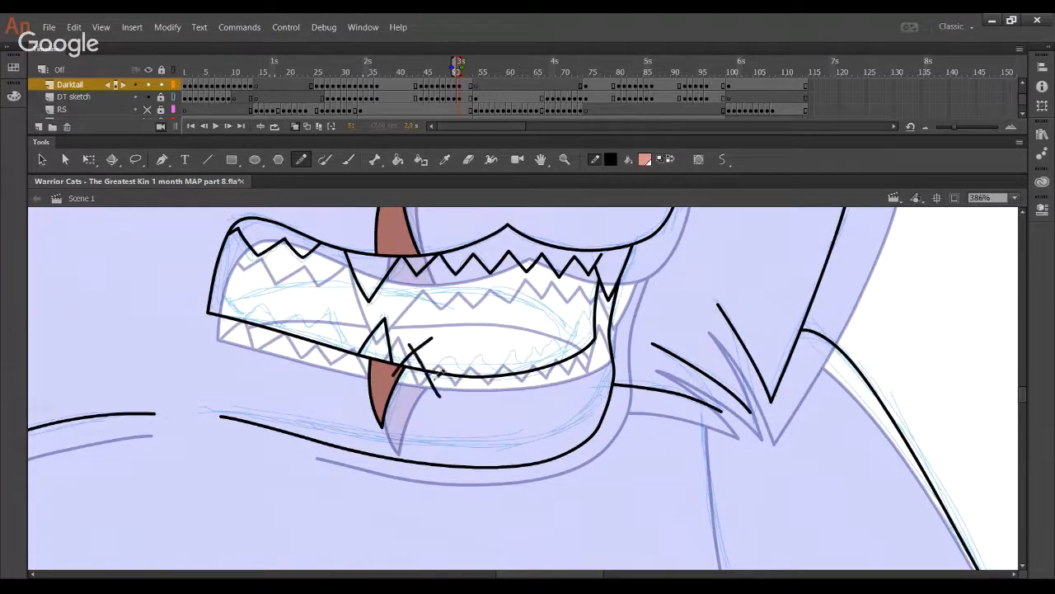
ctrl+click(398, 372)
key(Delete)
ctrl+click(413, 348)
key(Delete)
ctrl+click(424, 344)
key(Delete)
ctrl+click(433, 386)
key(Delete)
- Pencil the second small lower front tooth with crossing strokes and delete the ends above the tip and below the lip
drag(470, 336, 417, 389)
drag(445, 348, 474, 403)
drag(467, 340, 445, 373)
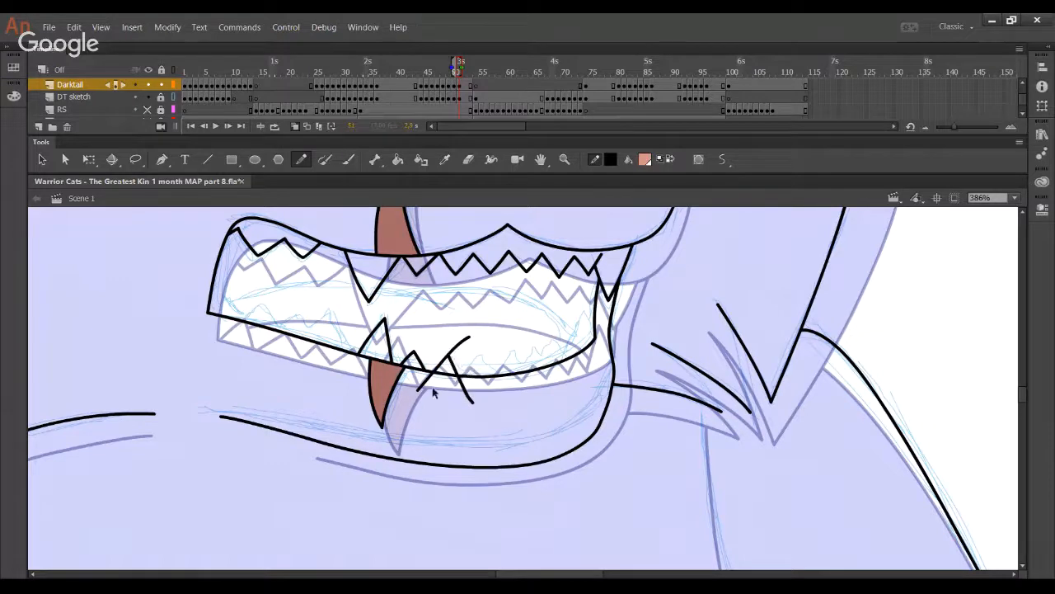
ctrl+click(461, 345)
key(Delete)
ctrl+click(425, 383)
key(Delete)
drag(406, 389, 505, 413)
key(Delete)
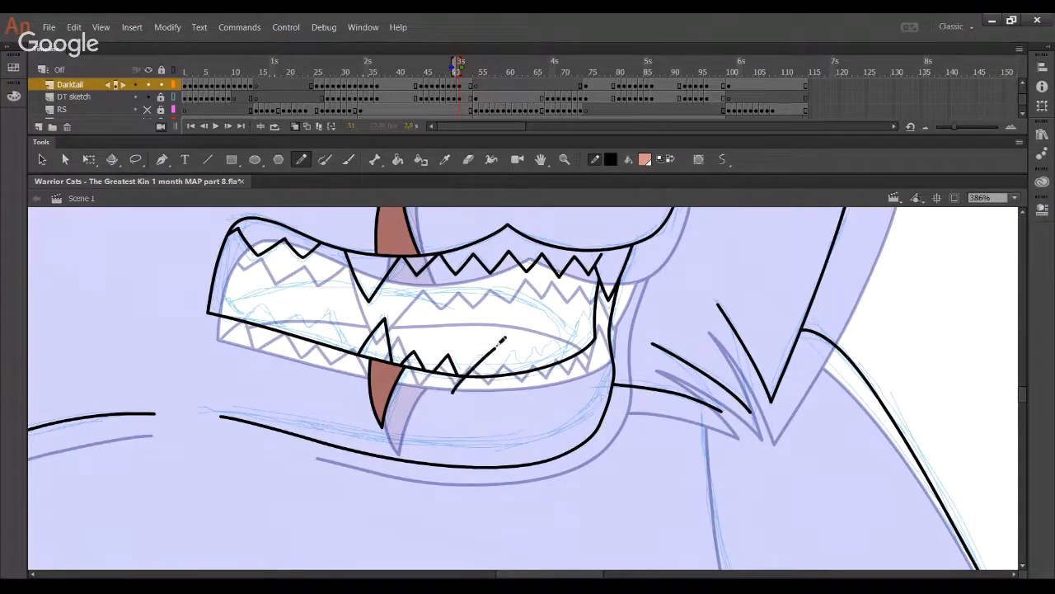
- Pencil the third small lower front tooth with crossing strokes and remove the overshooting ends
key(ctrl+z)
mouse_move(453, 394)
mouse_down()
mouse_move(509, 332)
mouse_move(518, 408)
mouse_up()
key(ctrl+z)
drag(467, 347, 513, 404)
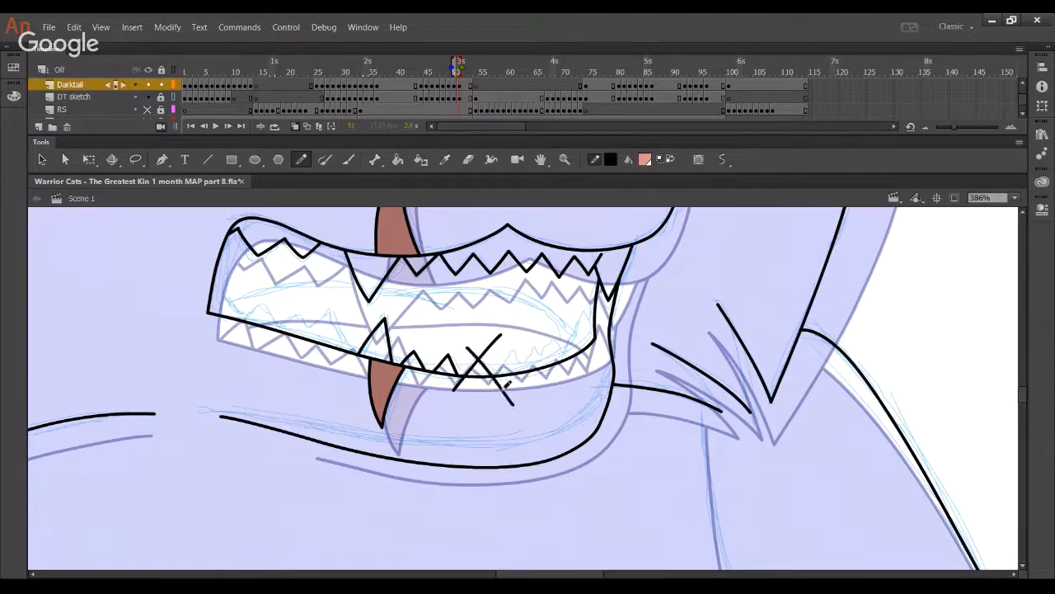
key(ctrl+z)
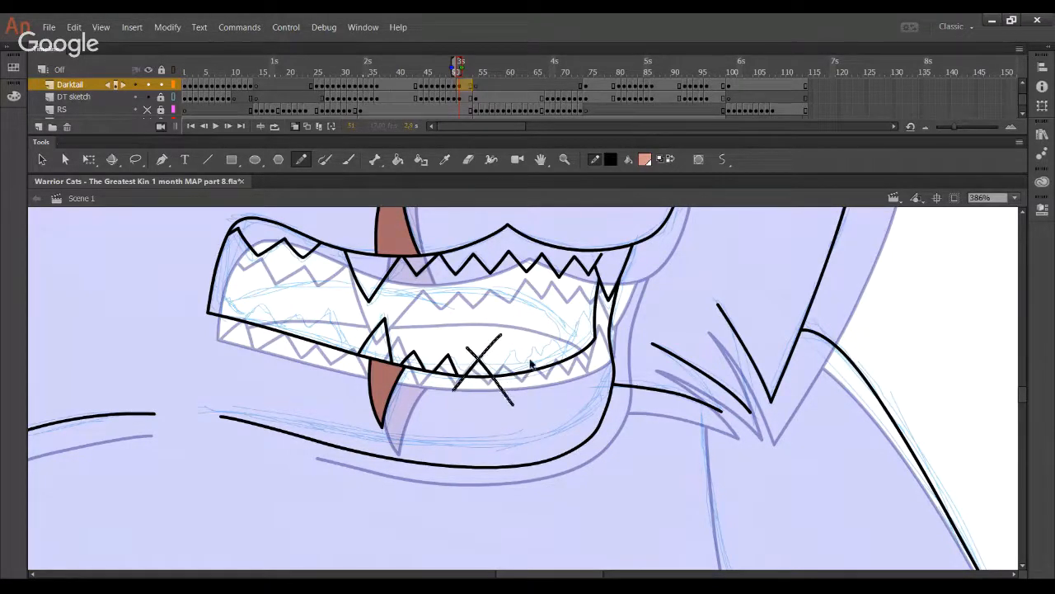
key(ctrl+z)
- Pencil the fourth small lower front tooth and delete the stroke ends beyond its tip and the lip line
mouse_move(487, 398)
mouse_down()
mouse_move(529, 330)
mouse_move(551, 396)
mouse_up()
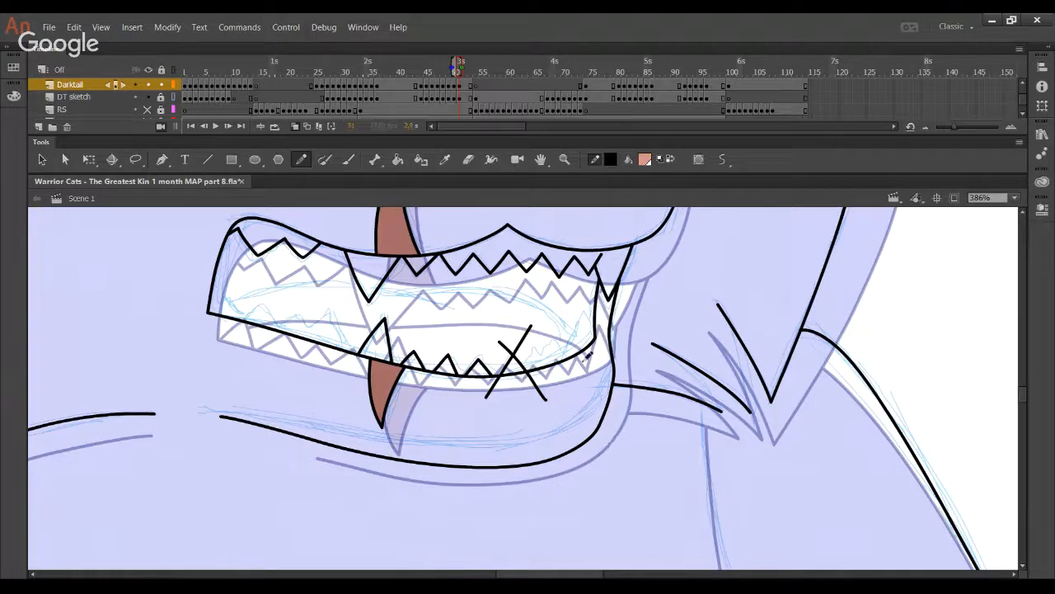
ctrl+click(507, 350)
key(Delete)
ctrl+click(518, 348)
key(Delete)
drag(492, 388, 495, 390)
ctrl+click(542, 396)
key(Delete)
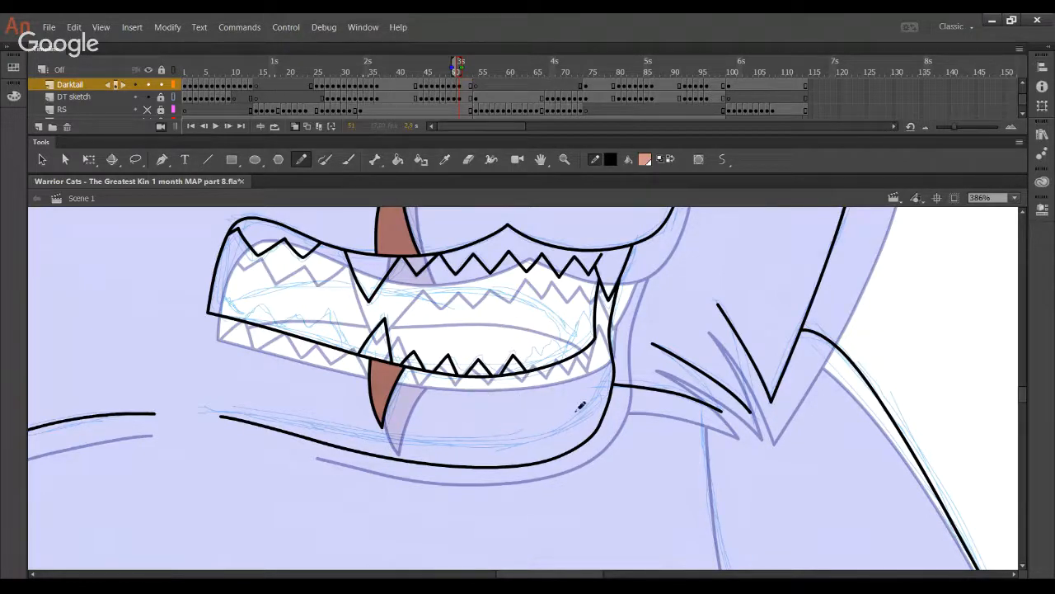
- Pencil the fifth small lower front tooth, redrawing its strokes until they fit, and trim the overshooting ends
mouse_move(516, 391)
mouse_down()
mouse_move(545, 359)
mouse_move(546, 334)
mouse_up()
key(ctrl+z)
drag(520, 388, 552, 326)
key(ctrl+z)
mouse_move(523, 386)
mouse_down()
mouse_move(544, 338)
mouse_move(573, 389)
mouse_up()
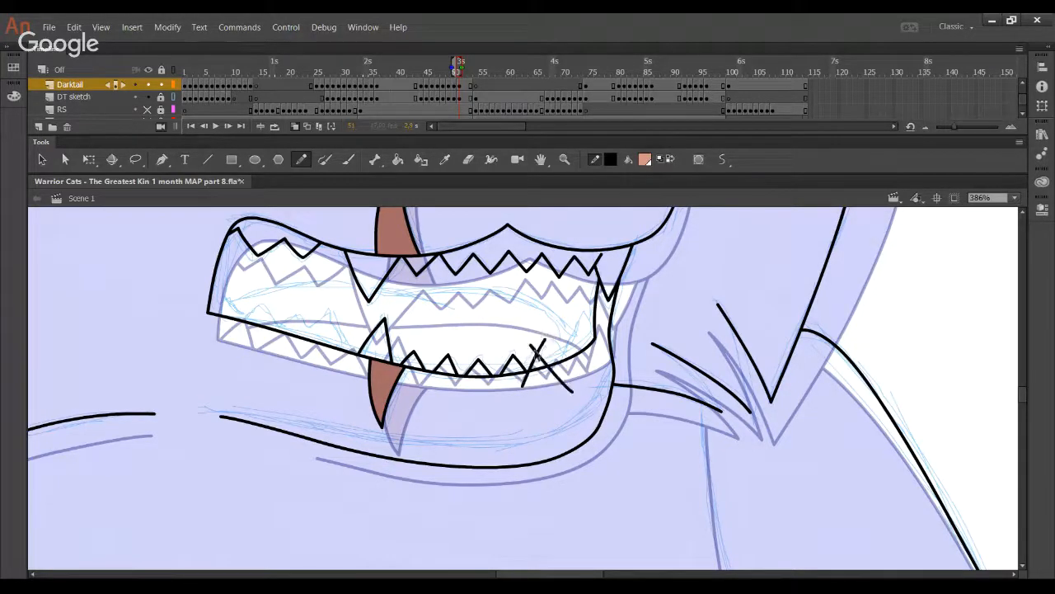
key(ctrl+z)
mouse_move(528, 344)
mouse_down()
mouse_move(572, 386)
mouse_move(564, 396)
mouse_move(570, 322)
mouse_up()
ctrl+click(534, 349)
ctrl+shift+click(542, 347)
ctrl+shift+click(565, 379)
key(Delete)
key(ctrl+z)
- Pencil the sixth small lower front tooth and delete all of its overshooting line ends
mouse_move(547, 380)
mouse_down()
mouse_move(567, 332)
mouse_move(584, 376)
mouse_up()
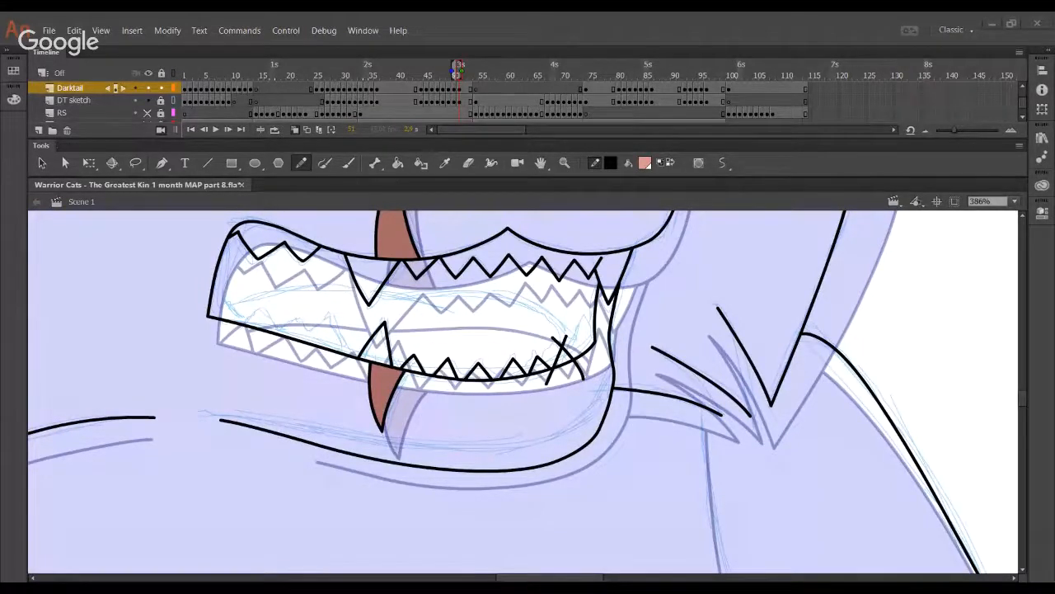
ctrl+click(550, 375)
key(Delete)
ctrl+click(583, 375)
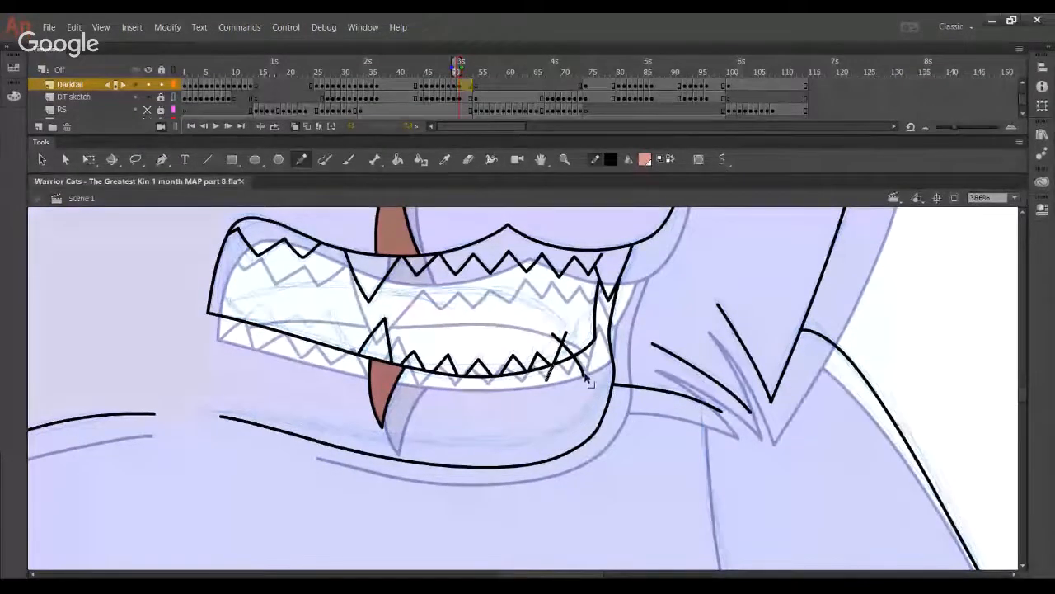
key(Delete)
ctrl+click(558, 338)
key(Delete)
ctrl+click(565, 336)
key(Delete)
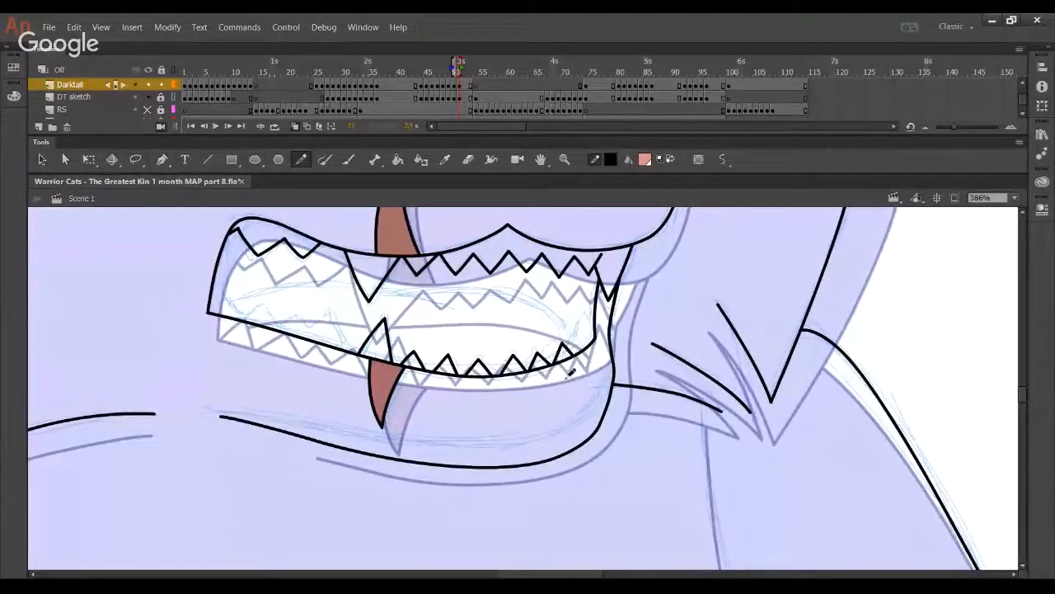
- Pencil the far lower fang at the far end of the lower lip and delete the excess line ends
mouse_move(565, 381)
mouse_down()
mouse_move(585, 310)
mouse_move(608, 371)
mouse_up()
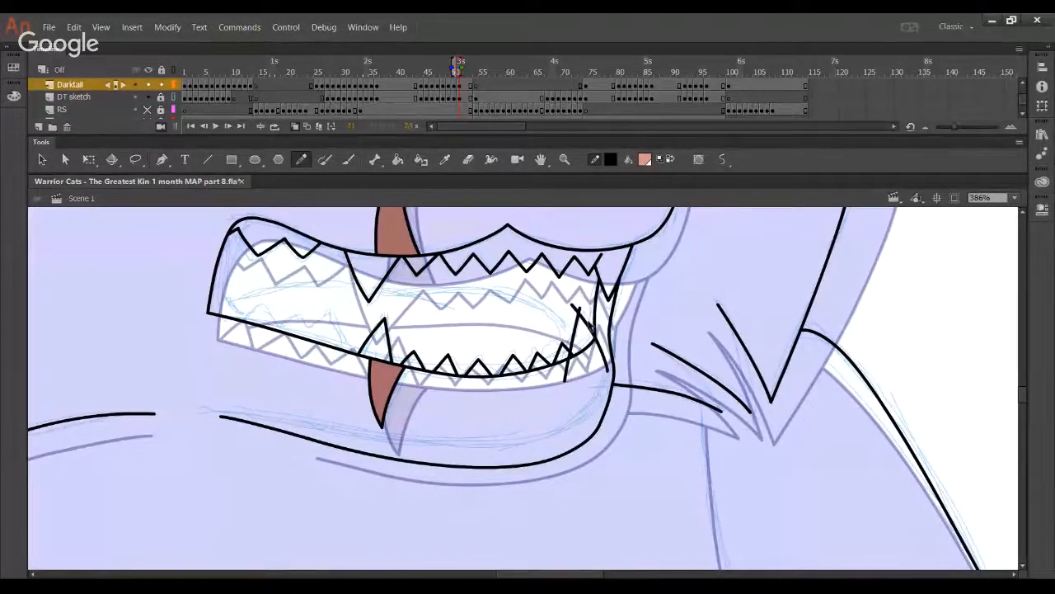
ctrl+click(579, 310)
ctrl+shift+click(606, 365)
key(Delete)
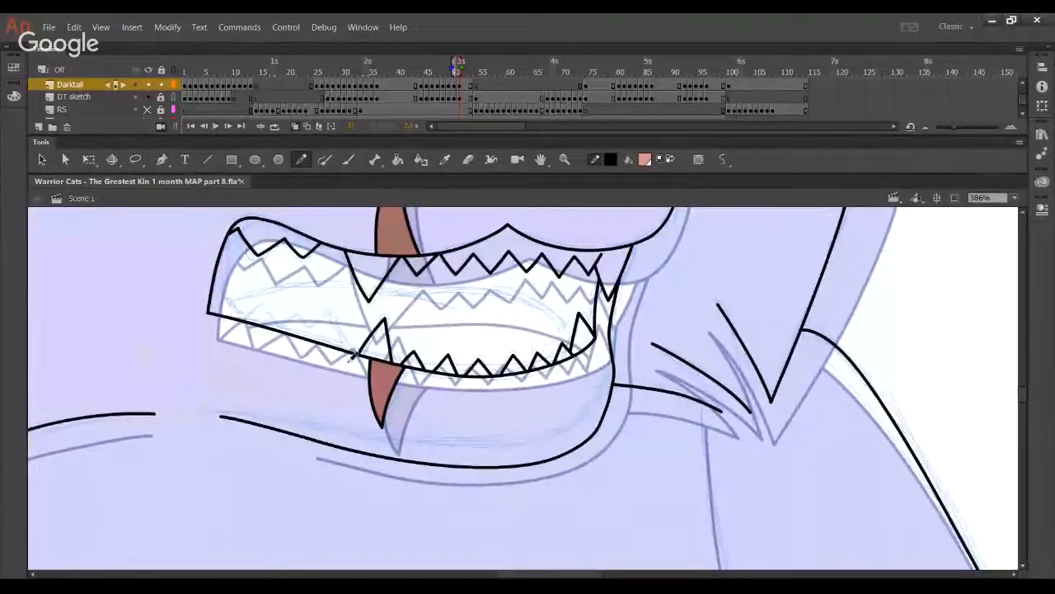
- Pencil the row of small teeth along the lower lip between the front fang and the mouth corner, and delete the overshooting ends
mouse_move(353, 356)
mouse_down()
mouse_move(331, 314)
mouse_move(305, 329)
mouse_move(297, 315)
mouse_move(276, 324)
mouse_move(270, 302)
mouse_move(217, 333)
mouse_up()
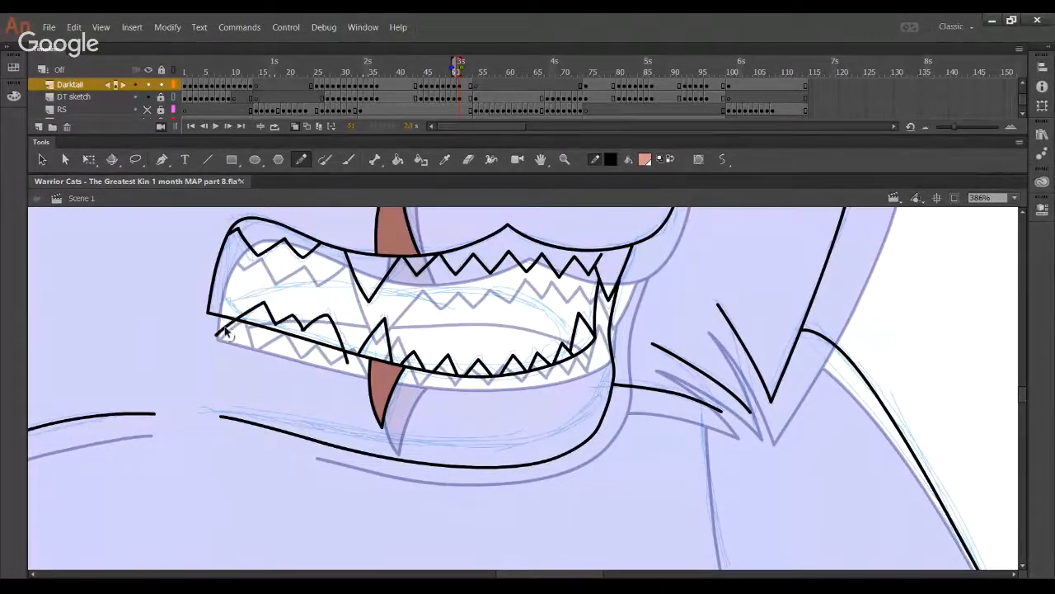
ctrl+click(304, 336)
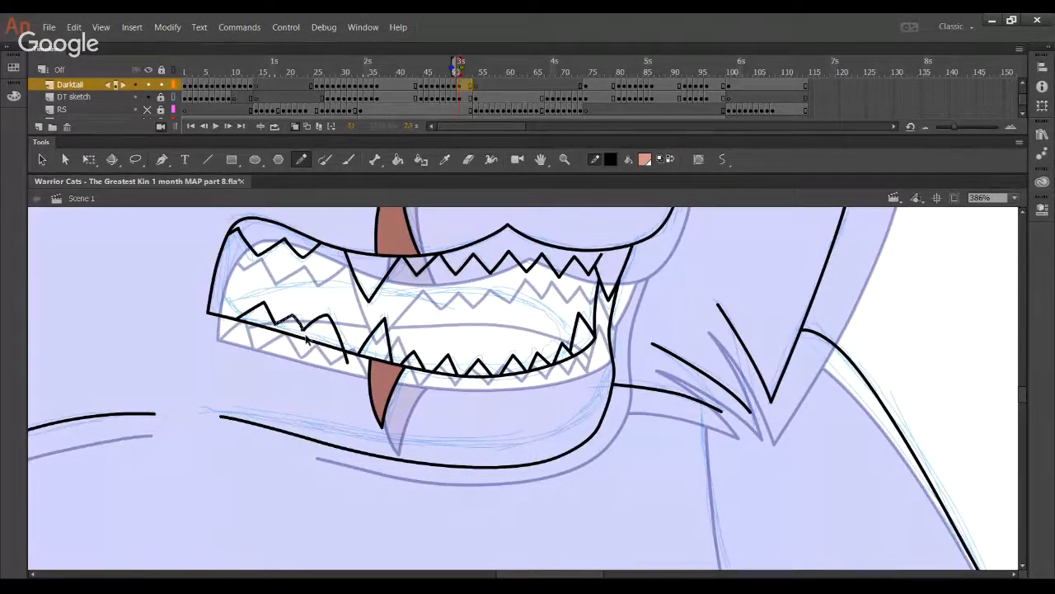
key(Delete)
ctrl+drag(303, 330, 317, 370)
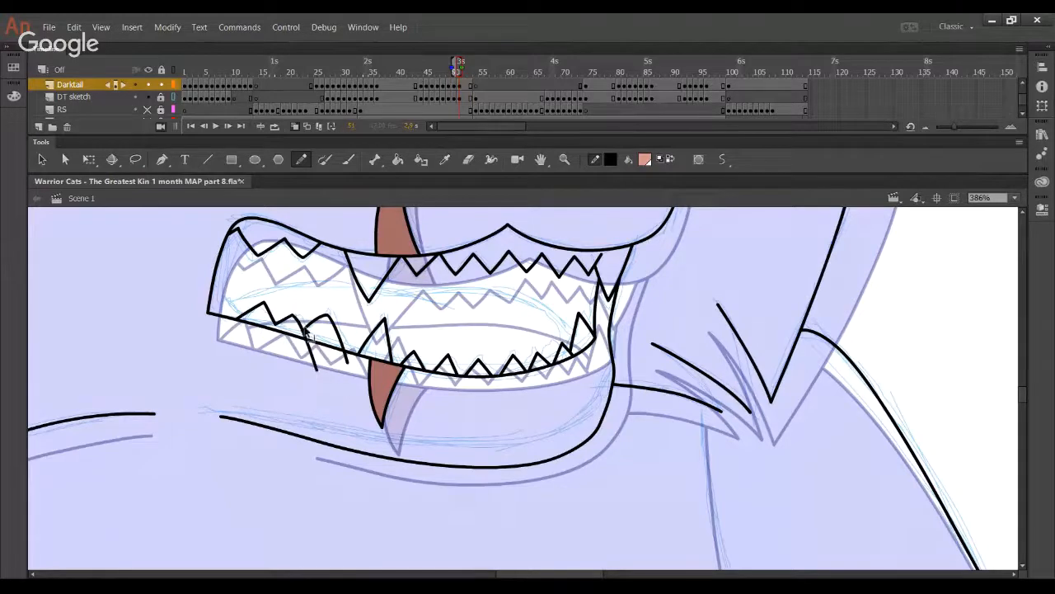
mouse_move(302, 331)
ctrl+mouse_down()
mouse_move(290, 346)
mouse_move(298, 336)
ctrl+mouse_up()
key(ctrl+z)
ctrl+click(314, 360)
key(Delete)
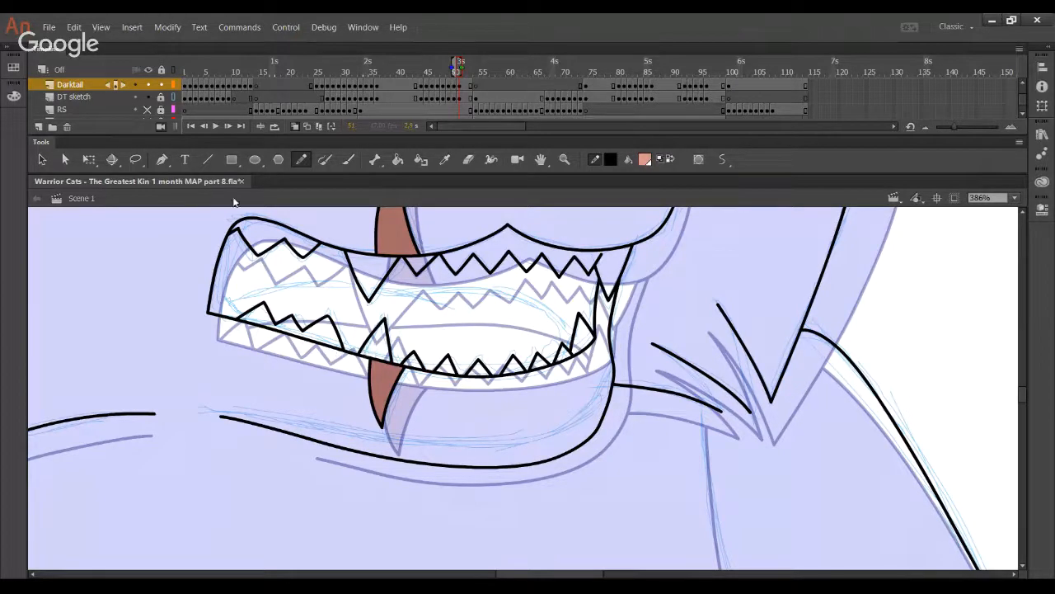
- With the DT sketch layer hidden temporarily, bend the edge of the large lower fang and delete the line end overshooting the lip
click(148, 97)
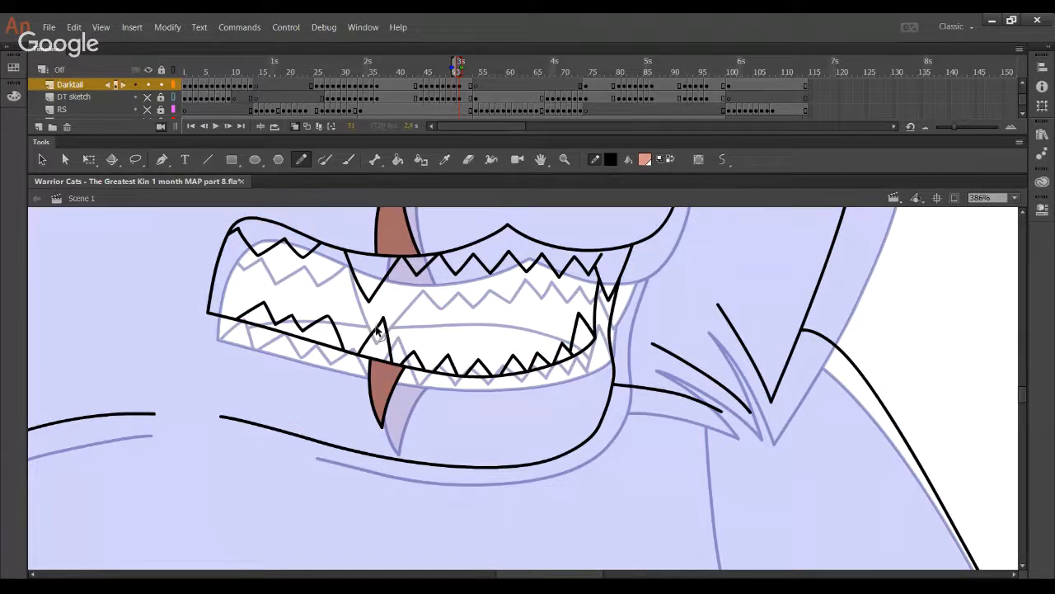
mouse_move(376, 328)
mouse_down()
mouse_move(353, 363)
mouse_move(372, 335)
mouse_up()
click(356, 360)
key(Delete)
click(148, 97)
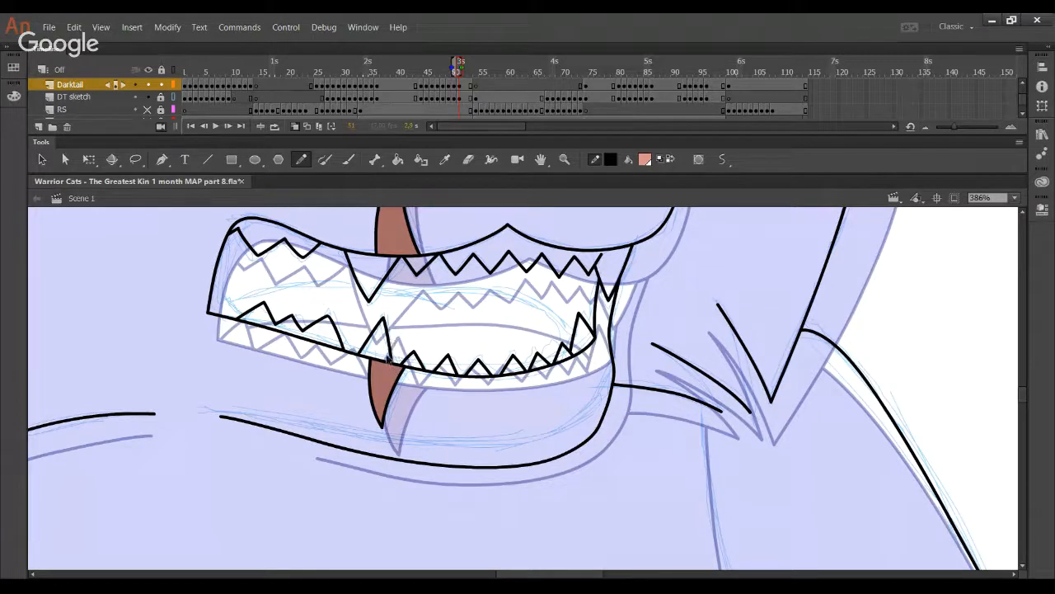
- Pencil the last small lower tooth at the outer corner of the mouth and adjust its edge
drag(388, 344, 410, 419)
key(ctrl+z)
drag(238, 343, 217, 294)
drag(230, 311, 234, 319)
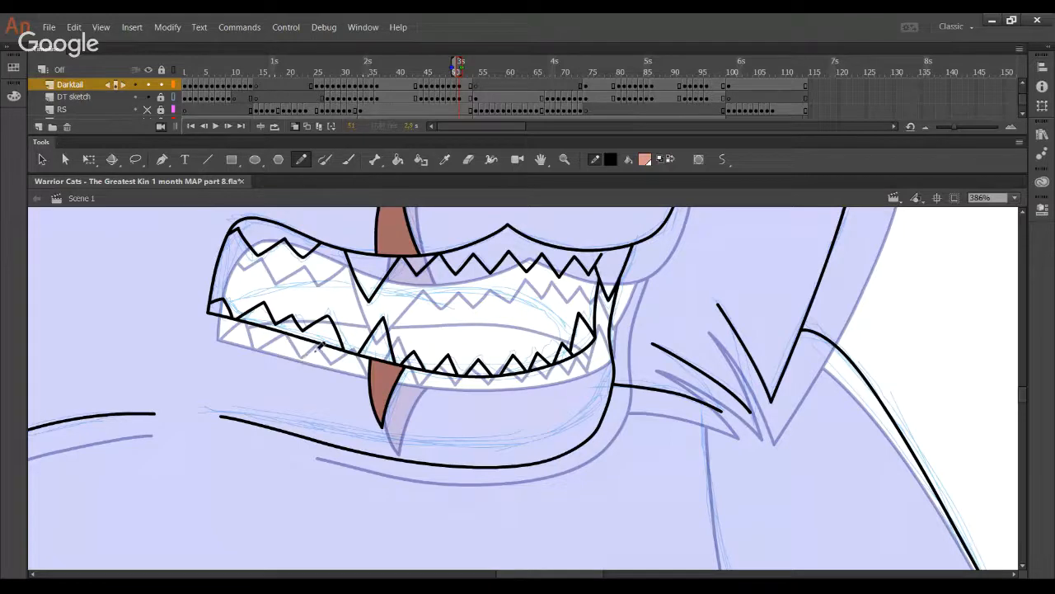
- Pencil the tongue's upper contour inside the open mouth, redrawing the curves until they follow the sketch
mouse_move(224, 304)
mouse_down()
mouse_move(309, 283)
mouse_move(472, 283)
mouse_move(533, 302)
mouse_up()
key(ctrl+z)
drag(448, 308, 388, 287)
key(ctrl+z)
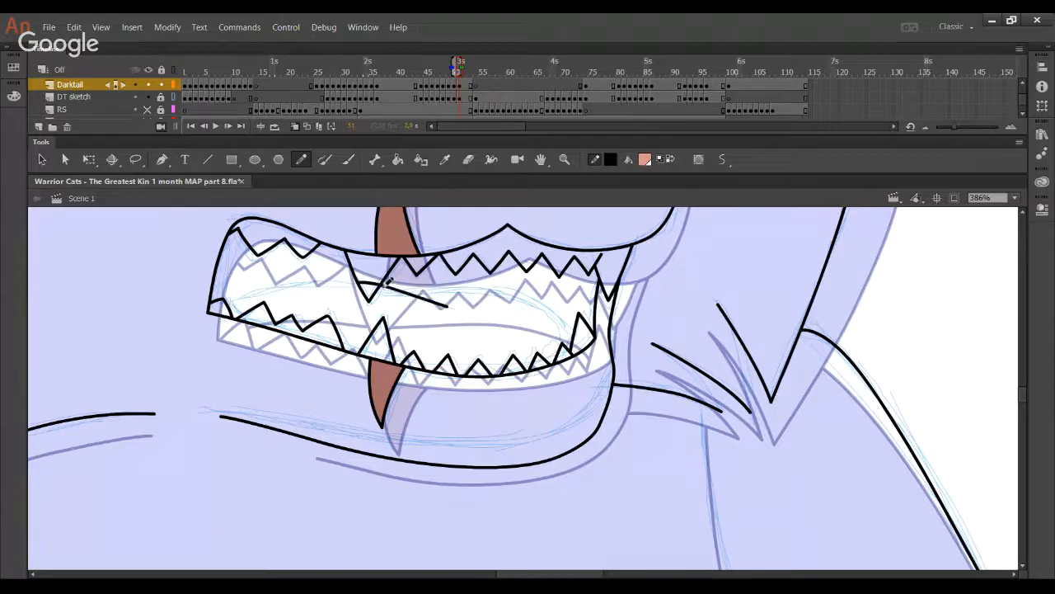
mouse_move(446, 305)
mouse_down()
mouse_move(363, 285)
mouse_move(279, 285)
mouse_move(216, 311)
mouse_up()
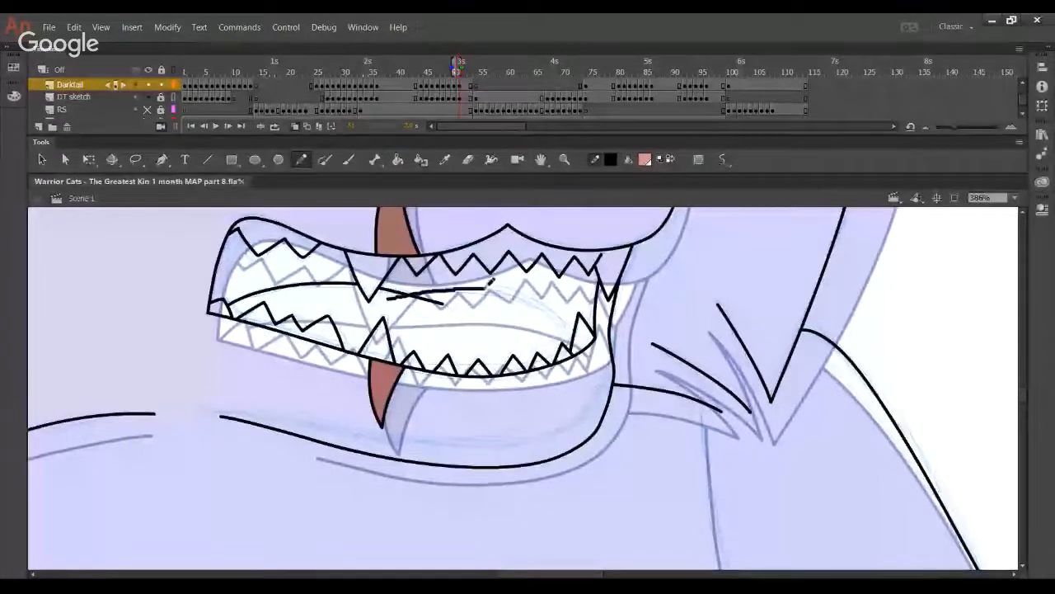
mouse_move(577, 345)
mouse_down()
mouse_move(562, 311)
mouse_move(494, 288)
mouse_move(381, 294)
mouse_move(443, 305)
mouse_up()
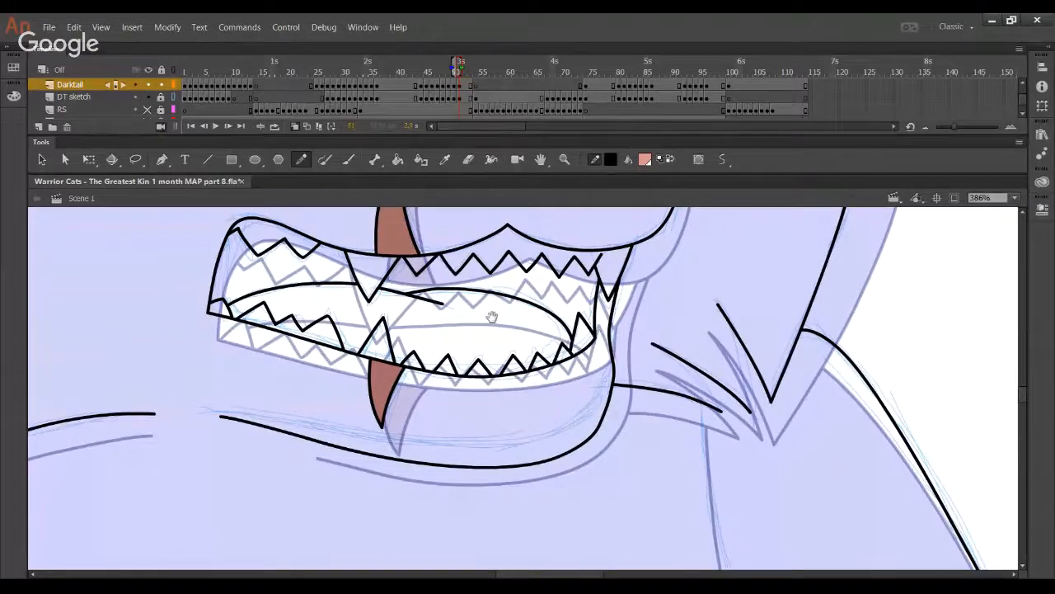
mouse_move(499, 320)
mouse_down()
mouse_move(561, 436)
mouse_move(546, 399)
mouse_move(666, 434)
mouse_up()
drag(706, 361, 825, 172)
drag(565, 401, 719, 274)
drag(553, 305, 607, 493)
mouse_move(598, 239)
mouse_down()
mouse_move(605, 419)
mouse_move(339, 432)
mouse_up()
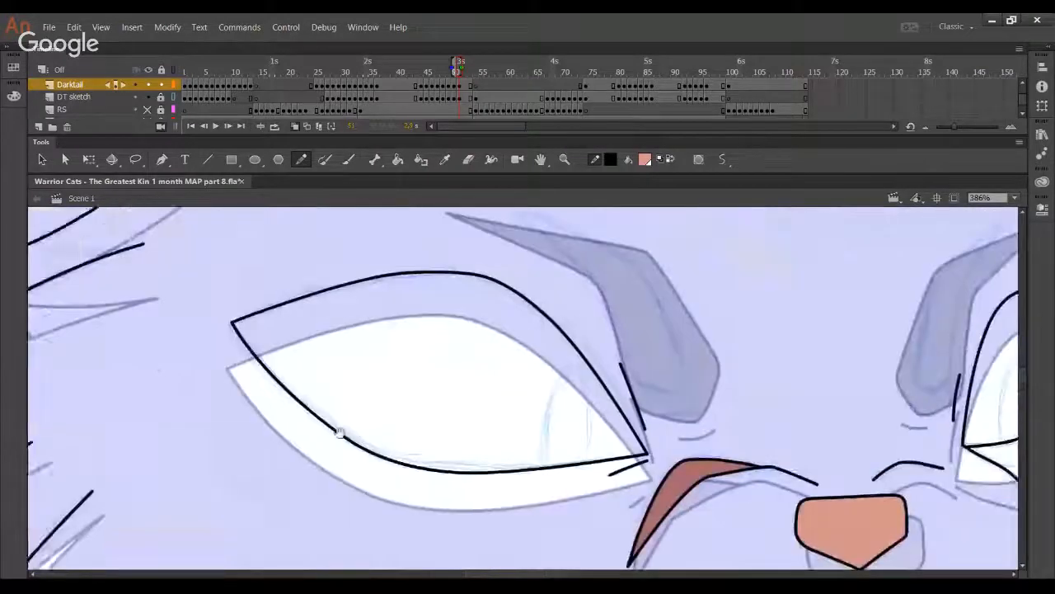
mouse_move(667, 401)
mouse_down()
mouse_move(461, 420)
mouse_move(431, 440)
mouse_up()
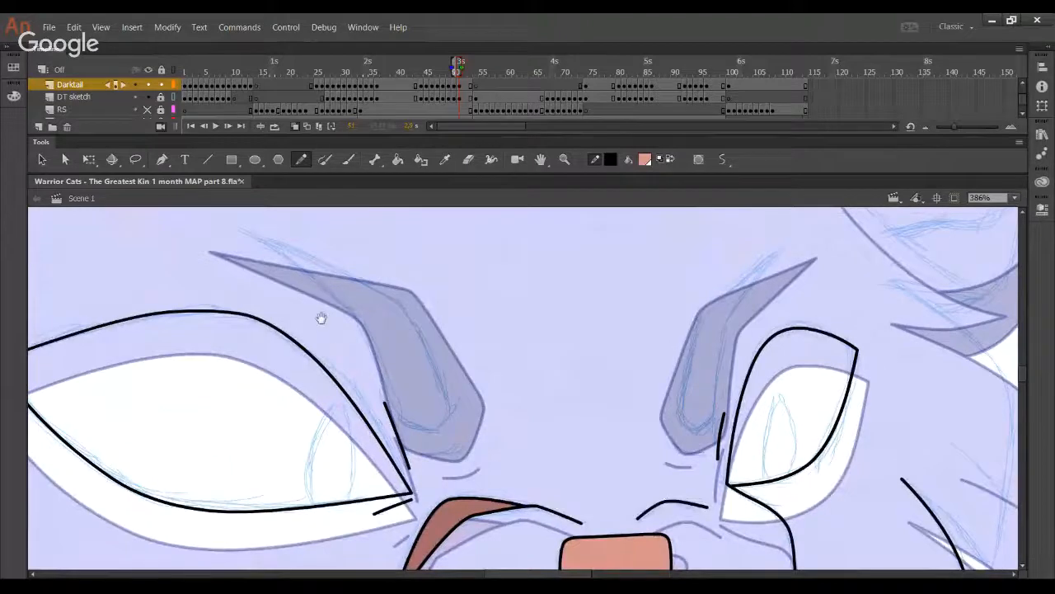
drag(322, 318, 389, 371)
mouse_move(292, 267)
mouse_down()
mouse_move(417, 350)
mouse_move(445, 385)
mouse_move(474, 482)
mouse_move(308, 272)
mouse_move(435, 366)
mouse_move(455, 445)
mouse_move(503, 486)
mouse_up()
key(ctrl+z)
key(ctrl+z)
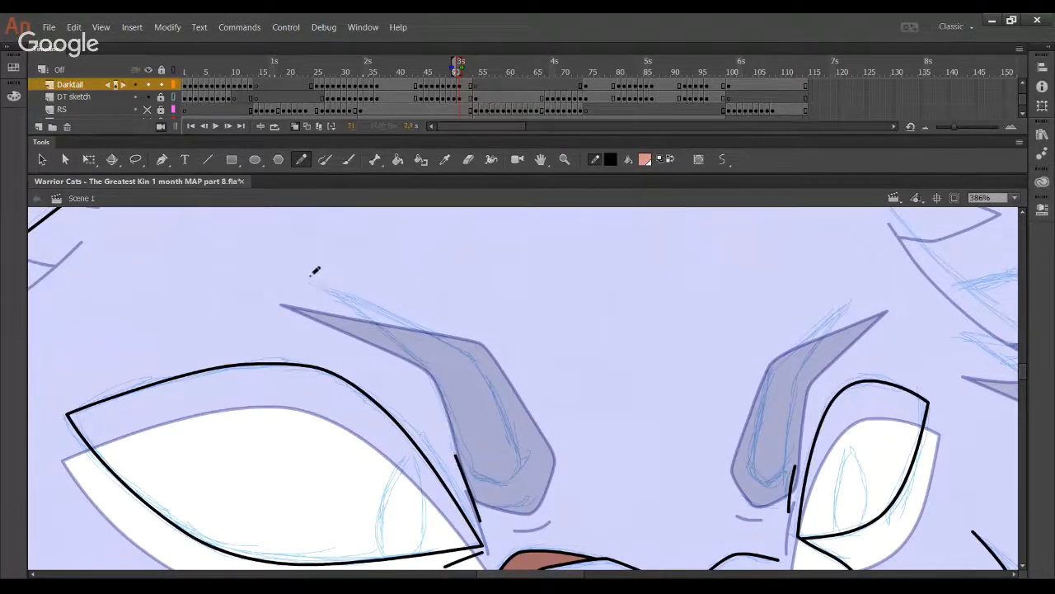
mouse_move(310, 275)
mouse_down()
mouse_move(417, 351)
mouse_move(454, 409)
mouse_move(476, 477)
mouse_move(538, 463)
mouse_move(537, 413)
mouse_move(497, 346)
mouse_move(321, 285)
mouse_up()
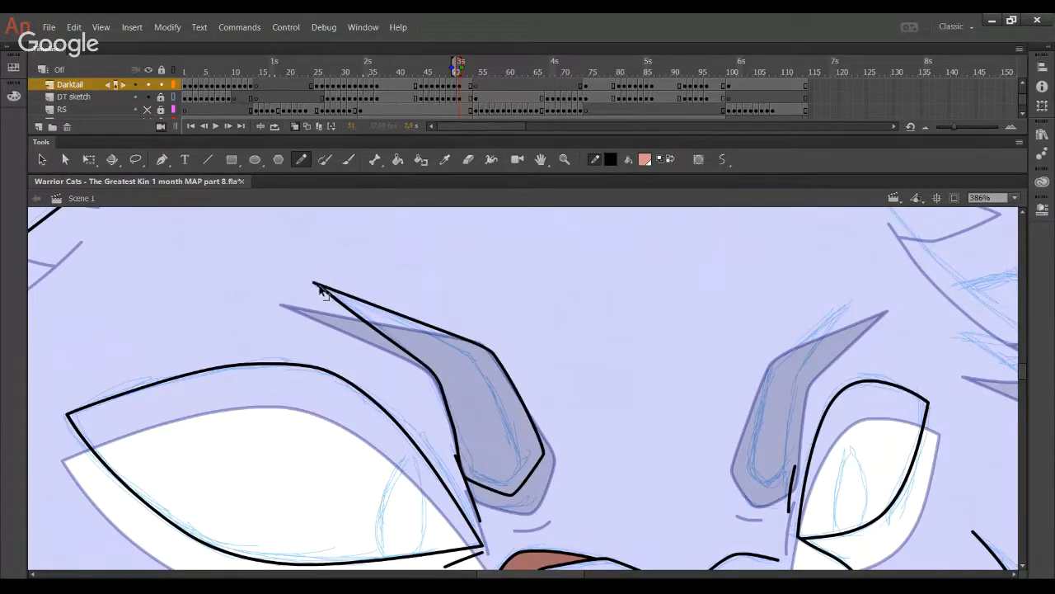
ctrl+click(318, 288)
ctrl+click(317, 286)
drag(315, 284, 310, 279)
drag(451, 335, 453, 324)
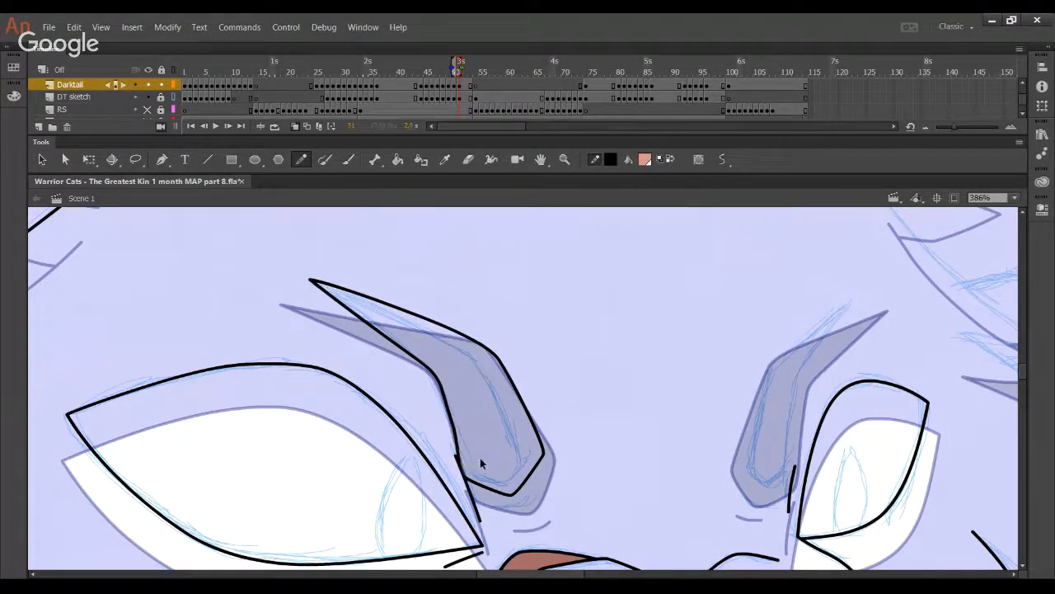
key(ctrl+z)
key(ctrl+z)
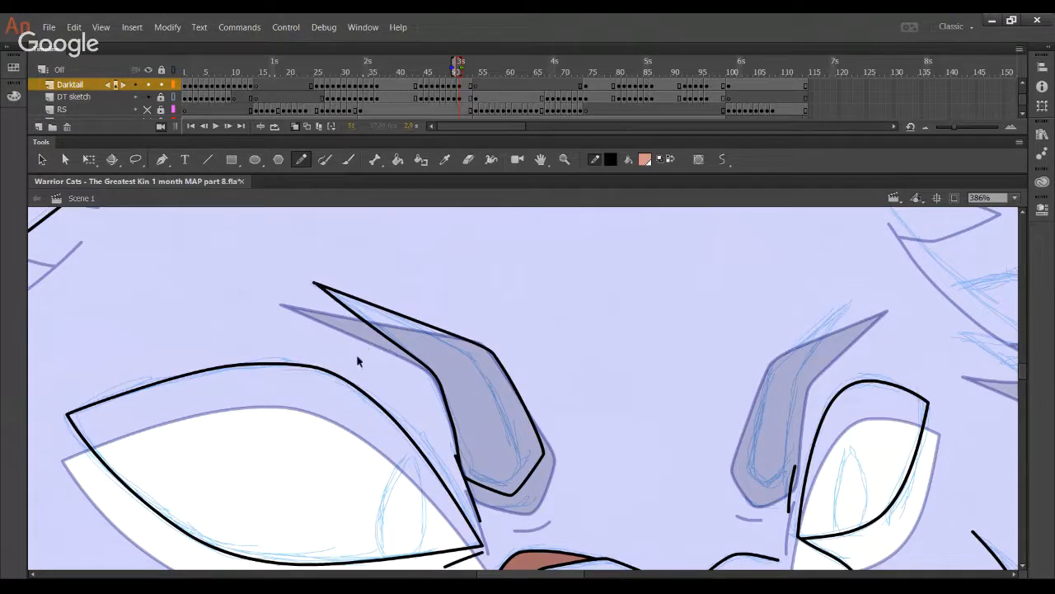
key(ctrl+z)
key(ctrl+z)
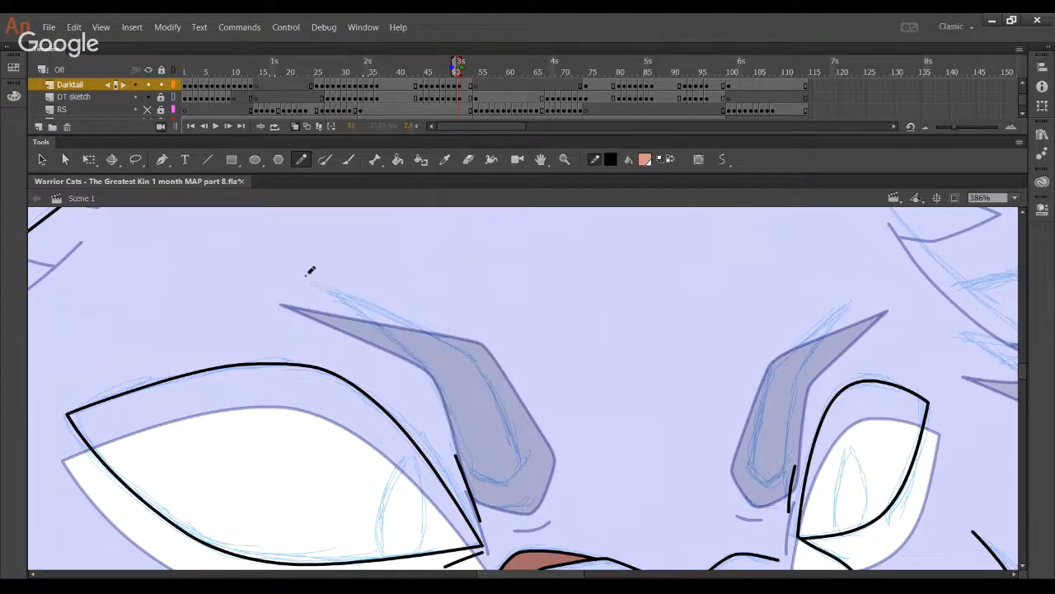
- Pencil the brow marking above the larger eye, bend its edges to shape, and add a short crease line beneath it
mouse_move(306, 275)
mouse_down()
mouse_move(447, 370)
mouse_move(479, 483)
mouse_move(508, 494)
mouse_move(540, 485)
mouse_move(560, 434)
mouse_move(501, 348)
mouse_move(308, 279)
mouse_up()
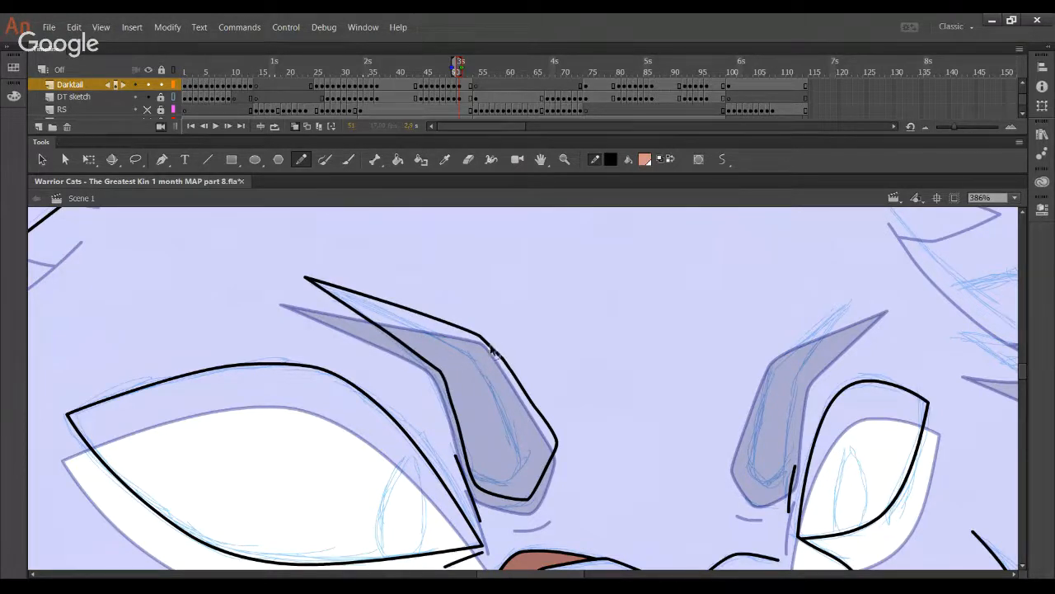
drag(523, 370, 479, 287)
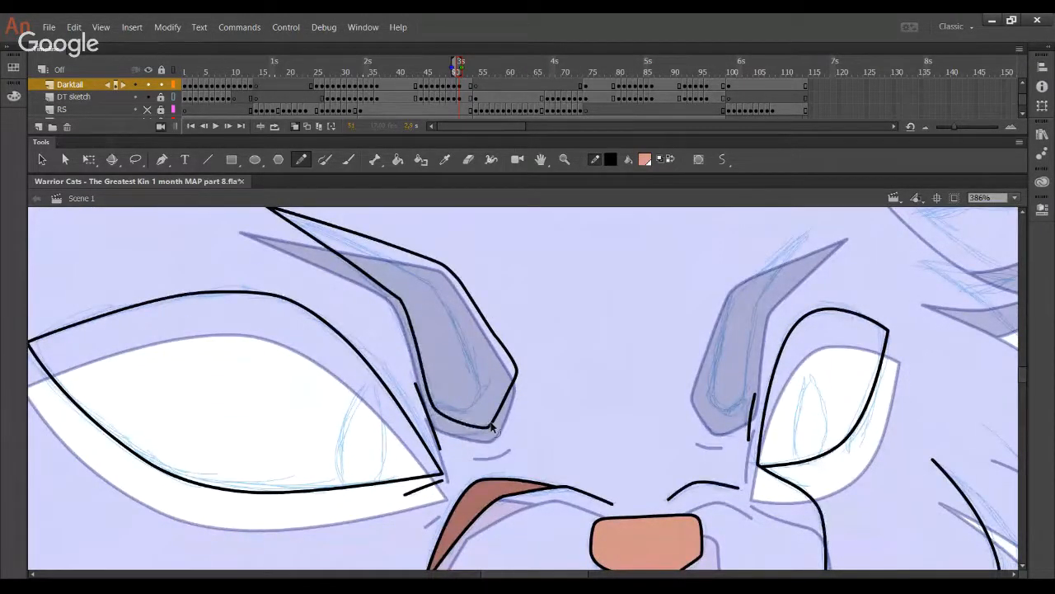
drag(491, 424, 509, 402)
scroll(461, 350, up, 1)
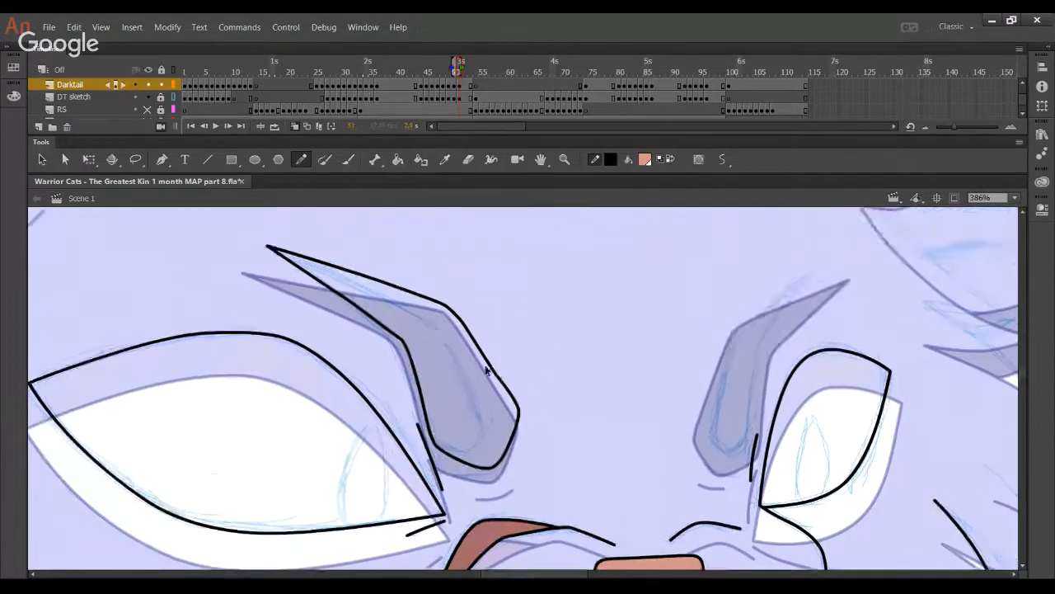
drag(492, 371, 493, 363)
drag(492, 401, 436, 346)
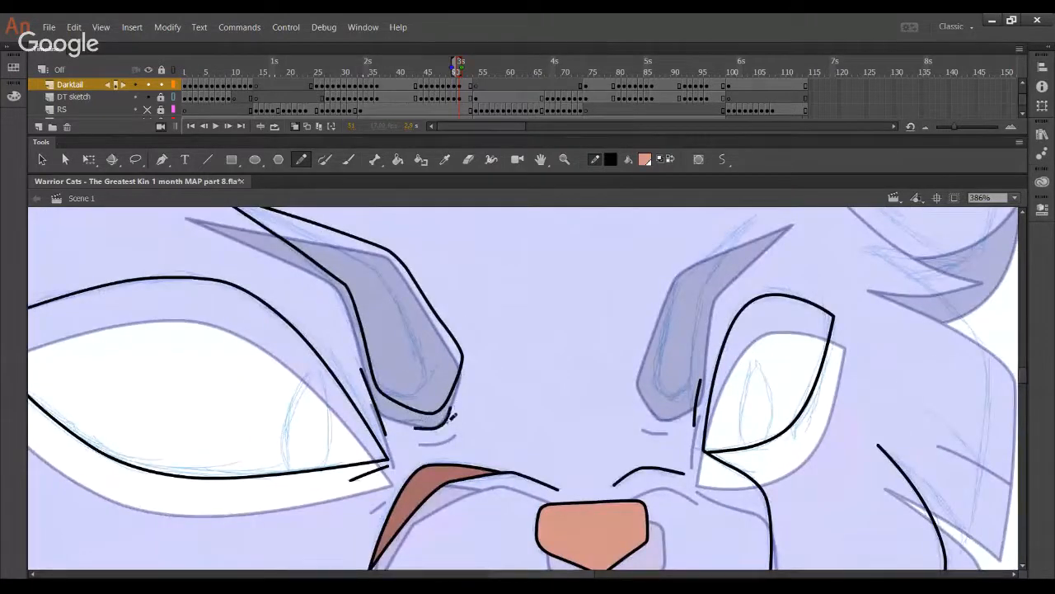
mouse_move(415, 432)
mouse_down()
mouse_move(466, 411)
mouse_move(484, 445)
mouse_up()
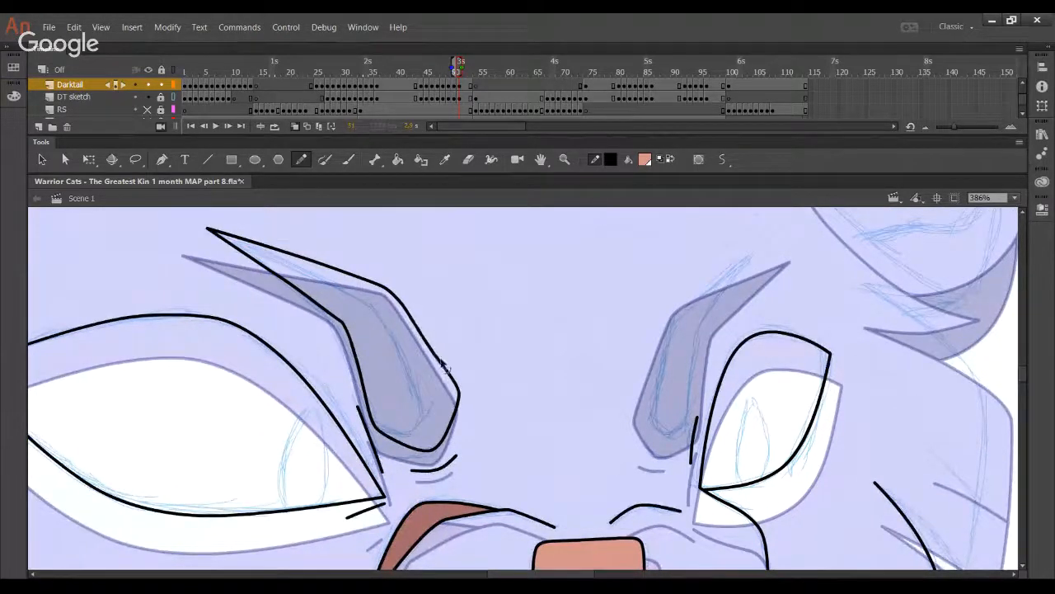
- Pencil the brow marking beside the smaller eye, refine its lower edges, and add a short crease line beneath it
drag(619, 462, 554, 452)
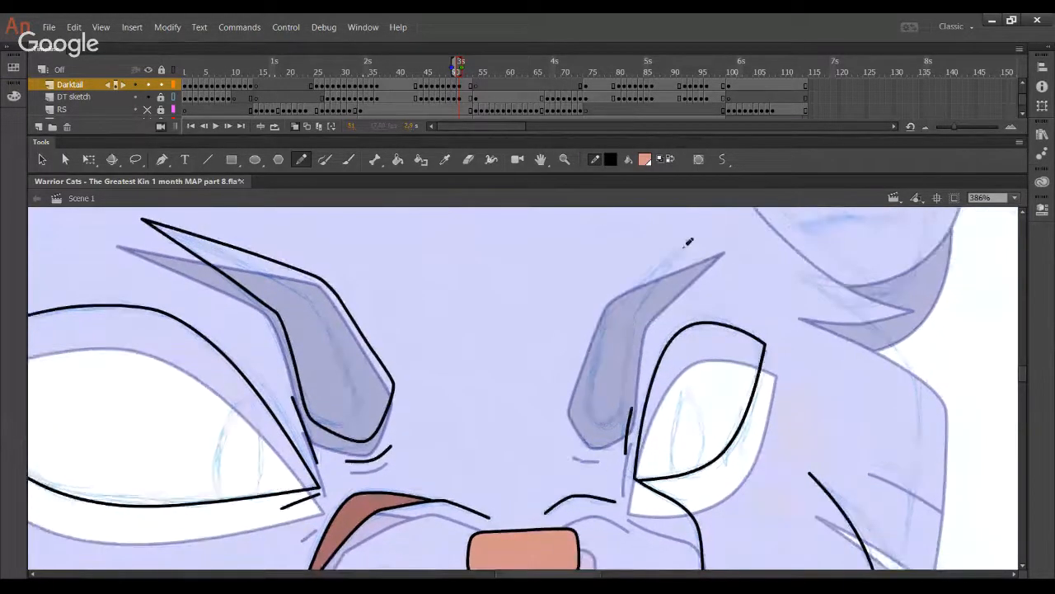
mouse_move(689, 240)
mouse_down()
mouse_move(599, 310)
mouse_move(575, 401)
mouse_move(592, 426)
mouse_move(617, 421)
mouse_move(631, 402)
mouse_move(639, 312)
mouse_move(689, 240)
mouse_up()
mouse_move(607, 430)
mouse_down()
mouse_move(600, 440)
mouse_move(612, 433)
mouse_up()
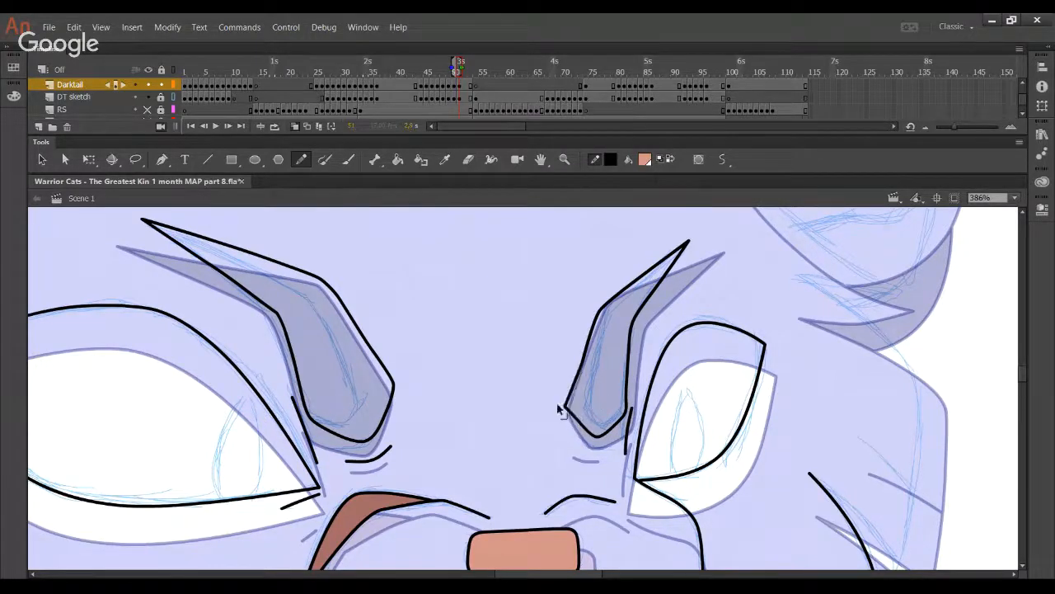
ctrl+click(582, 368)
key(Delete)
key(ctrl+z)
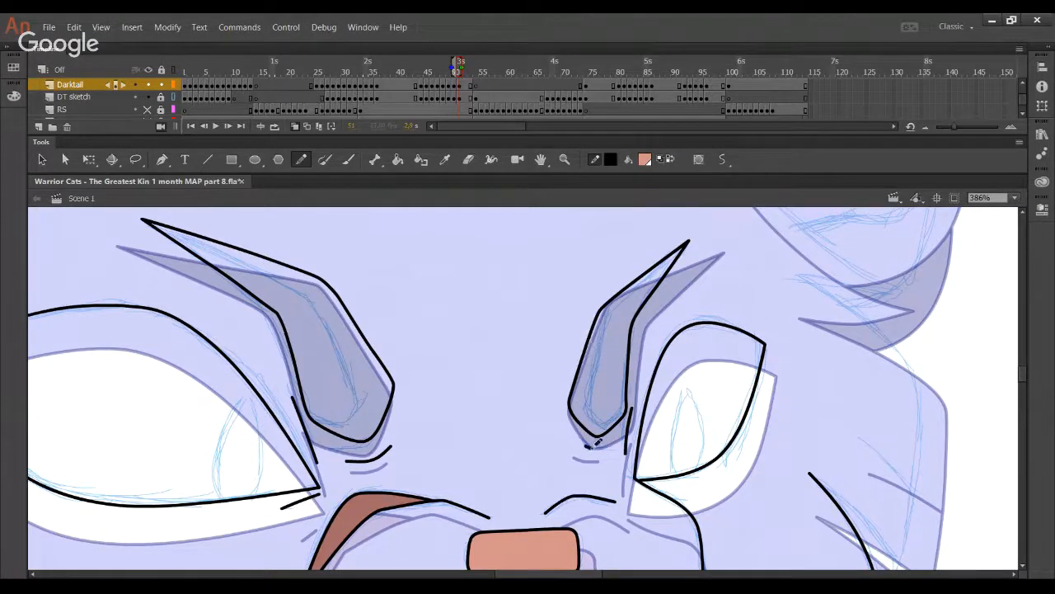
drag(586, 448, 622, 439)
- Fill both brow markings with black using the Paint Bucket
click(397, 159)
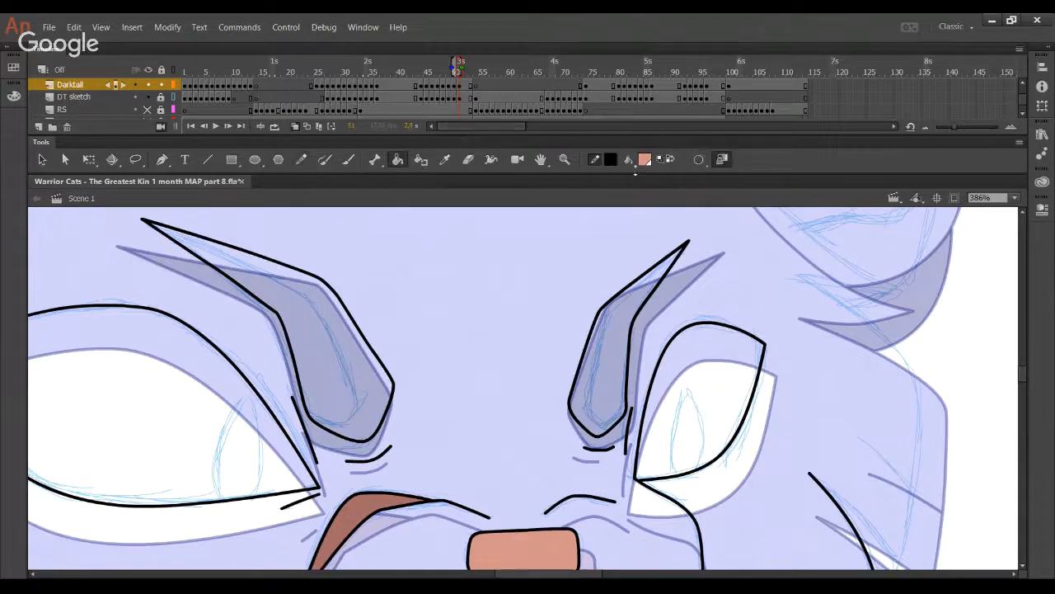
click(644, 162)
click(652, 232)
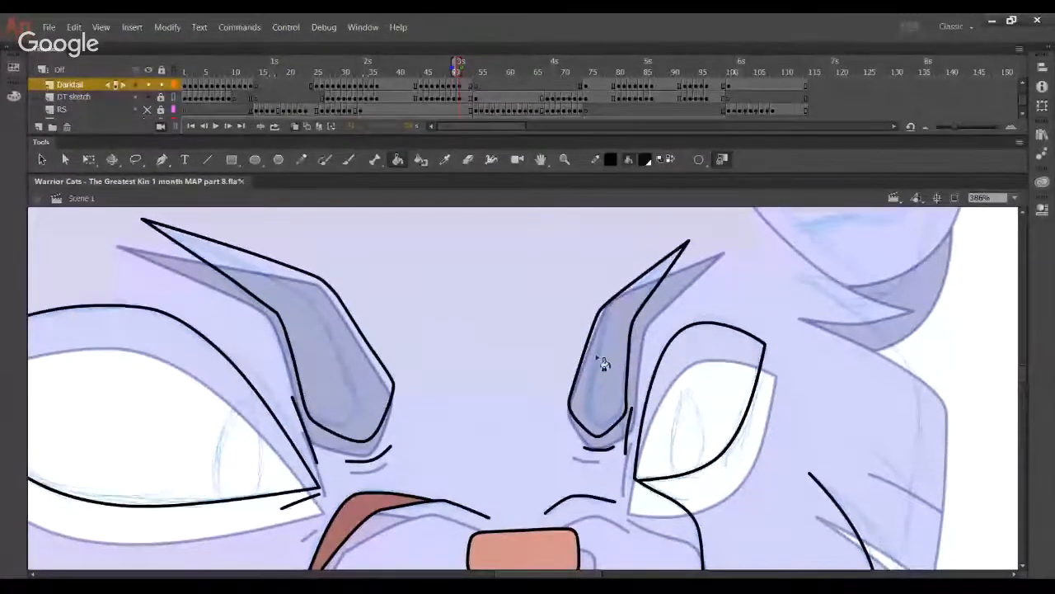
click(600, 361)
click(342, 352)
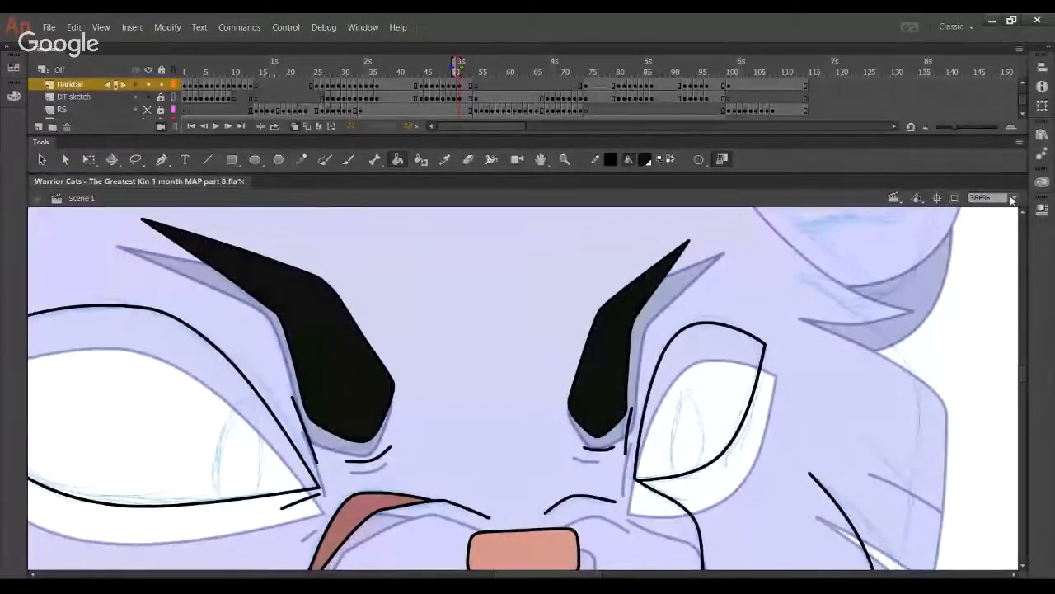
- Pencil the larger ear's inner edge from the tip down to the inner fur, following the sketch
click(1012, 197)
click(982, 278)
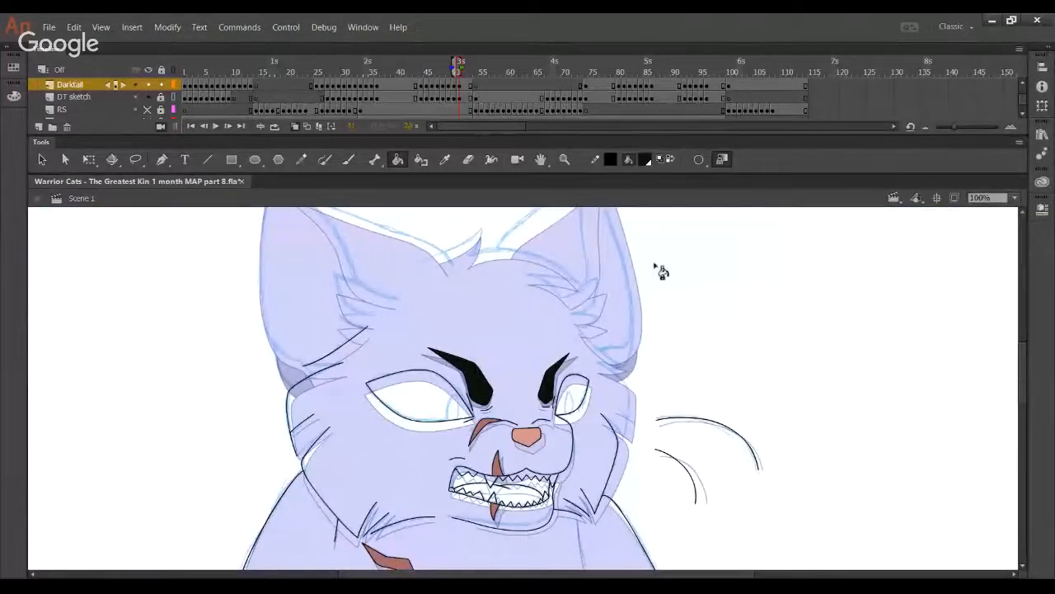
scroll(494, 372, down, 8)
scroll(560, 432, up, 5)
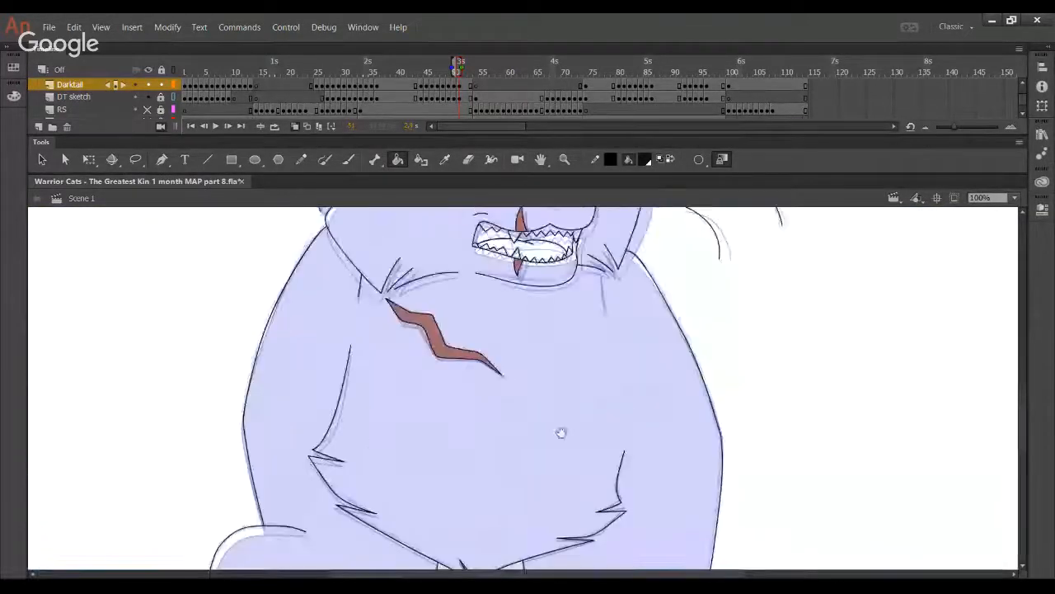
scroll(583, 404, up, 1)
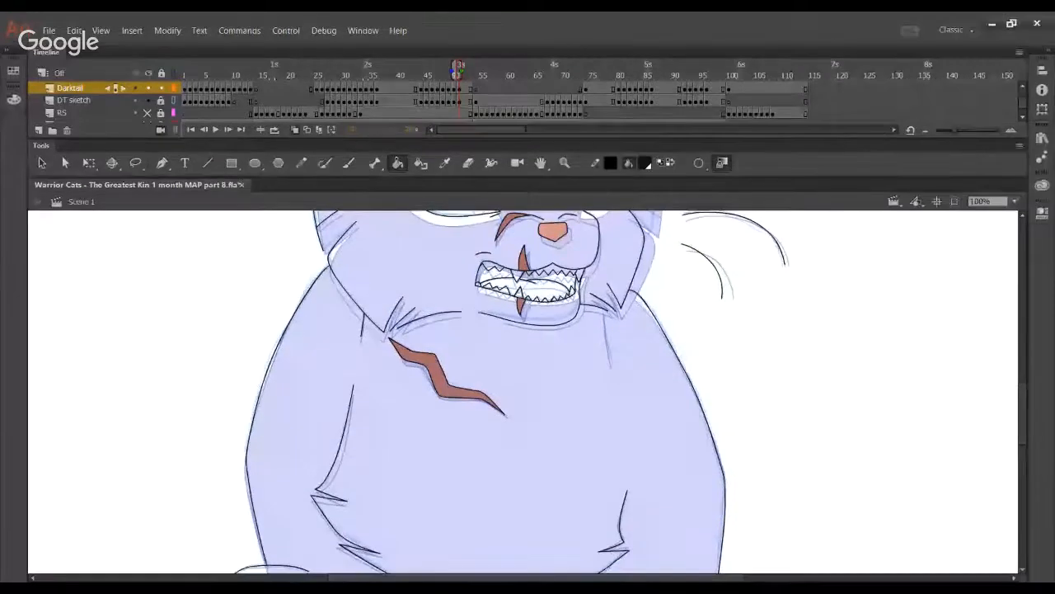
scroll(503, 388, up, 7)
scroll(510, 461, up, 1)
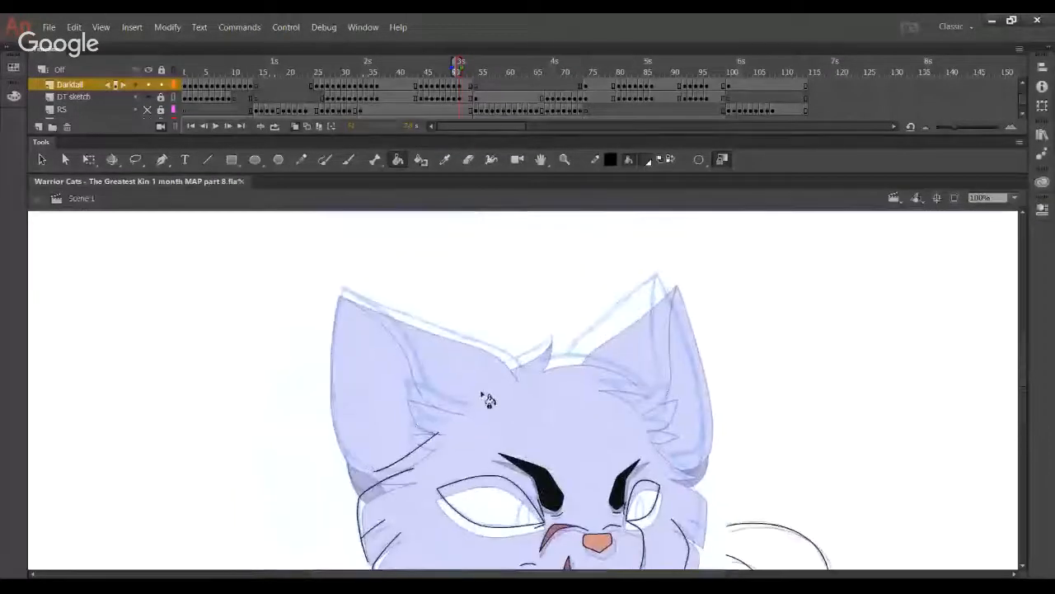
click(564, 159)
drag(318, 302, 615, 475)
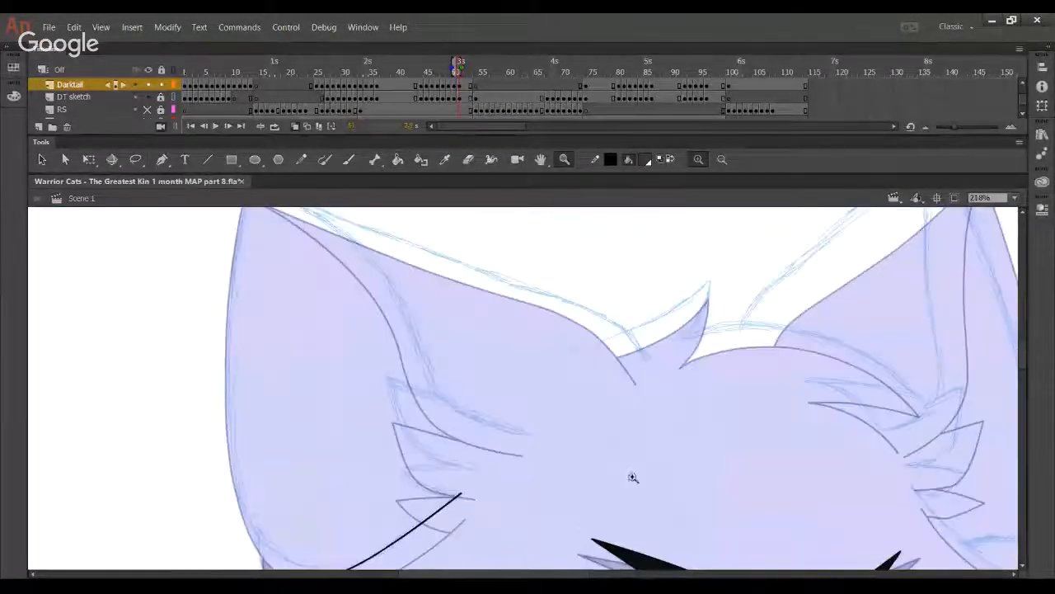
click(302, 159)
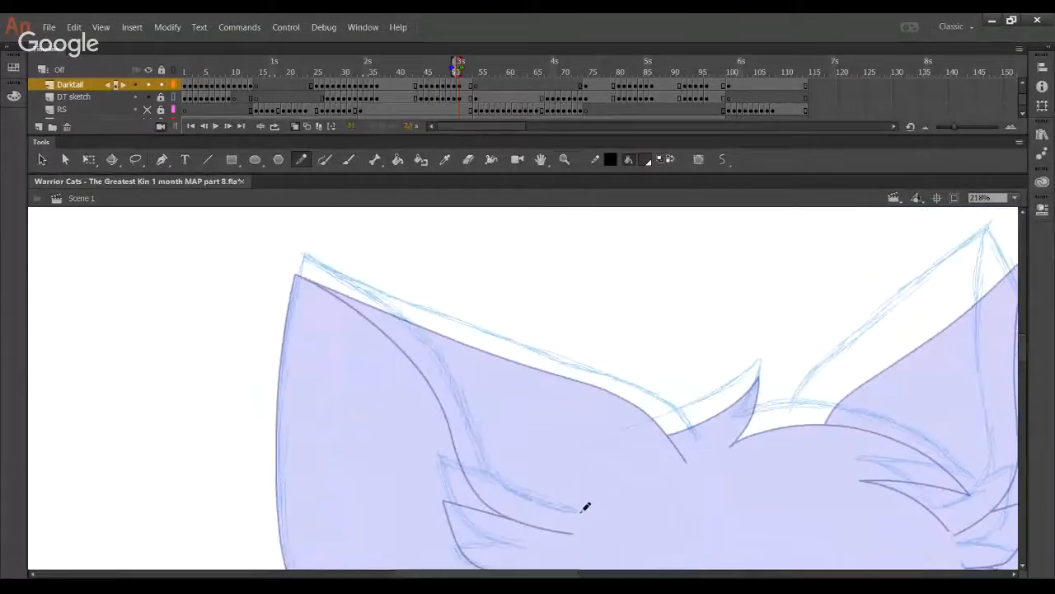
mouse_move(586, 507)
mouse_down()
mouse_move(496, 472)
mouse_move(421, 350)
mouse_move(317, 259)
mouse_move(412, 318)
mouse_up()
key(ctrl+z)
mouse_move(285, 245)
mouse_down()
mouse_move(440, 352)
mouse_move(499, 479)
mouse_move(580, 512)
mouse_up()
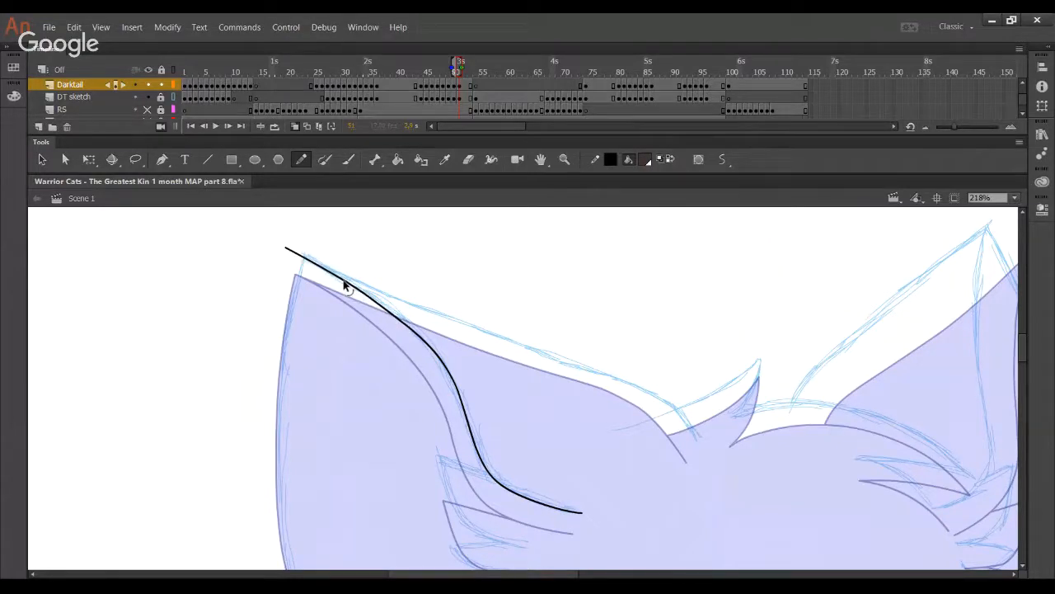
- Pencil the larger ear's upper edge from near the tip to the forehead and bend it to match the sketch
mouse_move(282, 248)
mouse_down()
mouse_move(651, 389)
mouse_move(702, 434)
mouse_up()
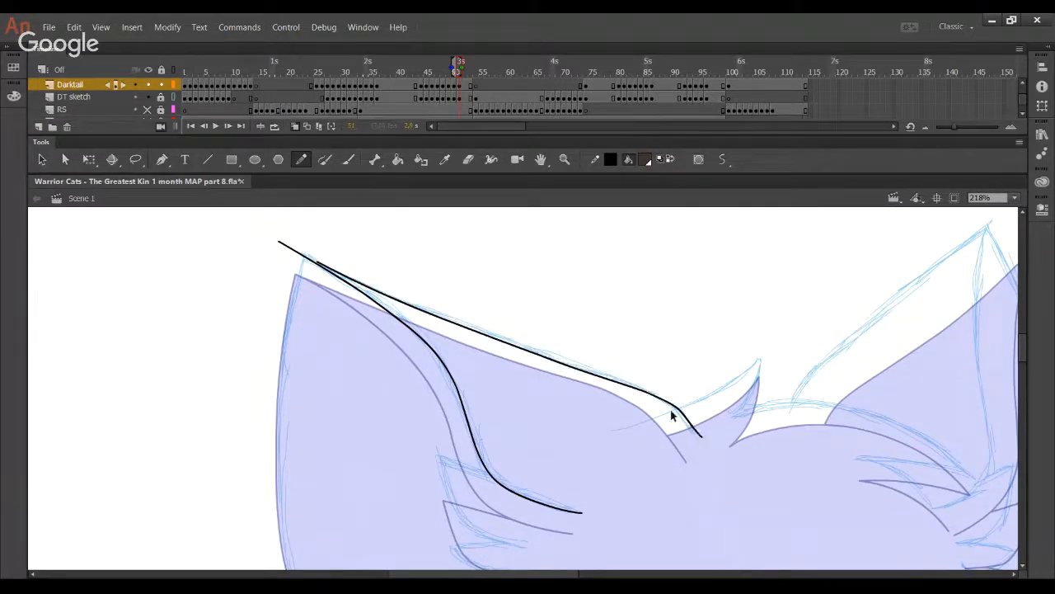
key(ctrl+z)
mouse_move(320, 262)
mouse_down()
mouse_move(660, 393)
mouse_move(691, 429)
mouse_up()
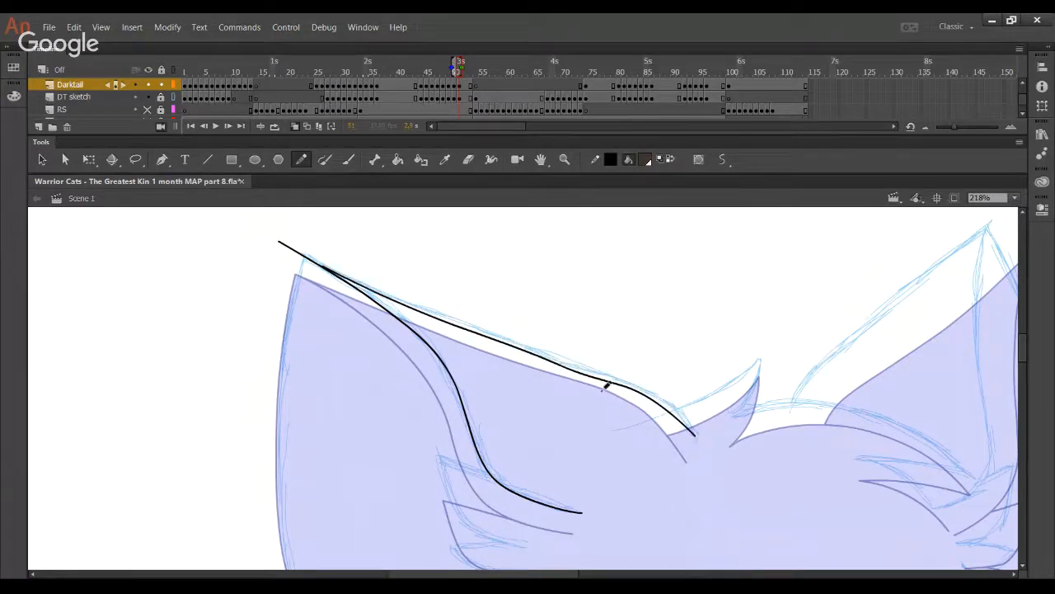
mouse_move(577, 381)
mouse_down()
mouse_move(603, 377)
mouse_move(665, 399)
mouse_move(629, 383)
mouse_up()
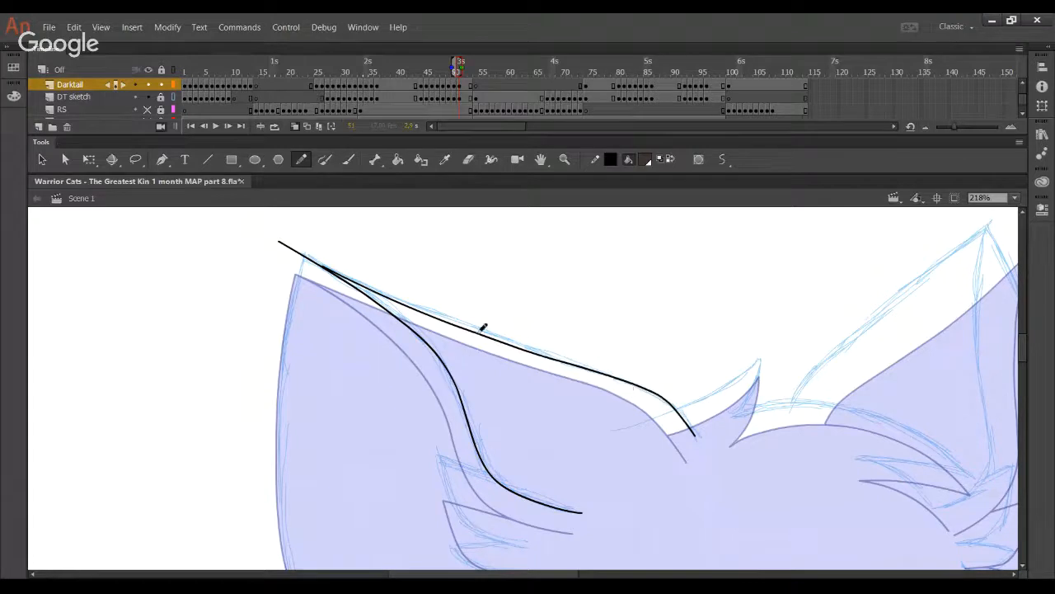
drag(517, 350, 514, 346)
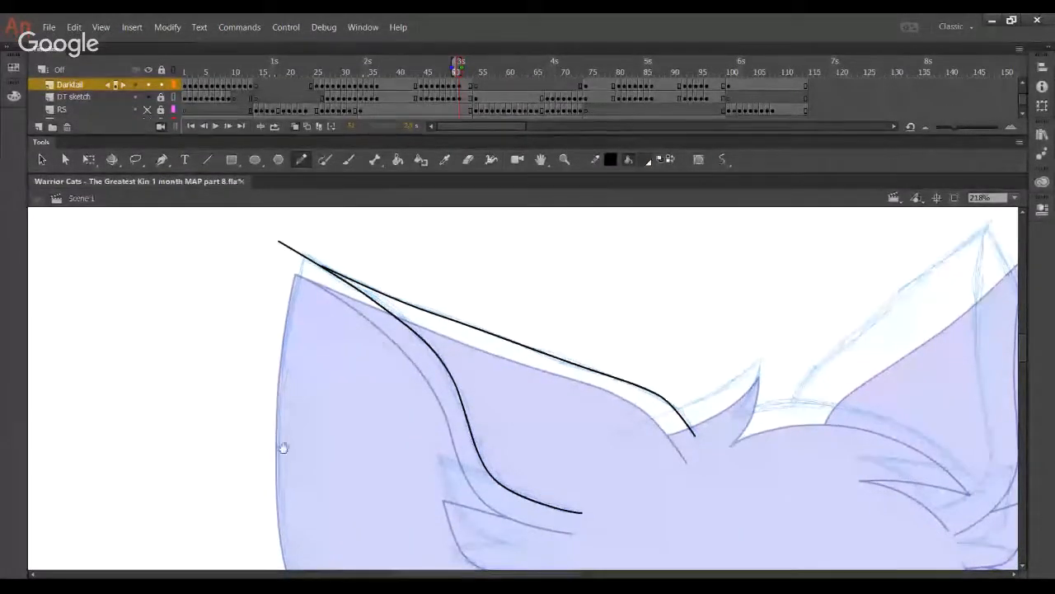
- Hide the DT sketch layer, then pencil and bend a short fur line joining the strokes at the larger ear's base
drag(282, 448, 332, 285)
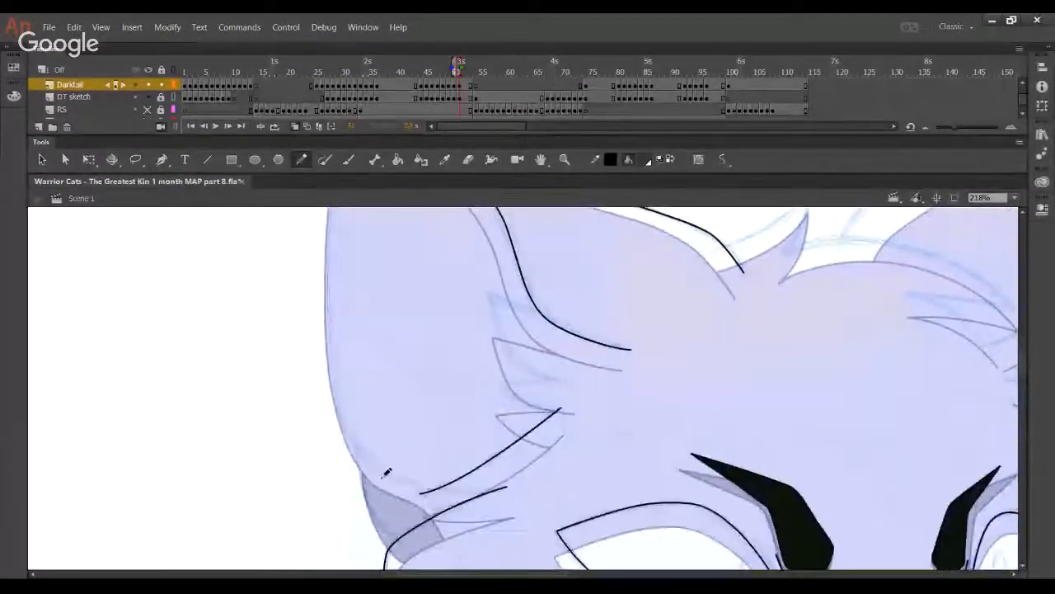
click(149, 96)
drag(430, 491, 506, 486)
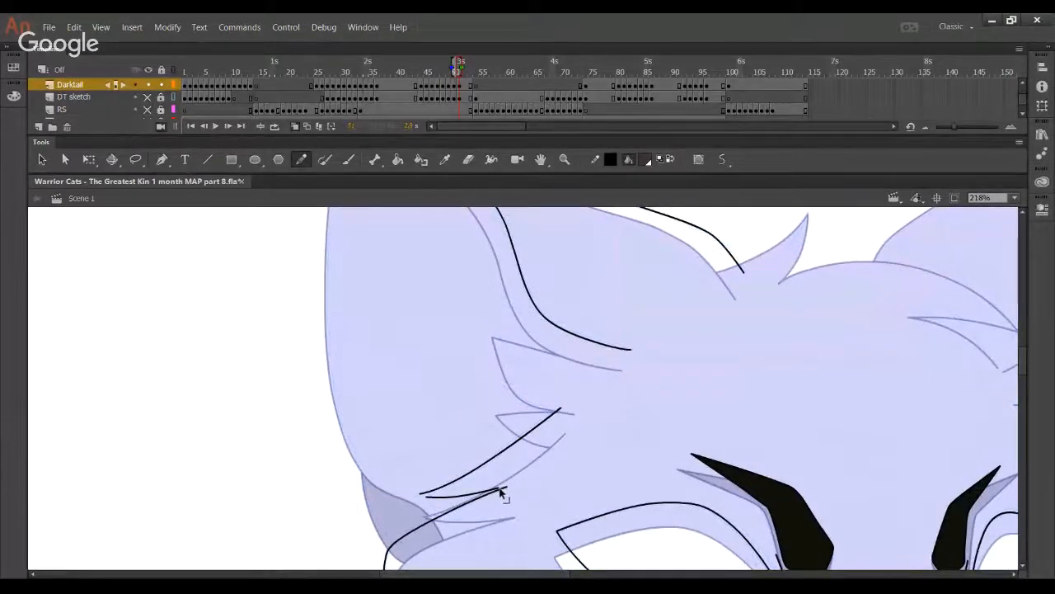
mouse_move(432, 498)
mouse_down()
mouse_move(421, 494)
mouse_move(471, 499)
mouse_up()
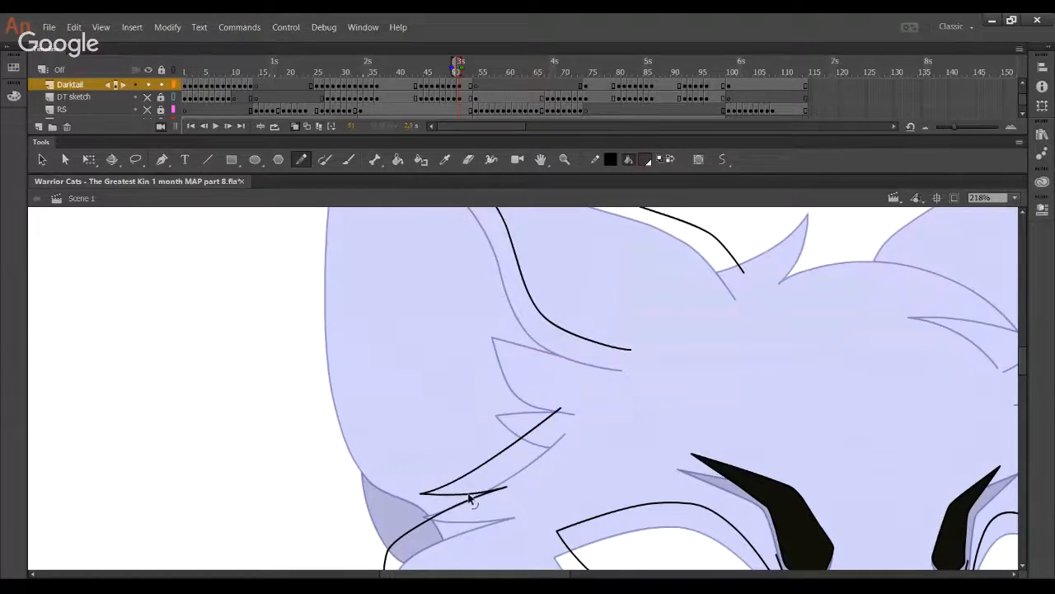
- Pencil the larger ear's outer side curving down into the base, and delete the overshooting piece of line
drag(657, 483, 266, 401)
drag(279, 302, 511, 350)
drag(237, 394, 367, 461)
mouse_move(364, 546)
mouse_down()
mouse_move(335, 504)
mouse_move(344, 510)
mouse_move(296, 486)
mouse_move(263, 444)
mouse_move(247, 330)
mouse_move(248, 207)
mouse_up()
key(ctrl+z)
ctrl+click(359, 539)
key(Delete)
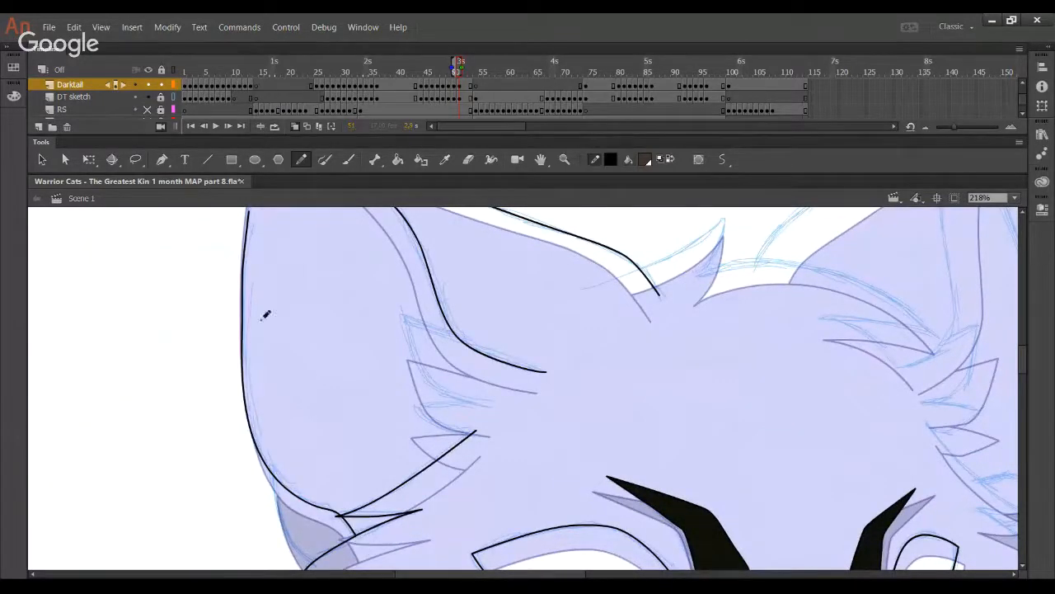
- Display the Darktail layer as outlines and extend the larger ear's outer side up to a clean, closed tip
click(149, 97)
click(173, 85)
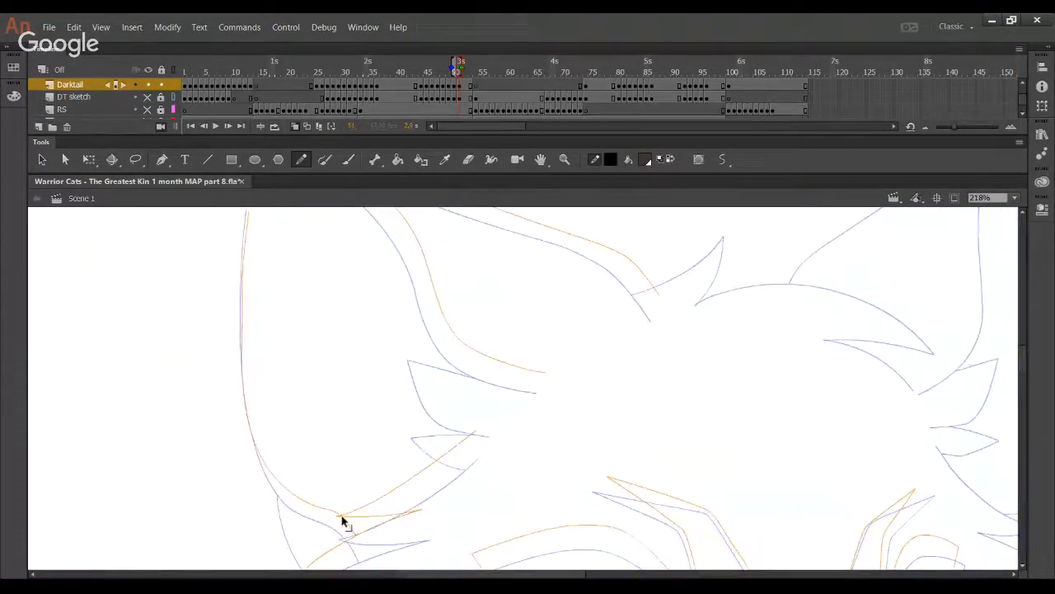
ctrl+click(345, 517)
drag(296, 364, 364, 534)
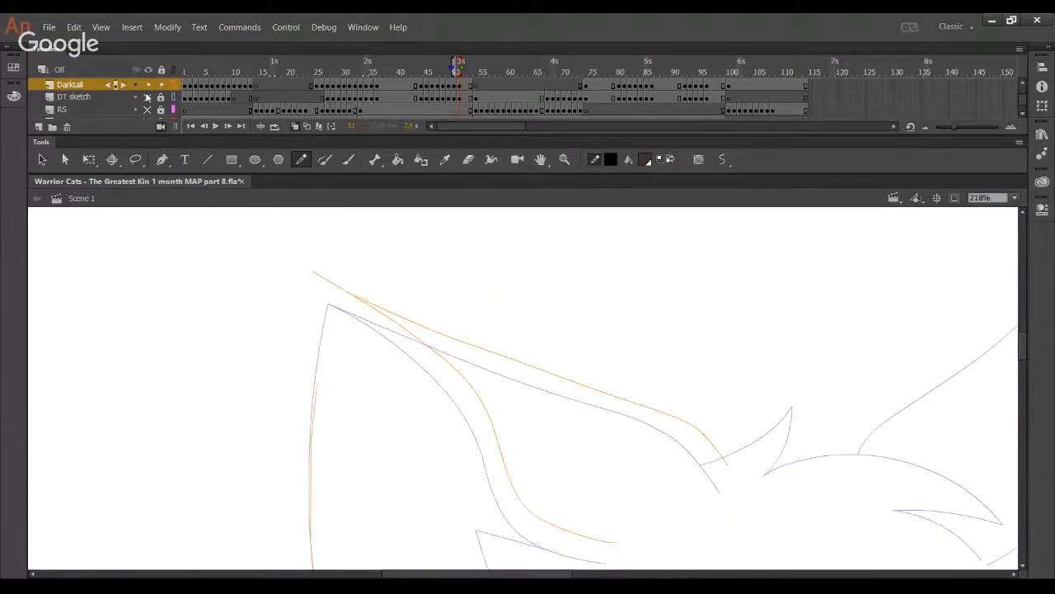
click(149, 97)
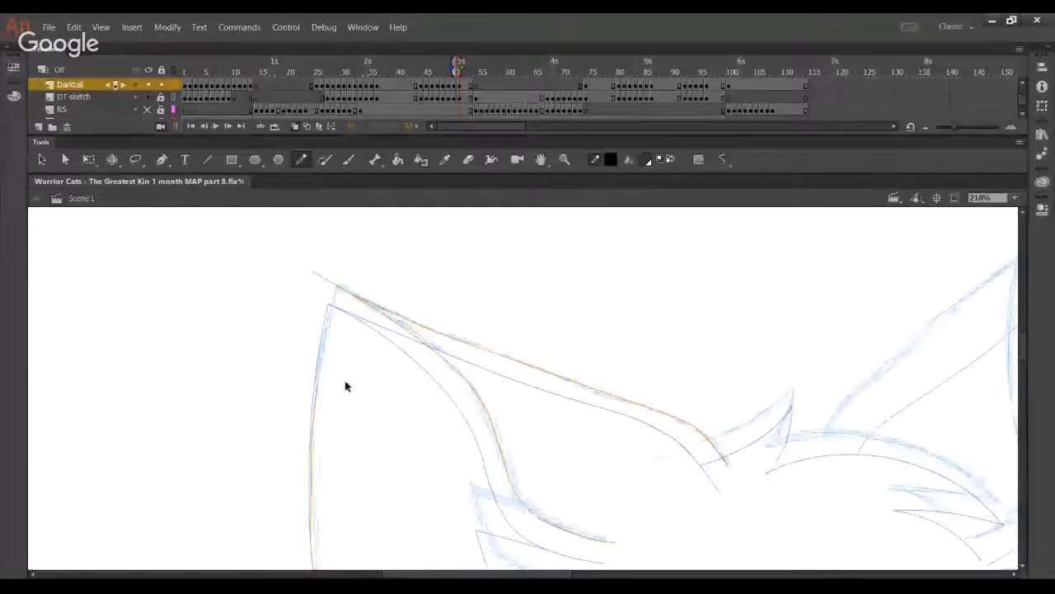
mouse_move(318, 389)
mouse_down()
mouse_move(341, 228)
mouse_move(330, 281)
mouse_up()
key(ctrl+z)
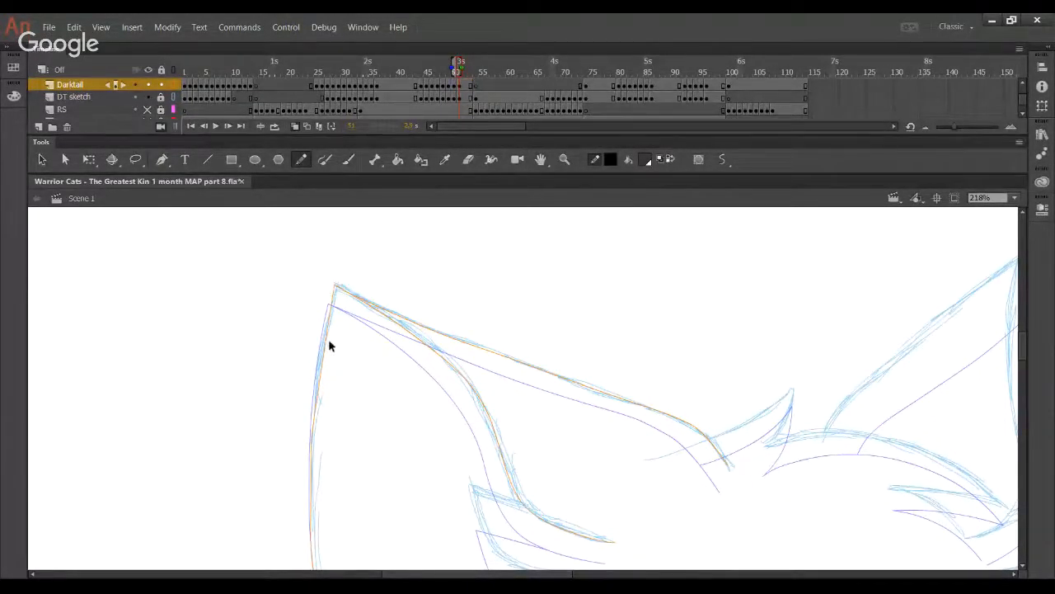
drag(330, 329, 328, 313)
- Pencil the fold behind the larger ear's base, delete the stray line ends, and turn off the Darktail layer's outline display
drag(347, 499, 317, 213)
mouse_move(379, 458)
mouse_down()
mouse_move(315, 363)
mouse_move(311, 317)
mouse_up()
ctrl+click(368, 454)
key(Delete)
ctrl+click(312, 331)
key(Delete)
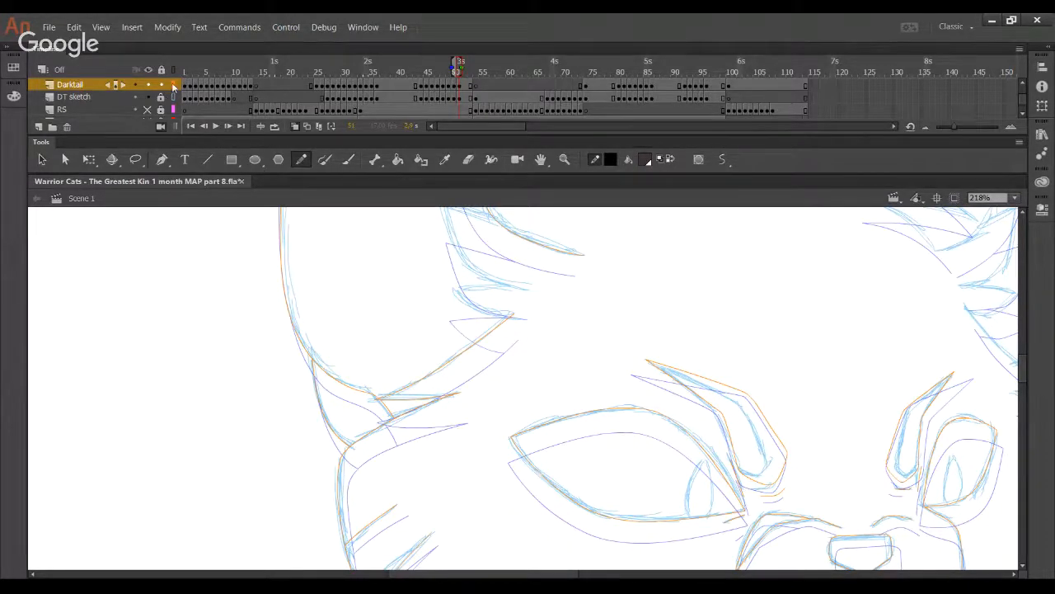
click(173, 85)
- Pencil the forehead tuft's upper edge without its overshoot, and add the curved hair line running toward the smaller ear
drag(608, 299, 457, 461)
drag(570, 376, 494, 381)
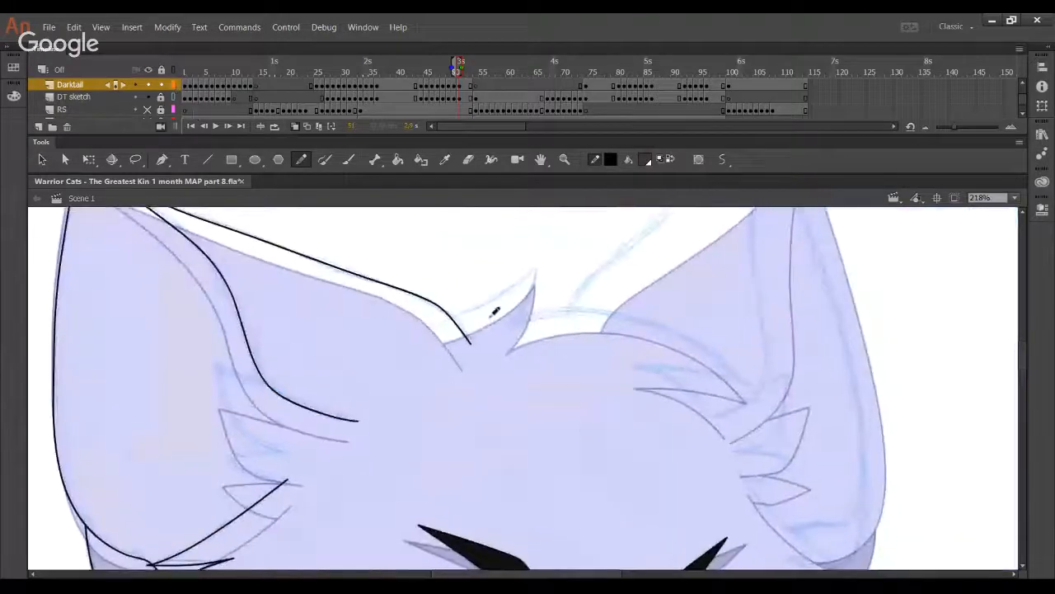
drag(420, 327, 534, 269)
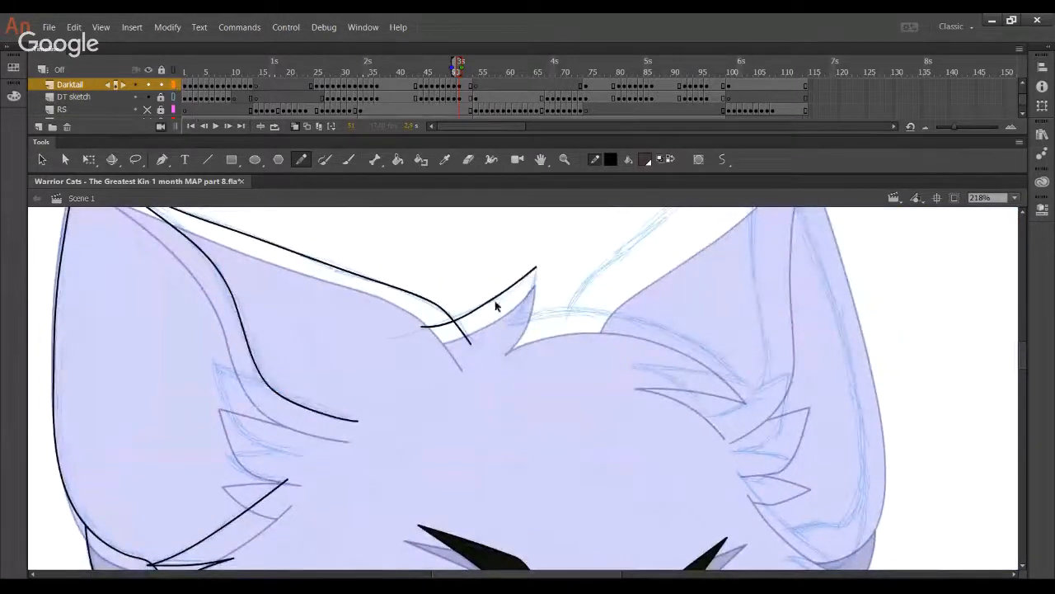
drag(495, 299, 569, 316)
ctrl+click(436, 326)
key(Delete)
key(ctrl+z)
mouse_move(508, 334)
mouse_down()
mouse_move(566, 311)
mouse_move(621, 314)
mouse_move(752, 387)
mouse_up()
- Pencil the fur line along the smaller ear's base, bend its upper part, and delete the middle section
mouse_move(657, 380)
mouse_down()
mouse_move(561, 292)
mouse_move(597, 299)
mouse_move(663, 407)
mouse_move(753, 475)
mouse_up()
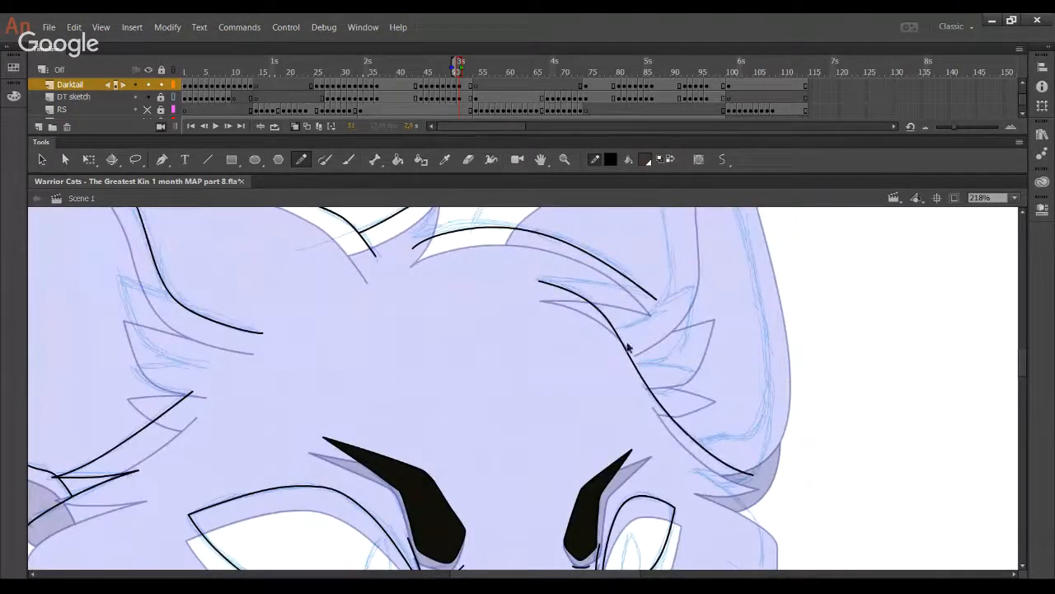
drag(570, 291, 567, 287)
mouse_move(610, 388)
mouse_down()
mouse_move(568, 318)
mouse_move(561, 246)
mouse_move(554, 376)
mouse_up()
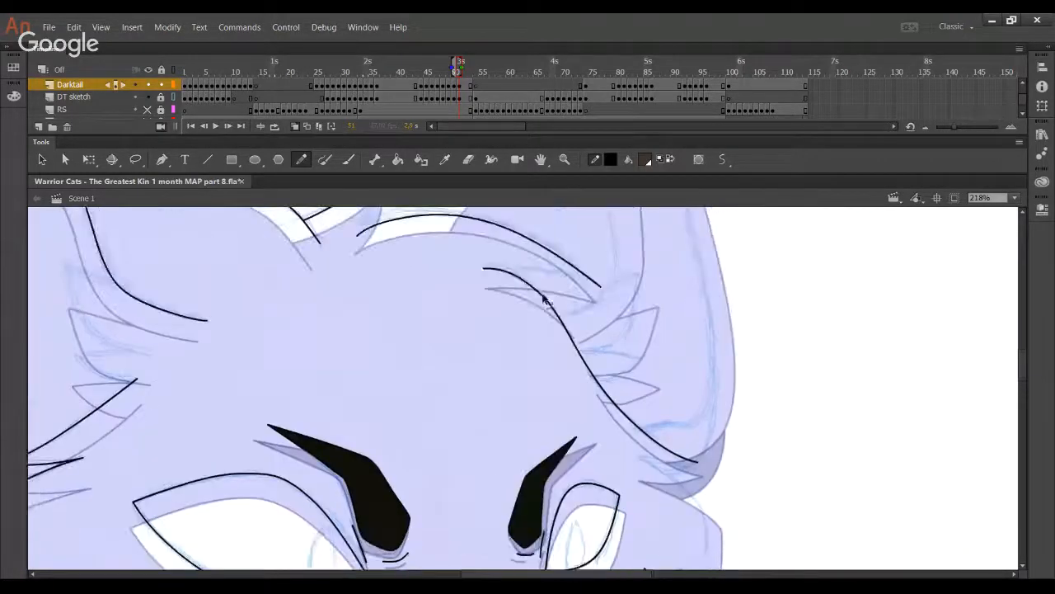
drag(544, 296, 602, 372)
key(Delete)
drag(631, 323, 579, 280)
key(Delete)
- Pencil the outer cheek contour beside the smaller eye and add a short fur stroke inside it
mouse_move(634, 386)
mouse_down()
mouse_move(580, 301)
mouse_move(632, 344)
mouse_move(621, 451)
mouse_up()
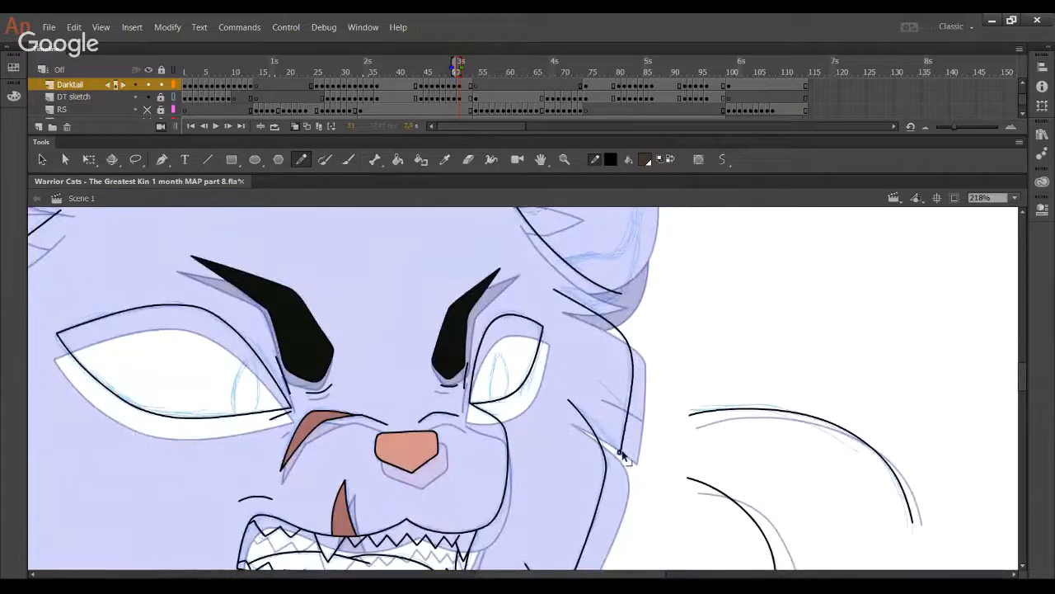
drag(595, 376, 631, 412)
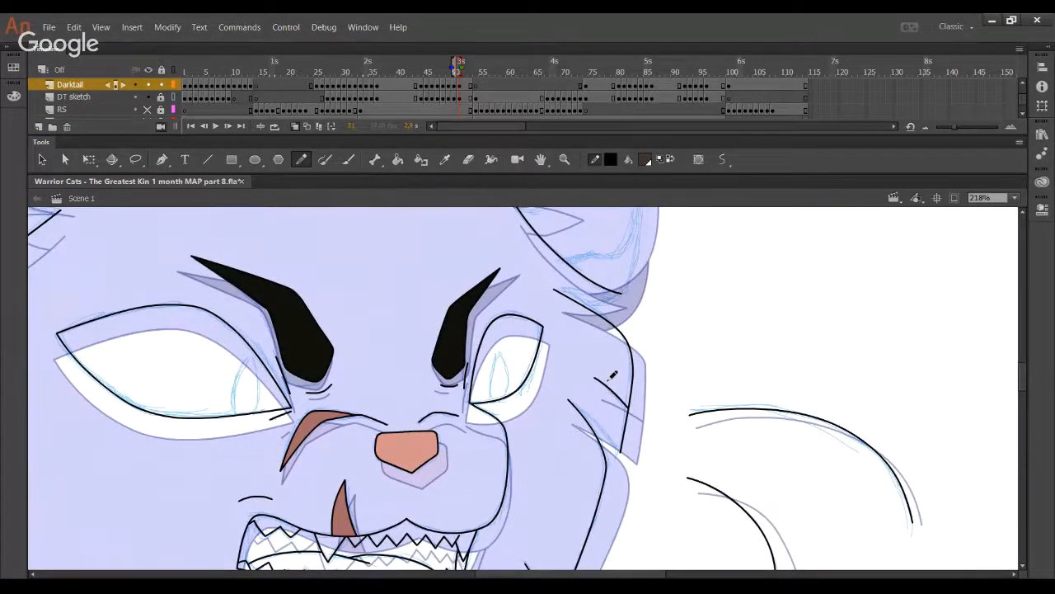
- Pencil the smaller ear's inner edge from the base fur past the tip and bend it to follow the sketch
drag(510, 331, 681, 580)
mouse_move(609, 361)
mouse_down()
mouse_move(479, 451)
mouse_move(492, 459)
mouse_up()
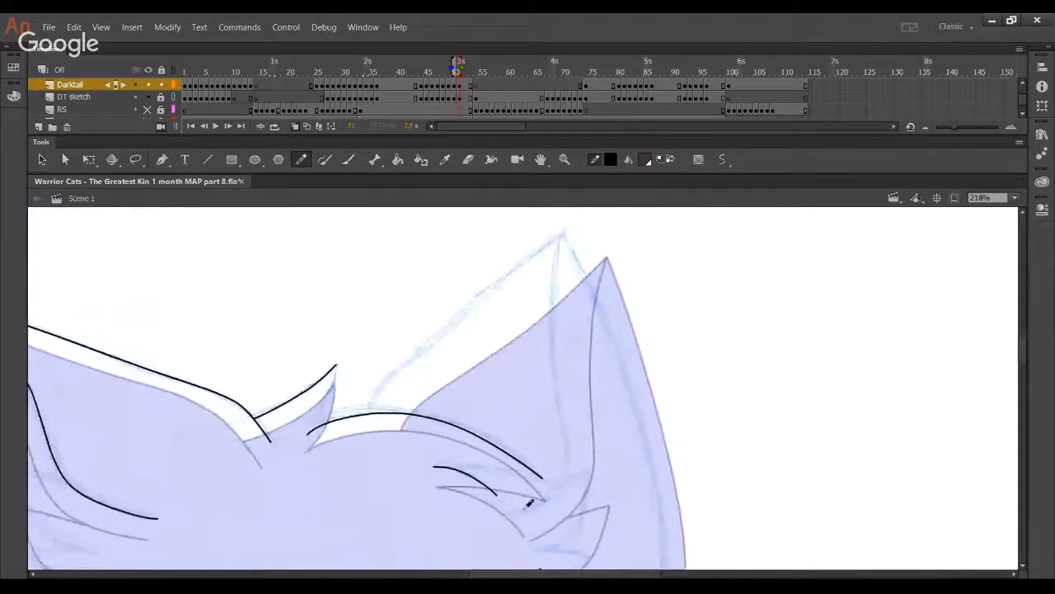
drag(511, 514, 552, 493)
mouse_move(577, 449)
mouse_down()
mouse_move(558, 262)
mouse_move(567, 198)
mouse_up()
mouse_move(565, 420)
mouse_down()
mouse_move(559, 400)
mouse_move(565, 430)
mouse_move(561, 394)
mouse_up()
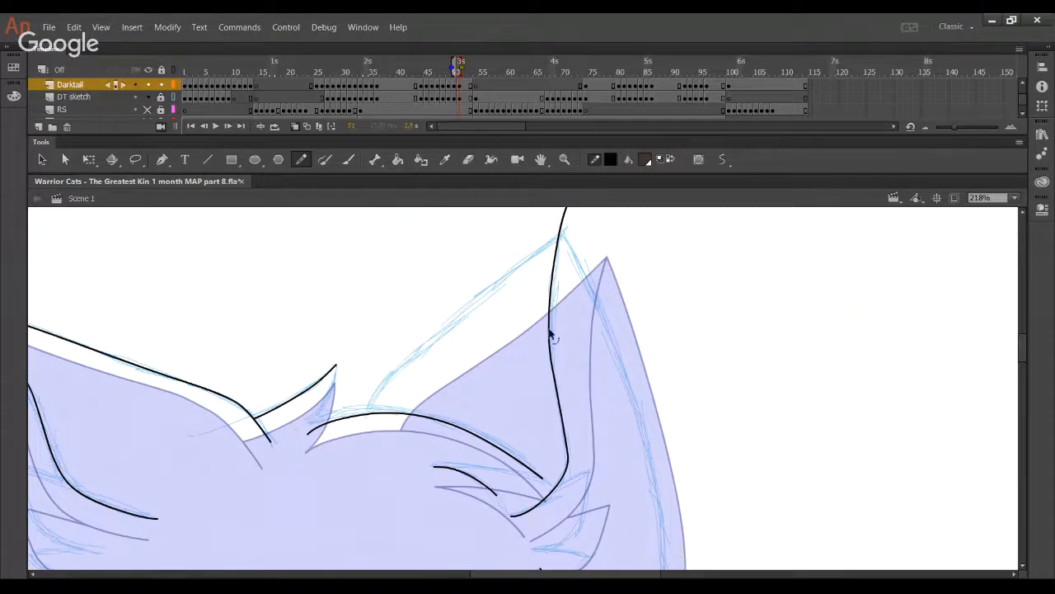
drag(550, 331, 551, 296)
drag(558, 398, 555, 391)
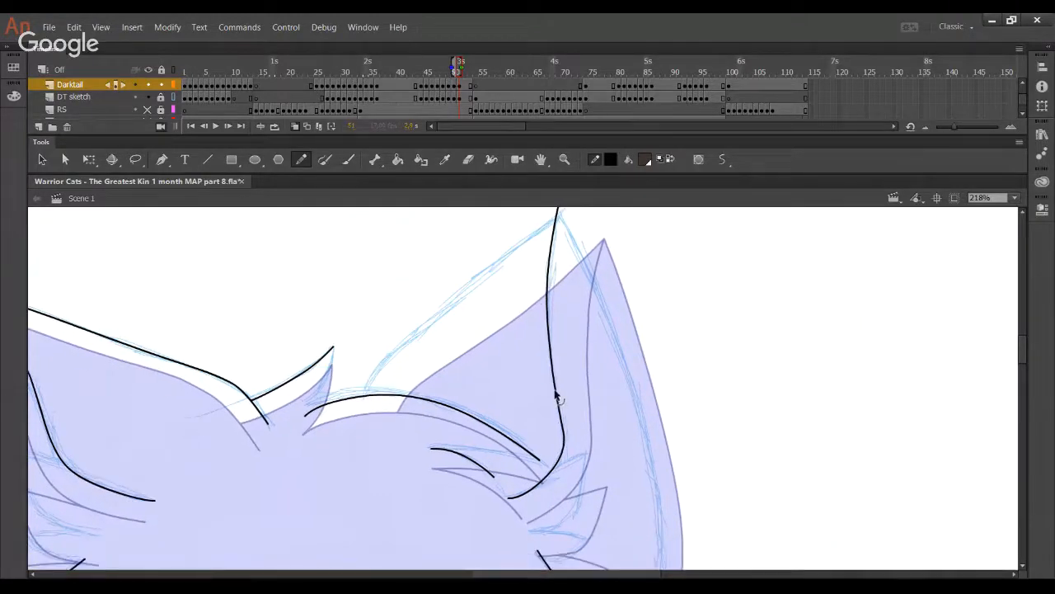
- Pencil the smaller ear's upper edge from the forehead to the tip, delete the overshooting ends, and bend the edge to shape
drag(563, 330, 555, 425)
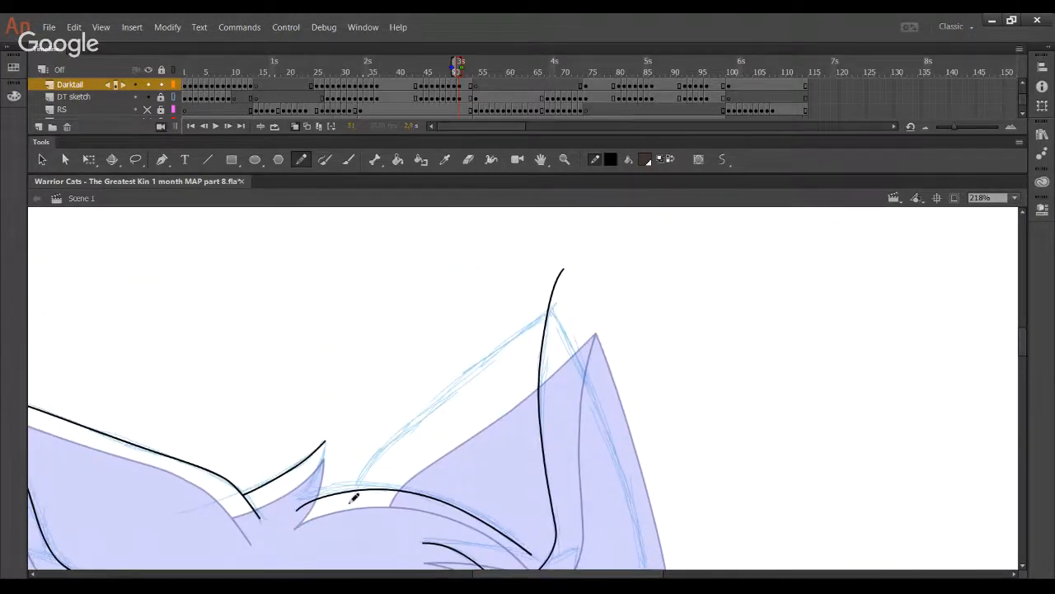
mouse_move(355, 497)
mouse_down()
mouse_move(577, 285)
mouse_move(544, 333)
mouse_up()
ctrl+click(573, 289)
key(Delete)
ctrl+click(554, 293)
key(Delete)
drag(492, 365, 491, 360)
drag(417, 430, 410, 433)
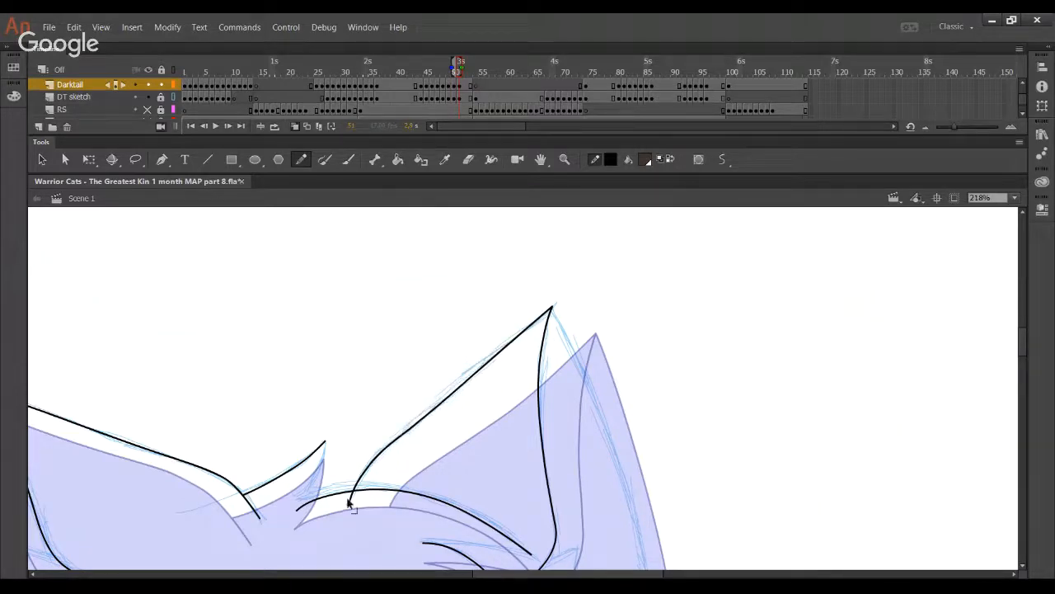
- Fill the fold behind the larger ear's base with dark brown using the Paint Bucket
mouse_move(336, 544)
mouse_down()
mouse_move(420, 405)
mouse_move(475, 356)
mouse_move(537, 266)
mouse_move(462, 206)
mouse_up()
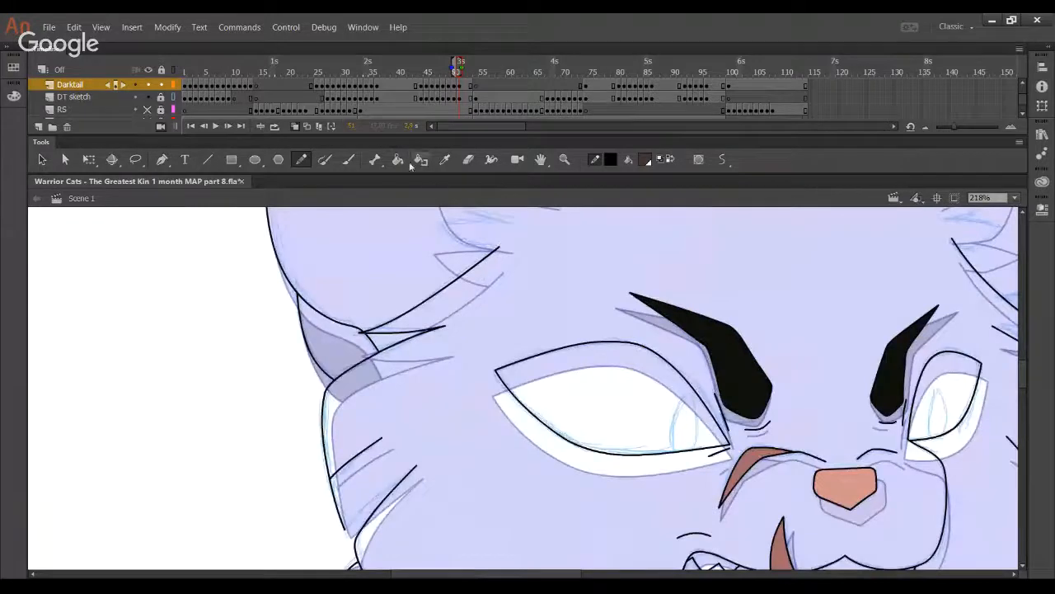
click(399, 161)
click(348, 347)
- Pencil the lower part of the smaller ear's outer edge up from the ear base and delete the overshooting end
click(306, 163)
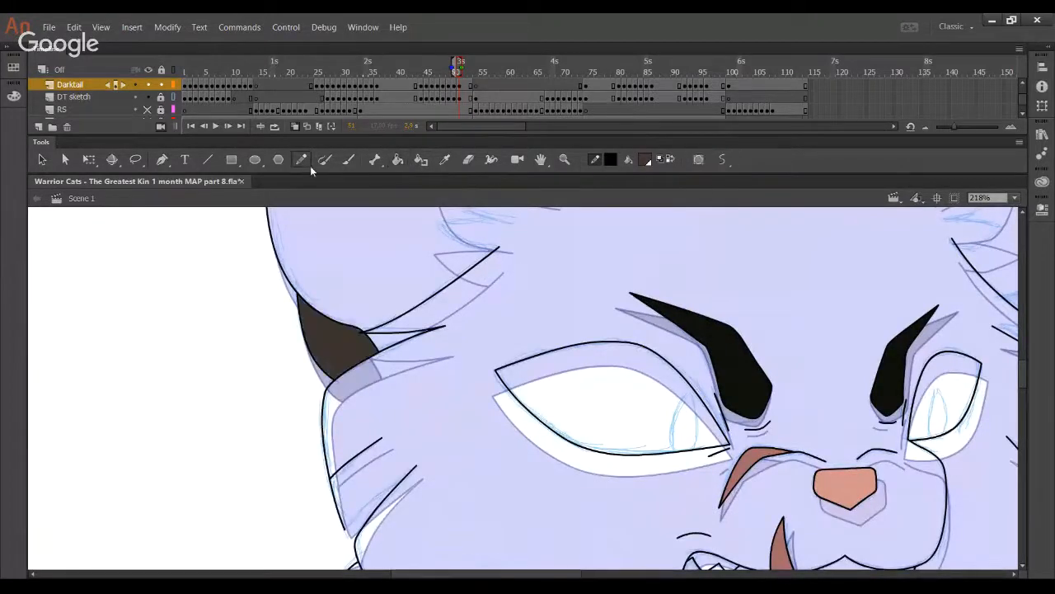
drag(677, 376, 307, 329)
mouse_move(722, 247)
mouse_down()
mouse_move(565, 349)
mouse_move(571, 472)
mouse_up()
mouse_move(457, 498)
mouse_down()
mouse_move(531, 480)
mouse_move(557, 457)
mouse_move(551, 311)
mouse_move(516, 210)
mouse_up()
mouse_move(532, 454)
mouse_down()
mouse_move(526, 519)
mouse_move(542, 534)
mouse_move(524, 541)
mouse_up()
ctrl+click(465, 528)
key(Delete)
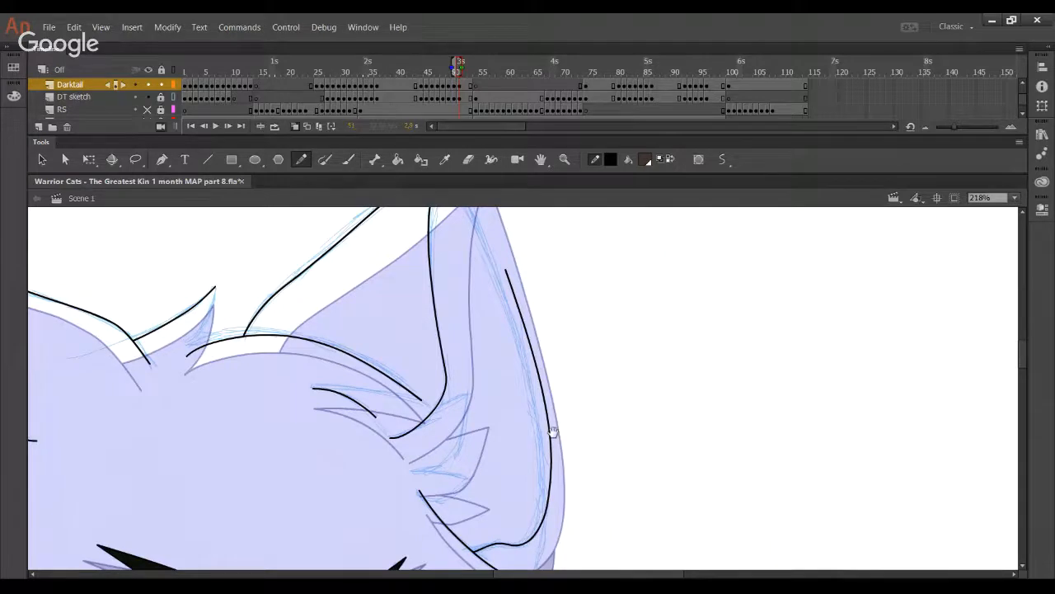
- Extend the smaller ear's outer edge up to the tip, bend it to follow the sketch, and join it to the tip
drag(549, 431, 557, 463)
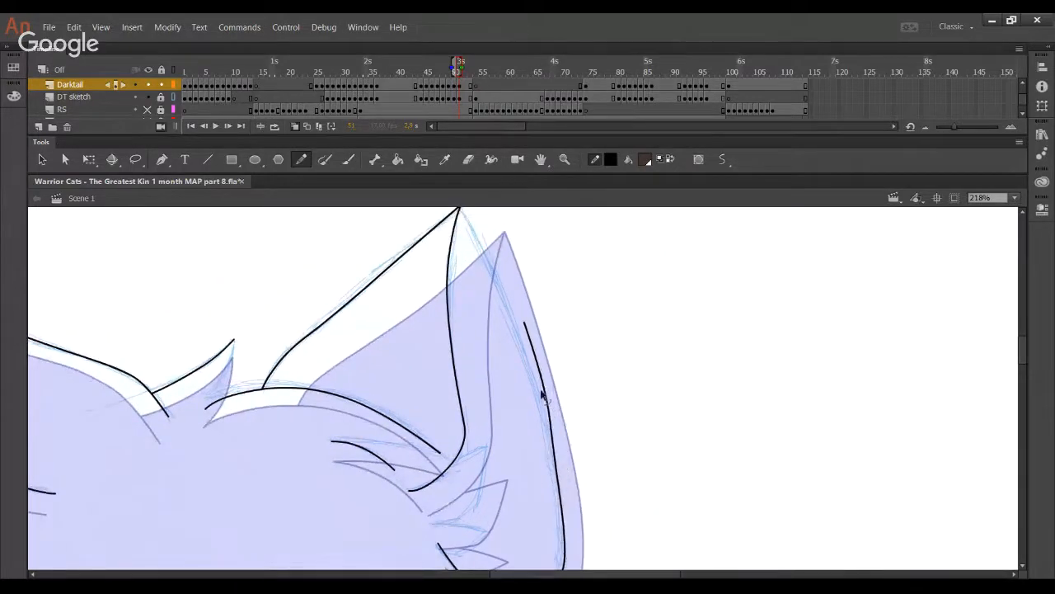
drag(528, 326, 461, 210)
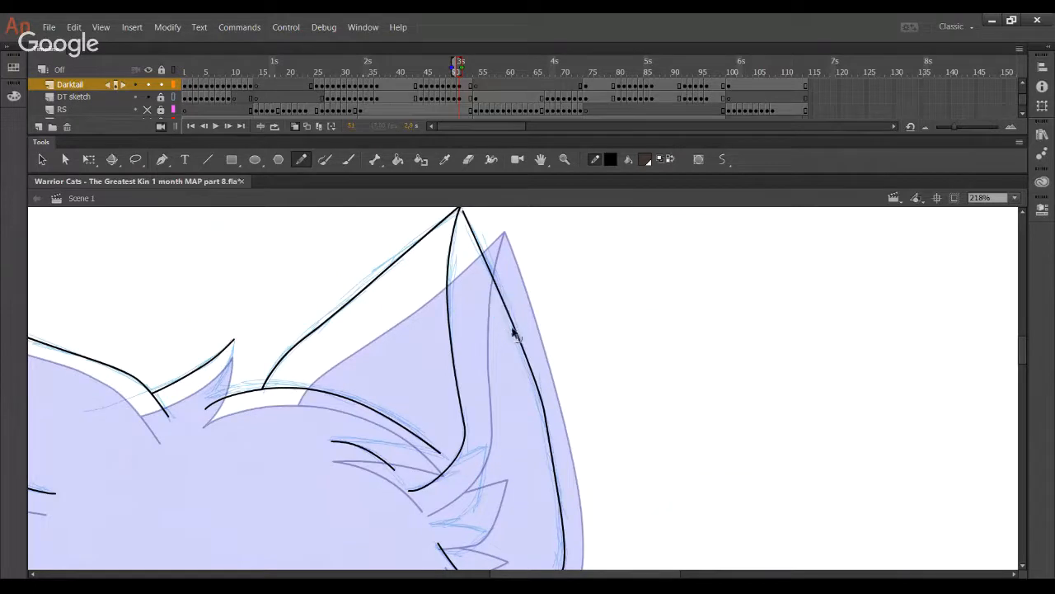
drag(509, 319, 488, 265)
drag(545, 432, 540, 414)
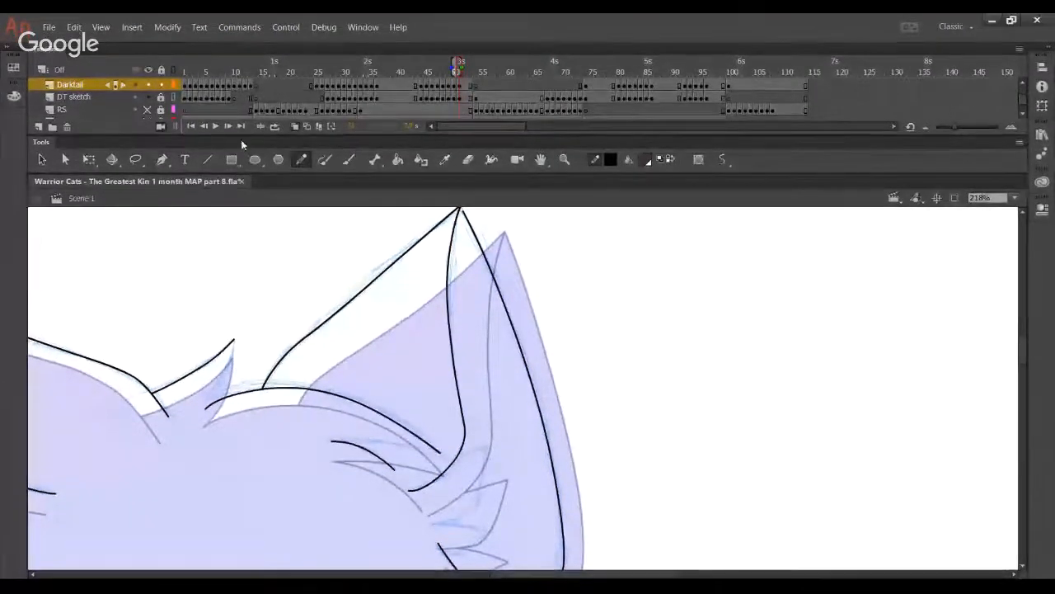
click(148, 96)
scroll(449, 272, up, 3)
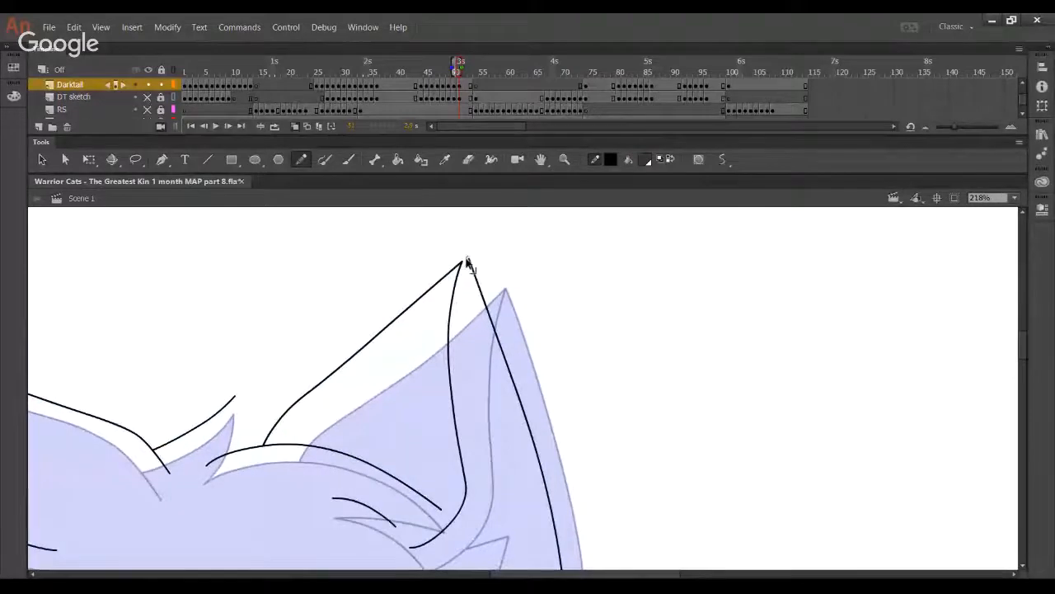
drag(466, 263, 462, 262)
mouse_move(371, 449)
mouse_down()
mouse_move(308, 239)
mouse_move(302, 172)
mouse_up()
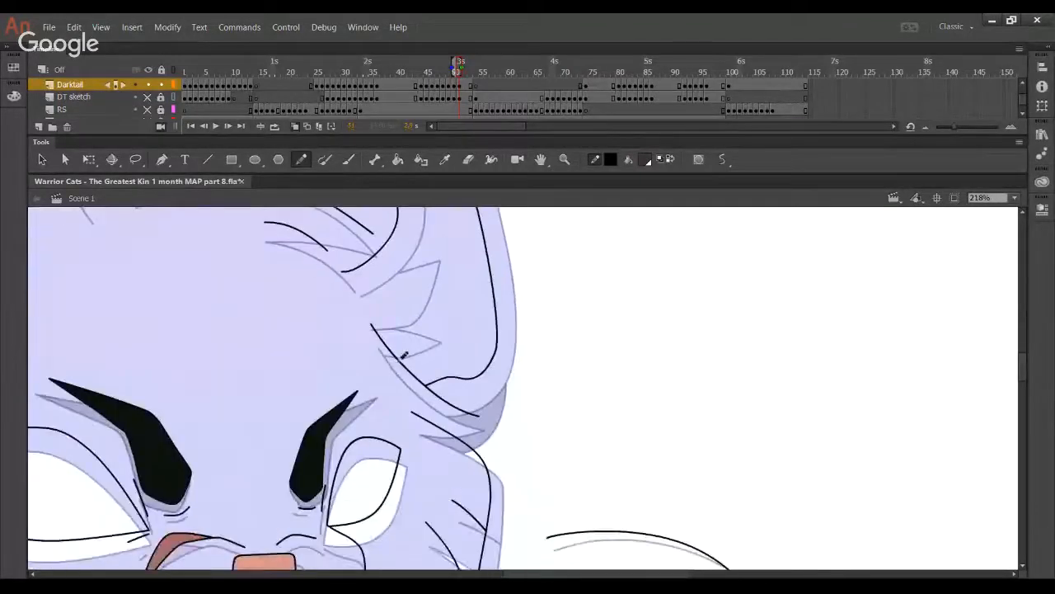
click(147, 97)
drag(418, 422, 500, 398)
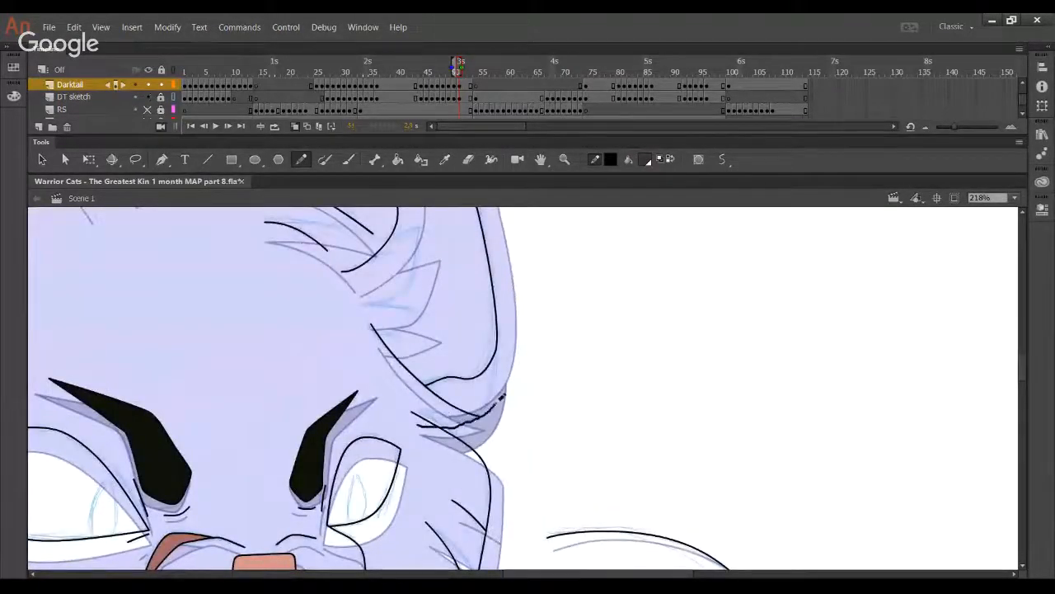
key(ctrl+z)
mouse_move(425, 426)
mouse_down()
mouse_move(487, 409)
mouse_move(503, 330)
mouse_move(500, 303)
mouse_up()
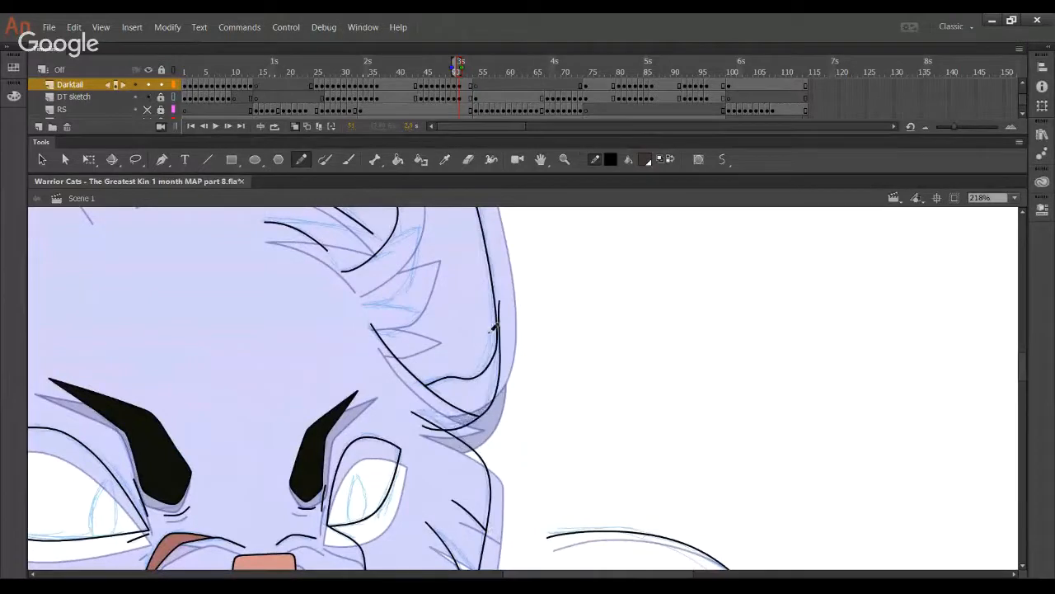
key(ctrl+z)
mouse_move(426, 427)
mouse_down()
mouse_move(467, 420)
mouse_move(498, 398)
mouse_move(495, 318)
mouse_up()
key(ctrl+z)
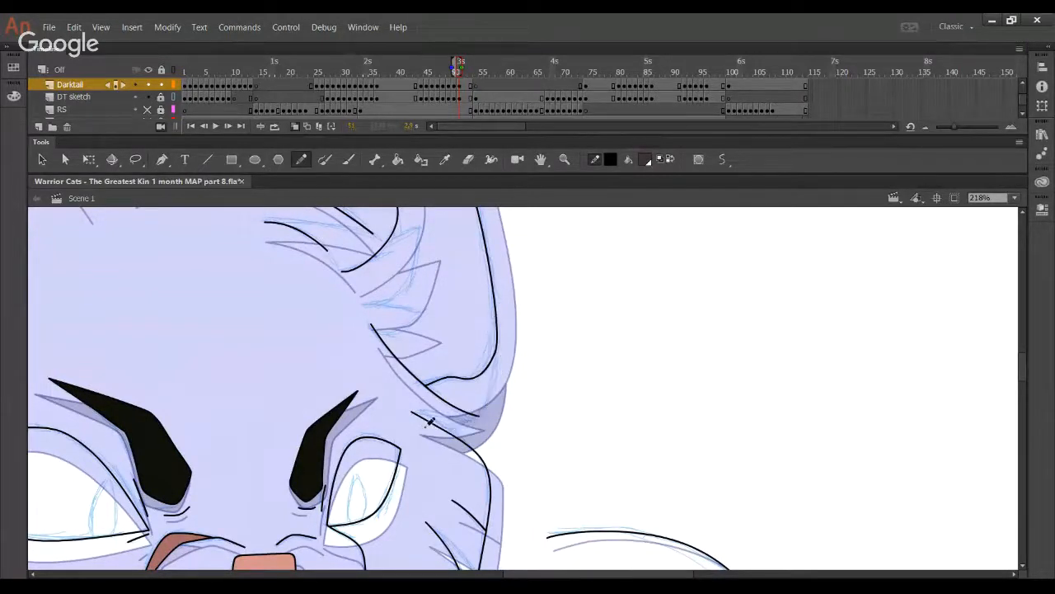
- Pencil the fold contour behind the smaller ear's base and delete the overshooting ends
mouse_move(419, 426)
mouse_down()
mouse_move(487, 410)
mouse_move(499, 373)
mouse_move(495, 302)
mouse_move(496, 398)
mouse_move(502, 385)
mouse_move(475, 423)
mouse_up()
key(ctrl+z)
ctrl+click(496, 342)
key(Delete)
ctrl+click(427, 428)
key(Delete)
drag(399, 377, 417, 369)
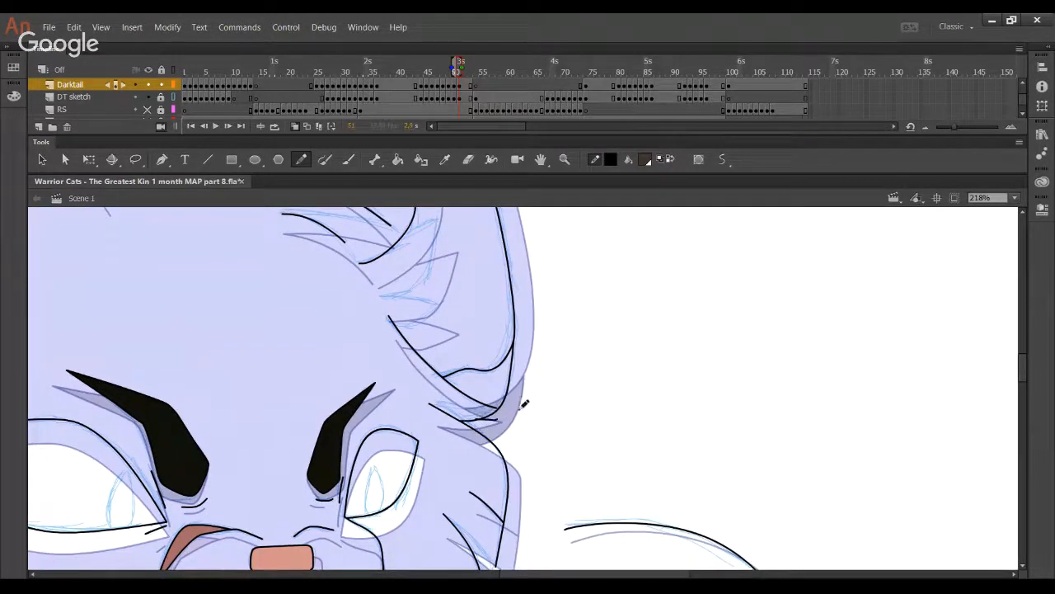
- Hide the DT sketch layer and pencil the forehead tuft's inner edge from its base to the tip
drag(445, 369, 546, 419)
click(147, 97)
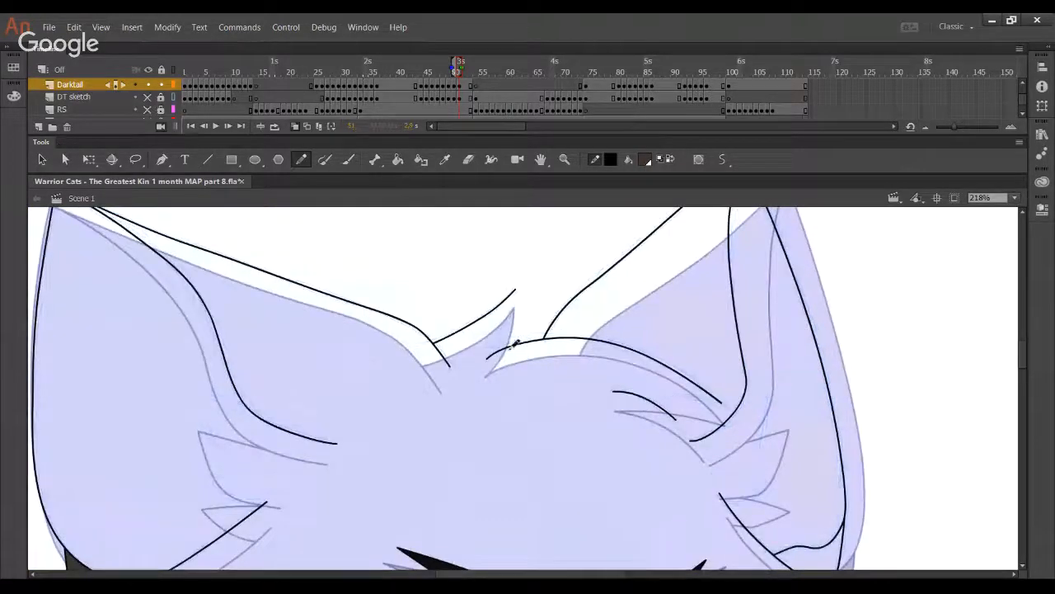
drag(488, 357, 513, 303)
key(ctrl+z)
mouse_move(488, 357)
mouse_down()
mouse_move(515, 295)
mouse_move(507, 320)
mouse_up()
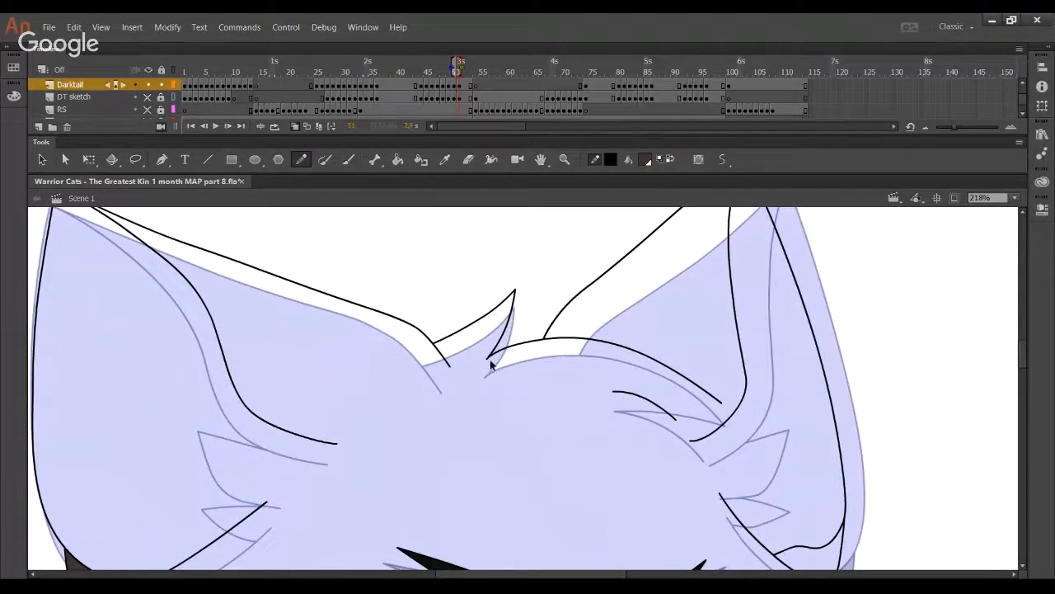
- Pencil the upper edge of the pointed fur tuft on the forehead beside the smaller ear
drag(615, 390, 693, 399)
key(ctrl+z)
key(ctrl+z)
mouse_move(615, 390)
mouse_down()
mouse_move(716, 400)
mouse_move(652, 397)
mouse_up()
- Pencil the upper stroke of the fur tuft under the smaller ear's base, redoing it until it joins the tuft's tip
drag(543, 357, 535, 336)
scroll(741, 364, down, 5)
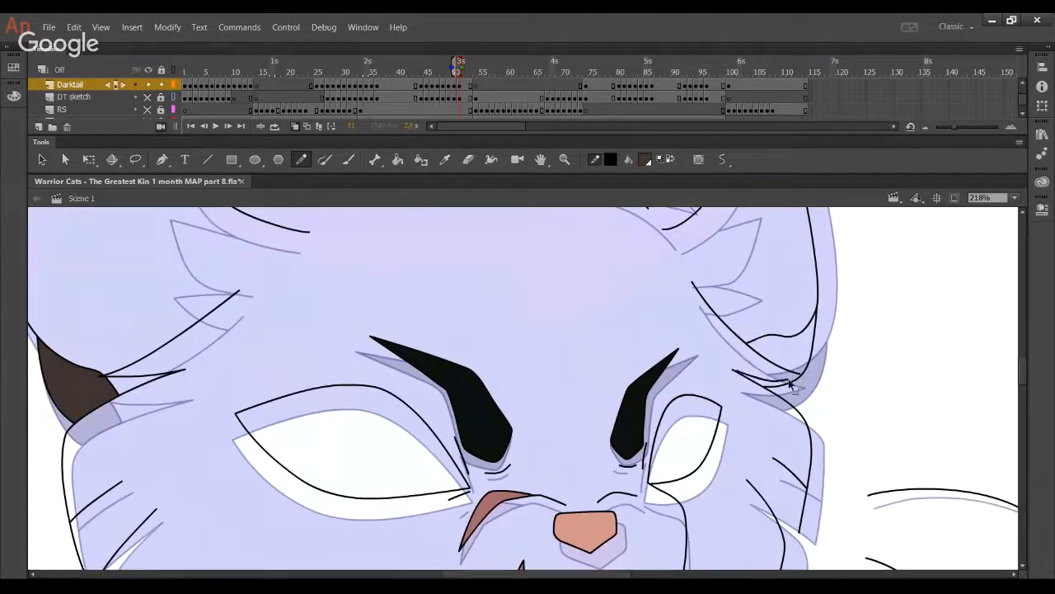
key(ctrl+z)
mouse_move(735, 370)
mouse_down()
mouse_move(810, 377)
mouse_move(742, 370)
mouse_move(802, 379)
mouse_up()
key(ctrl+z)
mouse_move(738, 374)
mouse_down()
mouse_move(729, 366)
mouse_move(762, 378)
mouse_move(732, 369)
mouse_up()
key(ctrl+z)
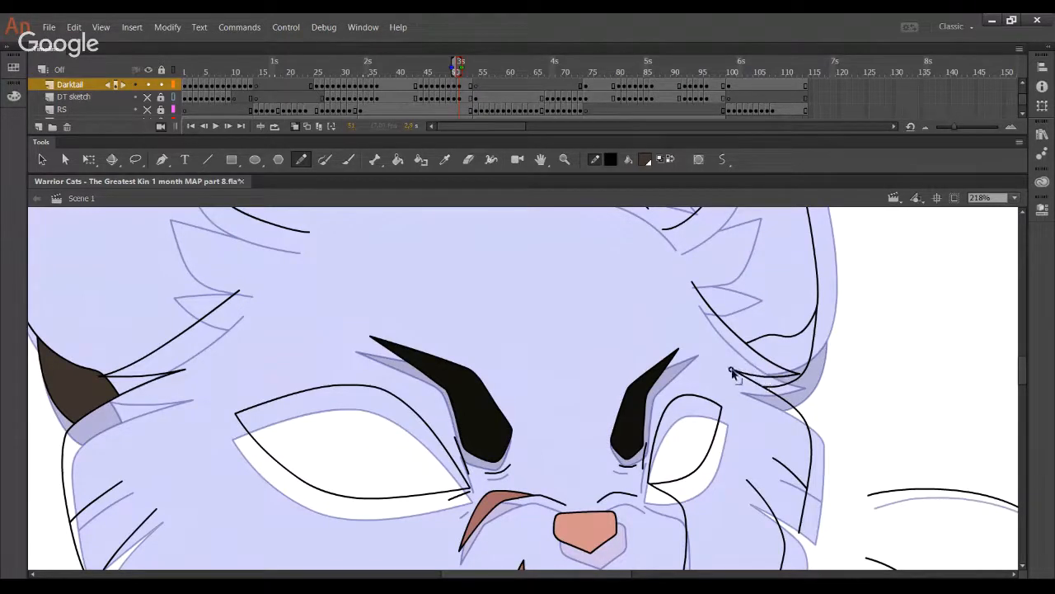
- Pencil strokes that close the pointed side fur tufts on both cheeks
key(space)
drag(681, 418, 801, 332)
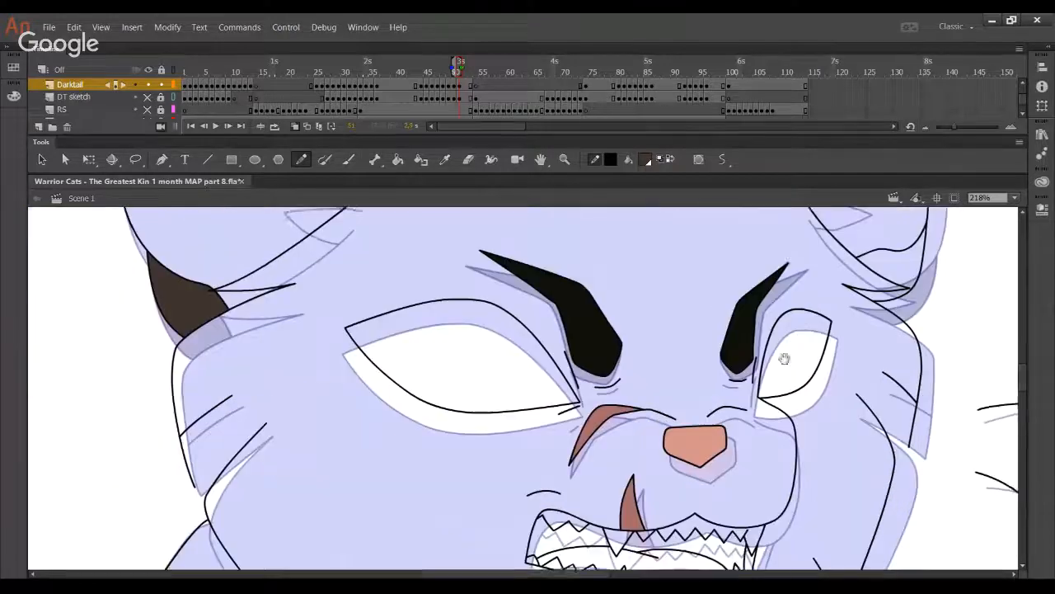
drag(919, 450, 920, 447)
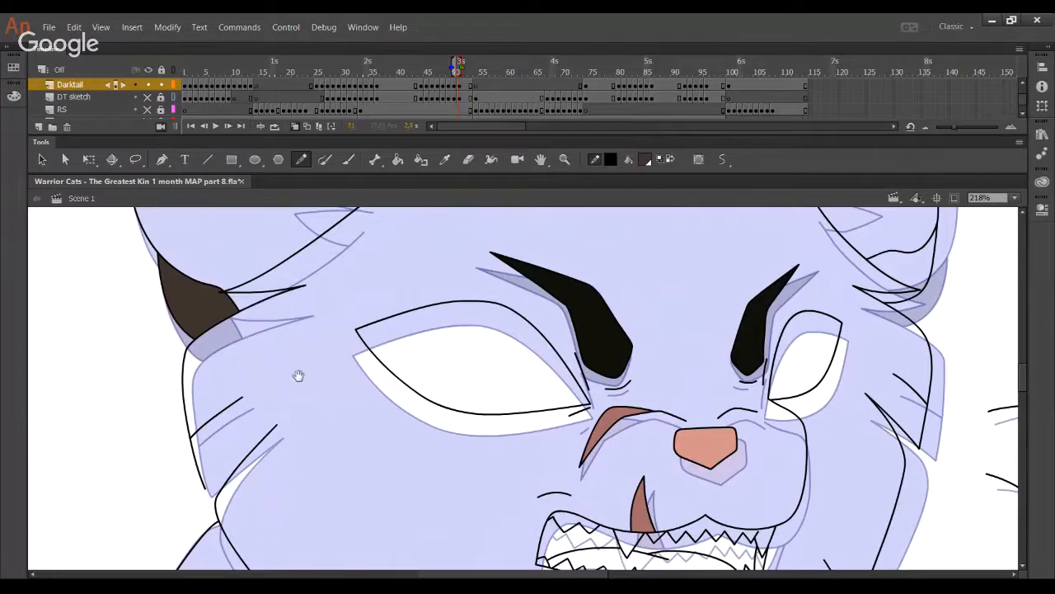
drag(299, 376, 319, 281)
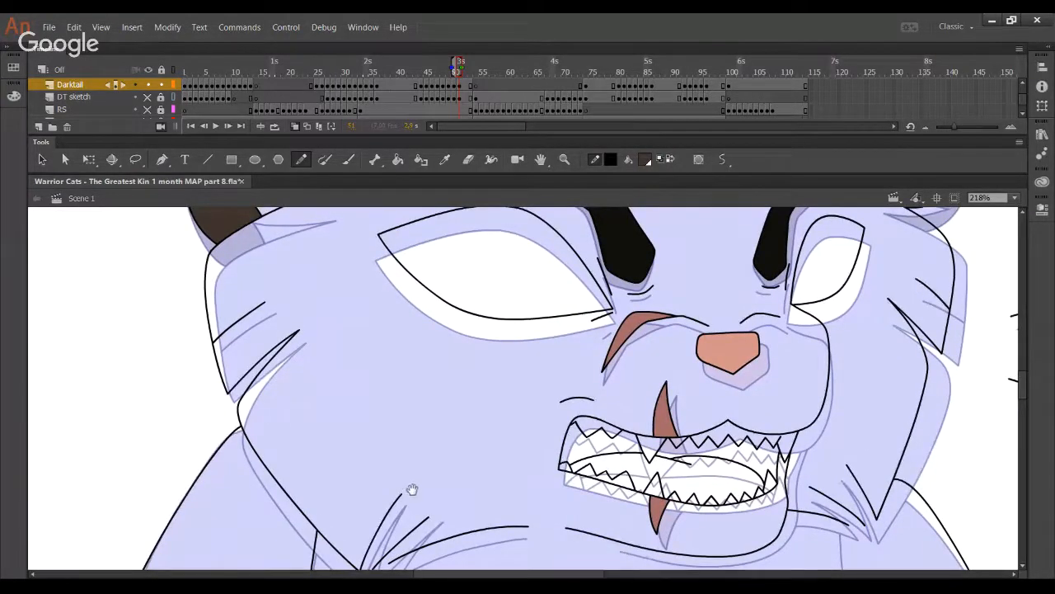
- Pencil the missing second edges of the jagged fur points at the bottom of both cheeks
drag(411, 488, 327, 337)
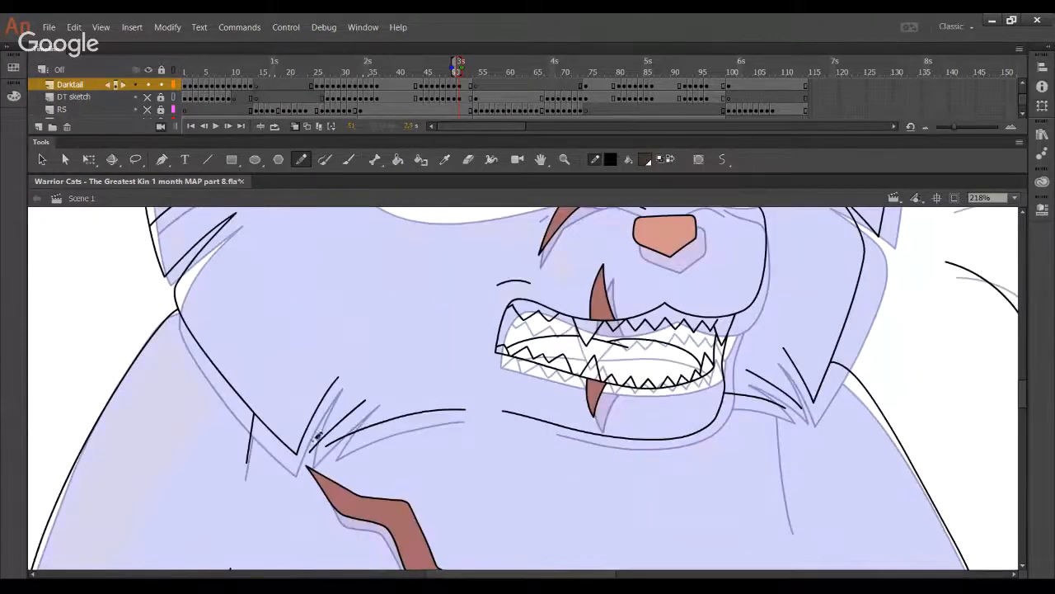
drag(311, 450, 338, 379)
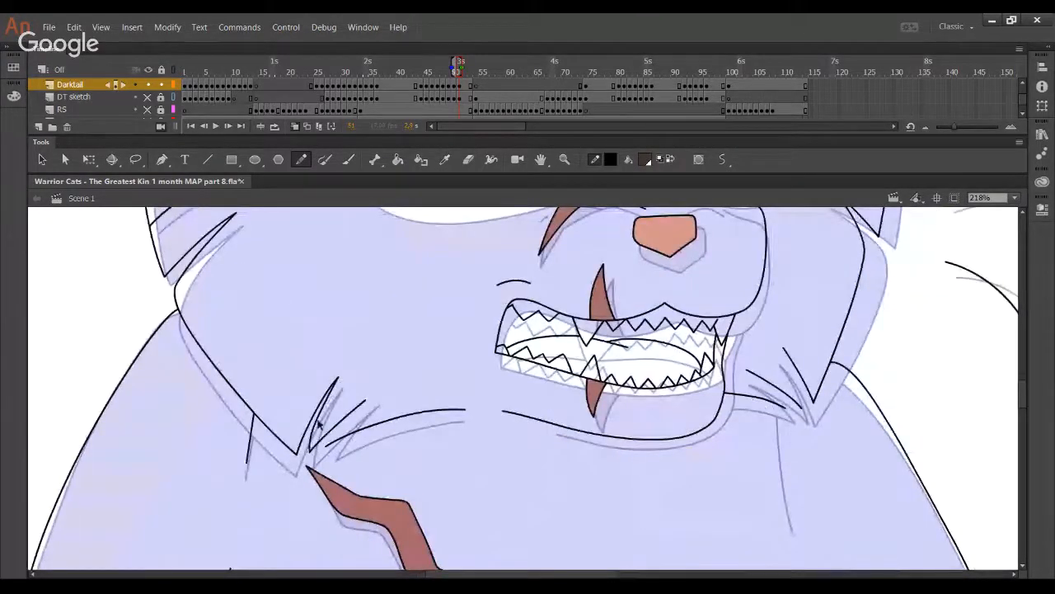
drag(325, 415, 322, 409)
drag(328, 445, 370, 399)
key(ctrl+z)
key(ctrl+z)
drag(332, 436, 366, 402)
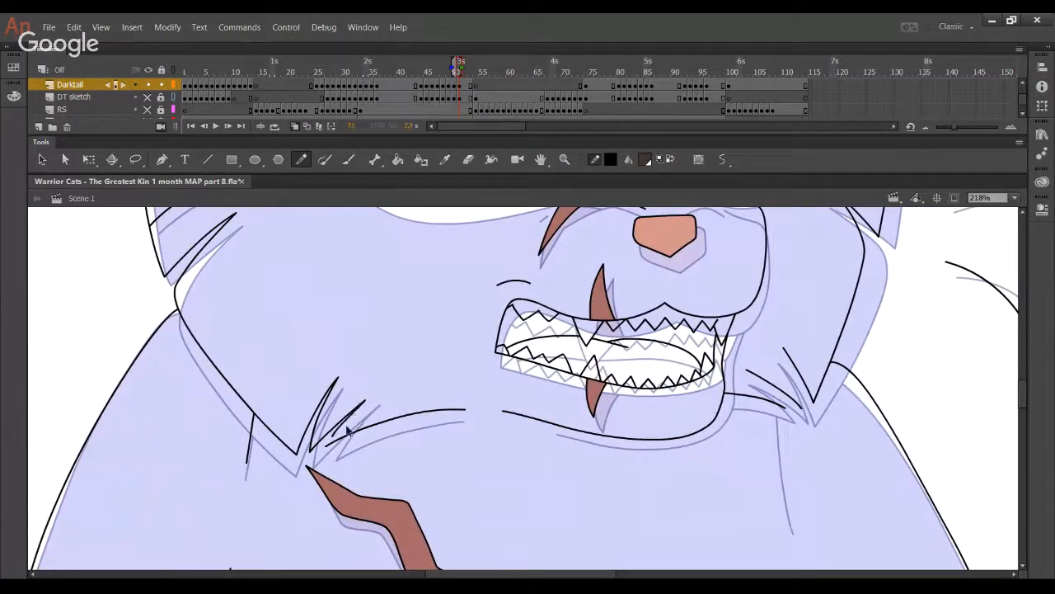
mouse_move(755, 418)
mouse_down()
mouse_move(726, 371)
mouse_move(674, 323)
mouse_up()
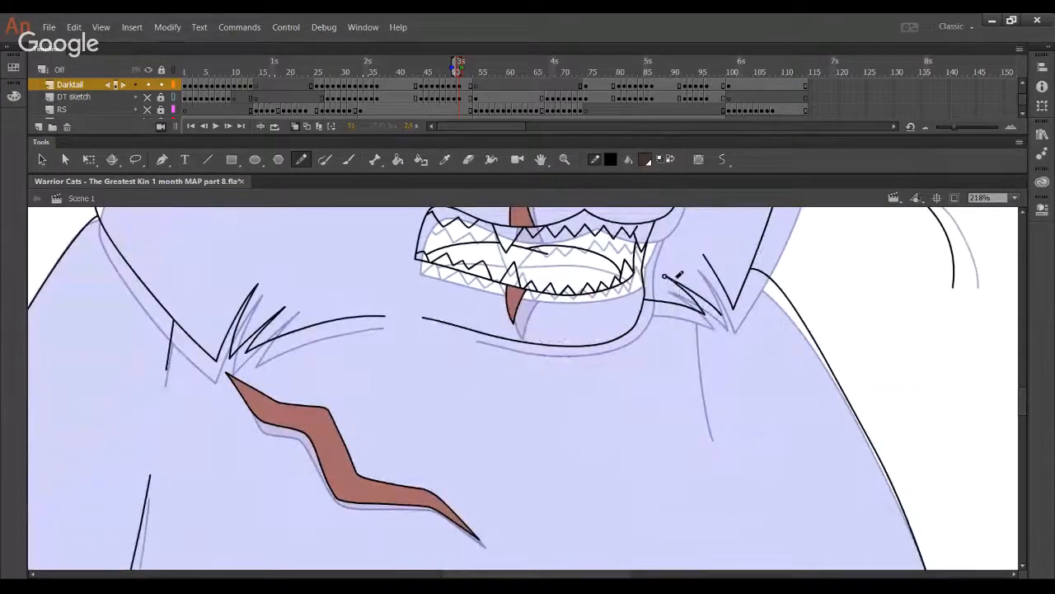
drag(704, 253, 723, 316)
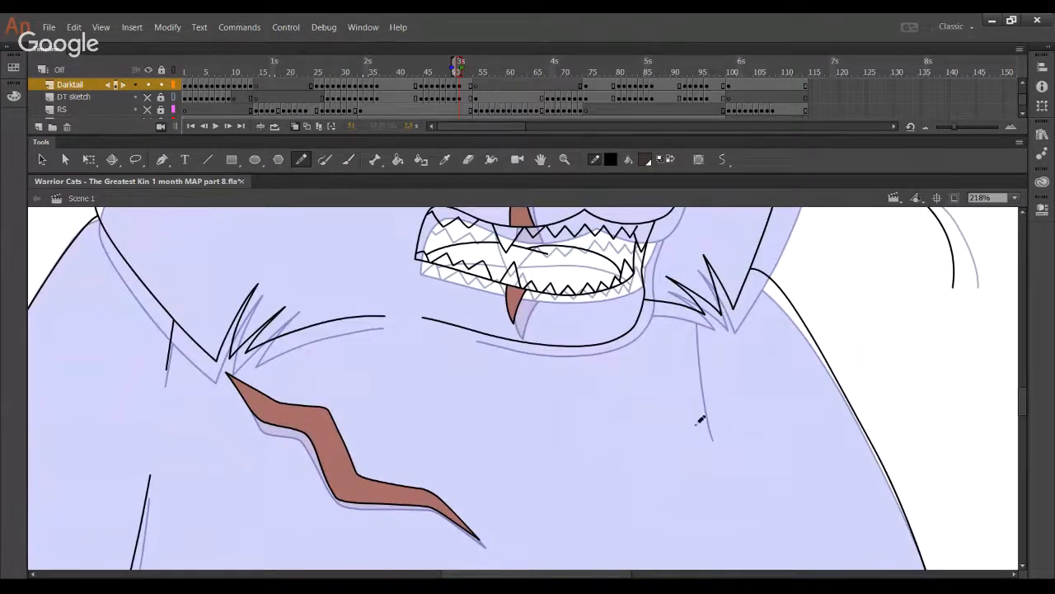
- Show the DT sketch layer, pencil the chest line below the smaller cheek's fur, and delete its overshooting upper end
scroll(722, 470, down, 1)
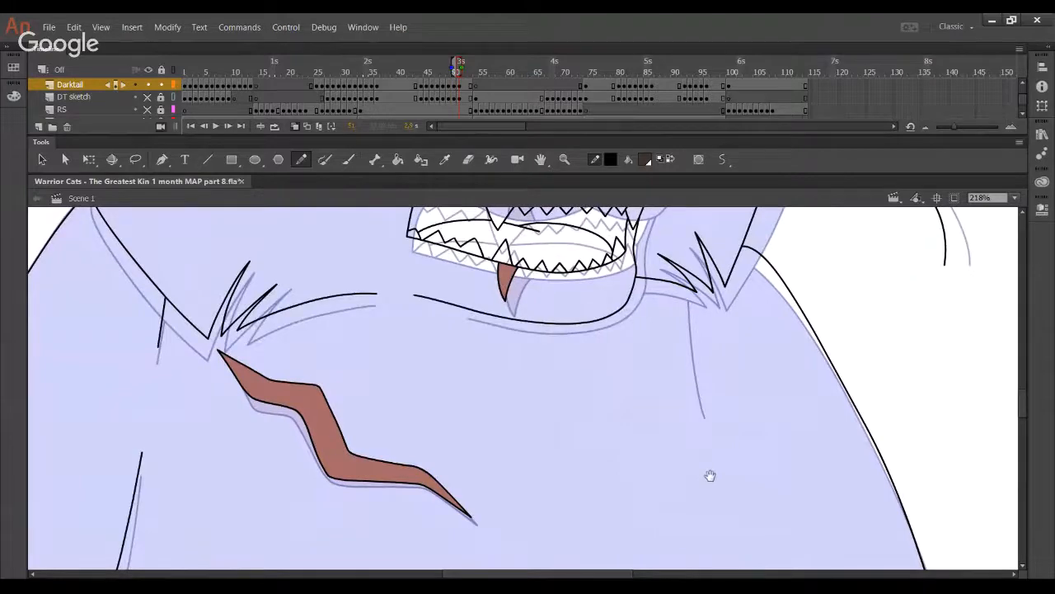
drag(710, 476, 720, 431)
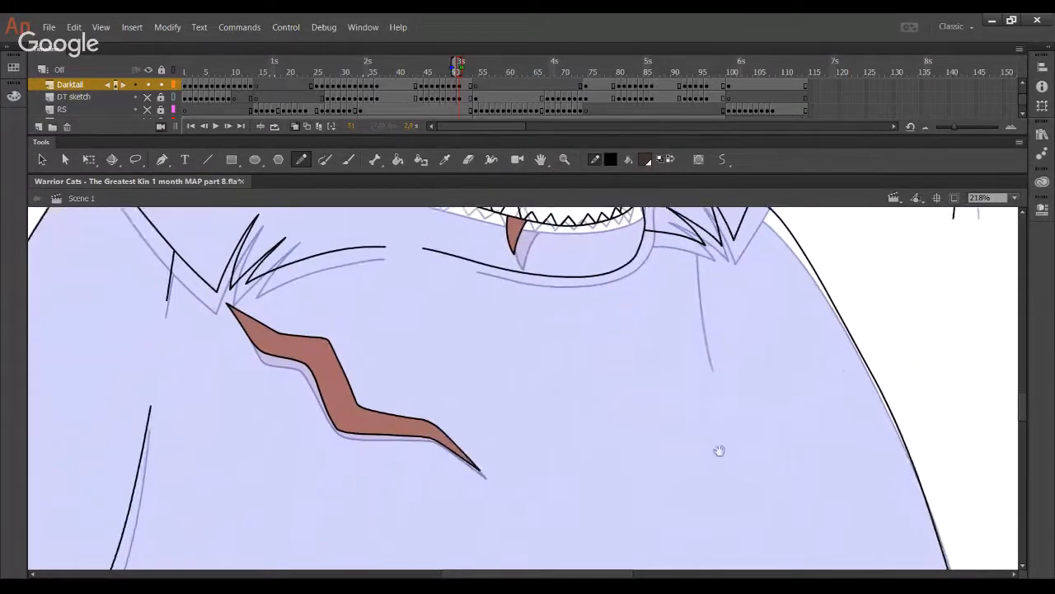
drag(715, 488, 720, 451)
mouse_move(683, 512)
mouse_down()
mouse_move(711, 336)
mouse_move(629, 543)
mouse_move(604, 568)
mouse_up()
click(146, 99)
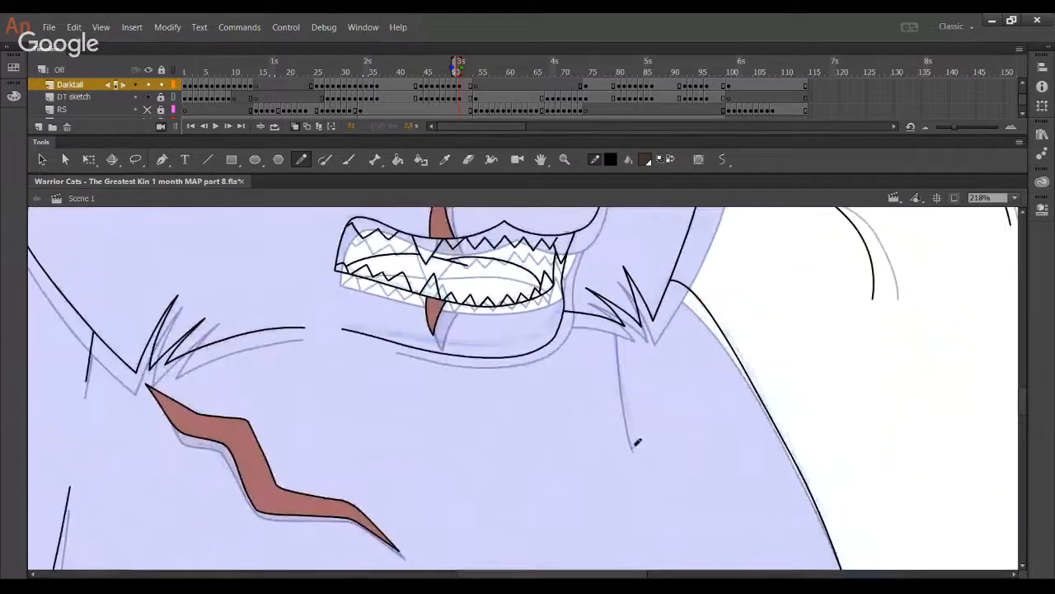
drag(633, 446, 609, 266)
key(ctrl+z)
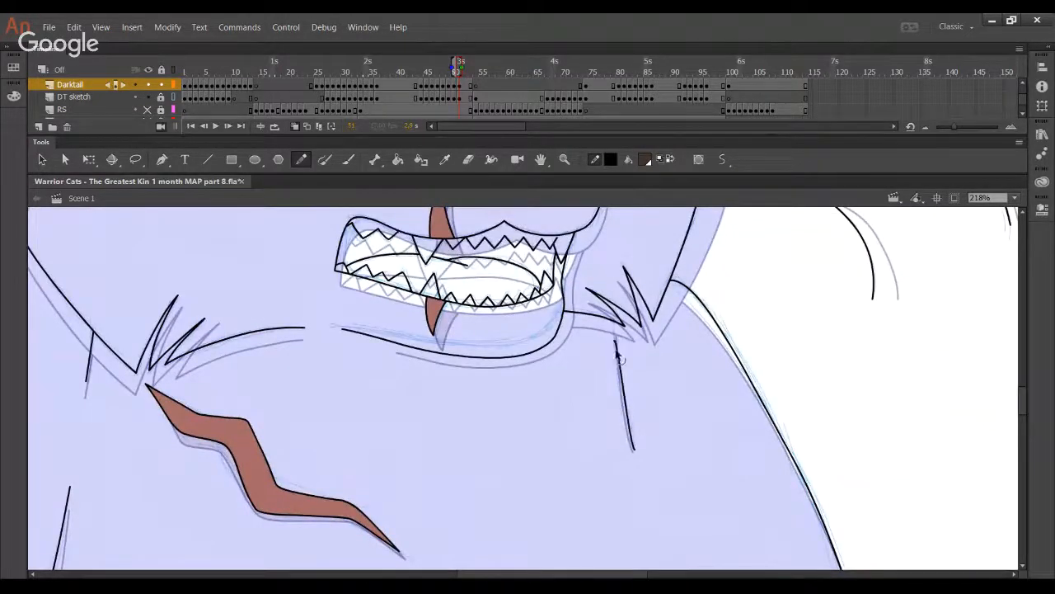
drag(615, 341, 610, 266)
ctrl+click(611, 286)
key(Delete)
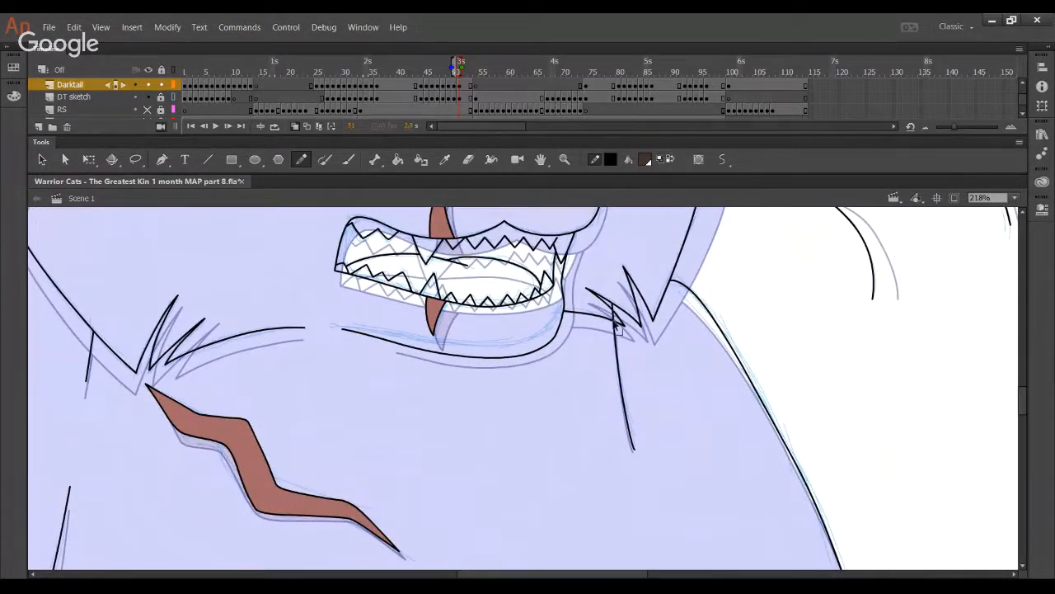
ctrl+click(613, 318)
key(Delete)
- Set the Paint Bucket fill to white and fill the small fur tuft beside the larger ear's dark fold
click(398, 160)
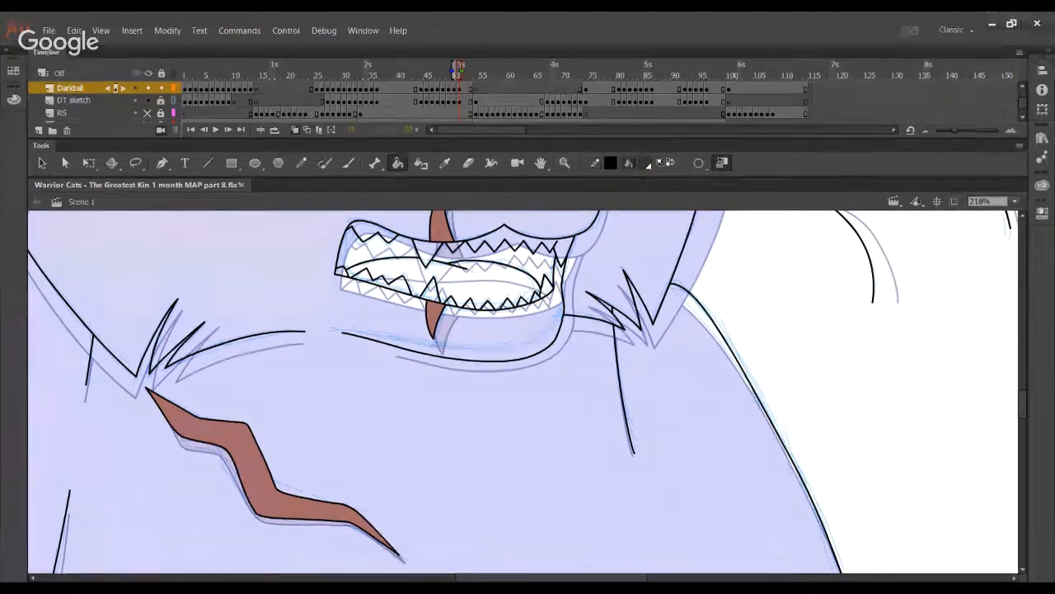
mouse_move(474, 561)
mouse_down()
mouse_move(513, 467)
mouse_move(489, 568)
mouse_up()
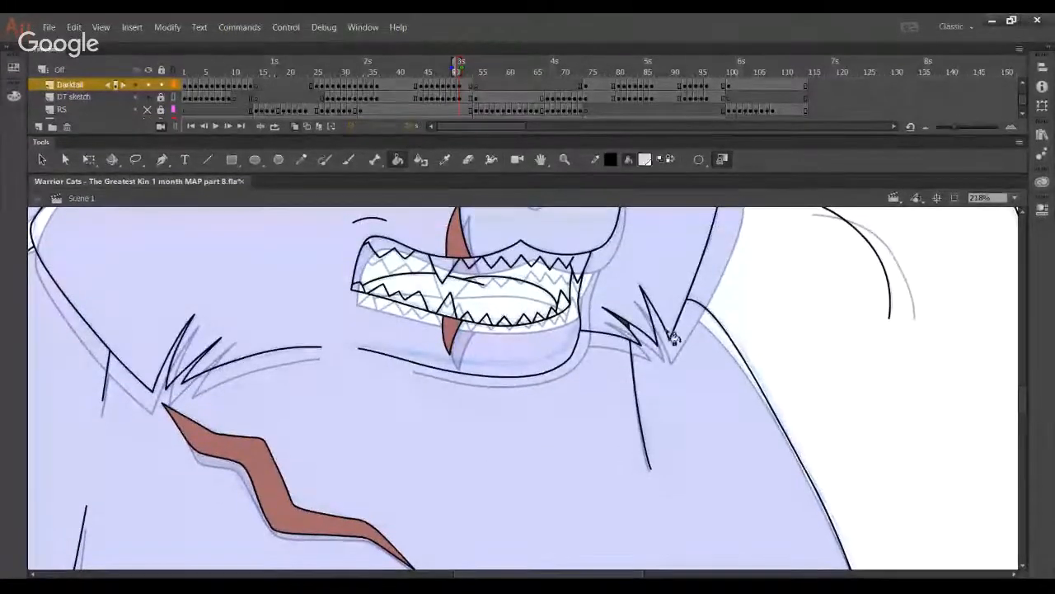
drag(509, 511, 594, 330)
scroll(590, 334, down, 3)
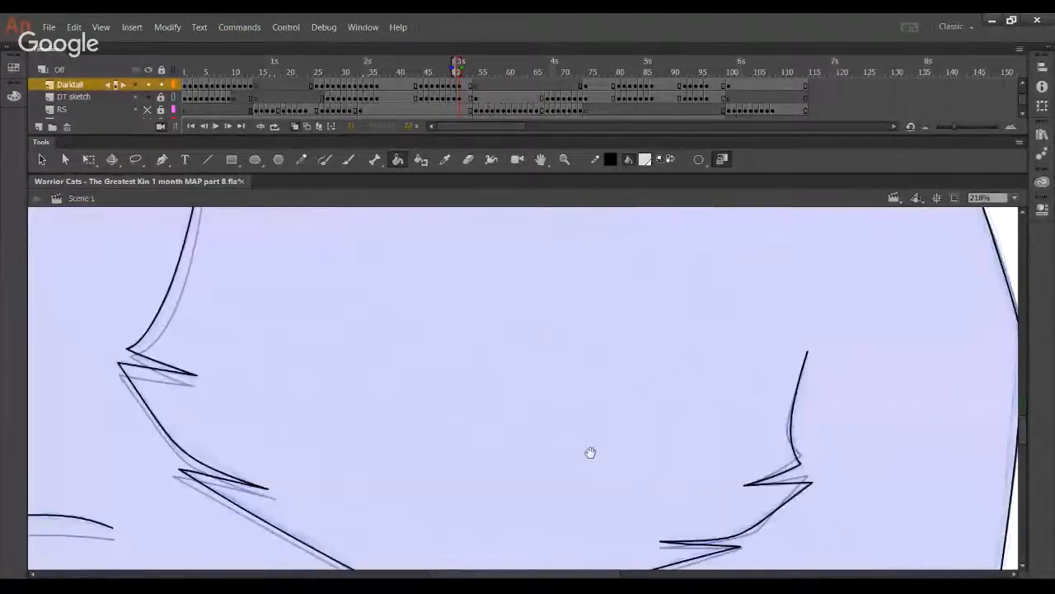
scroll(590, 452, down, 2)
scroll(582, 518, up, 7)
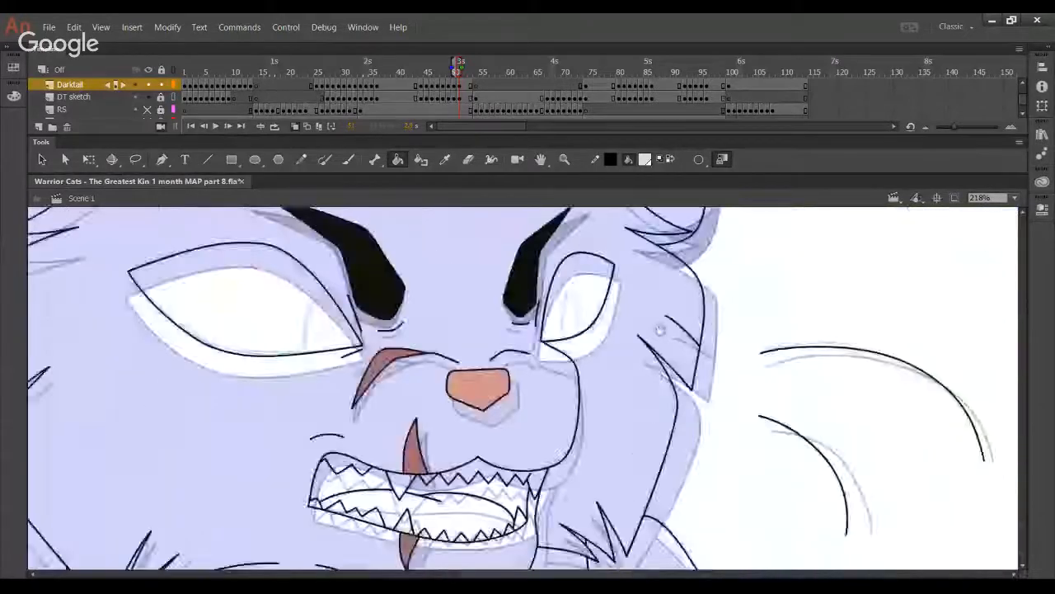
scroll(660, 329, up, 6)
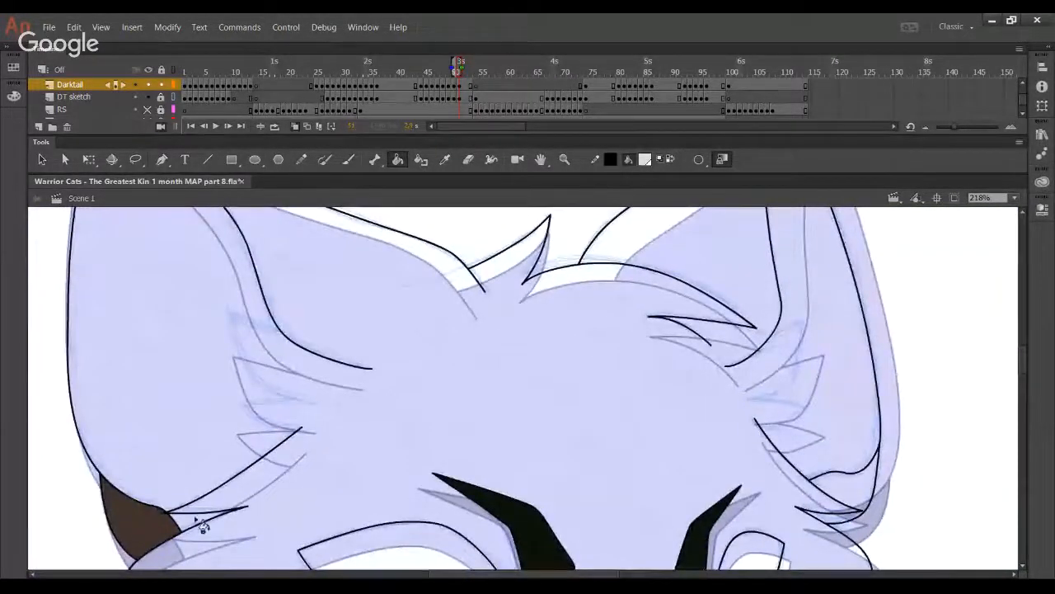
scroll(605, 448, up, 2)
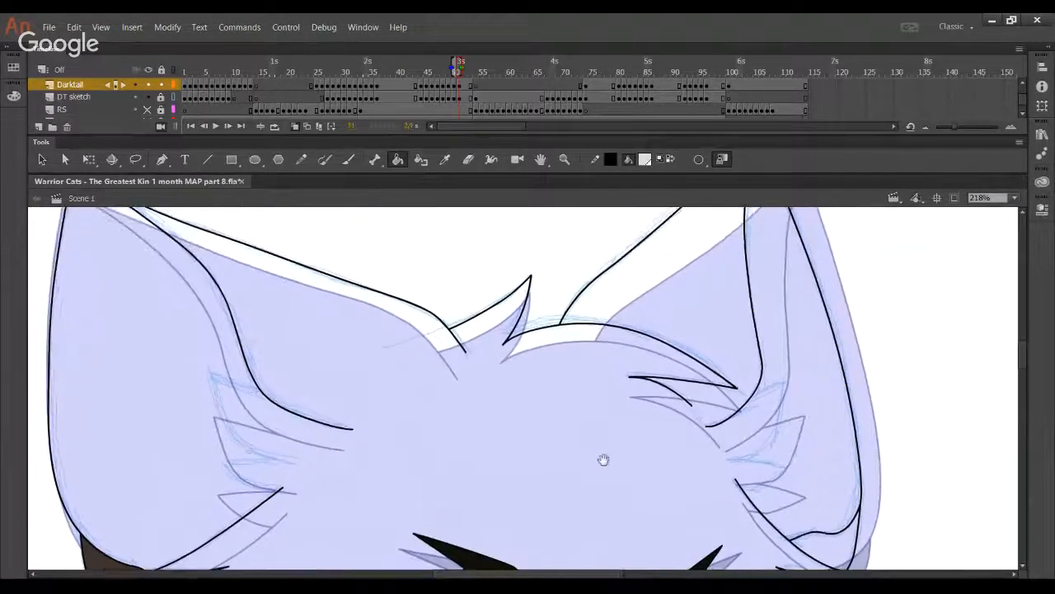
- Pencil the upper pointed fur tuft inside the larger ear over the sketch and delete its overshooting line ends
drag(603, 459, 652, 381)
key(y)
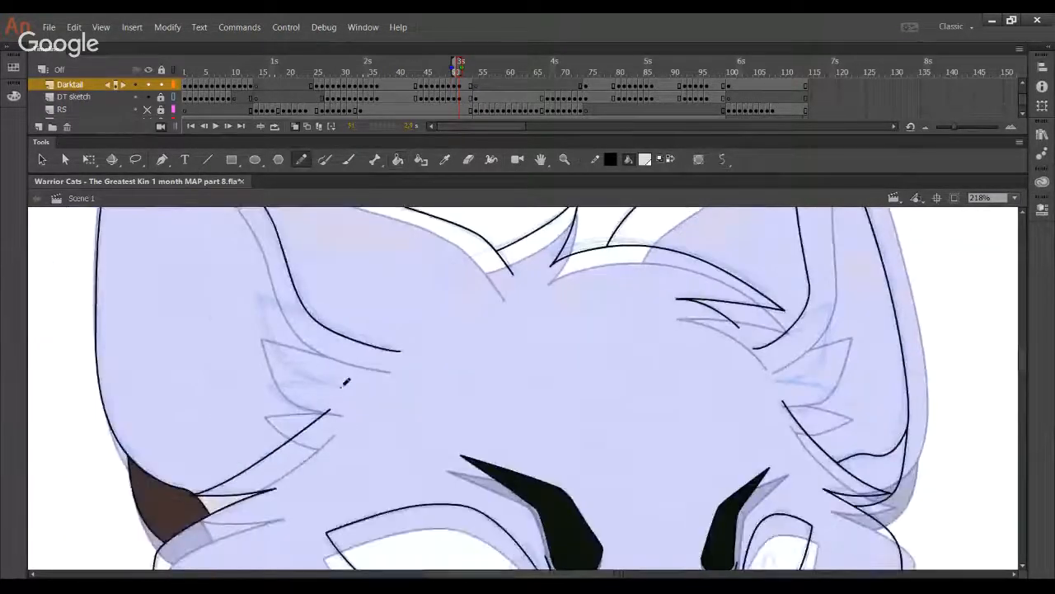
mouse_move(345, 387)
mouse_down()
mouse_move(312, 381)
mouse_move(264, 305)
mouse_move(251, 254)
mouse_move(358, 322)
mouse_up()
key(ctrl+z)
drag(237, 290, 356, 322)
ctrl+click(333, 317)
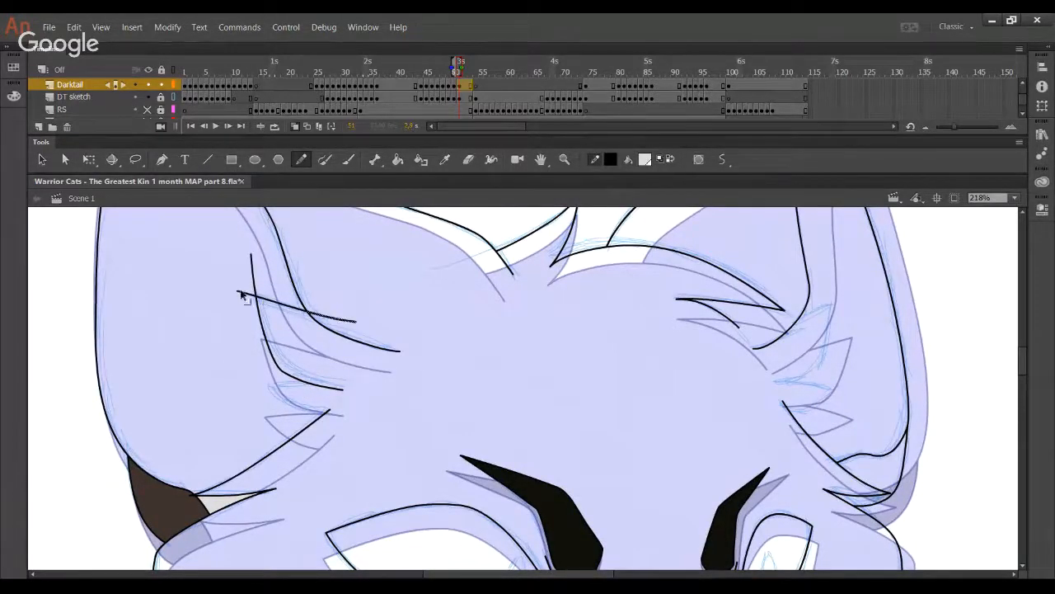
ctrl+shift+click(253, 272)
ctrl+shift+click(249, 293)
key(Delete)
- Pencil the smaller fur point below the larger ear's upper tuft and trim away its overshooting ends
drag(216, 277, 242, 307)
mouse_move(323, 410)
mouse_down()
mouse_move(250, 371)
mouse_move(355, 380)
mouse_move(399, 430)
mouse_up()
ctrl+click(338, 382)
ctrl+shift+click(259, 386)
ctrl+shift+click(259, 379)
key(Delete)
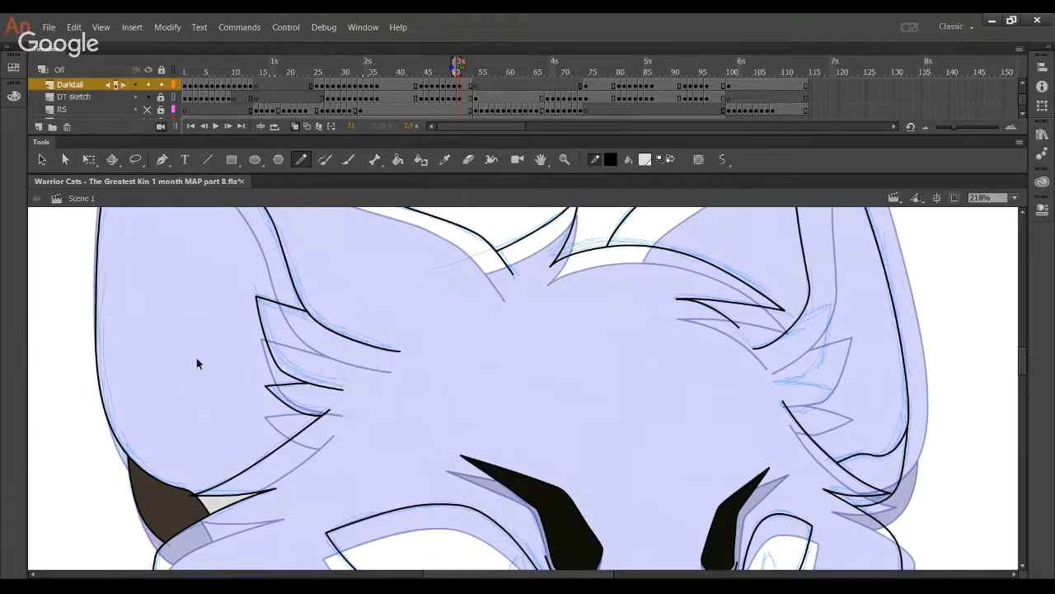
- Pencil the upper pointed fur tuft inside the smaller ear and delete the line ends past its tip
drag(197, 359, 246, 396)
drag(646, 442, 572, 470)
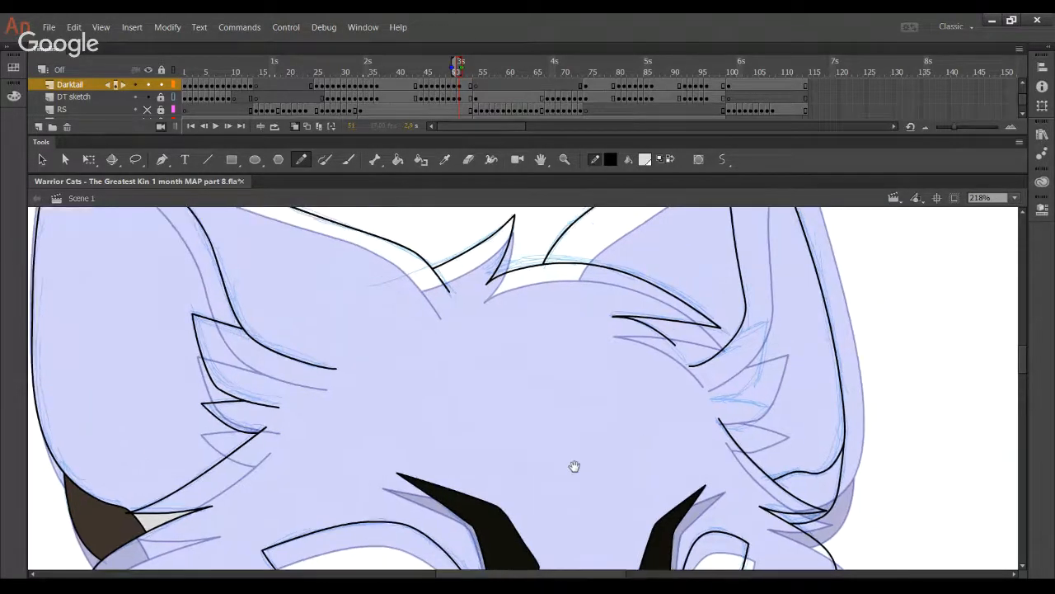
mouse_move(753, 282)
mouse_down()
mouse_move(698, 412)
mouse_move(736, 401)
mouse_up()
ctrl+drag(755, 339, 756, 322)
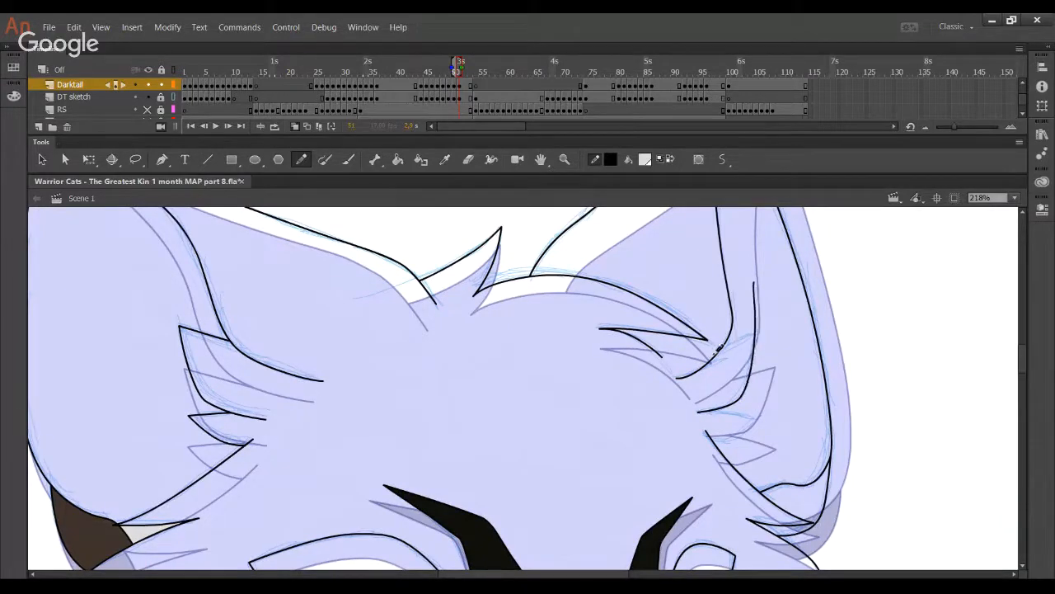
drag(709, 357, 779, 323)
key(ctrl+z)
drag(710, 354, 781, 321)
ctrl+click(767, 327)
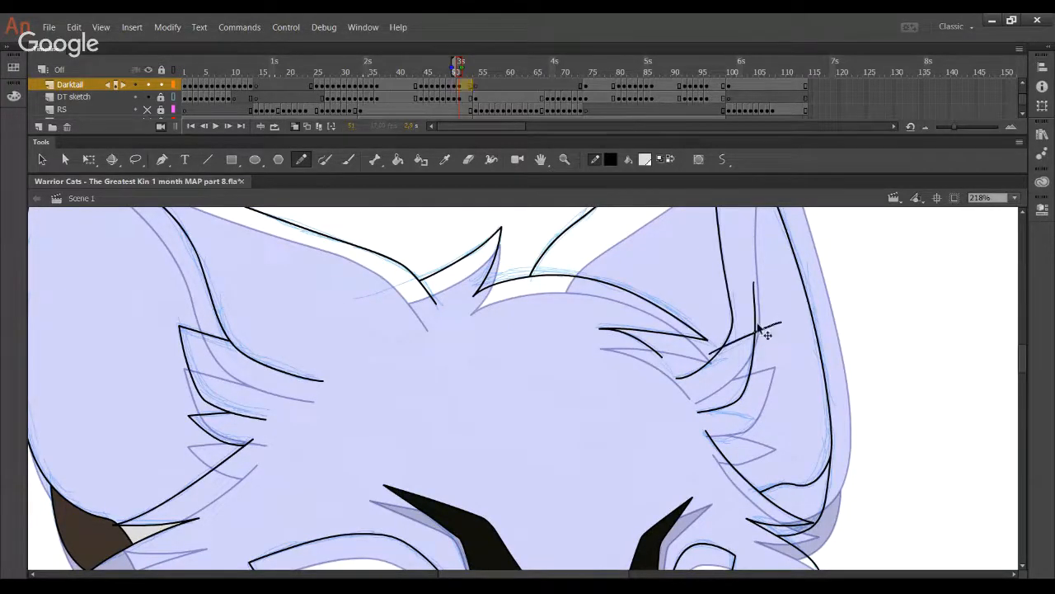
ctrl+click(756, 321)
key(Delete)
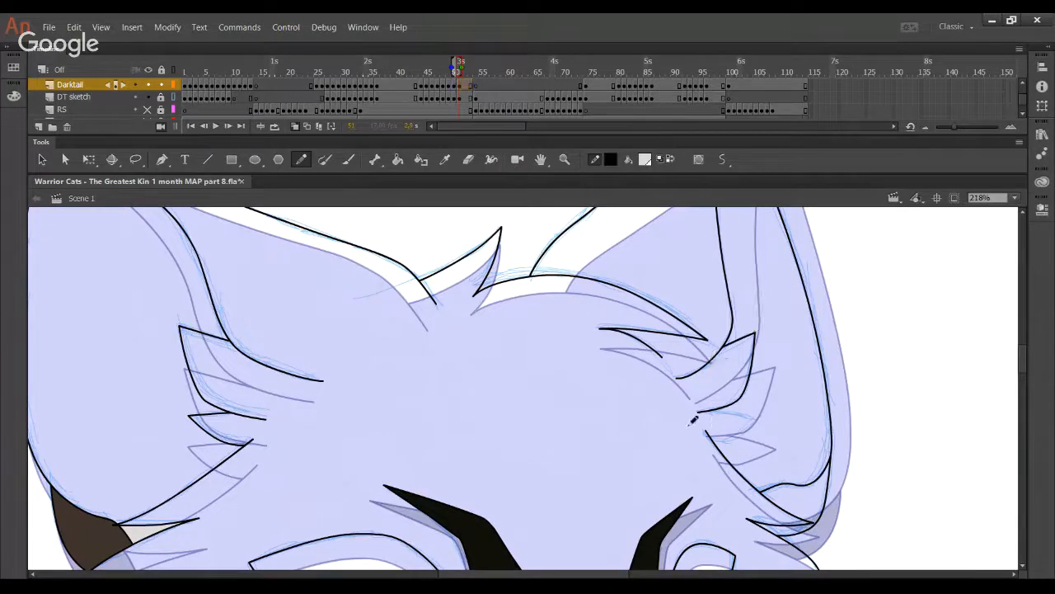
- Pencil the small lower fur point inside the smaller ear and delete the overshooting line ends
drag(690, 422, 788, 385)
key(ctrl+z)
mouse_move(687, 434)
mouse_down()
mouse_move(729, 439)
mouse_move(789, 376)
mouse_up()
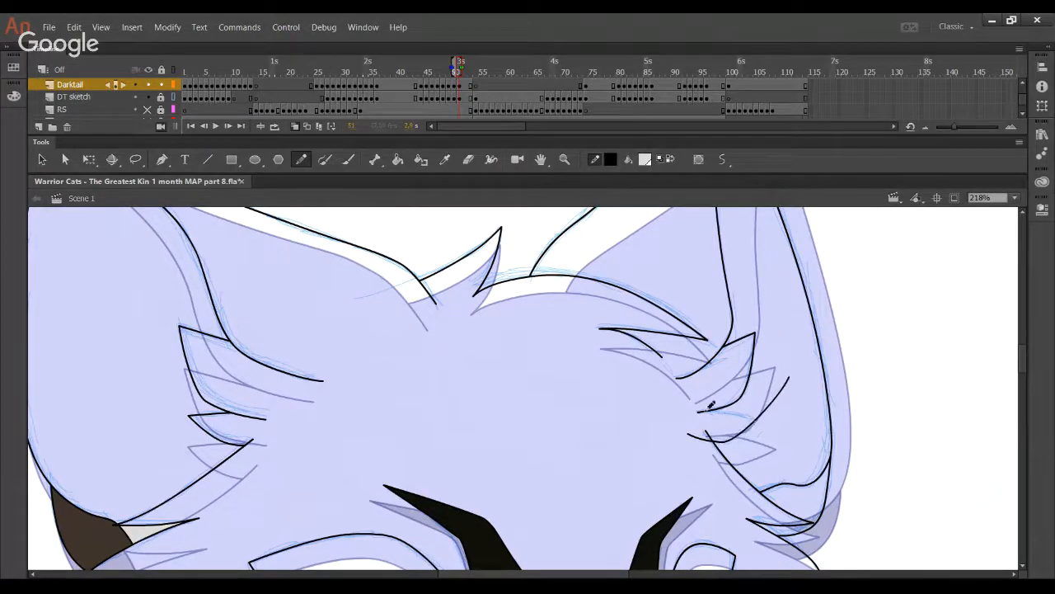
drag(695, 409, 790, 424)
ctrl+click(704, 411)
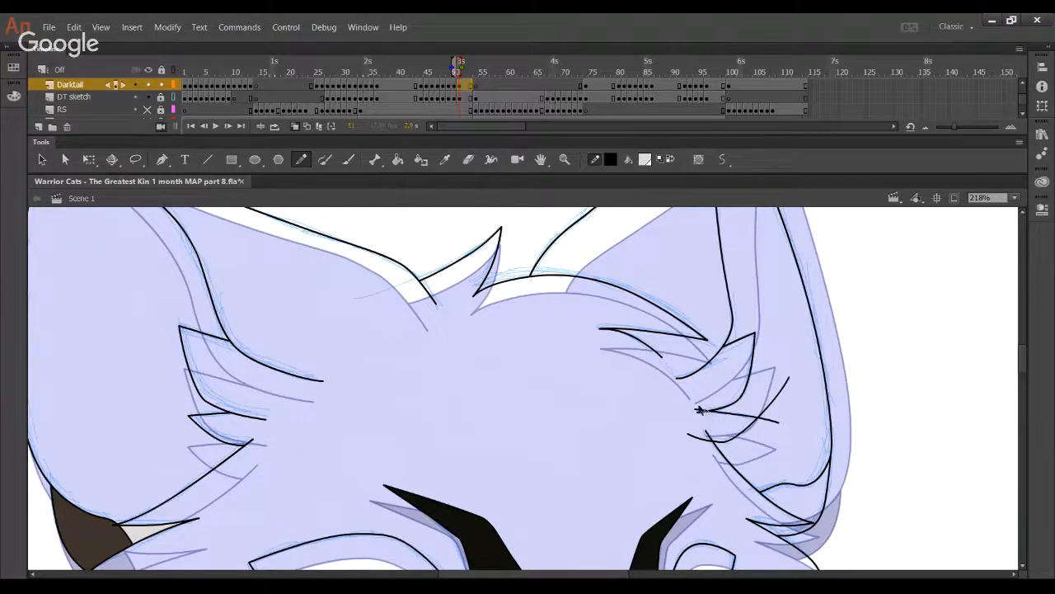
ctrl+shift+click(700, 438)
ctrl+shift+click(758, 420)
key(Delete)
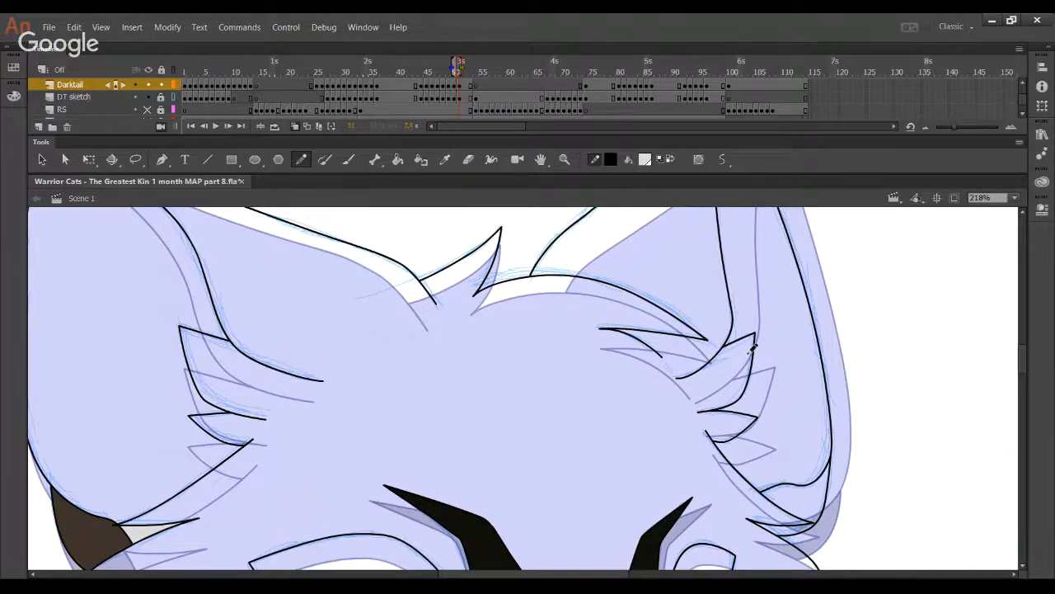
- Fill the inner areas of both ears, around the inked fur tufts, with light grey using the Paint Bucket
drag(573, 435, 601, 404)
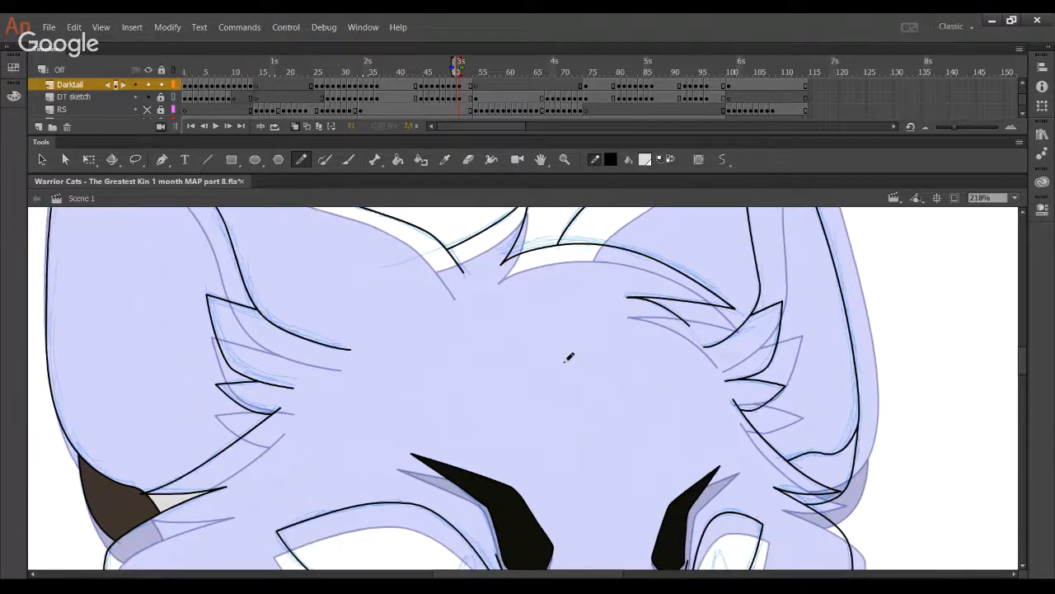
key(k)
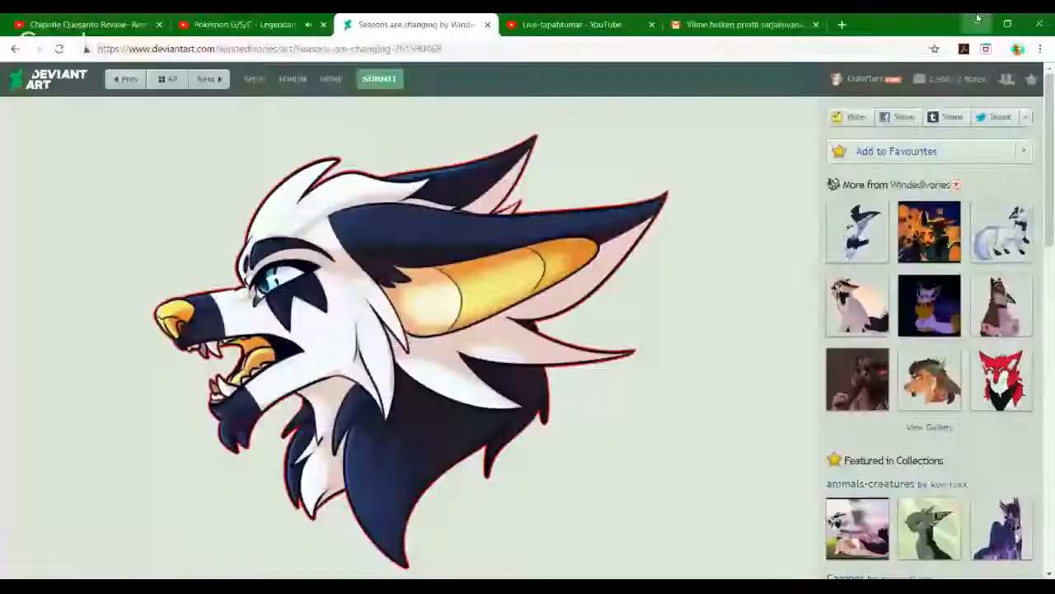
click(984, 18)
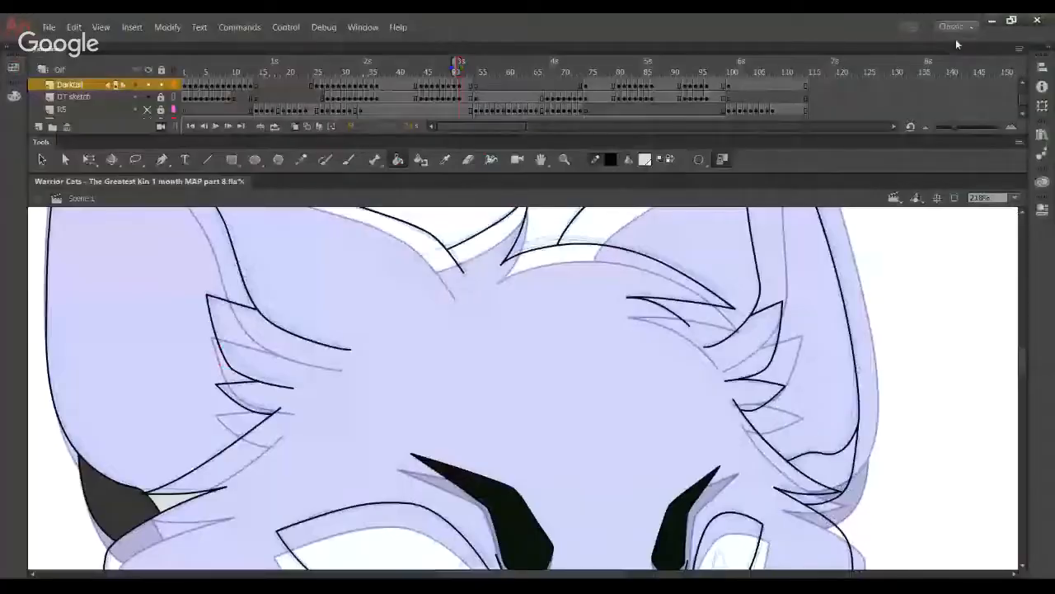
click(787, 307)
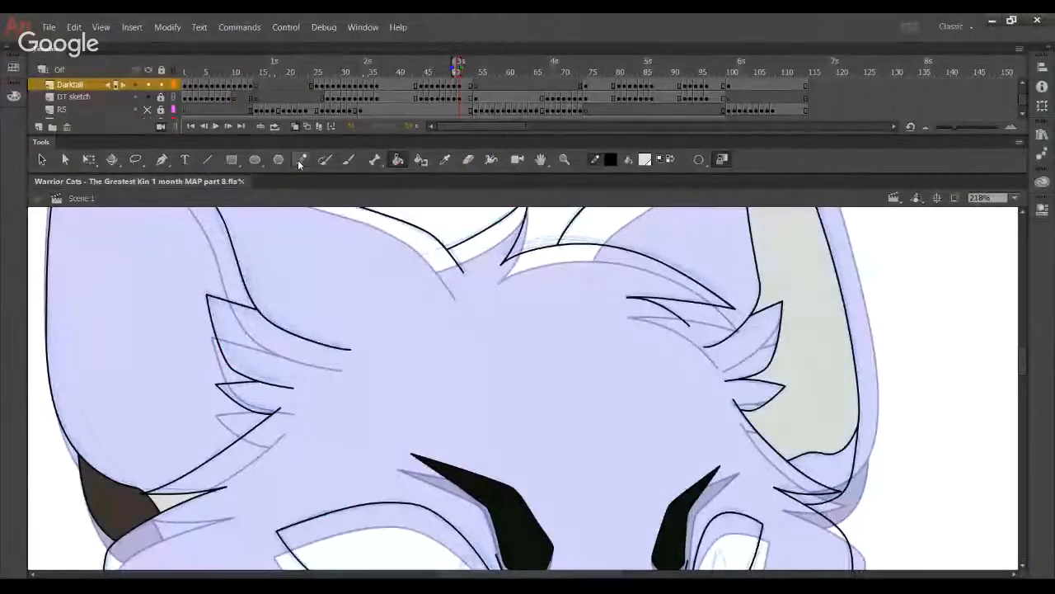
click(301, 162)
mouse_move(308, 281)
mouse_down()
mouse_move(353, 286)
mouse_move(485, 368)
mouse_up()
key(ctrl+z)
click(398, 162)
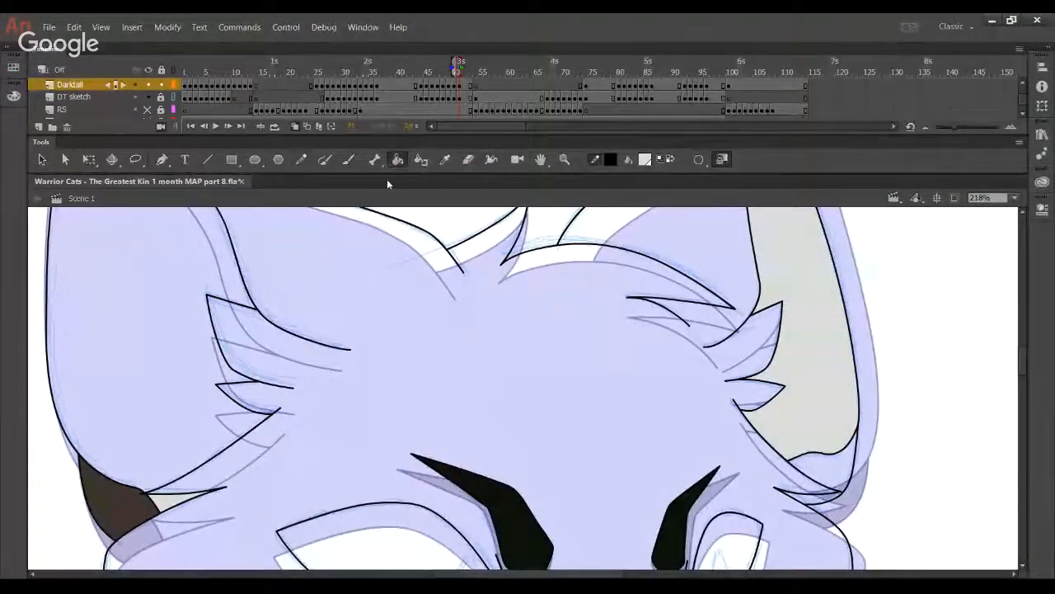
click(171, 338)
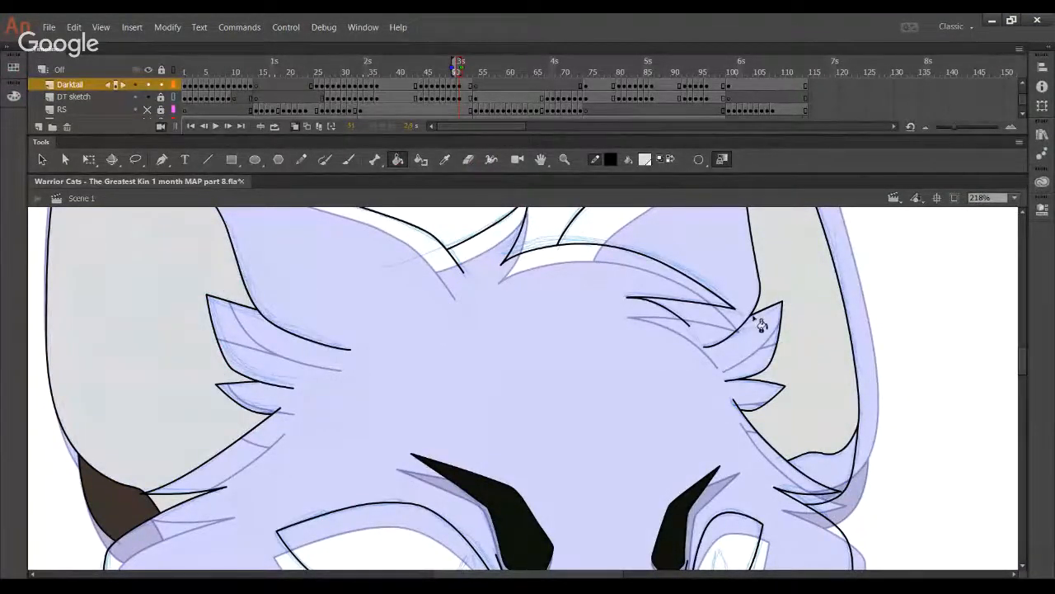
- With the DT sketch layer hidden, close the outline gap at the larger ear's tip and fill the head and body light grey
drag(627, 394, 627, 527)
click(147, 97)
drag(76, 265, 57, 250)
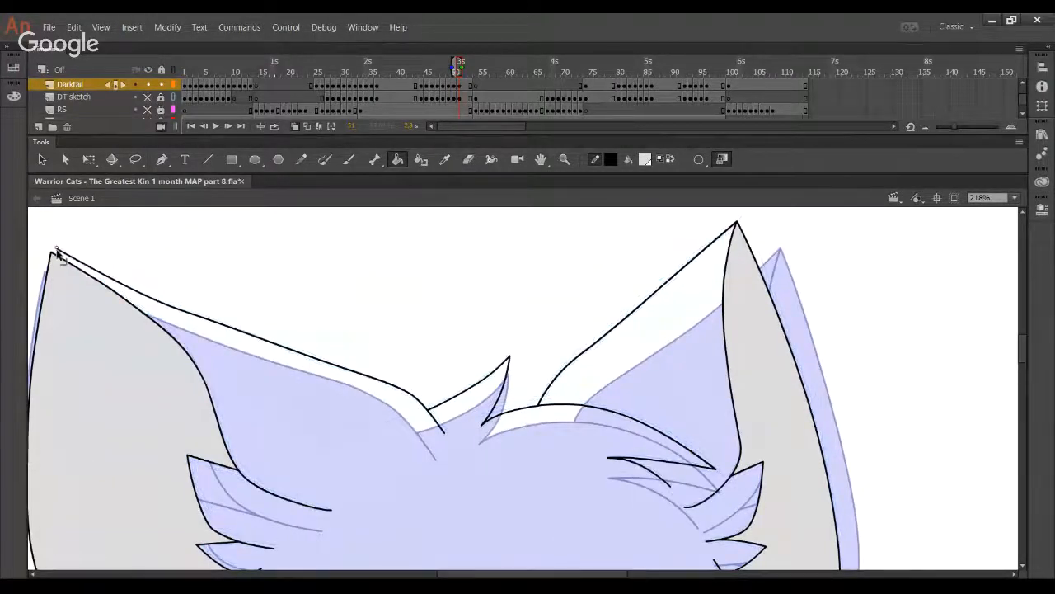
drag(566, 454, 547, 275)
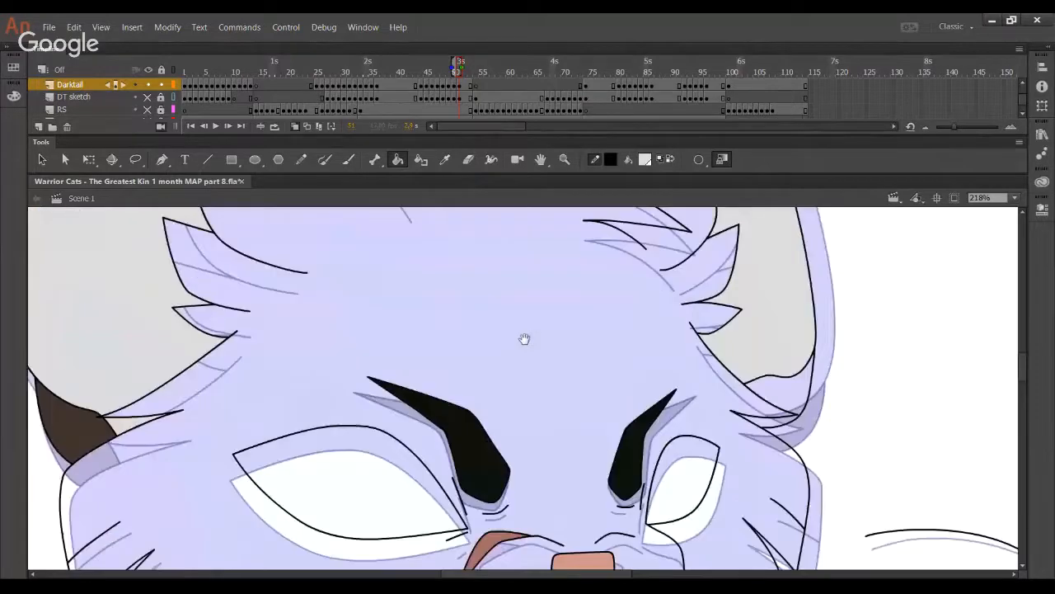
drag(524, 339, 529, 288)
- Sample the dark brown from the larger ear's fold and fill the fold at the base of the smaller ear
click(445, 159)
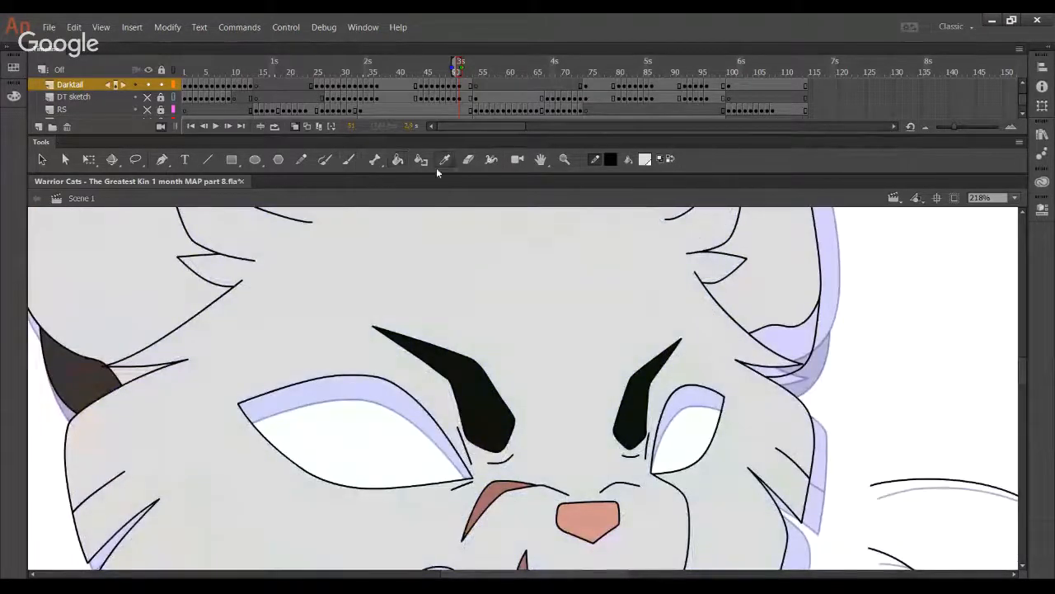
click(94, 381)
click(793, 354)
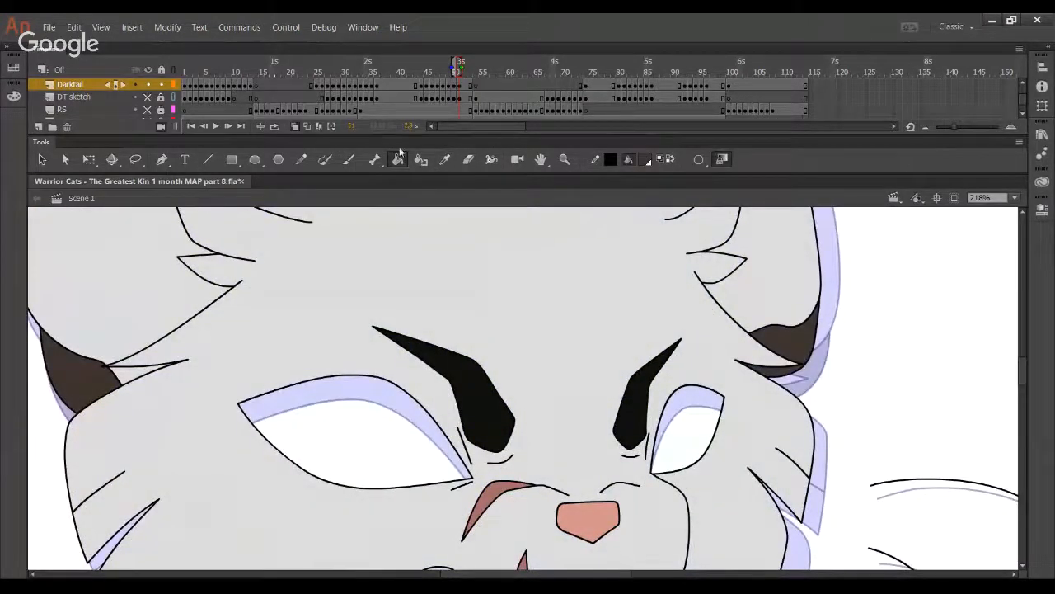
- Examine the mouth, chest and whole stage to check the colouring of the cat frame
click(301, 160)
drag(590, 493, 597, 324)
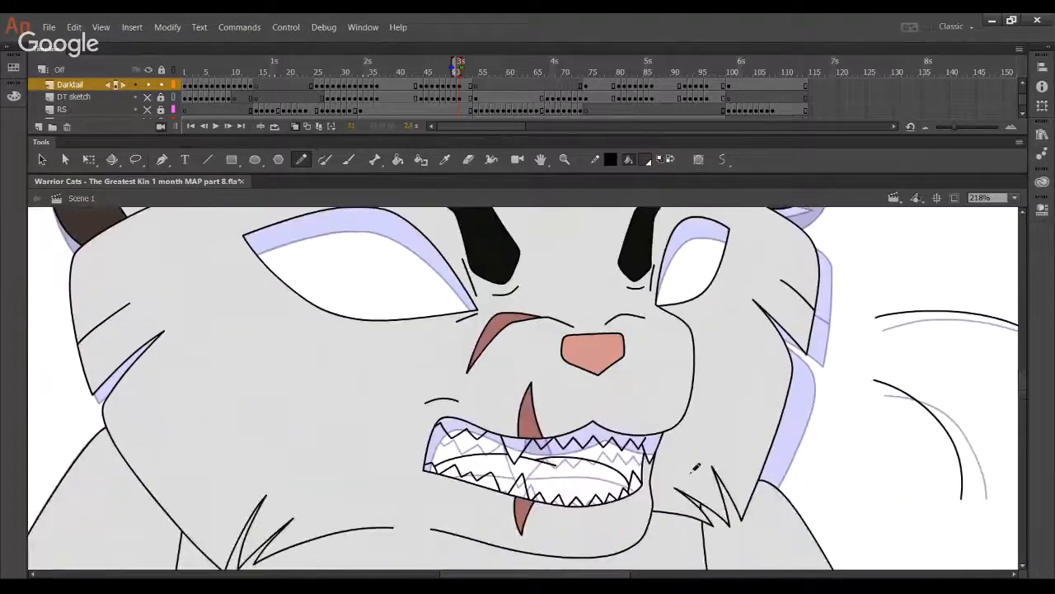
drag(690, 511, 651, 344)
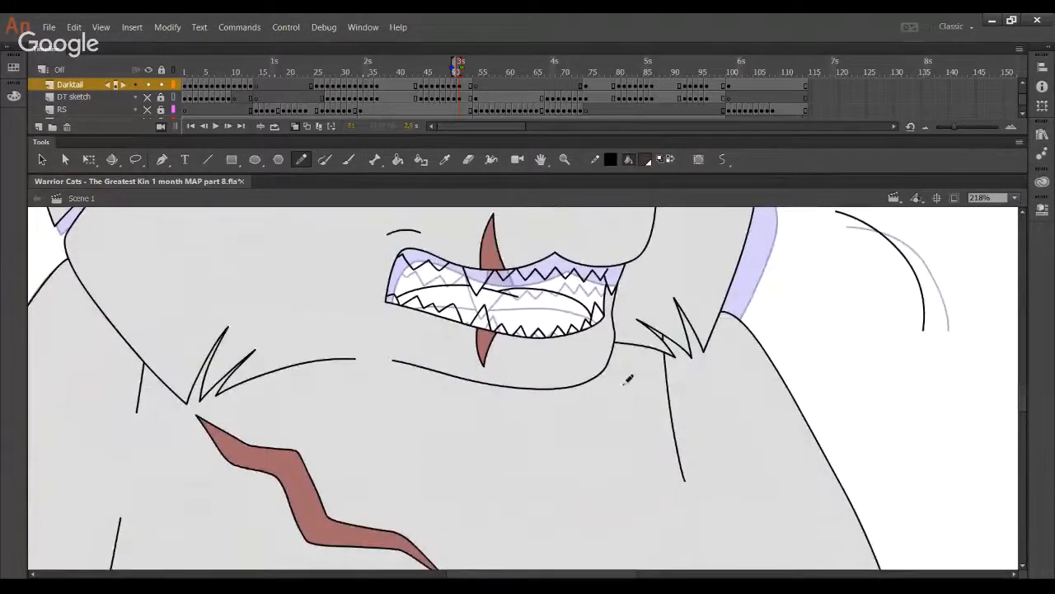
click(1014, 198)
click(989, 239)
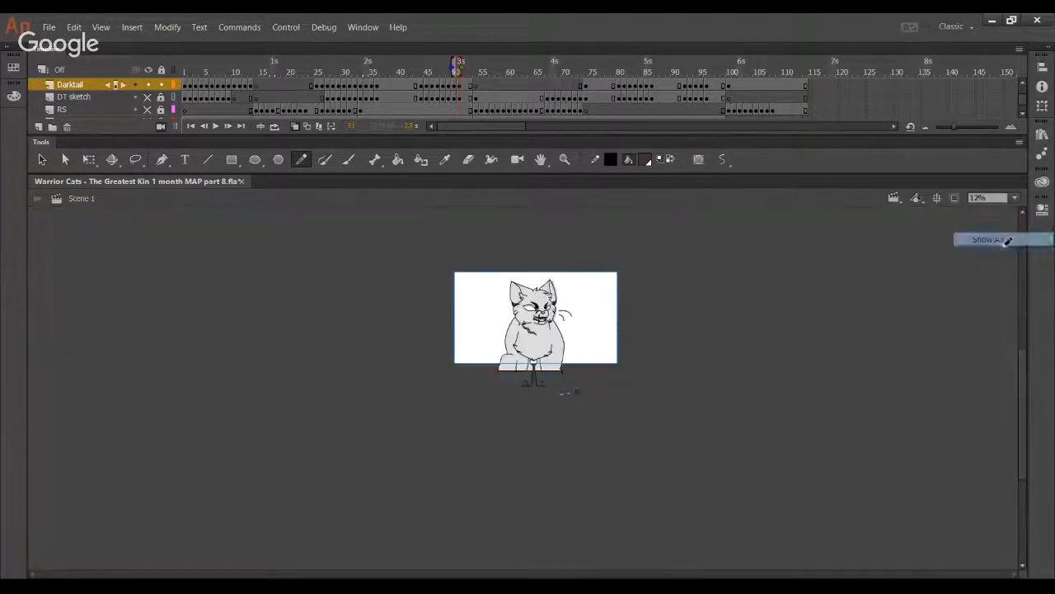
click(565, 160)
drag(459, 260, 641, 414)
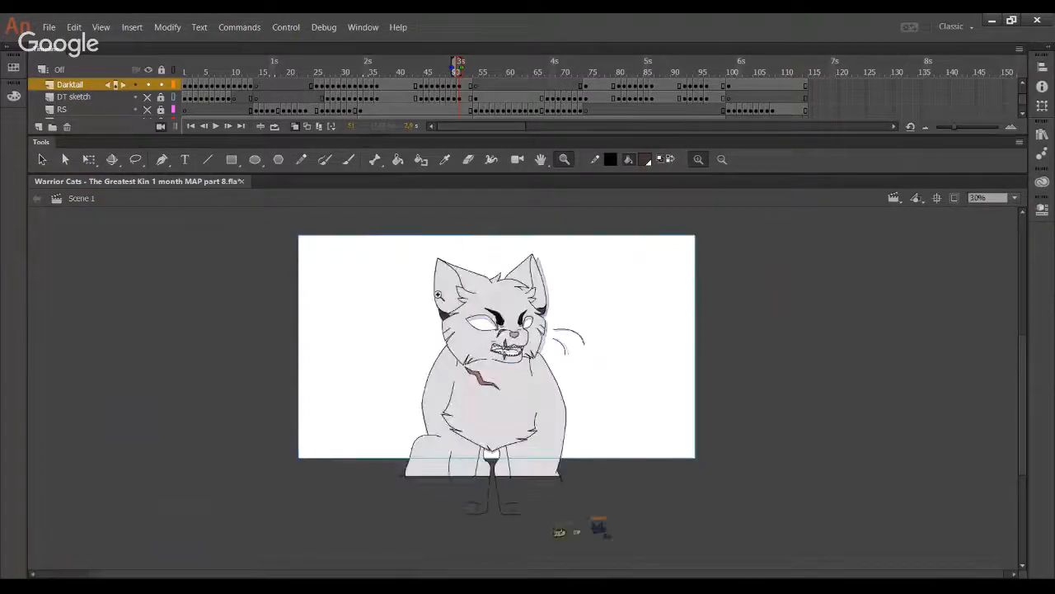
drag(361, 221, 618, 498)
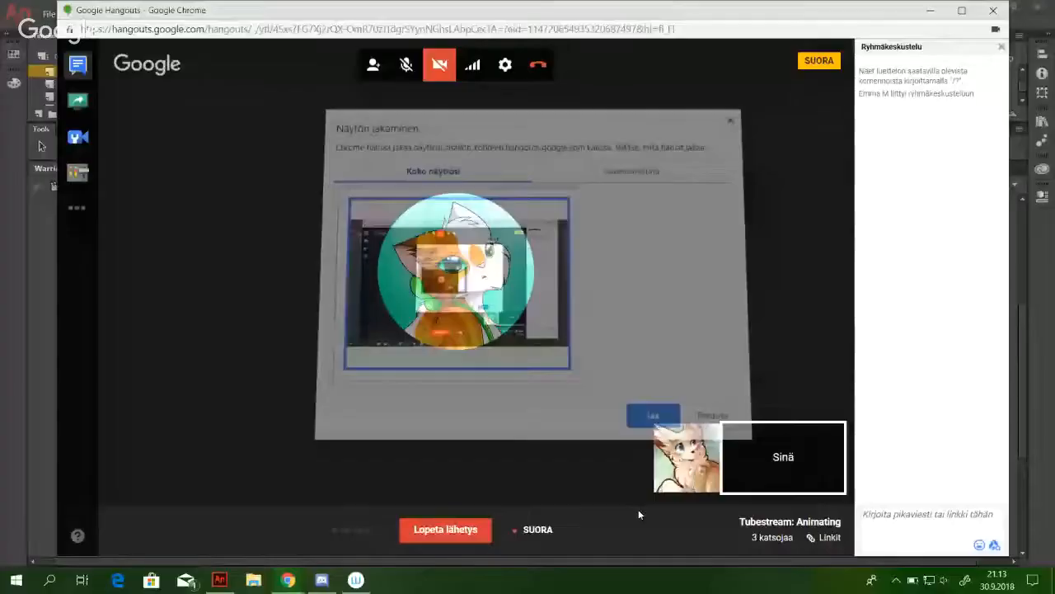
- Share the whole screen in the Hangouts broadcast and save the animation file back in Animate
key(Return)
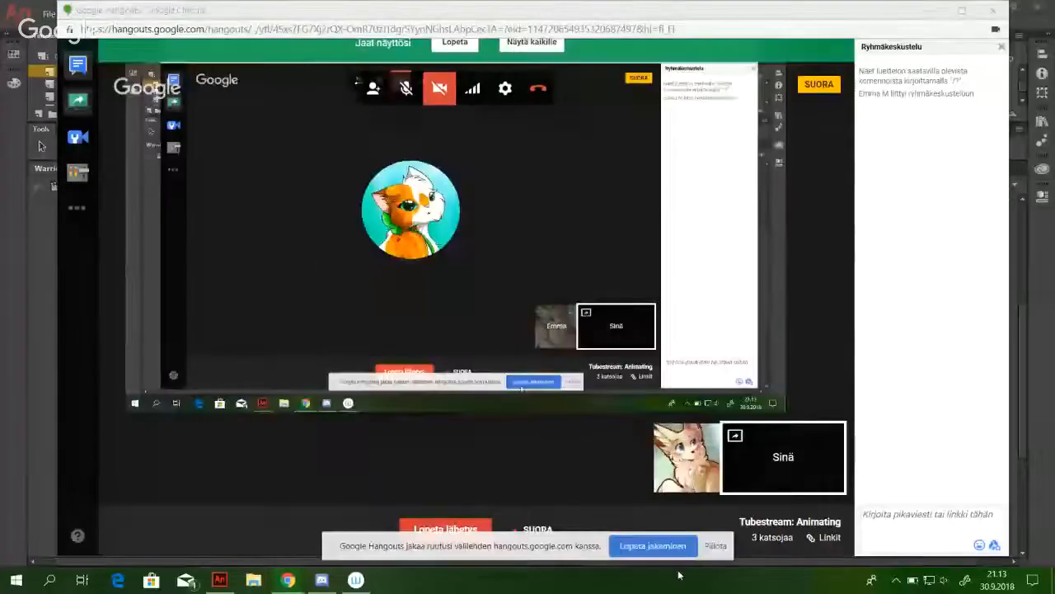
click(934, 12)
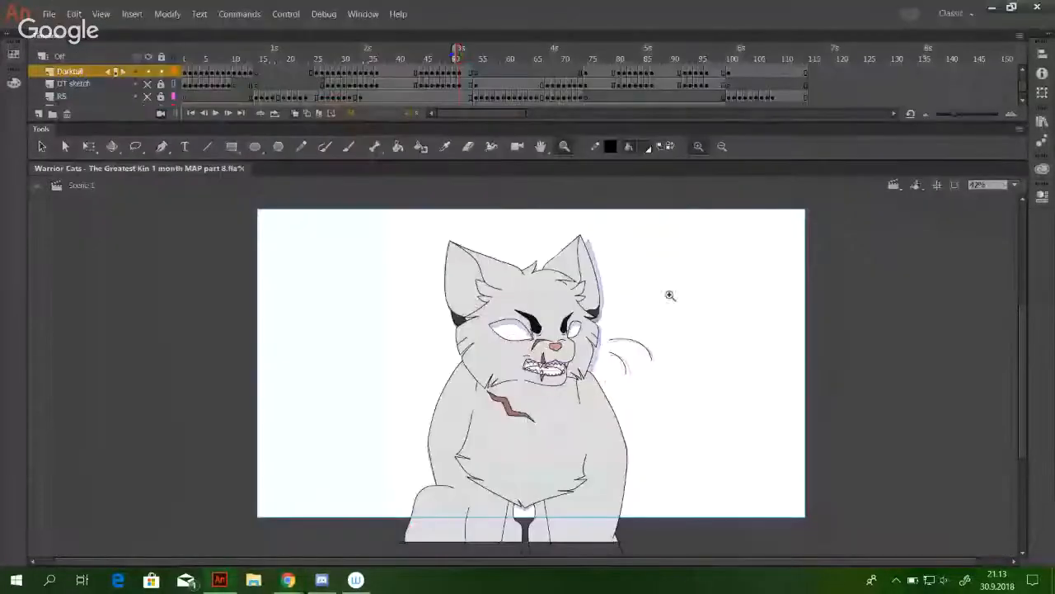
key(ctrl+s)
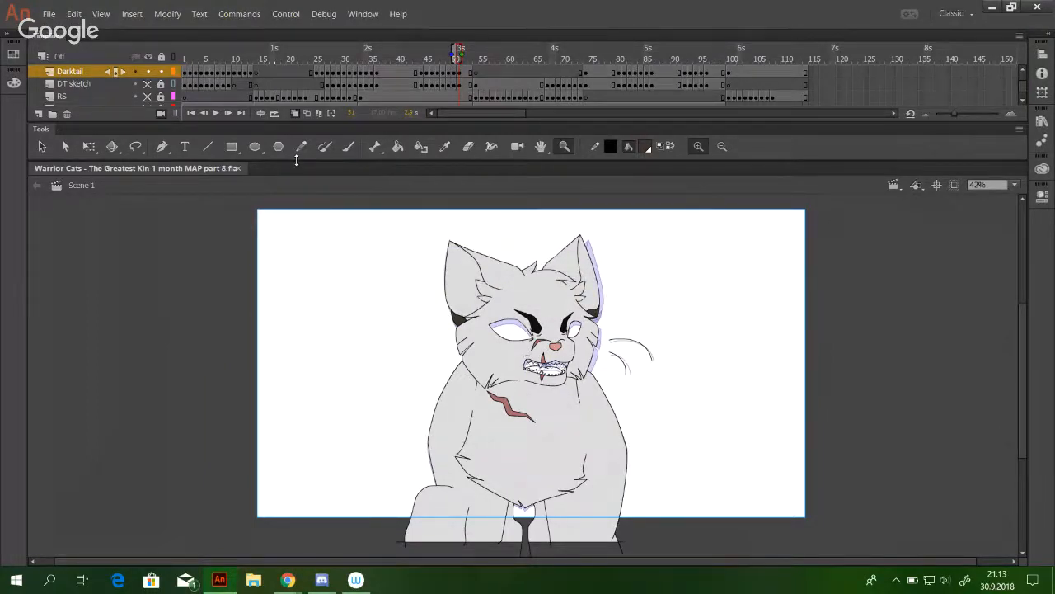
mouse_move(287, 579)
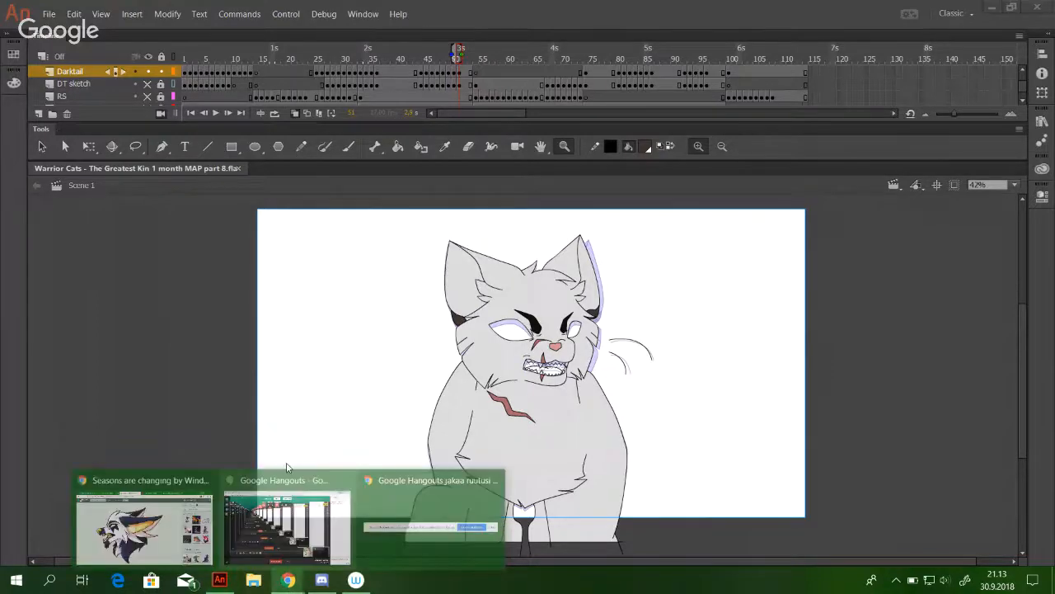
click(173, 528)
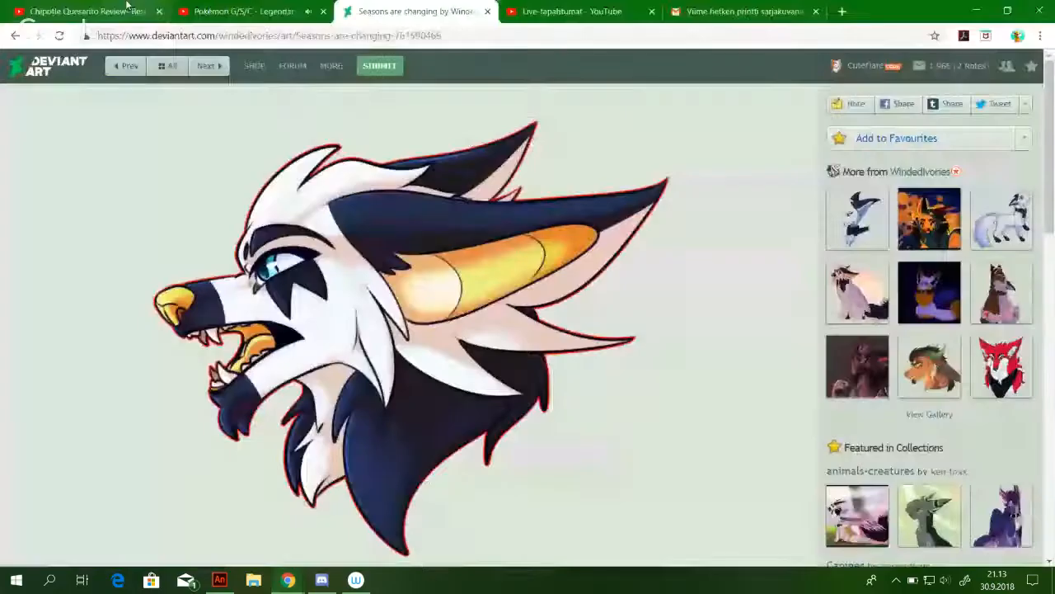
click(127, 10)
click(224, 12)
click(220, 579)
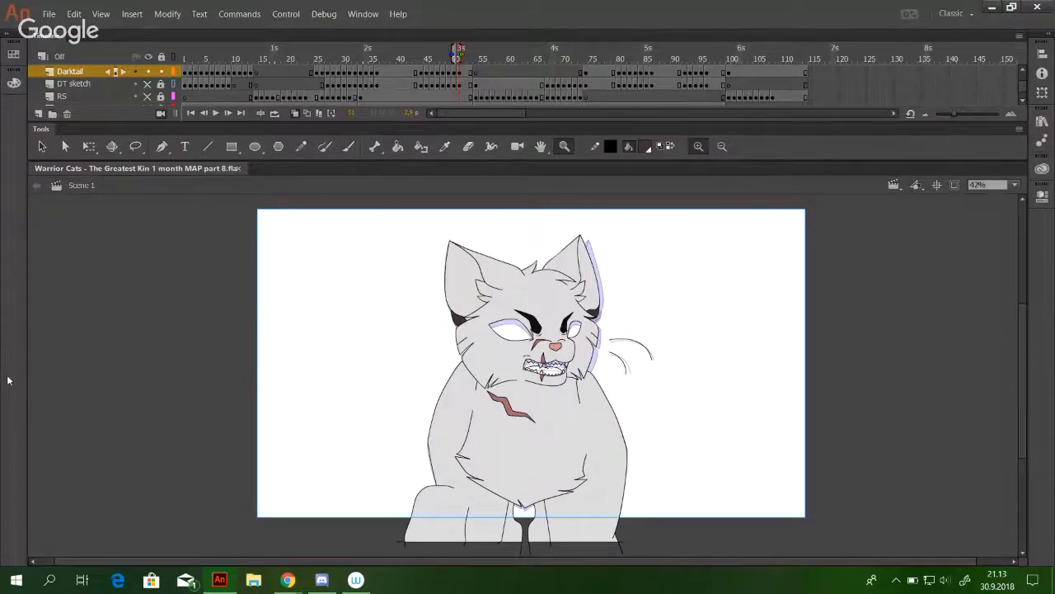
- Test the movie to watch the animation play back, and close the preview
key(y)
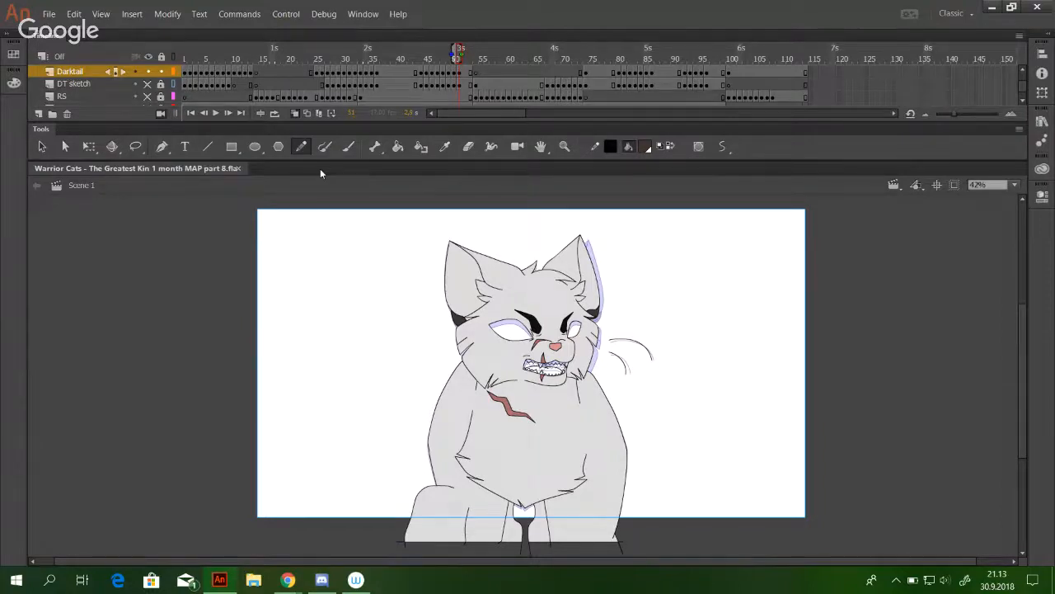
key(ctrl+Return)
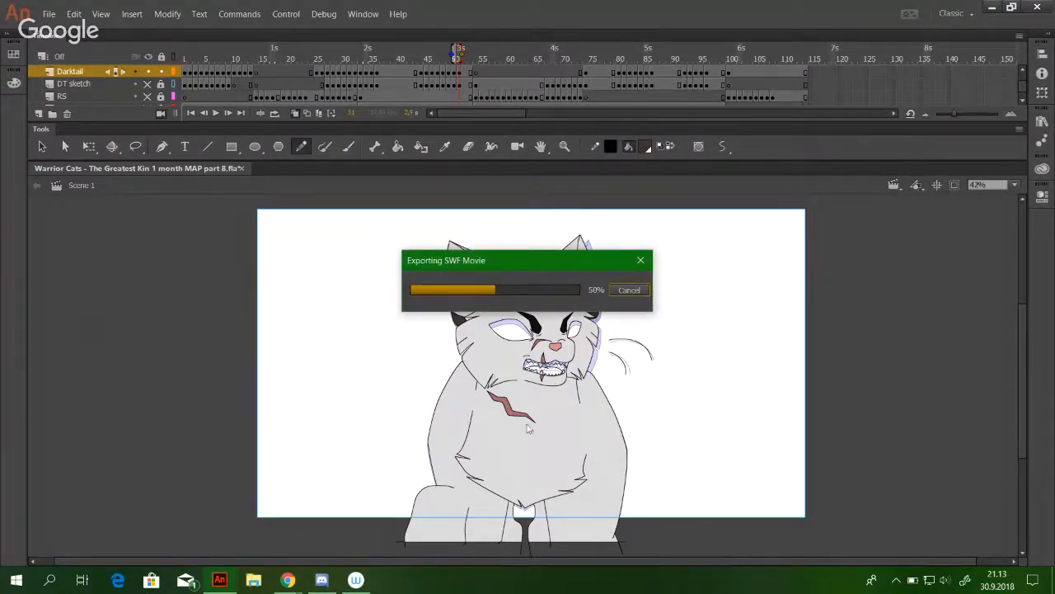
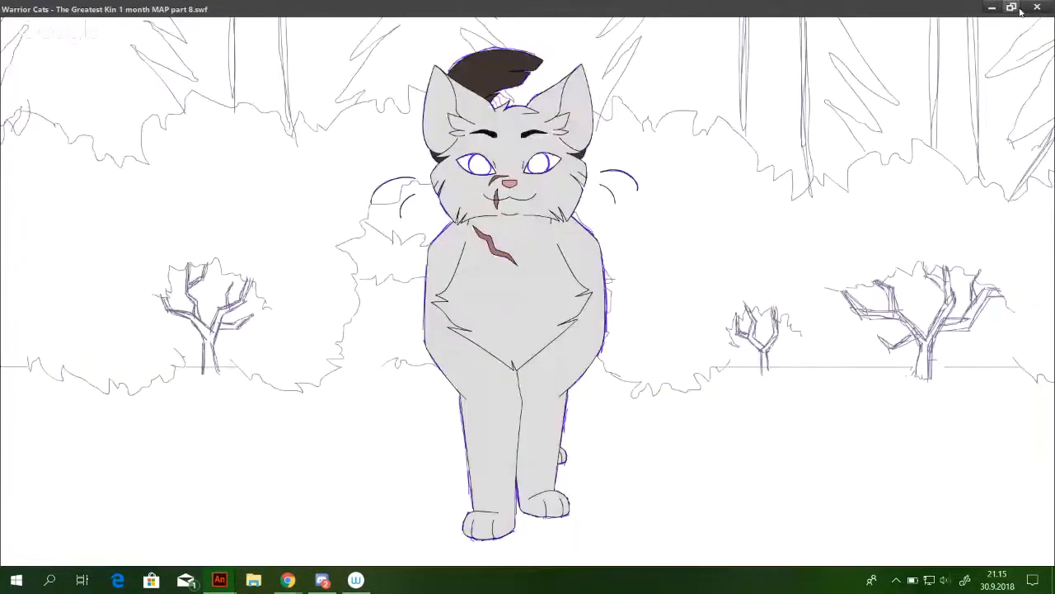
click(1035, 8)
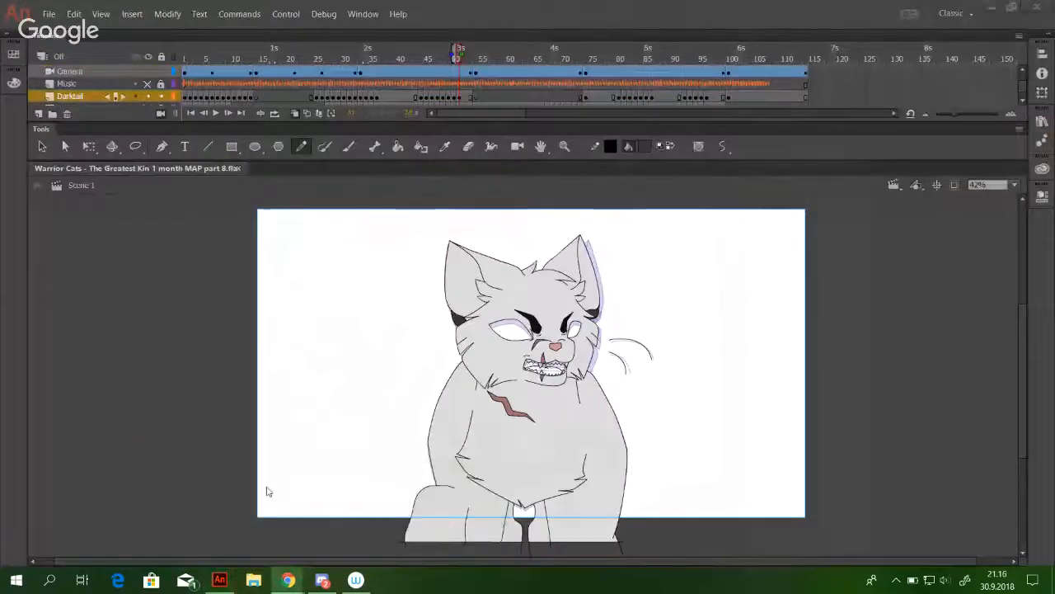
- Switch to the Google Hangouts window and stop sharing the screen
click(267, 491)
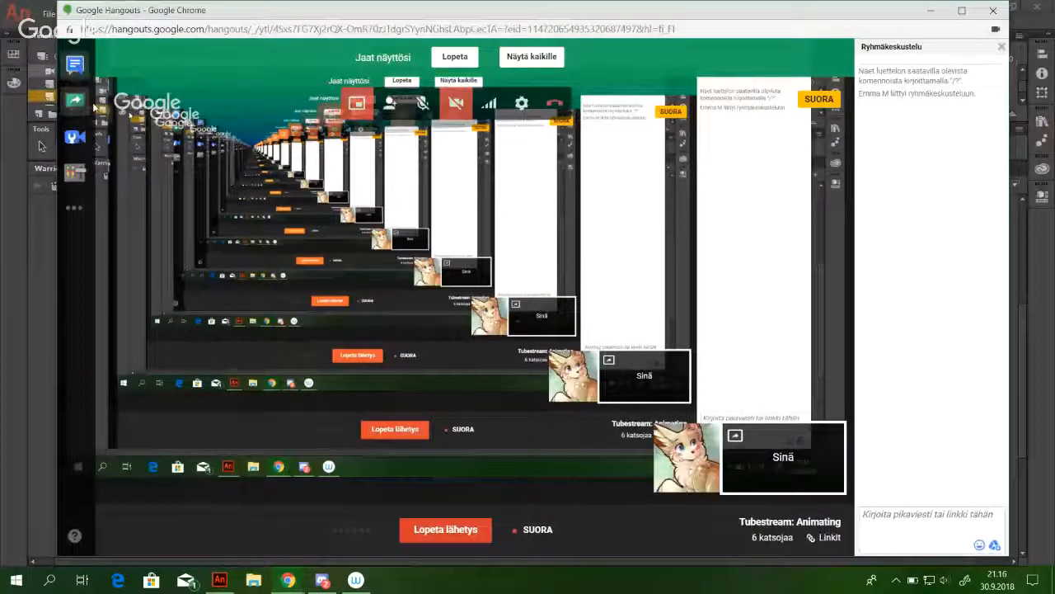
click(76, 100)
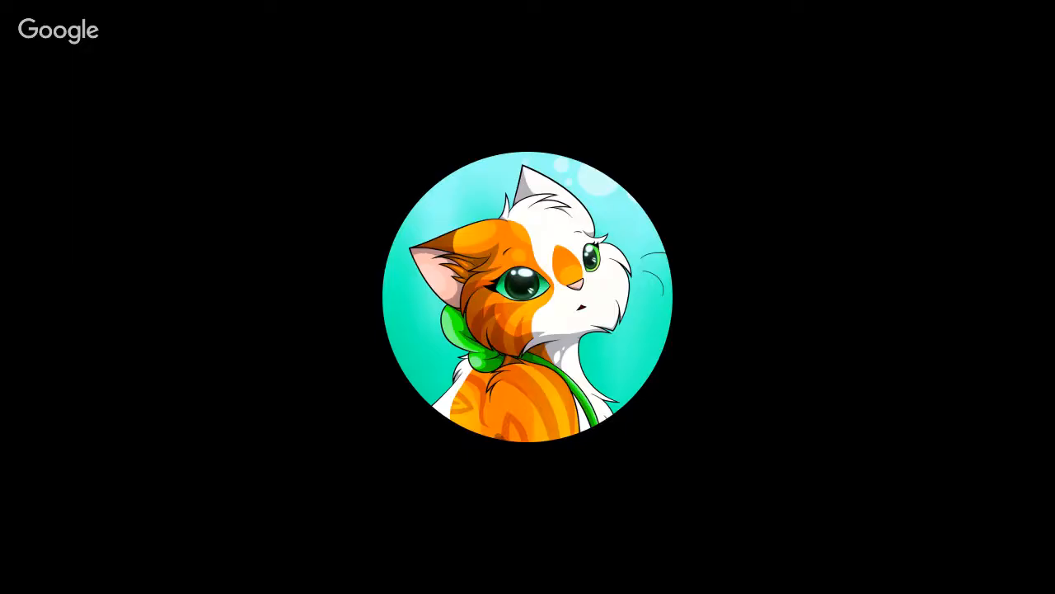